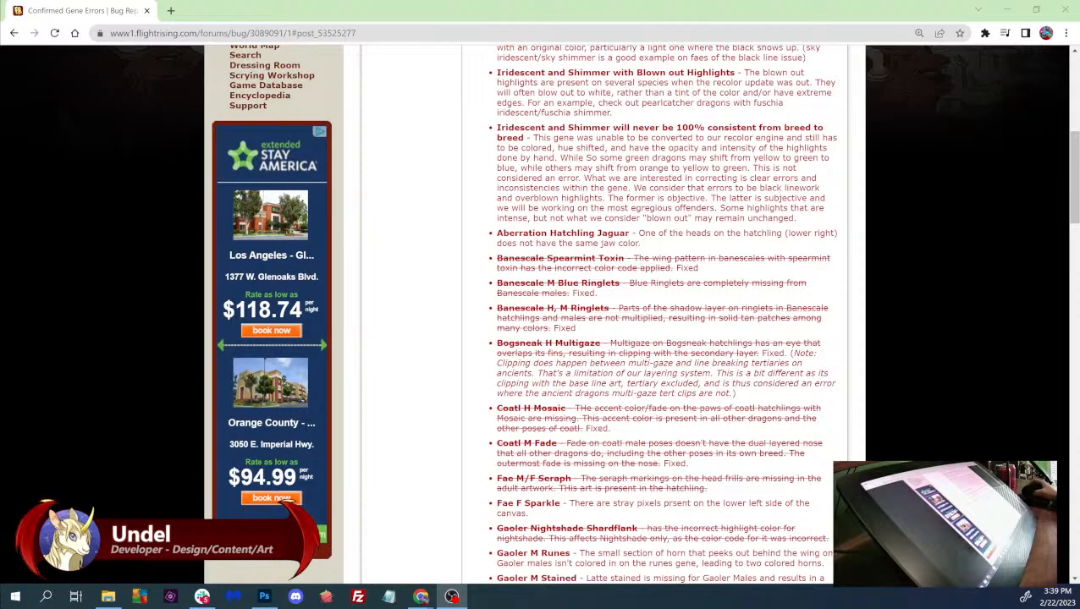
- Read through the entries in the Confirmed Gene Errors forum post
scroll(540, 313, up, 5)
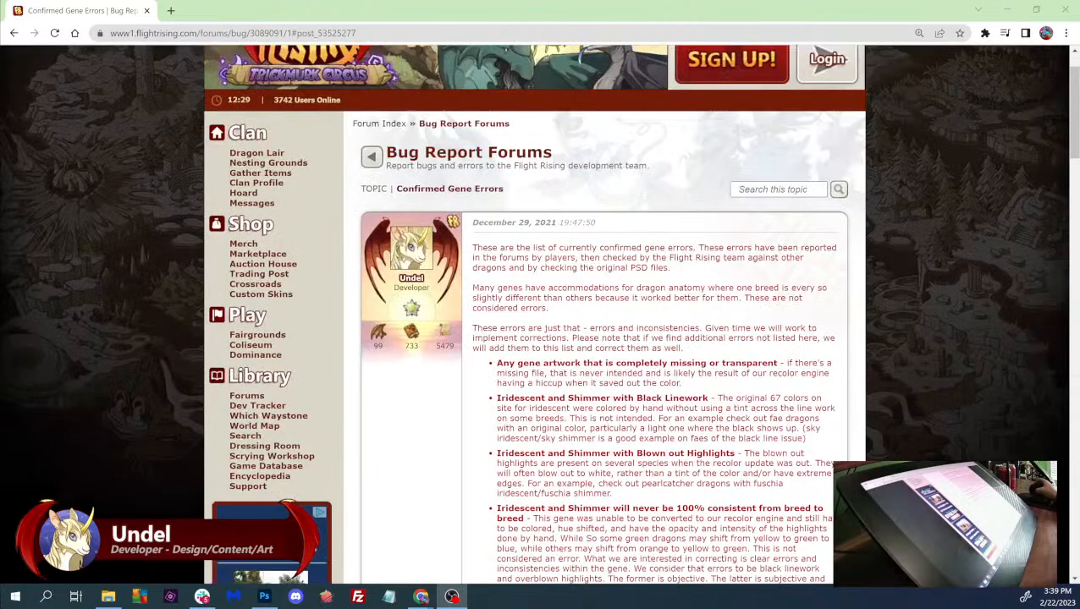
scroll(615, 256, down, 15)
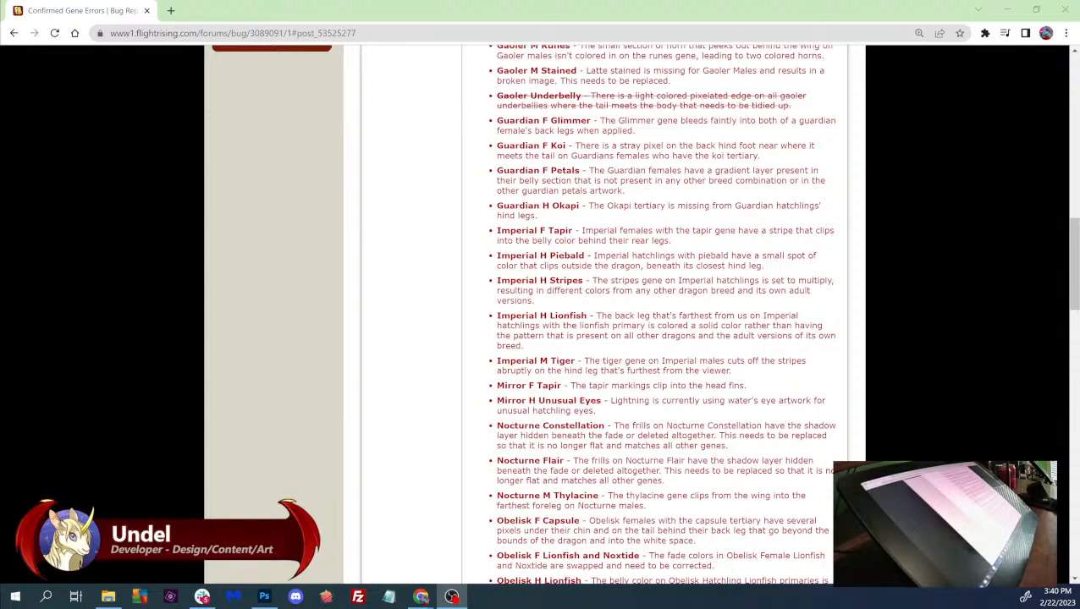
scroll(660, 313, down, 6)
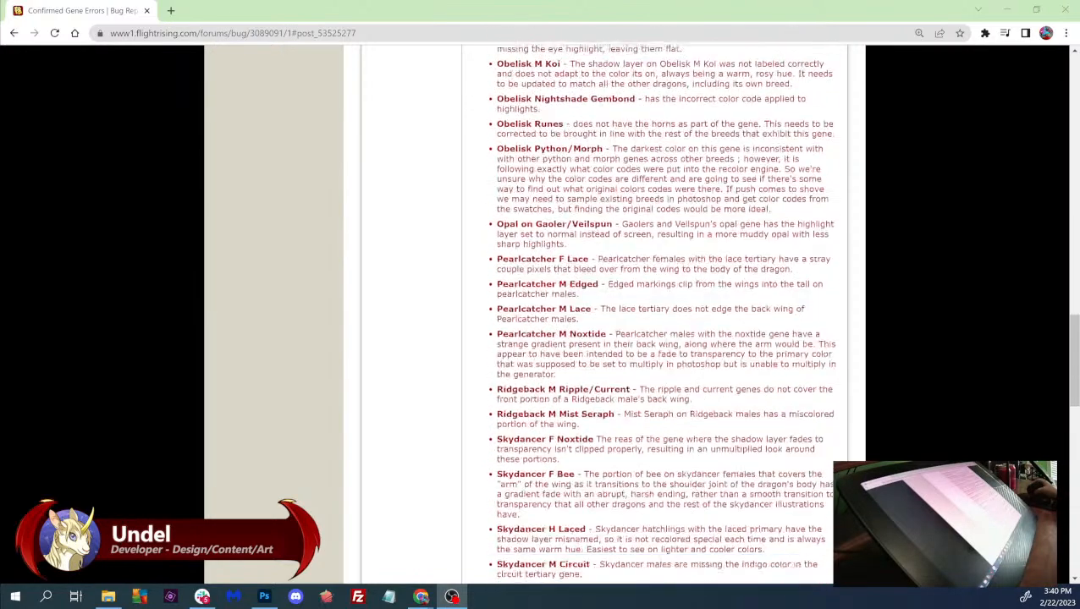
scroll(660, 313, up, 4)
scroll(660, 313, up, 4)
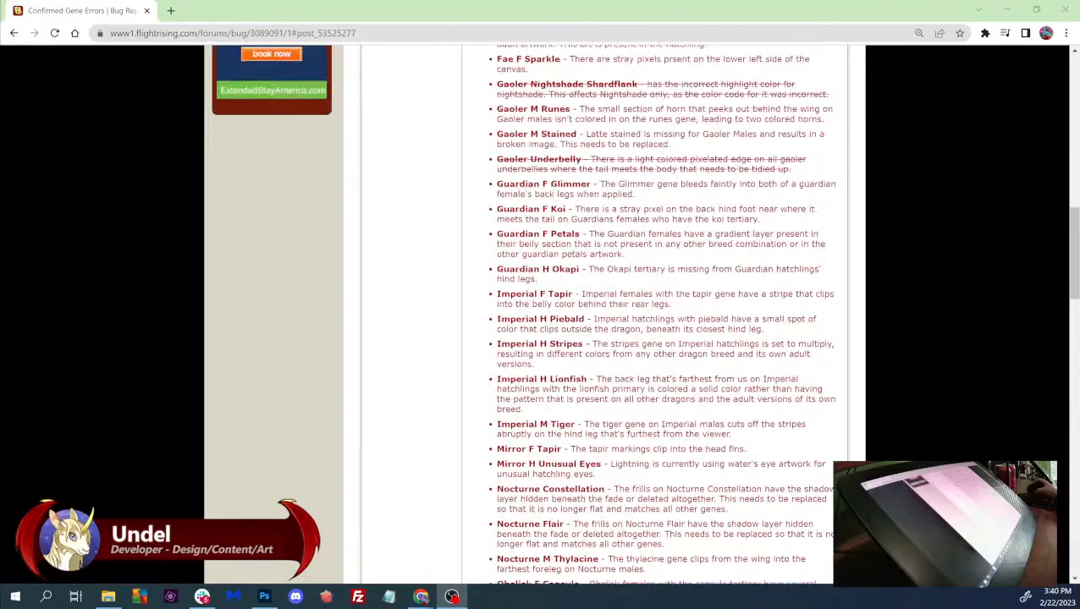
scroll(660, 313, up, 5)
scroll(660, 314, down, 13)
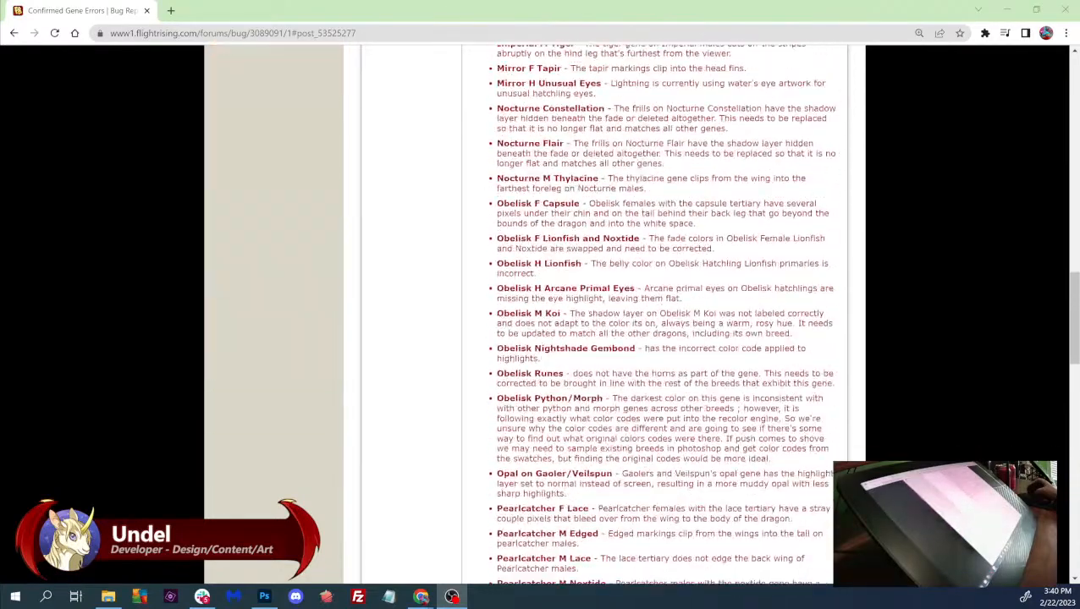
scroll(660, 313, down, 8)
scroll(660, 313, up, 9)
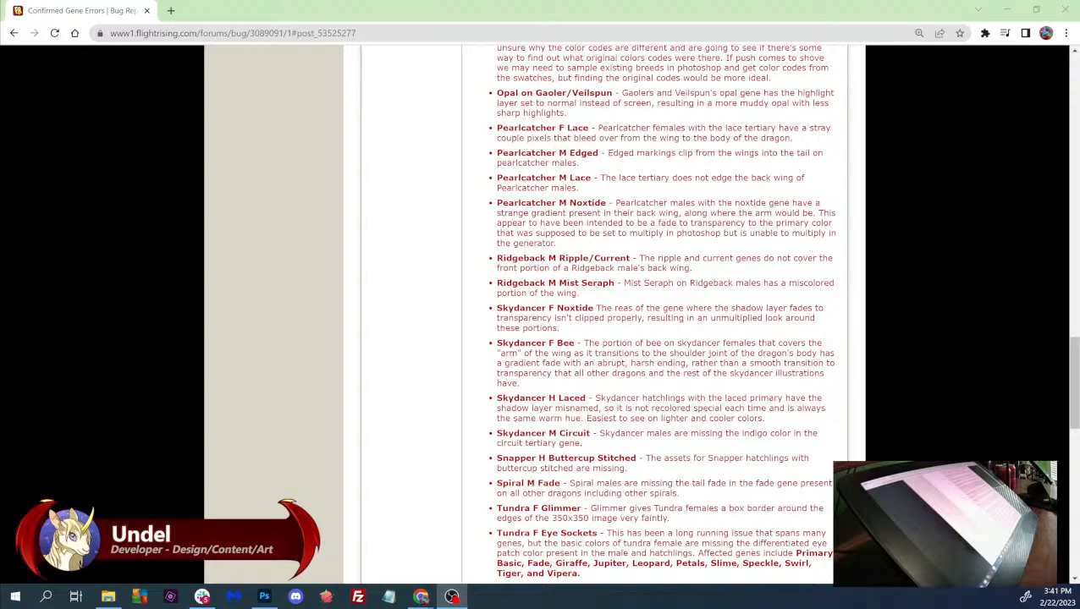
scroll(665, 313, down, 1)
scroll(664, 313, up, 2)
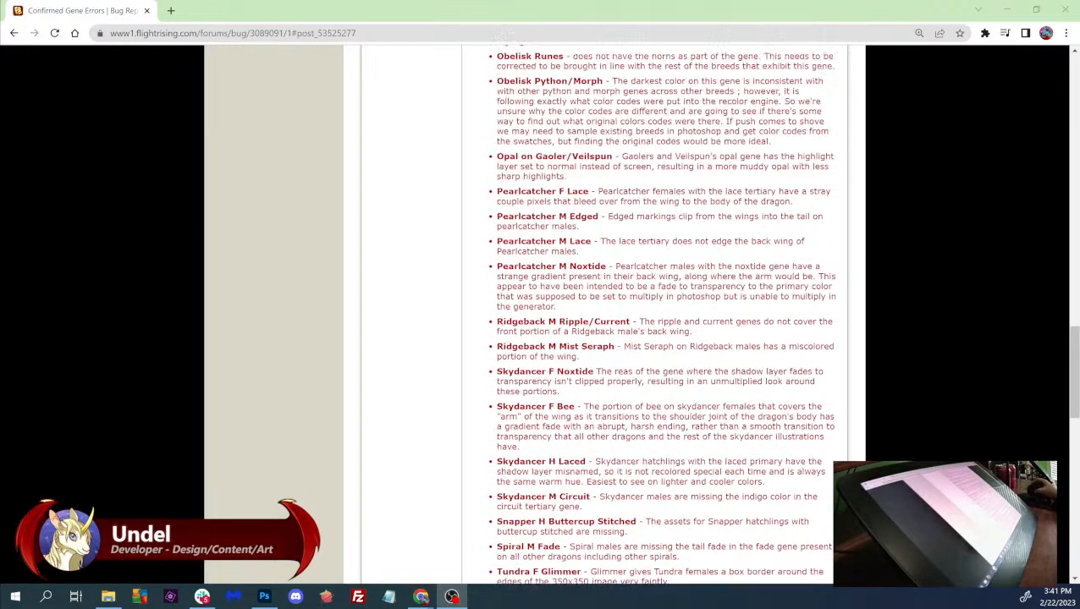
scroll(664, 313, down, 2)
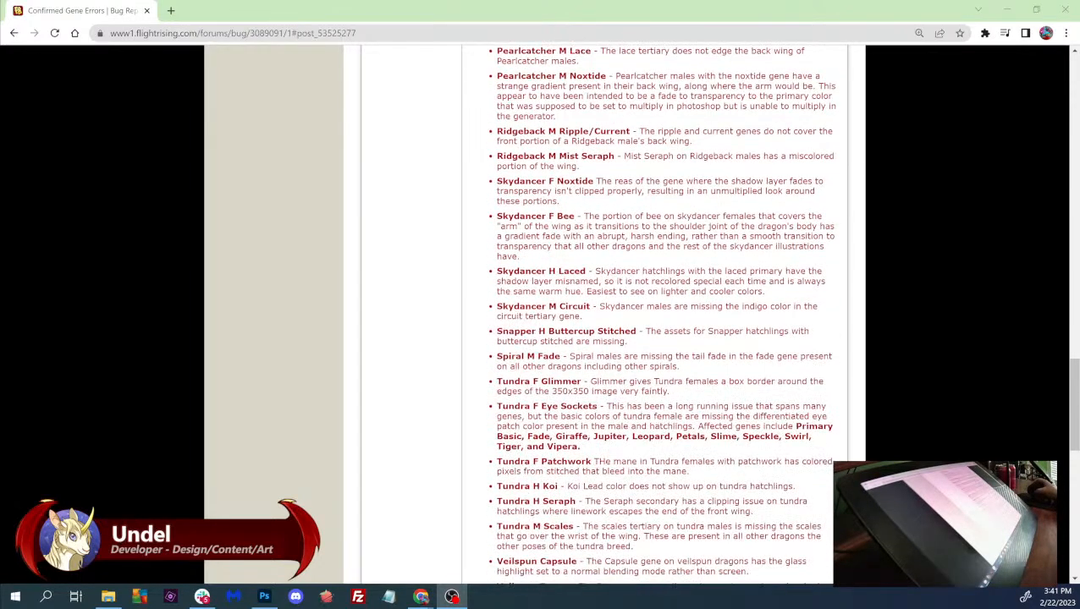
- Highlight the Snapper H Buttercup Stitched entry in the gene error list
mouse_move(645, 330)
mouse_down()
mouse_move(678, 331)
mouse_move(627, 342)
mouse_move(501, 335)
mouse_up()
click(671, 340)
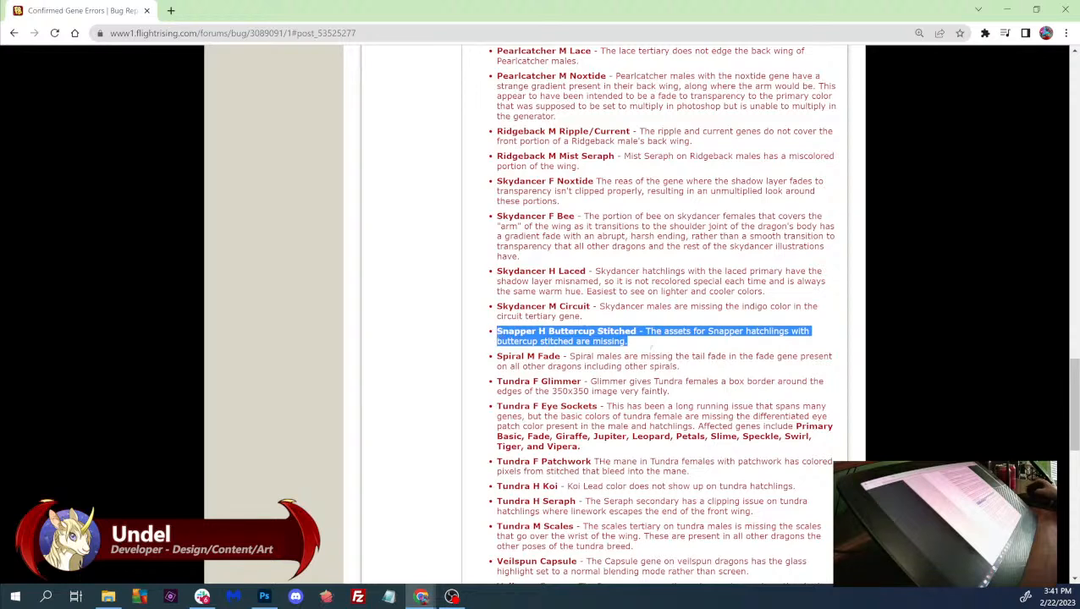
click(648, 345)
drag(648, 344, 570, 318)
click(582, 317)
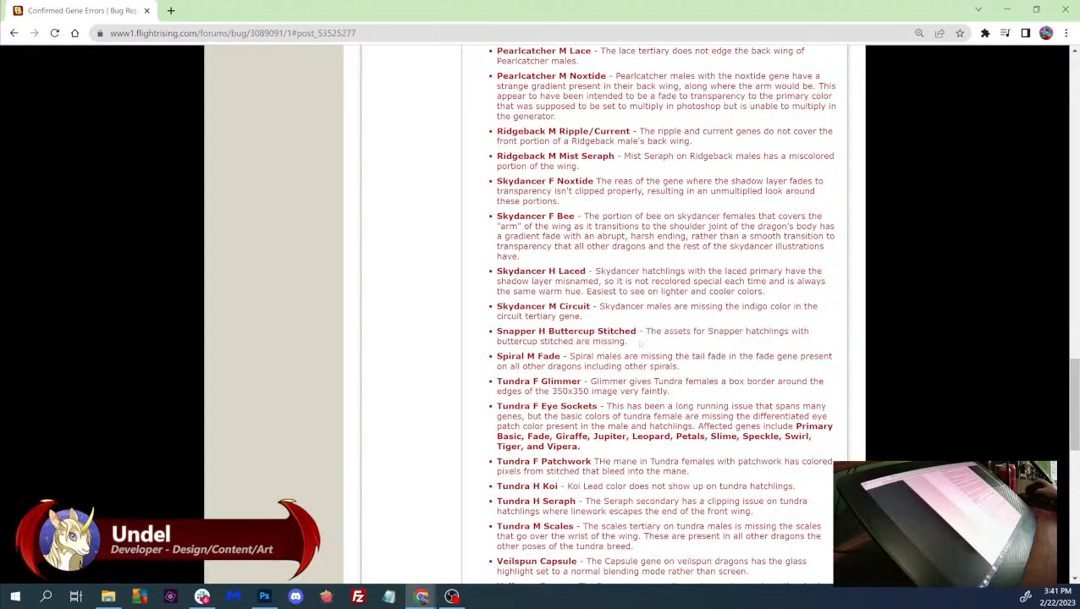
drag(640, 355, 570, 317)
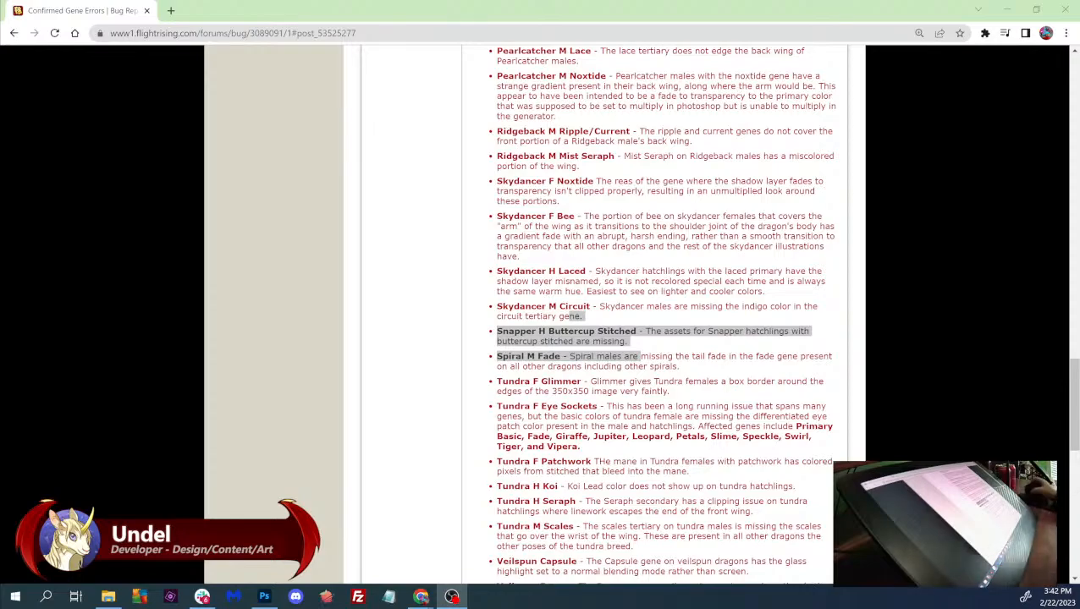
- Review the remaining gene errors and highlight the Aberration Hatchling Jaguar entry near the start of the list
scroll(664, 313, up, 20)
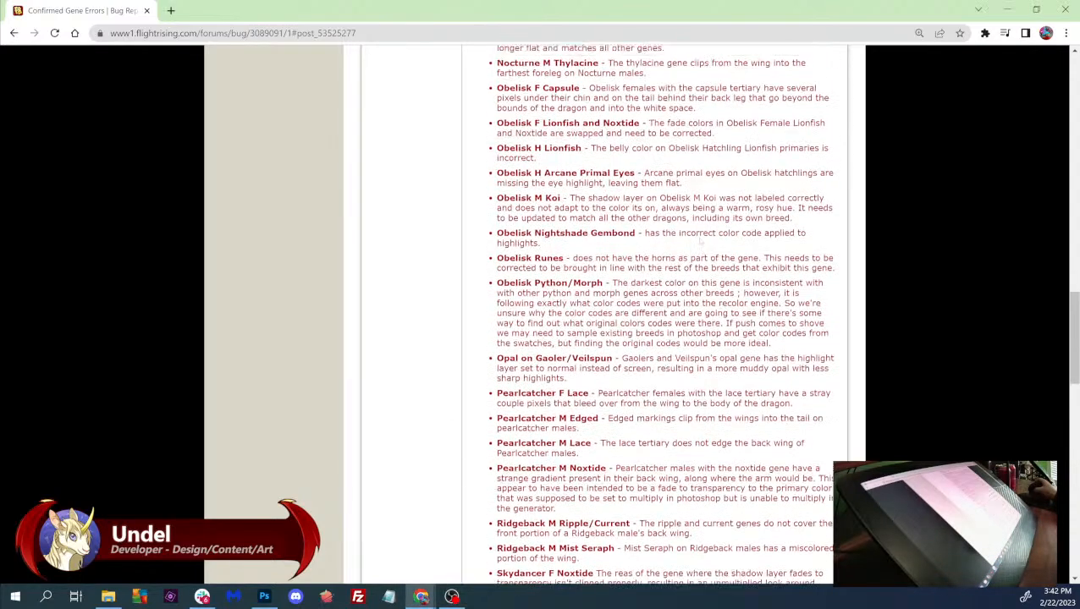
scroll(664, 313, down, 15)
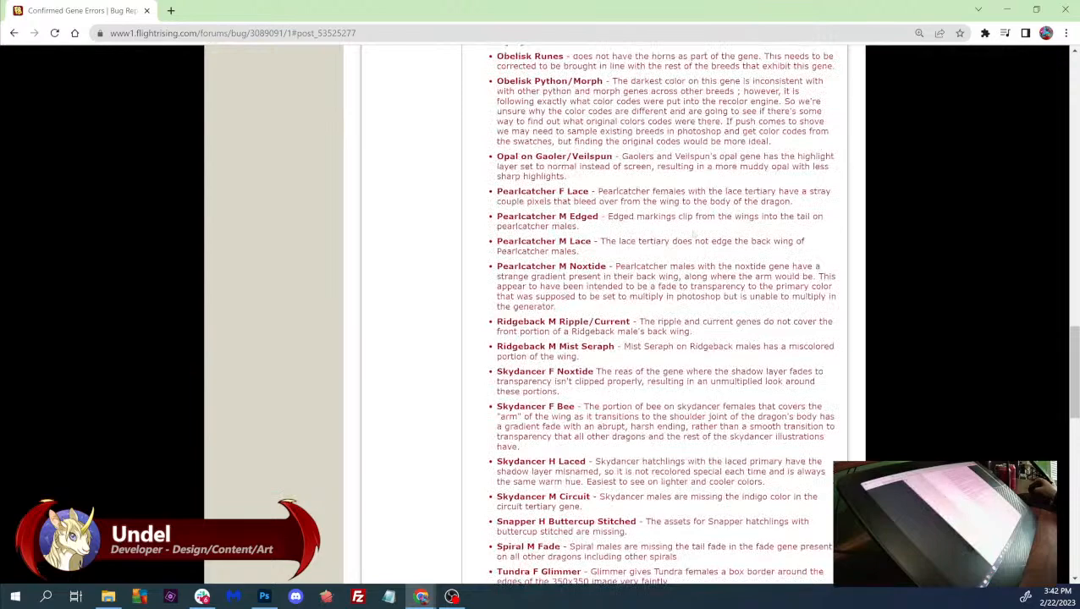
scroll(693, 235, up, 8)
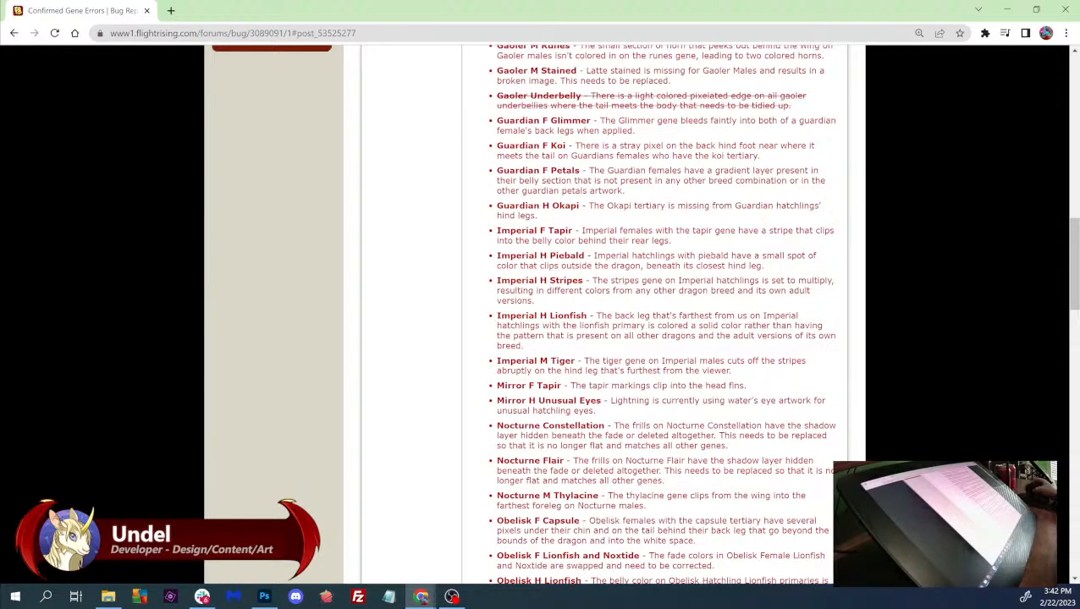
scroll(665, 313, down, 5)
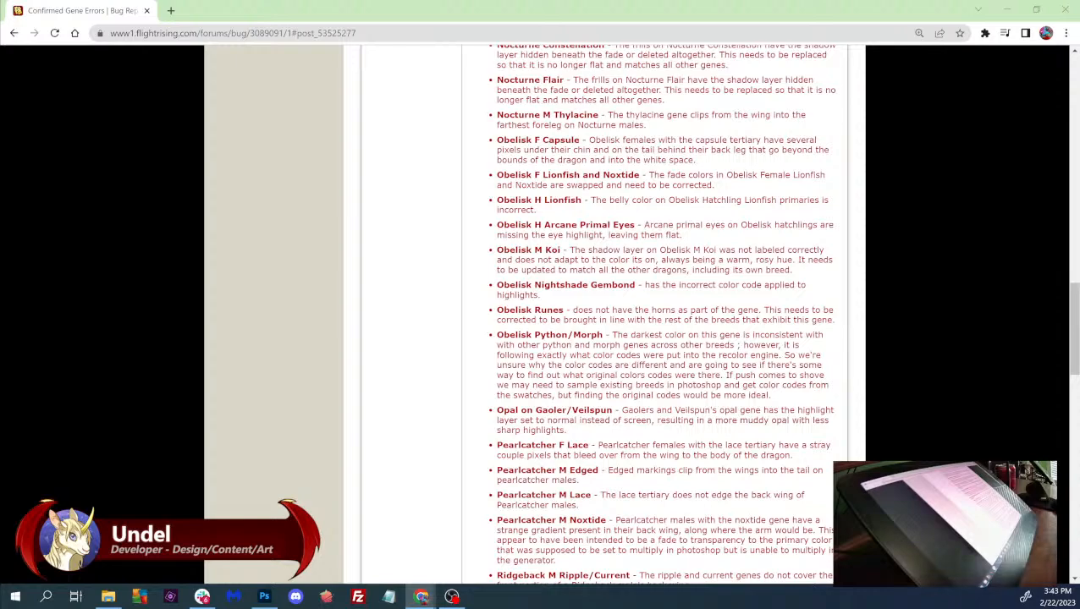
scroll(664, 313, up, 1)
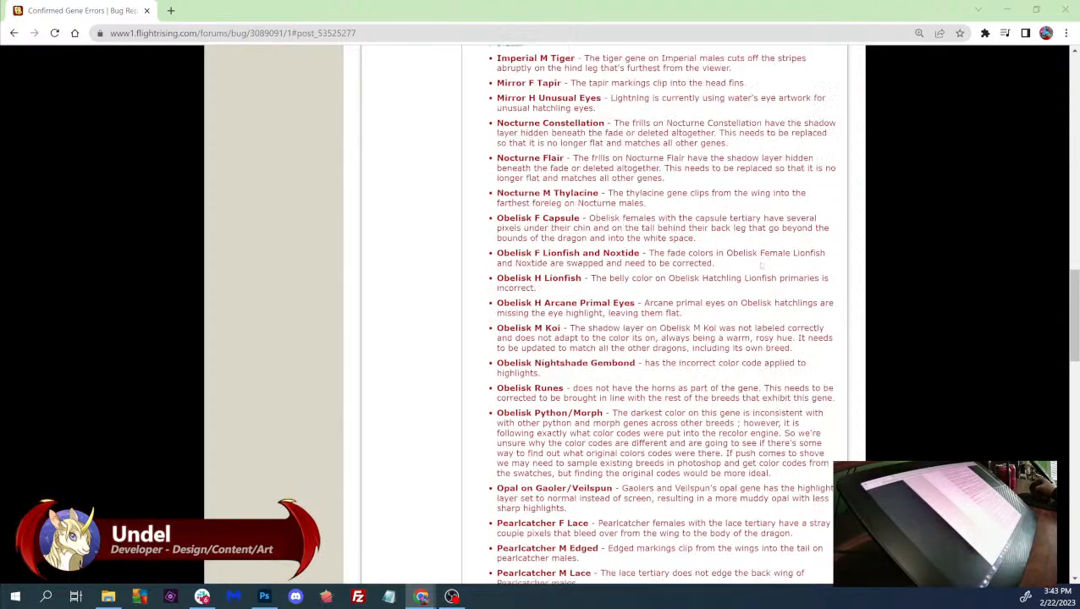
scroll(664, 314, up, 20)
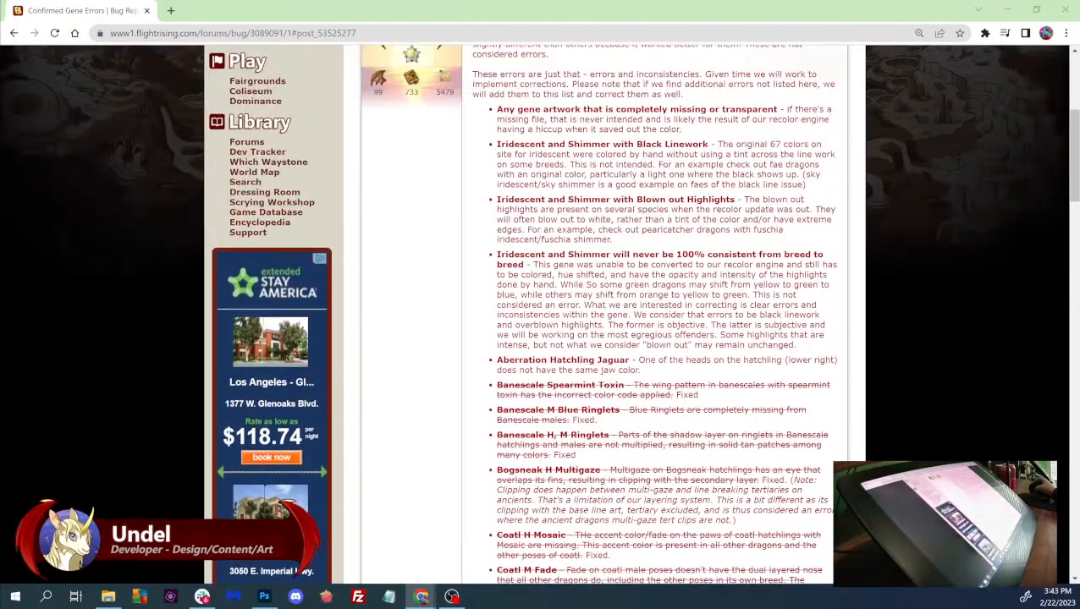
drag(497, 360, 640, 370)
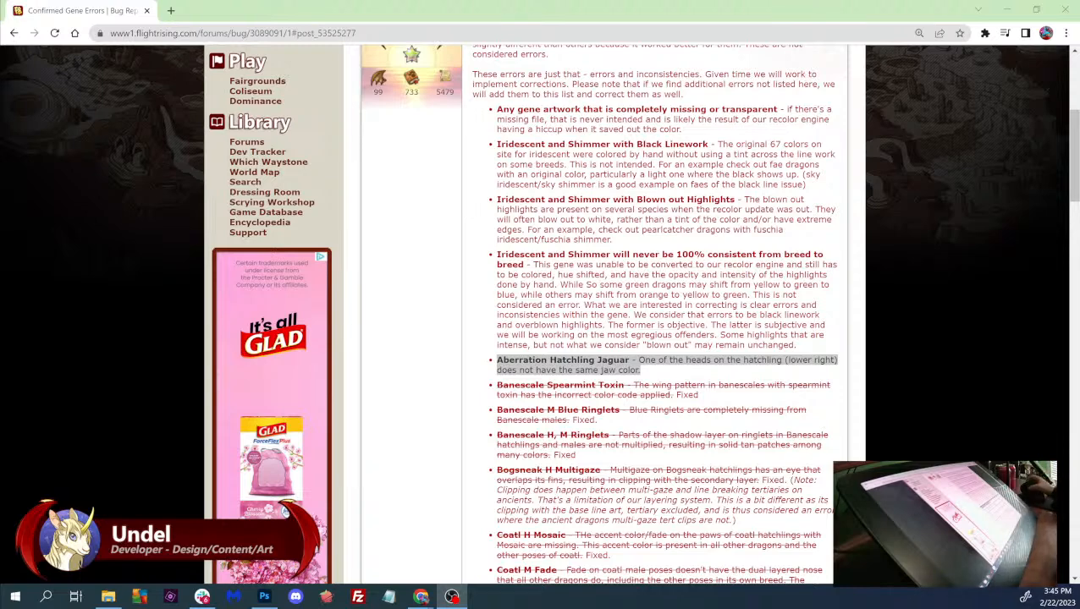
- Find the Gaoler M Stained entry in the error list and highlight its full text
scroll(930, 193, up, 2)
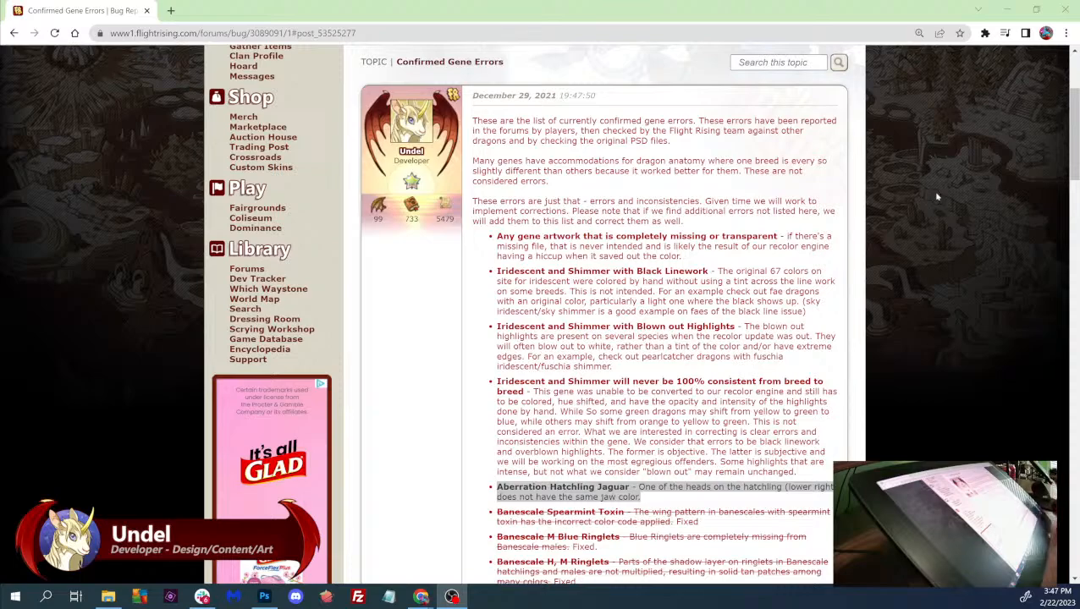
scroll(937, 197, down, 8)
scroll(664, 313, up, 2)
drag(597, 261, 671, 271)
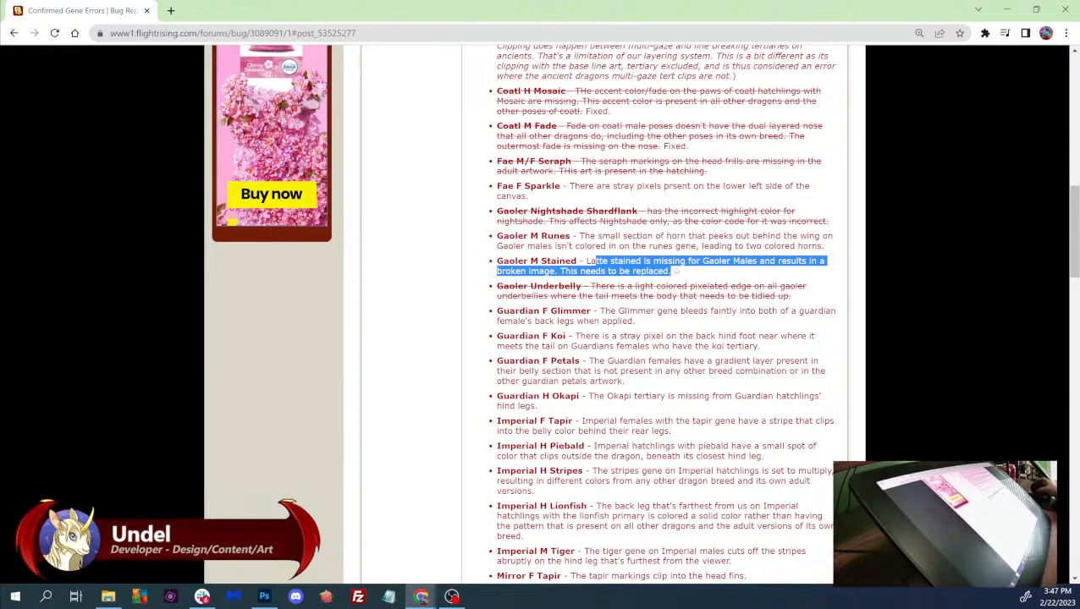
drag(673, 271, 486, 266)
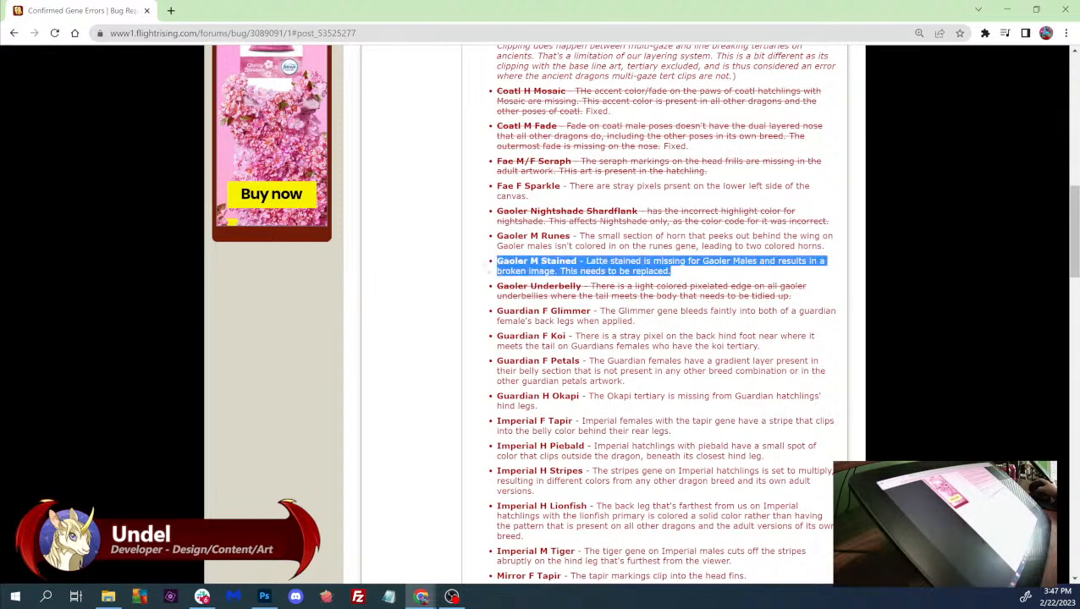
click(485, 266)
drag(673, 271, 495, 262)
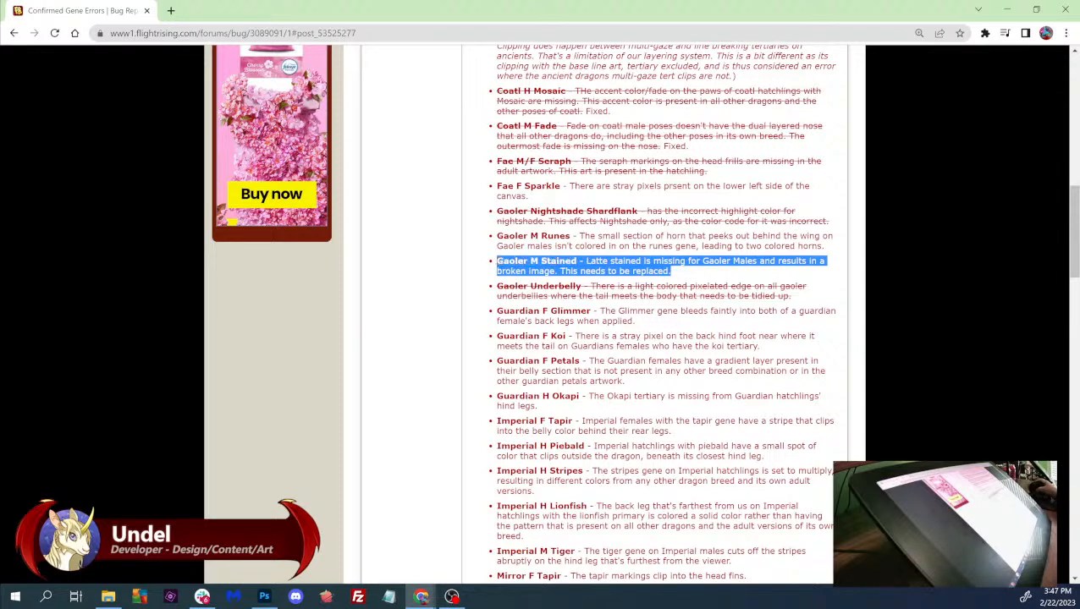
click(496, 262)
drag(672, 270, 496, 261)
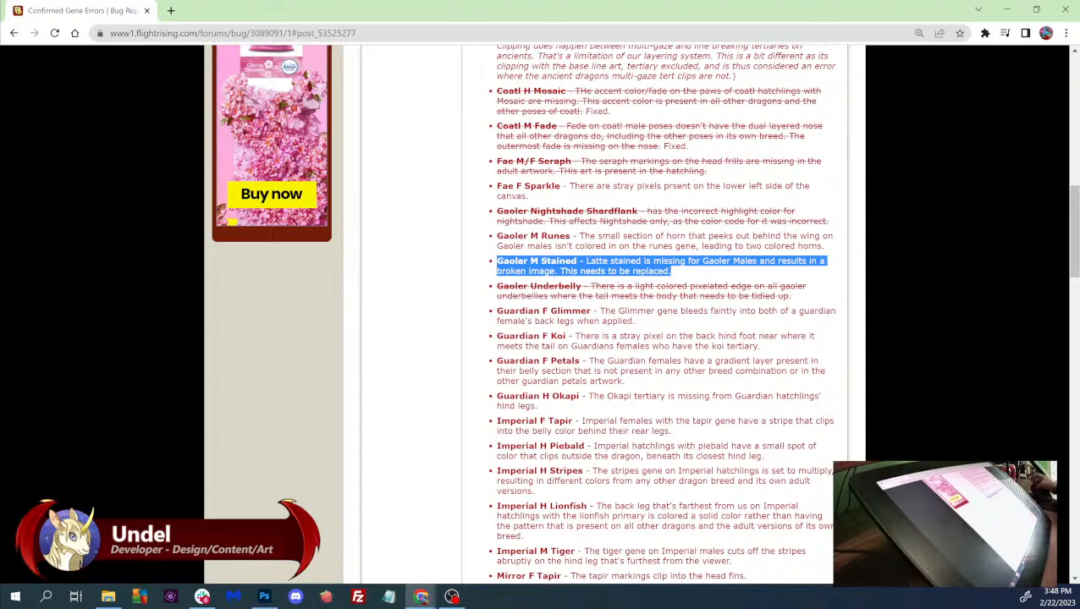
- Check the open Photoshop document, return to the browser and highlight the full Aberration Hatchling Jaguar entry
click(1008, 10)
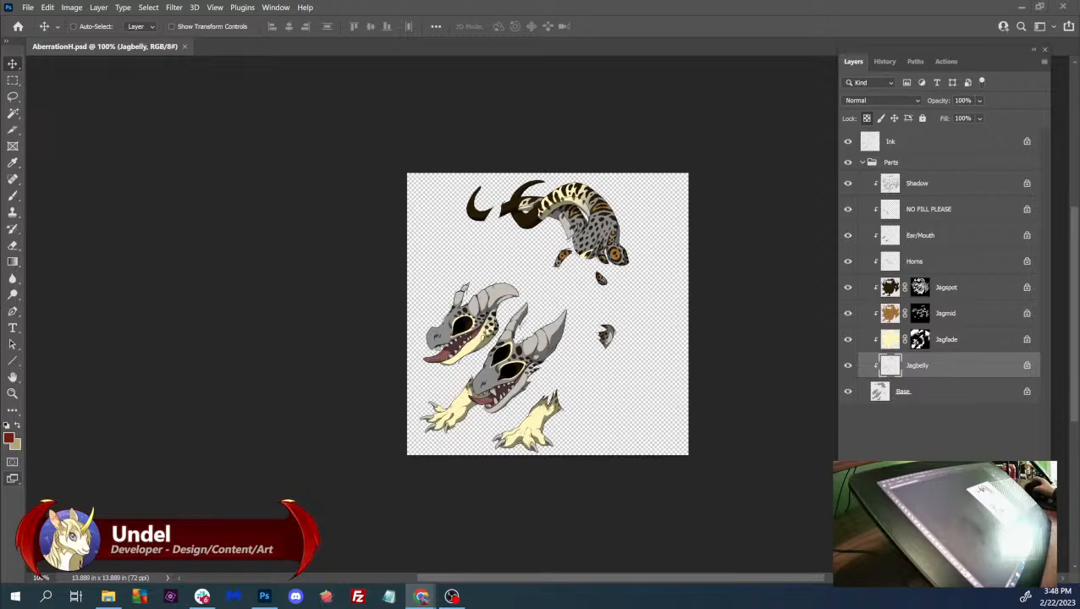
key(alt+Tab)
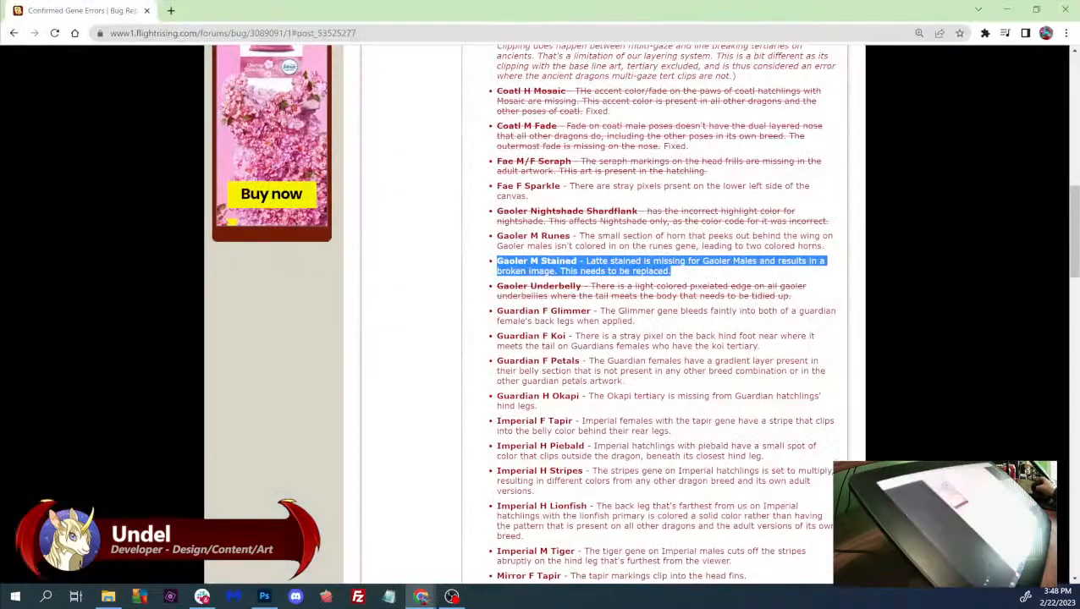
scroll(592, 313, up, 10)
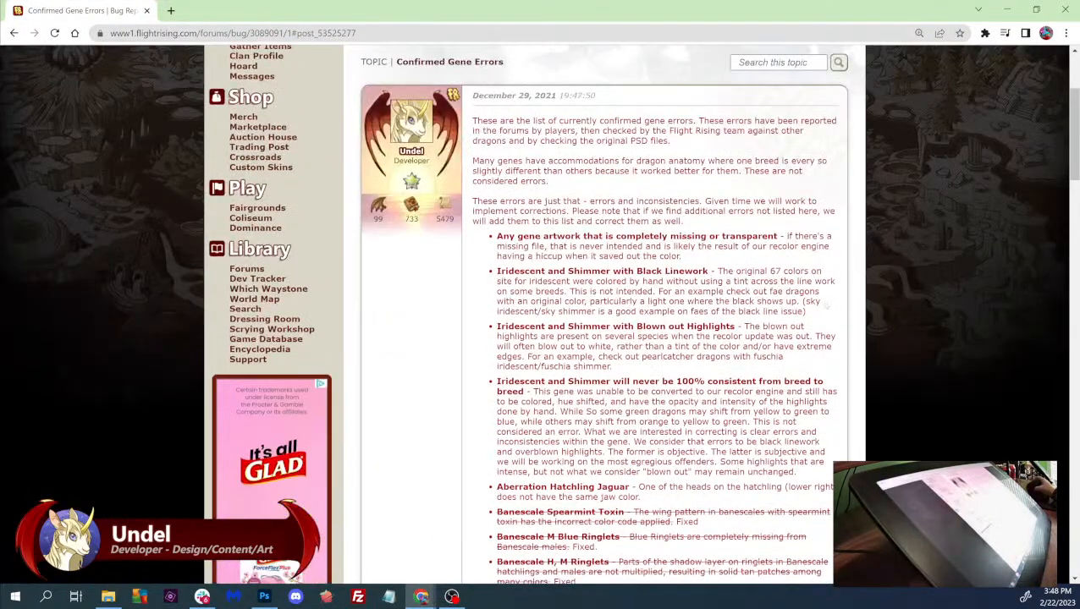
drag(716, 255, 516, 236)
scroll(516, 237, down, 3)
drag(645, 324, 498, 298)
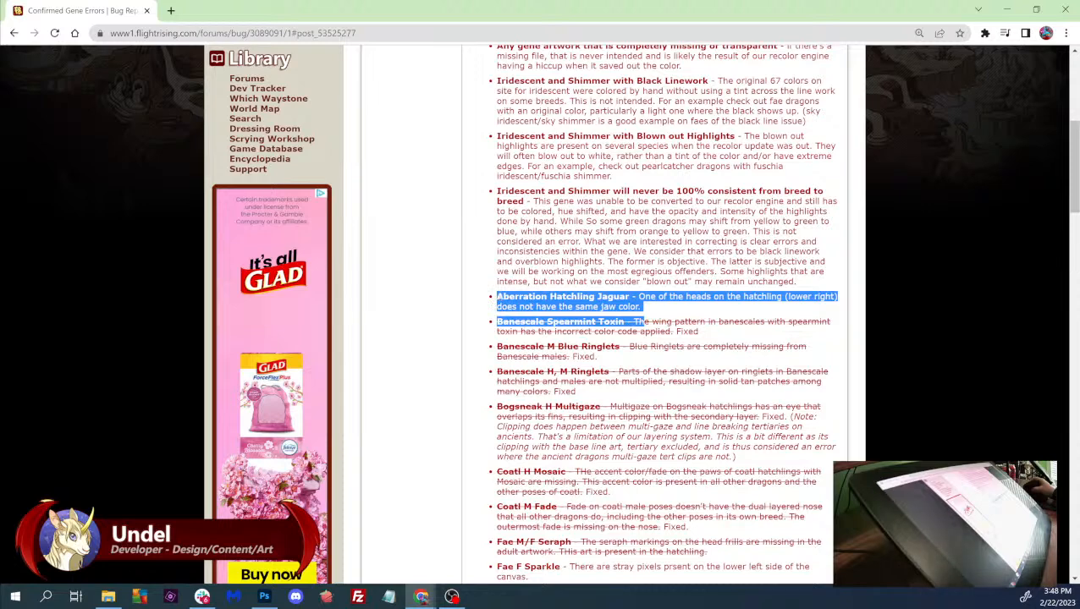
click(656, 305)
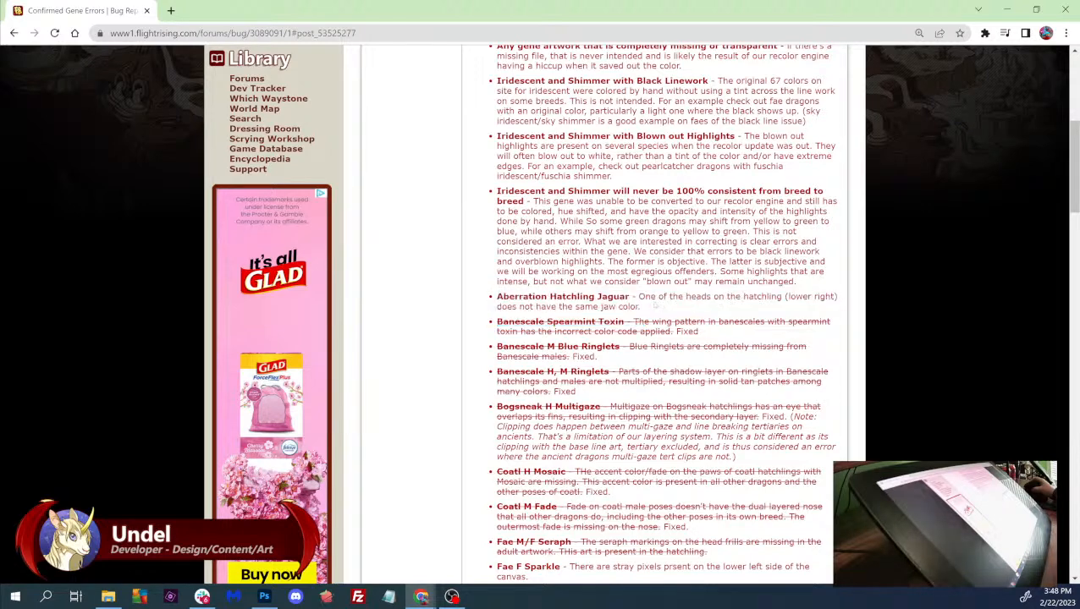
drag(657, 306, 486, 293)
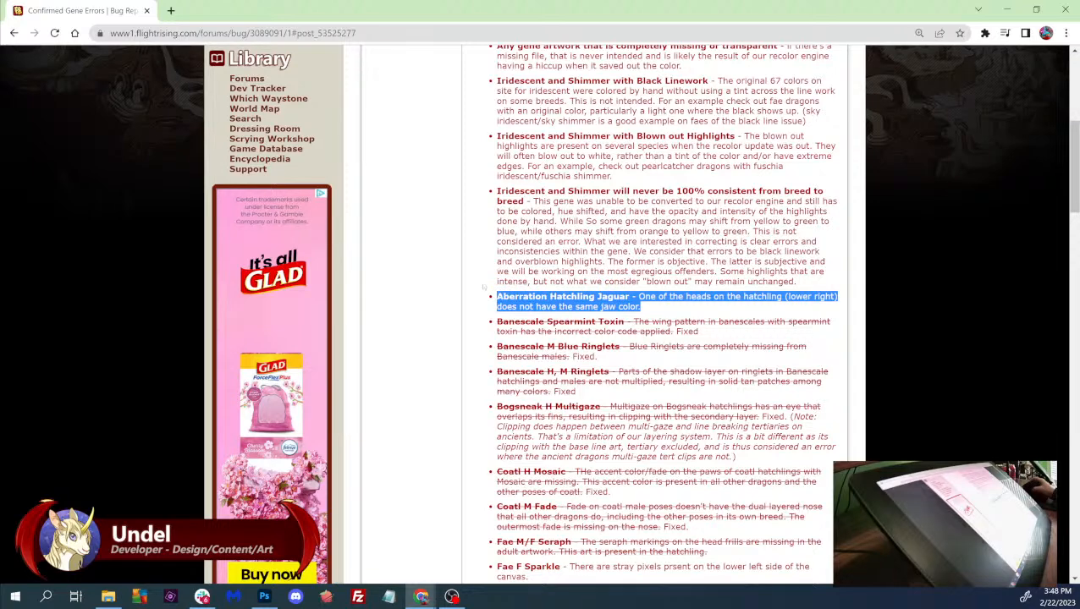
- Switch to Photoshop and open the Jagfade layer mask in the Select and Mask workspace
click(1006, 9)
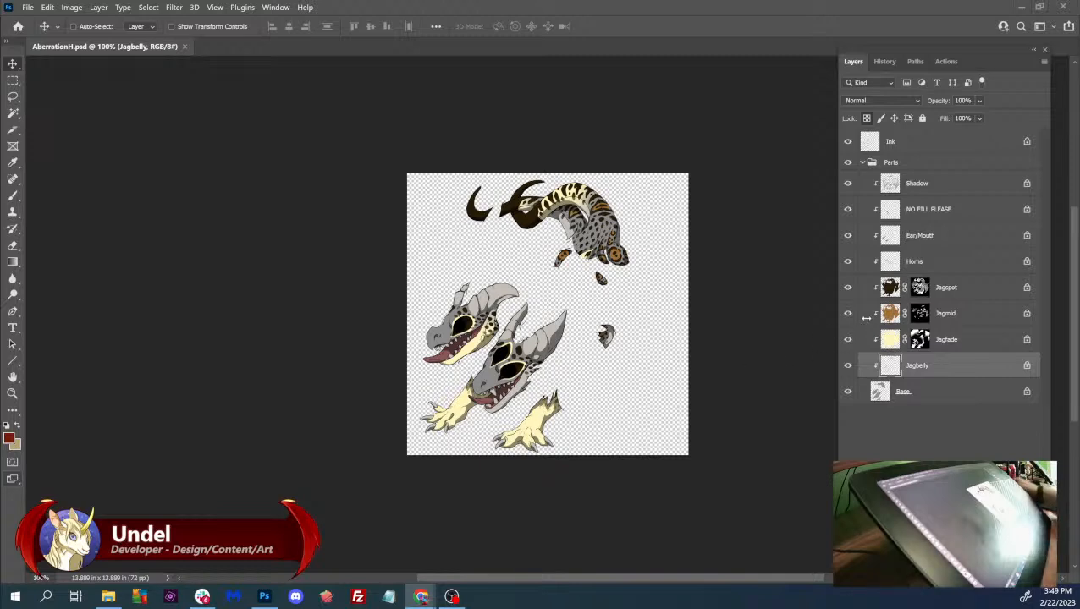
double_click(919, 339)
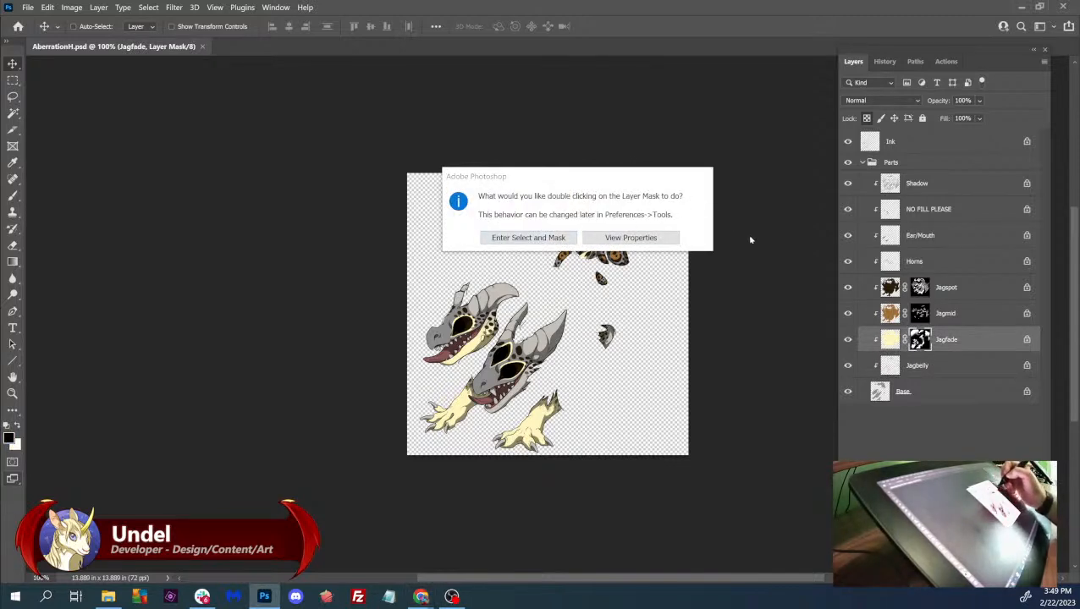
click(533, 238)
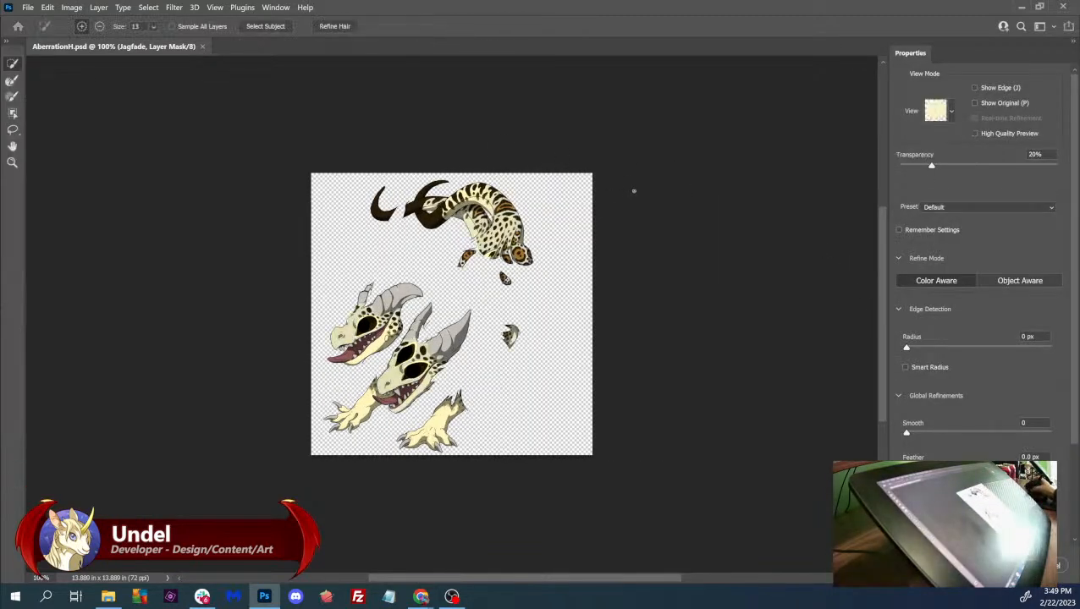
- Collapse the Properties panel in Select and Mask, detach it from the dock and close it
click(1073, 42)
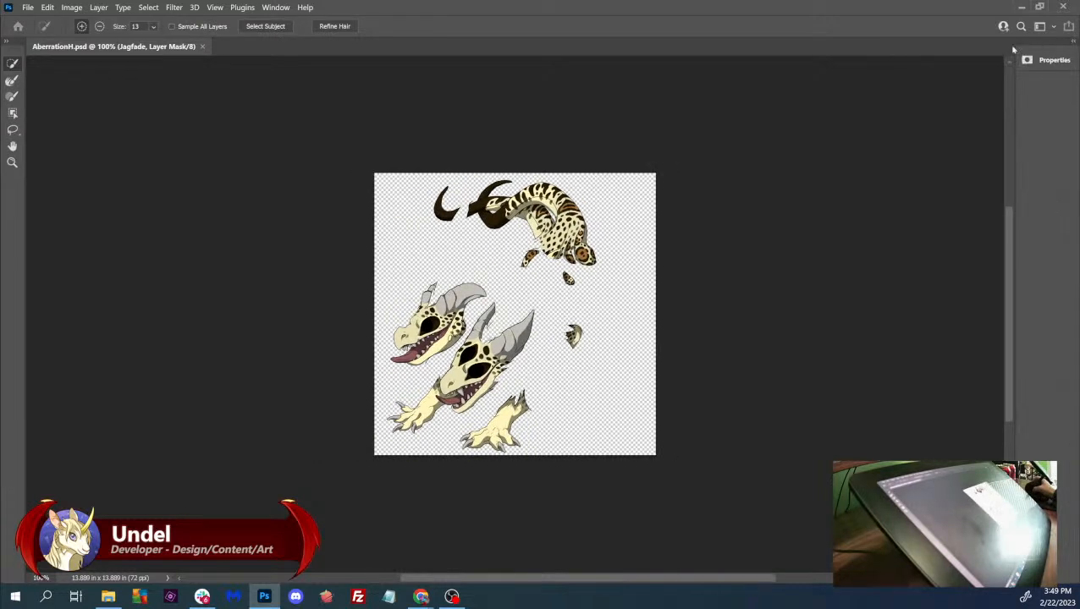
drag(1030, 55, 799, 119)
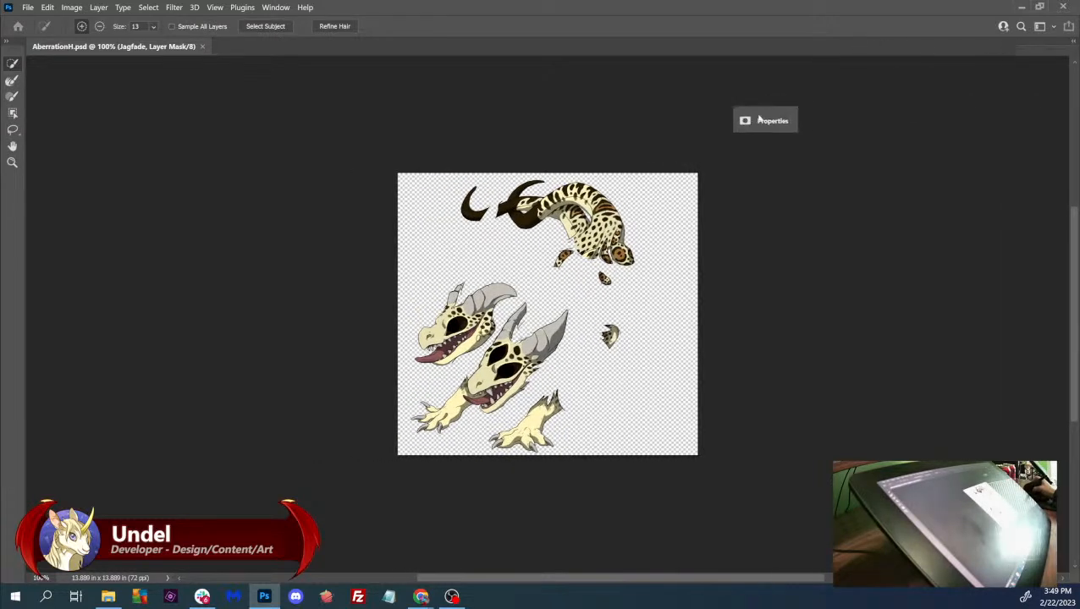
click(792, 104)
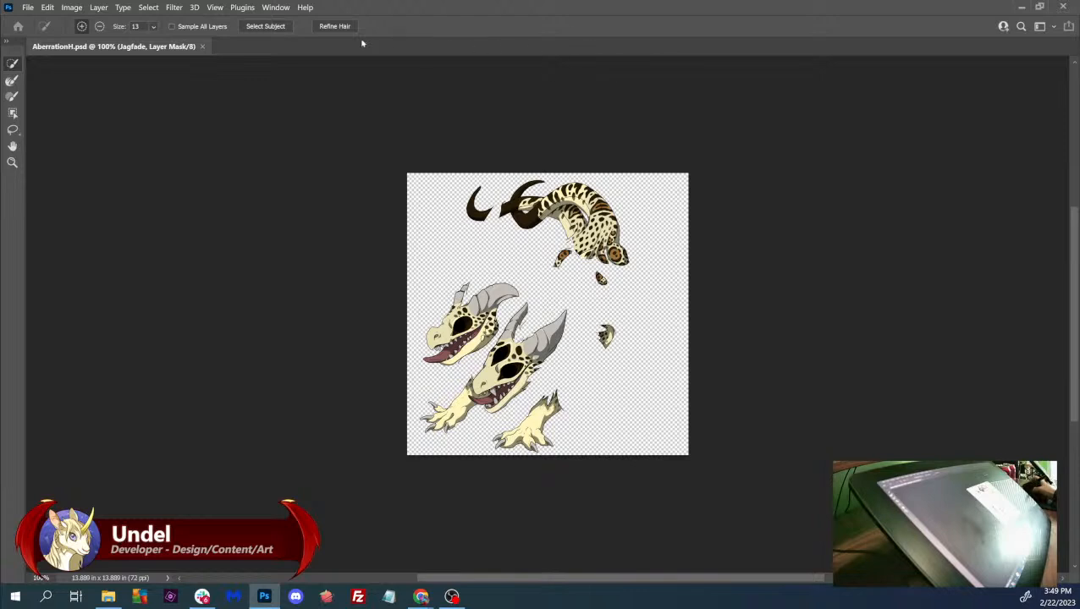
- Show the Layers panel in Select and Mask, lengthen it to fit all layers, expand it and detach it from the dock
click(276, 7)
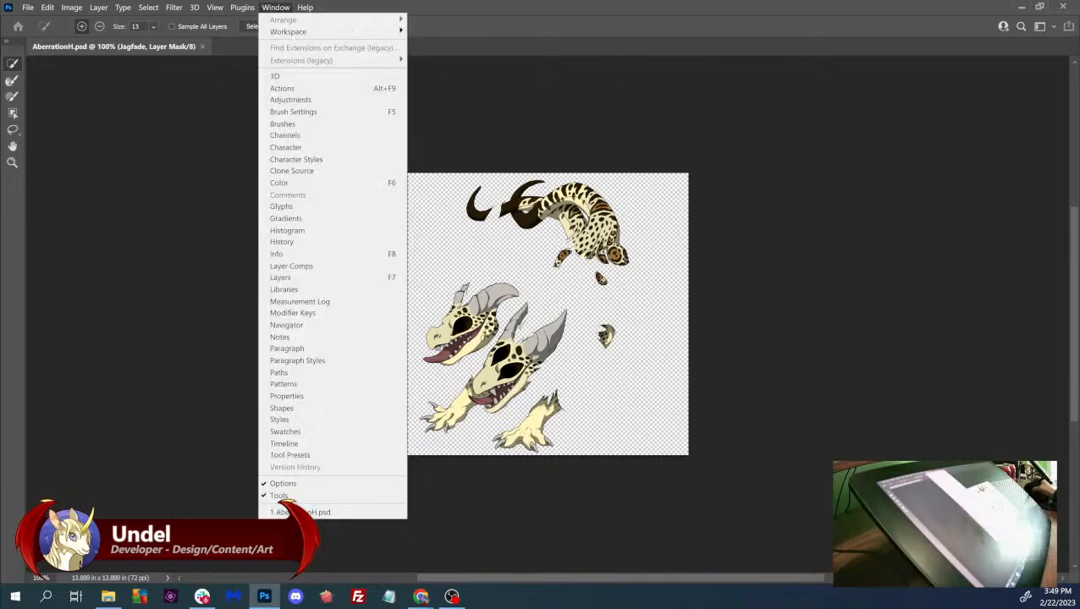
click(337, 278)
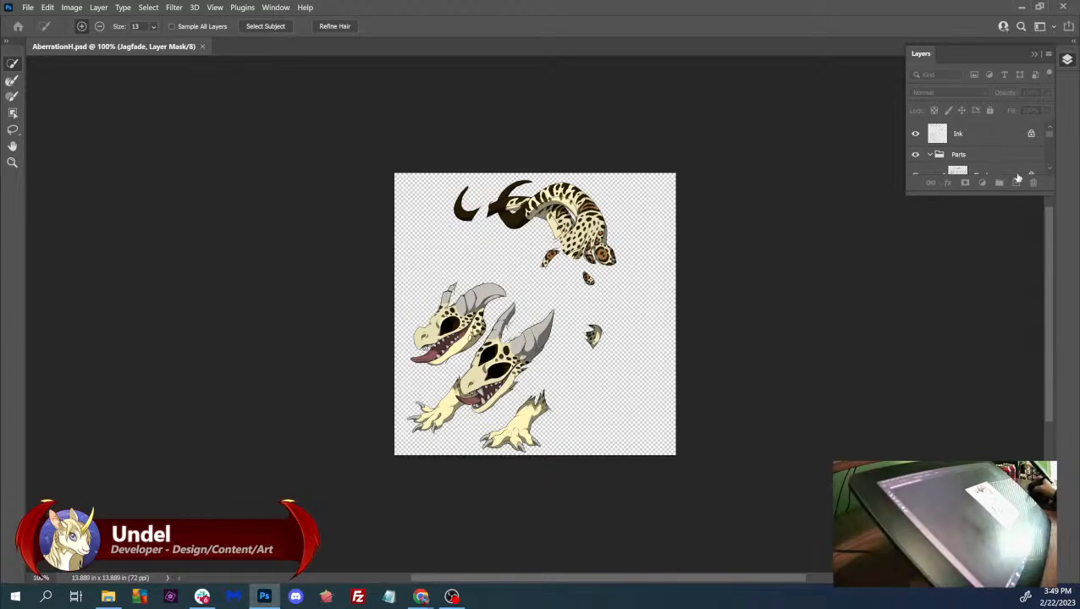
drag(1043, 191, 1036, 458)
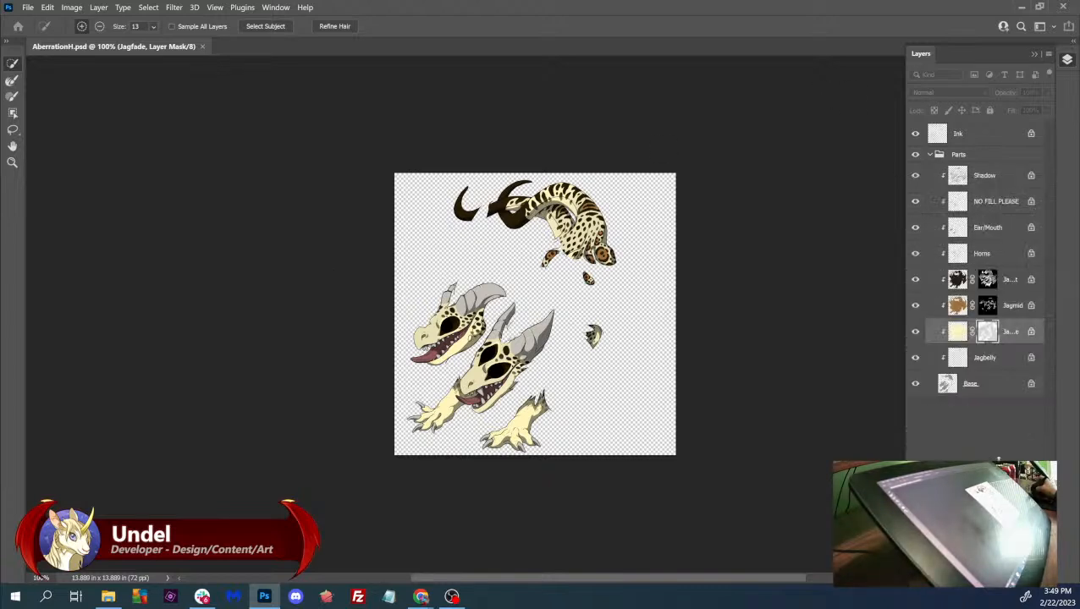
click(1073, 41)
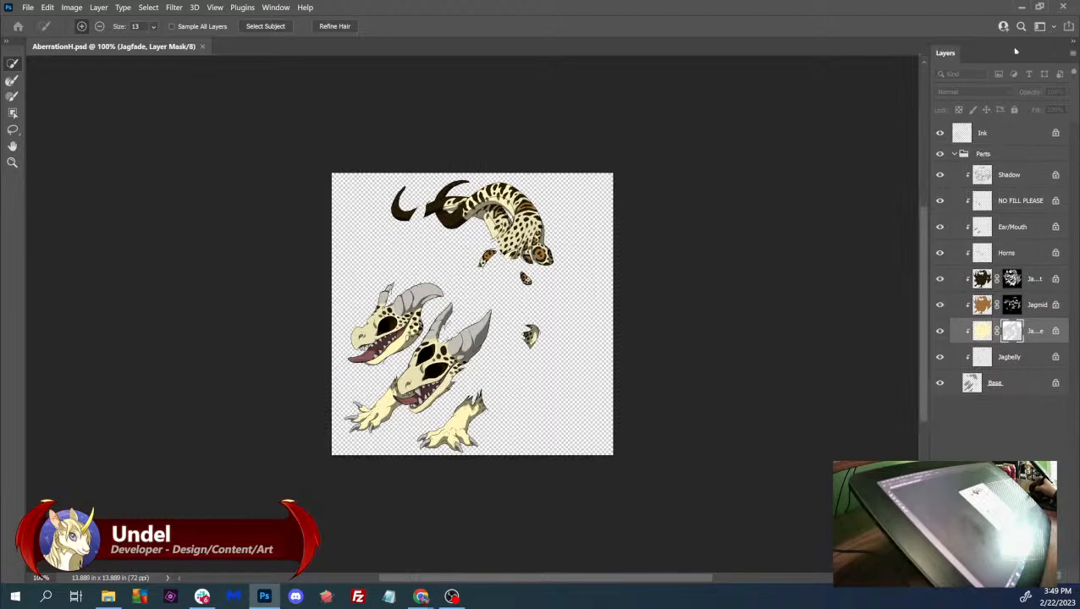
drag(945, 53, 968, 50)
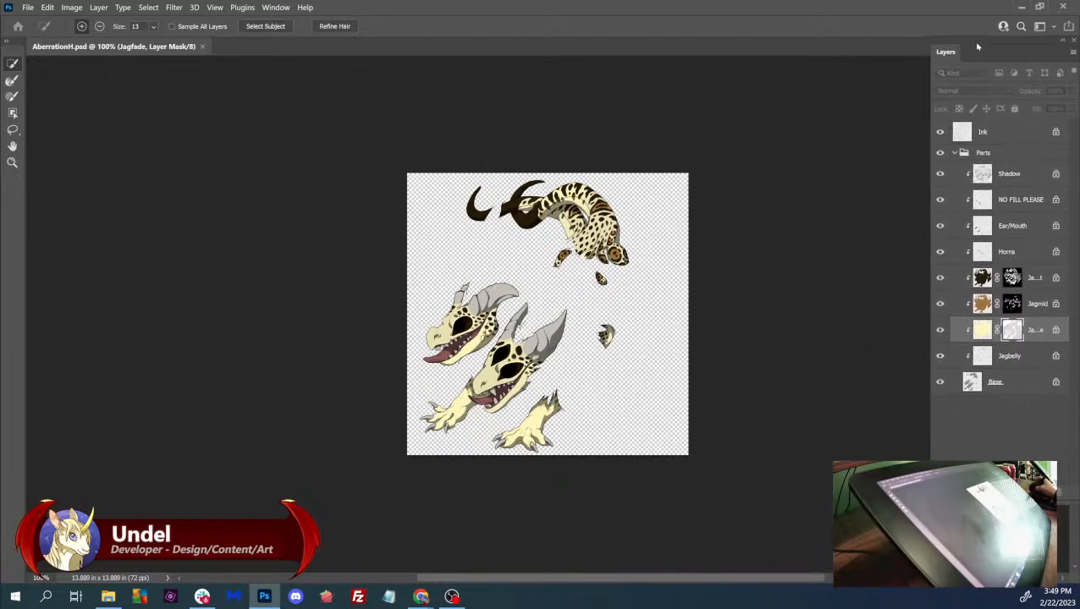
- Show the History panel, group it with the floating Layers panel and check both for the document's states and layers
click(265, 8)
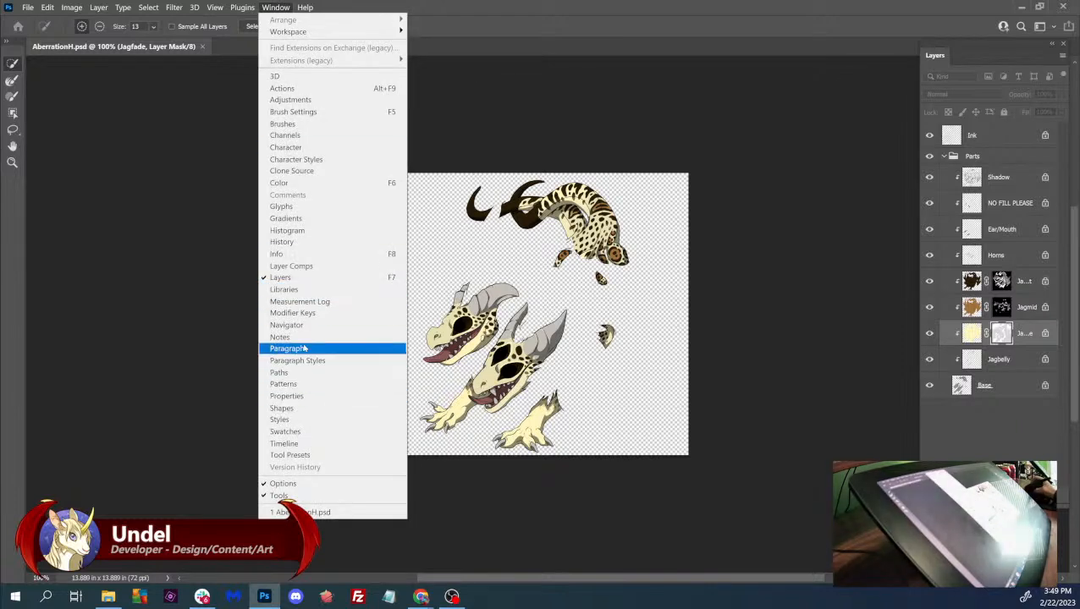
click(287, 242)
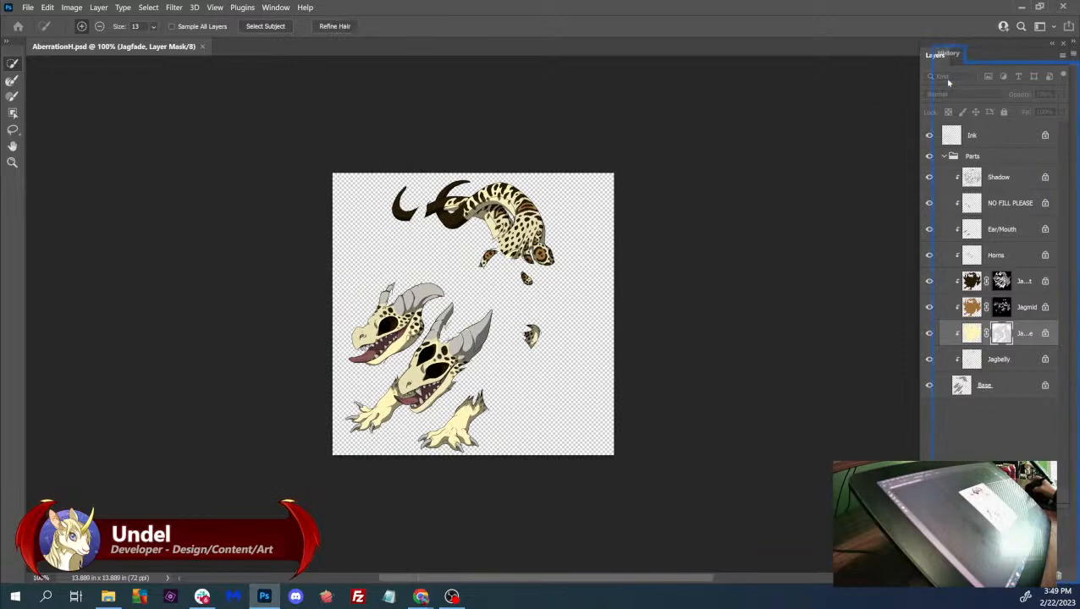
drag(991, 46, 859, 57)
drag(954, 54, 981, 40)
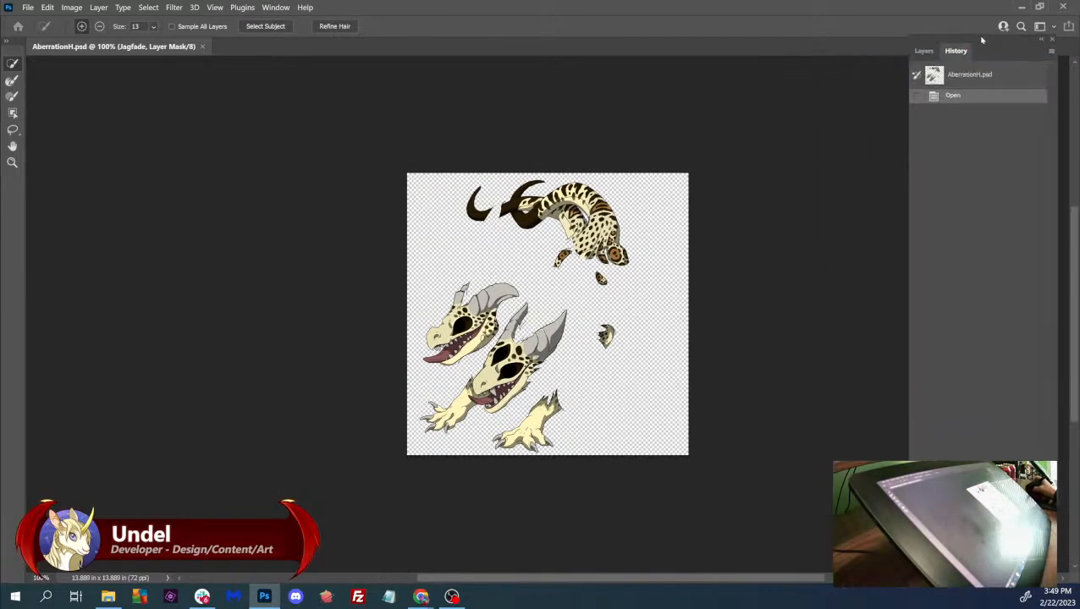
click(924, 51)
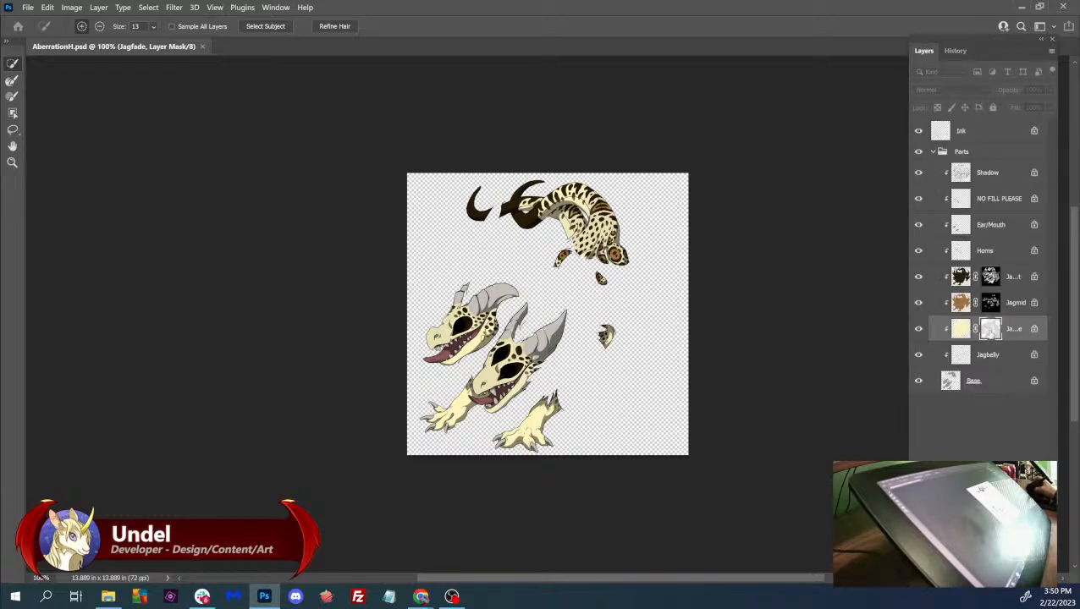
click(955, 51)
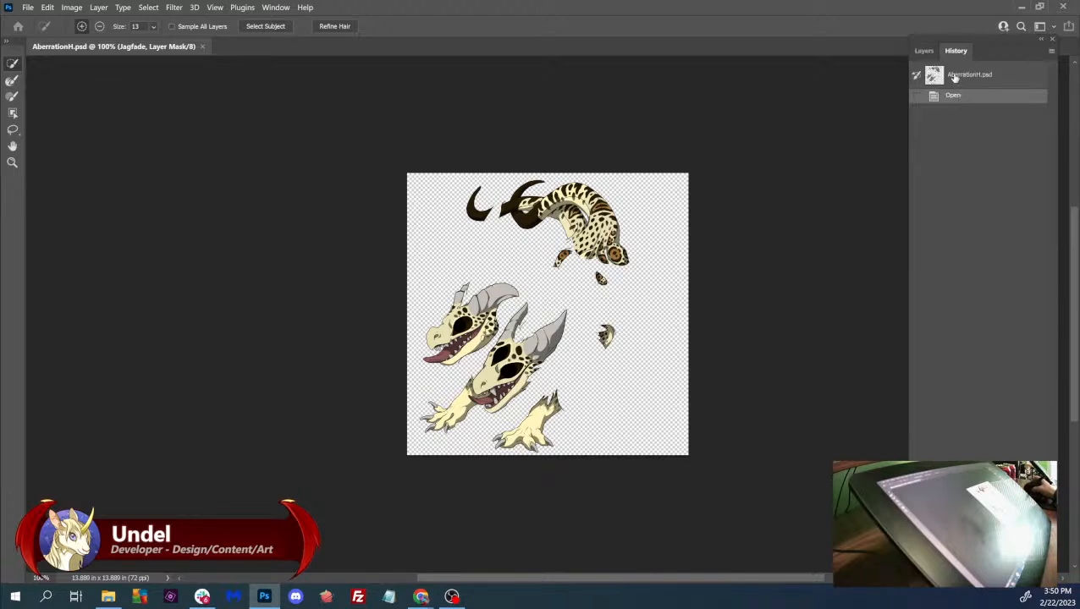
click(923, 51)
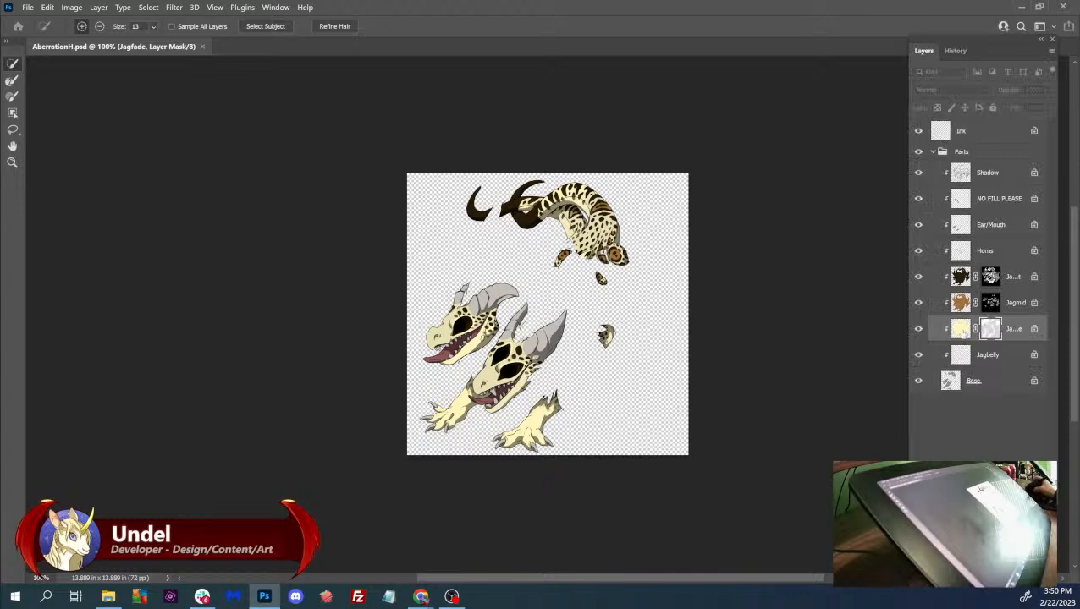
- Close the Photoshop window holding AberrationH.psd to leave the Select and Mask workspace, and restart Photoshop
click(28, 7)
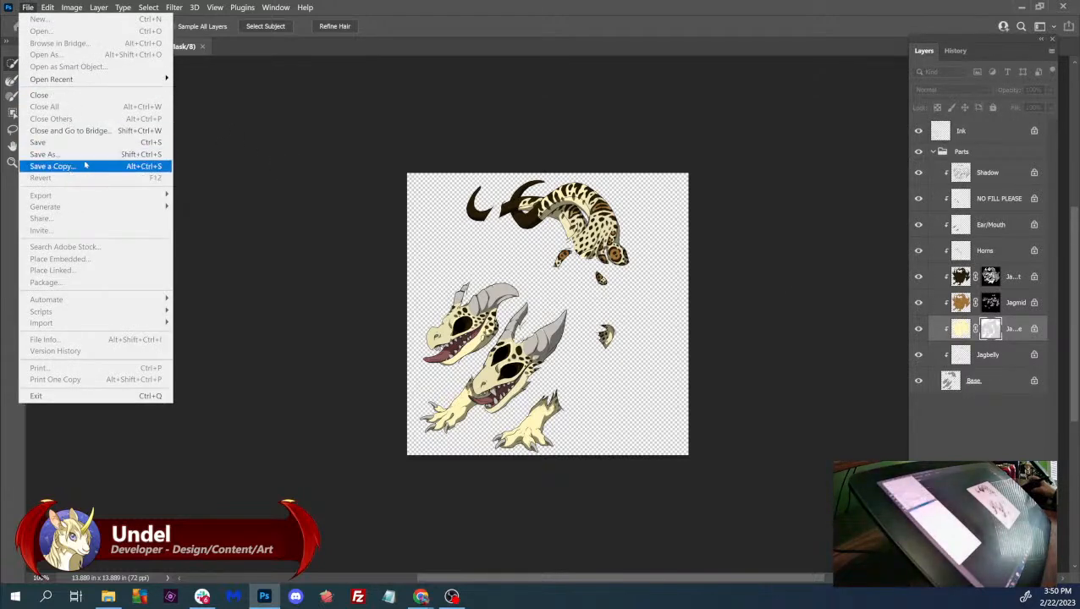
click(236, 94)
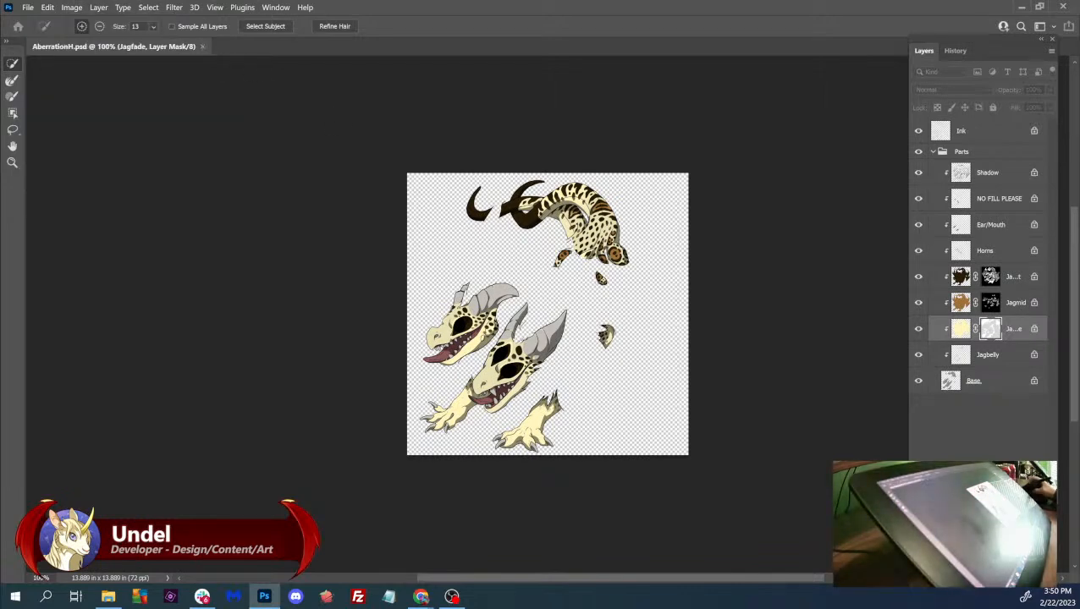
key(super+d)
key(super+d)
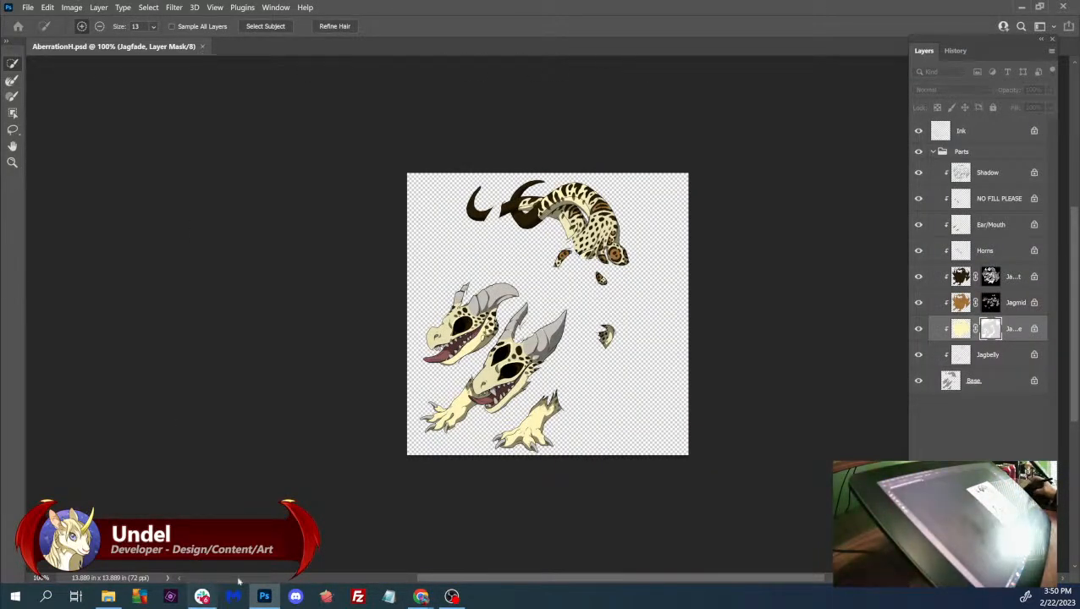
right_click(264, 597)
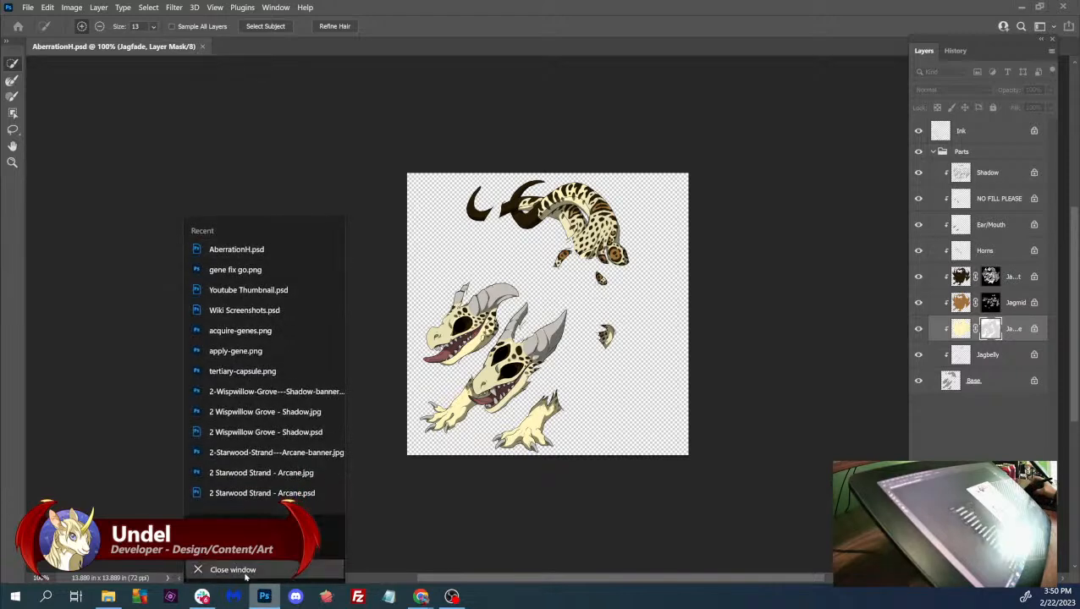
click(242, 573)
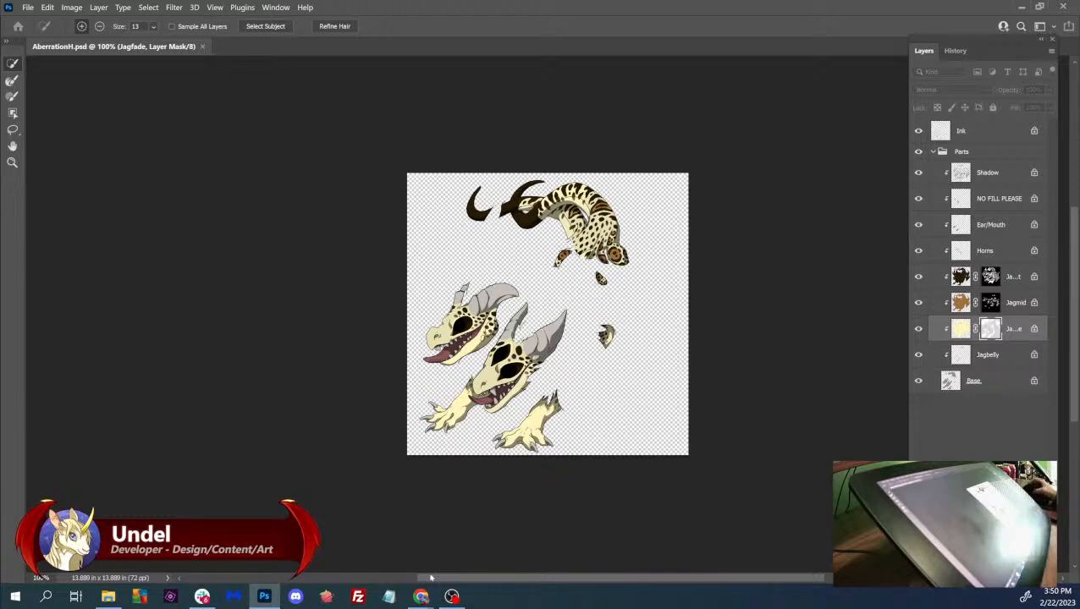
right_click(264, 596)
click(250, 580)
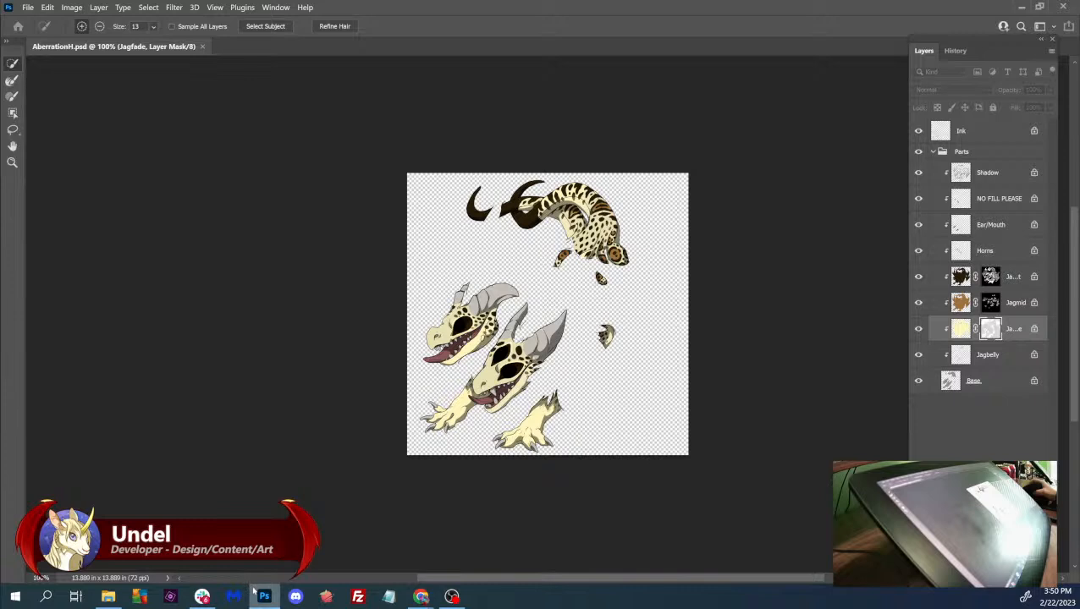
mouse_move(253, 595)
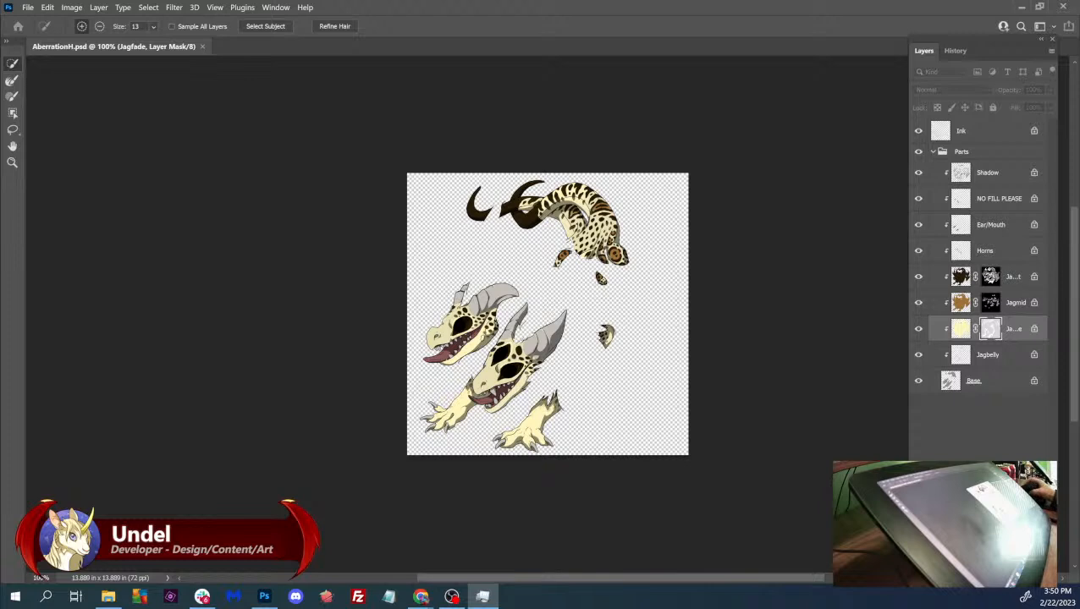
key(super+d)
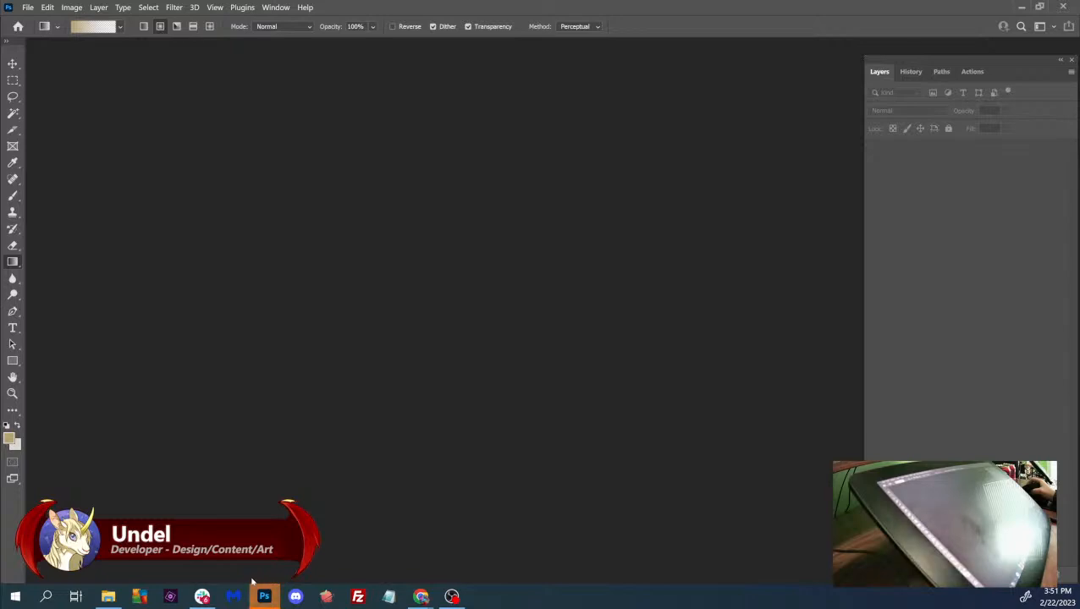
- Move the floating Layers panel group up against the options bar and make it narrower
drag(1011, 61, 1011, 44)
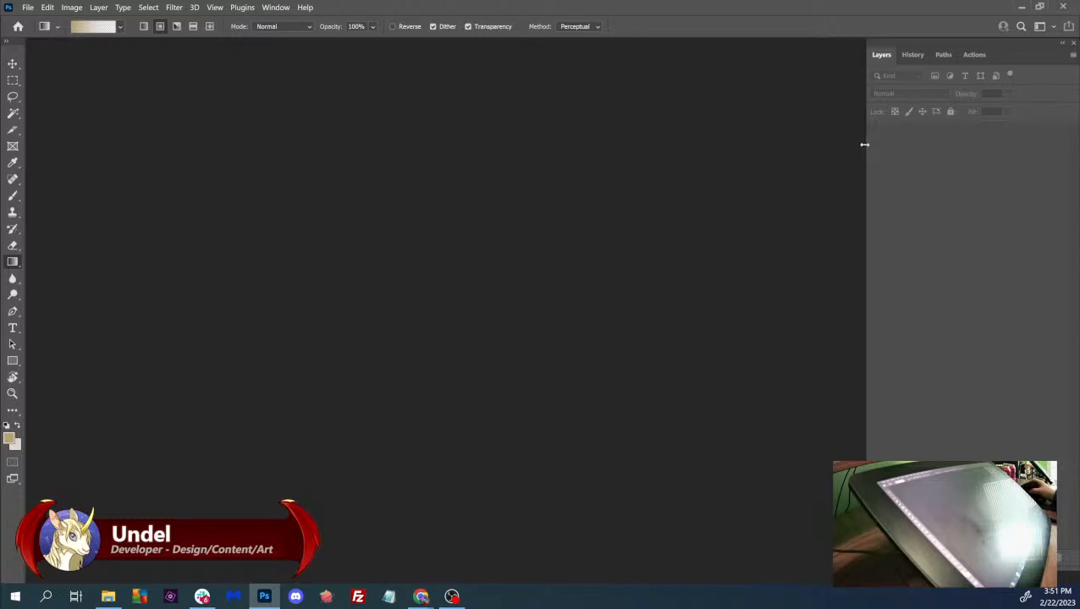
drag(866, 144, 894, 135)
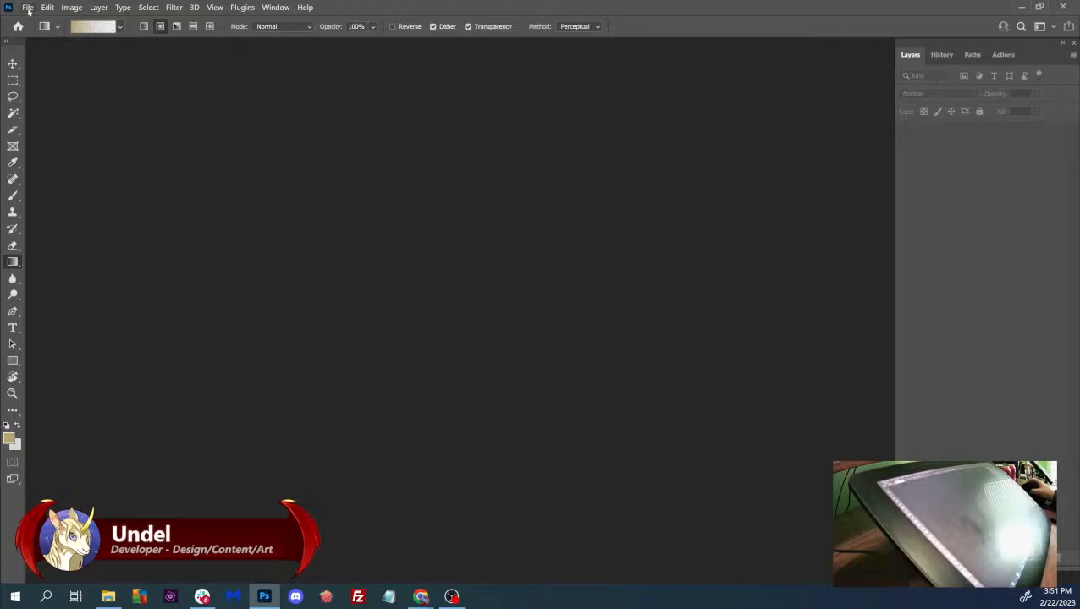
- Look through the recent files in Photoshop, and reopen AberrationH.psd from its folder in File Explorer
click(28, 9)
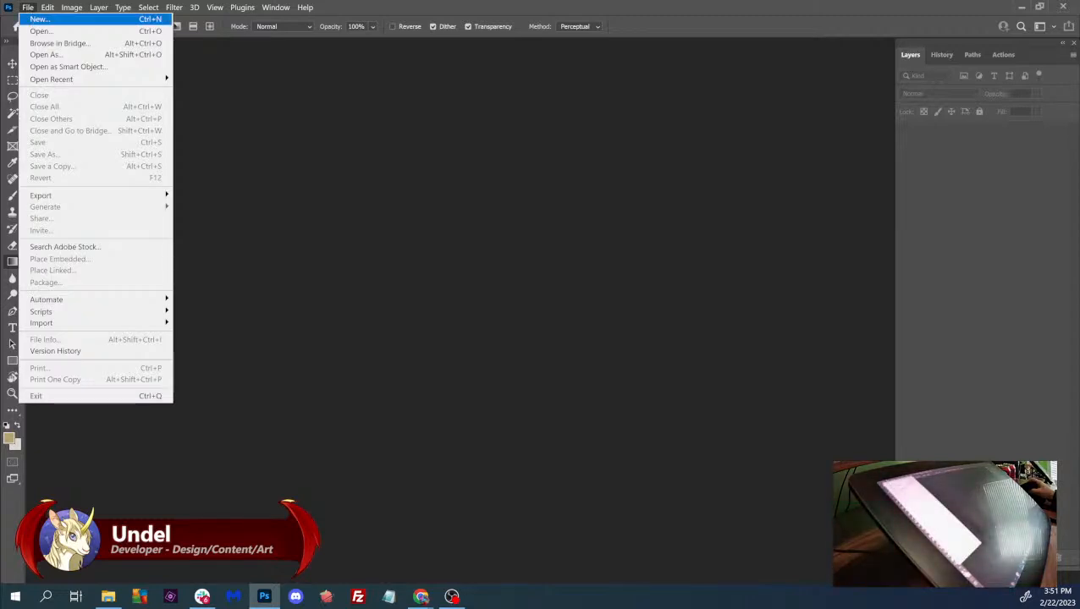
mouse_move(44, 78)
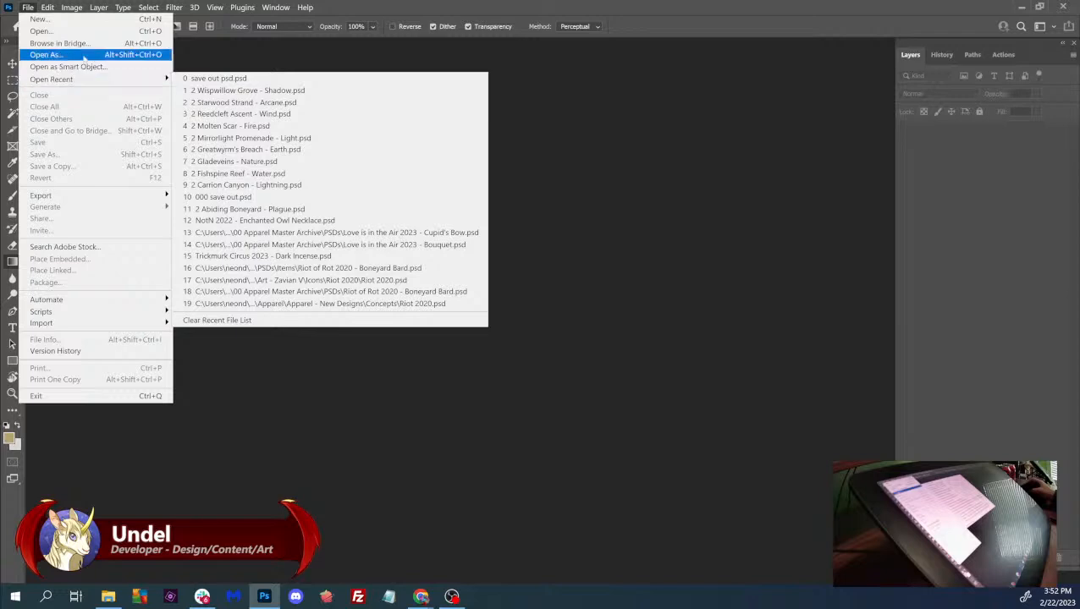
click(343, 41)
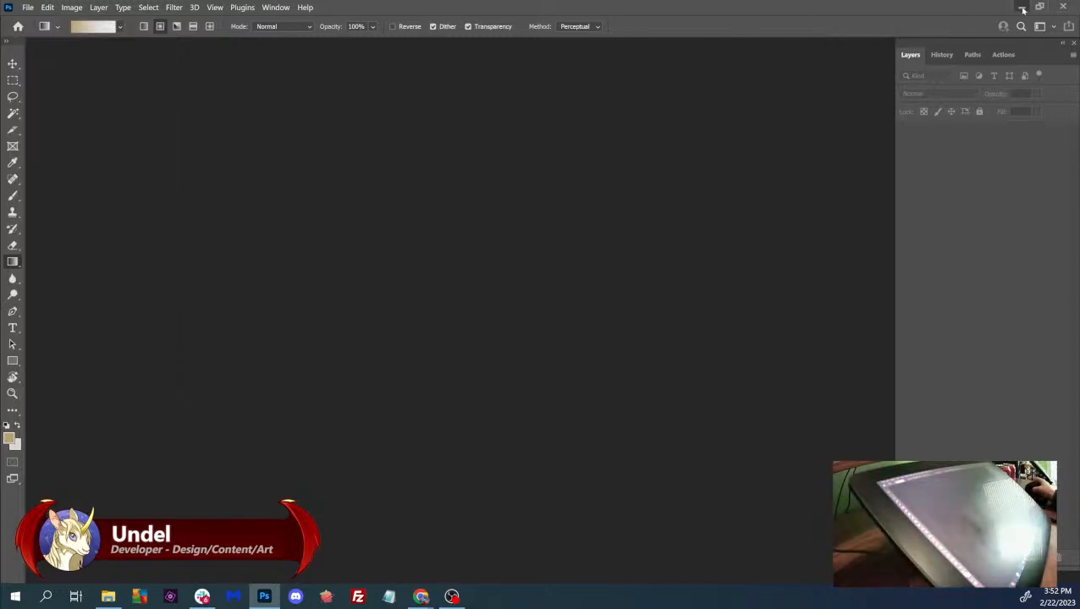
key(alt+Tab)
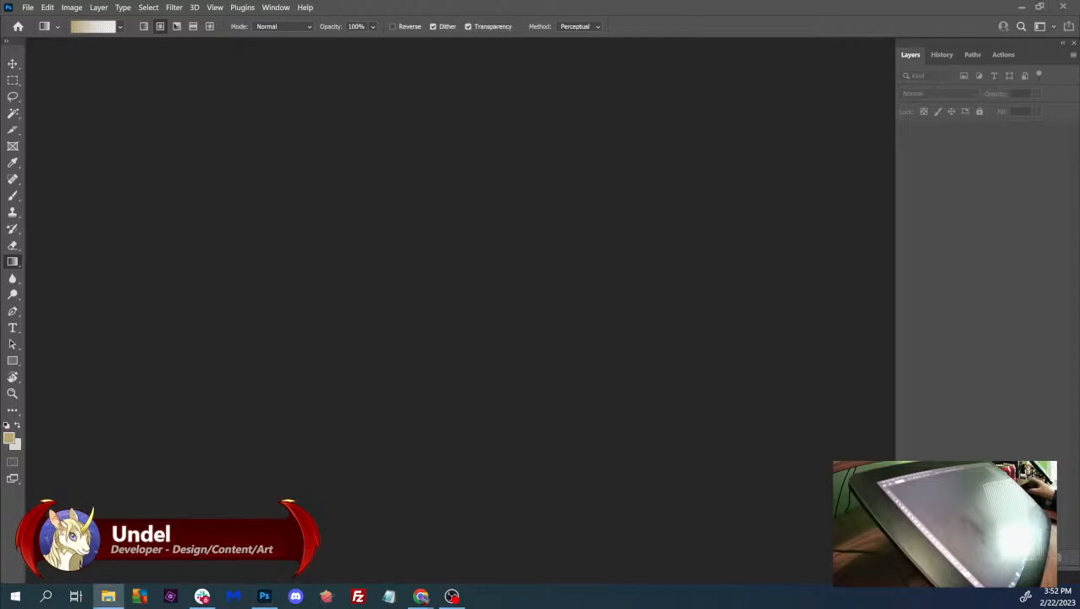
key(alt+Tab)
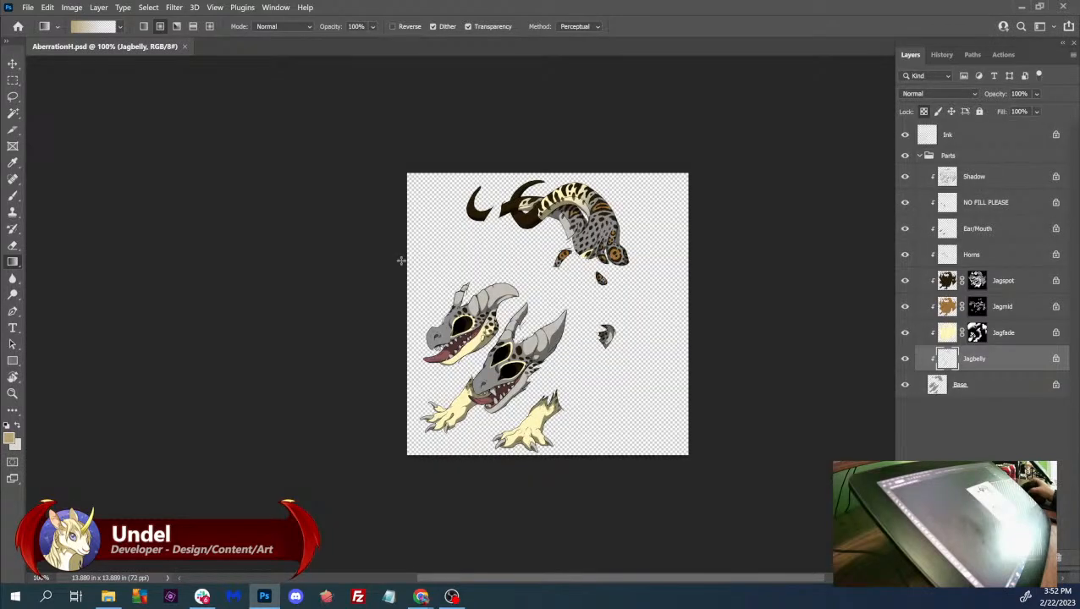
- Apply the layer mask of the Jagfade layer
click(976, 333)
right_click(976, 333)
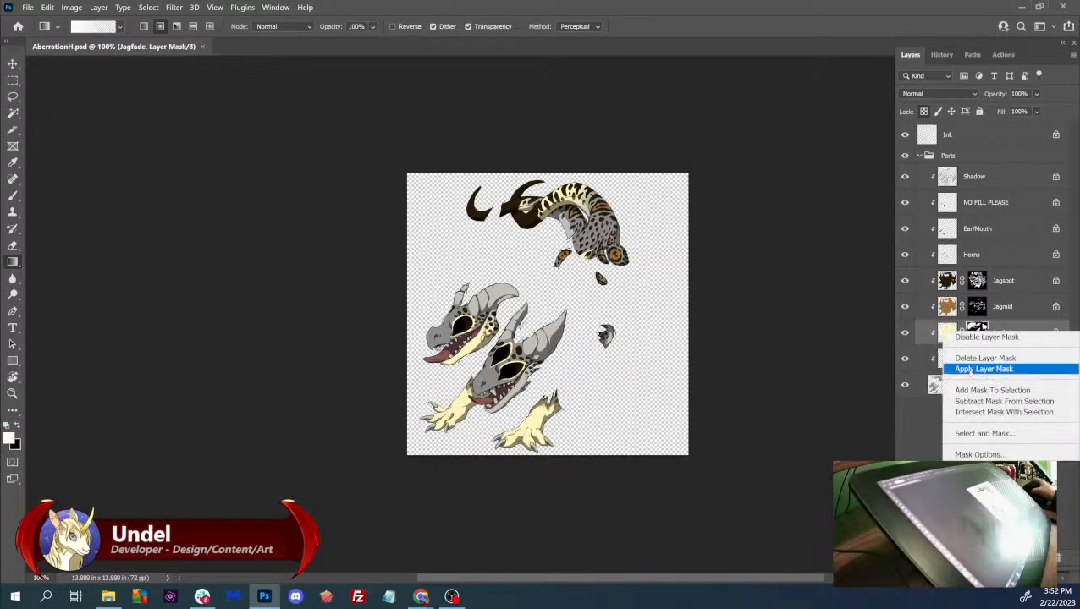
click(986, 367)
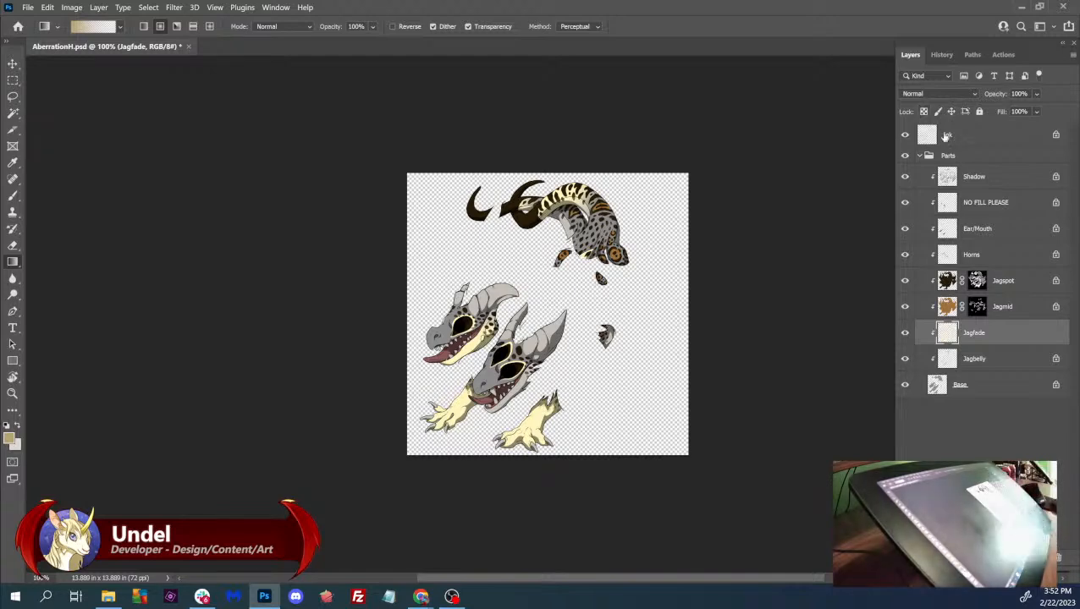
- Switch the document to Full Screen Mode With Menu Bar and frame the two dragon heads
key(ctrl+plus)
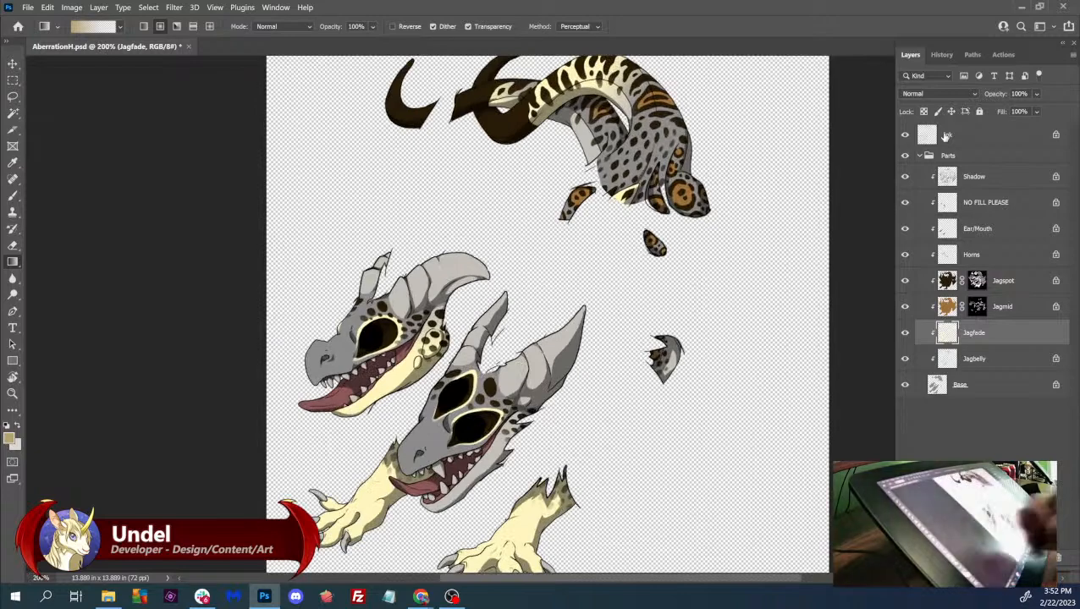
click(13, 478)
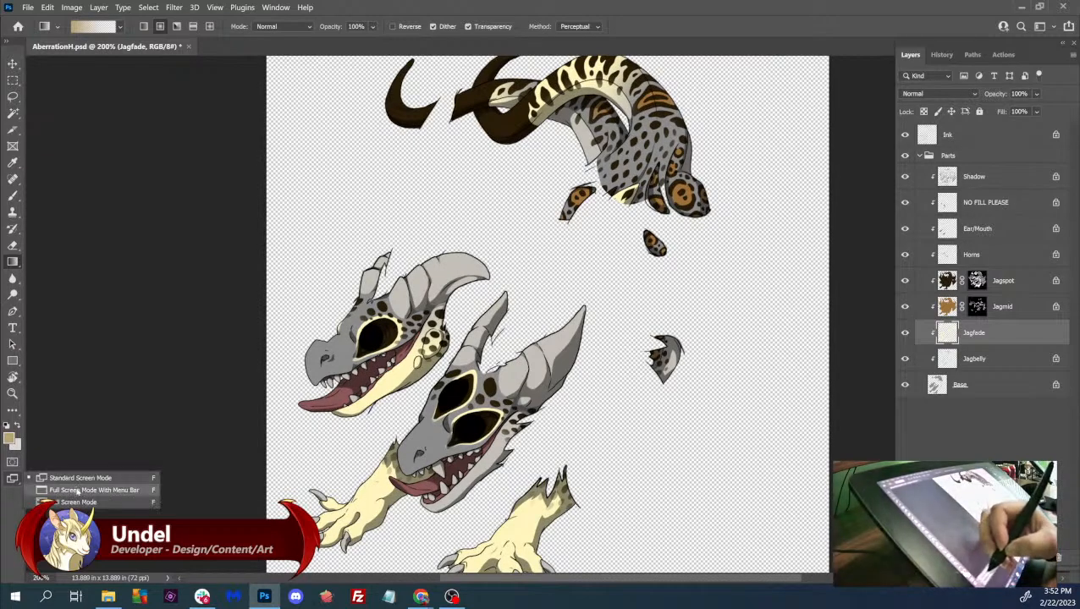
click(76, 490)
drag(714, 427, 645, 384)
key(ctrl+plus)
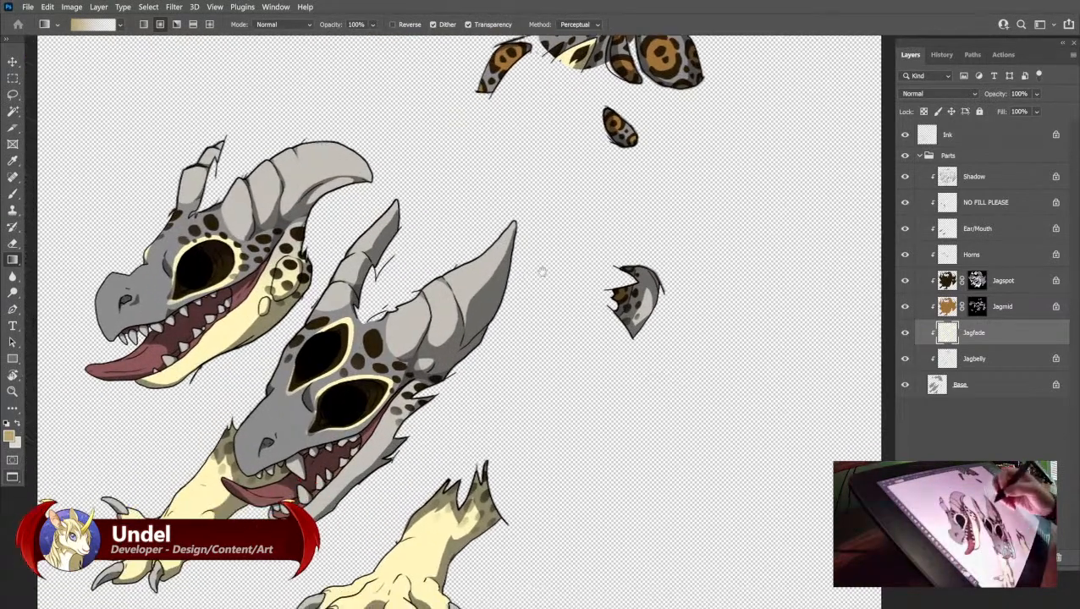
drag(540, 272, 579, 251)
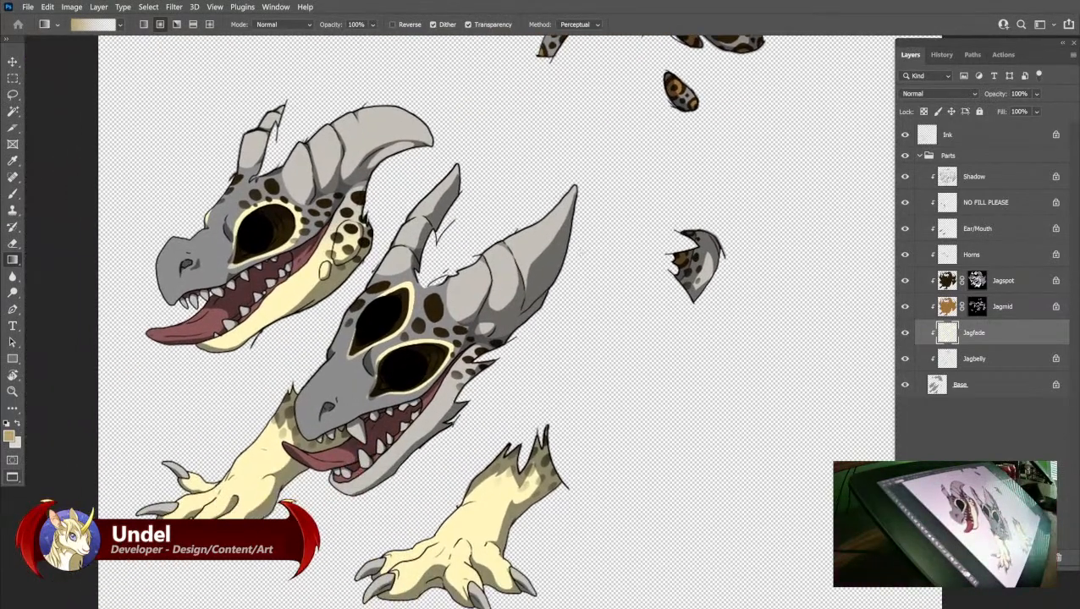
- Lasso the lower jaw of the front dragon head, following the mouth edge from the chin up to the cheek below the horn
click(13, 94)
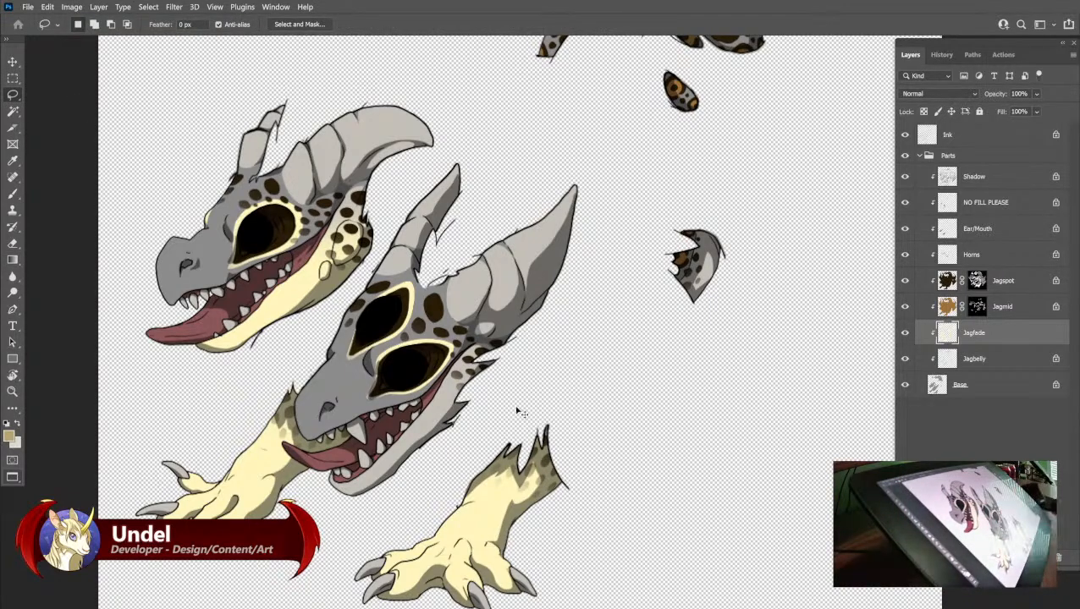
scroll(518, 412, up, 1)
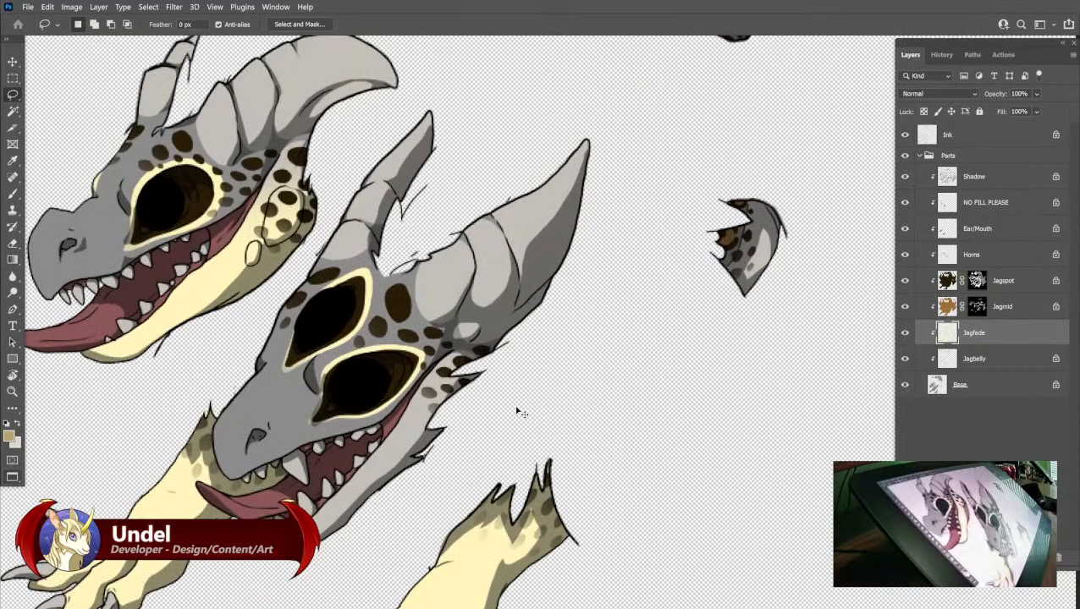
key(ctrl+plus)
drag(555, 340, 641, 232)
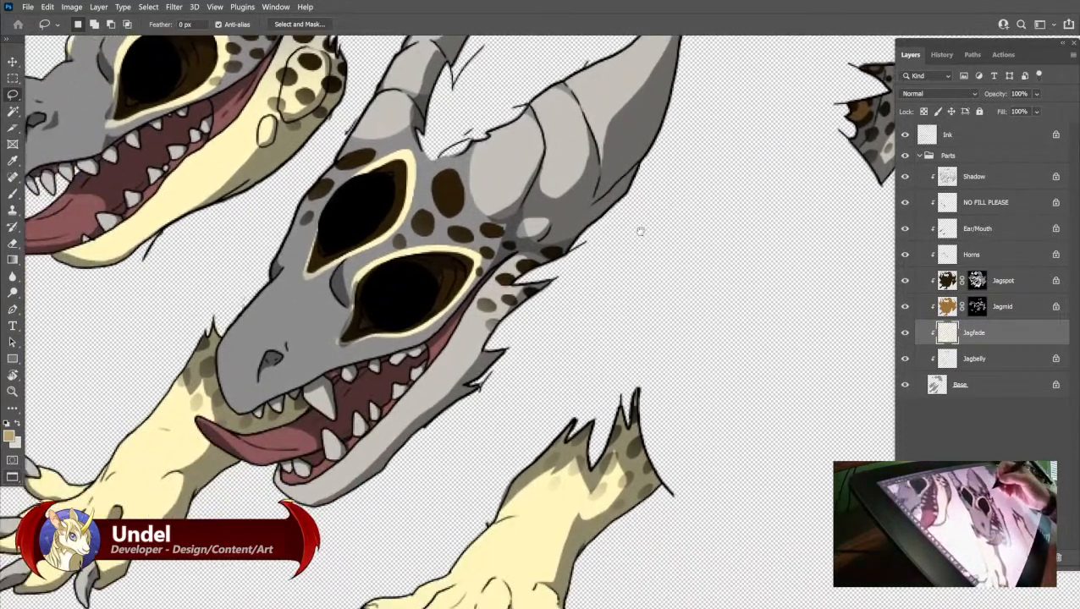
drag(280, 467, 288, 485)
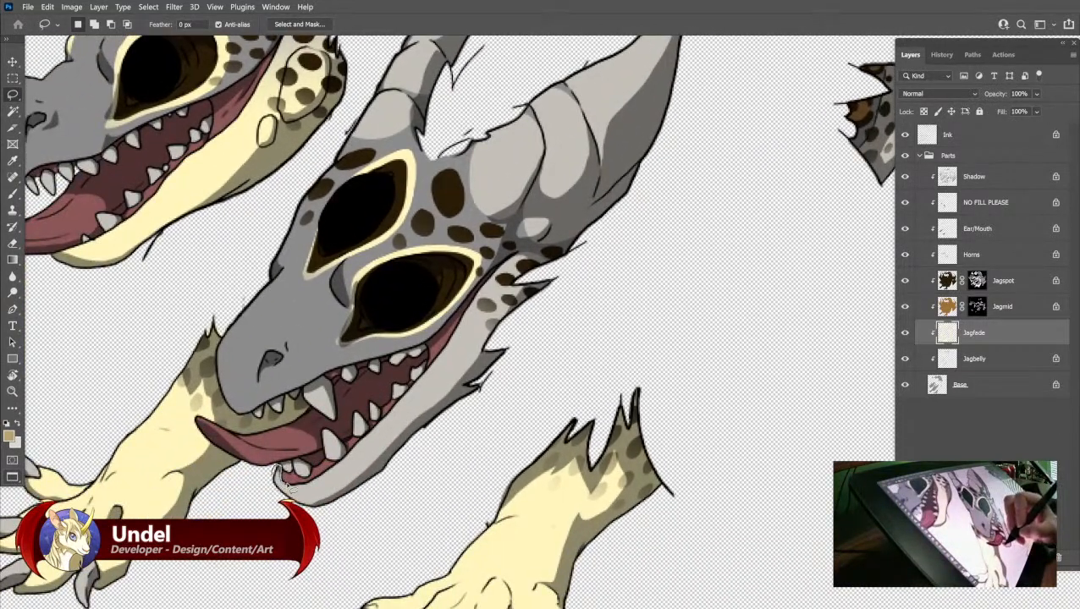
drag(359, 441, 383, 420)
mouse_move(461, 334)
mouse_down()
mouse_move(540, 237)
mouse_move(581, 222)
mouse_move(622, 224)
mouse_move(619, 315)
mouse_move(423, 480)
mouse_move(316, 520)
mouse_move(273, 490)
mouse_up()
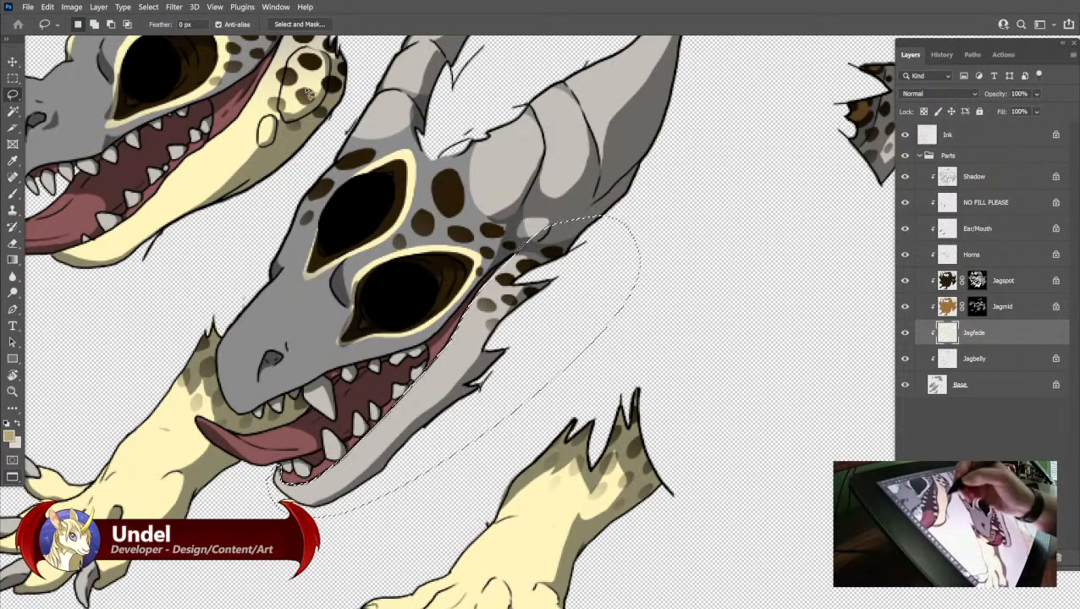
- Try tan gradients over the selected jaw on the Jagfade layer, and step back to the bare lasso selection
key(g)
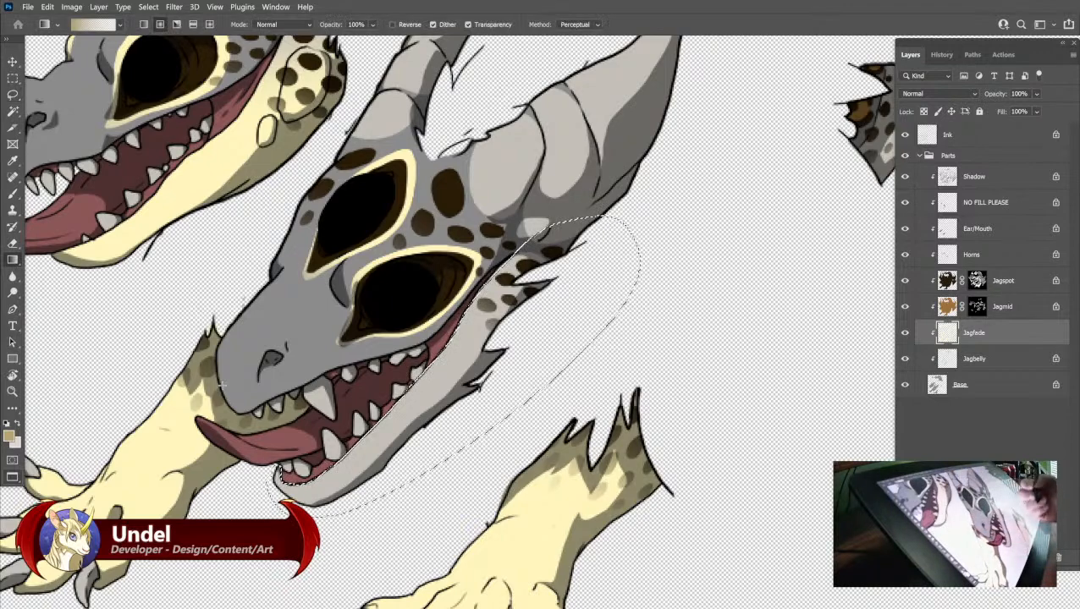
drag(468, 352, 559, 230)
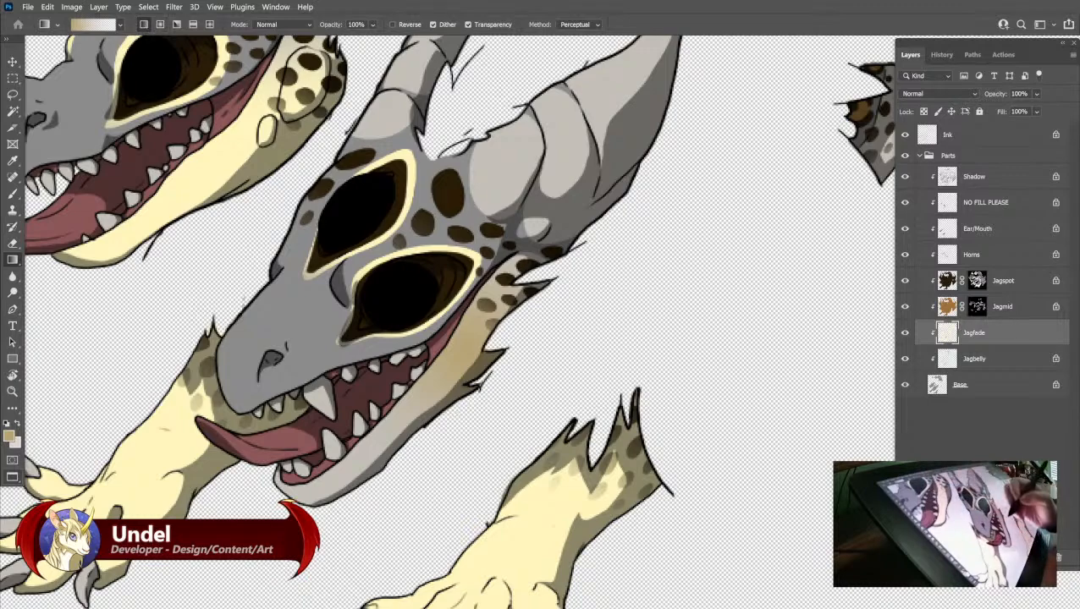
click(941, 54)
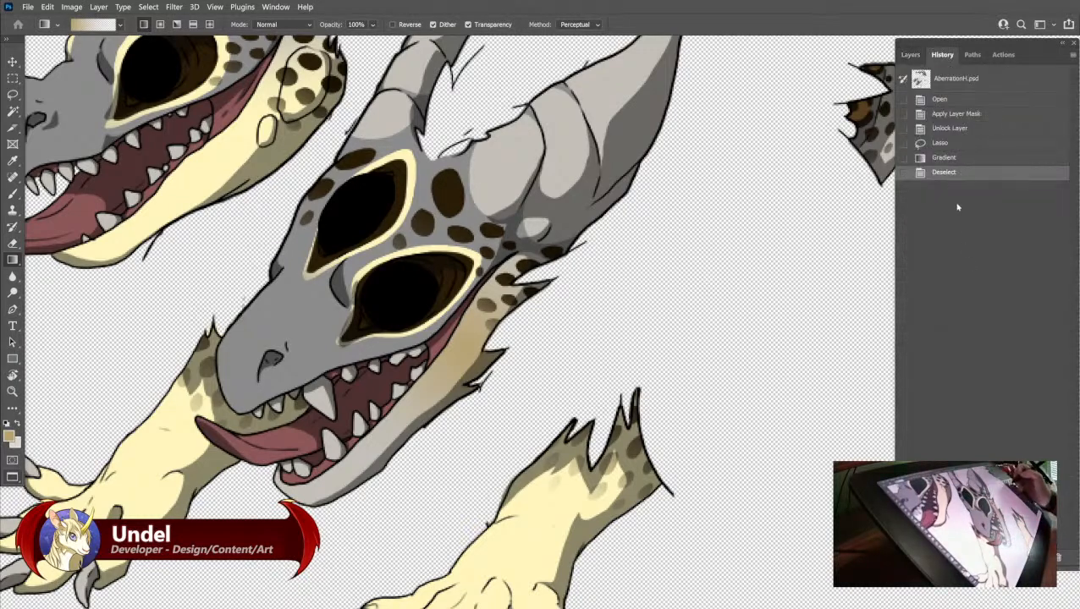
click(954, 159)
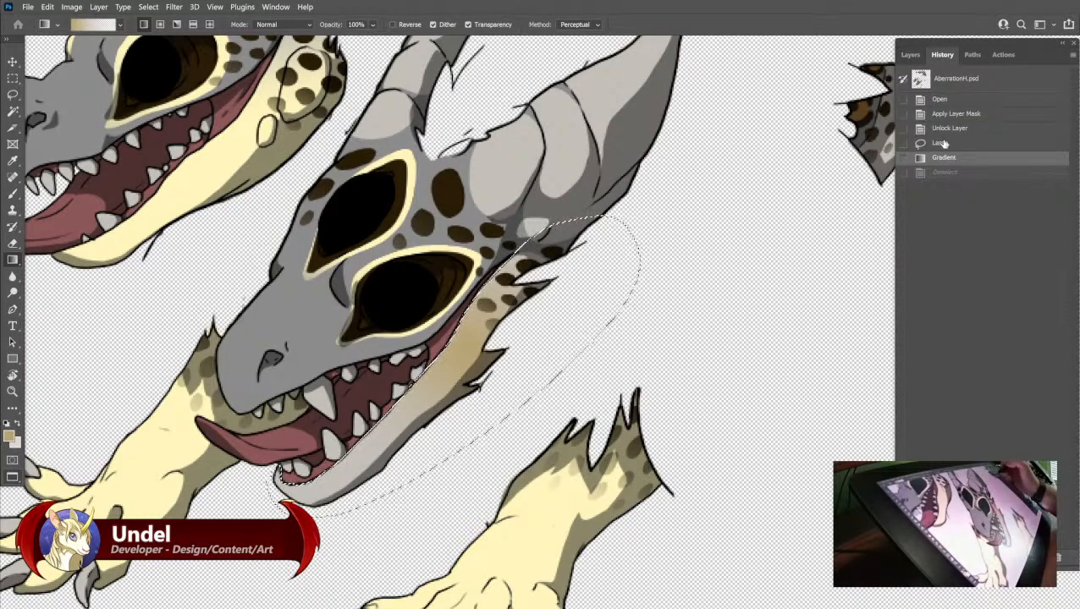
click(945, 144)
click(910, 55)
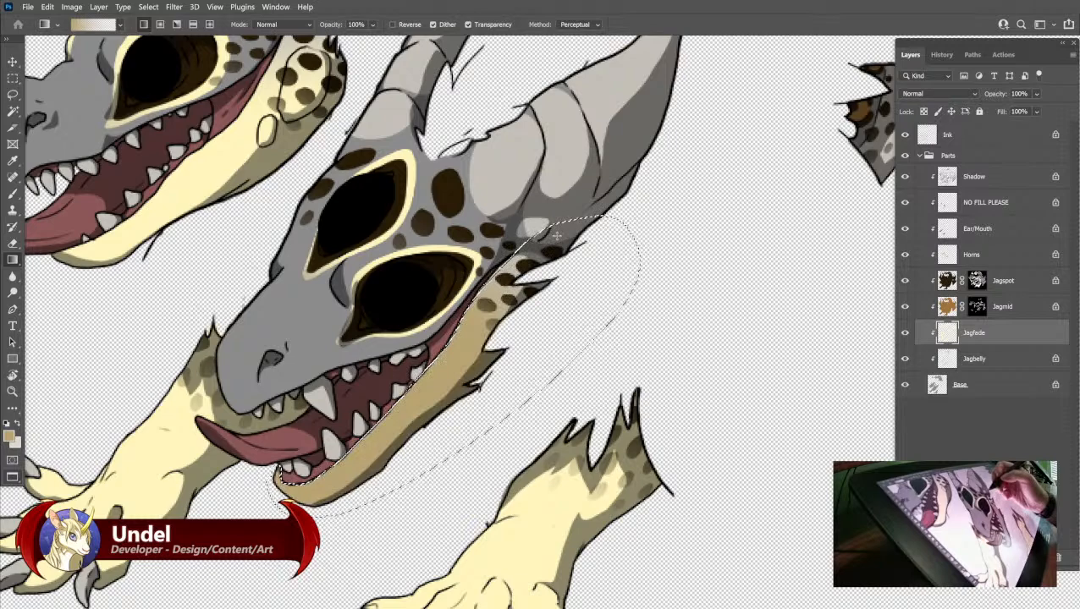
key(ctrl+alt+z)
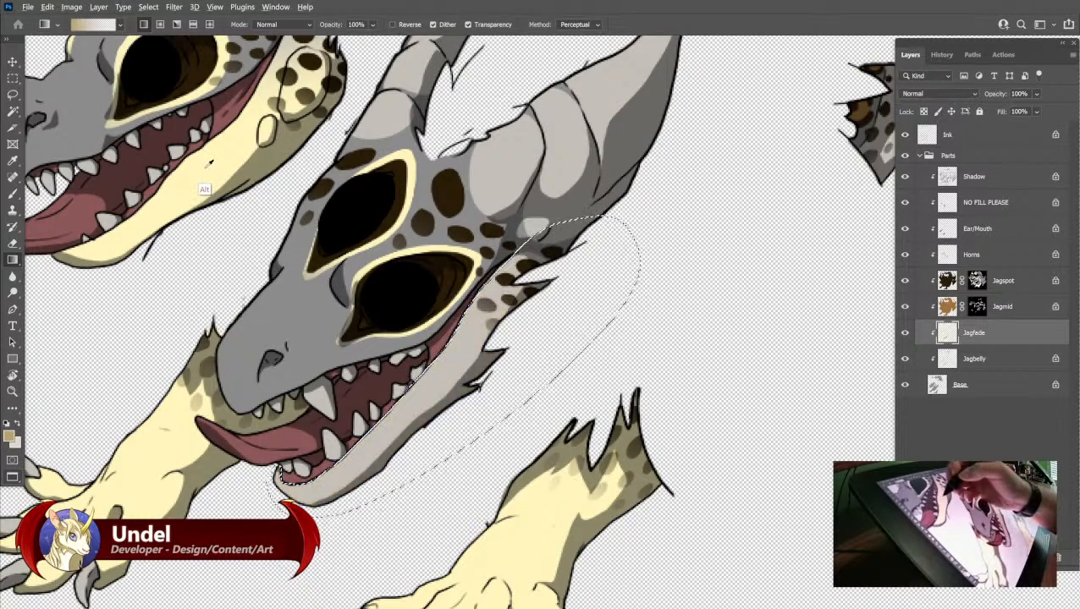
- Sample the cream color from the rear head's jaw, fill the selected jaw with a cream linear gradient fading toward the cheek, and deselect
alt+click(204, 174)
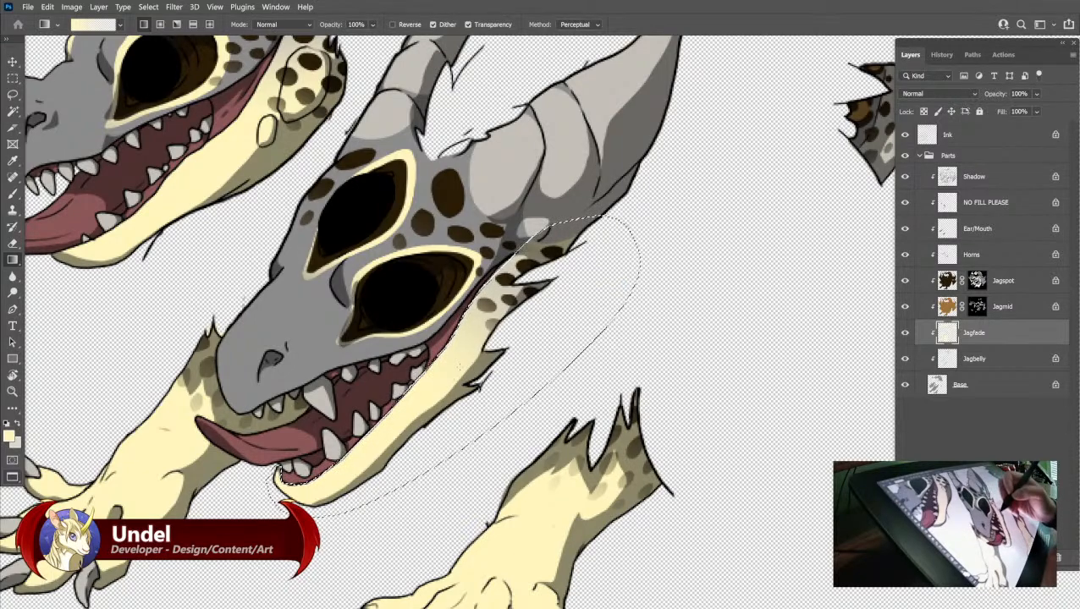
drag(556, 239, 559, 235)
key(ctrl+d)
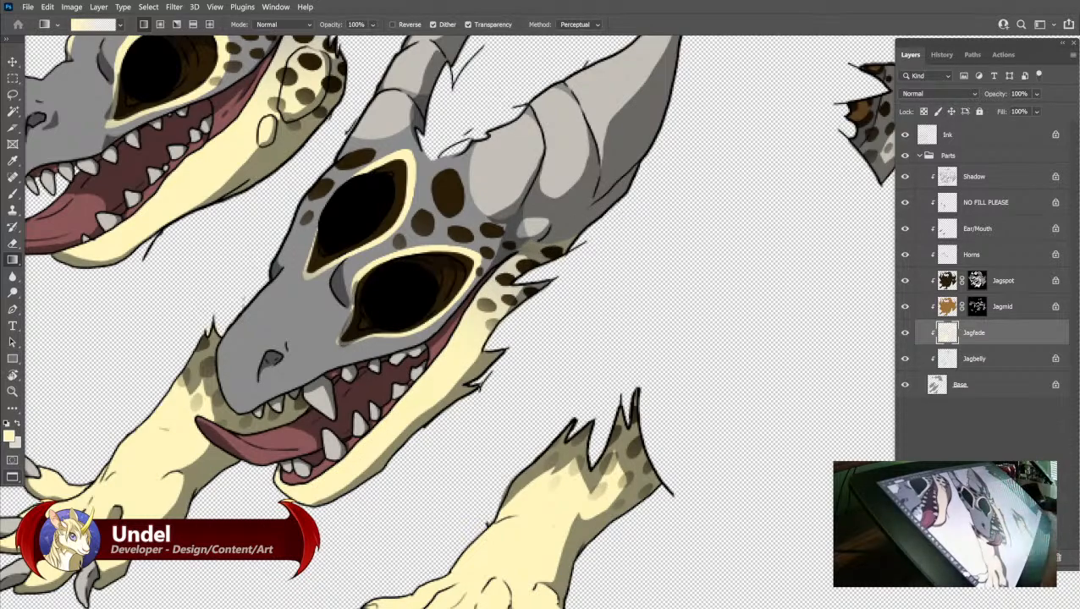
- Add a layer mask to the Jagfade layer, and try a black gradient on it at the cheek before undoing that gradient
click(992, 558)
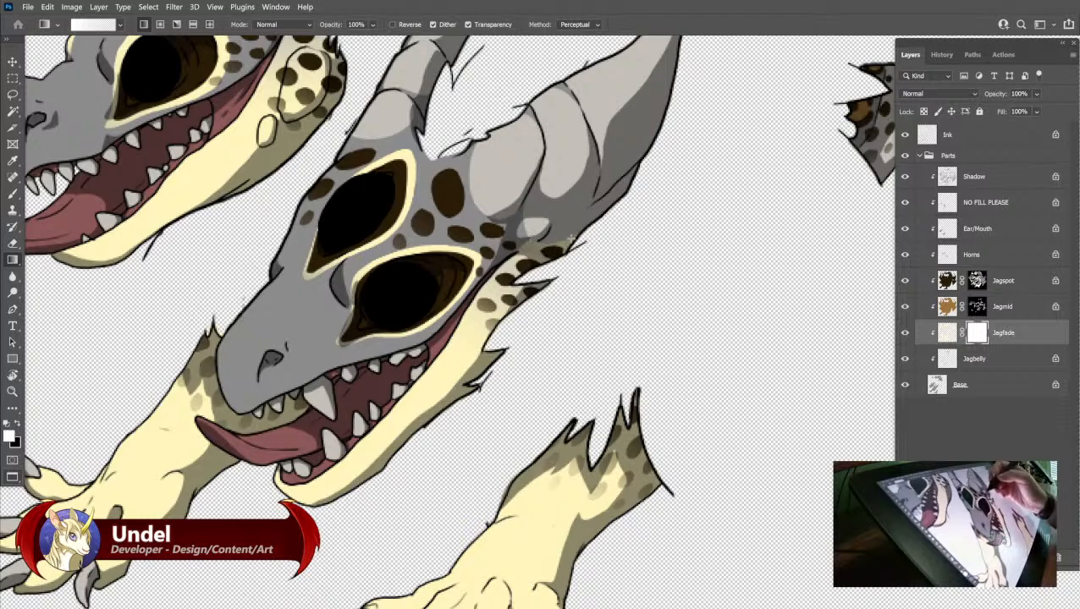
click(18, 426)
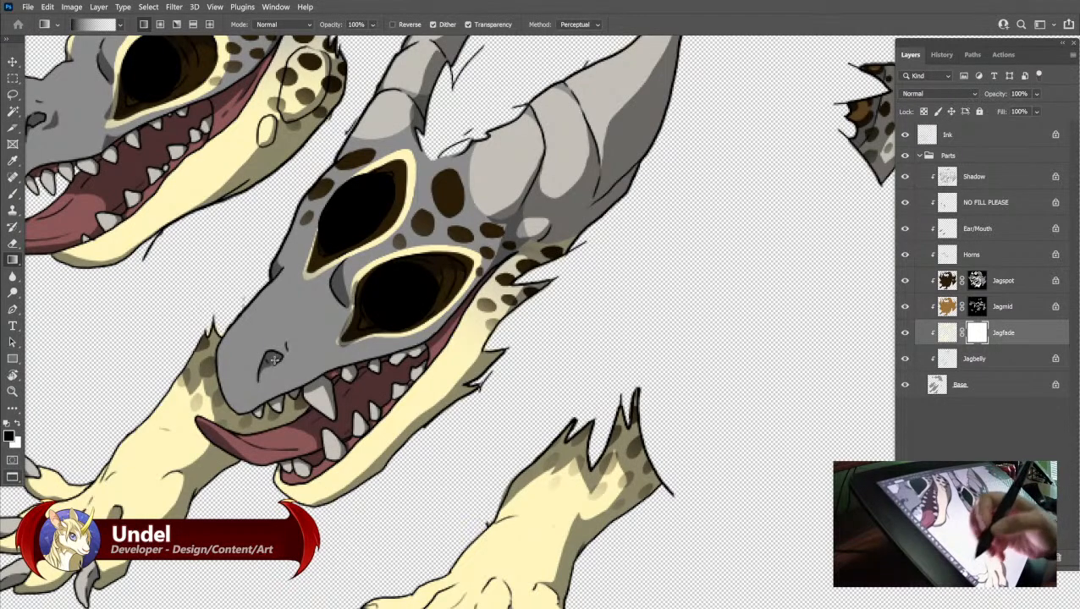
drag(546, 244, 510, 310)
key(ctrl+z)
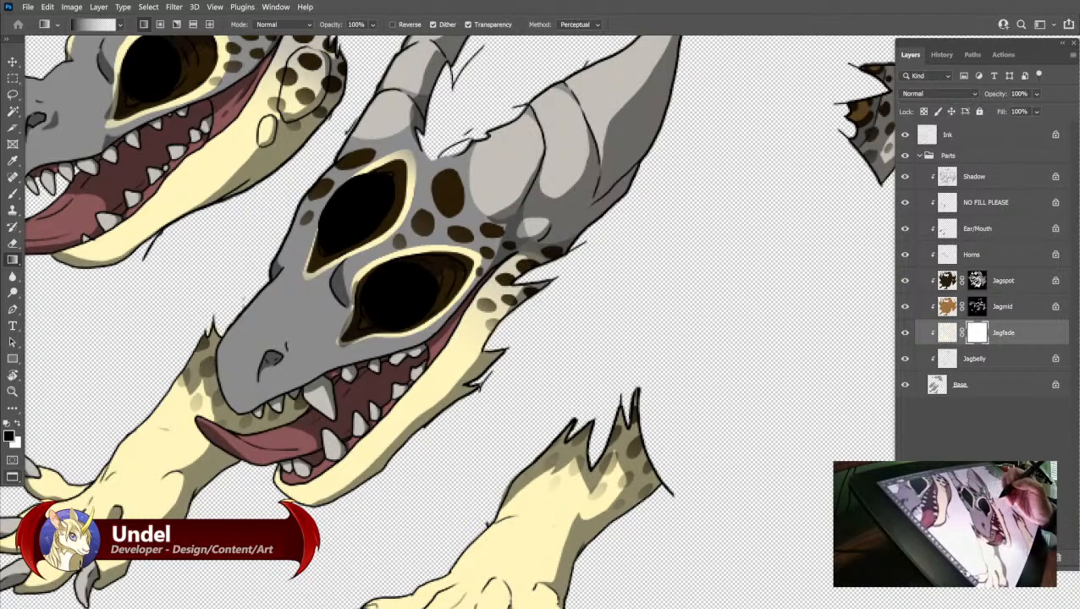
- Lasso the back of the front head's jaw, fade its upper end with a short black gradient on the Jagfade mask, and deselect
key(l)
mouse_move(507, 238)
mouse_down()
mouse_move(611, 254)
mouse_move(574, 354)
mouse_move(508, 243)
mouse_up()
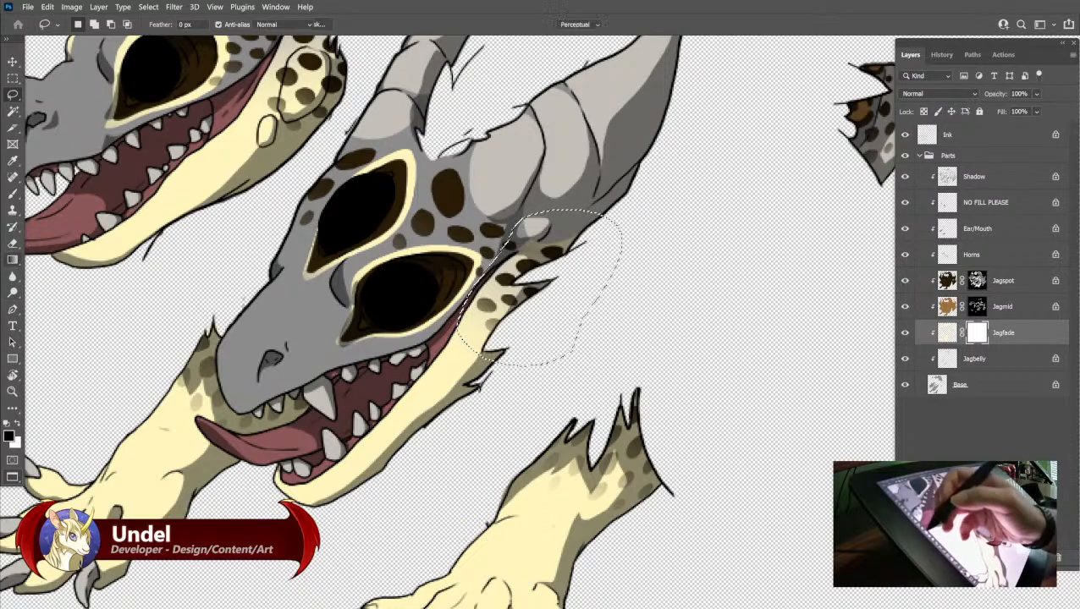
key(g)
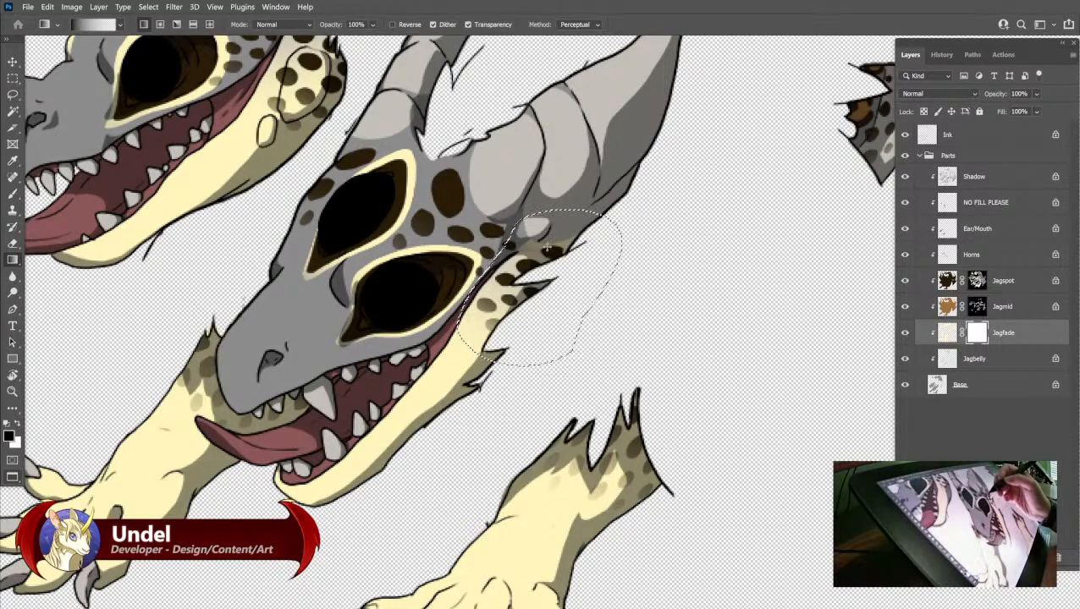
drag(542, 252, 548, 245)
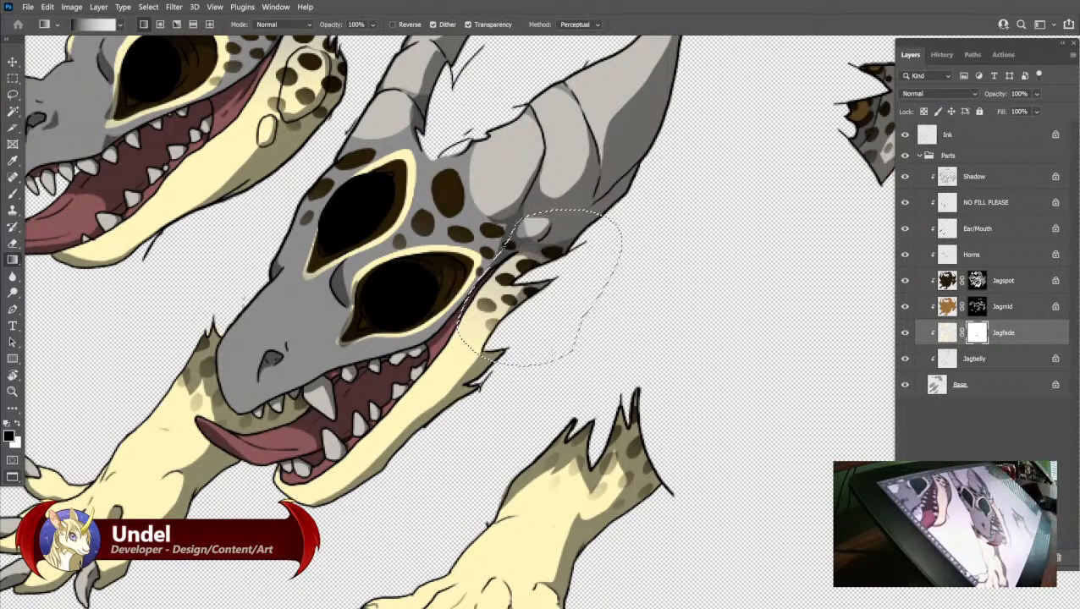
key(ctrl+d)
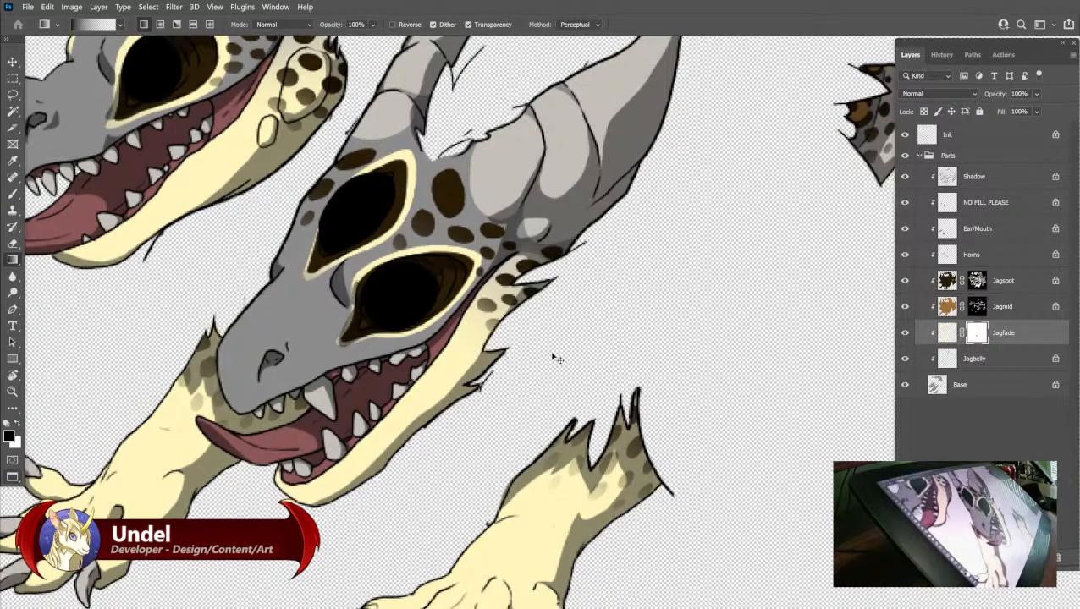
- Apply the layer masks of the Jagfade, Jagmid and Jagspot layers
scroll(554, 357, down, 5)
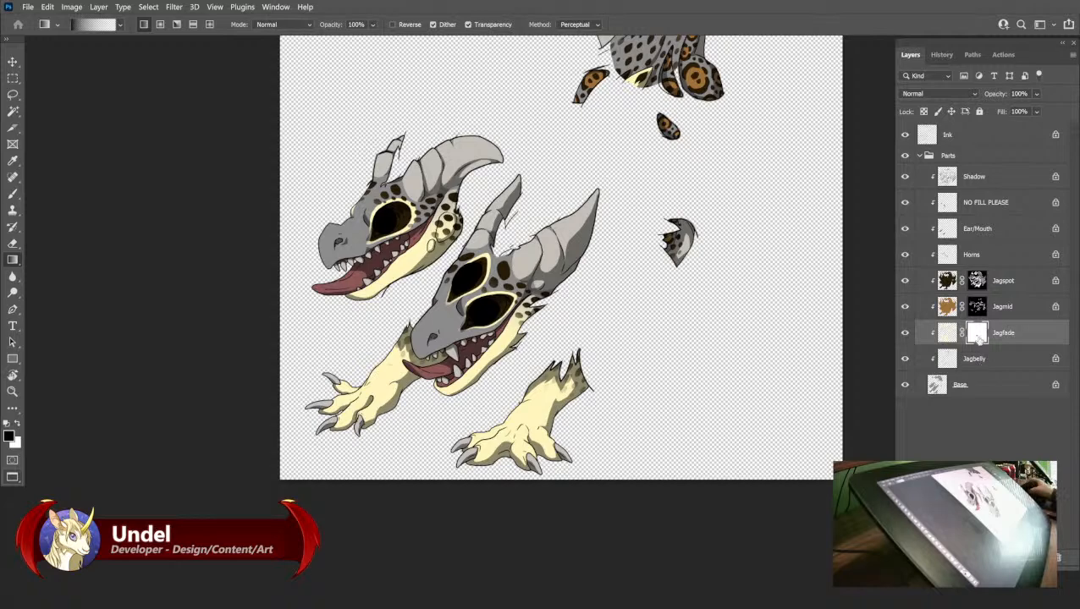
right_click(977, 334)
click(971, 375)
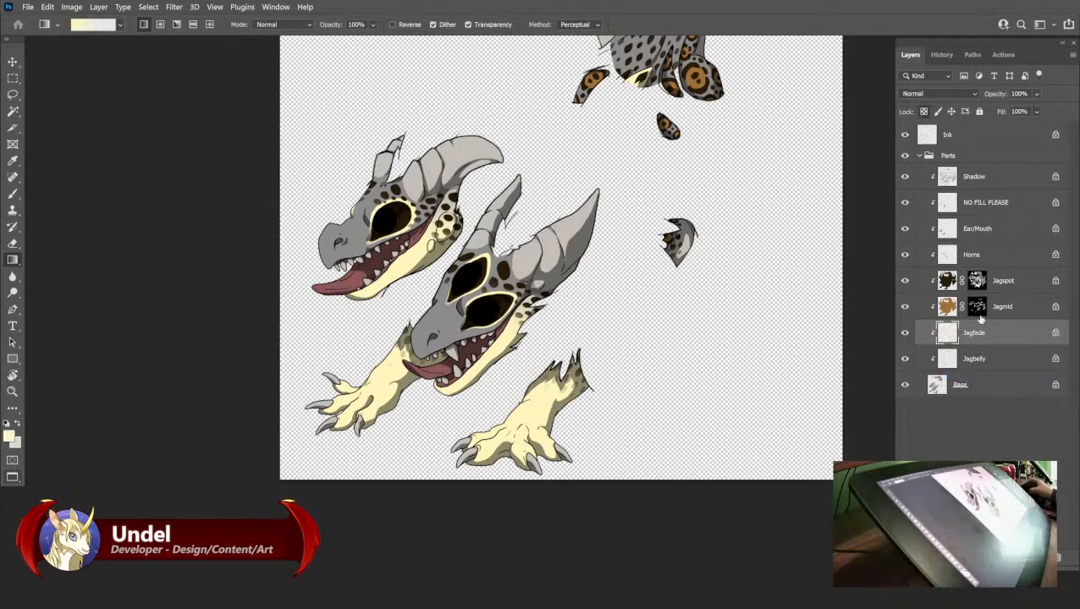
click(977, 311)
right_click(977, 312)
click(976, 349)
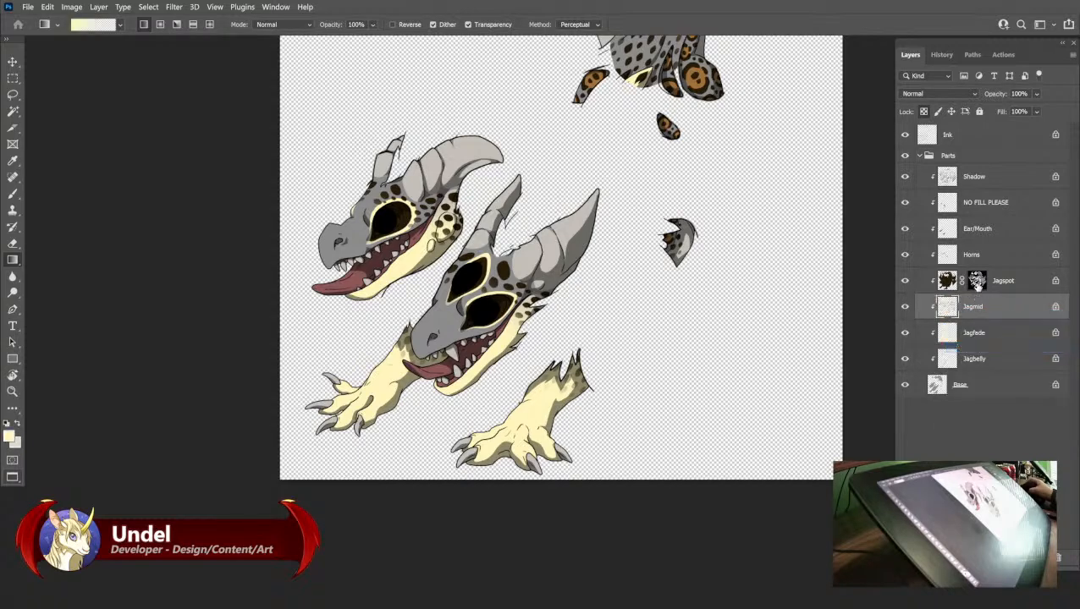
right_click(977, 288)
click(981, 323)
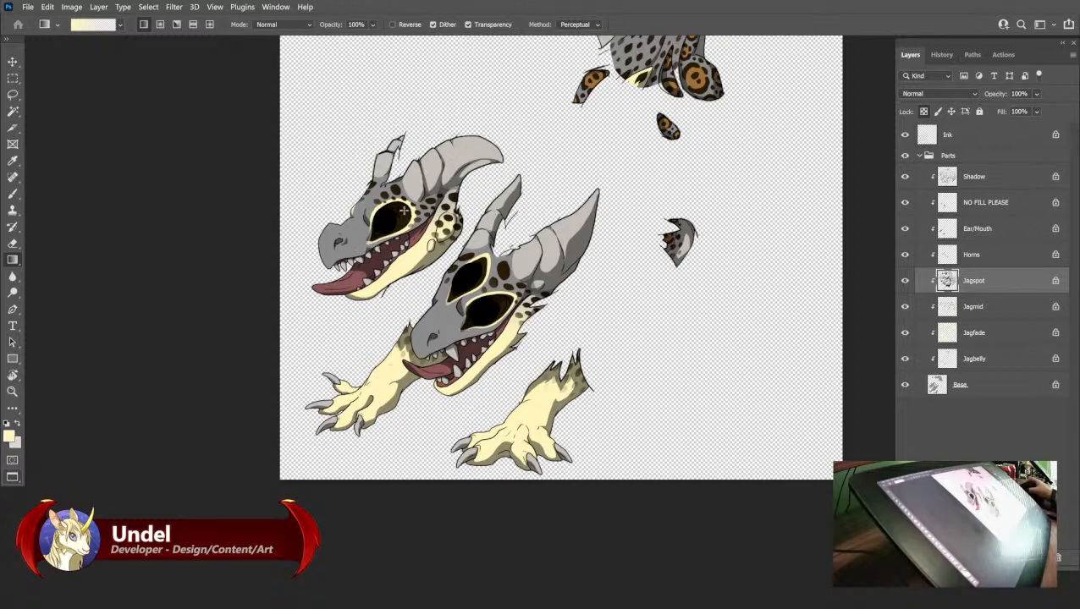
- Save AberrationH.psd and close the document
drag(597, 197, 534, 363)
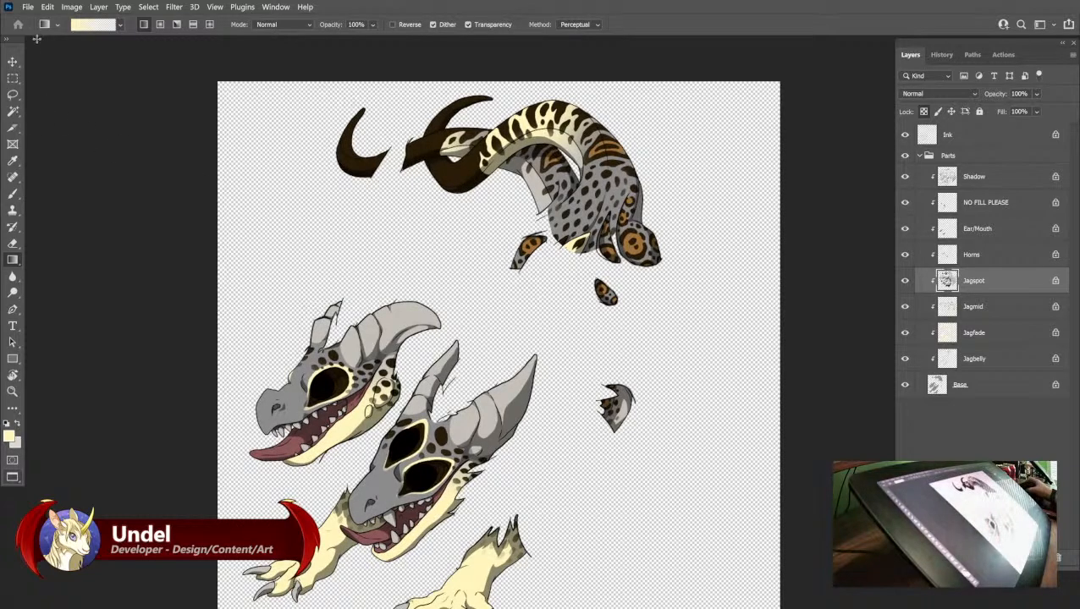
click(28, 6)
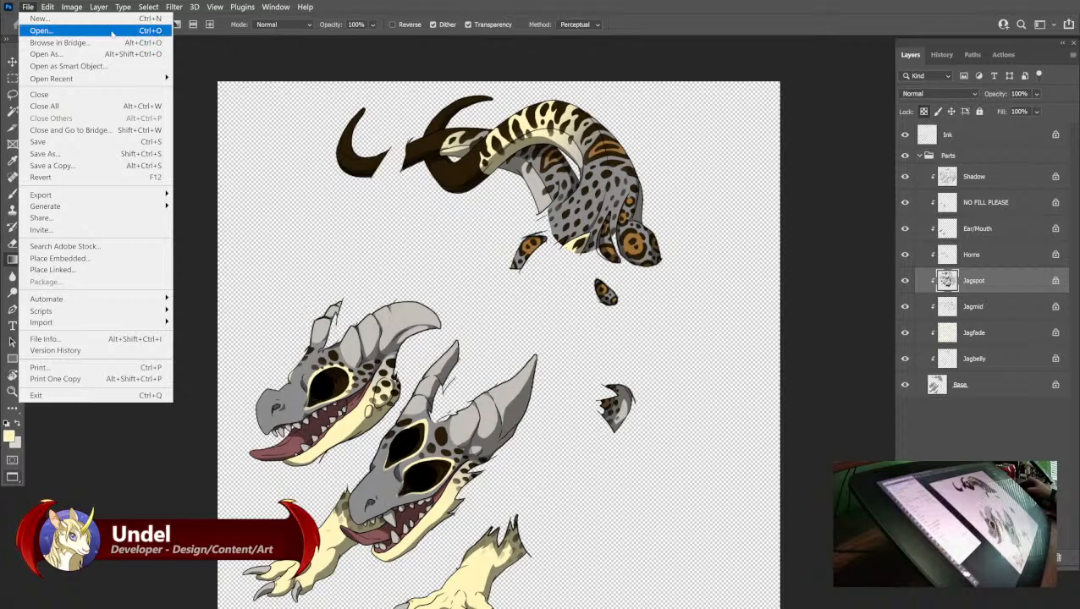
click(38, 141)
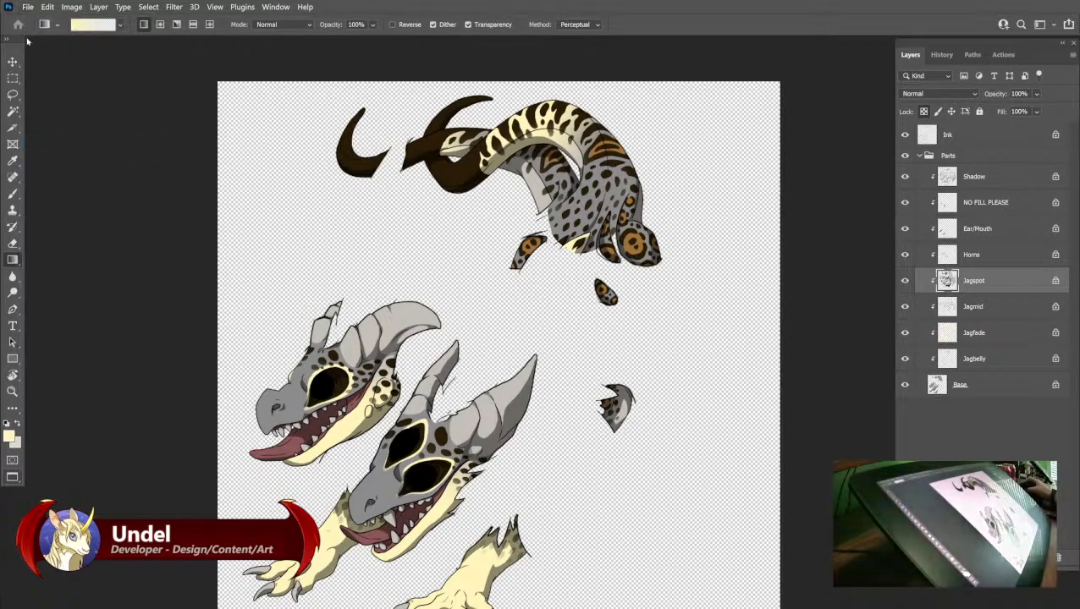
click(28, 7)
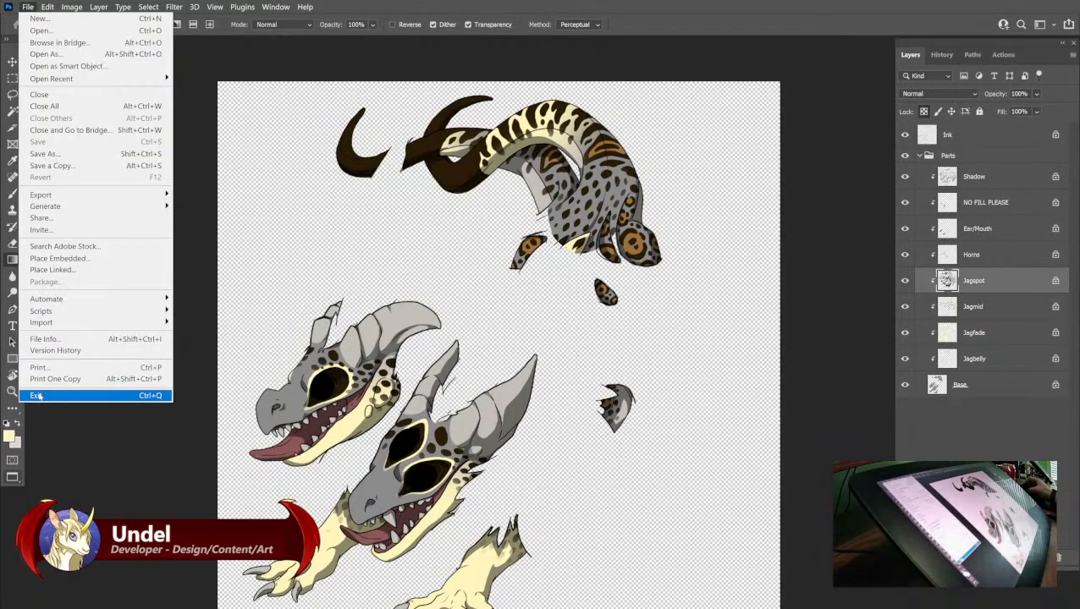
click(39, 94)
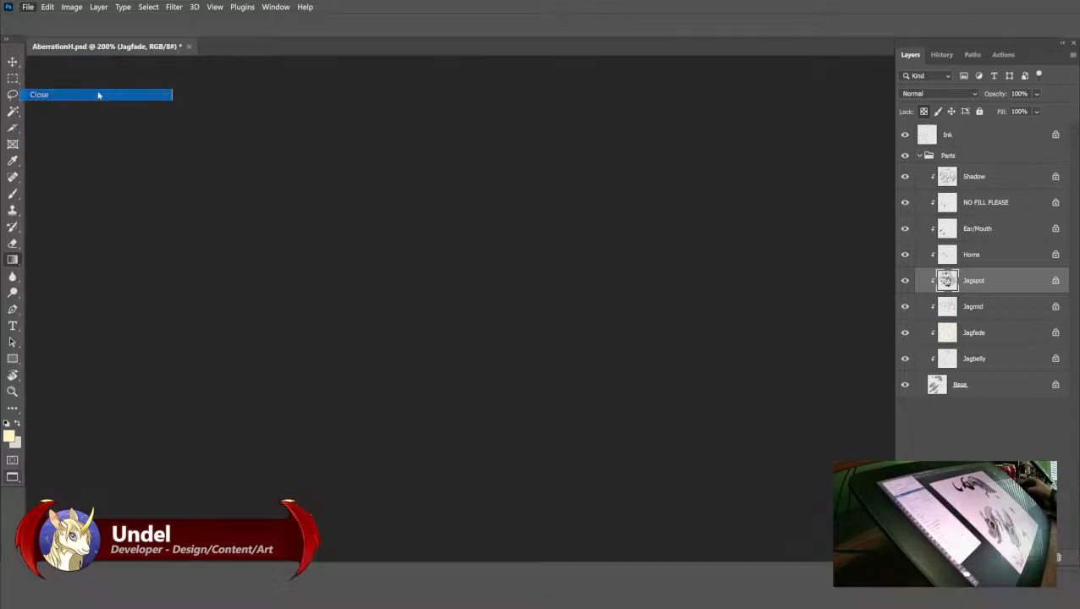
click(28, 7)
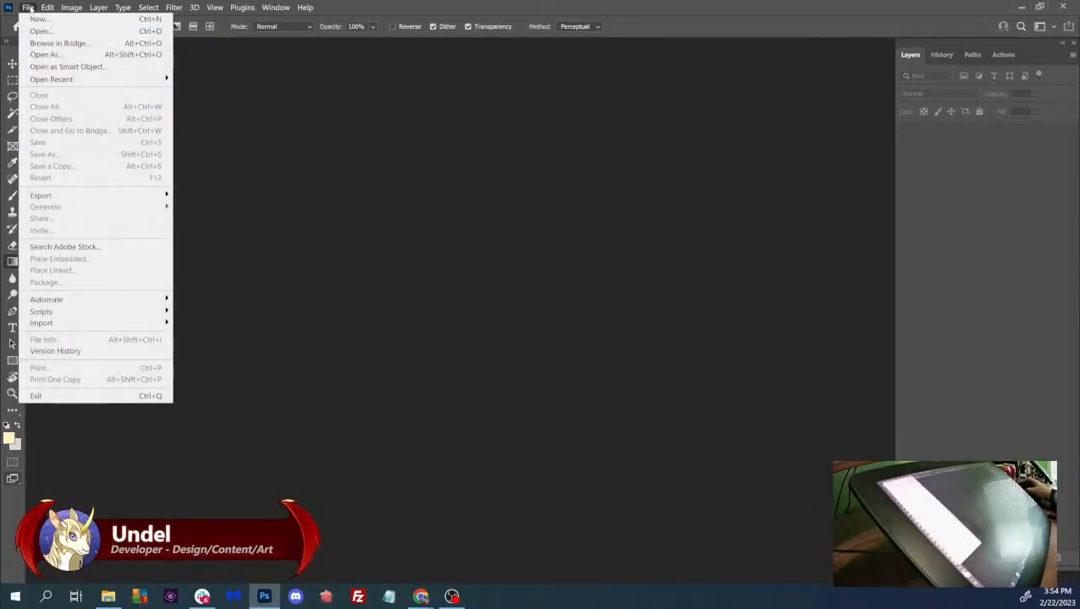
click(32, 31)
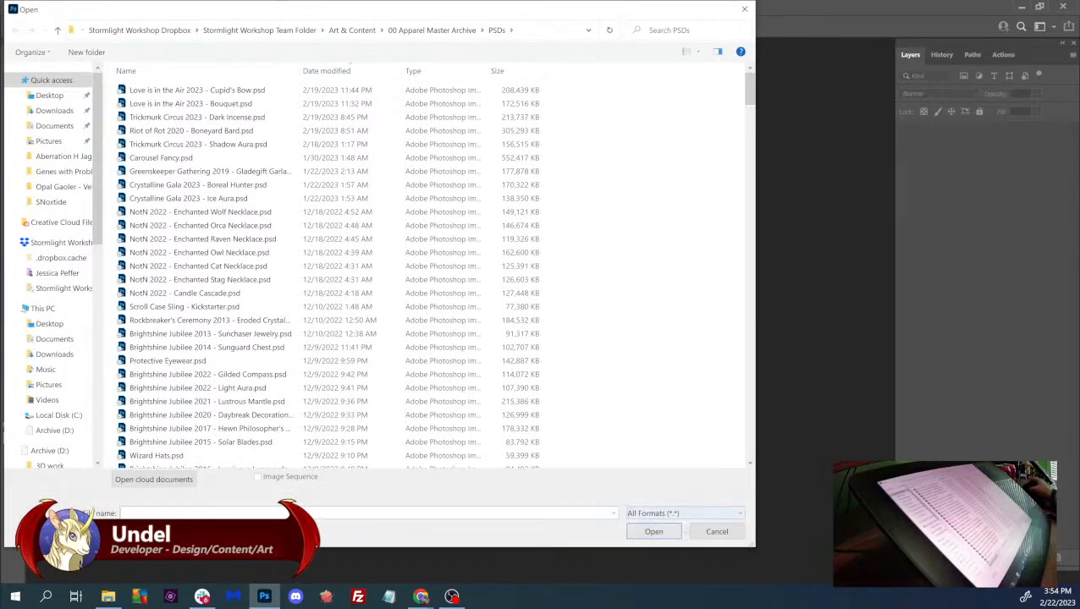
click(699, 533)
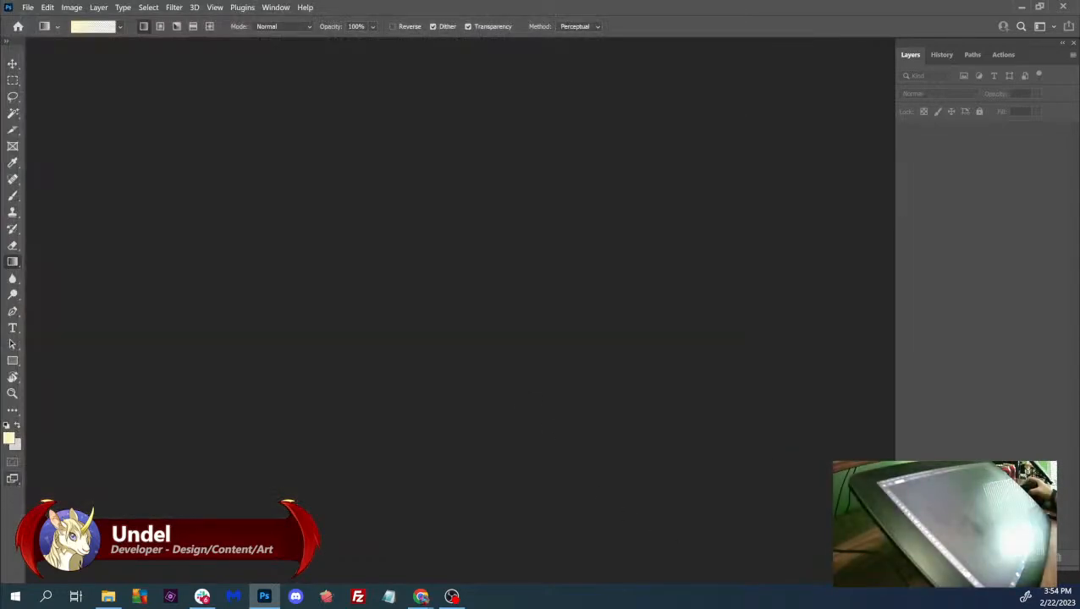
- Switch to Chrome and look through the Confirmed Gene Errors list below the Aberration Hatchling Jaguar entry
key(alt+Tab)
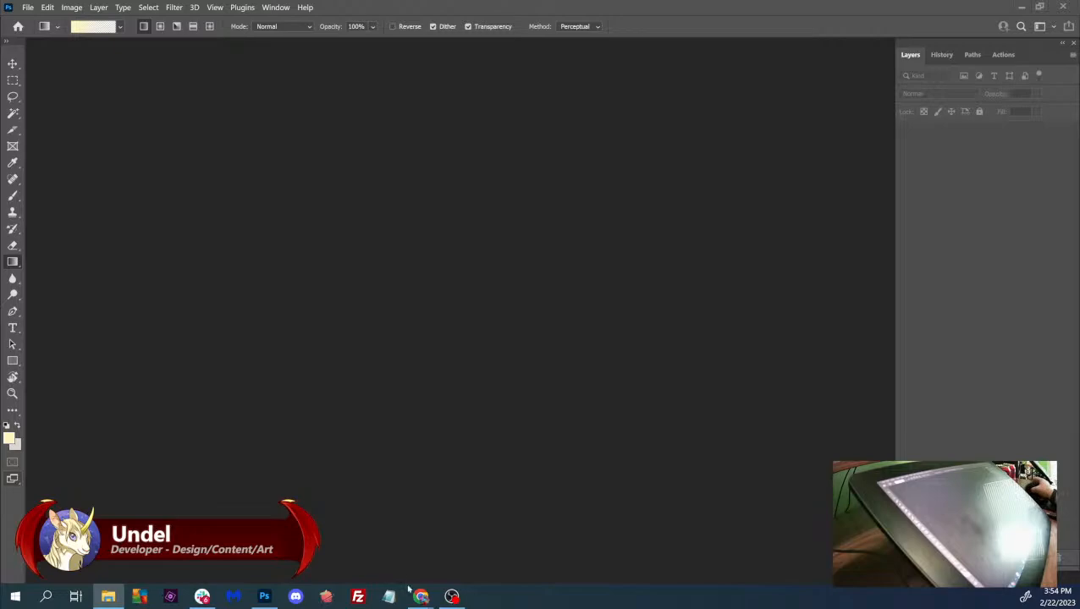
mouse_move(421, 596)
click(474, 552)
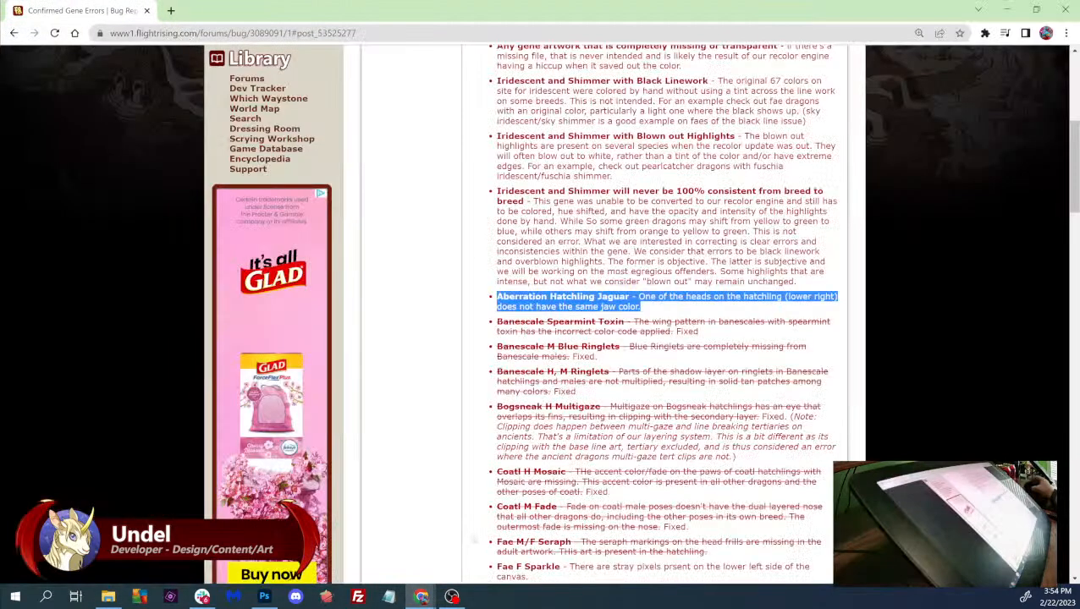
scroll(475, 539, down, 5)
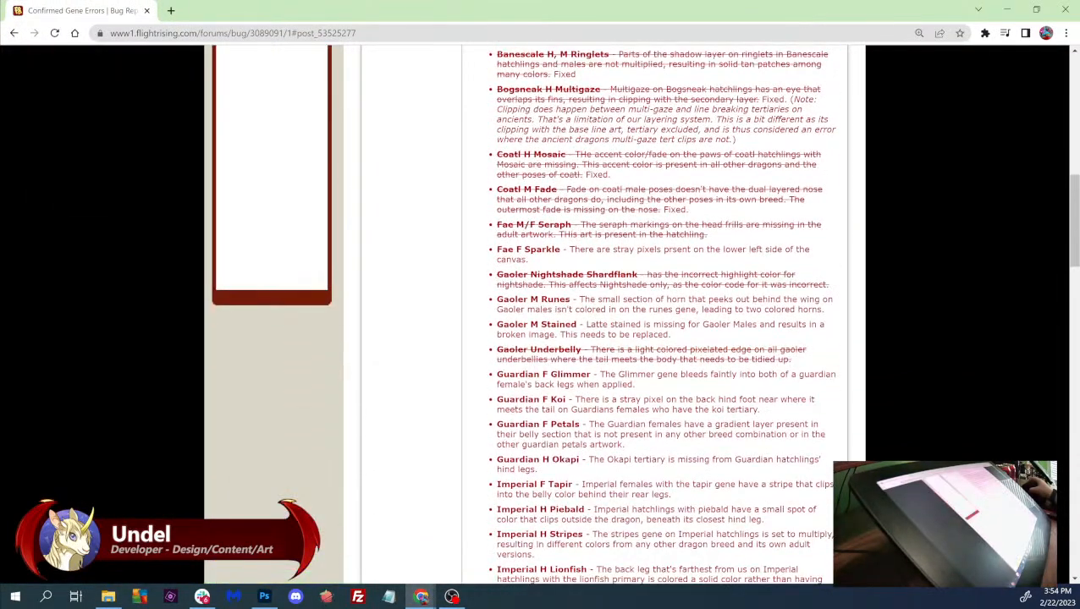
- Open FaeF.psd in Photoshop for the Fae F Sparkle entry and examine the lower left of the canvas for stray pixels
drag(498, 249, 526, 260)
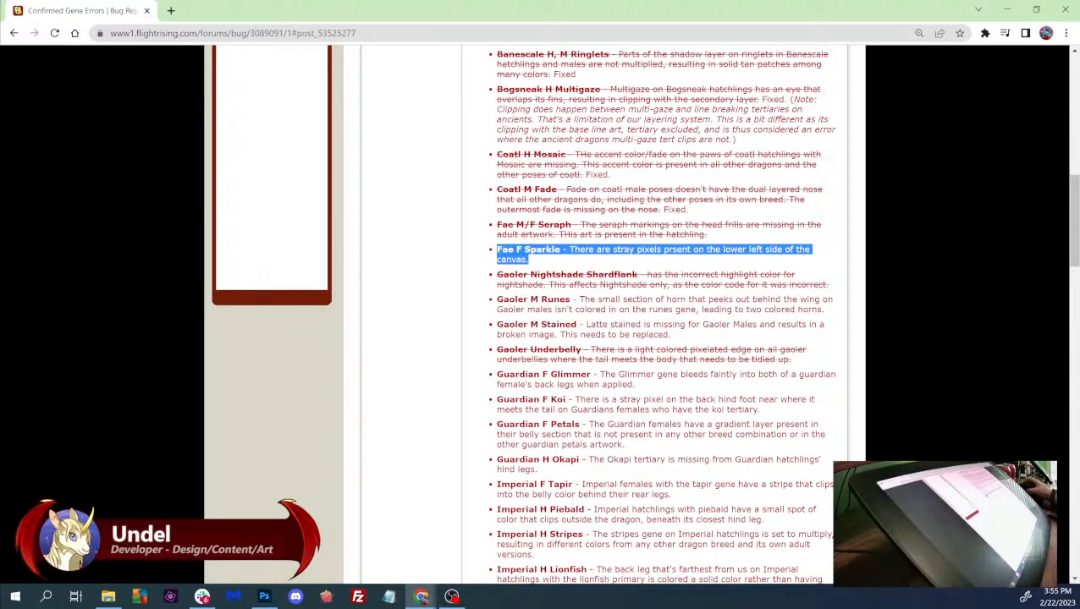
key(alt+Tab)
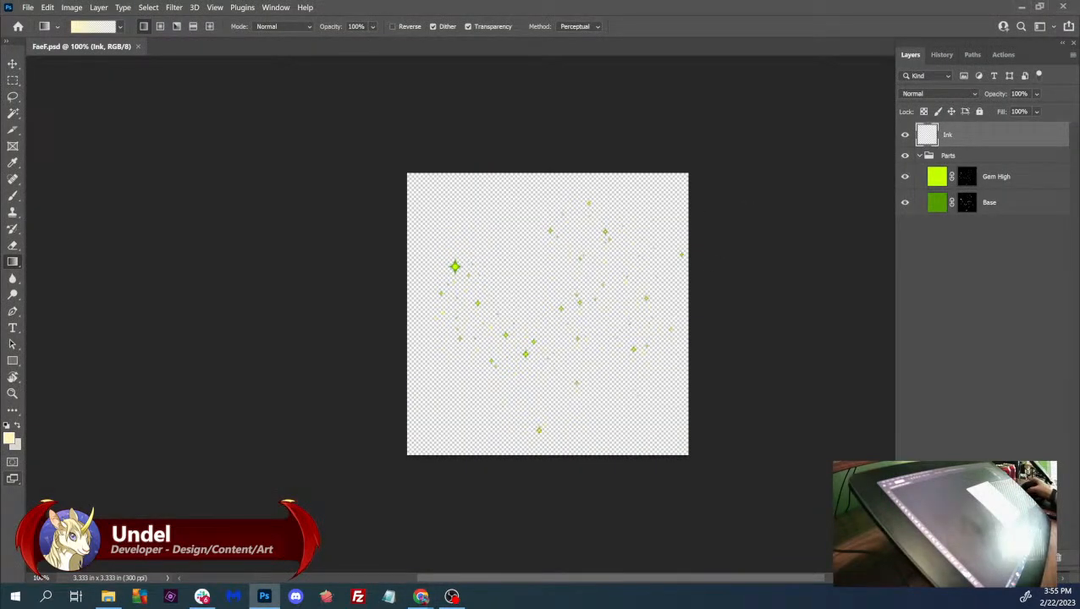
click(997, 180)
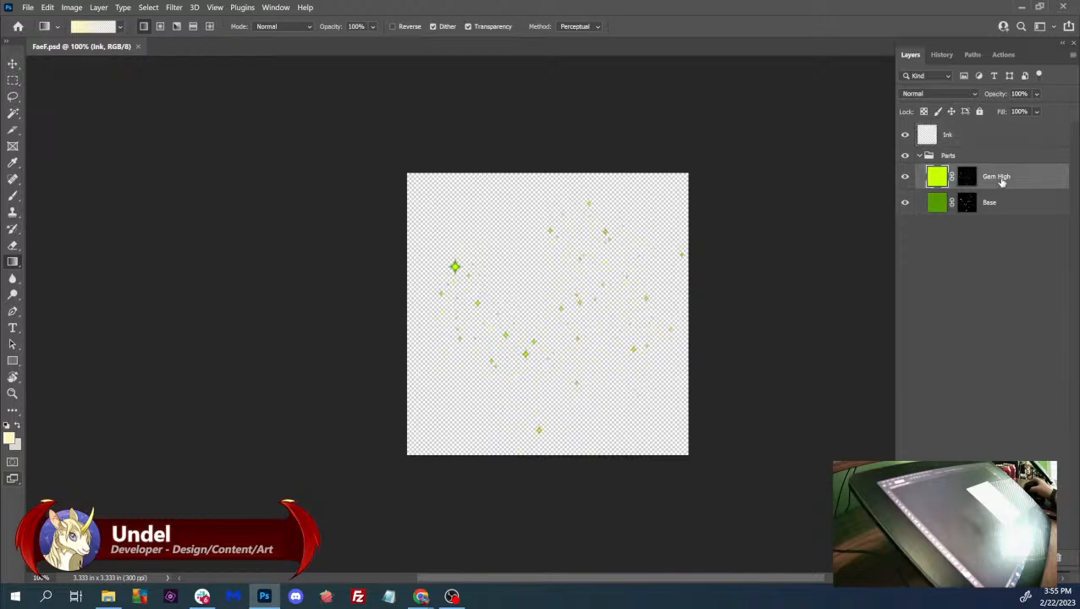
key(ctrl+plus)
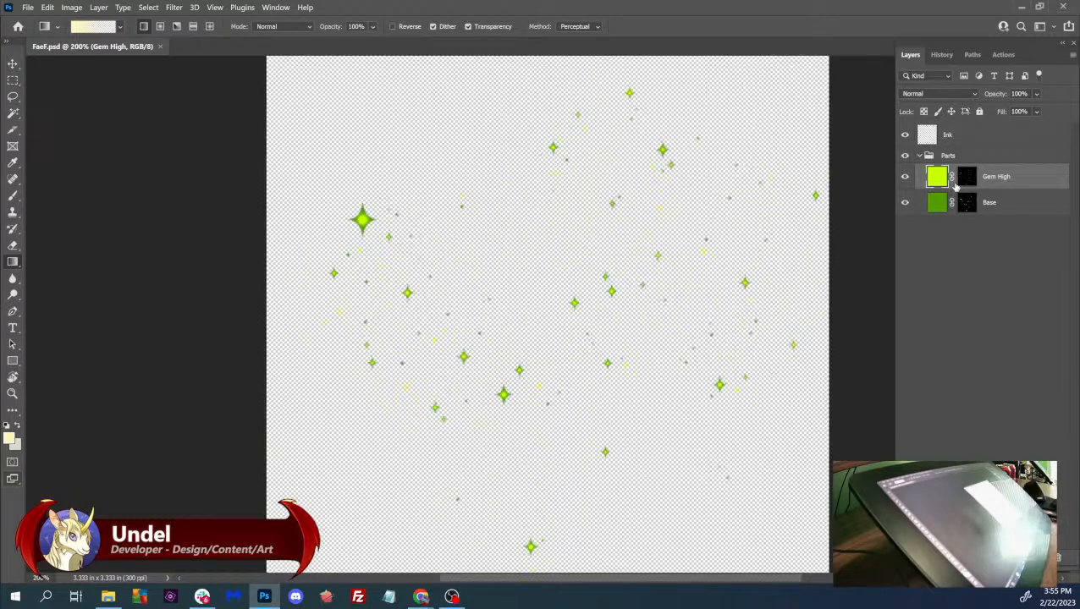
key(ctrl+plus)
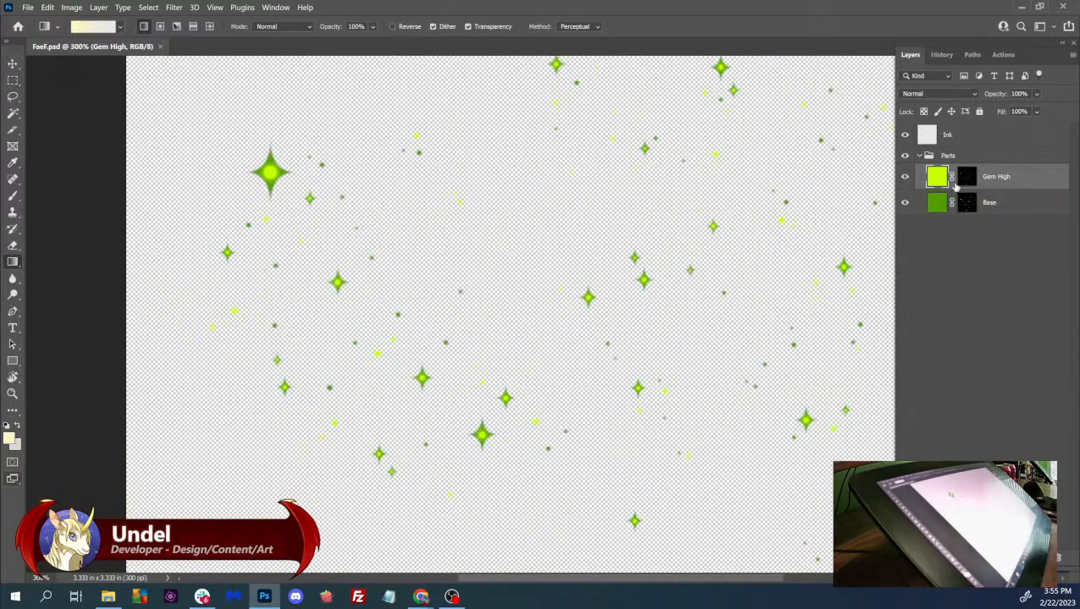
drag(519, 342, 588, 270)
drag(564, 324, 552, 339)
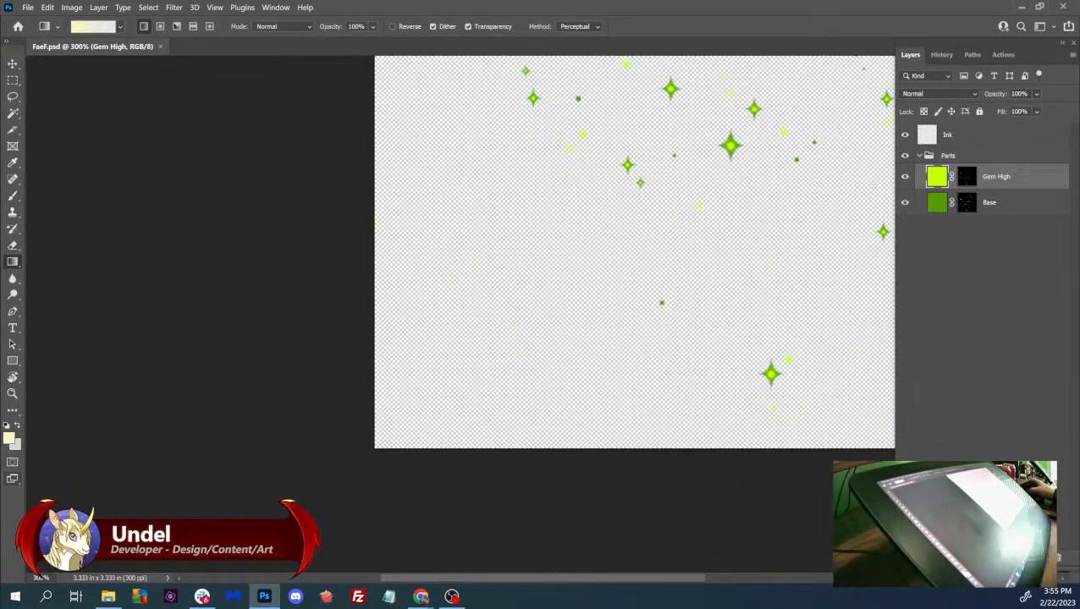
- Set the foreground color to black and fill the Base layer's green color with it
click(936, 203)
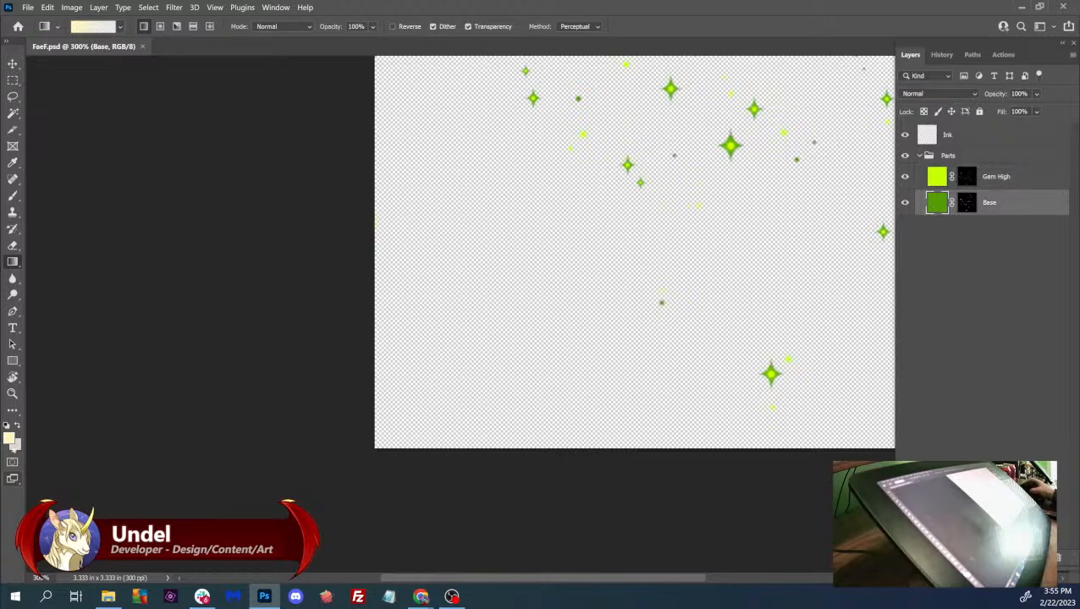
click(8, 438)
click(253, 334)
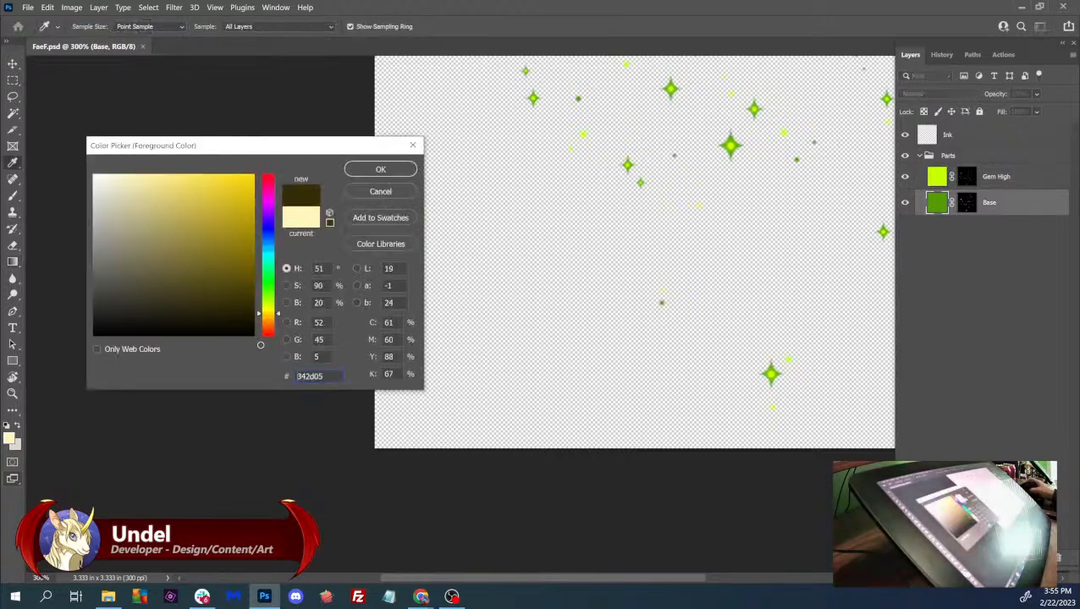
click(380, 170)
key(g)
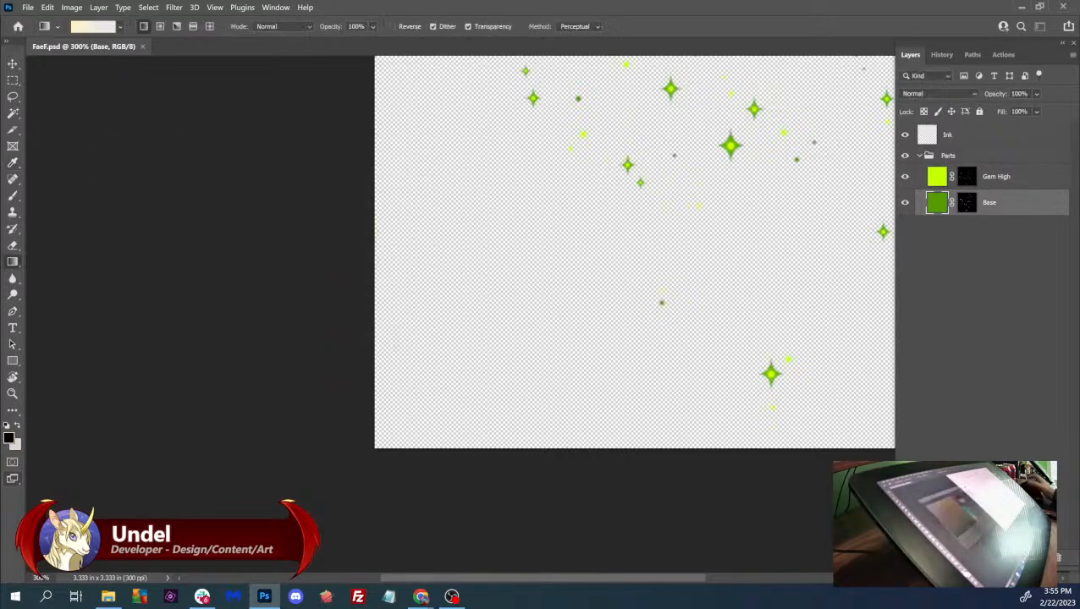
key(shift+BackSpace)
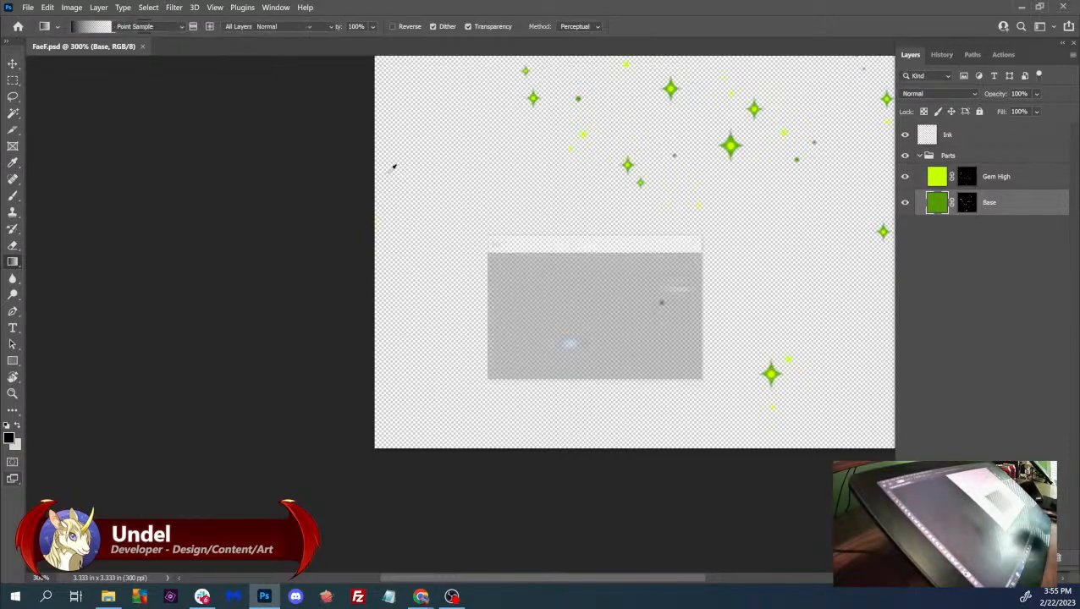
key(Return)
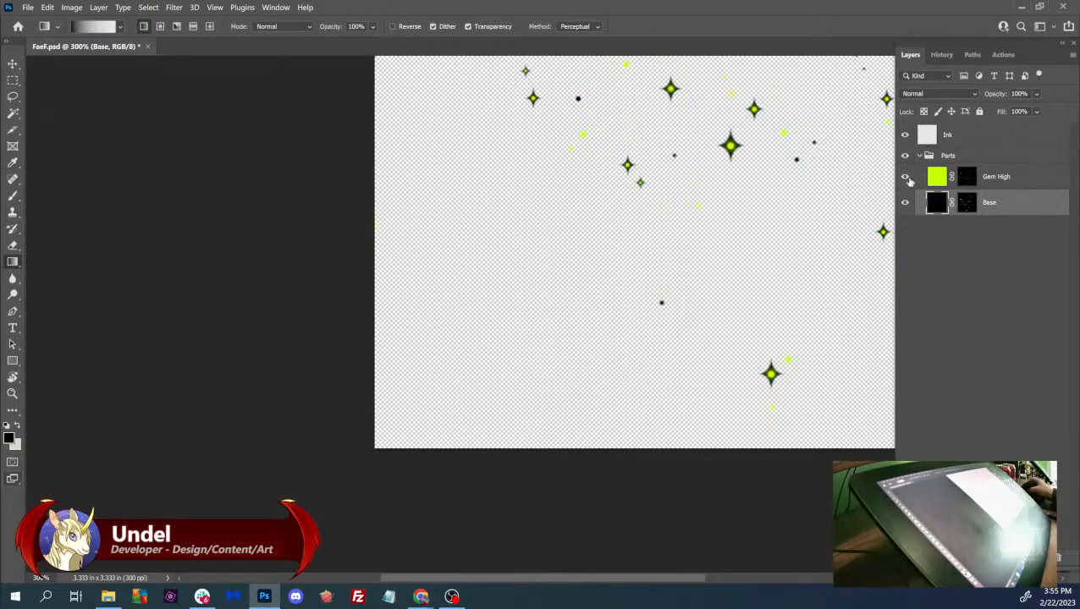
- Fill the Gem High layer's color with black
click(937, 178)
key(shift+BackSpace)
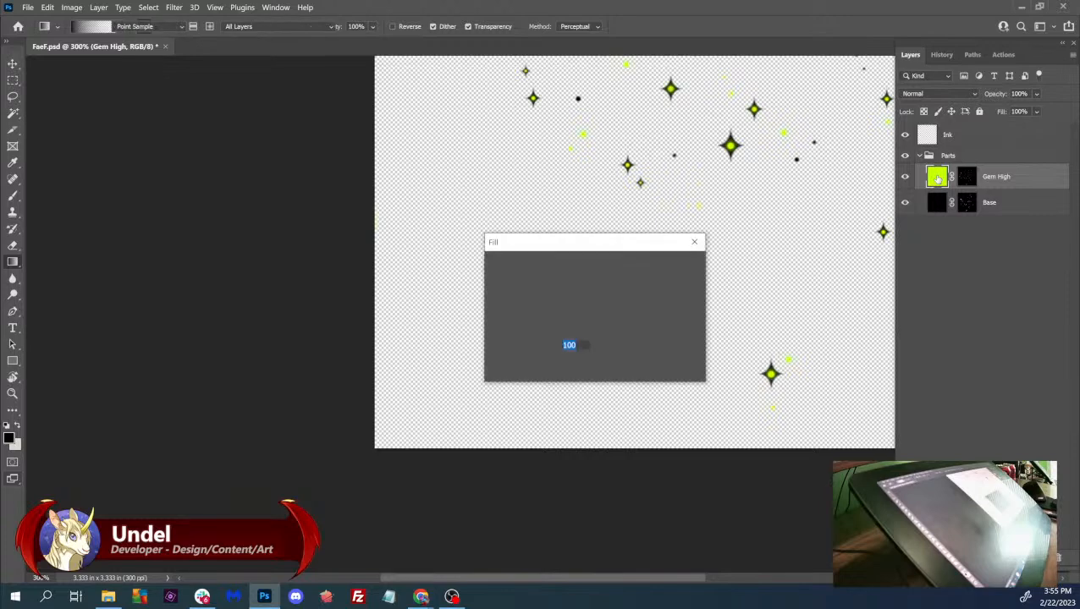
key(Return)
click(12, 79)
drag(330, 182, 405, 282)
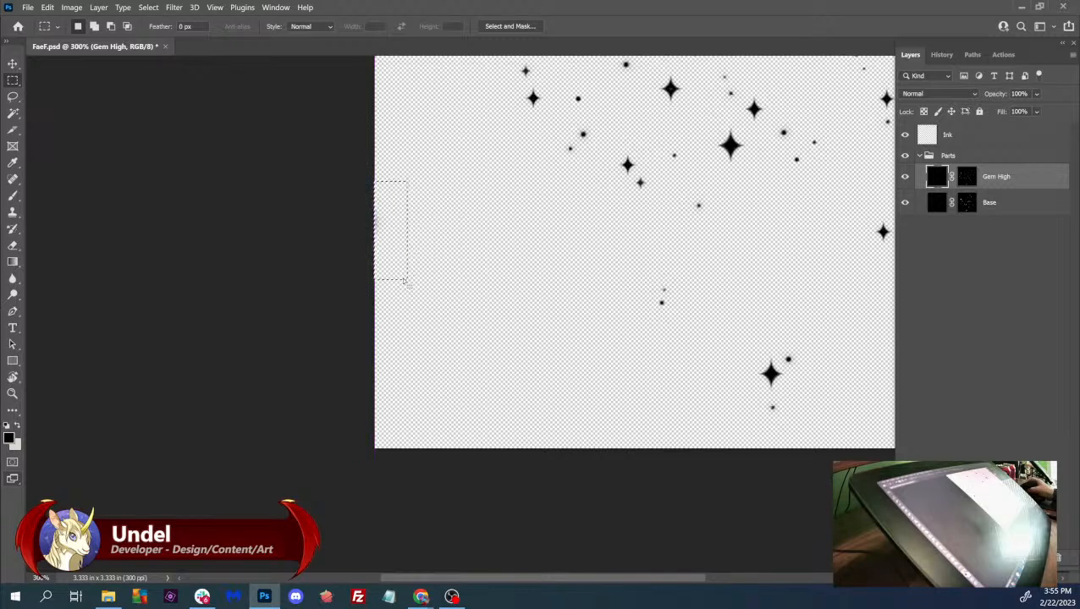
key(ctrl+d)
- Select the whole canvas and crop the image to it to discard everything outside the edges
click(148, 7)
click(148, 7)
click(85, 7)
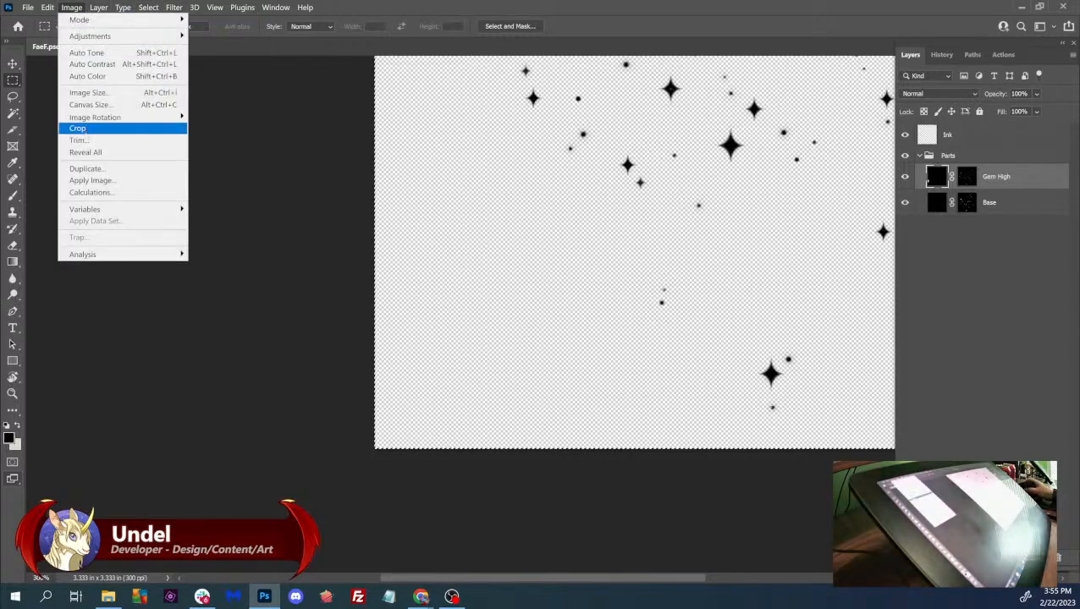
click(469, 185)
drag(622, 245, 84, 605)
drag(511, 303, 704, 250)
- Apply the layer masks of the Base and Gem High layers
click(967, 203)
right_click(967, 201)
click(980, 237)
right_click(966, 176)
click(978, 213)
- Lock the transparent pixels of the Base, Gem High and Ink layers
click(974, 211)
key(slash)
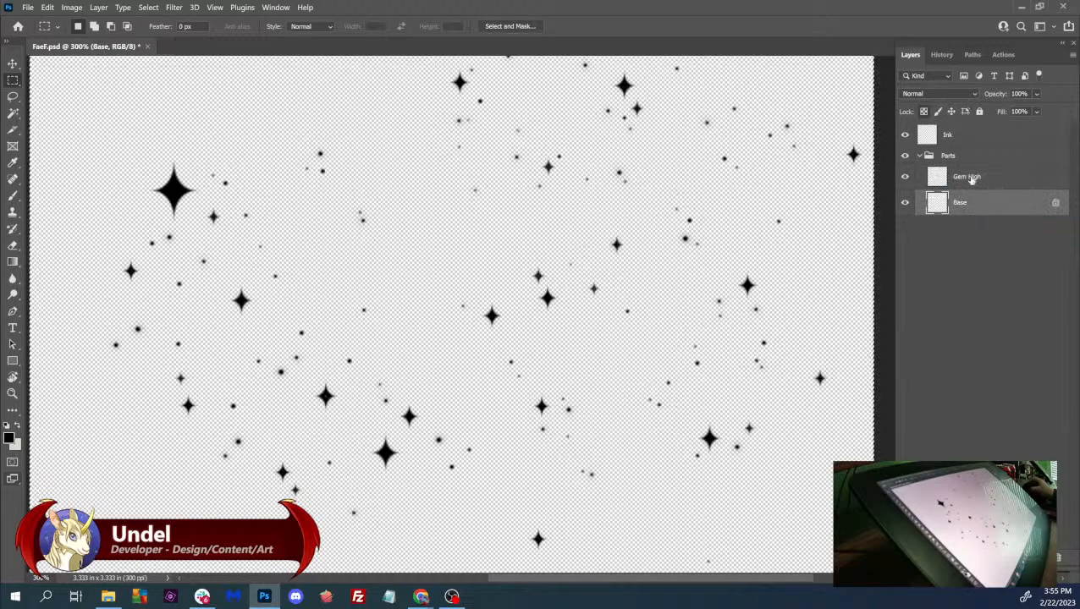
click(971, 181)
key(slash)
key(slash)
drag(426, 386, 472, 359)
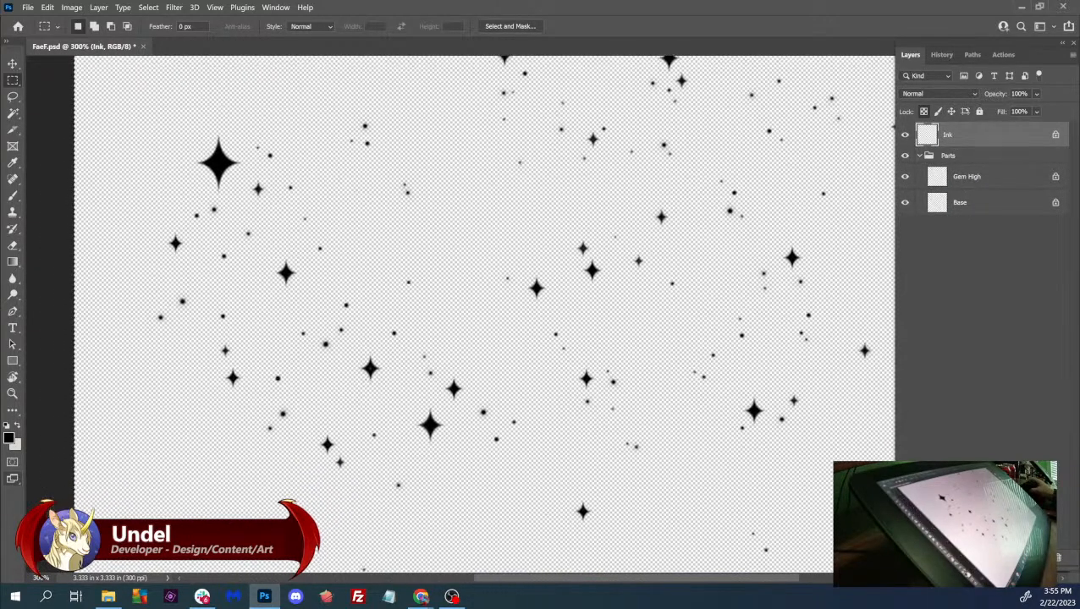
- Choose a dark yellow foreground color and fill the Gem High layer's sparkles with it
click(10, 438)
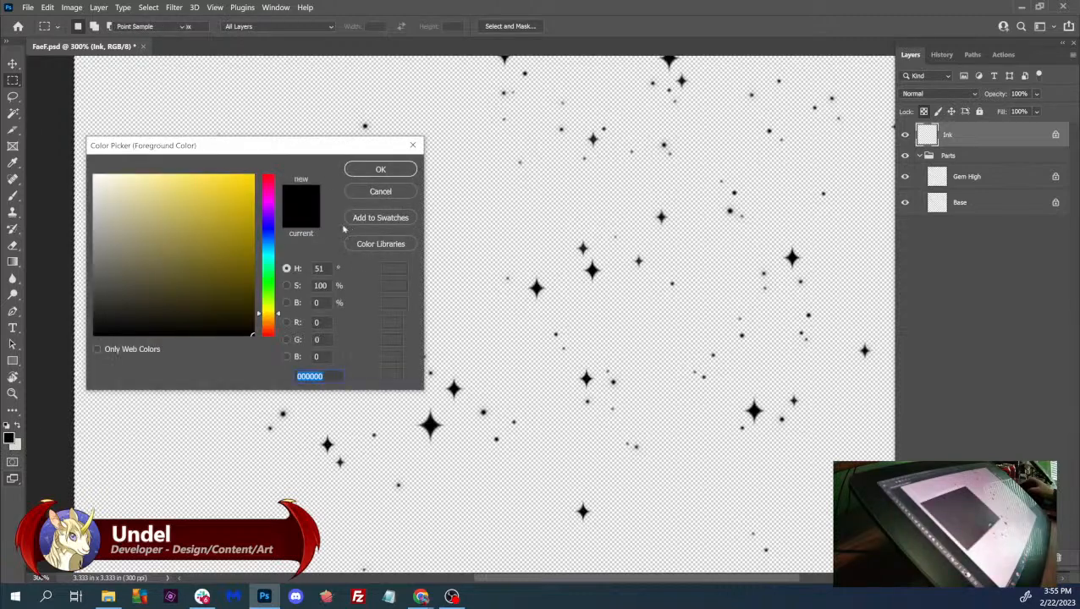
click(218, 218)
click(380, 169)
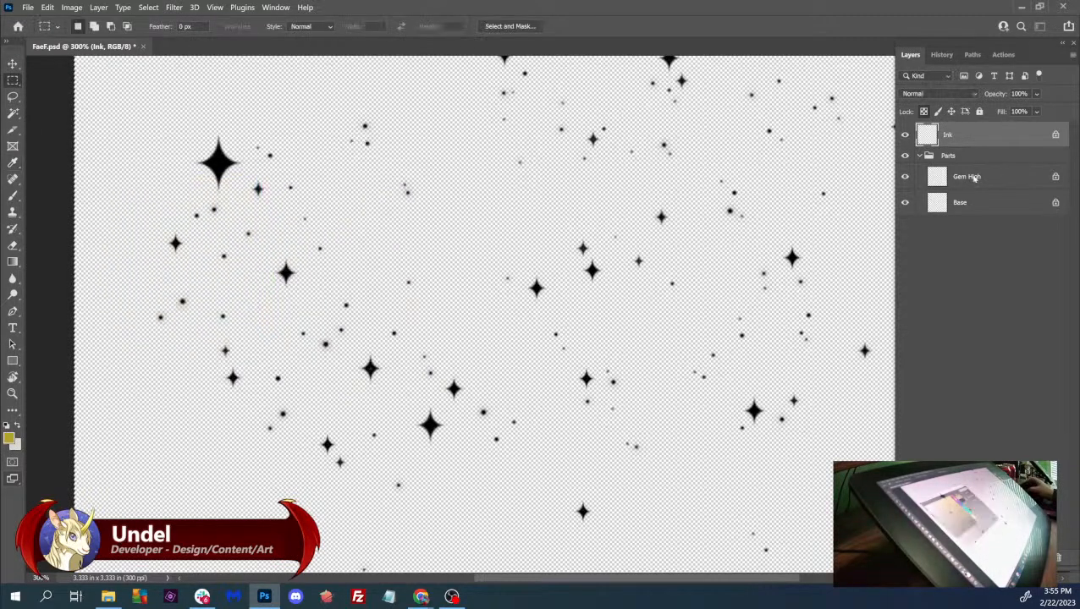
click(974, 177)
key(shift+F5)
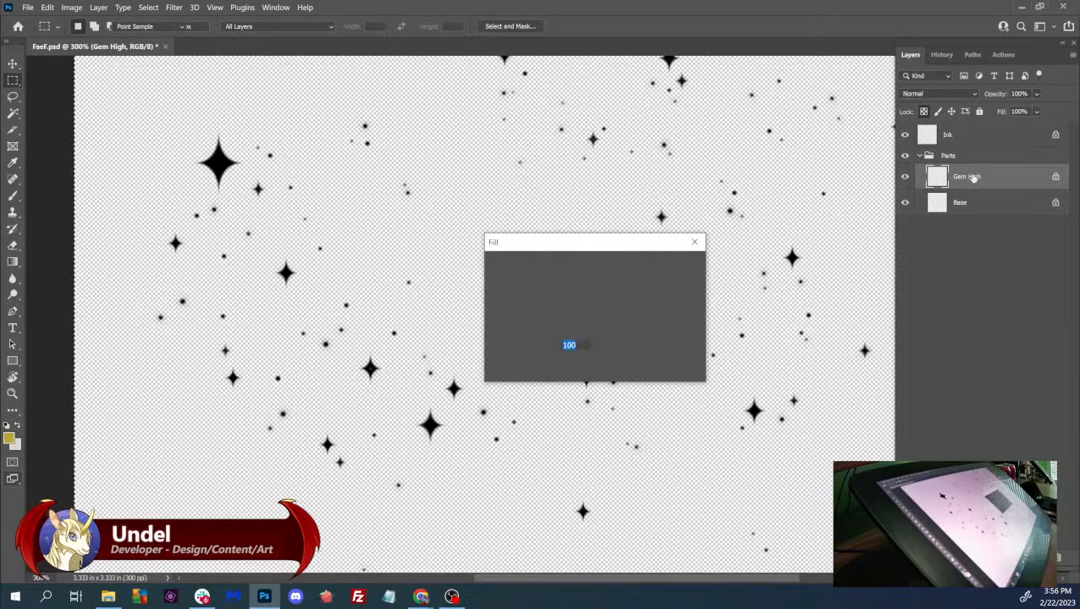
key(Return)
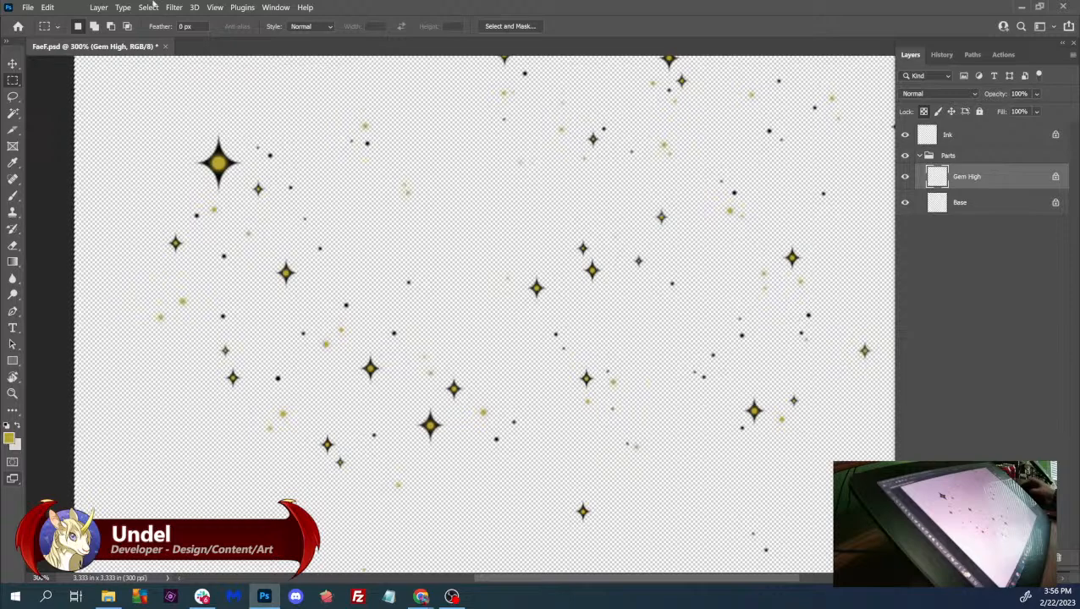
- Save FaeF.psd, switch to Chrome and highlight the Gaoler M Runes entry in the Confirmed Gene Errors list
click(28, 7)
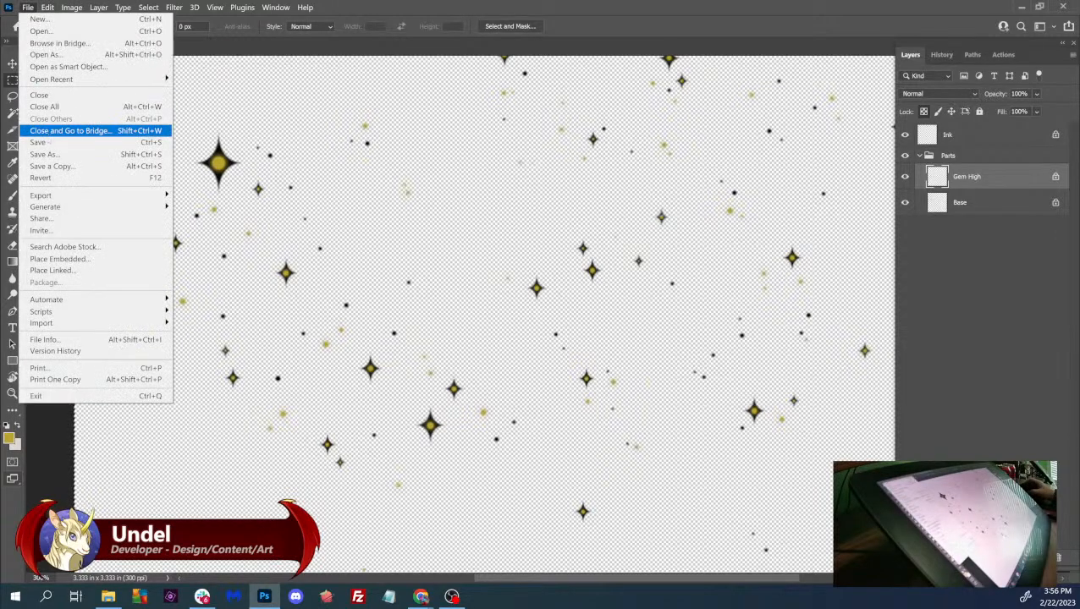
click(46, 144)
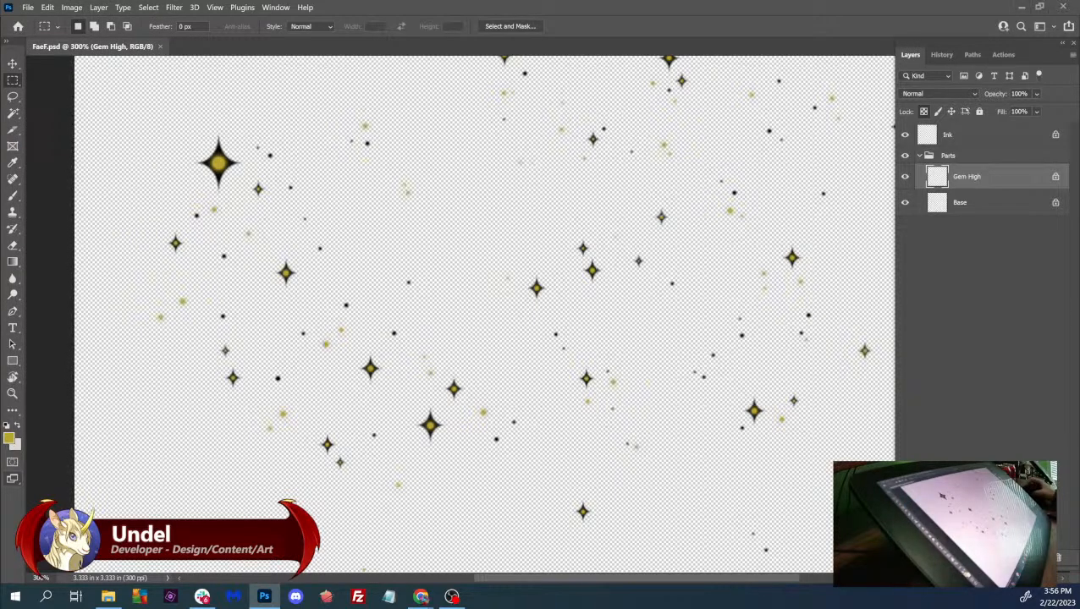
key(alt+Tab)
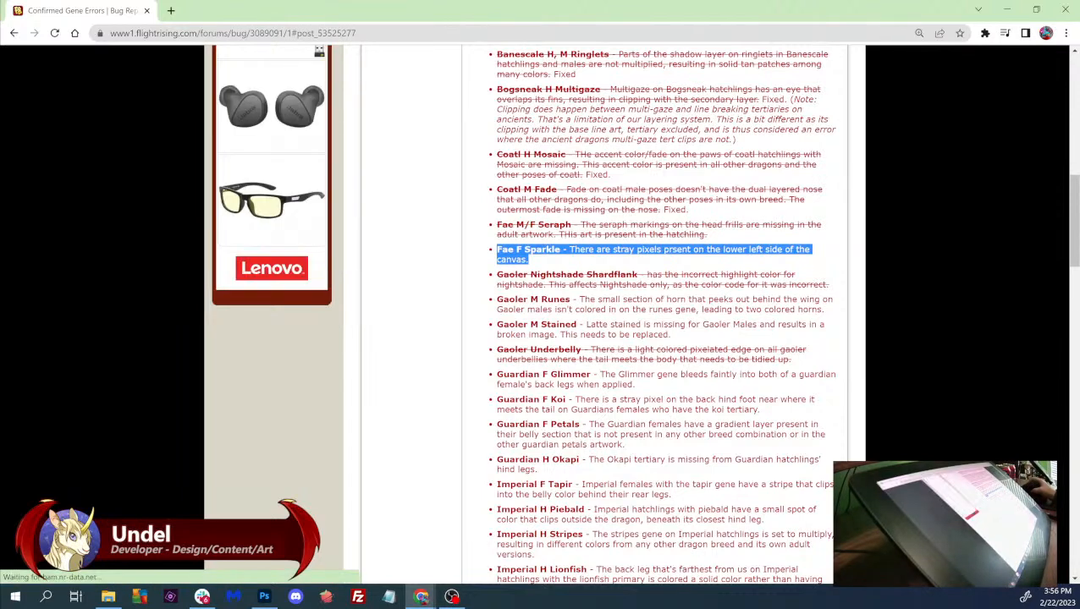
drag(495, 299, 866, 311)
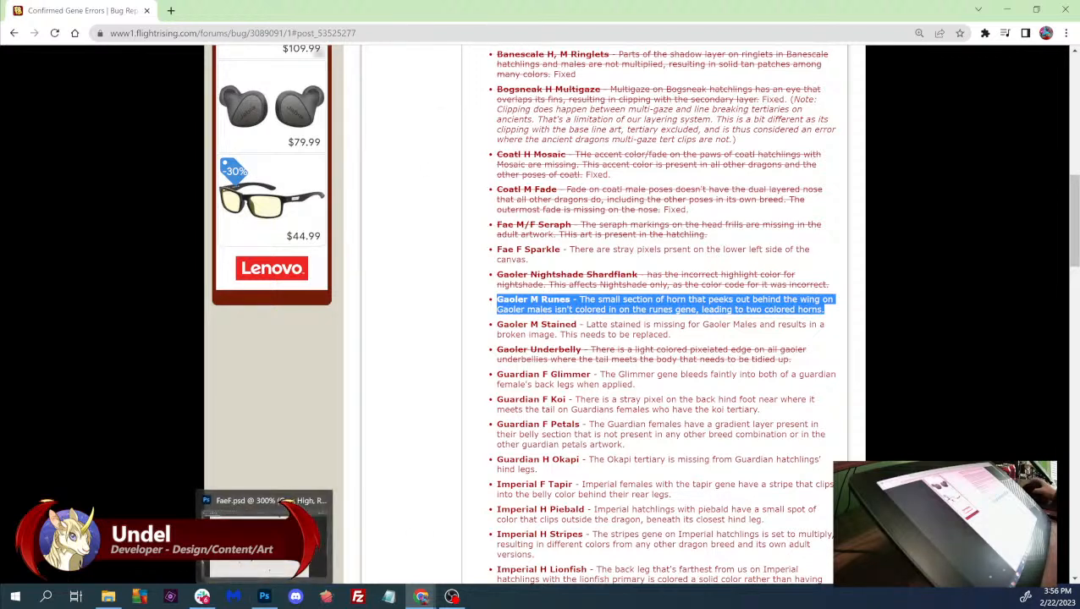
- Open the runes artwork Gaoler M.psd in Photoshop and close FaeF.psd
click(108, 597)
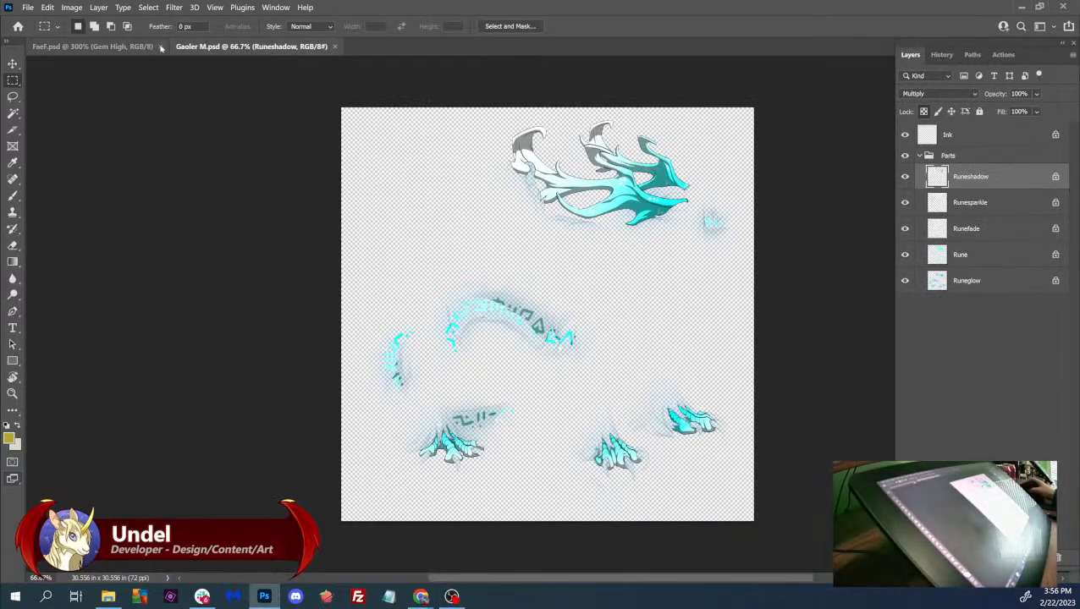
click(160, 47)
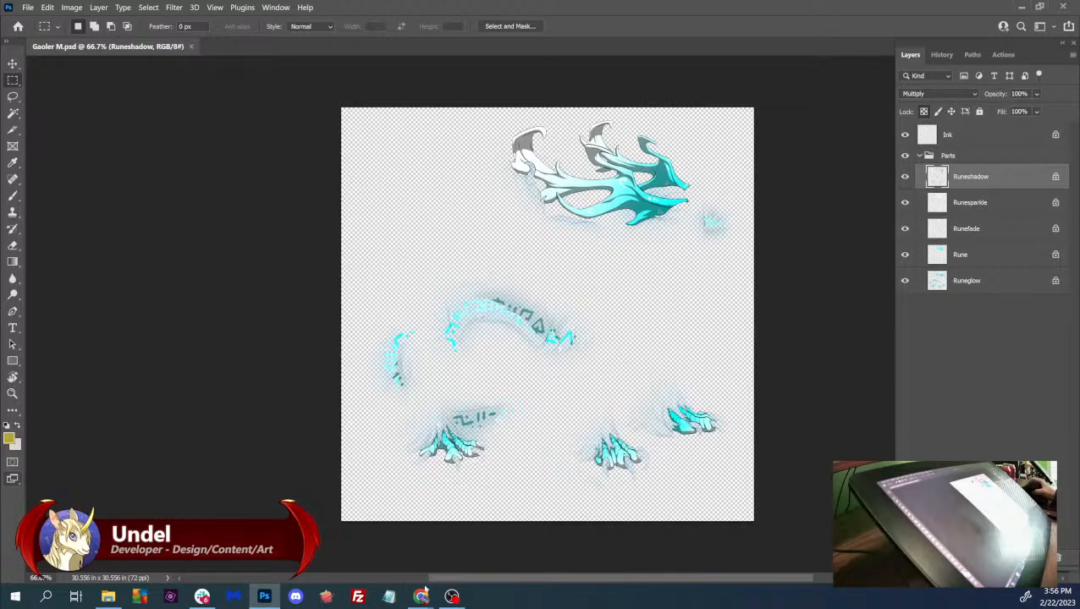
- Recheck the error list in Chrome, return to Photoshop and examine the horns in the runes Gaoler M.psd at different magnifications
mouse_move(421, 596)
click(440, 558)
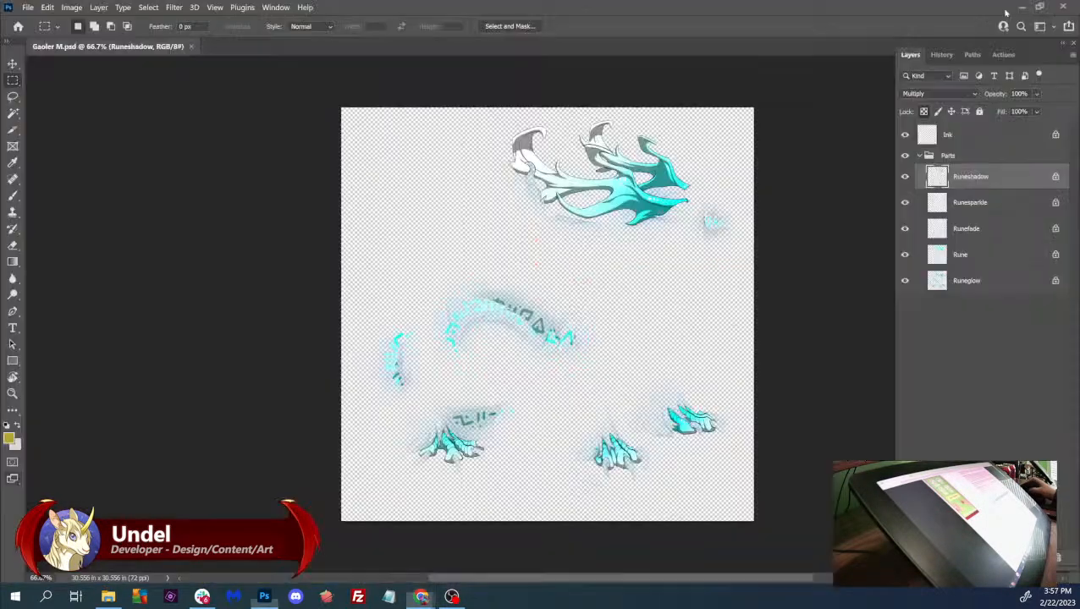
click(1006, 10)
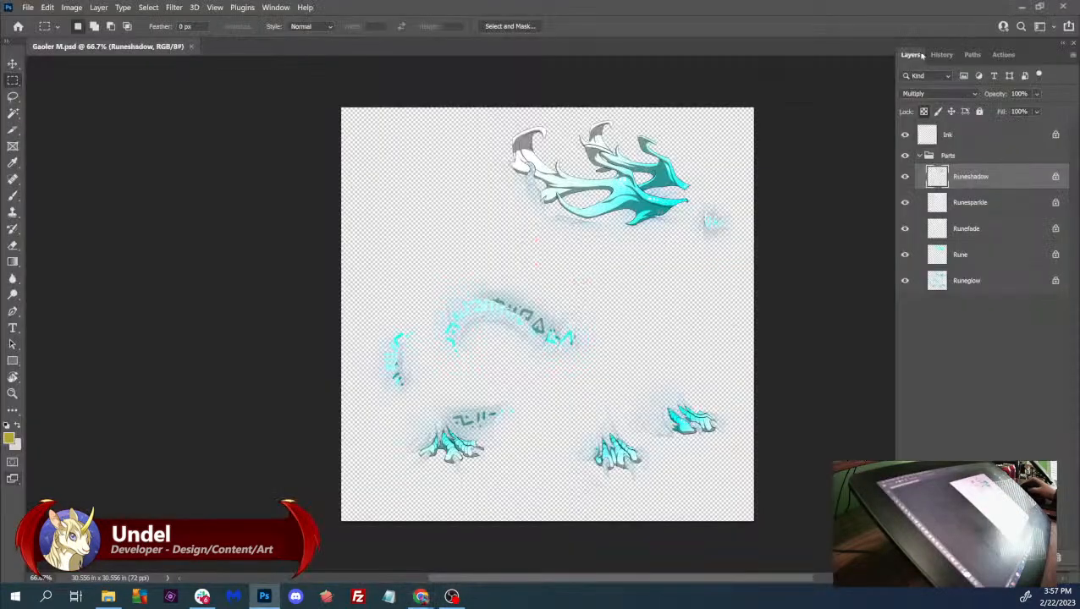
drag(770, 184, 707, 243)
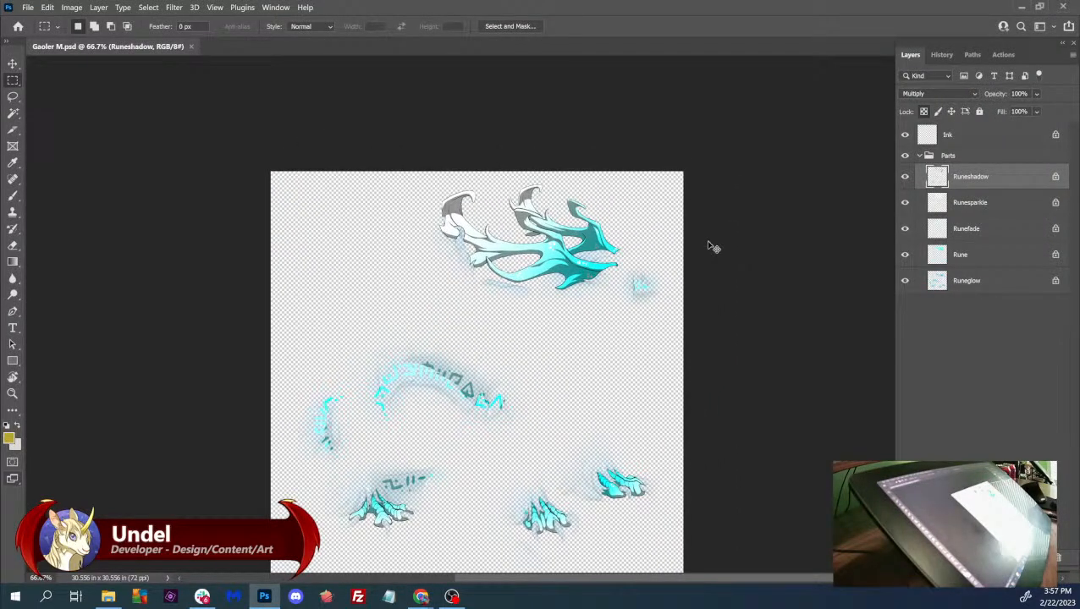
scroll(709, 245, up, 3)
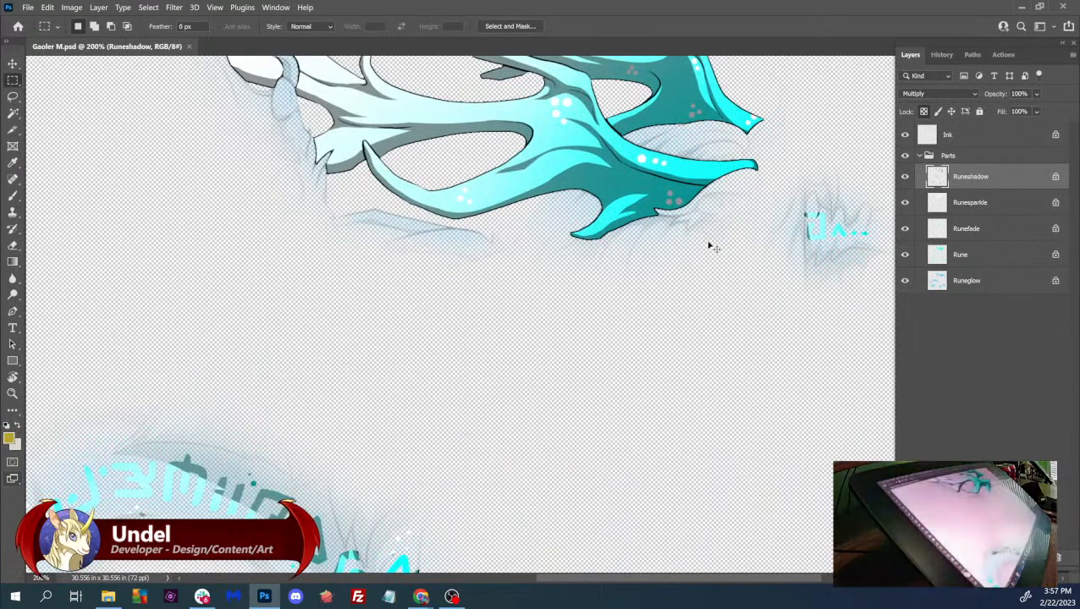
scroll(709, 245, down, 2)
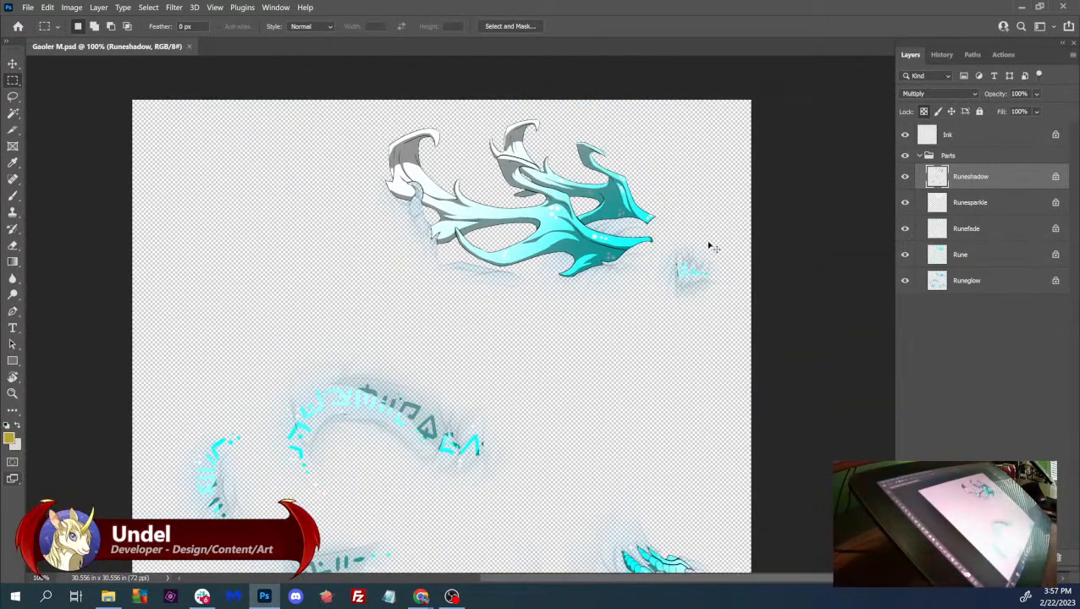
scroll(709, 245, up, 1)
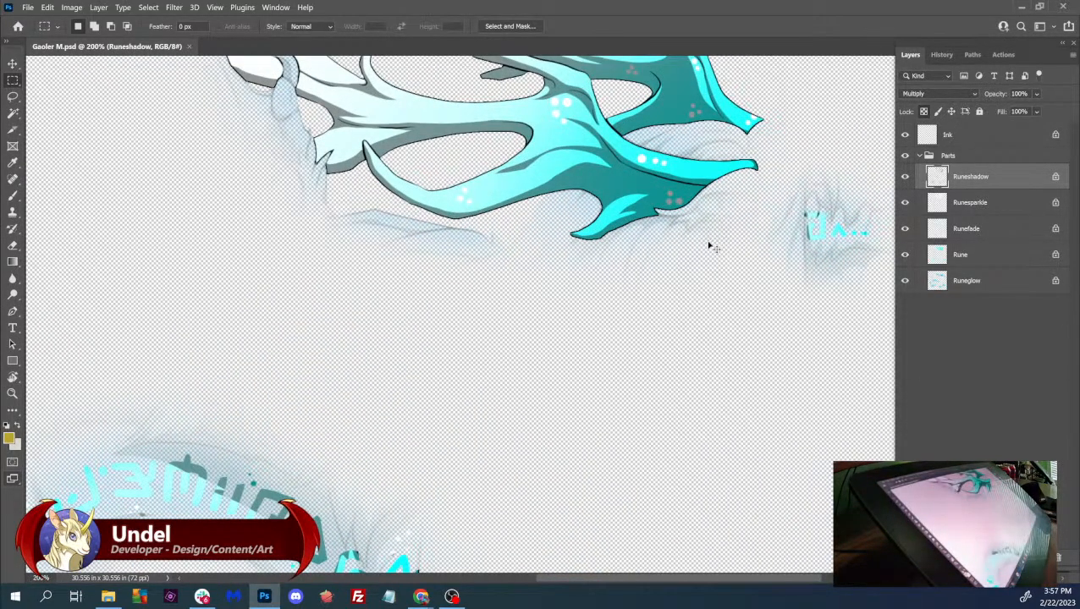
scroll(709, 246, down, 1)
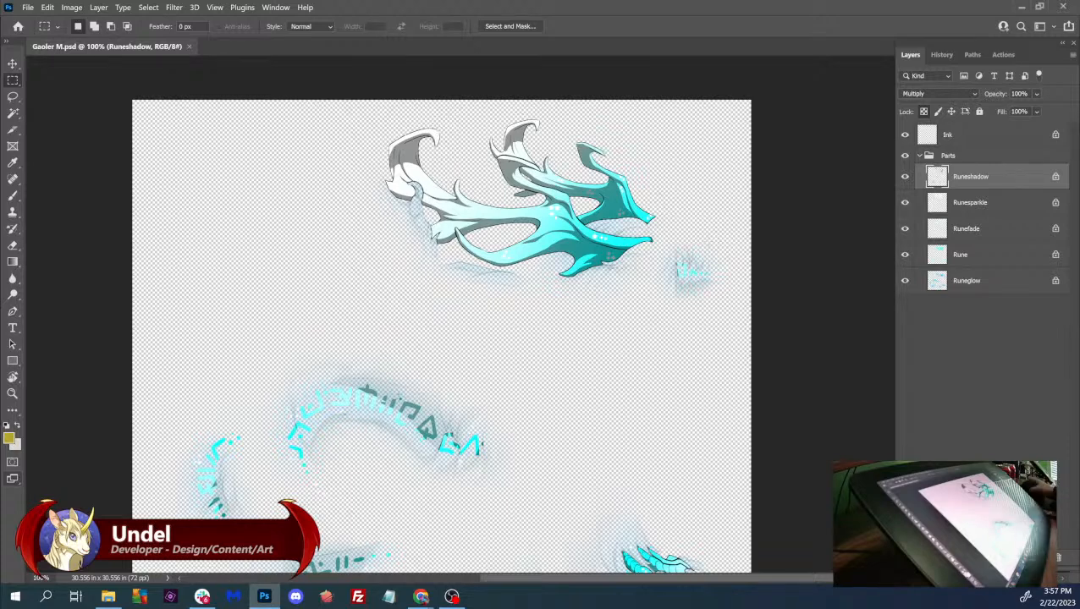
- Open the base artwork Gaoler M.psd alongside the runes file, with the Eyedropper tool active
click(13, 162)
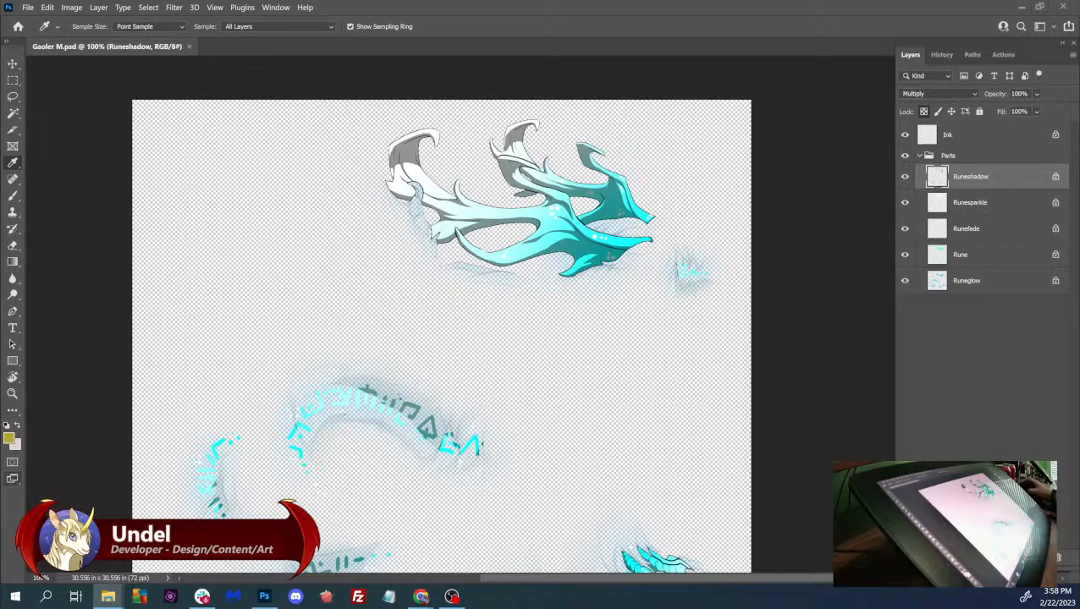
key(alt+Tab)
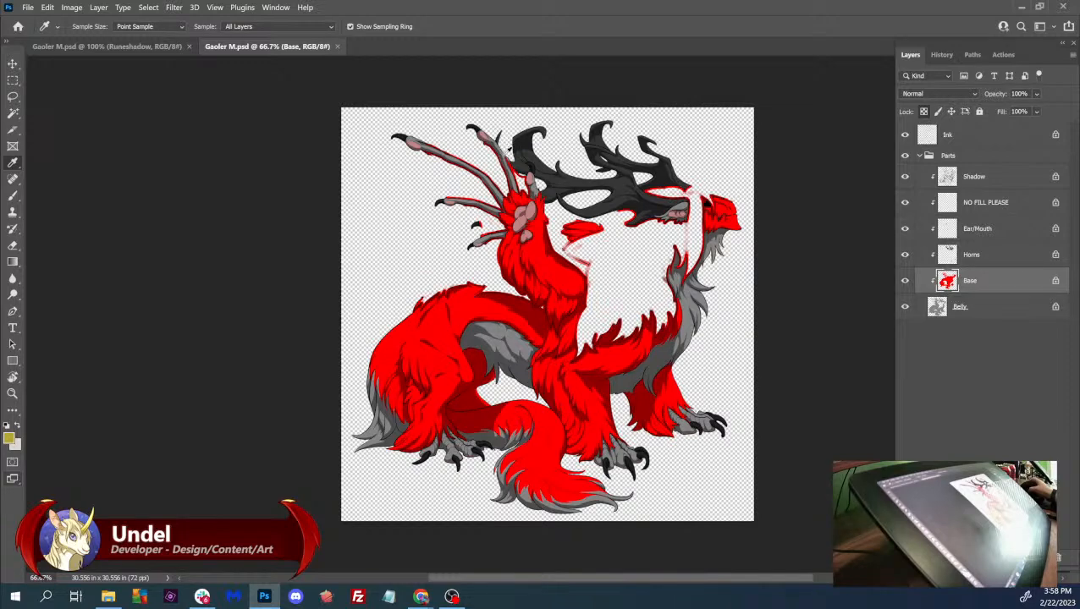
- Copy the whole Horns layer from the base Gaoler M.psd and paste it above Runeshadow in the runes file
click(904, 255)
click(904, 255)
click(904, 256)
click(117, 47)
click(250, 48)
click(984, 264)
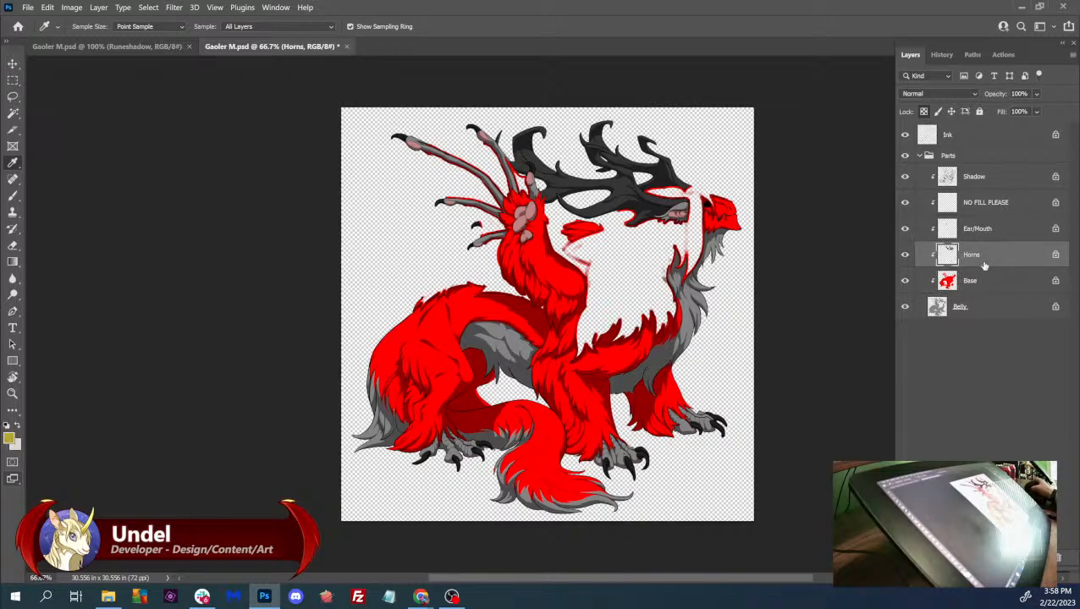
key(ctrl+a)
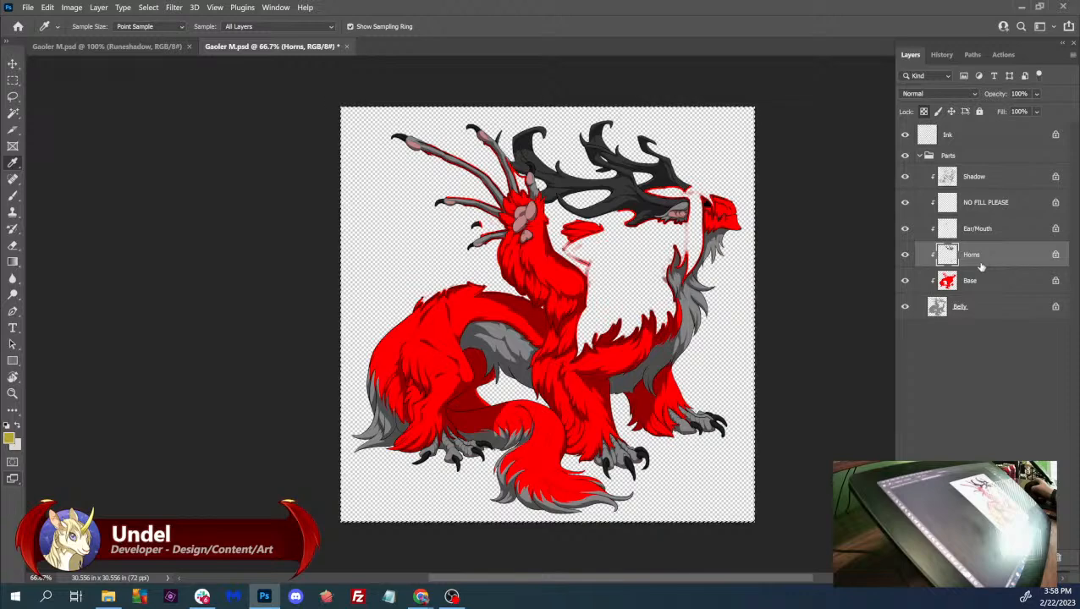
click(144, 46)
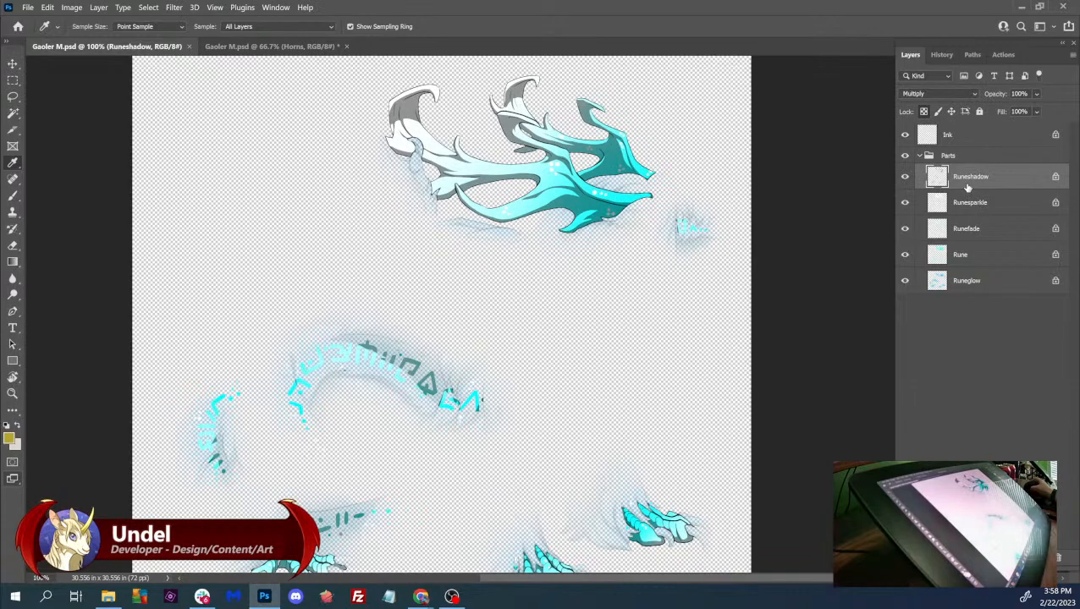
key(ctrl+v)
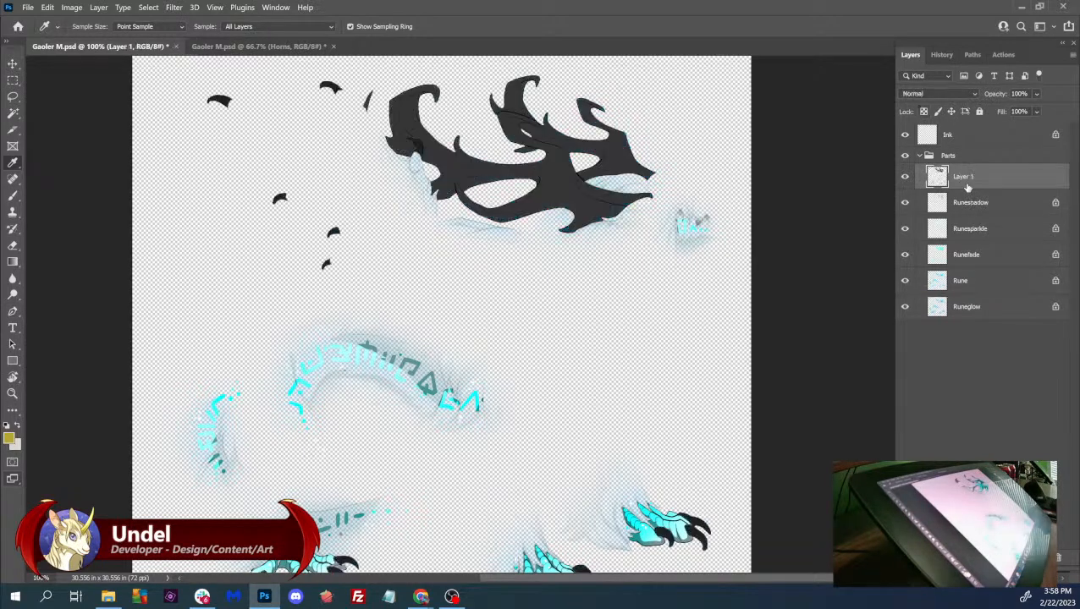
- Copy the Ink layer's lineart from the base file and paste it above the Ink layer in the runes file
click(238, 47)
click(950, 142)
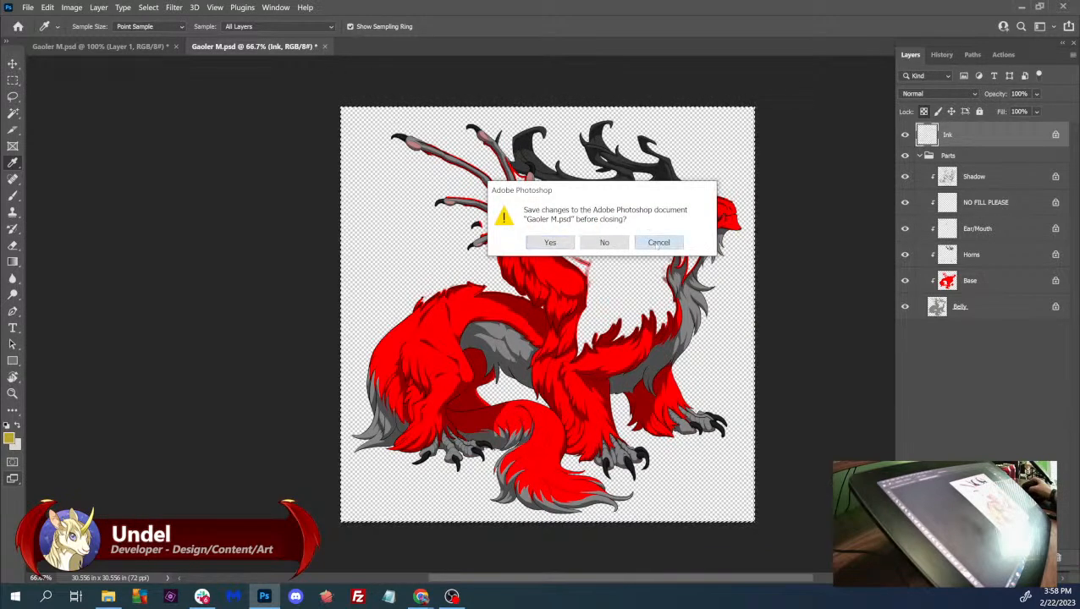
click(659, 243)
click(166, 47)
click(960, 144)
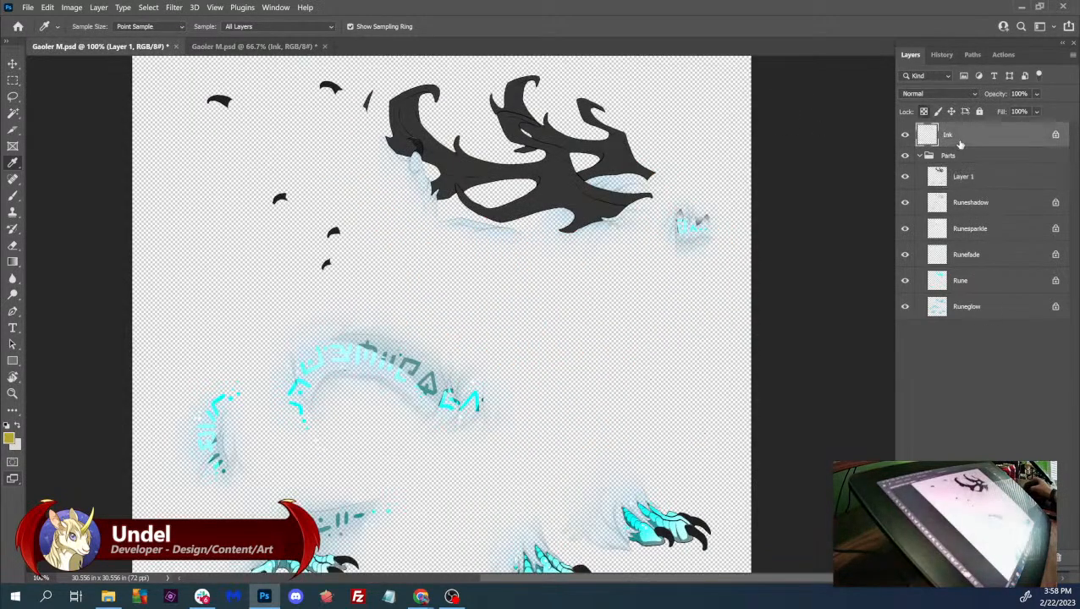
key(ctrl+v)
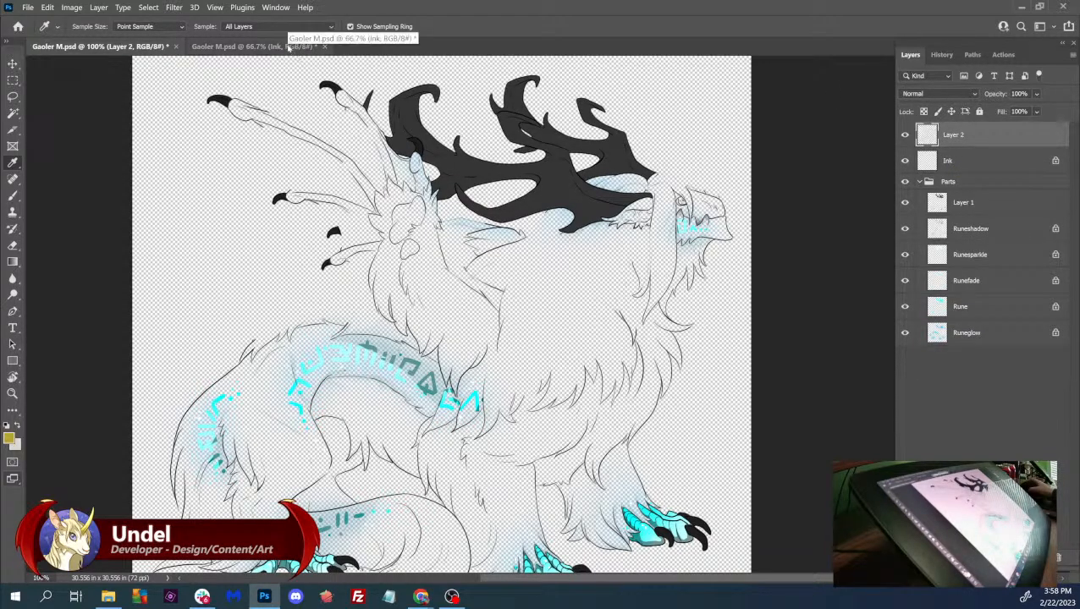
- Copy the base file's Shadow layer into the runes file as the topmost layer and close the base file
click(246, 46)
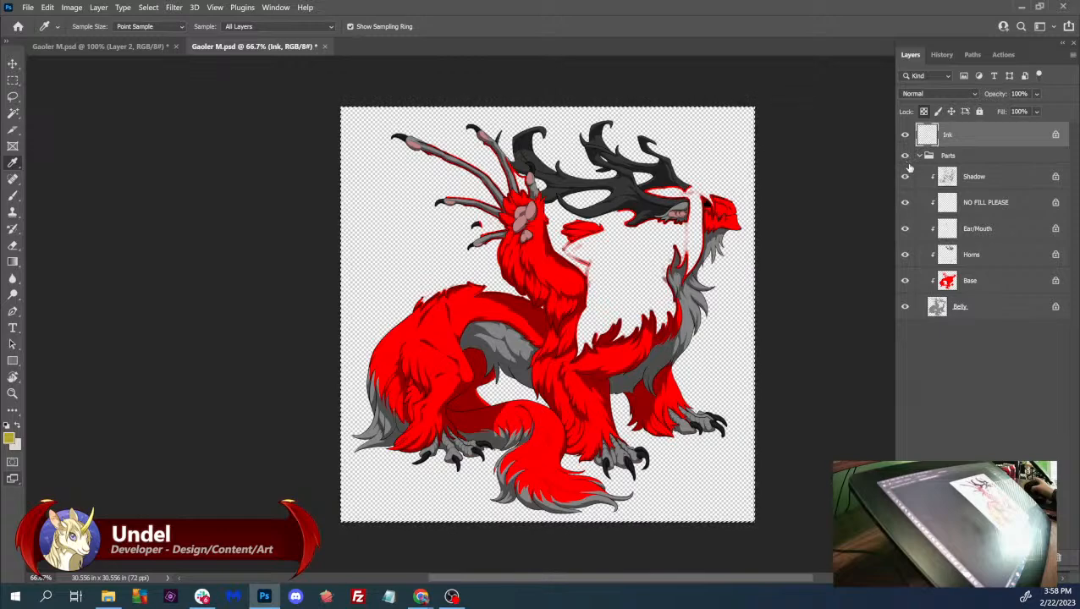
click(968, 175)
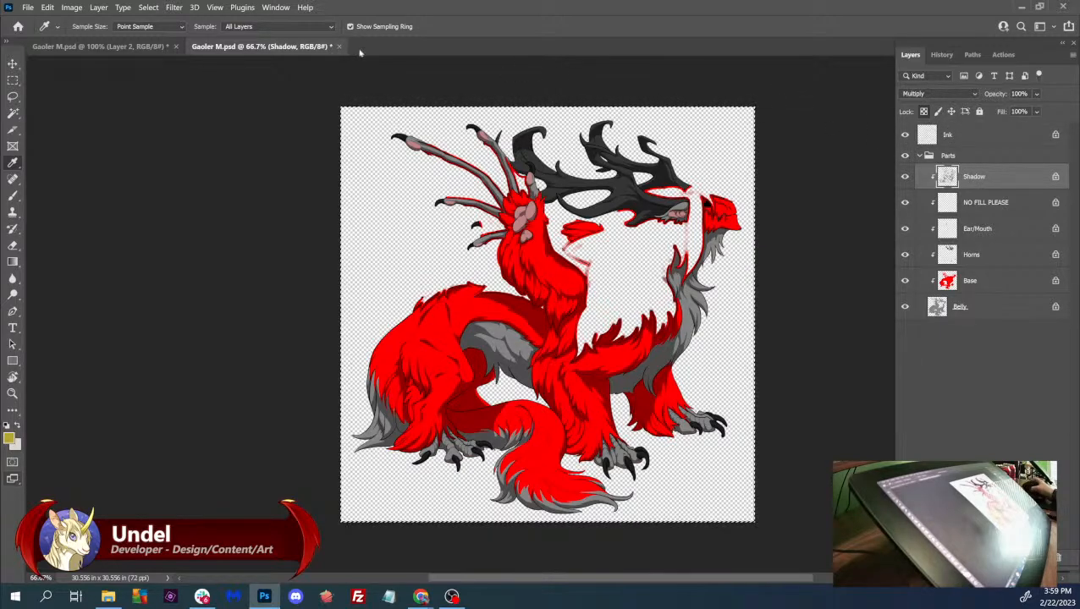
key(ctrl+Tab)
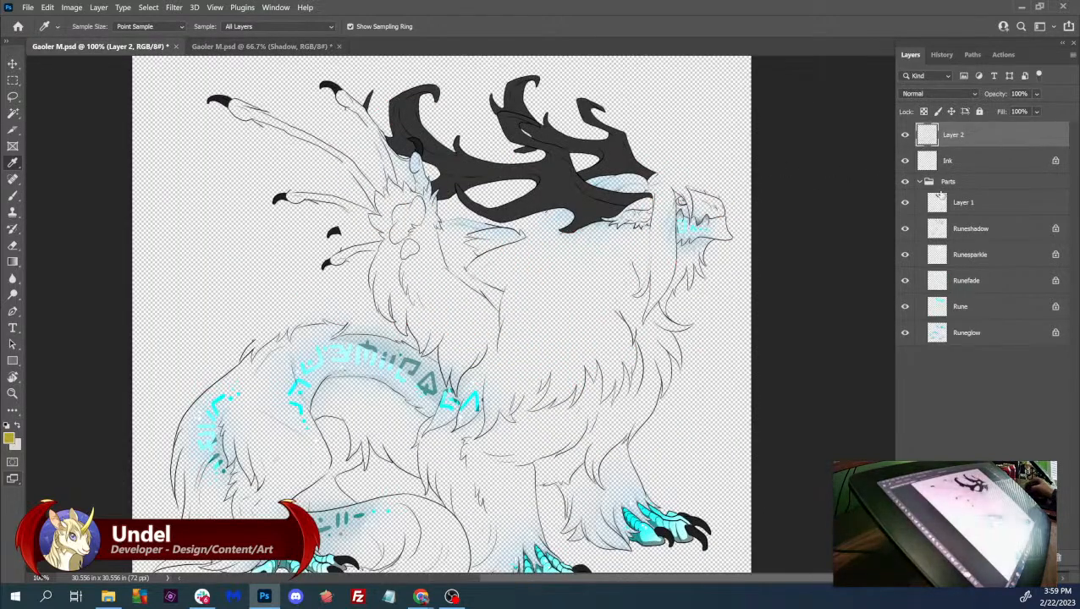
key(ctrl+v)
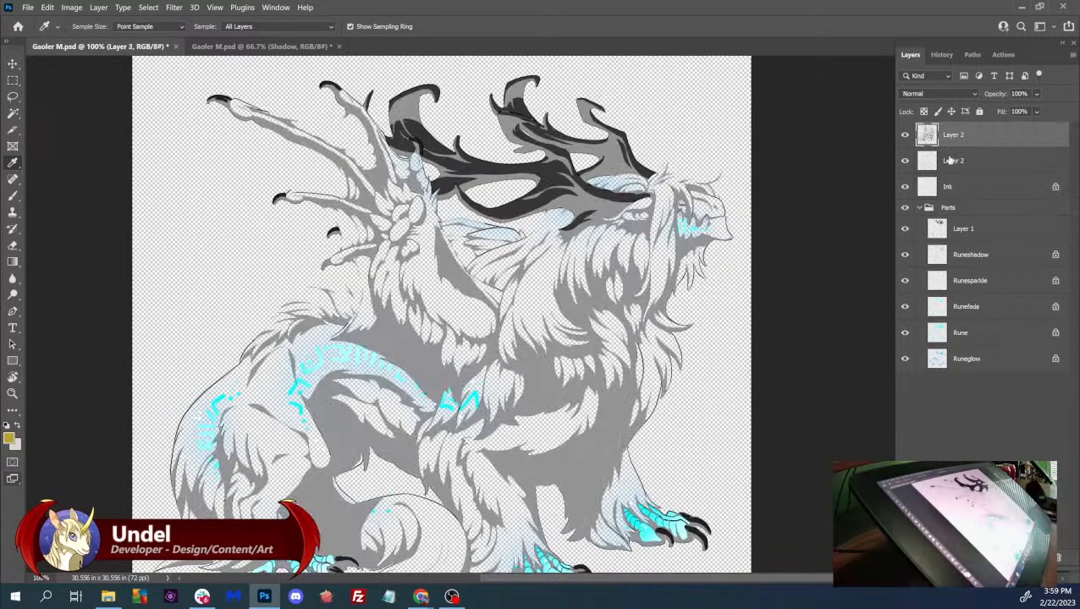
click(338, 47)
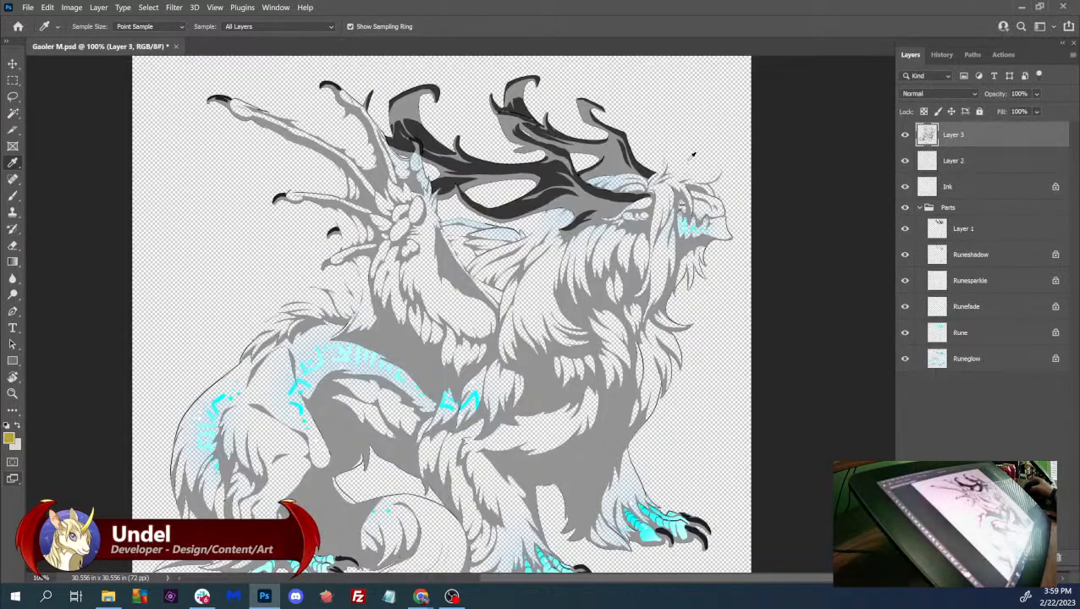
- Hide Layer 3 and Layer 2, lasso the small horn tip beside the antlers, and delete everything outside it on Layer 1
click(904, 135)
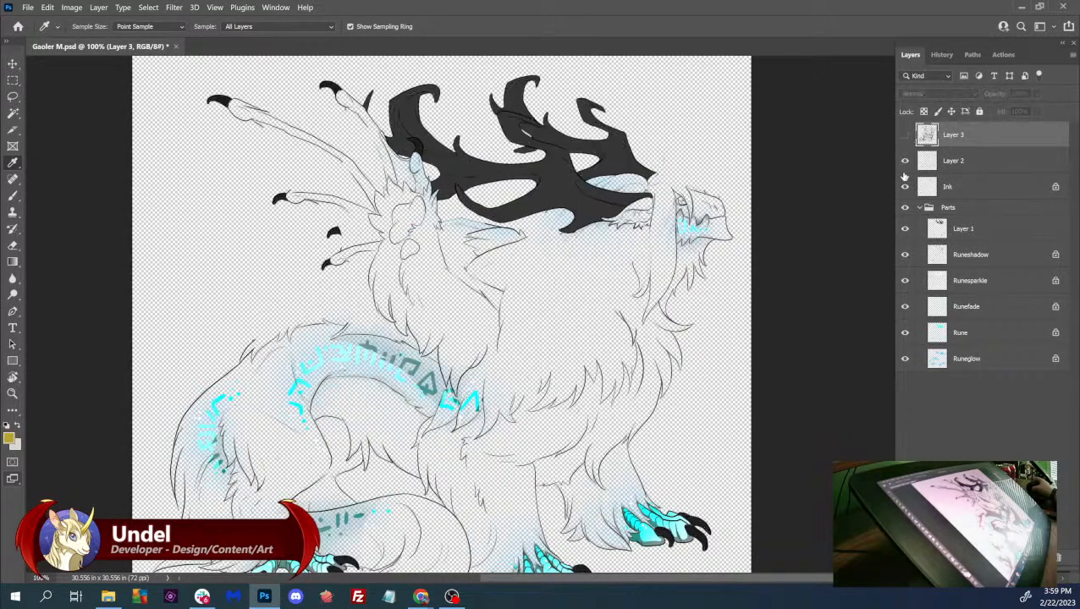
click(904, 161)
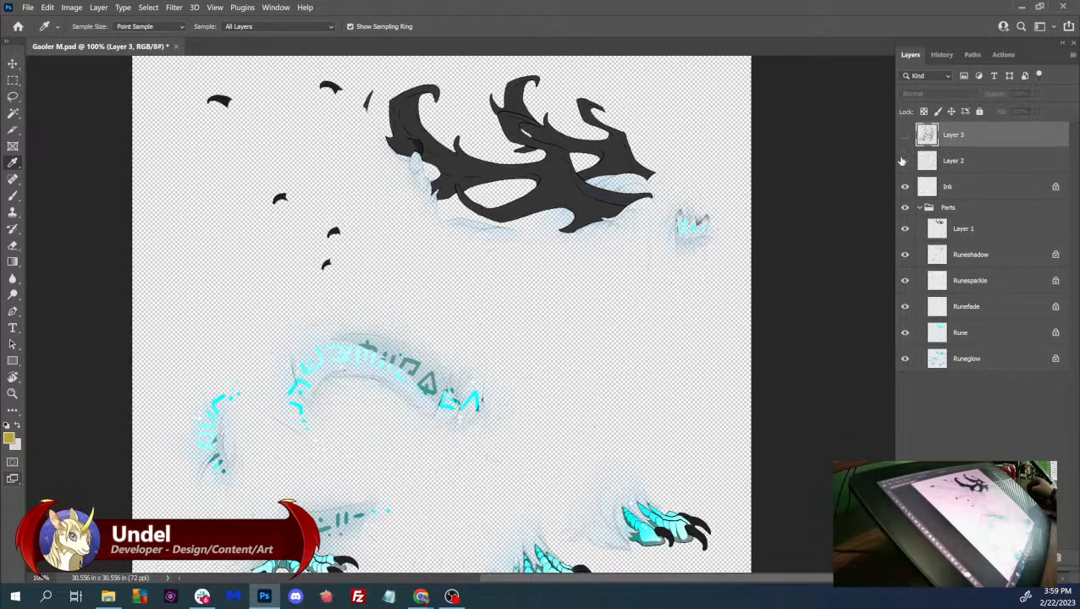
click(958, 222)
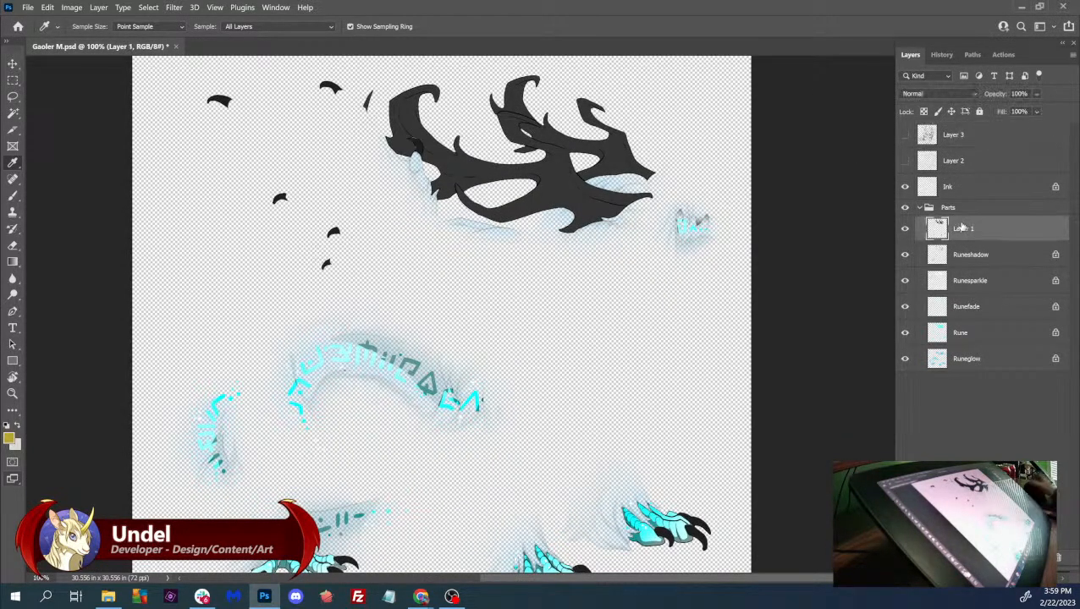
click(12, 96)
drag(377, 124, 372, 122)
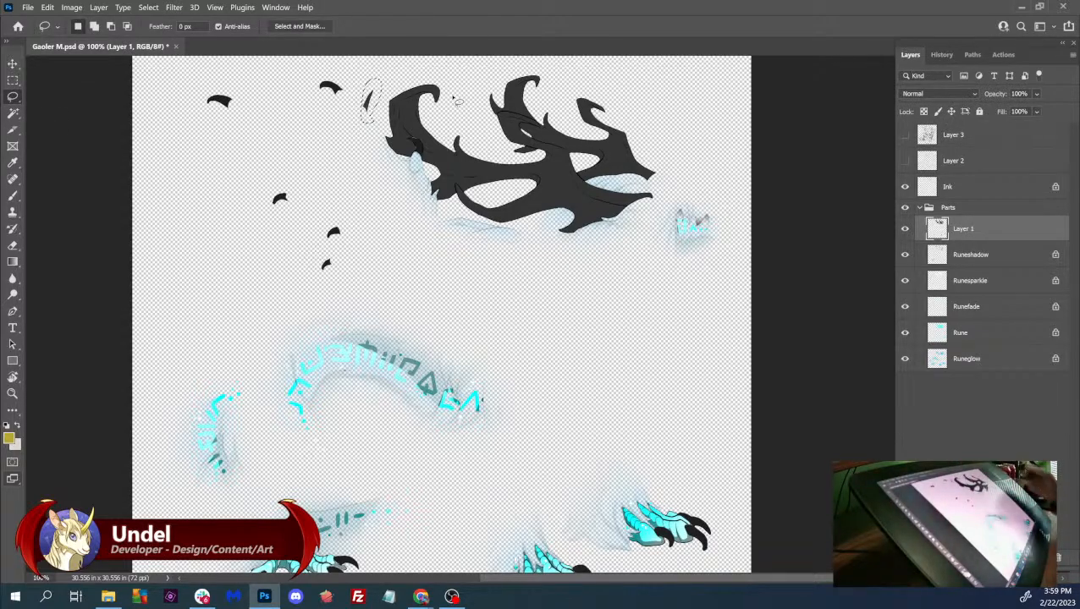
click(151, 8)
click(159, 55)
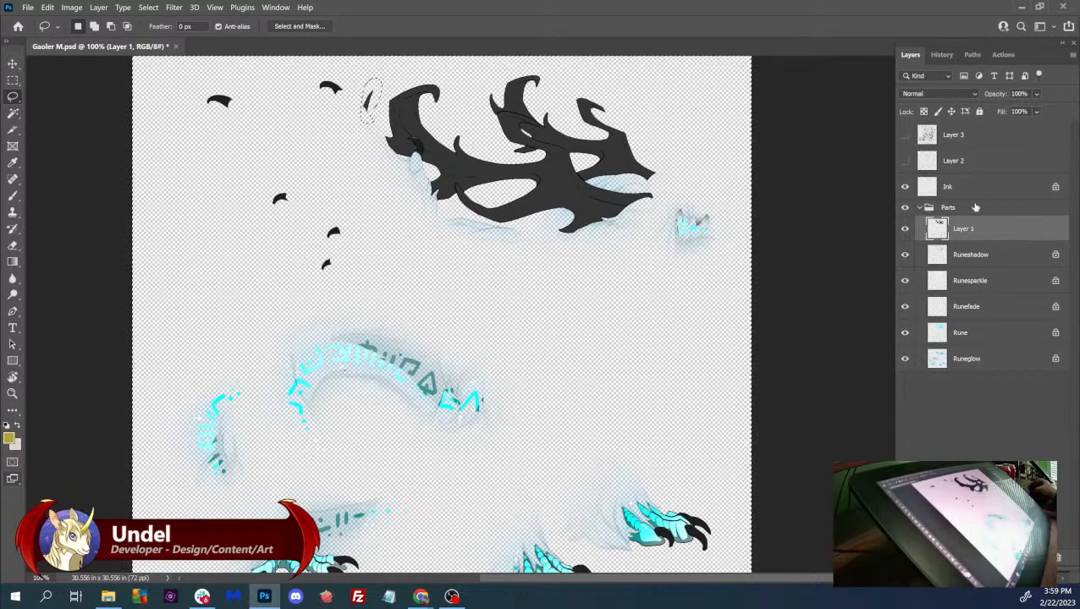
key(Delete)
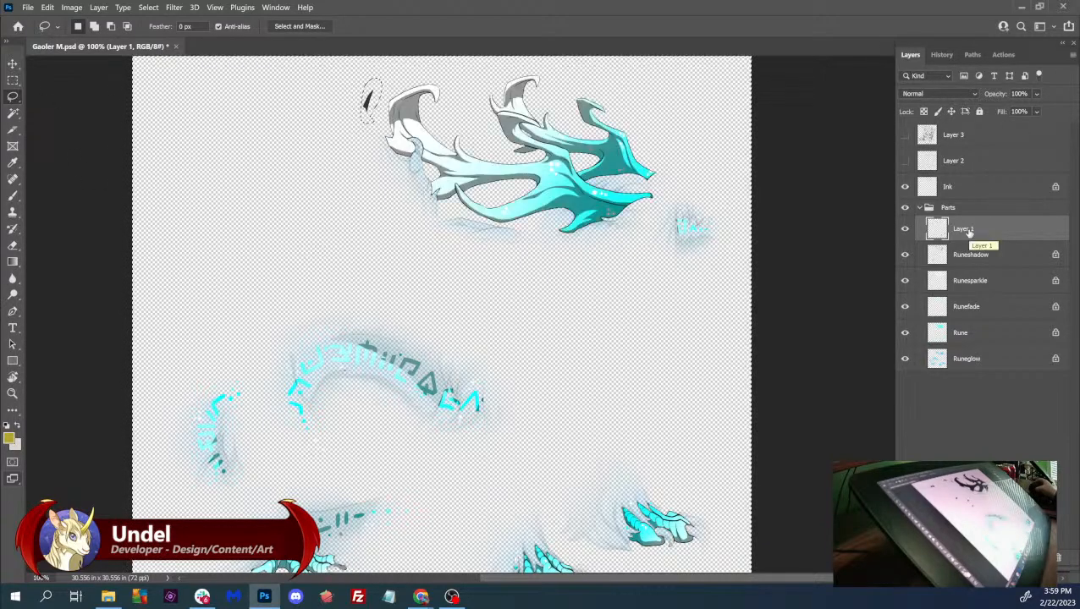
- Show Layer 2 and Layer 3 again and delete everything outside the small horn tip on both
click(905, 161)
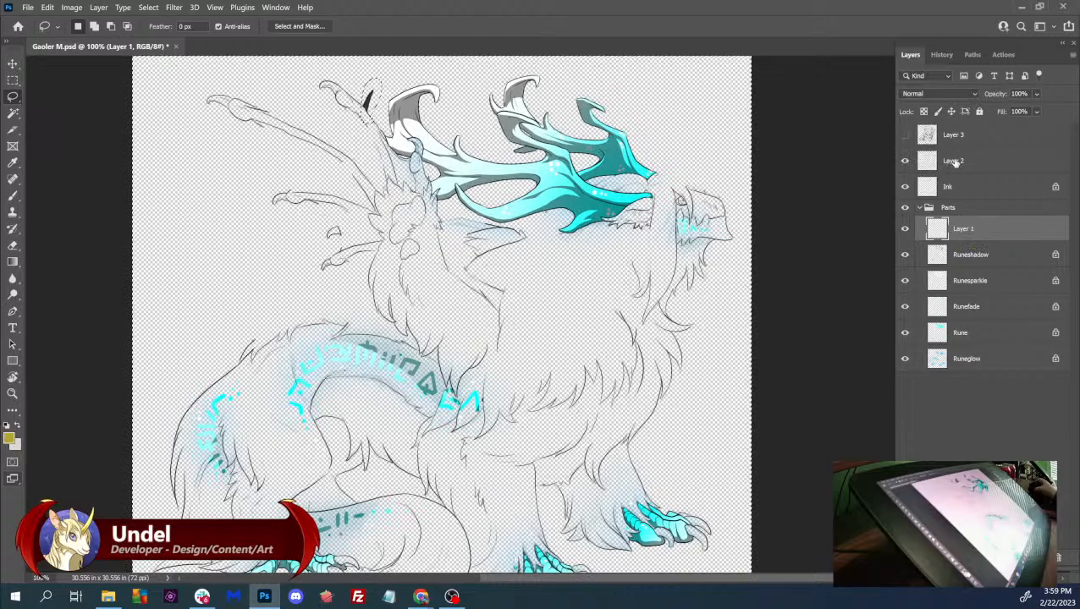
click(955, 161)
key(Delete)
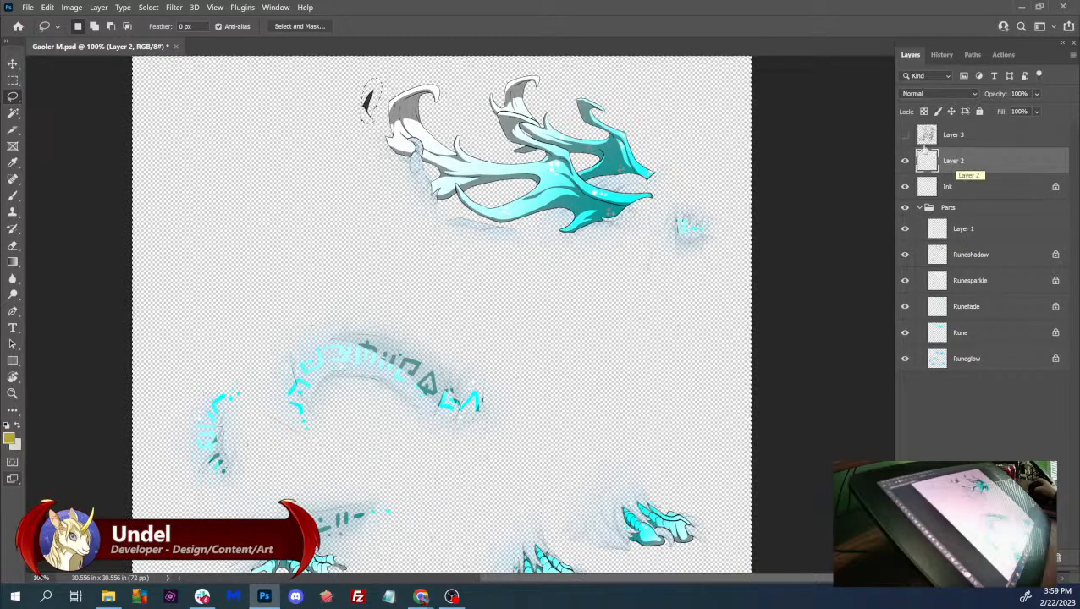
click(905, 135)
click(956, 136)
key(Delete)
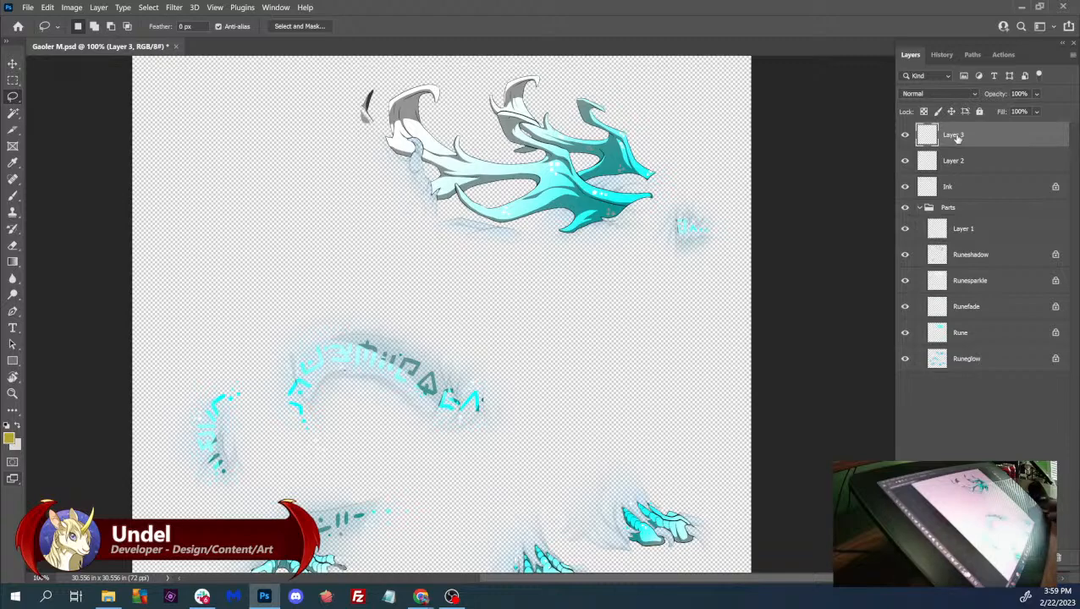
- Lasso the leftover lineart and shading just below the small horn tip, delete it from Layer 2 and Layer 3, and deselect
key(ctrl+plus)
key(ctrl+plus)
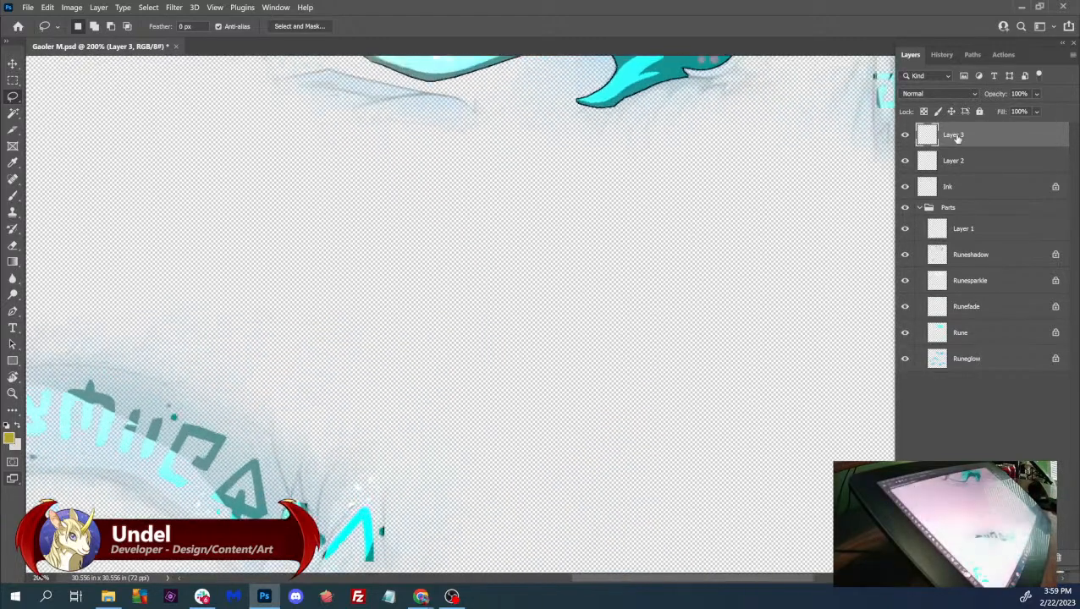
mouse_move(637, 291)
mouse_down()
mouse_move(699, 356)
mouse_move(651, 340)
mouse_move(667, 385)
mouse_move(671, 188)
mouse_move(675, 198)
mouse_up()
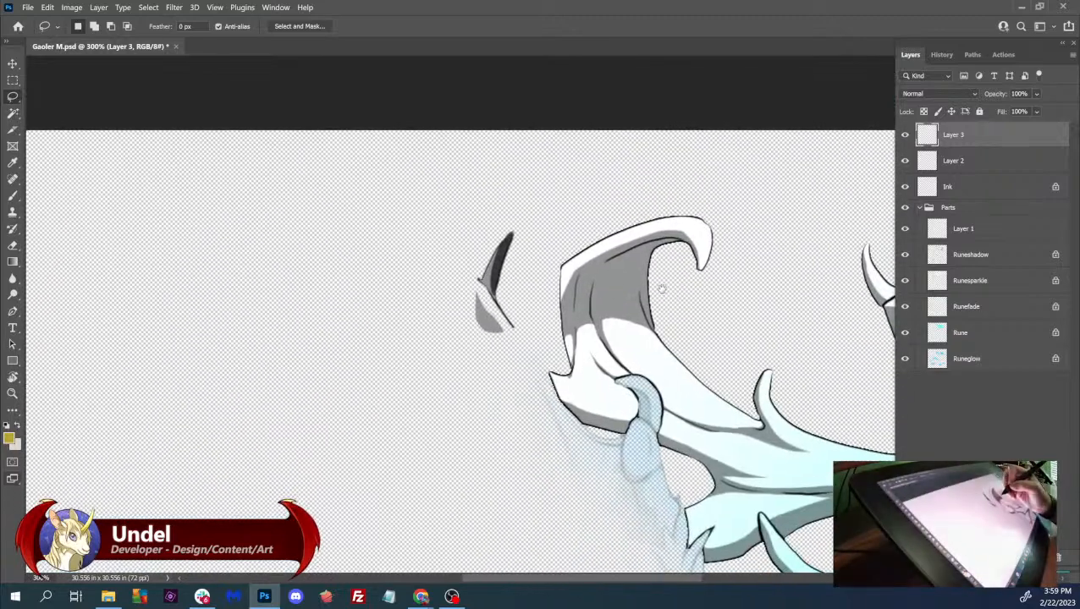
mouse_move(477, 282)
mouse_down()
mouse_move(512, 318)
mouse_move(436, 301)
mouse_move(461, 284)
mouse_up()
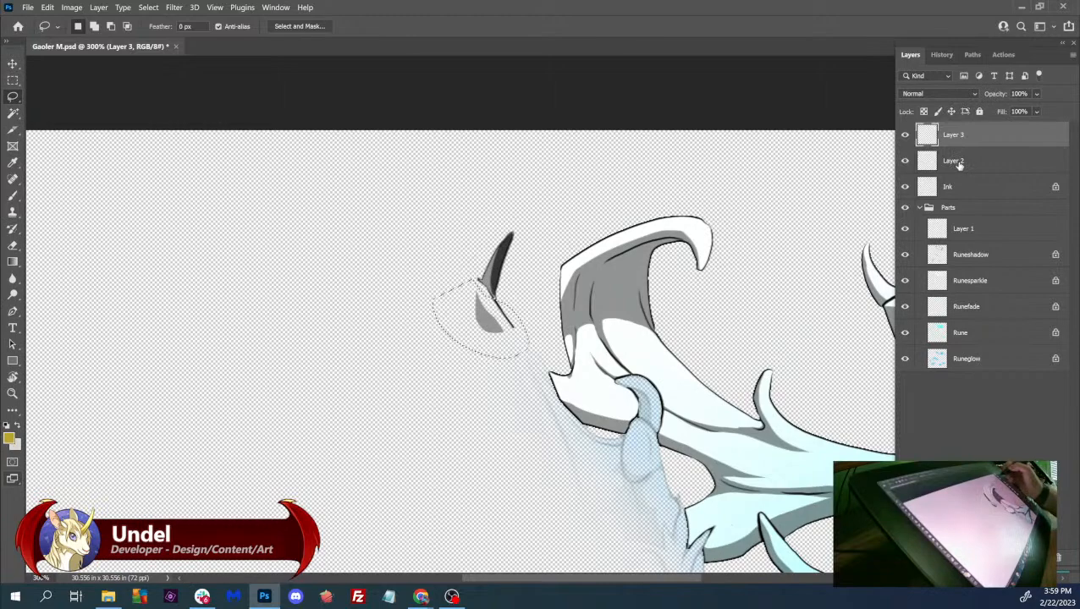
click(959, 163)
click(961, 137)
key(Delete)
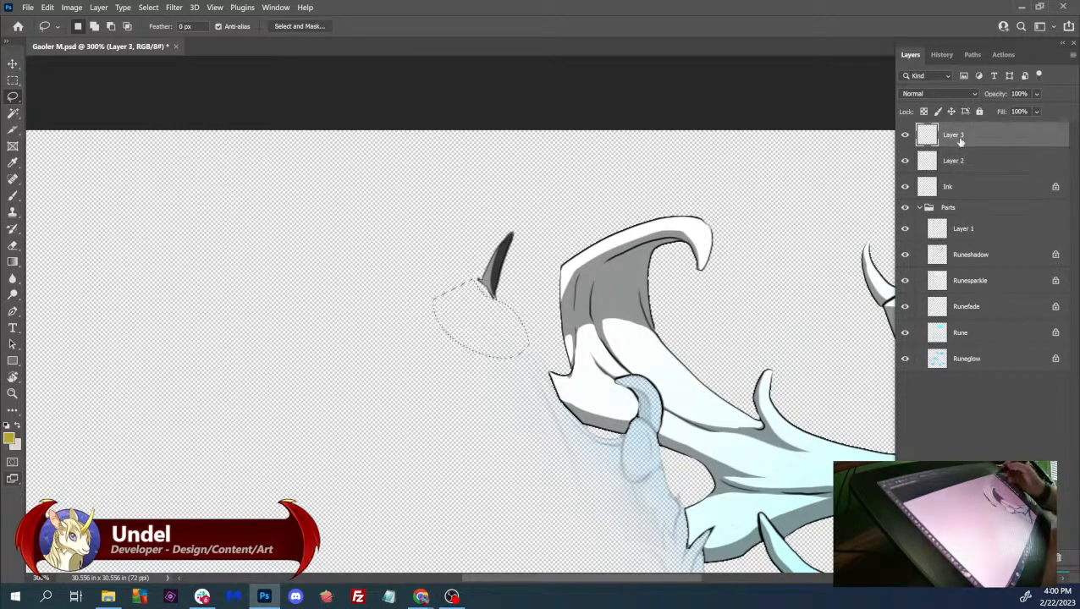
key(ctrl+d)
- Move the horn tip's shading on Layer 3 directly above Runeshadow and merge it down into Runeshadow
drag(961, 136, 972, 243)
click(905, 255)
click(904, 255)
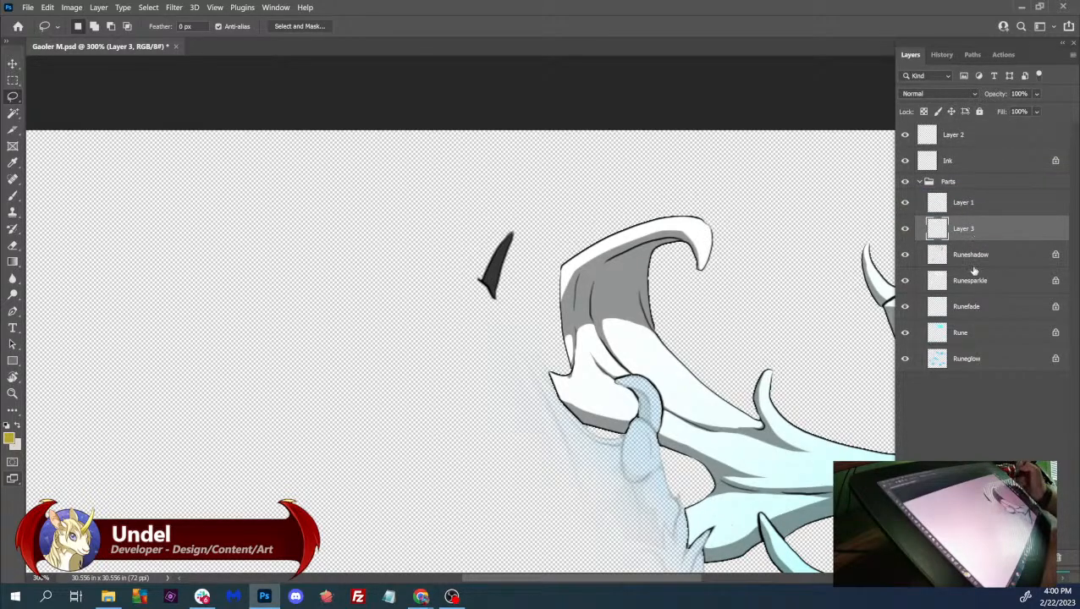
key(ctrl+e)
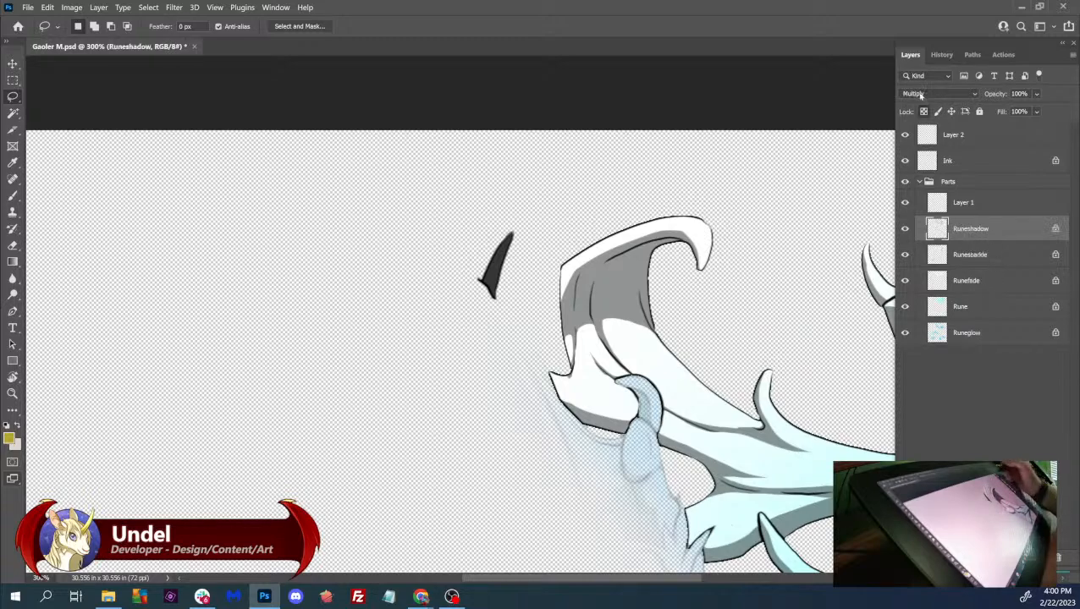
- Switch Runeshadow to Normal blending, sample the antler's grey shadow colour for the Brush, and restore Multiply blending
click(937, 94)
click(918, 105)
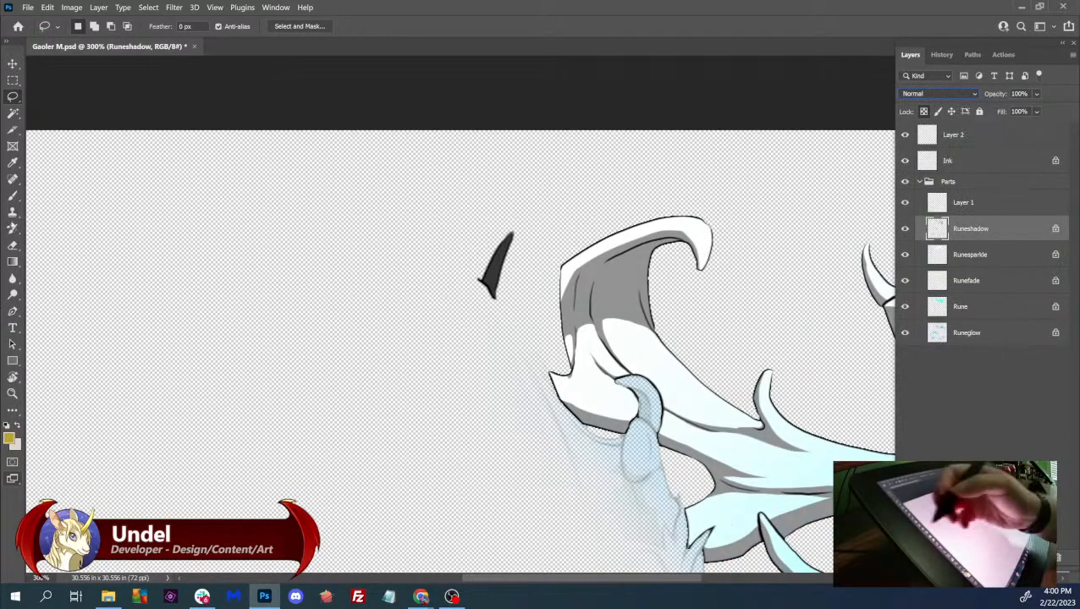
key(b)
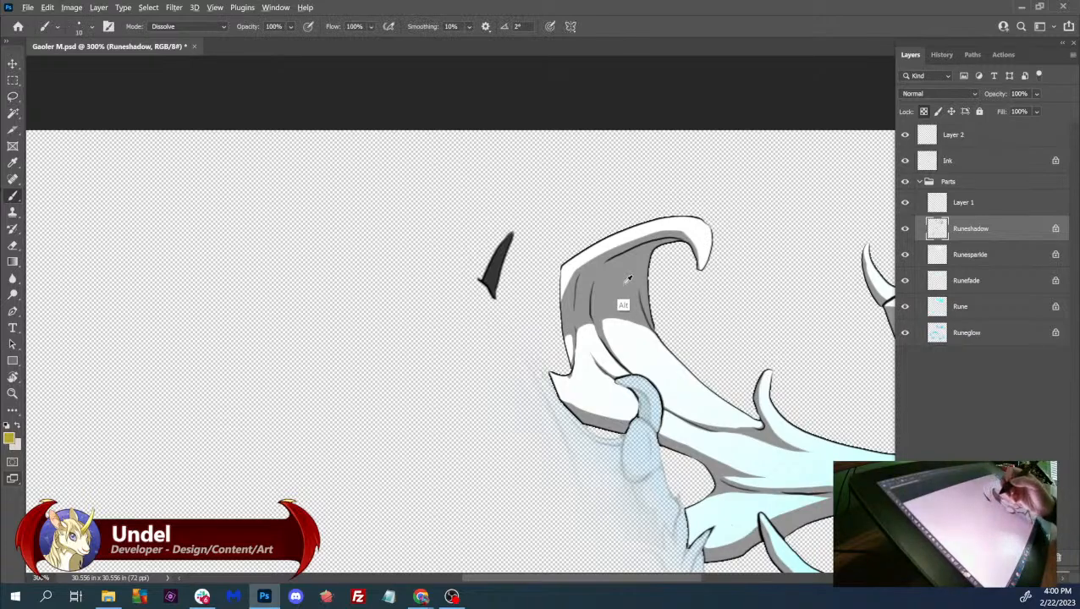
click(938, 93)
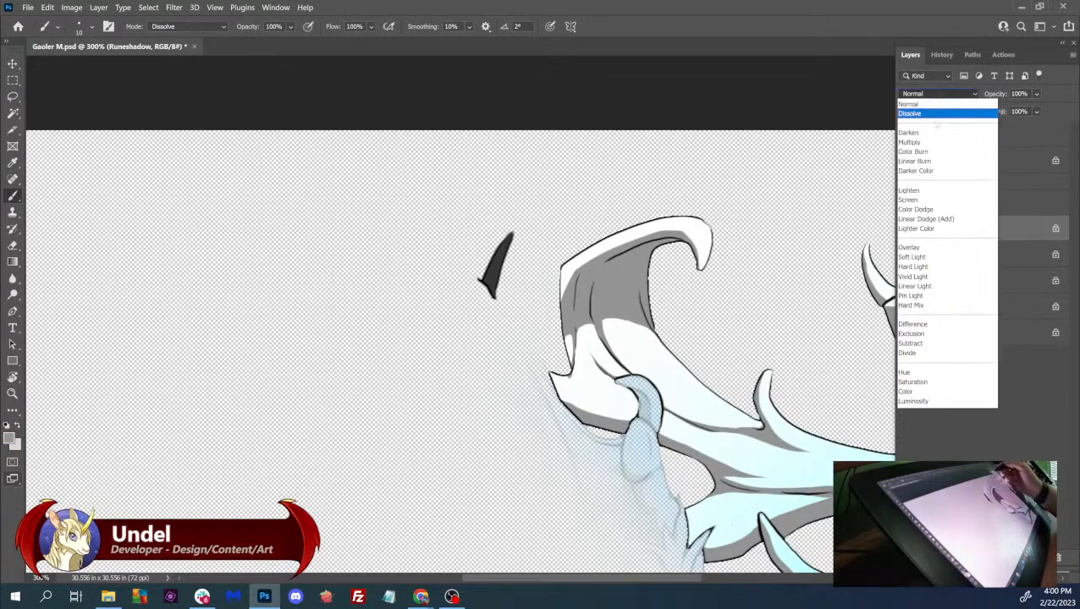
click(924, 141)
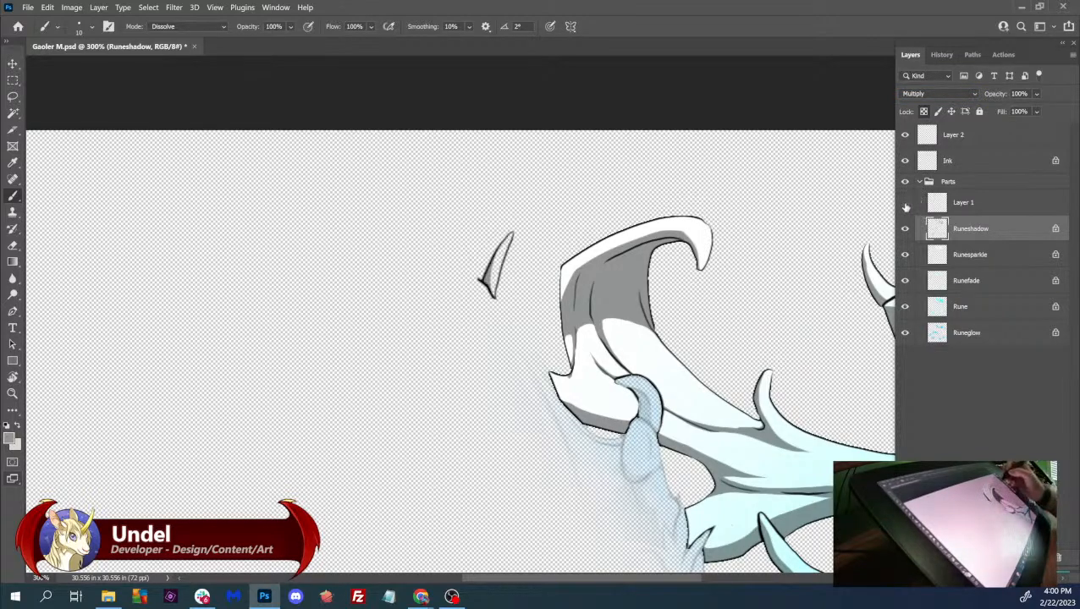
- Move Layer 1 beneath Runeglow and hide Runeshadow, Runesparkle, Runefade and Rune, keeping Runeglow shown
drag(975, 204, 985, 350)
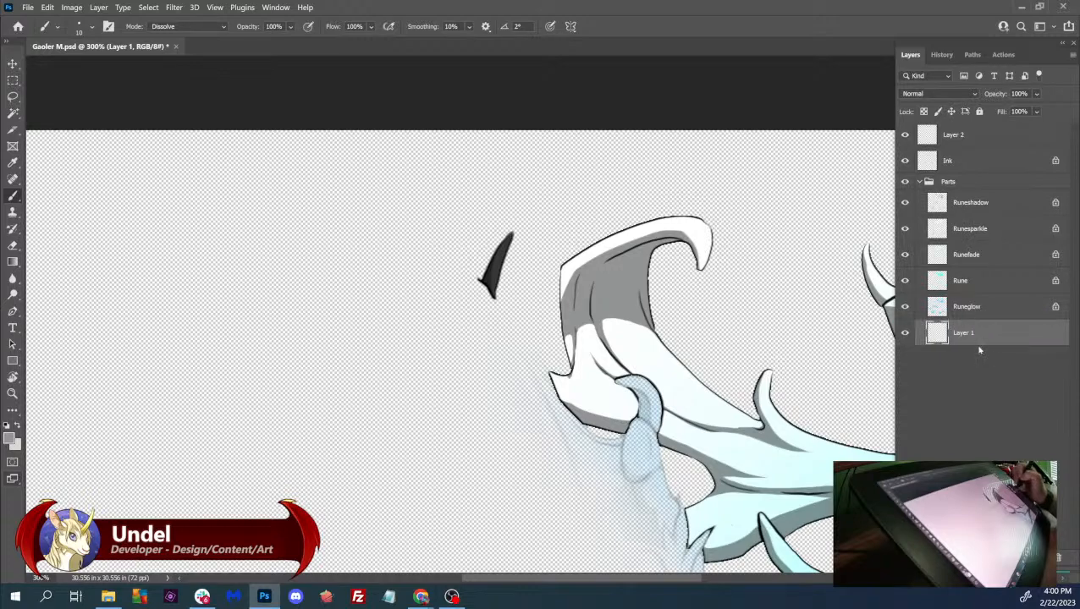
drag(791, 386, 683, 377)
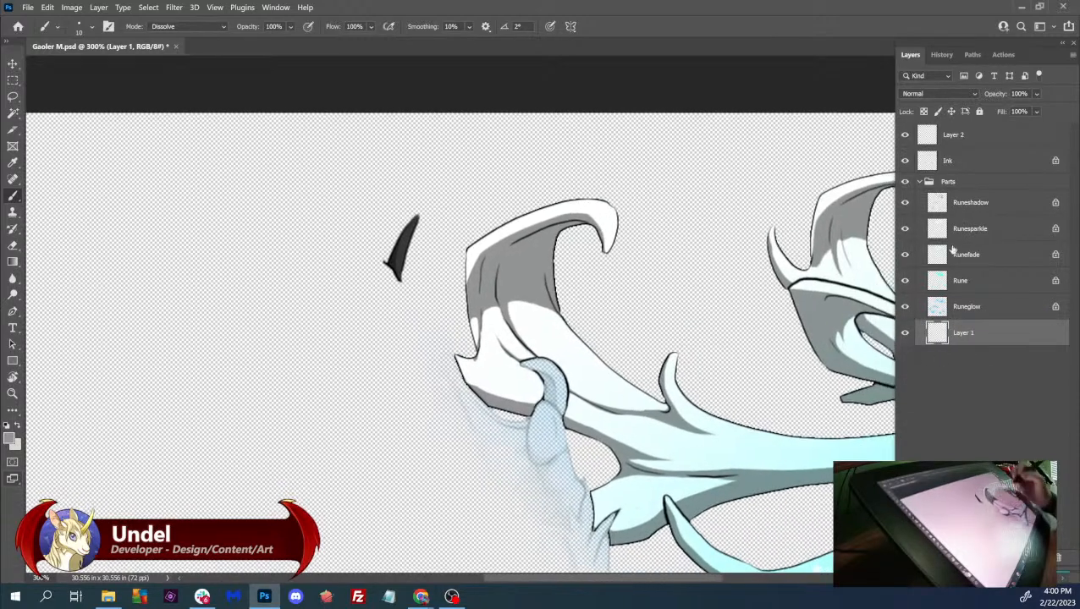
click(905, 307)
click(905, 280)
click(905, 229)
click(904, 202)
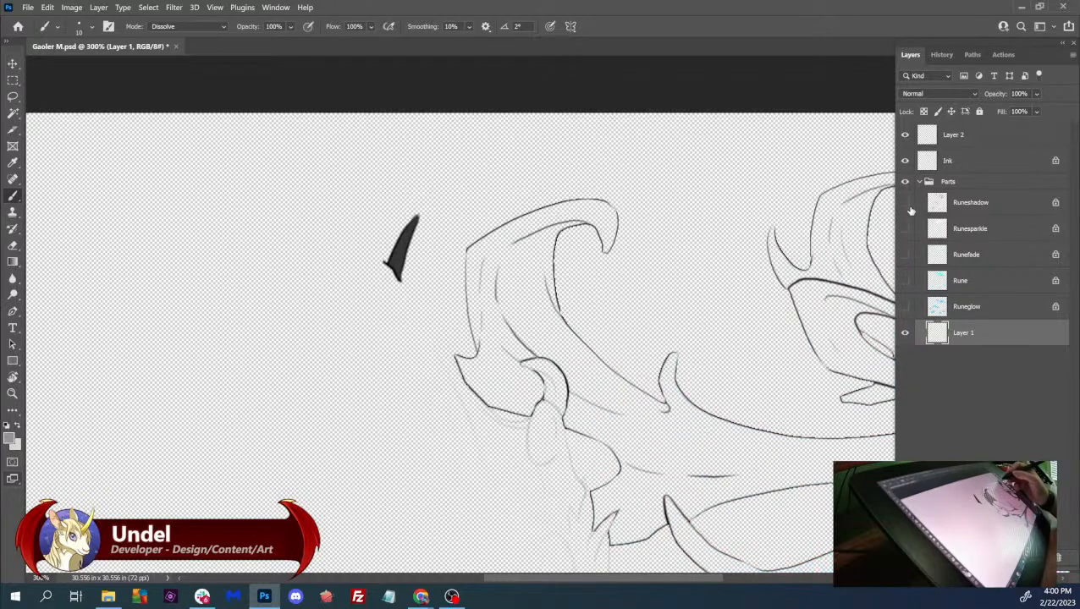
click(904, 307)
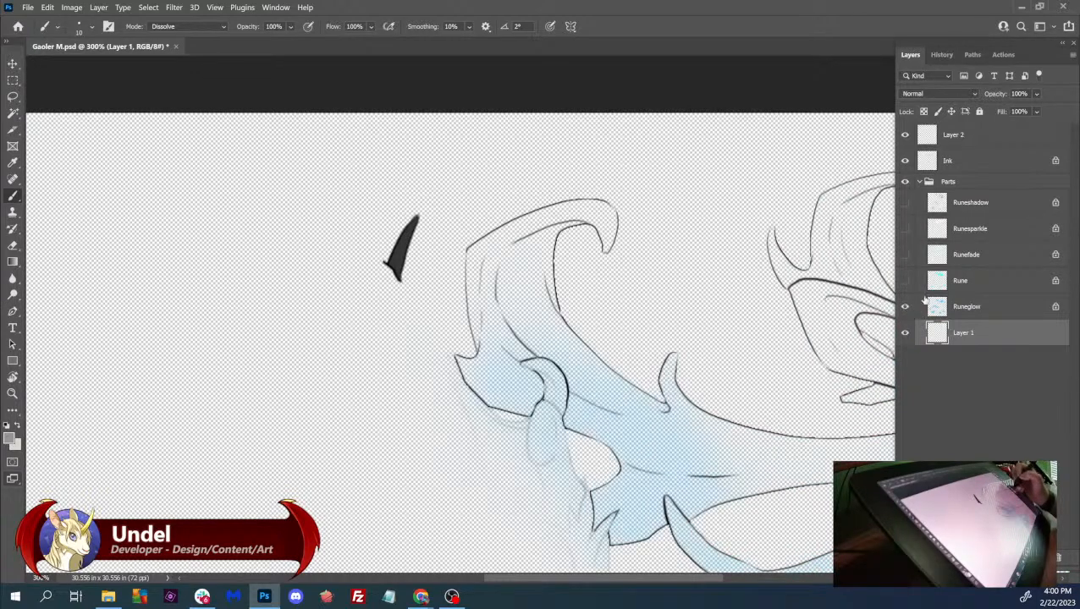
- Show the Rune layer, move Layer 1 directly beneath it, and merge the two layers into Rune
click(904, 280)
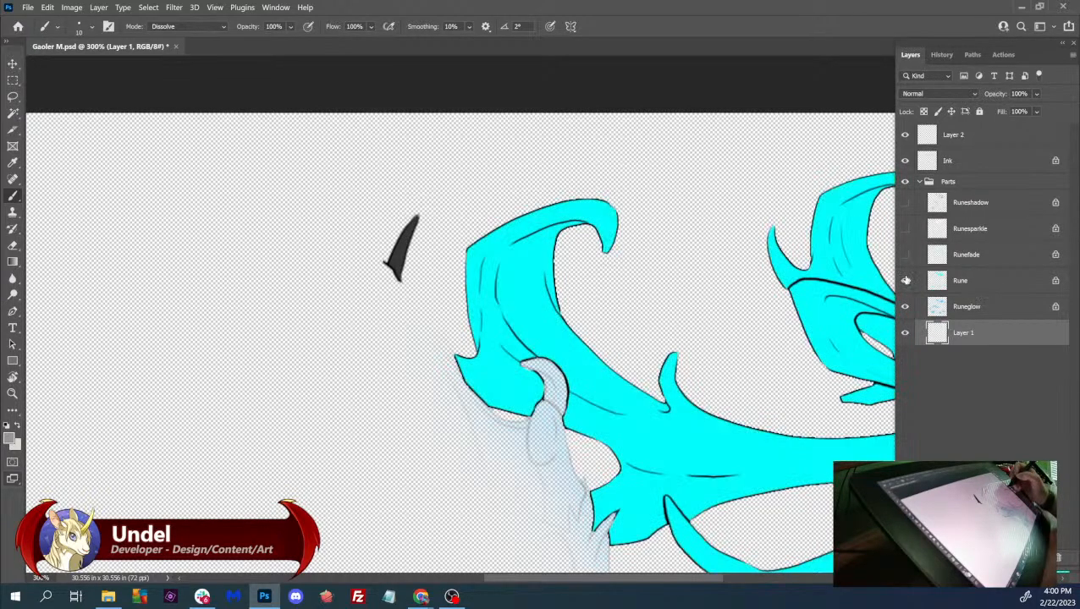
click(971, 283)
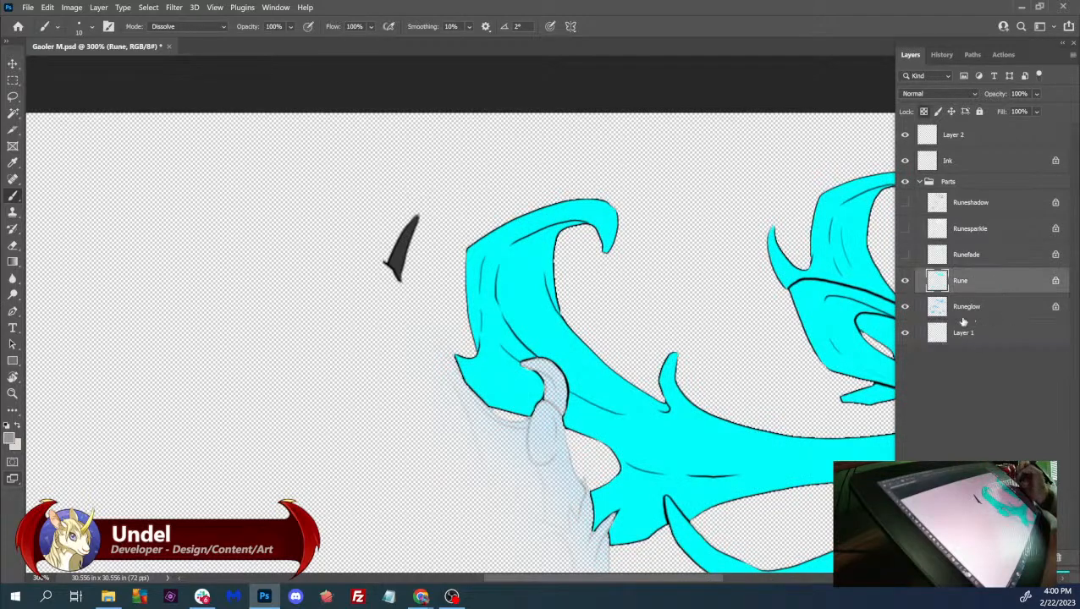
click(958, 334)
drag(973, 337, 996, 287)
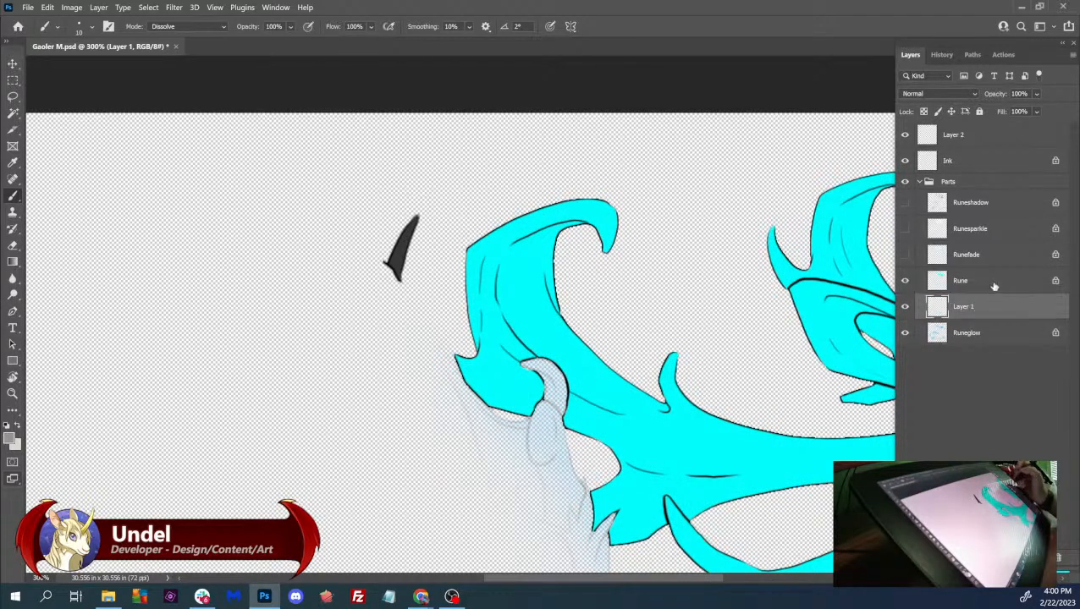
shift+click(971, 283)
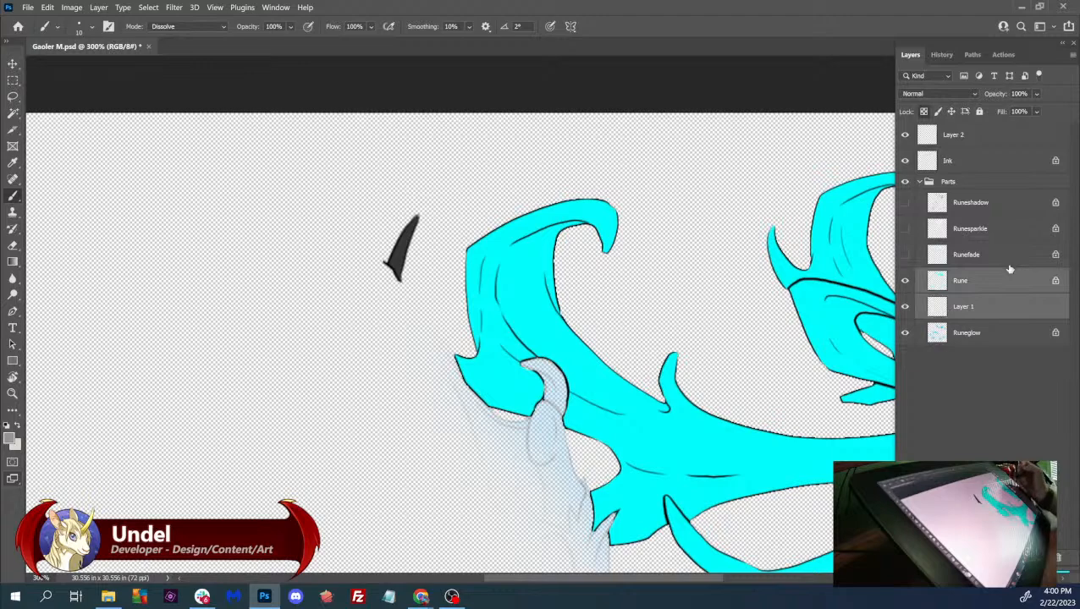
key(ctrl+e)
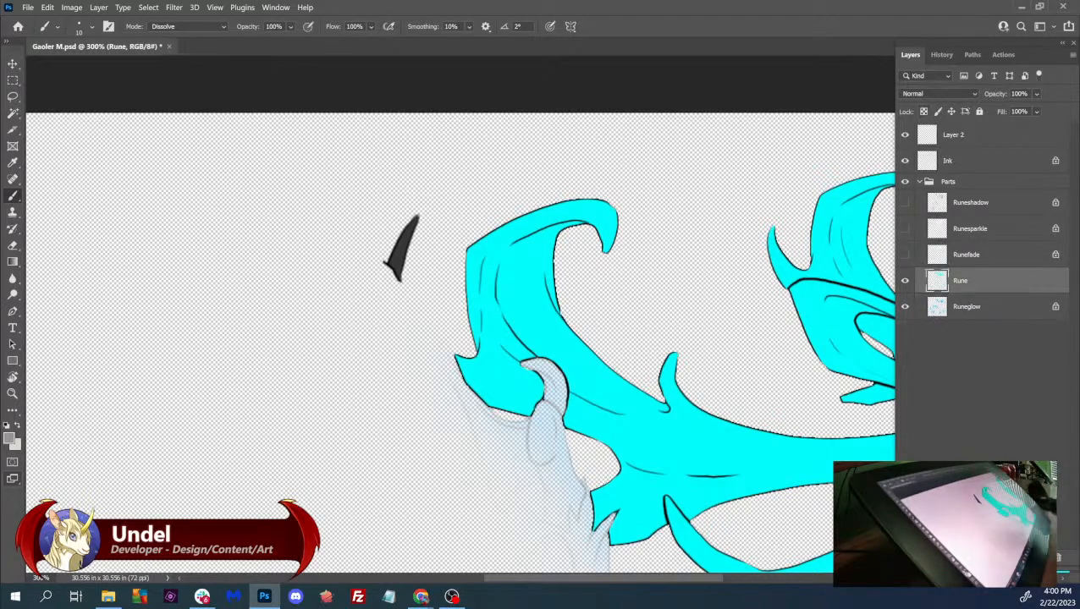
- Lock Rune's transparent pixels, sample the antler's cyan, and fill the layer with it to recolour the horn tip
click(904, 280)
click(905, 280)
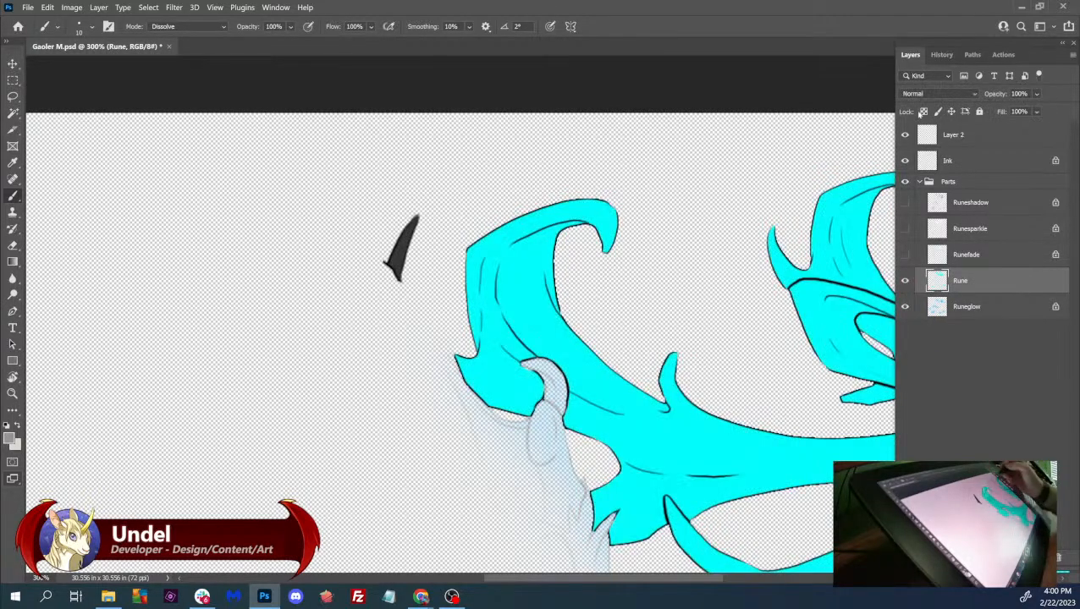
alt+click(540, 294)
key(alt+BackSpace)
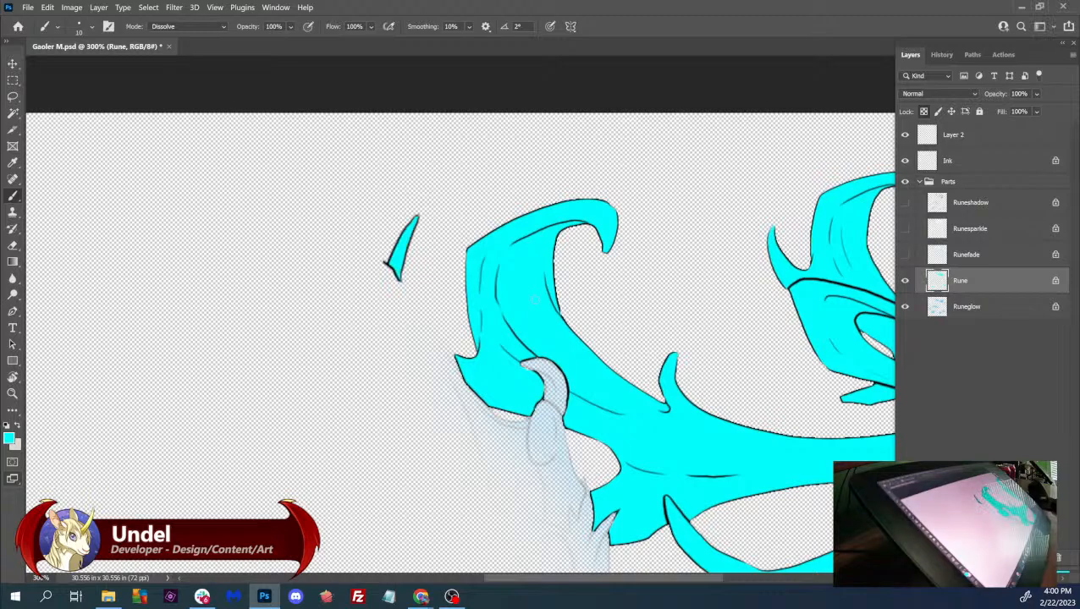
- Show the Runeshadow, Runesparkle and Runefade layers again
click(904, 203)
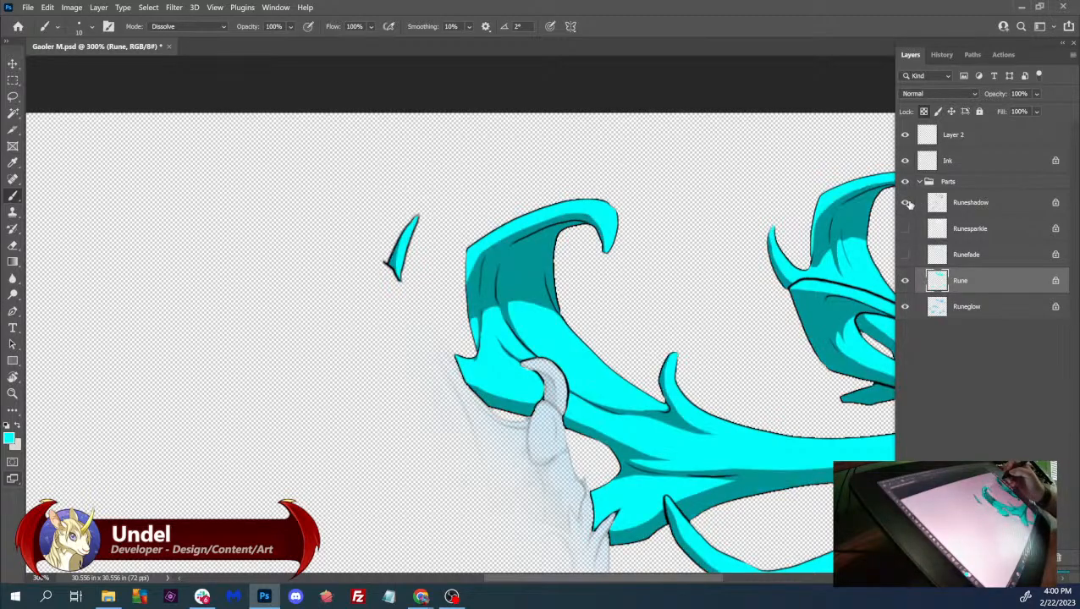
click(904, 229)
click(905, 255)
- Lasso the stray lineart at the base of the detached horn tip, delete it from Layer 2, and deselect
click(969, 144)
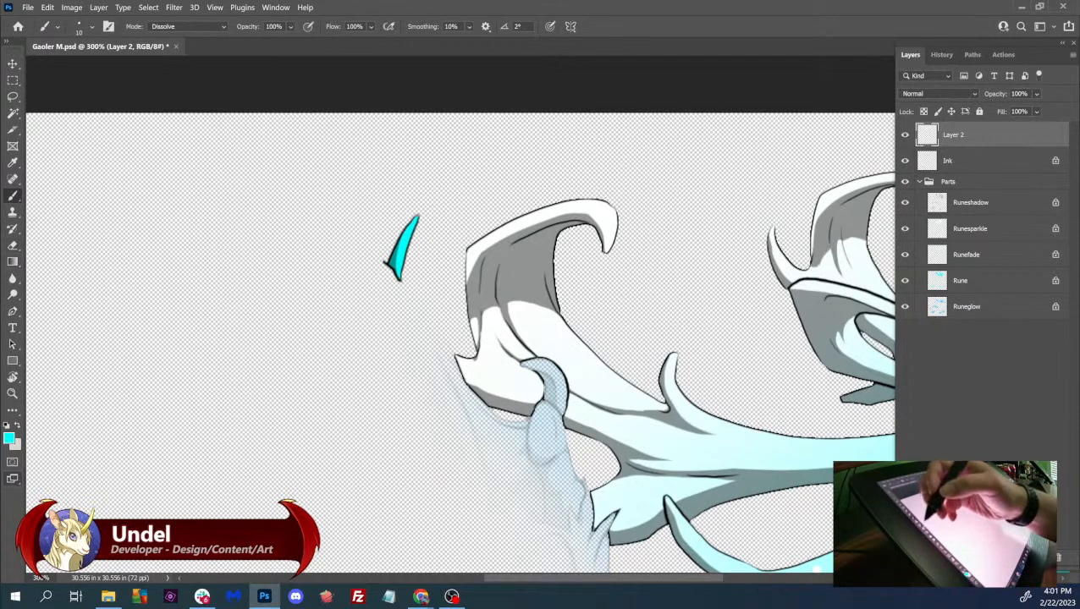
click(12, 96)
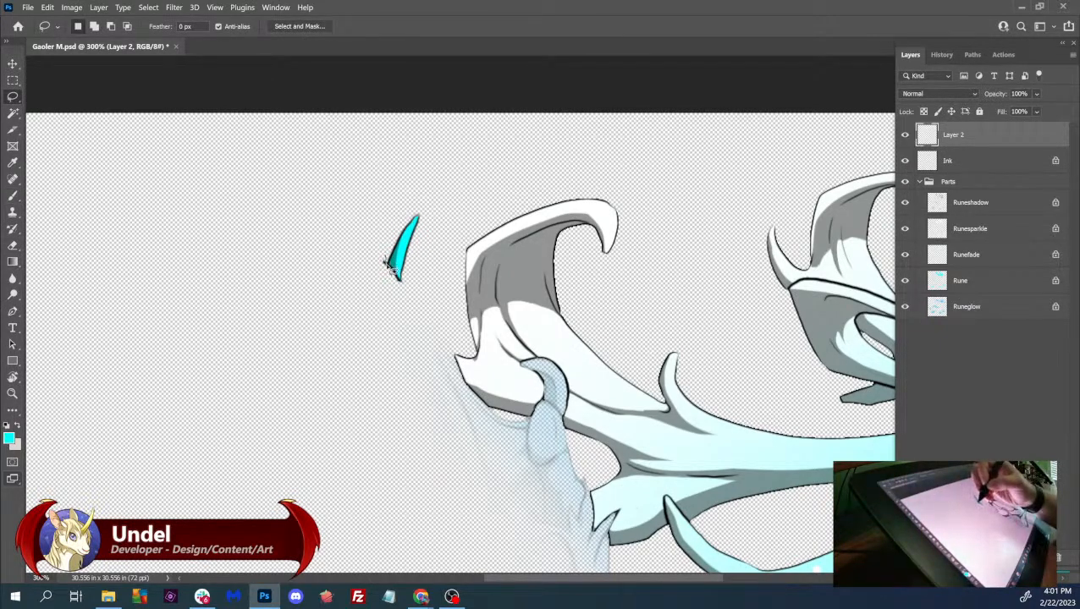
drag(399, 284, 362, 247)
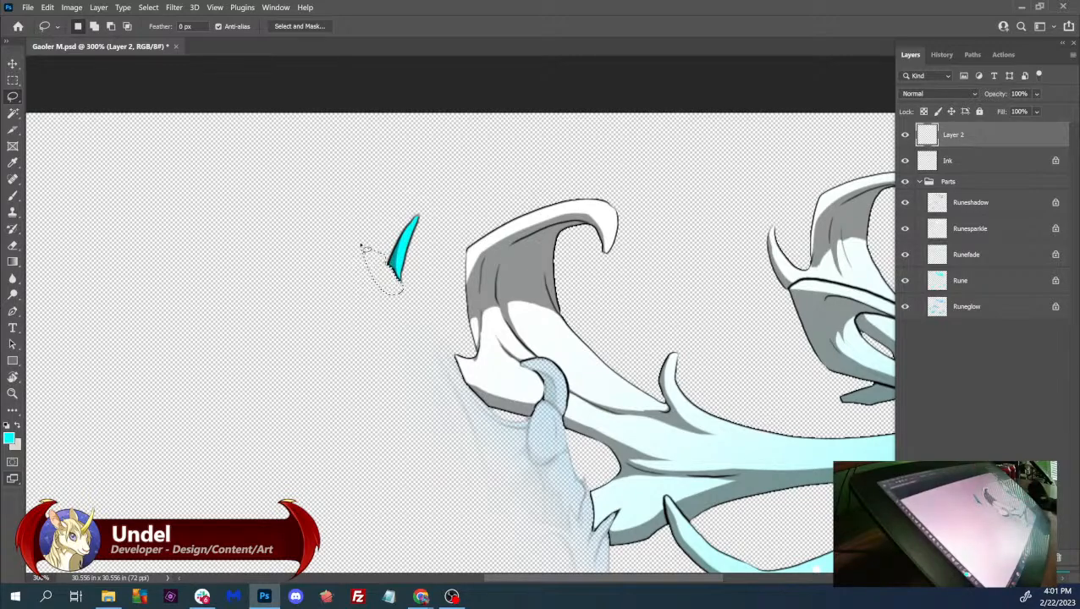
key(ctrl+d)
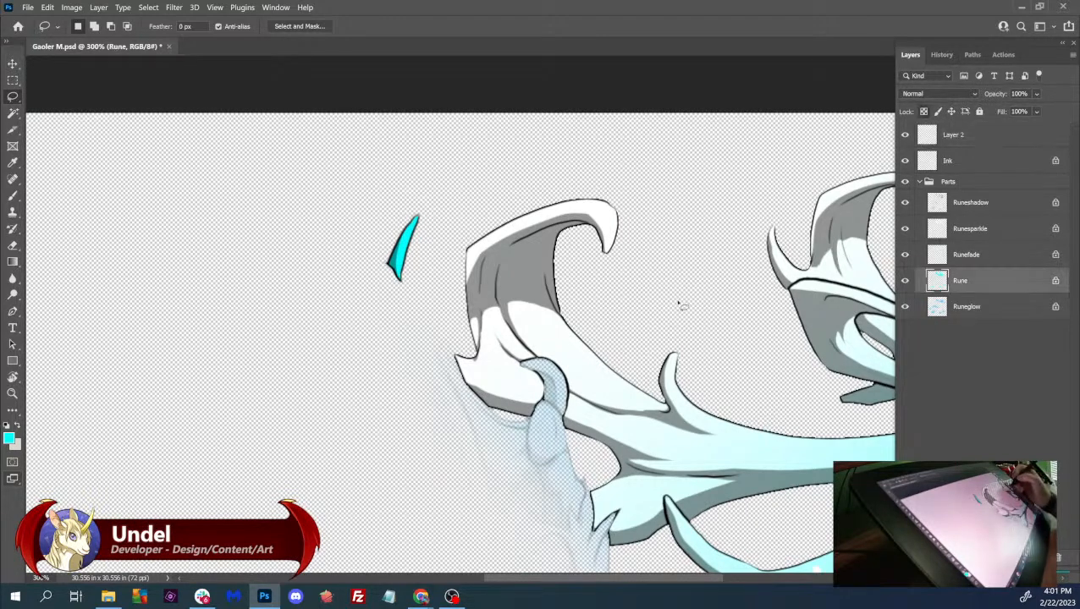
click(960, 282)
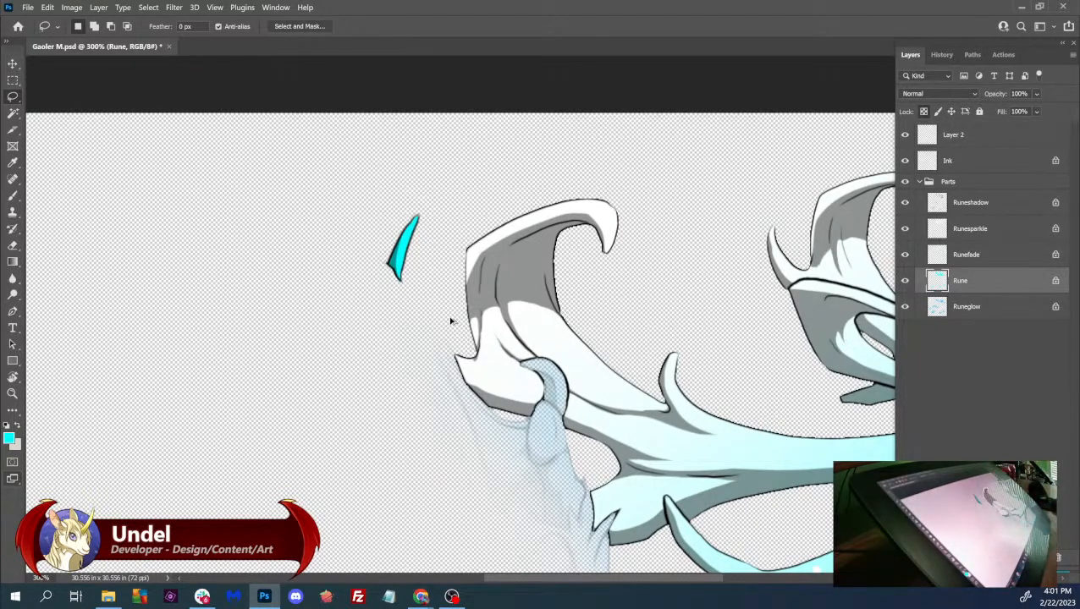
click(941, 54)
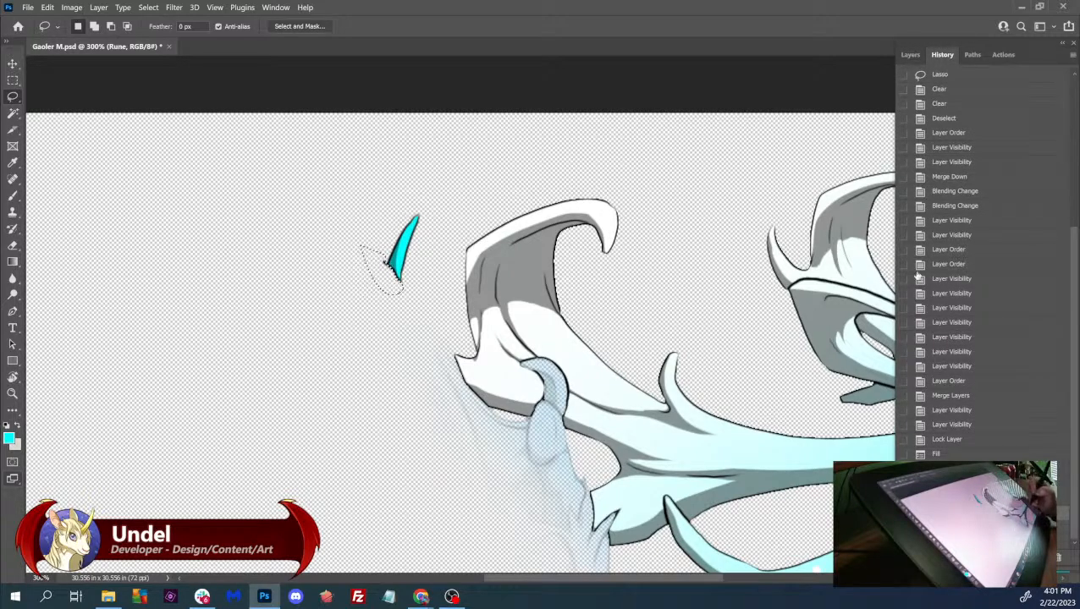
click(910, 54)
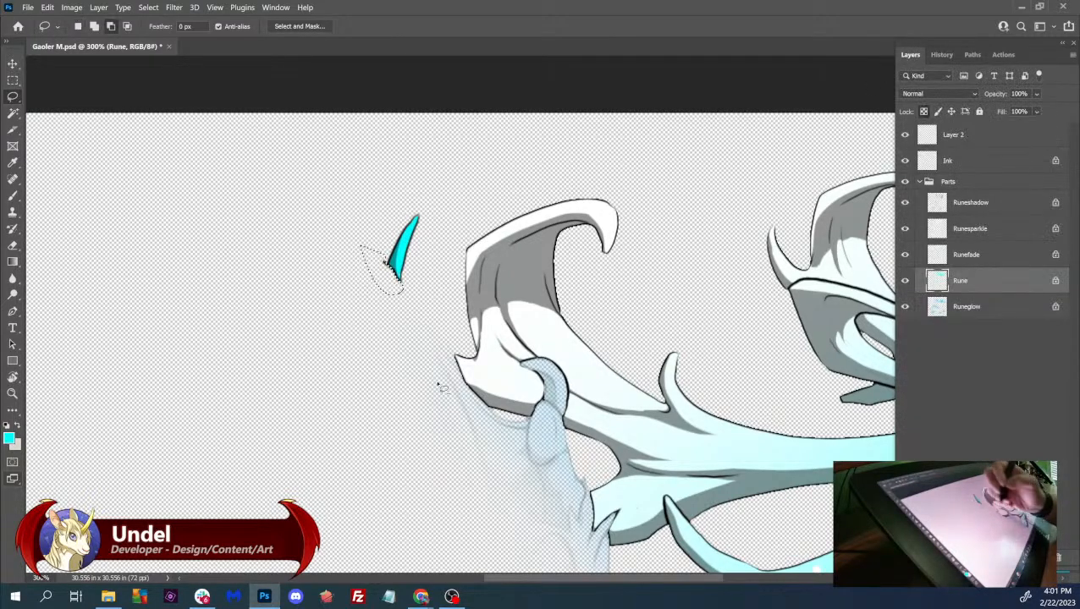
click(971, 138)
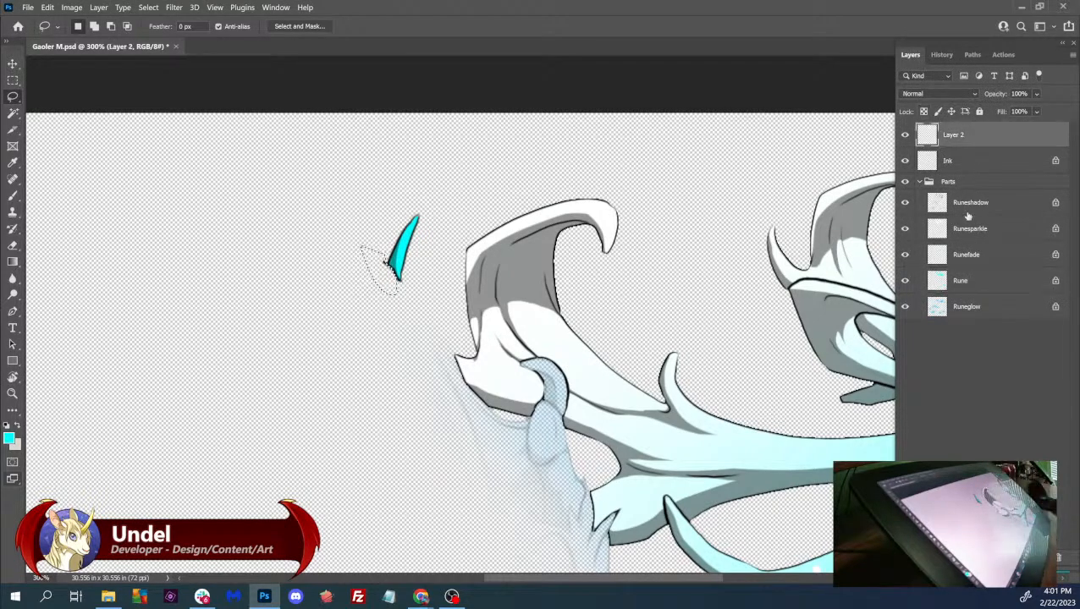
key(ctrl+d)
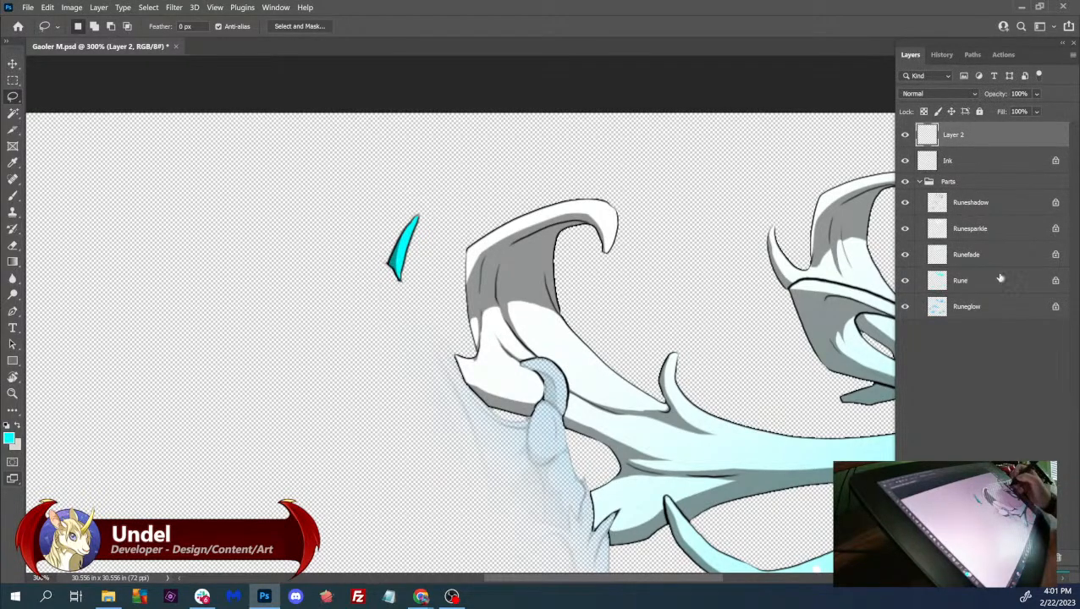
- Unlock Rune to erase the stray cyan at the horn tip's base, relock it, and merge Layer 2 into Ink
click(959, 281)
key(e)
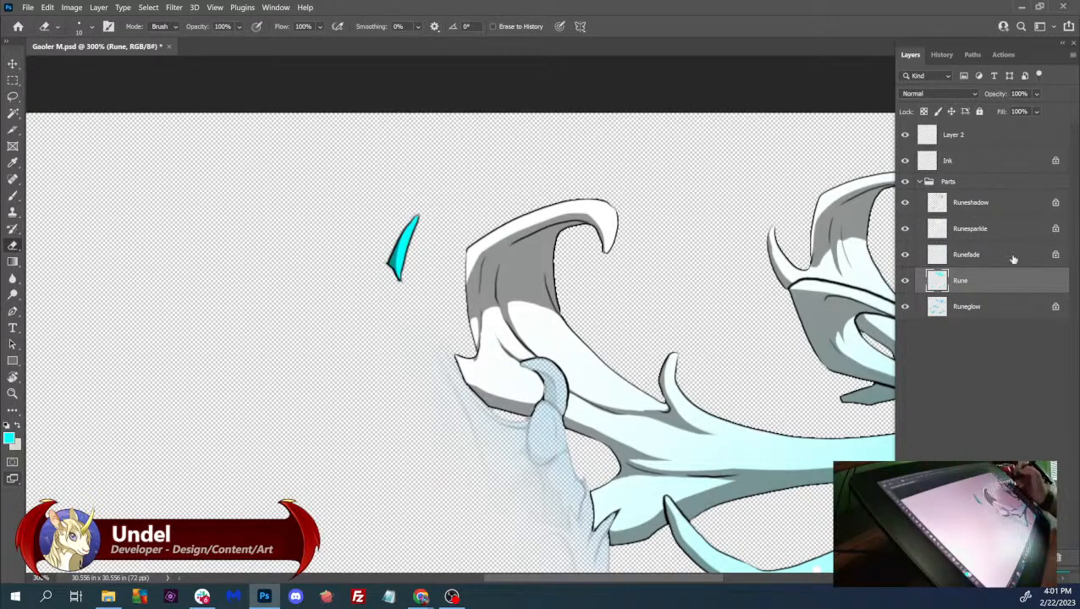
click(957, 146)
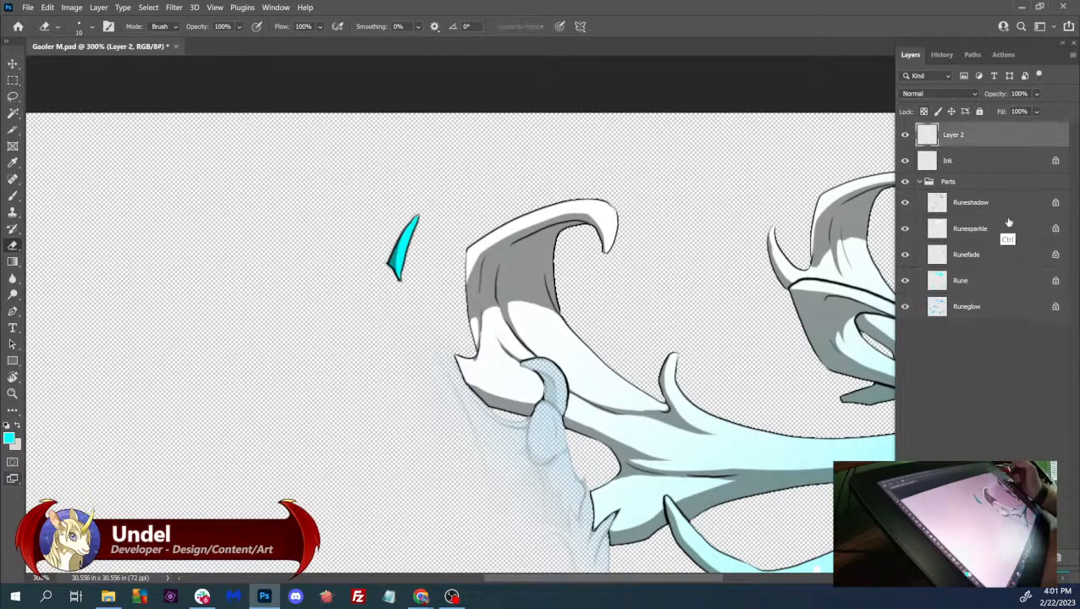
key(Delete)
click(906, 138)
click(905, 137)
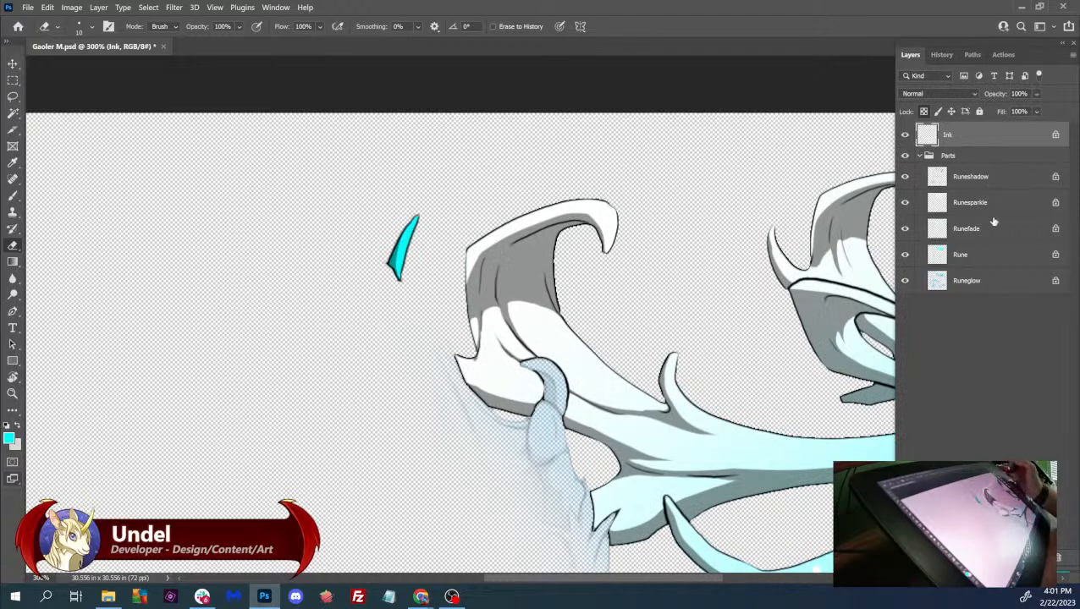
- Compare the antlers with Runefade and Runesparkle shown and hidden, select Runefade, and leave only Runesparkle hidden
click(905, 229)
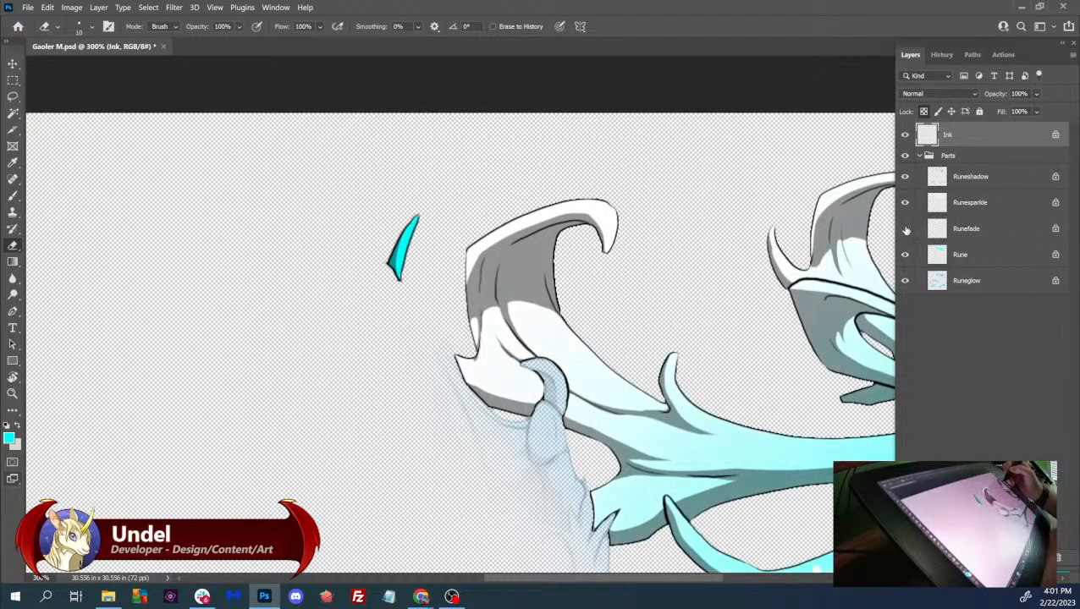
click(905, 229)
click(907, 229)
click(906, 203)
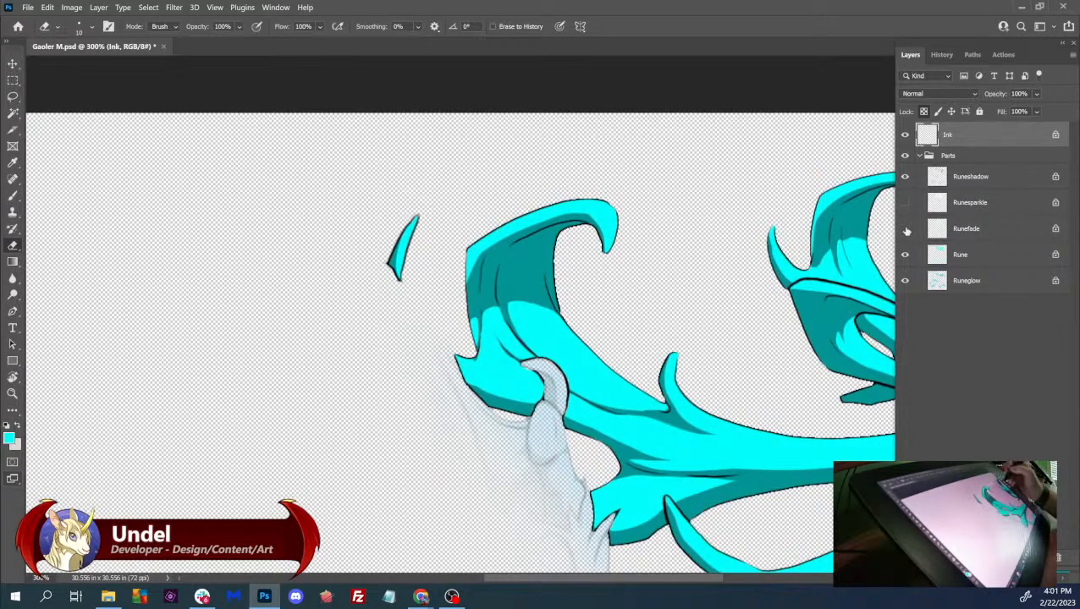
click(906, 229)
click(905, 229)
click(906, 229)
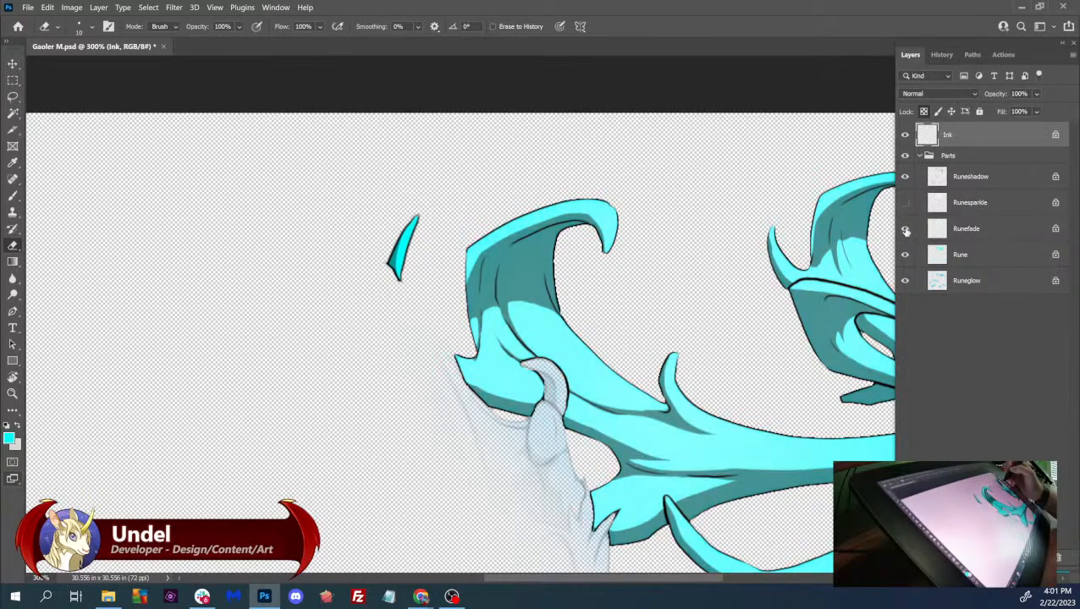
click(1003, 234)
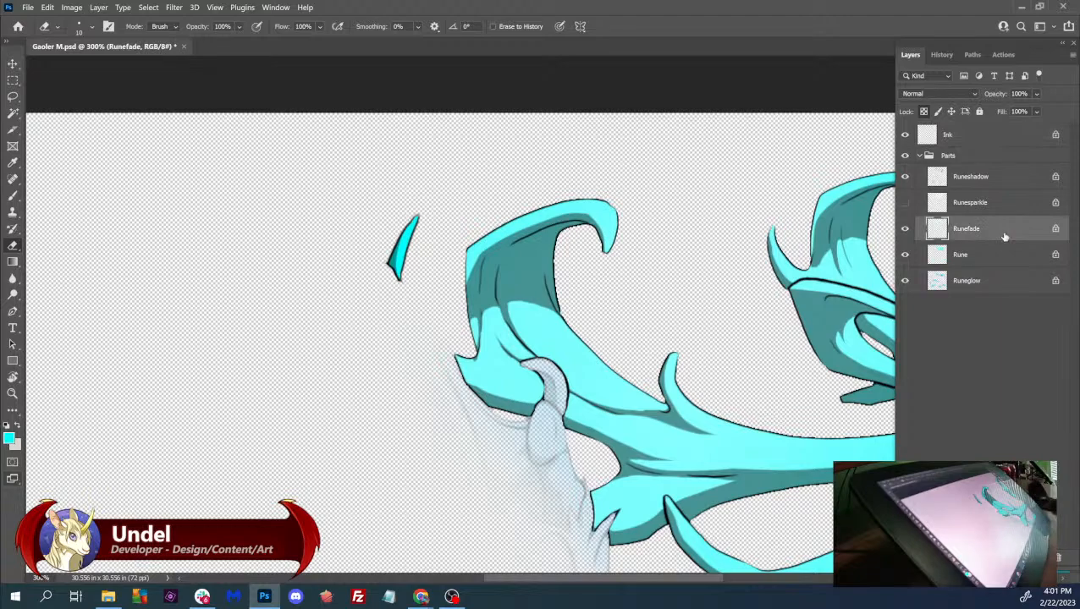
click(904, 202)
drag(762, 307, 623, 271)
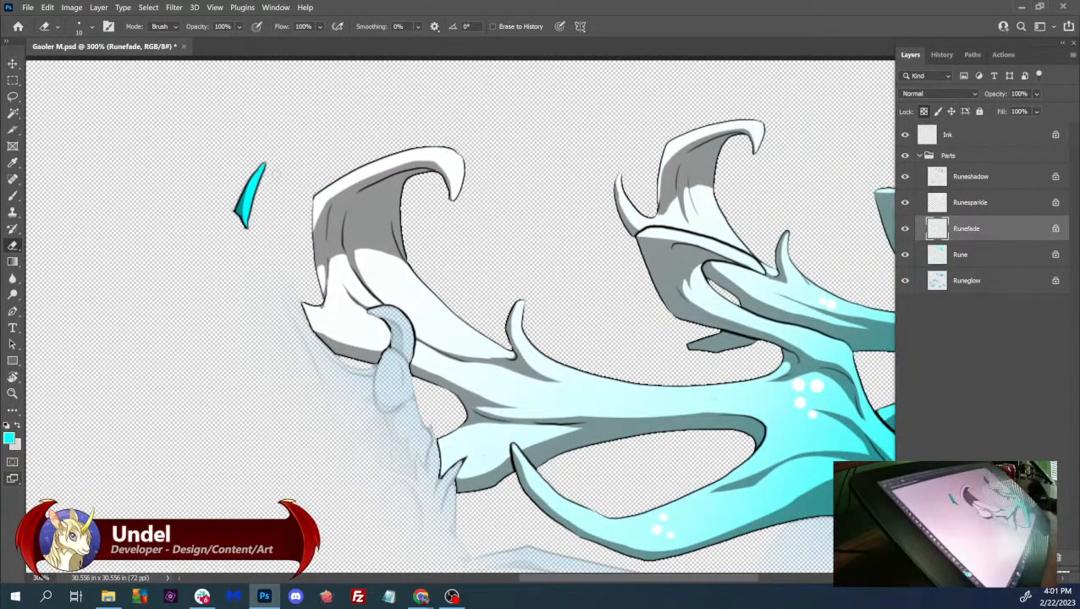
click(904, 203)
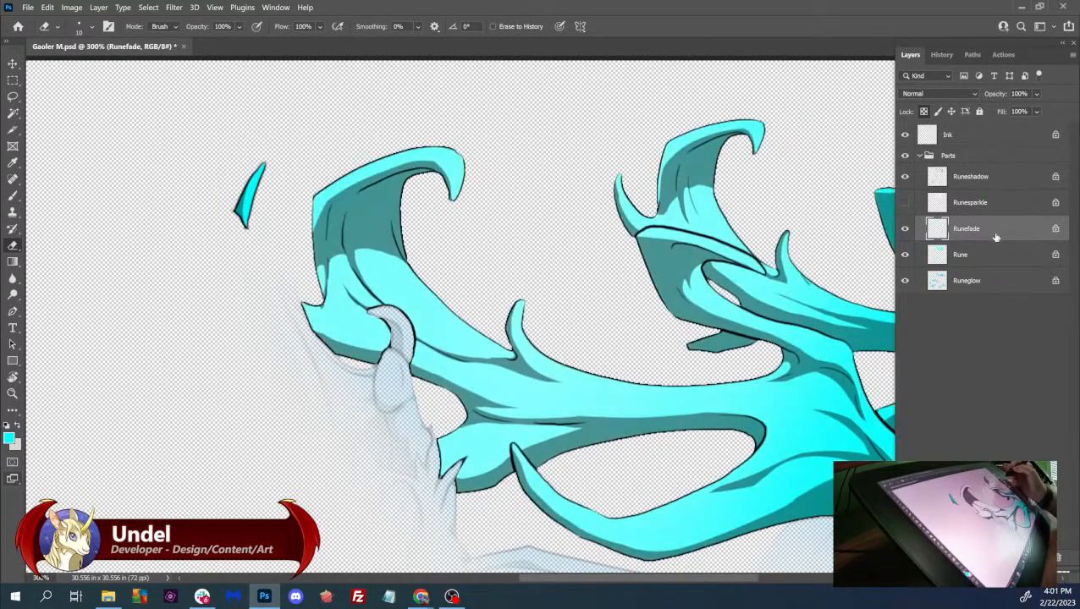
- Load Runefade's pixels as a selection, fill them with red fd0202 to expose the fade, and deselect
ctrl+click(938, 230)
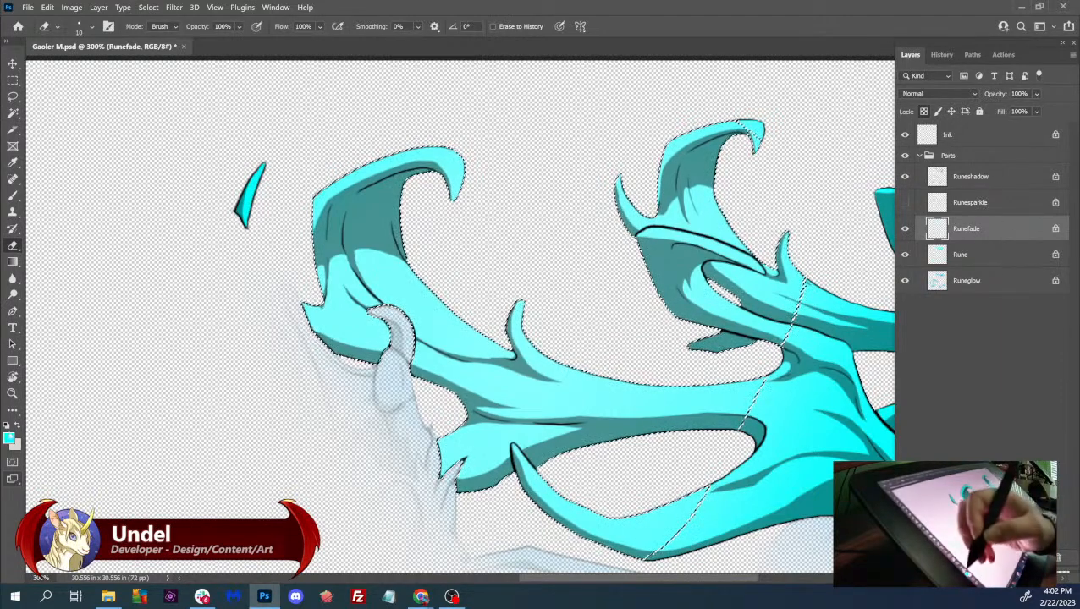
click(9, 437)
text(ff0000)
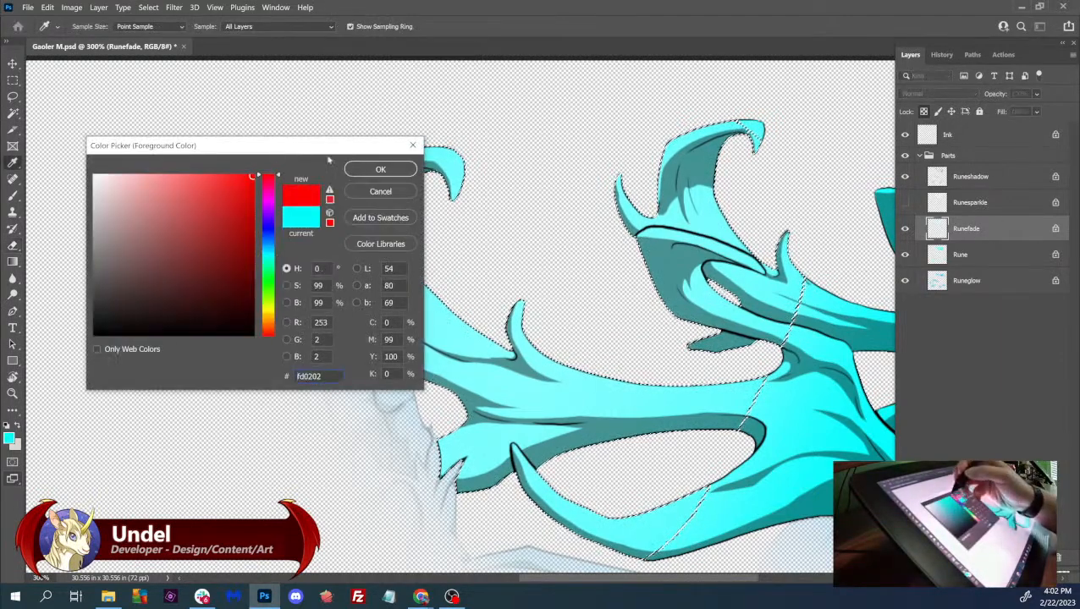
click(378, 169)
key(shift+F5)
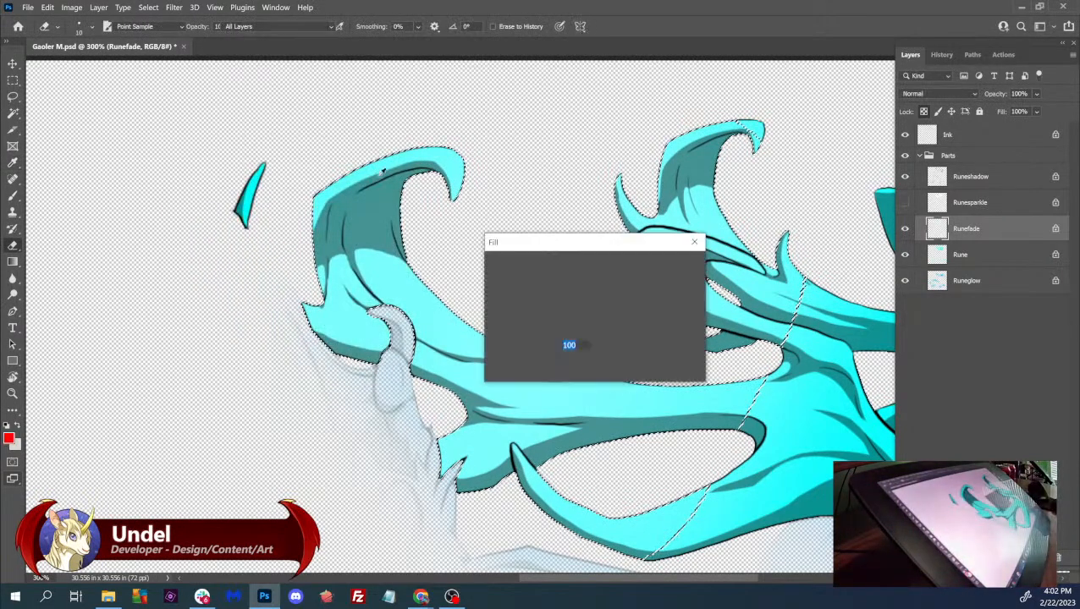
key(Return)
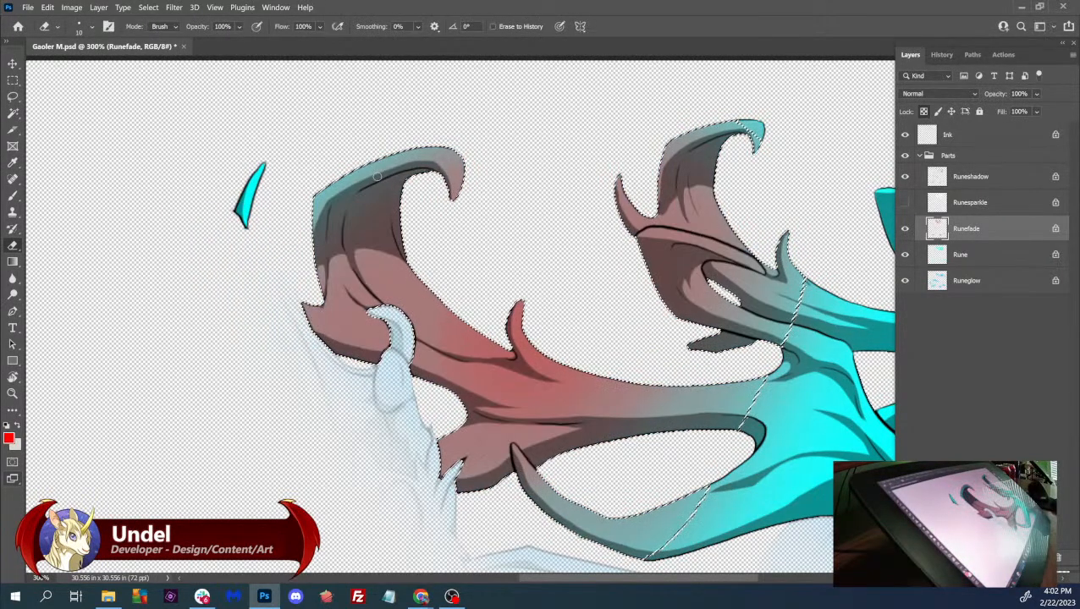
key(ctrl+d)
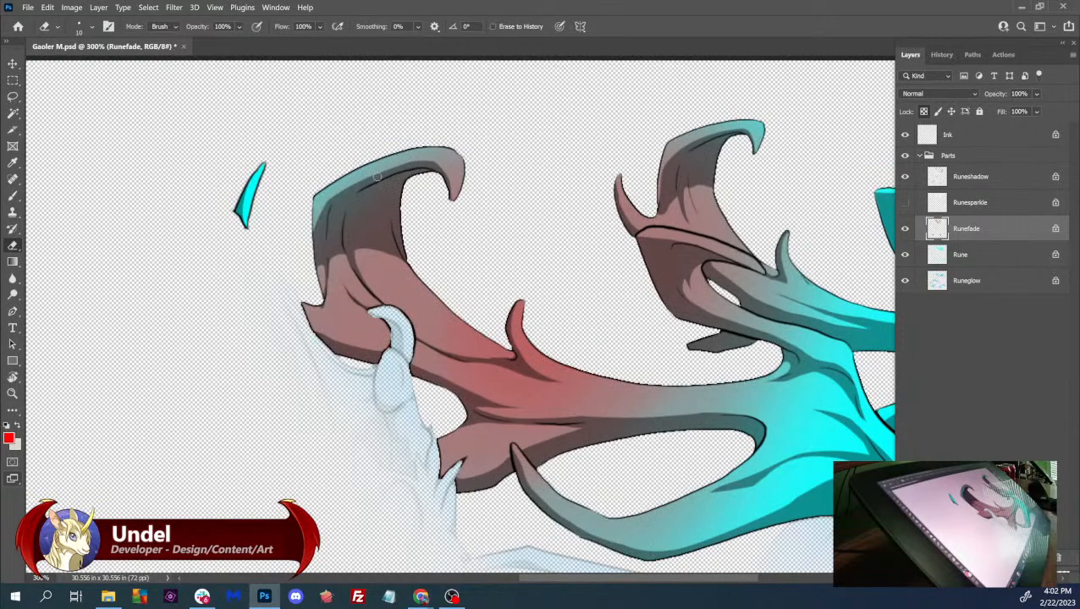
- Examine the red-tinted fade across the antlers, and undo the deselection and the red fill on Runefade
drag(698, 452, 475, 401)
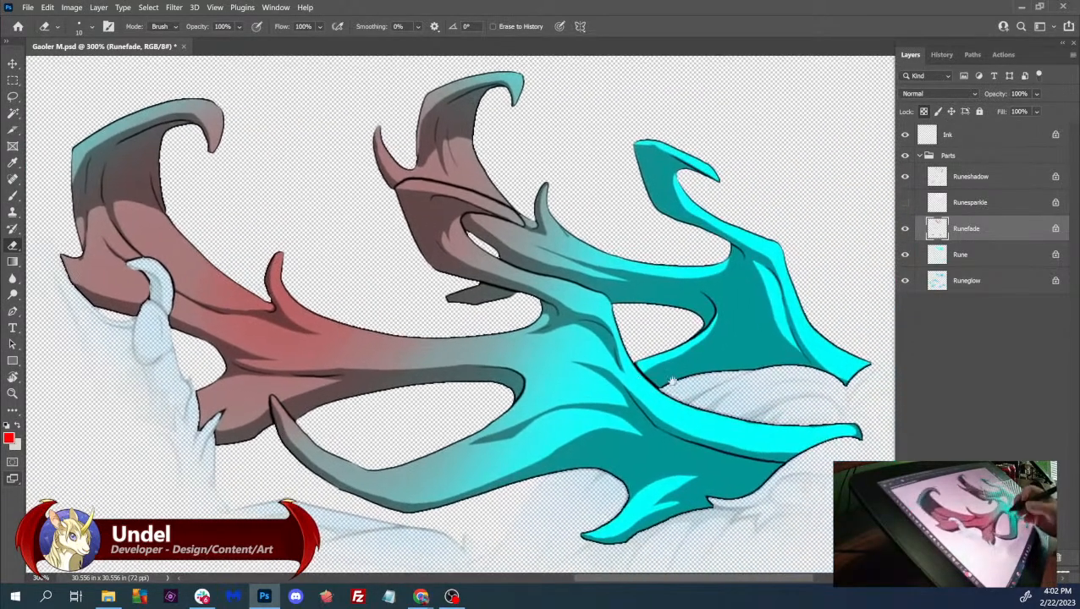
drag(735, 397, 751, 402)
drag(570, 383, 747, 409)
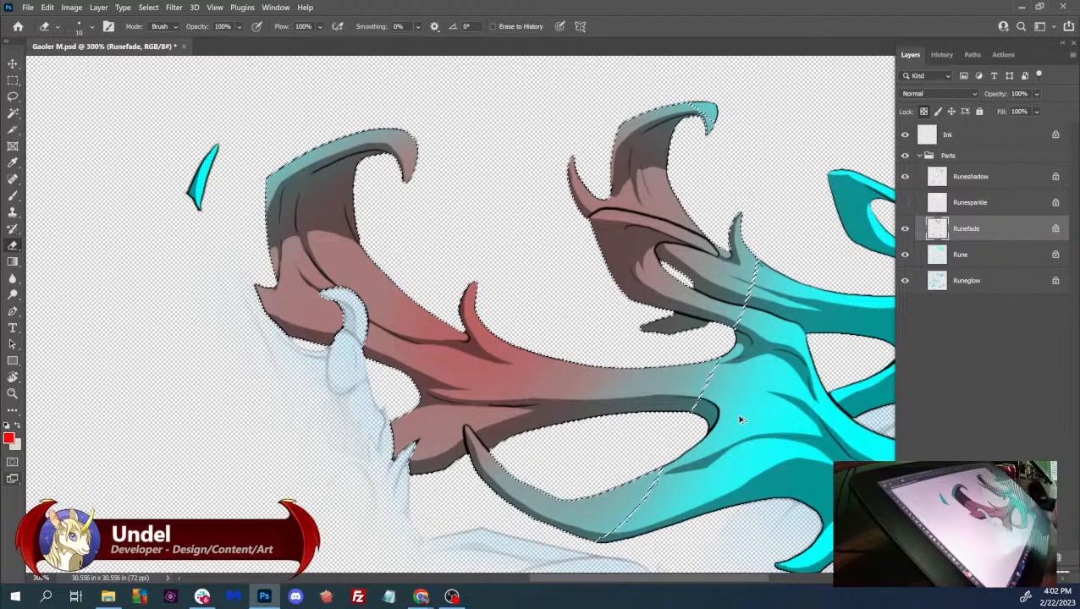
key(ctrl+z)
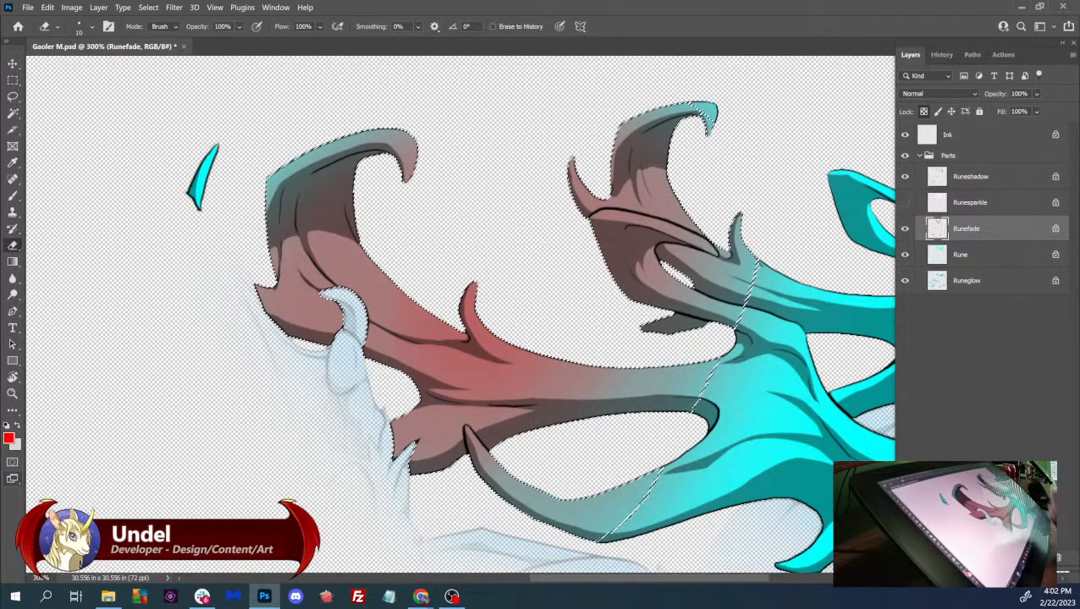
click(942, 55)
key(ctrl+z)
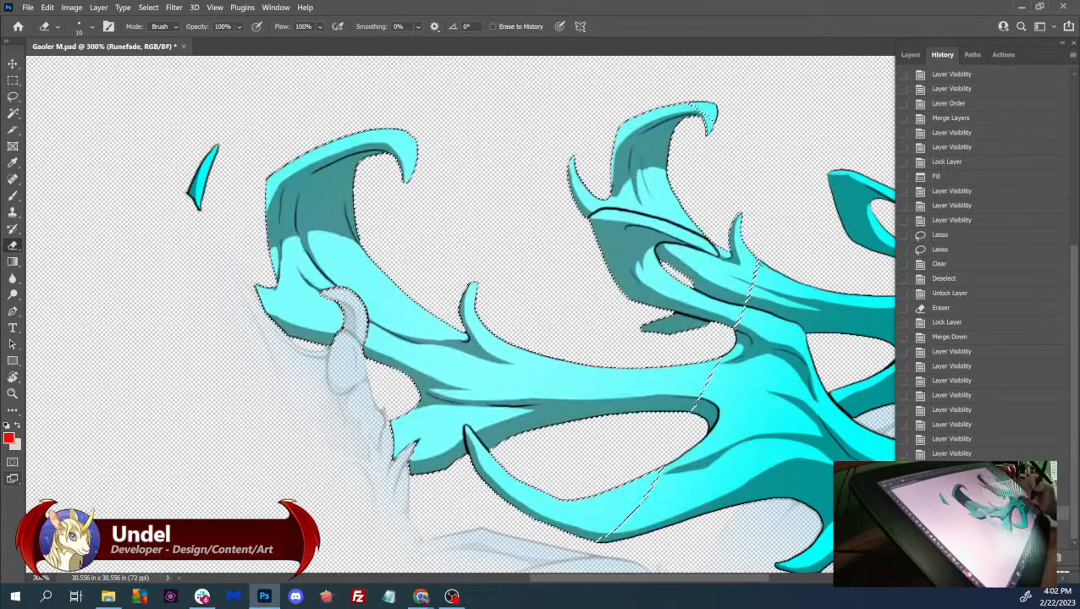
- Fill Runefade's existing pixels with red to expose the fade across the antlers
click(910, 55)
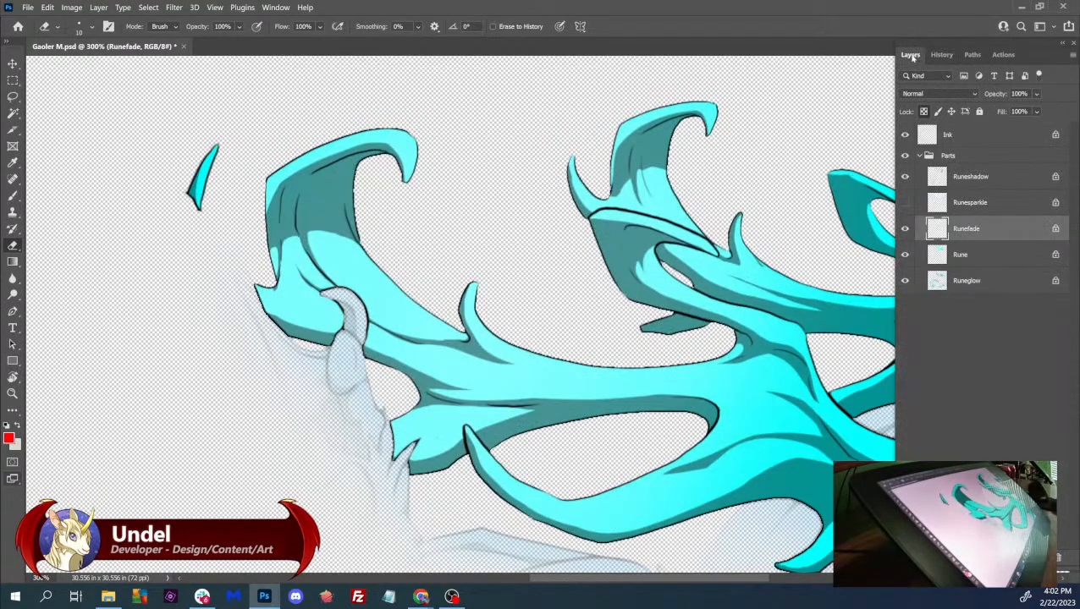
key(shift+F5)
key(Return)
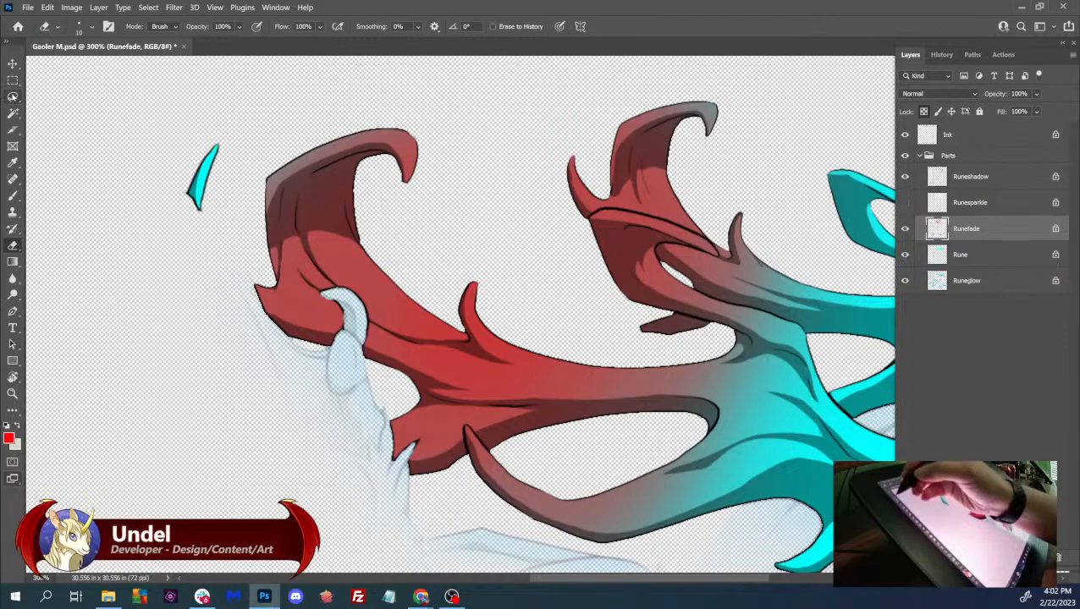
- Load the Rune layer's pixels as a selection and make Runefade the active layer
key(l)
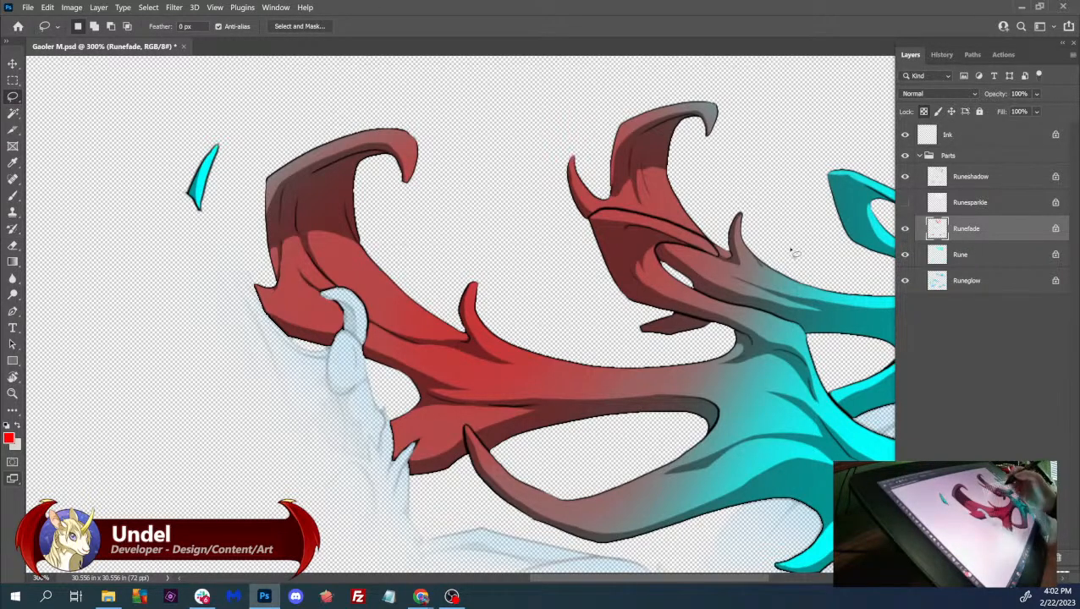
click(960, 256)
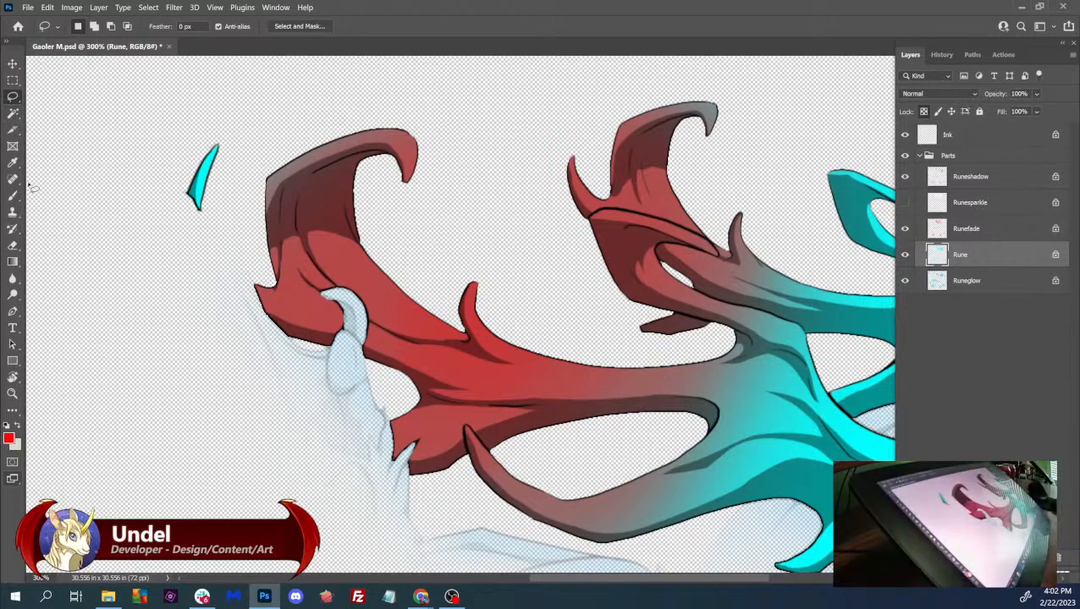
ctrl+click(936, 255)
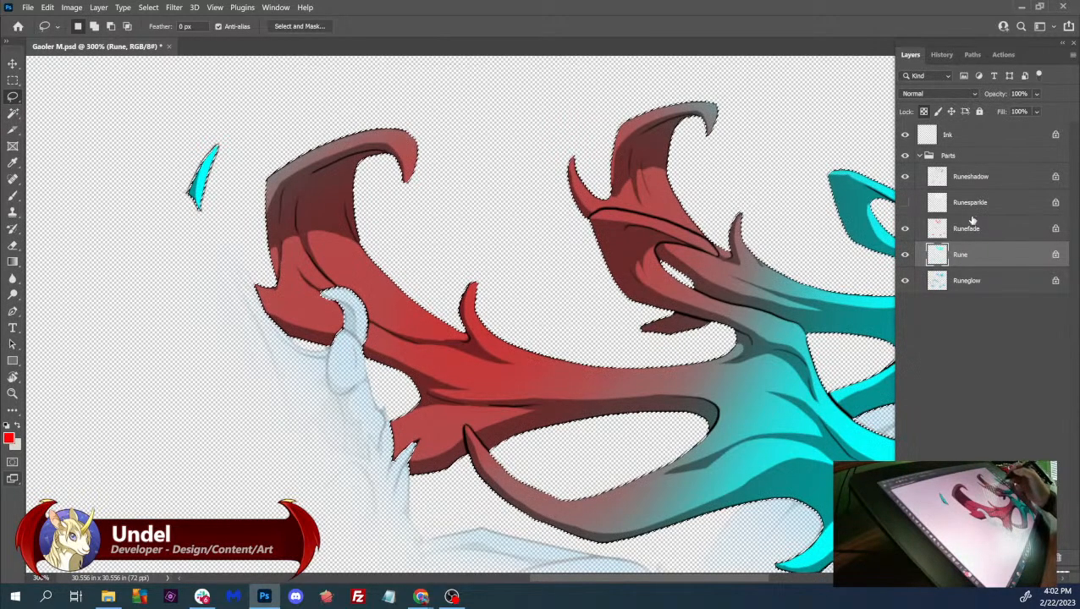
click(969, 226)
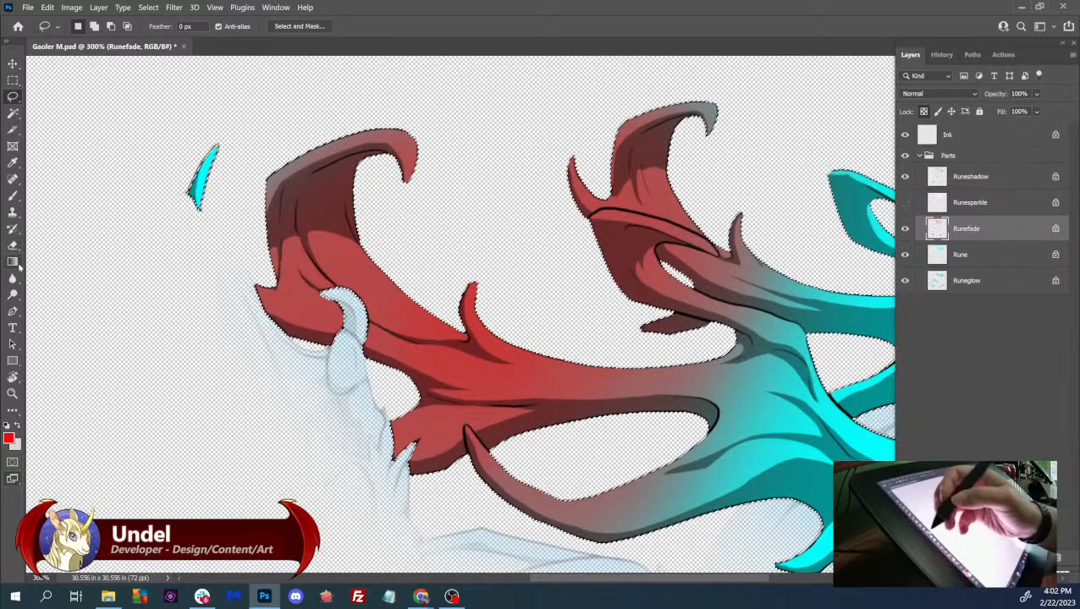
key(ctrl+d)
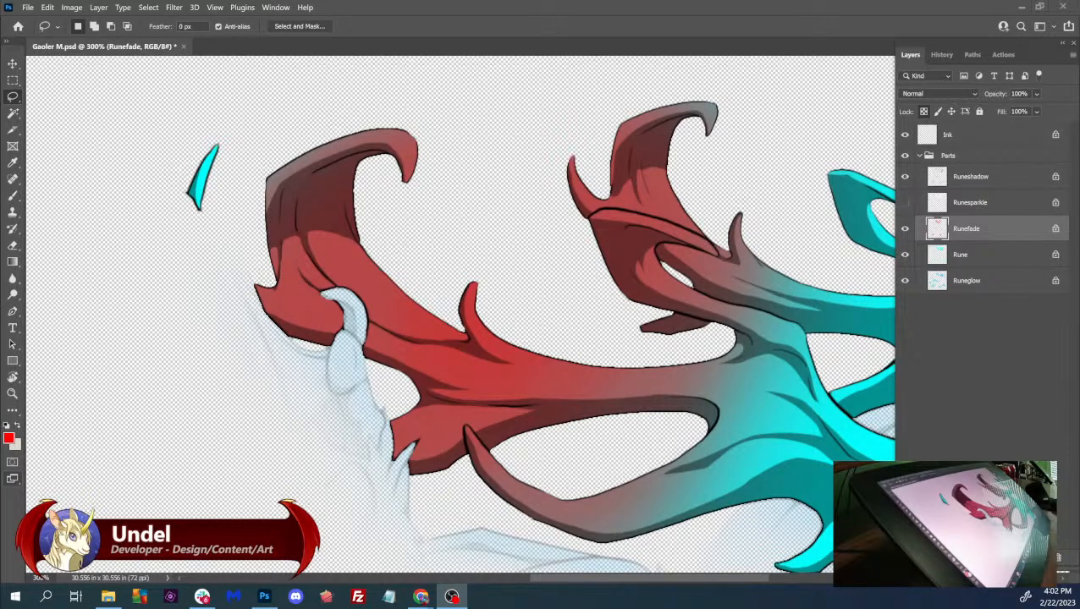
click(317, 164)
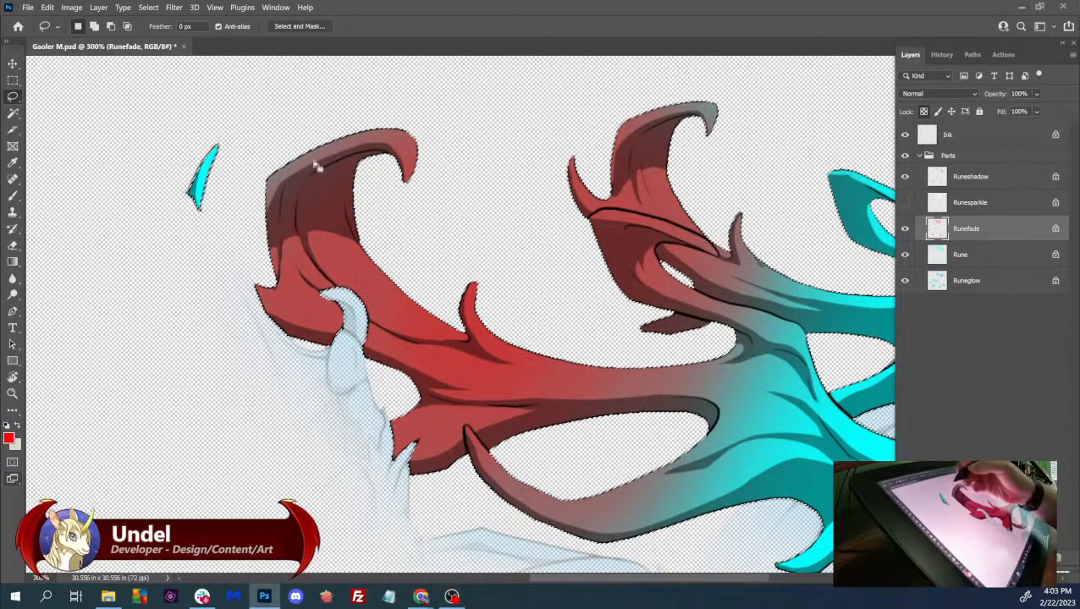
- Set the Eyedropper to sample Current Layer, apply a red-to-transparent gradient to the detached horn tip on Runefade, and deselect
key(i)
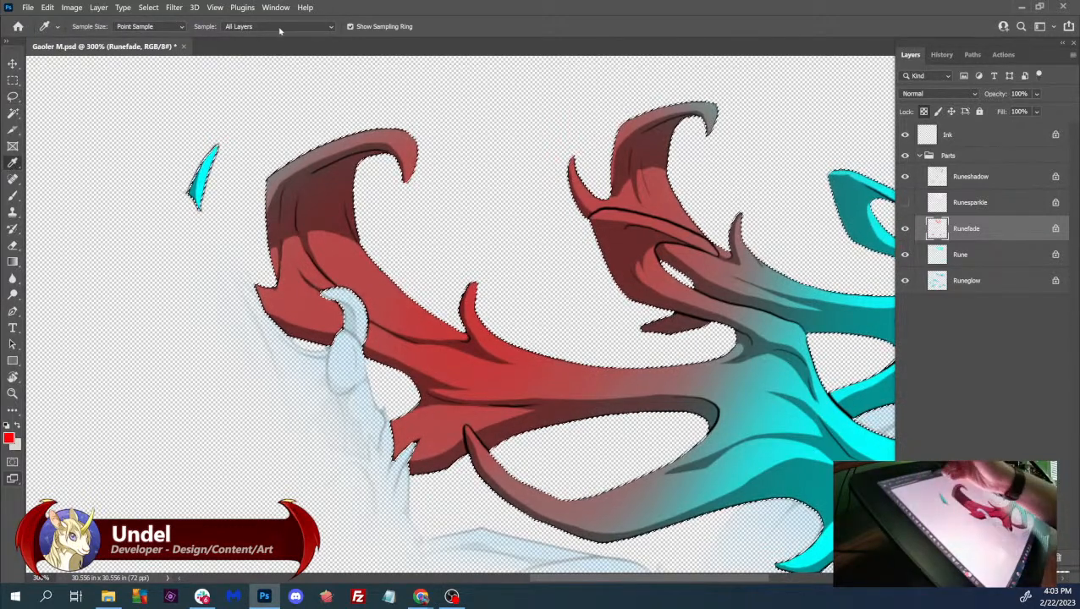
click(281, 31)
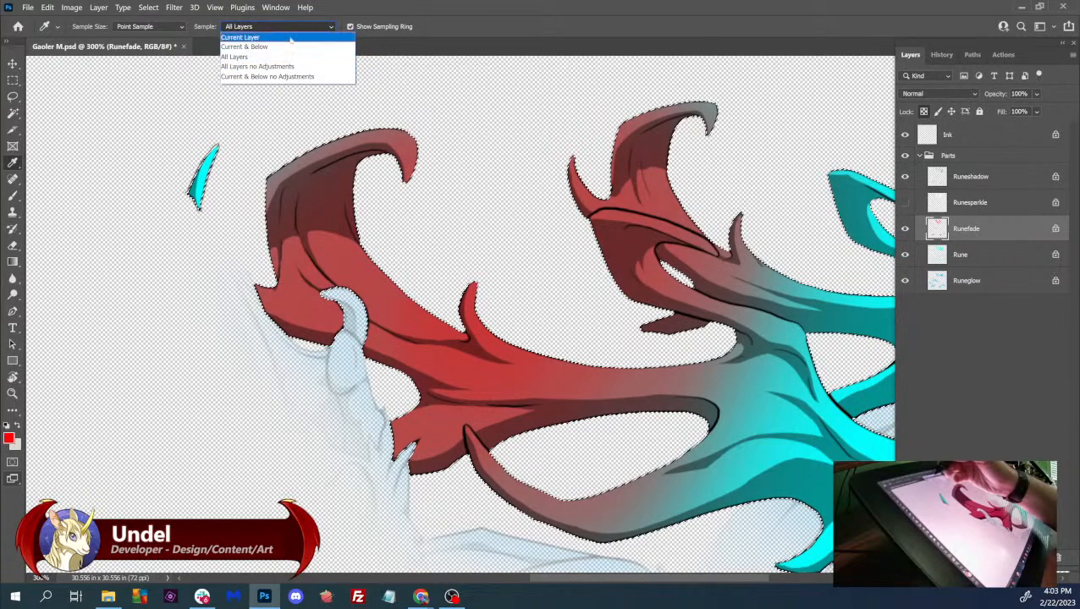
click(250, 34)
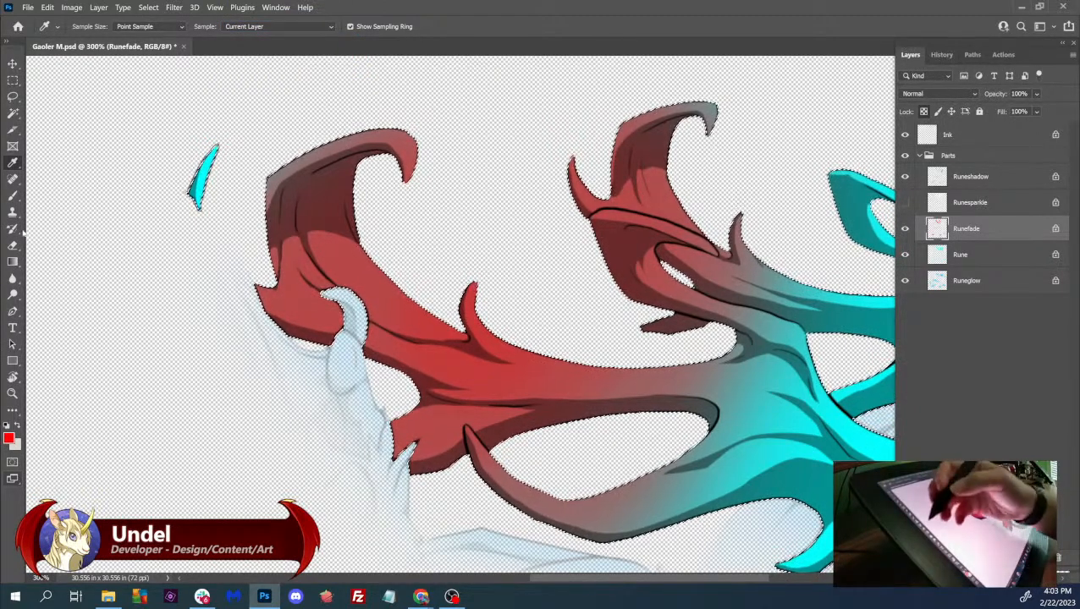
click(13, 262)
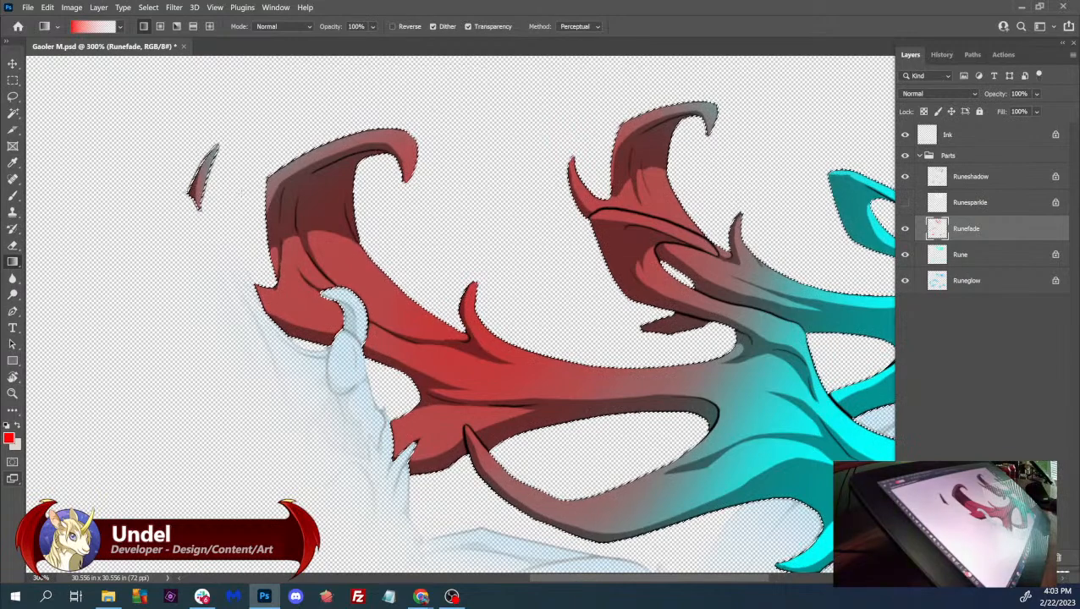
key(ctrl+d)
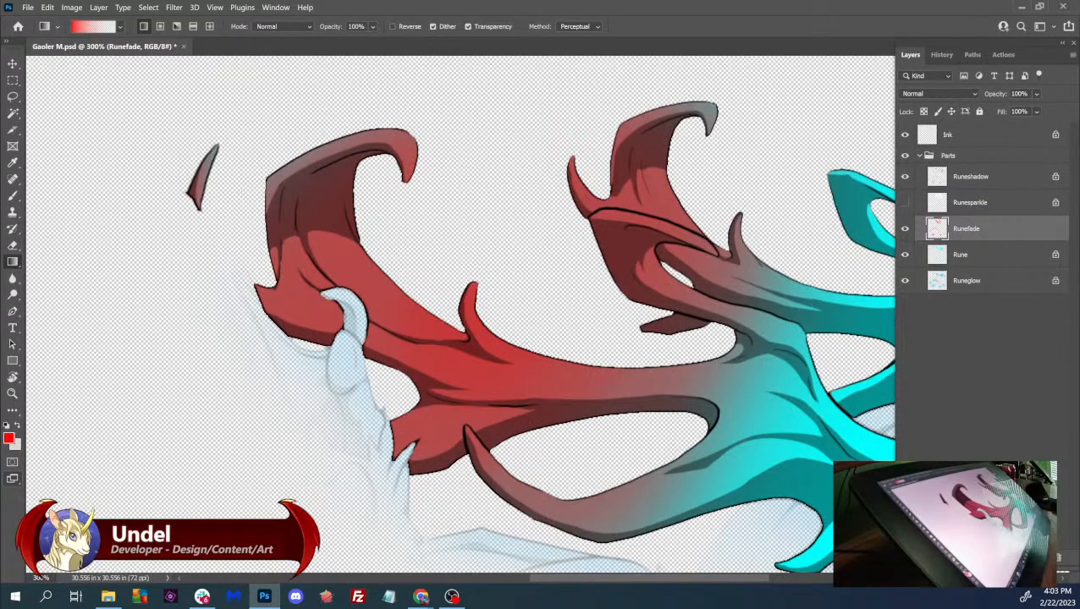
- Set the foreground color to white ffffff and fill Runefade's pixels with it, keeping transparent pixels locked
click(8, 437)
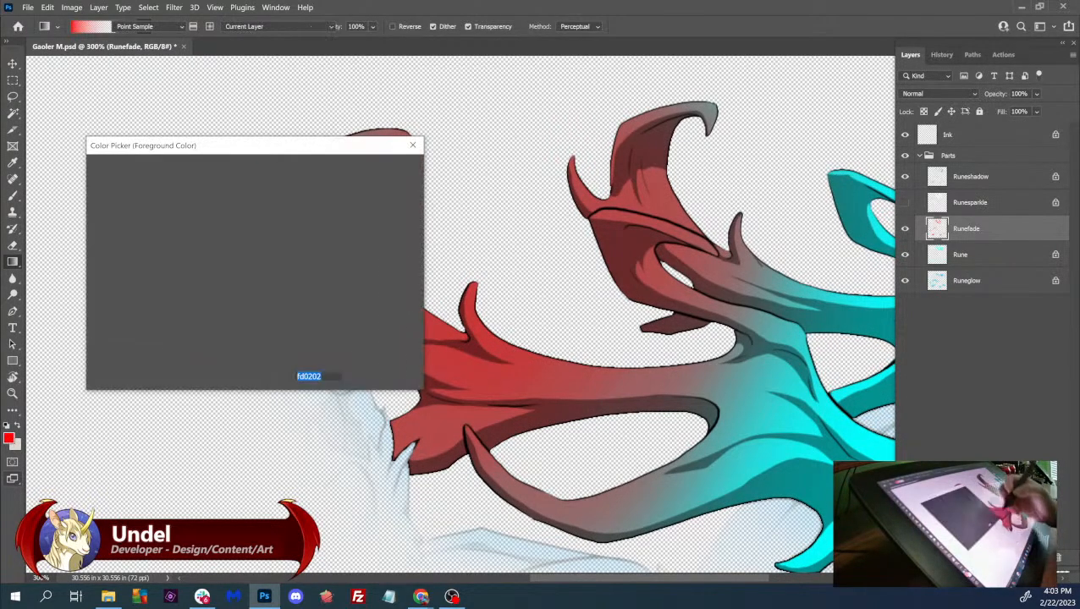
click(95, 177)
click(381, 169)
key(g)
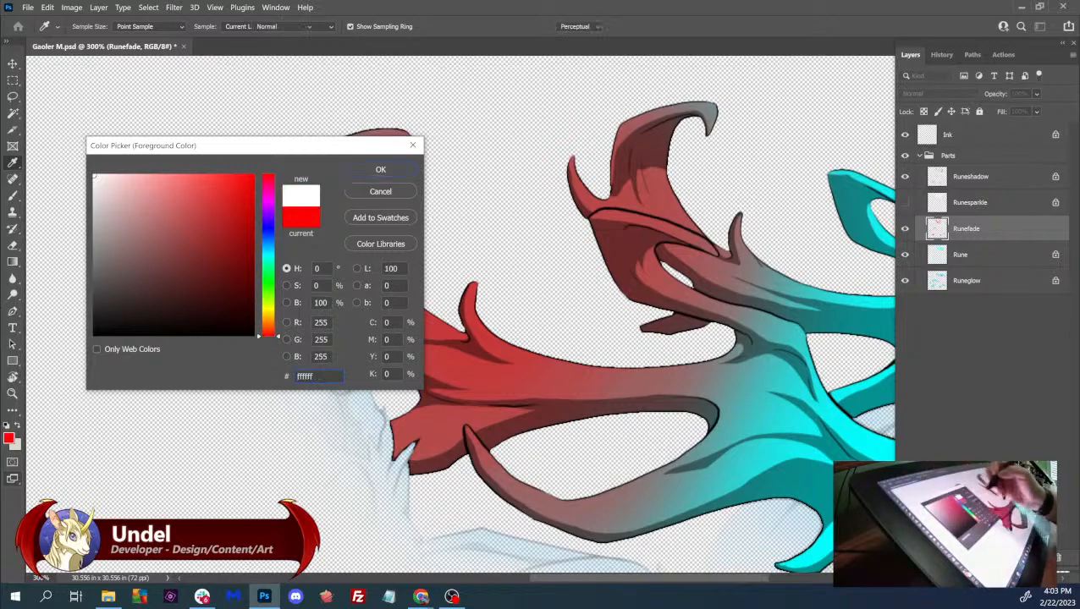
key(shift+F5)
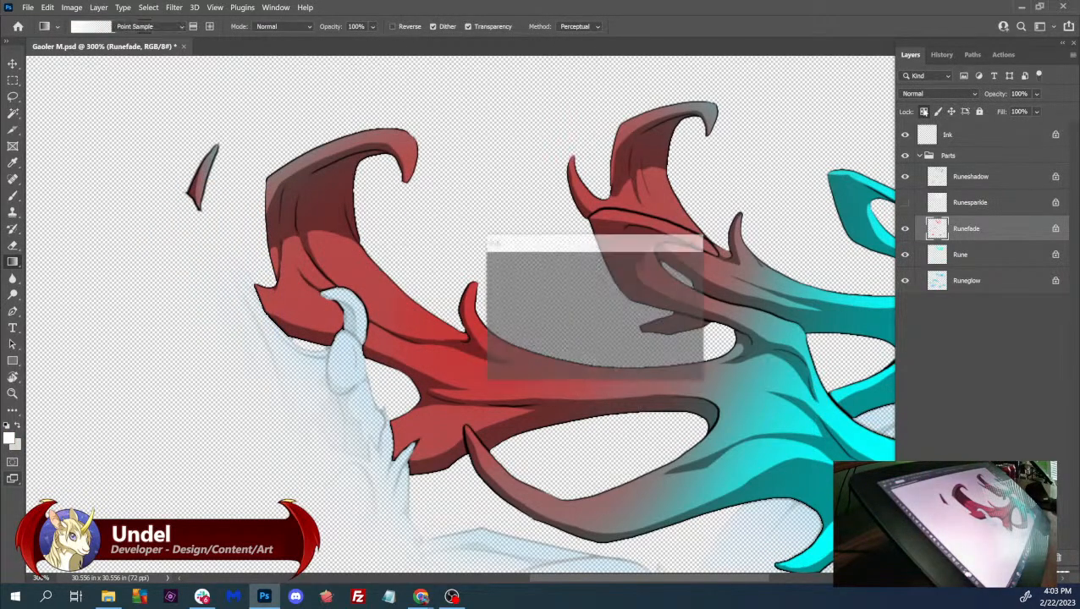
key(Return)
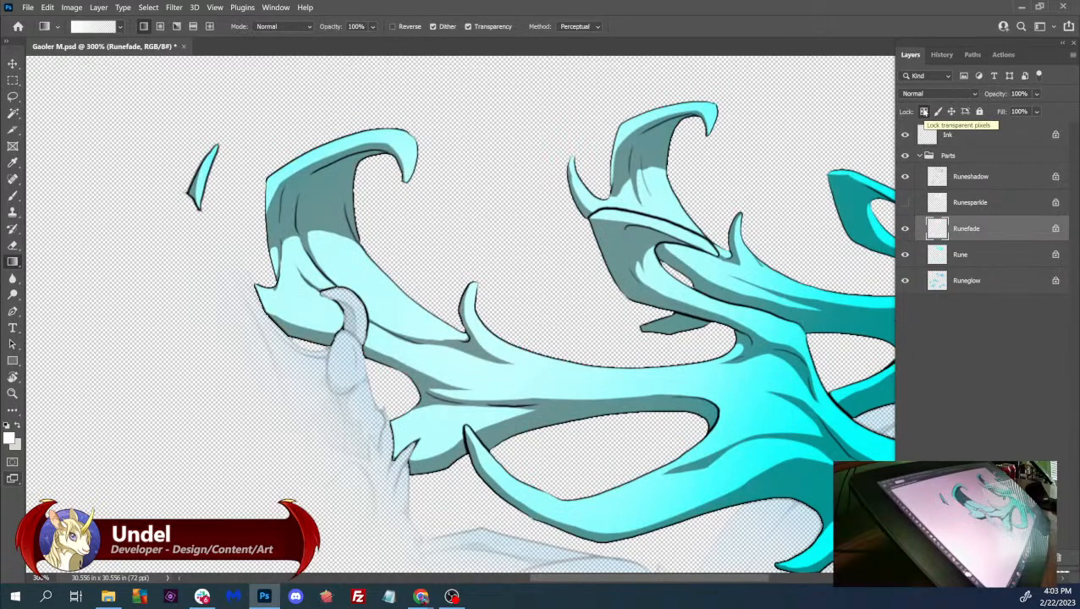
- Show and select Runesparkle, then fill its pixels with red ef1010 to expose its coverage
click(905, 202)
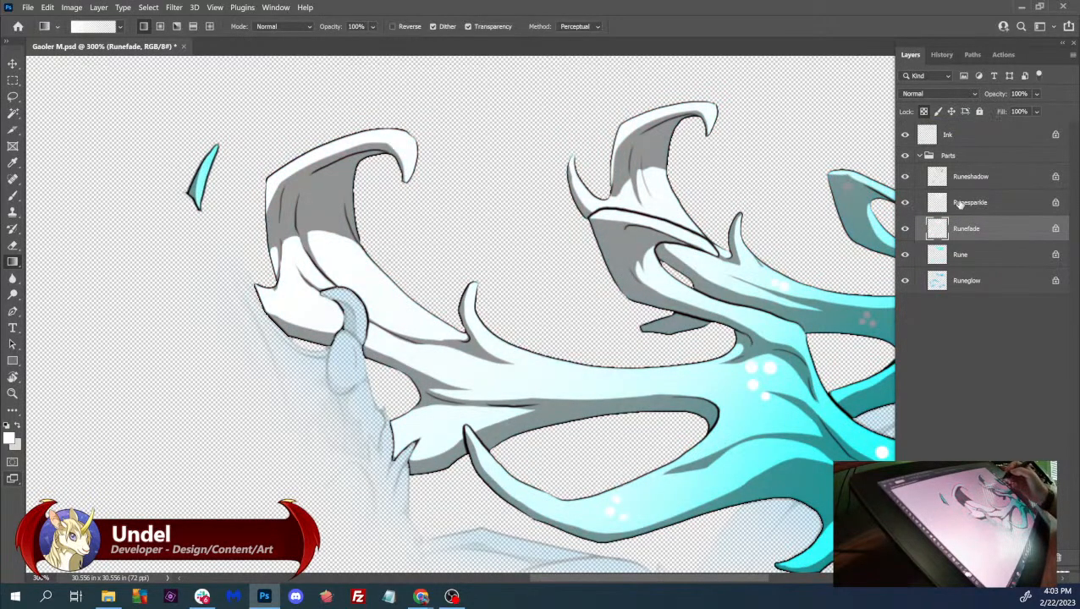
click(973, 206)
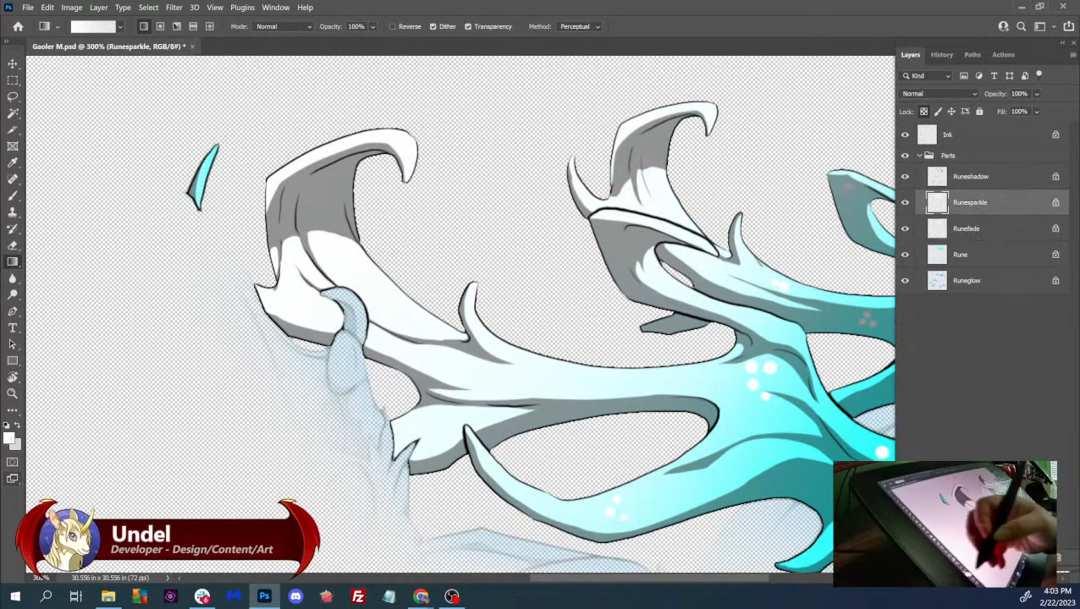
click(10, 438)
text(ff0000)
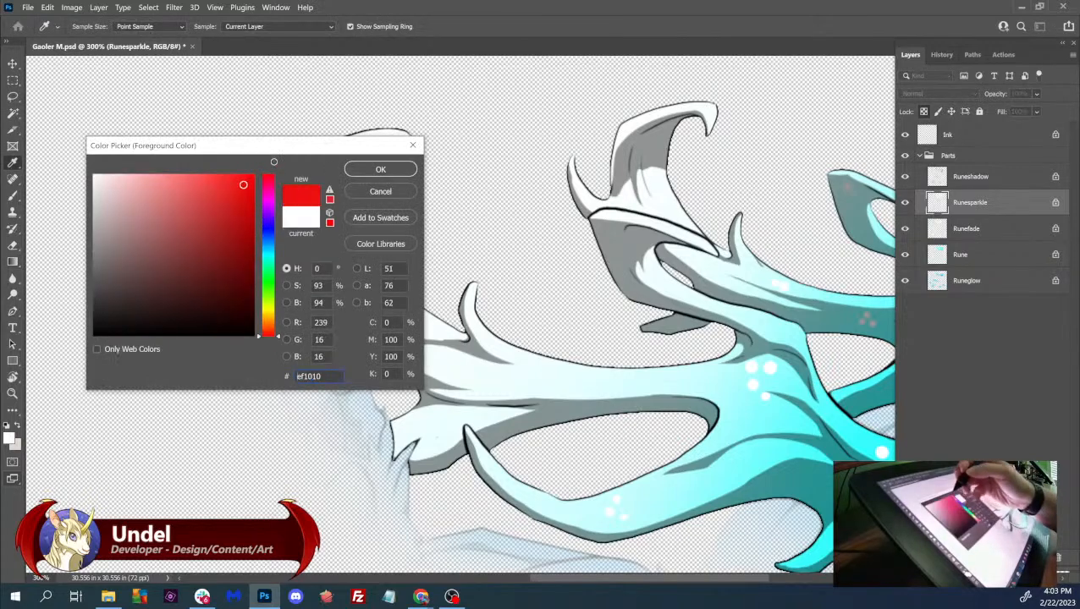
click(356, 168)
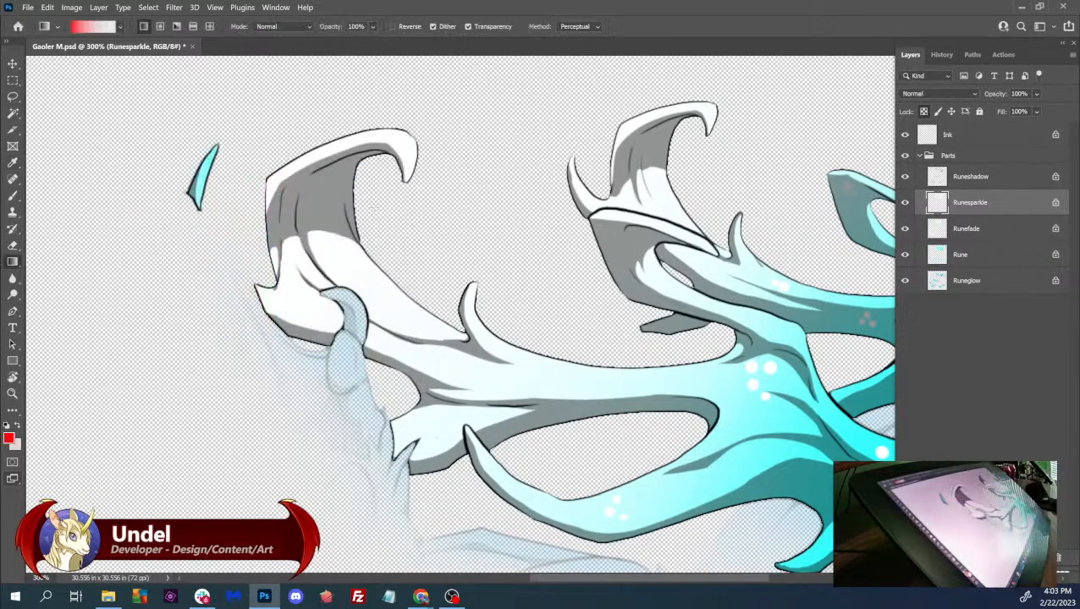
key(shift+F5)
key(Return)
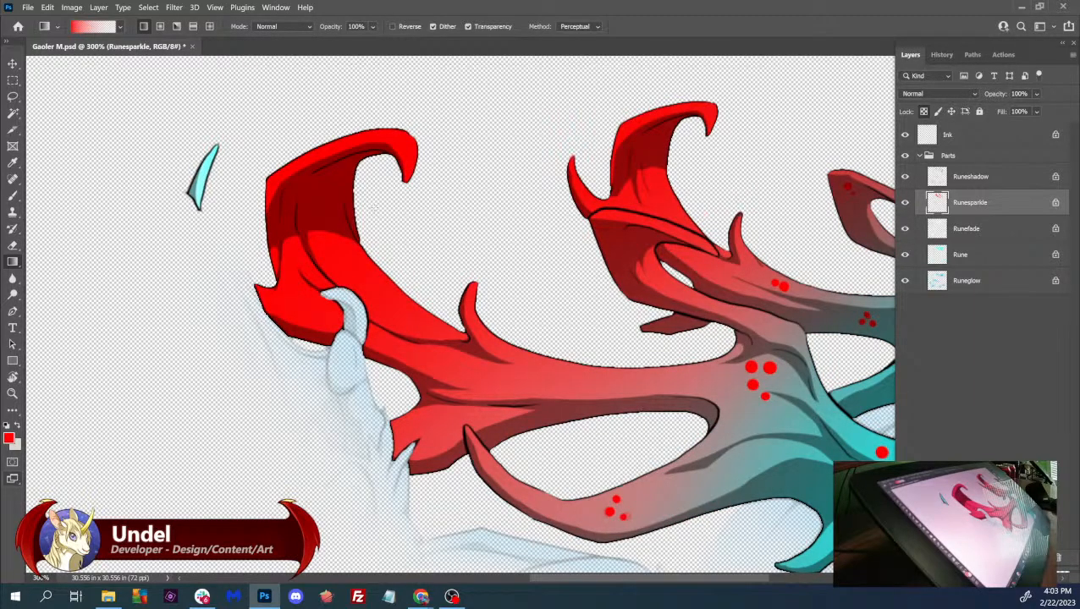
- Paint the detached horn tip red on Runesparkle inside a selection of Rune's pixels, set the brush mode to Normal, and deselect
ctrl+click(937, 261)
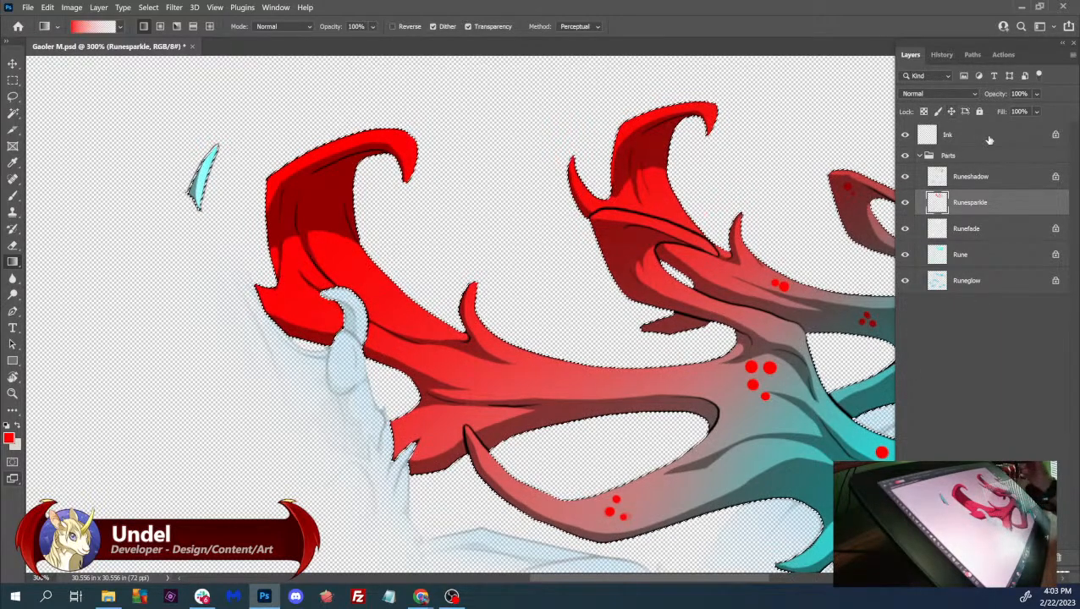
key(b)
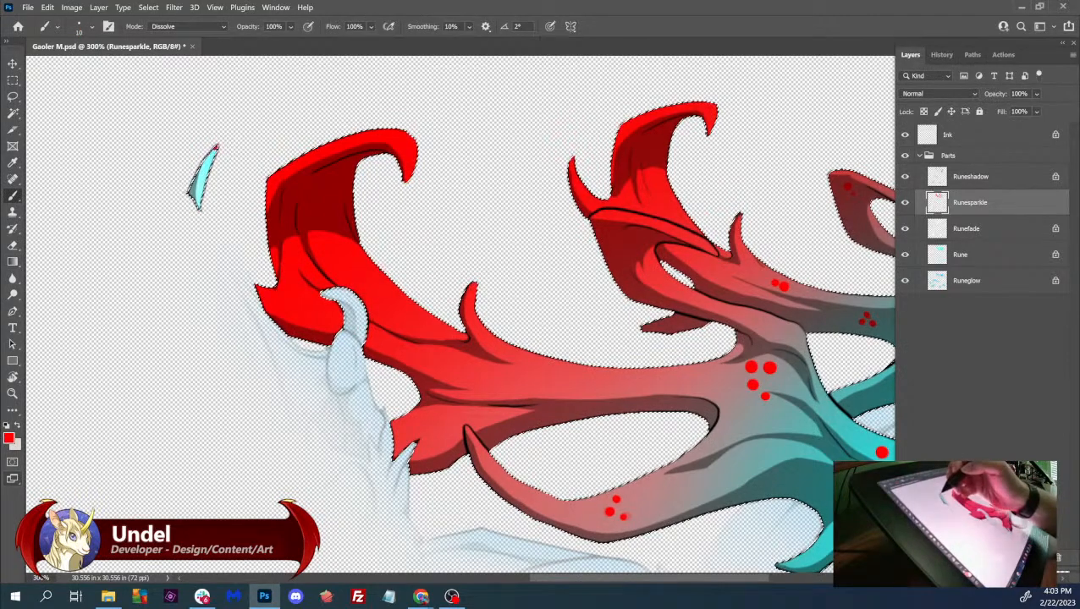
drag(213, 151, 191, 197)
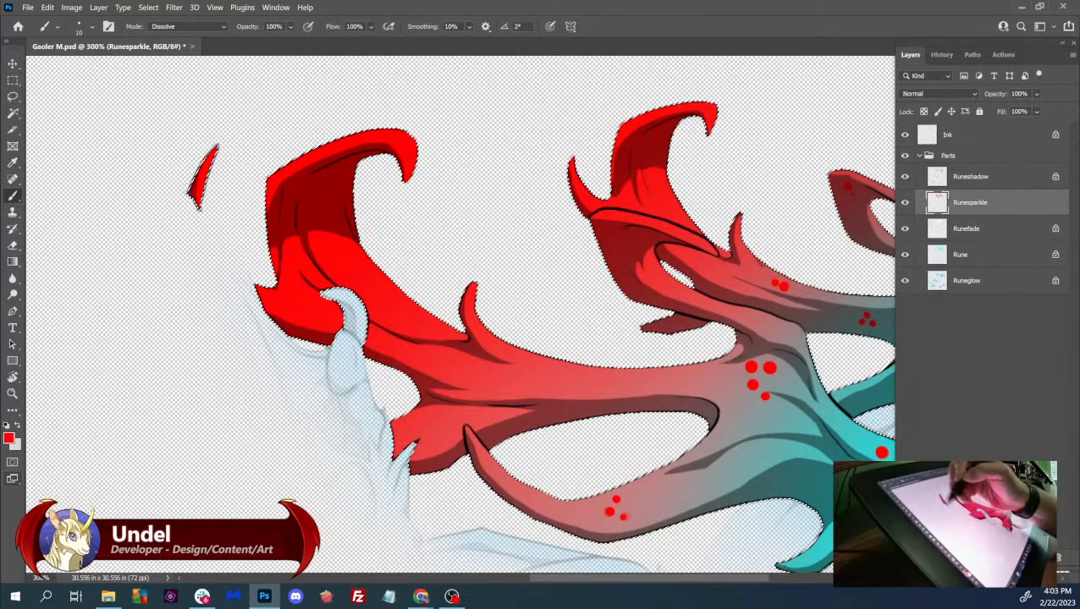
click(188, 26)
click(169, 32)
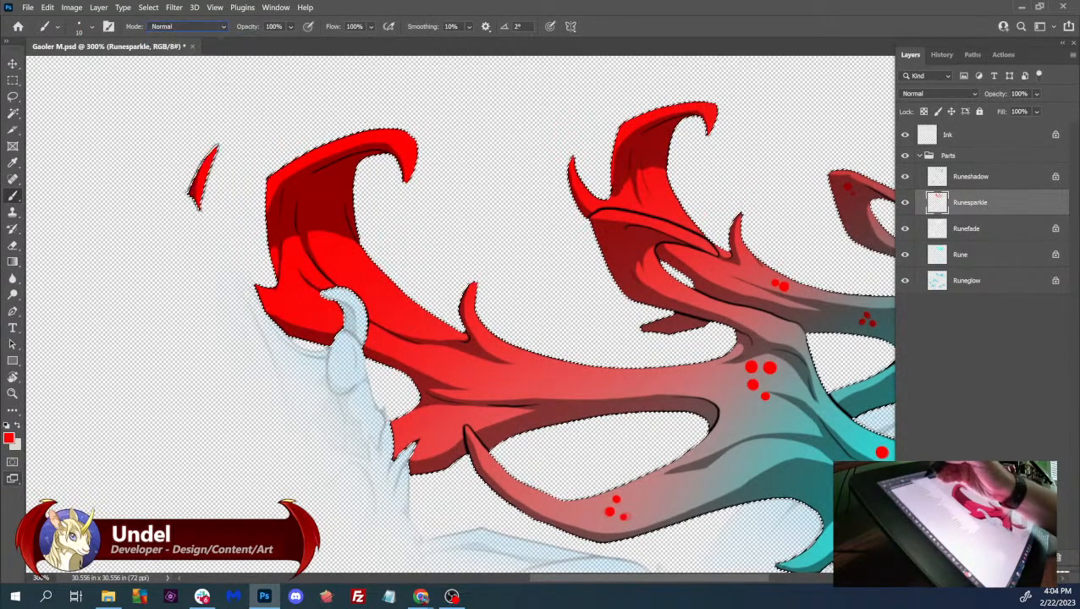
key(ctrl+d)
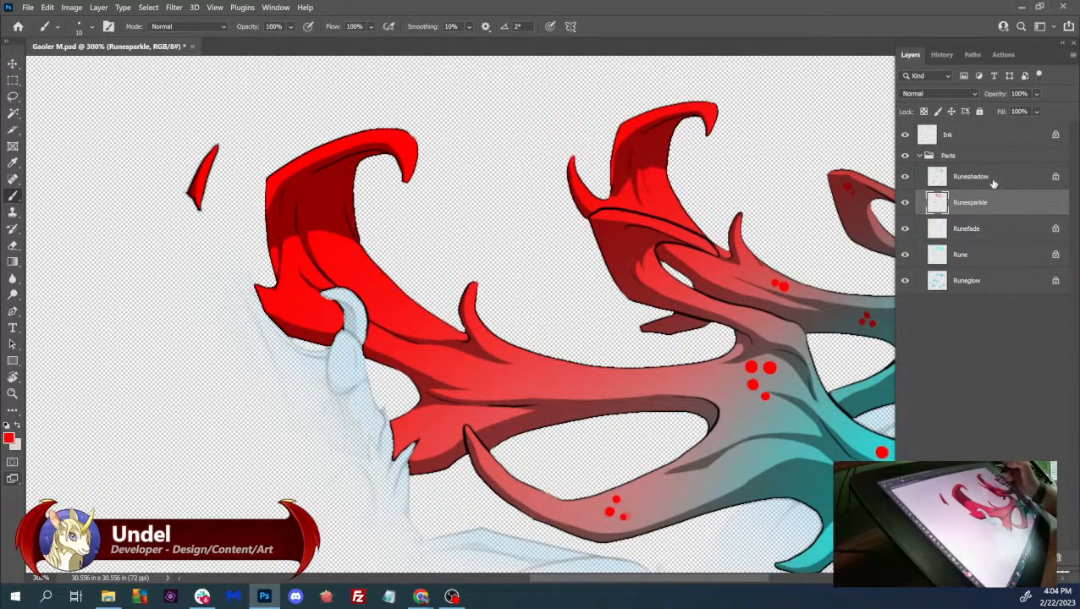
- Lock Runesparkle's transparent pixels and fill the layer with white ffffff
click(925, 113)
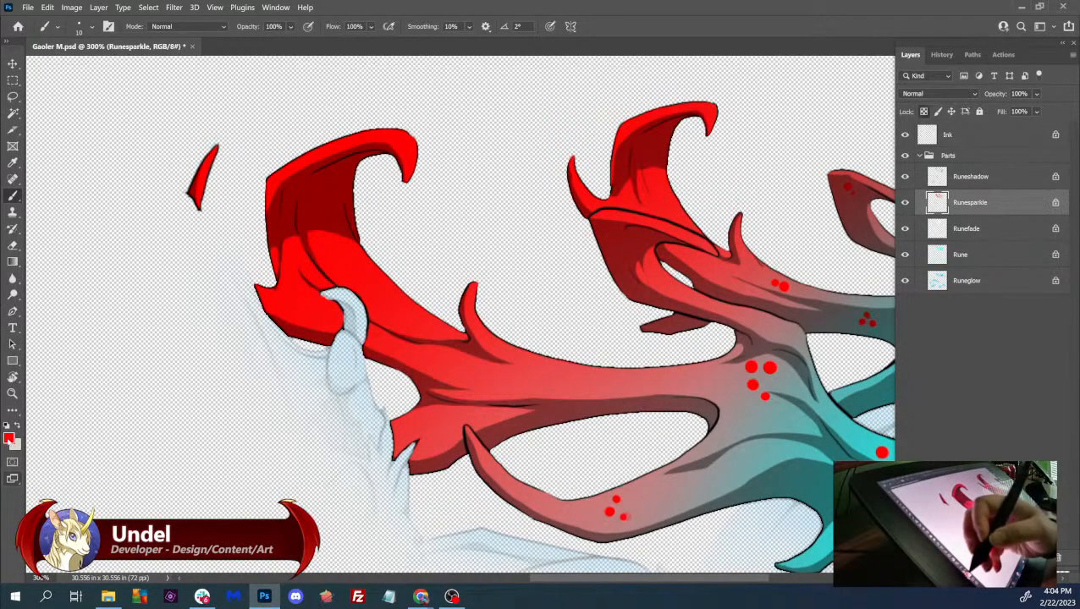
click(9, 439)
text(ffffff)
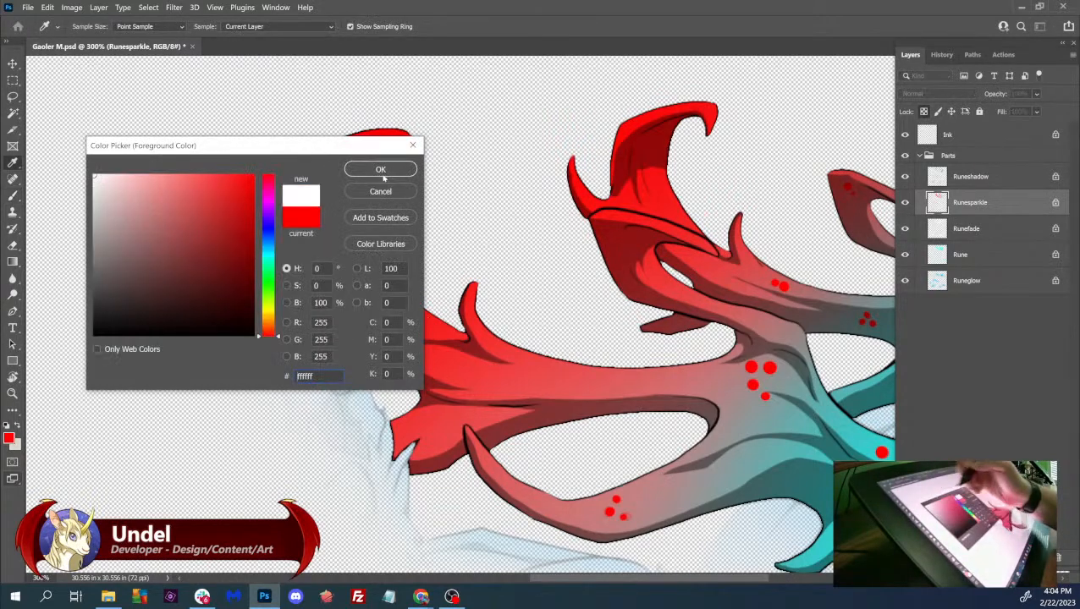
click(378, 169)
key(alt+BackSpace)
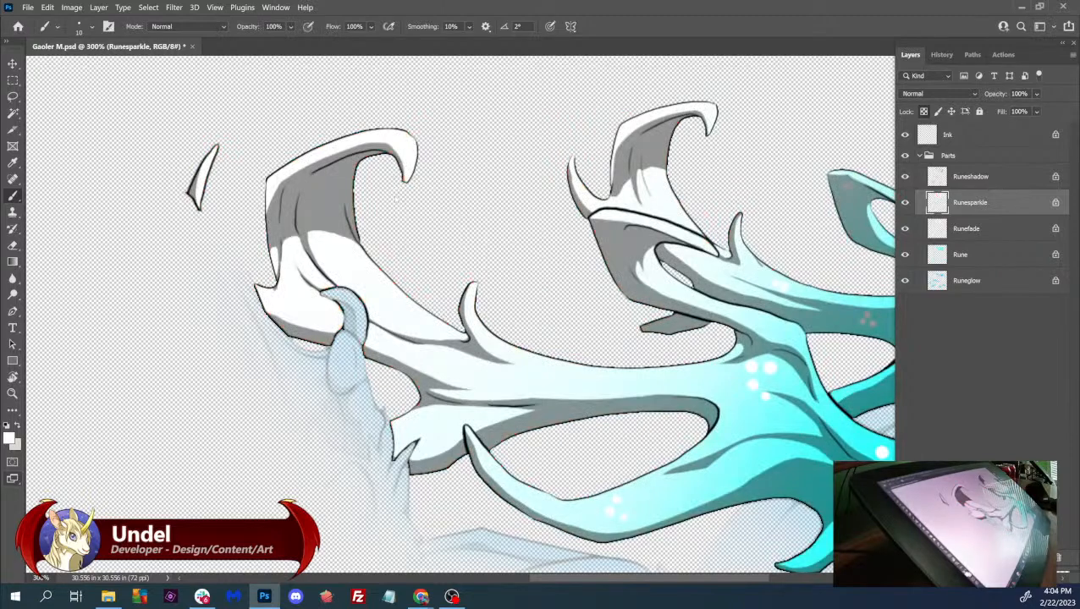
- Select Runeshadow and compare the whole artwork with that layer shown and hidden
key(ctrl+minus)
key(ctrl+minus)
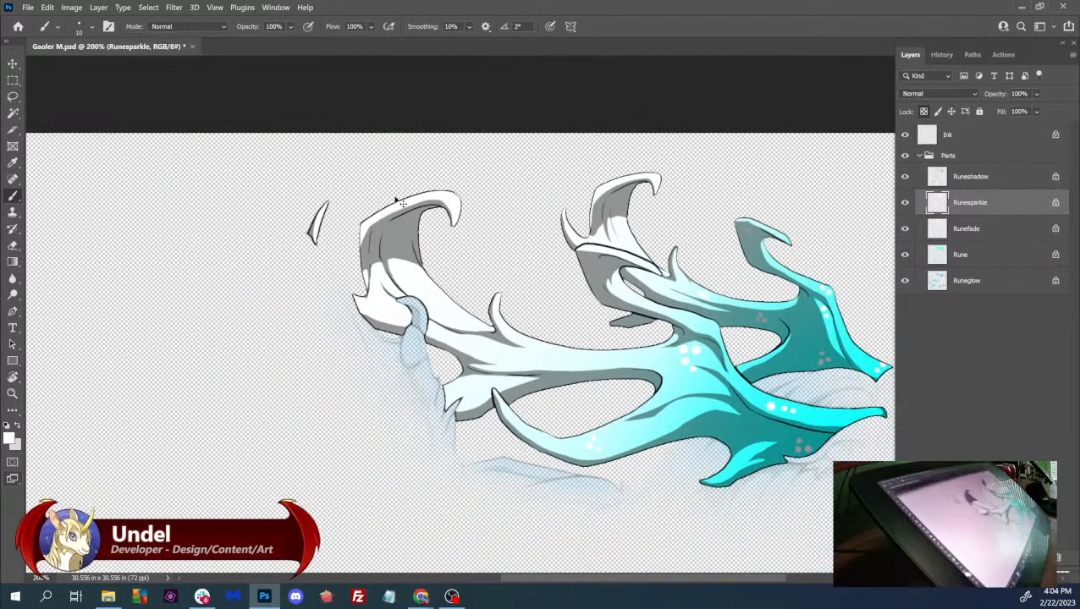
key(ctrl+minus)
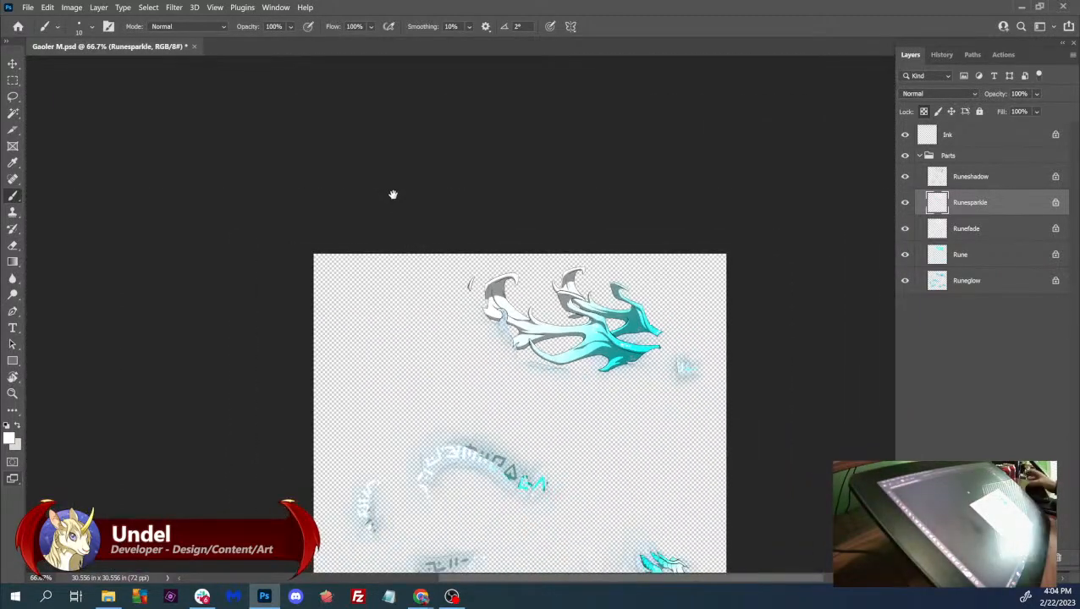
drag(409, 240, 397, 178)
click(970, 176)
click(969, 176)
click(905, 176)
click(904, 176)
click(905, 178)
click(905, 177)
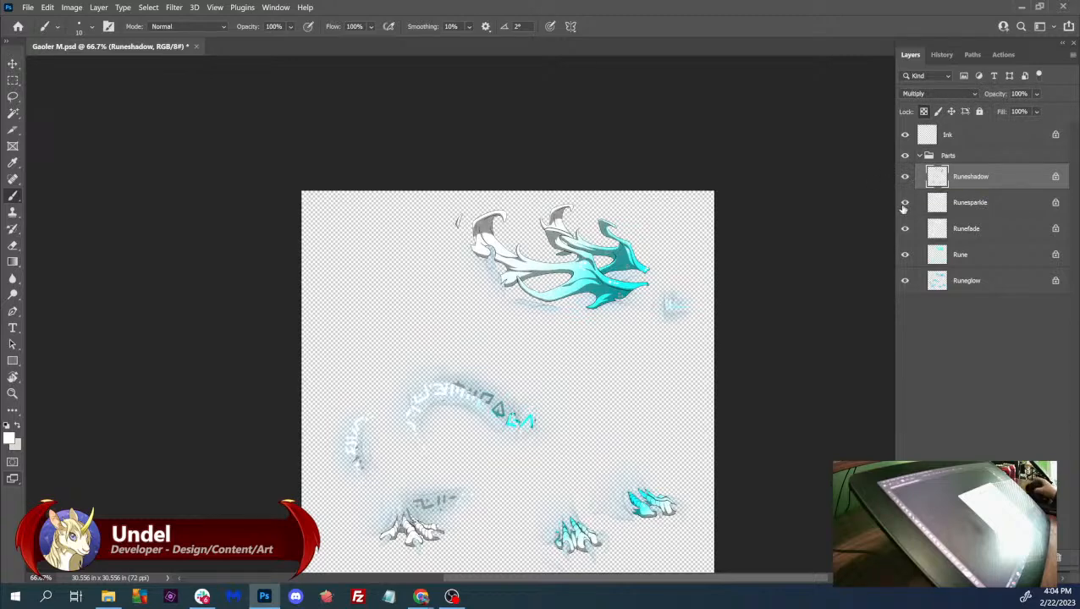
- Hide Runesparkle, Runefade and Rune to examine the layers beneath, and show all three again
click(905, 202)
click(904, 229)
click(906, 256)
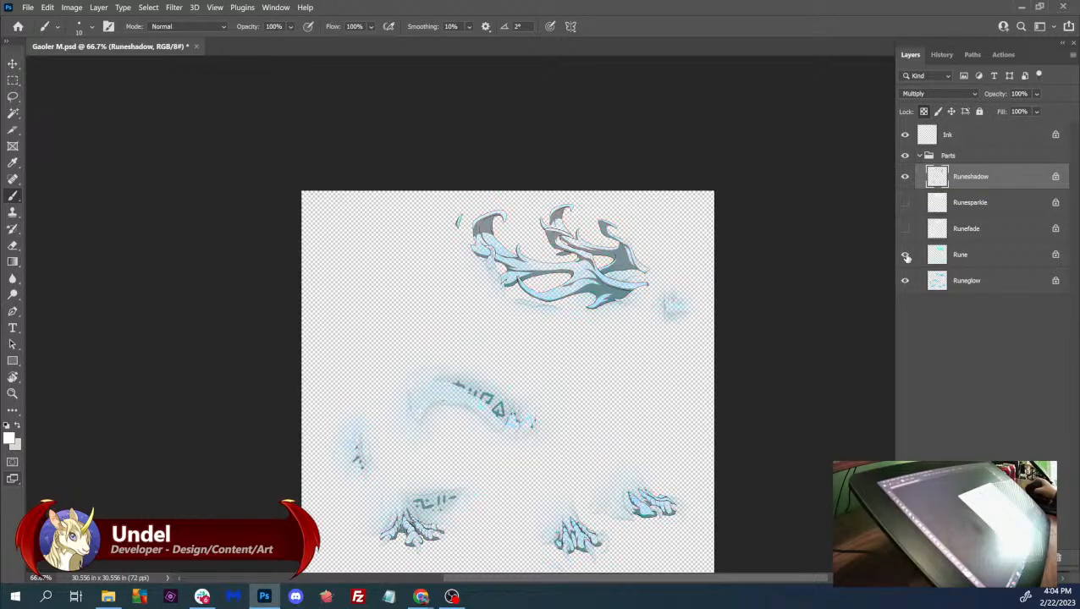
click(905, 255)
click(904, 229)
click(904, 202)
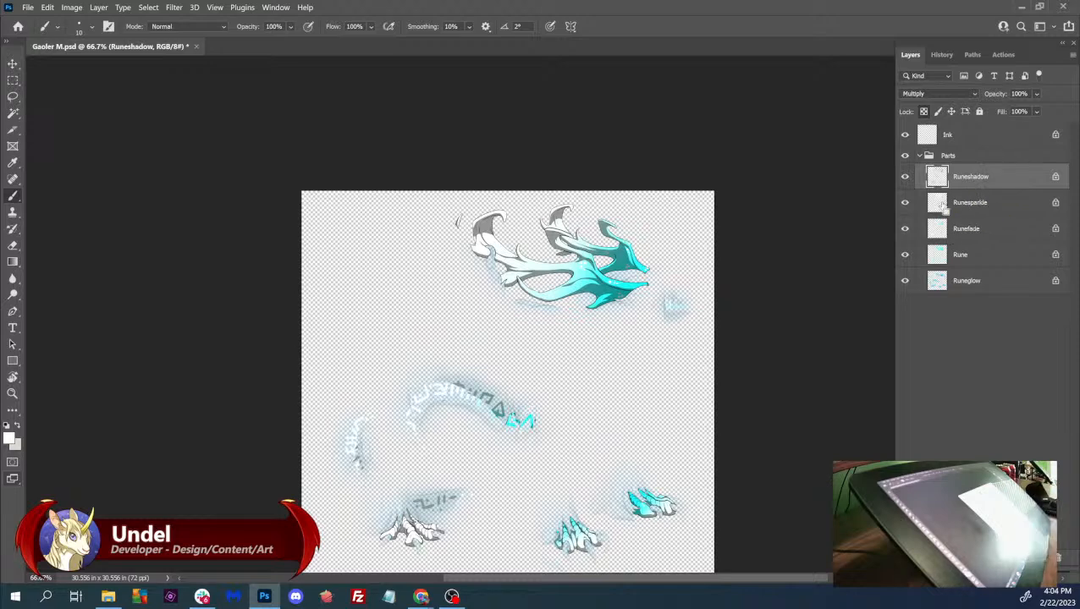
key(ctrl+alt+g)
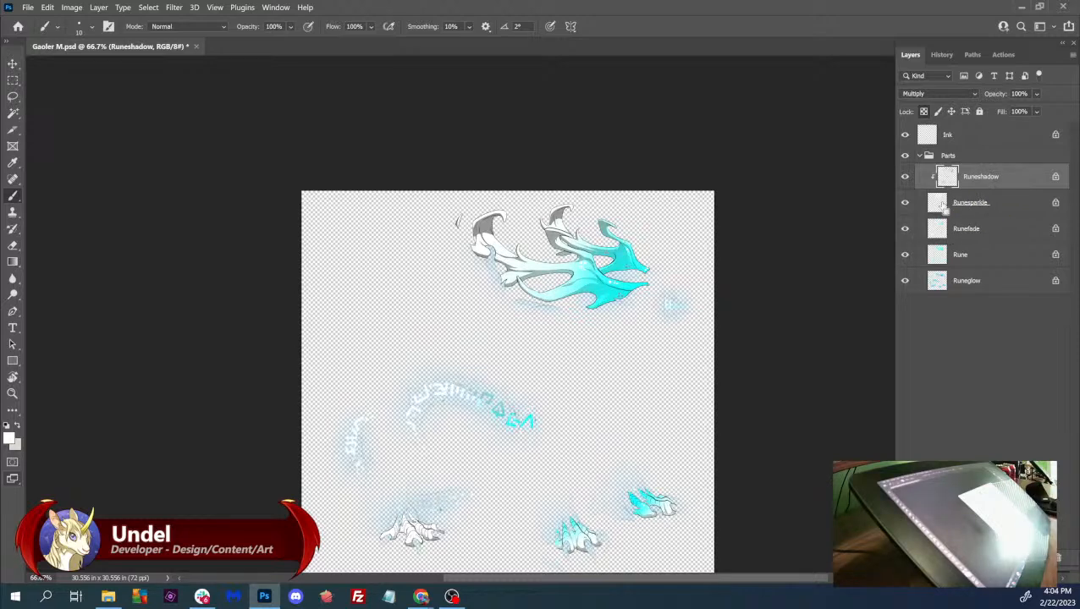
key(ctrl+alt+g)
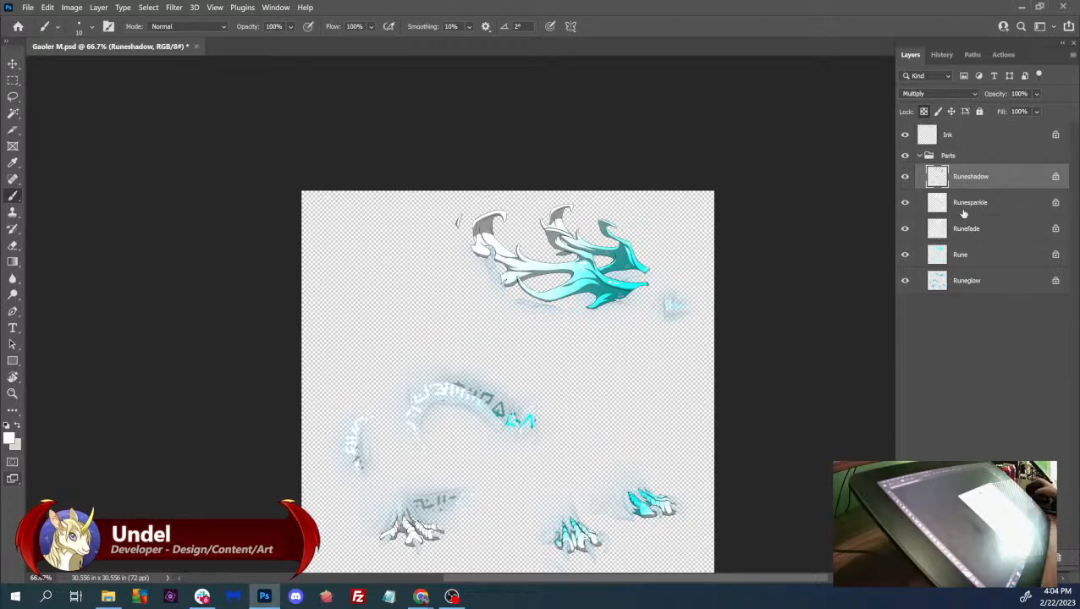
click(948, 205)
click(960, 188)
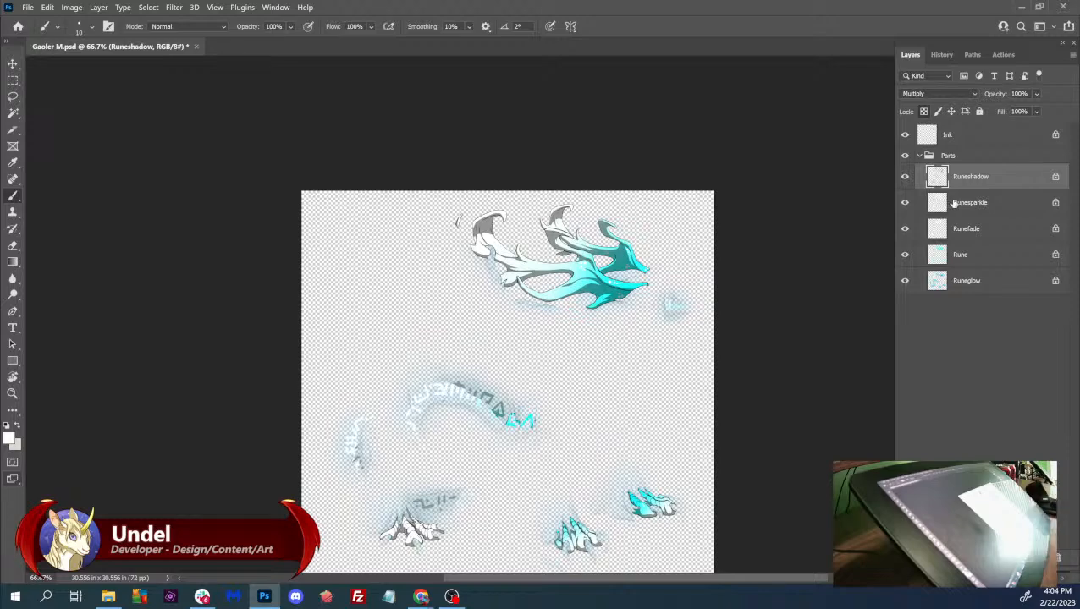
- Clip Runeshadow to Runesparkle, and add duplicates of it clipped to Runefade and Runeglow
key(ctrl+alt+g)
key(ctrl+j)
key(ctrl+bracketleft)
key(ctrl+bracketleft)
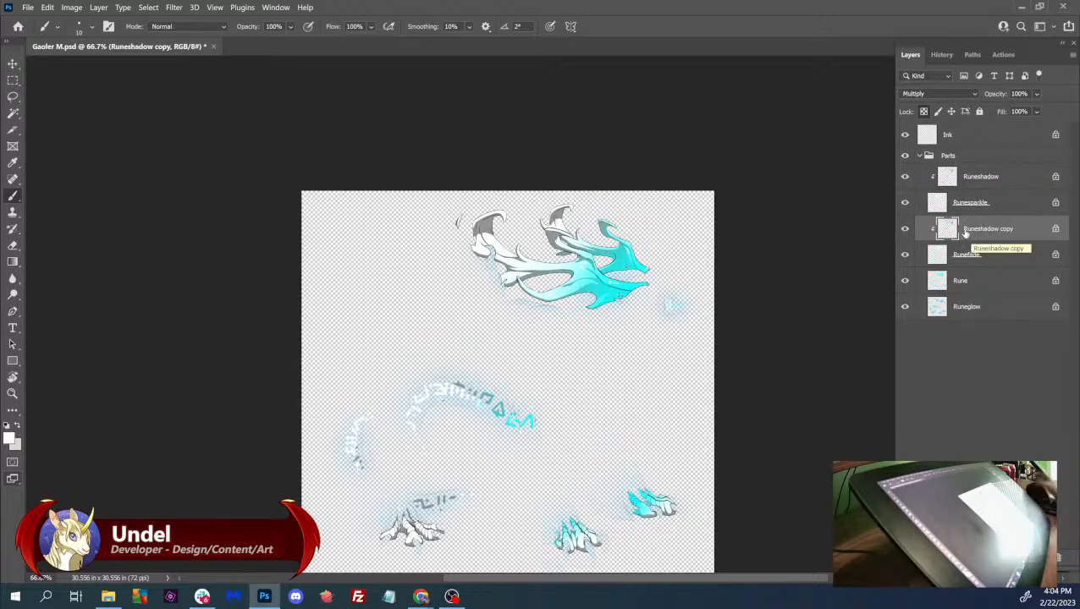
drag(966, 235, 974, 320)
alt+click(963, 288)
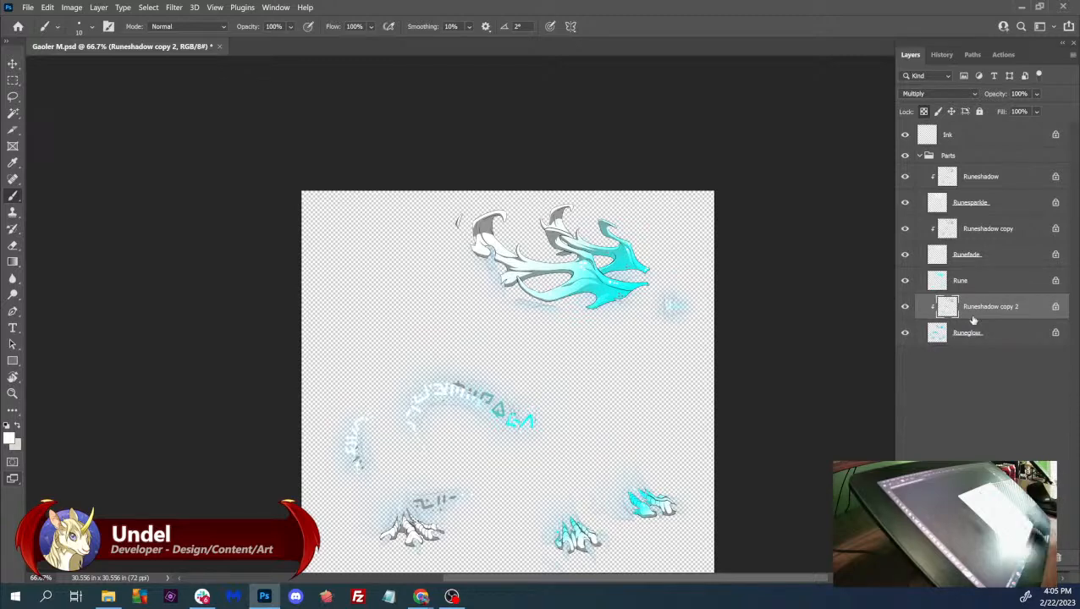
- Rename the two duplicated shadow layers above Runefade and Runeglow as Runeshadow
click(981, 181)
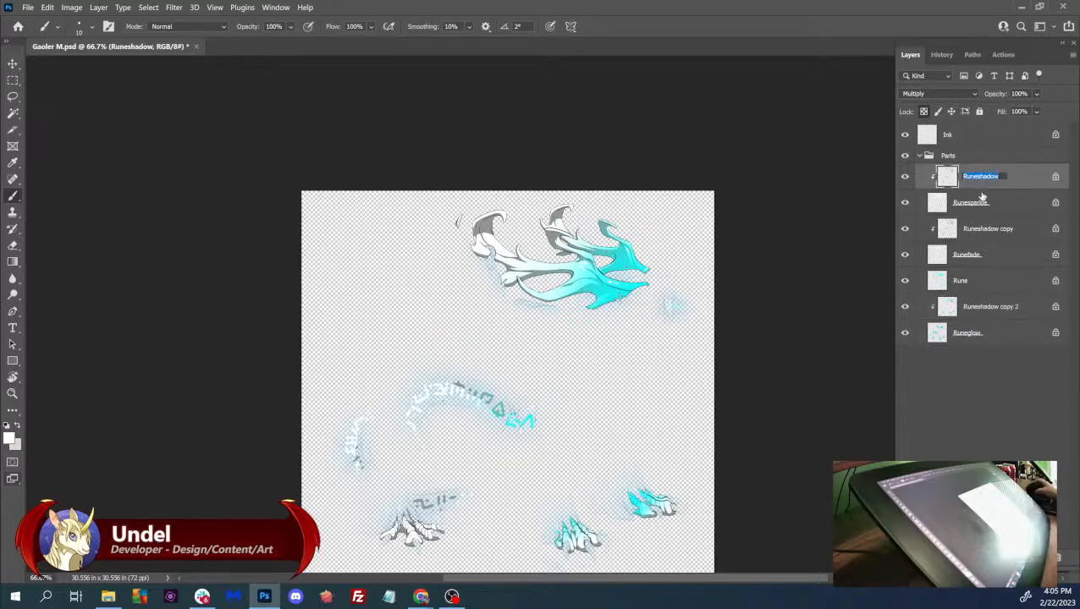
double_click(977, 229)
key(Home)
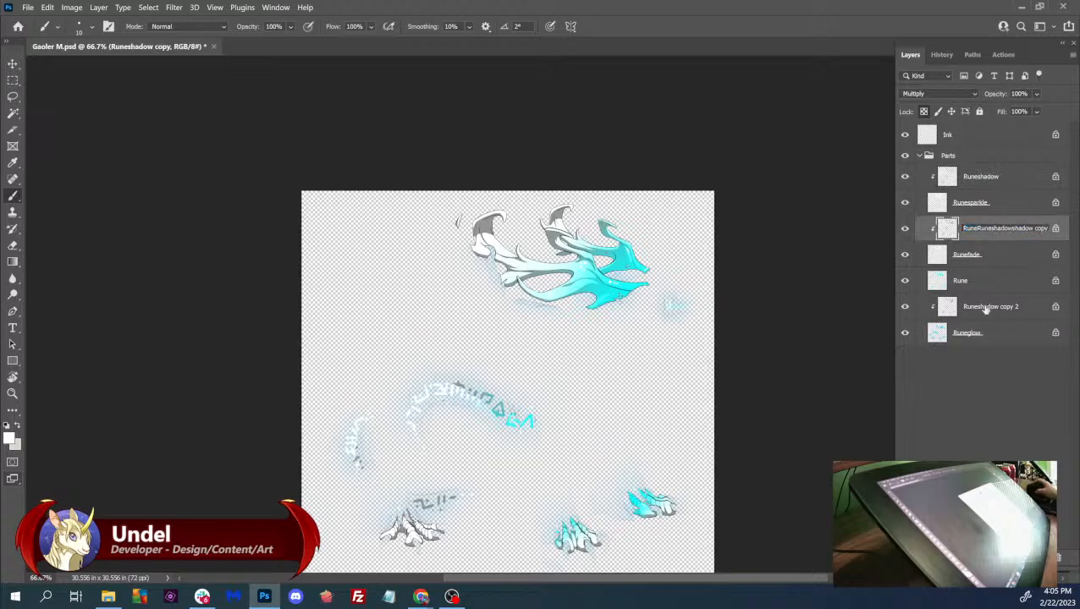
text(Rune)
click(984, 306)
double_click(973, 177)
key(ctrl+c)
double_click(981, 228)
key(ctrl+v)
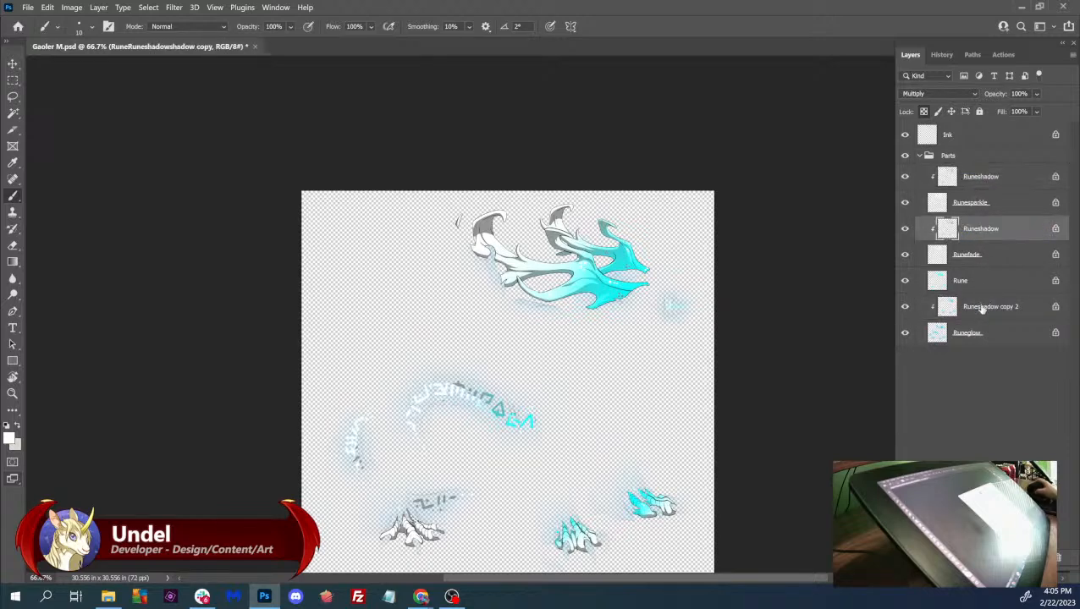
double_click(982, 306)
key(ctrl+v)
click(984, 287)
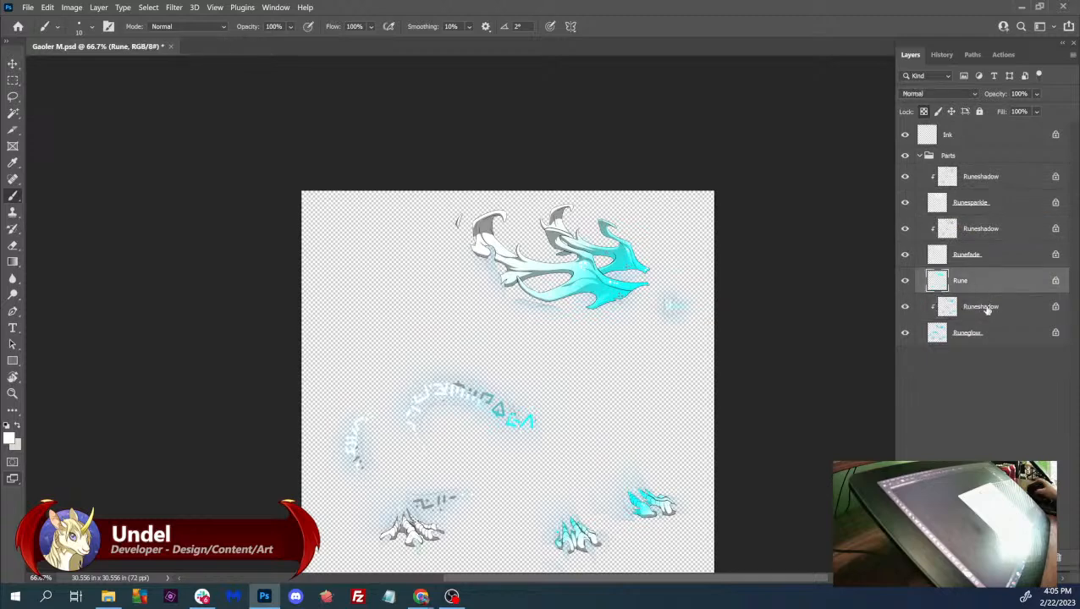
- Duplicate the Runeshadow layer above Runeglow, clip the duplicate to Rune, and name it Runeshadow
click(985, 308)
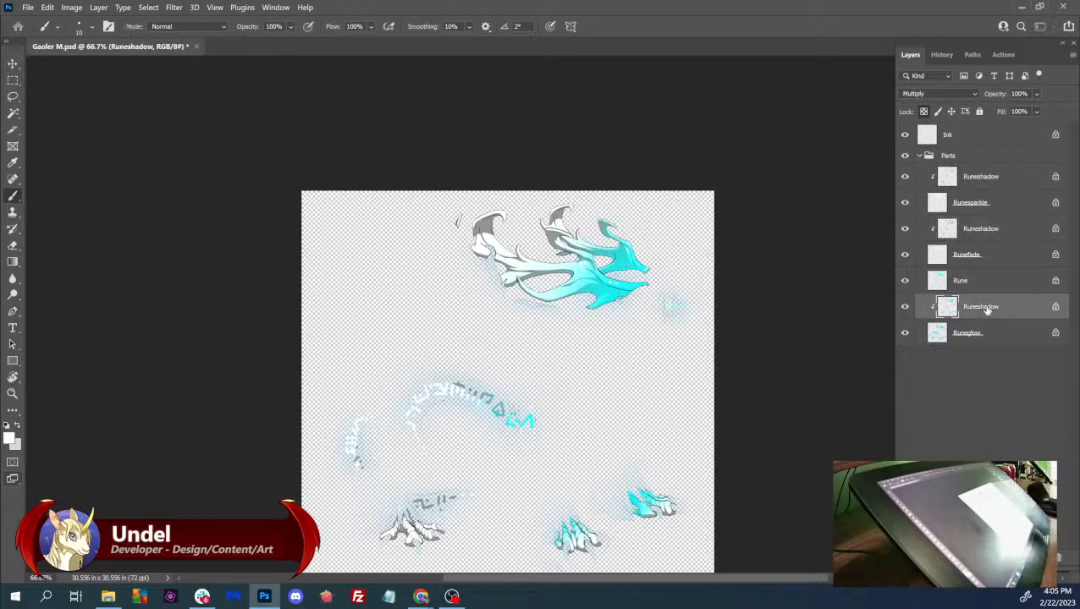
key(ctrl+j)
drag(982, 307, 984, 267)
alt+click(982, 269)
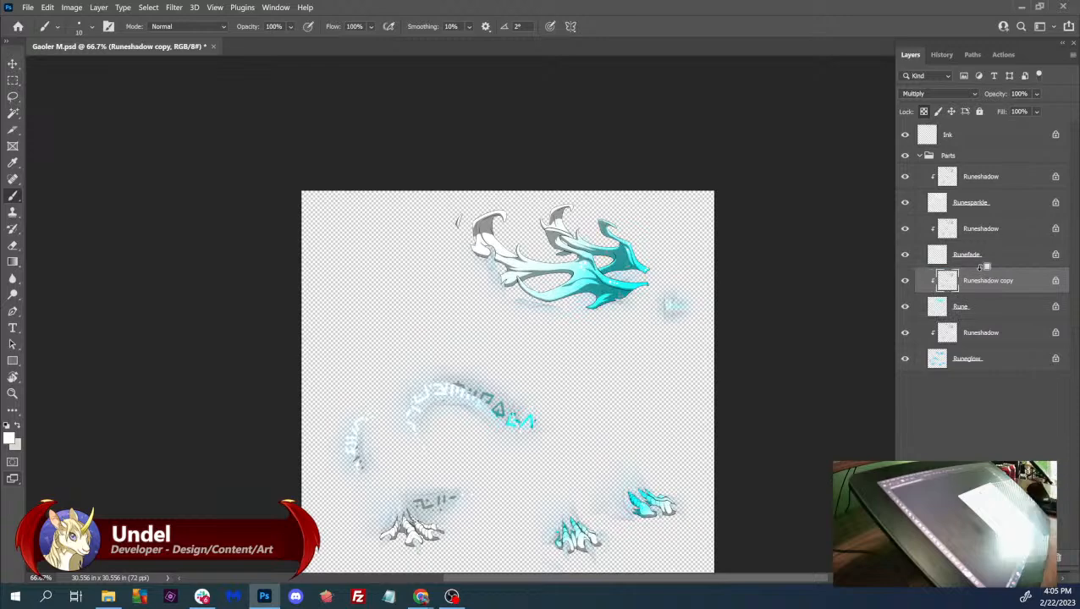
double_click(971, 281)
text(Runeshadow)
key(Return)
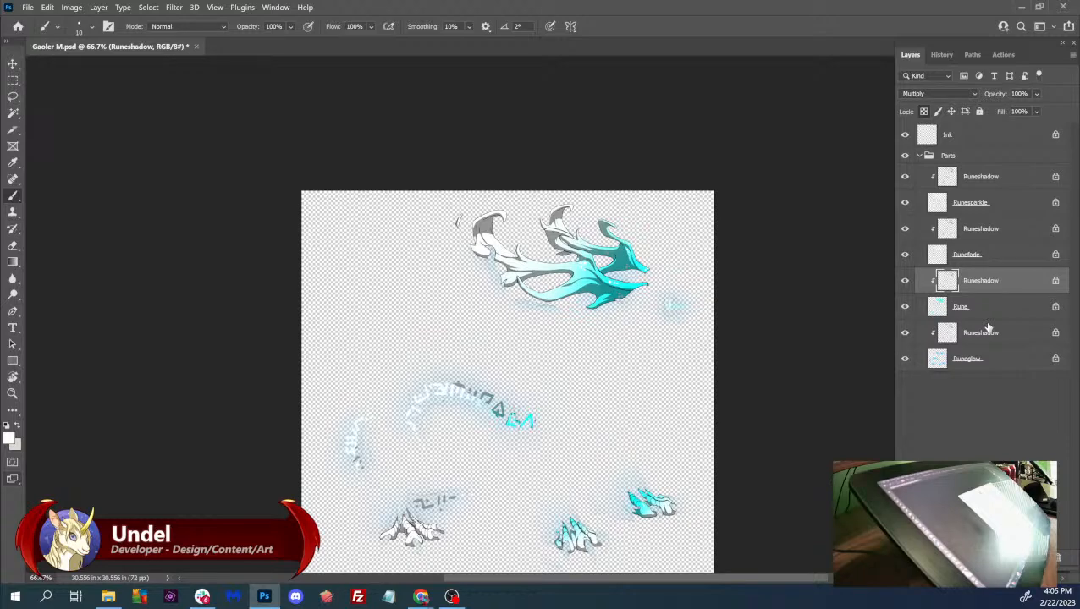
- Go through the Runeshadow copies and the rune layers one by one to check their blend modes and clipping
click(979, 225)
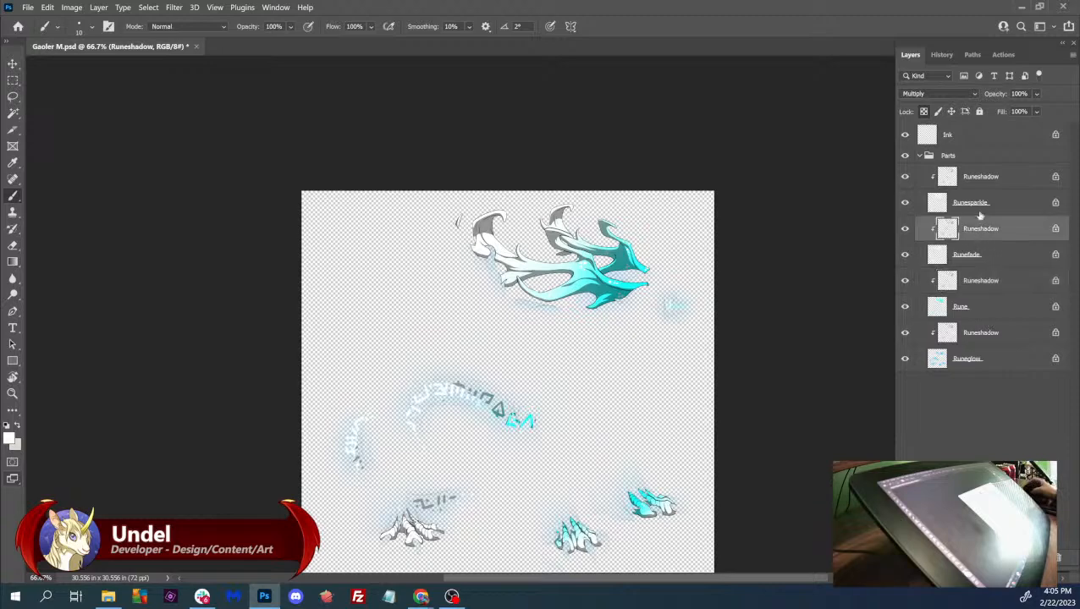
click(978, 207)
click(982, 182)
click(975, 236)
click(975, 259)
click(977, 287)
click(975, 342)
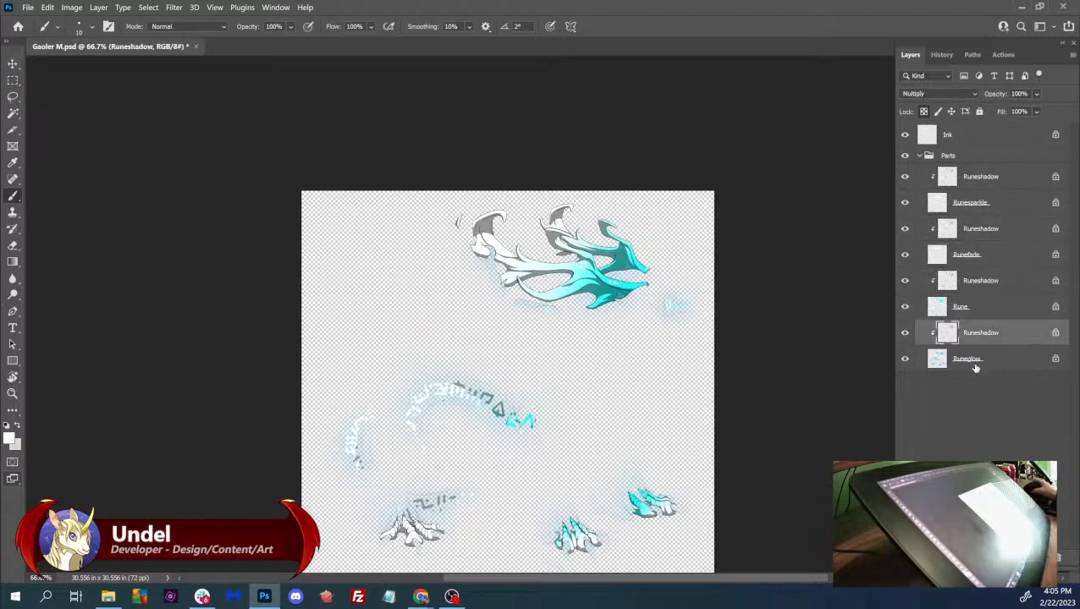
click(974, 366)
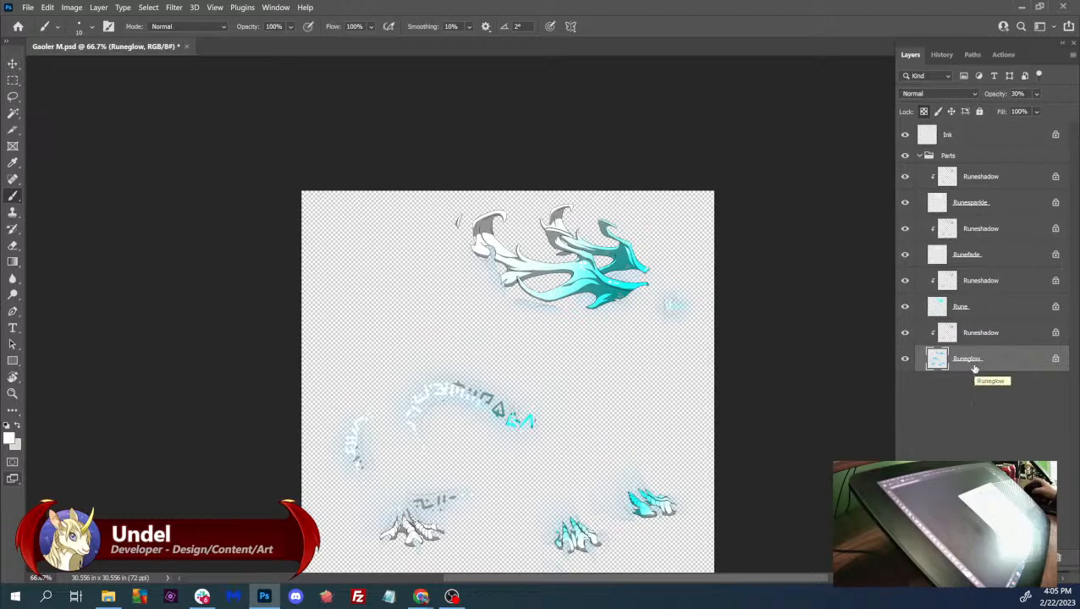
- Save Gaoler M.psd and close the document
key(ctrl+s)
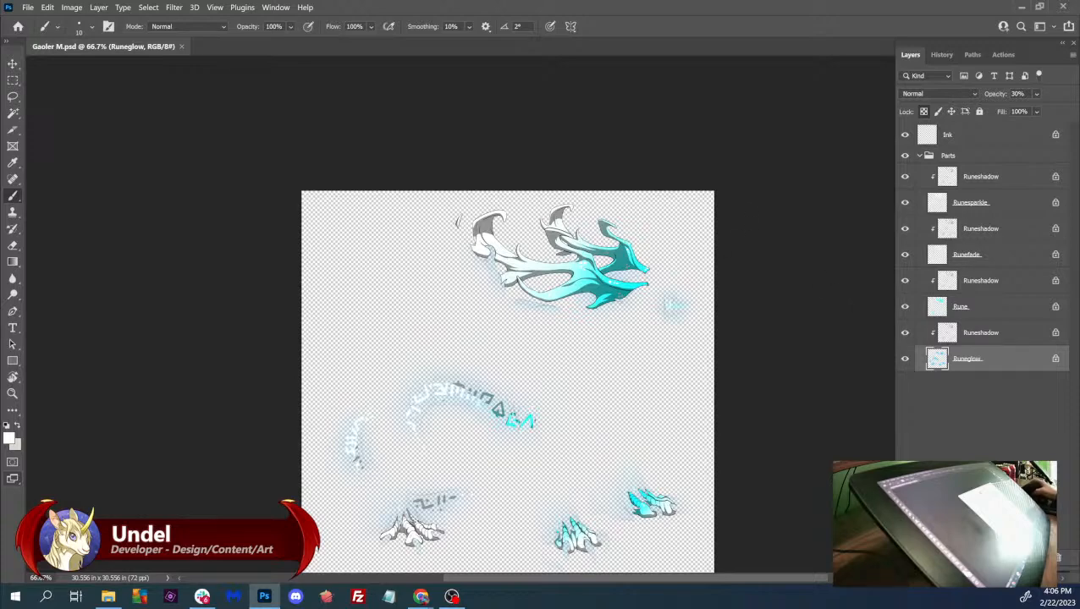
click(988, 337)
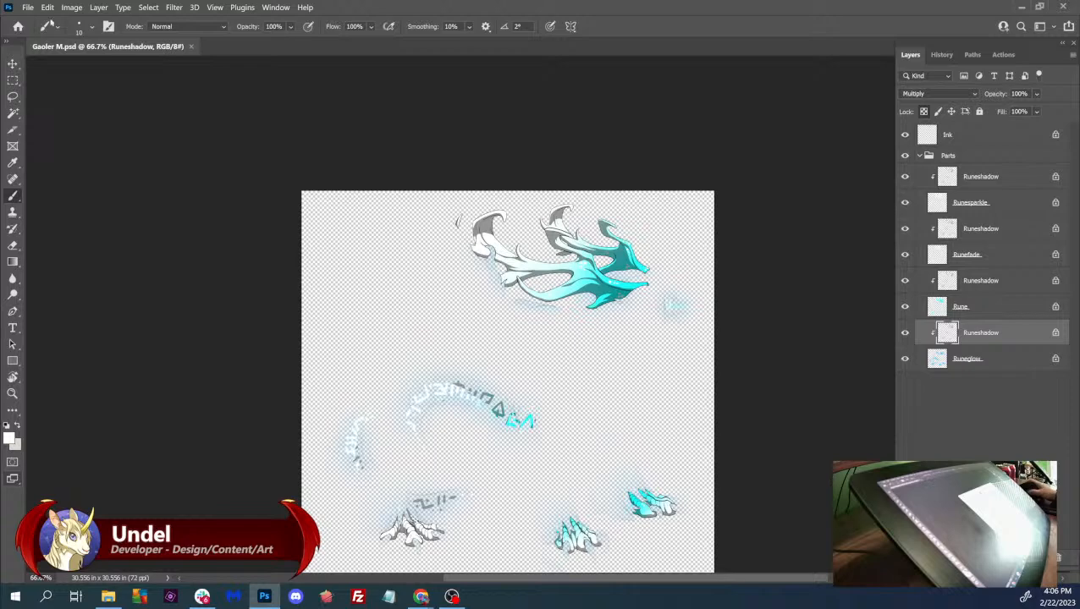
click(30, 8)
click(248, 89)
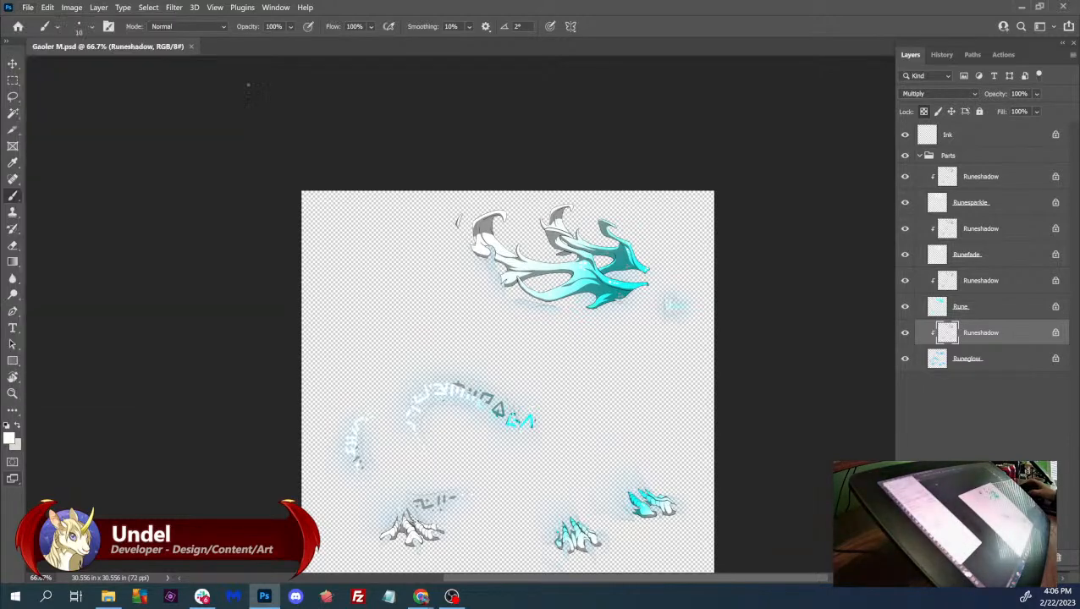
click(193, 47)
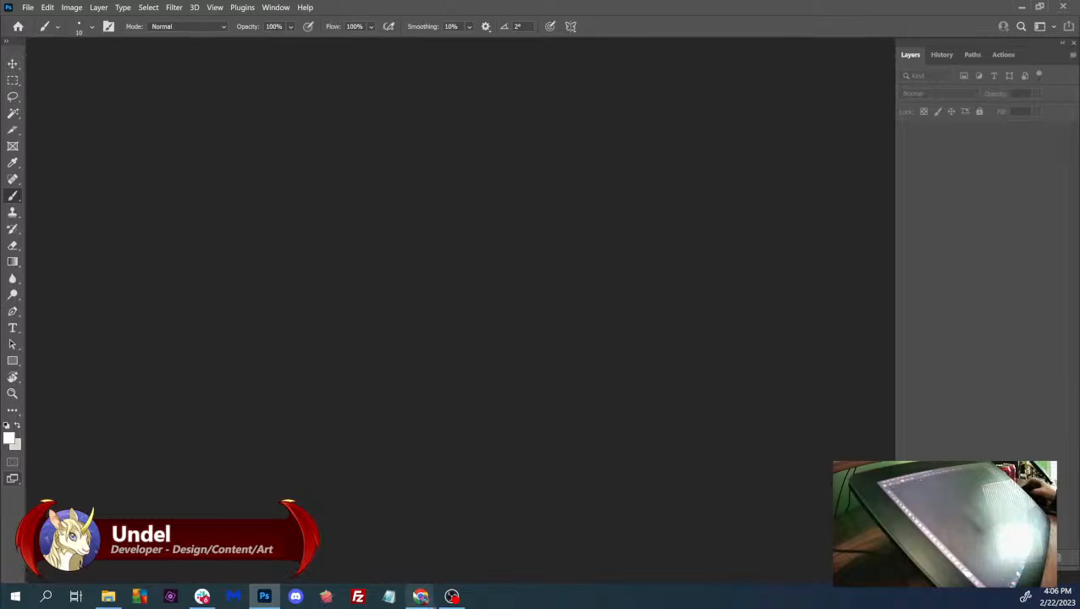
- Switch to the Confirmed Gene Errors page in Chrome and highlight the Gaoler M Stained entry, followed by the Guardian F Glimmer entry
mouse_move(414, 585)
click(488, 538)
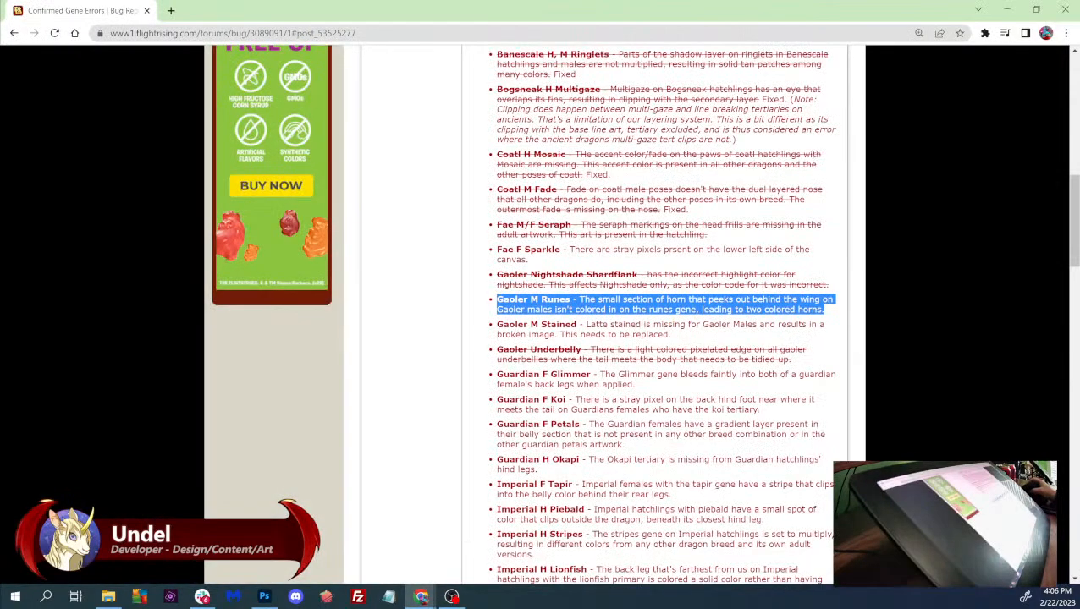
drag(674, 336, 488, 328)
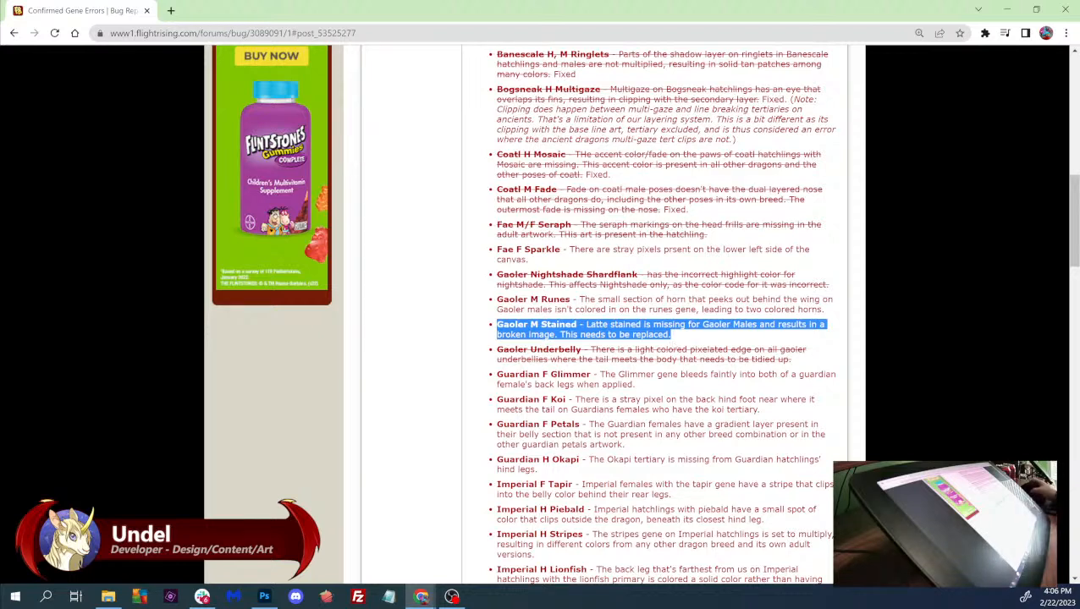
drag(636, 386, 497, 375)
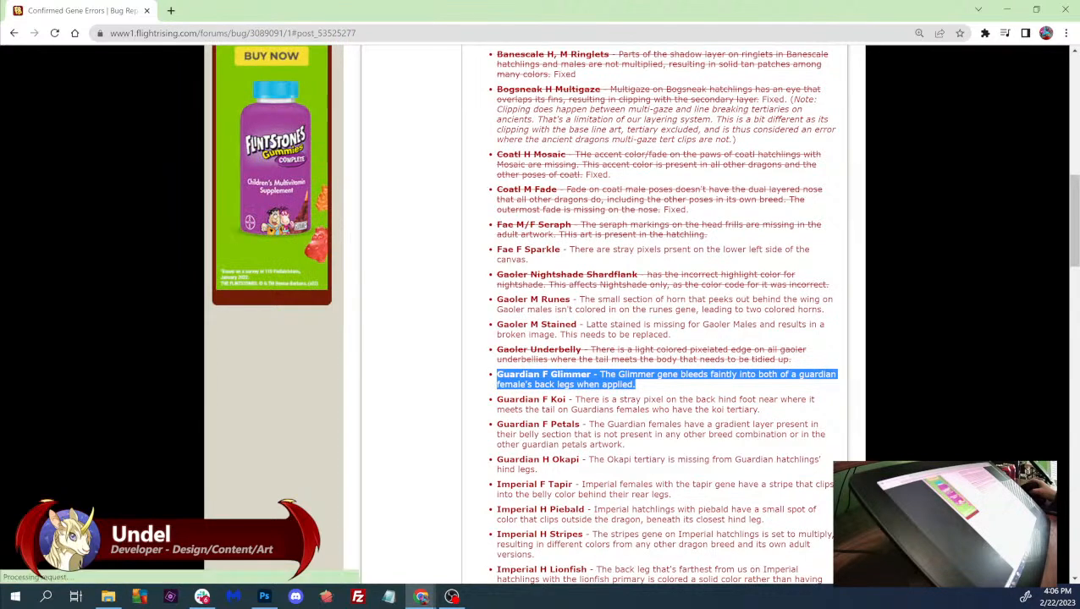
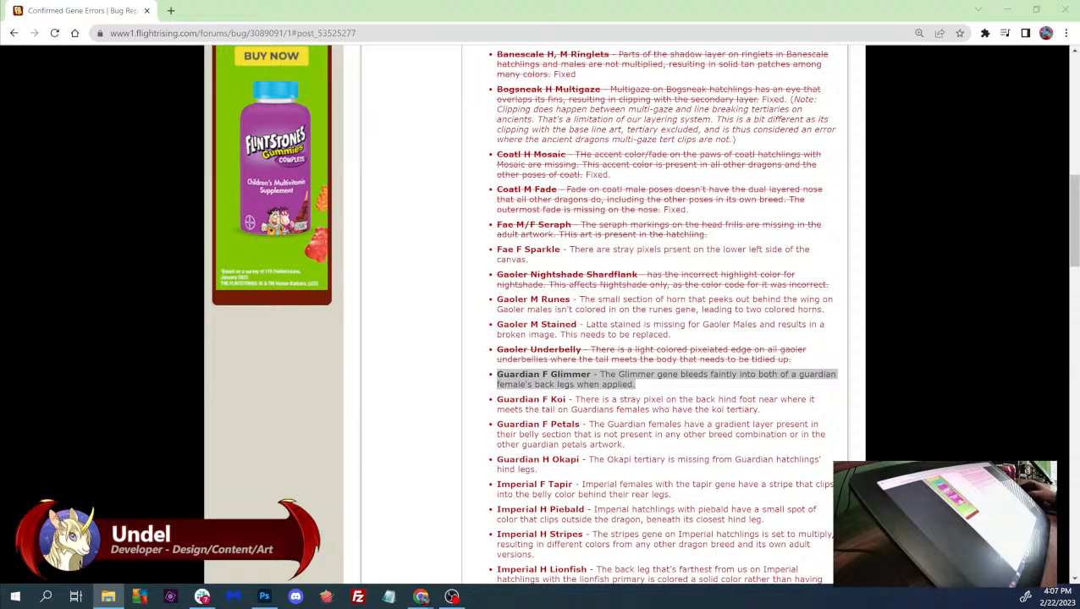
- Switch to GuardianF.psd in Photoshop, add a new layer beneath Glim Base, and fill it with white
key(alt+Tab)
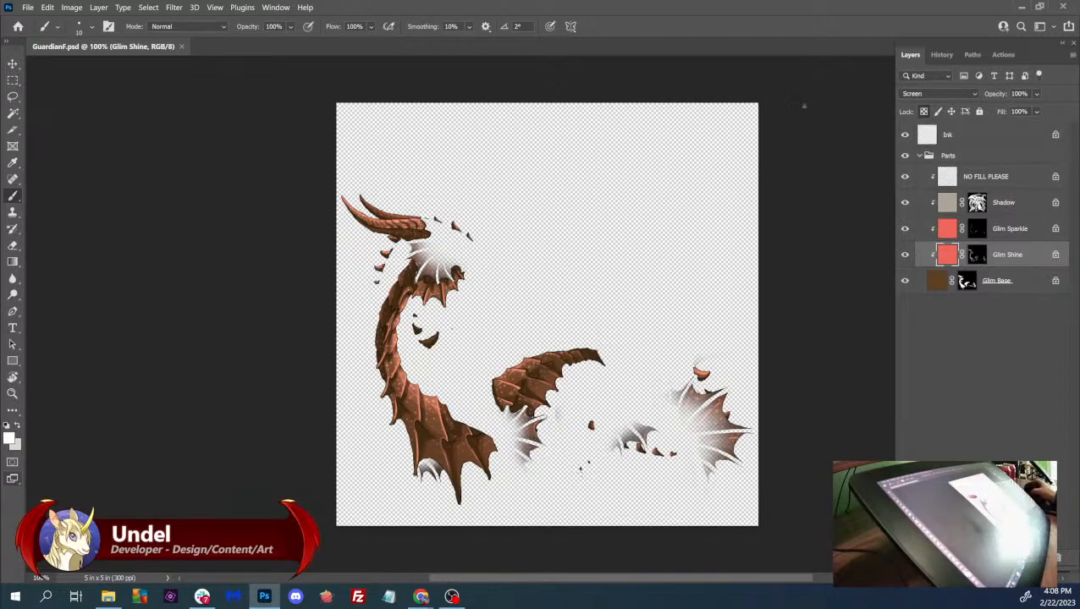
click(1072, 54)
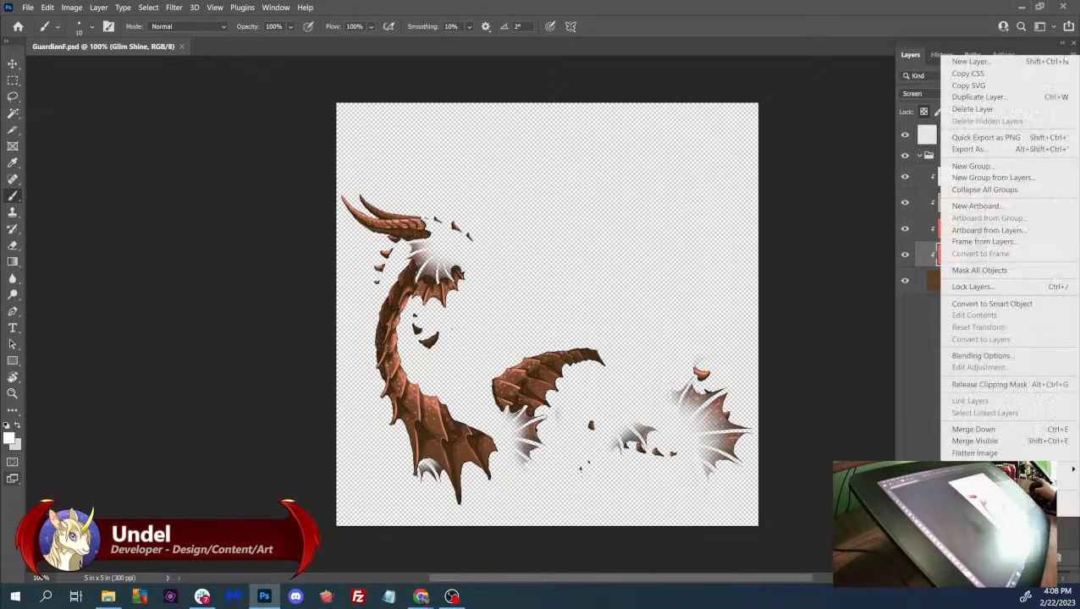
click(1041, 61)
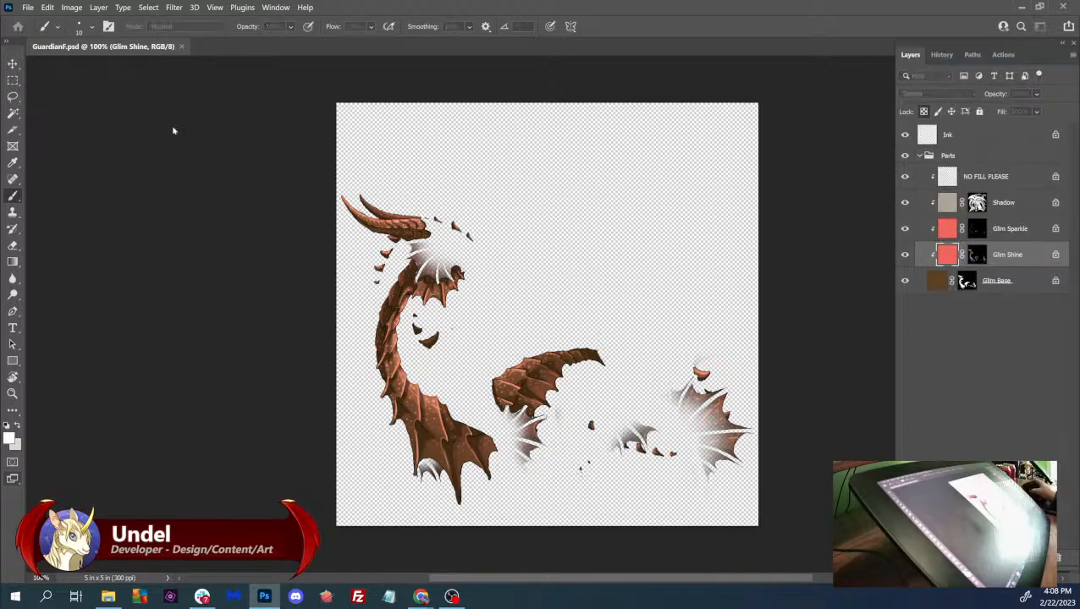
key(Return)
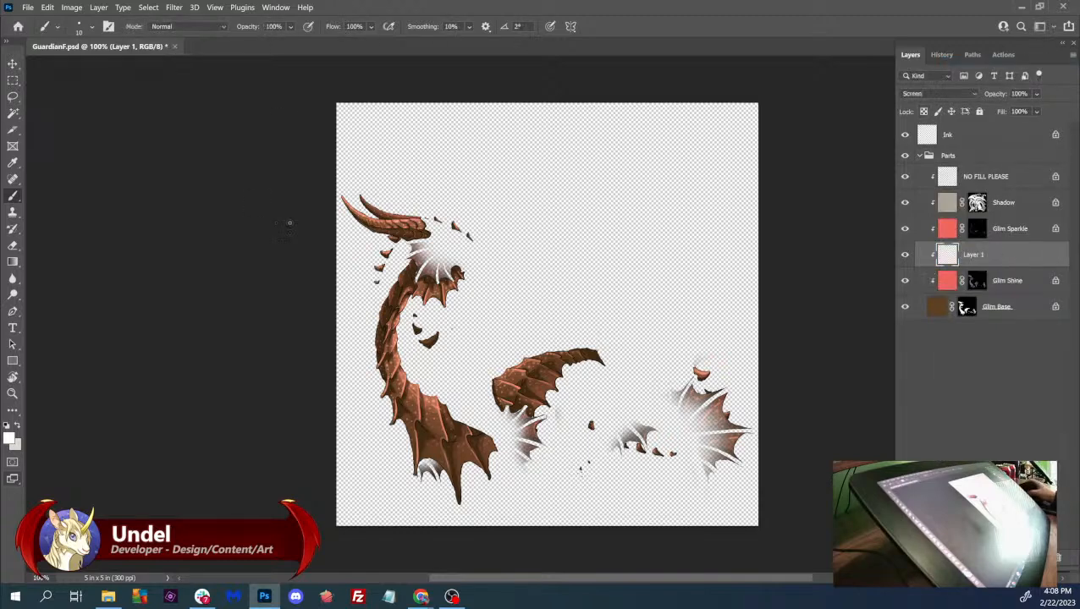
drag(988, 254, 973, 320)
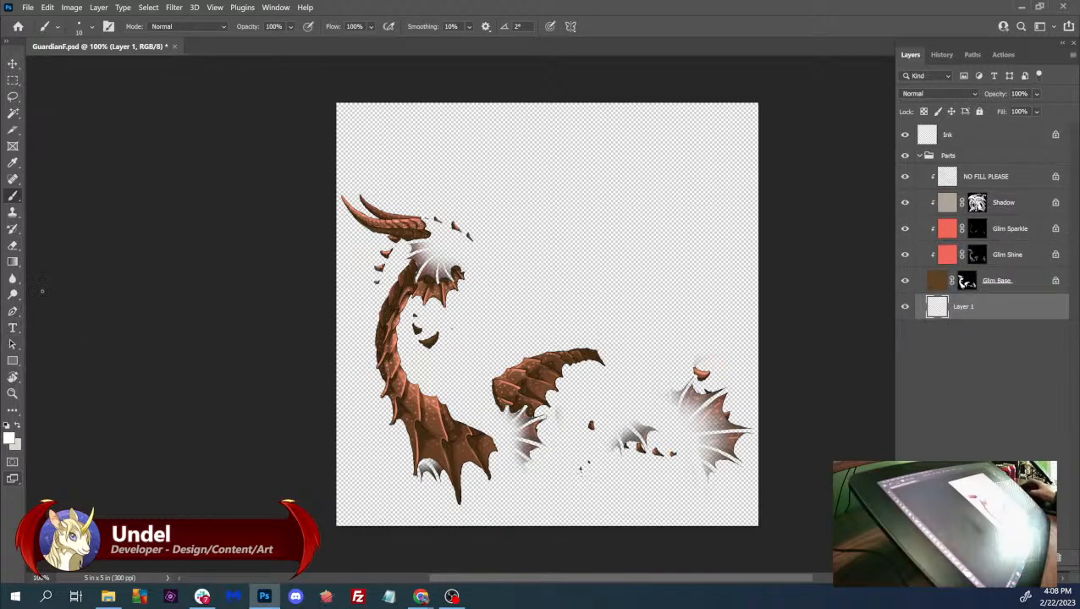
key(shift+BackSpace)
key(Return)
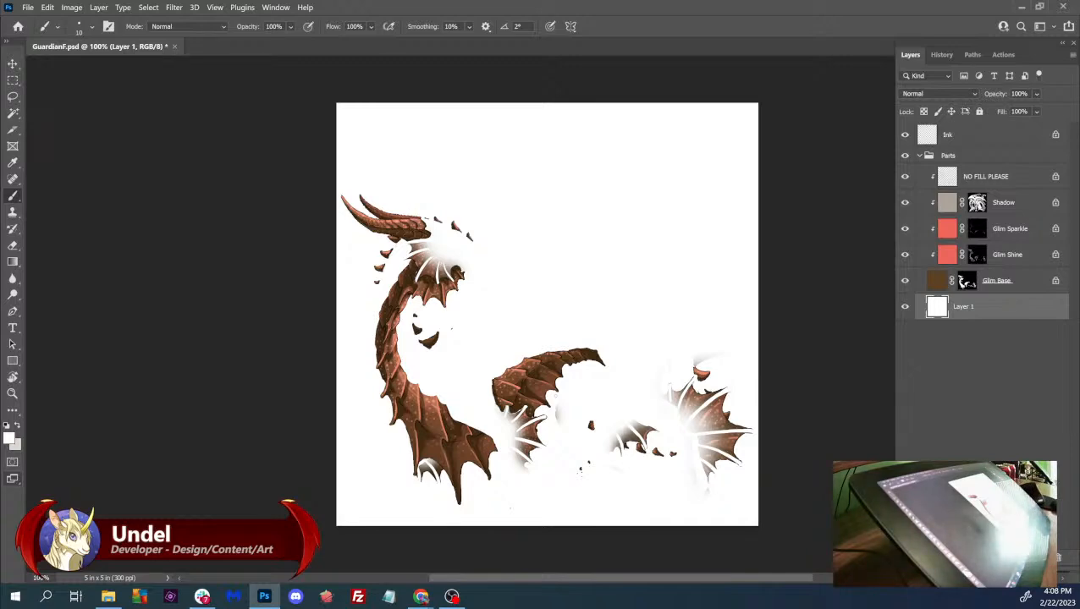
- On the Glim Base layer, lasso the three faint bleed areas around the back legs and large rear fin, clear them, and deselect
scroll(555, 395, up, 4)
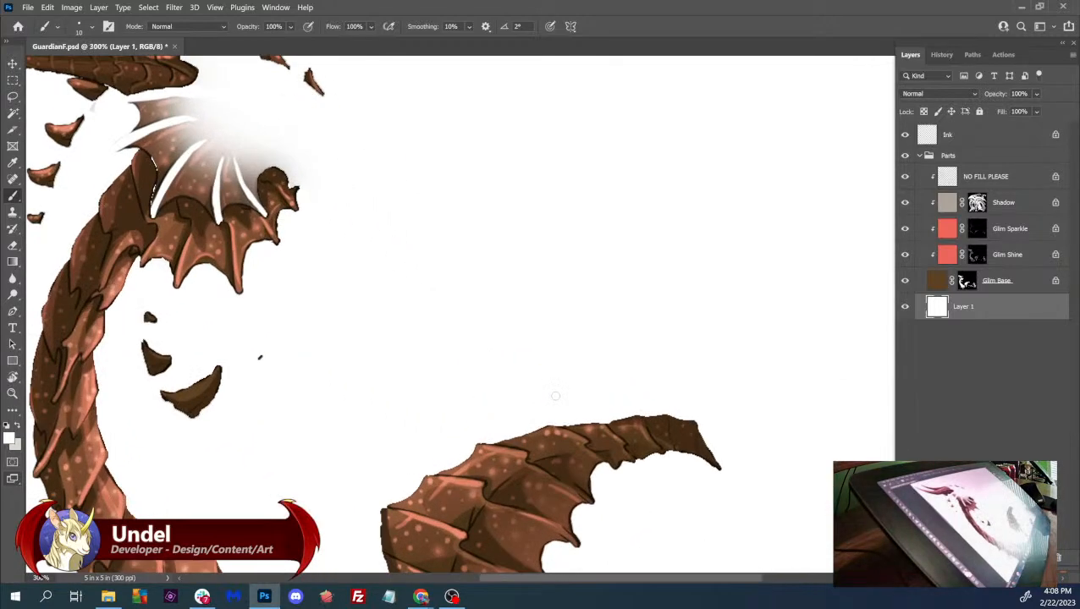
scroll(555, 395, down, 5)
scroll(615, 309, right, 4)
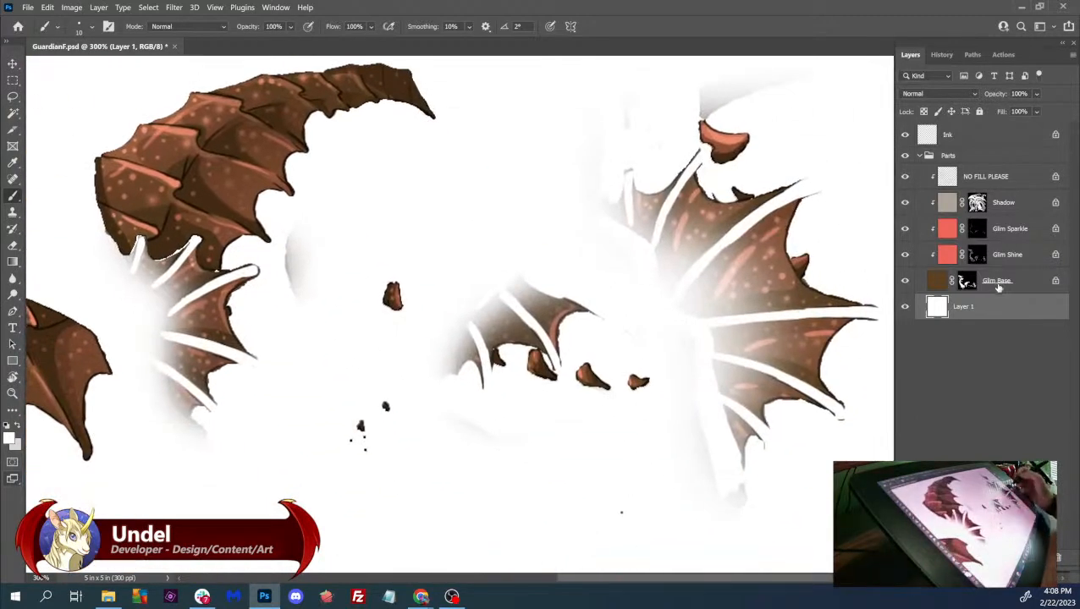
click(996, 280)
click(13, 96)
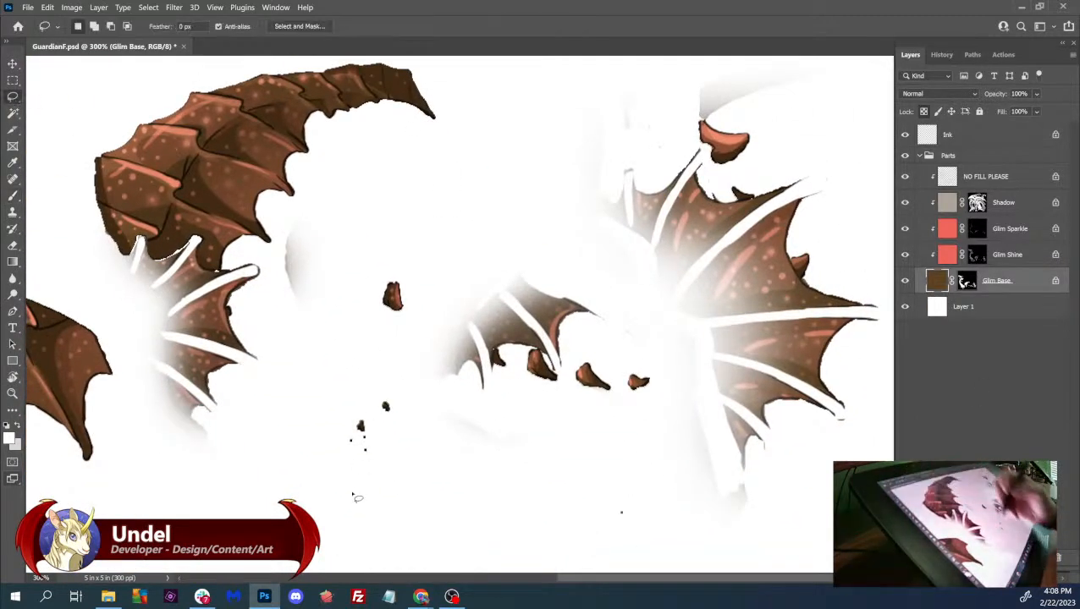
mouse_move(306, 405)
mouse_down()
mouse_move(379, 298)
mouse_move(350, 170)
mouse_move(296, 194)
mouse_move(270, 266)
mouse_move(308, 401)
mouse_up()
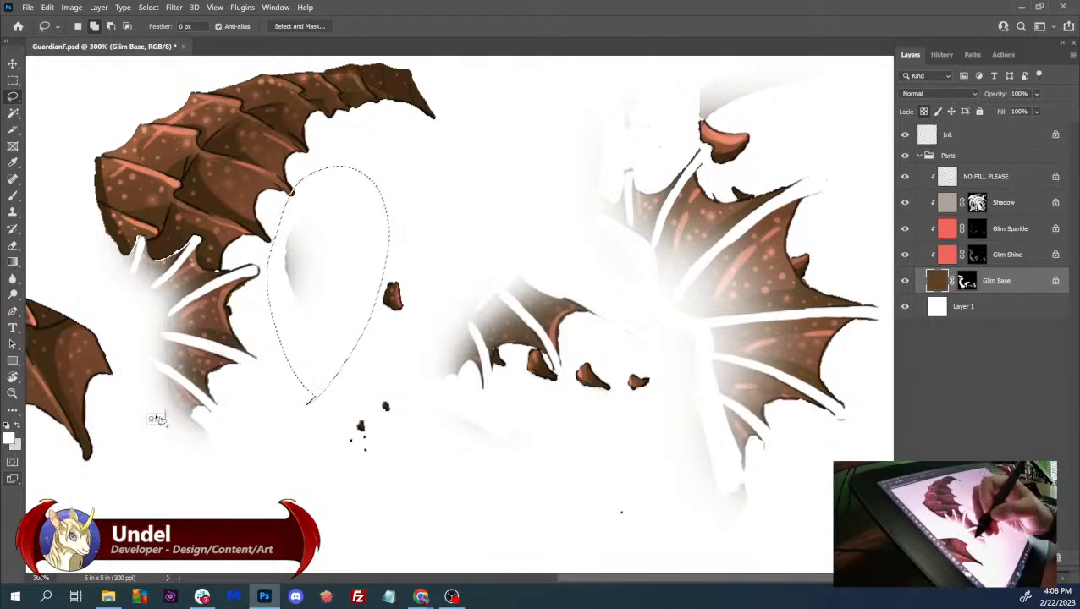
mouse_move(527, 444)
mouse_down()
mouse_move(438, 394)
mouse_move(410, 412)
mouse_move(448, 506)
mouse_move(576, 511)
mouse_up()
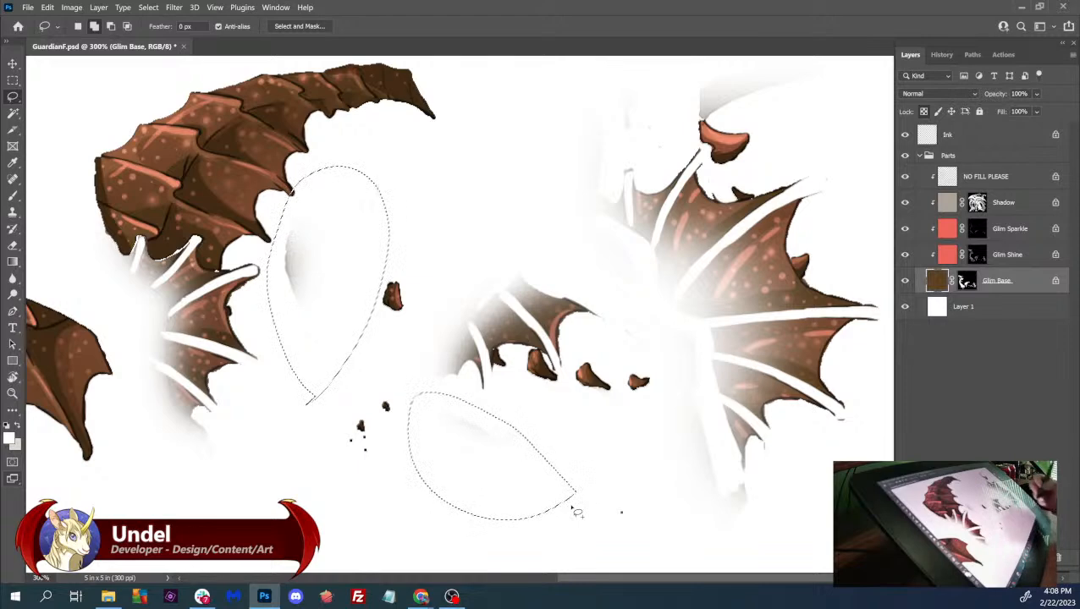
mouse_move(648, 273)
mouse_down()
mouse_move(591, 213)
mouse_move(535, 217)
mouse_move(518, 247)
mouse_move(541, 280)
mouse_move(654, 365)
mouse_move(595, 523)
mouse_move(659, 582)
mouse_move(755, 557)
mouse_move(773, 537)
mouse_move(730, 445)
mouse_move(712, 352)
mouse_move(662, 269)
mouse_up()
scroll(663, 254, up, 3)
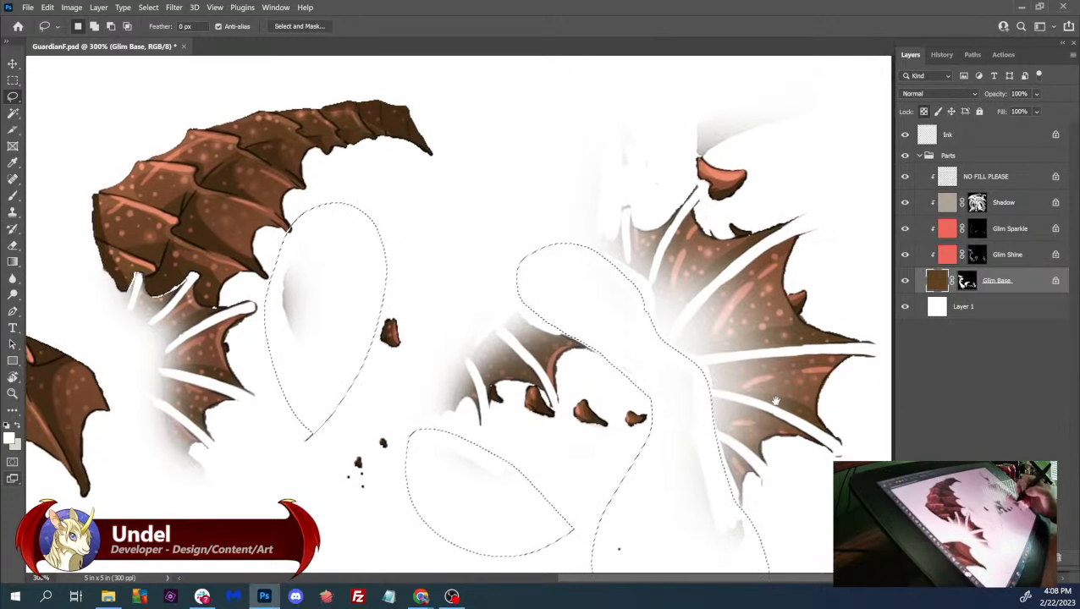
key(Delete)
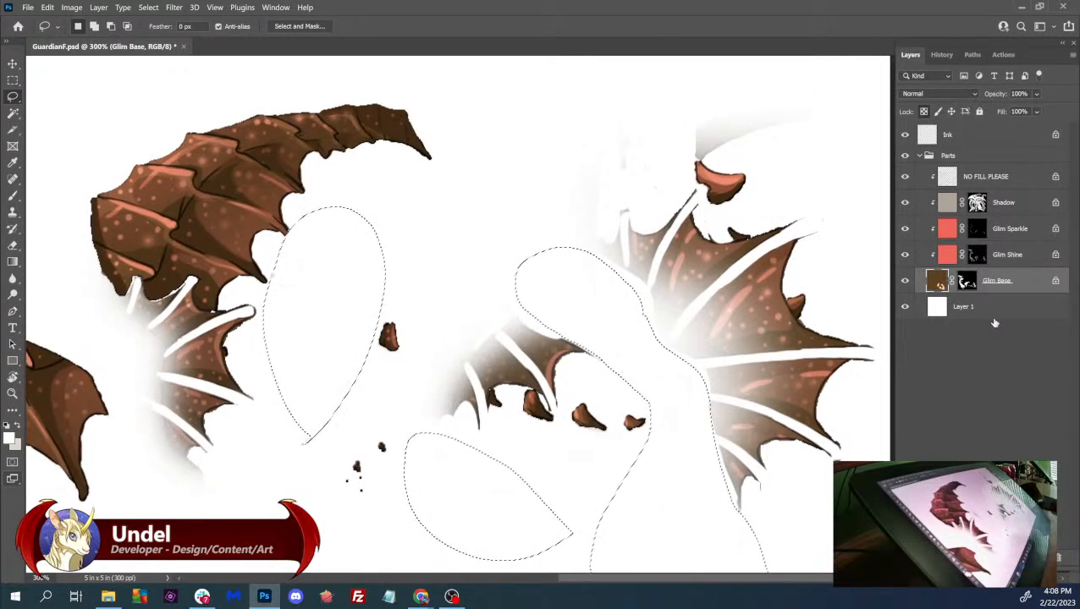
key(ctrl+d)
- Lasso the faint bleed above the large rear fin on the Glim Base layer, clear it, and deselect
drag(878, 356, 838, 454)
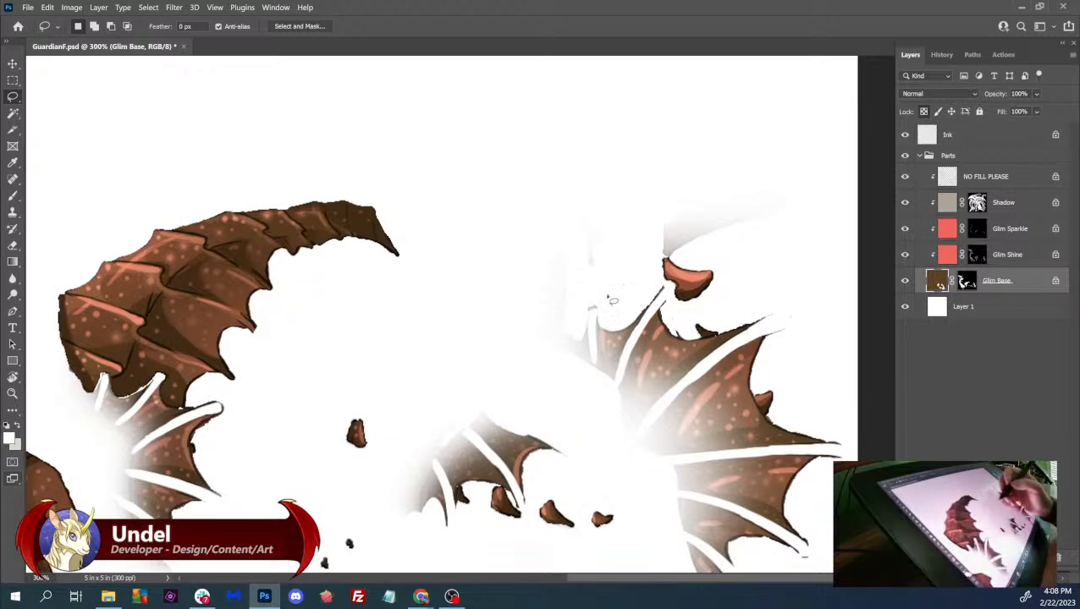
mouse_move(606, 327)
mouse_down()
mouse_move(596, 298)
mouse_move(578, 342)
mouse_move(466, 320)
mouse_move(637, 222)
mouse_move(645, 298)
mouse_move(624, 323)
mouse_up()
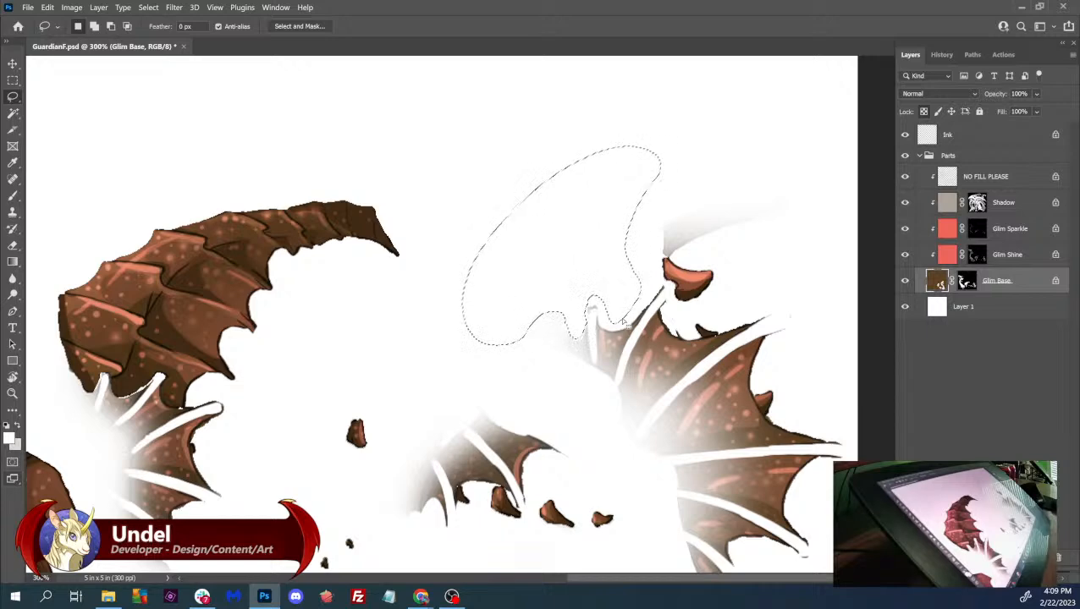
key(ctrl+d)
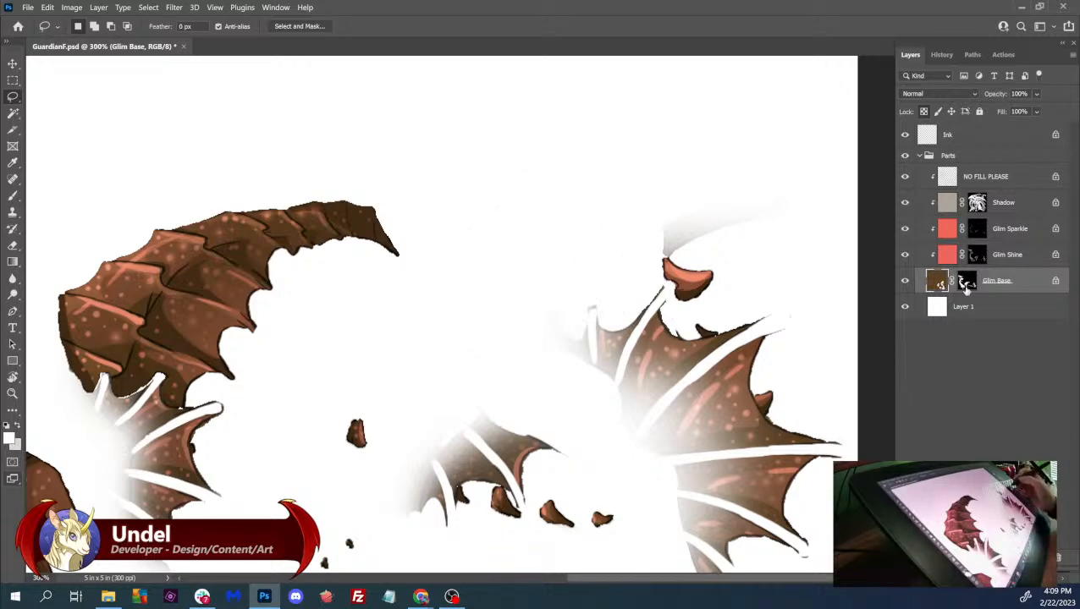
- On the Glim Base mask, lasso the faded edge of the large rear fin, apply a short gradient across it, and drop the selection
click(965, 282)
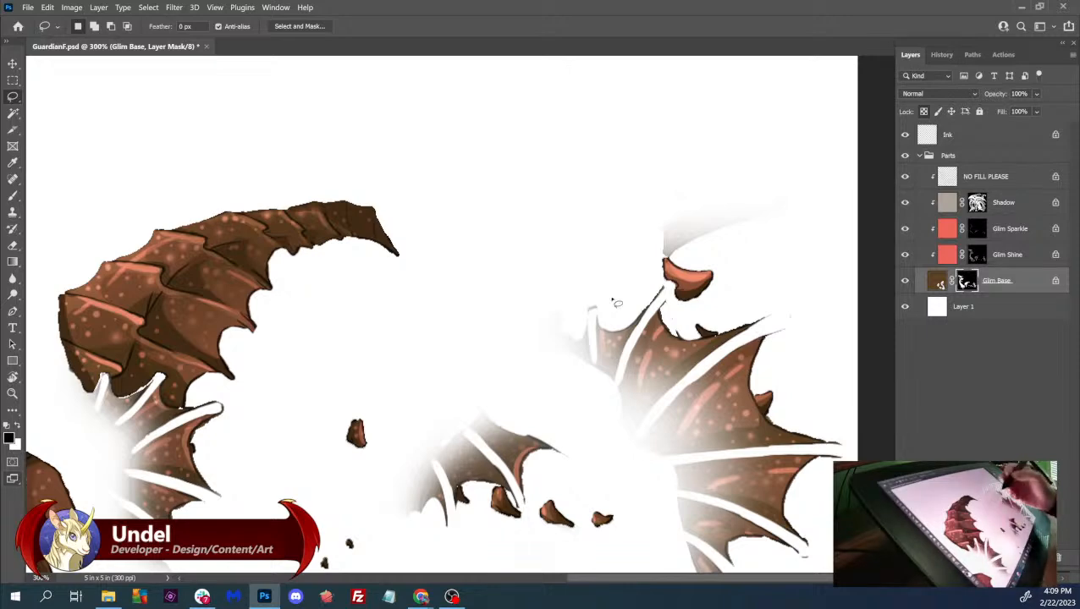
mouse_move(598, 285)
mouse_down()
mouse_move(584, 389)
mouse_move(599, 283)
mouse_up()
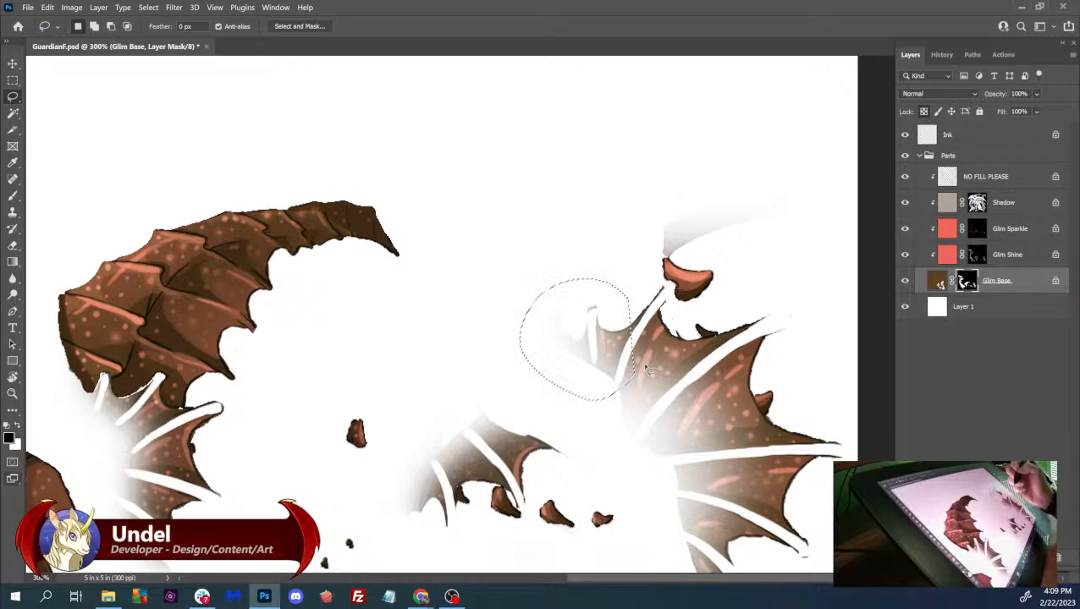
click(14, 262)
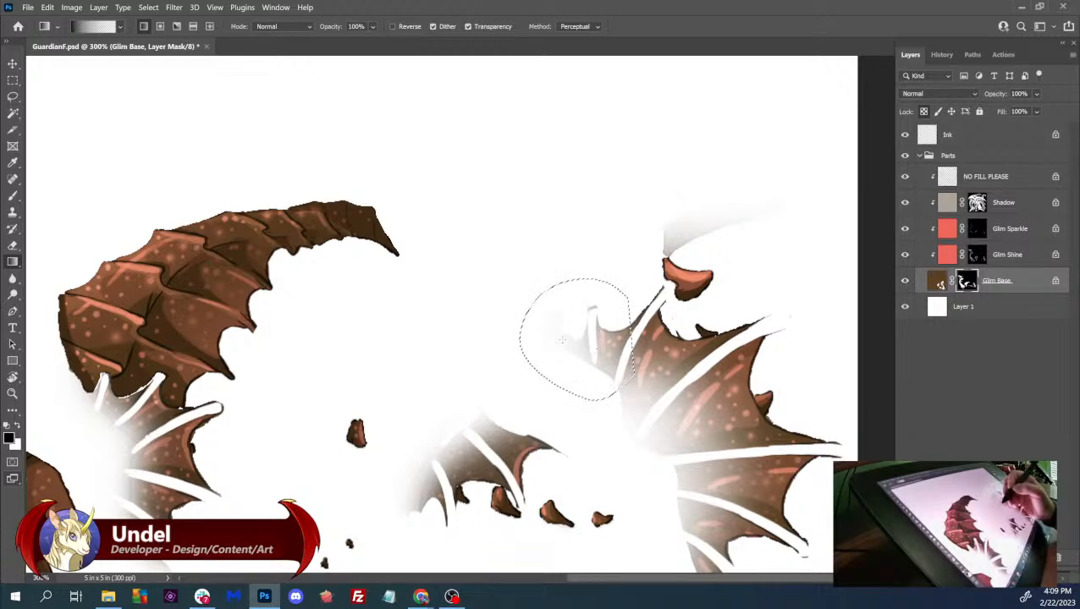
drag(605, 351, 626, 372)
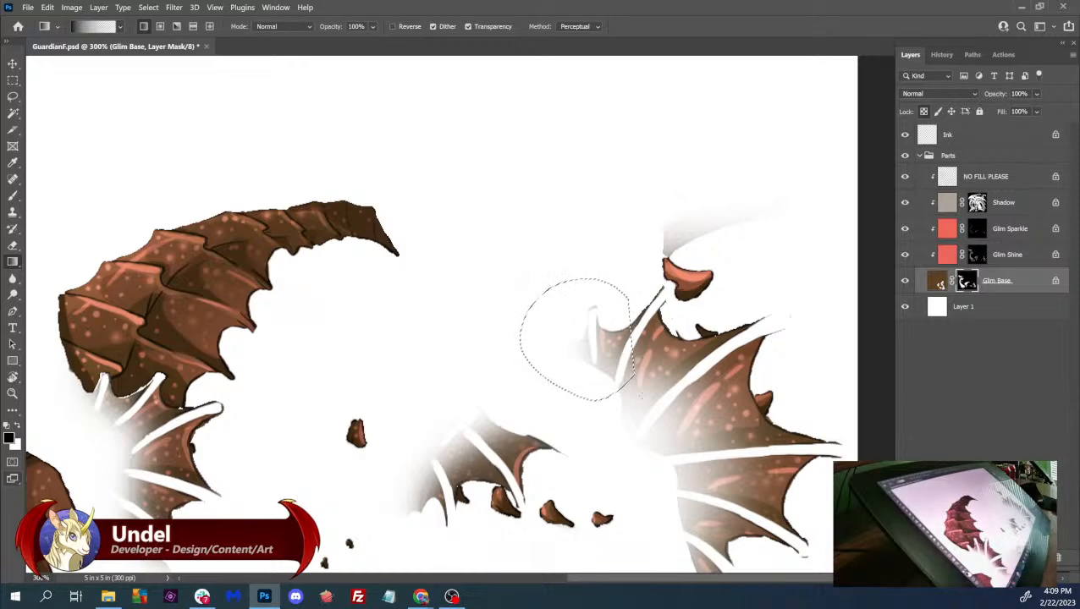
ctrl+click(973, 288)
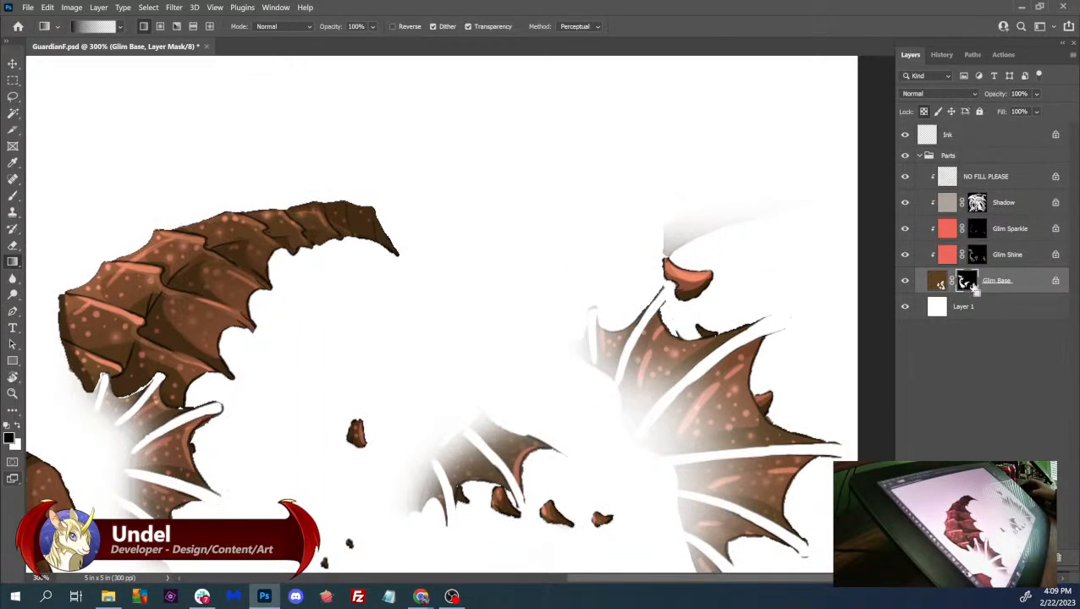
- Display the Glim Base mask on its own and examine it for stray grey areas around the fins and back legs
alt+click(974, 288)
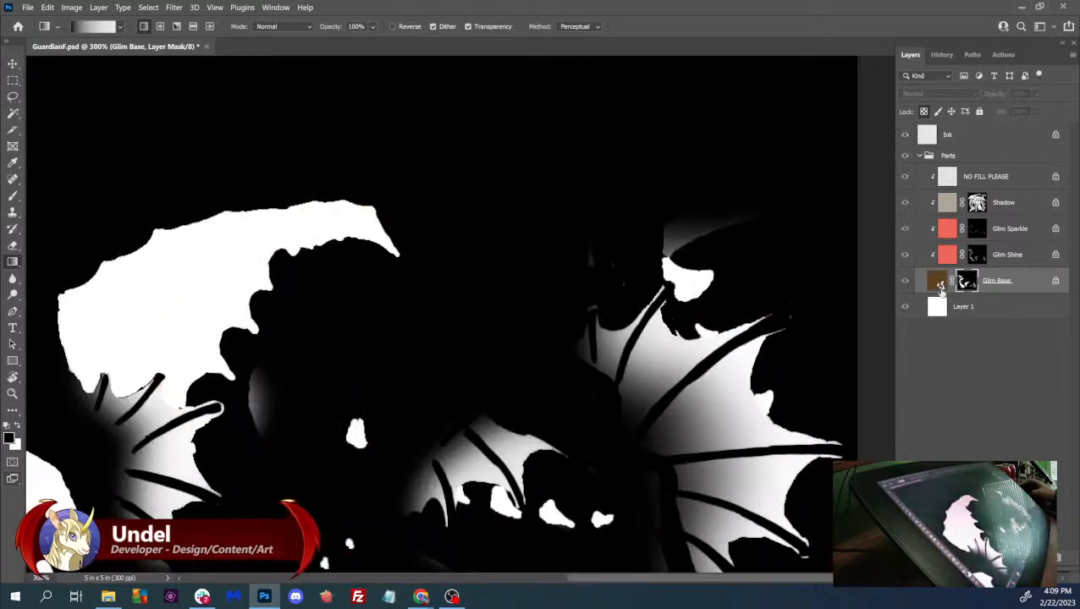
drag(645, 295, 795, 220)
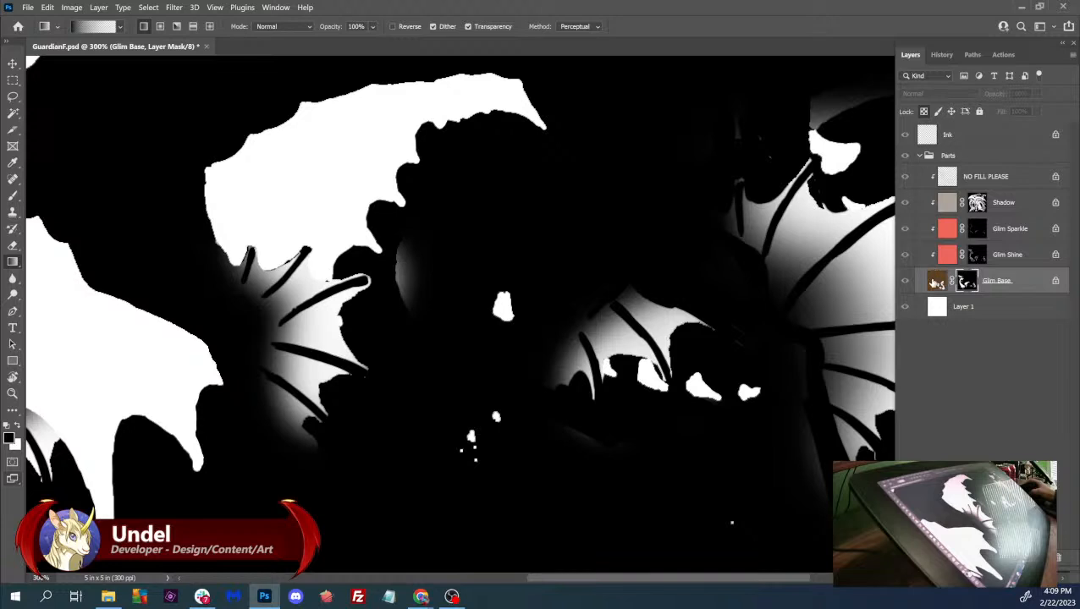
drag(759, 295, 639, 338)
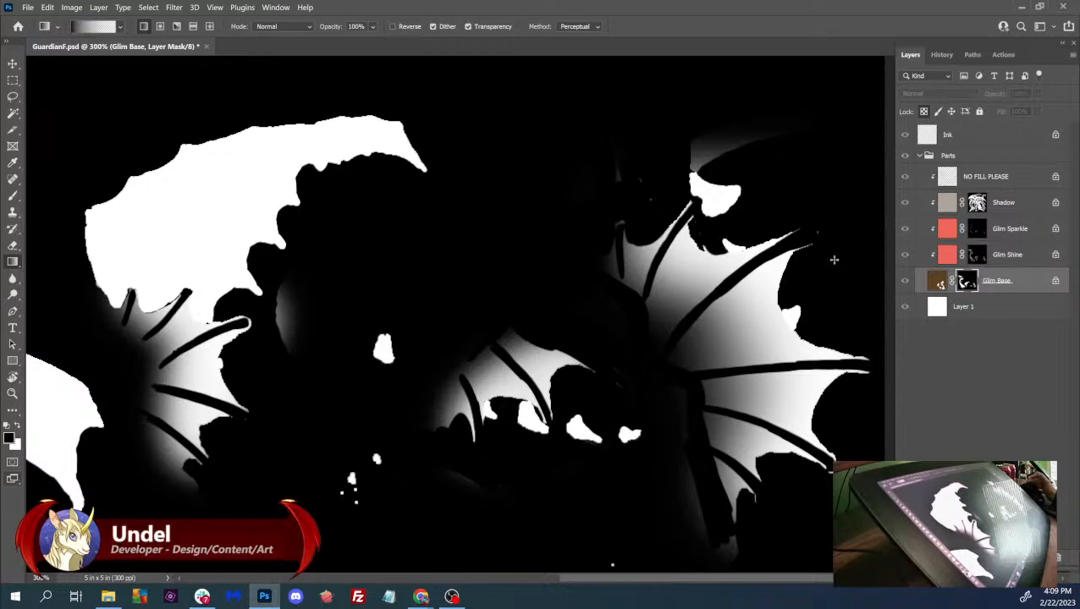
drag(754, 356, 738, 320)
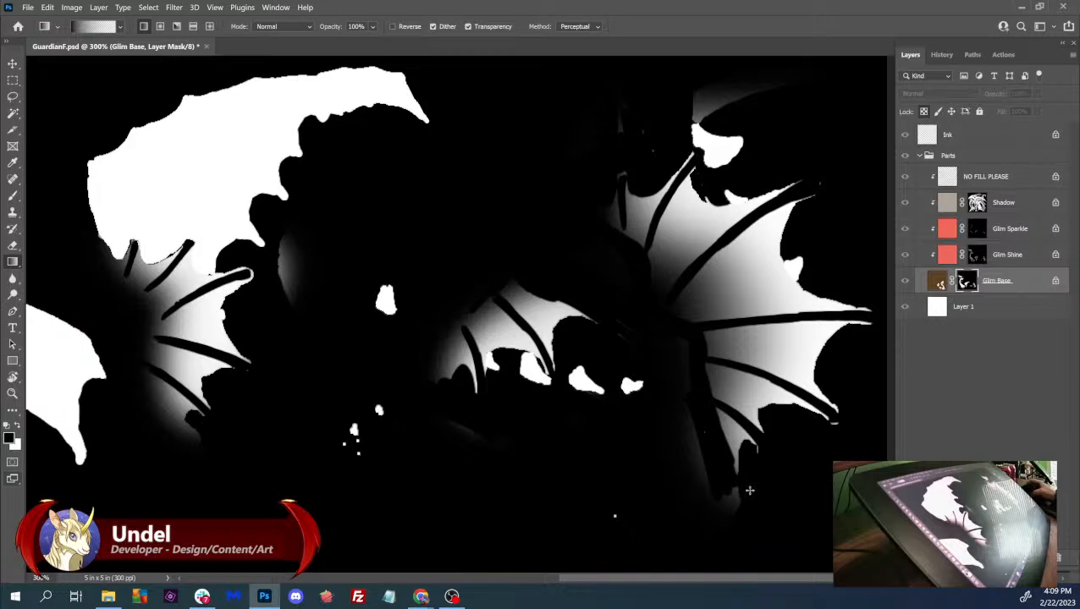
drag(779, 414, 766, 467)
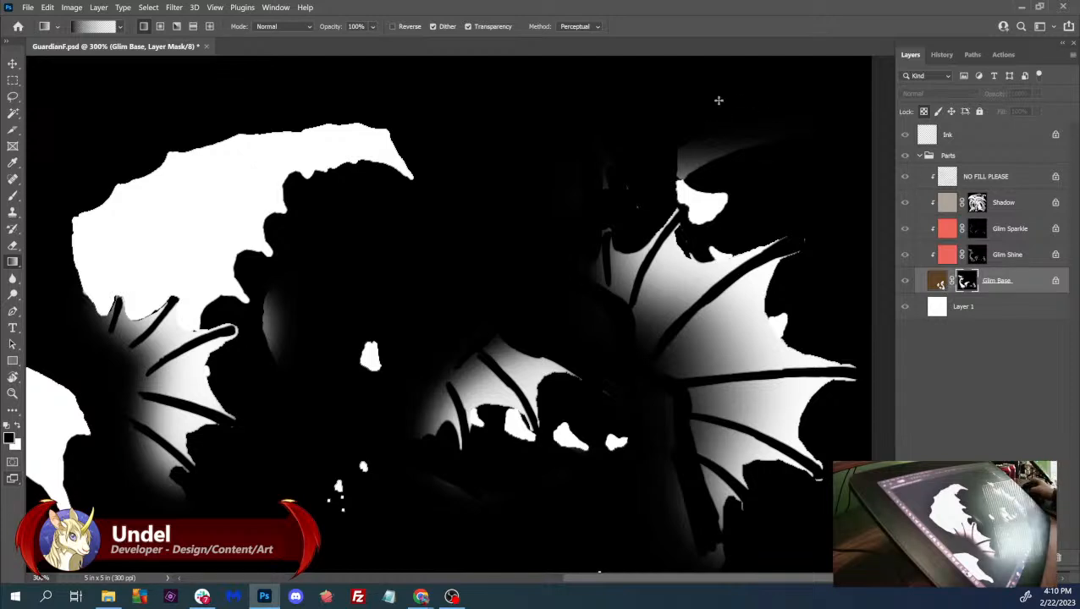
- Step back through the document history to the first Lasso state, undoing the clears and the mask gradient
click(941, 54)
click(950, 80)
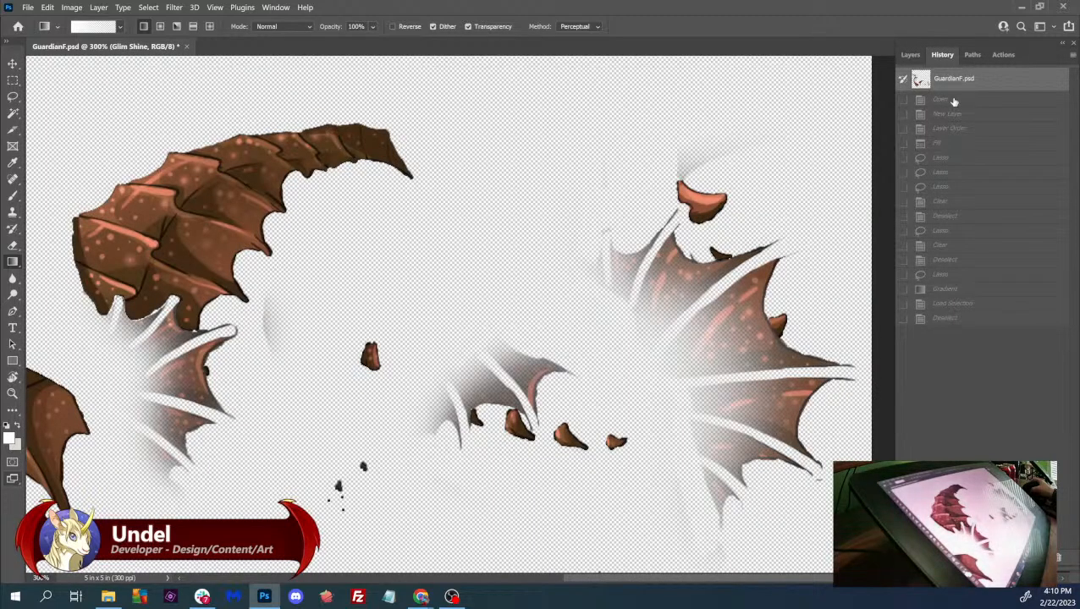
click(953, 101)
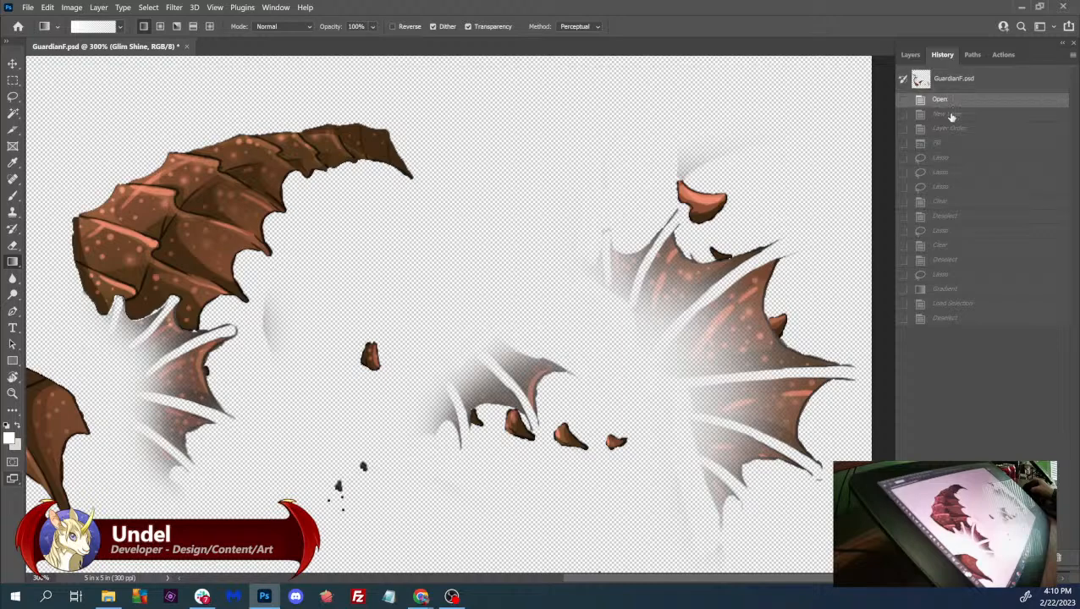
click(951, 115)
click(948, 129)
click(946, 157)
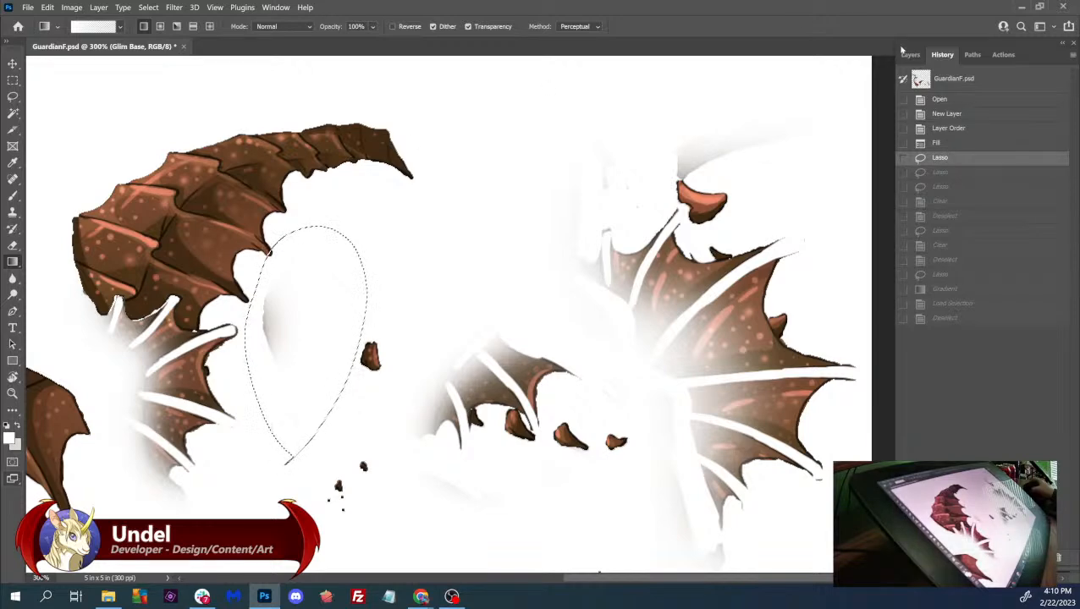
click(909, 55)
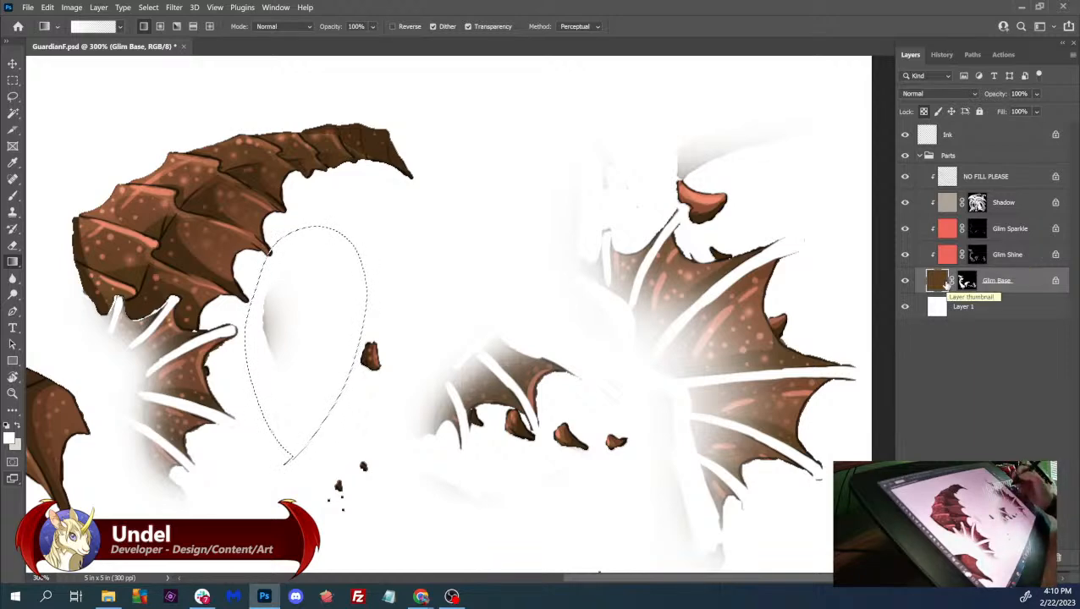
- Display the Glim Base mask alone, lasso the grey bleed patches around the back legs and beside the rear fin, fill them with black, and deselect
click(967, 281)
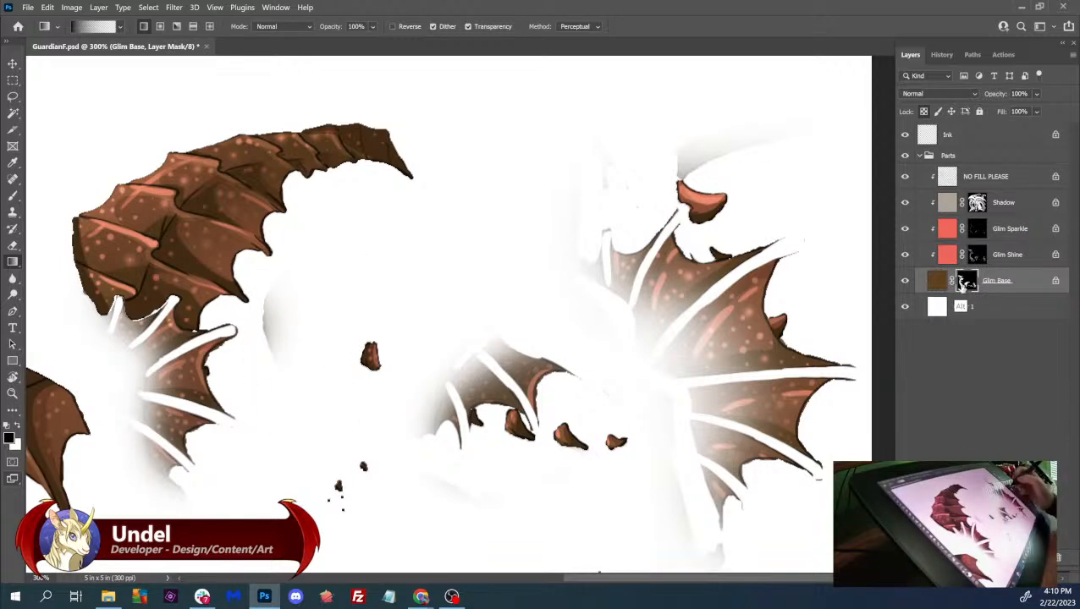
alt+click(966, 288)
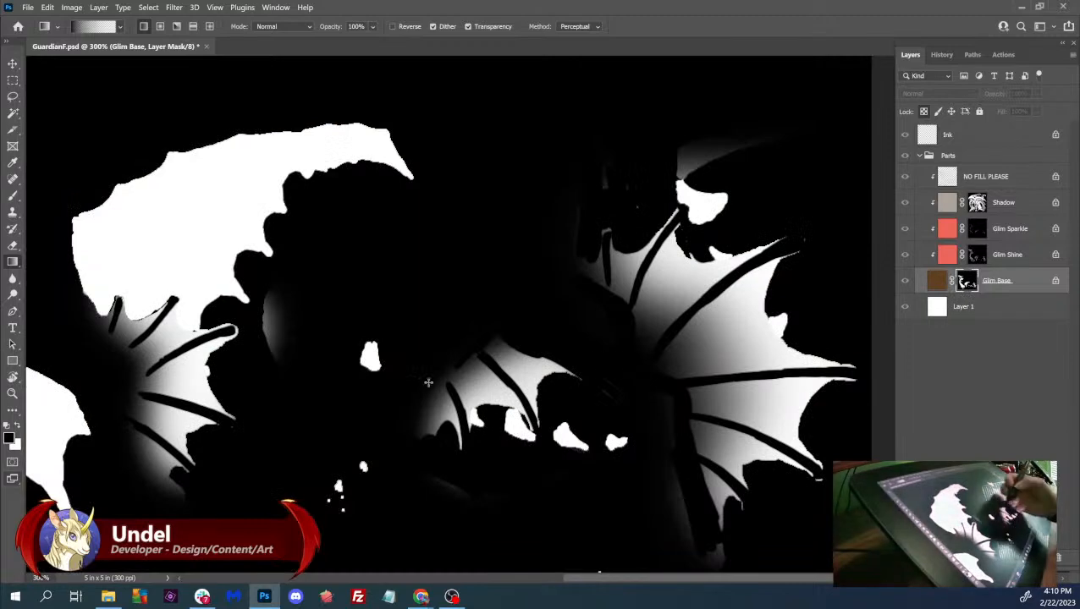
key(l)
mouse_move(292, 271)
mouse_down()
mouse_move(272, 408)
mouse_move(326, 292)
mouse_up()
drag(240, 285, 242, 363)
scroll(242, 362, down, 3)
mouse_move(428, 381)
mouse_down()
mouse_move(455, 463)
mouse_move(498, 436)
mouse_up()
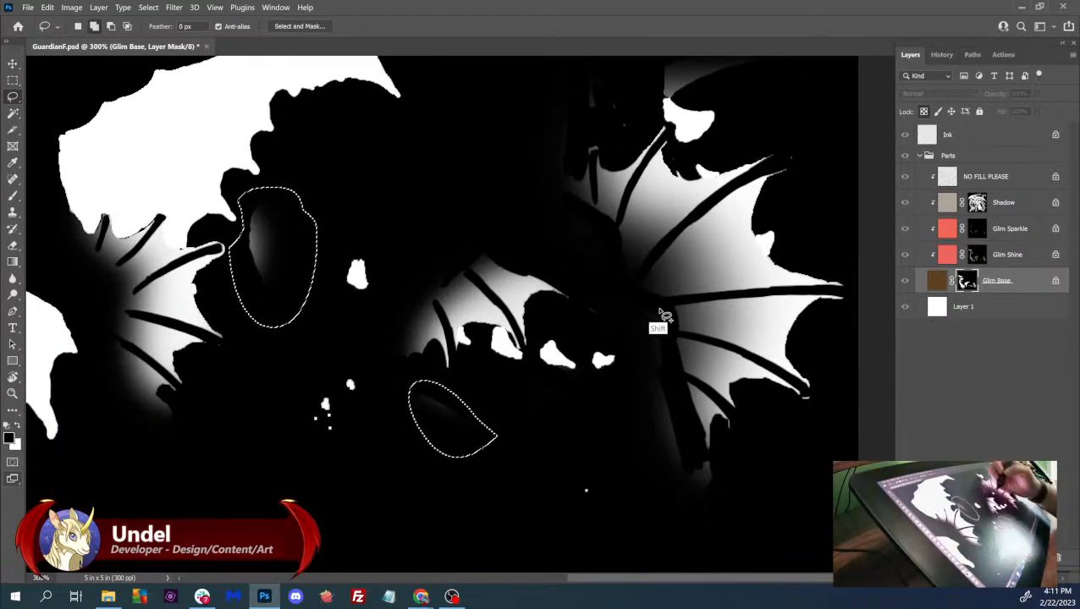
mouse_move(603, 303)
mouse_down()
mouse_move(584, 313)
mouse_move(647, 379)
mouse_move(630, 523)
mouse_move(728, 496)
mouse_move(641, 313)
mouse_move(596, 292)
mouse_up()
mouse_move(595, 251)
mouse_down()
mouse_move(566, 216)
mouse_move(459, 151)
mouse_move(380, 225)
mouse_move(454, 250)
mouse_move(504, 240)
mouse_move(529, 265)
mouse_move(599, 292)
mouse_up()
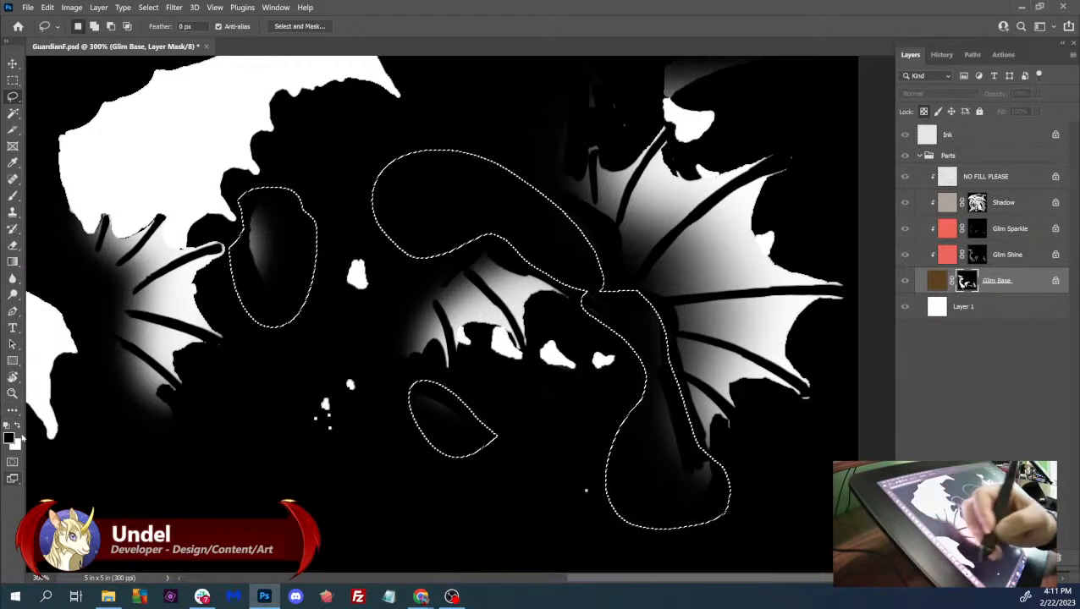
key(shift+BackSpace)
key(Return)
key(ctrl+d)
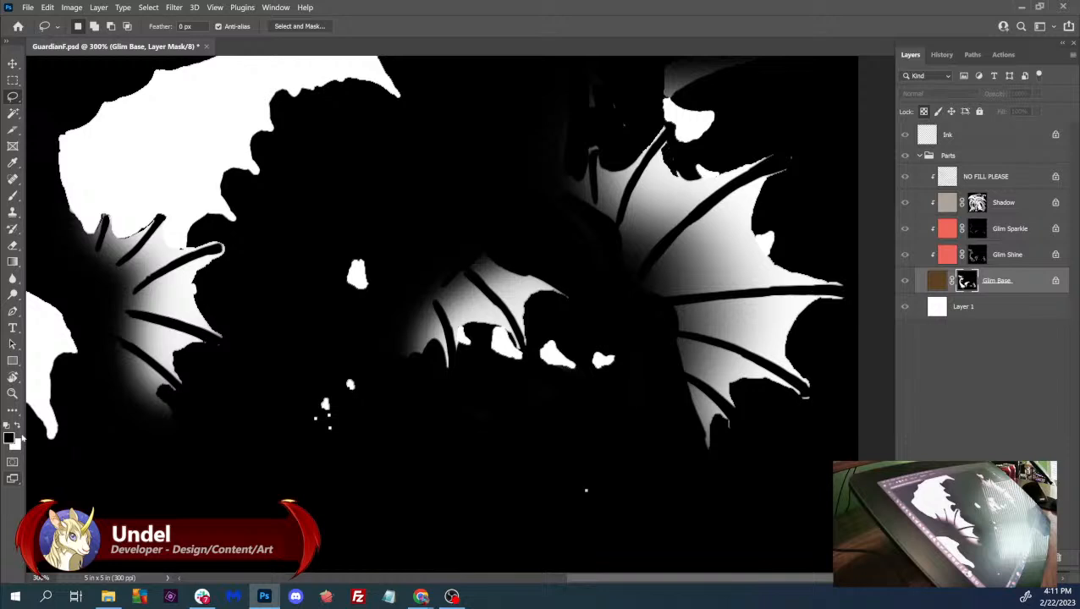
- On the Glim Base mask, lasso the faint stray patch above the large rear fin and return to the full artwork view
scroll(794, 303, up, 5)
scroll(794, 303, right, 3)
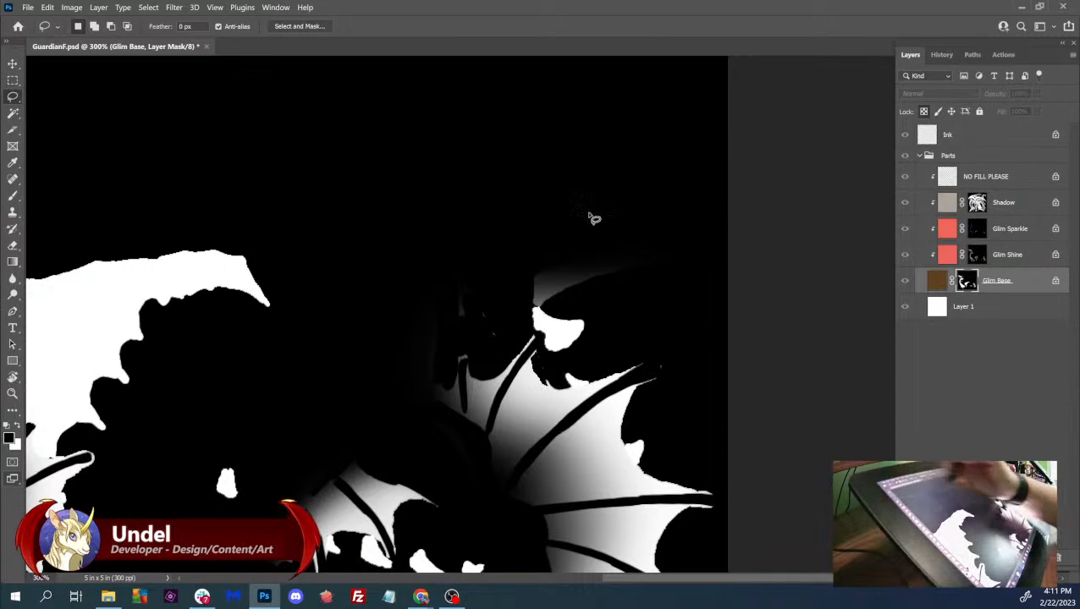
drag(591, 217, 548, 246)
click(606, 243)
mouse_move(470, 264)
mouse_down()
mouse_move(462, 329)
mouse_move(510, 346)
mouse_move(524, 305)
mouse_move(495, 242)
mouse_up()
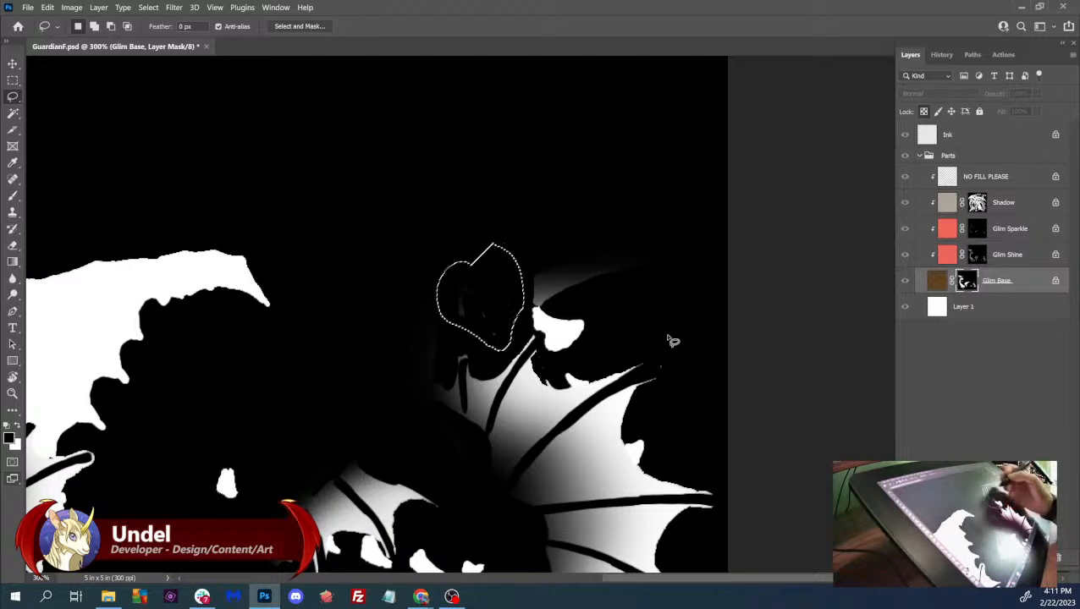
scroll(699, 366, down, 1)
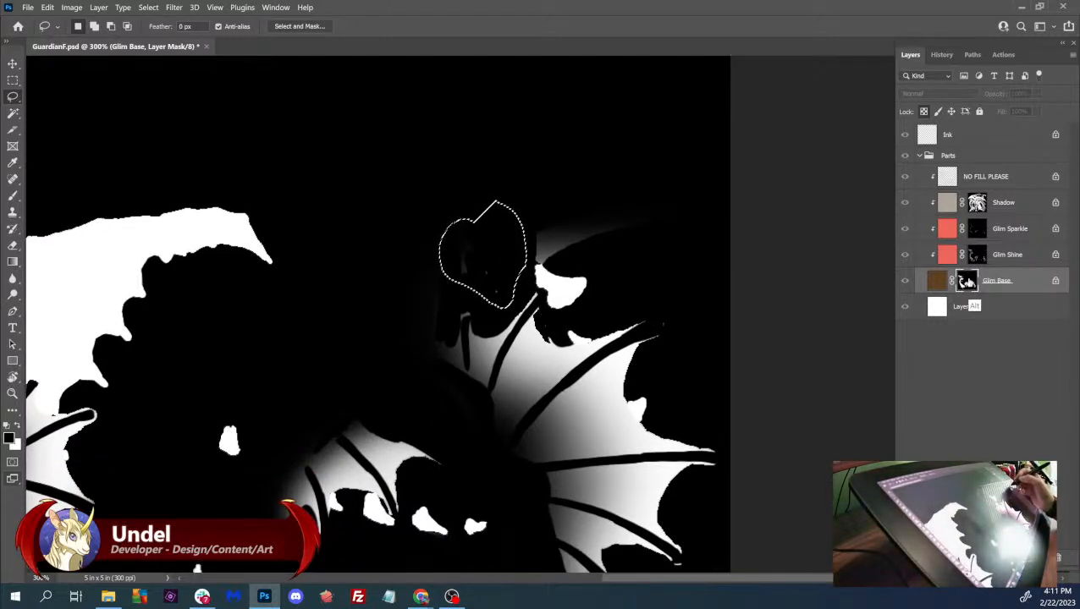
alt+click(965, 283)
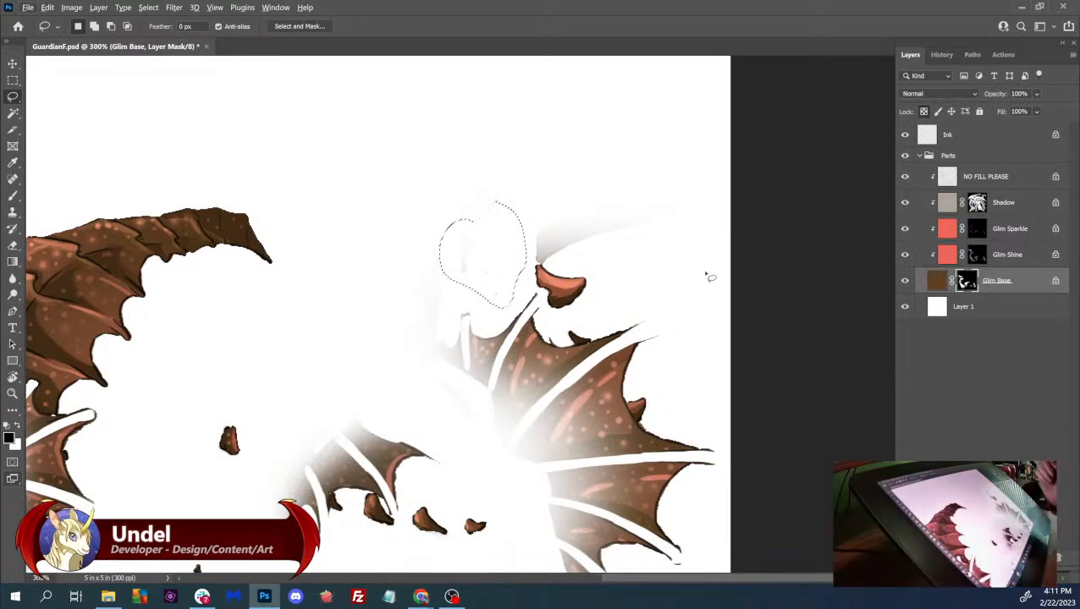
- Extend the selection over the faint haze beside the large rear fin and the bleed patch below the small middle fin
mouse_move(439, 295)
mouse_down()
mouse_move(437, 344)
mouse_move(446, 373)
mouse_move(473, 394)
mouse_move(463, 477)
mouse_move(389, 394)
mouse_move(385, 254)
mouse_up()
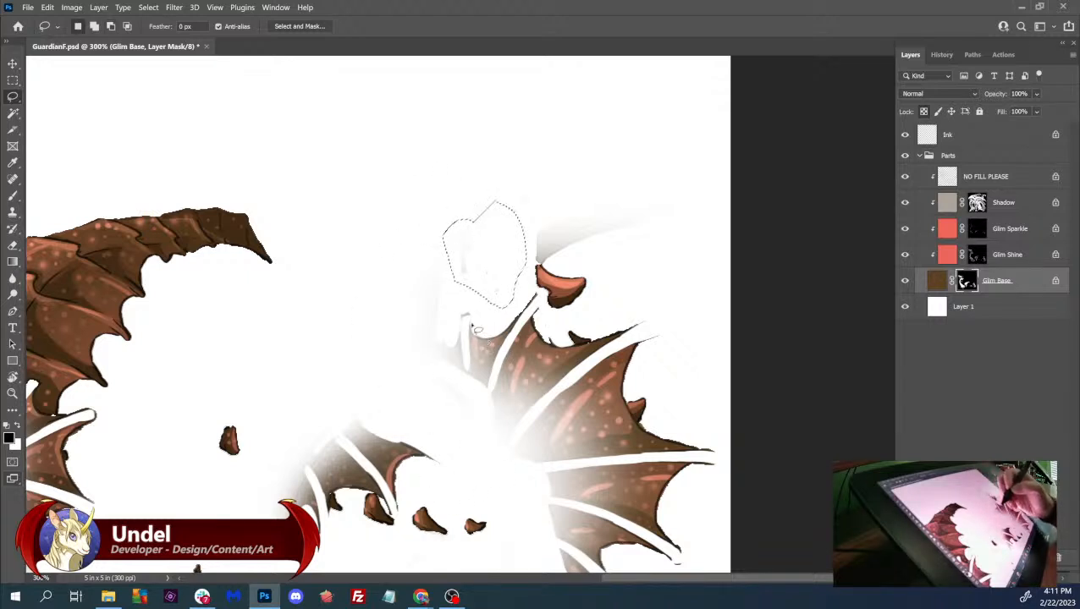
mouse_move(457, 243)
mouse_down()
mouse_move(437, 288)
mouse_move(434, 373)
mouse_move(488, 471)
mouse_move(423, 235)
mouse_move(447, 224)
mouse_up()
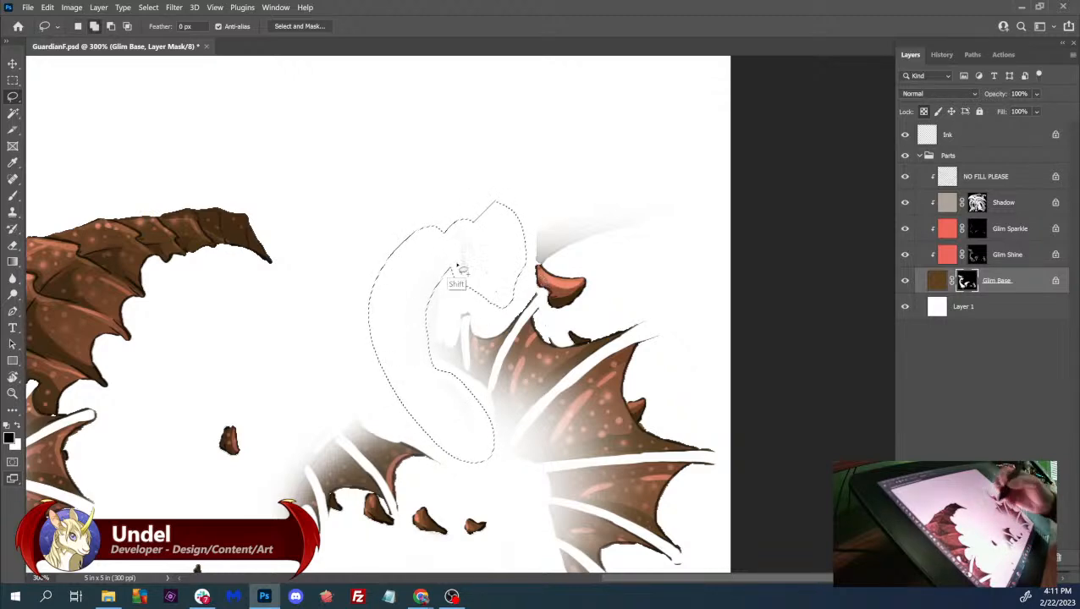
mouse_move(506, 379)
mouse_down()
mouse_move(543, 248)
mouse_move(541, 194)
mouse_up()
drag(381, 372, 468, 422)
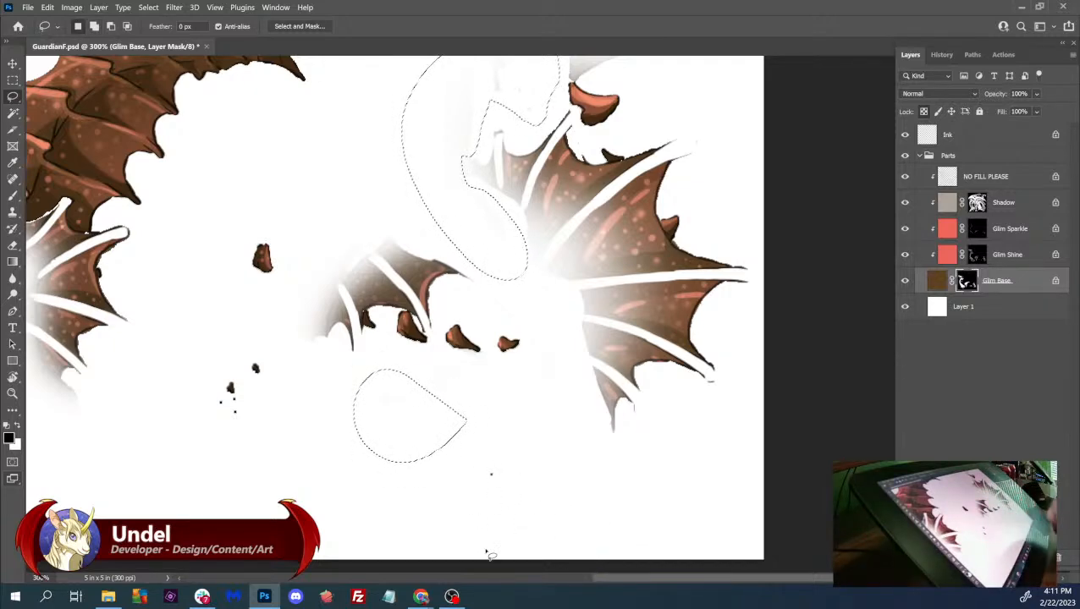
- Add the stray dots below the fins and near the canvas's lower edge to the selection, fill it with black, and deselect
drag(514, 469, 666, 436)
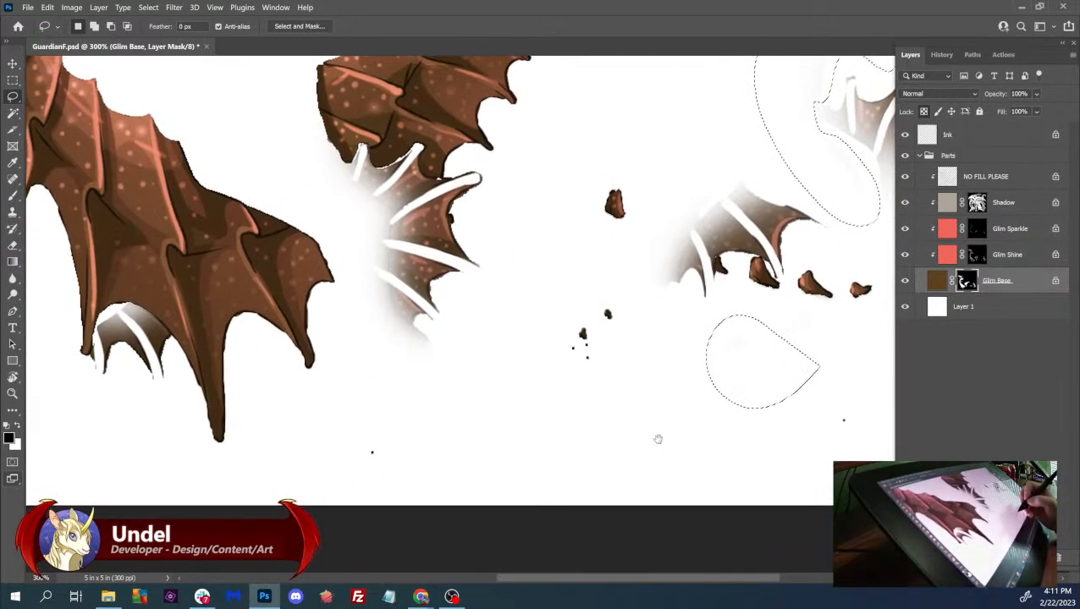
mouse_move(398, 424)
mouse_down()
mouse_move(347, 484)
mouse_move(366, 479)
mouse_up()
mouse_move(857, 404)
mouse_down()
mouse_move(848, 422)
mouse_move(839, 415)
mouse_move(854, 401)
mouse_up()
drag(814, 466, 708, 505)
drag(502, 414, 497, 411)
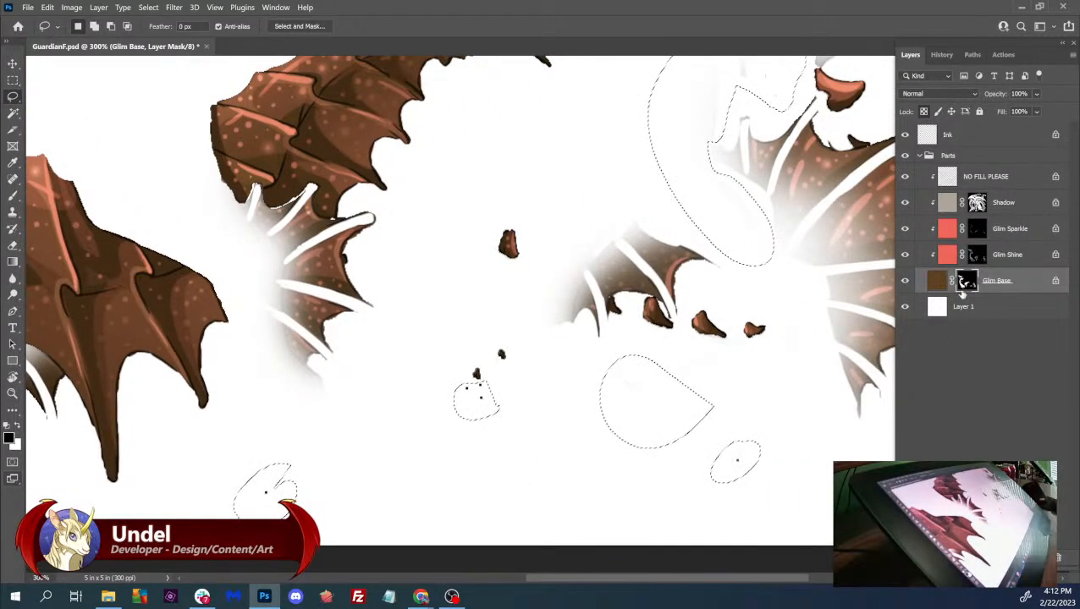
key(shift+BackSpace)
key(Return)
key(ctrl+d)
- Lasso the faded edge of the small middle fin, try a short gradient inside it, and step back to the Lasso state
drag(738, 427, 685, 489)
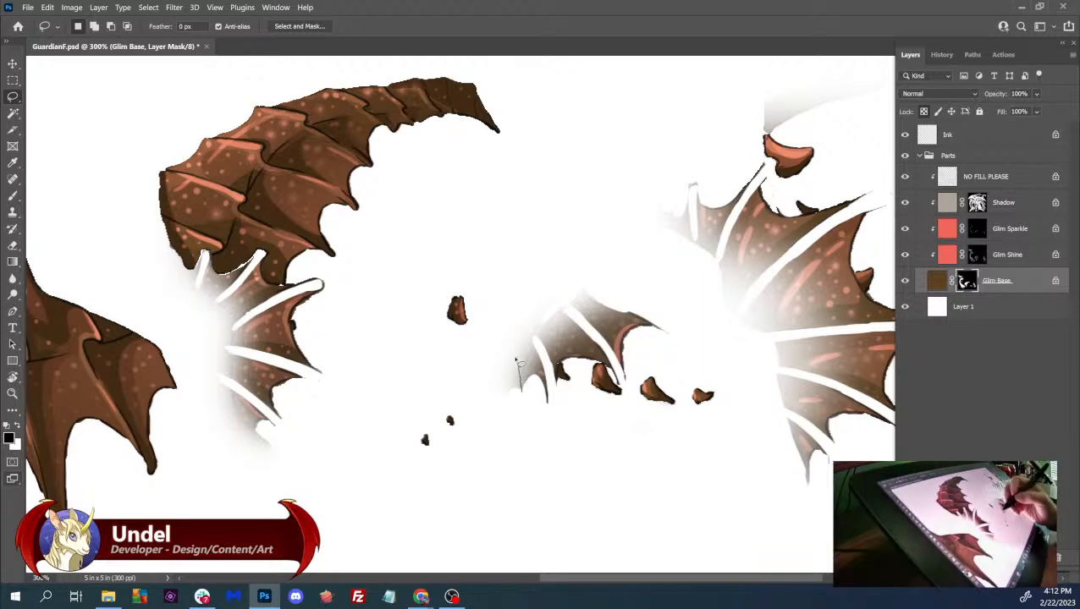
mouse_move(471, 384)
mouse_down()
mouse_move(511, 425)
mouse_move(520, 396)
mouse_up()
key(g)
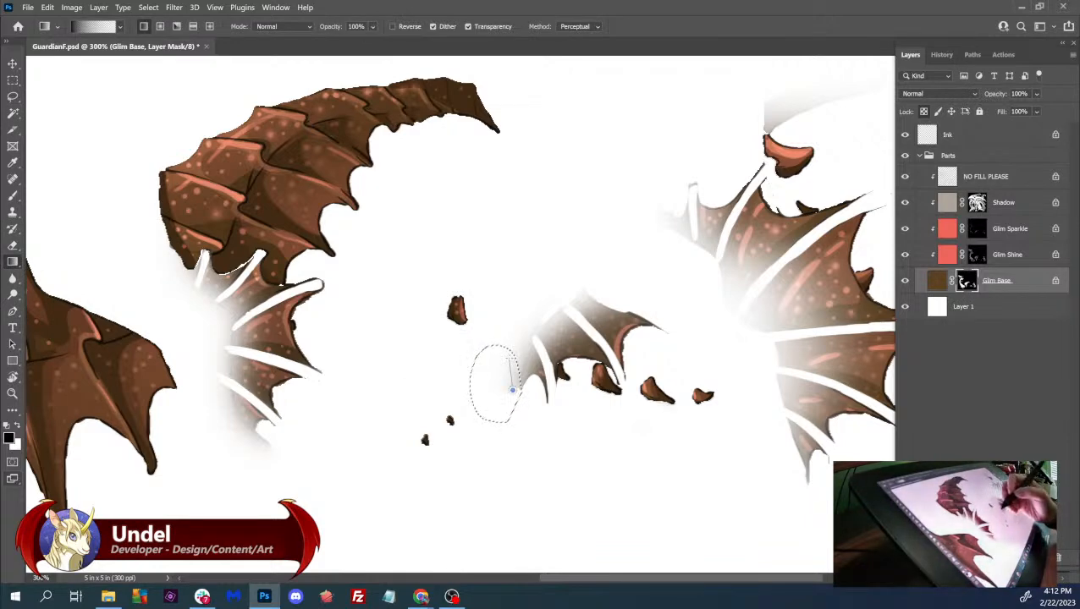
key(ctrl+d)
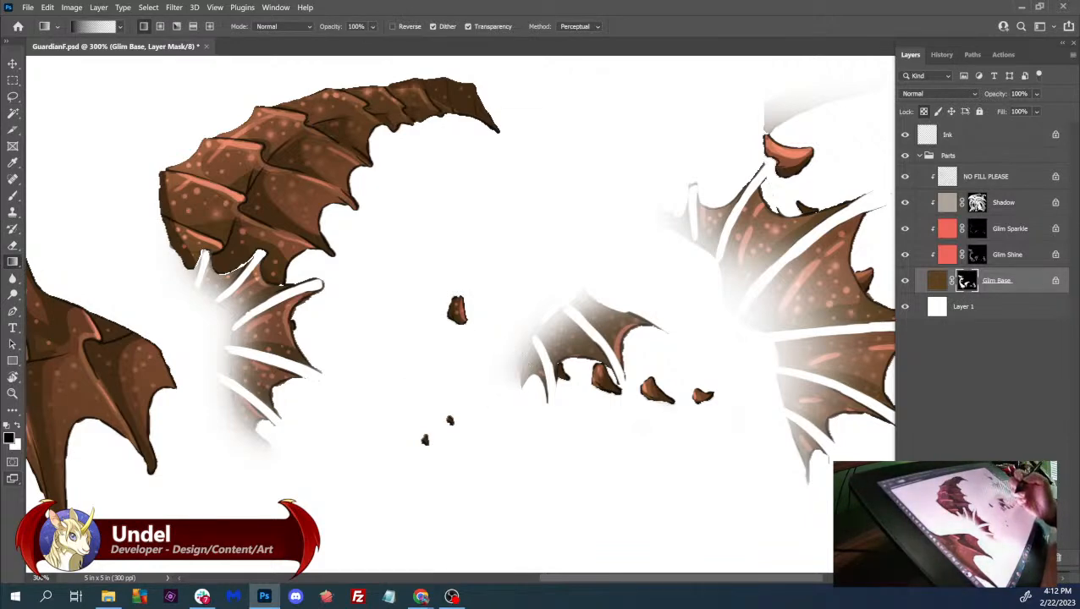
key(ctrl+shift+d)
key(ctrl+d)
click(941, 55)
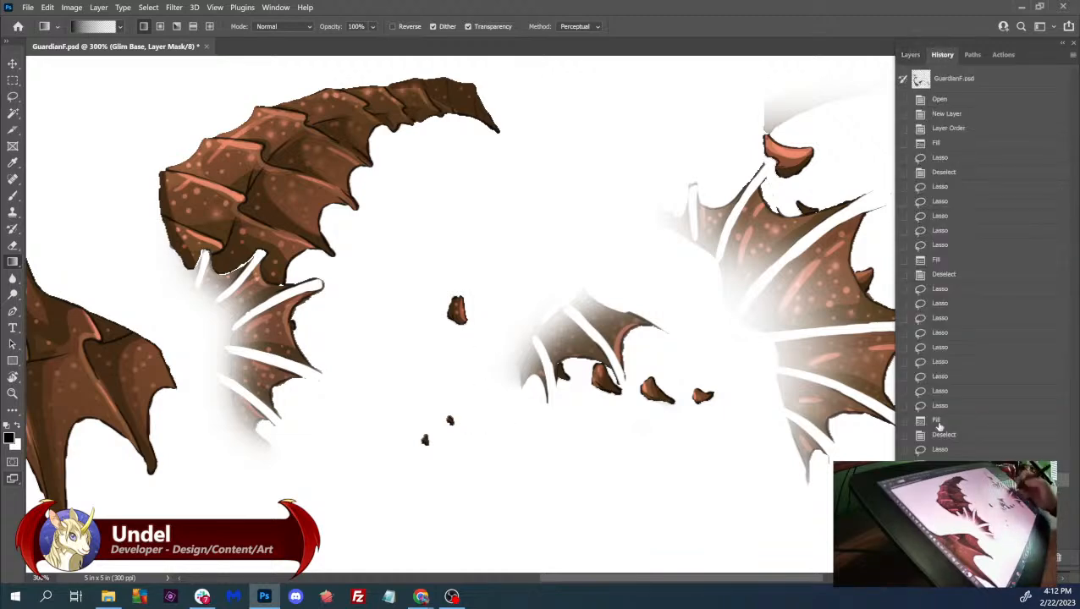
click(941, 451)
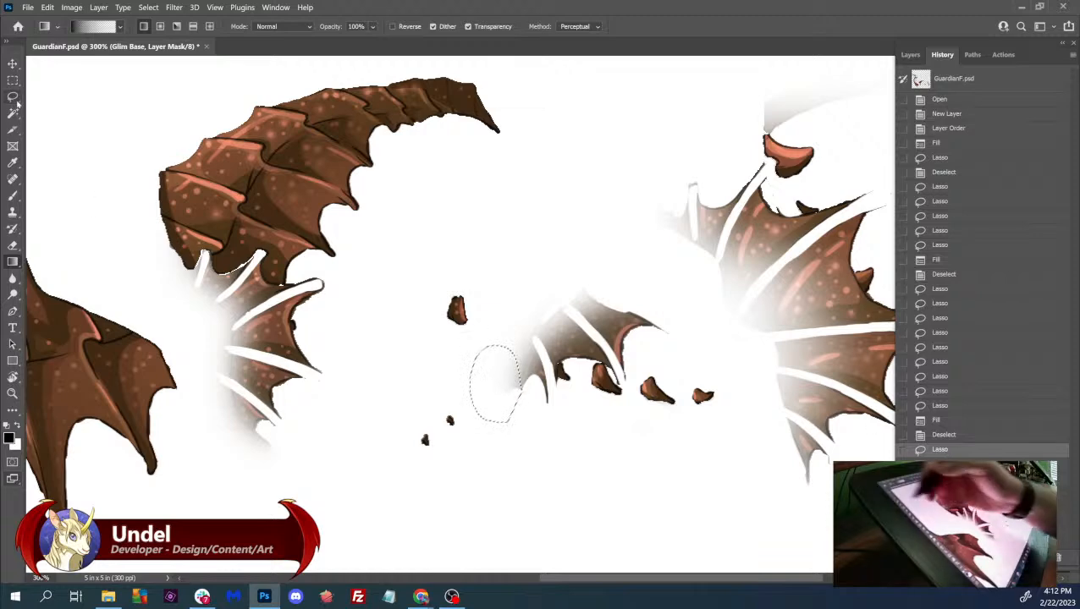
- Extend the lasso selection up along the middle fin's faded edge, apply a gradient across it, and deselect
key(l)
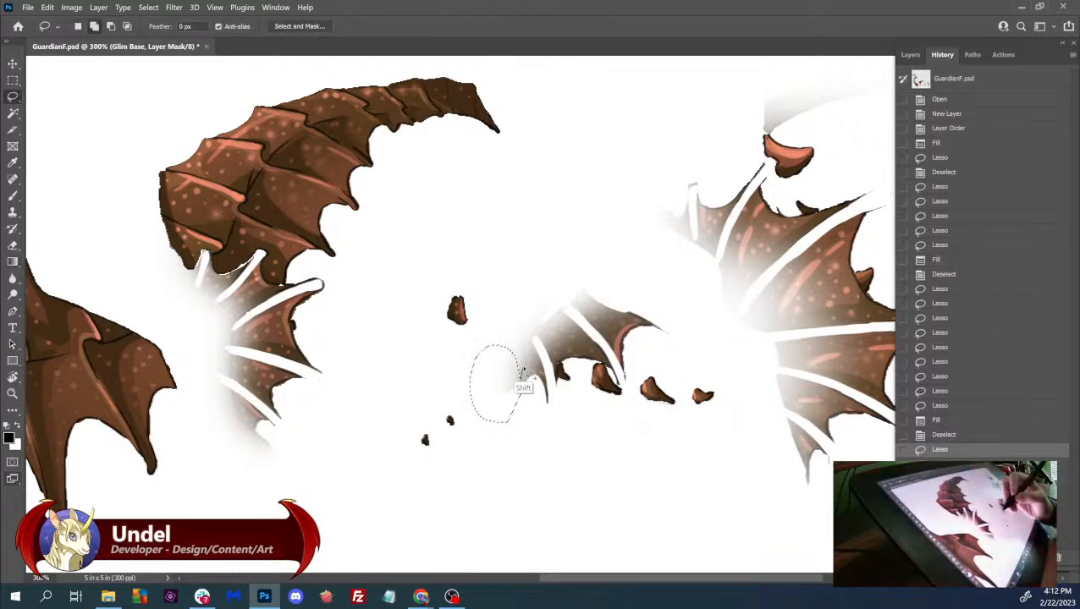
mouse_move(542, 338)
mouse_down()
mouse_move(555, 325)
mouse_move(554, 253)
mouse_move(489, 342)
mouse_move(538, 416)
mouse_up()
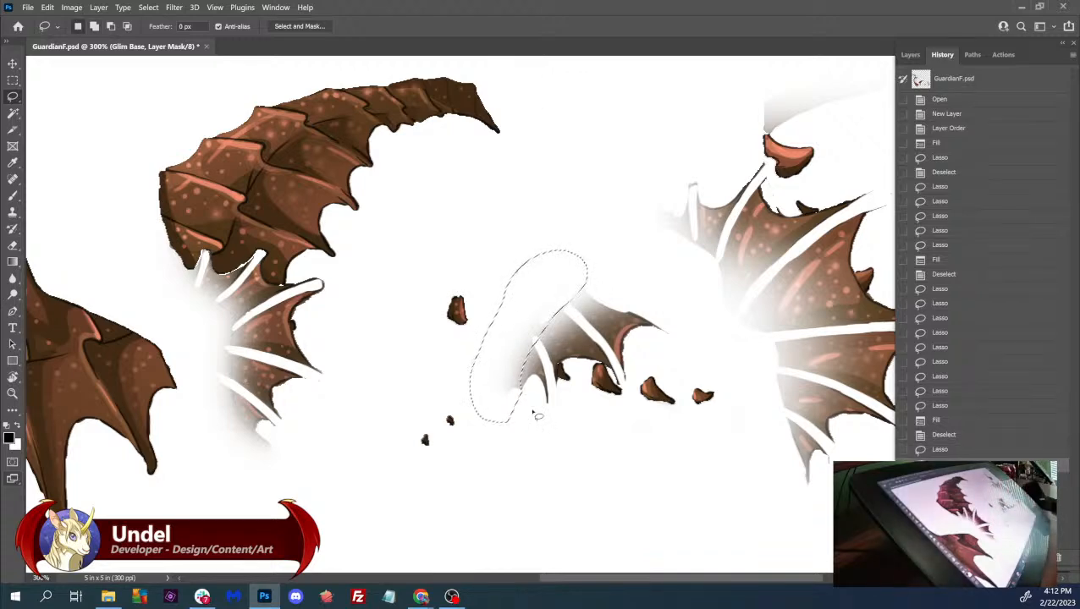
key(g)
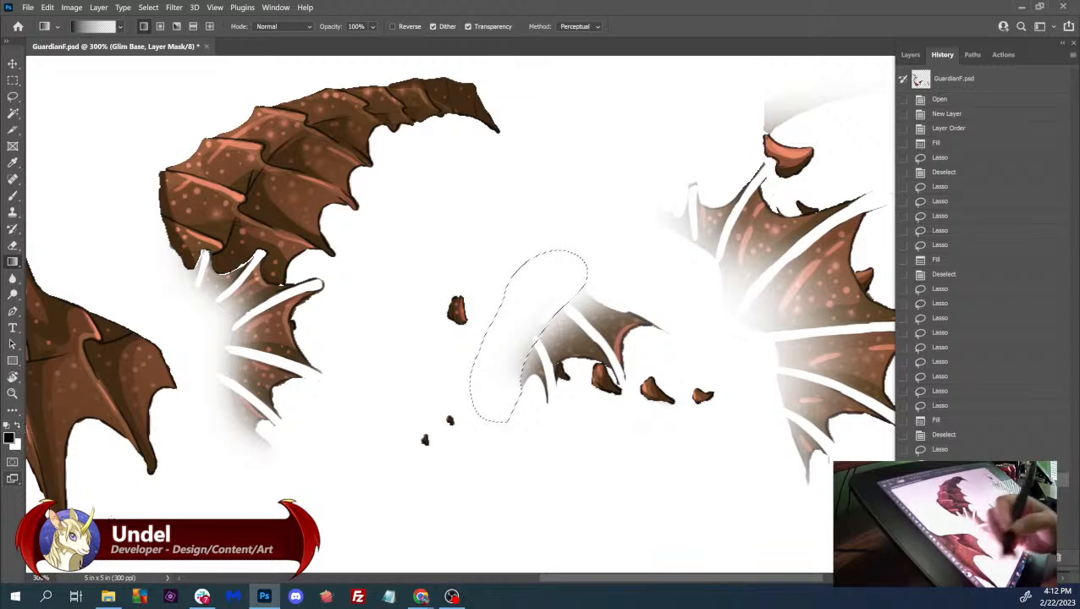
key(ctrl+d)
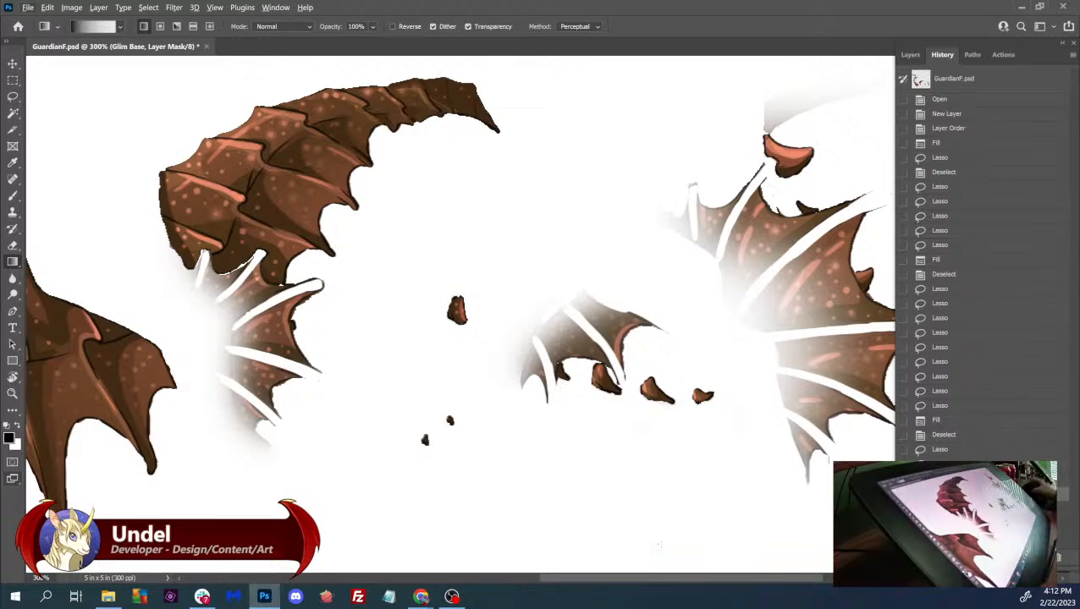
- Switch to the Flight Rising page in Chrome and open the Scrying Workshop's Predict Morphology page in a new tab
mouse_move(423, 597)
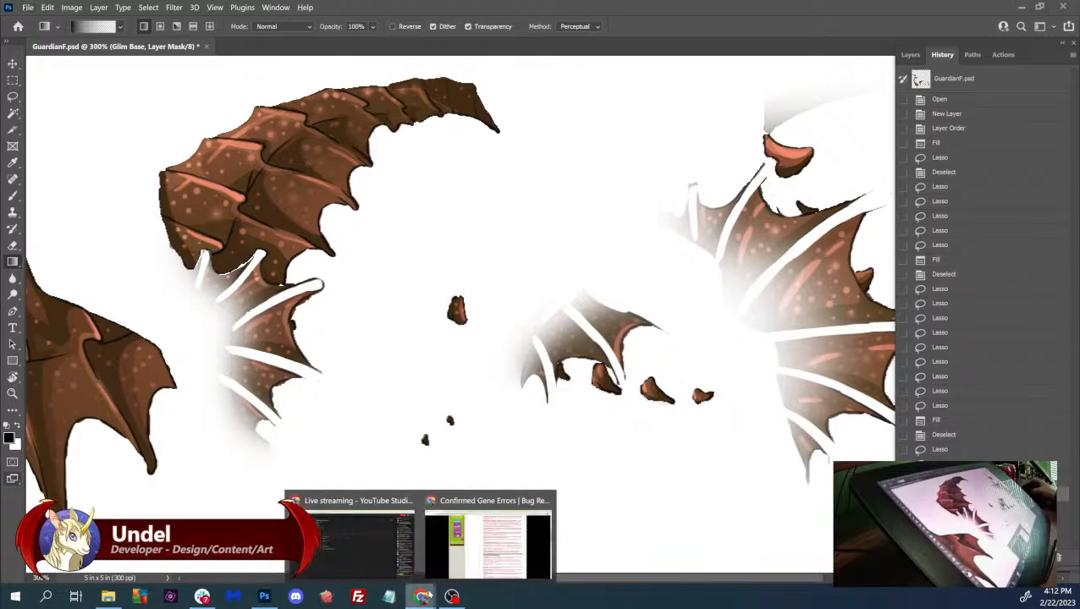
click(489, 542)
scroll(412, 251, up, 12)
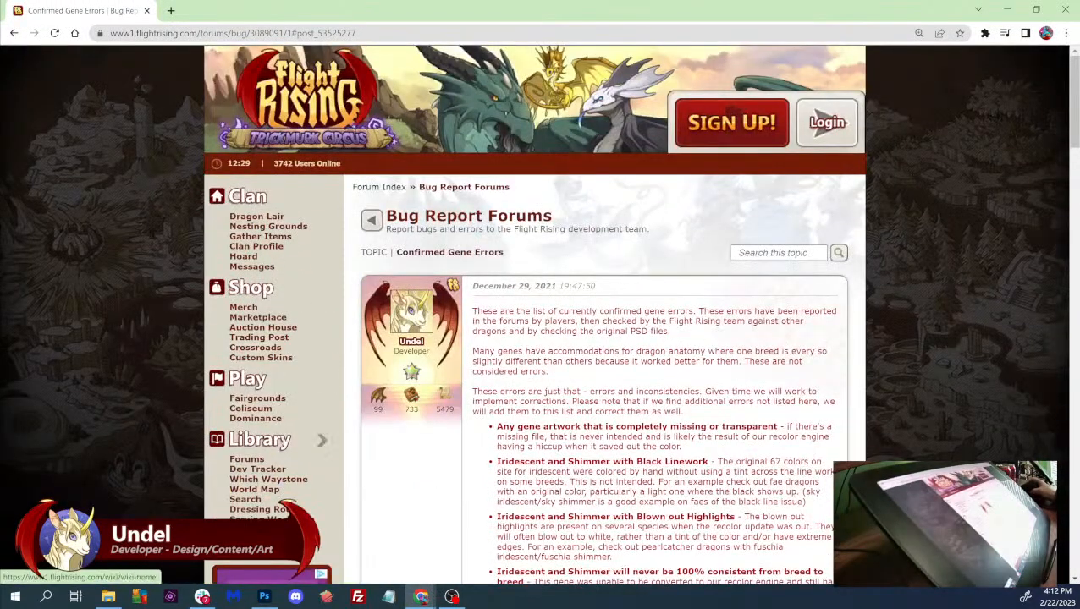
middle_click(245, 499)
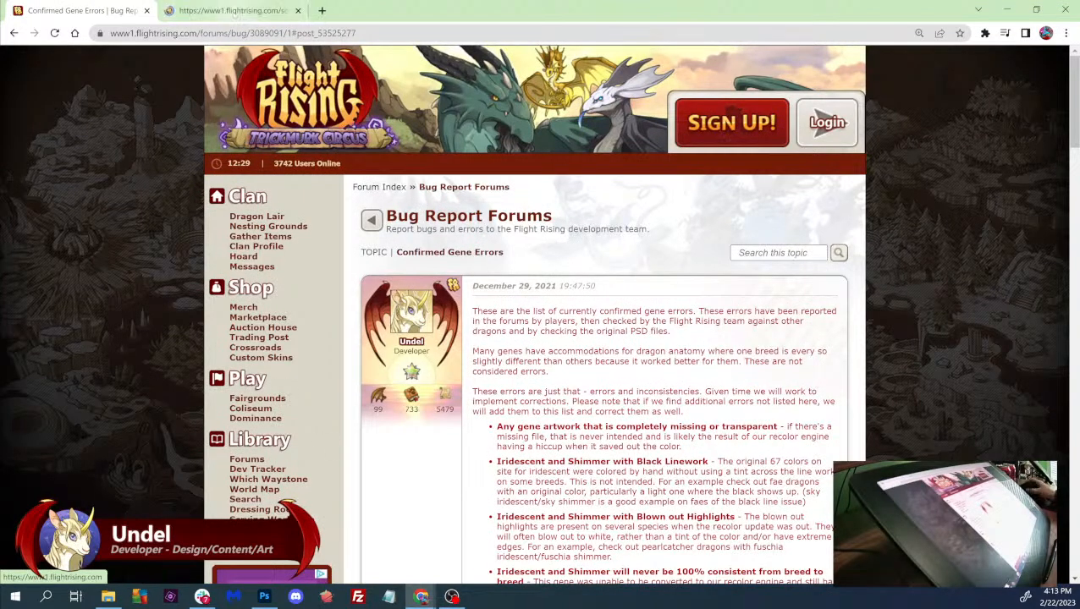
key(ctrl+Tab)
scroll(471, 352, down, 2)
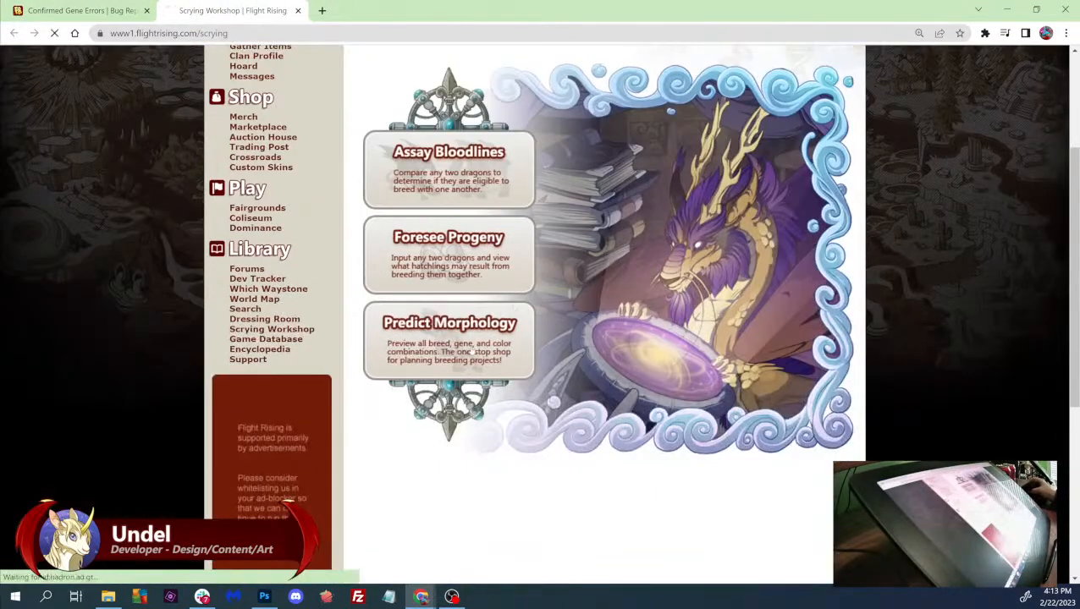
click(470, 352)
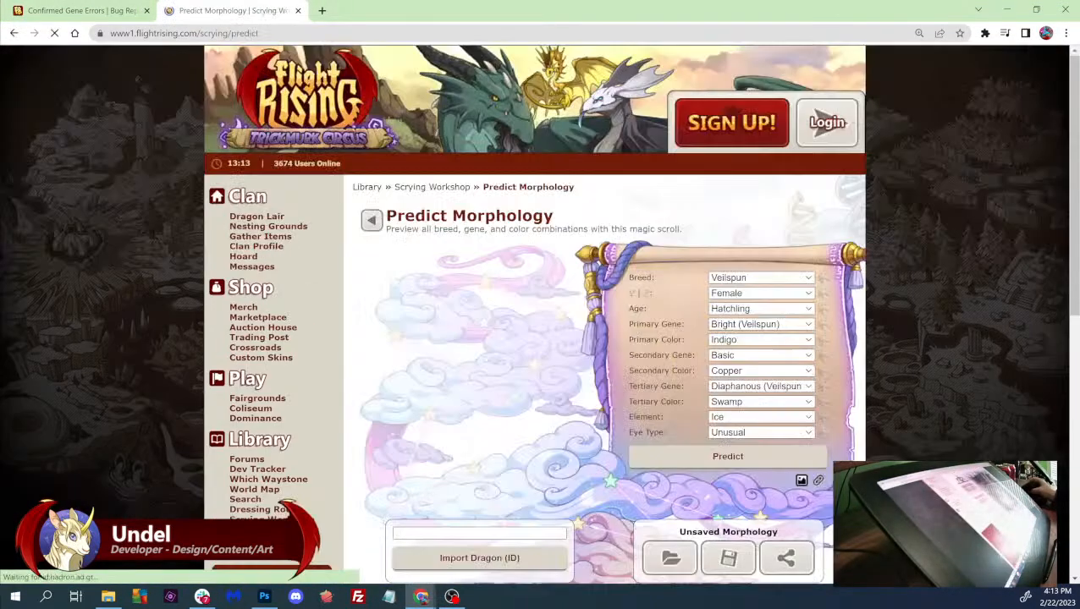
- Set the predicted dragon's breed to Guardian and its age to Dragon, keeping the primary gene as Basic
click(785, 277)
key(g)
key(Return)
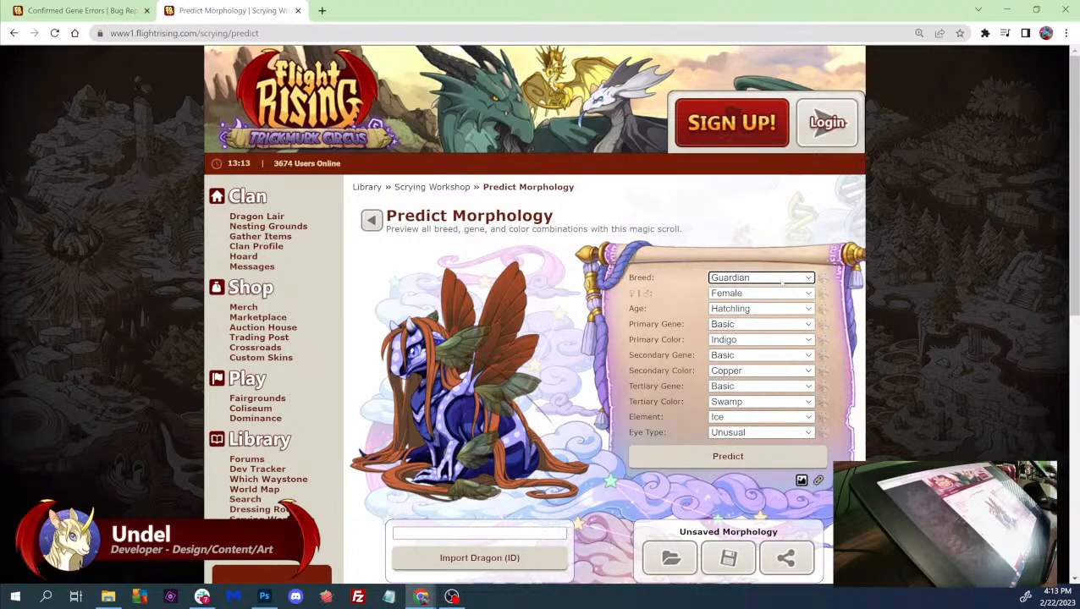
click(759, 308)
click(758, 320)
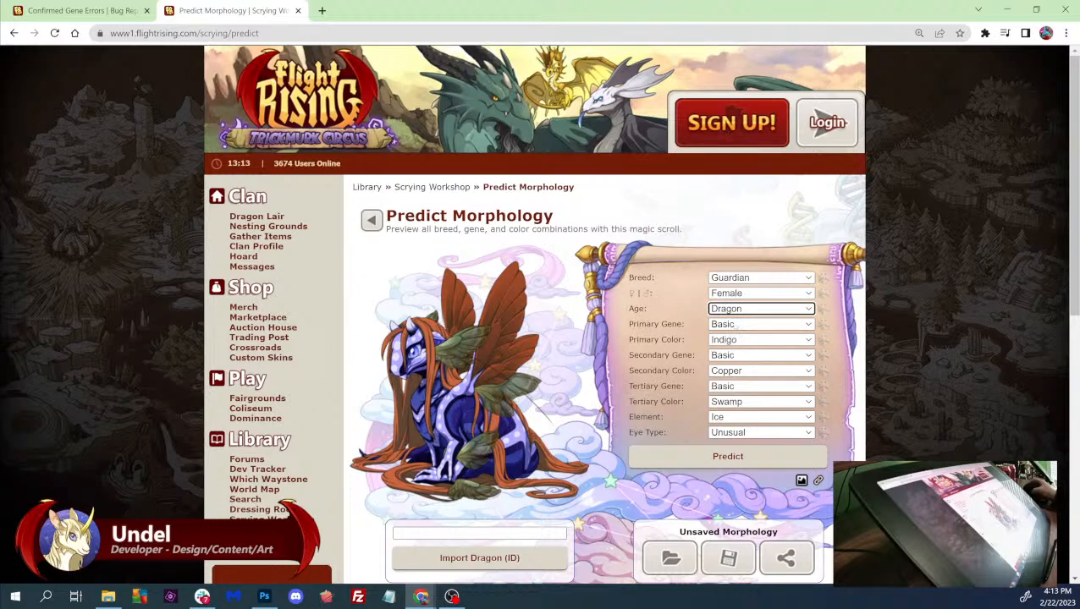
click(736, 326)
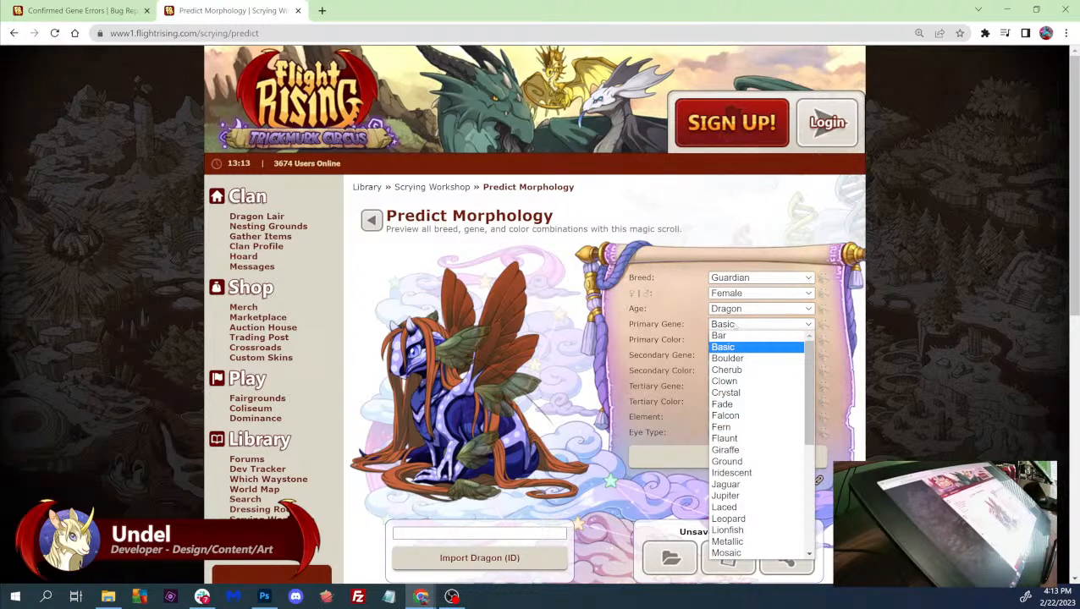
click(735, 326)
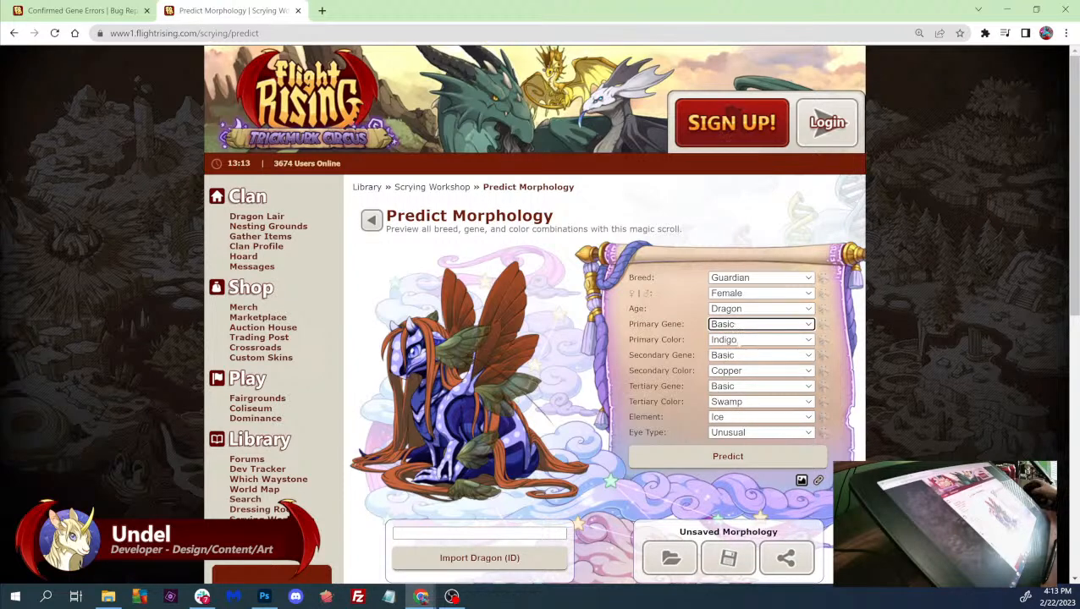
- Set both the primary and secondary colors to Obsidian
click(740, 342)
scroll(737, 355, up, 3)
click(728, 347)
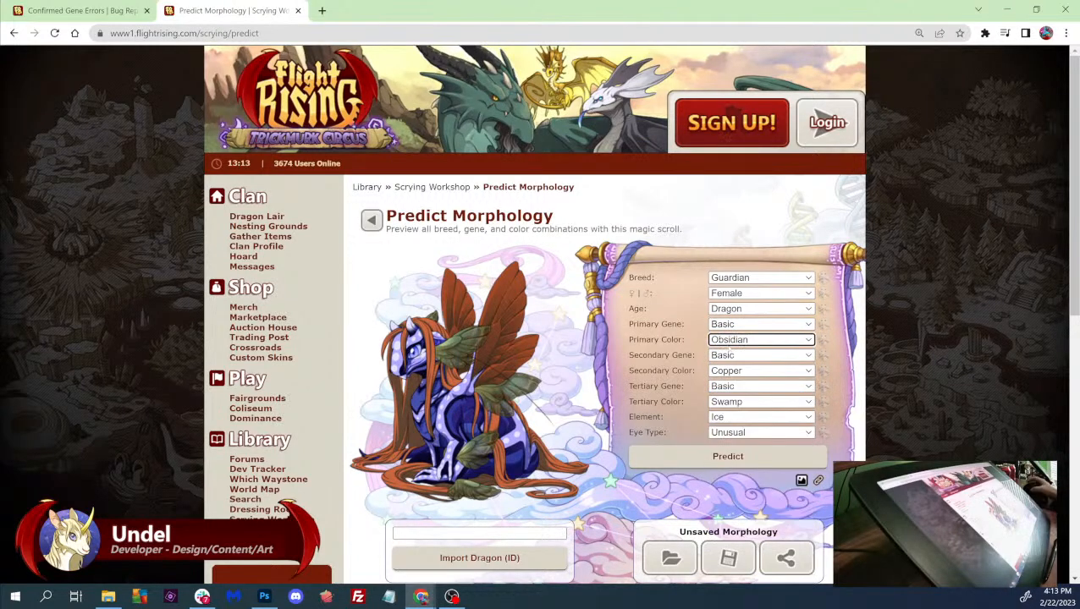
click(725, 373)
scroll(725, 355, up, 3)
click(726, 301)
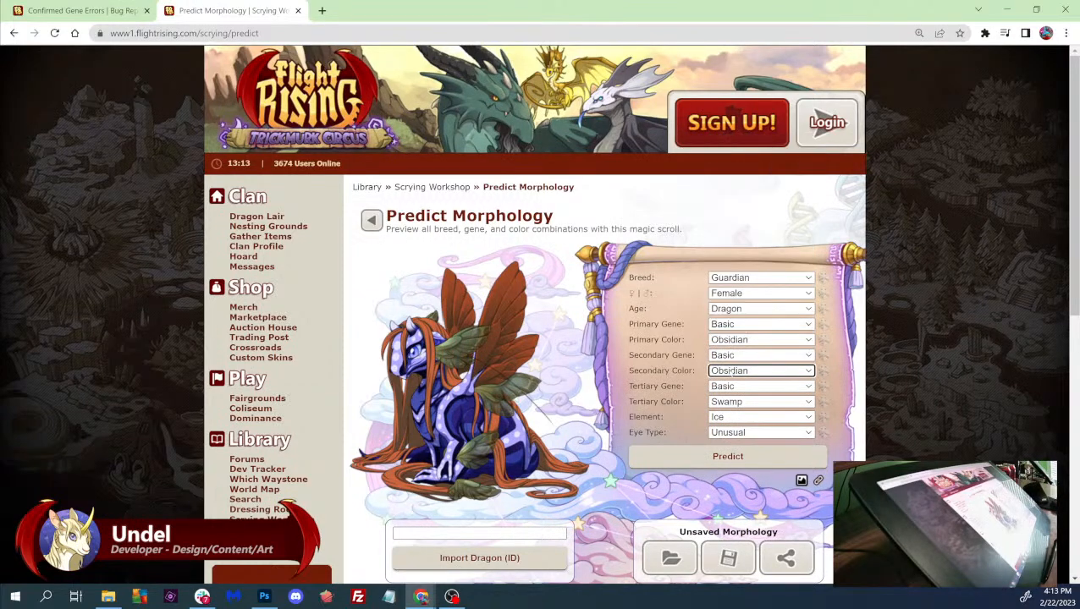
- Set the tertiary gene to Glimmer and the tertiary color to White
click(736, 354)
scroll(750, 294, down, 4)
scroll(747, 288, up, 3)
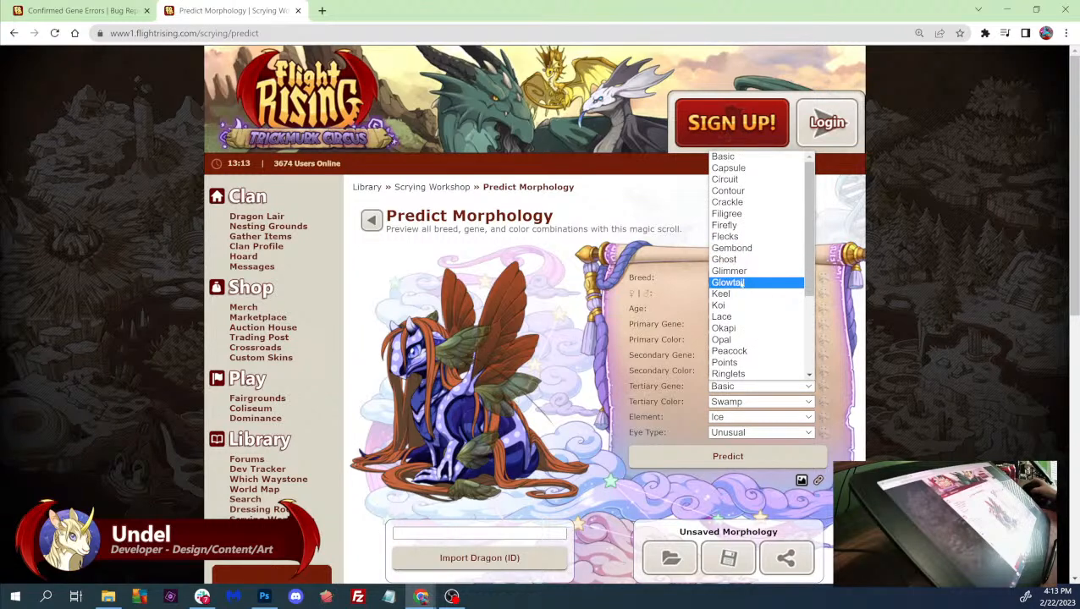
click(738, 273)
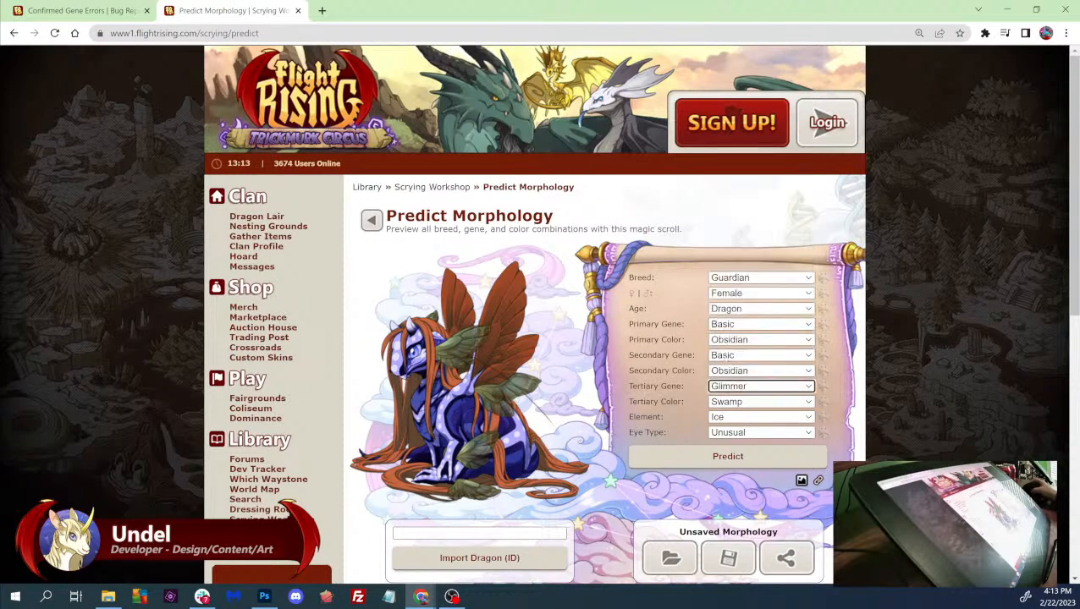
click(721, 403)
key(w)
key(Return)
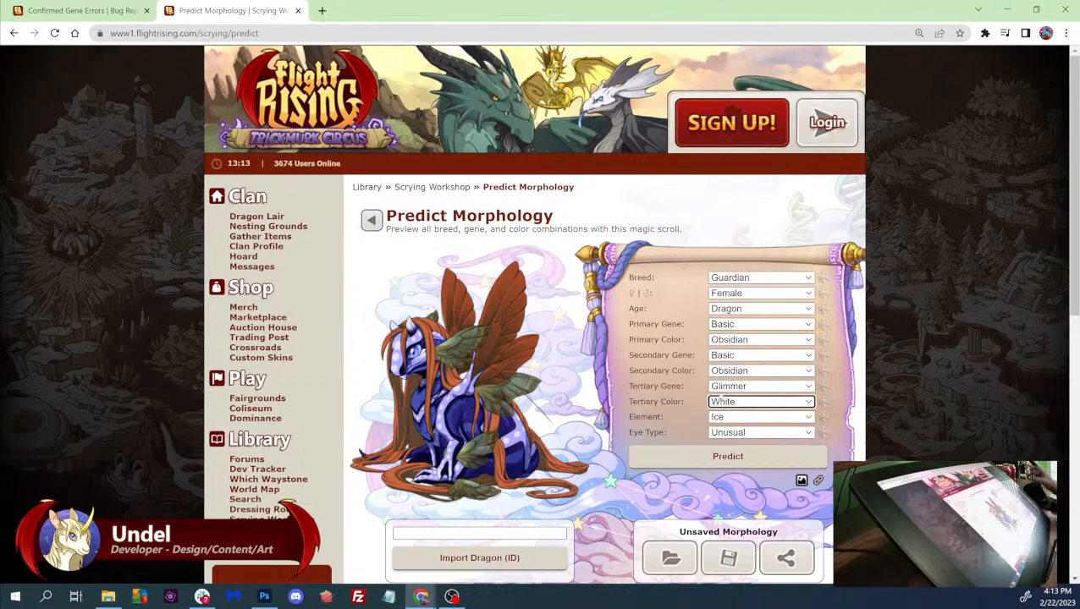
- Generate the prediction, enlarge the page to 175%, and examine the Guardian's Glimmer around the fins and back legs
click(702, 457)
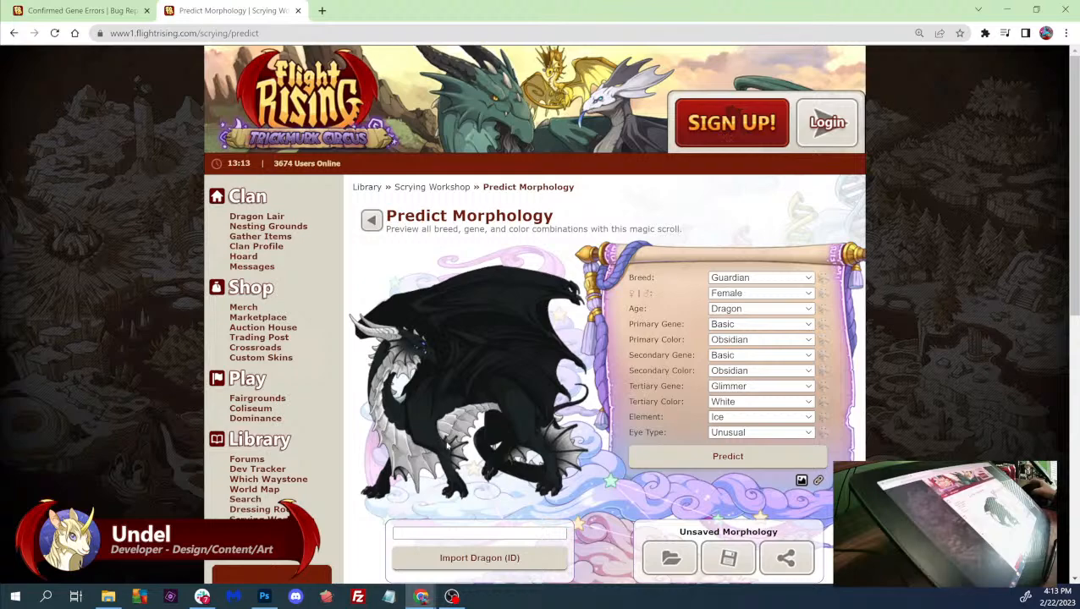
key(ctrl+plus)
key(ctrl+plus)
key(ctrl+plus)
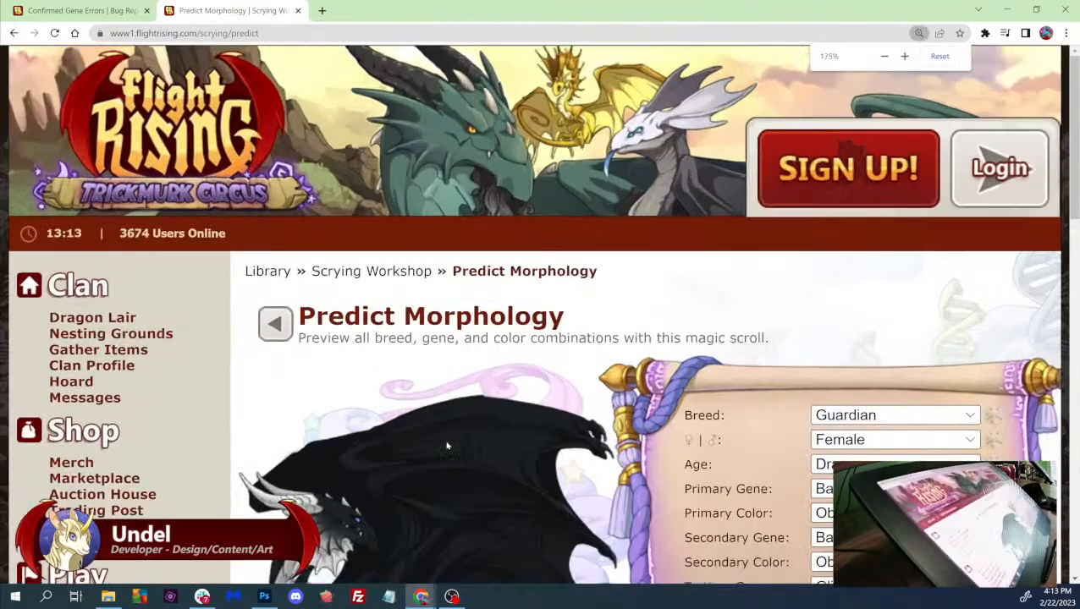
scroll(446, 441, down, 5)
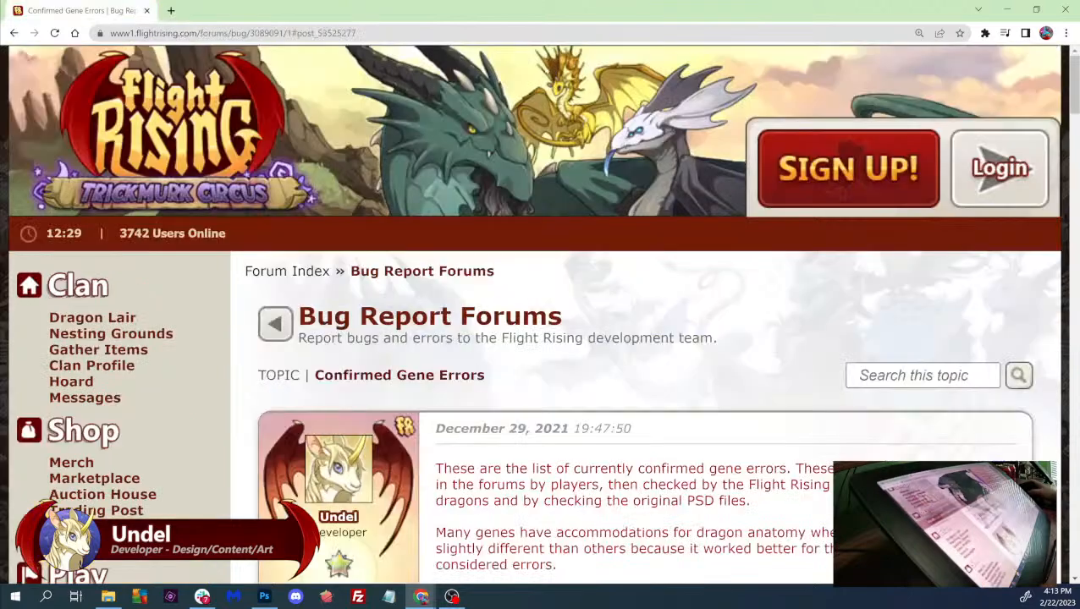
- Close the Predict Morphology page and reduce the Confirmed Gene Errors page to normal zoom
click(297, 10)
key(ctrl+minus)
key(ctrl+minus)
key(ctrl+minus)
key(ctrl+minus)
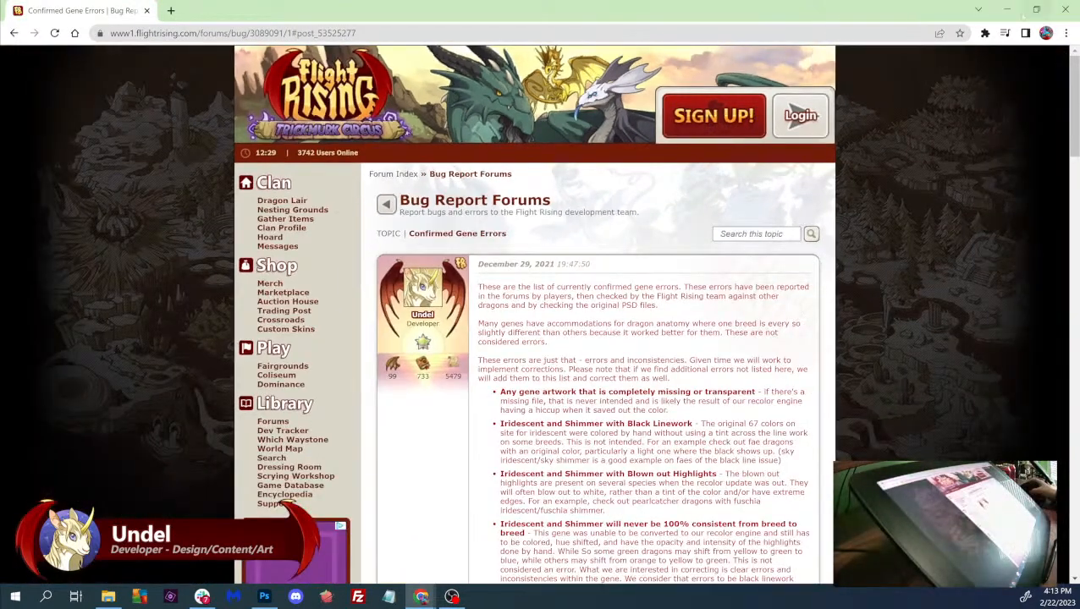
- Switch to Photoshop and lasso the faded inner edges of the fin below the belly plates and the small middle fin
click(1007, 8)
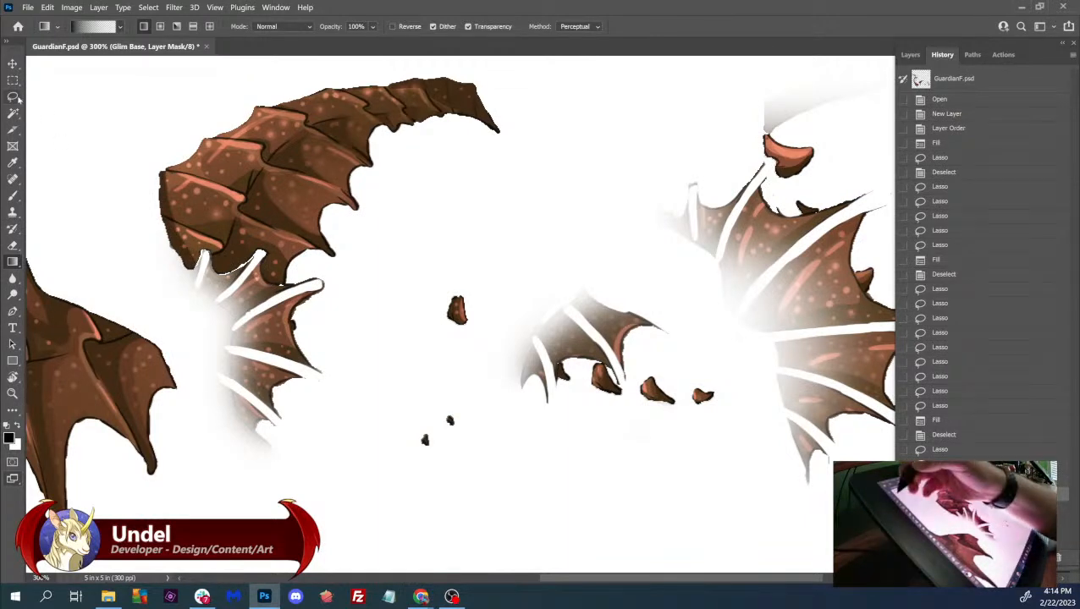
key(l)
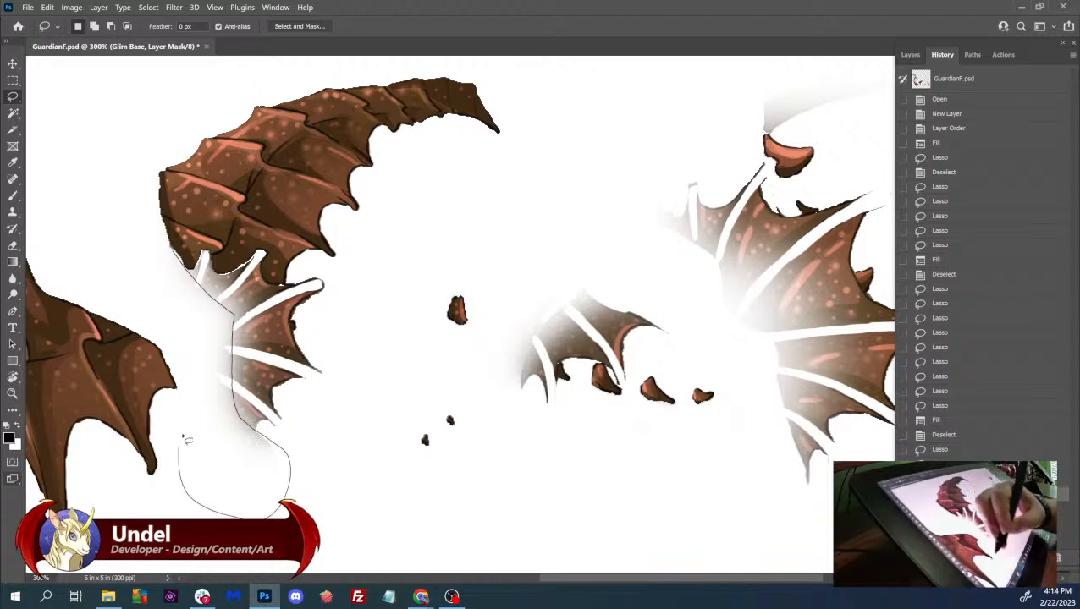
drag(148, 285, 123, 236)
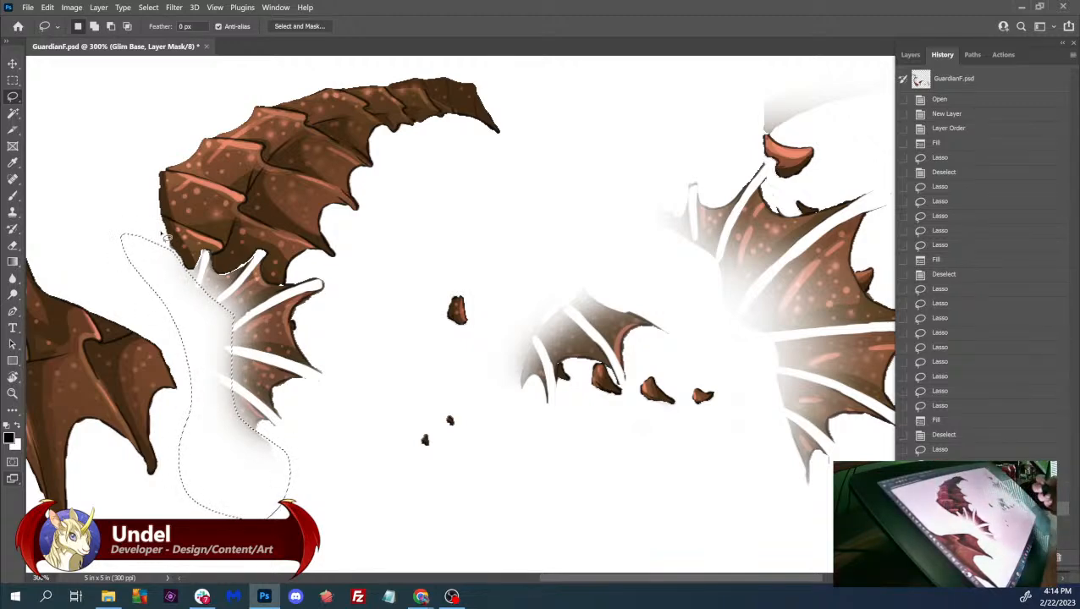
key(shift)
mouse_move(579, 229)
mouse_down()
mouse_move(486, 344)
mouse_move(497, 417)
mouse_move(527, 401)
mouse_up()
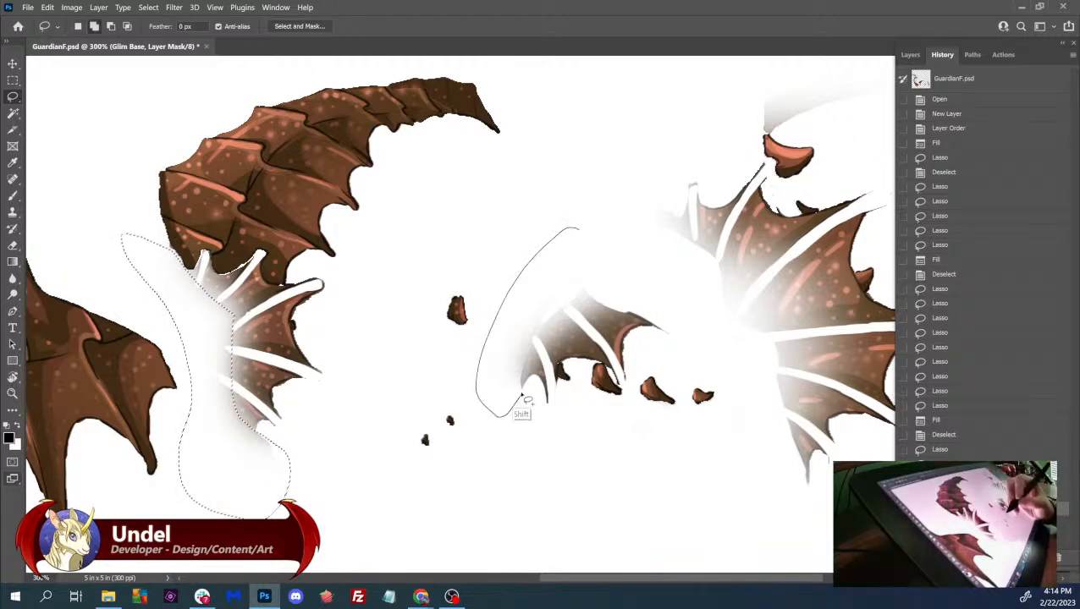
mouse_move(532, 355)
mouse_down()
mouse_move(604, 258)
mouse_move(601, 191)
mouse_move(523, 181)
mouse_up()
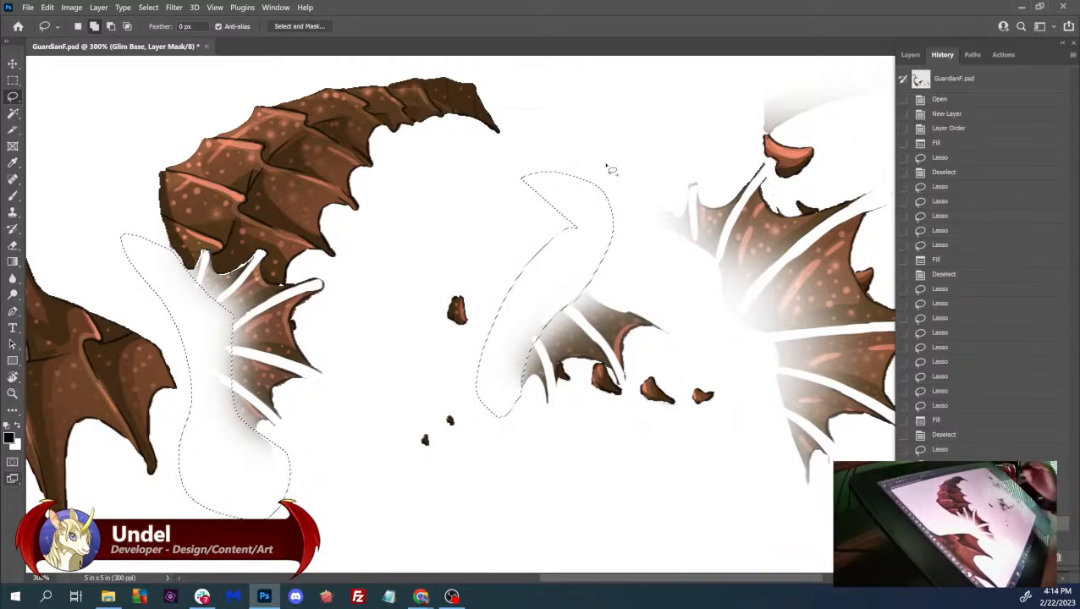
- Add the stray edges around the outer tips of the large fin's ribs to the lasso selection
drag(754, 482, 649, 470)
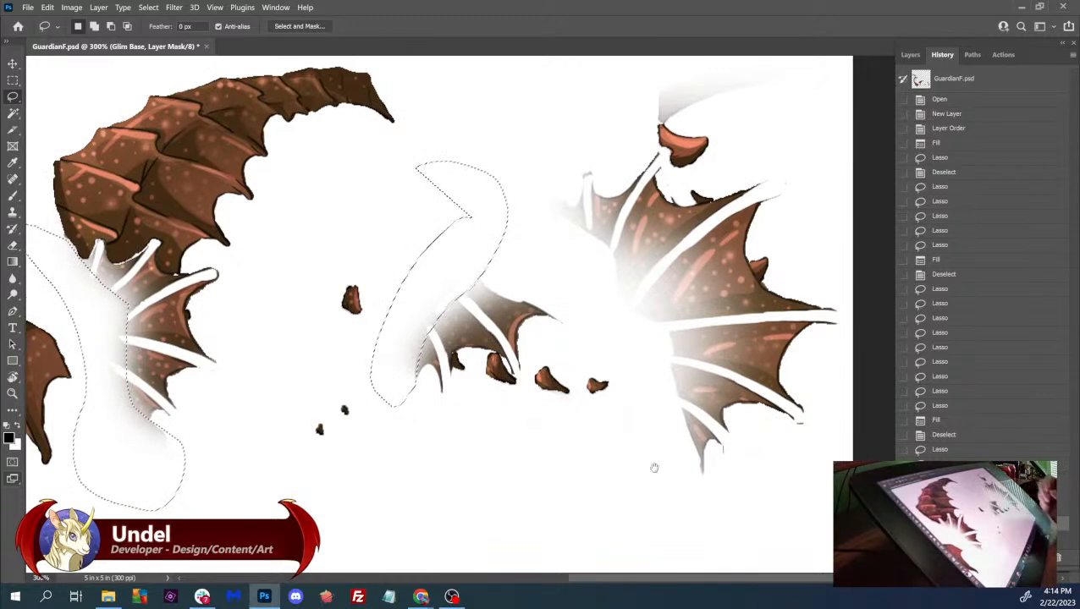
drag(810, 418, 777, 482)
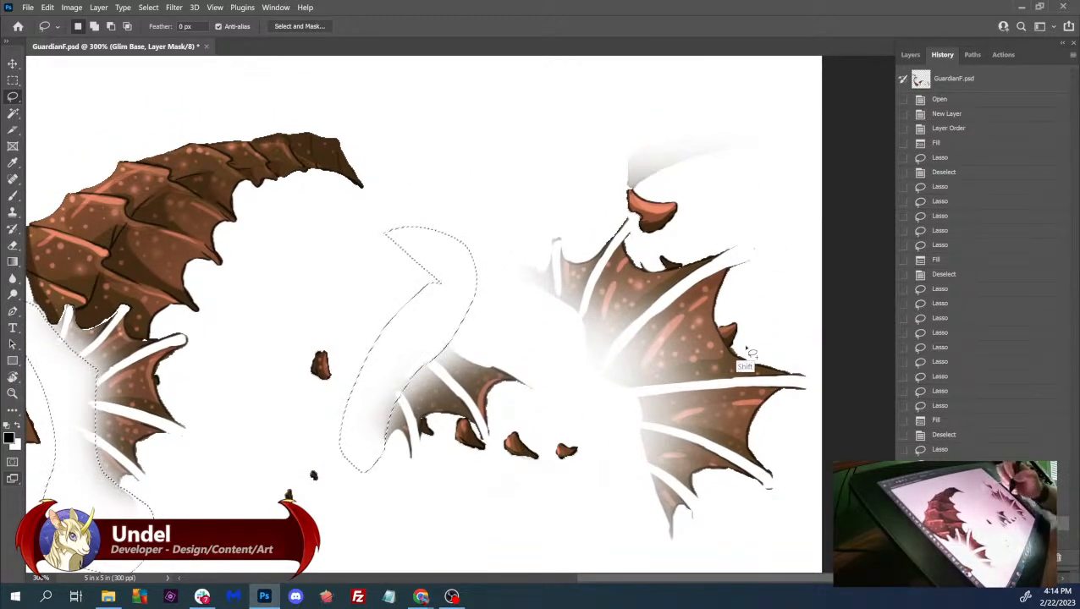
mouse_move(761, 366)
mouse_down()
mouse_move(827, 337)
mouse_move(822, 370)
mouse_move(801, 387)
mouse_move(809, 382)
mouse_up()
drag(774, 489, 777, 488)
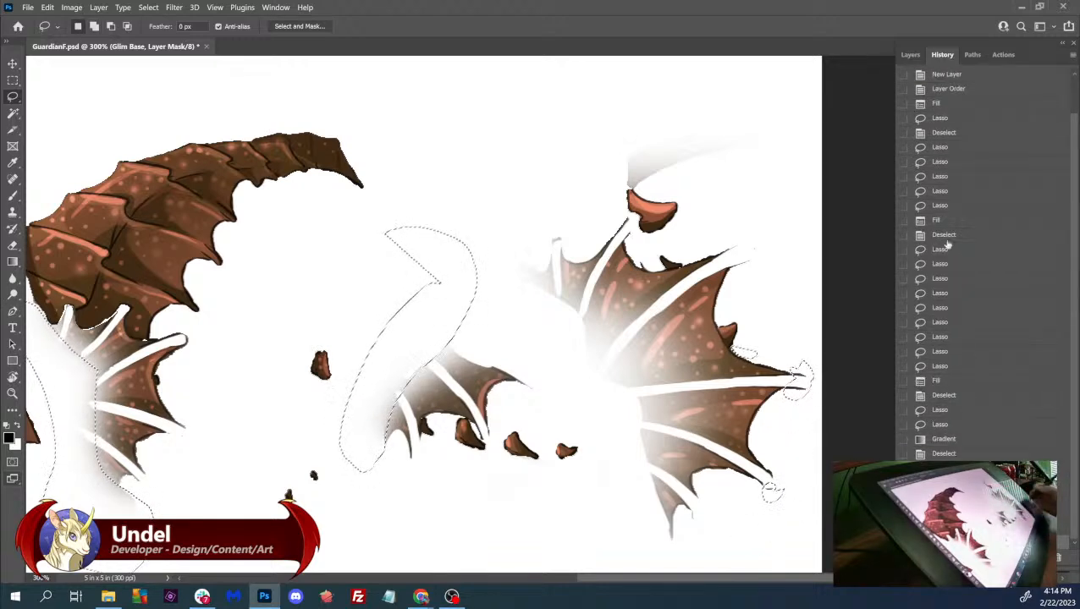
- Fill the selected areas of the Glim Base layer mask with black and clear the selection
click(910, 54)
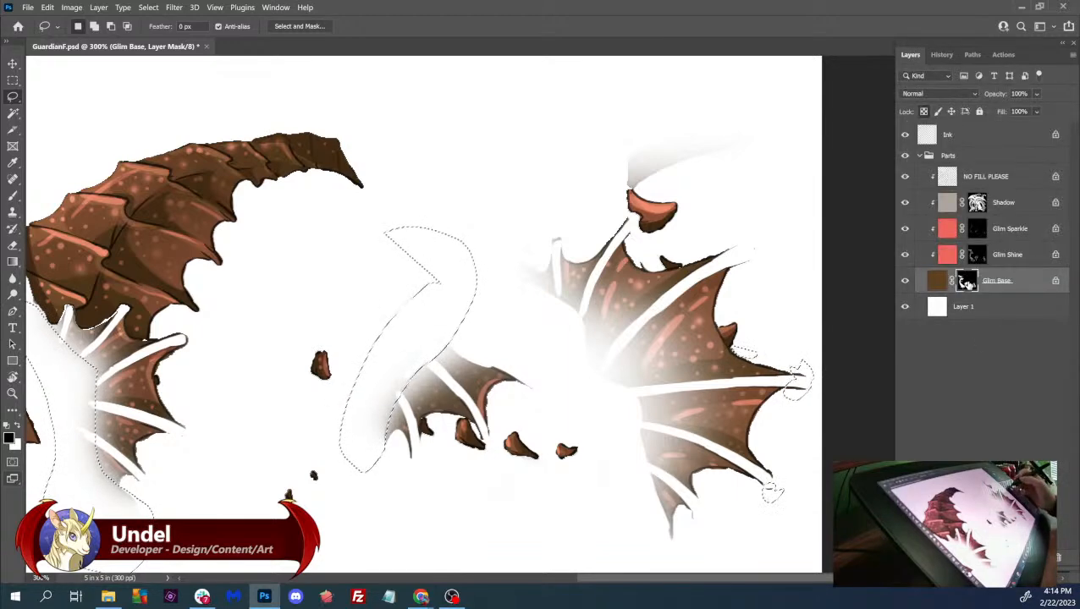
key(shift+F5)
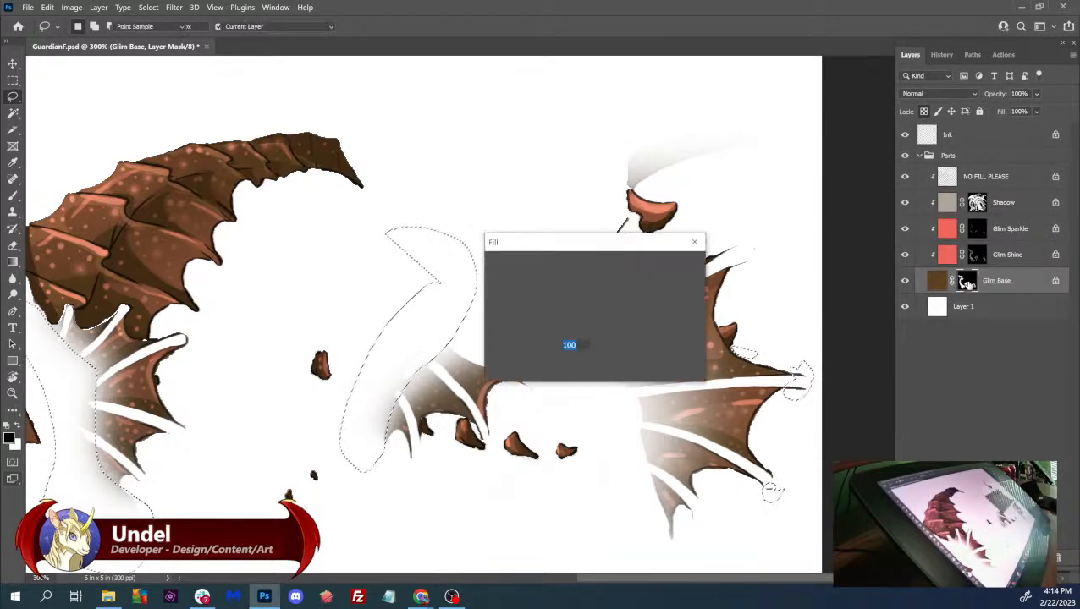
key(Return)
key(ctrl+d)
drag(782, 238, 768, 311)
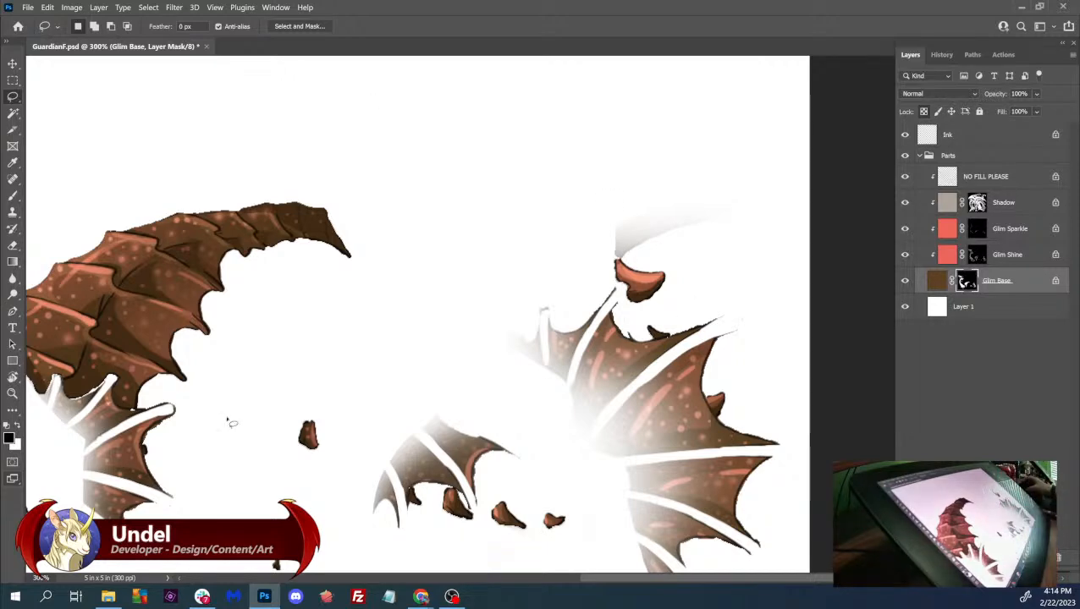
- Switch to Chrome and open Flight Rising's Predict Morphology page from the Scrying Workshop in a new tab
mouse_move(421, 596)
click(482, 541)
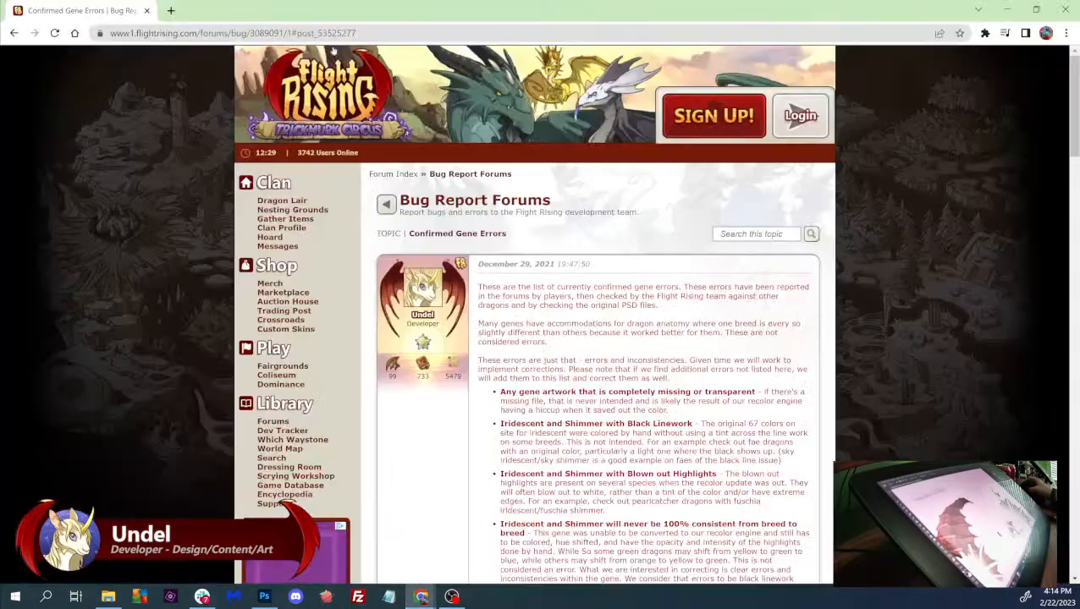
key(ctrl+t)
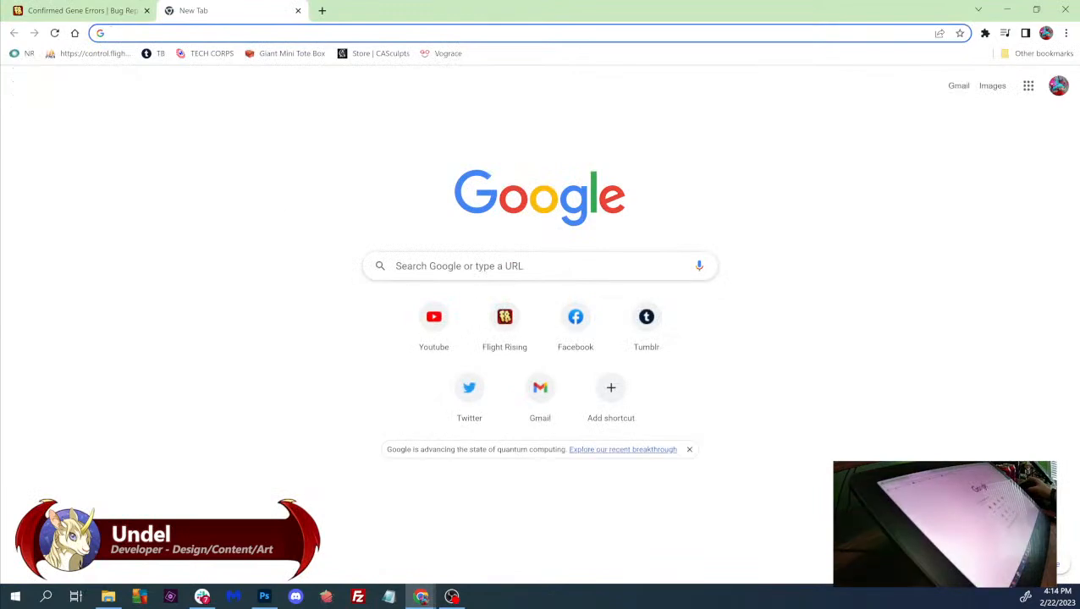
click(504, 323)
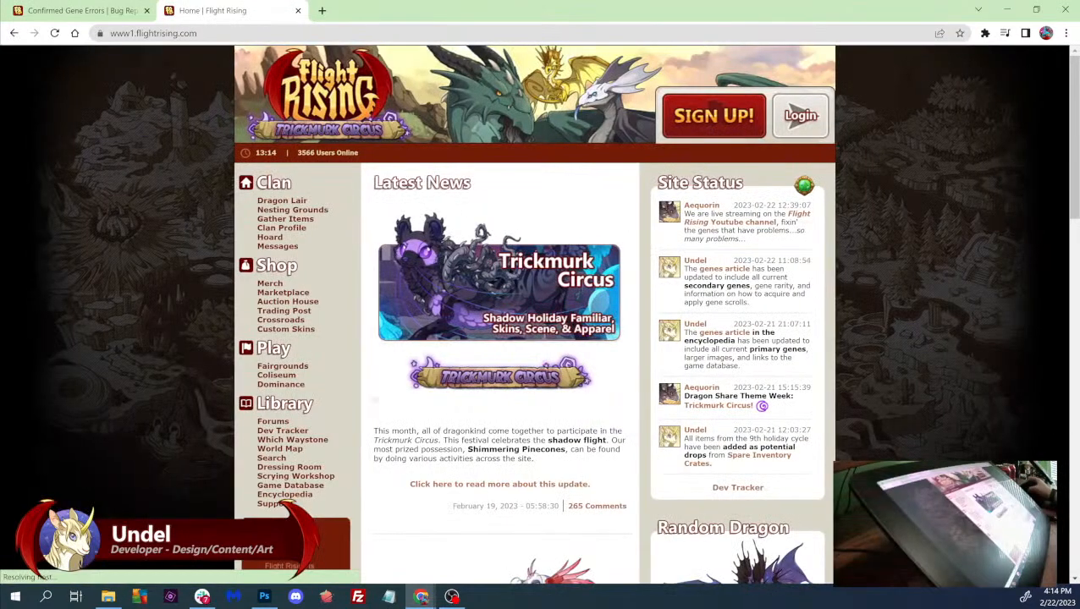
click(298, 476)
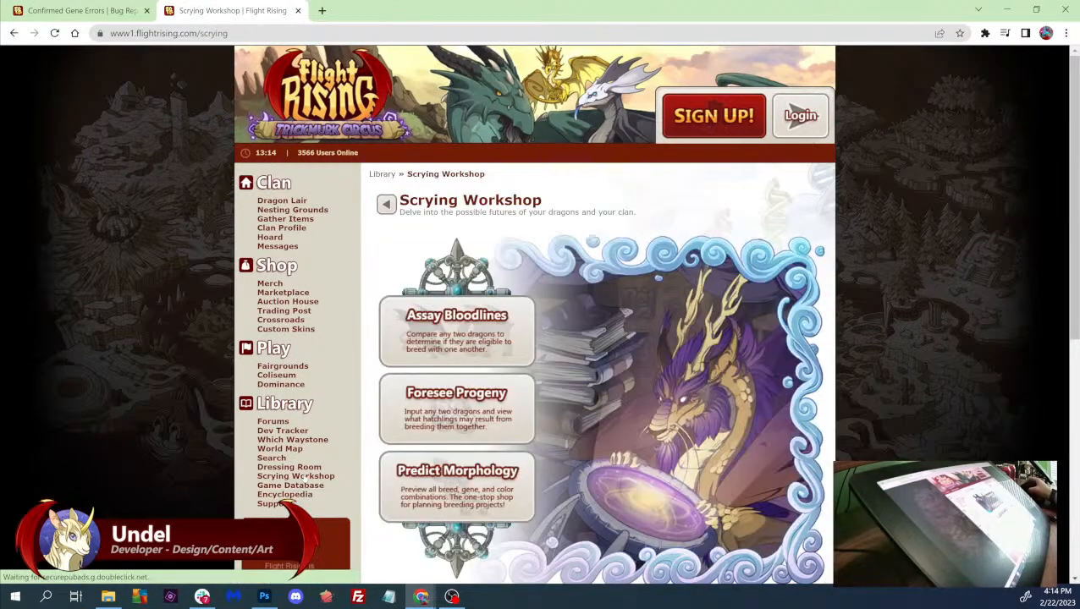
click(457, 474)
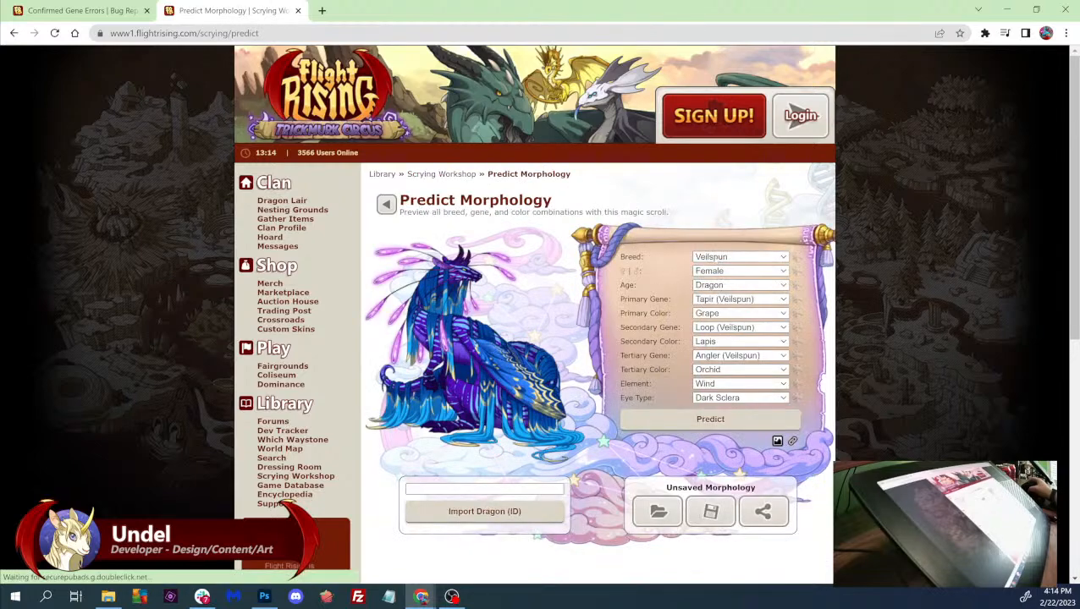
- Set the breed to Guardian and both the primary and secondary colors to Obsidian
click(741, 256)
click(728, 325)
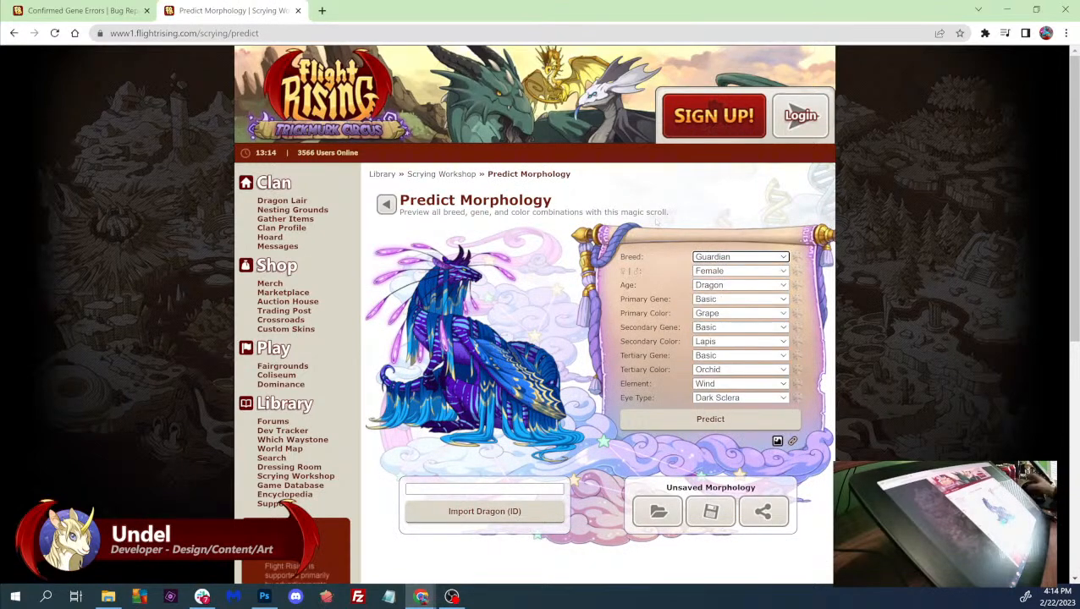
click(727, 313)
click(721, 331)
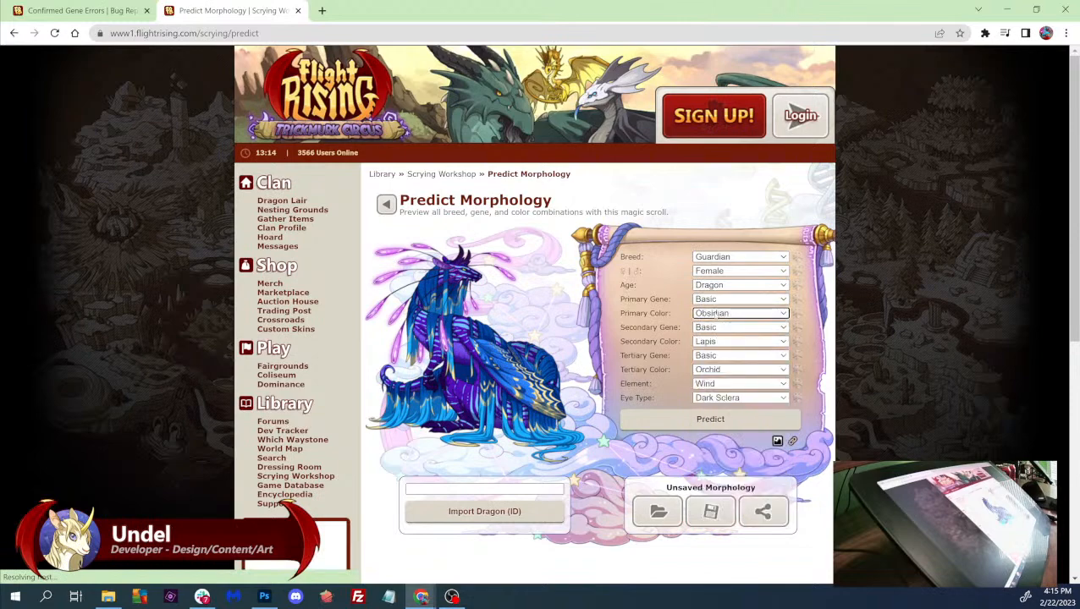
click(728, 341)
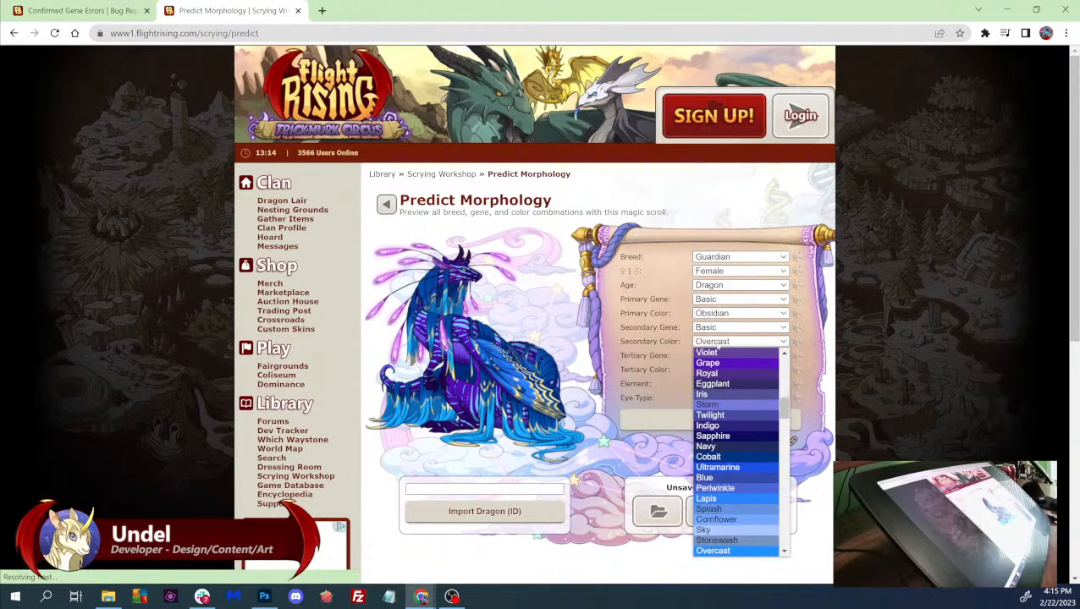
scroll(719, 348, up, 3)
click(720, 354)
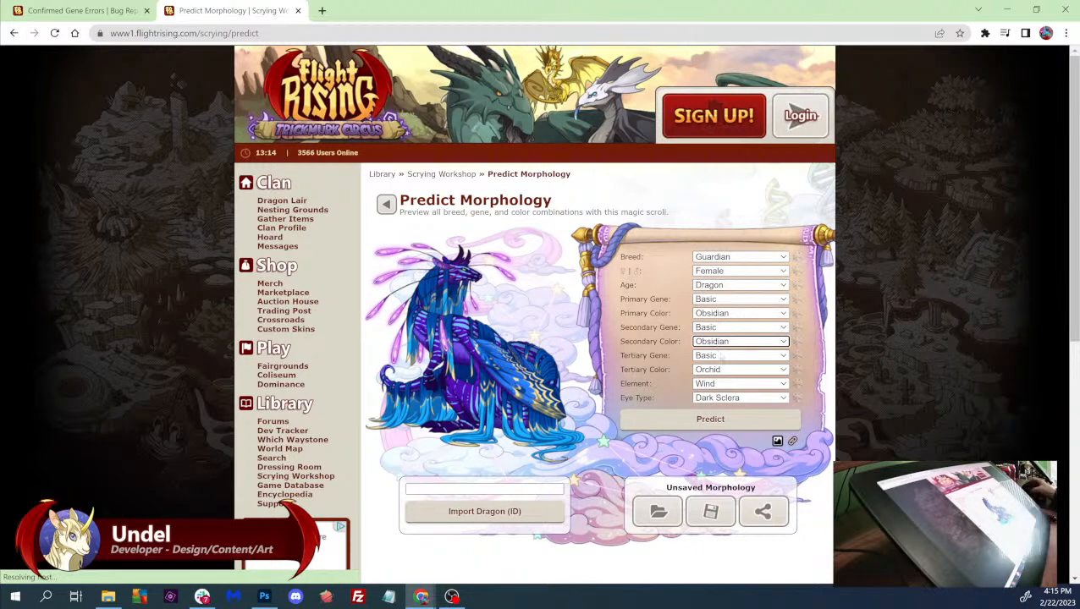
- Set the tertiary gene to Glimmer and the tertiary color to White, and generate the dragon prediction
click(721, 356)
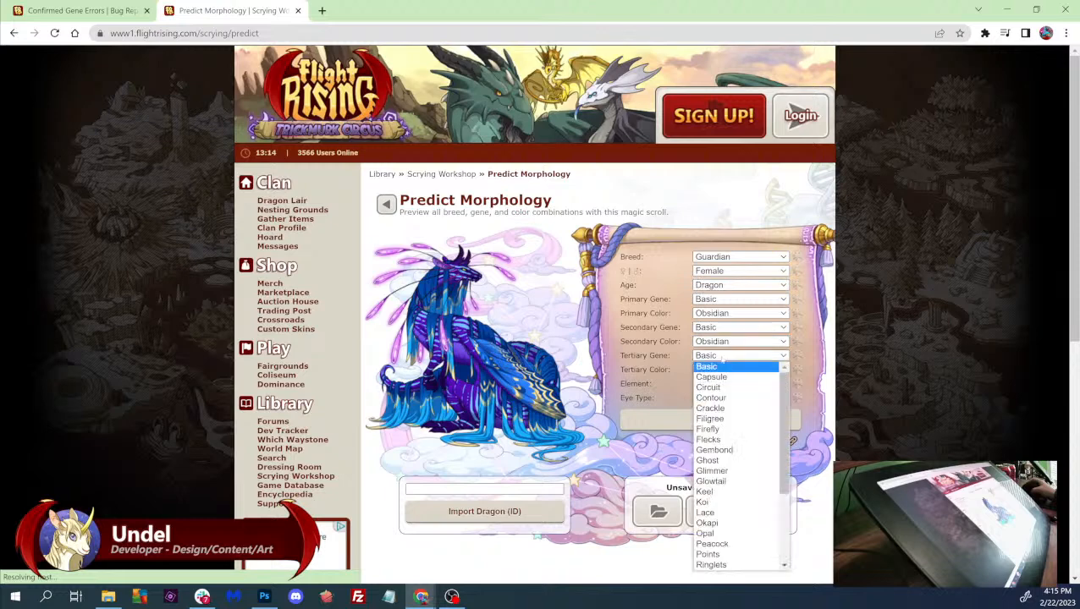
click(720, 356)
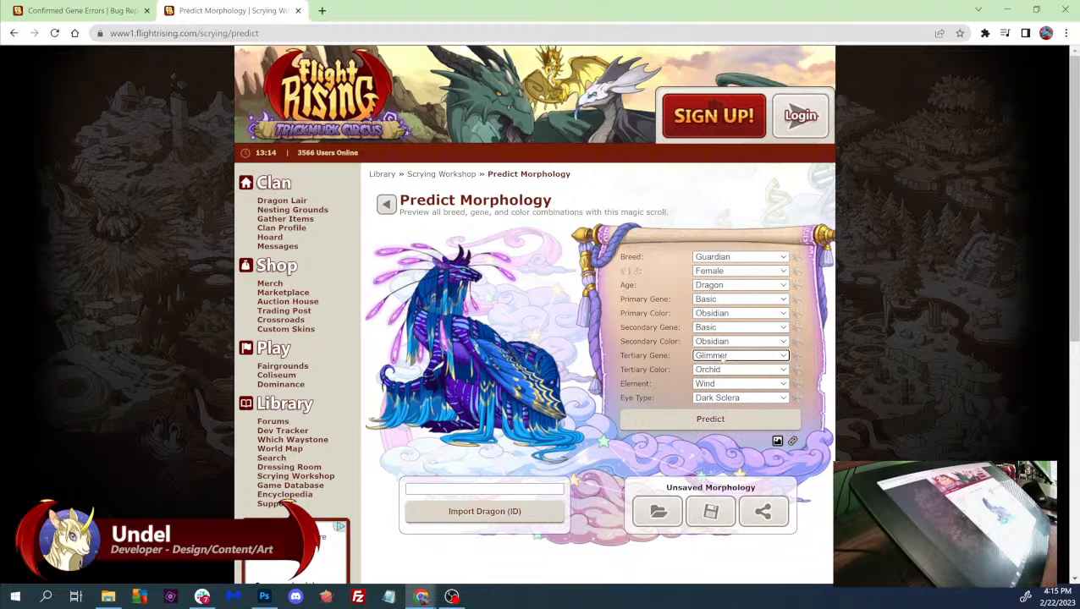
click(721, 369)
text(white)
key(Return)
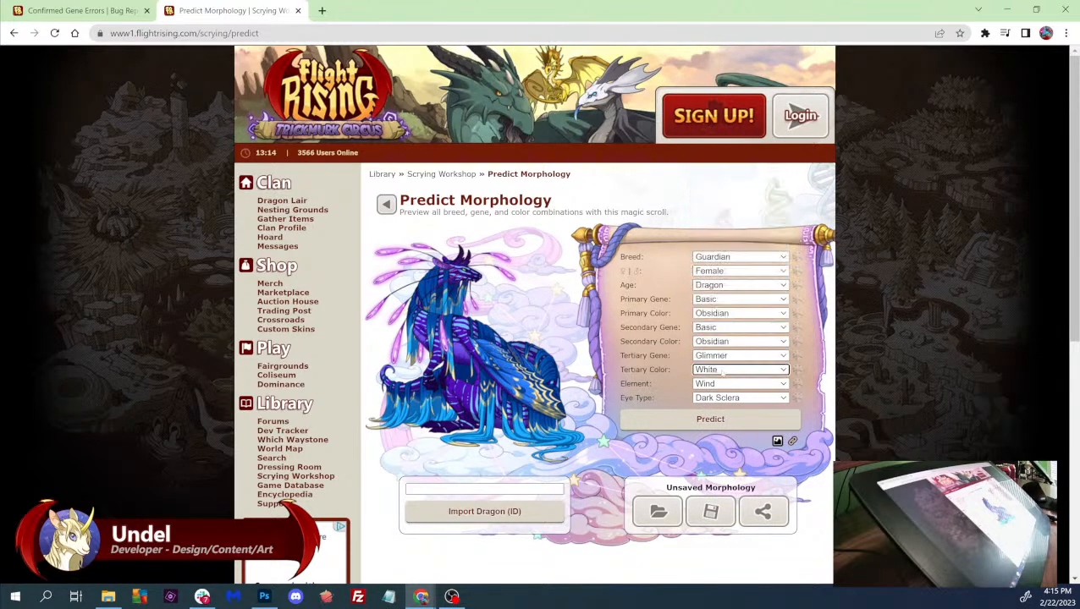
click(701, 419)
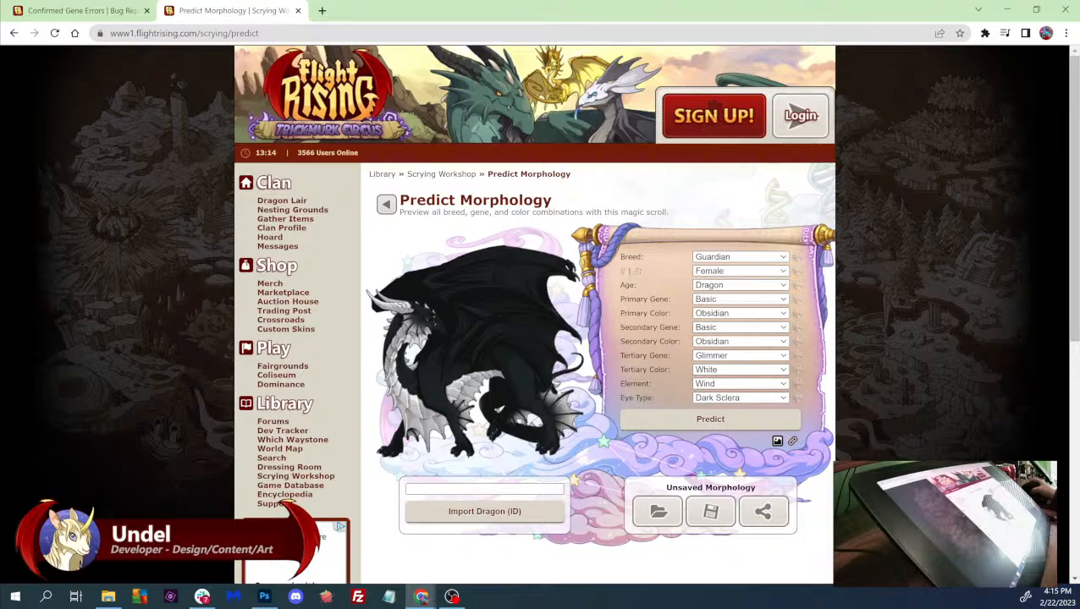
- Enlarge the predicted dragon and examine the Glimmer coverage on its belly, fins and legs
key(ctrl+plus)
key(ctrl+plus)
key(ctrl+plus)
key(ctrl+plus)
key(ctrl+plus)
key(ctrl+plus)
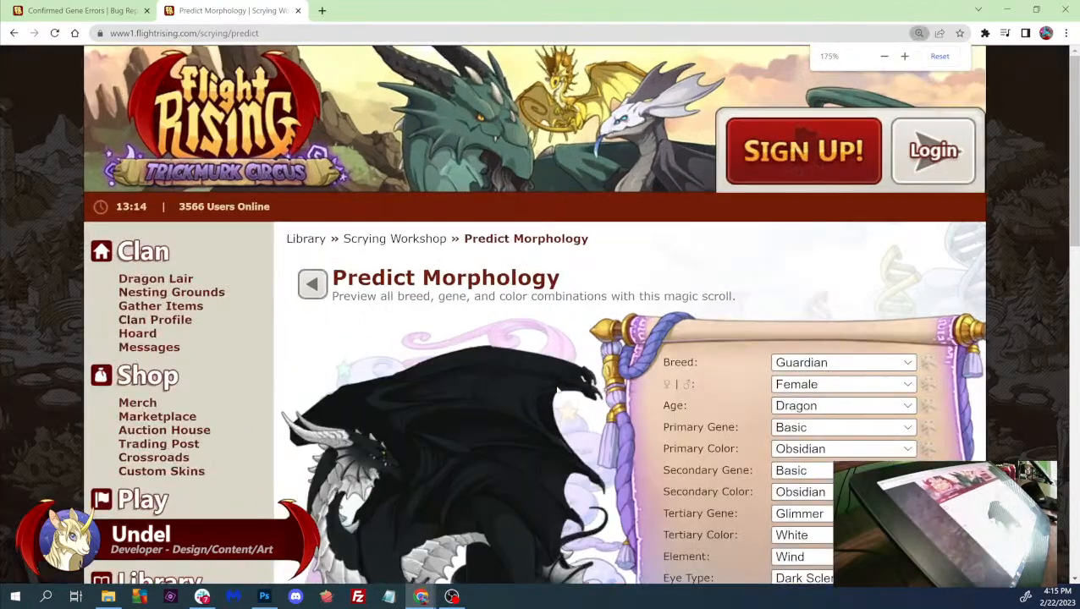
scroll(540, 313, down, 3)
scroll(540, 313, down, 2)
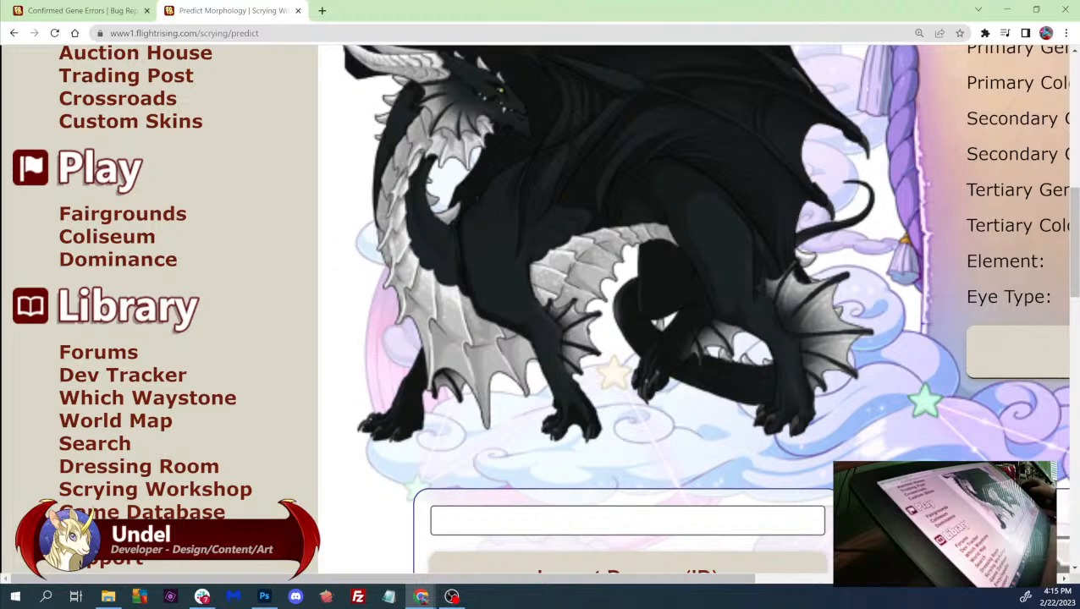
- Switch to Photoshop, lasso the gray smudge above the large fin, fill it with black on the Glim Base mask, and deselect
click(1006, 10)
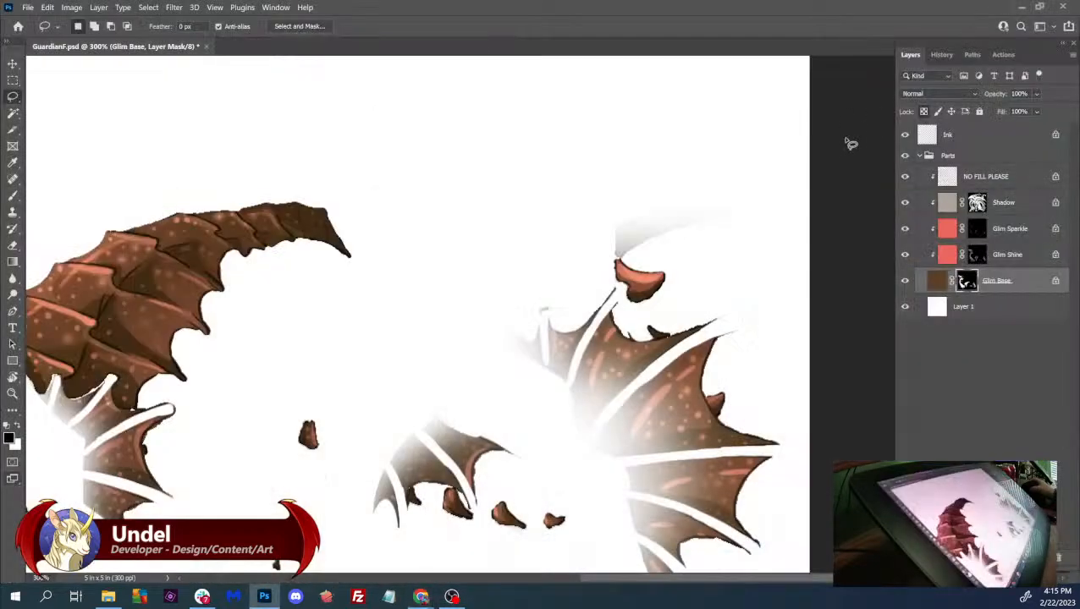
mouse_move(622, 202)
mouse_down()
mouse_move(602, 235)
mouse_move(616, 260)
mouse_move(696, 266)
mouse_move(767, 246)
mouse_move(792, 224)
mouse_move(797, 187)
mouse_move(719, 93)
mouse_move(592, 189)
mouse_up()
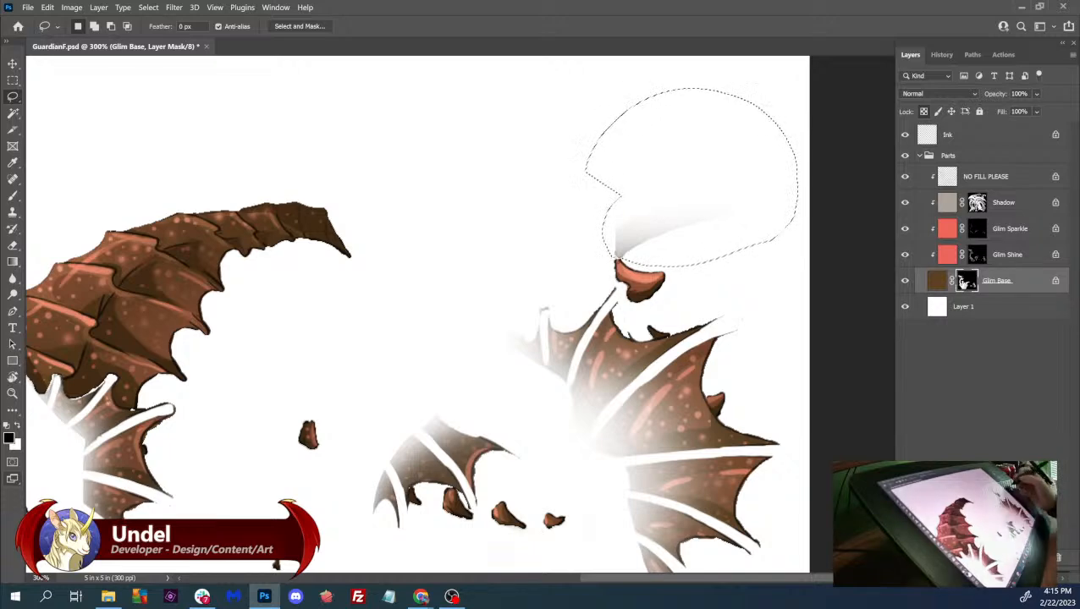
key(shift+F5)
key(Return)
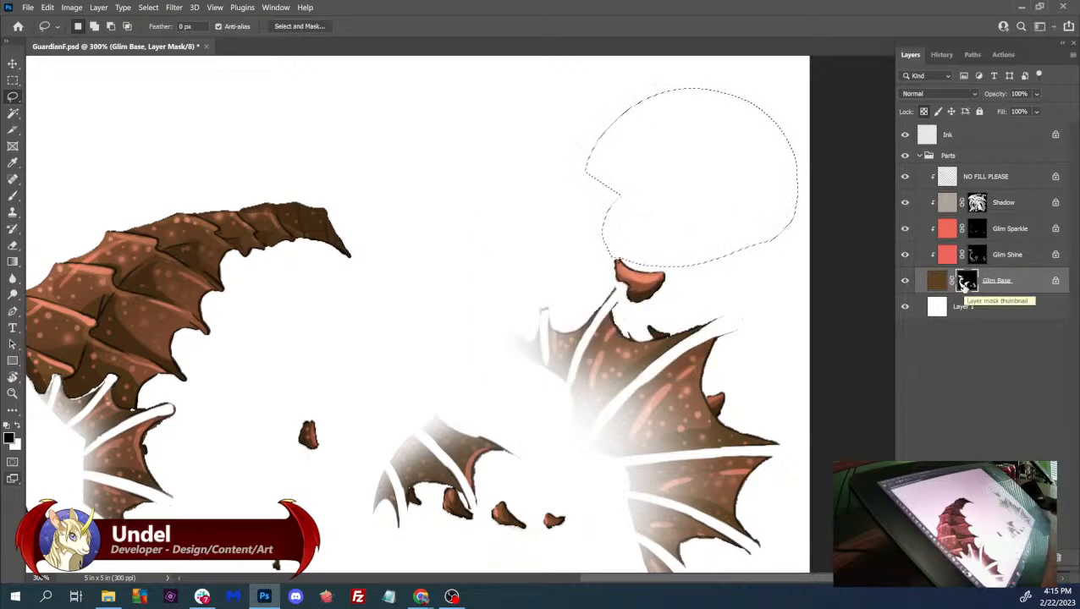
key(ctrl+d)
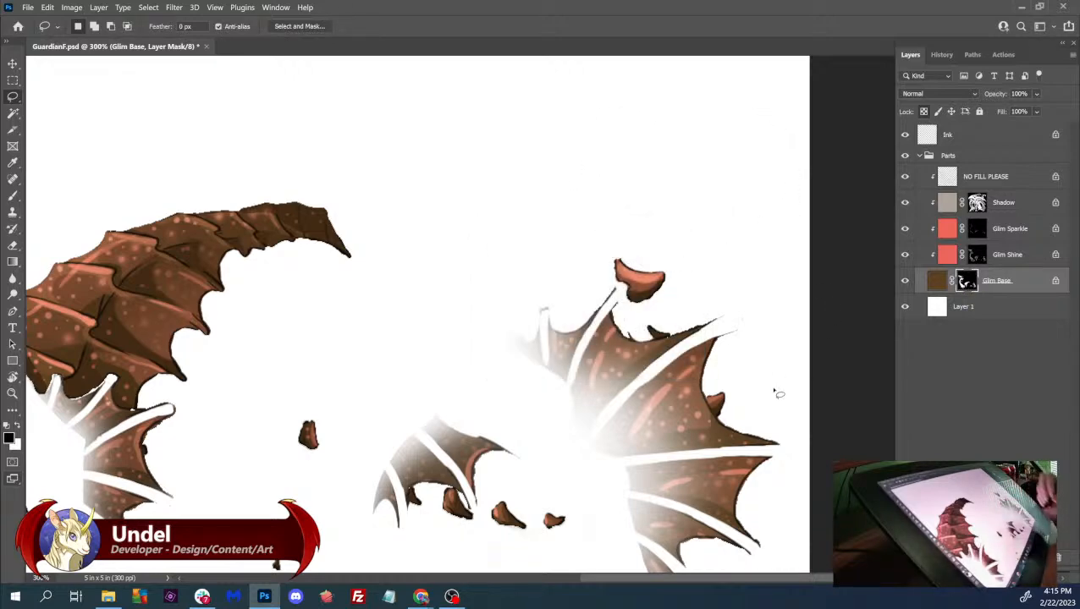
- Lasso the stray areas along the outer edge of the fin below the belly plates
drag(587, 439, 815, 346)
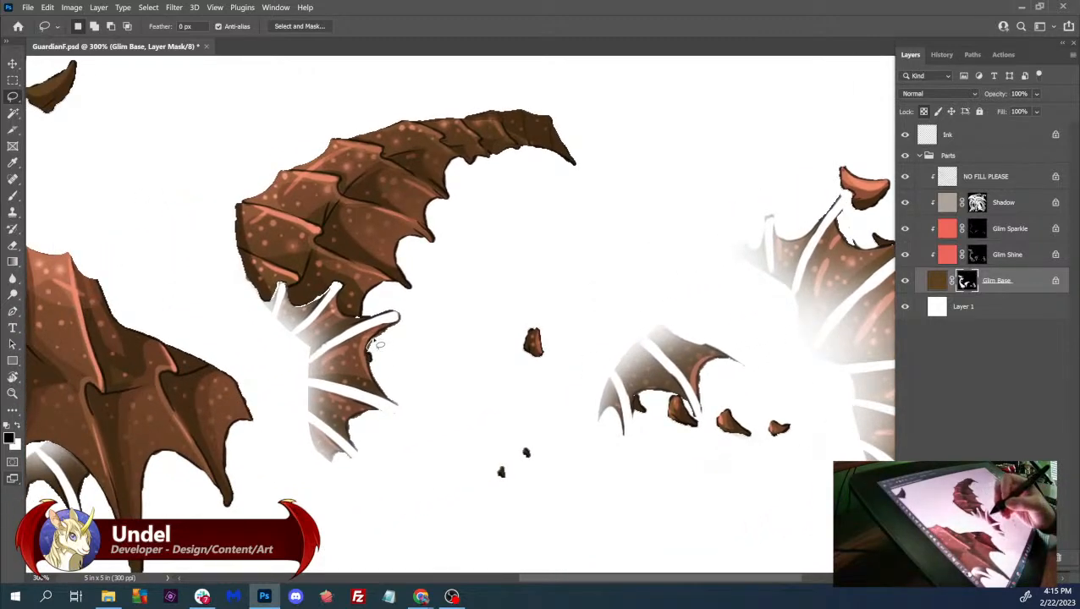
key(shift)
mouse_move(347, 431)
mouse_down()
mouse_move(354, 458)
mouse_move(373, 458)
mouse_move(378, 436)
mouse_move(350, 416)
mouse_up()
drag(514, 343, 636, 275)
mouse_move(286, 390)
mouse_down()
mouse_move(265, 429)
mouse_move(282, 441)
mouse_move(295, 388)
mouse_up()
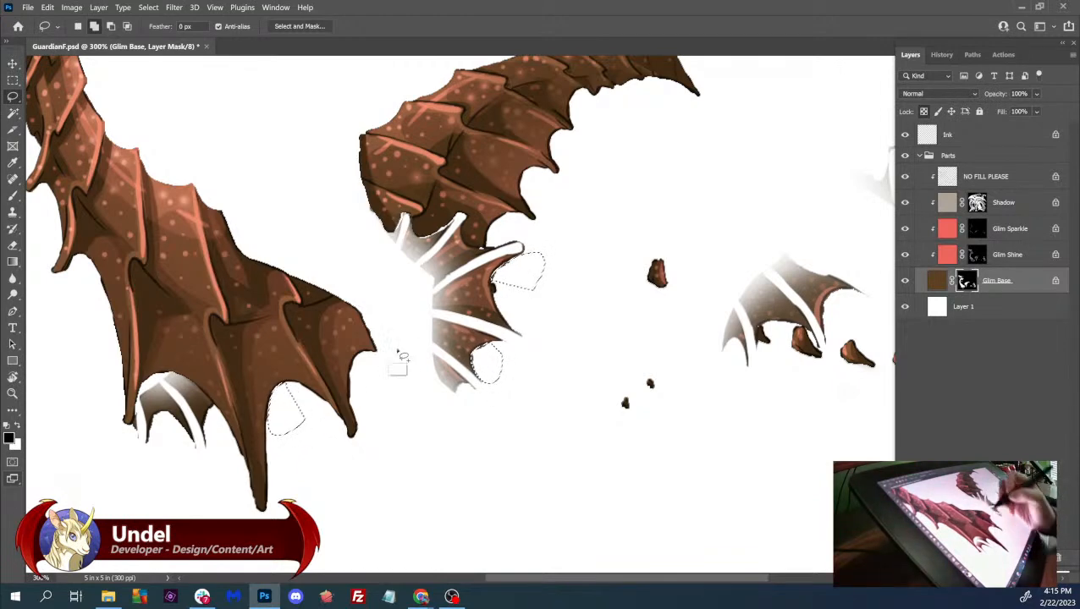
- Add the stray speck beside the neck and the gray smudge behind the head fin to the lasso selection, and fill it with black
mouse_move(354, 385)
mouse_down()
mouse_move(348, 412)
mouse_move(372, 396)
mouse_move(356, 372)
mouse_move(508, 421)
mouse_move(673, 508)
mouse_up()
drag(475, 359, 447, 398)
drag(432, 330, 424, 342)
mouse_move(643, 246)
mouse_down()
mouse_move(639, 282)
mouse_move(663, 392)
mouse_up()
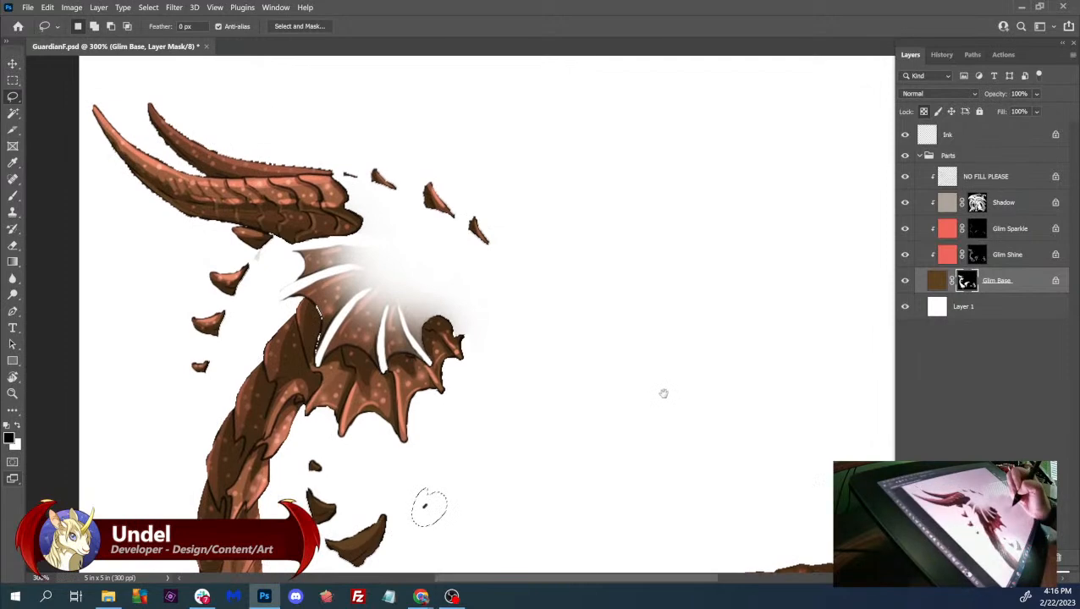
drag(265, 256, 273, 265)
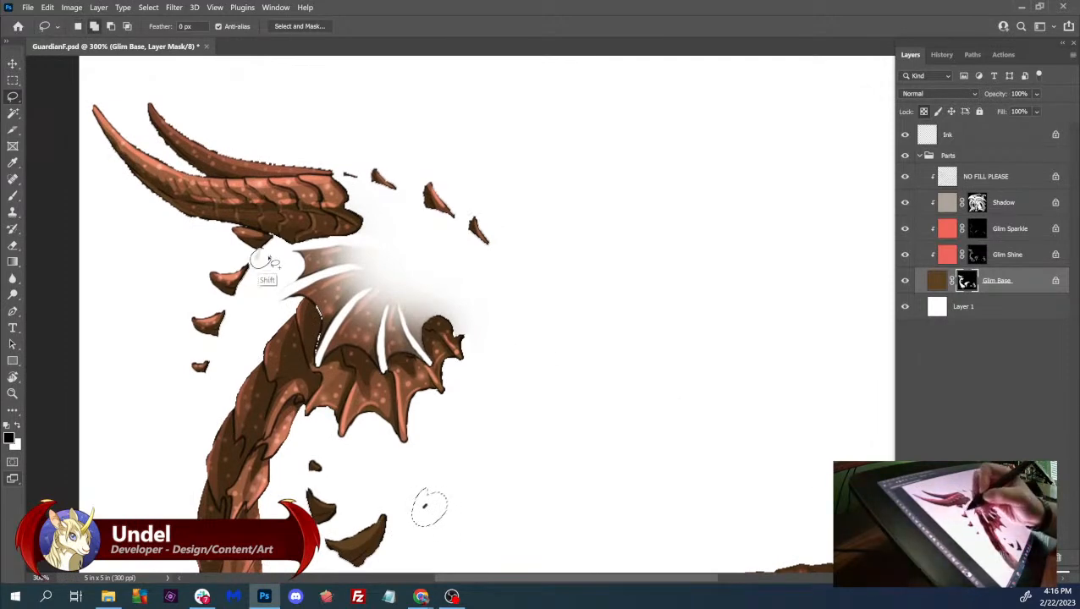
drag(714, 386, 609, 321)
drag(682, 357, 583, 299)
drag(749, 383, 585, 302)
drag(656, 306, 625, 256)
drag(736, 376, 623, 258)
drag(754, 306, 766, 282)
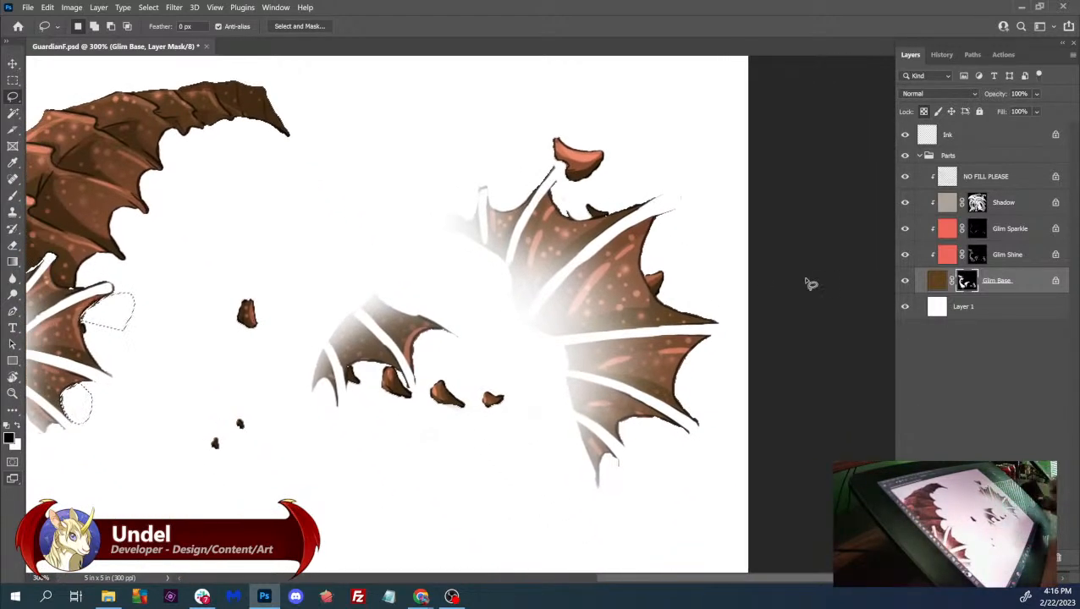
key(shift+F5)
key(Return)
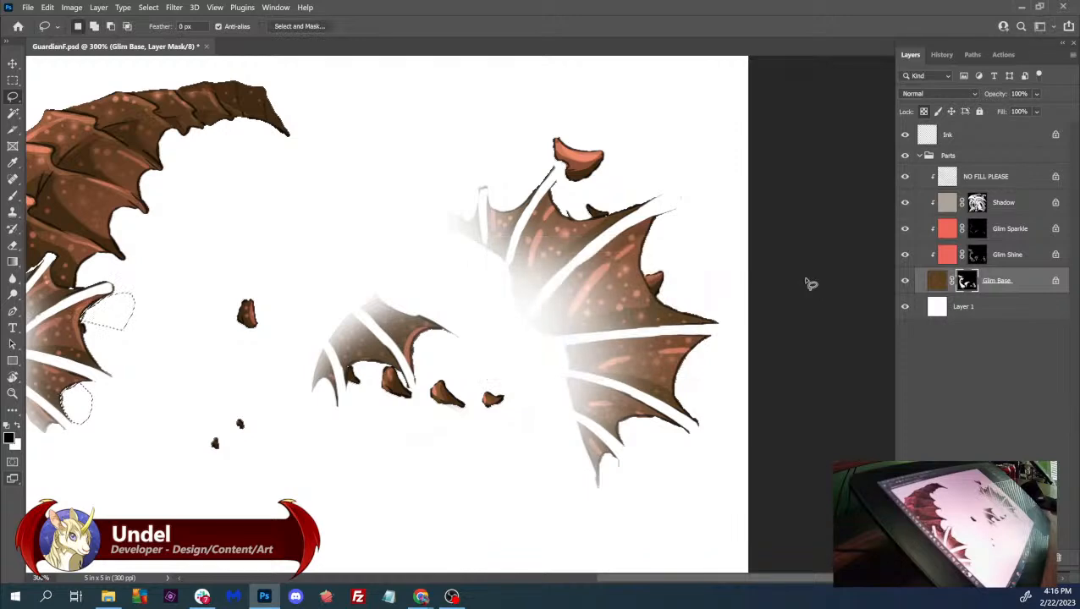
- Switch to the browser to check the area between the legs on the predicted dragon, and return to Photoshop
mouse_move(219, 391)
mouse_down()
mouse_move(183, 464)
mouse_move(202, 391)
mouse_up()
mouse_move(421, 597)
click(500, 533)
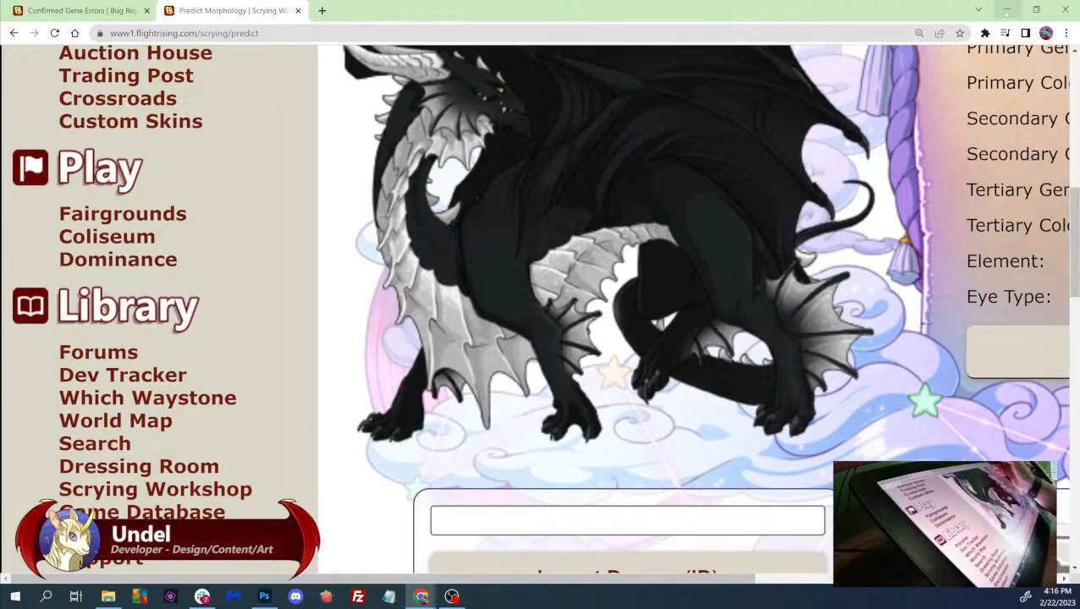
click(1007, 10)
- Lasso the two tiny dark specks between the fins, fill them with black on the Glim Base mask, and deselect
drag(227, 382, 222, 385)
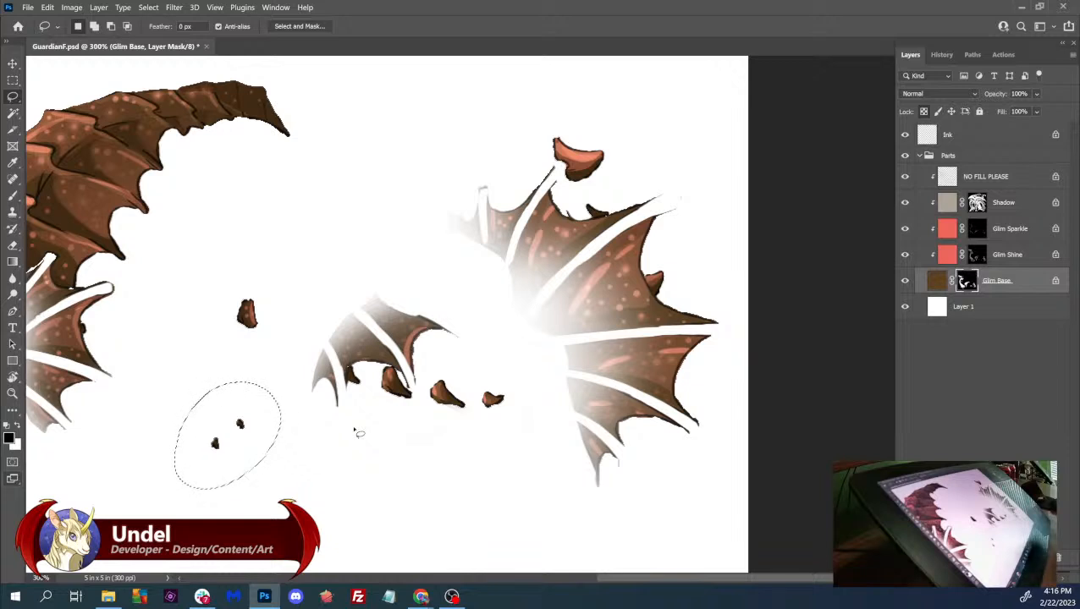
key(shift+F5)
key(Return)
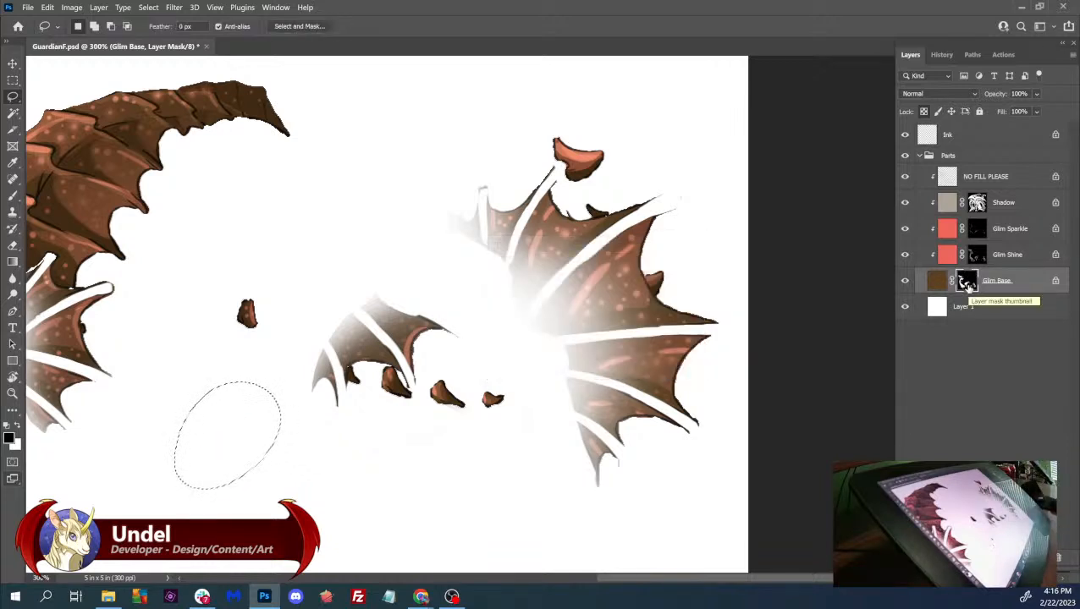
key(ctrl+d)
- Brush white on the Glim Base mask over the thin gap between the top neck scale and the head fin
key(ctrl+1)
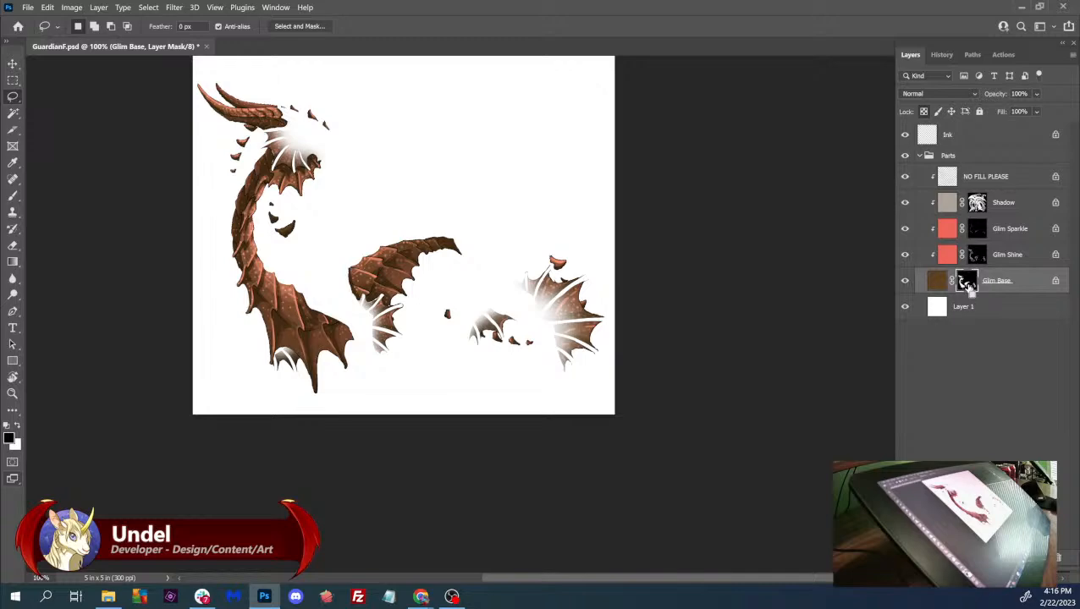
key(ctrl+plus)
key(ctrl+plus)
key(ctrl+plus)
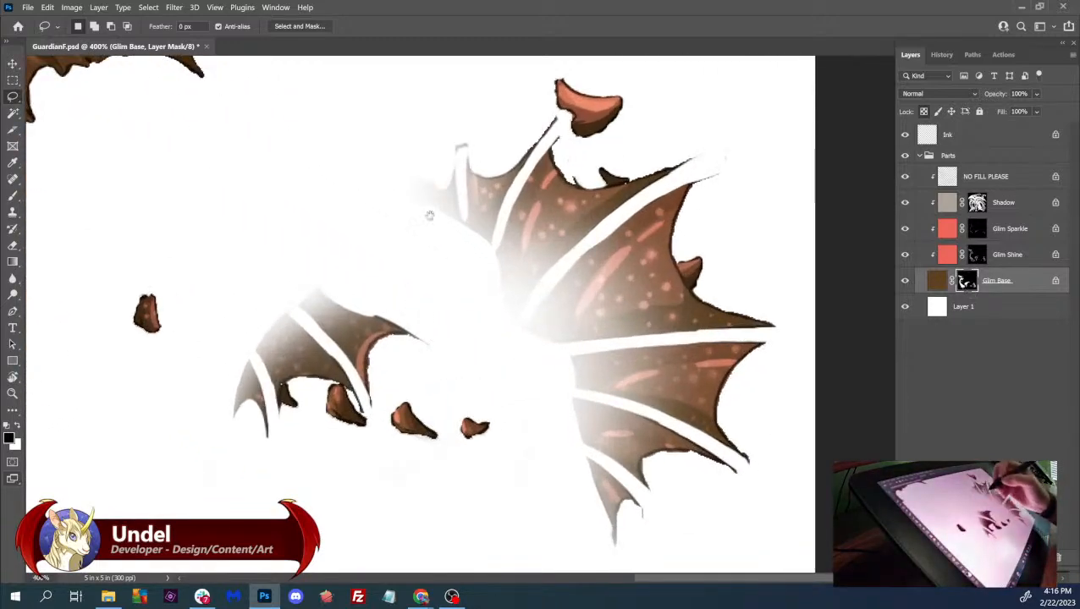
drag(453, 222, 696, 344)
mouse_move(186, 152)
mouse_down()
mouse_move(507, 251)
mouse_move(543, 350)
mouse_up()
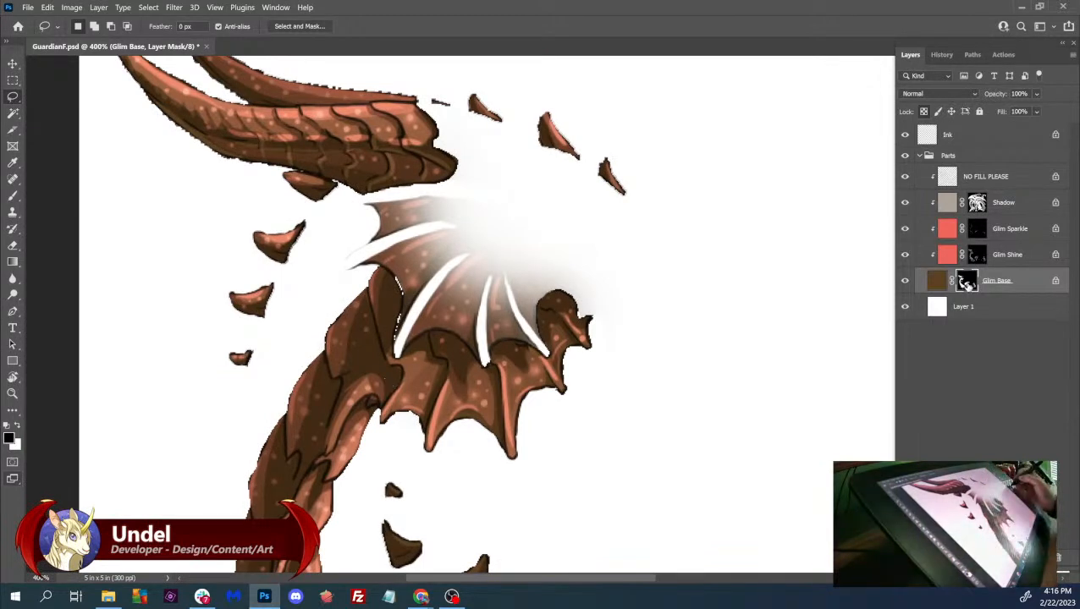
key(b)
key(x)
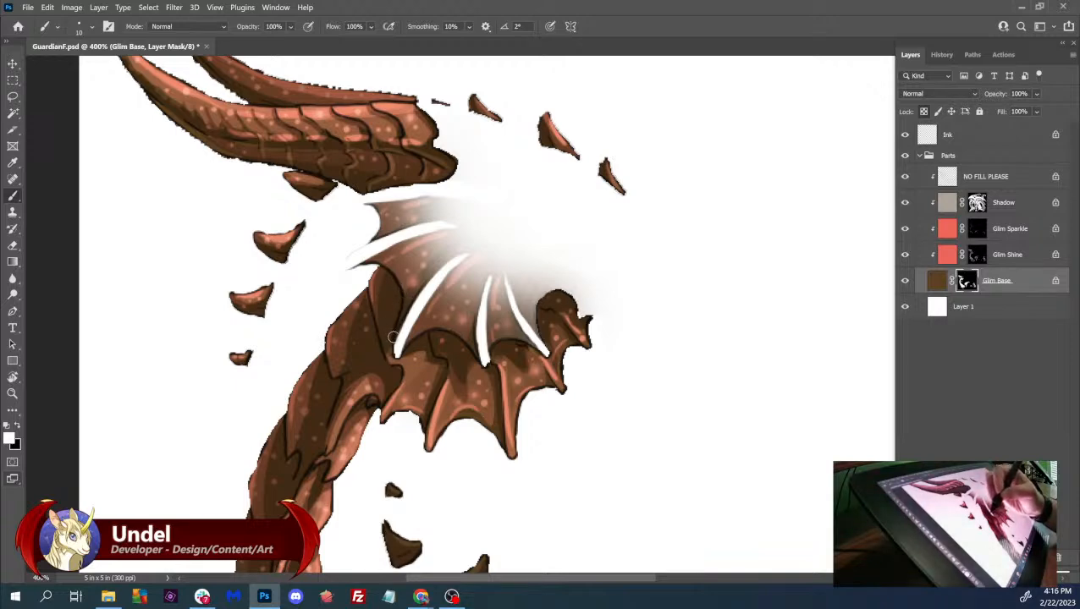
- Brush black on the mask along the upper edge of the rear horn to remove the stray bumps
scroll(573, 309, up, 3)
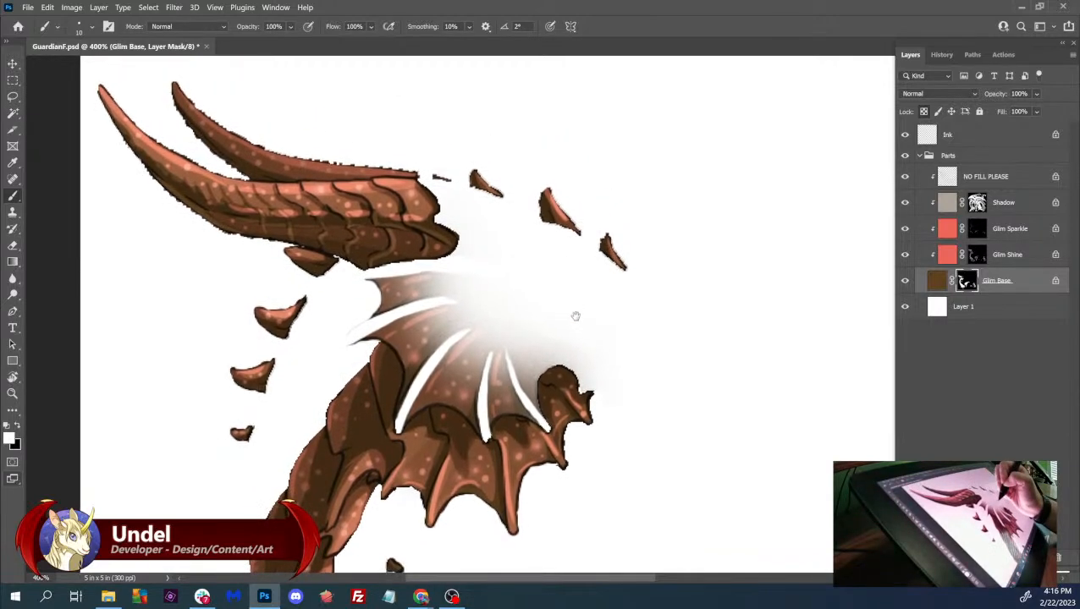
key(x)
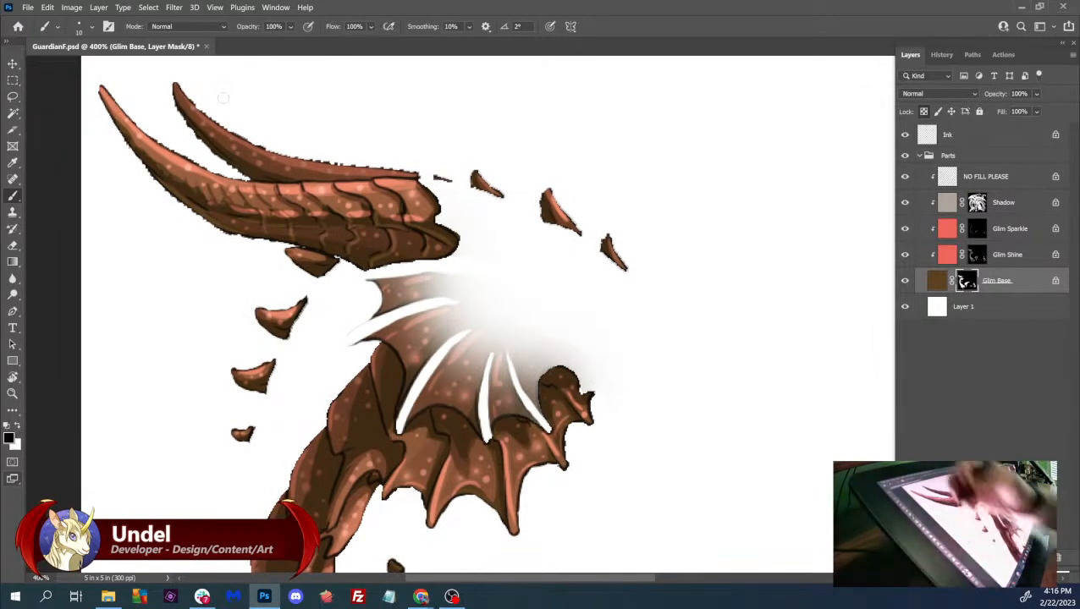
drag(242, 133, 247, 138)
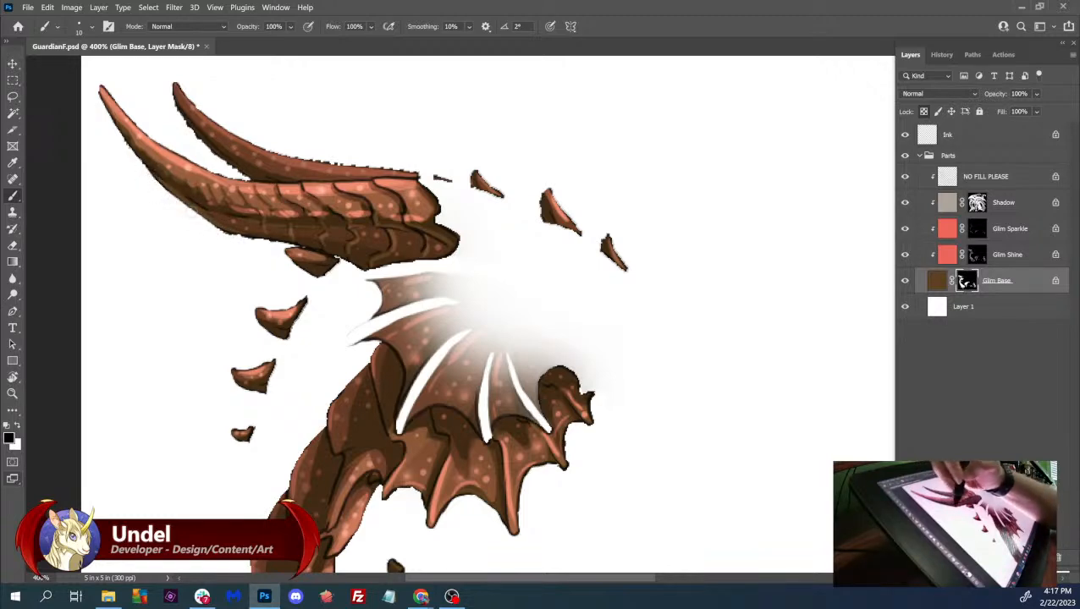
- Brush black on the mask along the lower edge of the frill under the jaw to clean its outline
drag(571, 256, 398, 67)
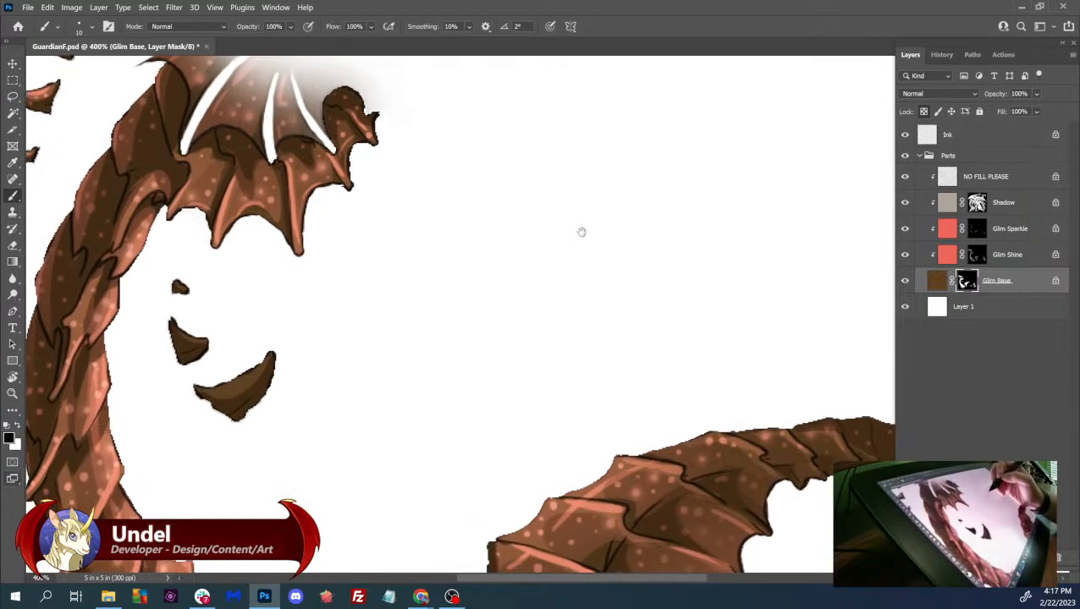
drag(459, 251, 473, 234)
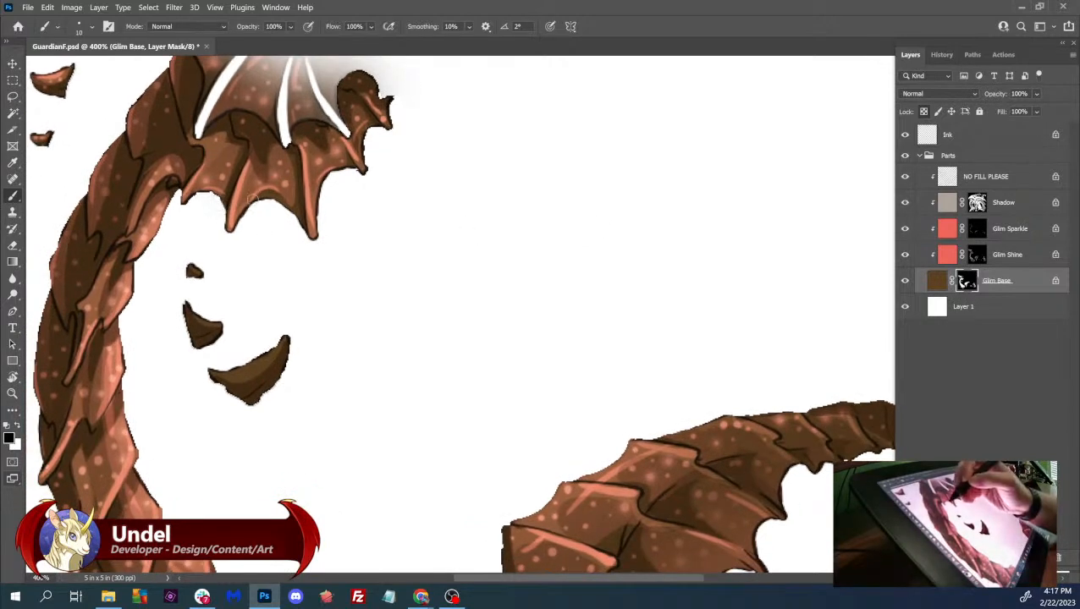
drag(227, 229, 223, 205)
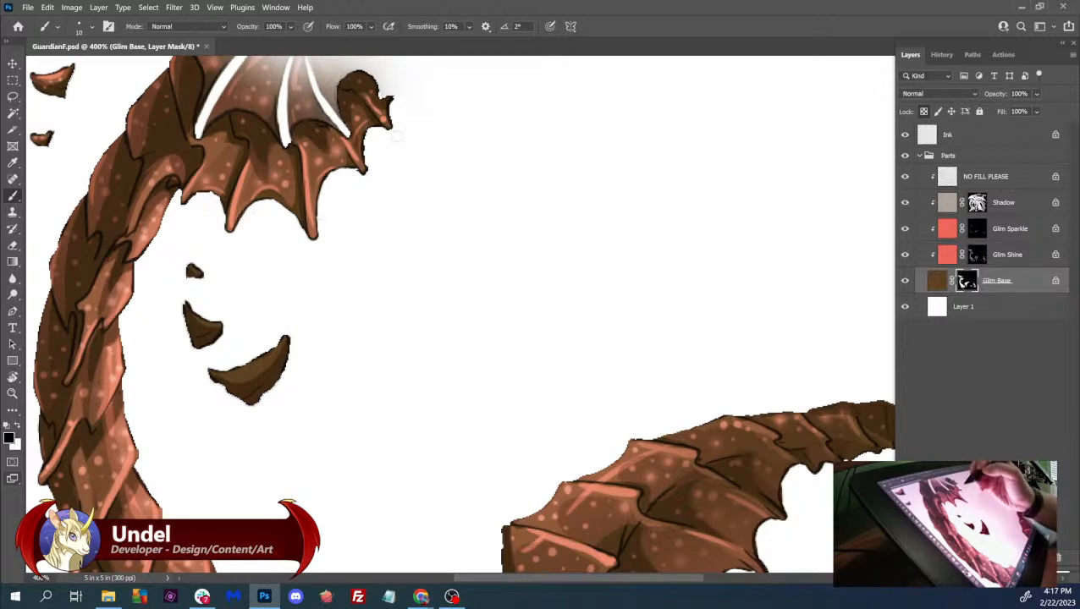
- Brush black on the mask along the outer edge of the fin below the belly plates, removing the rounded outline around its upper rib tip
drag(408, 148, 509, 141)
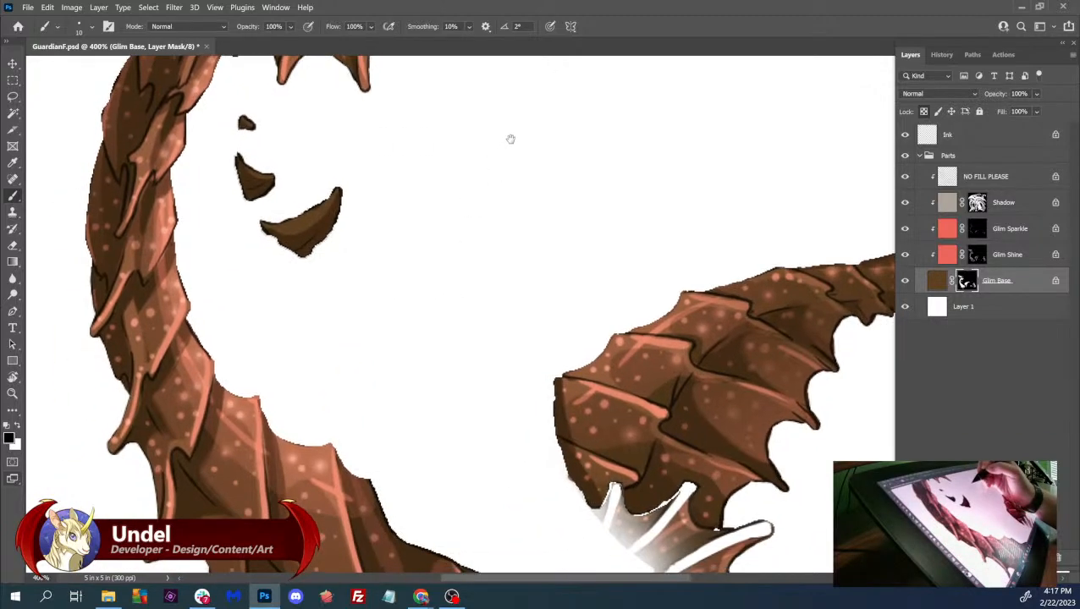
scroll(509, 141, down, 5)
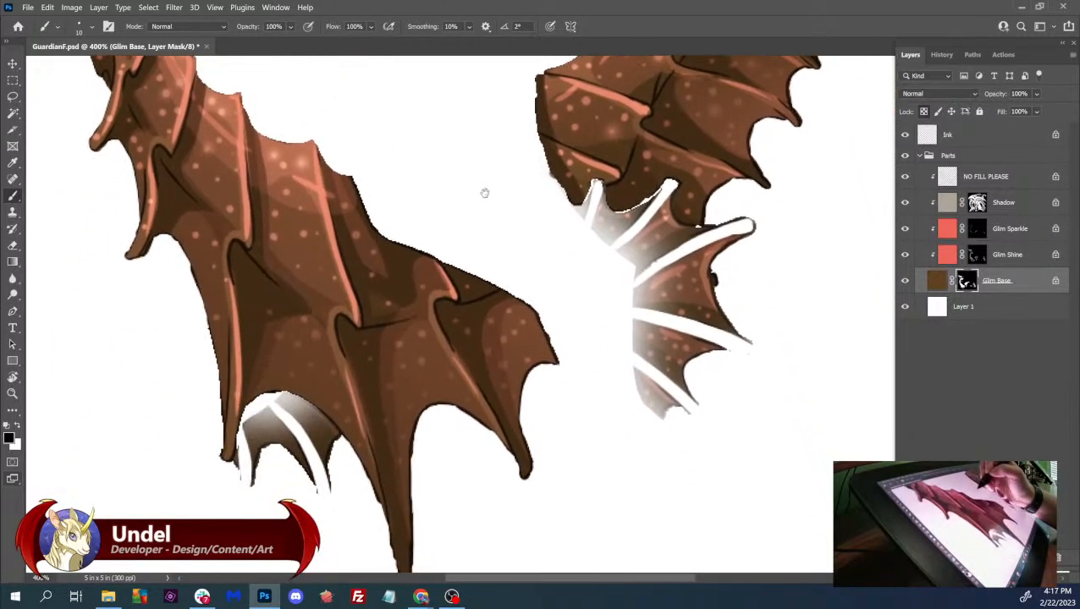
drag(487, 195, 458, 174)
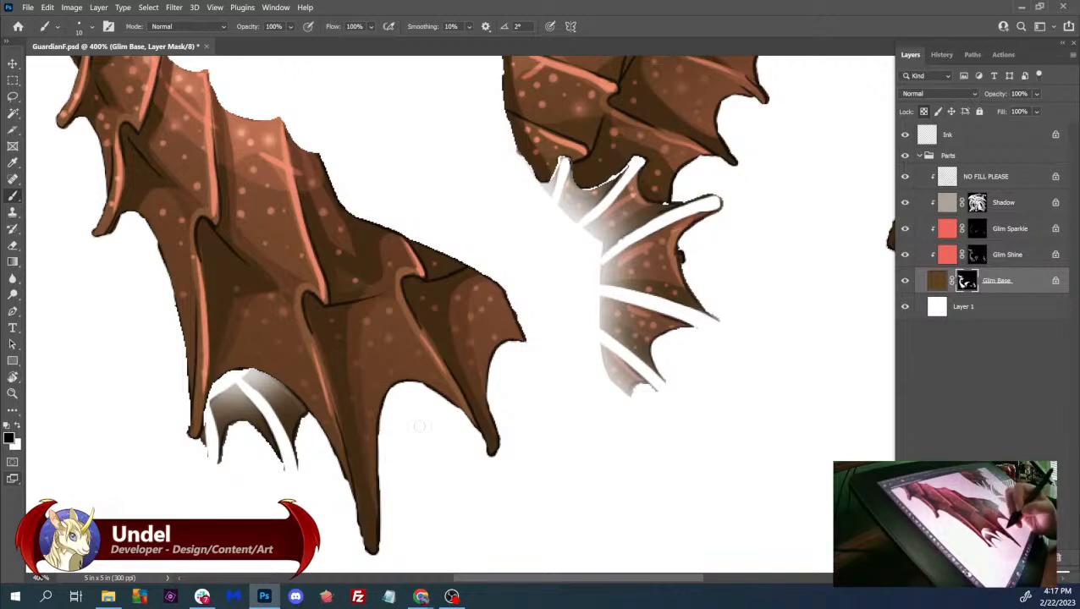
drag(622, 378, 441, 525)
drag(680, 335, 571, 345)
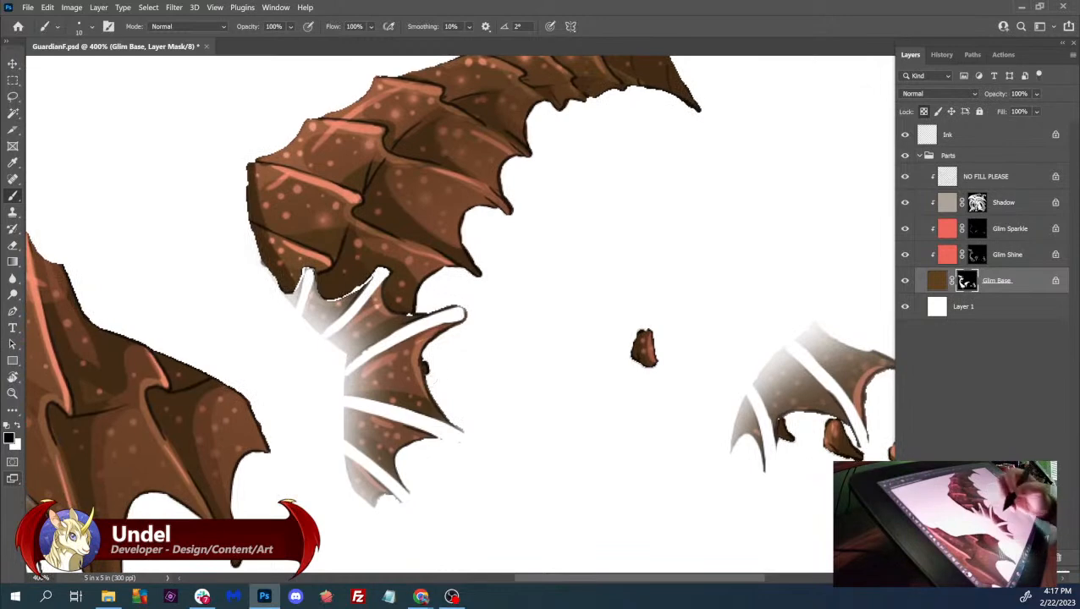
drag(426, 374, 437, 408)
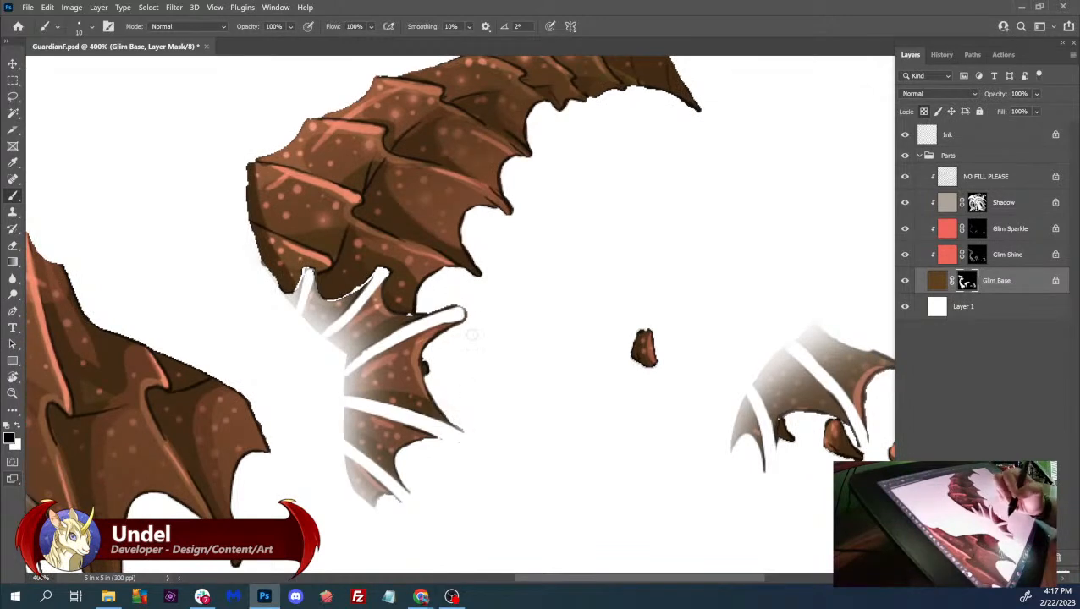
drag(428, 310, 454, 308)
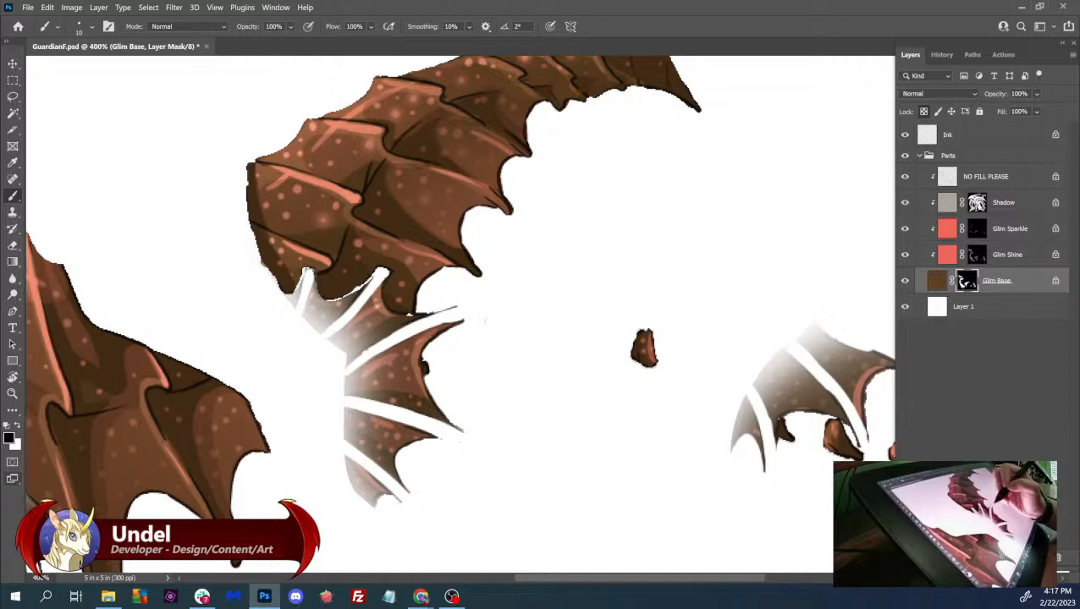
- Clean the lower edges of the small hind fin and the large fin with black brush strokes on the mask
drag(776, 269, 586, 252)
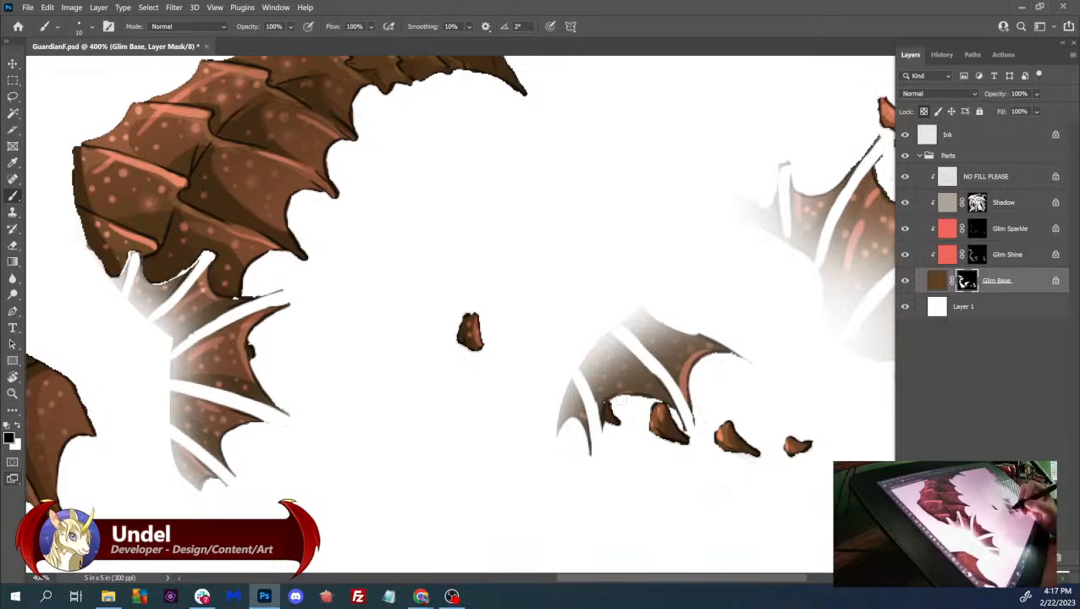
drag(615, 400, 646, 394)
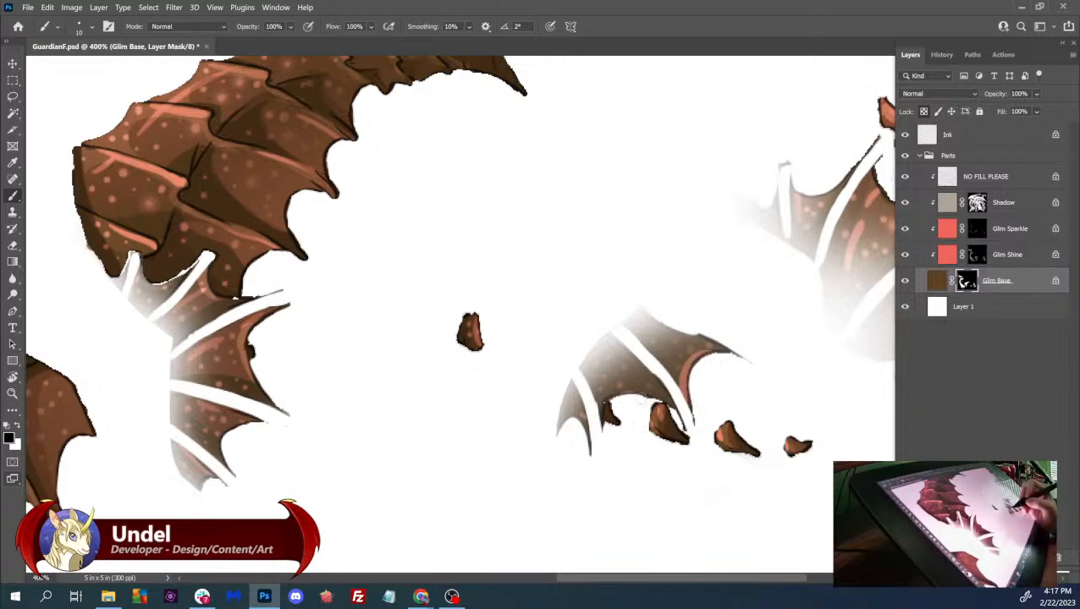
drag(752, 366, 574, 455)
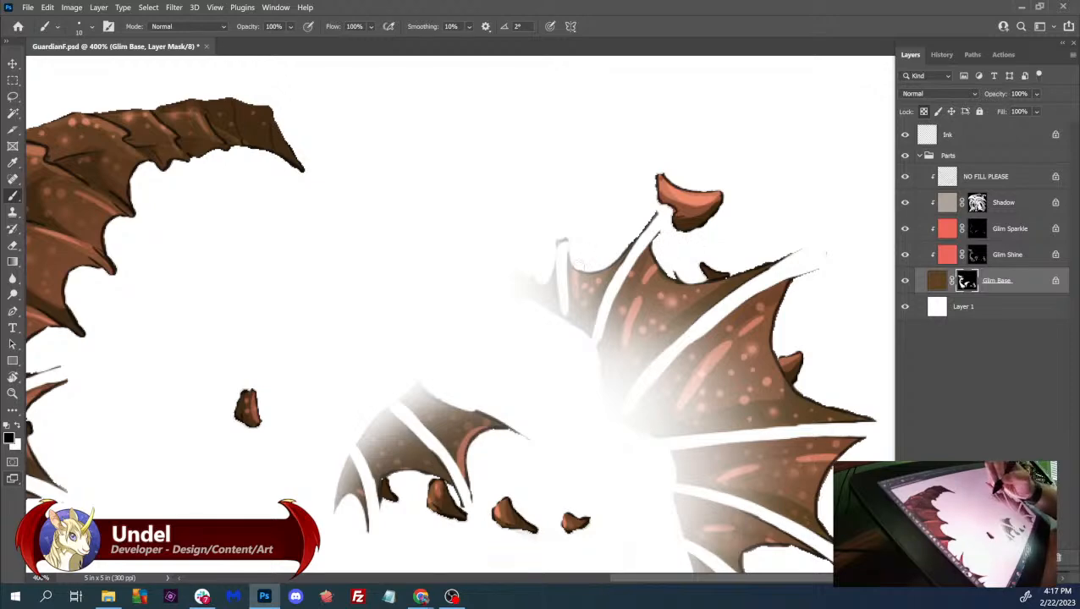
drag(823, 330, 793, 305)
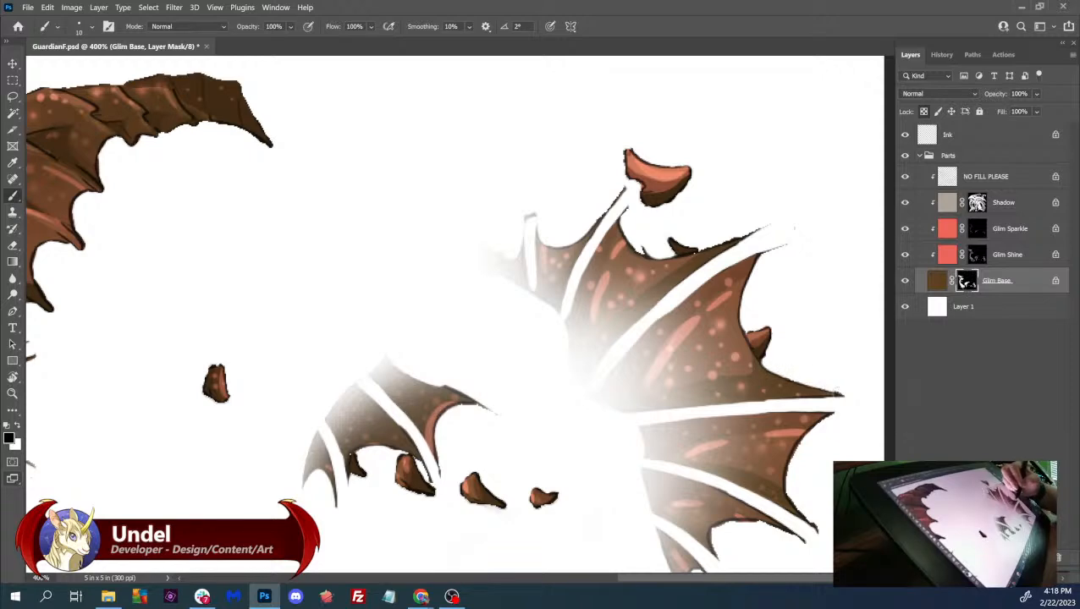
drag(839, 338, 743, 311)
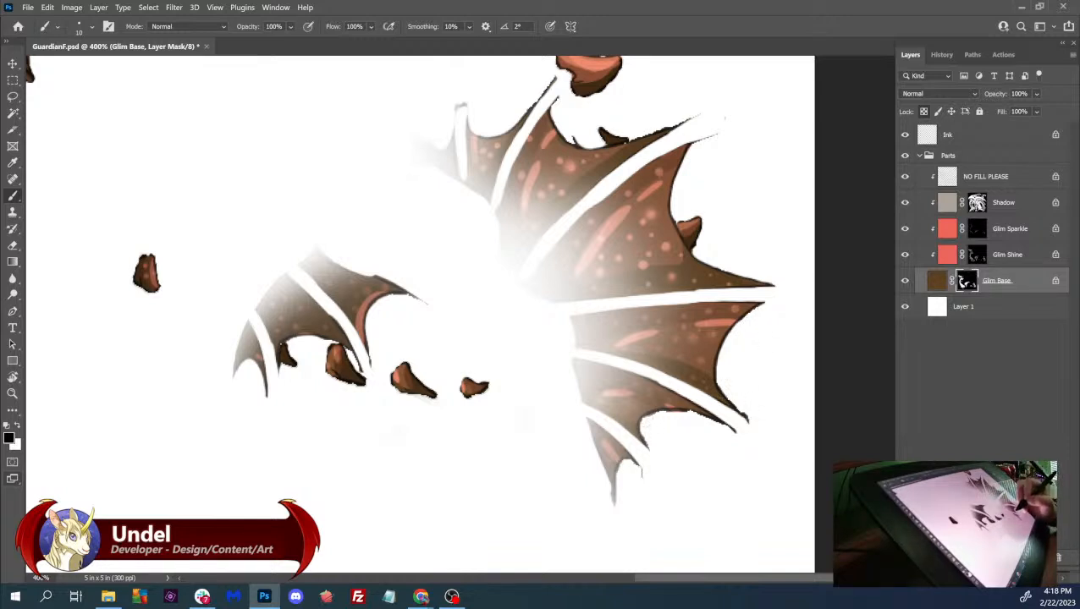
drag(660, 415, 680, 414)
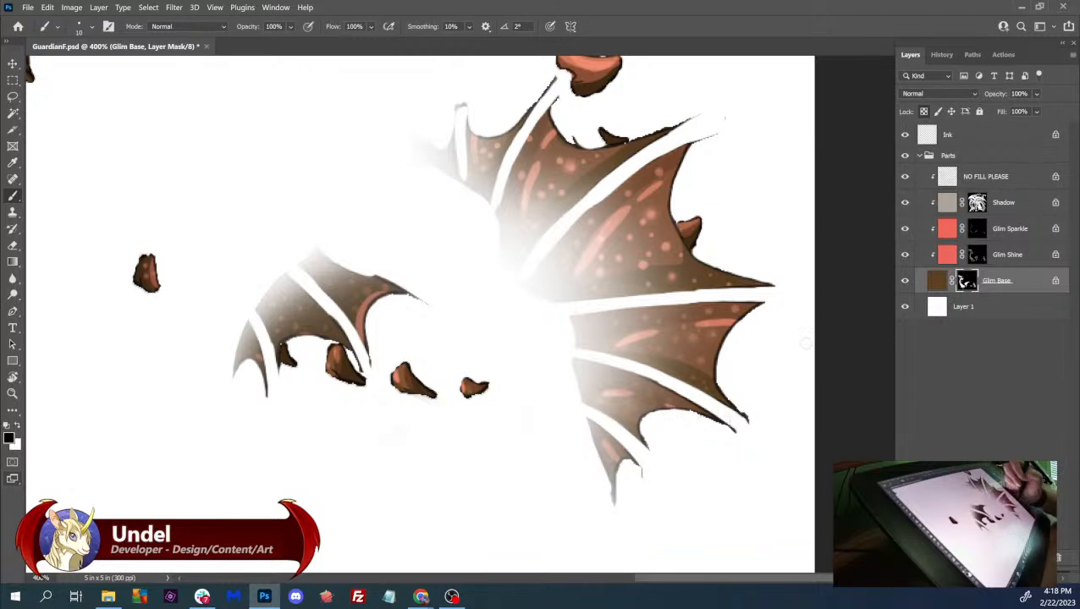
- Brush white on the mask over the gap between the lowest belly plates and the fin beneath them
drag(764, 195, 799, 355)
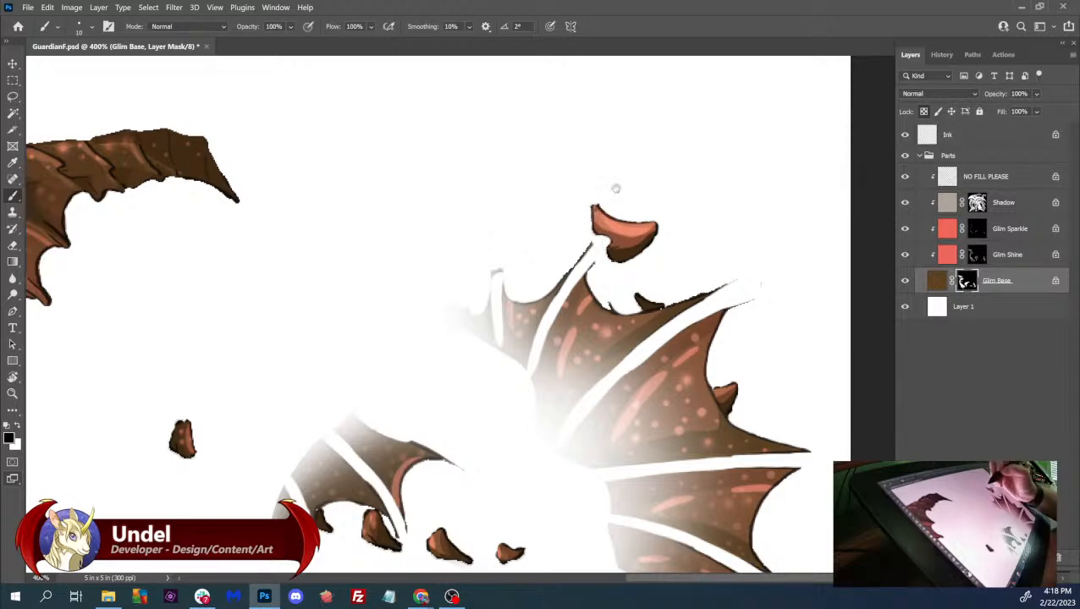
scroll(661, 193, left, 5)
scroll(661, 192, up, 2)
scroll(634, 248, down, 3)
scroll(634, 248, left, 1)
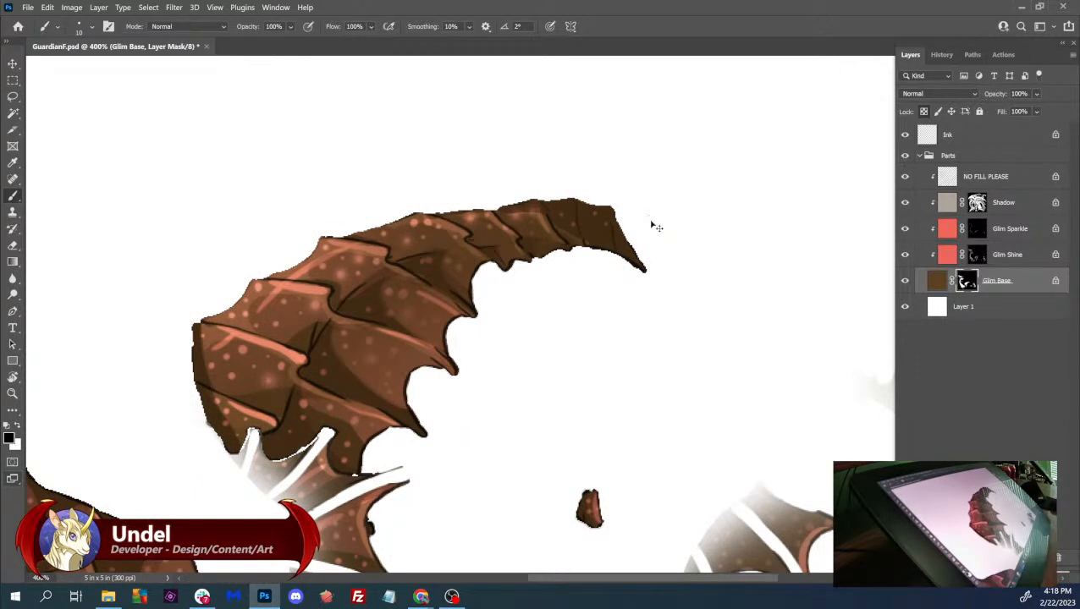
key(ctrl+minus)
key(ctrl+minus)
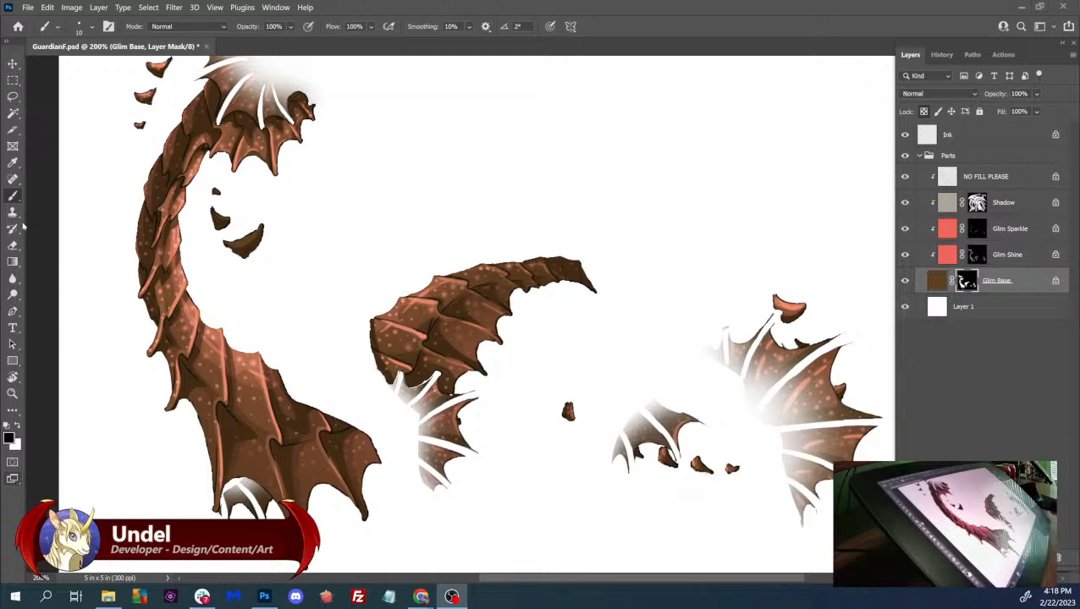
key(ctrl+plus)
key(ctrl+plus)
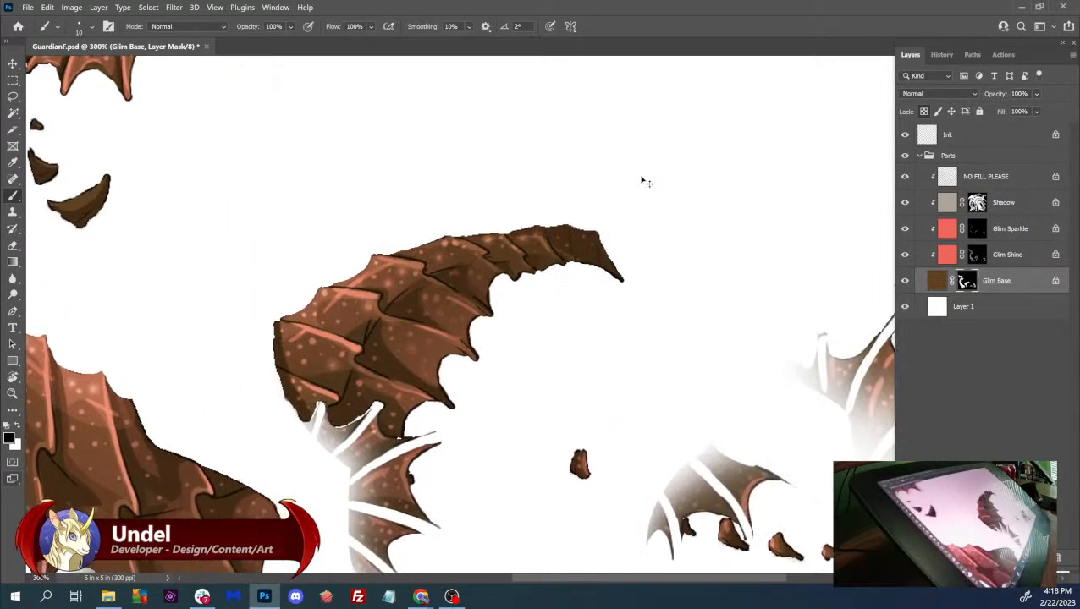
click(18, 427)
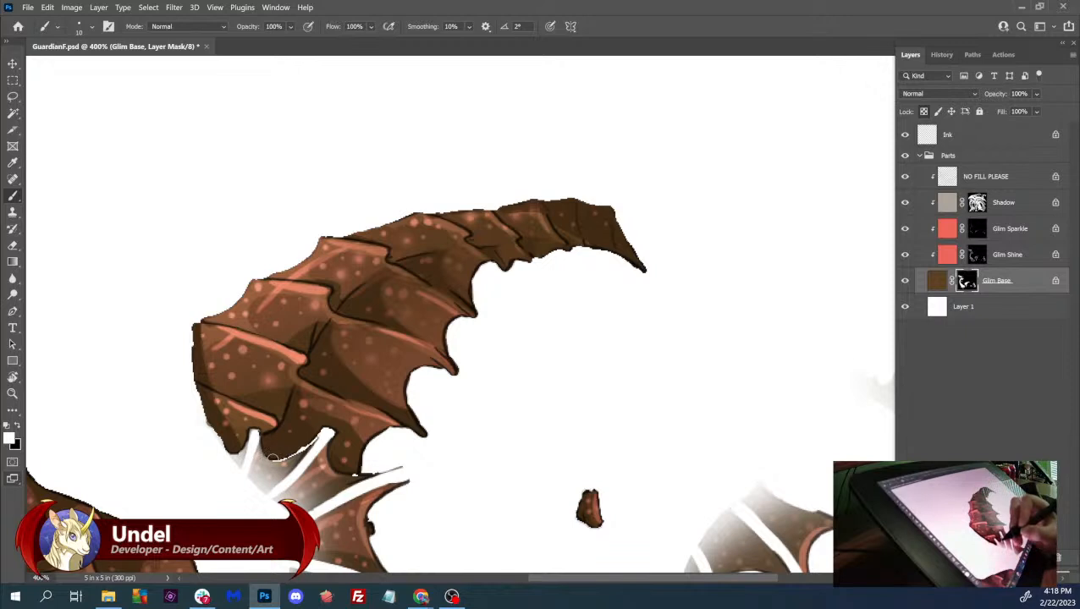
drag(304, 446, 335, 415)
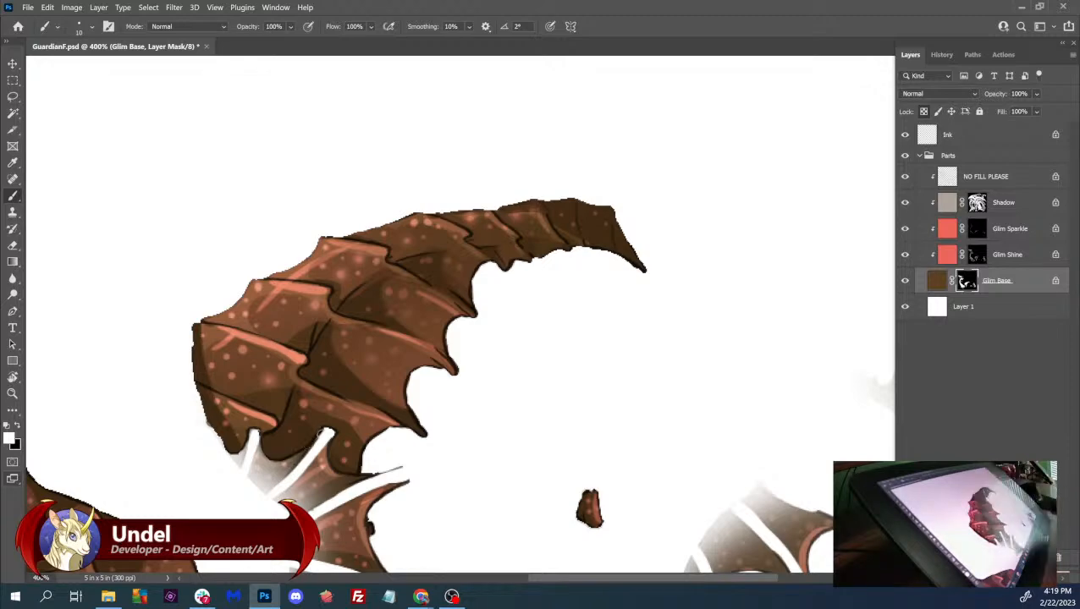
- Delete the white backing layer, Layer 1, beneath Glim Base
key(ctrl+minus)
key(ctrl+minus)
key(ctrl+minus)
key(ctrl+minus)
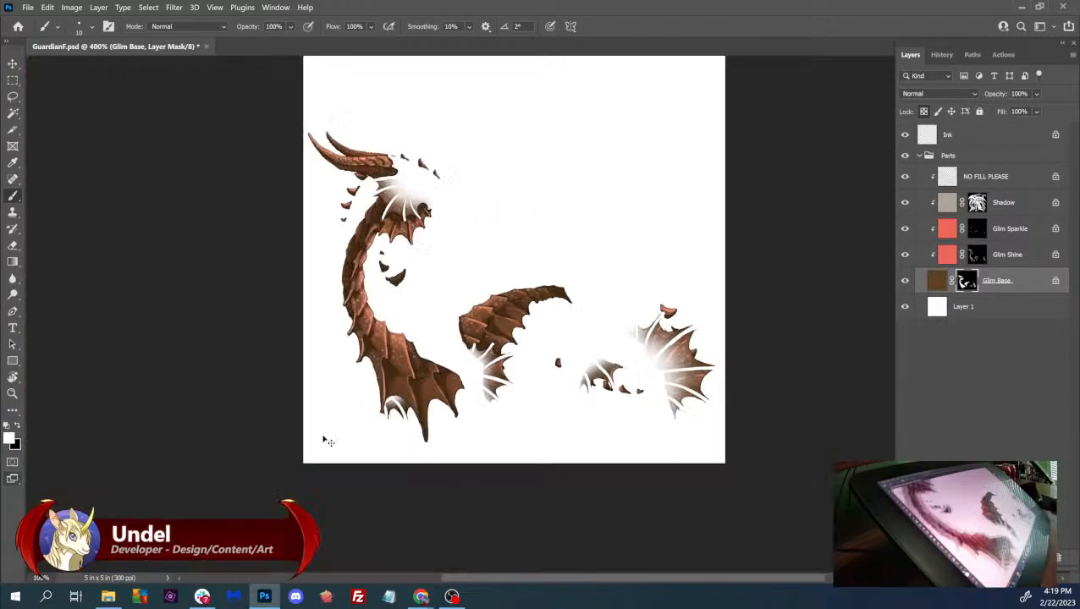
drag(1013, 310, 1057, 560)
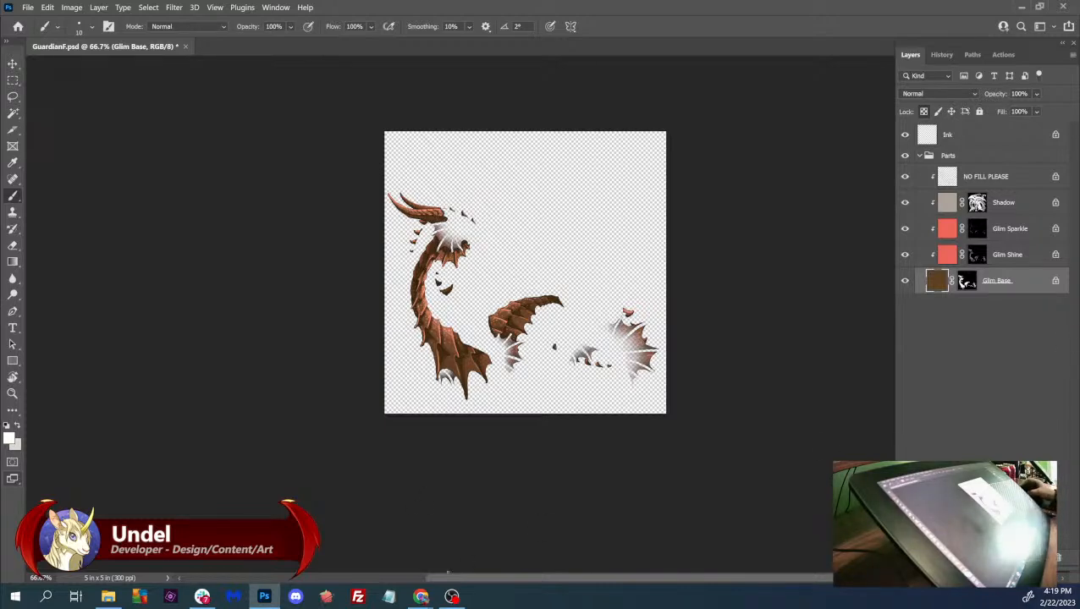
- Switch to the Predict Morphology page in Chrome, set the Tertiary Color to Radioactive and run the prediction
mouse_move(420, 597)
click(483, 537)
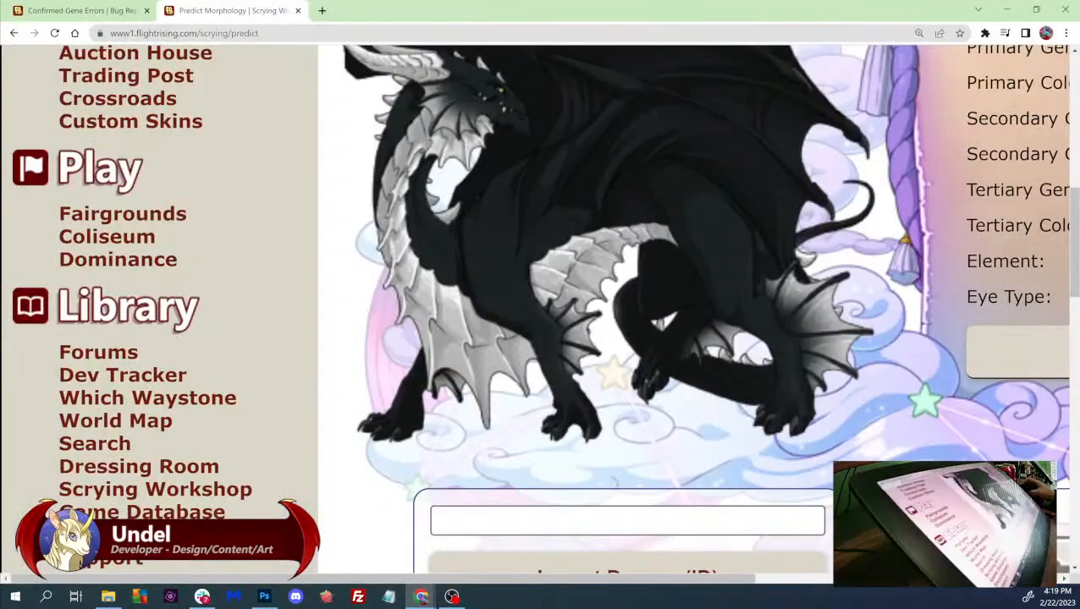
drag(461, 579, 741, 579)
click(863, 225)
scroll(856, 340, down, 4)
scroll(850, 347, down, 15)
scroll(819, 382, up, 1)
scroll(816, 383, down, 1)
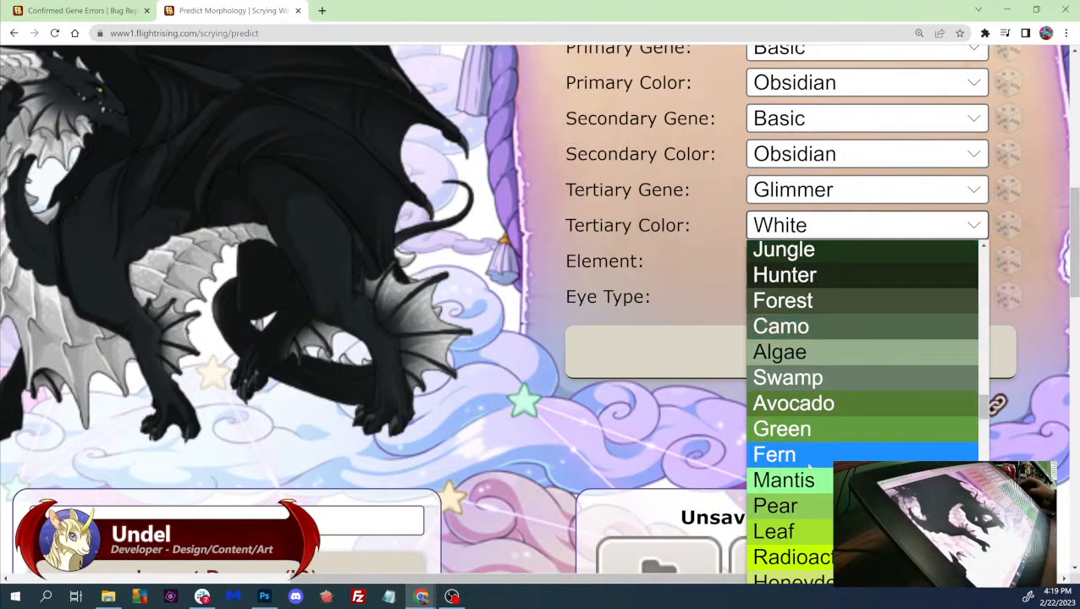
click(804, 557)
click(768, 375)
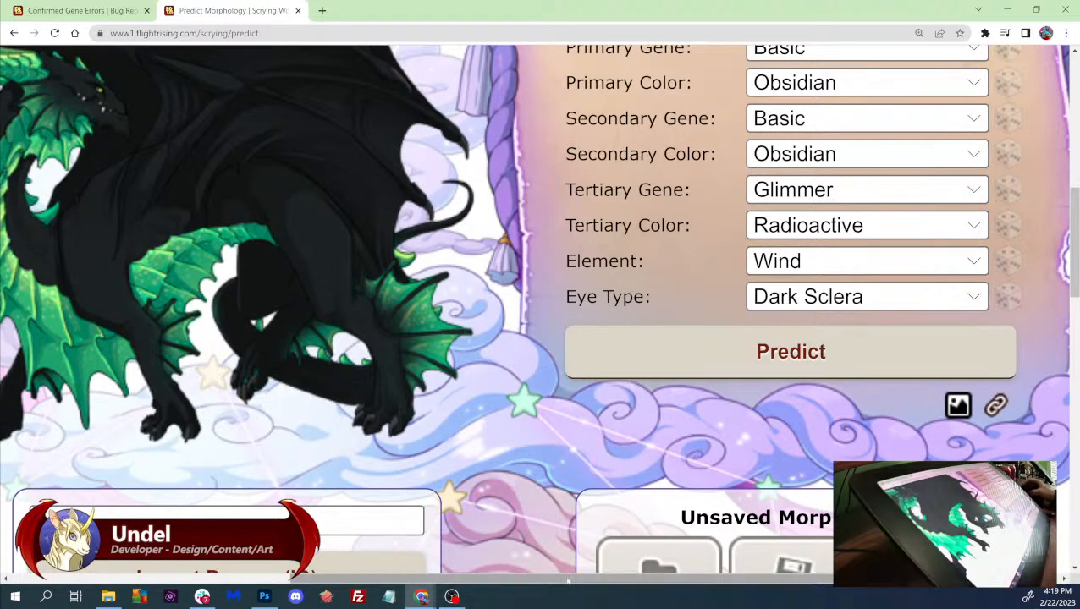
- Examine the Glimmer gene across the whole predicted female Guardian, from horns to hind legs
drag(574, 578, 412, 578)
scroll(544, 412, up, 2)
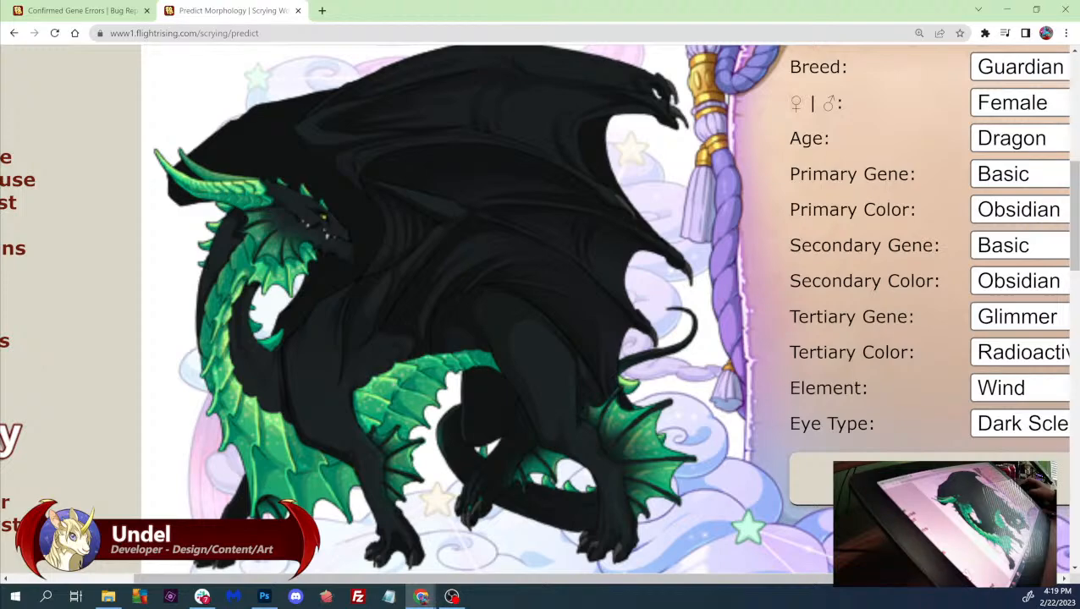
key(ctrl+minus)
key(ctrl+minus)
key(ctrl+minus)
key(ctrl+minus)
key(ctrl+minus)
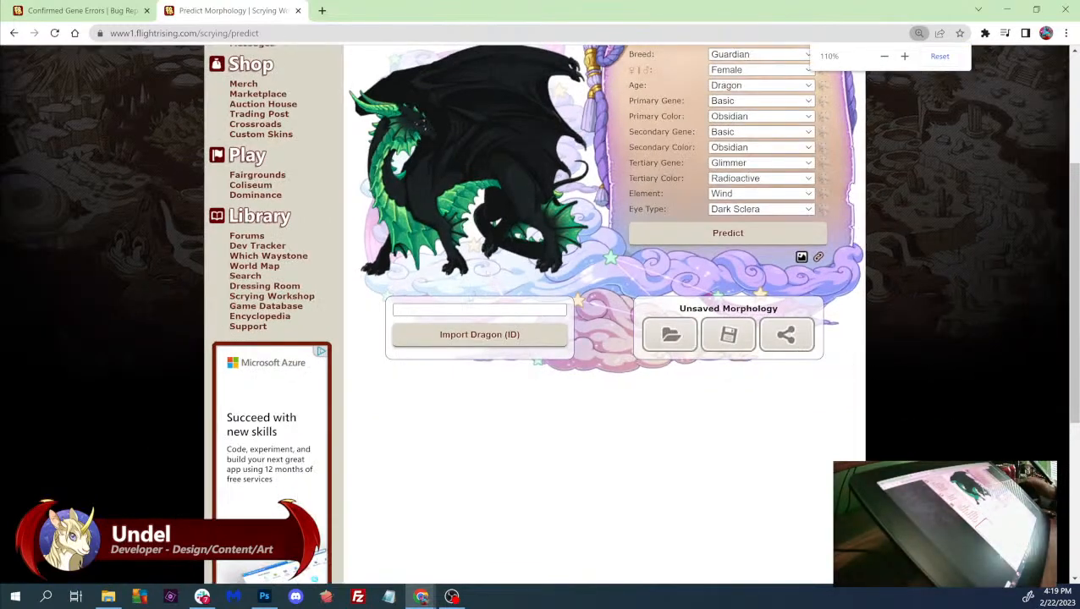
- Switch back to Photoshop, save GuardianF.psd and close it
click(263, 598)
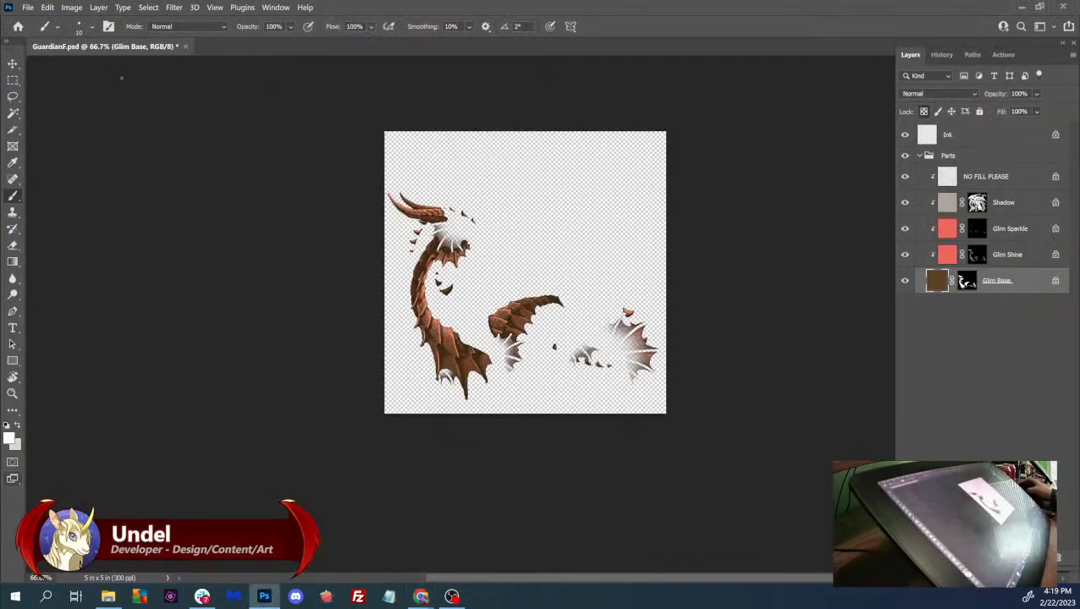
click(28, 6)
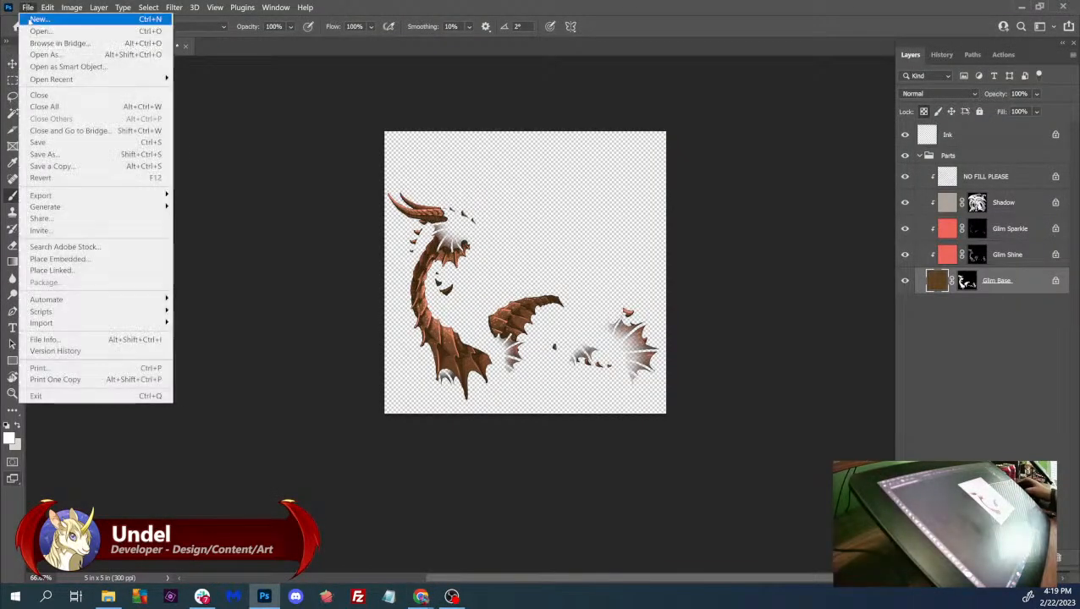
click(38, 142)
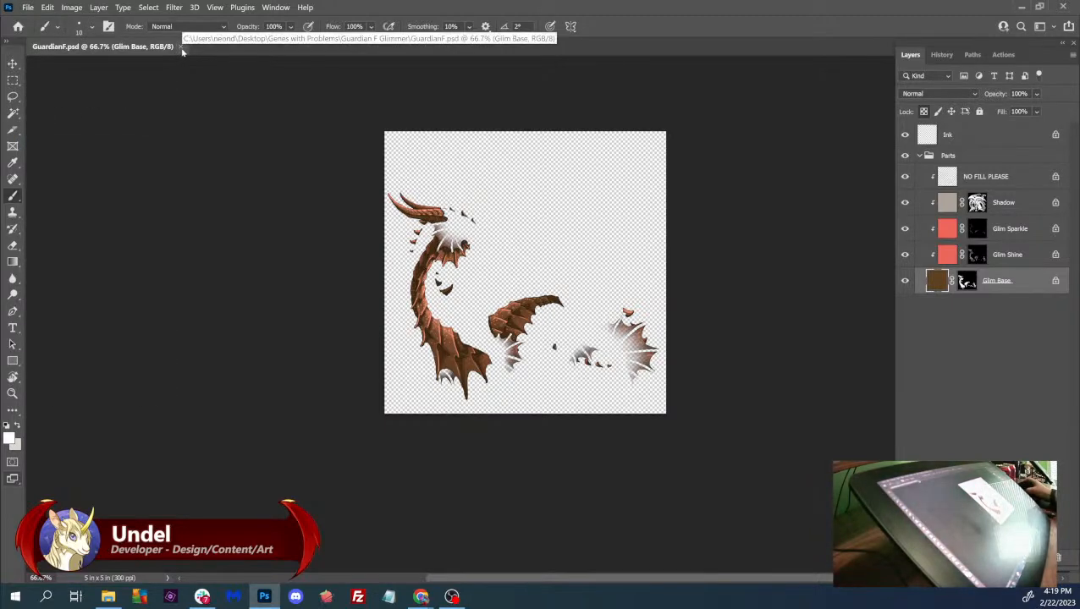
click(181, 47)
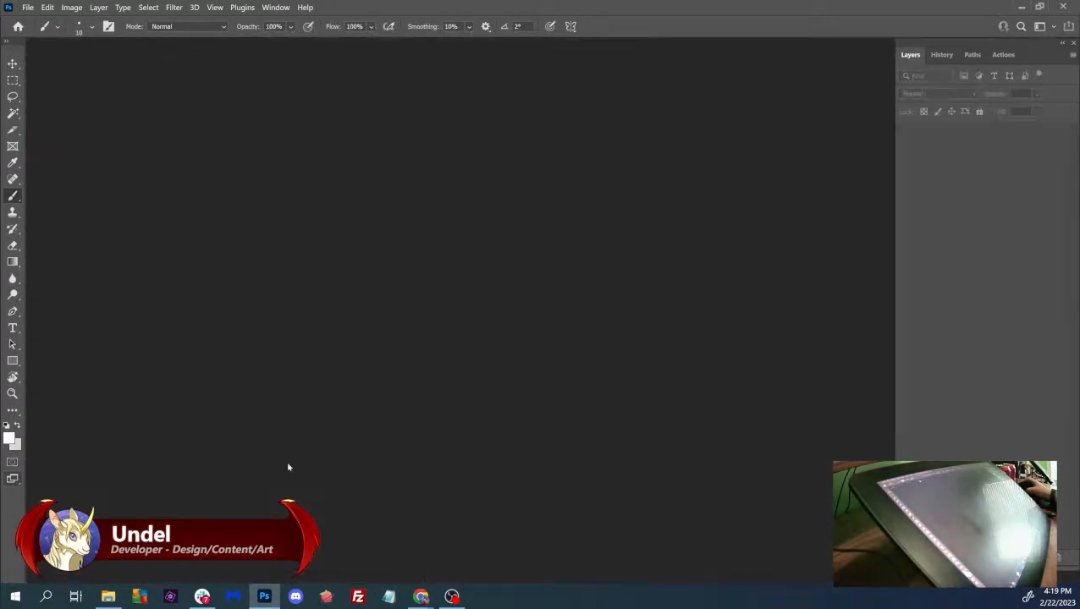
- Switch to the Confirmed Gene Errors forum topic in Chrome and highlight the Guardian F Koi entry
mouse_move(420, 597)
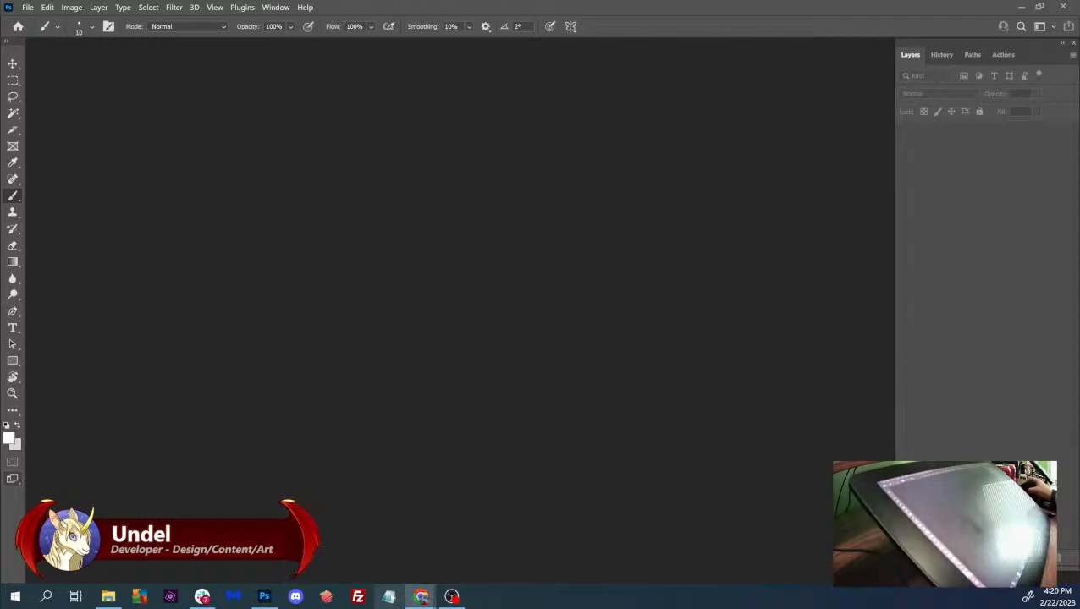
click(487, 546)
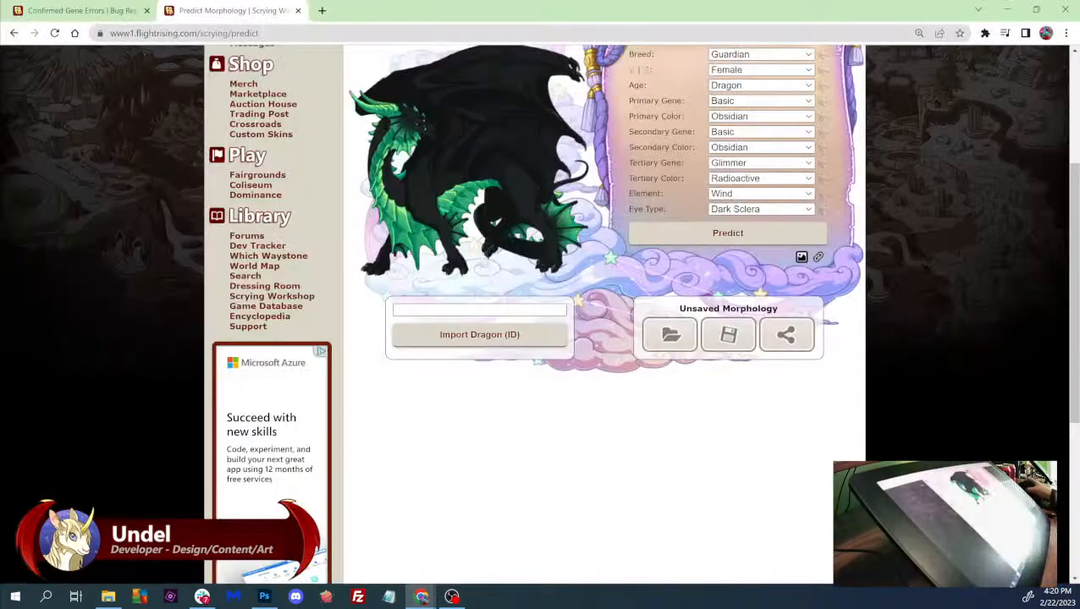
click(81, 11)
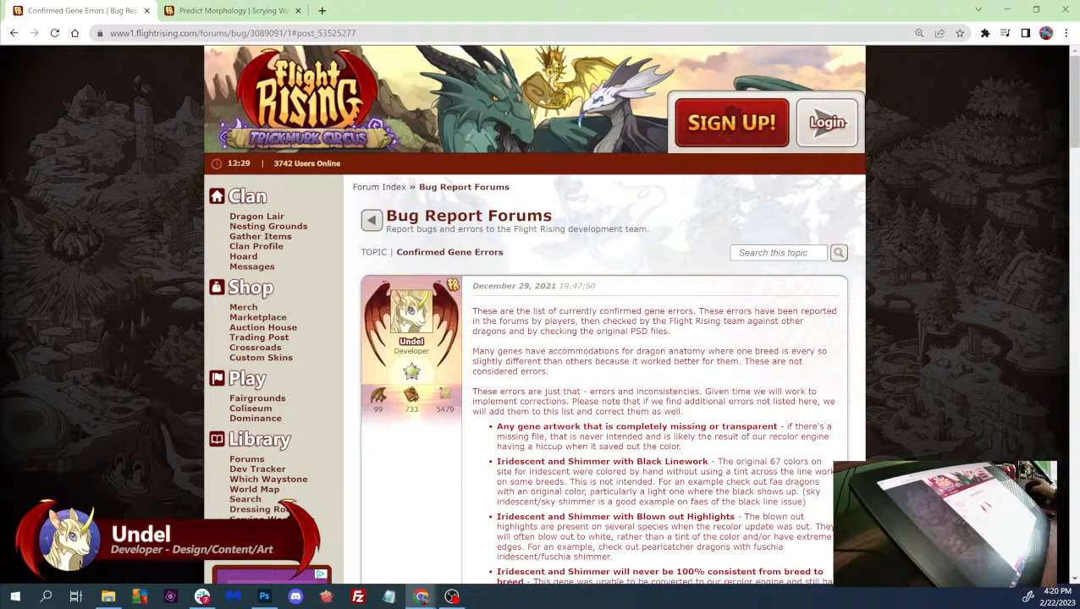
scroll(601, 313, down, 15)
scroll(600, 313, down, 1)
drag(496, 398, 762, 411)
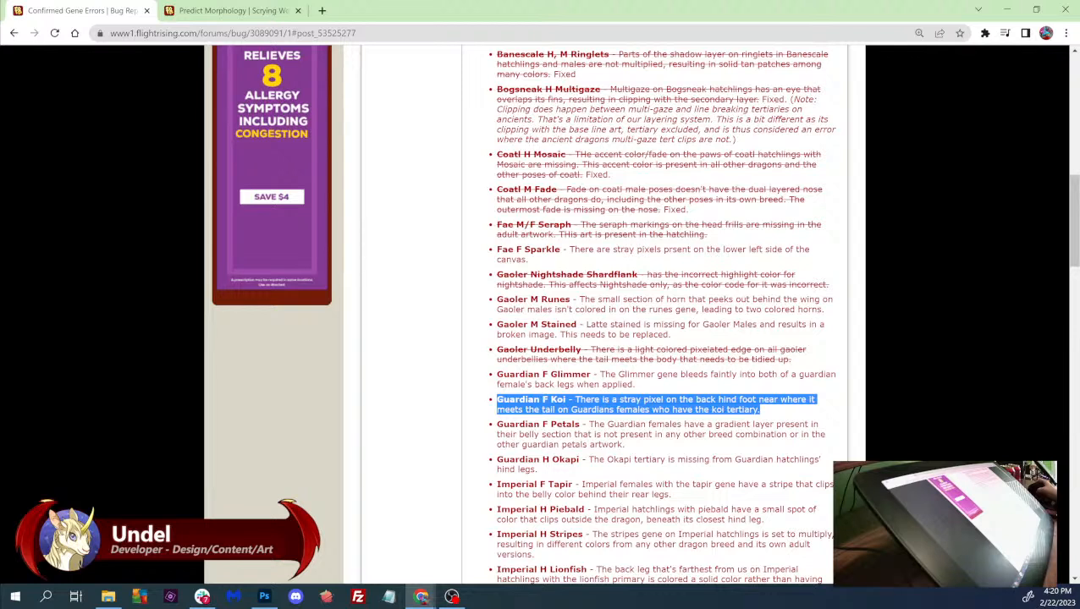
- Open Guardian F_Koi.psd in Photoshop and set the screen mode to full screen with the menu bar
key(alt+Tab)
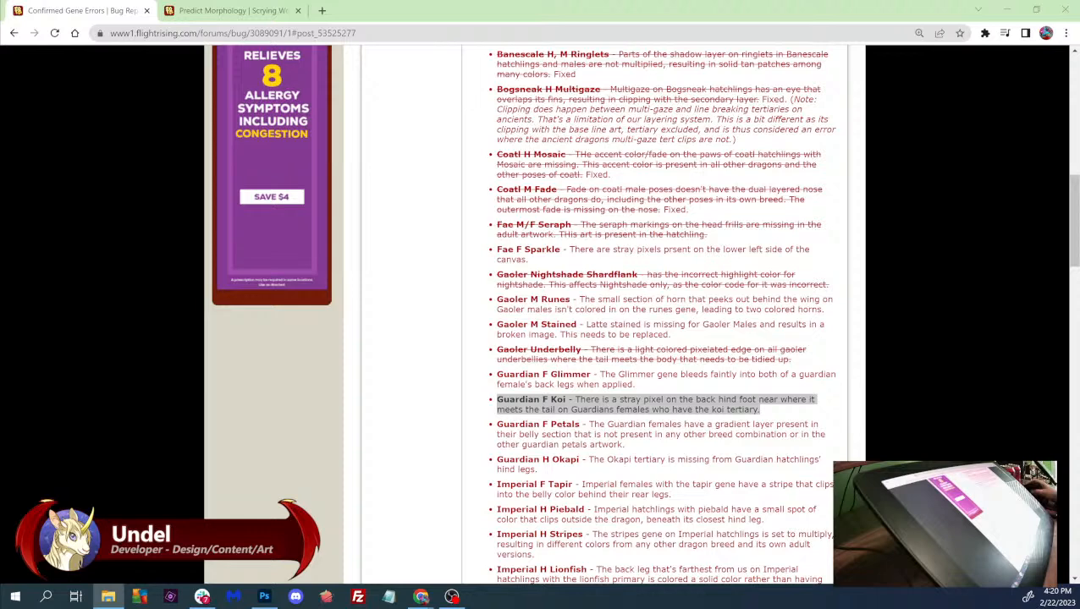
key(Return)
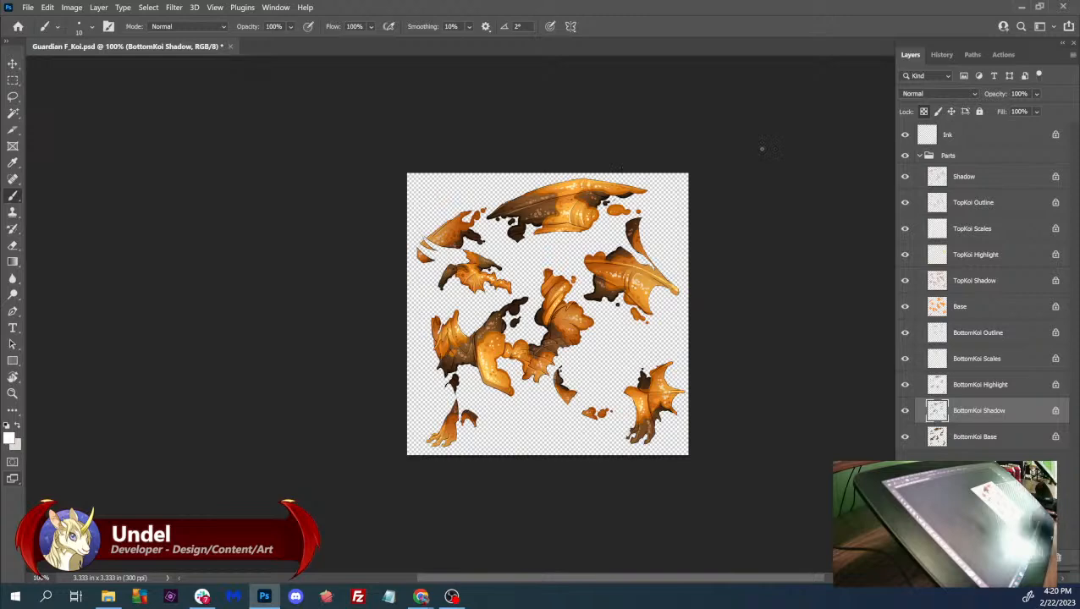
key(ctrl+plus)
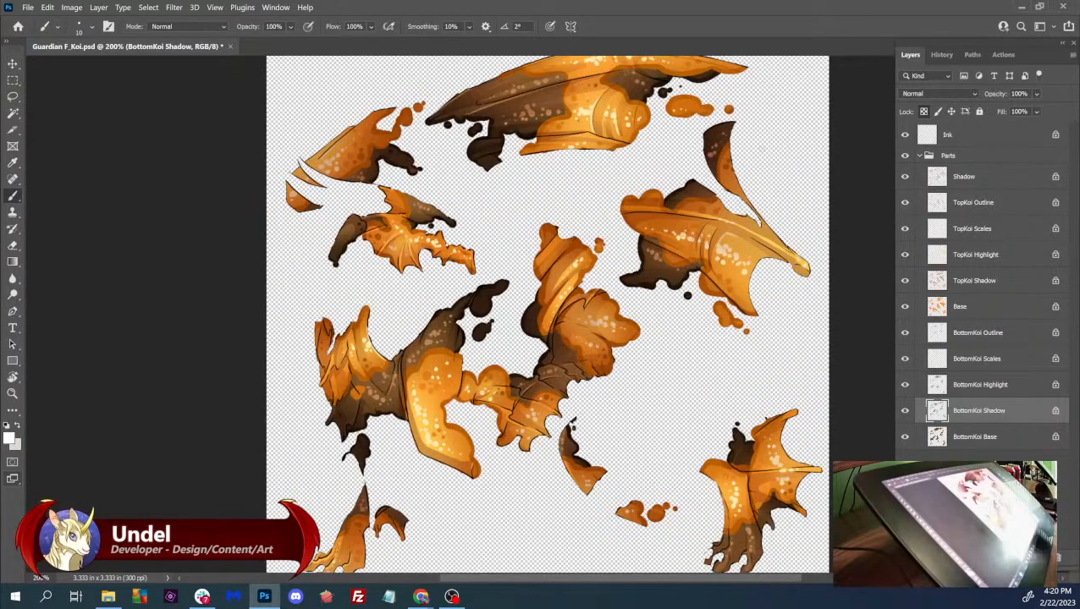
mouse_move(656, 327)
mouse_down()
mouse_move(628, 280)
mouse_move(570, 345)
mouse_up()
scroll(569, 344, down, 1)
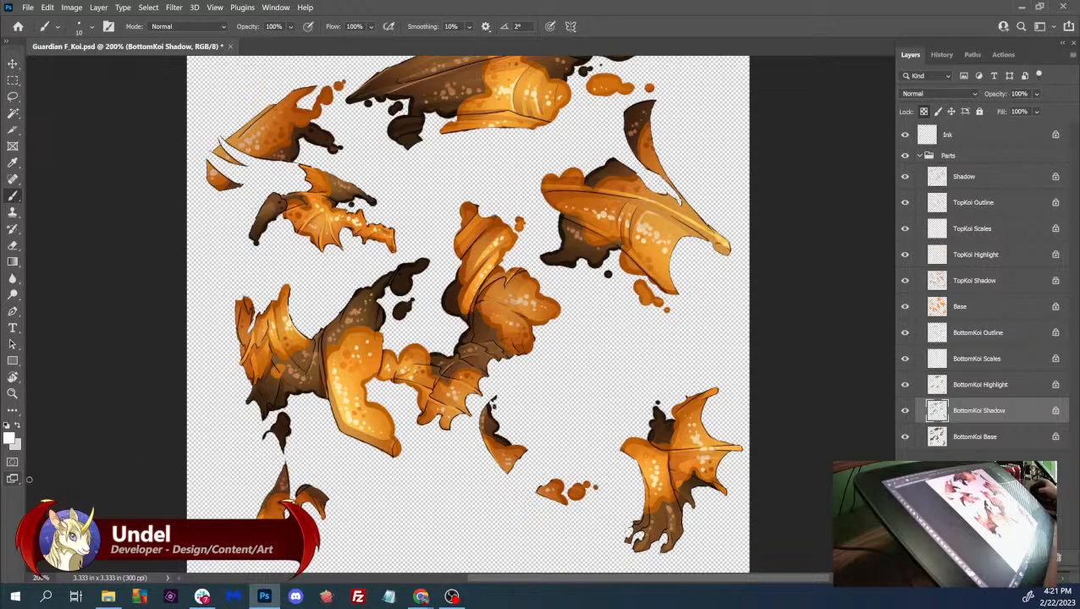
drag(12, 479, 50, 488)
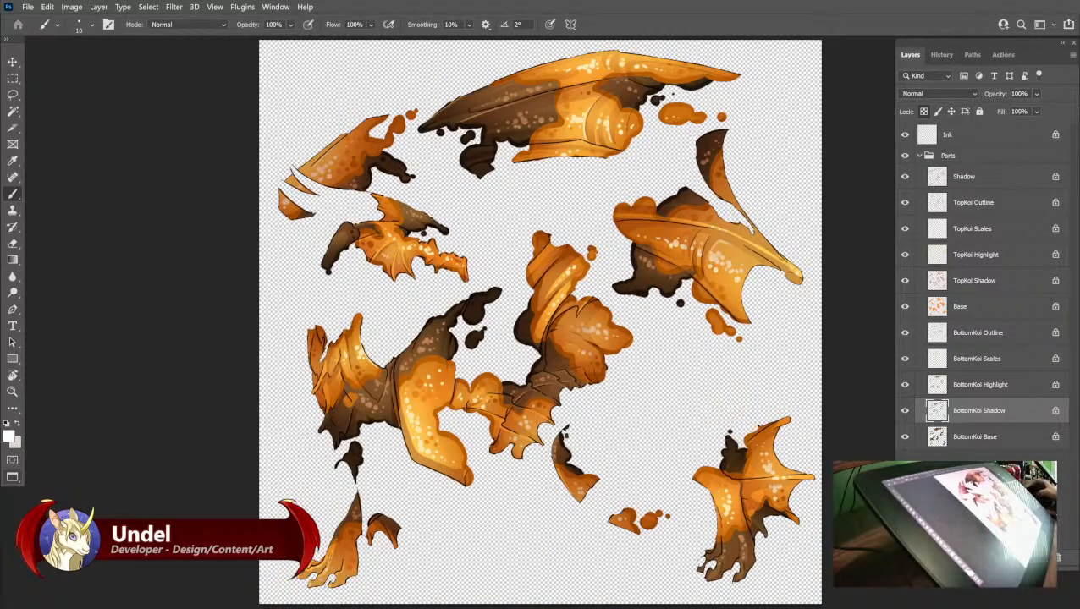
- Switch to the Predict Morphology page in Chrome, set the Tertiary Gene to Koi and run the prediction
key(alt+Tab)
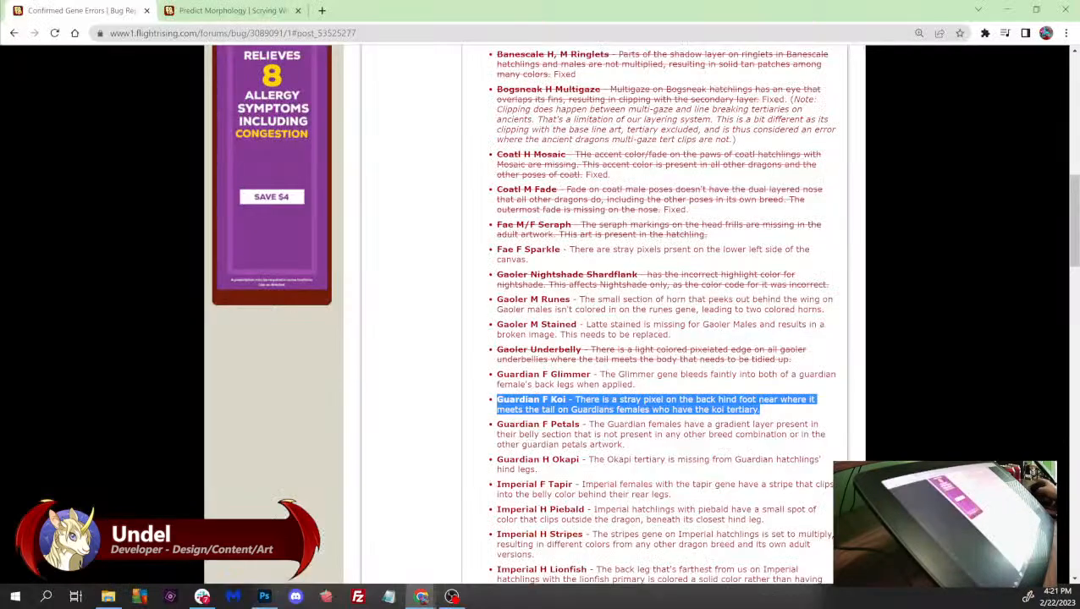
click(228, 10)
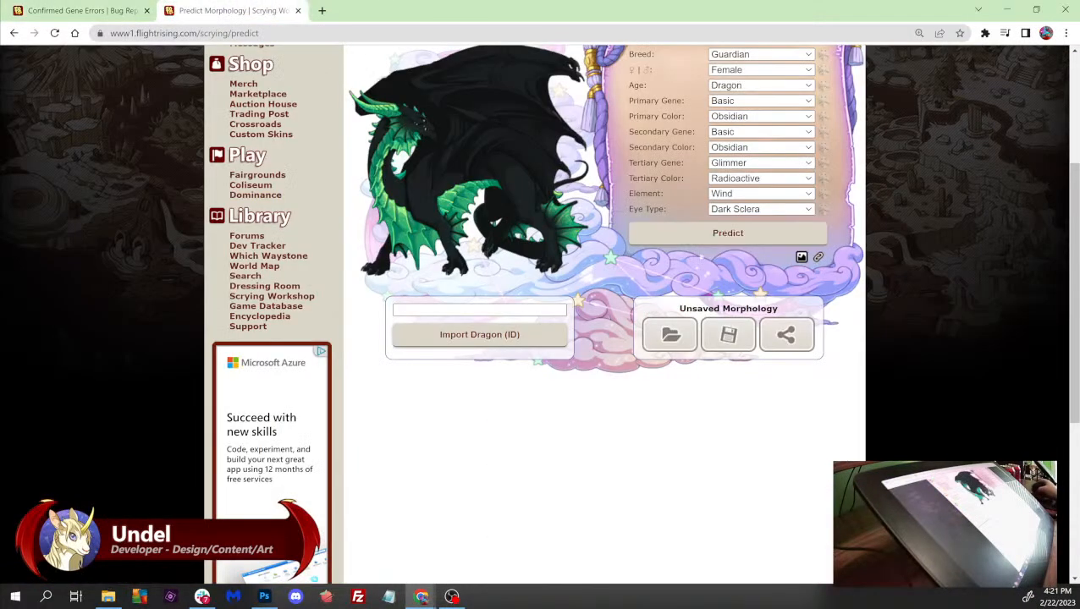
scroll(593, 313, up, 1)
scroll(784, 230, up, 3)
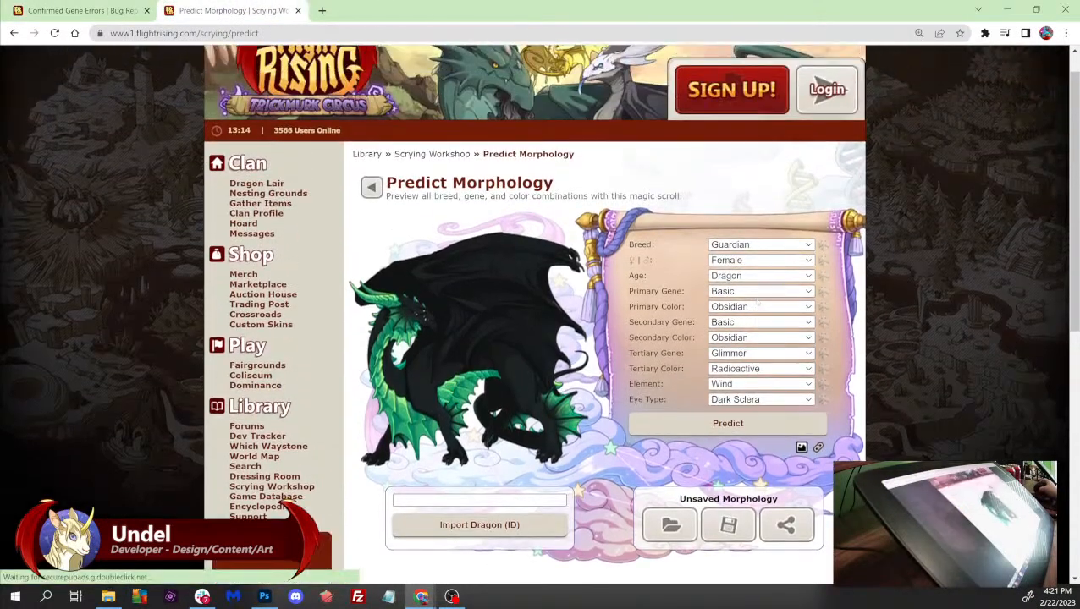
click(738, 353)
key(Down)
key(Down)
key(Down)
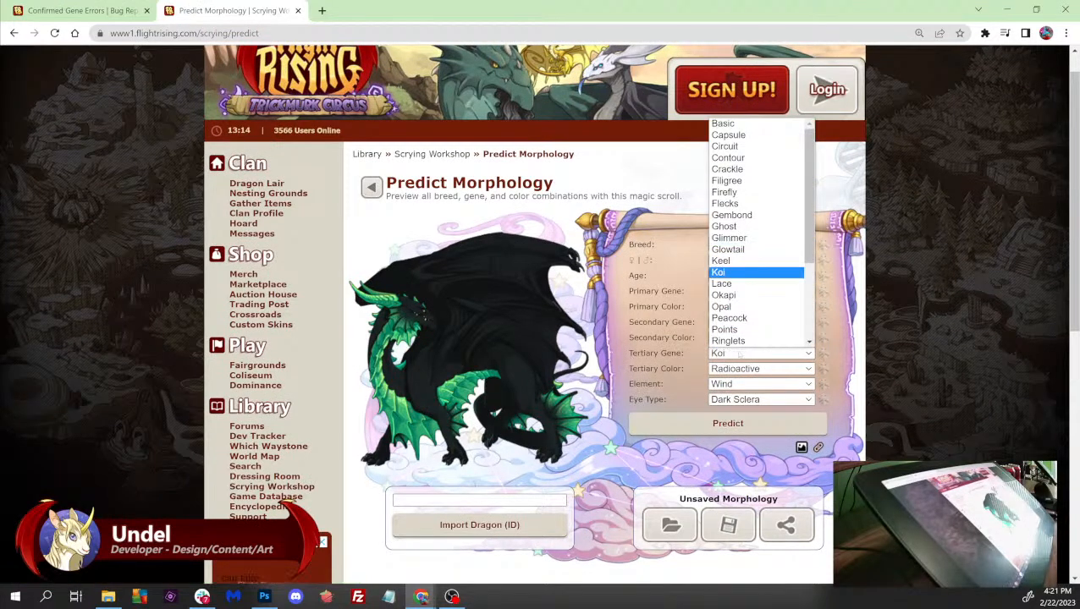
key(Return)
click(699, 431)
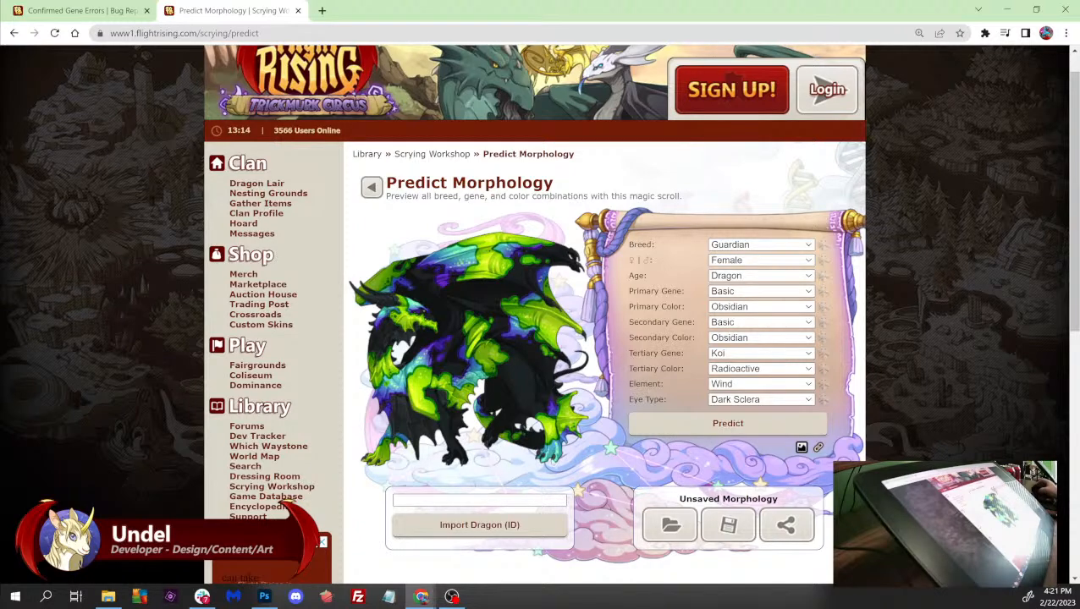
- Reread the Guardian F Koi error description and inspect the predicted dragon's hind foot and tail area up close for the stray pixel
click(80, 10)
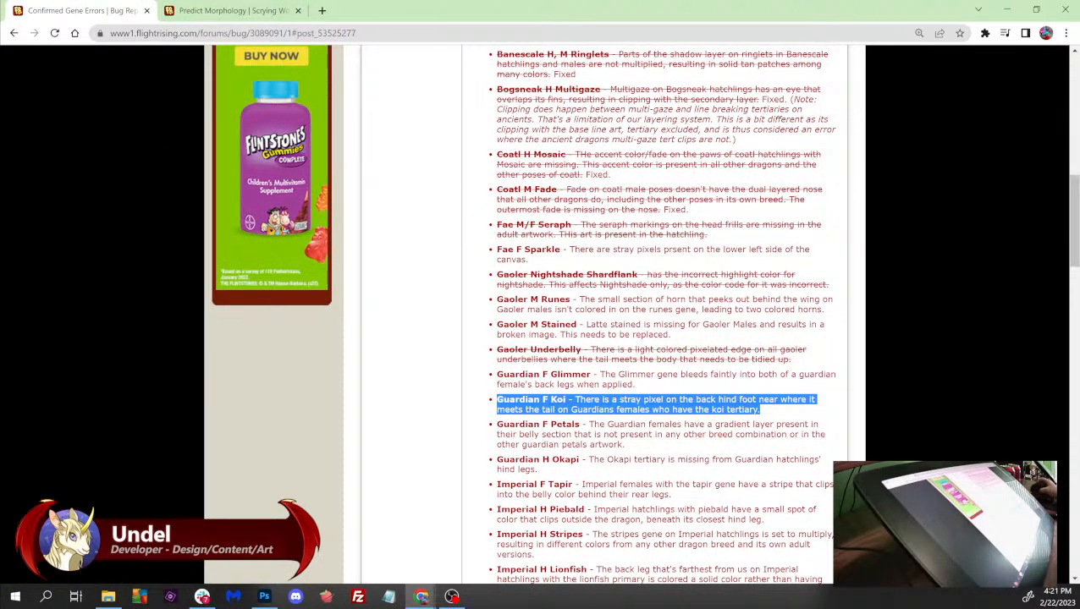
key(ctrl+Tab)
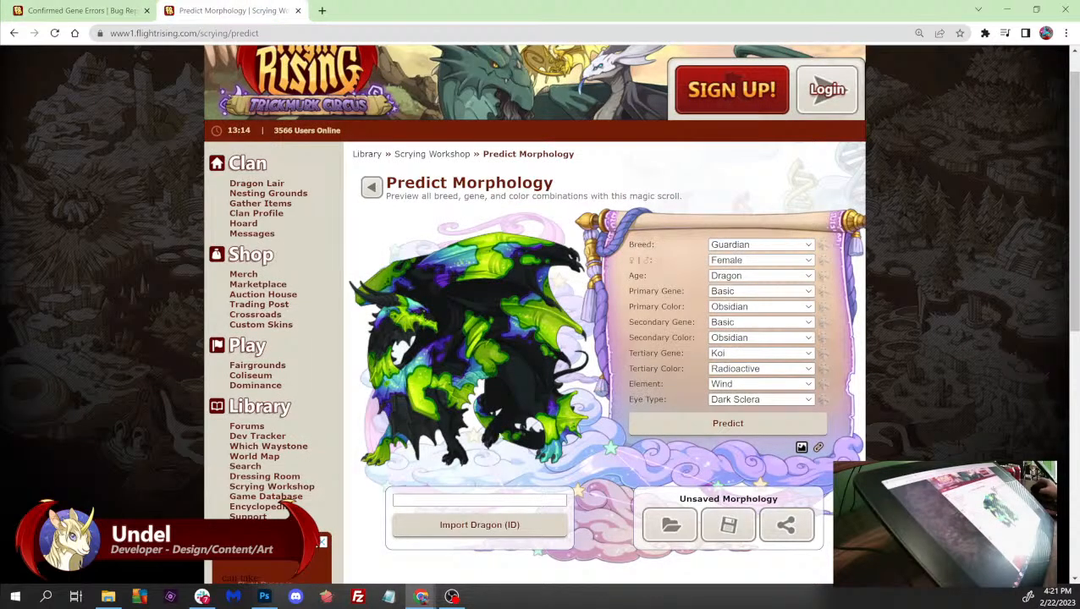
key(ctrl+Tab)
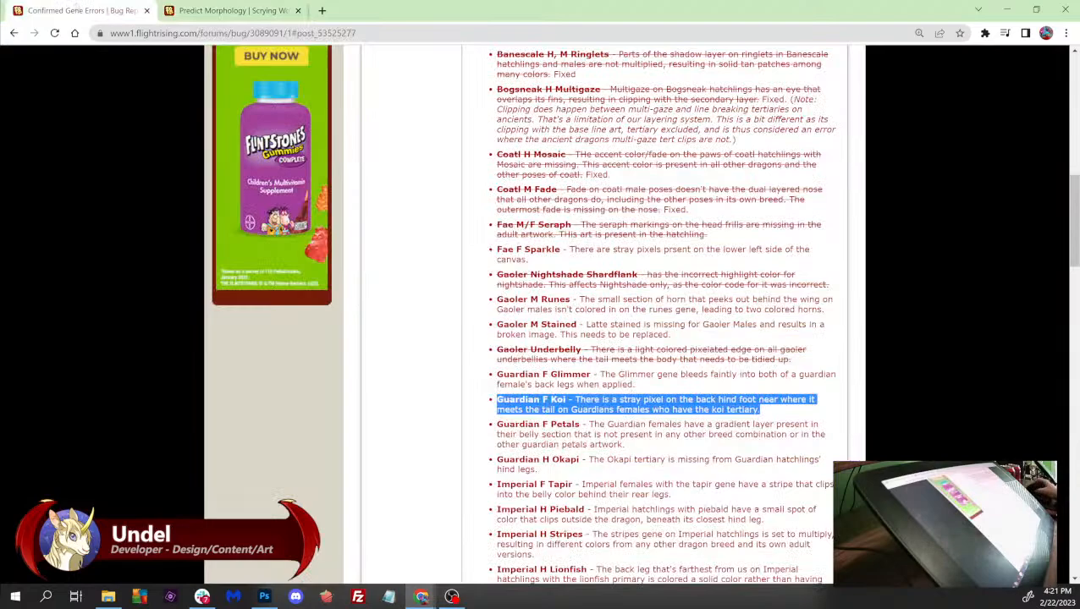
key(ctrl+Tab)
key(ctrl+plus)
key(ctrl+plus)
key(ctrl+plus)
key(ctrl+plus)
key(ctrl+plus)
key(ctrl+plus)
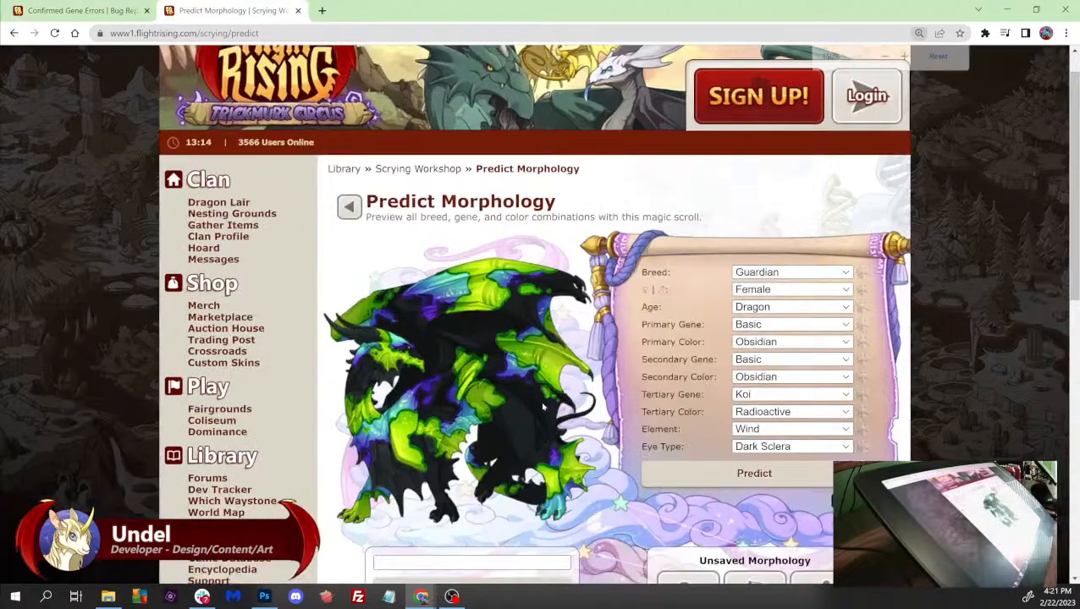
scroll(430, 238, down, 6)
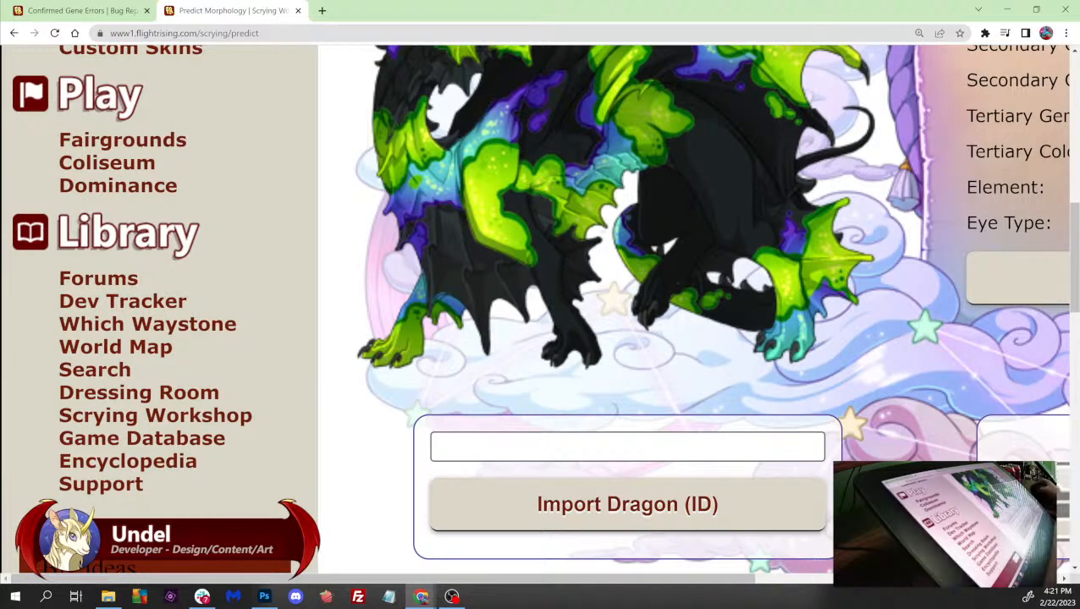
key(ctrl+minus)
key(ctrl+minus)
key(ctrl+minus)
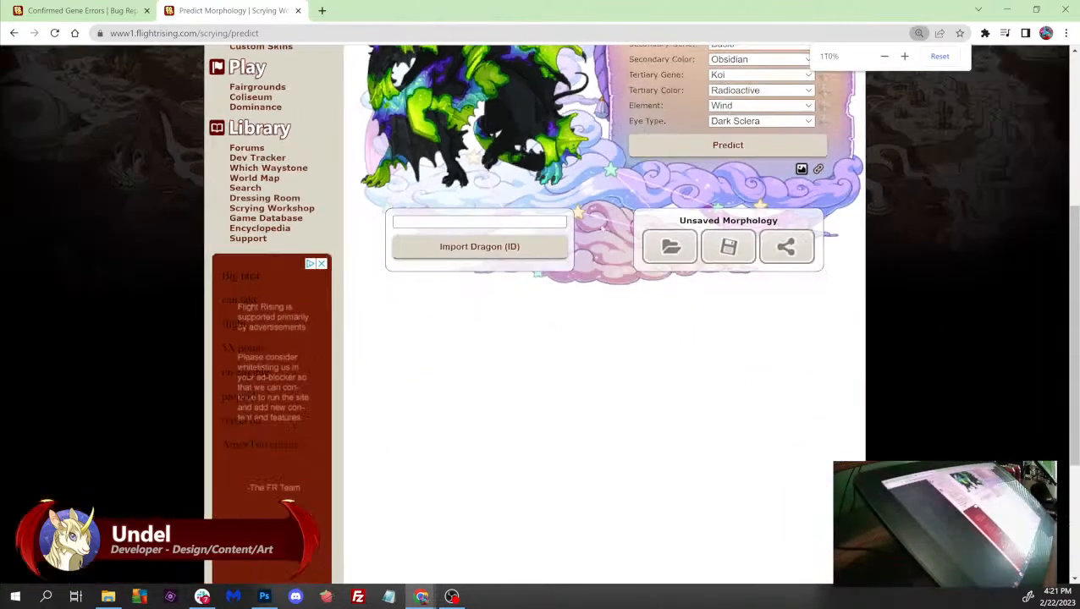
- Return to the Koi artwork in Photoshop and lasso the stray pixels just above the small pointed piece near the hind foot
click(266, 597)
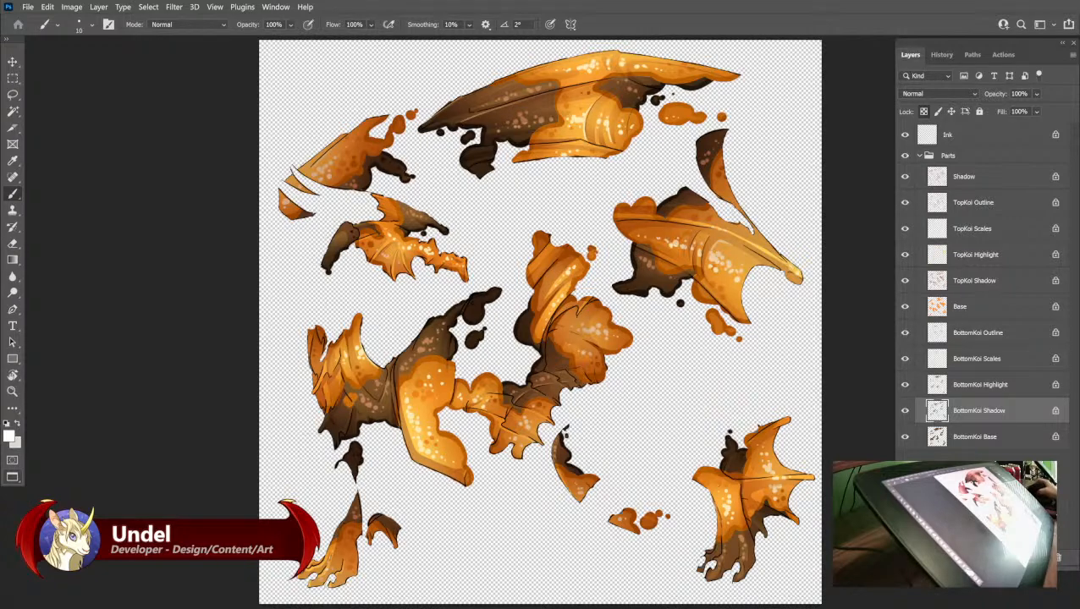
key(alt+Tab)
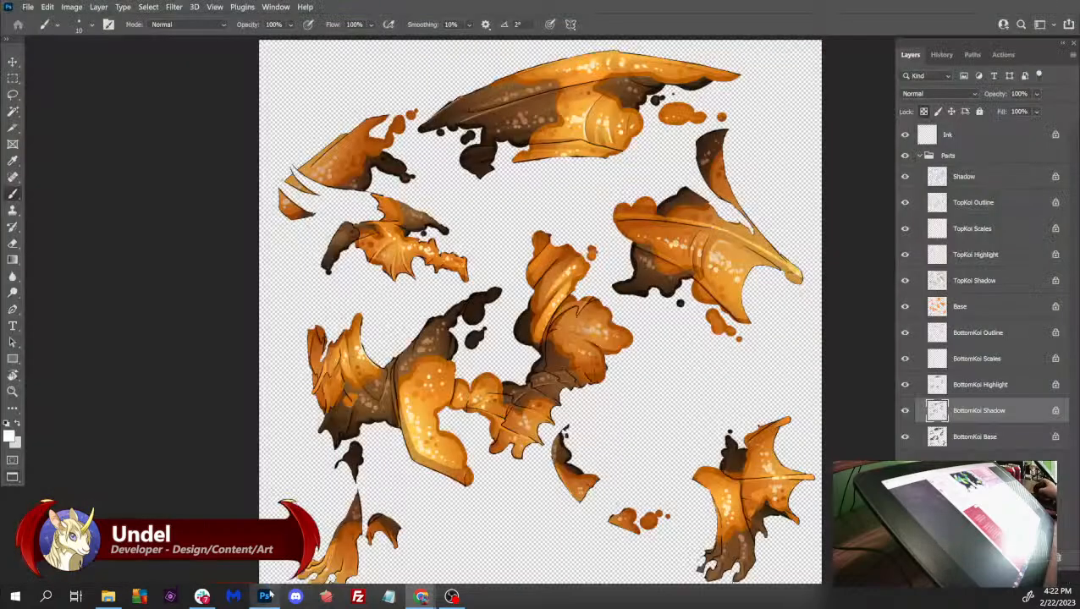
click(264, 596)
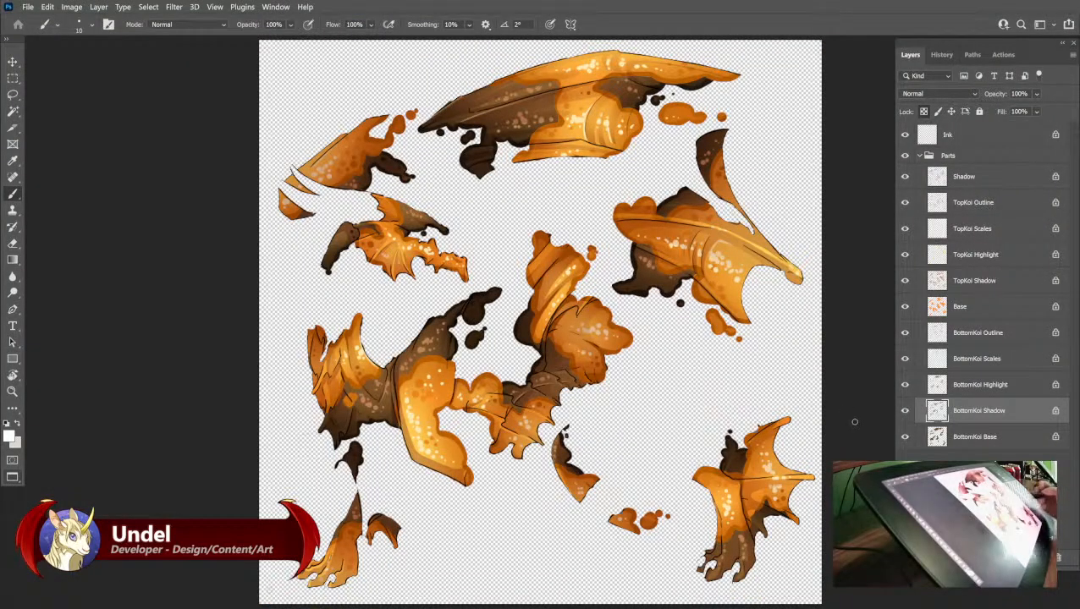
key(ctrl+plus)
key(ctrl+plus)
drag(721, 406, 632, 228)
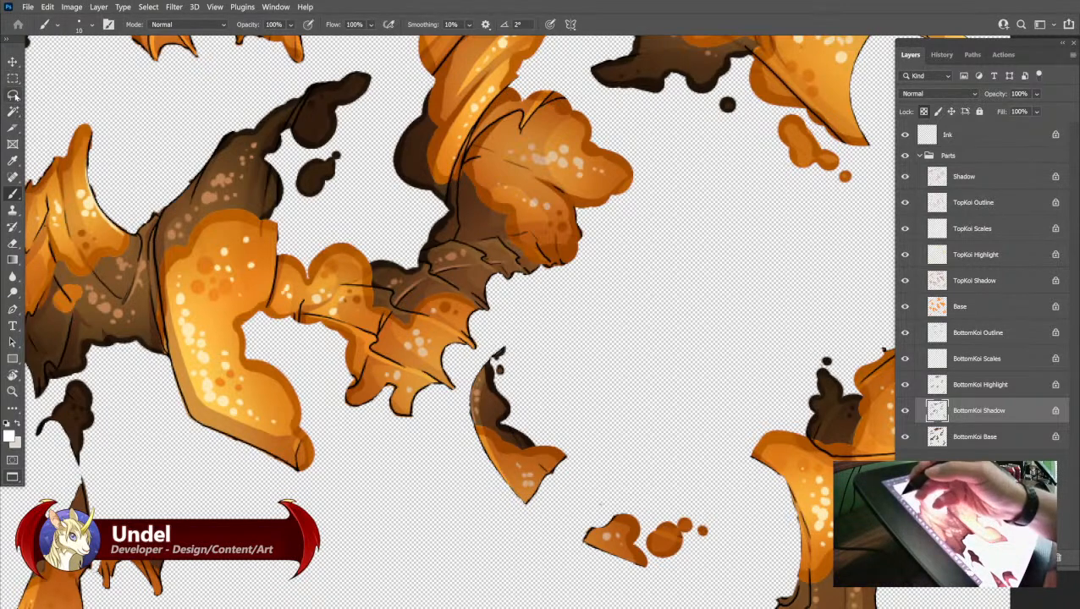
click(13, 94)
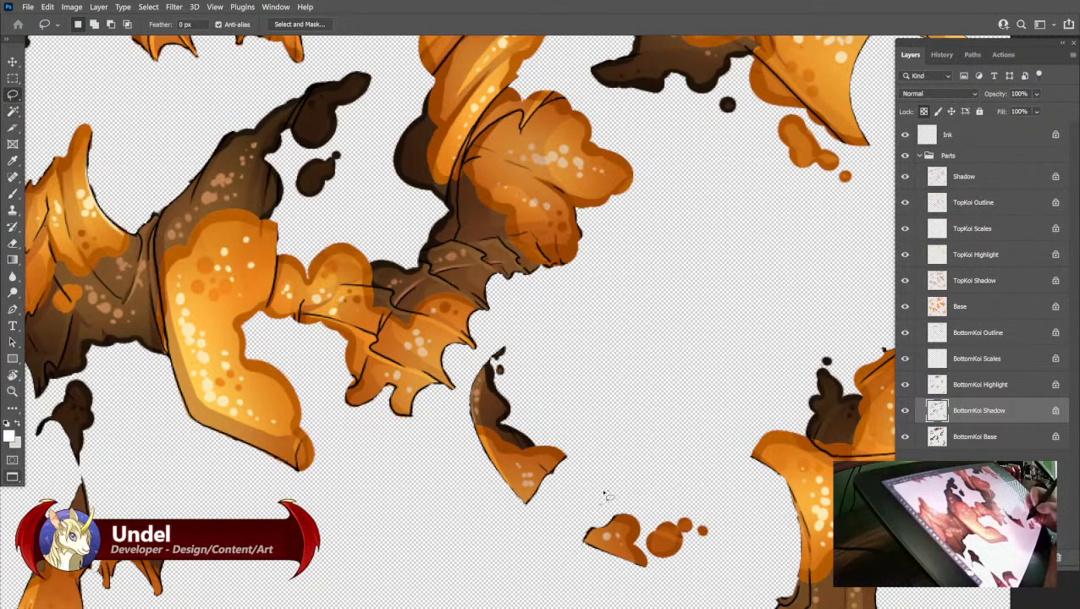
key(shift)
drag(599, 497, 584, 535)
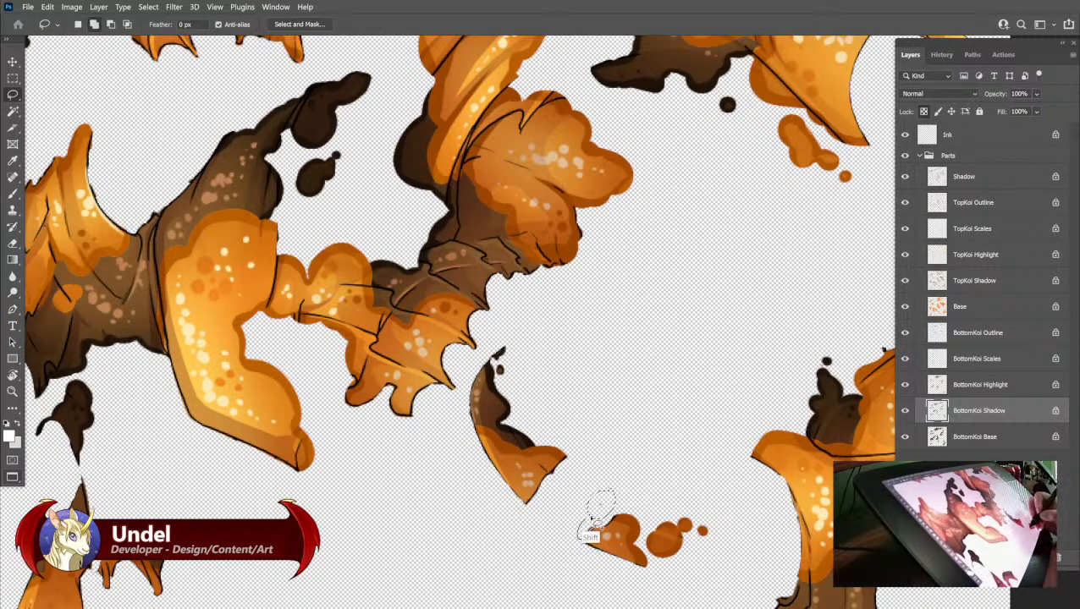
- Clear the lassoed stray pixels on each Koi layer from BottomKoi Base up through Shadow, then drop the selection
click(982, 438)
click(984, 412)
click(963, 385)
click(967, 361)
click(971, 332)
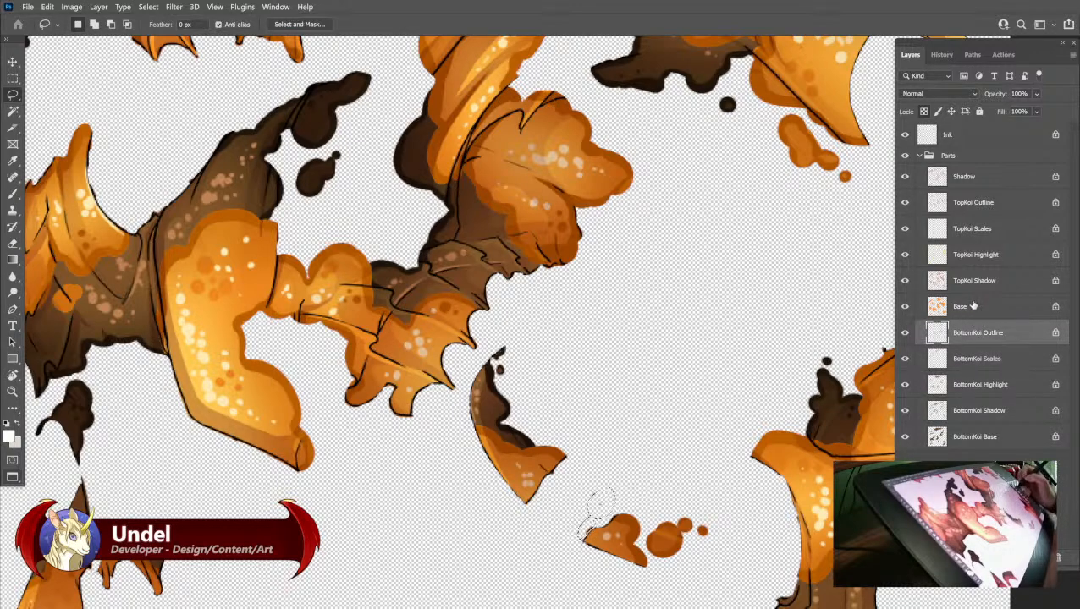
click(969, 305)
click(972, 279)
click(962, 253)
click(961, 227)
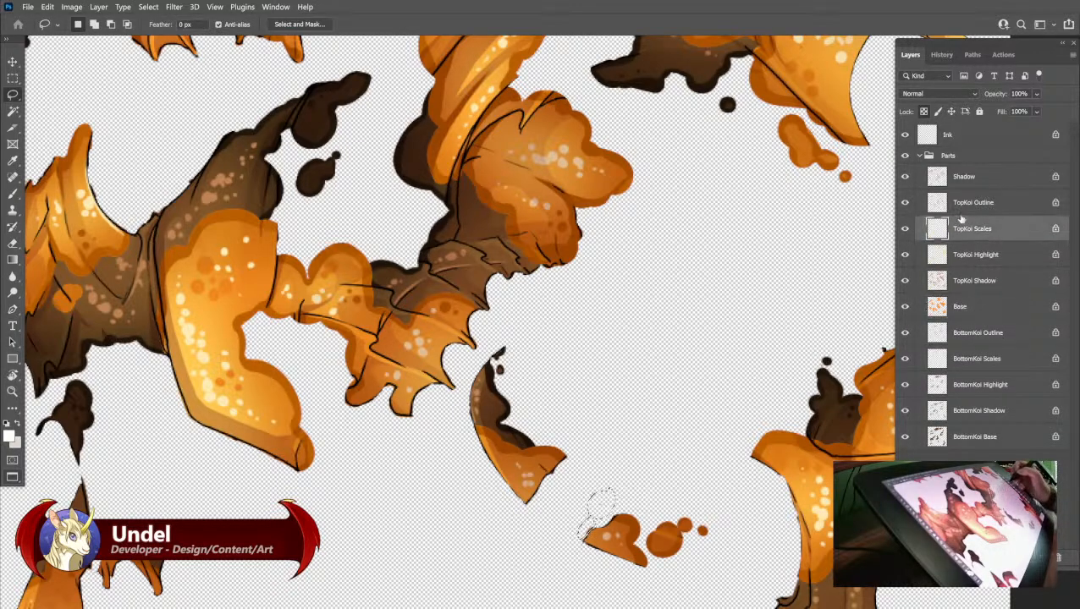
click(963, 202)
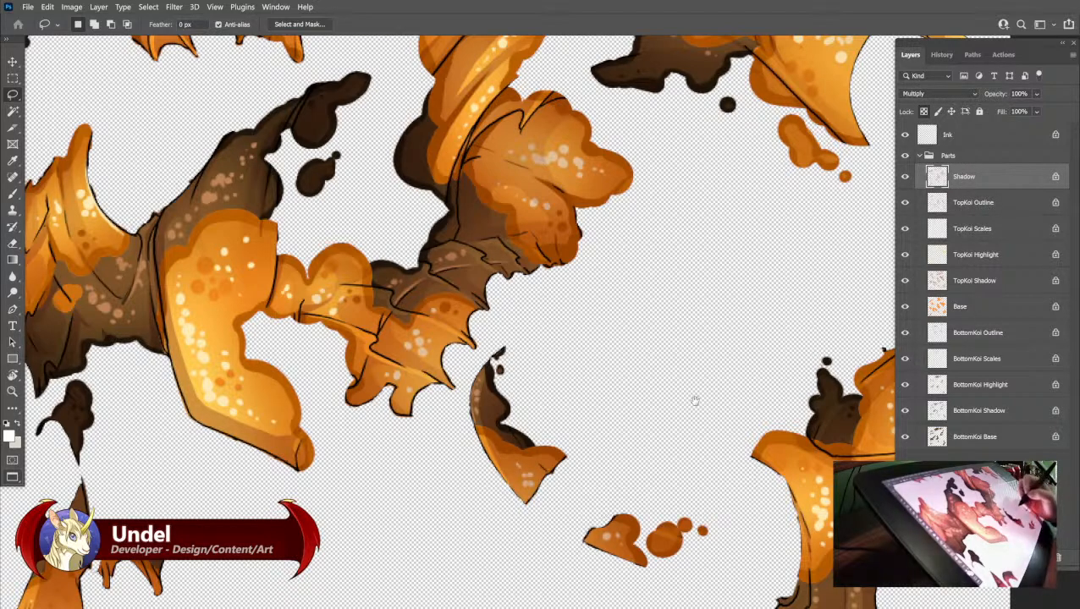
- Lasso the empty areas beside the large belly piece's lower edge, the gap above the foreleg and the tall fin's inner edge
mouse_move(647, 381)
mouse_down()
mouse_move(677, 429)
mouse_move(745, 405)
mouse_up()
mouse_move(268, 388)
mouse_down()
mouse_move(296, 459)
mouse_move(315, 452)
mouse_move(298, 452)
mouse_move(400, 502)
mouse_move(376, 520)
mouse_move(296, 473)
mouse_move(429, 437)
mouse_up()
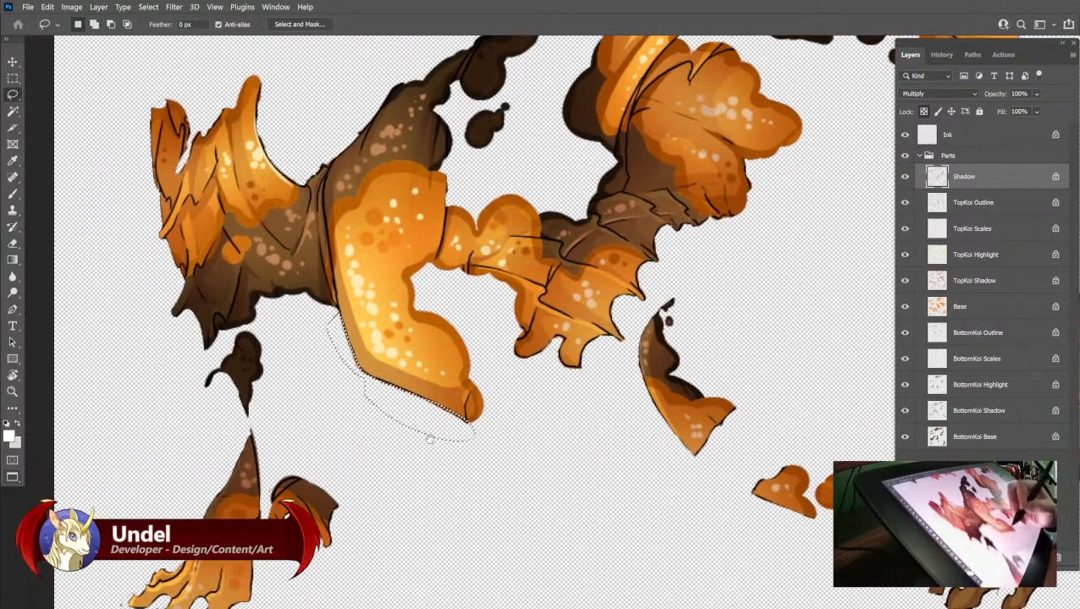
mouse_move(271, 493)
mouse_down()
mouse_move(303, 475)
mouse_move(275, 472)
mouse_move(252, 449)
mouse_up()
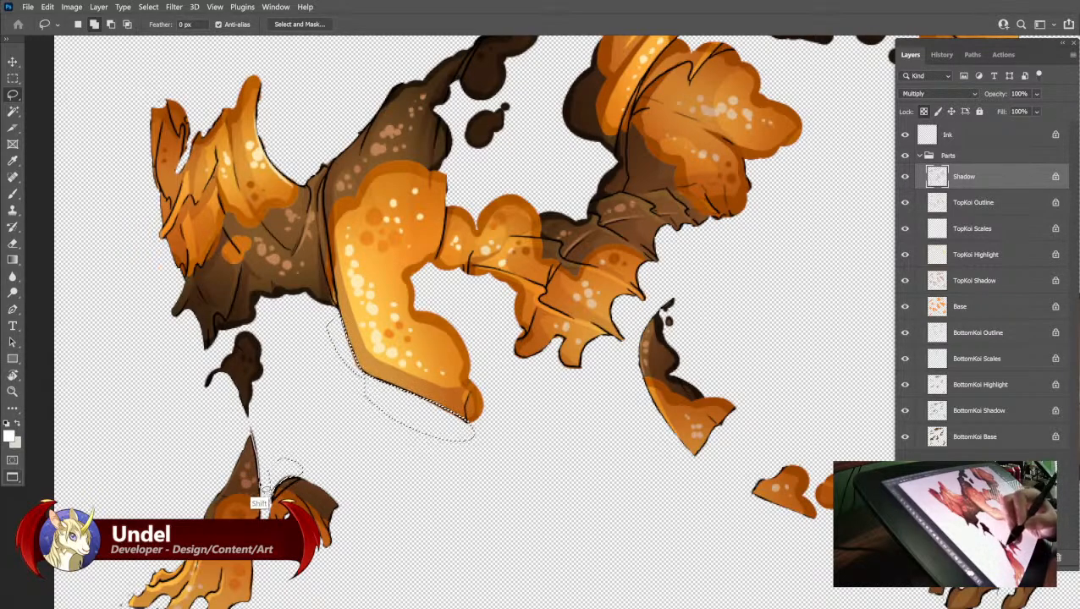
drag(409, 424, 349, 524)
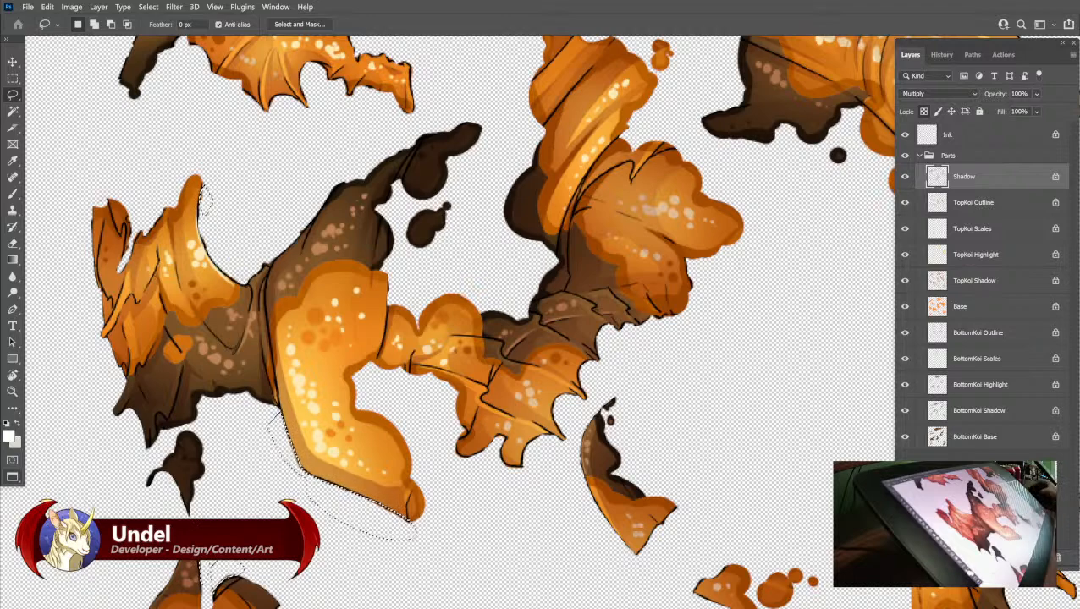
- Switch to the Predict Morphology page in Chrome, set the Tertiary Color to White and examine the Guardian up close
key(alt+Tab)
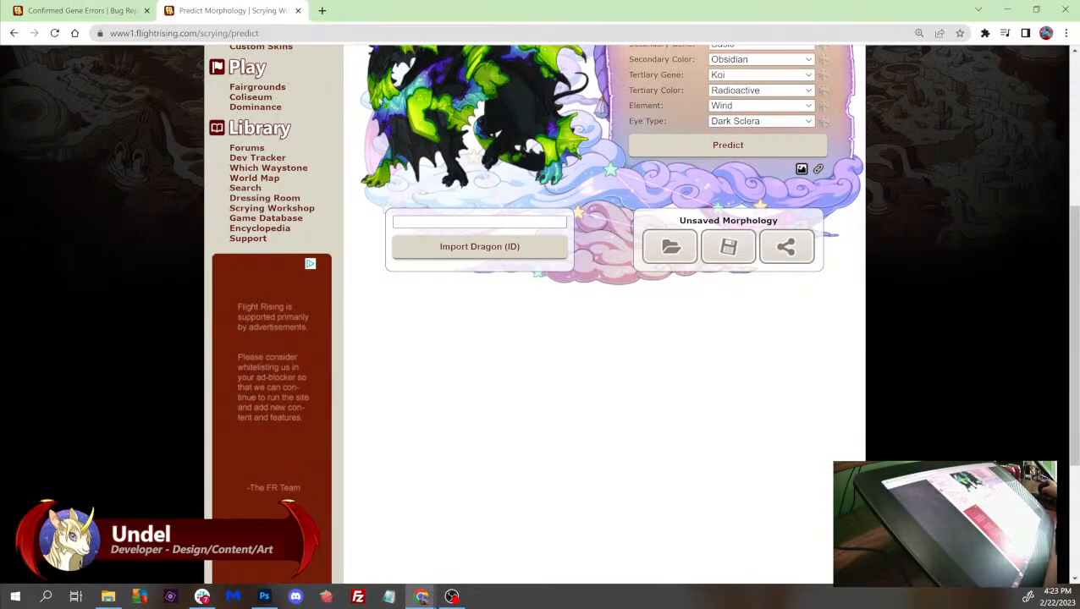
scroll(541, 313, up, 3)
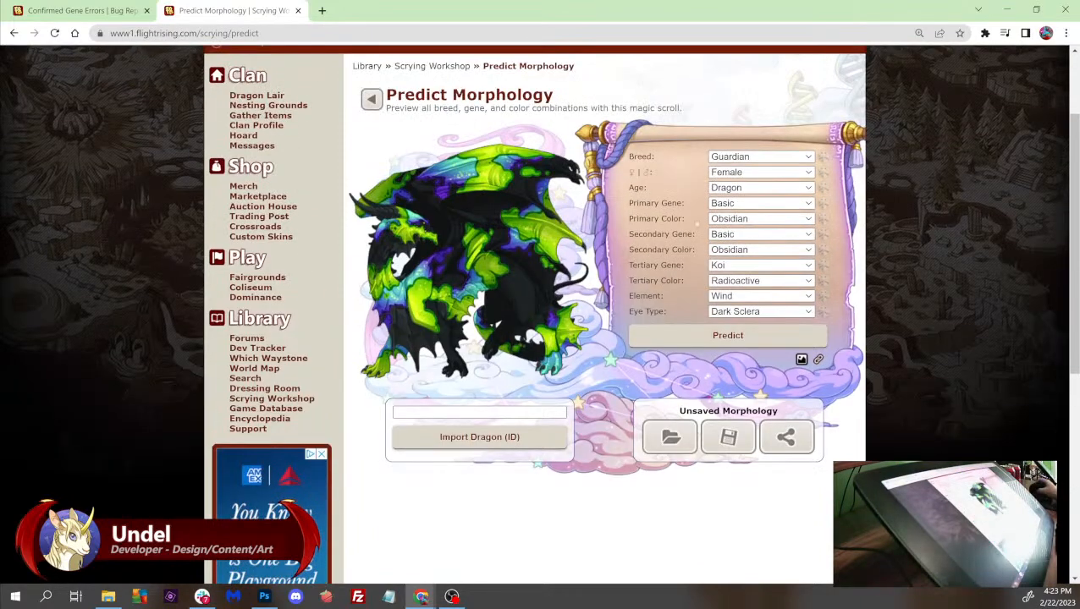
click(762, 280)
scroll(761, 381, up, 15)
click(761, 289)
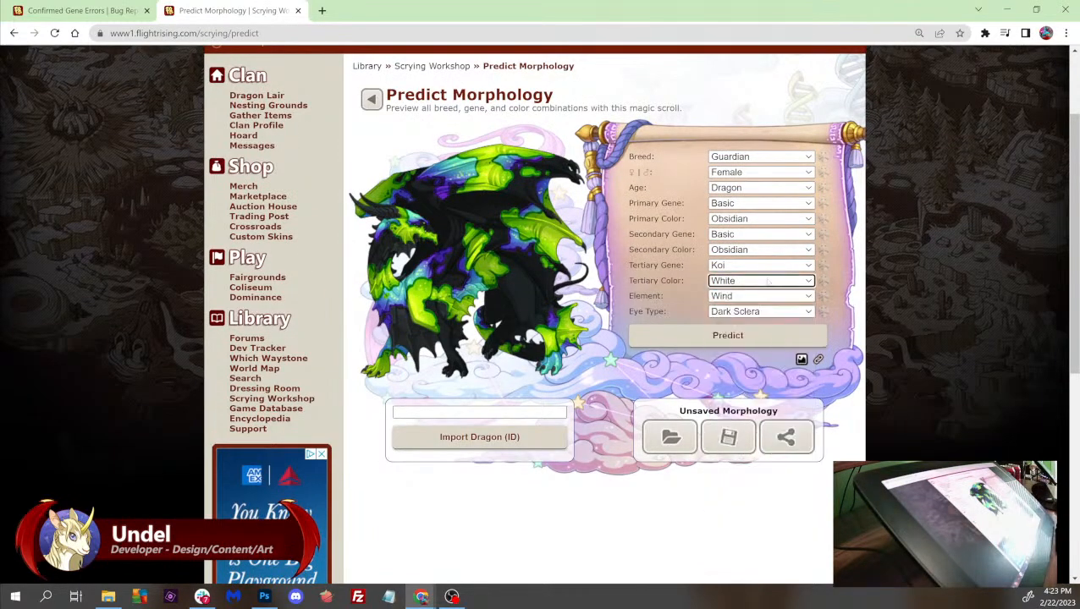
key(ctrl+plus)
key(ctrl+plus)
key(ctrl+plus)
key(ctrl+plus)
key(ctrl+plus)
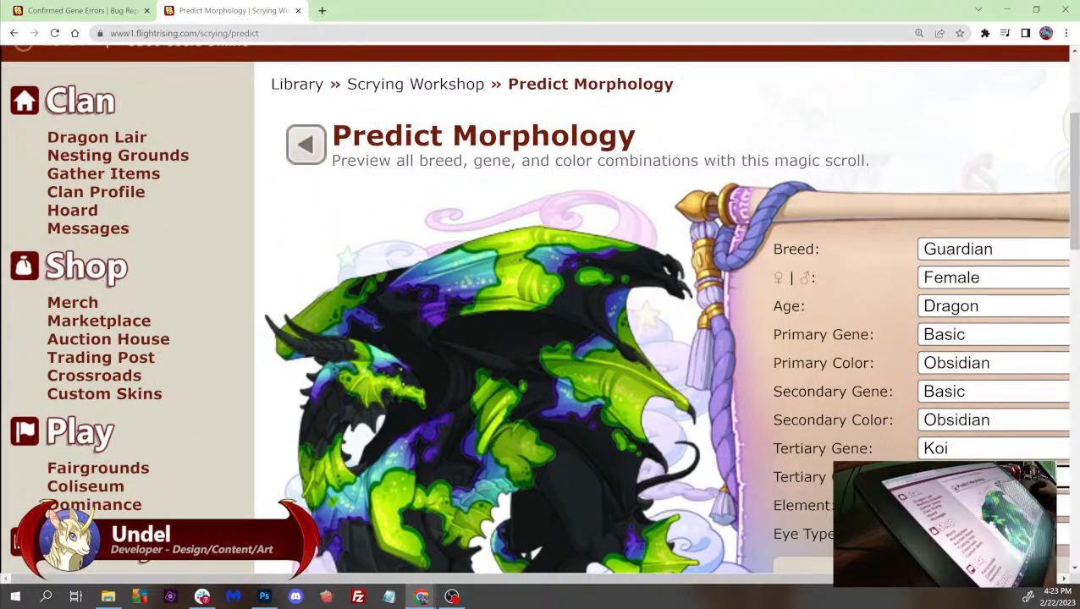
- Return to Photoshop, restore the lasso selection and extend it beside the leftmost fin tip and above the spiky jaw piece
click(424, 596)
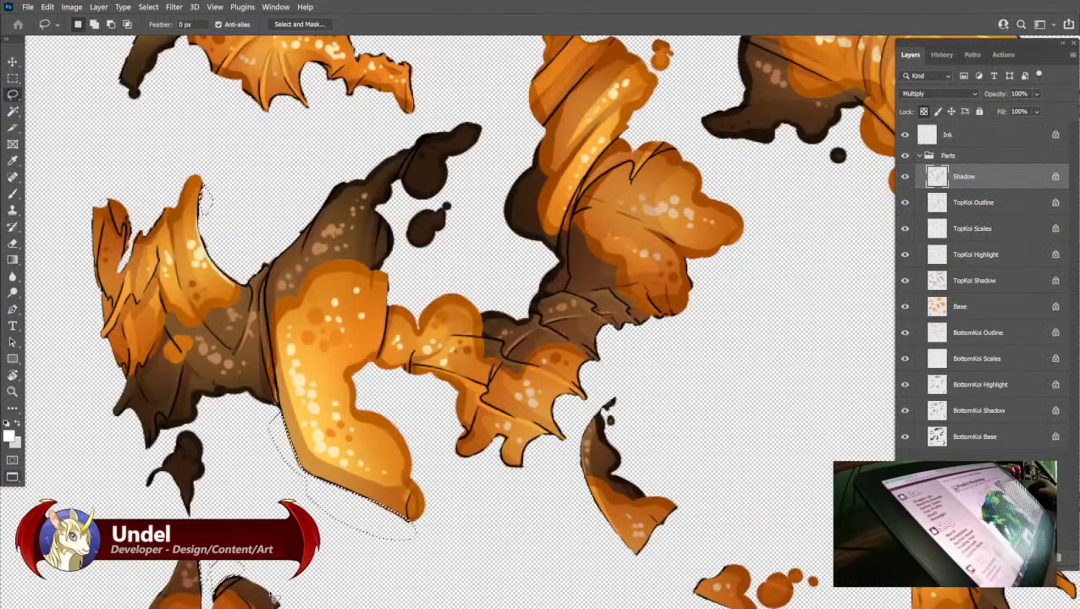
click(264, 596)
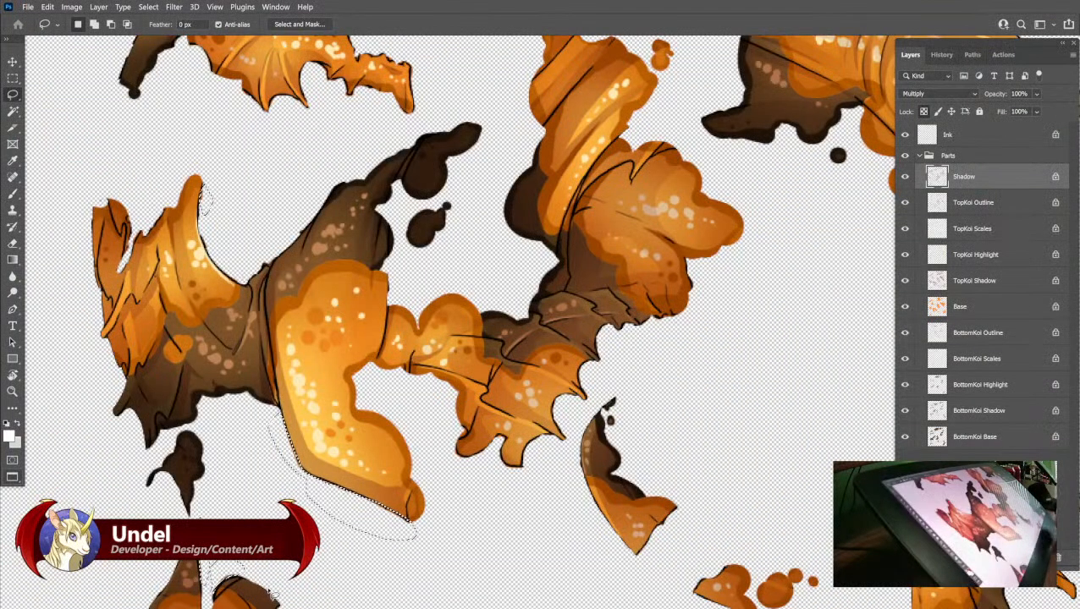
click(138, 203)
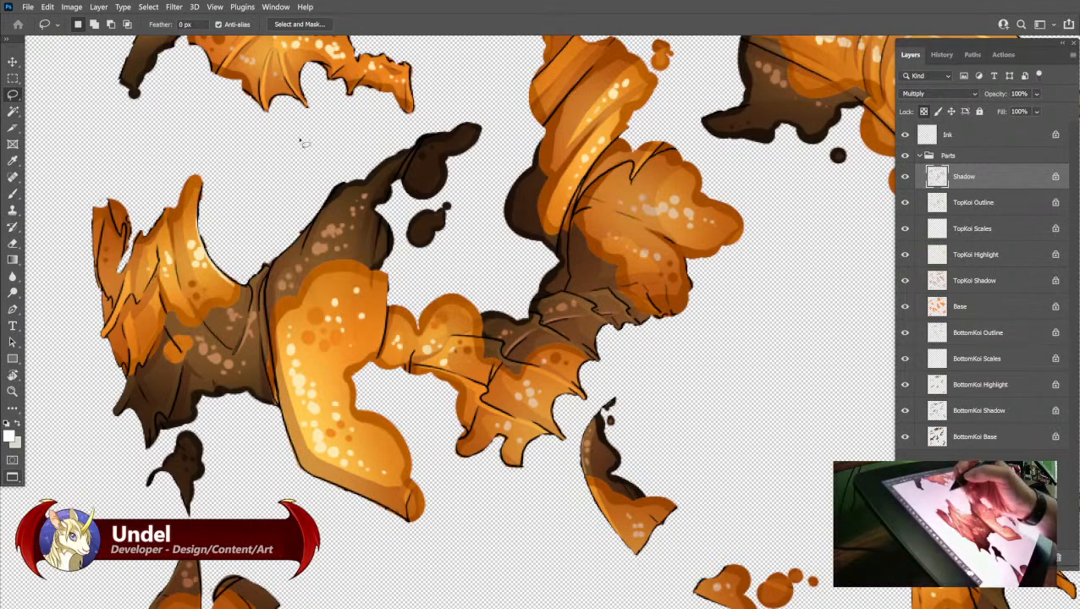
key(ctrl+z)
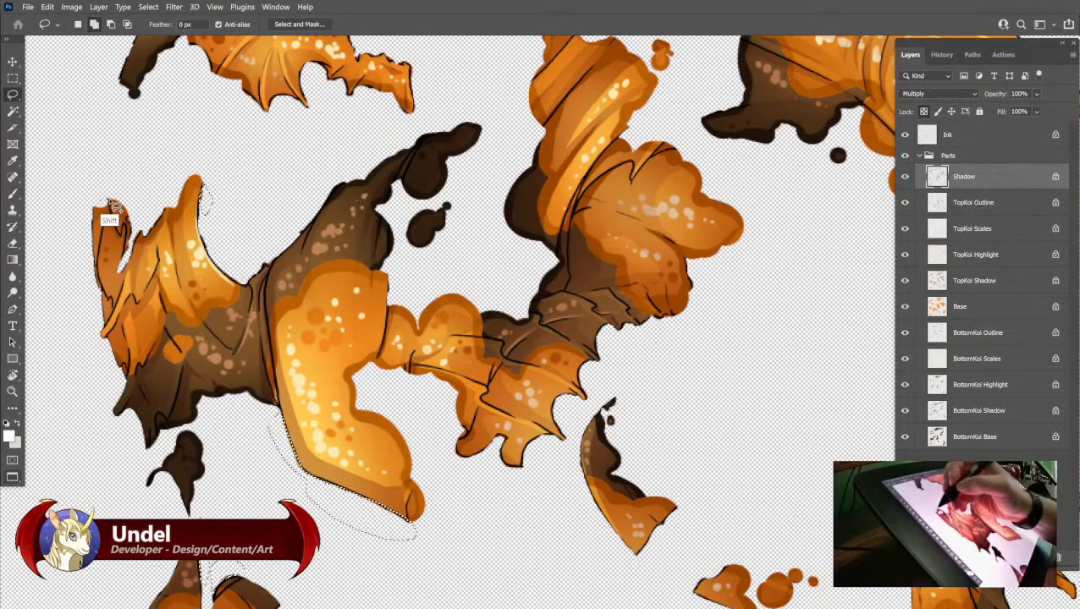
mouse_move(110, 210)
mouse_down()
mouse_move(127, 269)
mouse_move(142, 214)
mouse_move(116, 180)
mouse_move(141, 182)
mouse_move(108, 204)
mouse_up()
drag(548, 307, 436, 500)
mouse_move(497, 428)
mouse_down()
mouse_move(483, 516)
mouse_move(469, 533)
mouse_up()
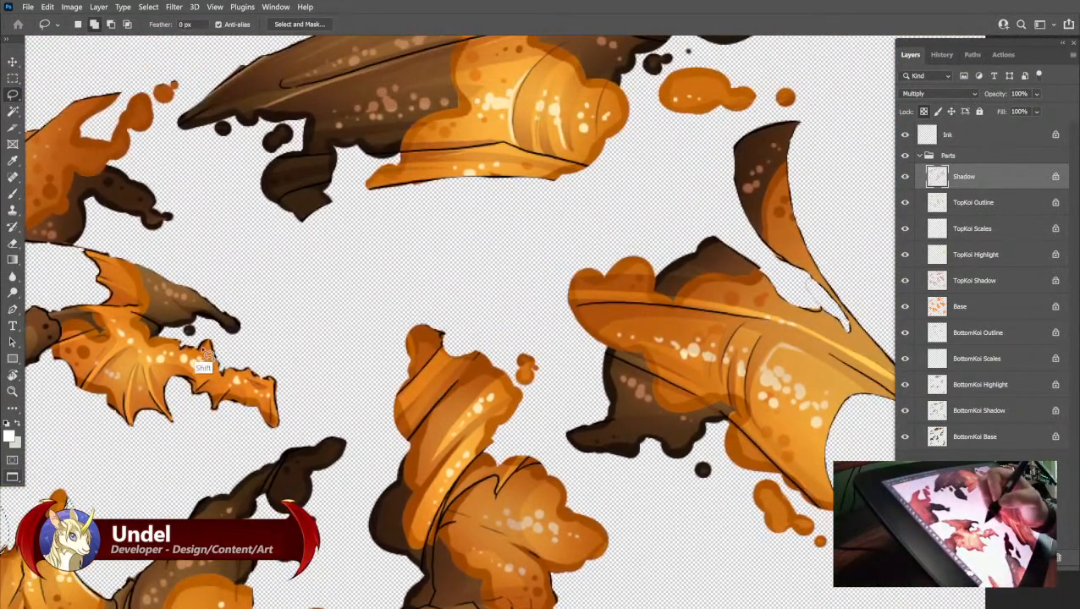
mouse_move(260, 367)
mouse_down()
mouse_move(257, 378)
mouse_move(267, 373)
mouse_up()
- Add the areas around the folded body piece's lower edge, the neighbouring frill's tip and the hind leg's fin membrane to the selection
scroll(535, 367, right, 5)
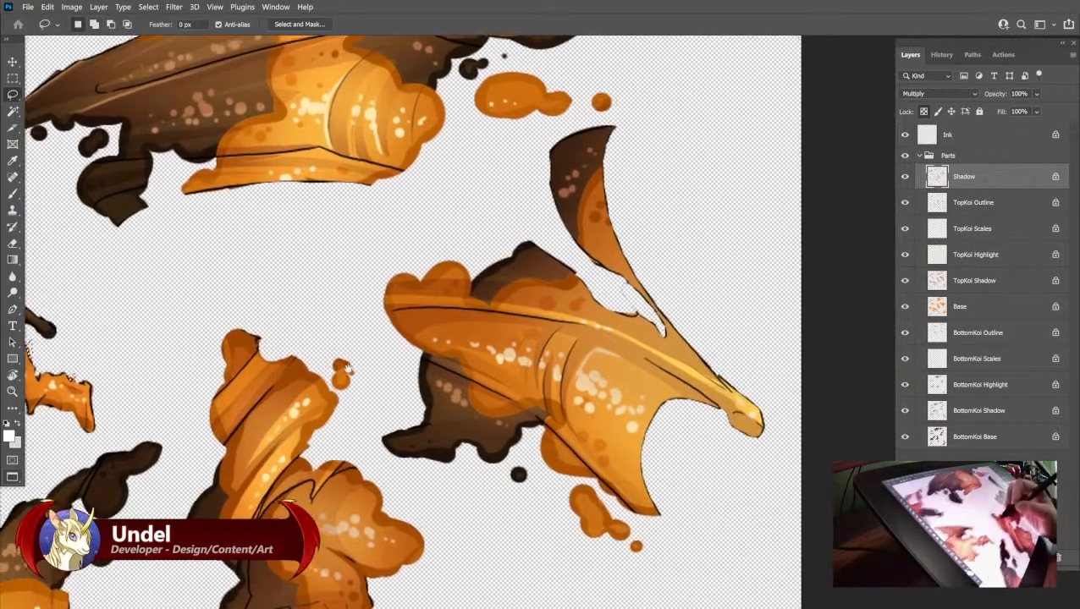
scroll(711, 322, right, 1)
scroll(716, 340, down, 5)
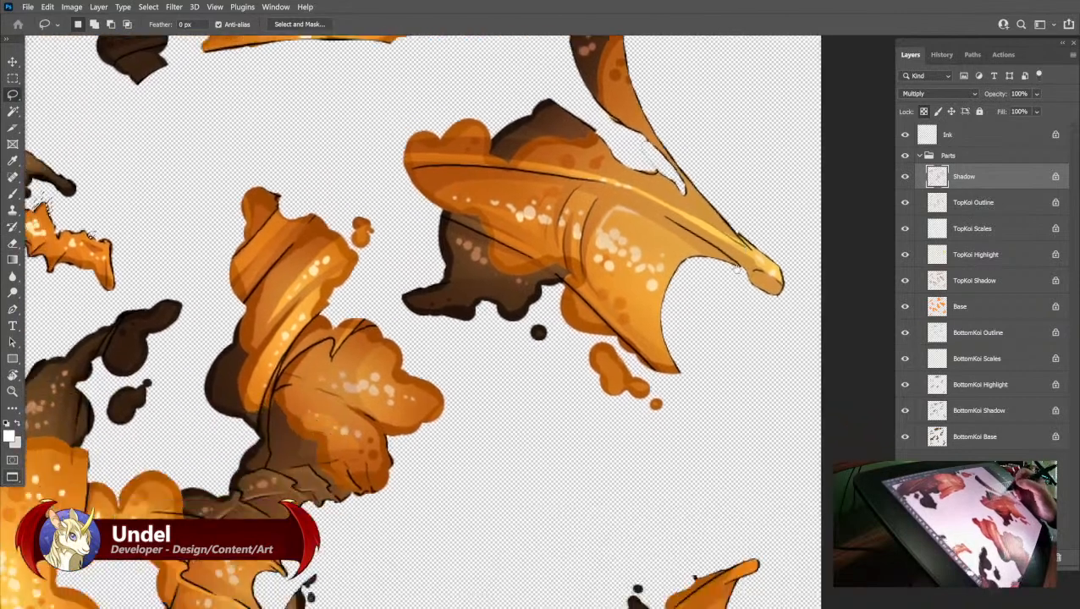
right_click(689, 350)
click(430, 326)
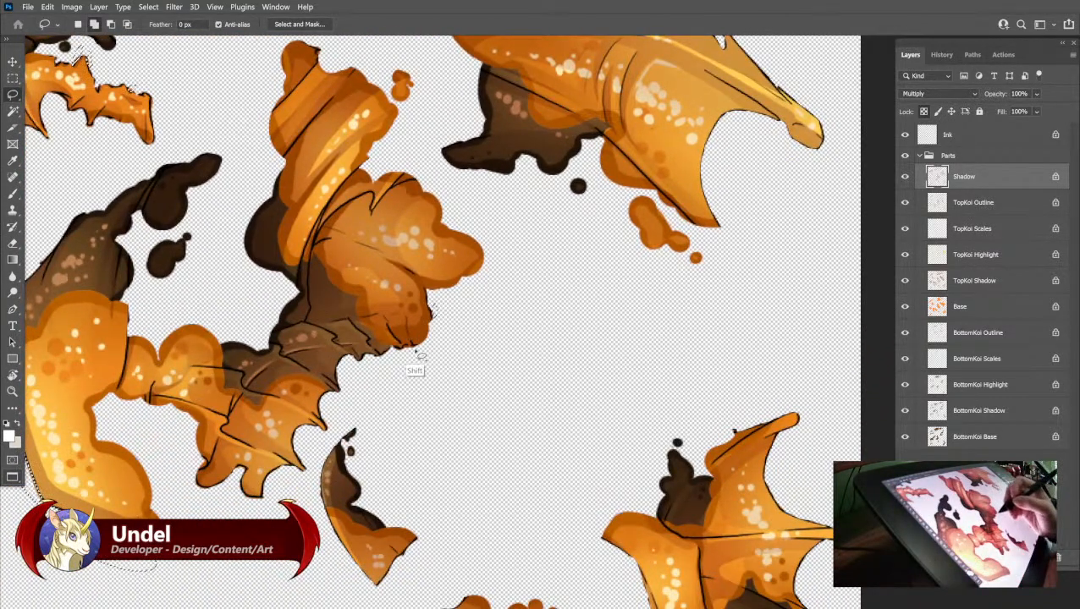
mouse_move(398, 356)
mouse_down()
mouse_move(414, 373)
mouse_move(325, 446)
mouse_move(337, 421)
mouse_up()
mouse_move(421, 392)
mouse_down()
mouse_move(705, 303)
mouse_move(713, 221)
mouse_up()
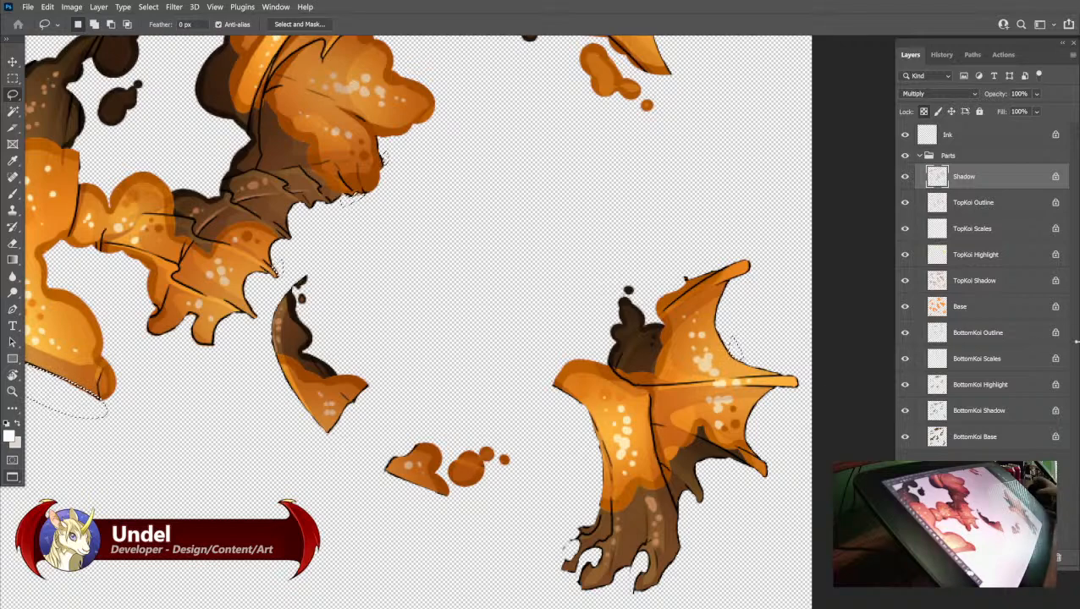
- Clear the selected edge areas on every layer in the Parts group, from BottomKoi Base up through Shadow
click(973, 438)
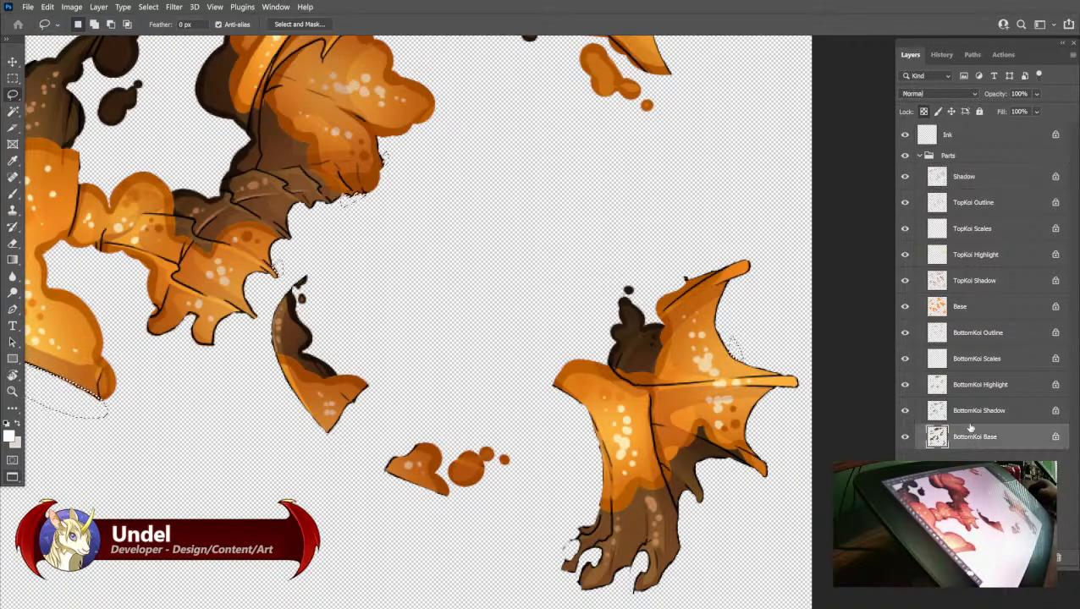
click(974, 412)
click(972, 386)
click(971, 360)
click(968, 335)
click(966, 307)
click(965, 282)
click(965, 255)
click(964, 230)
click(962, 204)
click(962, 176)
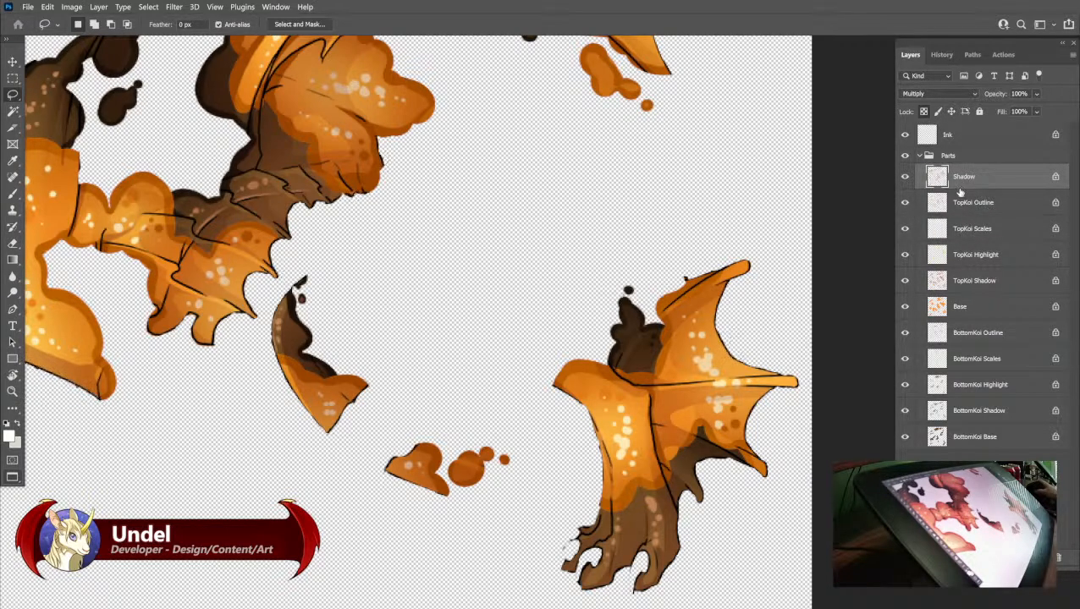
- Examine the cleaned Koi pieces across the canvas for remaining stray pixels, ending with the whole artwork in view
drag(751, 282, 758, 289)
drag(572, 244, 808, 375)
mouse_move(468, 198)
mouse_down()
mouse_move(716, 344)
mouse_move(639, 362)
mouse_up()
mouse_move(758, 288)
mouse_down()
mouse_move(703, 384)
mouse_move(706, 353)
mouse_move(699, 360)
mouse_up()
key(ctrl+minus)
key(ctrl+minus)
key(ctrl+minus)
key(ctrl+minus)
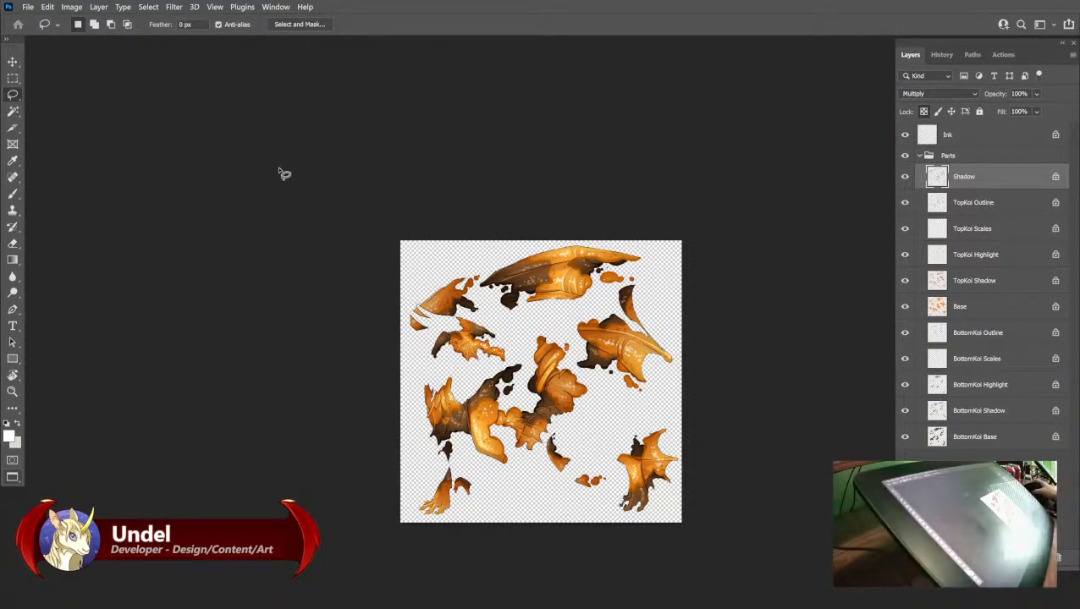
- Save the corrected Guardian F Koi artwork and close the file
click(26, 6)
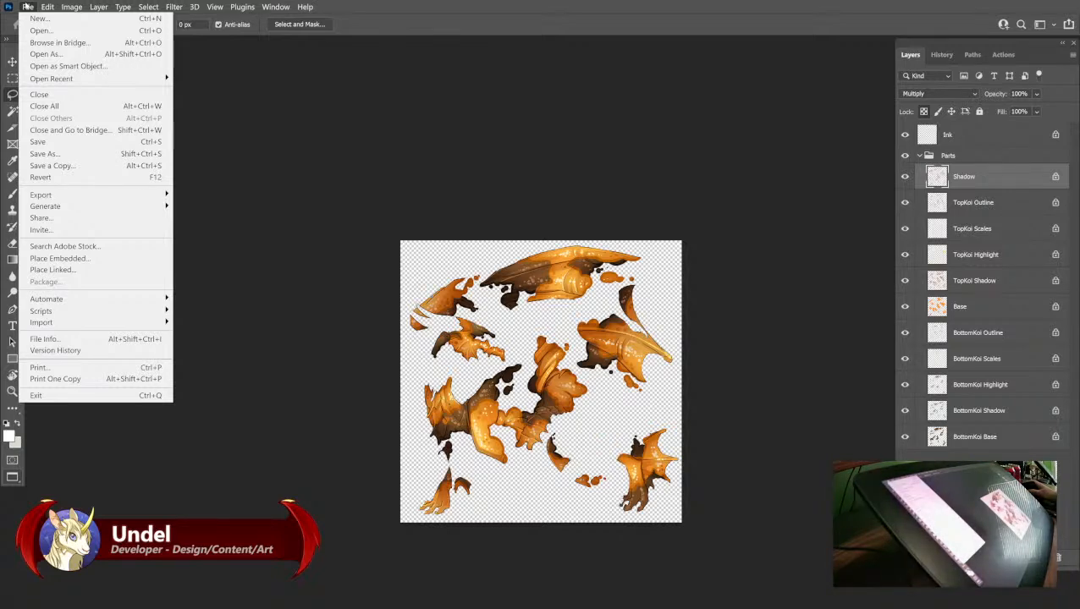
click(41, 141)
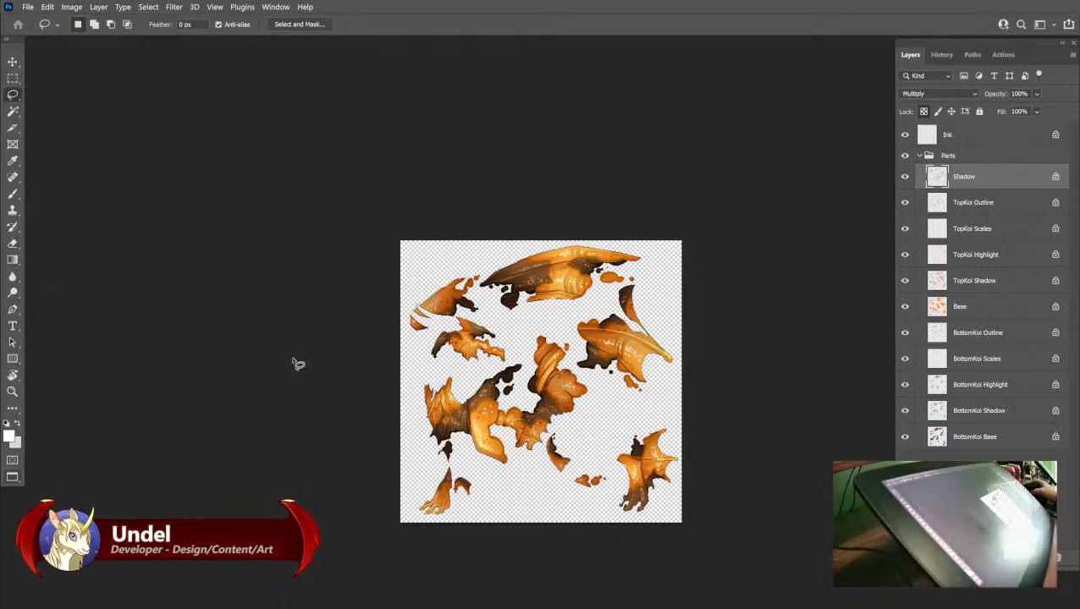
click(28, 7)
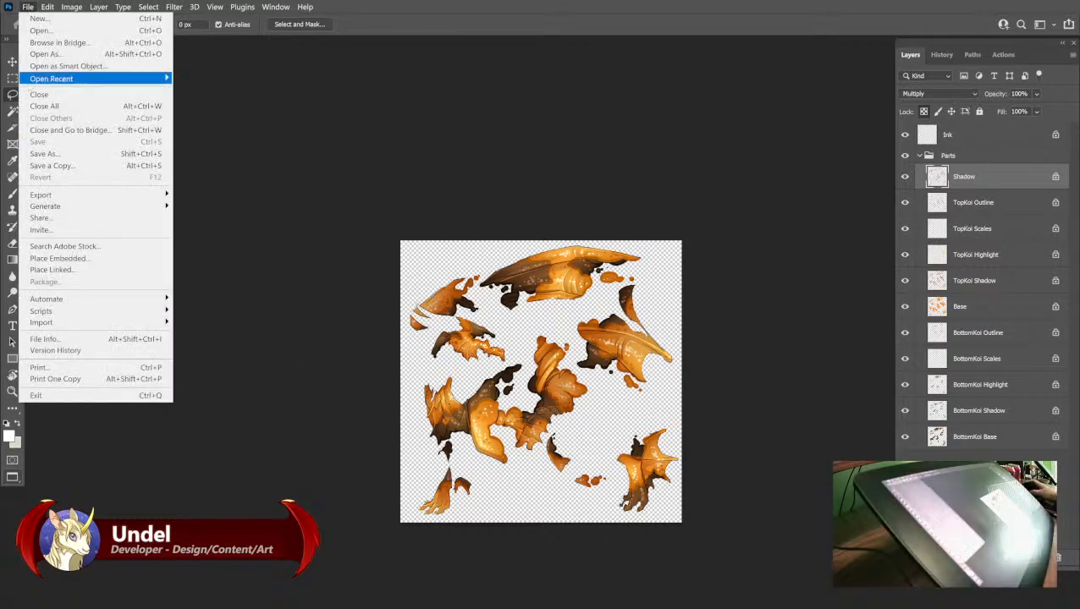
click(48, 94)
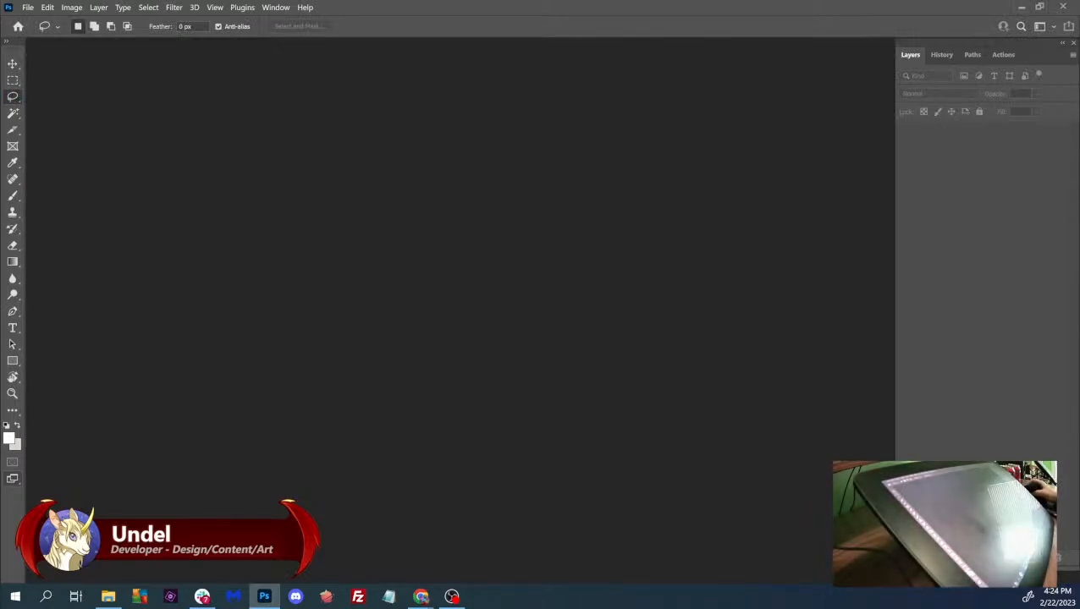
- Switch to Chrome, look at the Confirmed Gene Errors list and go back to the Predict Morphology page
key(alt+Tab)
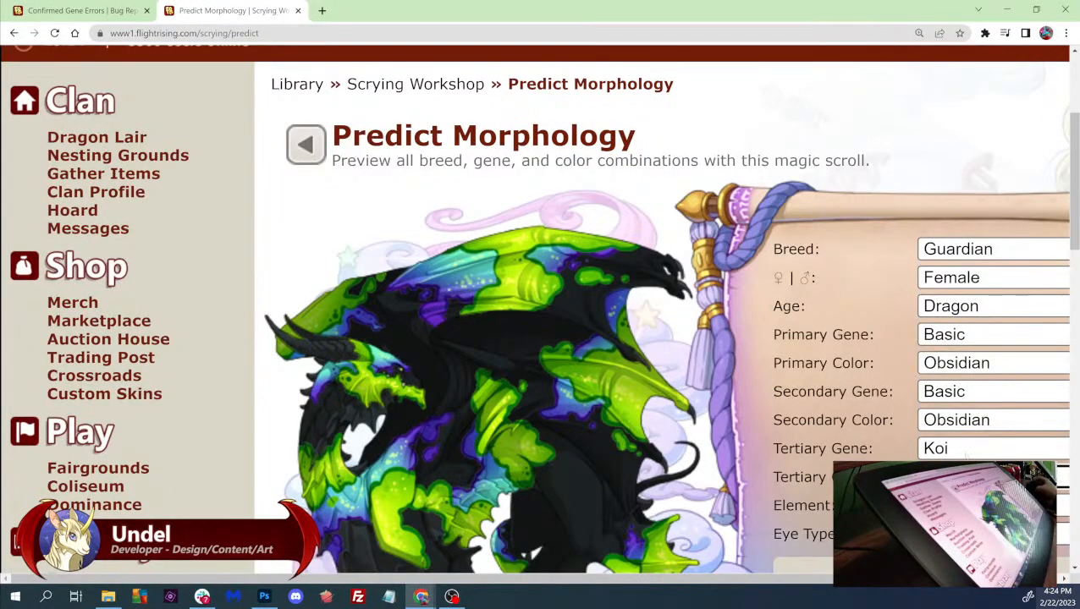
click(76, 10)
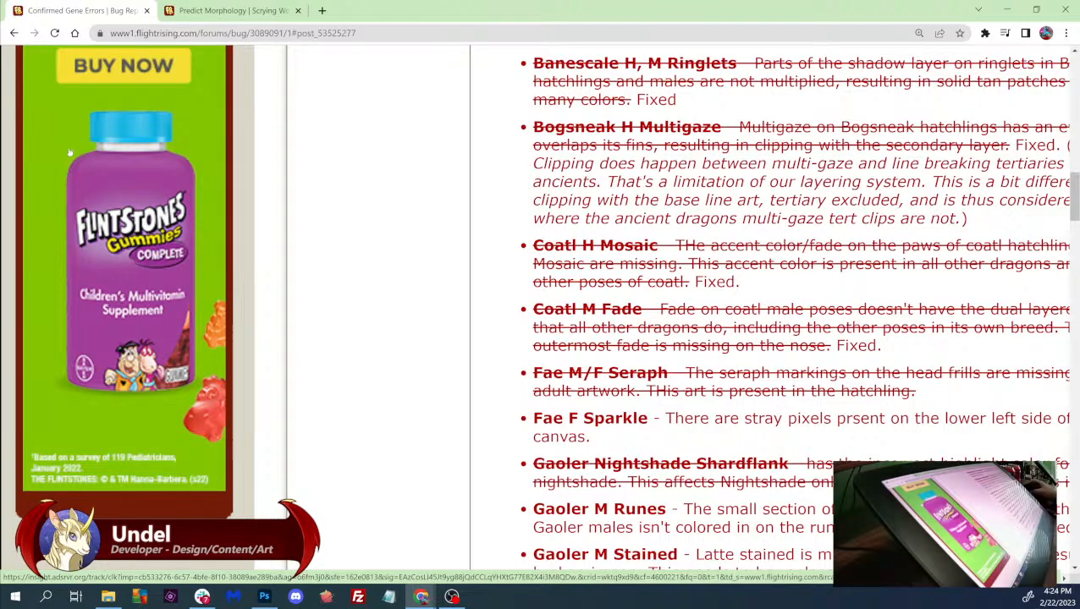
click(254, 11)
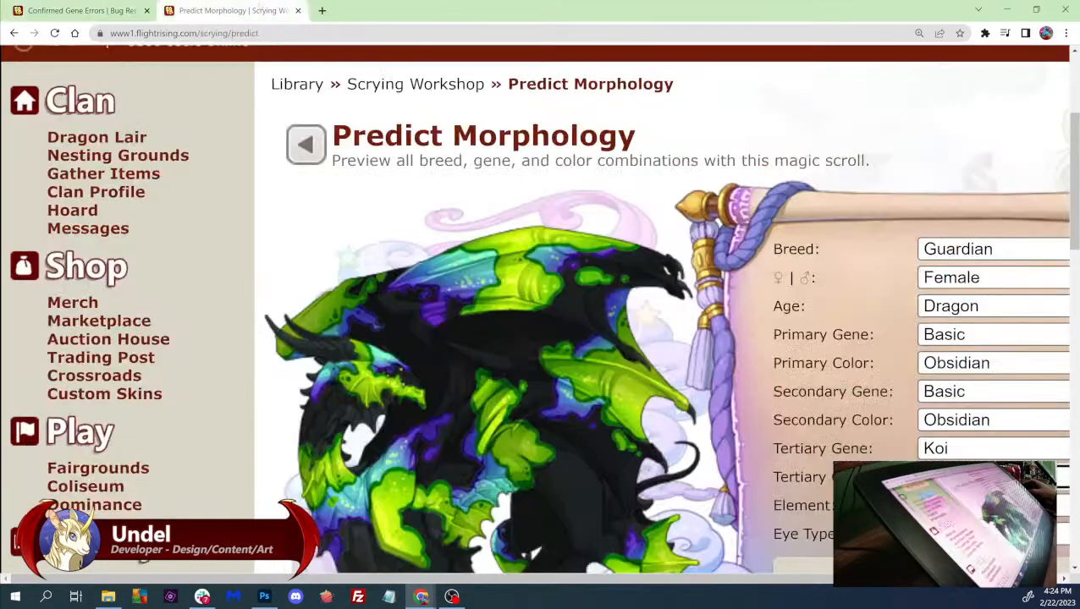
- Compare the Guardian female Koi preview in Chrome with the zoomed-in Koi artwork in Photoshop, examining the front legs for stray pixels
scroll(614, 332, down, 2)
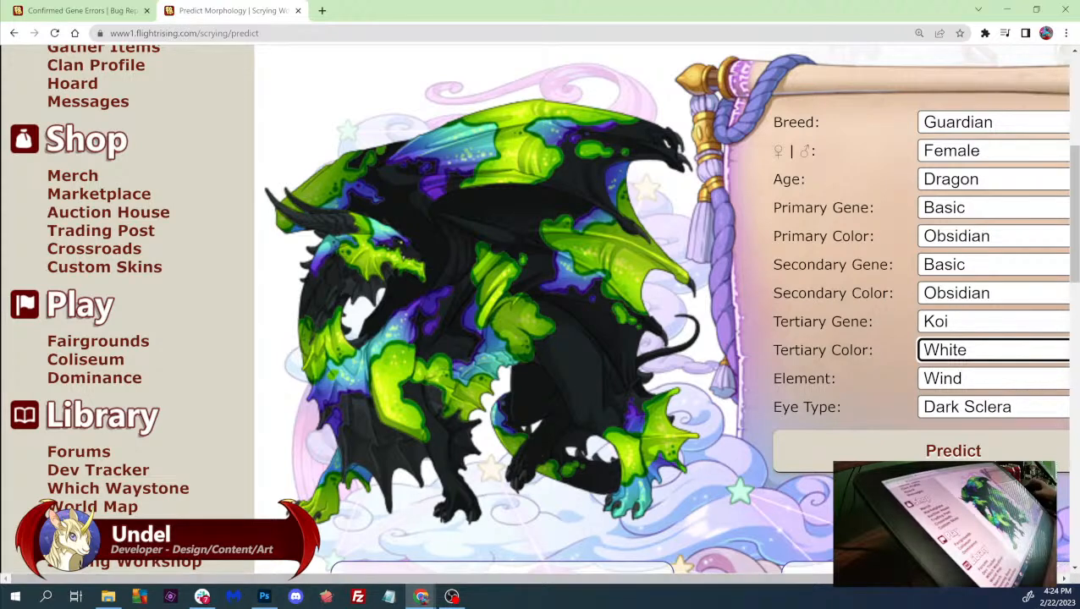
key(alt+Tab)
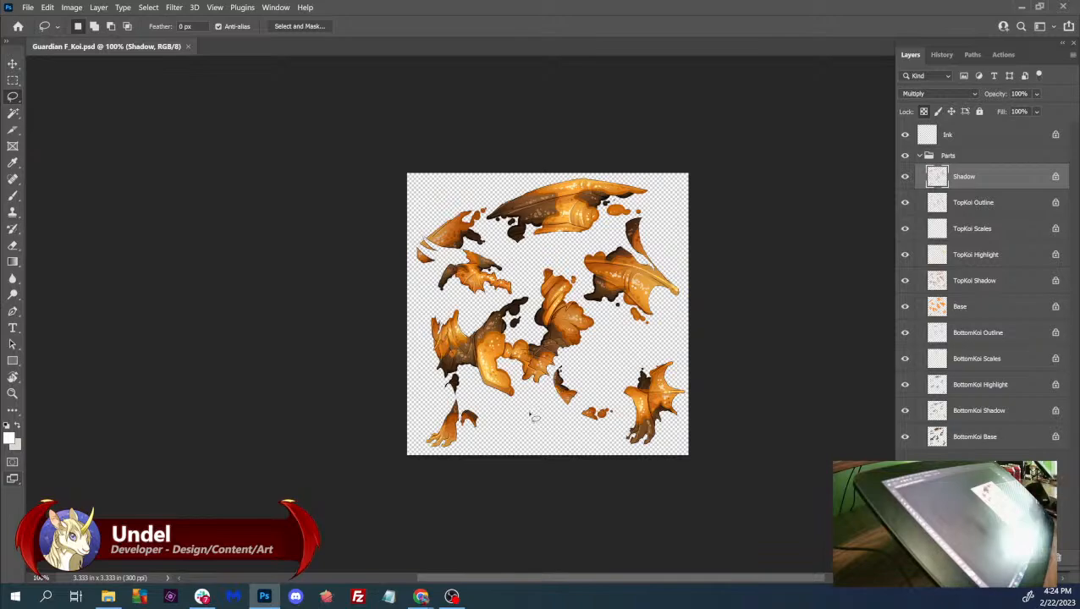
scroll(533, 417, up, 3)
scroll(531, 416, up, 1)
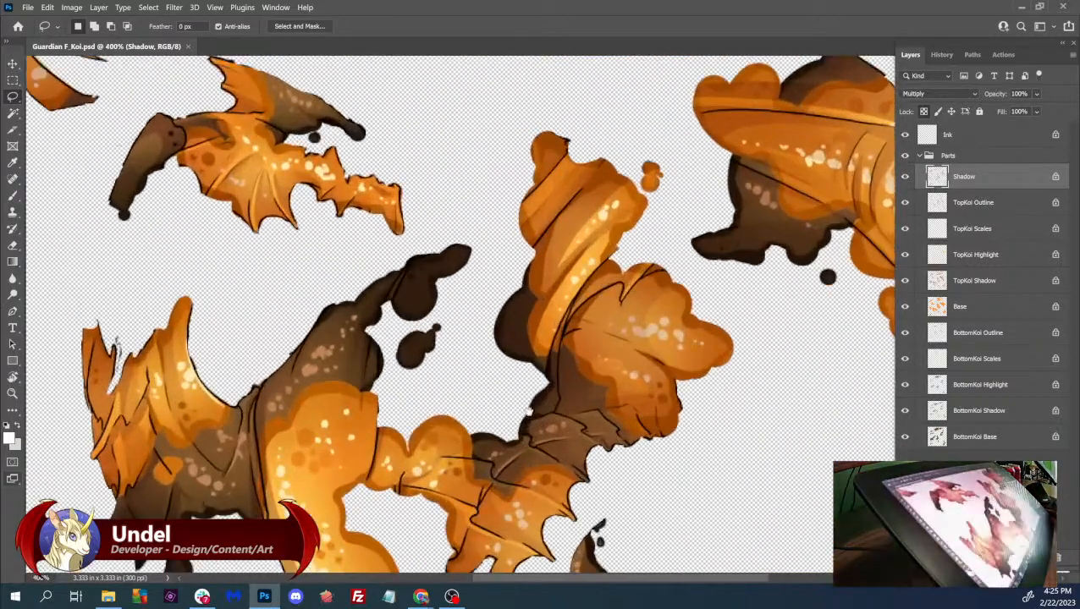
drag(431, 503, 716, 122)
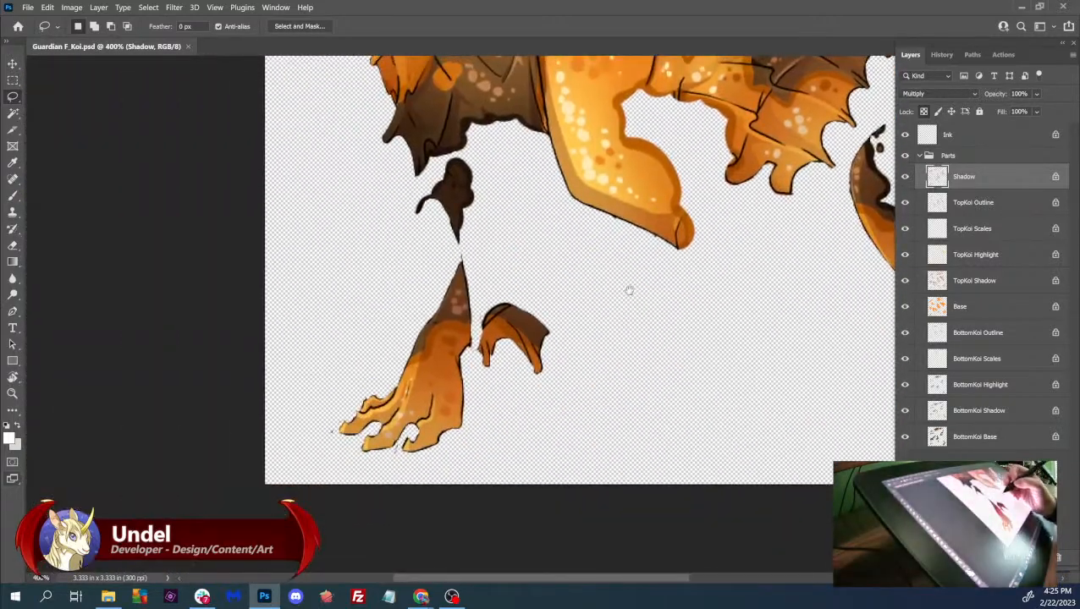
drag(704, 432, 561, 540)
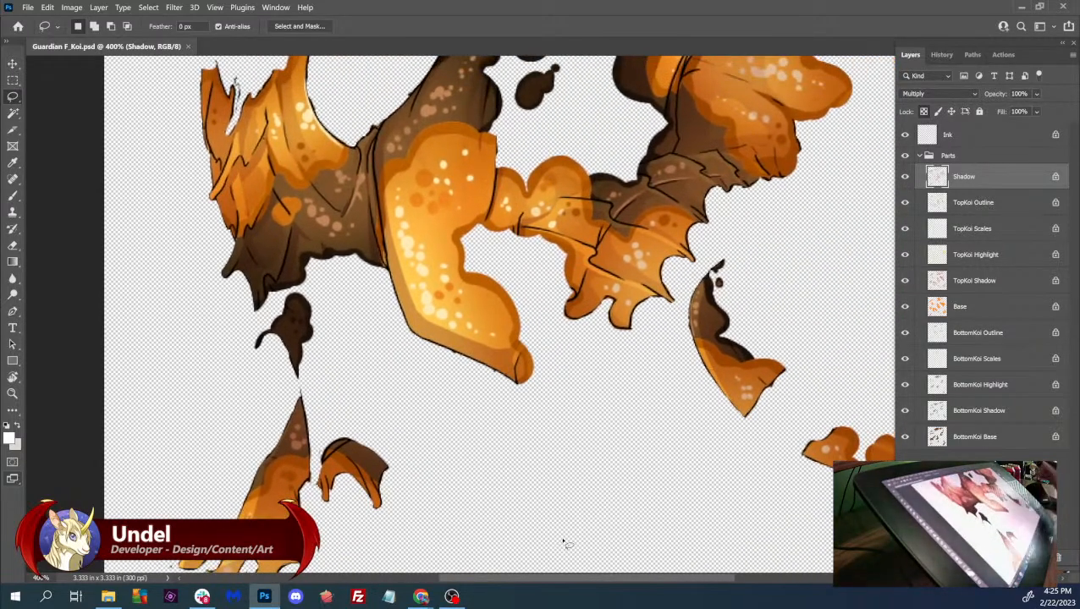
mouse_move(420, 596)
click(461, 553)
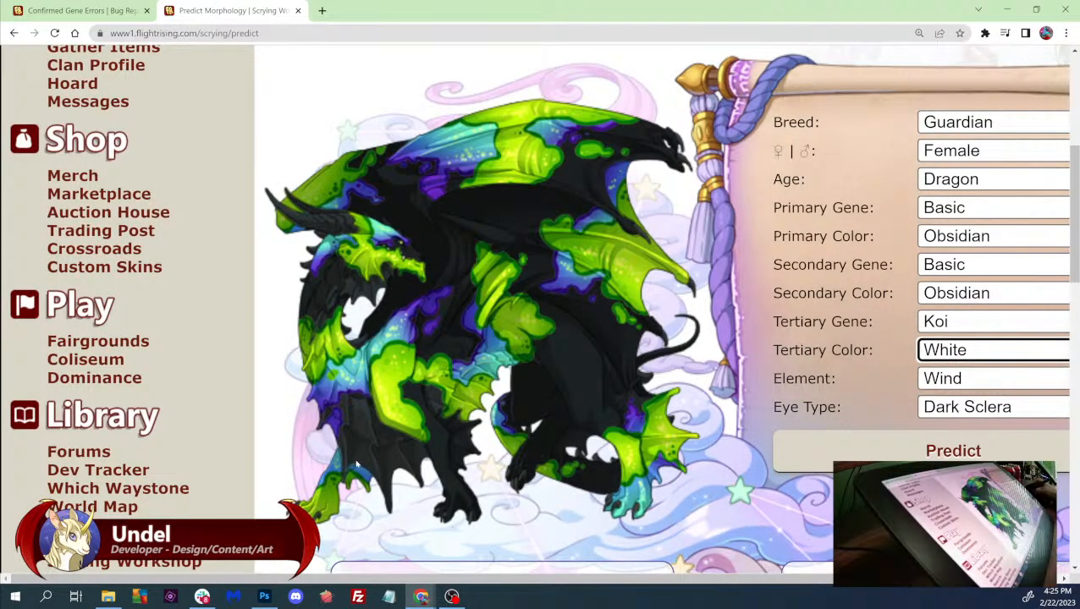
mouse_move(264, 597)
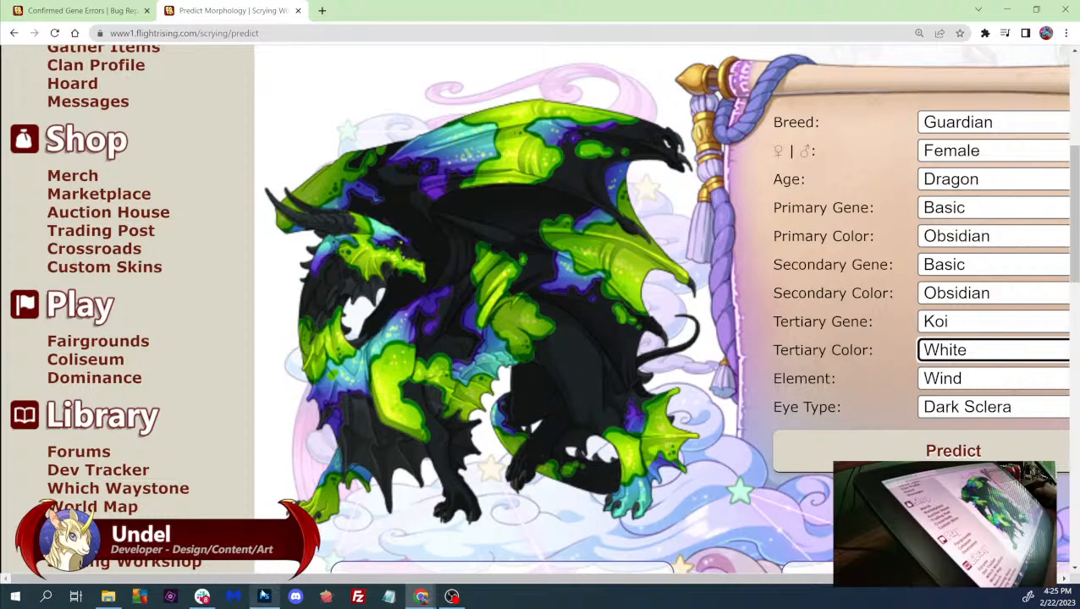
click(264, 597)
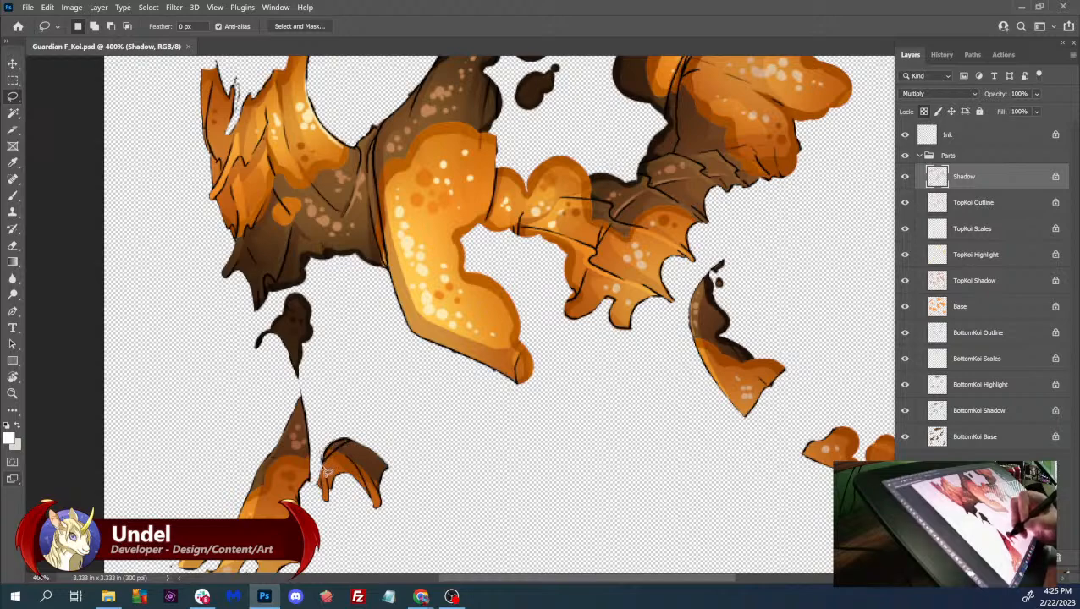
- Clear the empty area between the front leg and the small fin piece on all layers from BottomKoi Base up through Shadow, then save and close the file
mouse_move(313, 482)
mouse_down()
mouse_move(327, 415)
mouse_move(367, 413)
mouse_move(395, 445)
mouse_up()
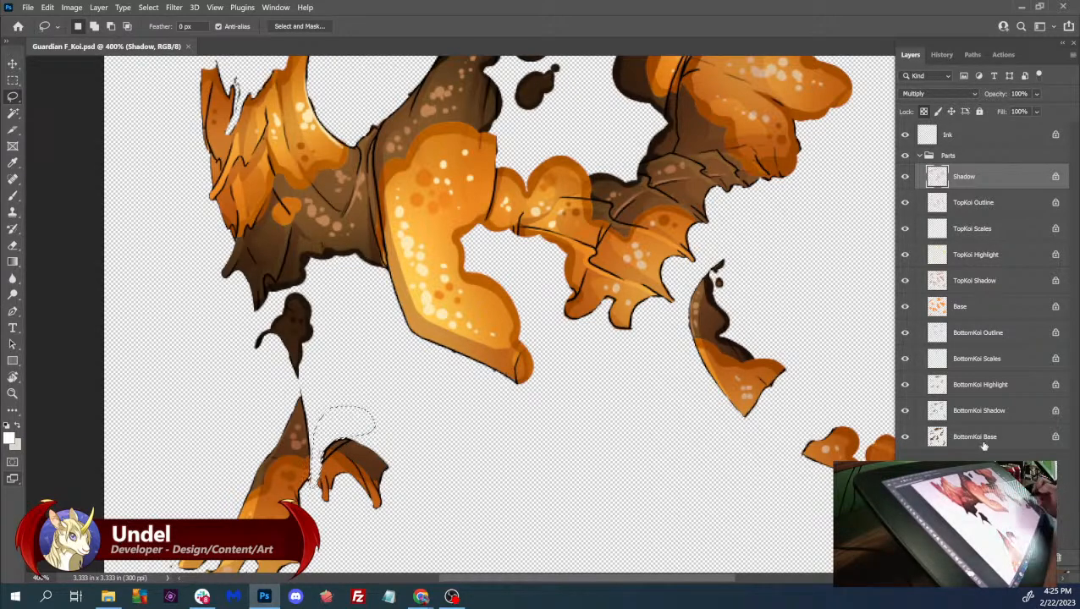
click(973, 436)
click(966, 411)
click(966, 385)
click(967, 358)
click(965, 332)
click(963, 307)
click(965, 280)
click(965, 253)
click(965, 228)
click(965, 203)
click(964, 180)
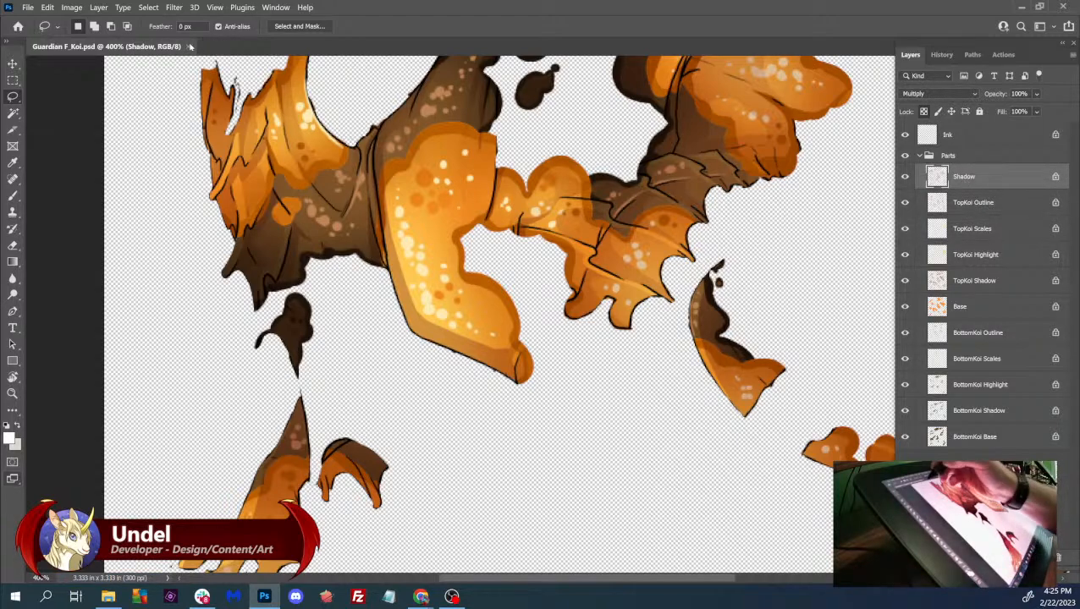
key(ctrl+w)
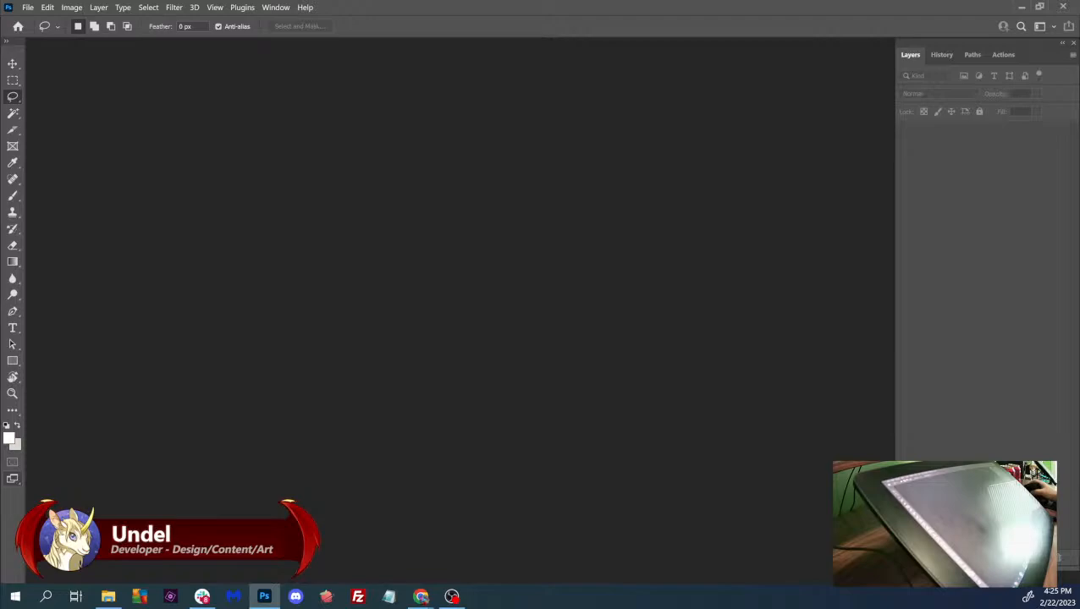
- Check the Koi preview in Chrome again, then return to Photoshop and reopen the recent file Guardian F_Koi.psd
key(alt+Tab)
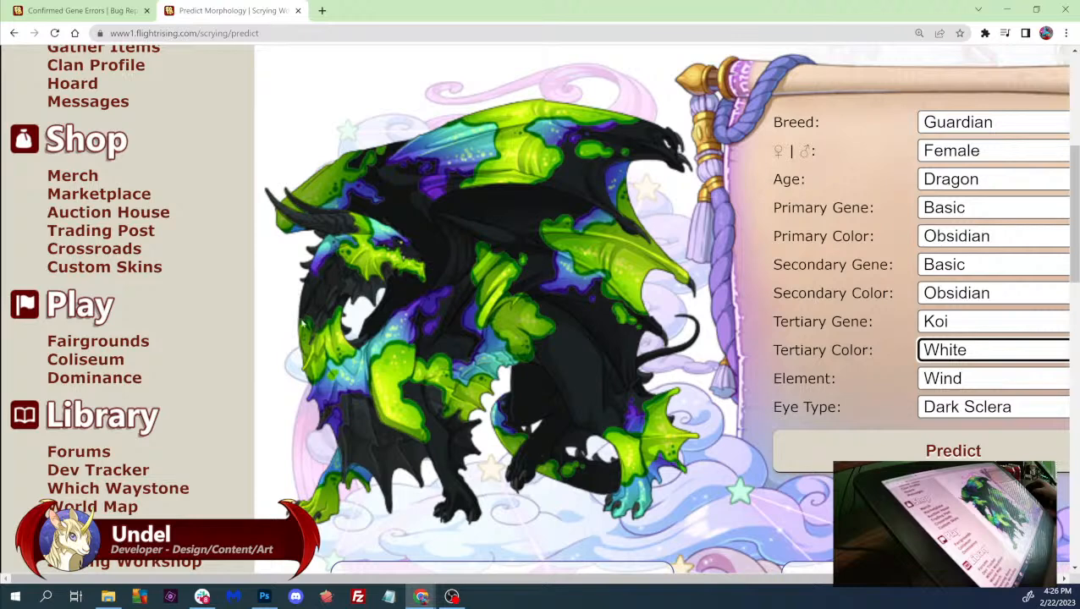
click(264, 596)
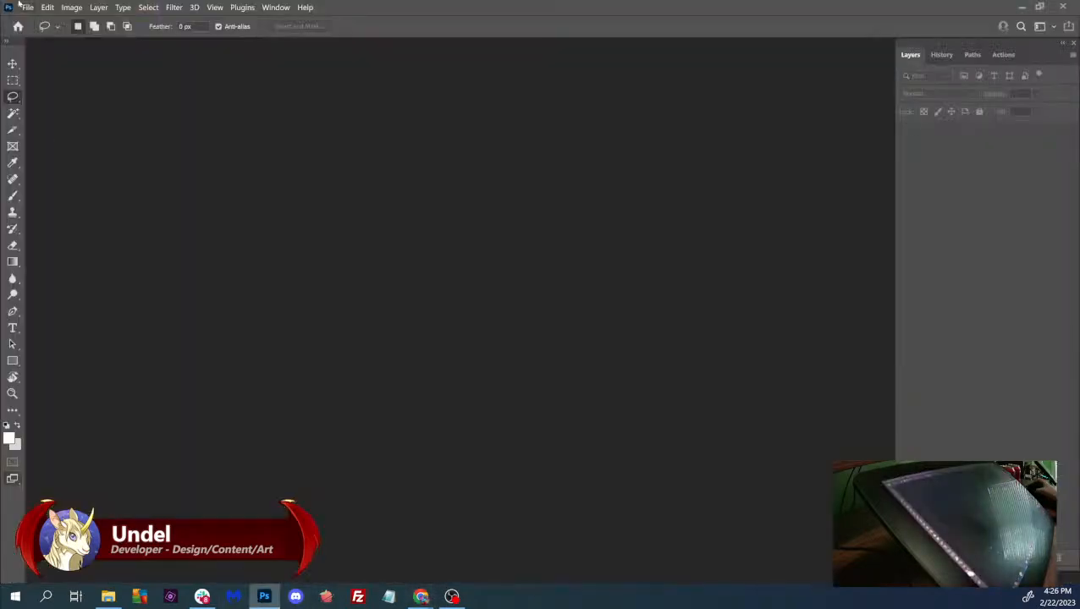
click(27, 8)
mouse_move(51, 79)
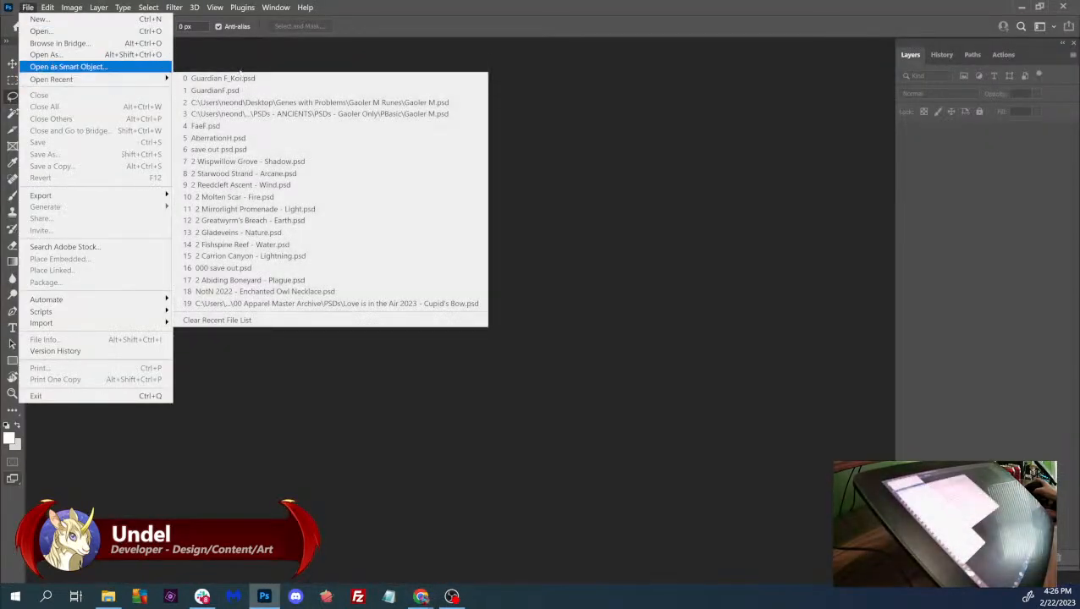
click(241, 78)
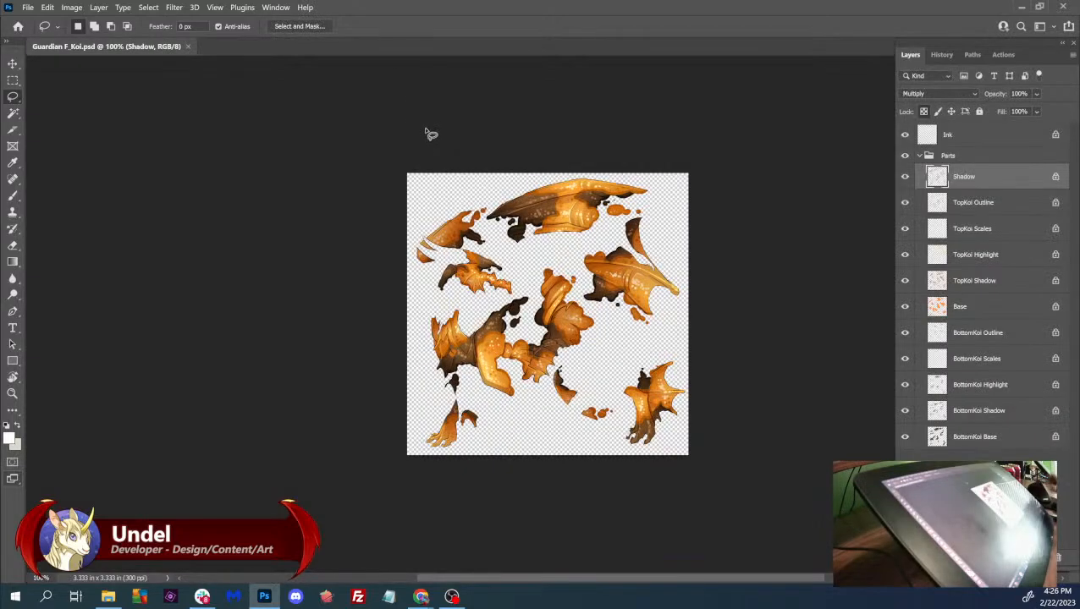
- Clear the empty area around the tips of the neck frill on all layers from BottomKoi Base up through Shadow, then save and close the file
key(ctrl+plus)
key(ctrl+plus)
key(ctrl+plus)
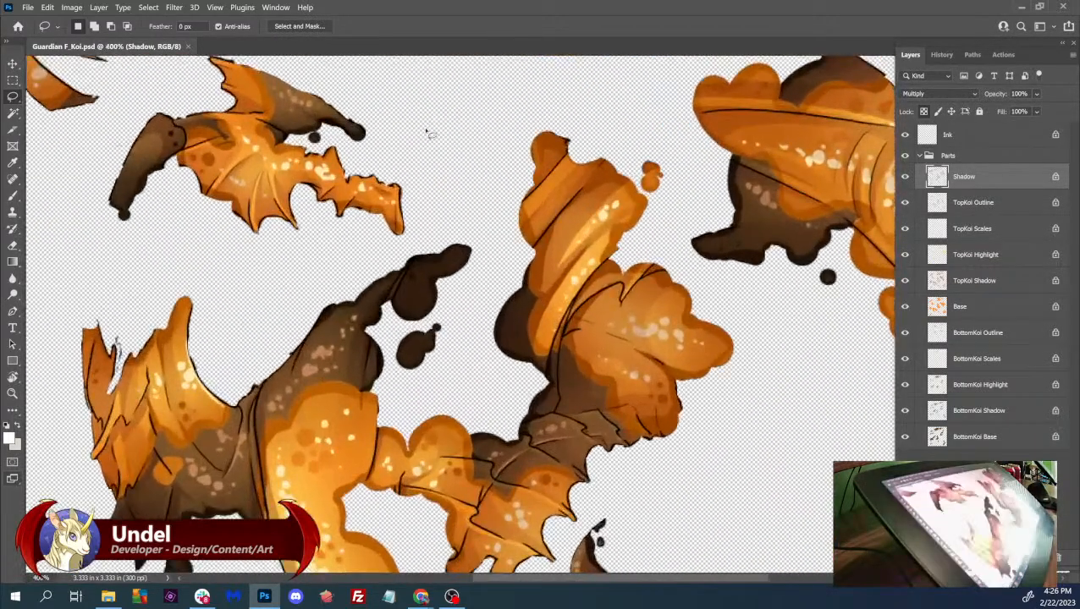
mouse_move(97, 294)
mouse_down()
mouse_move(94, 328)
mouse_move(104, 295)
mouse_move(74, 314)
mouse_move(95, 325)
mouse_move(113, 255)
mouse_up()
mouse_move(113, 315)
mouse_down()
mouse_move(124, 340)
mouse_move(119, 305)
mouse_up()
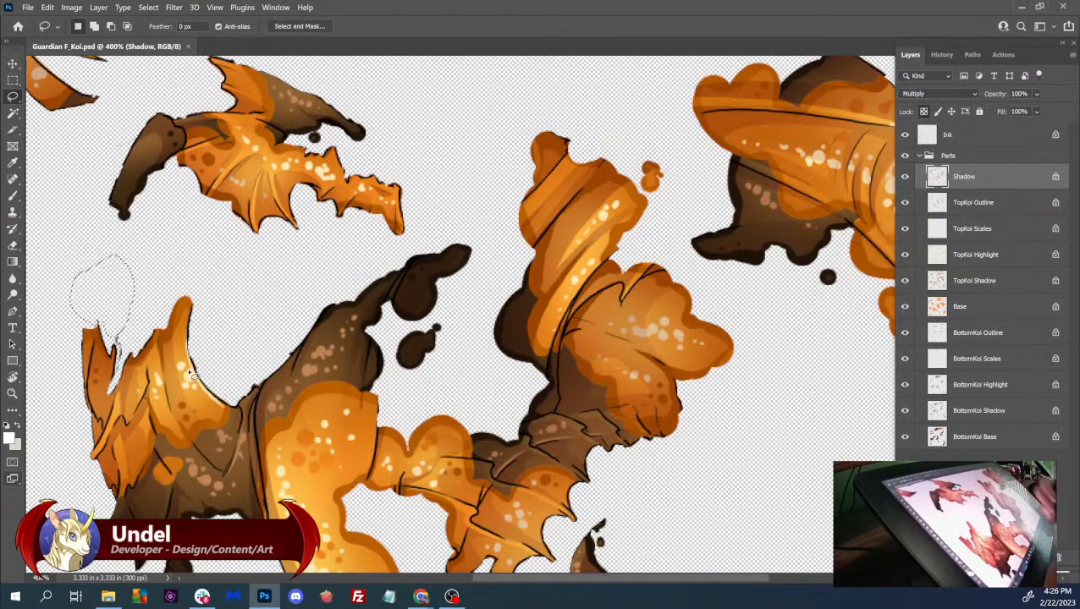
click(965, 437)
click(967, 411)
click(966, 384)
click(963, 359)
click(961, 332)
click(961, 306)
click(961, 280)
click(960, 253)
click(960, 228)
click(962, 204)
click(964, 178)
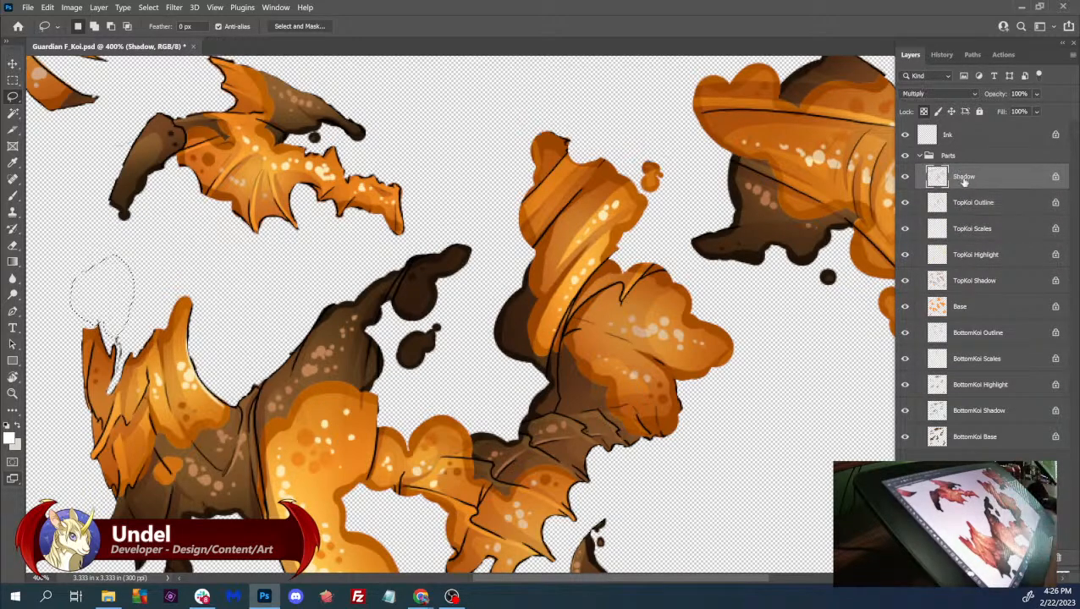
click(28, 7)
click(46, 94)
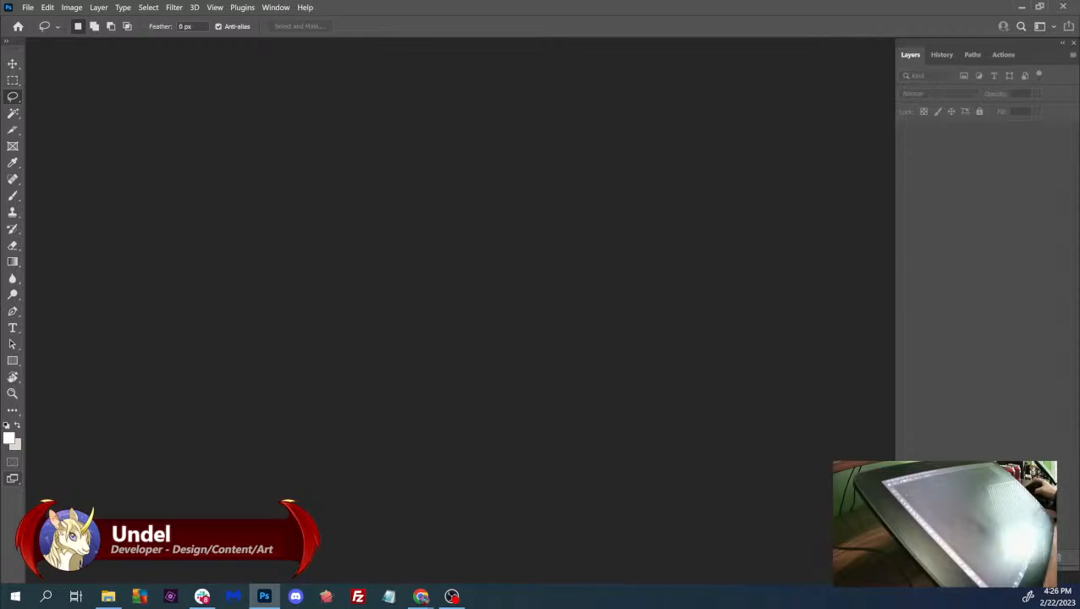
- Switch to the Confirmed Gene Errors list in Chrome, reduce the page zoom to 100%, and highlight the Guardian F Petals entry
key(alt+Tab)
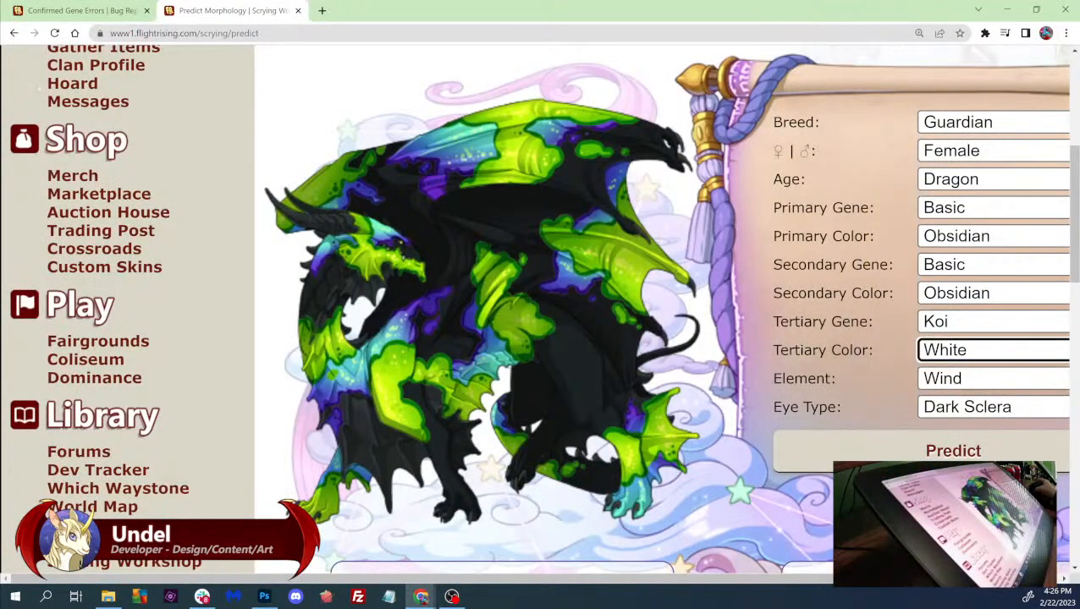
click(76, 10)
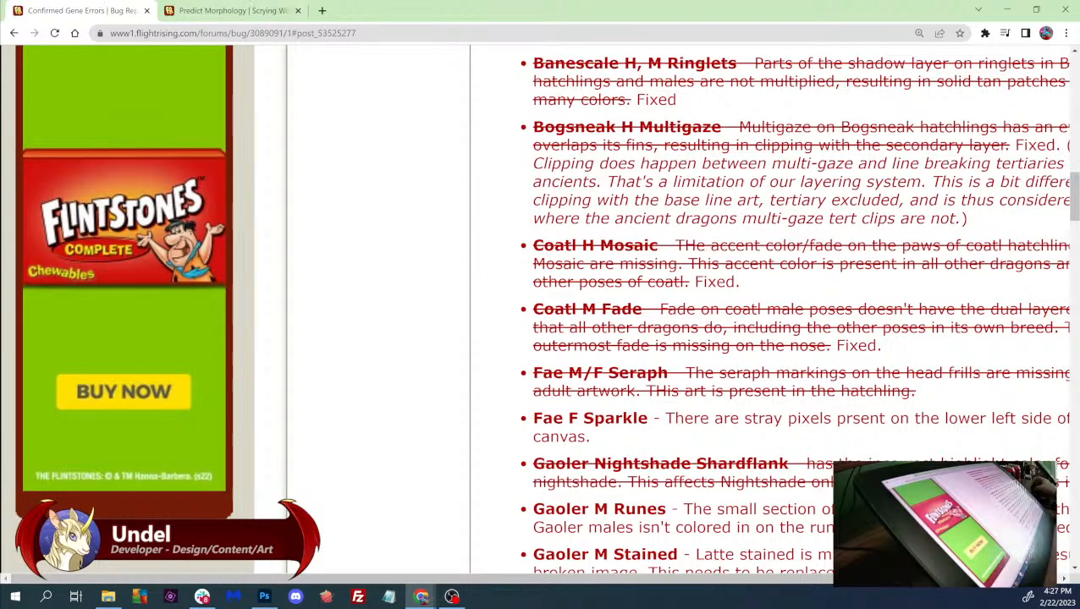
key(ctrl+minus)
key(ctrl+minus)
key(ctrl+minus)
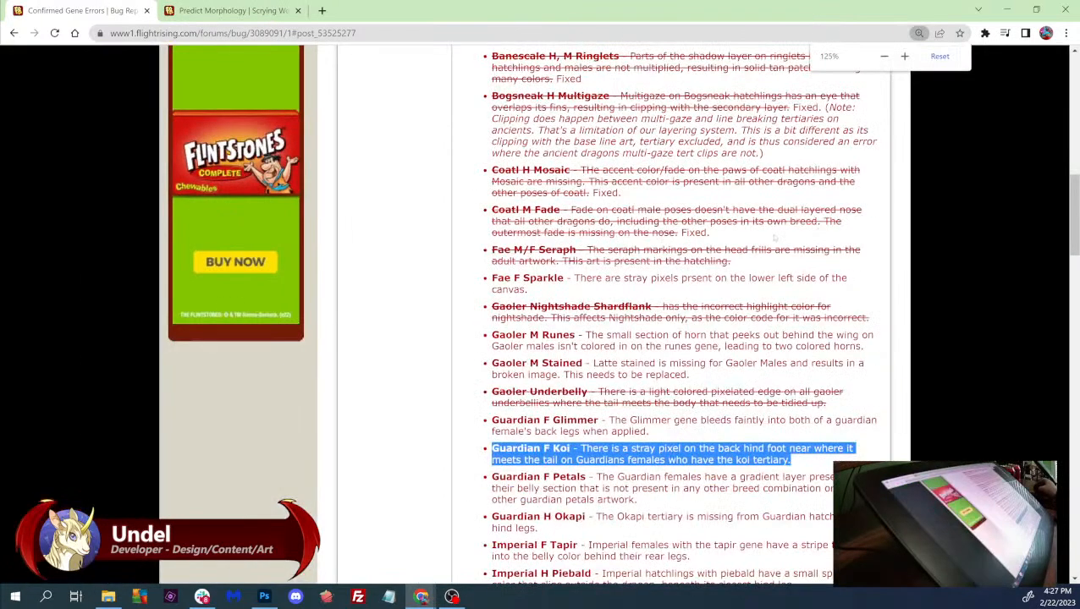
key(ctrl+minus)
key(ctrl+minus)
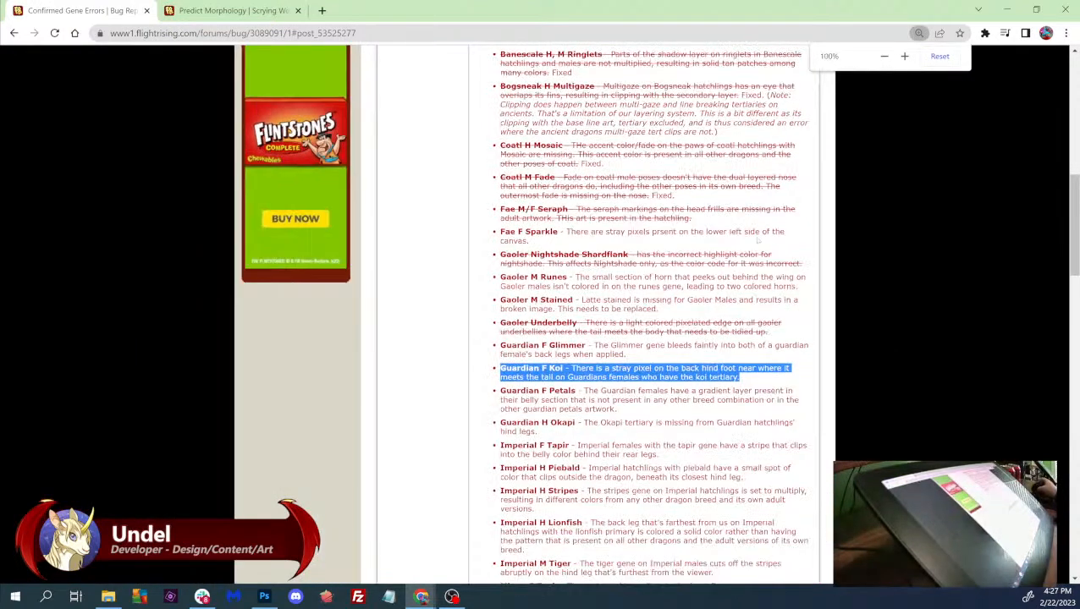
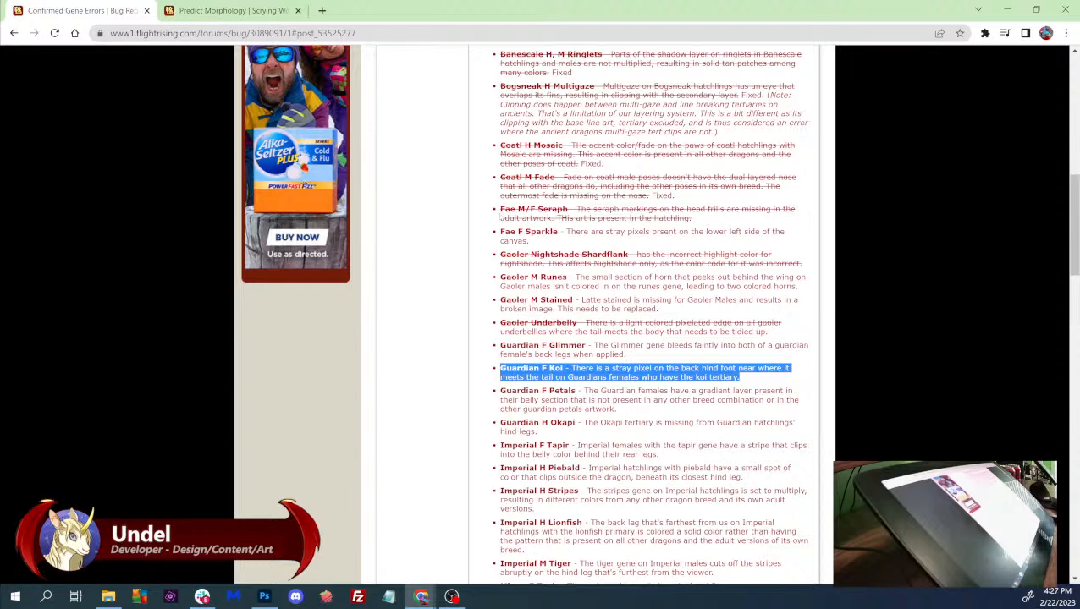
click(721, 365)
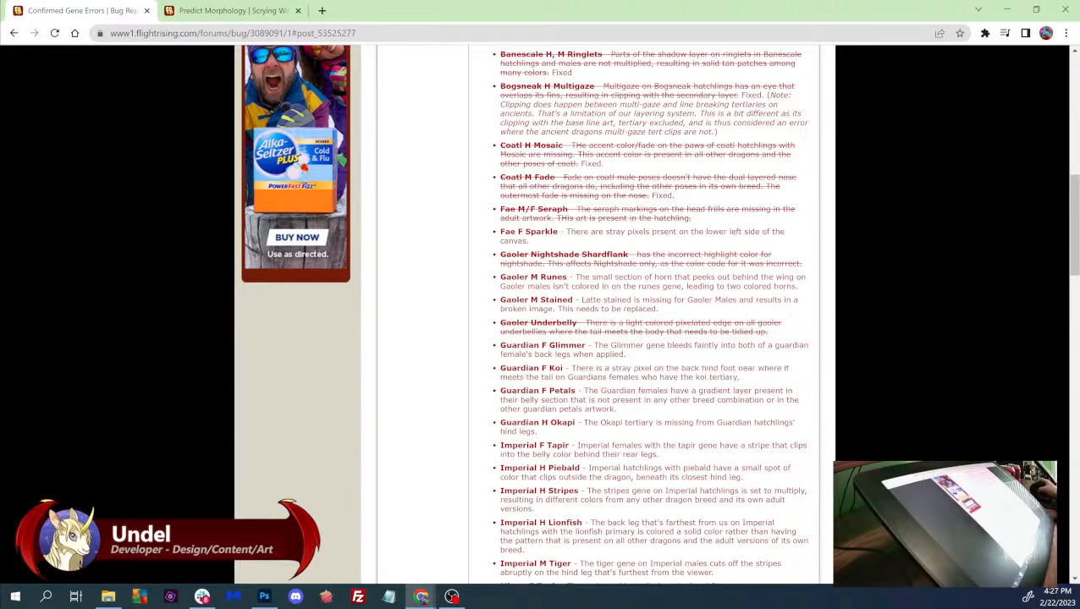
drag(617, 409, 500, 390)
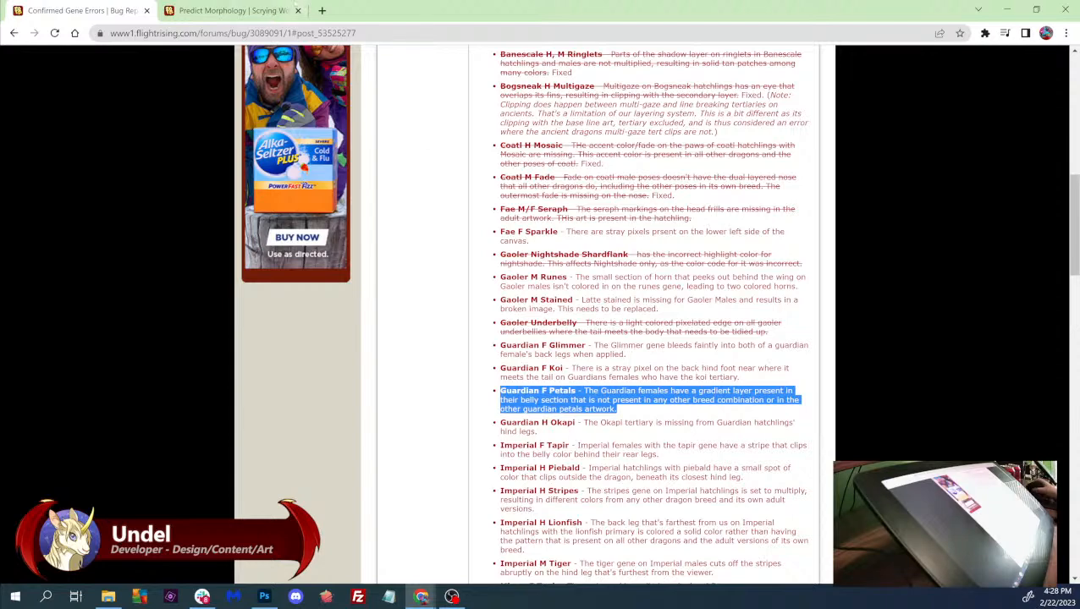
- On the Predict Morphology page, set the tertiary gene to Basic and the primary gene to Petals, and generate the Guardian female preview
key(ctrl+Tab)
click(716, 196)
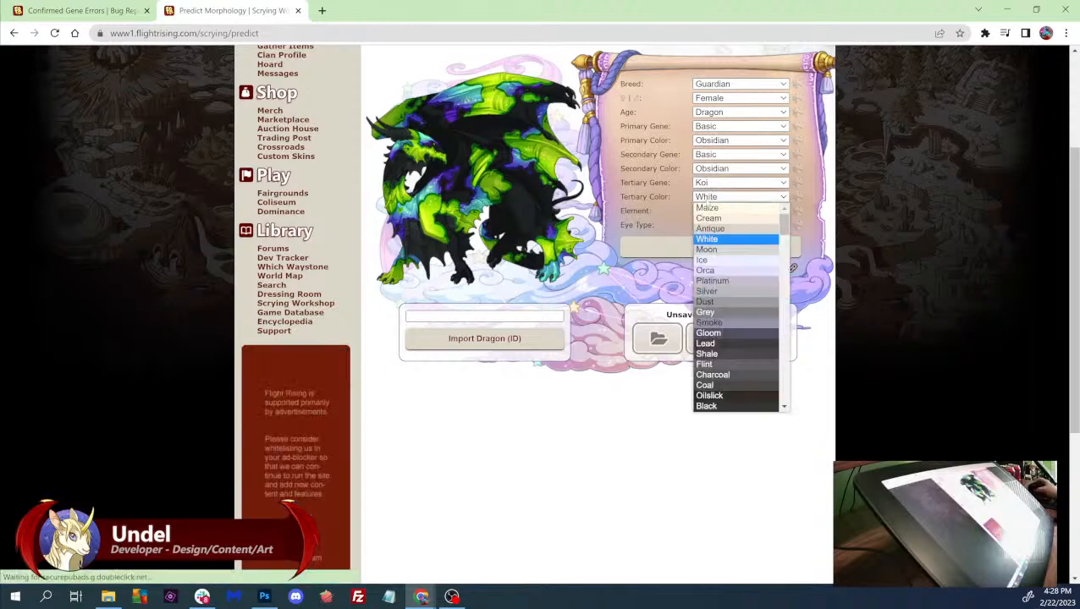
click(713, 182)
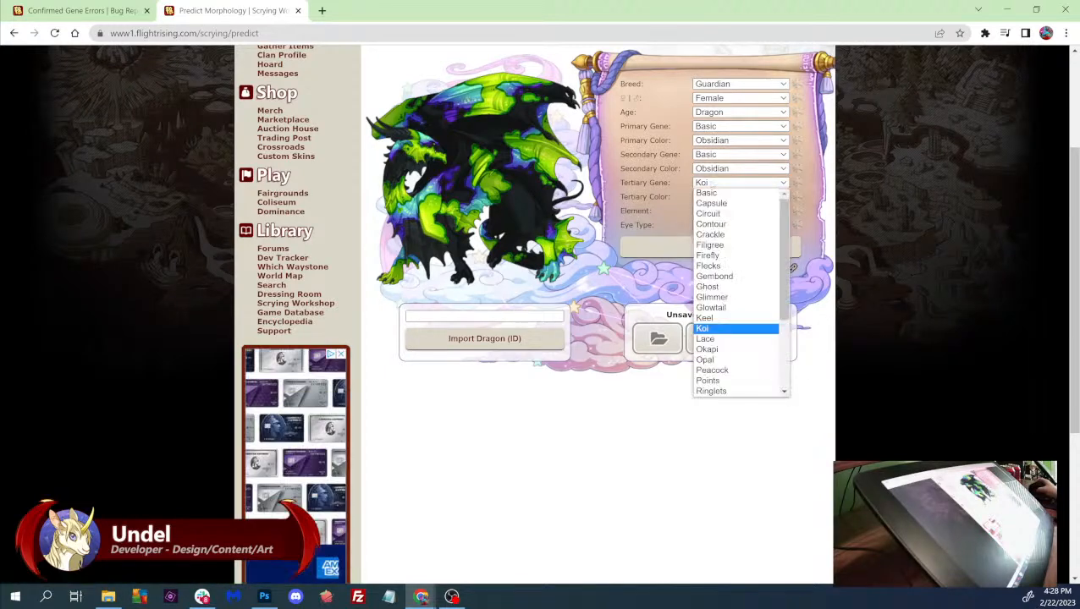
click(707, 193)
click(710, 129)
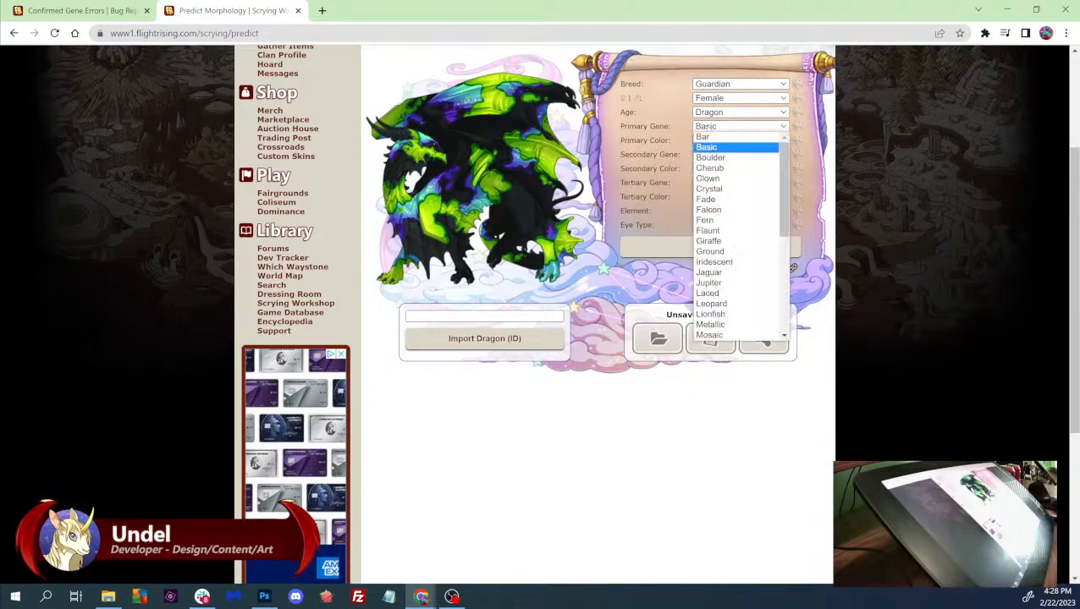
key(p)
key(Return)
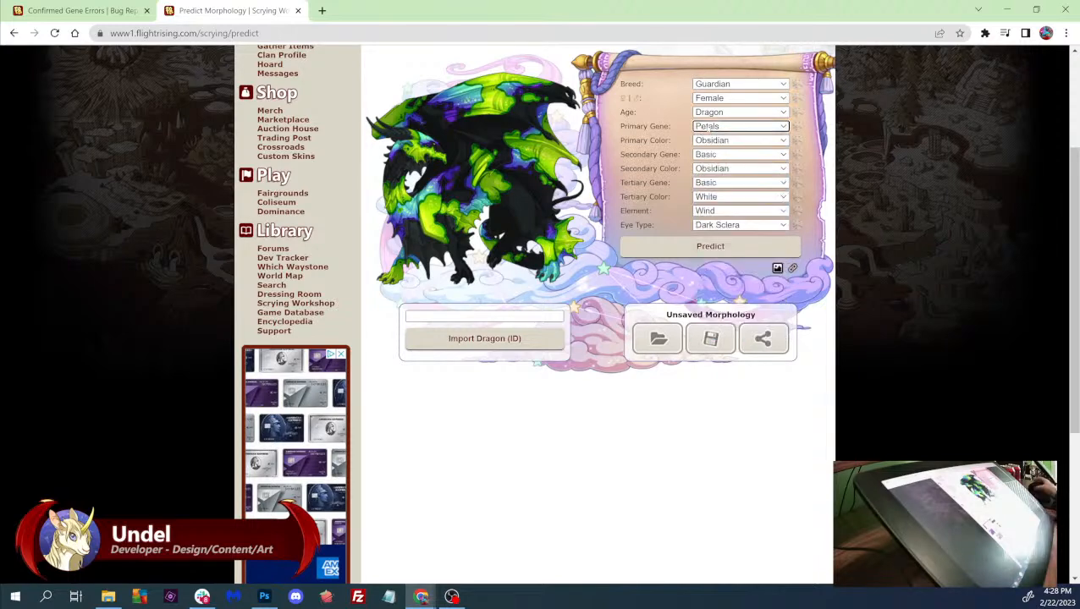
click(681, 248)
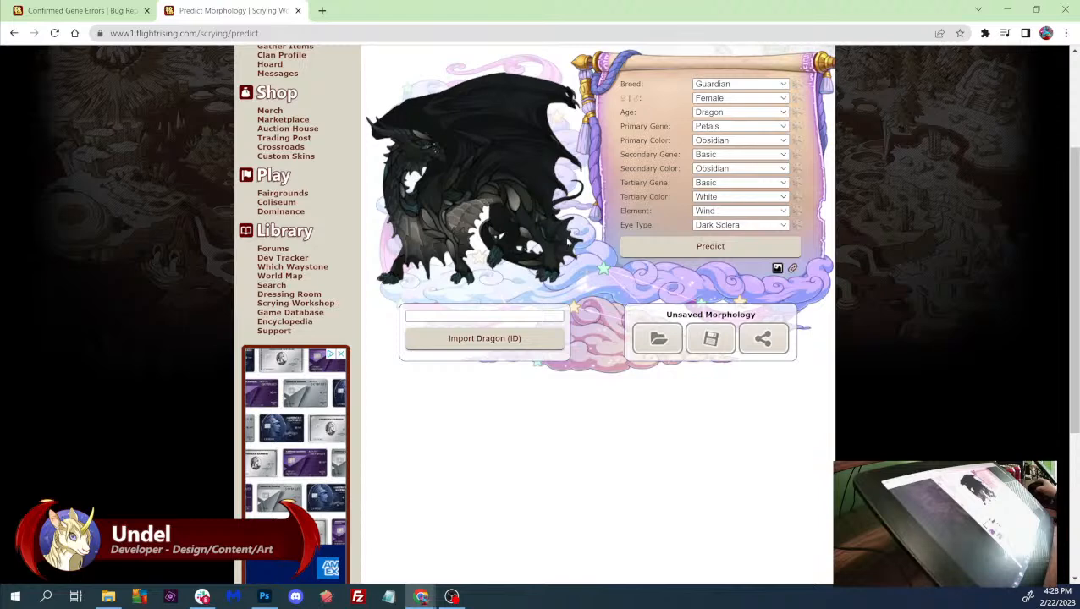
- Change the Guardian's gender to Male and generate the Petals preview for comparison
scroll(541, 321, up, 1)
click(743, 161)
click(725, 173)
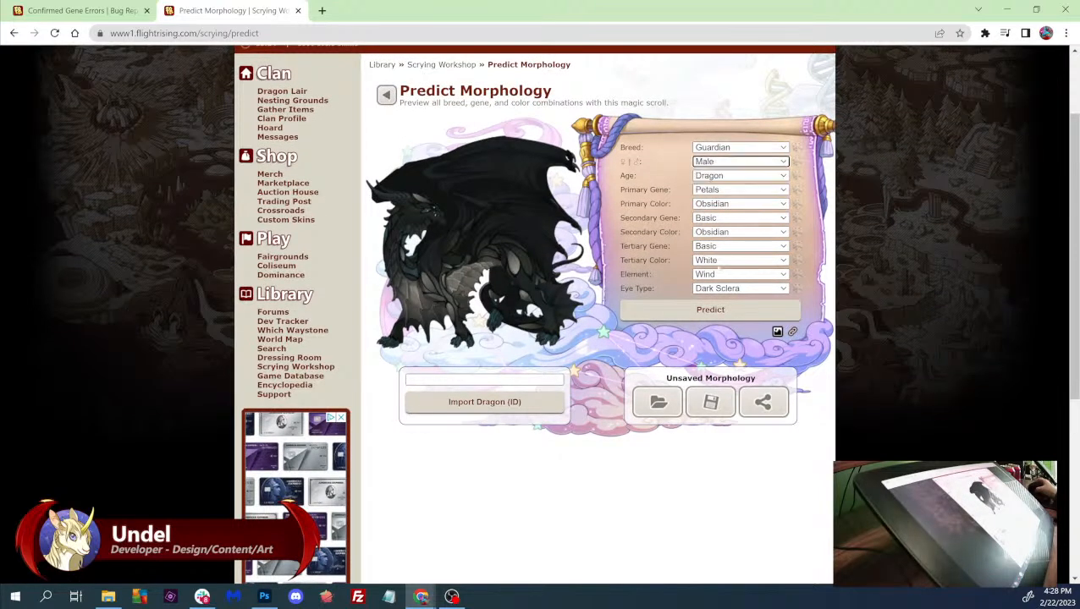
click(701, 317)
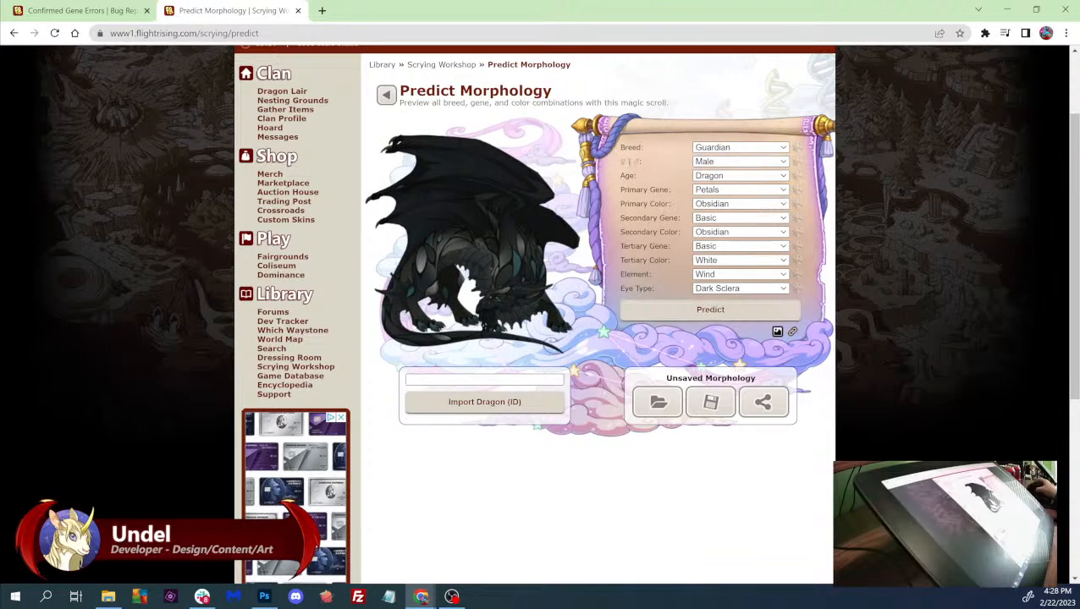
- Change the breed to Bogsneak and generate its male Petals preview
click(728, 148)
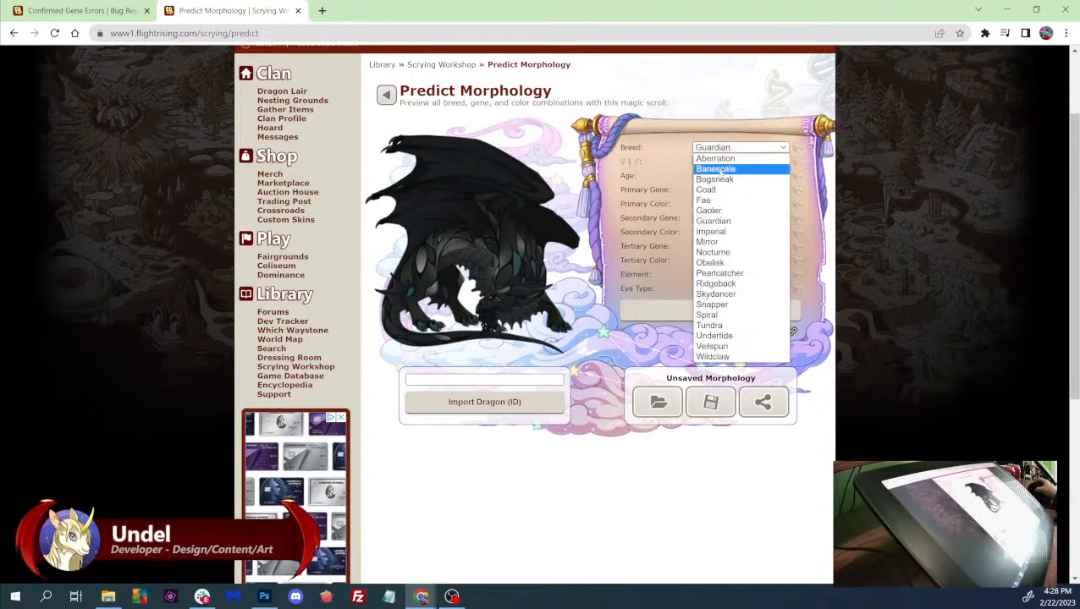
click(715, 183)
click(710, 310)
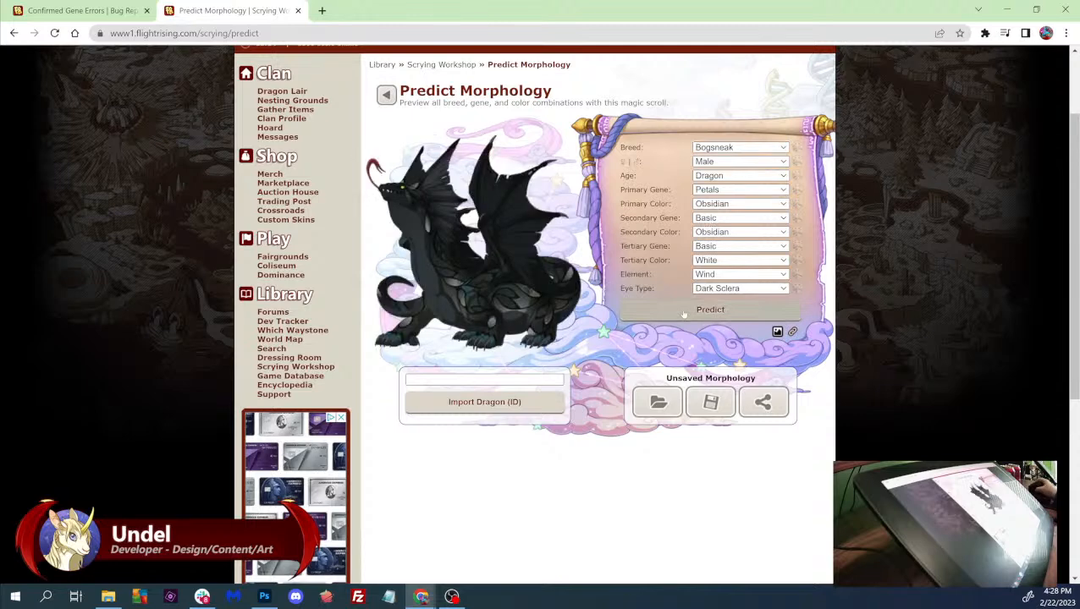
- Change the breed back to Guardian and generate its Petals preview as a male, followed by a female
click(707, 148)
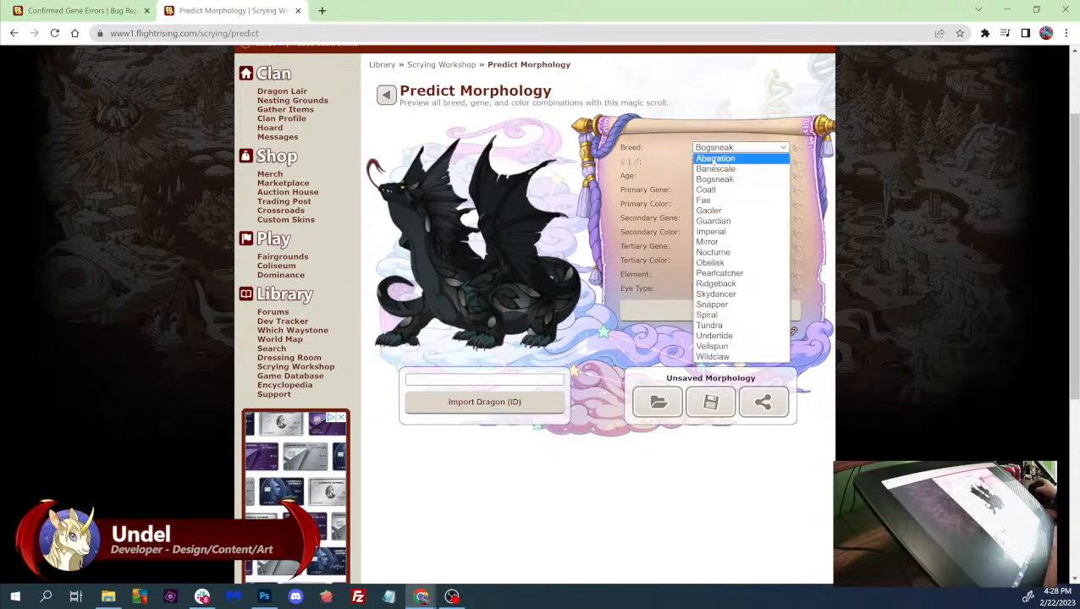
click(718, 218)
click(681, 312)
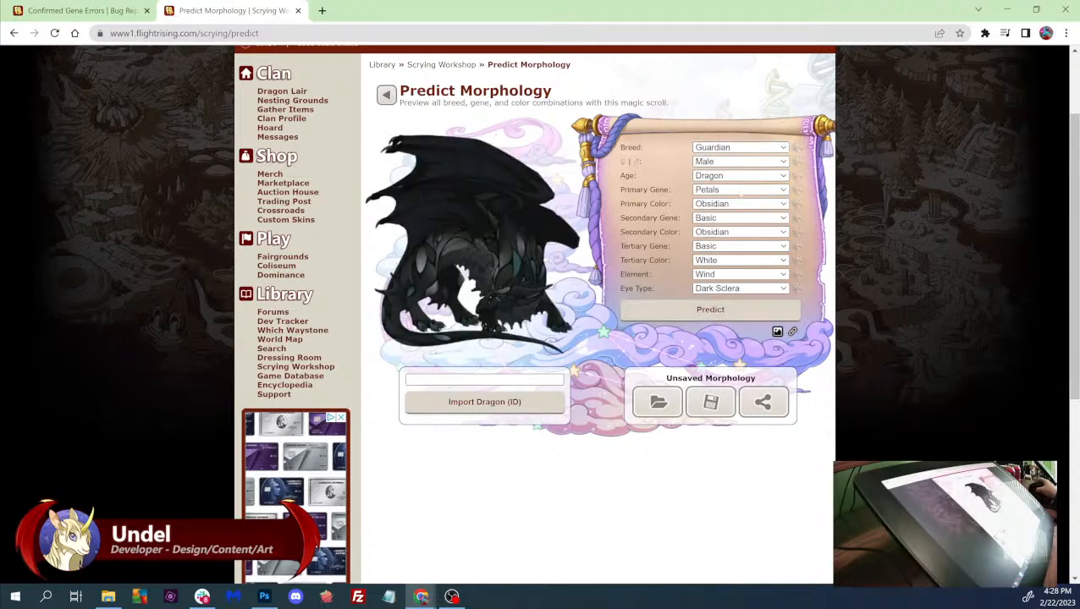
click(736, 162)
click(736, 181)
click(710, 309)
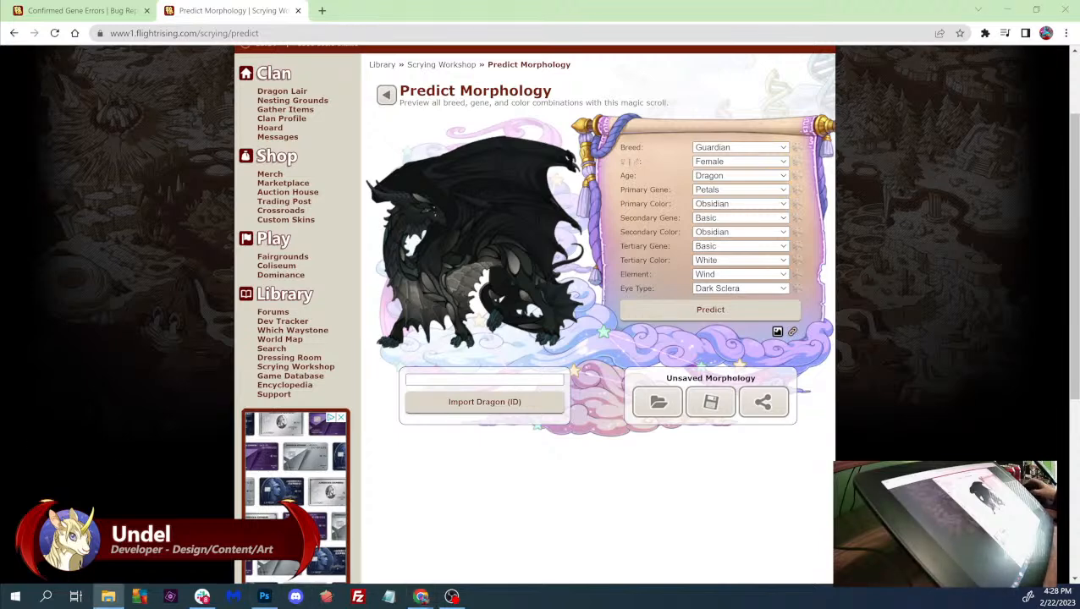
- Switch to Photoshop and compare the Guardian's belly with the Petals1 layer hidden and shown
click(264, 596)
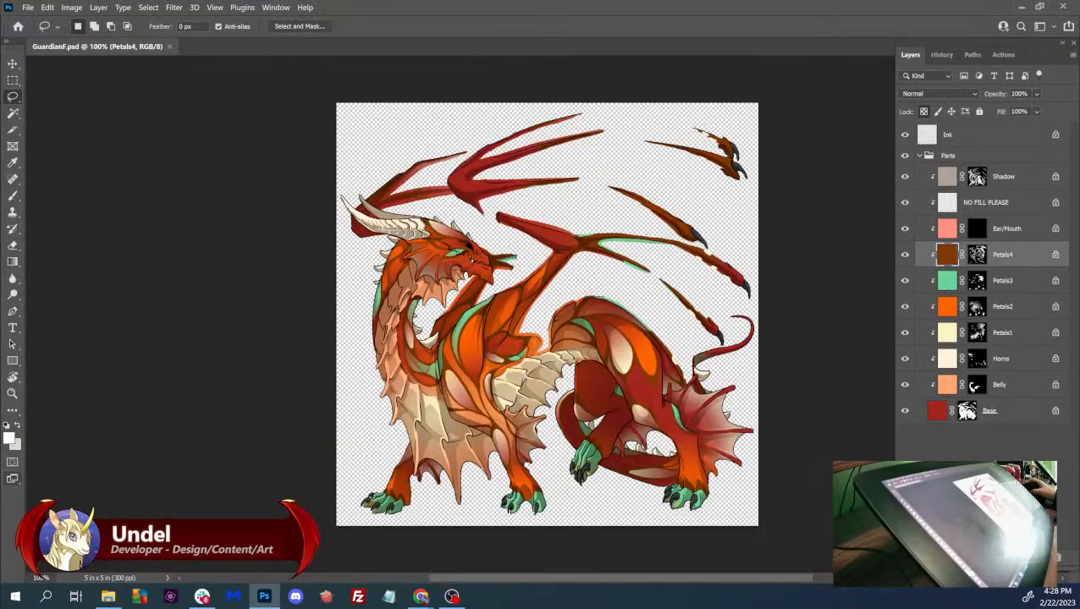
click(904, 333)
click(904, 333)
click(905, 333)
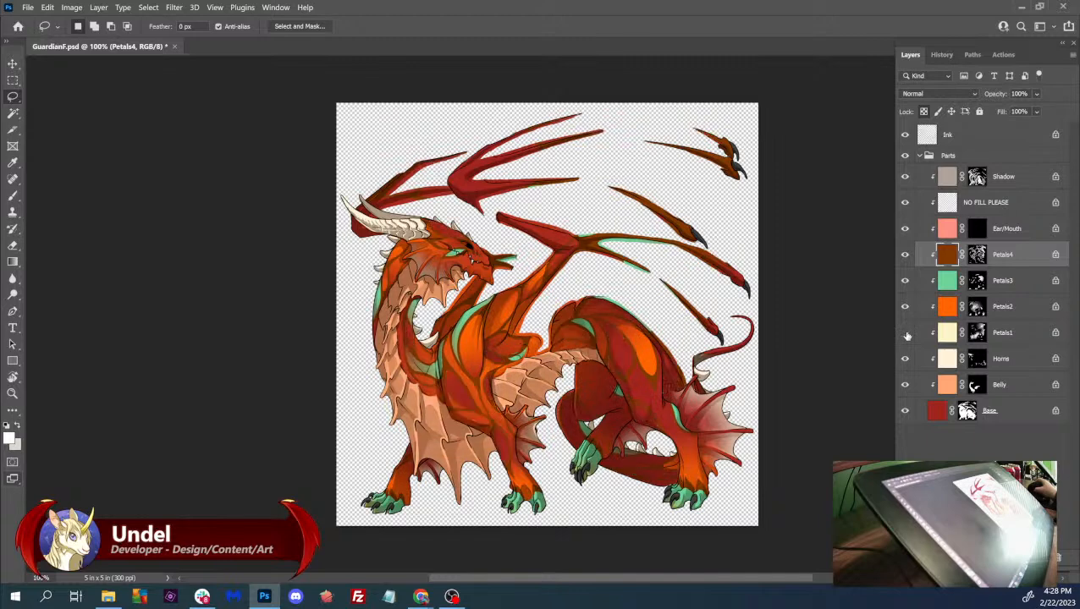
click(904, 332)
click(905, 333)
click(905, 334)
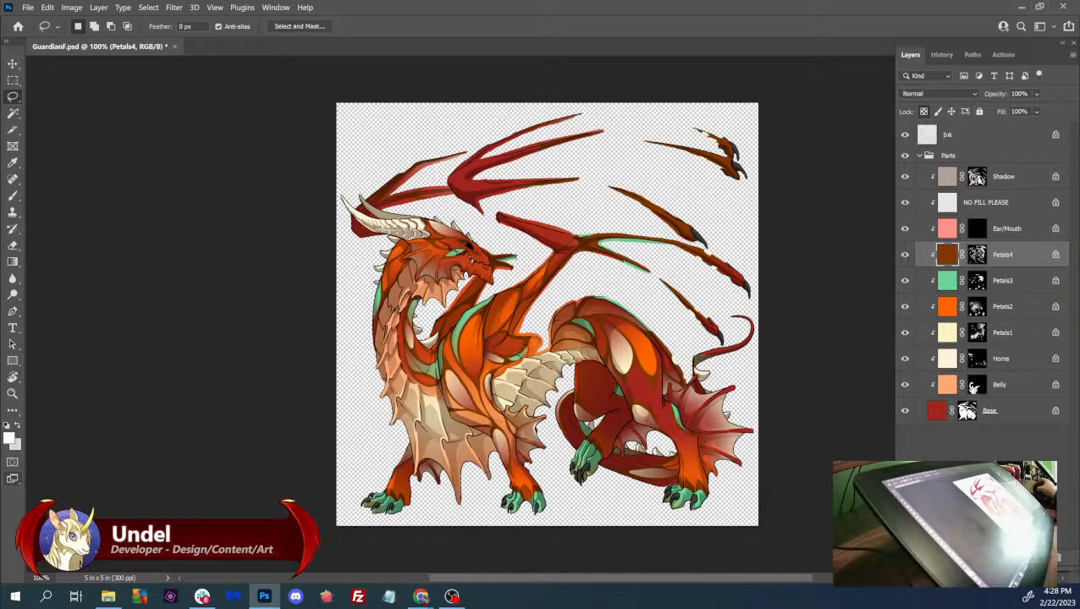
- Load the Belly layer's mask as a selection, fill that area with black on the Petals1 mask, and deselect
ctrl+click(975, 386)
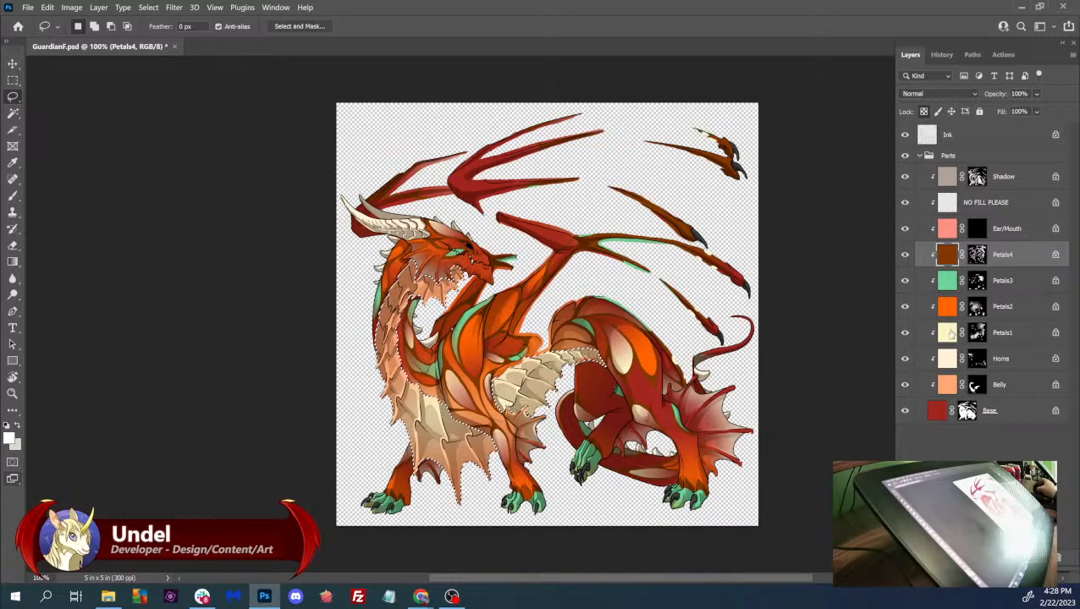
click(1015, 332)
click(978, 333)
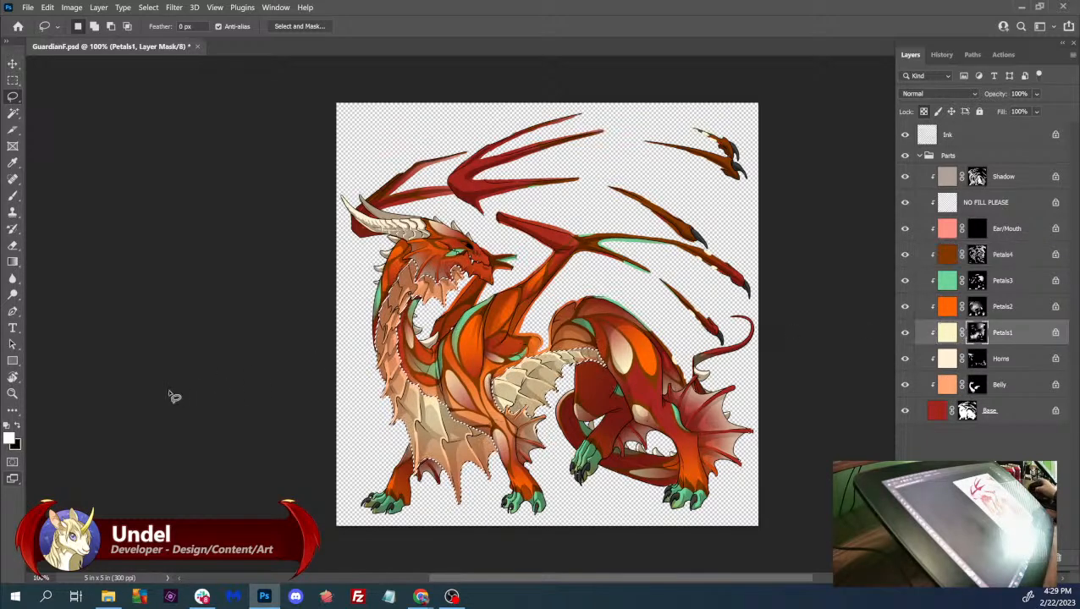
click(18, 426)
key(alt+BackSpace)
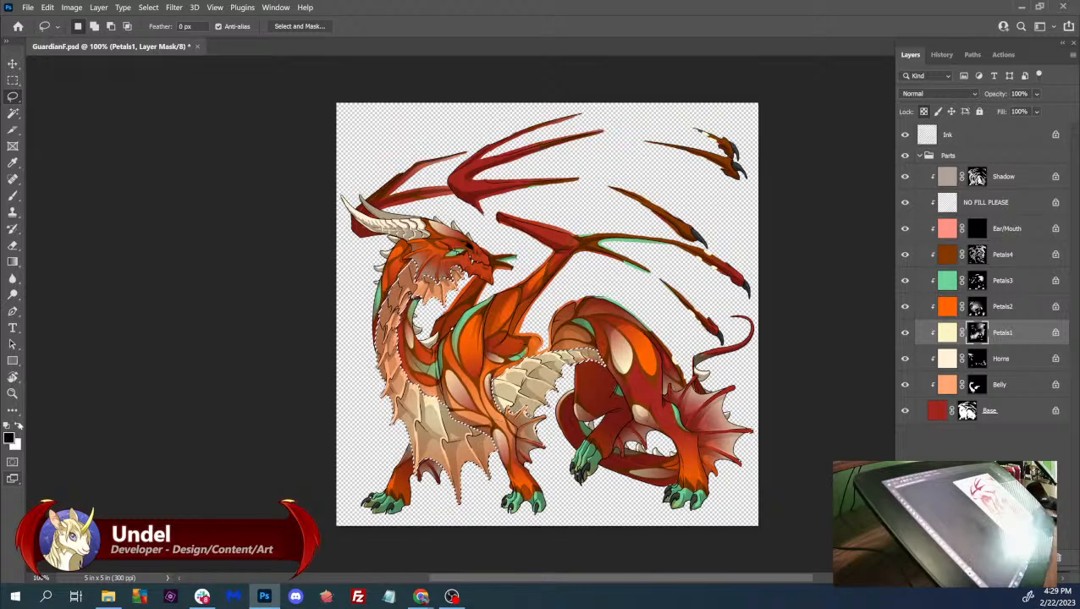
key(ctrl+d)
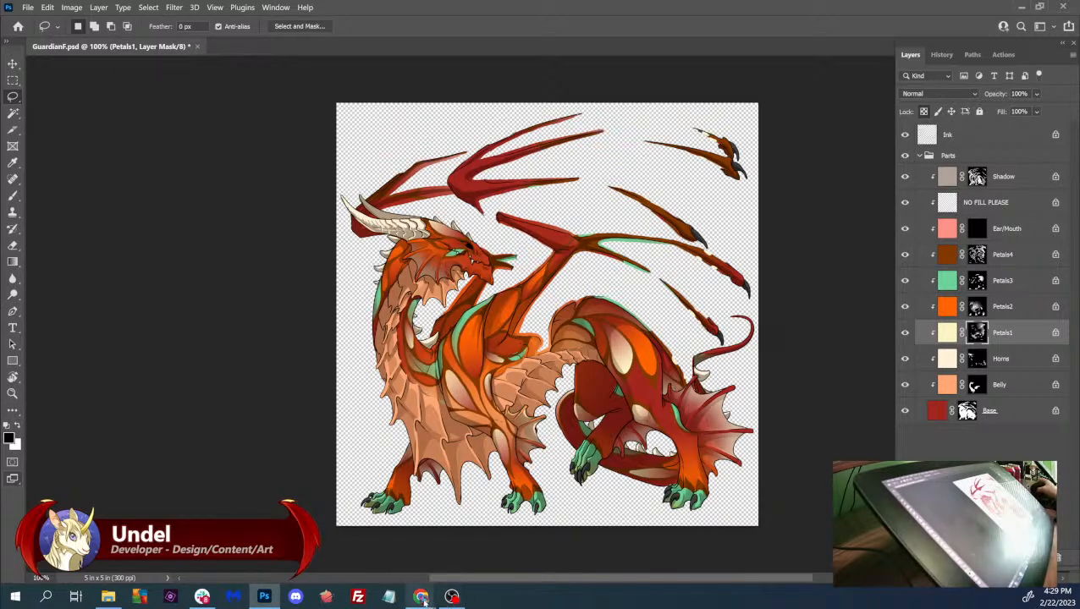
- Switch to the Predict Morphology page in Chrome and view the female Petals previews for the Tundra and Snapper breeds
mouse_move(423, 599)
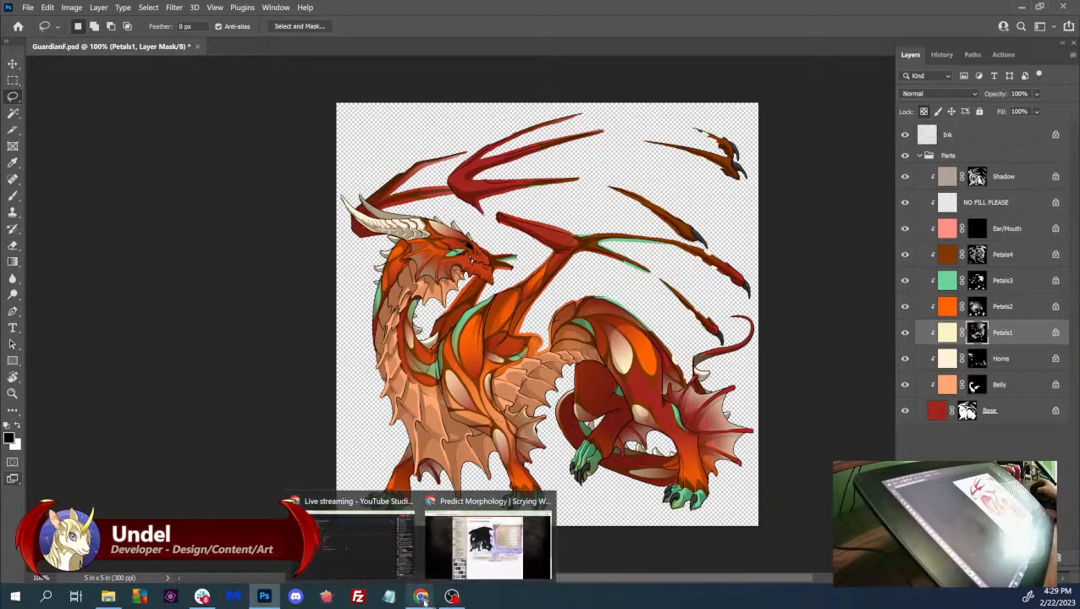
click(1021, 230)
click(1012, 256)
click(1009, 284)
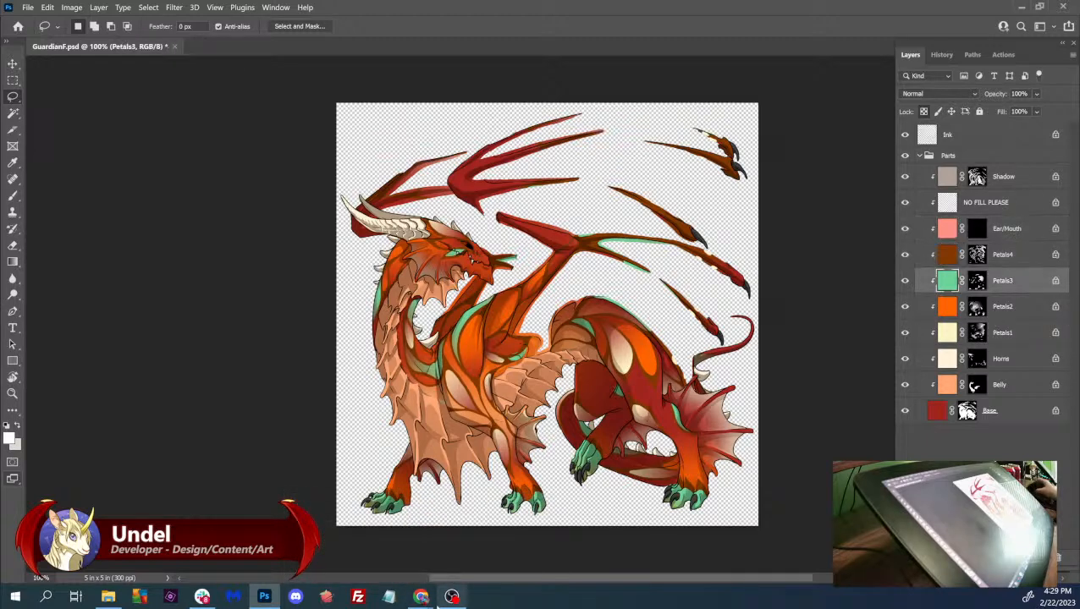
mouse_move(421, 595)
click(457, 559)
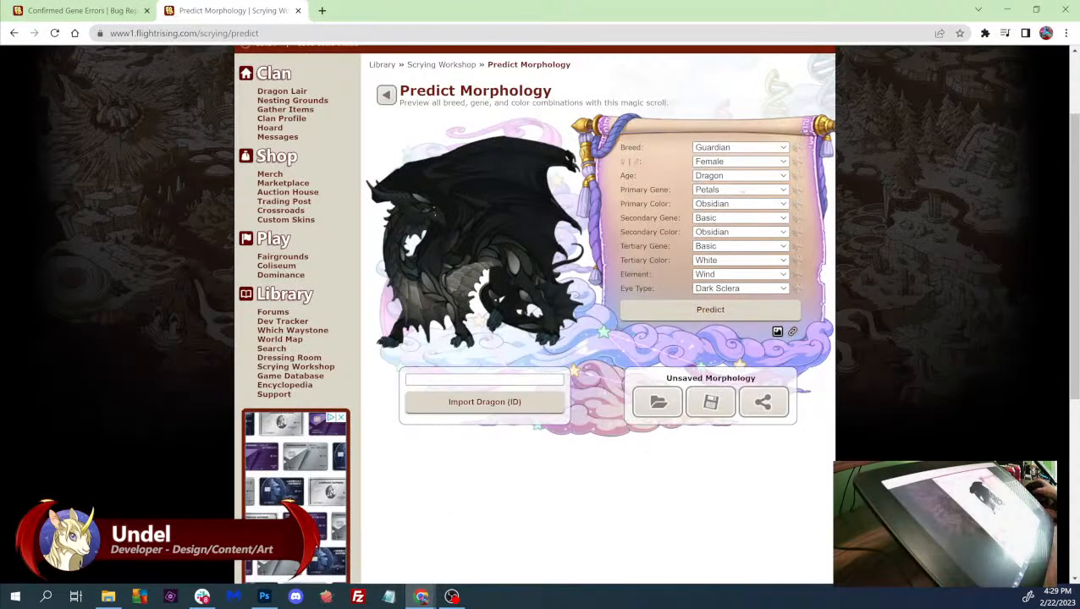
click(740, 147)
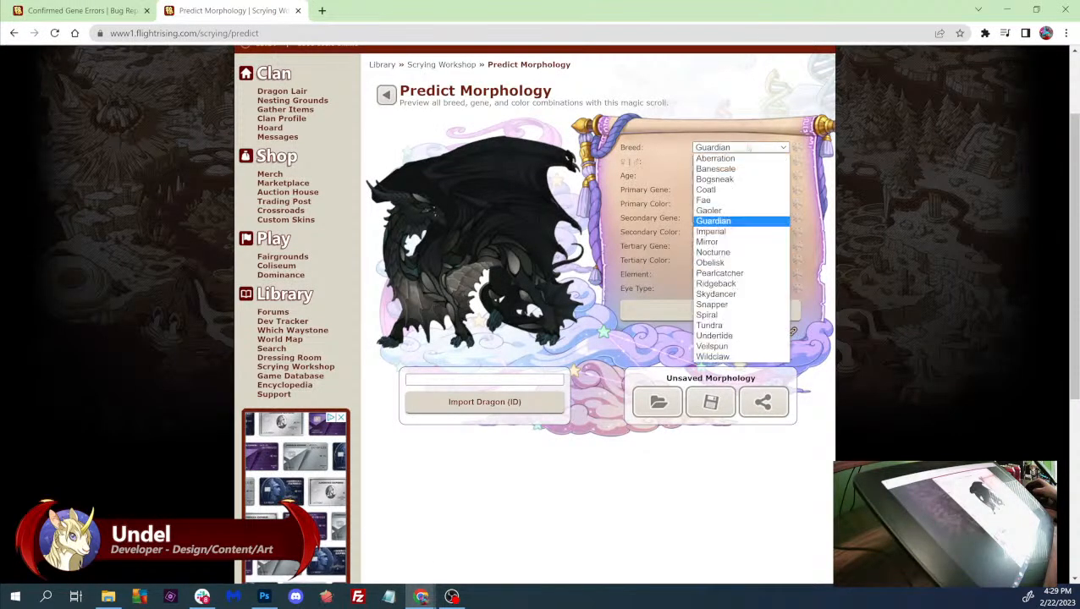
click(709, 326)
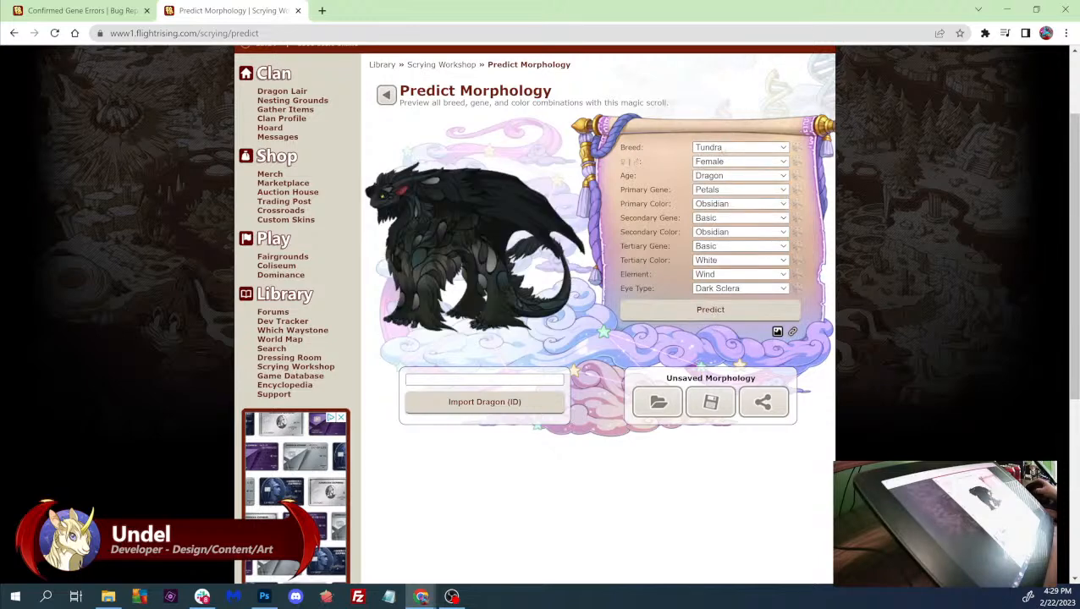
click(736, 148)
click(720, 305)
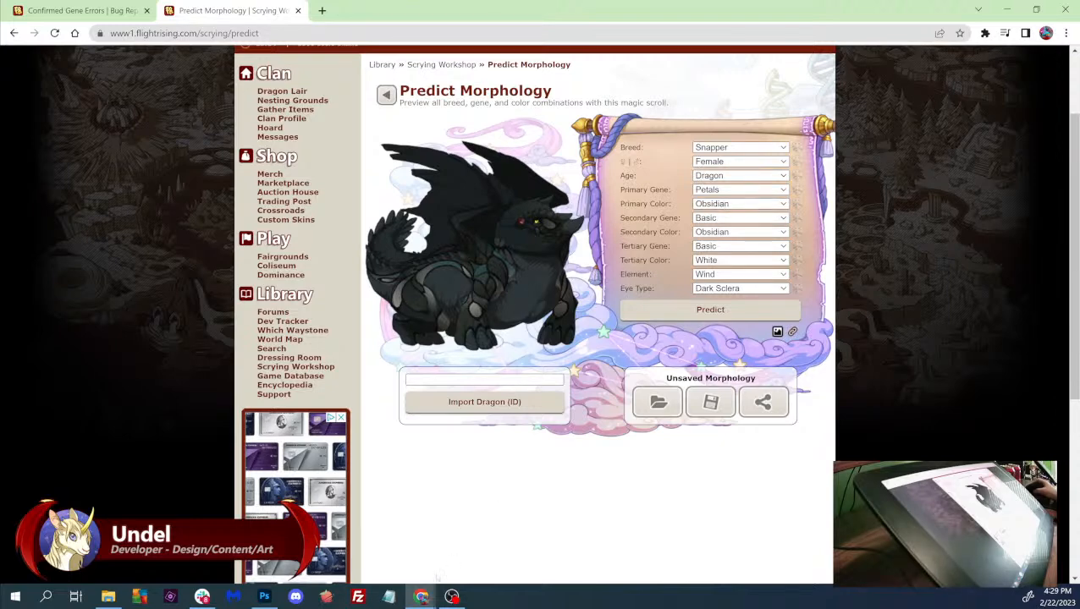
- Return to Photoshop and toggle the Petals3 and Petals4 layers' visibility to check what each one covers
click(268, 596)
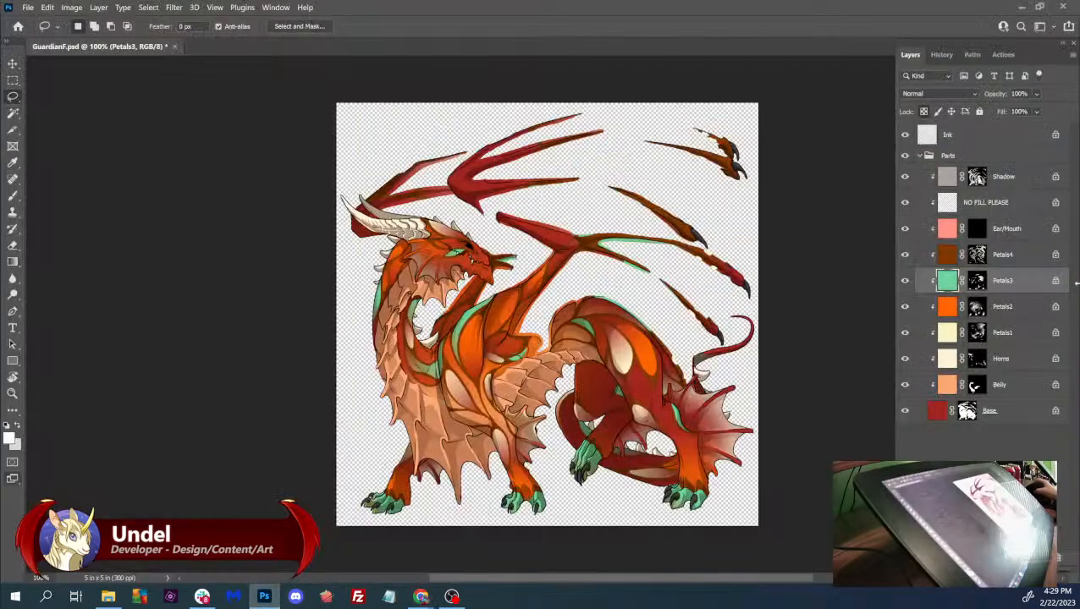
click(904, 281)
click(904, 281)
click(904, 281)
click(903, 281)
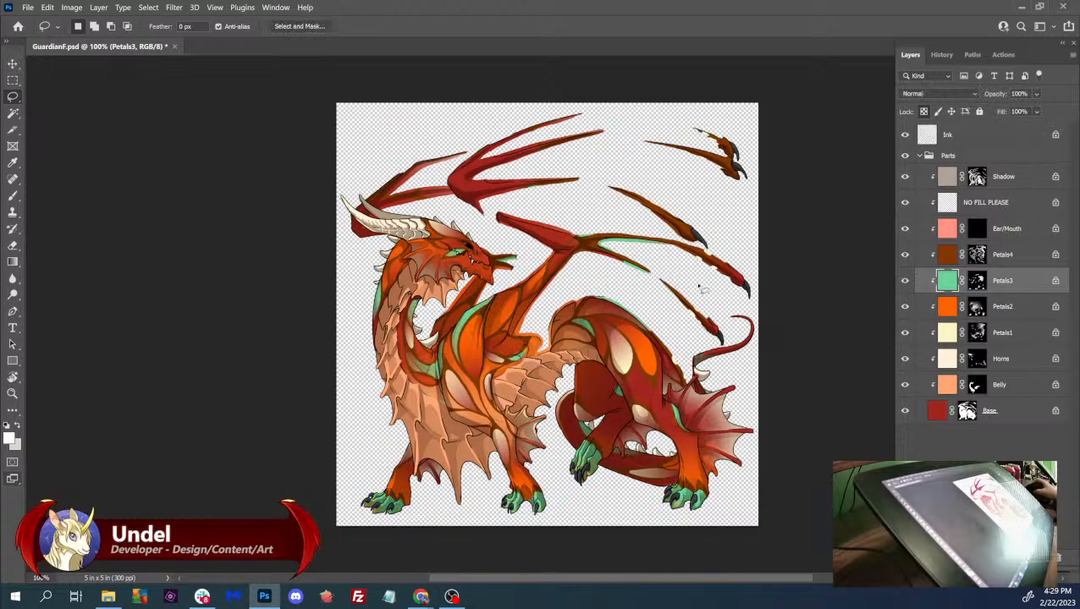
click(904, 254)
click(903, 254)
- Hide the Belly layer and toggle the Petals2 layer's visibility to check its coverage around the belly
click(904, 360)
click(941, 386)
click(911, 386)
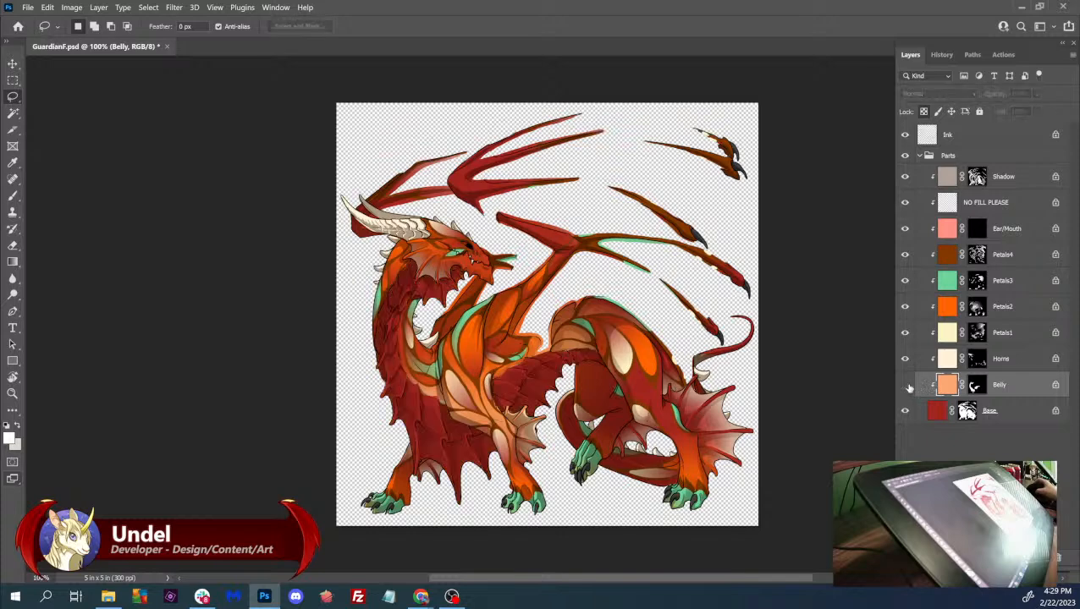
click(910, 387)
click(910, 388)
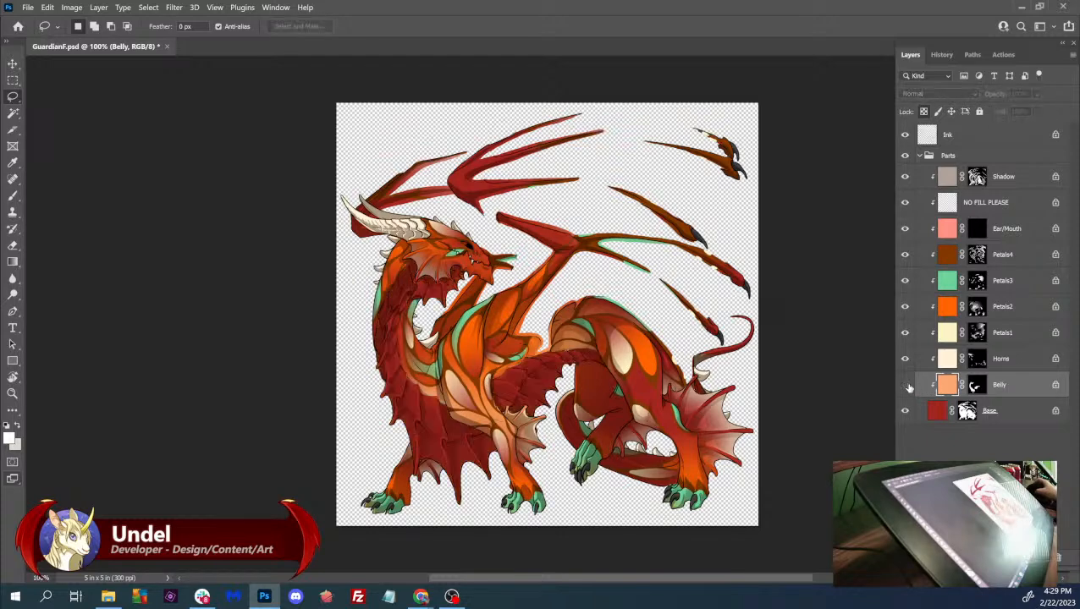
click(902, 311)
click(903, 311)
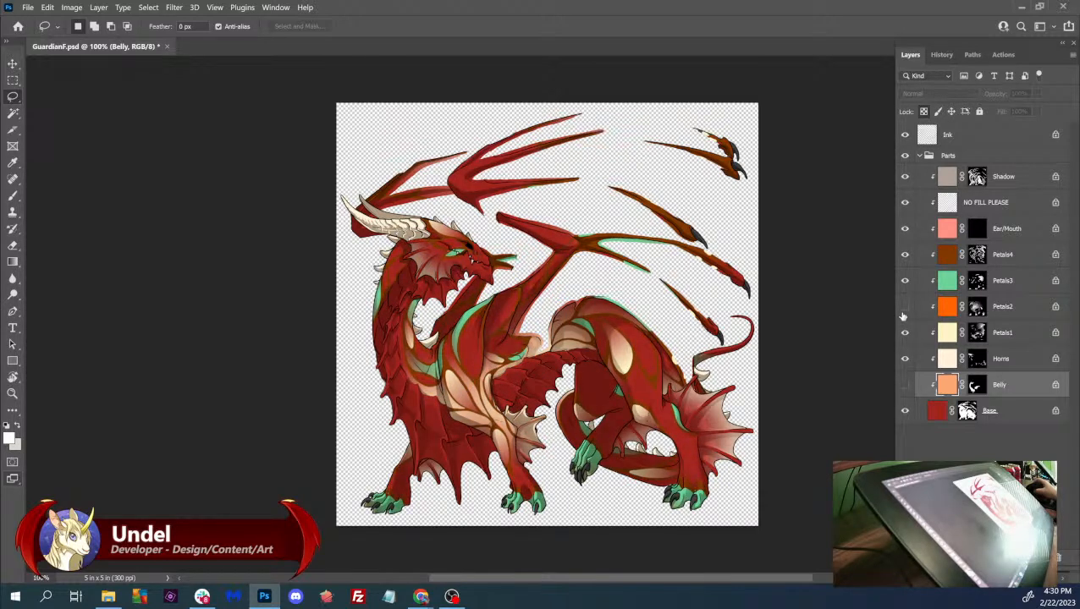
click(903, 309)
- Examine the Petals2 layer mask's edge along the dragon's chest at 400%, both over the artwork and as the isolated mask
click(977, 308)
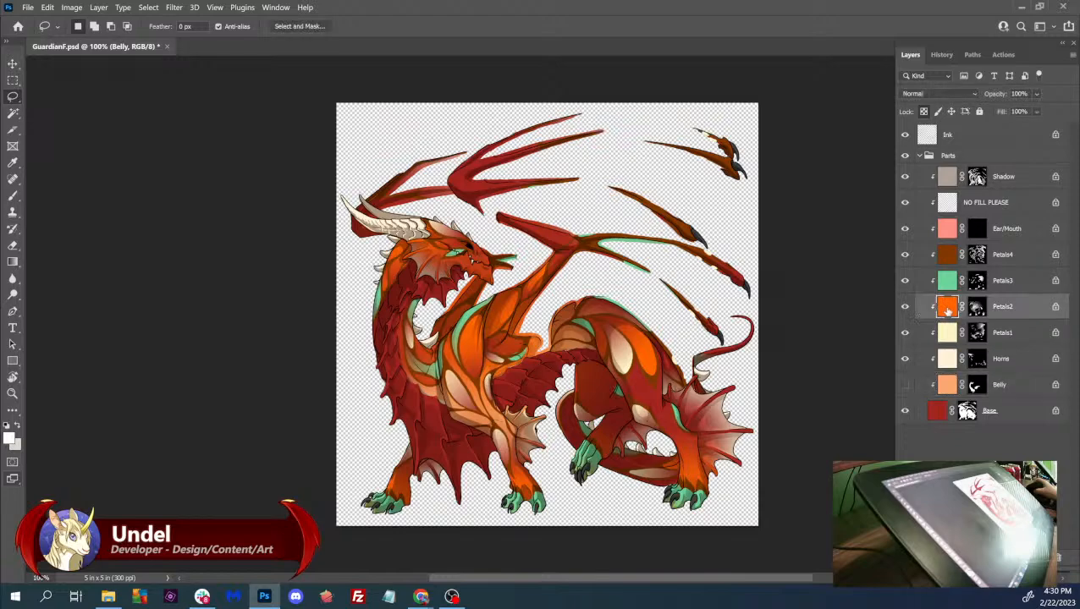
key(ctrl+plus)
key(ctrl+plus)
key(ctrl+plus)
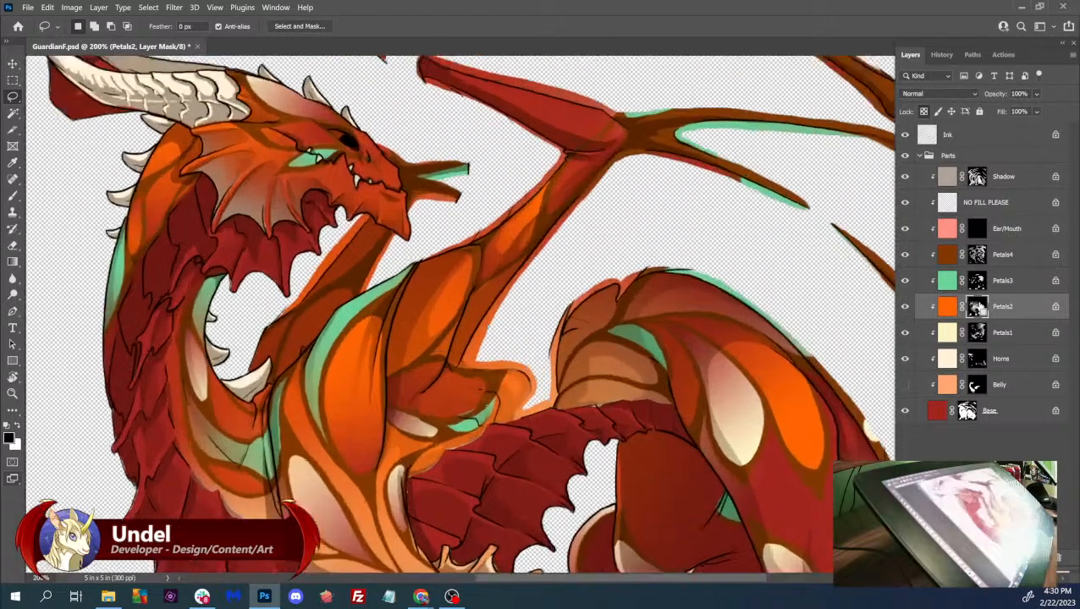
drag(637, 331, 808, 216)
drag(516, 475, 686, 344)
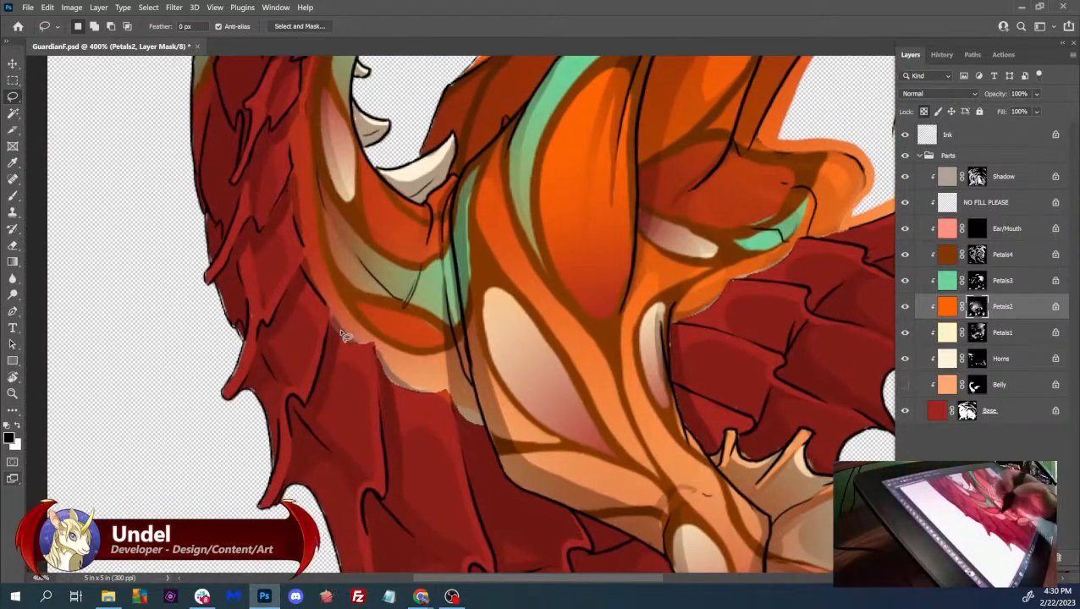
click(905, 306)
click(905, 307)
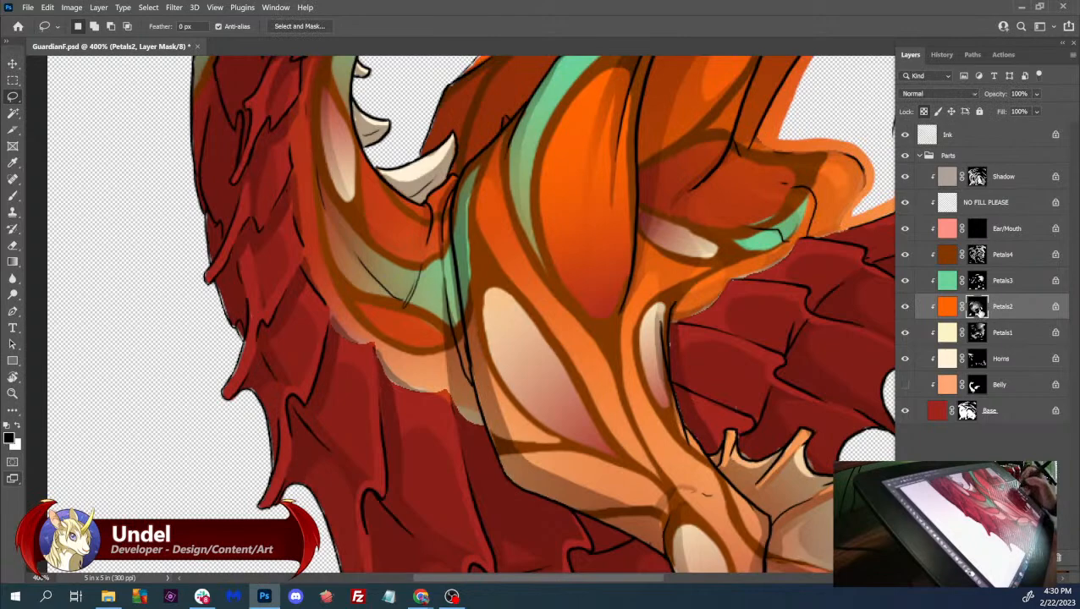
ctrl+click(976, 306)
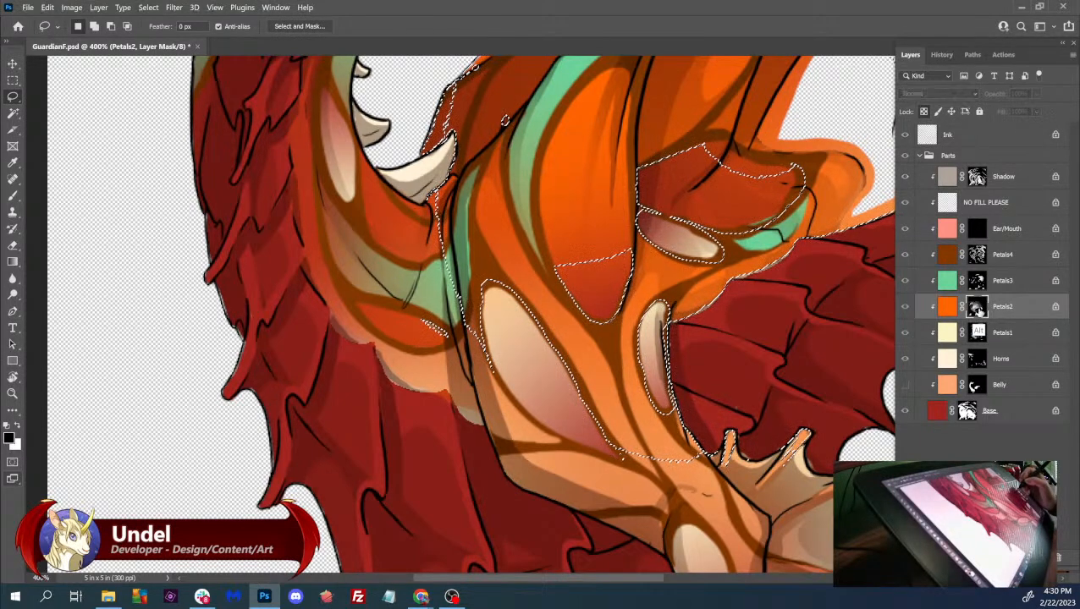
alt+click(977, 306)
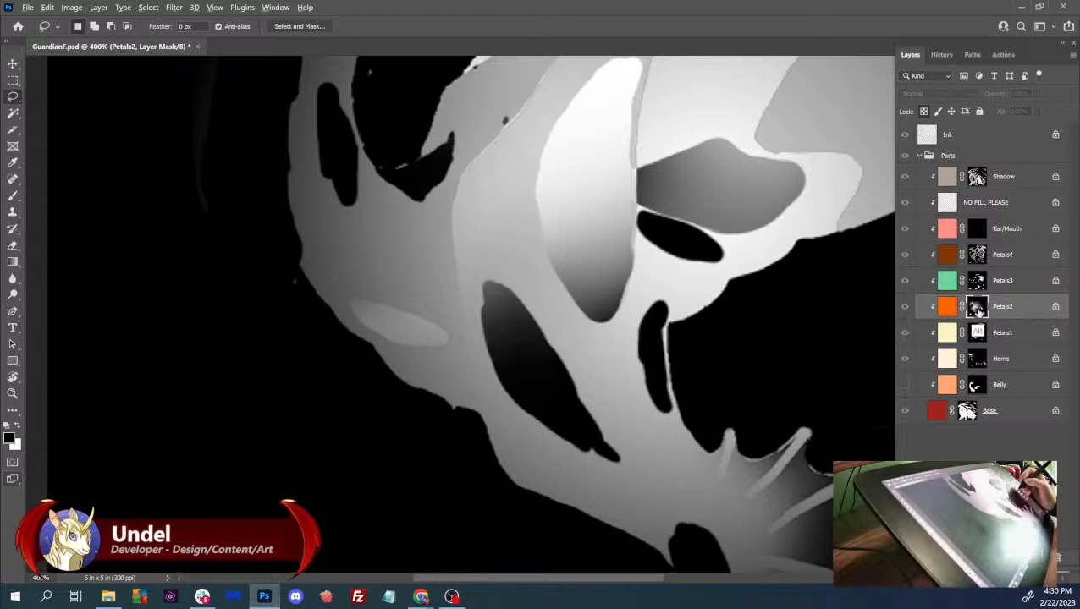
alt+click(976, 306)
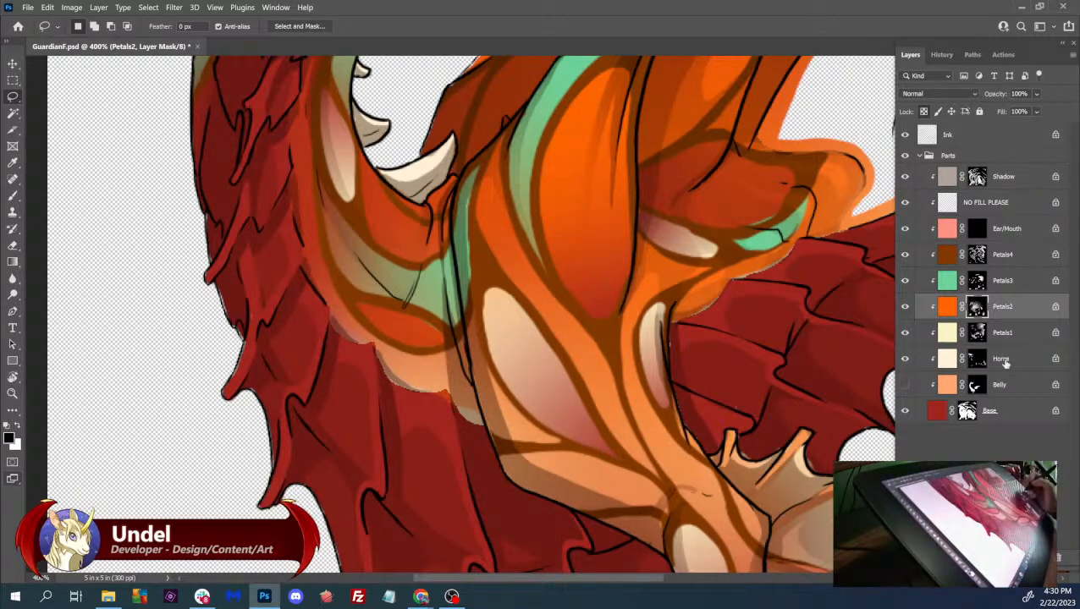
- Show the Belly layer, load its mask as an inverted selection, and display the Petals2 mask on its own
click(905, 385)
ctrl+click(975, 385)
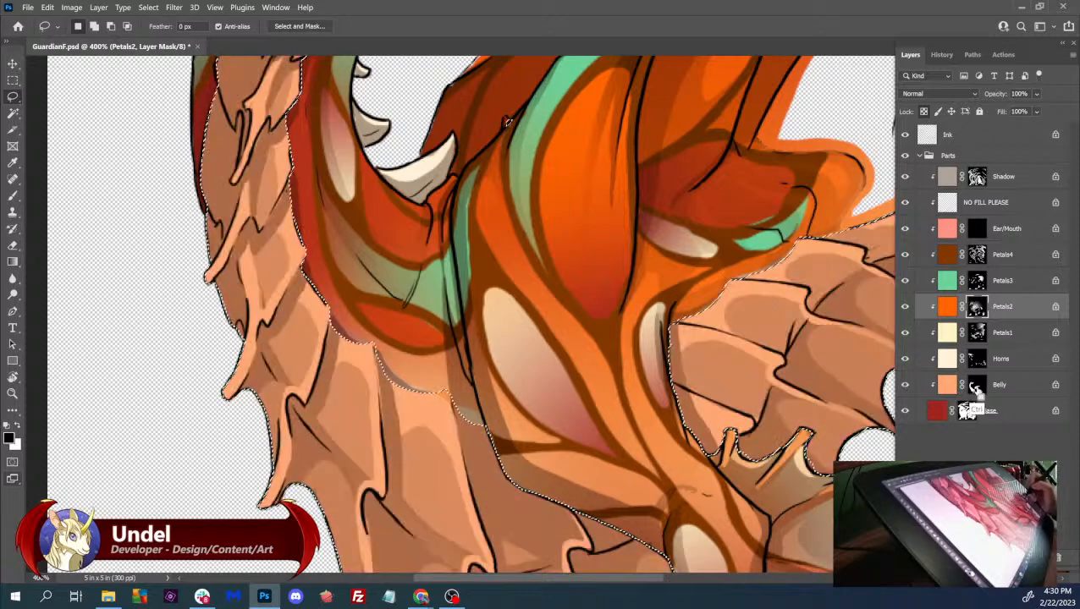
click(148, 6)
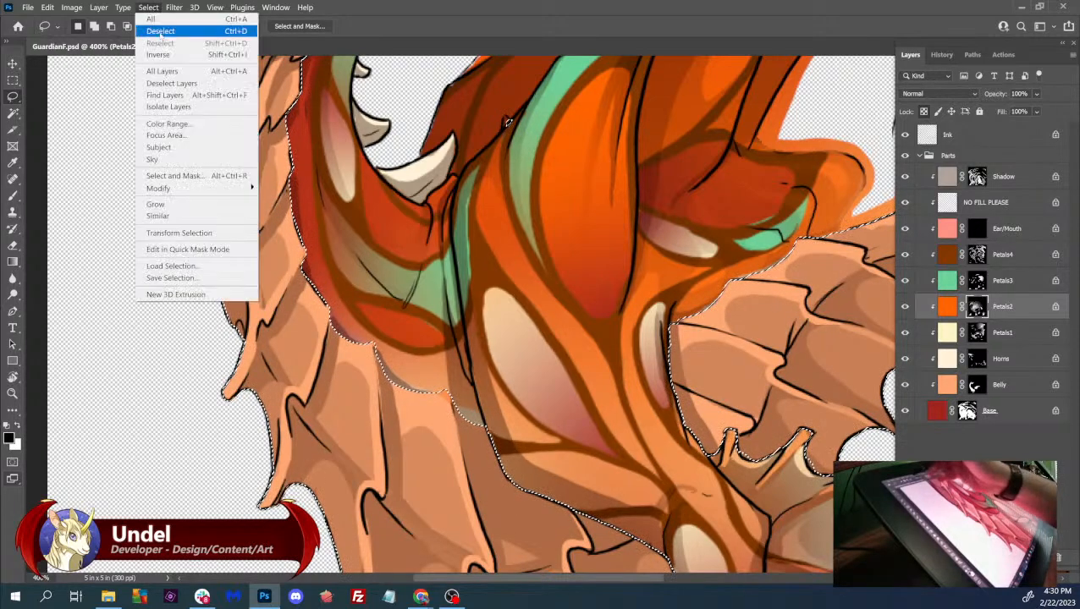
click(160, 54)
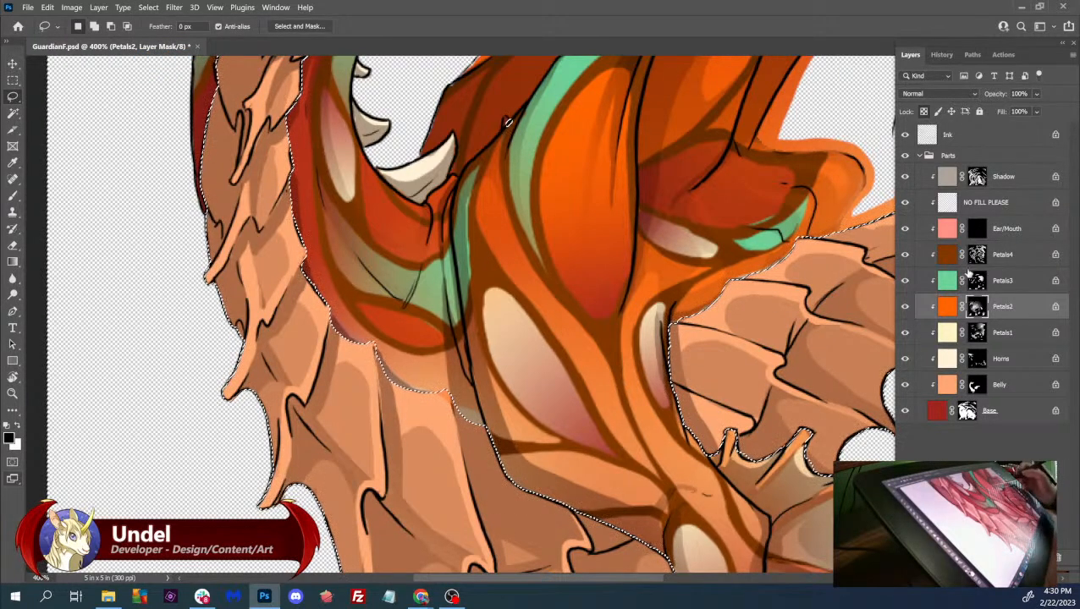
alt+click(977, 310)
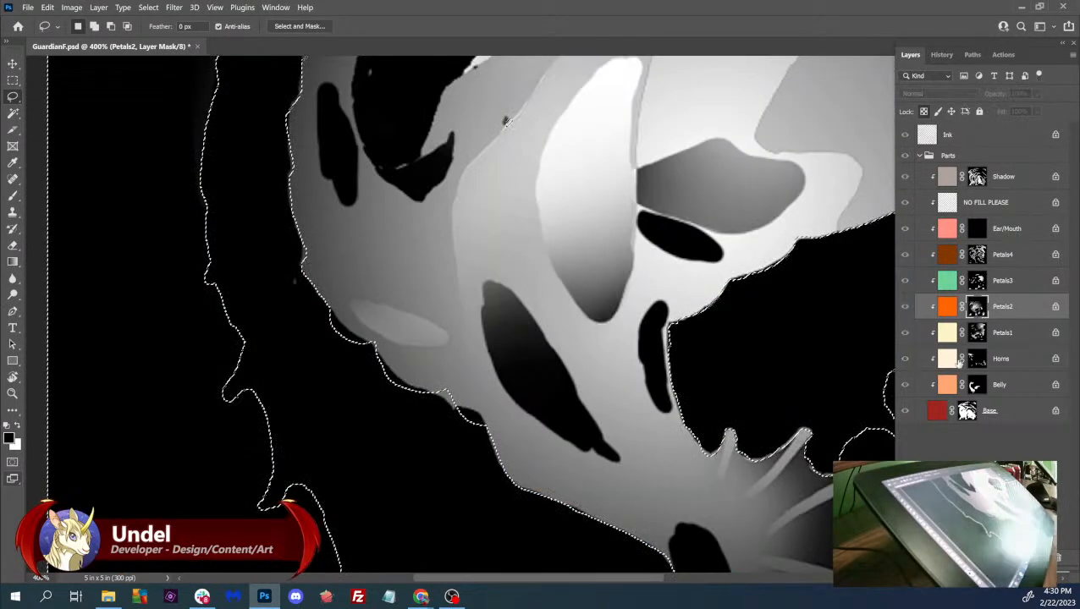
- Paint the black gap along the chest edge of the Petals2 mask with a matching gray, using a size 10 brush
click(13, 195)
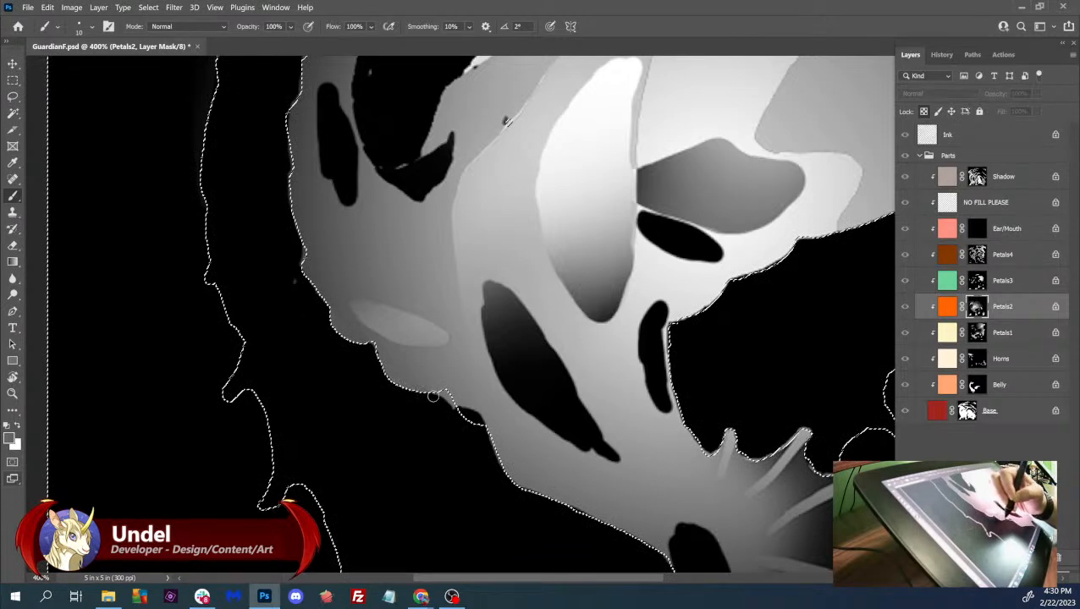
drag(472, 419, 473, 415)
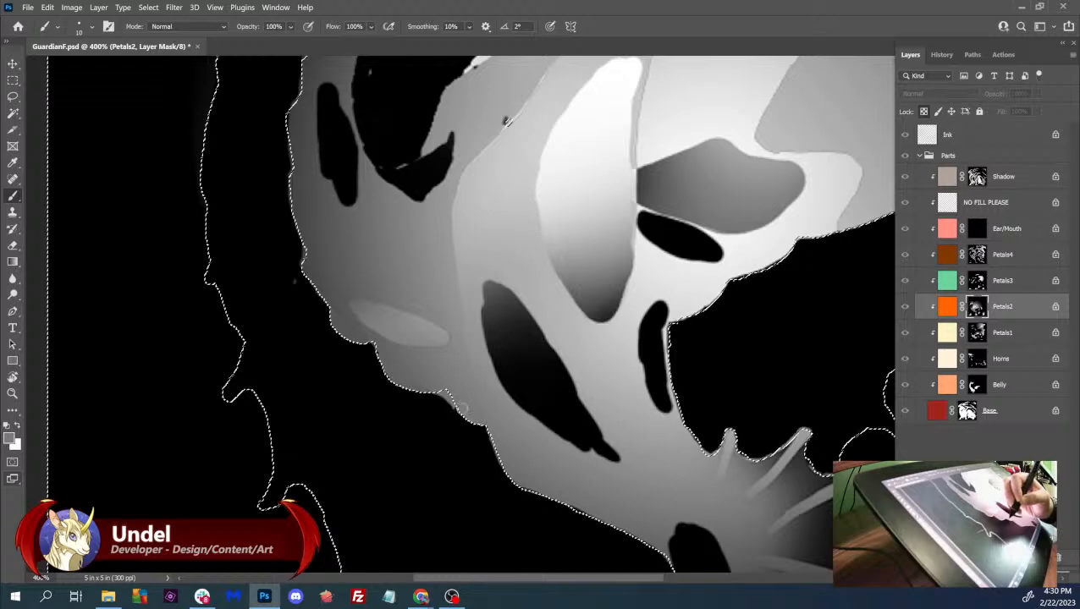
mouse_move(720, 340)
mouse_down()
mouse_move(371, 236)
mouse_move(686, 378)
mouse_move(650, 414)
mouse_move(668, 435)
mouse_up()
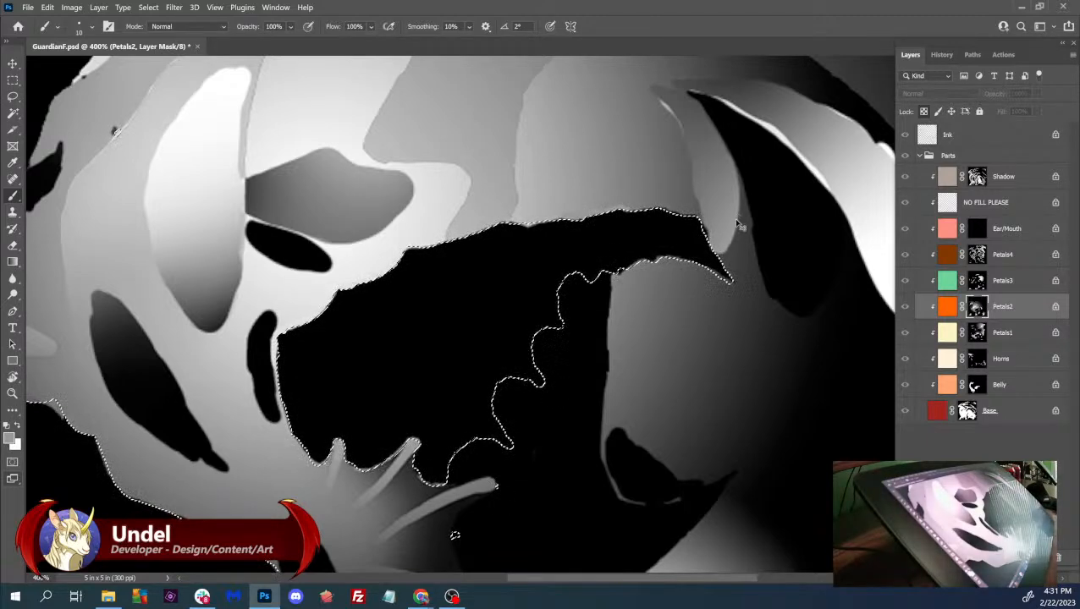
- Clear the selection and move the Belly layer directly above the Petals2 layer
key(ctrl+d)
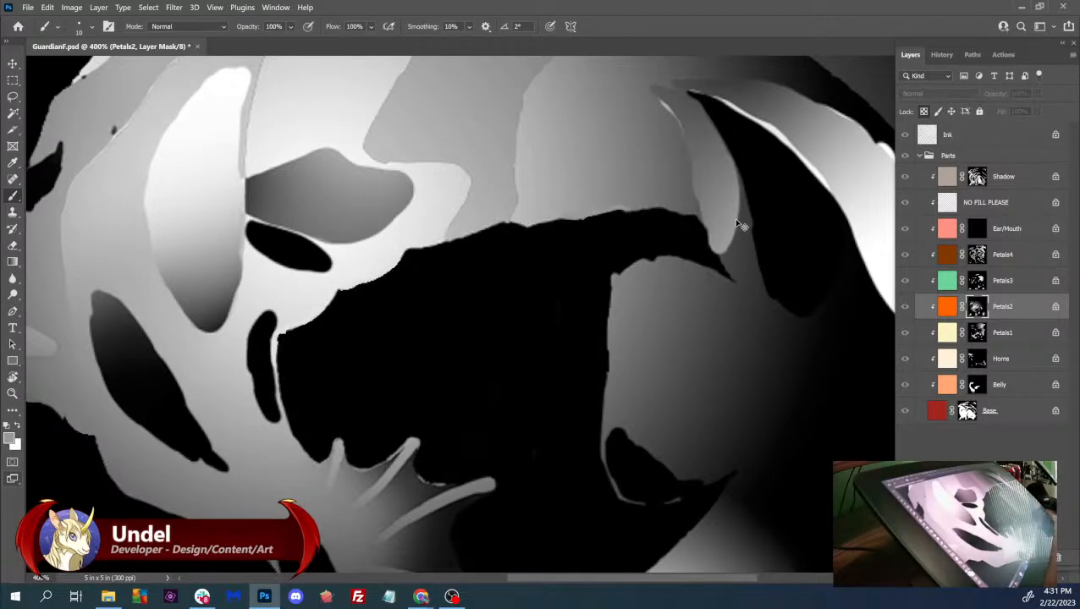
click(996, 385)
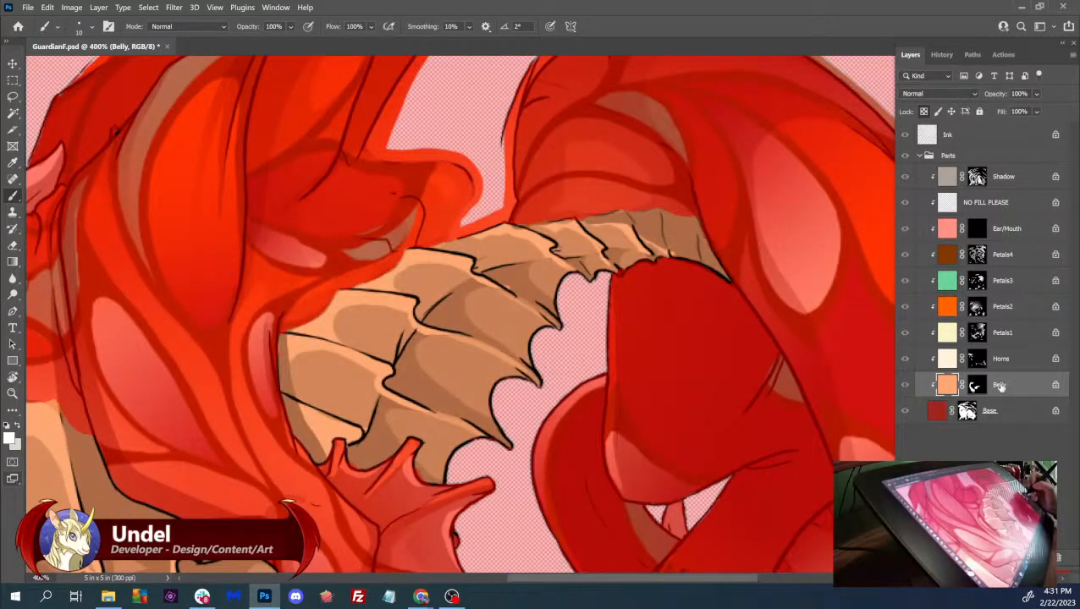
drag(999, 385, 999, 307)
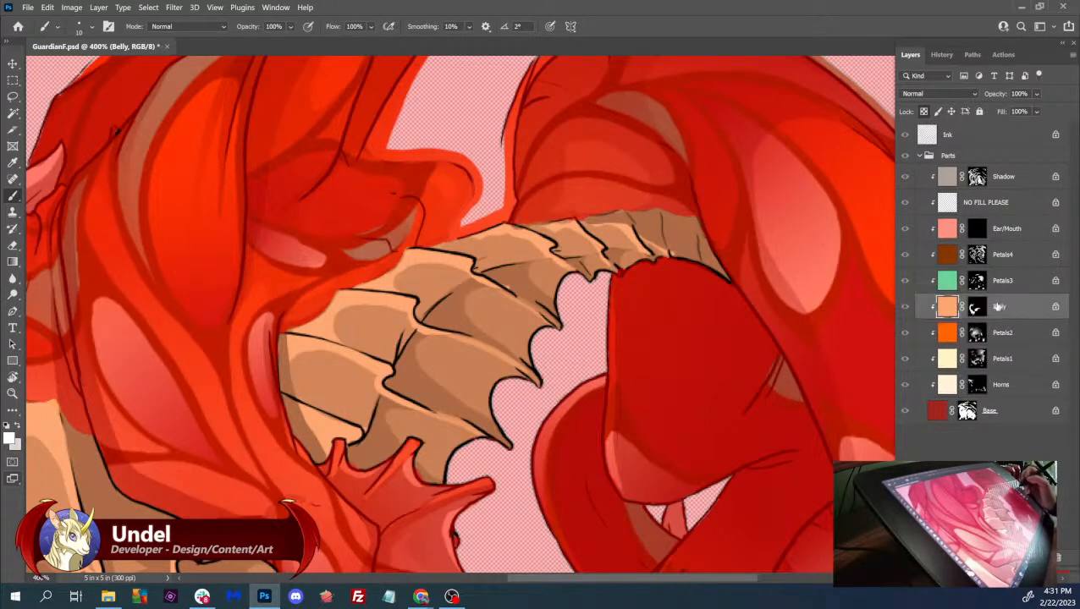
drag(702, 447, 941, 352)
mouse_move(1000, 307)
mouse_down()
mouse_move(1000, 386)
mouse_move(1005, 306)
mouse_up()
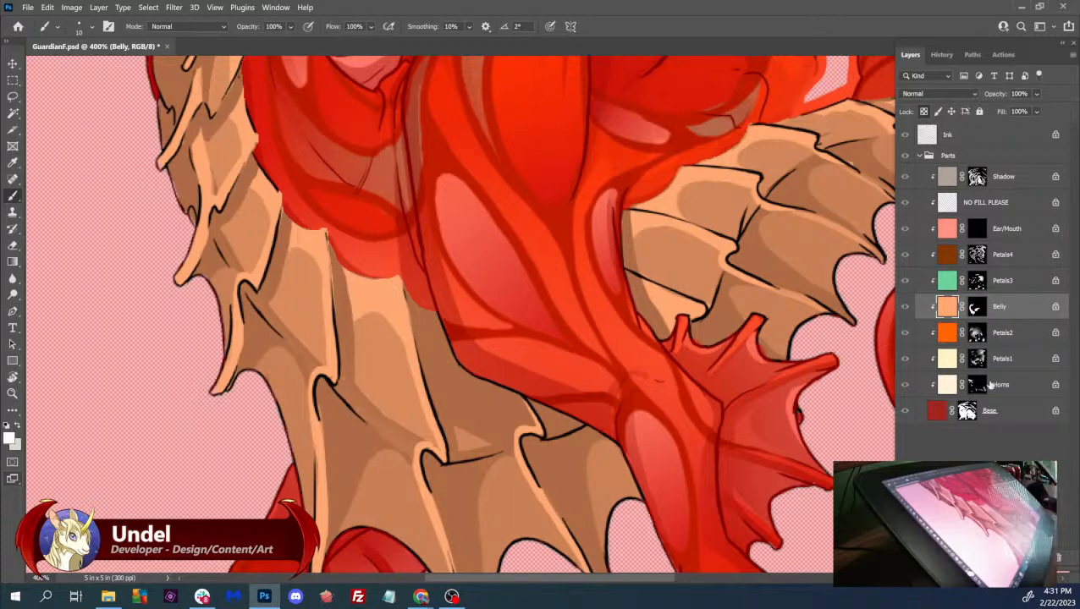
key(ctrl+minus)
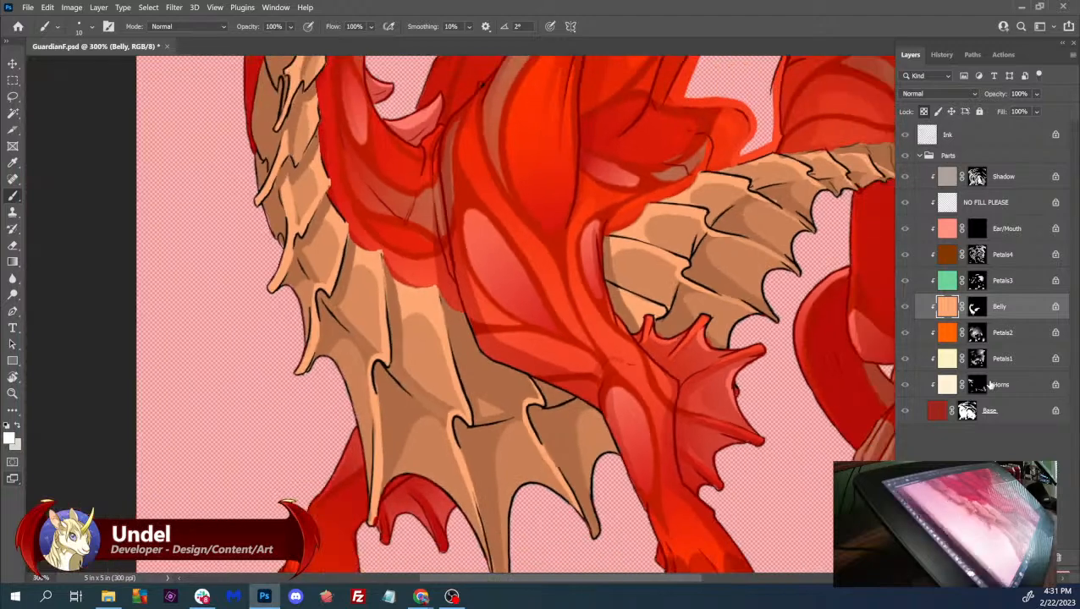
key(ctrl+minus)
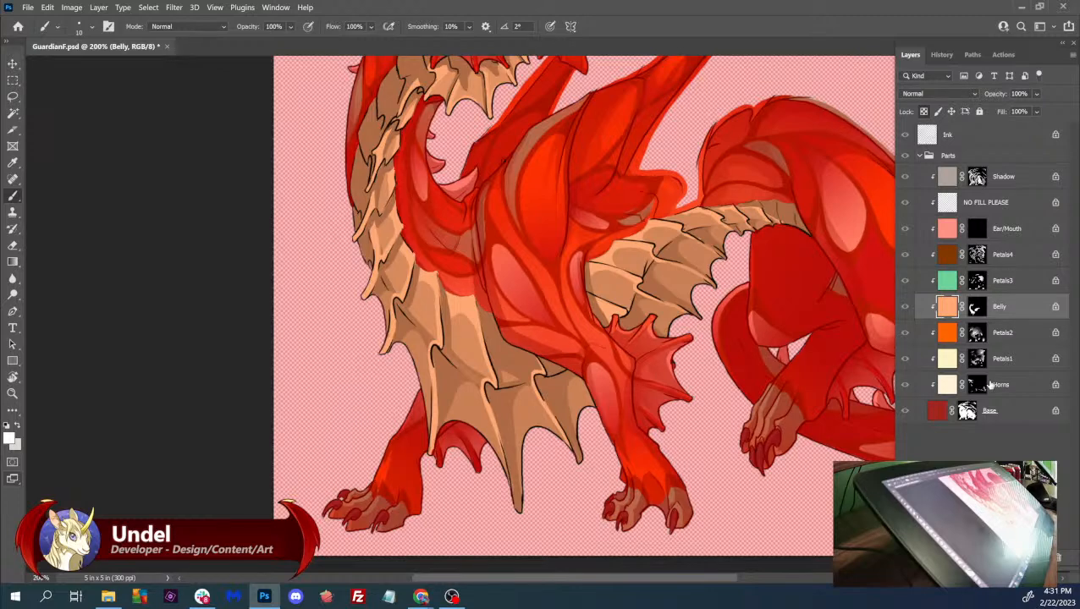
- Target the Belly layer's mask and remove the red overlay tint from the artwork
click(972, 54)
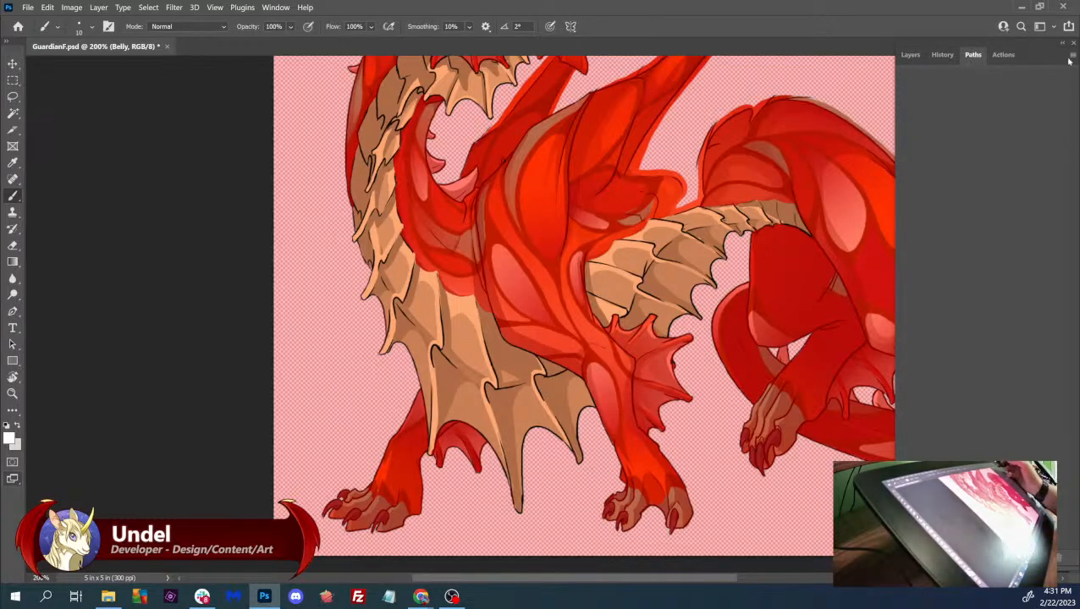
click(276, 7)
key(Escape)
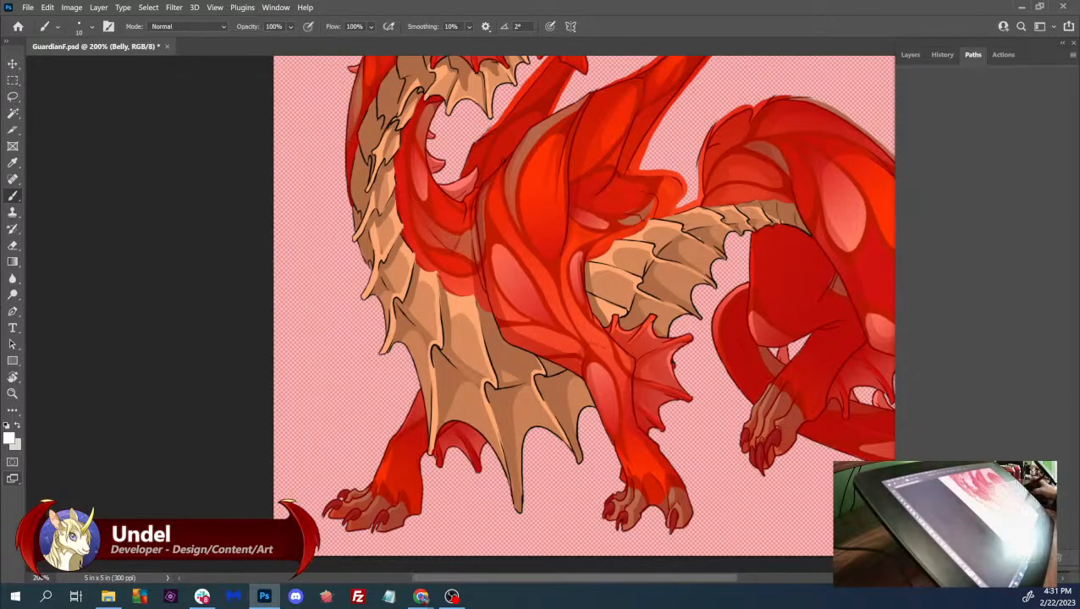
key(ctrl+backslash)
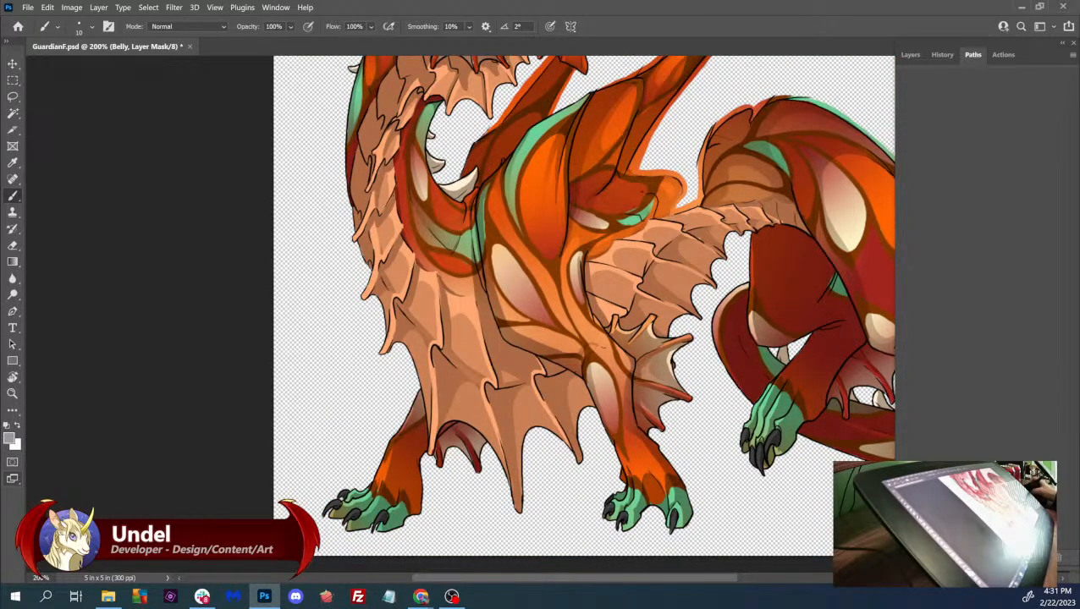
click(909, 54)
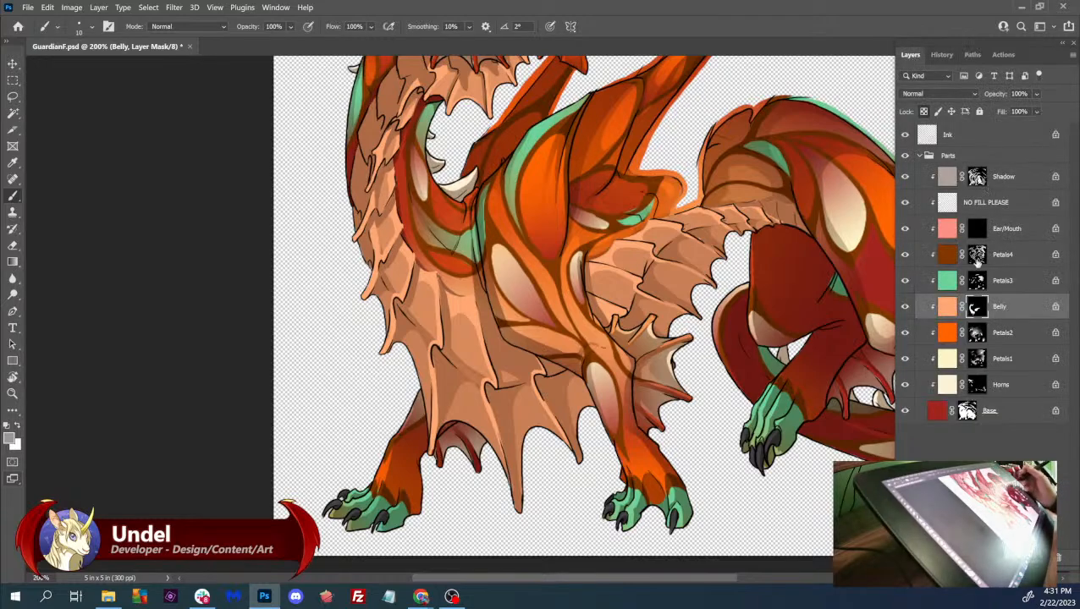
- Isolate the Petals2 mask and fill out its jagged lower chest edge with sampled grays at 400%
drag(783, 383, 747, 461)
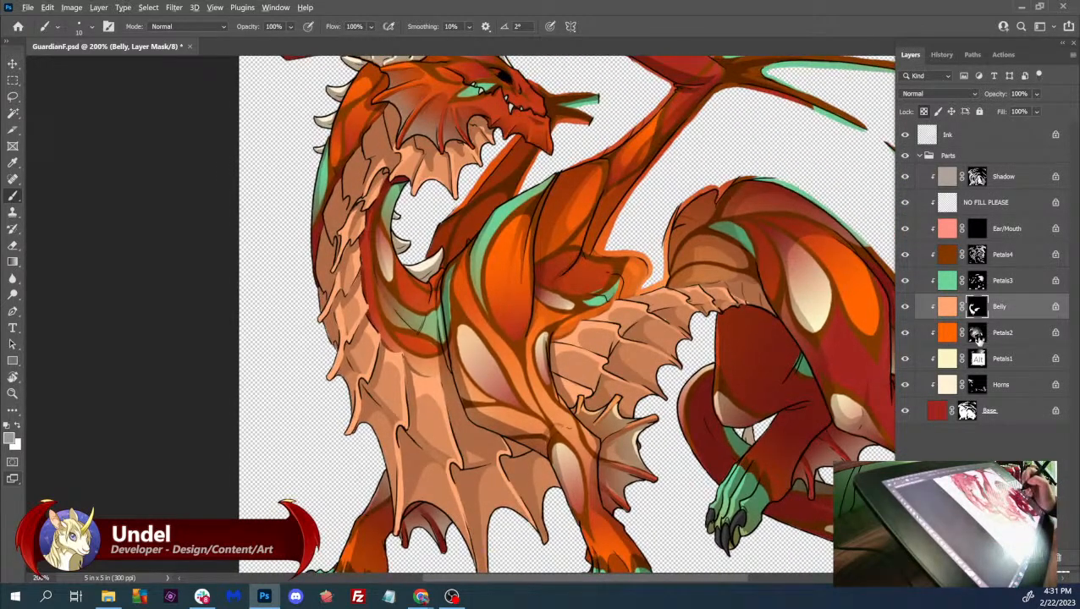
alt+click(977, 337)
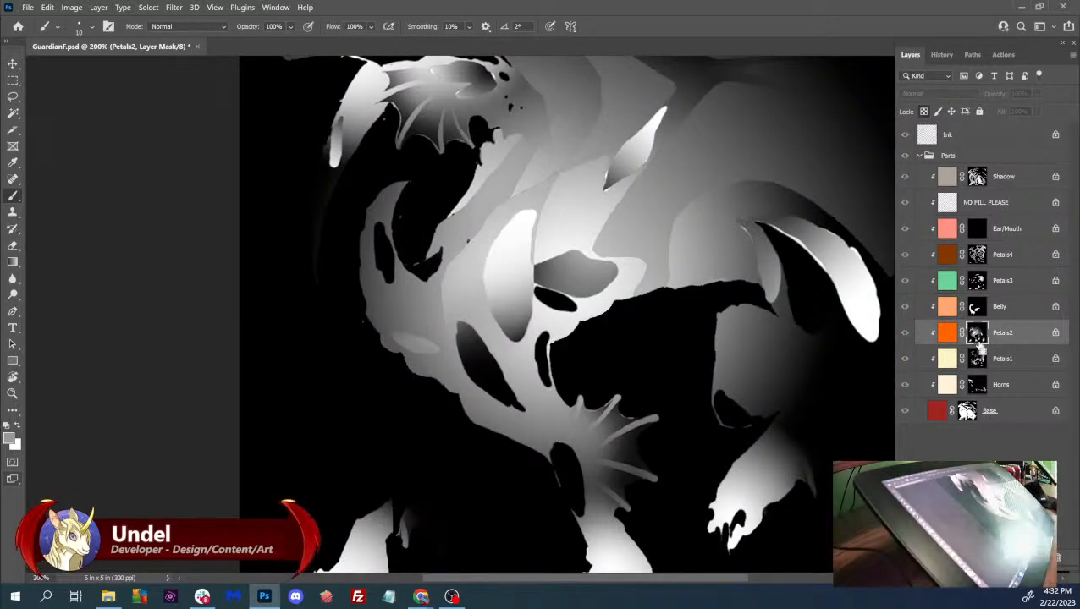
key(ctrl+plus)
key(ctrl+plus)
alt+click(220, 367)
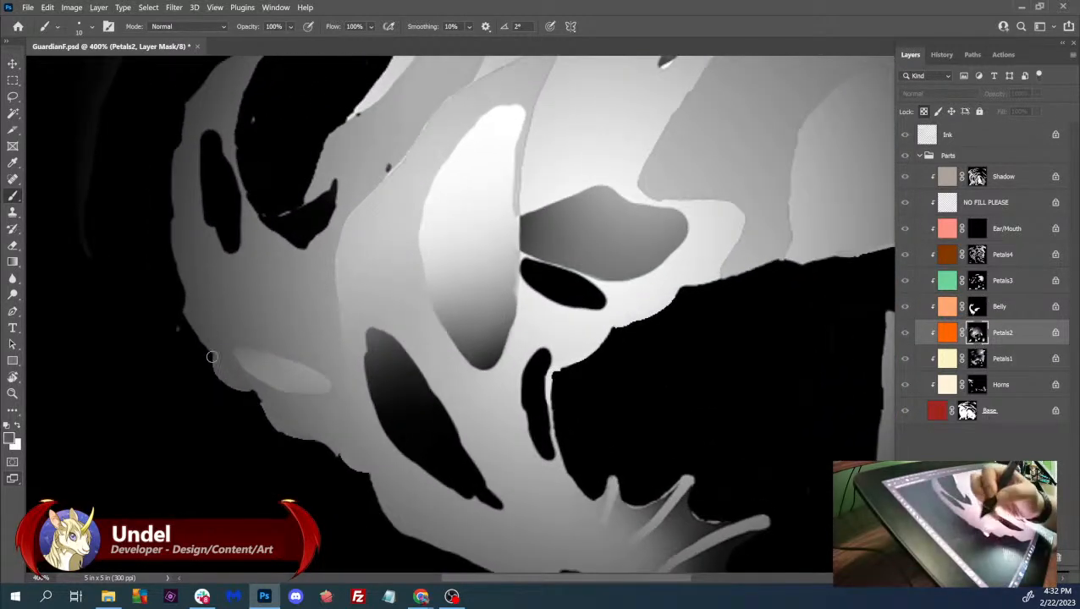
mouse_move(200, 342)
mouse_down()
mouse_move(225, 385)
mouse_move(286, 420)
mouse_move(263, 397)
mouse_move(275, 429)
mouse_move(326, 447)
mouse_up()
alt+click(324, 432)
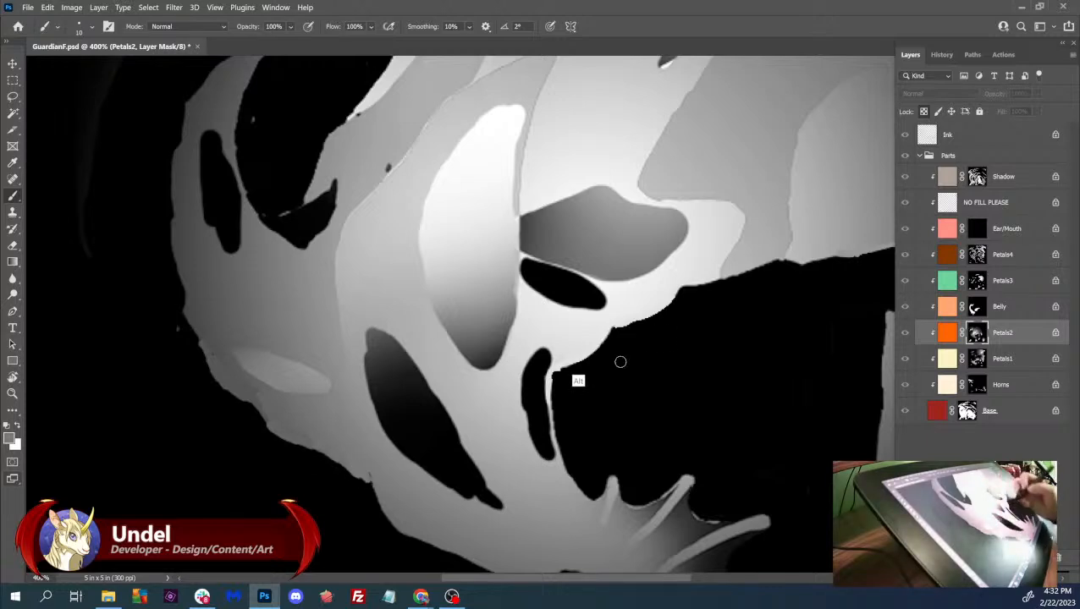
- Extend the light area of the Petals2 mask along the belly edge behind the front leg, using tones sampled nearby
mouse_move(569, 381)
mouse_down()
mouse_move(565, 363)
mouse_move(556, 377)
mouse_move(591, 357)
mouse_move(567, 360)
mouse_move(711, 283)
mouse_move(635, 325)
mouse_up()
alt+click(576, 359)
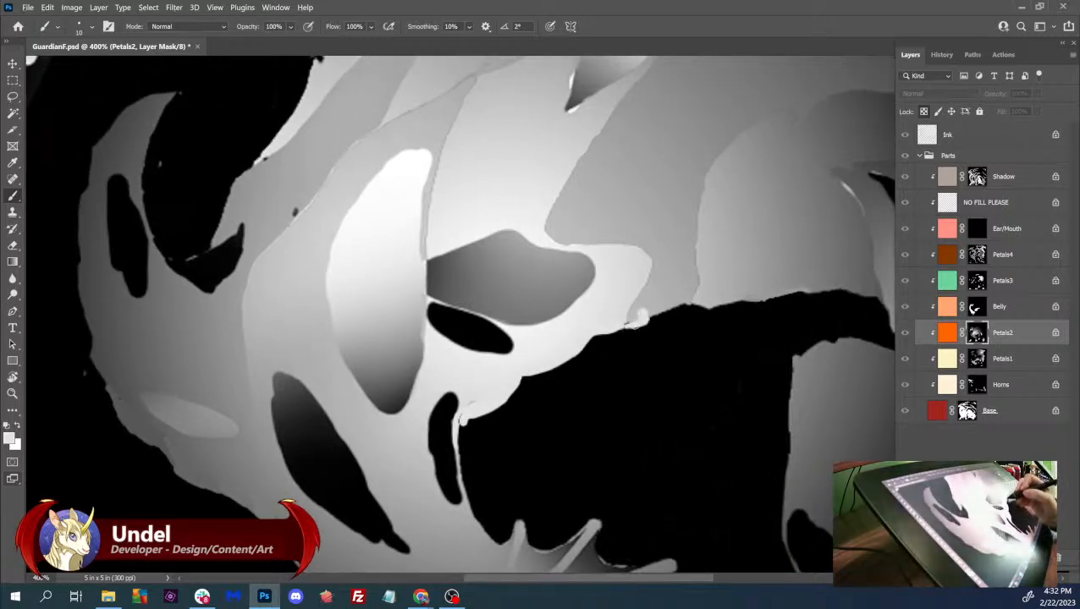
click(664, 294)
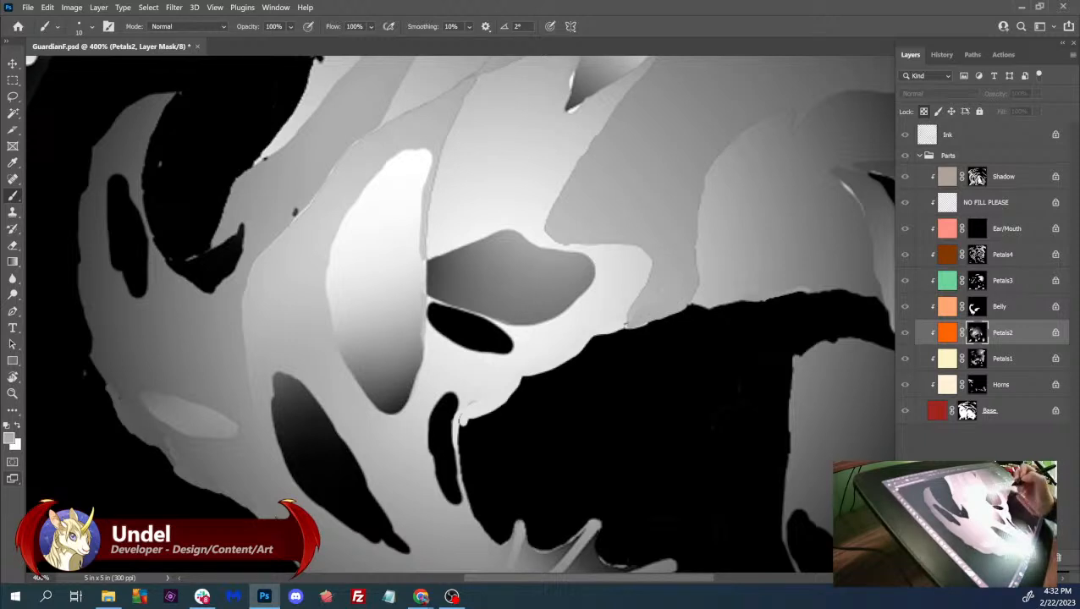
alt+click(622, 318)
click(464, 423)
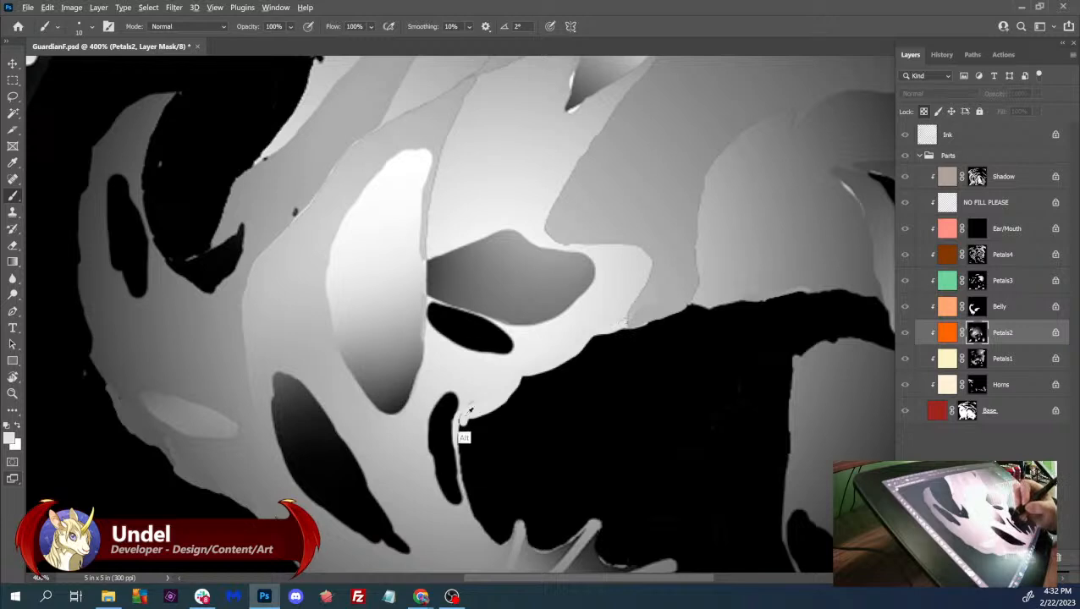
- Paint the Petals2 mask's edge above the rear belly up to the hind thigh, resampling the gray along the way
drag(728, 375, 632, 417)
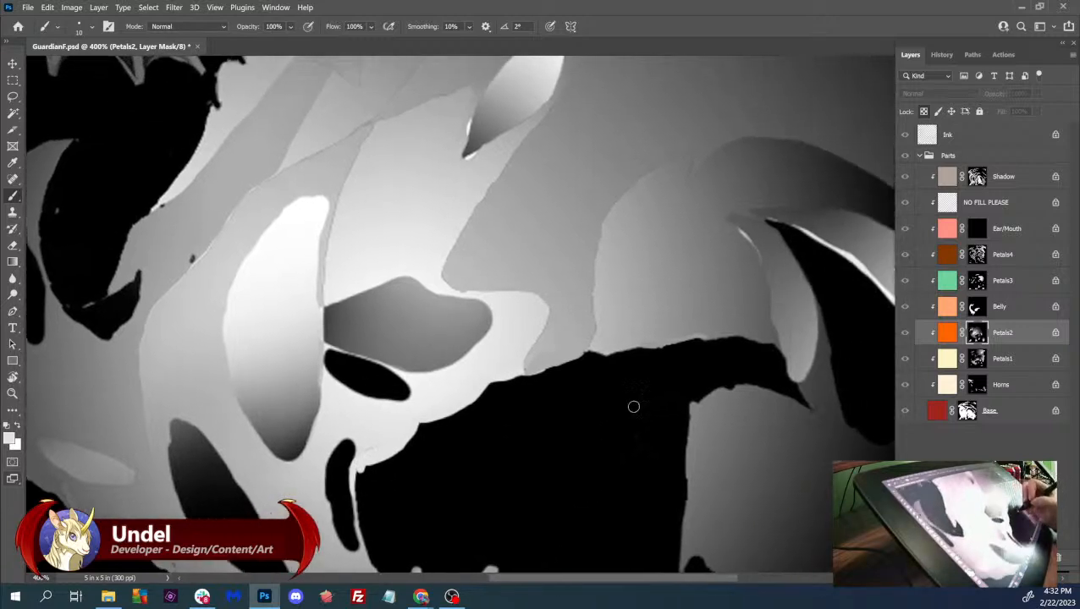
alt+click(597, 347)
mouse_move(589, 352)
mouse_down()
mouse_move(710, 341)
mouse_move(694, 336)
mouse_move(774, 345)
mouse_move(846, 286)
mouse_up()
alt+click(642, 340)
alt+click(682, 339)
alt+click(712, 336)
- Extend the upper edge of the hind leg area on the Petals2 mask with sampled dark grays
drag(720, 368, 837, 292)
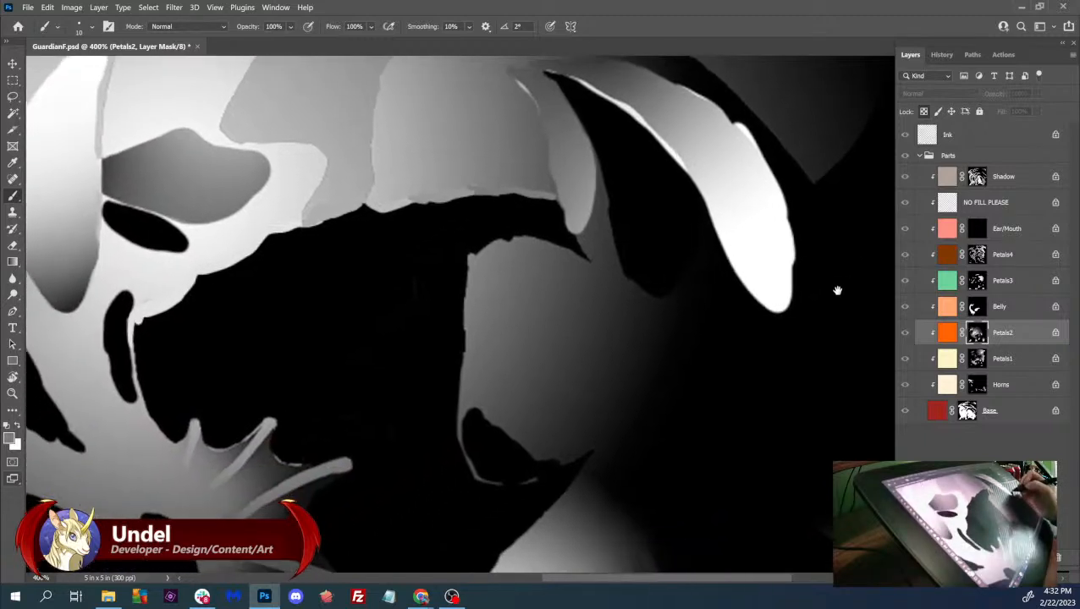
alt+click(483, 253)
alt+click(477, 255)
mouse_move(471, 254)
mouse_down()
mouse_move(521, 233)
mouse_move(588, 260)
mouse_up()
alt+click(552, 243)
alt+click(569, 252)
- Paint black over the stray light fringe between the front leg fin's spines on the Petals2 mask, and restore the artwork view
drag(403, 363, 628, 270)
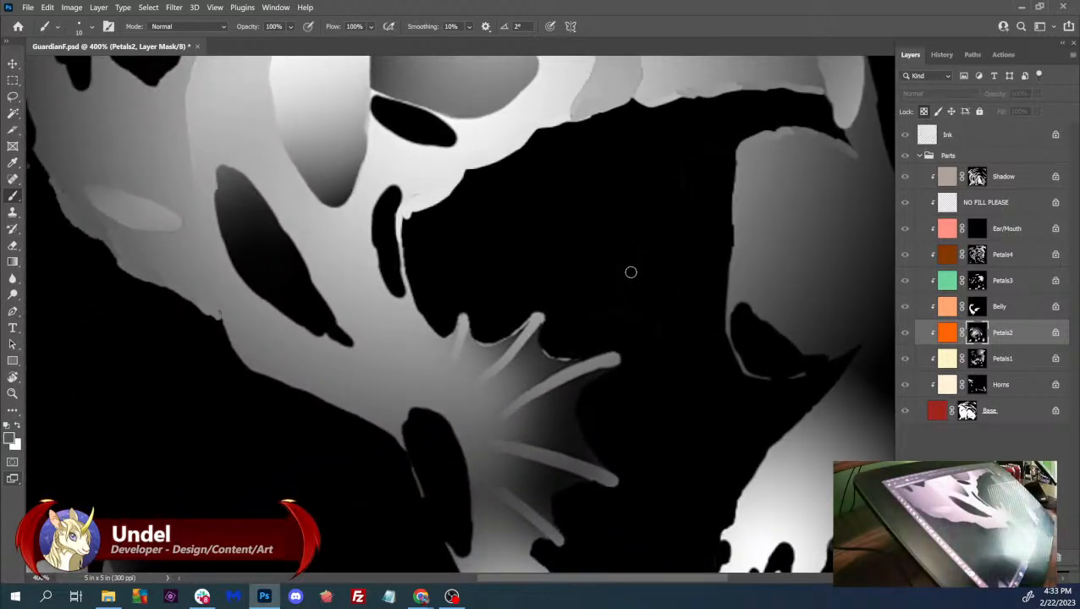
alt+click(572, 325)
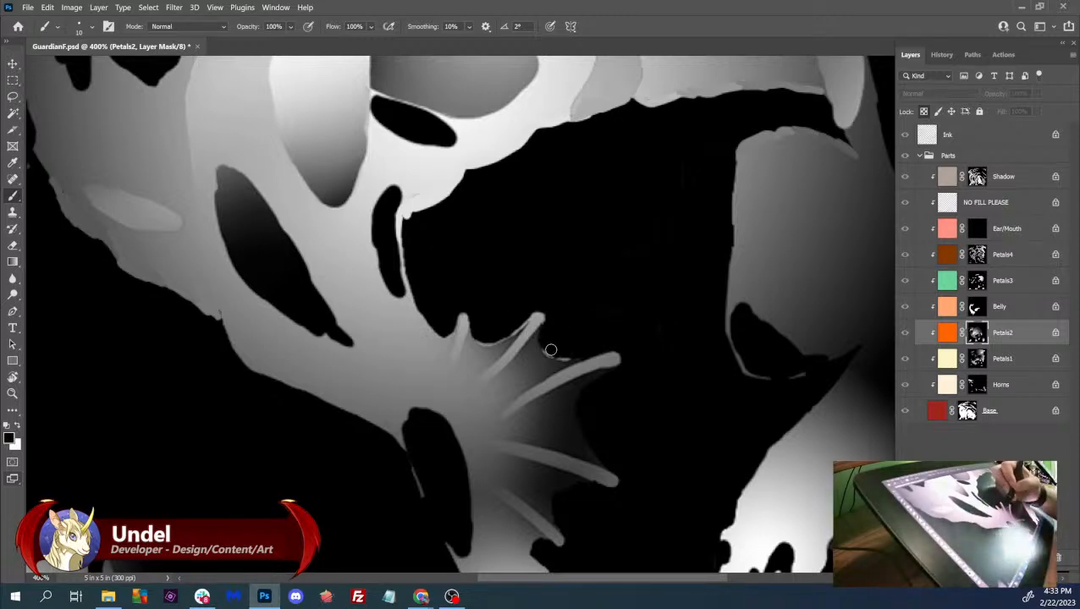
mouse_move(484, 327)
mouse_down()
mouse_move(482, 336)
mouse_move(524, 322)
mouse_up()
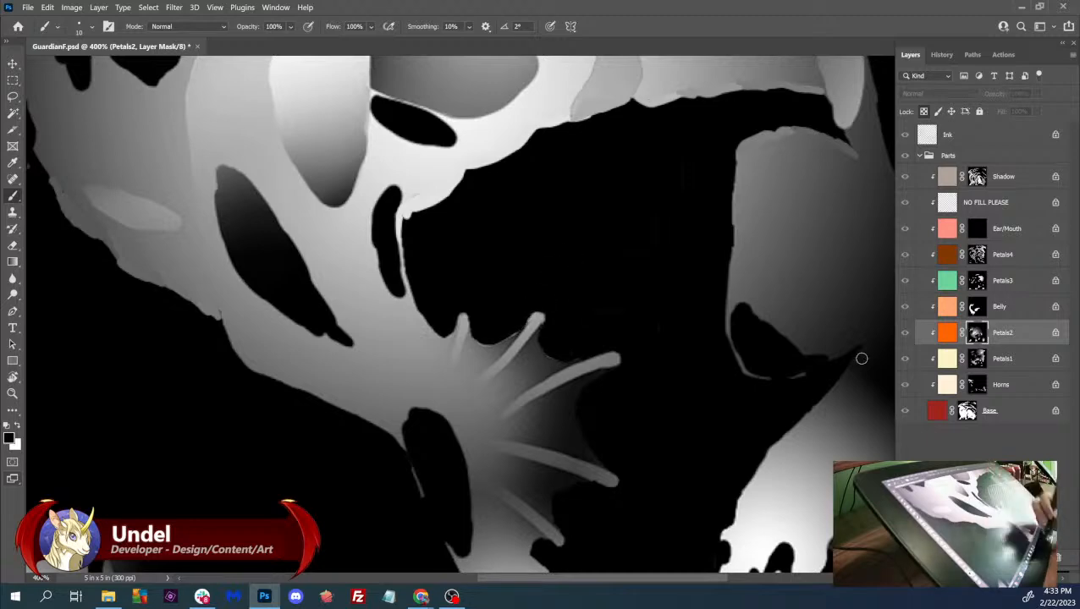
alt+click(975, 332)
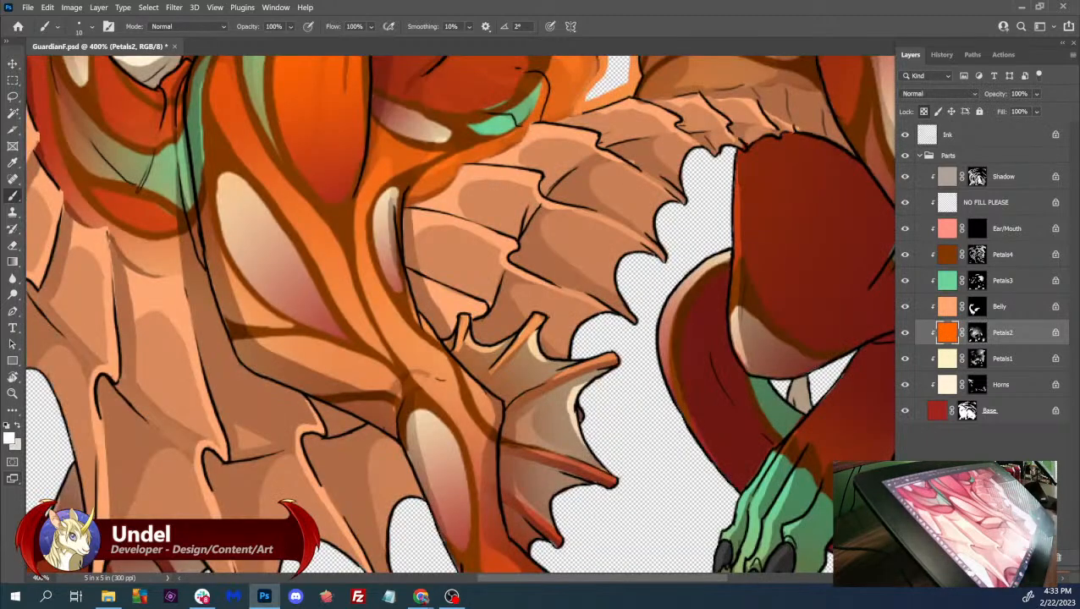
- Try filling the Petals2 color layer with white, and undo the fill
key(ctrl+minus)
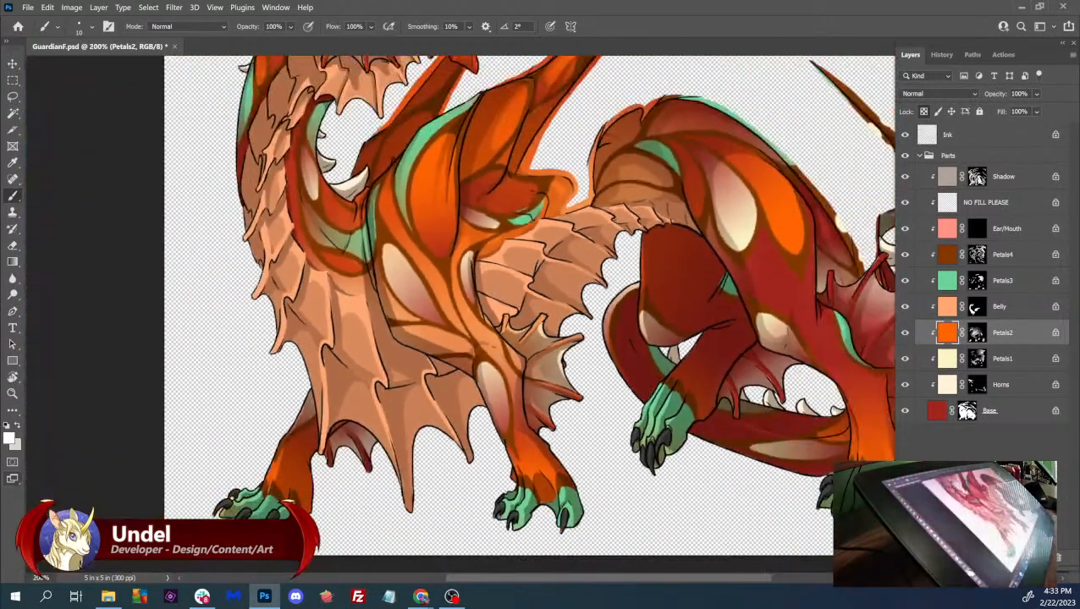
key(ctrl+minus)
key(ctrl+plus)
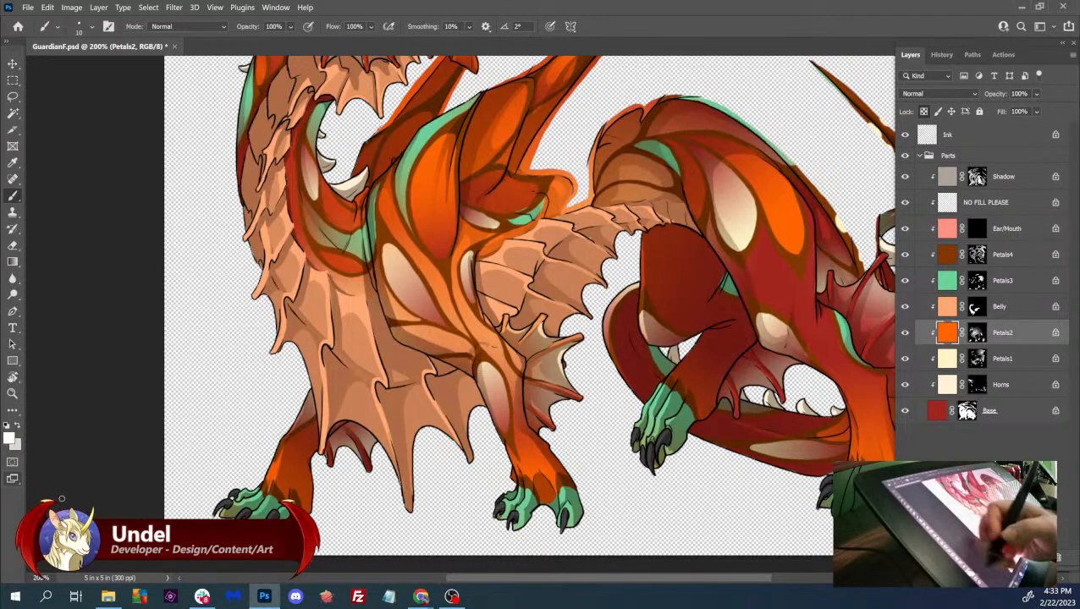
key(F2)
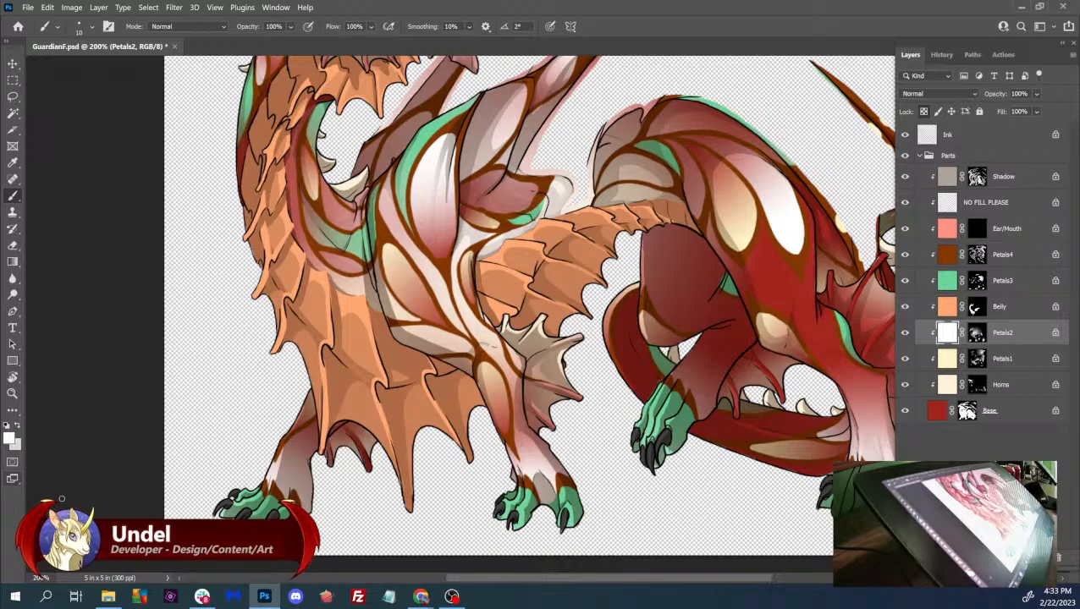
key(ctrl+z)
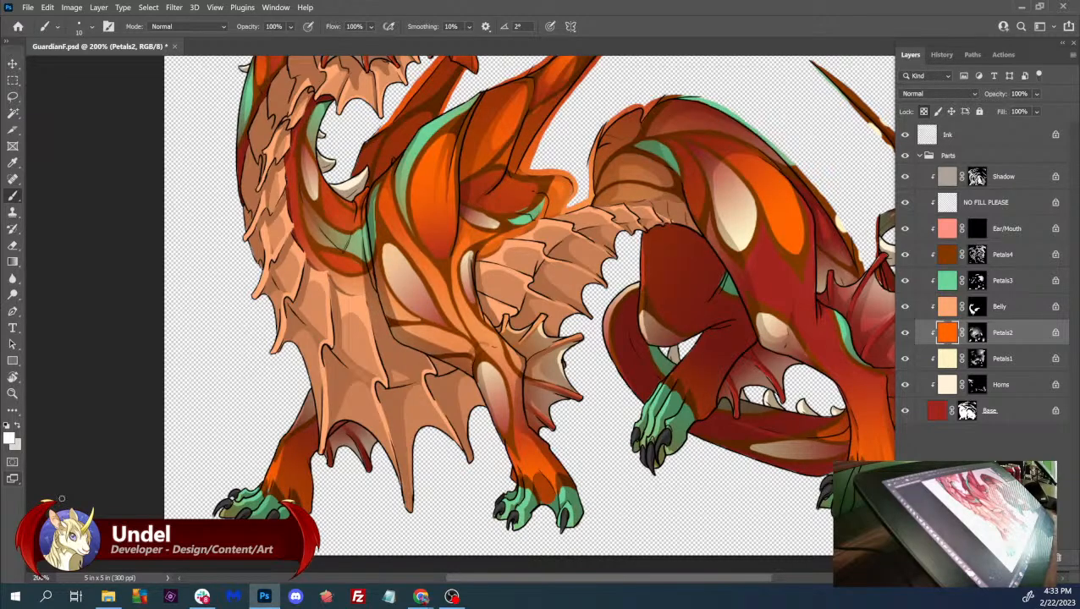
- Review the whole dragon at 100%, then save and close GuardianF.psd
drag(644, 362, 682, 339)
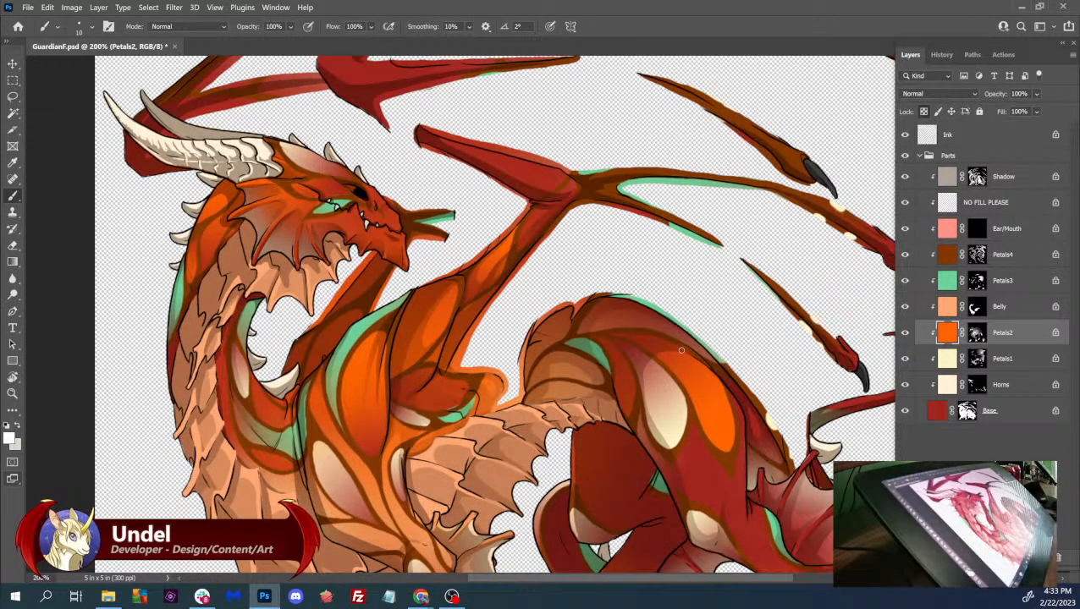
key(ctrl+1)
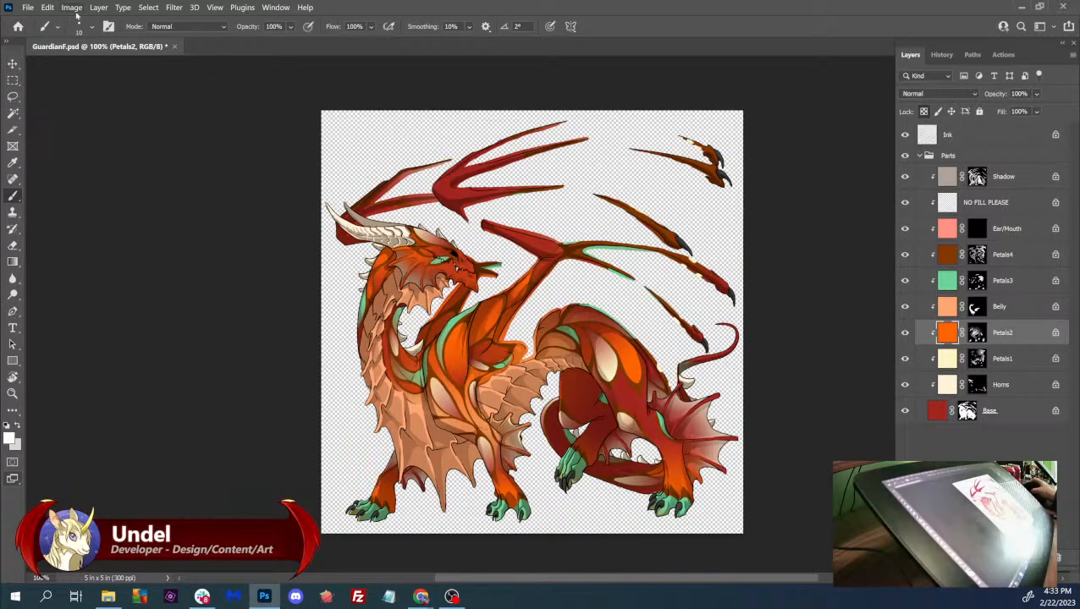
click(35, 7)
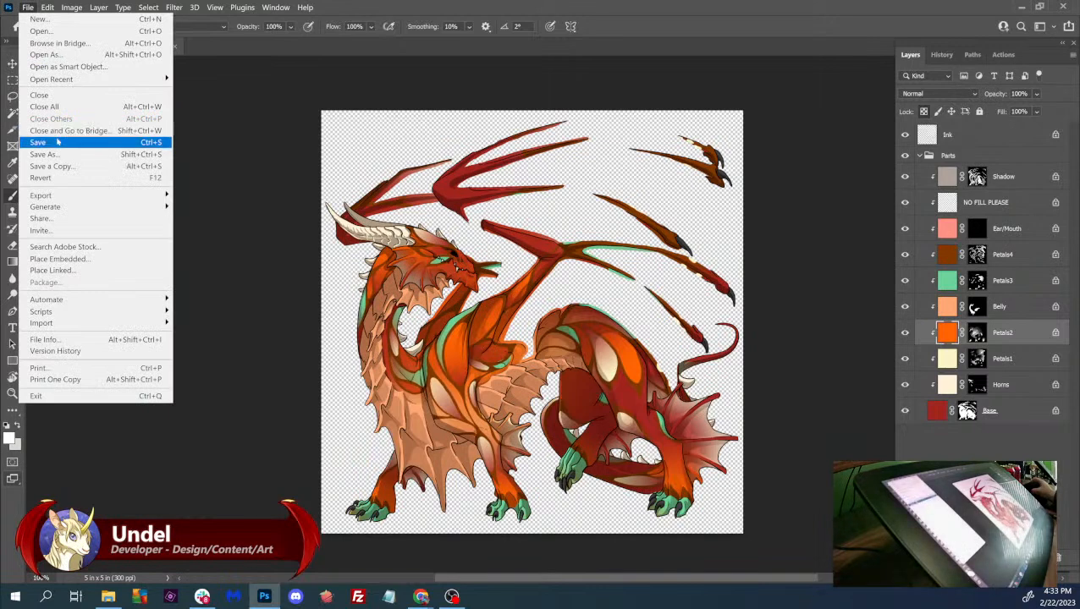
click(51, 140)
click(169, 46)
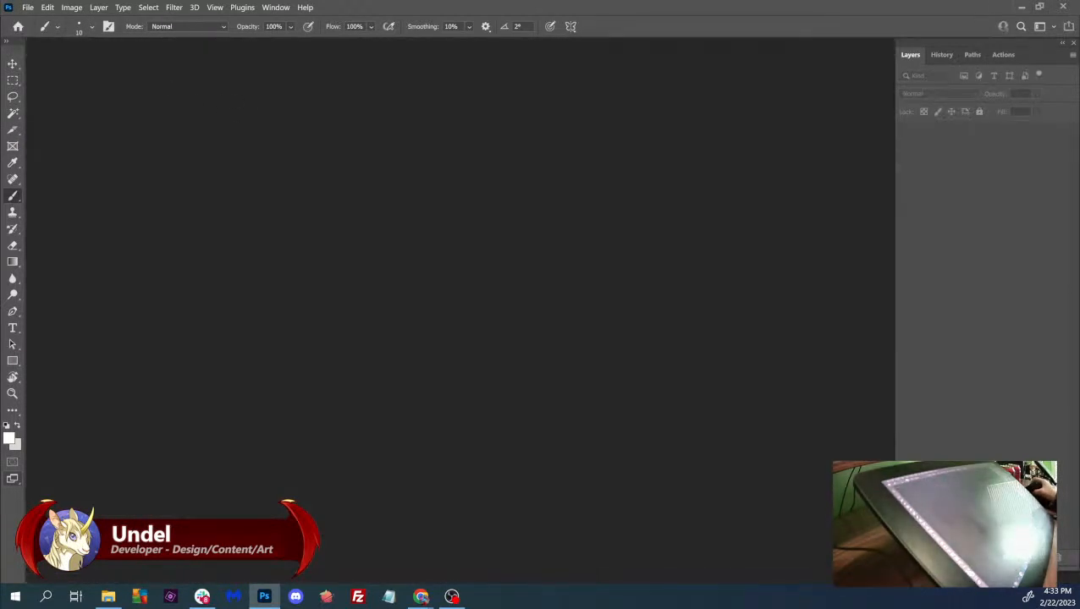
- Switch to Chrome, highlight the Guardian H Okapi entry in the Confirmed Gene Errors list, and return to the Predict Morphology page
key(alt+Tab)
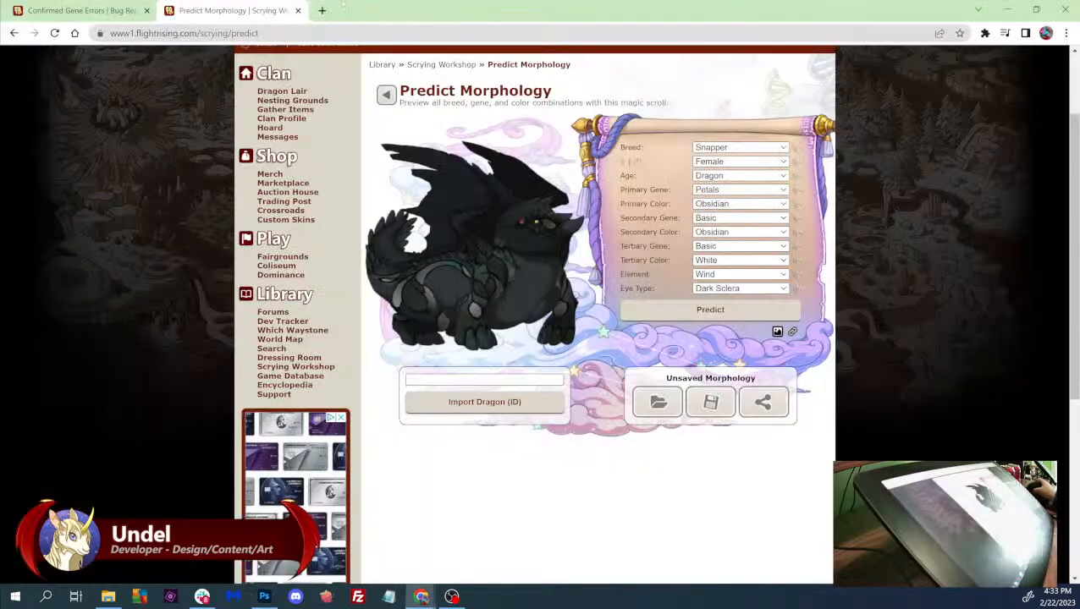
key(ctrl+shift+Tab)
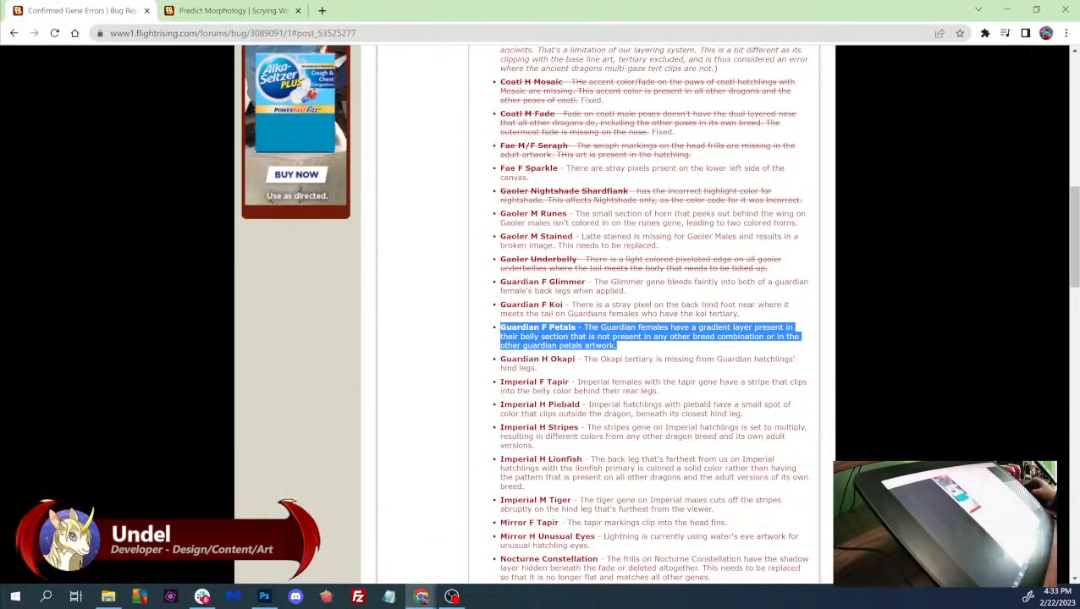
drag(548, 371, 500, 358)
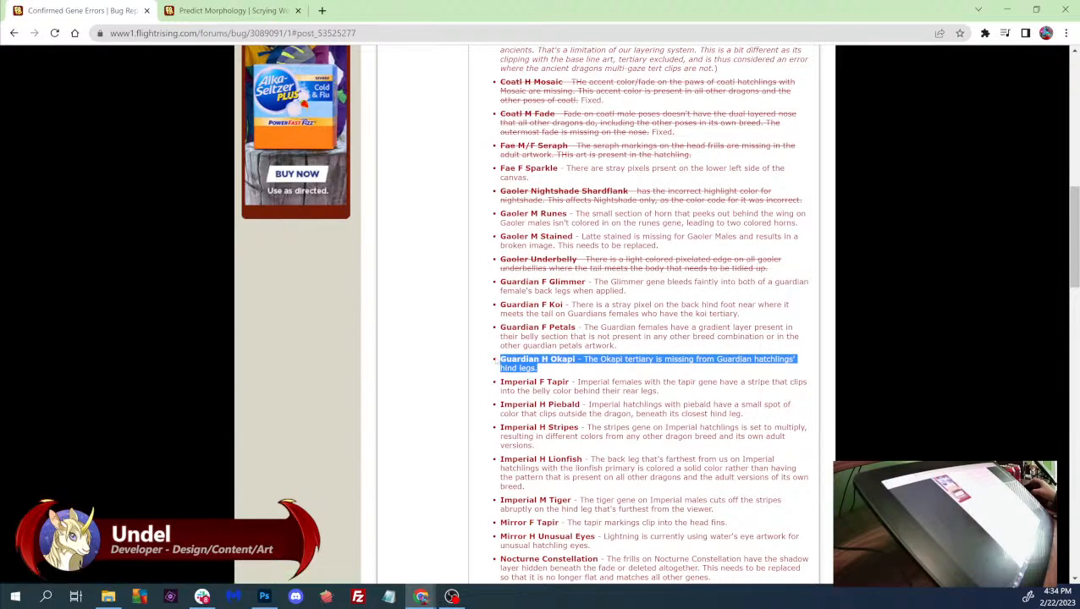
click(212, 10)
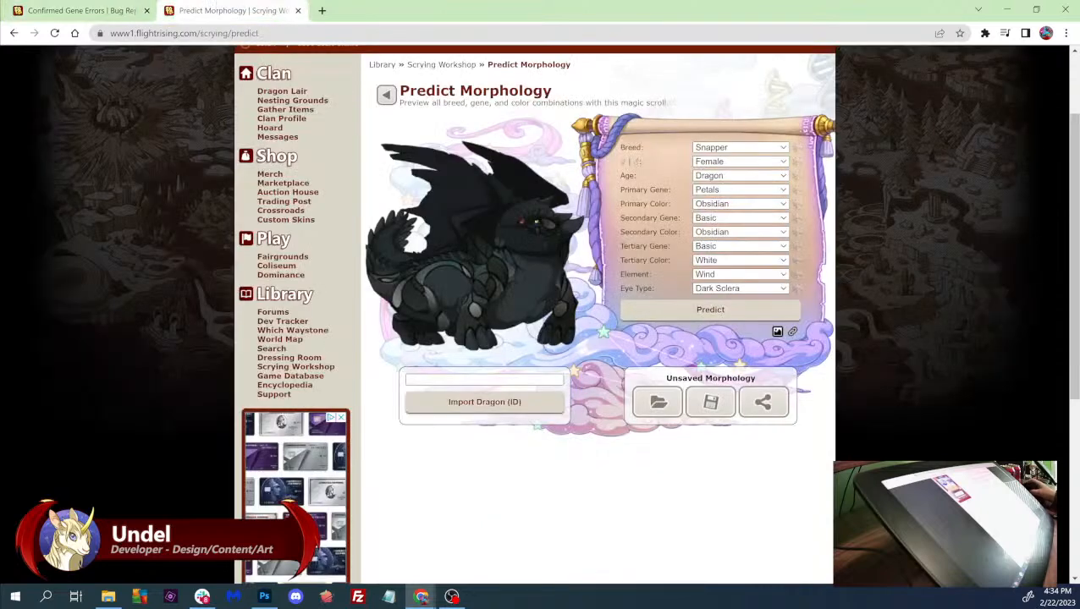
- Set the morphology's breed to Guardian and its age to Hatchling
click(711, 147)
text(gu)
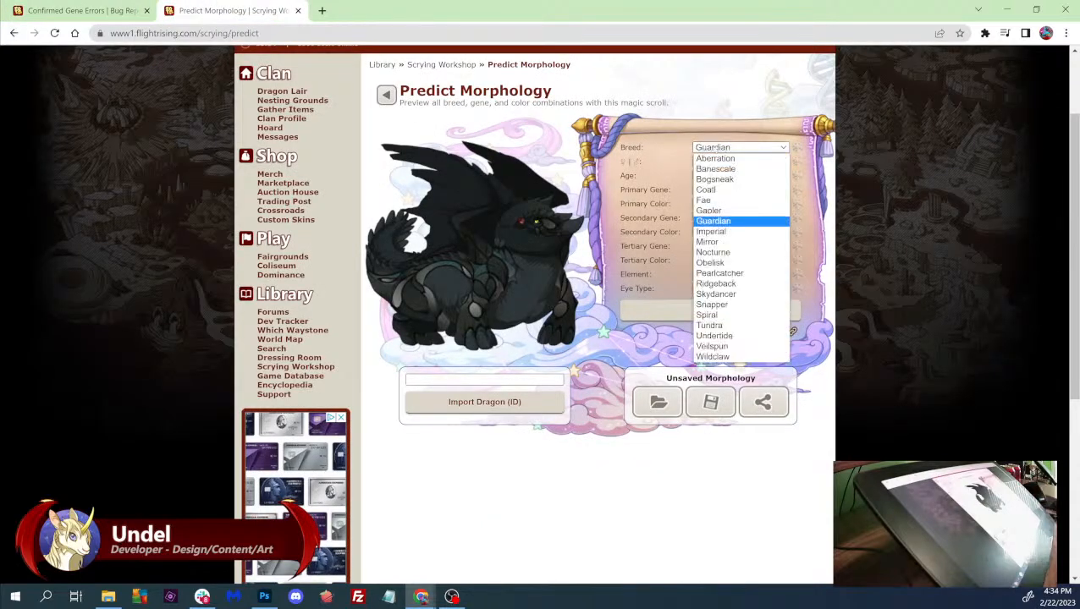
key(Return)
drag(620, 175, 636, 175)
click(703, 176)
key(Up)
key(Return)
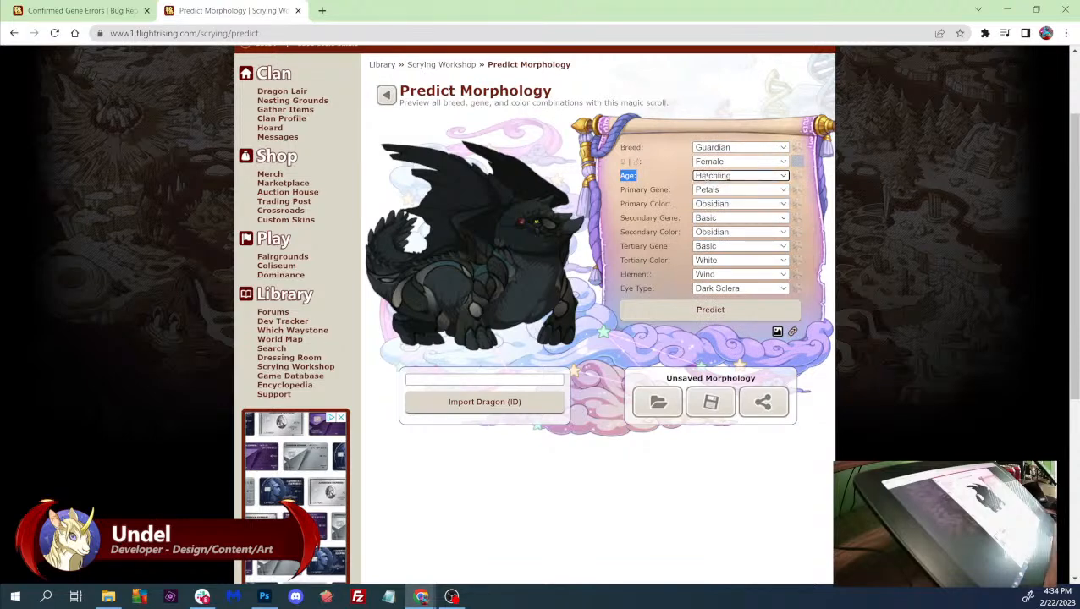
- Choose Basic as the primary gene and Okapi as the tertiary gene, and predict the hatchling's appearance
click(711, 190)
click(716, 203)
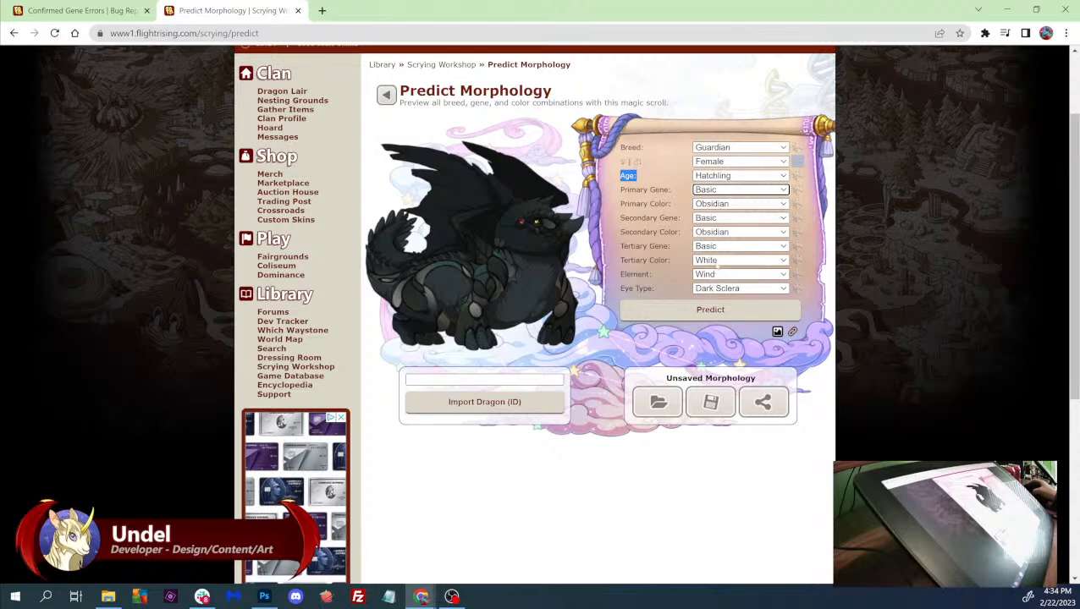
click(718, 247)
key(o)
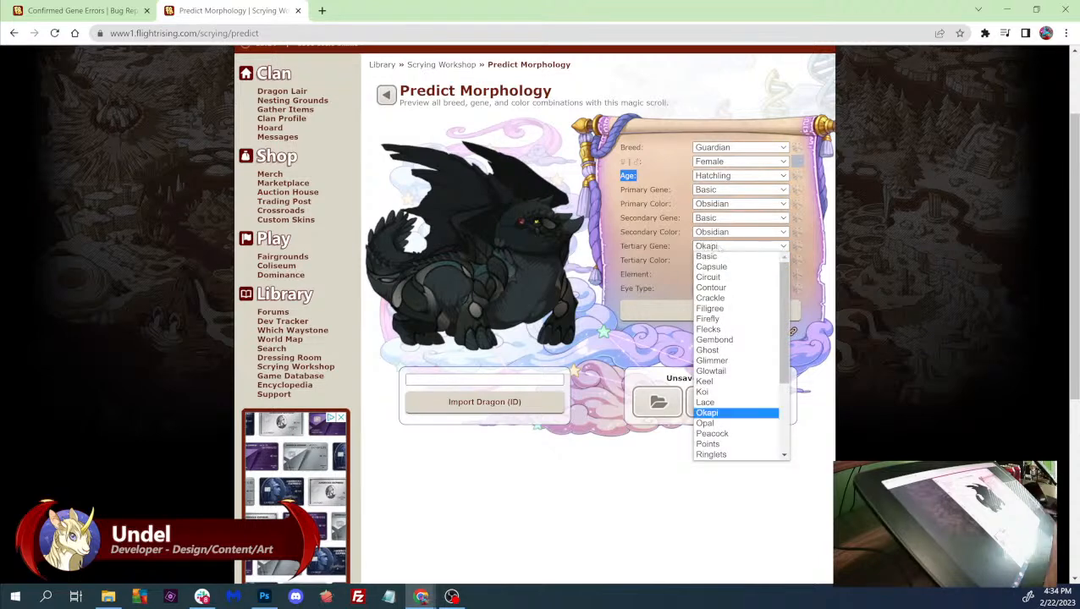
key(Return)
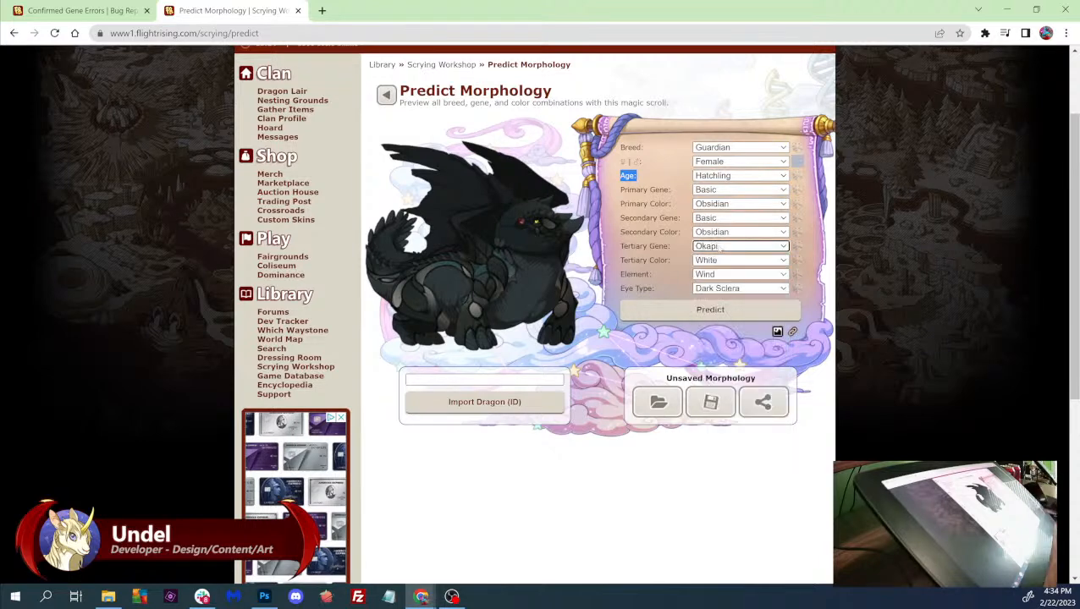
click(676, 312)
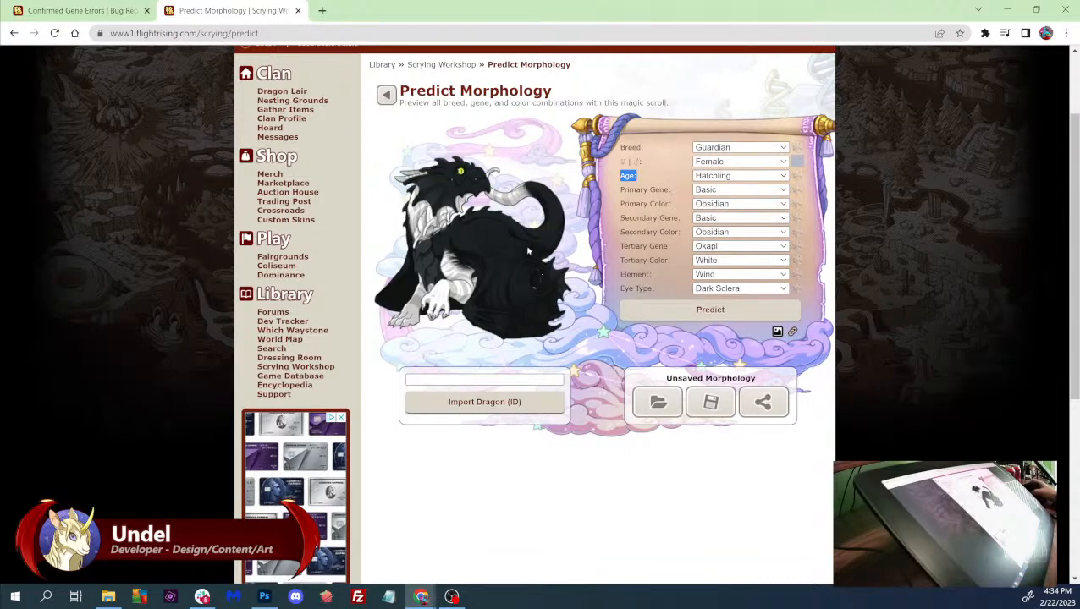
- Enlarge the page to examine the Okapi hatchling, and predict the same dragon at Dragon age for comparison
key(ctrl+plus)
key(ctrl+plus)
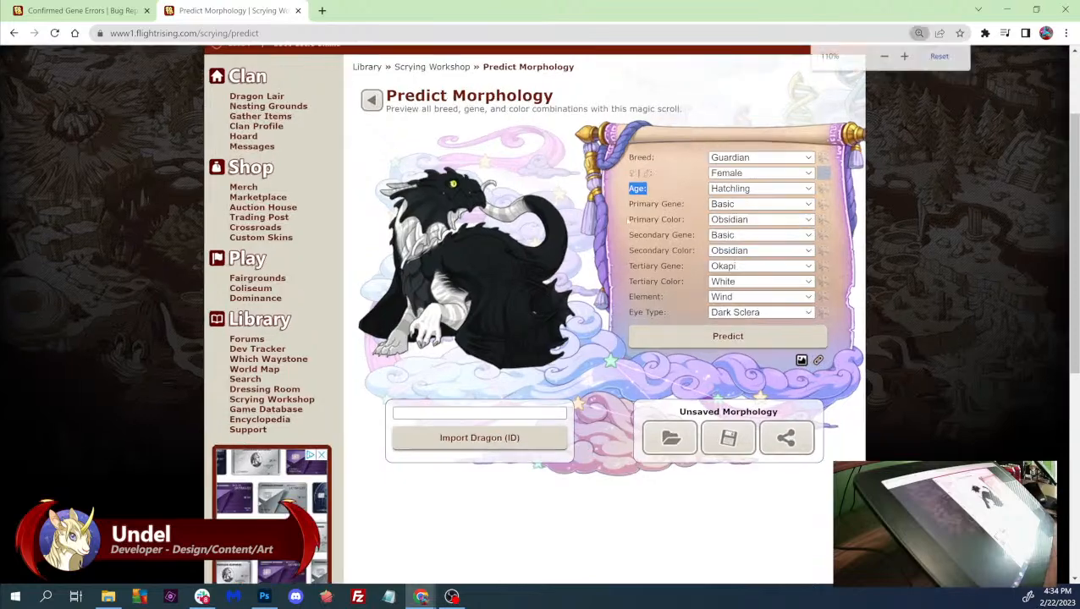
key(ctrl+plus)
key(ctrl+plus)
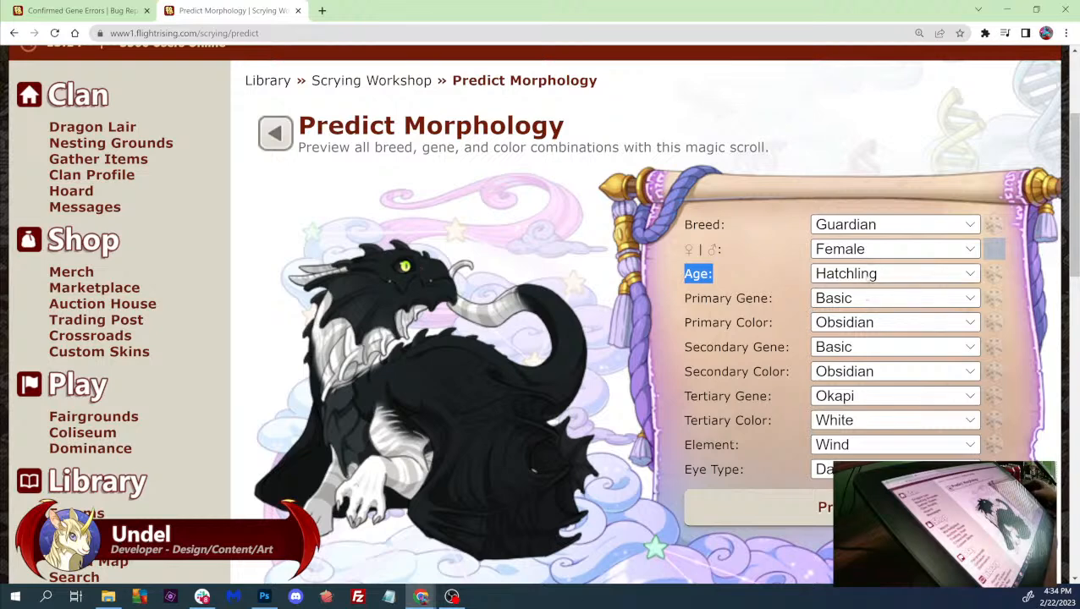
click(853, 226)
key(Escape)
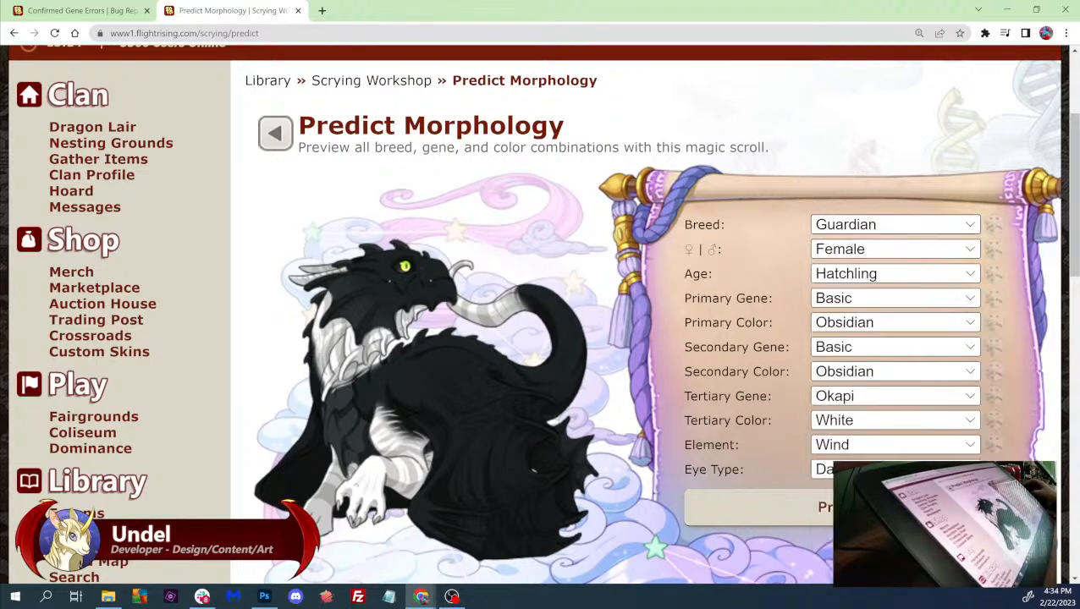
click(847, 273)
click(845, 291)
click(776, 504)
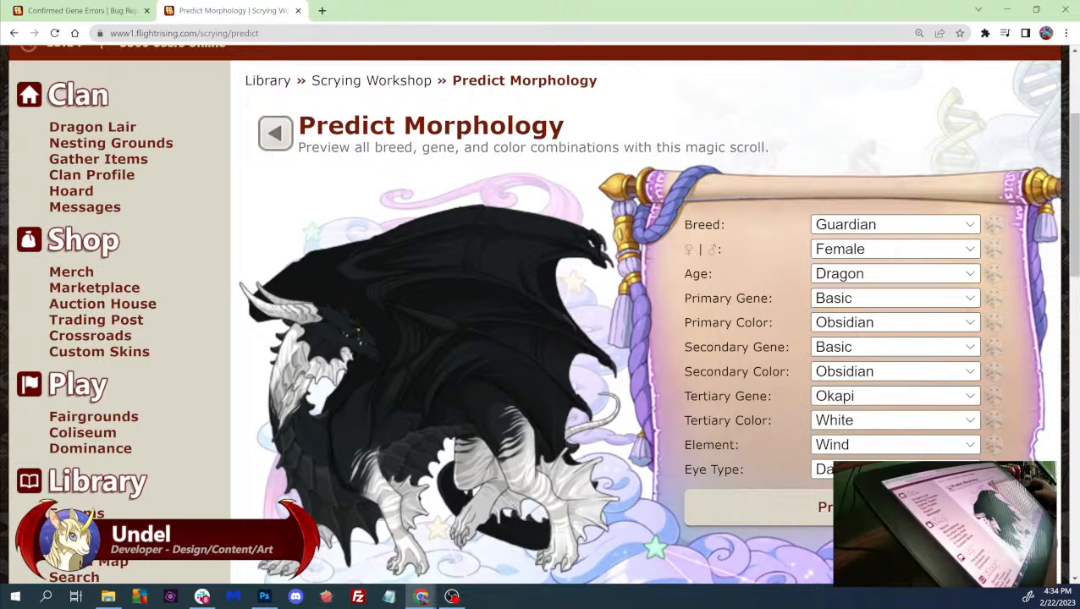
- Keep the Guardian breed, return the age to Hatchling, and predict the Okapi hatchling again
click(880, 225)
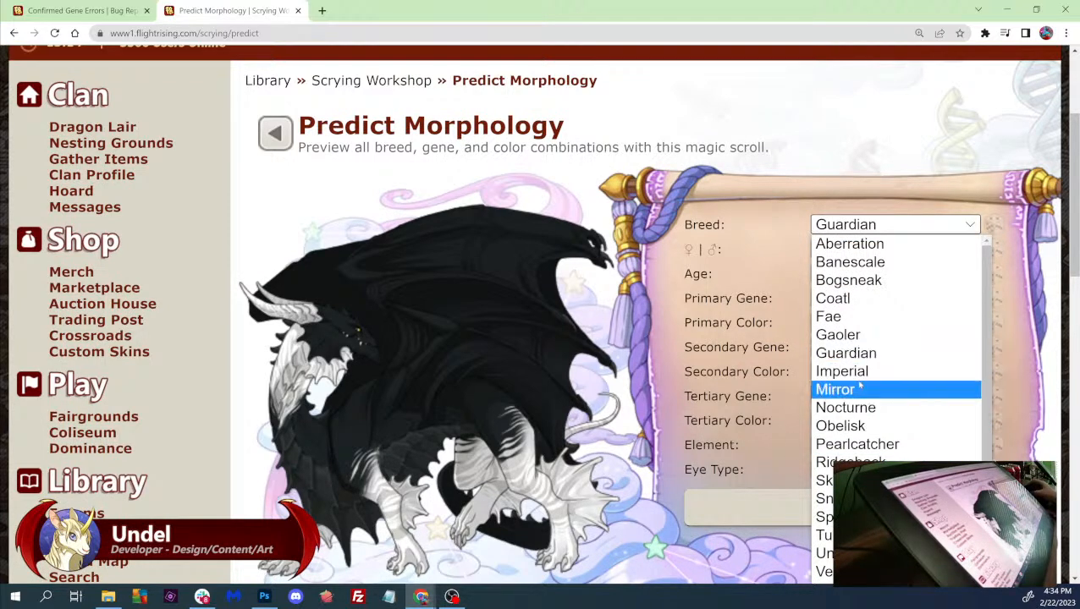
click(850, 353)
click(880, 273)
click(847, 311)
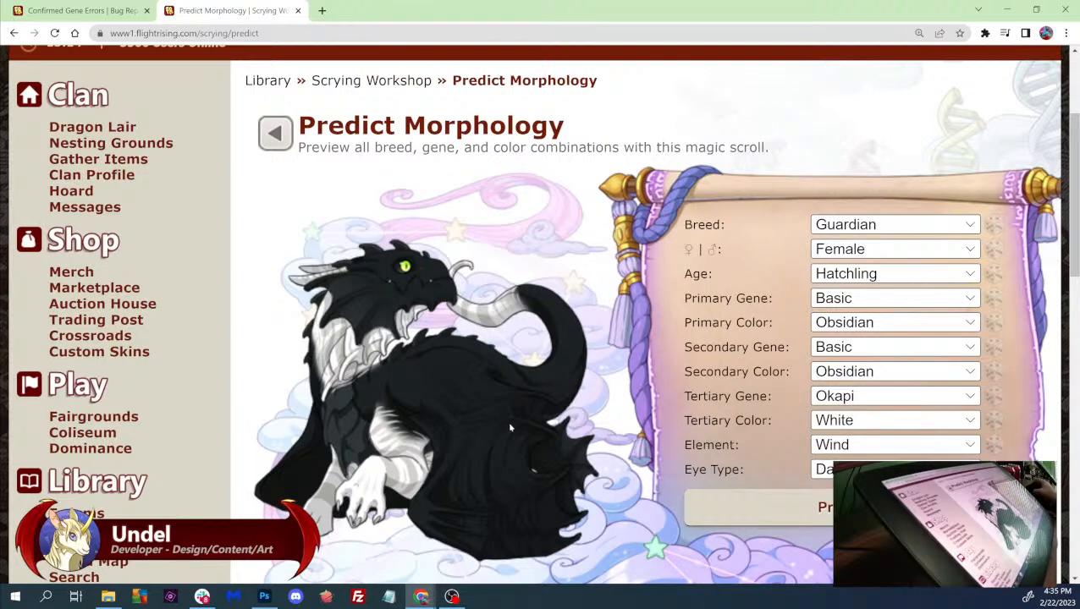
- Switch to Photoshop and examine the red Guardian hatchling artwork in GuardianH.psd, selecting its Base layer
mouse_move(266, 597)
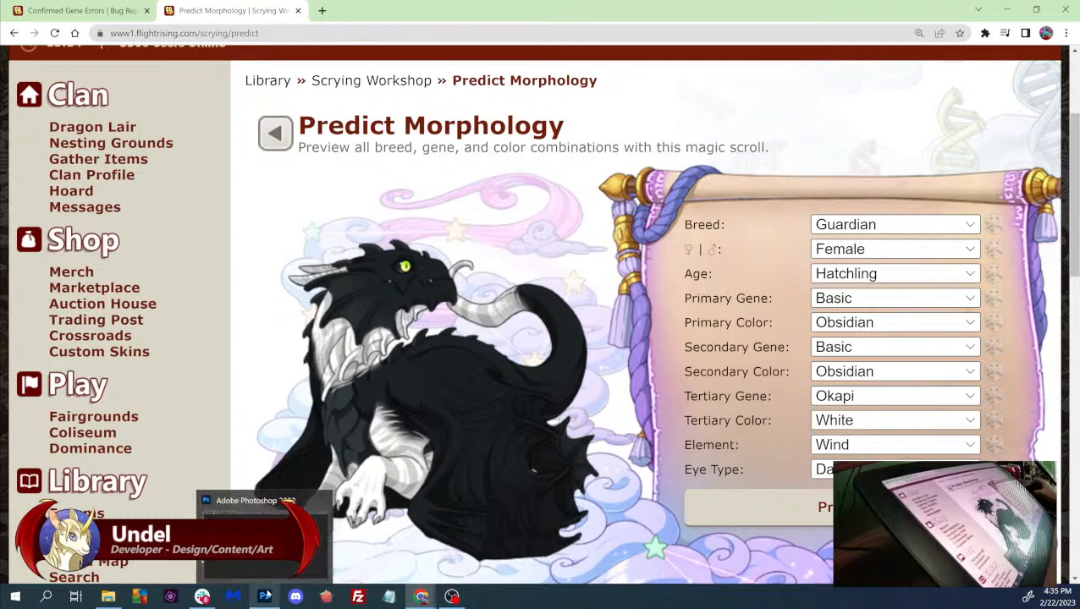
click(266, 597)
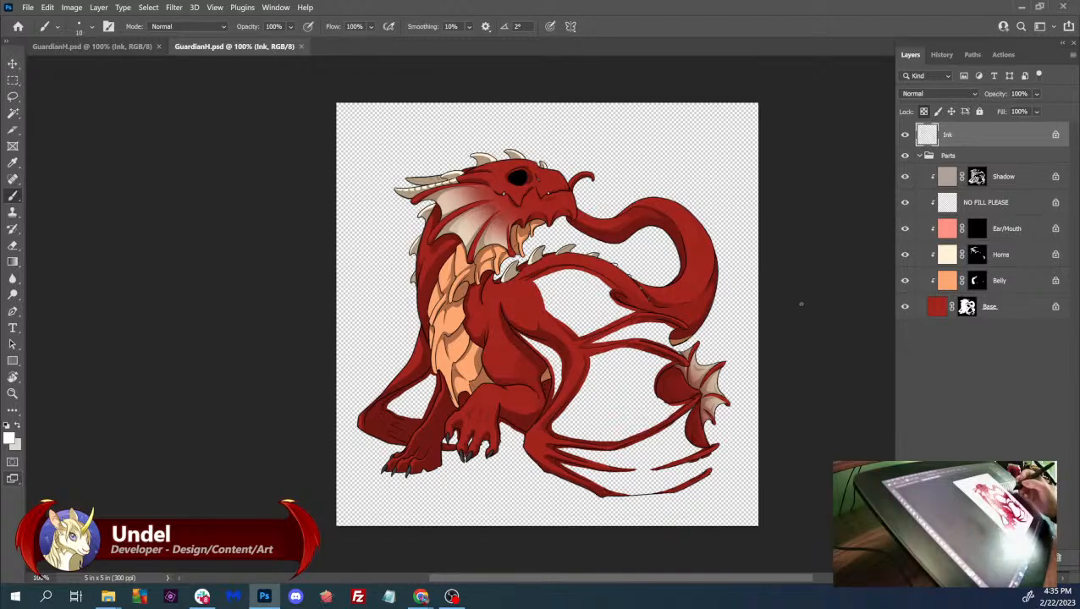
click(788, 366)
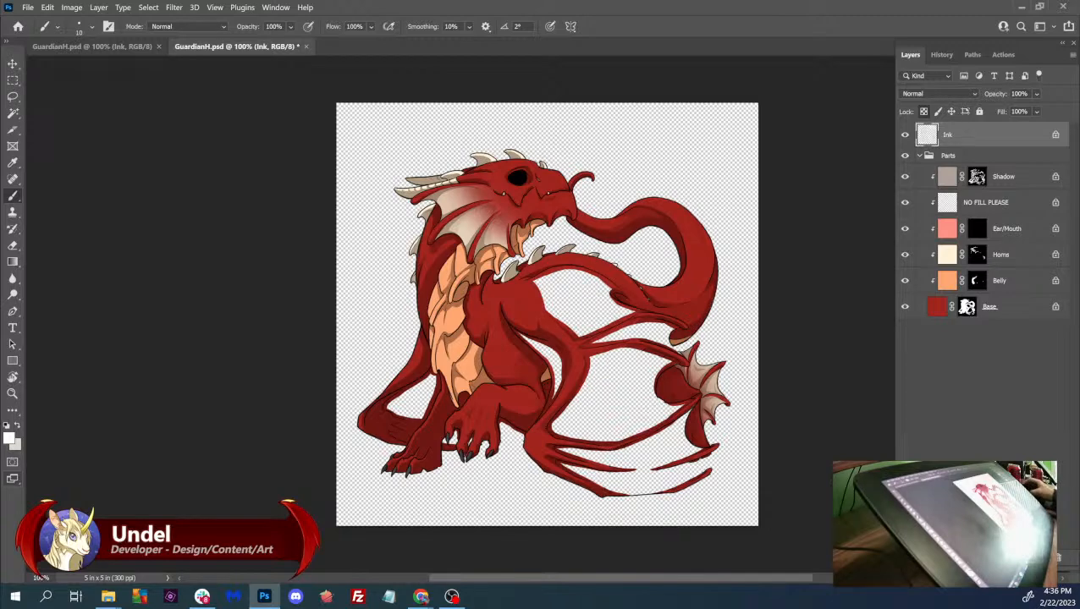
key(alt+Tab)
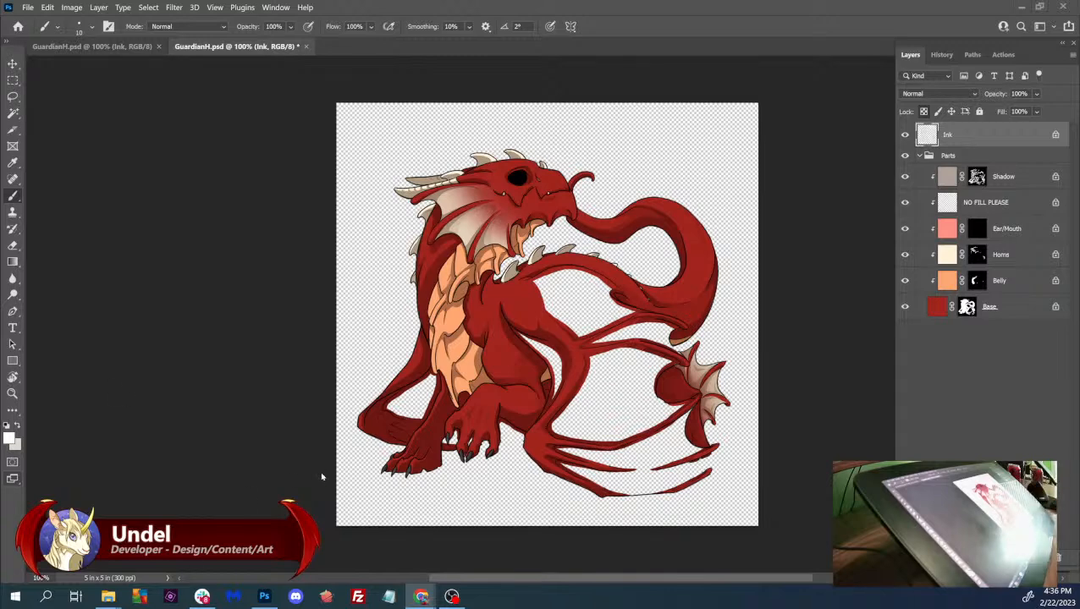
click(1007, 313)
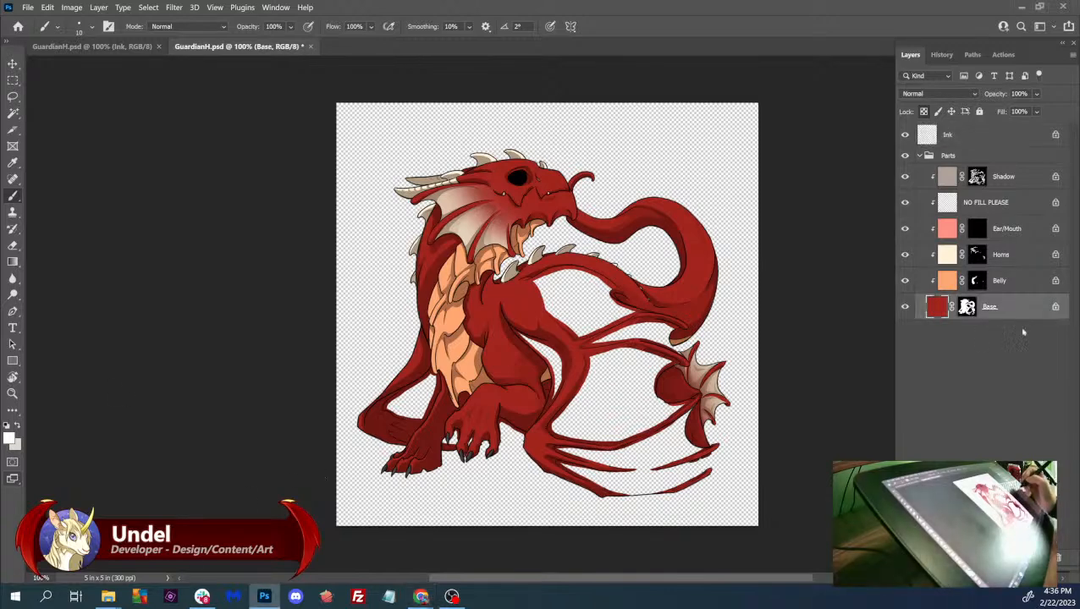
key(ctrl+plus)
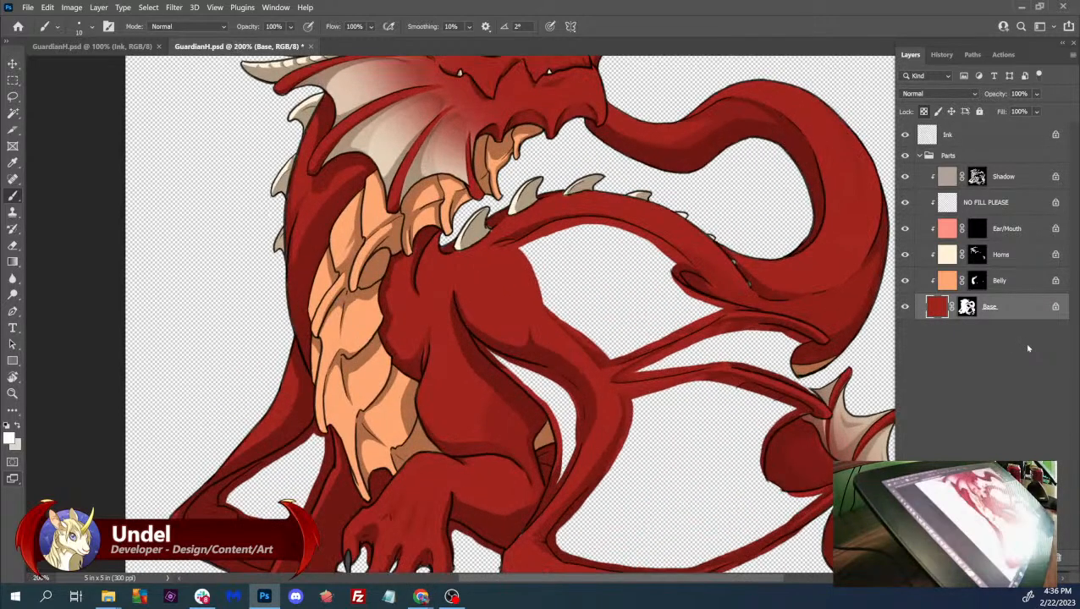
key(ctrl+minus)
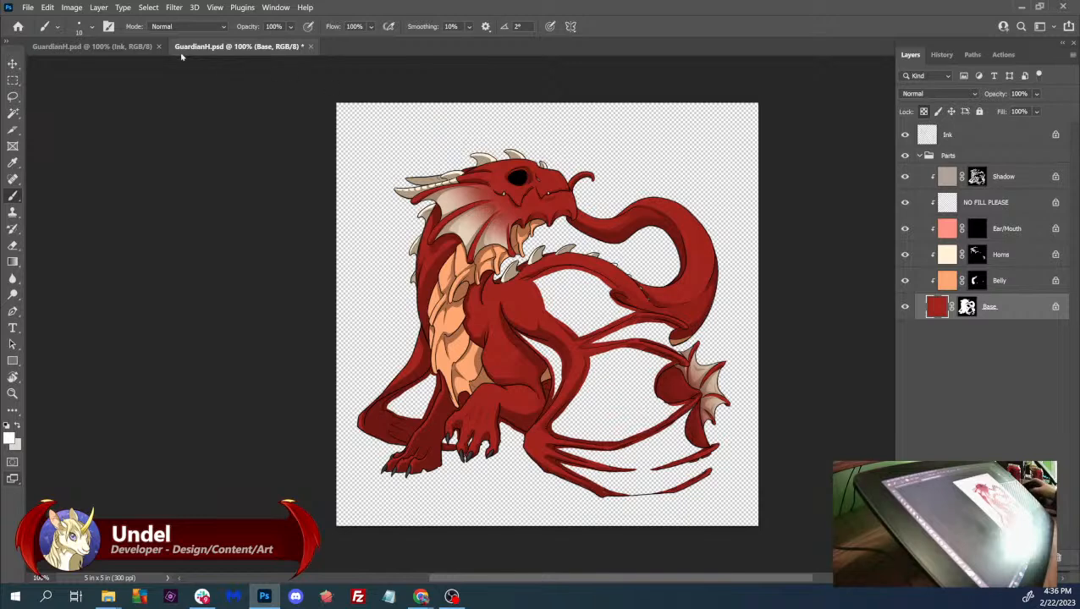
- In the striped orange Okapi GuardianH.psd, add a new layer above Ink and fill it with black
click(140, 47)
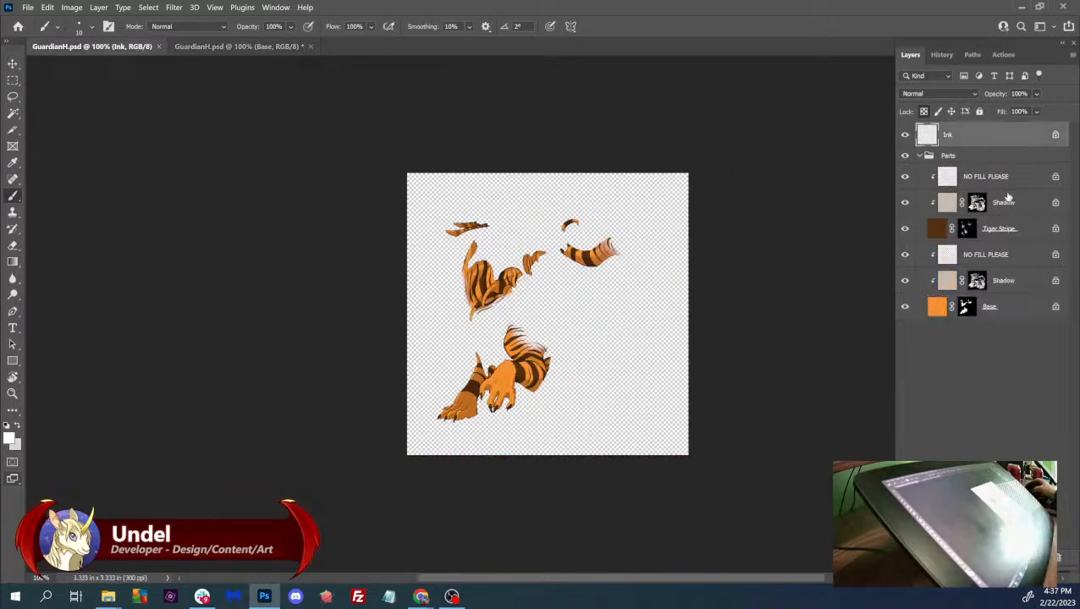
click(1069, 56)
click(1049, 68)
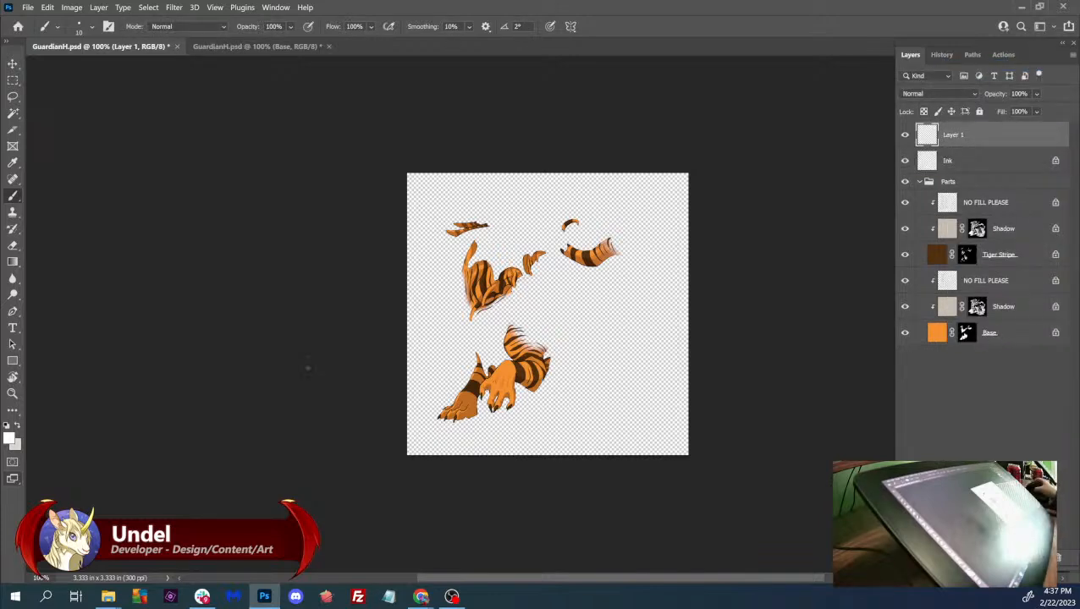
click(7, 426)
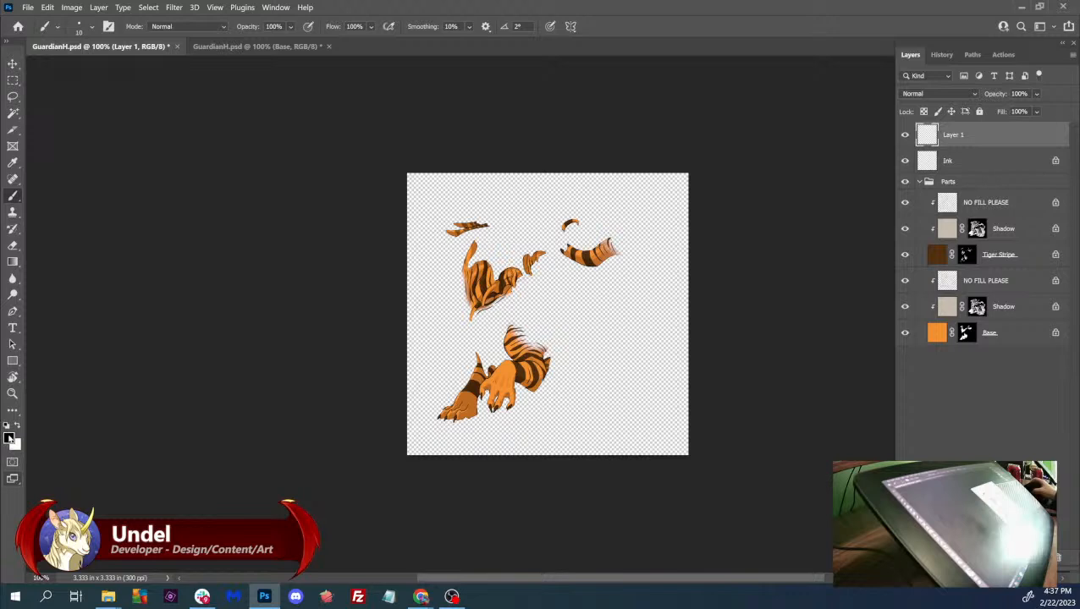
key(alt+BackSpace)
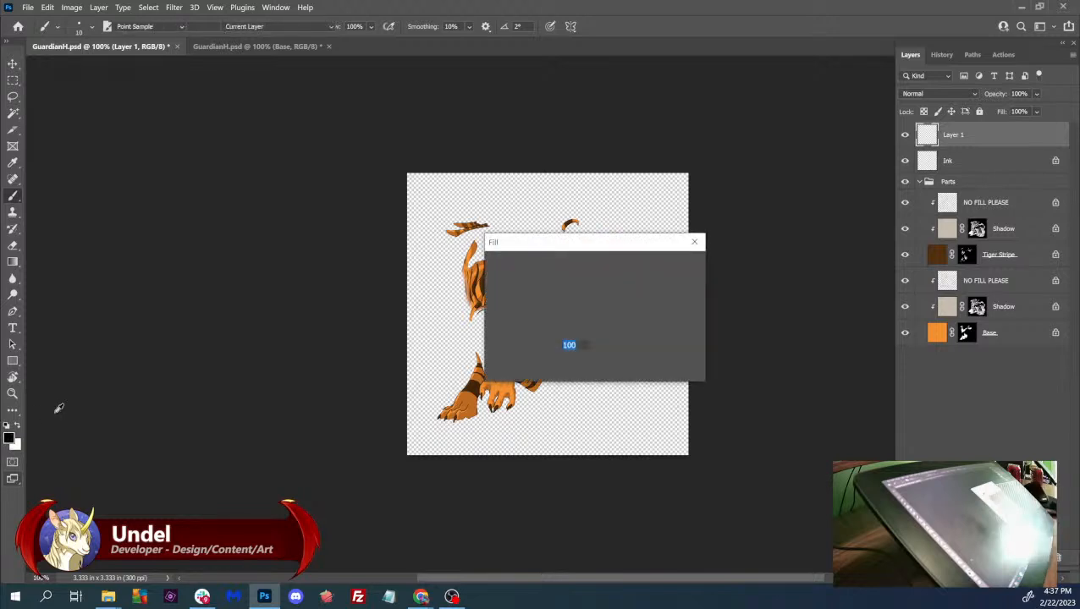
- Try to copy all Okapi layers into the red hatchling document, and undo the copy
shift+click(1005, 339)
drag(1006, 339, 274, 99)
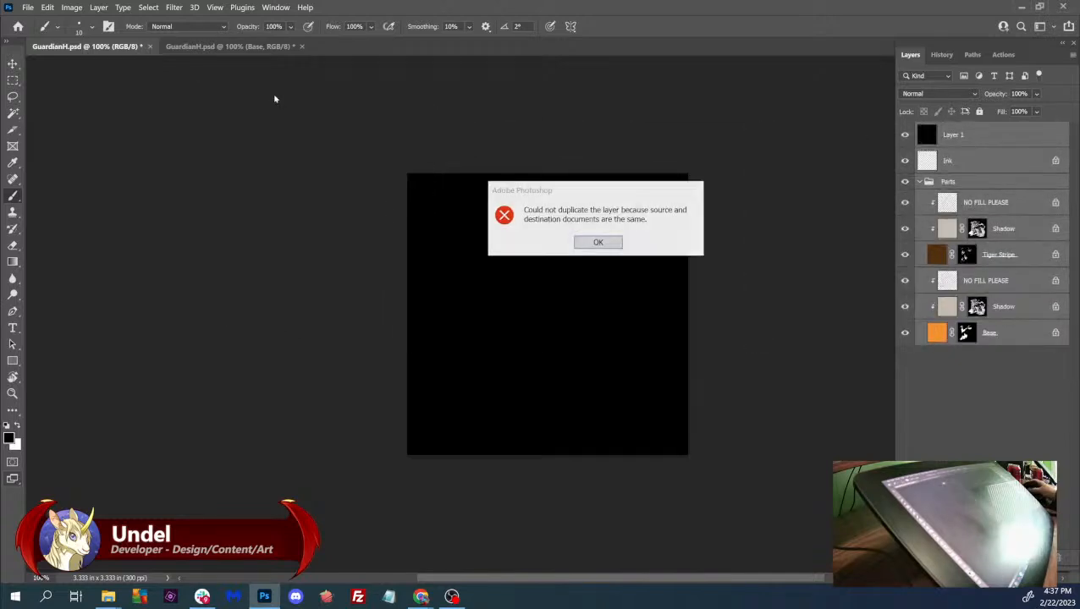
click(611, 242)
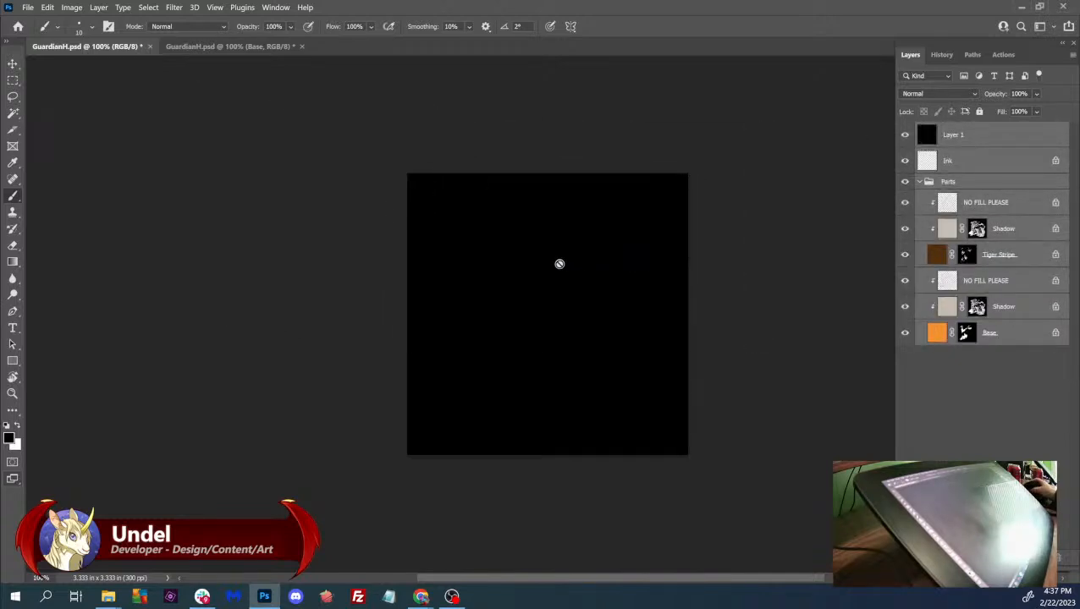
drag(949, 138, 515, 211)
key(ctrl+z)
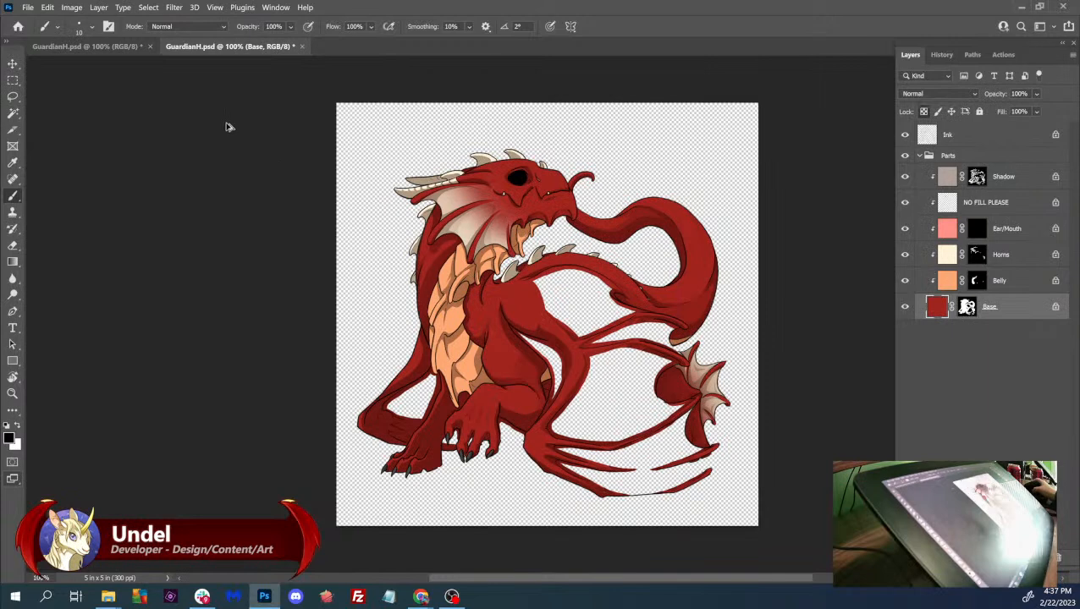
- Check the Okapi document's image size, and resize the red hatchling document to 3.333 × 3.333 in at 300 ppi
click(100, 46)
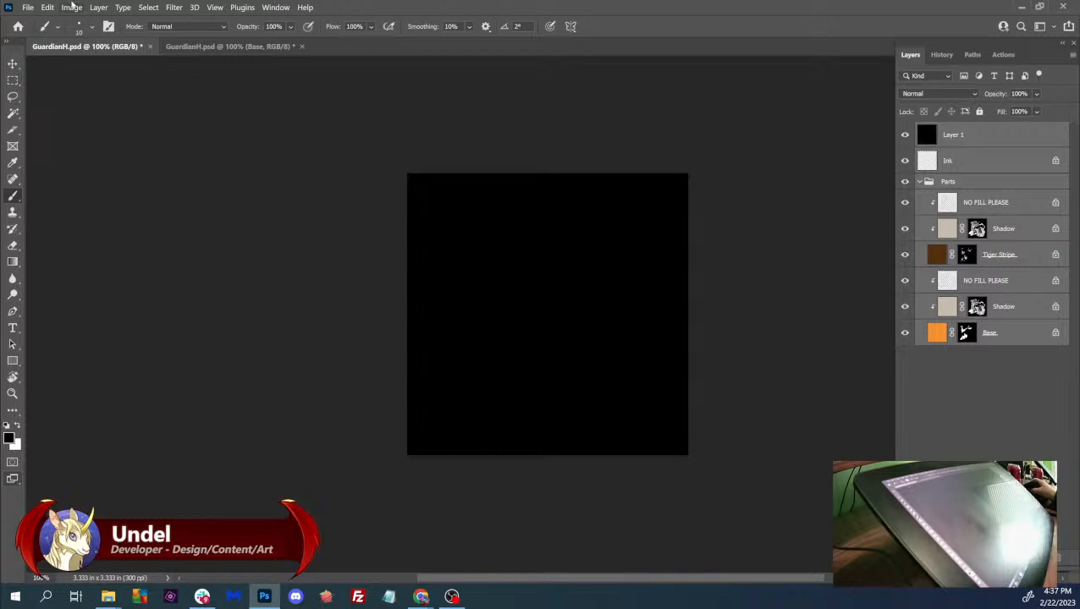
click(73, 7)
click(86, 96)
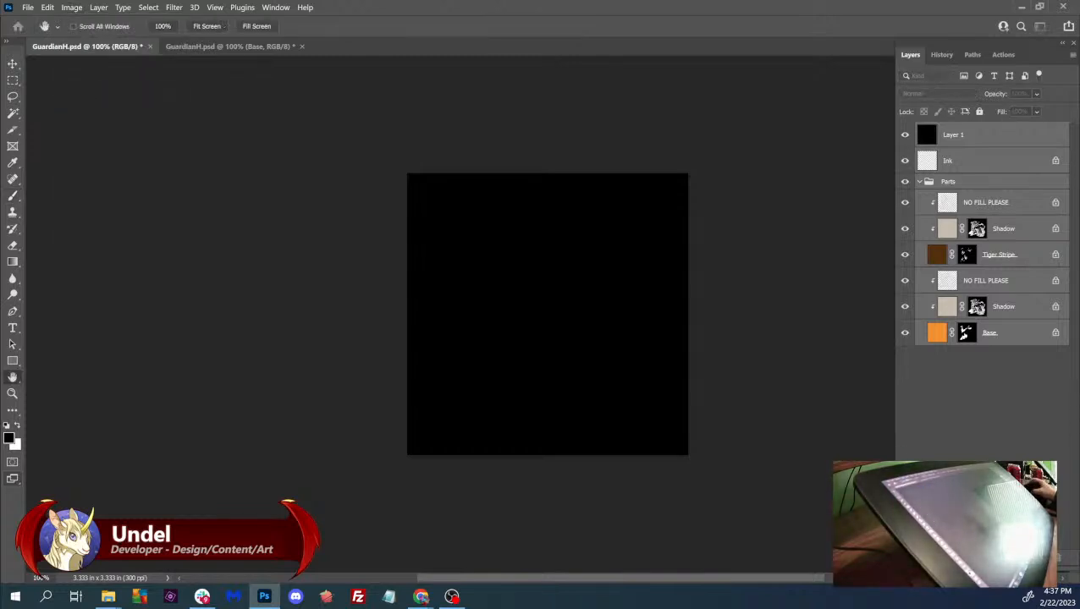
click(229, 46)
click(72, 7)
click(85, 92)
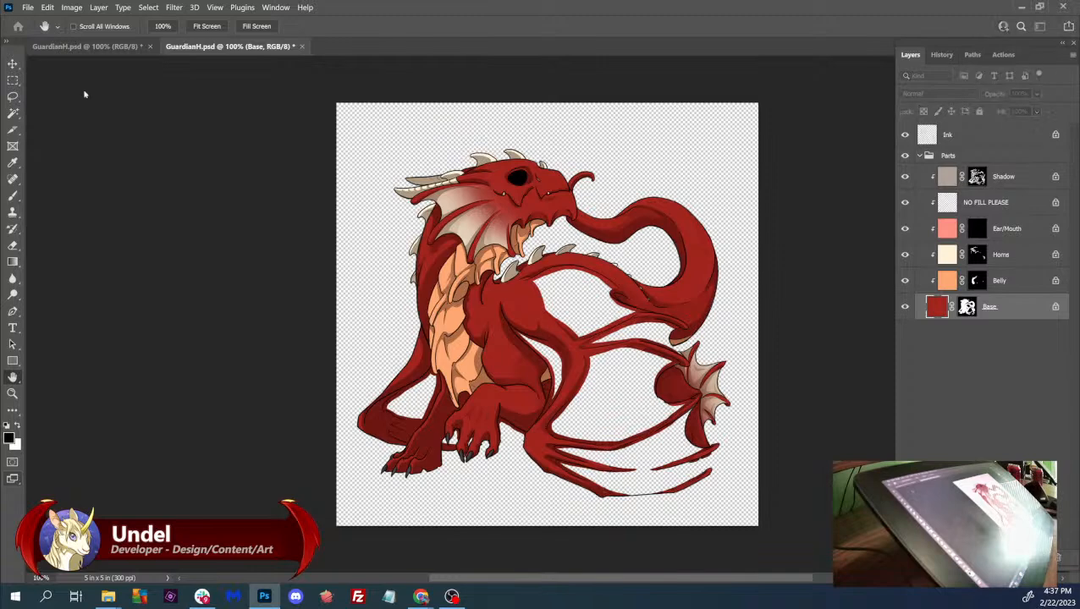
key(Return)
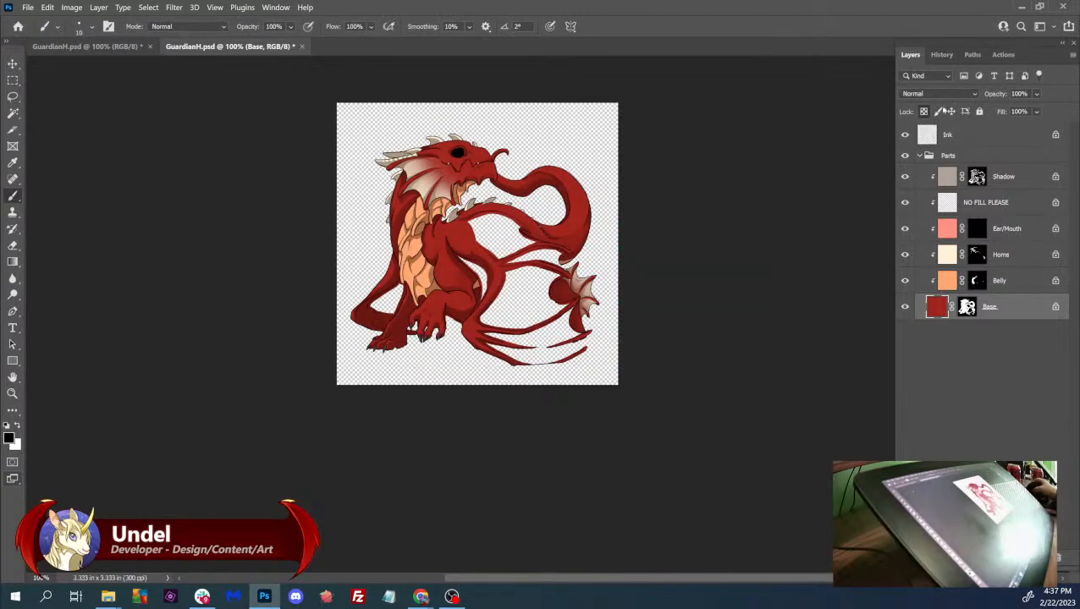
- Add a new layer above Ink in the red hatchling document and fill it with black
click(948, 133)
click(1072, 56)
click(1062, 66)
key(Return)
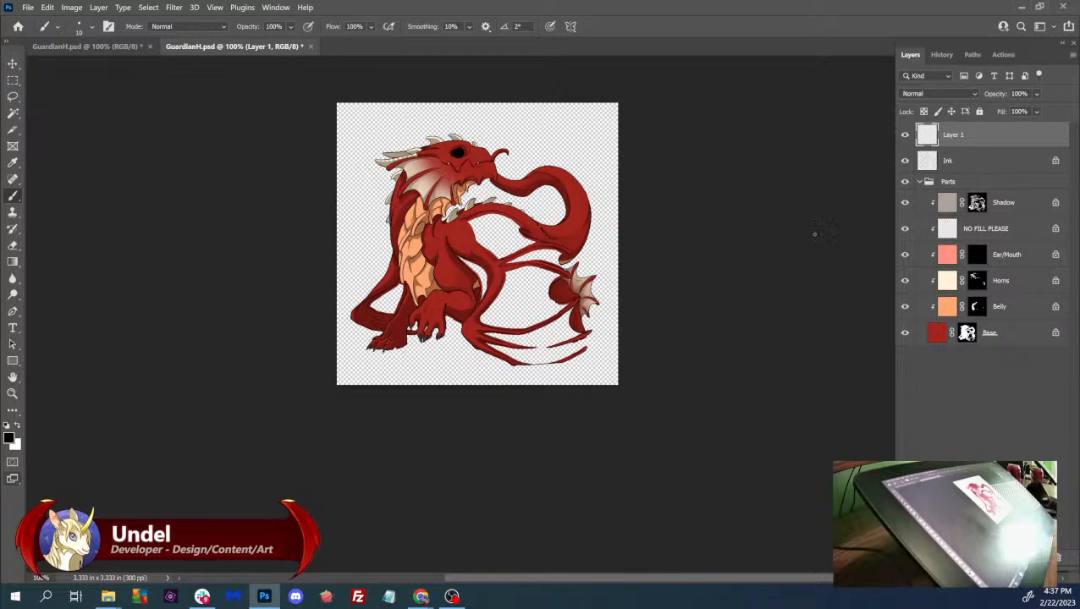
key(alt+BackSpace)
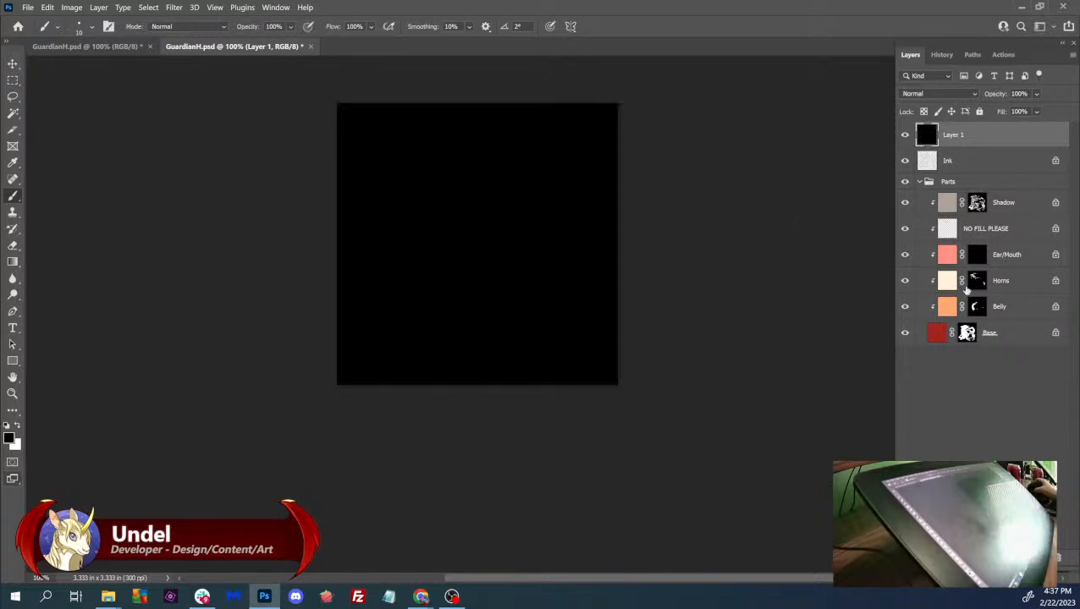
- Copy all the red hatchling layers into the Okapi document, and delete the Okapi document's own black Layer 1
shift+click(997, 334)
mouse_move(969, 143)
mouse_down()
mouse_move(364, 104)
mouse_move(144, 38)
mouse_move(127, 47)
mouse_move(503, 277)
mouse_move(520, 245)
mouse_up()
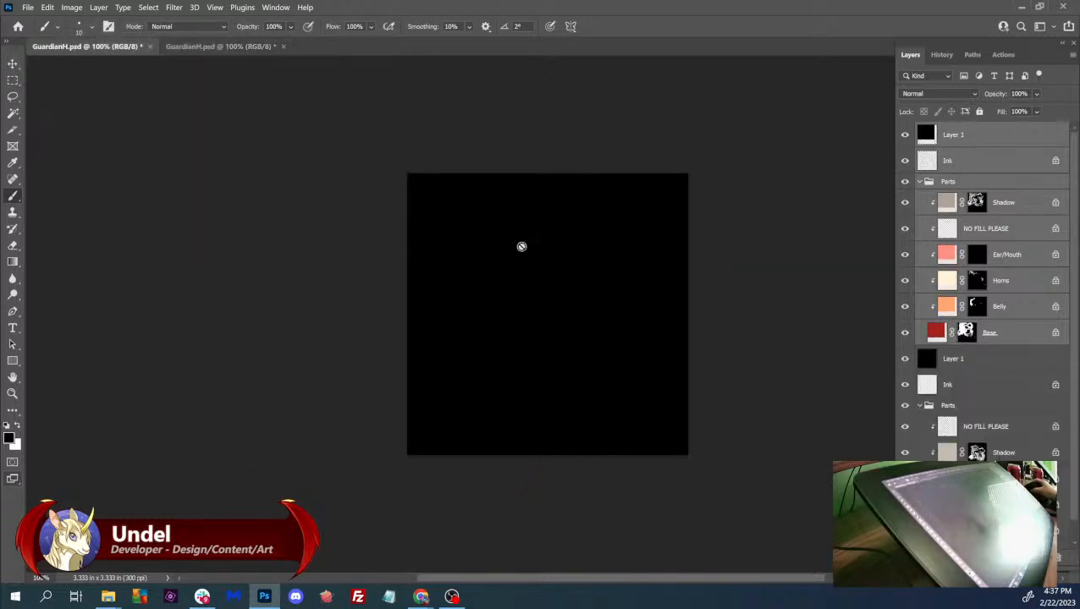
click(1014, 362)
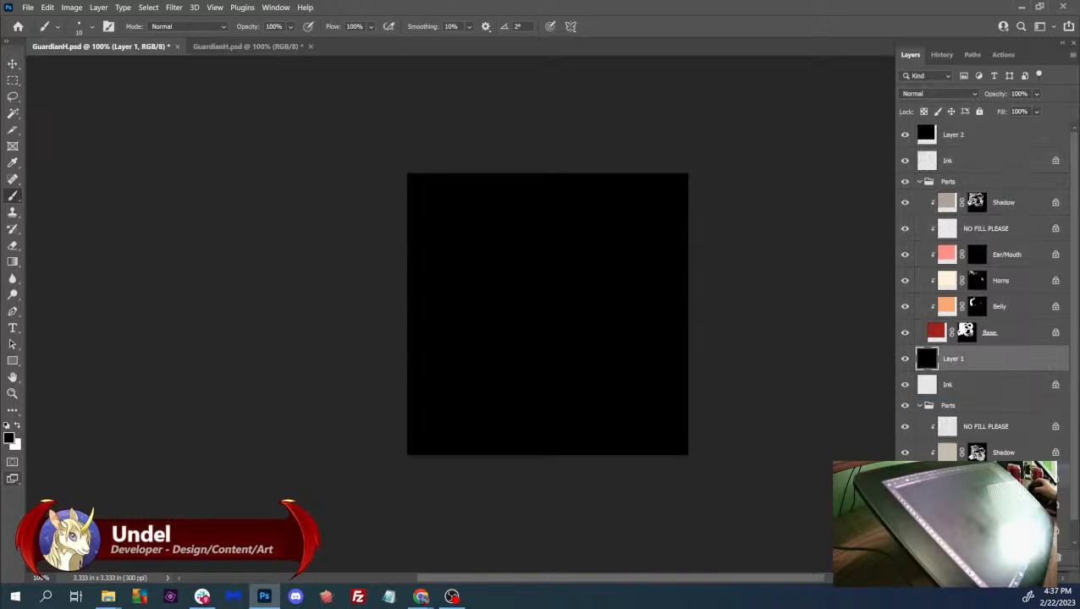
click(1012, 335)
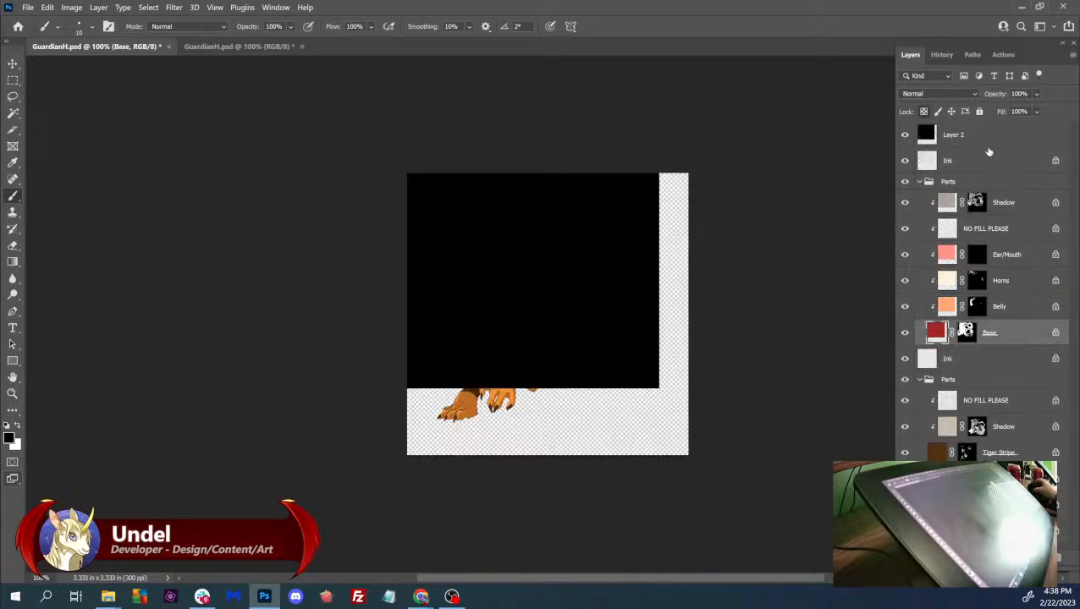
- Align the copied layers from Layer 2 through the red Base with the canvas, and delete the black Layer 2
shift+click(979, 138)
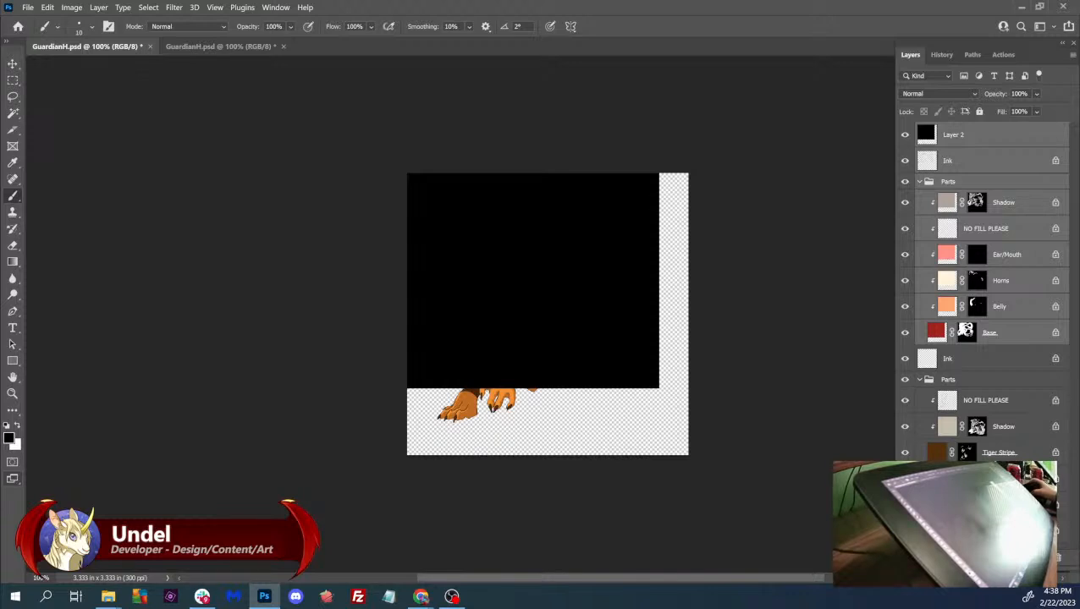
click(12, 64)
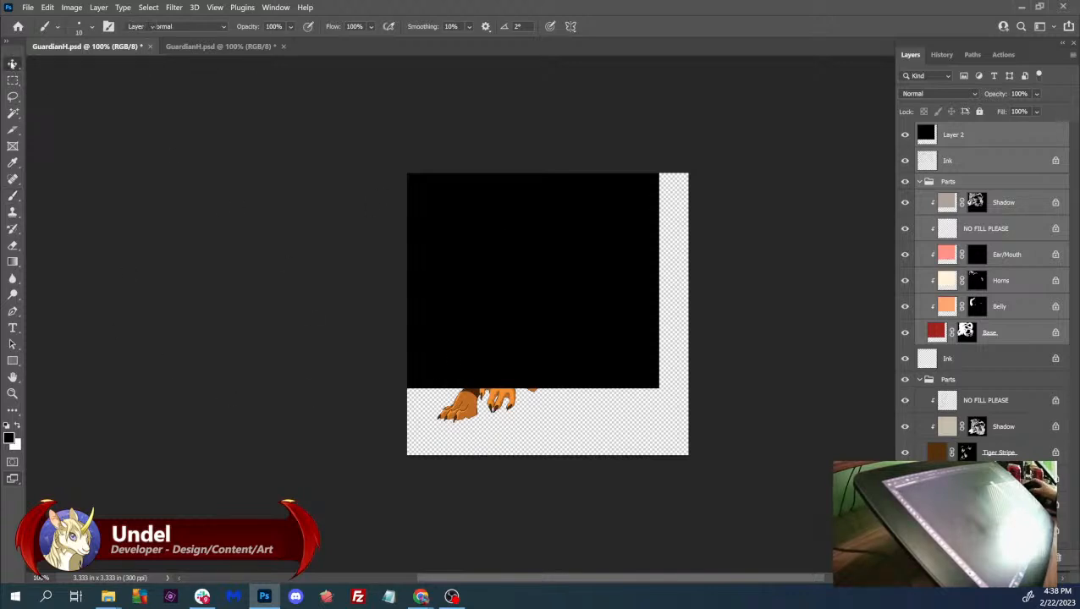
drag(484, 258, 511, 326)
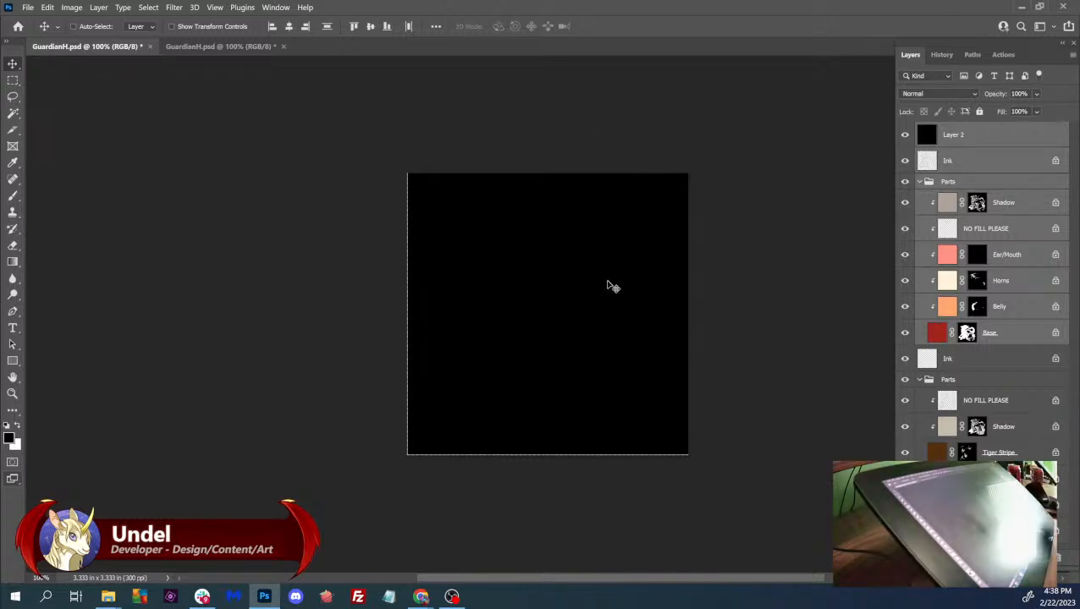
mouse_move(628, 202)
mouse_down()
mouse_move(613, 196)
mouse_move(622, 198)
mouse_up()
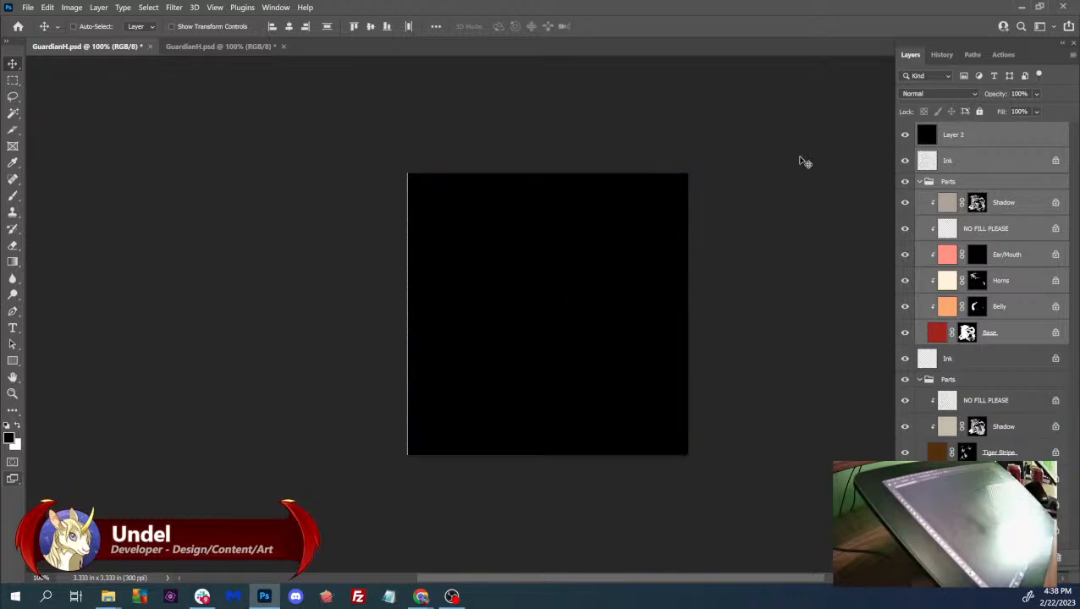
key(ctrl+plus)
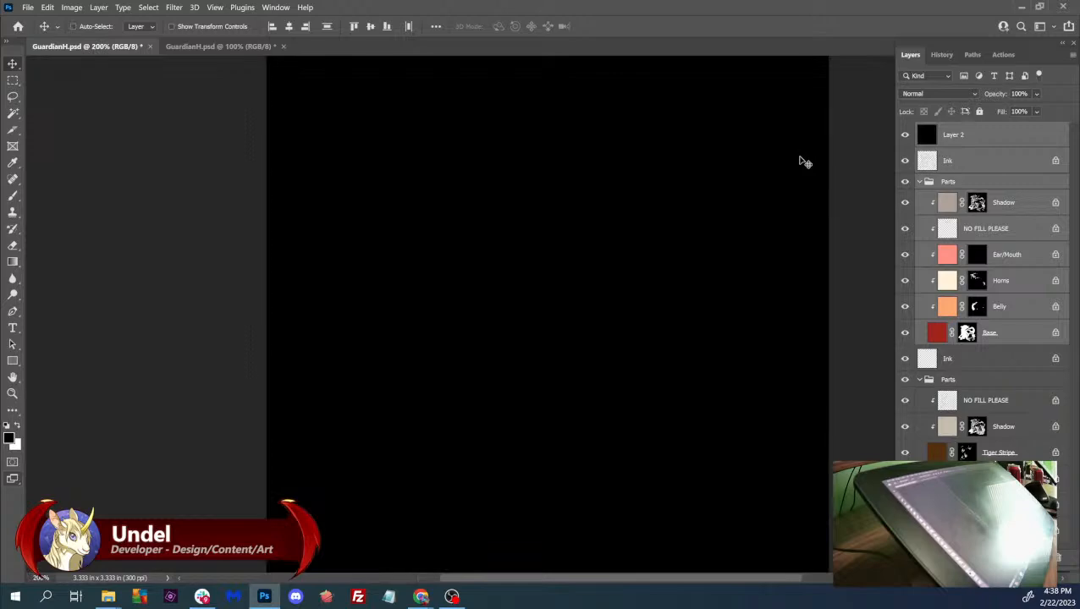
click(952, 134)
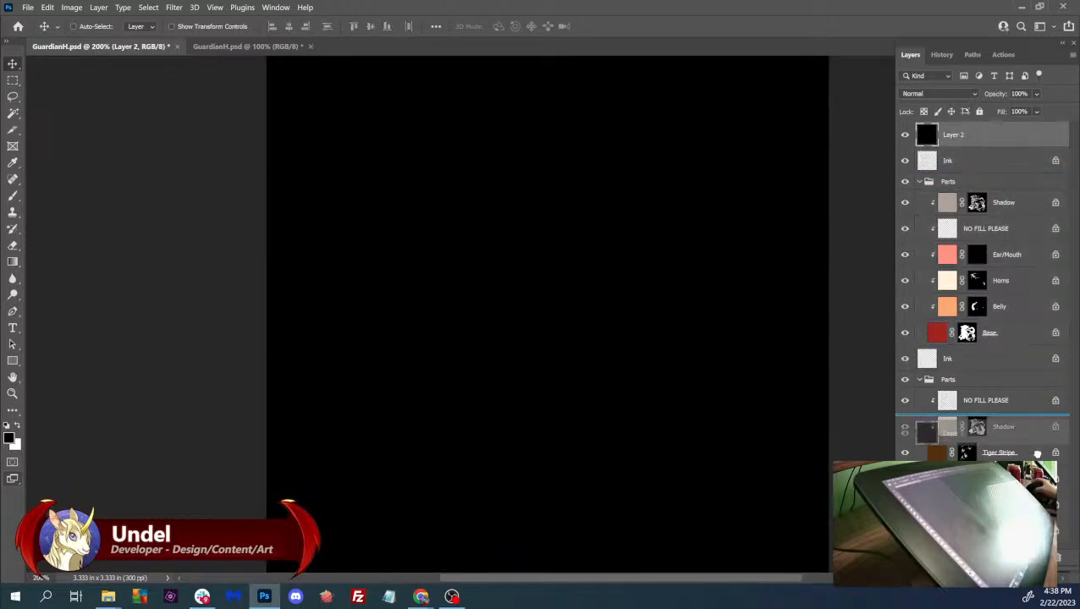
key(Delete)
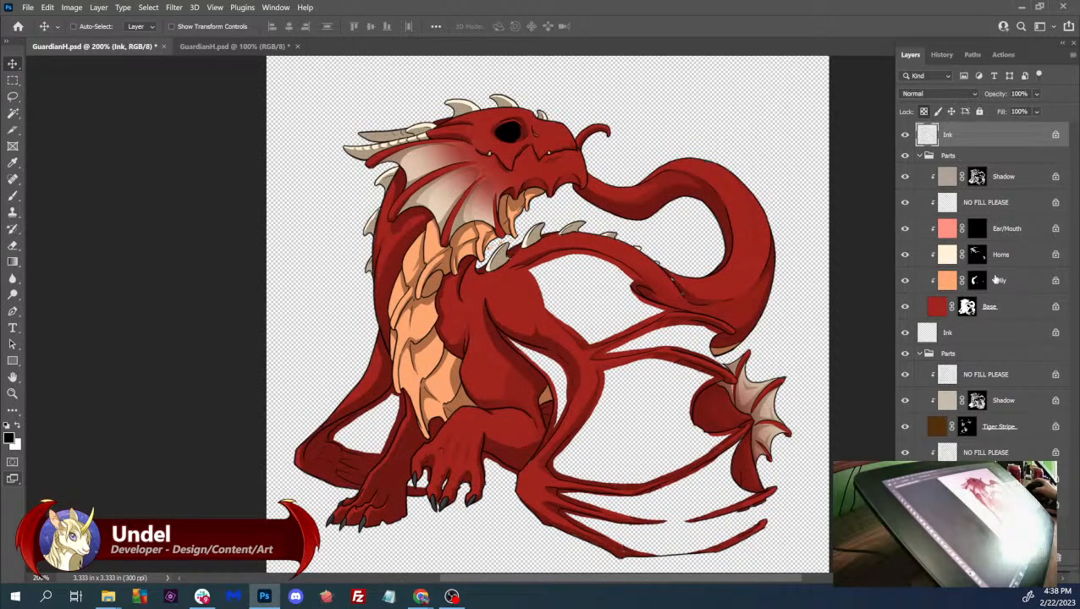
- Move the Tiger Stripe layer and its orange Base layer into the red hatchling's Parts group, directly above the red Base
click(1009, 425)
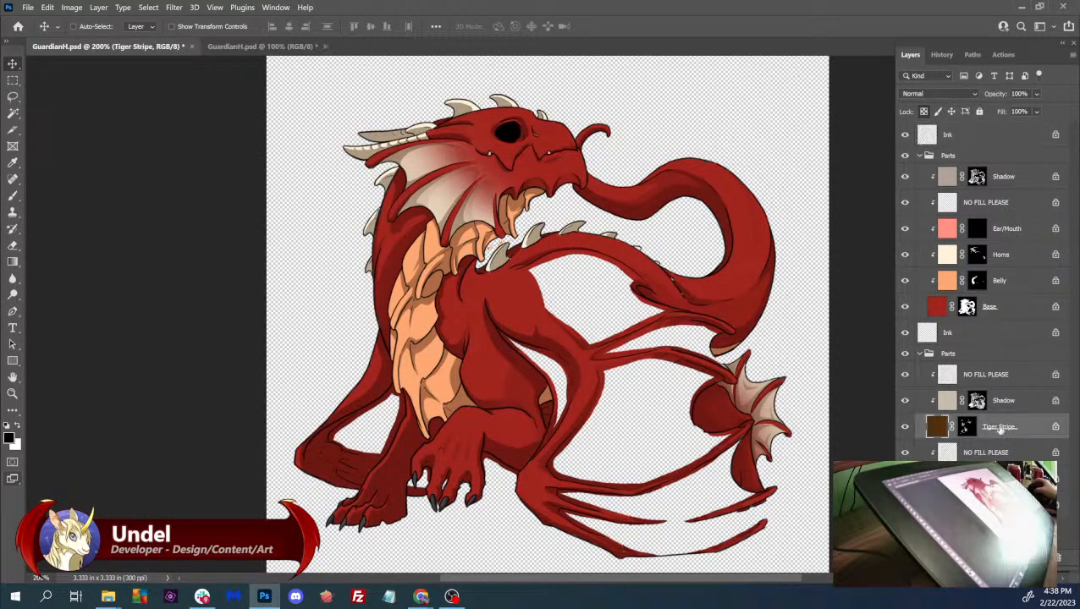
drag(986, 428, 1001, 296)
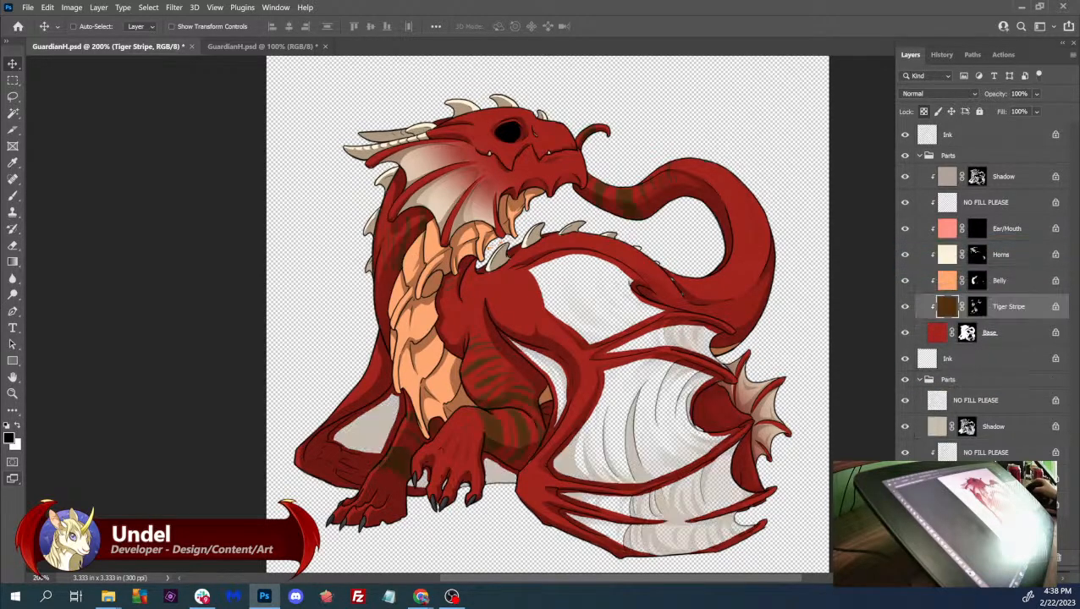
click(999, 504)
drag(999, 505, 986, 315)
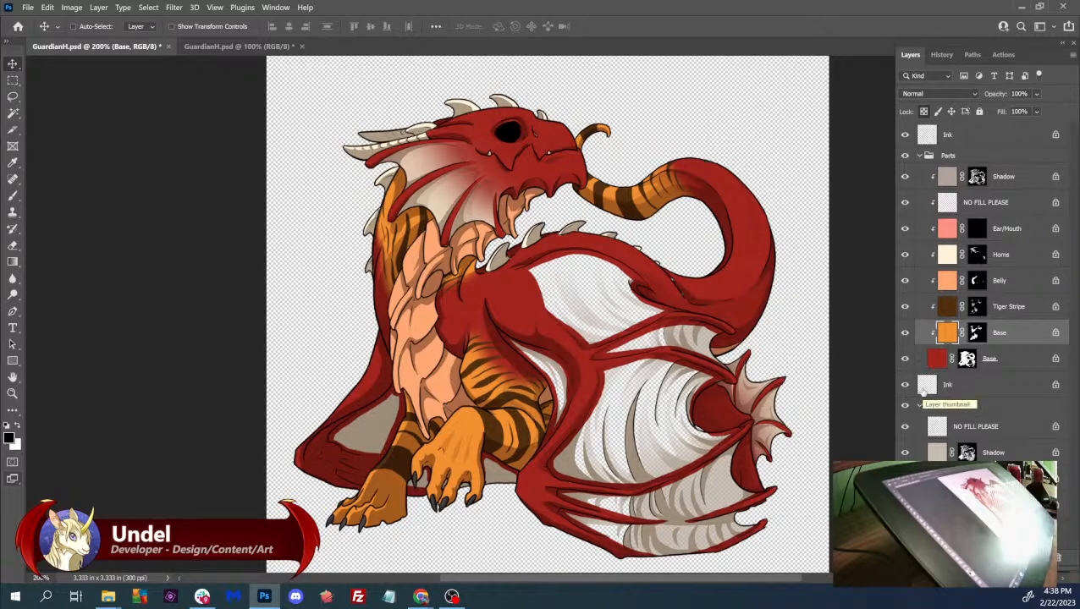
- Set the foreground colour to #2d2d2d and fill the red Base layer's artwork with it
click(975, 334)
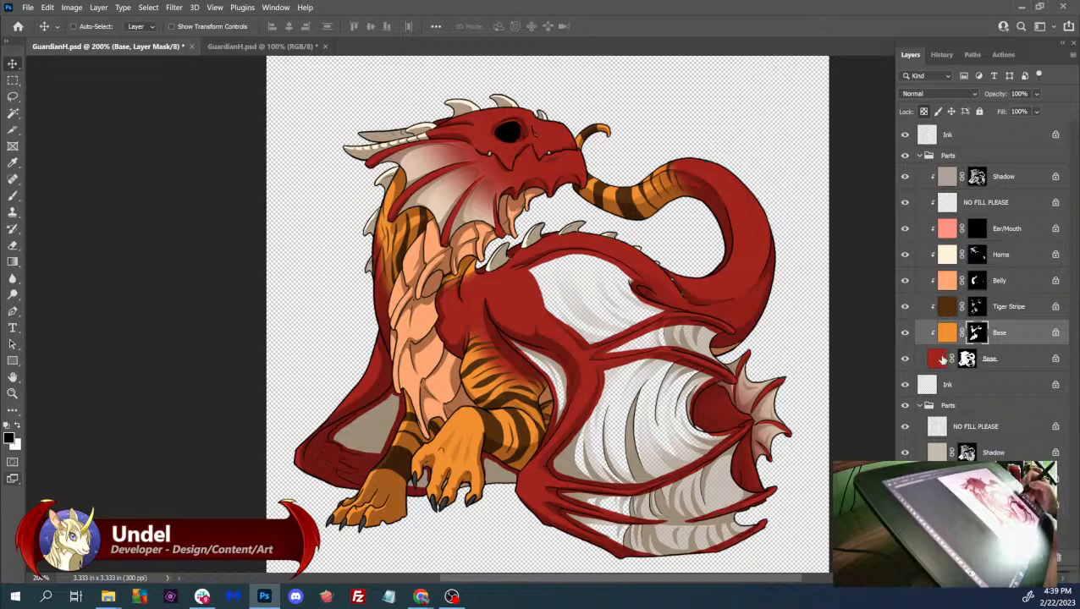
click(942, 360)
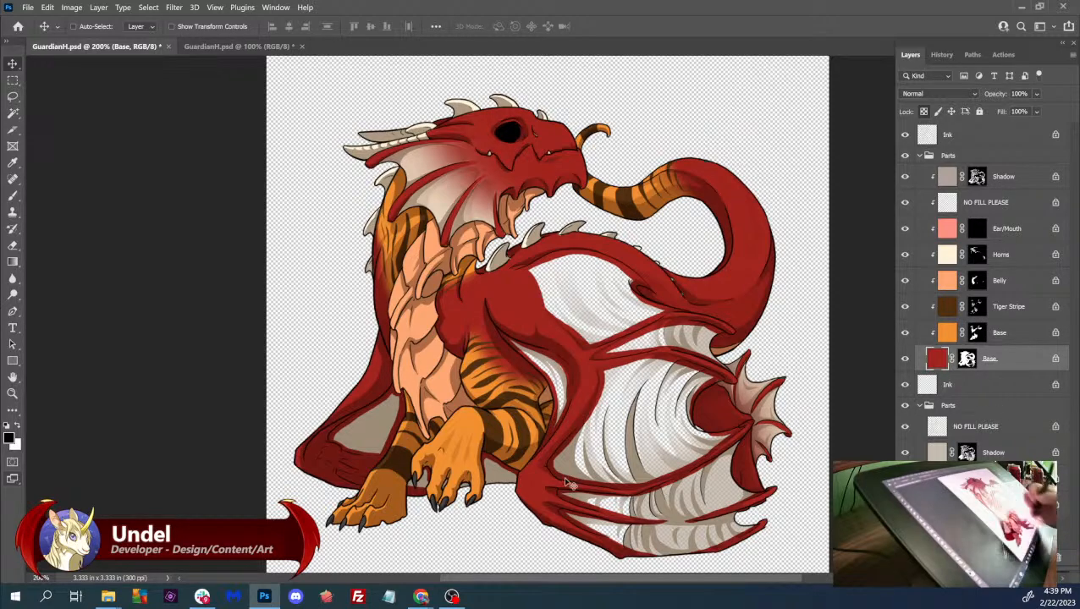
click(10, 436)
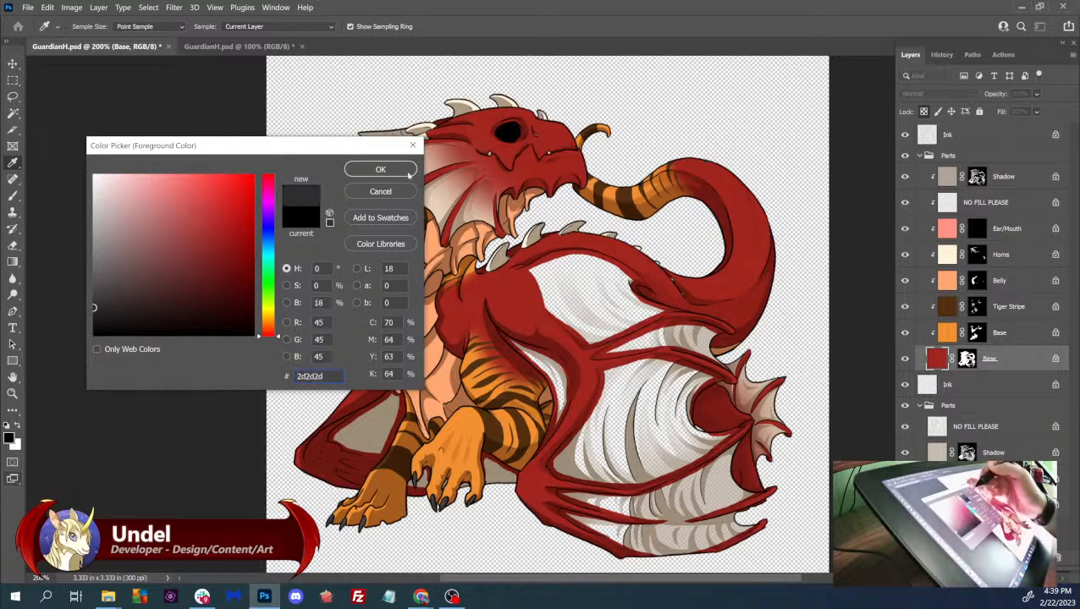
click(380, 170)
key(alt+shift+BackSpace)
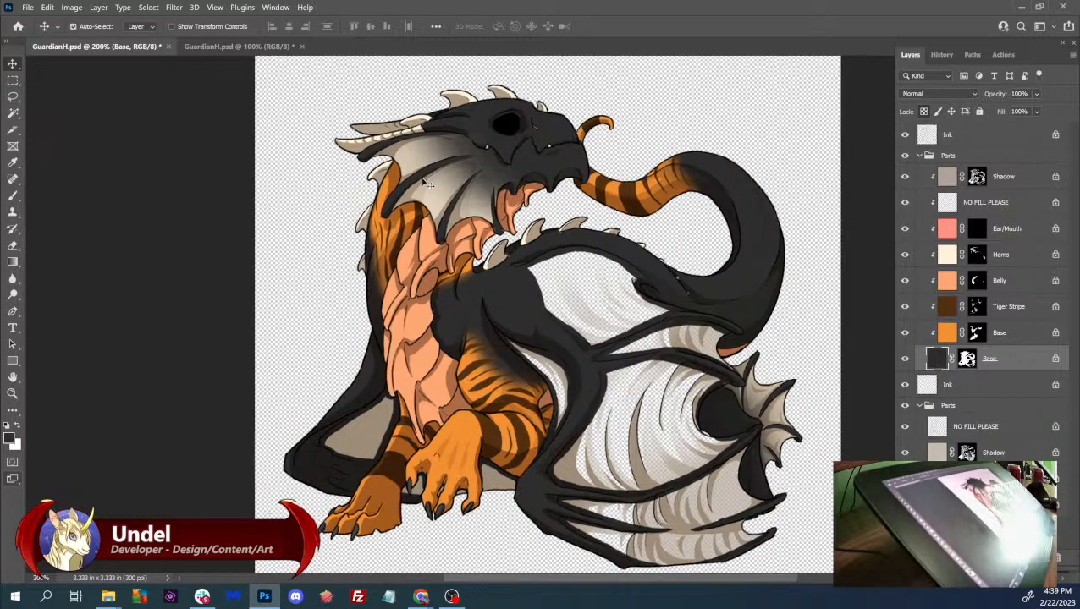
- Hide the Tiger Stripe and Belly layers to expose the artwork around the wing and tail fin
key(ctrl+plus)
key(ctrl+plus)
mouse_move(657, 372)
mouse_down()
mouse_move(613, 333)
mouse_move(618, 194)
mouse_move(584, 279)
mouse_move(491, 250)
mouse_move(495, 258)
mouse_up()
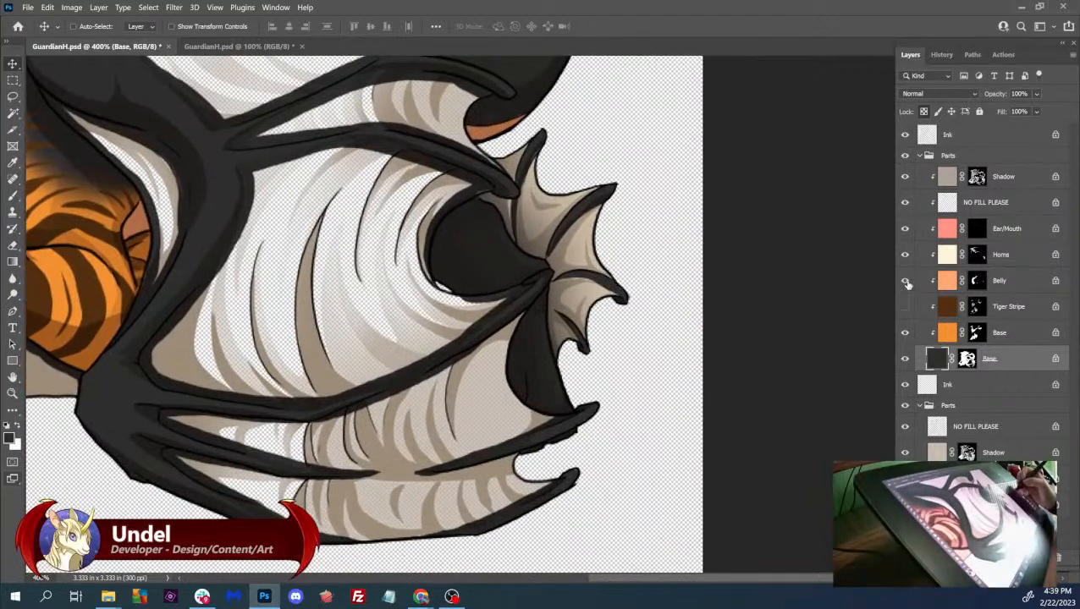
click(905, 280)
- Draw a loose lasso selection around the tail fin and the surrounding wing area, with the dark Base layer active
drag(612, 405, 1073, 449)
drag(718, 401, 632, 424)
drag(794, 432, 766, 457)
drag(817, 372, 687, 379)
drag(791, 355, 840, 362)
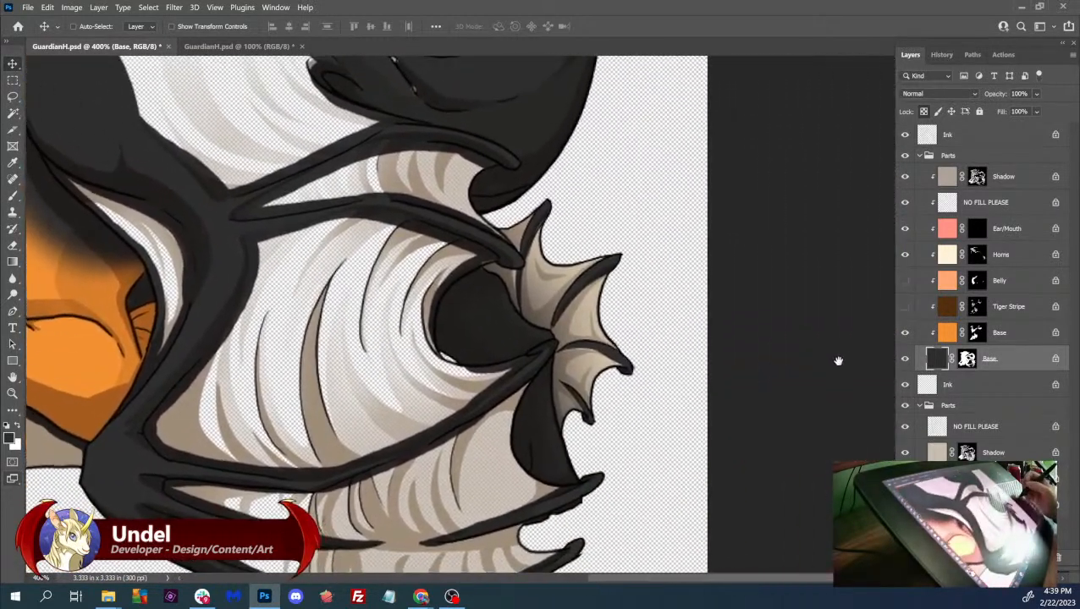
drag(554, 193, 433, 298)
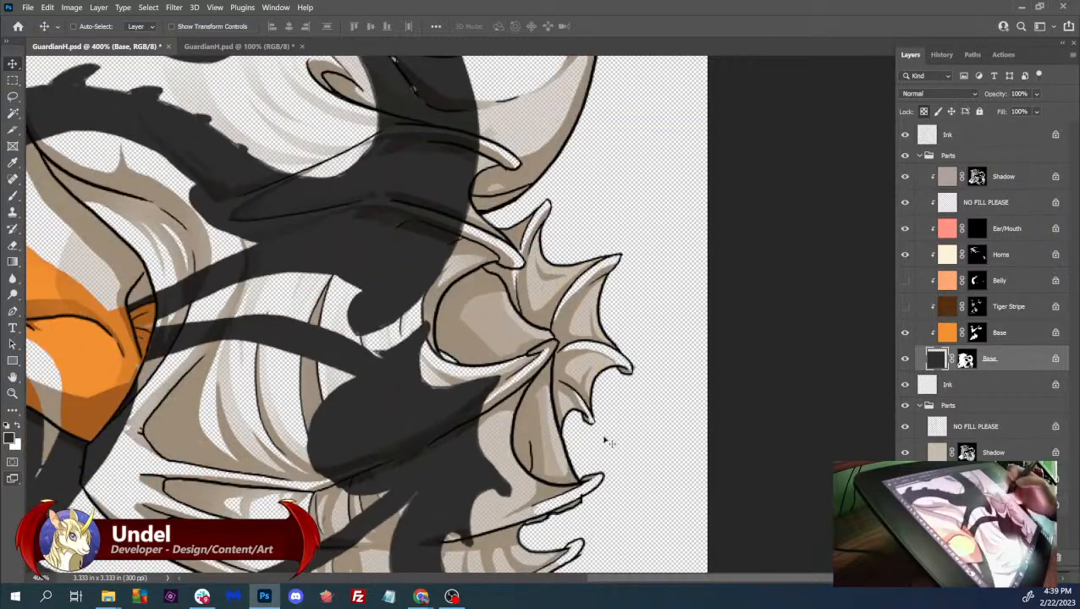
key(ctrl+z)
key(l)
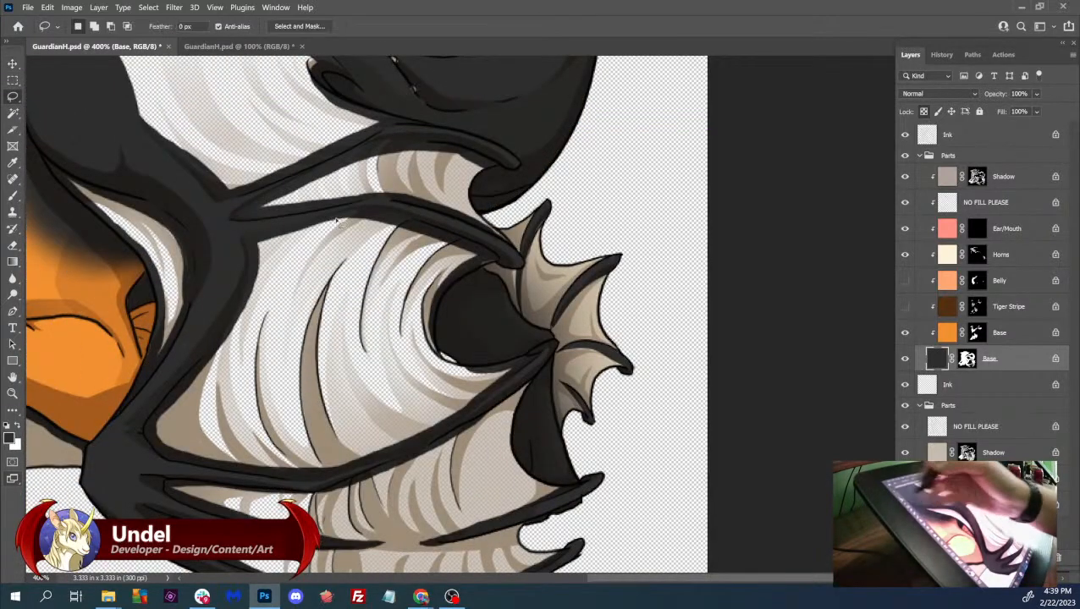
mouse_move(404, 292)
mouse_down()
mouse_move(460, 484)
mouse_move(666, 450)
mouse_move(615, 236)
mouse_up()
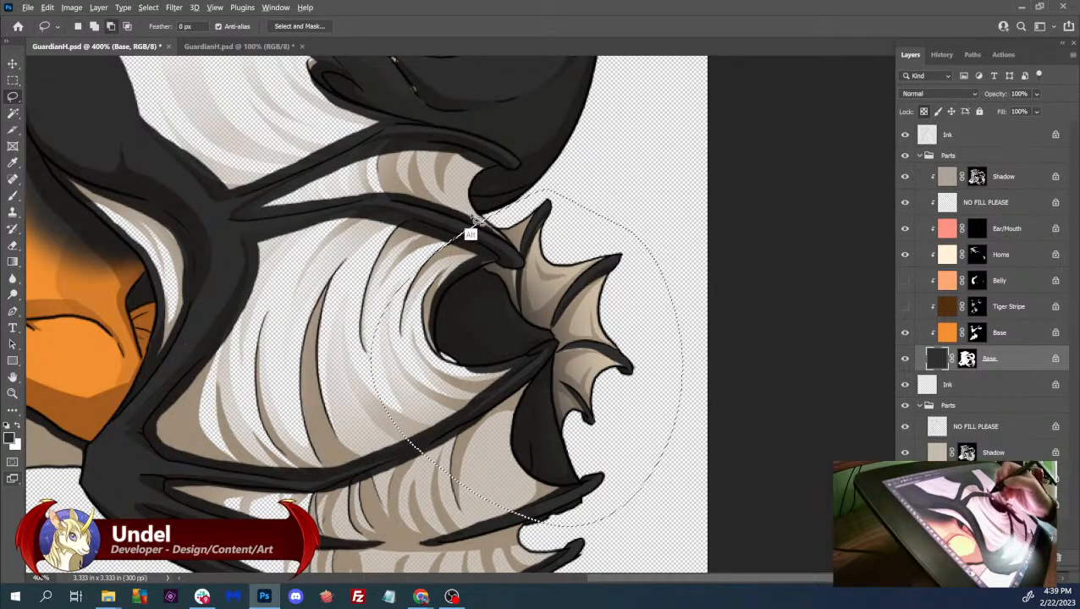
- Trim the lasso selection along the upper wing finger and the curved inner edge of the tail, excluding the wing membrane
mouse_move(489, 223)
mouse_down()
mouse_move(529, 270)
mouse_move(461, 286)
mouse_up()
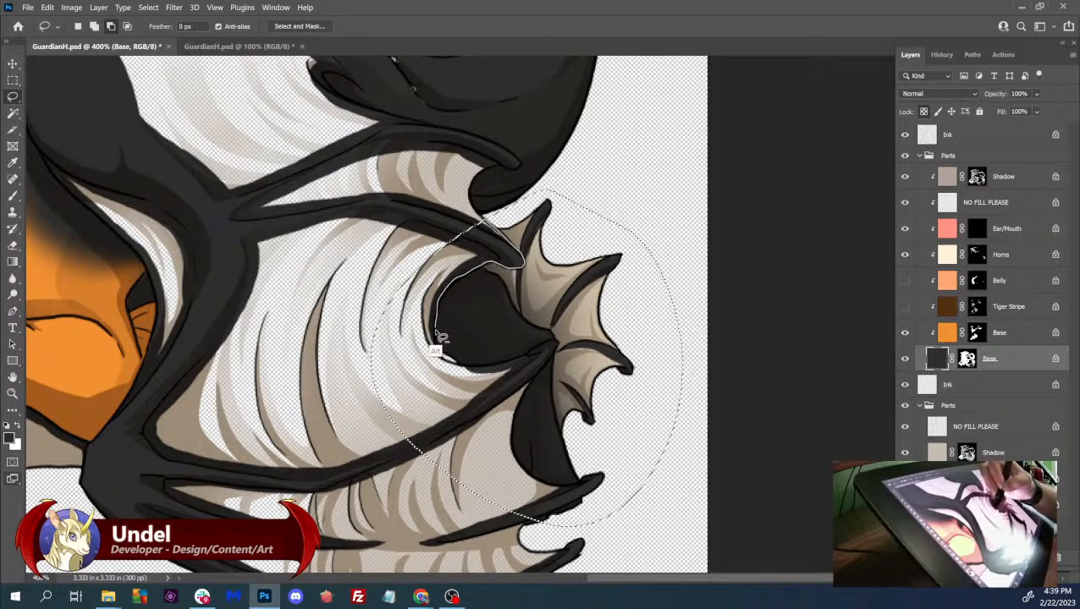
mouse_move(446, 364)
mouse_down()
mouse_move(390, 335)
mouse_move(372, 291)
mouse_move(393, 270)
mouse_up()
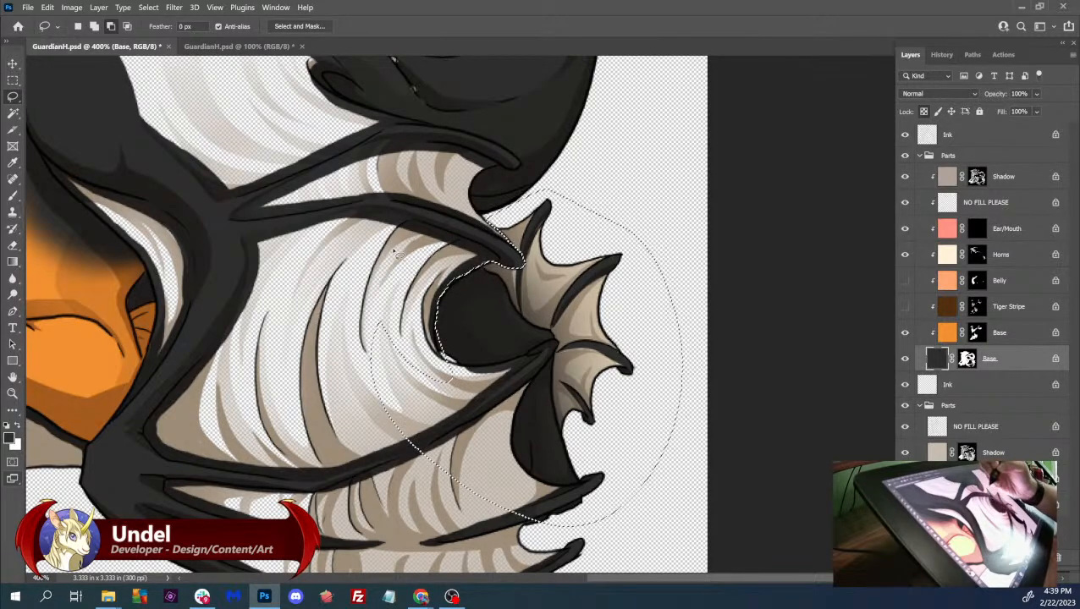
mouse_move(487, 267)
mouse_down()
mouse_move(430, 312)
mouse_move(449, 361)
mouse_up()
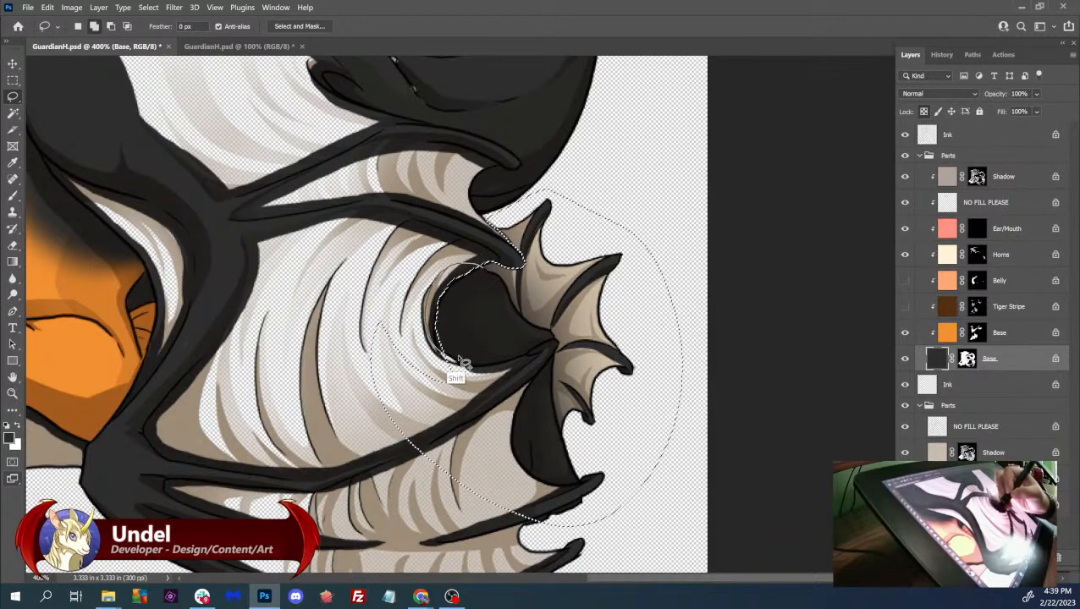
drag(521, 322, 517, 314)
drag(650, 310, 708, 243)
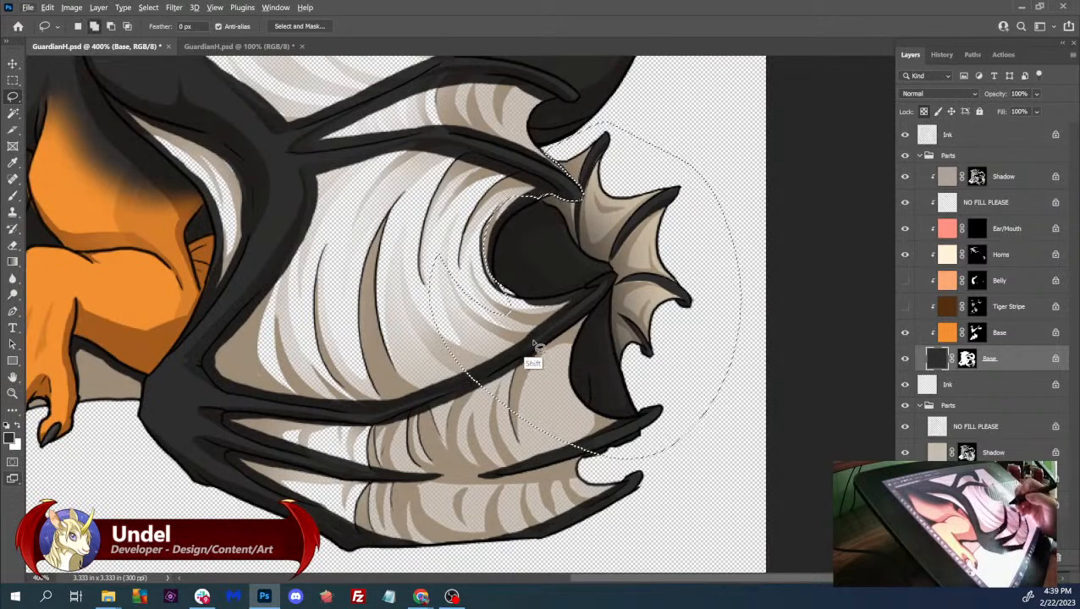
- Subtract the lower wing finger and membrane from the selection, following the edges of both visible tail sections
drag(502, 293, 567, 315)
key(ctrl+z)
drag(505, 296, 581, 303)
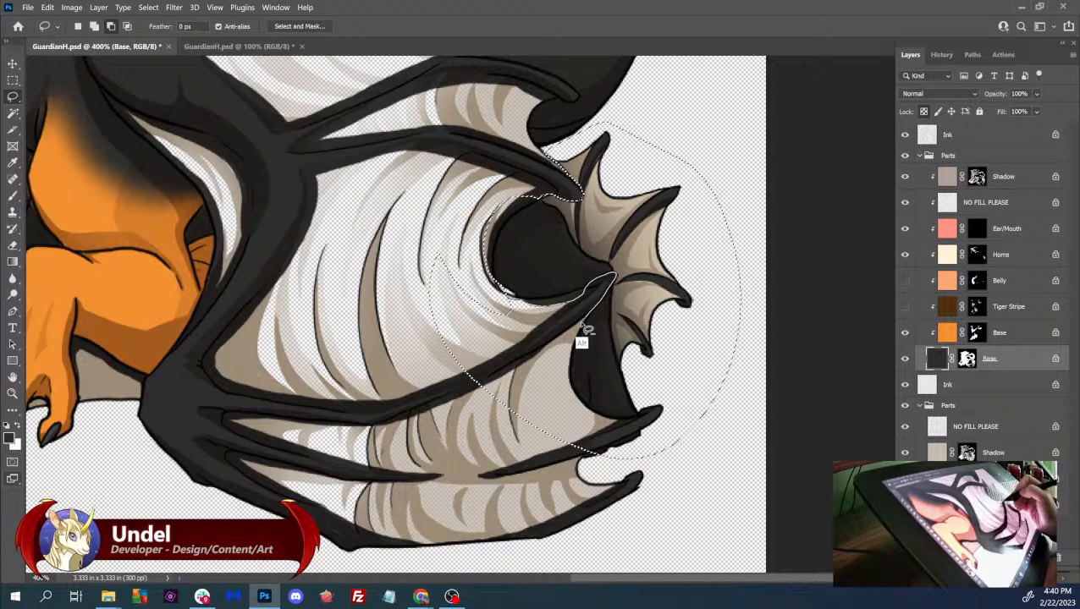
drag(579, 417, 611, 434)
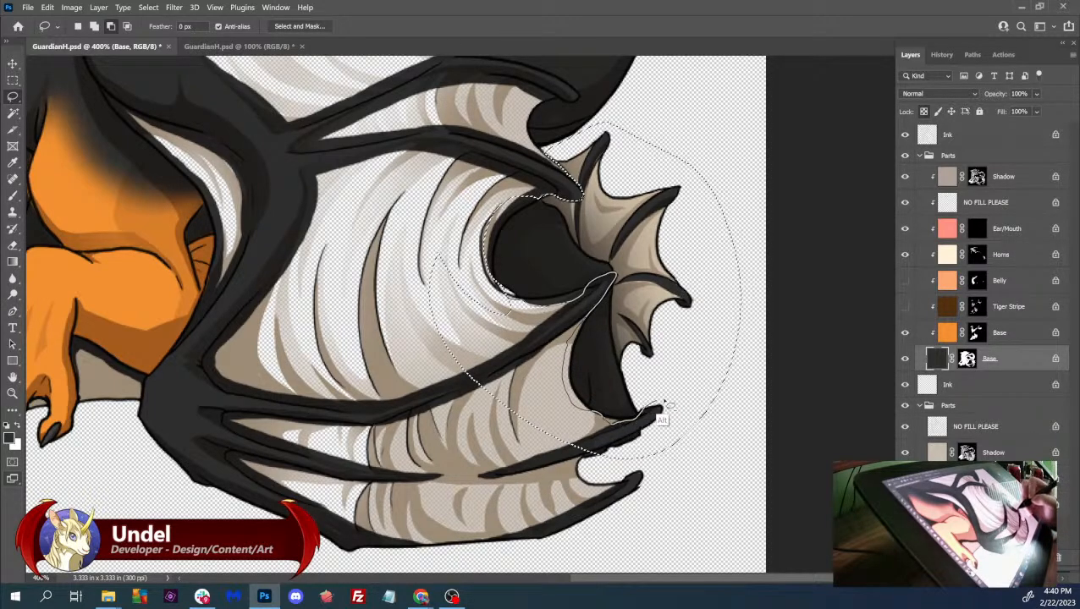
mouse_move(691, 449)
mouse_down()
mouse_move(431, 466)
mouse_move(363, 295)
mouse_move(432, 238)
mouse_move(461, 243)
mouse_up()
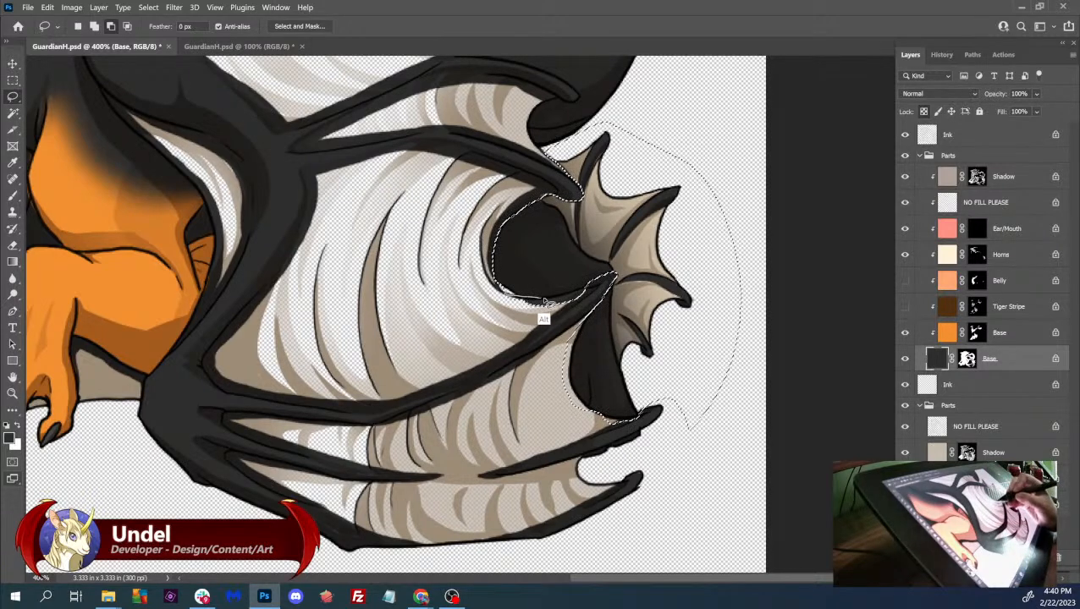
mouse_move(583, 311)
mouse_down()
mouse_move(609, 294)
mouse_move(591, 306)
mouse_move(595, 293)
mouse_up()
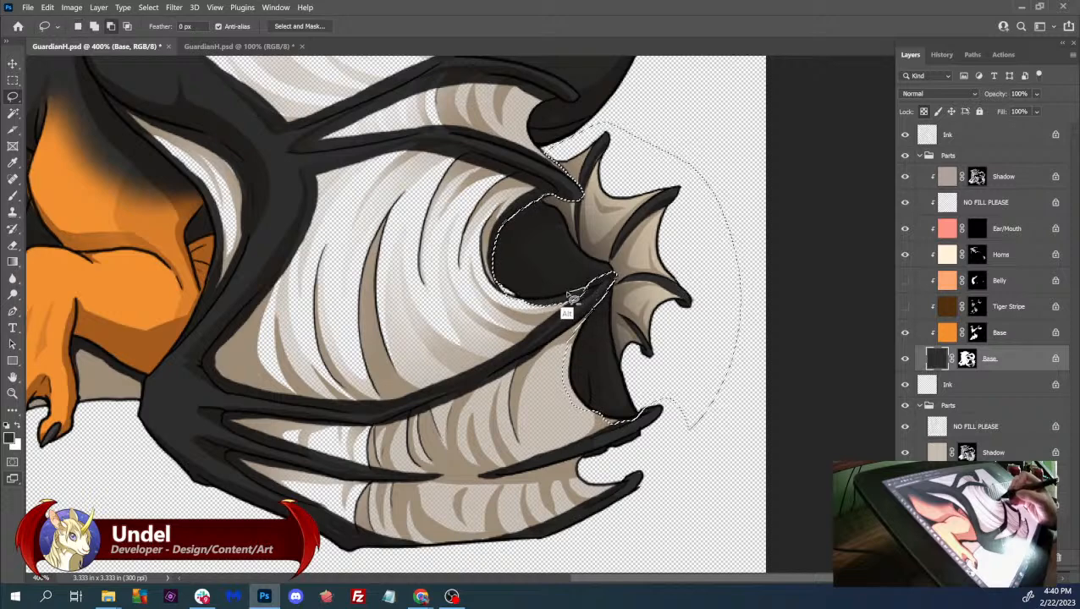
drag(565, 319, 622, 285)
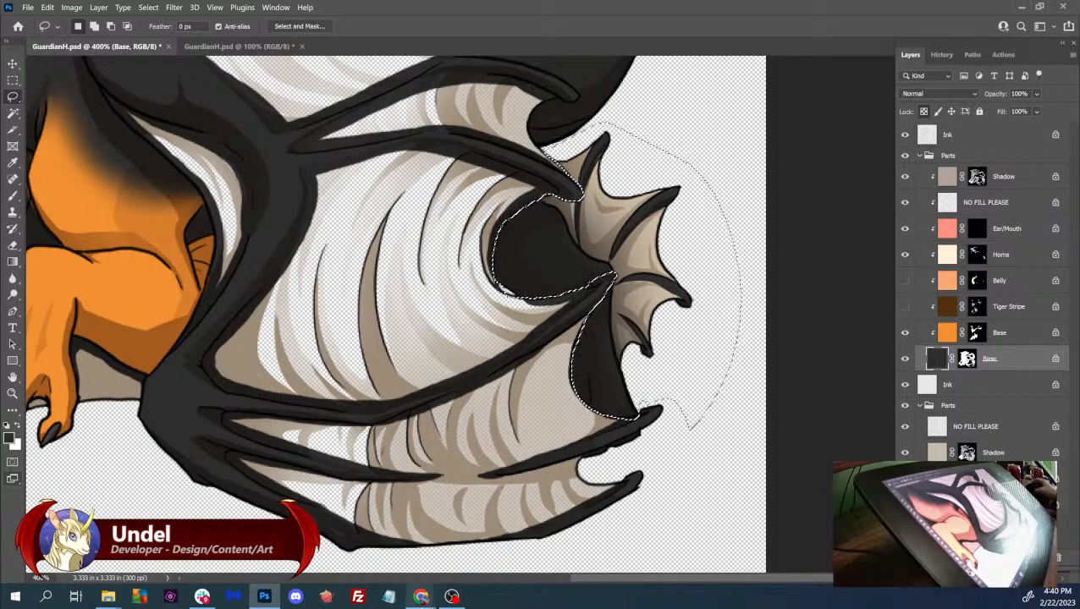
key(ctrl+d)
- Switch to the Predict Morphology page in the browser and preview the female Guardian with Okapi at the Dragon age
mouse_move(420, 597)
click(487, 542)
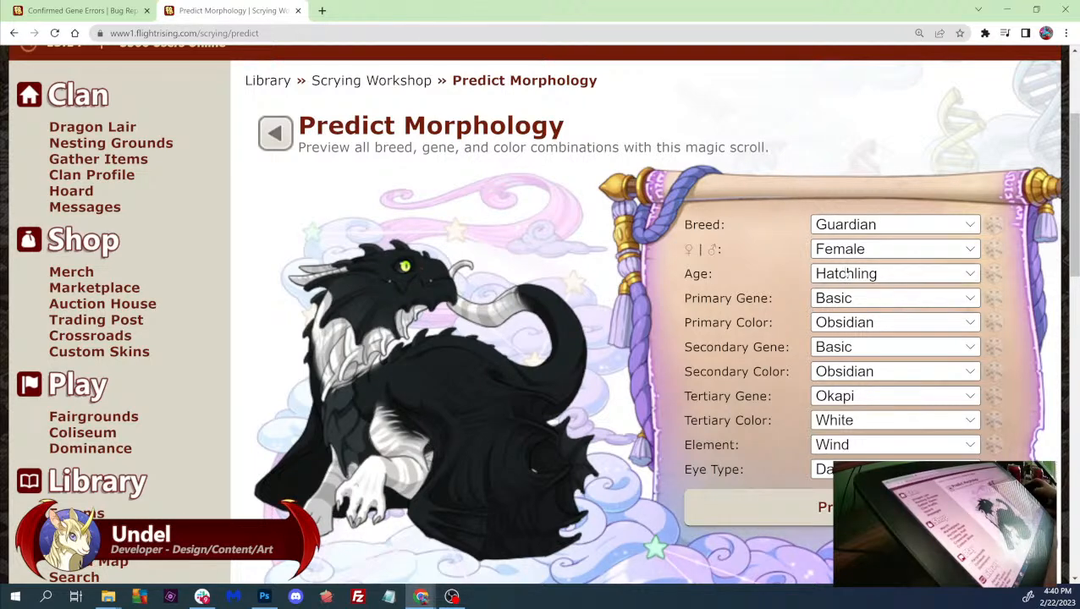
click(865, 251)
click(855, 284)
click(855, 273)
click(854, 292)
click(819, 504)
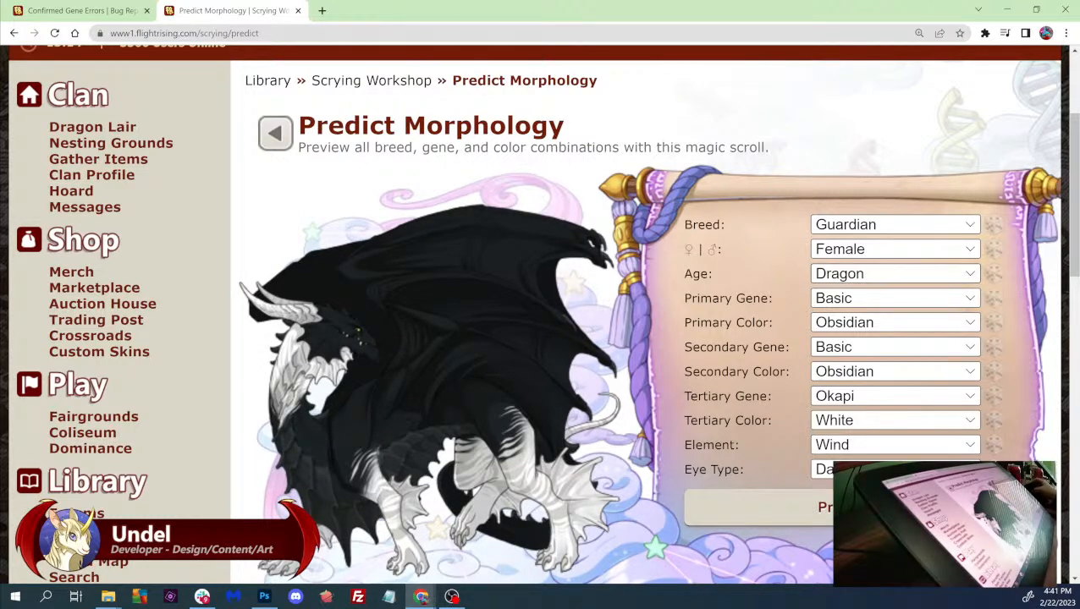
click(1005, 9)
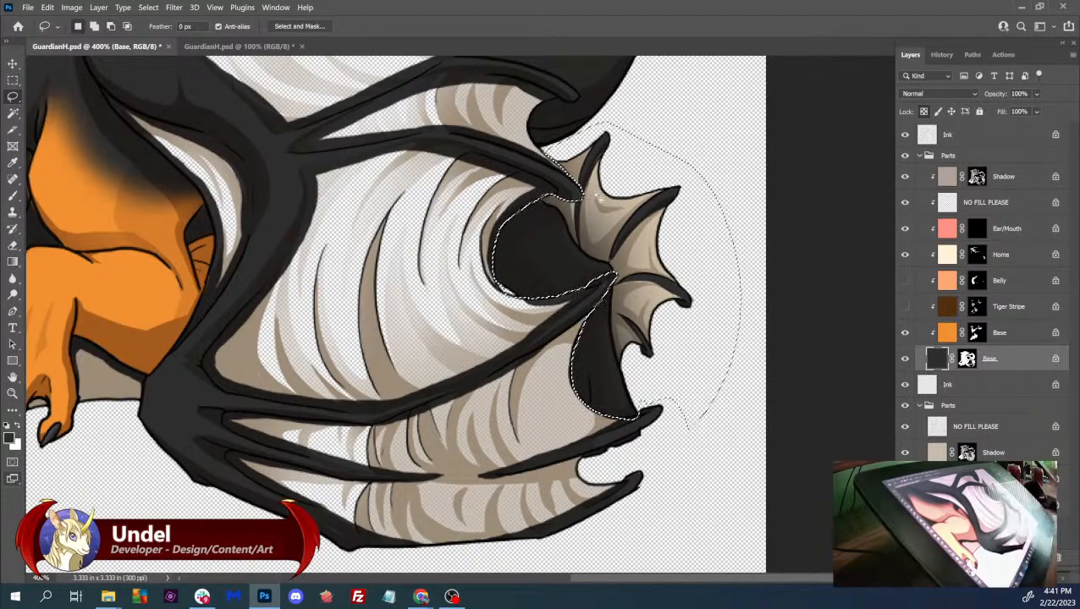
- Refine the selection edge along the lower tail section by adding the missed slivers between the wing finger and the tail outline
scroll(596, 197, up, 4)
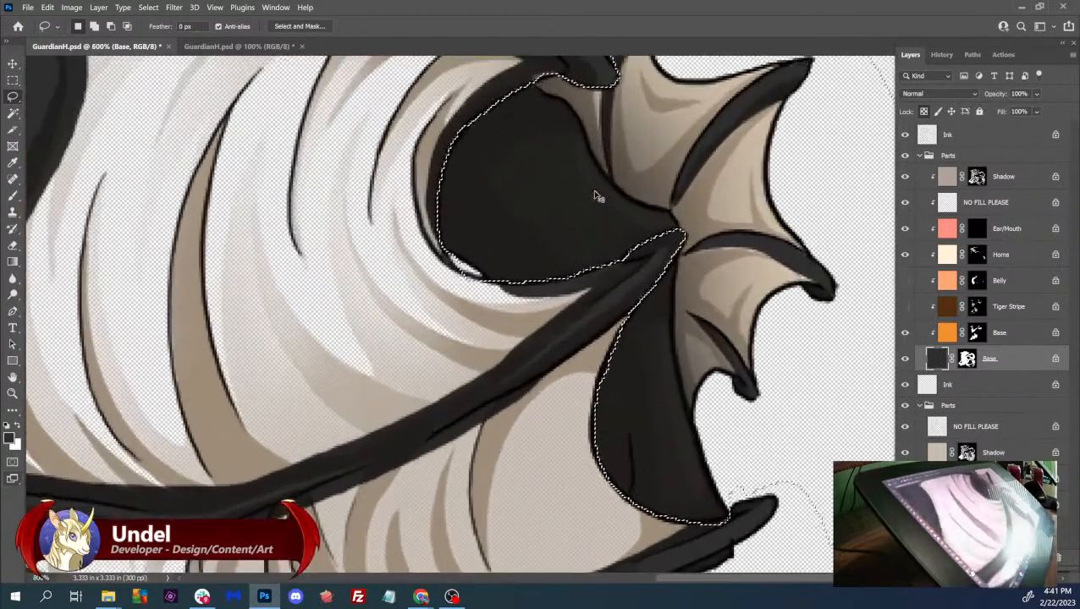
scroll(597, 196, up, 2)
mouse_move(626, 417)
mouse_down()
mouse_move(618, 494)
mouse_move(650, 560)
mouse_move(656, 541)
mouse_up()
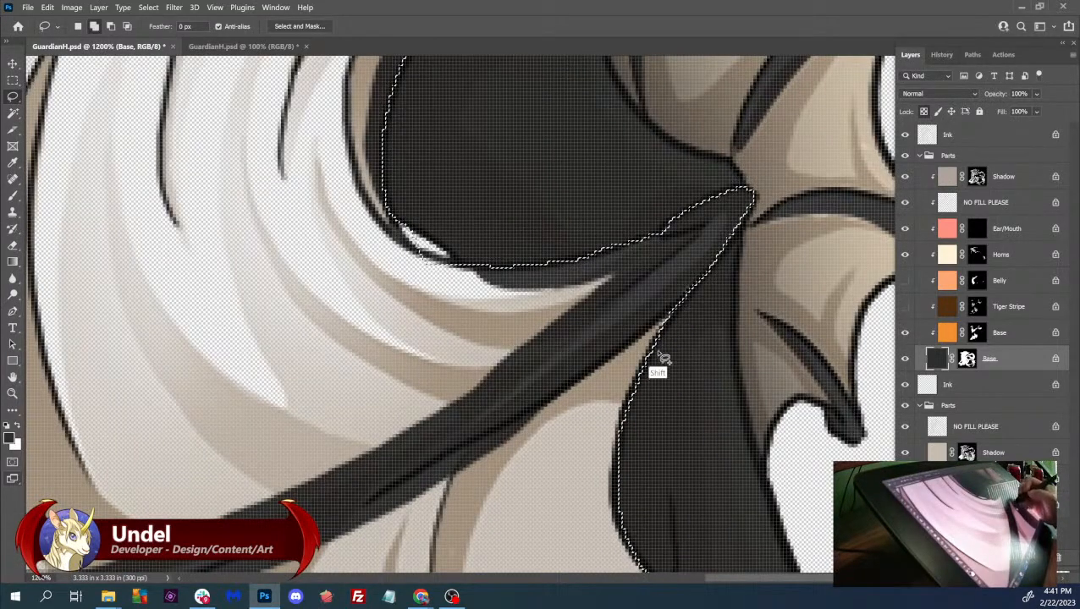
drag(713, 406, 738, 575)
mouse_move(574, 306)
mouse_down()
mouse_move(613, 298)
mouse_move(574, 289)
mouse_move(518, 321)
mouse_move(557, 336)
mouse_up()
drag(740, 412, 724, 296)
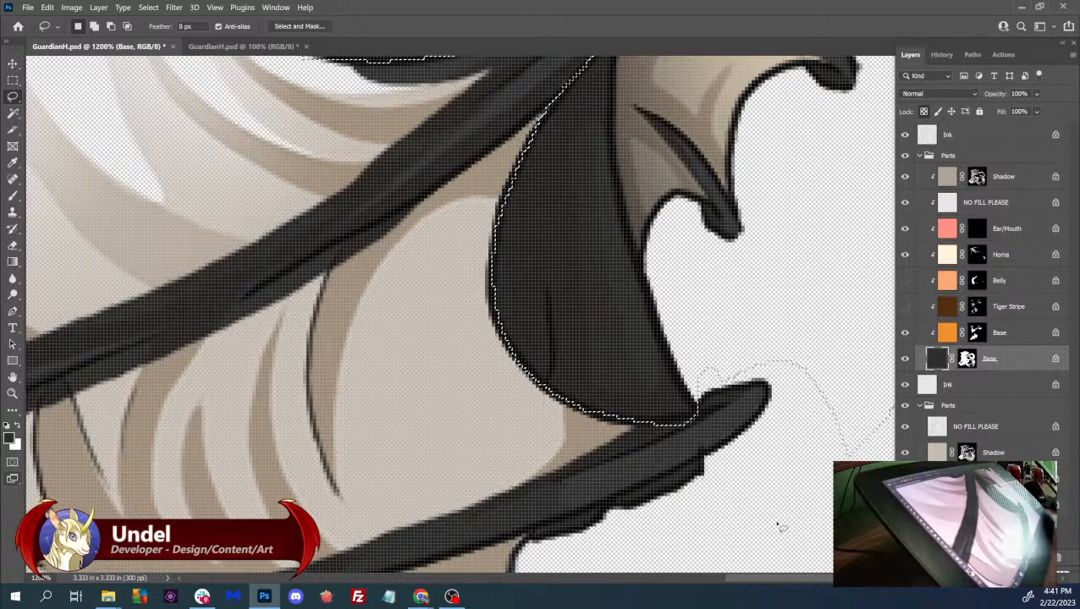
key(ctrl+minus)
key(ctrl+minus)
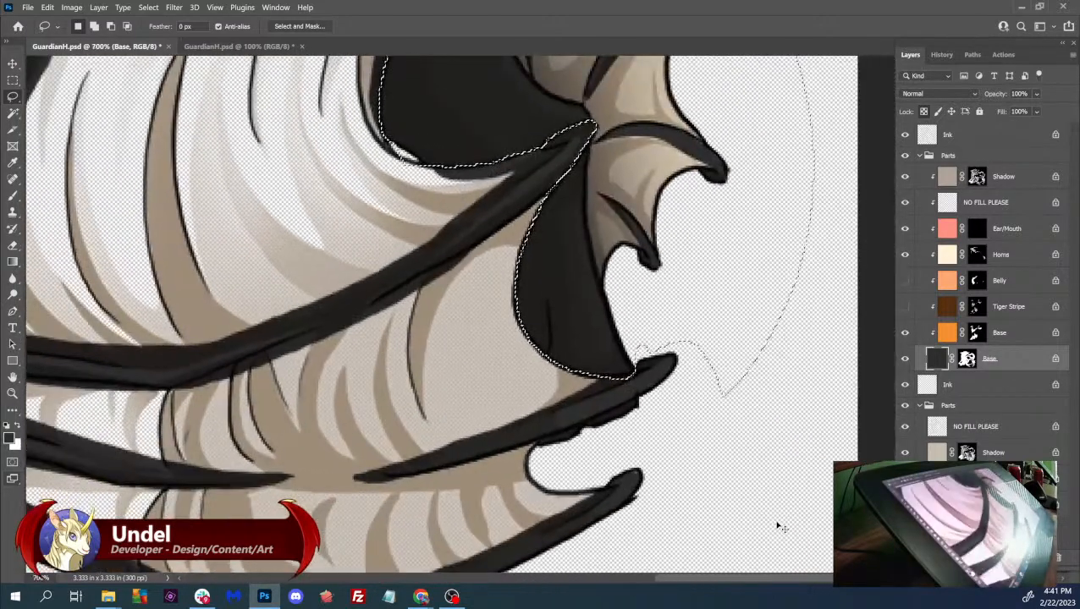
- Add the small sliver of tail beneath the lower wing finger to the lasso selection
key(ctrl+plus)
key(ctrl+plus)
drag(709, 402, 715, 315)
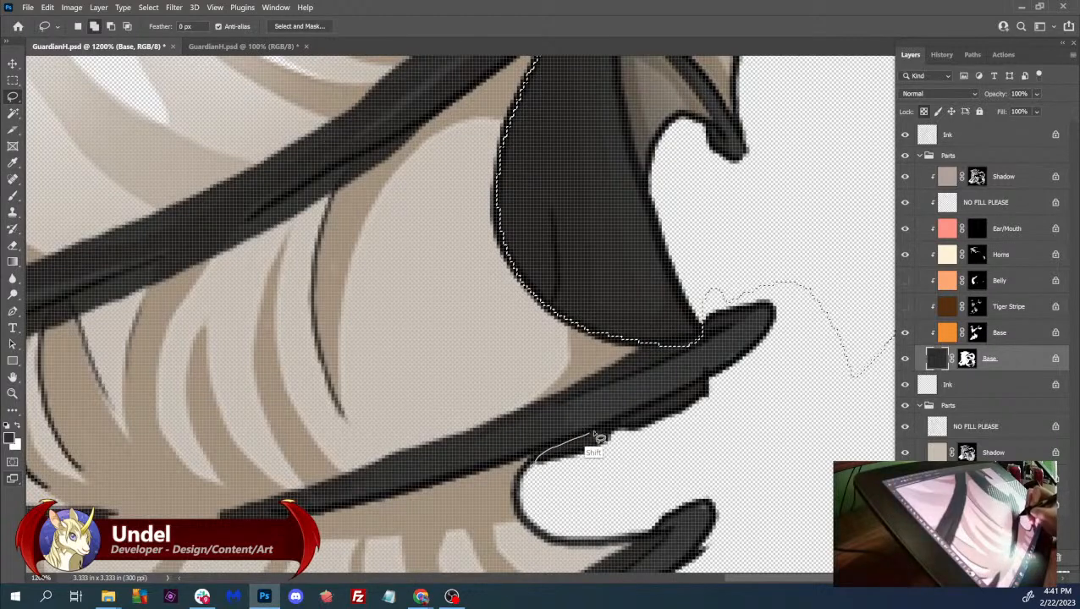
mouse_move(668, 464)
mouse_down()
mouse_move(592, 499)
mouse_move(546, 483)
mouse_up()
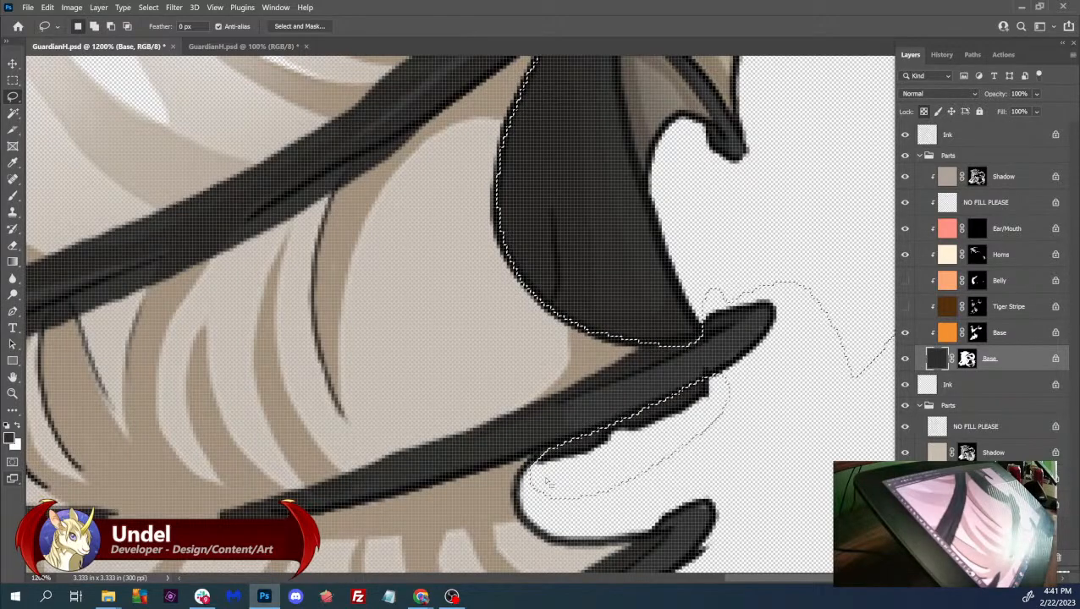
- Fill the selected tail area with white on the orange Base layer's mask using the Gradient tool, and clear the selection
key(ctrl+minus)
key(ctrl+minus)
key(ctrl+minus)
key(ctrl+minus)
key(ctrl+minus)
key(ctrl+minus)
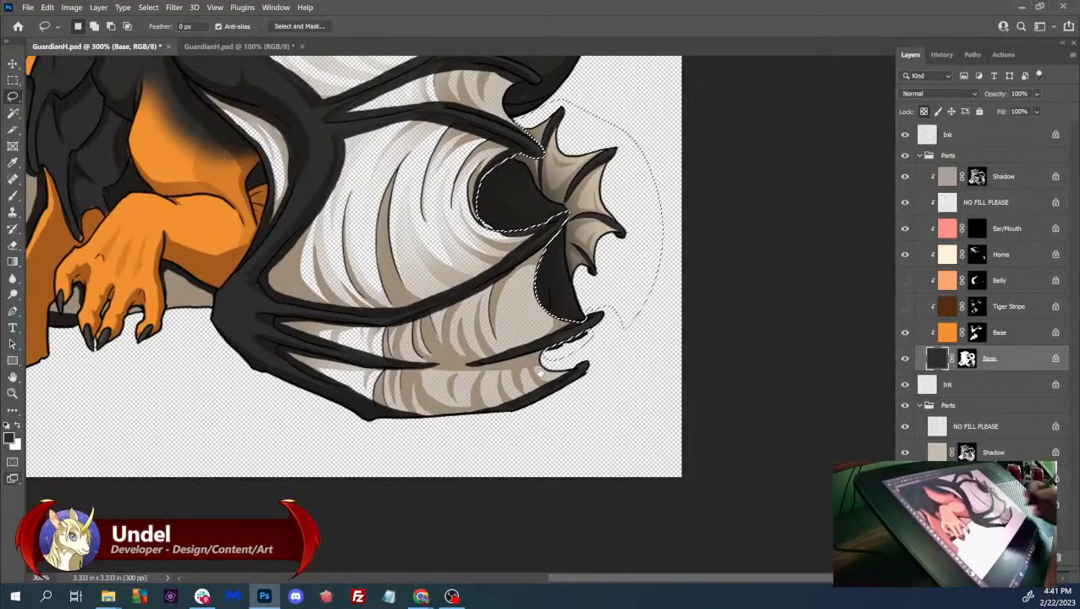
drag(539, 373, 590, 480)
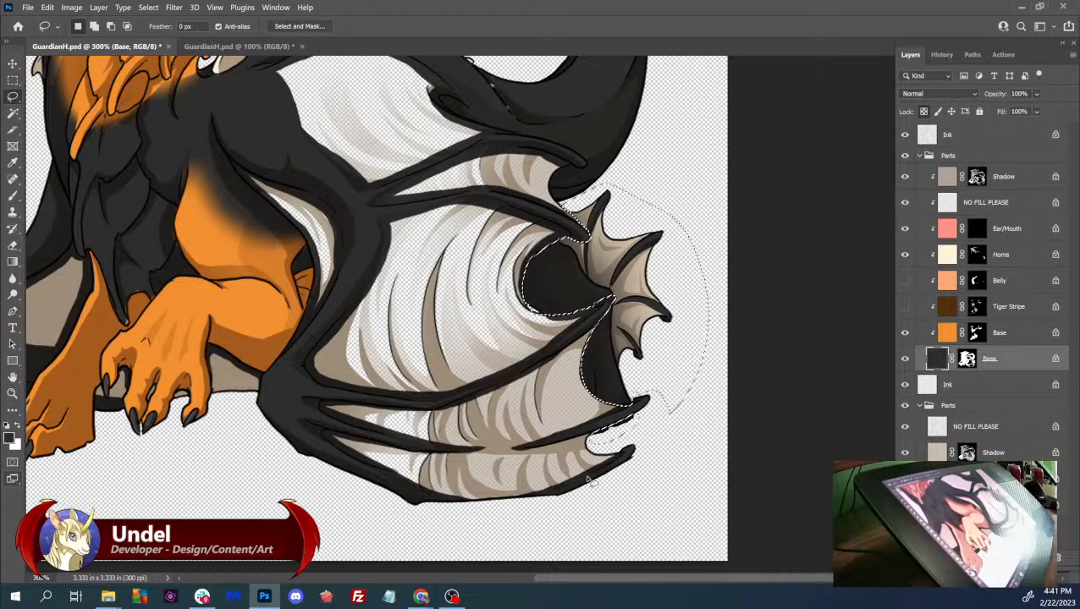
click(975, 334)
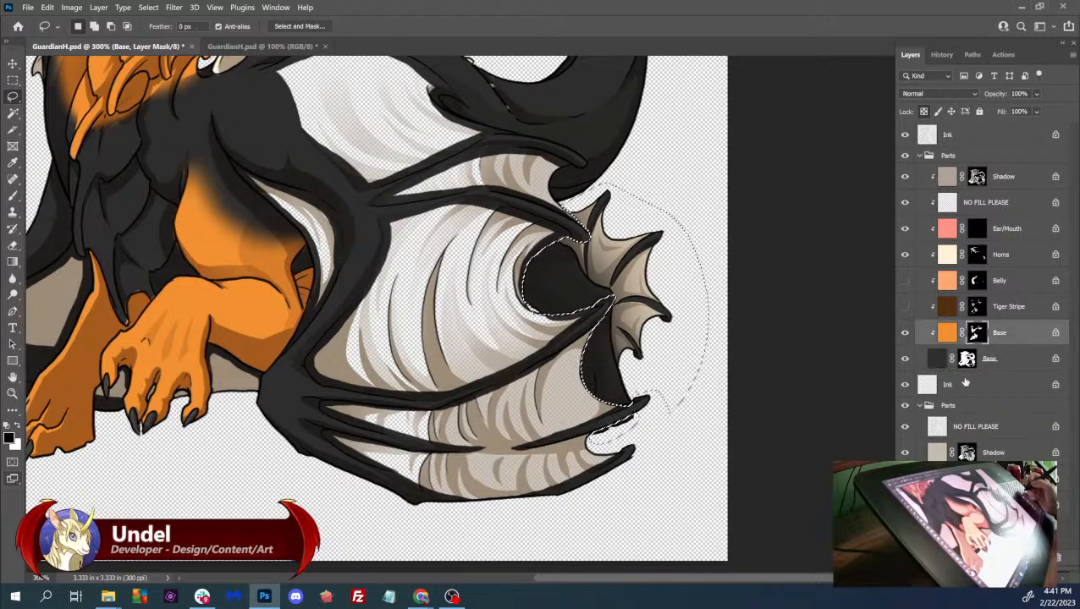
click(13, 261)
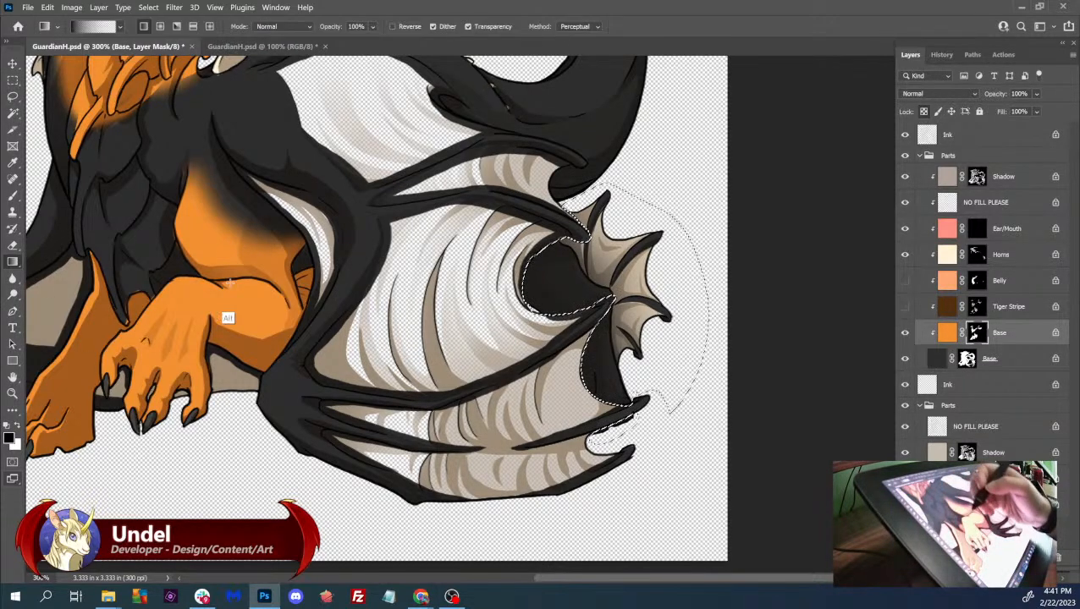
key(x)
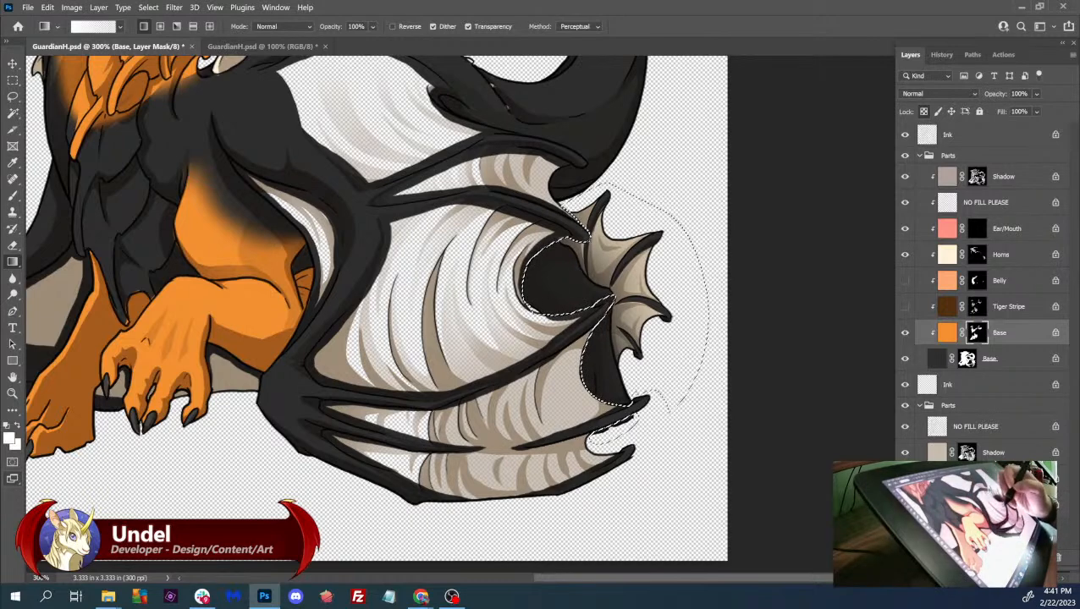
alt+click(976, 336)
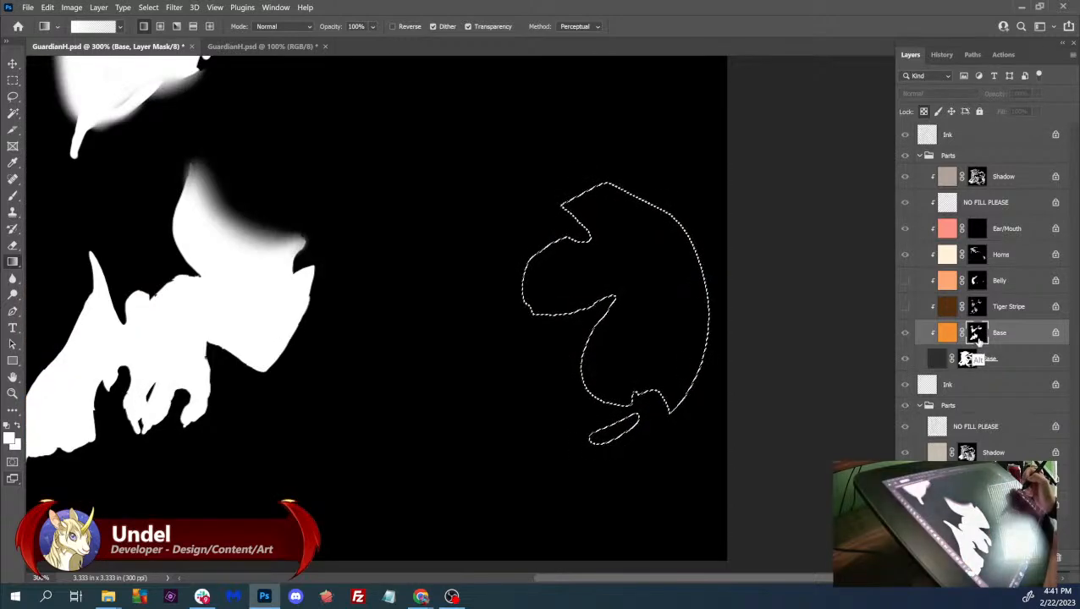
alt+click(976, 336)
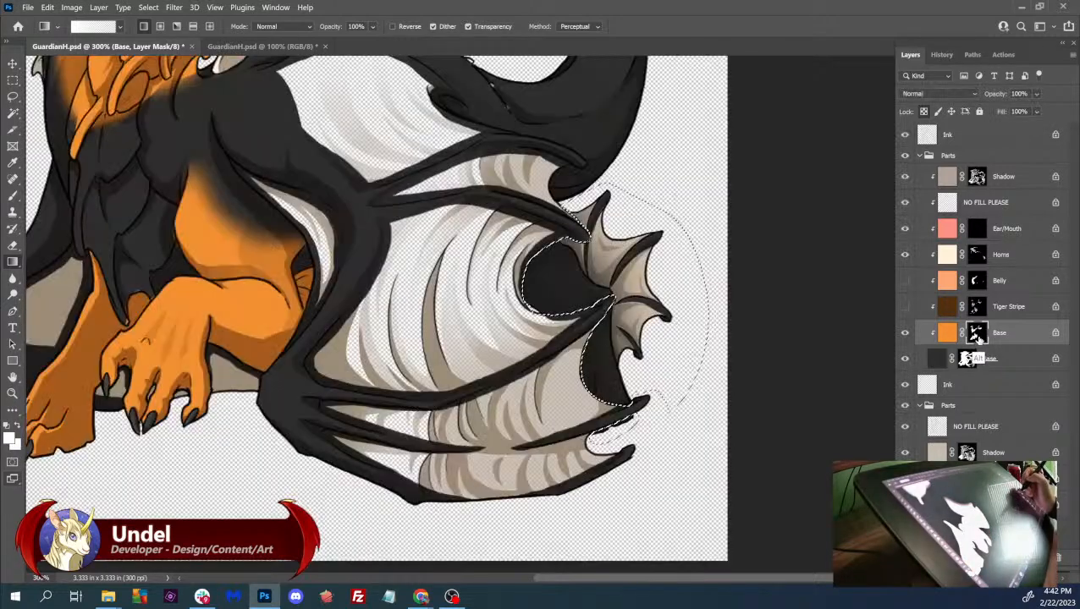
right_click(13, 260)
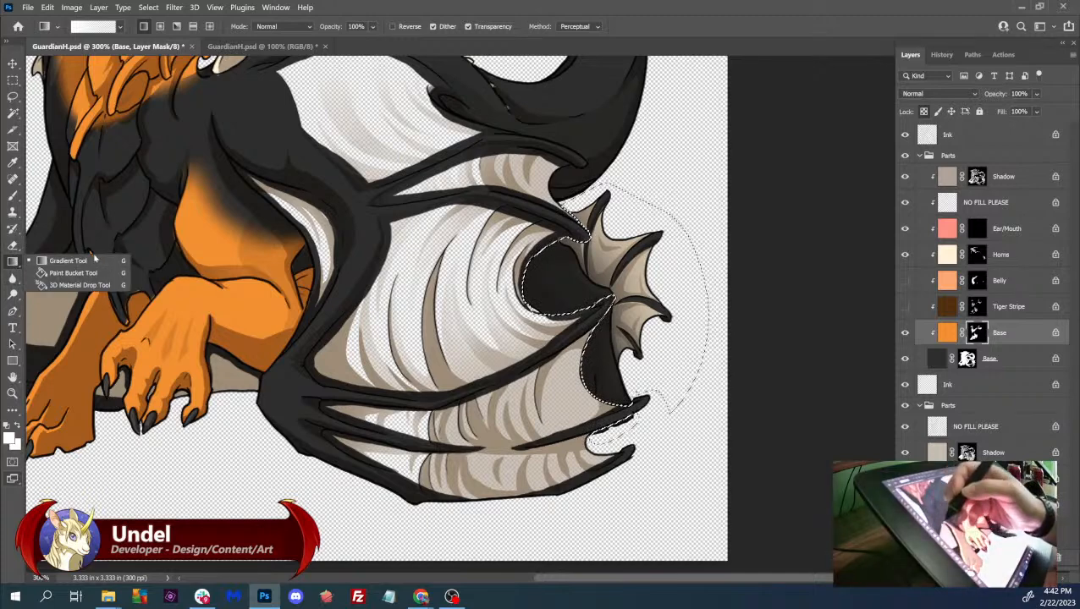
click(90, 264)
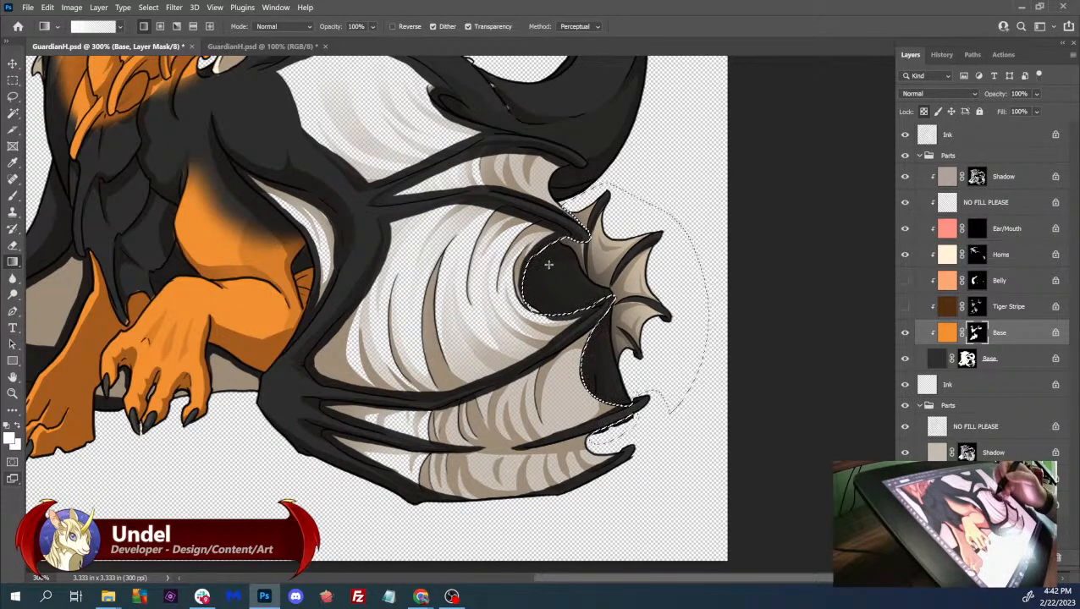
drag(548, 264, 440, 154)
key(ctrl+d)
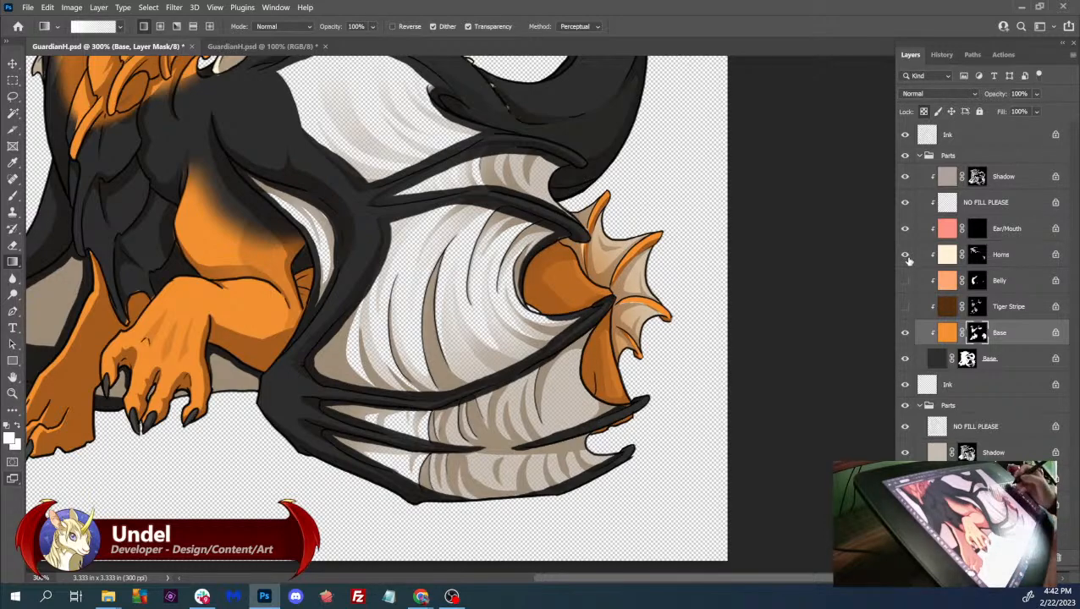
- Hide the Horns layer and show the Tiger Stripe layer, comparing the art with and without the stripes
click(906, 256)
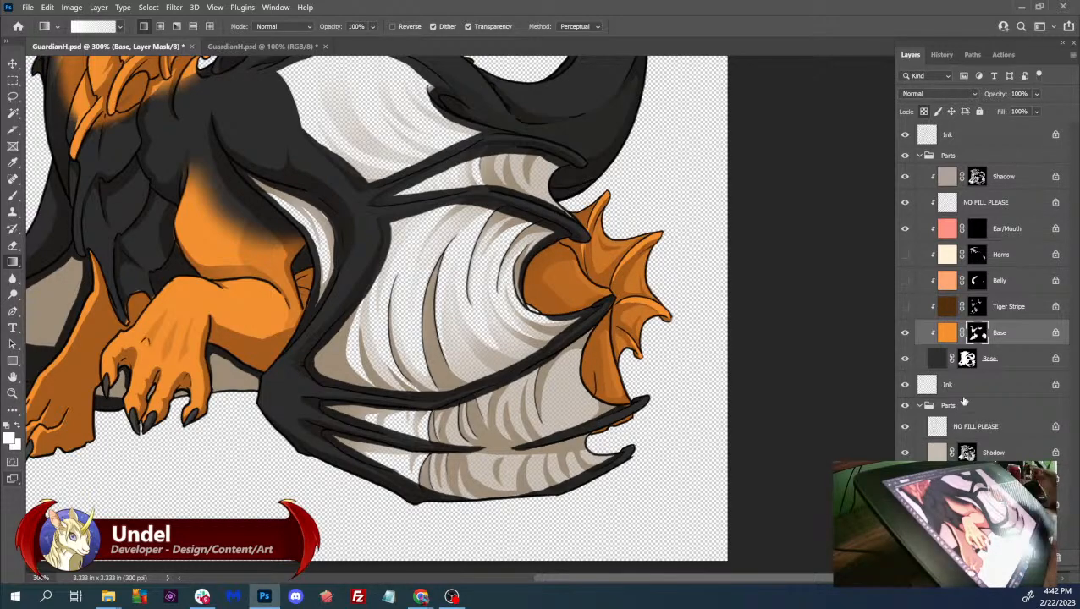
click(904, 307)
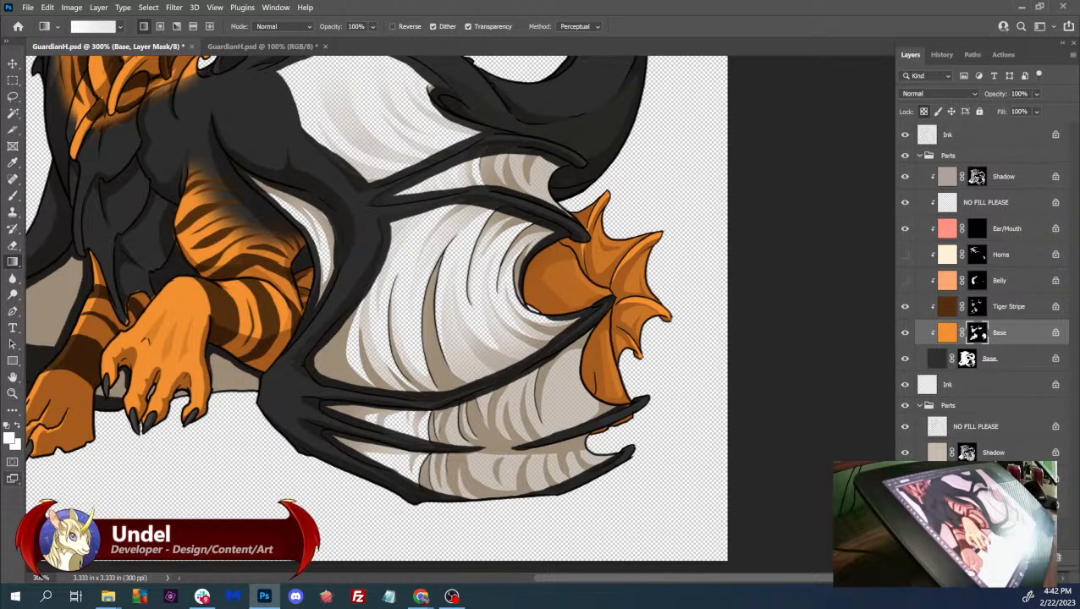
click(905, 306)
click(905, 306)
click(905, 306)
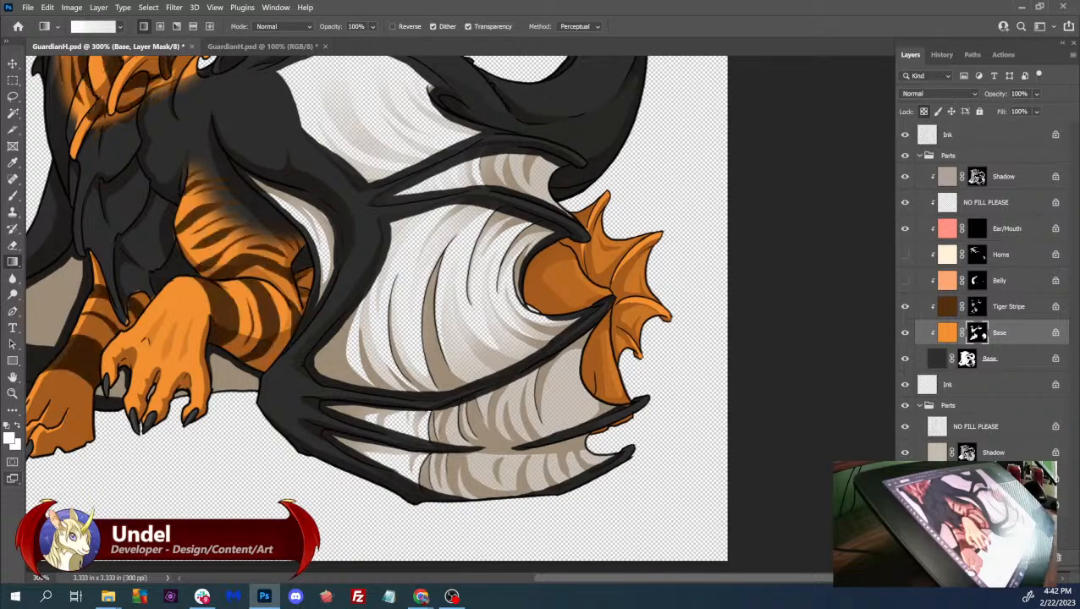
- Step back in the history to recover the tail selection, and show the Belly layer
click(942, 55)
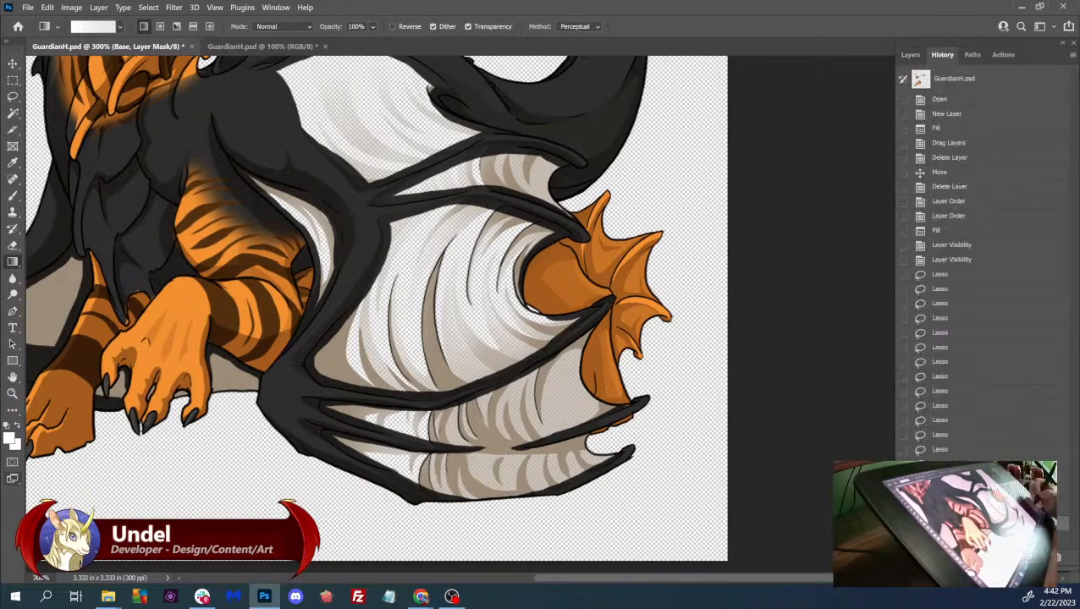
click(940, 465)
click(941, 479)
click(910, 55)
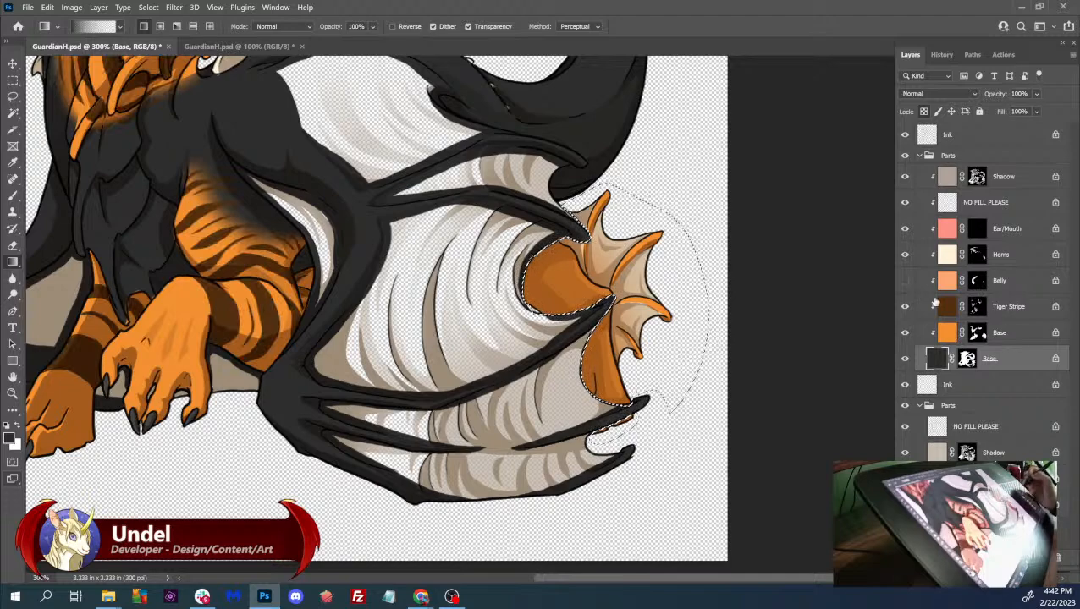
click(904, 280)
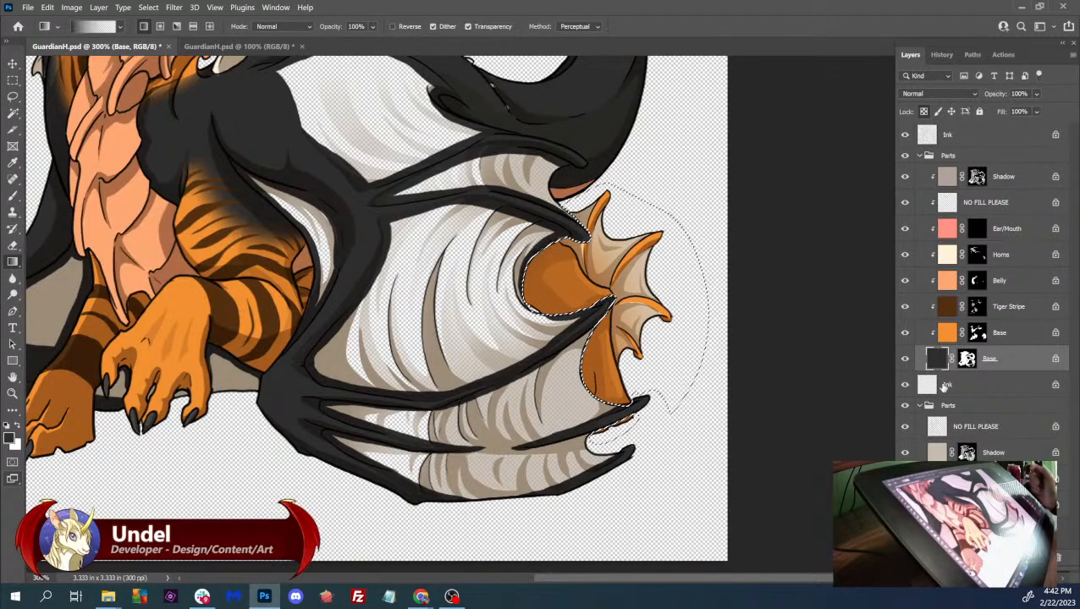
- Display the Tiger Stripe layer's mask on its own and examine its stripes around the body, tail and selected area
click(1002, 308)
drag(641, 395, 741, 476)
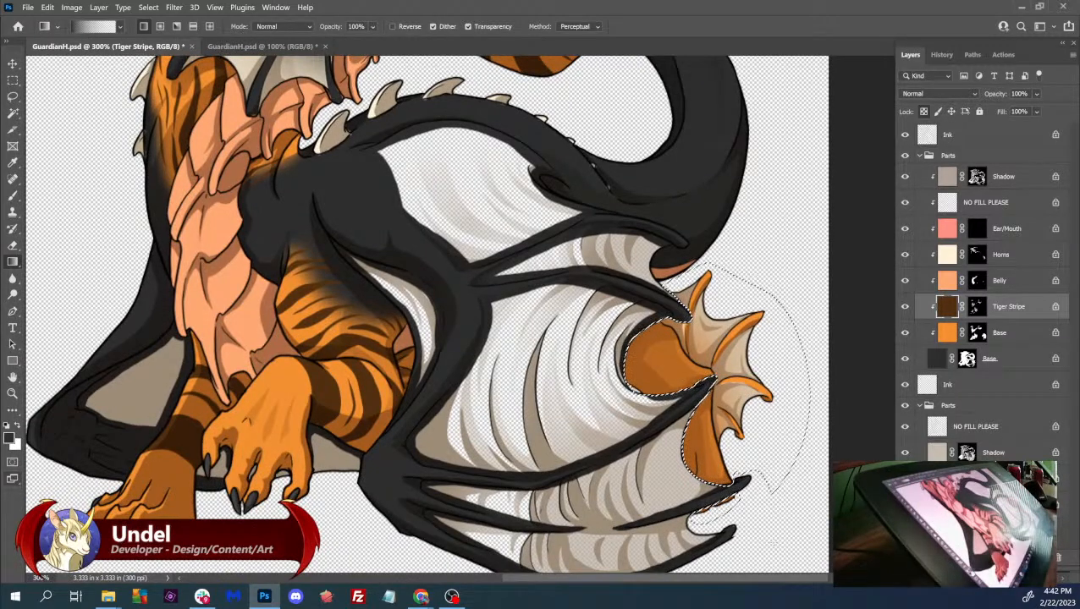
alt+click(977, 308)
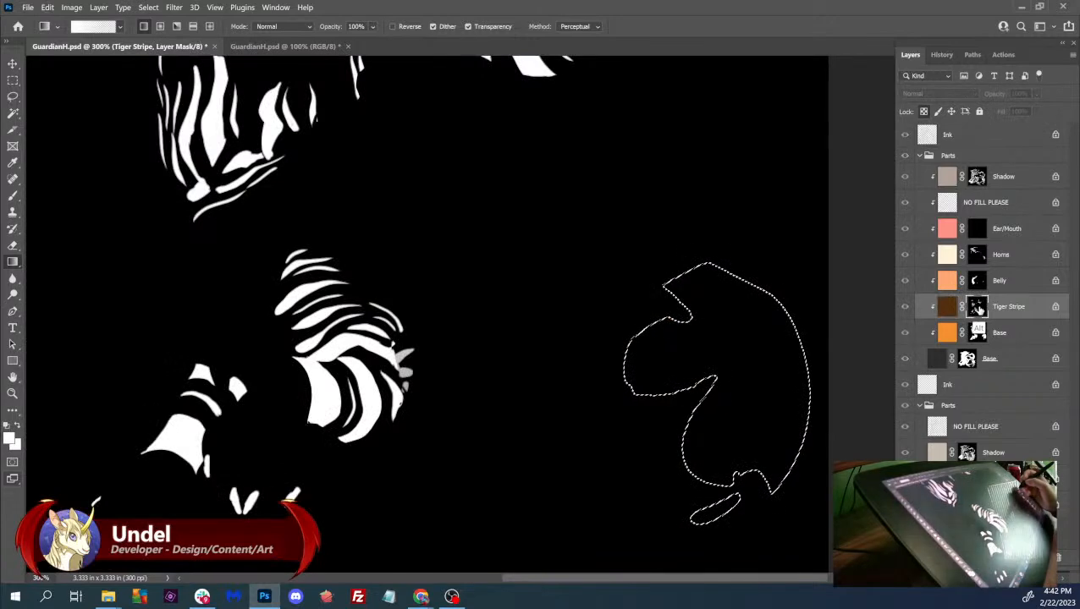
drag(794, 408, 784, 491)
drag(788, 413, 810, 376)
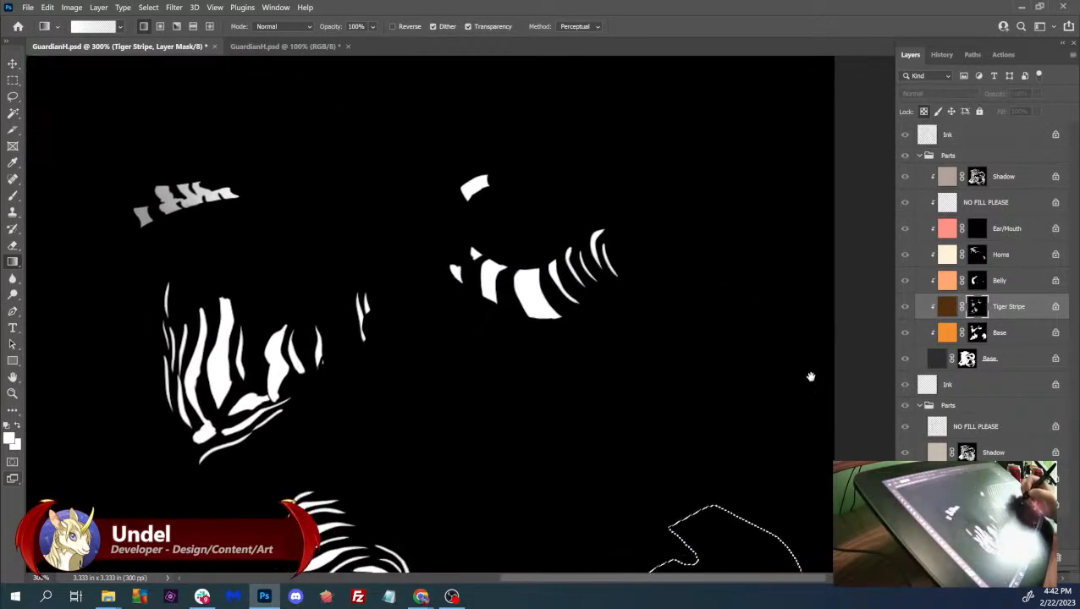
drag(656, 348, 699, 171)
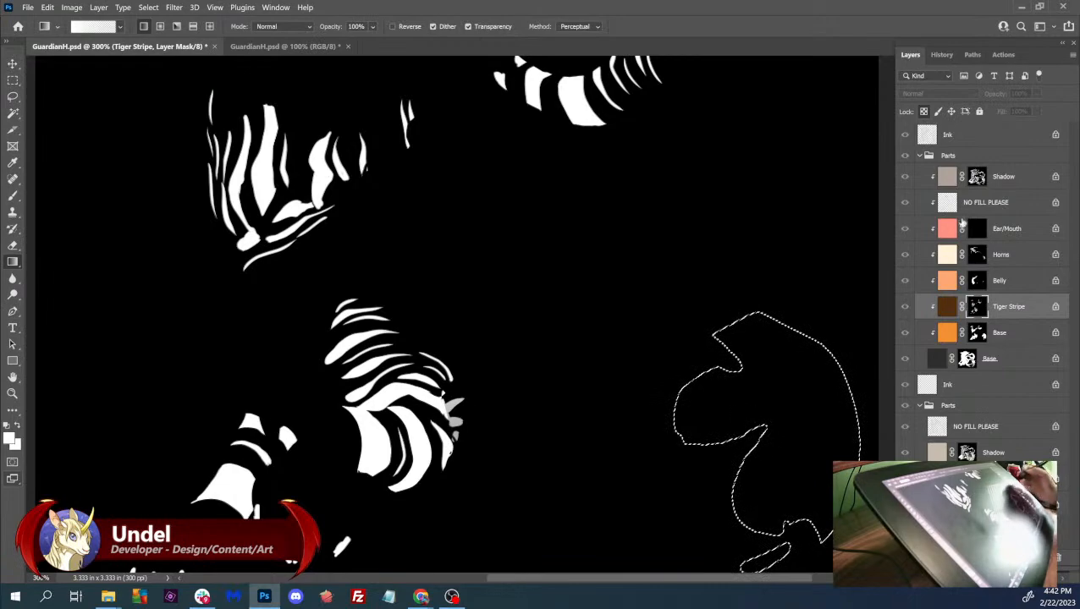
alt+click(977, 310)
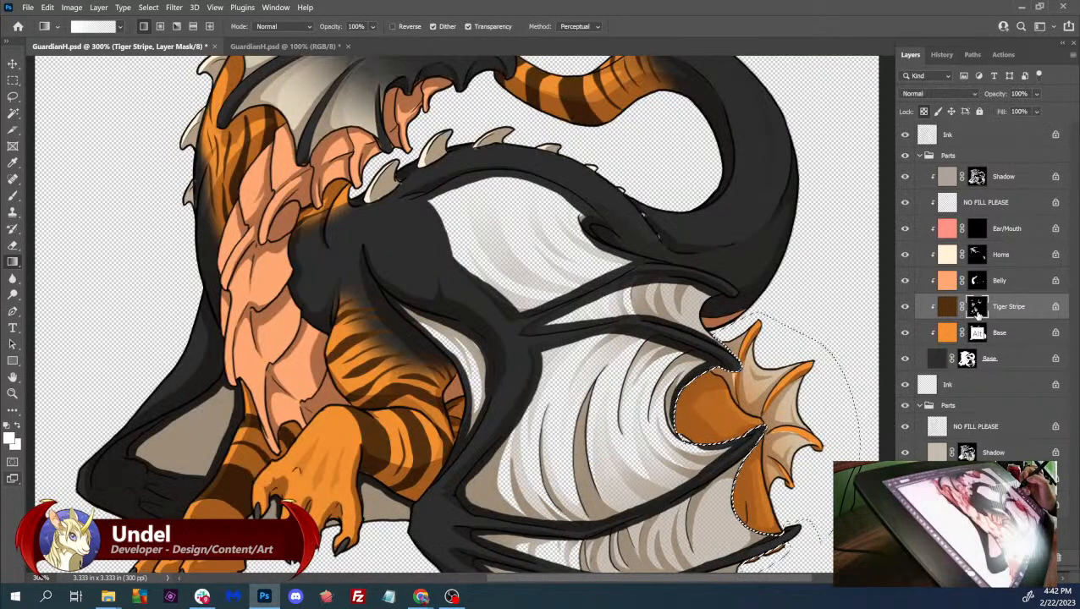
alt+click(979, 311)
alt+click(977, 310)
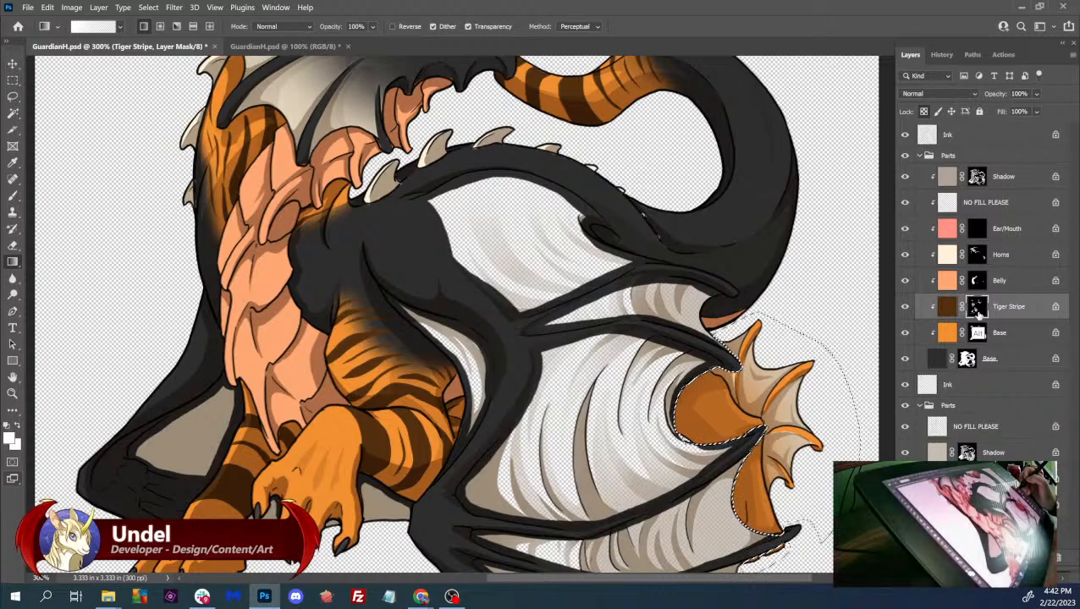
- Toggle the Belly layer's visibility repeatedly to compare the artwork with and without it, leaving it shown
click(906, 281)
click(905, 281)
click(905, 281)
click(905, 281)
click(905, 281)
click(905, 280)
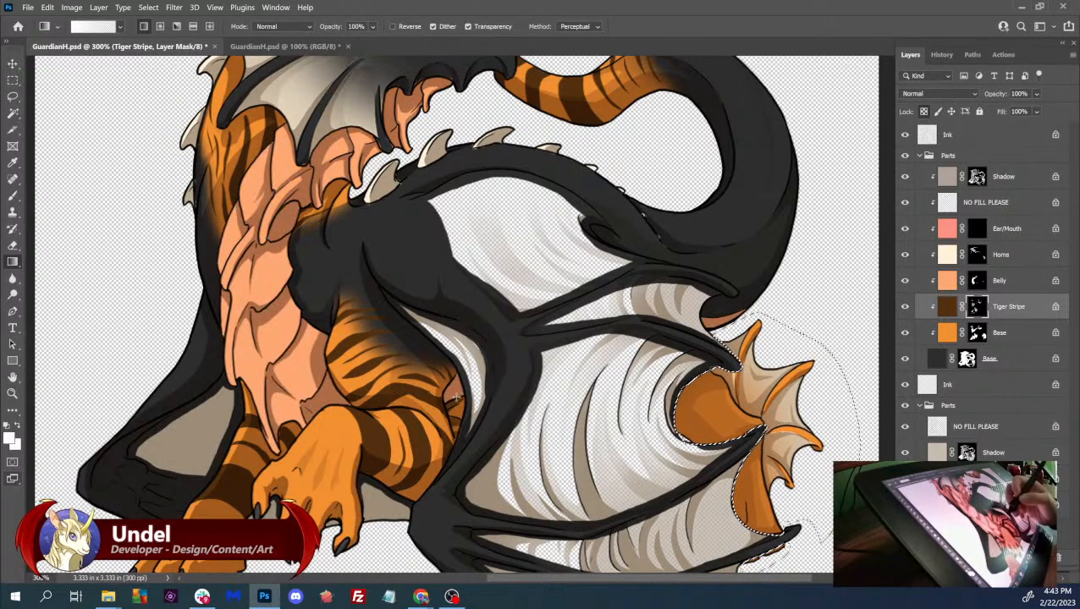
- Choose the Brush tool for the Tiger Stripe mask, comparing the unstriped tail end with the striped hind leg
drag(826, 417, 793, 402)
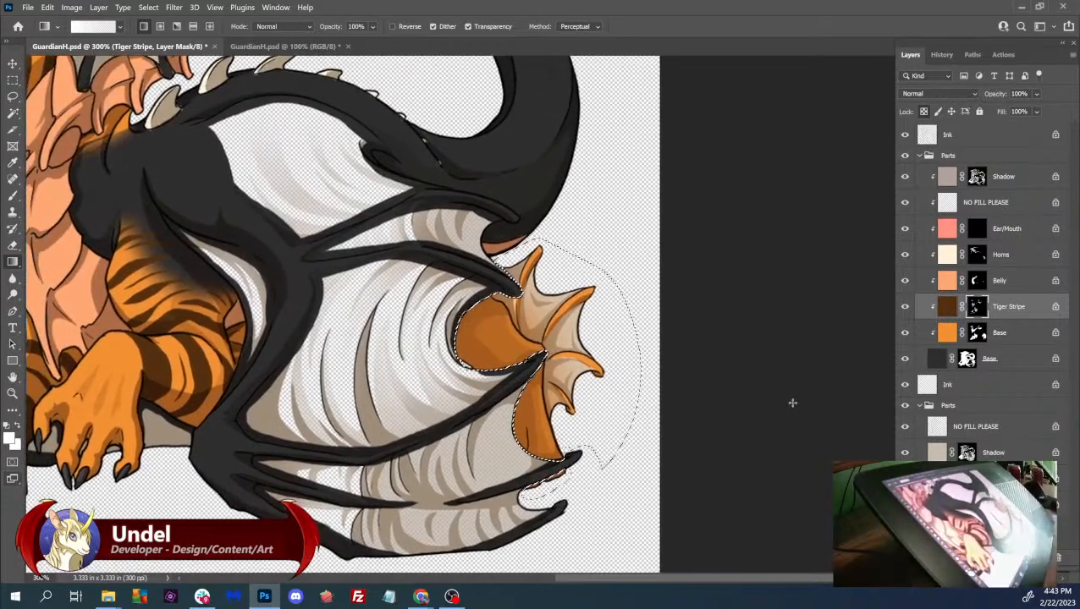
key(ctrl+plus)
key(ctrl+plus)
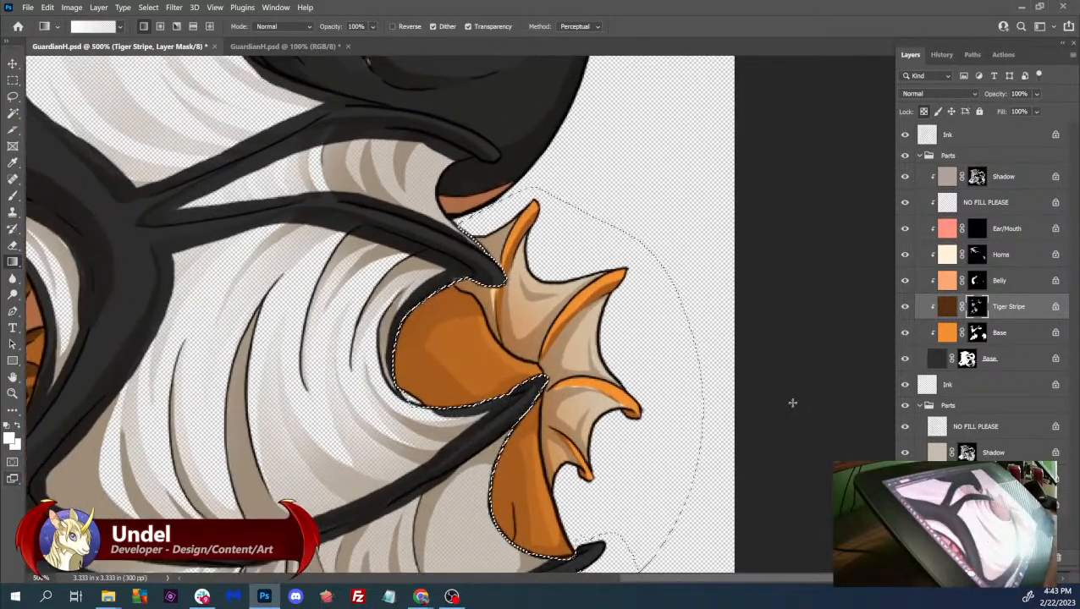
key(b)
drag(421, 426, 506, 494)
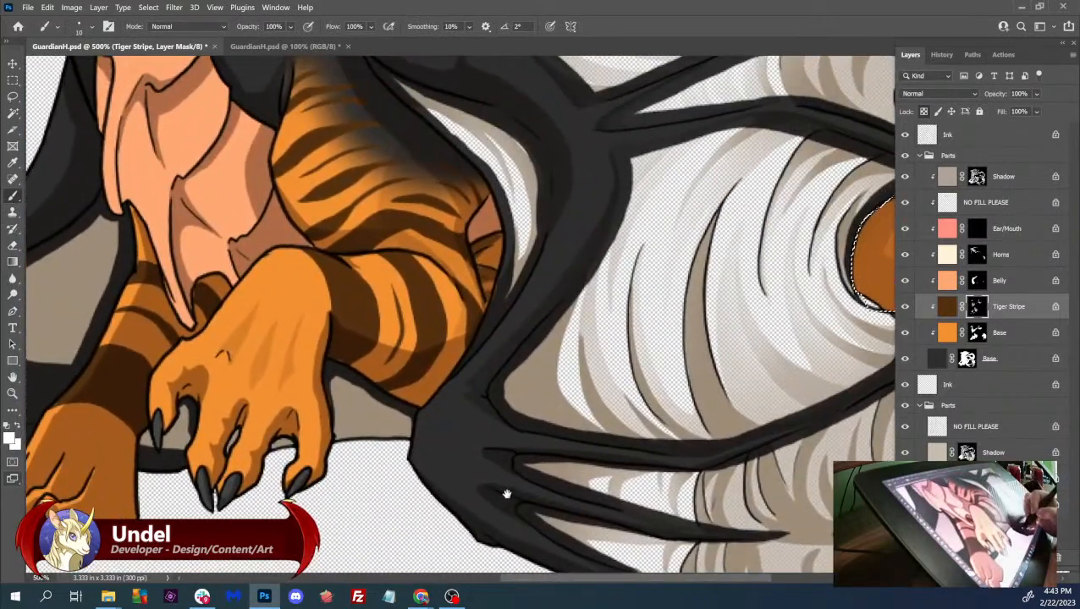
- Check the leg markings on the Guardian dragon preview in Chrome against the hind leg artwork and return to Photoshop
drag(705, 451, 463, 455)
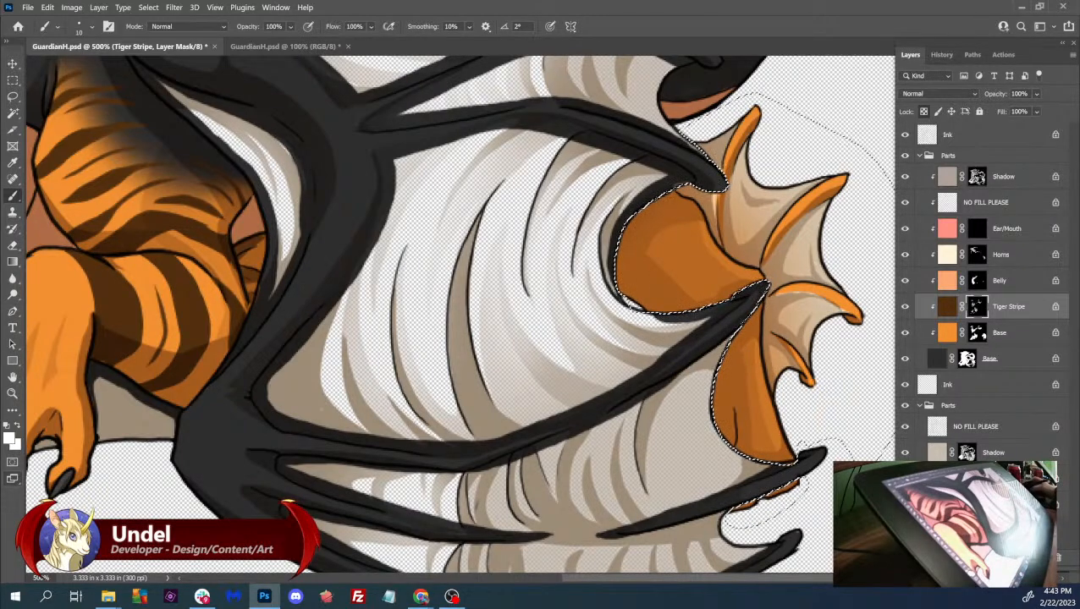
mouse_move(420, 597)
click(486, 532)
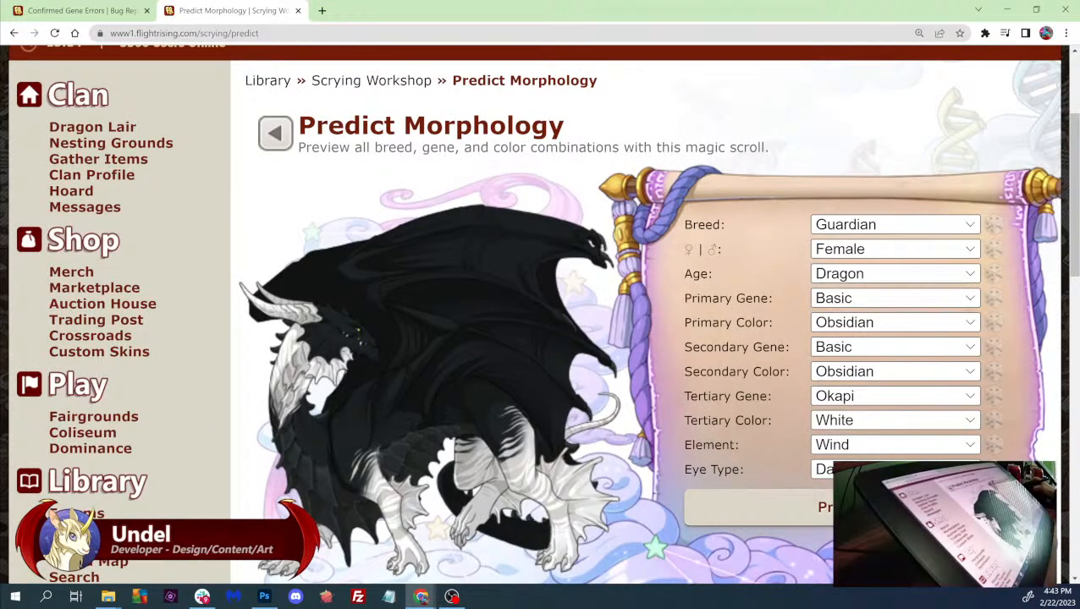
click(265, 596)
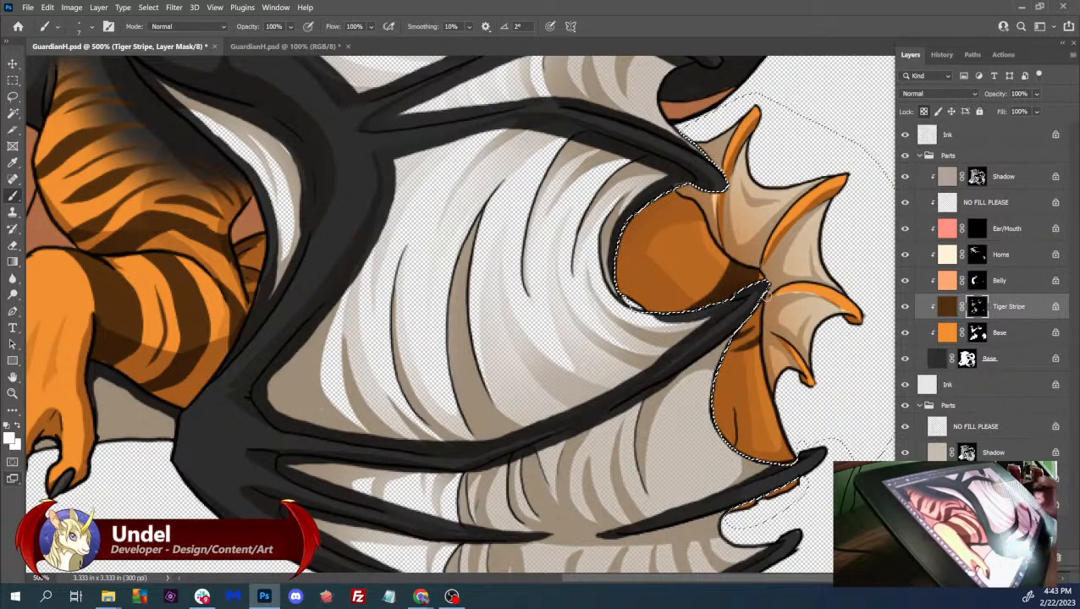
- Copy the Guardian dragon preview image from the Predict Morphology page in Chrome and return to Photoshop
key(ctrl+d)
mouse_move(421, 597)
click(488, 541)
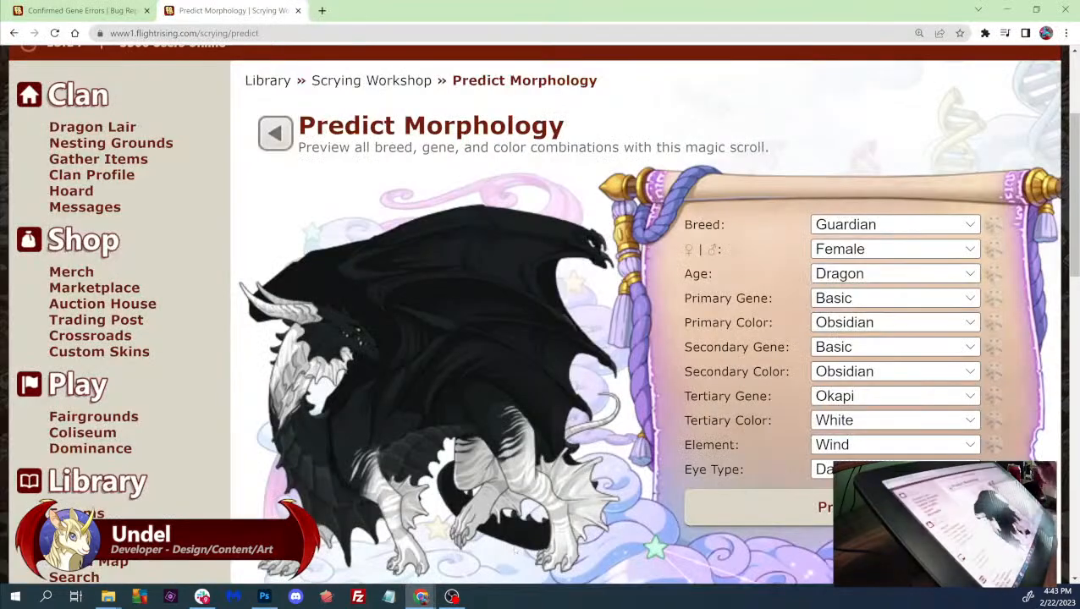
right_click(485, 403)
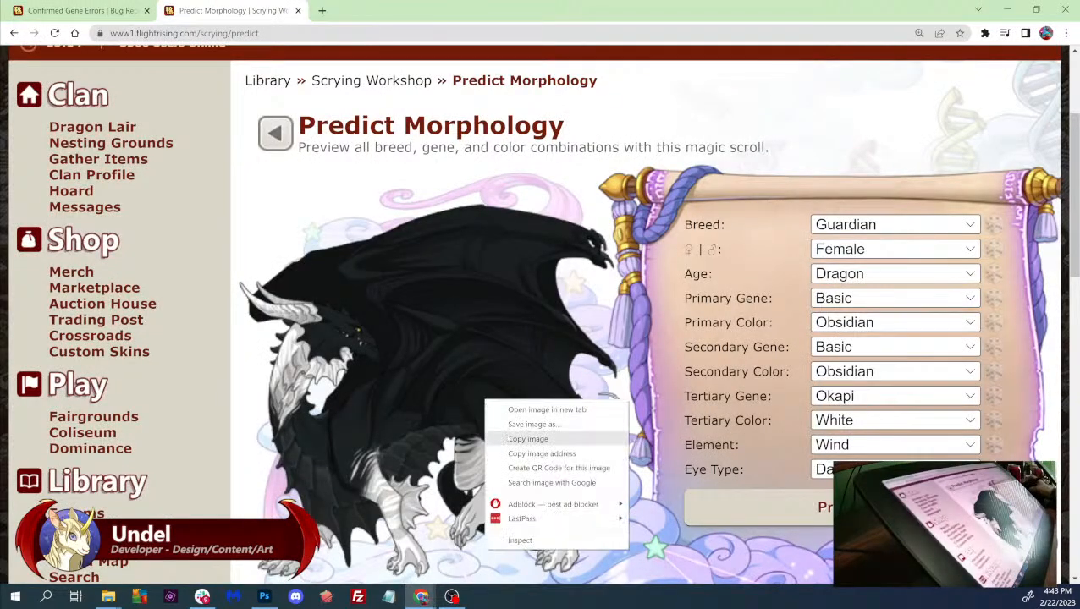
click(508, 436)
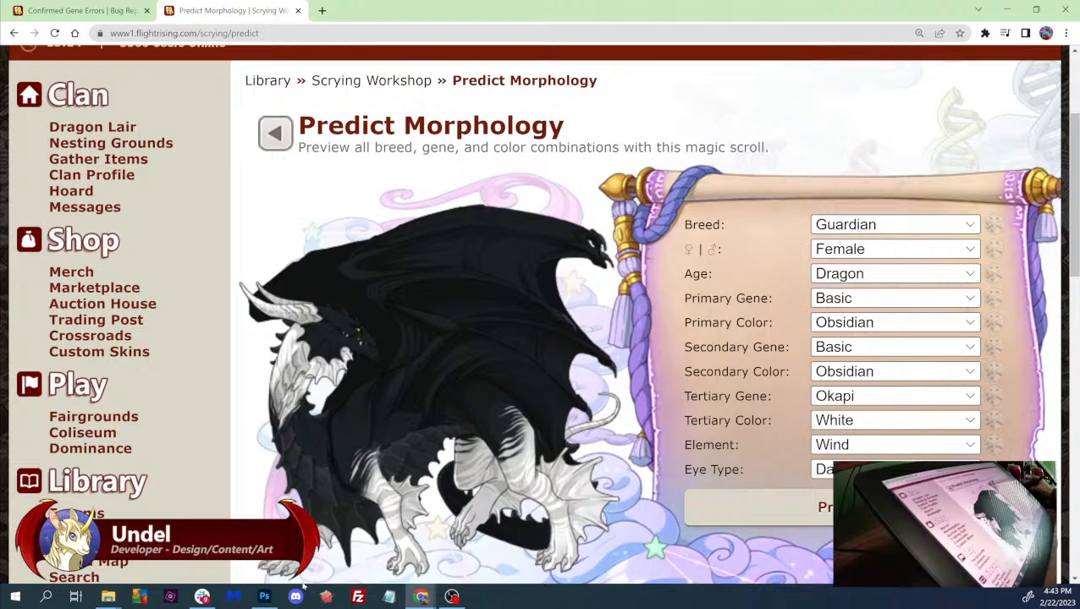
click(264, 597)
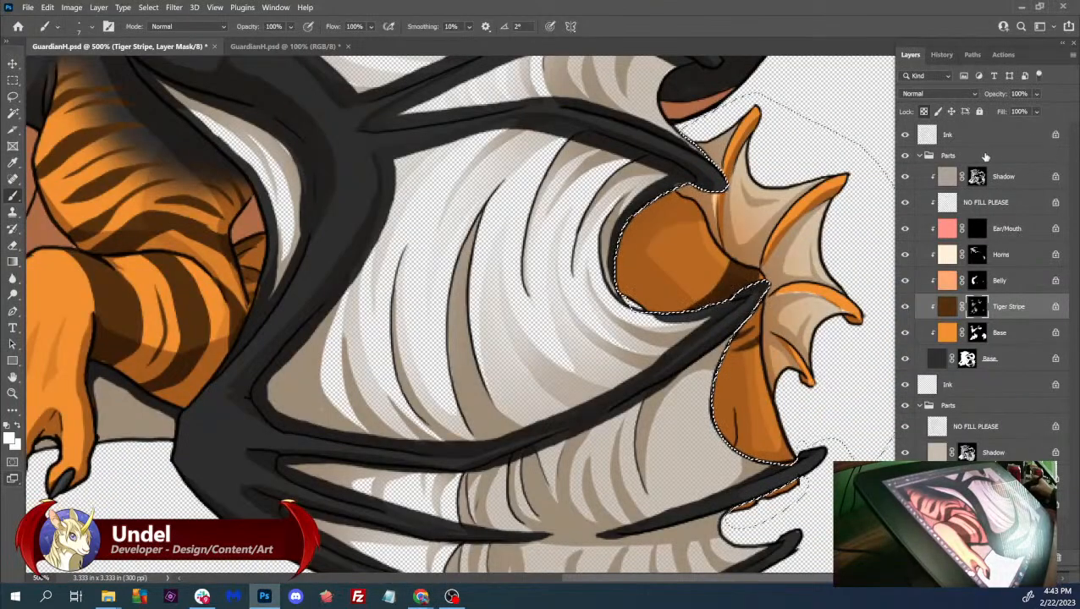
click(987, 157)
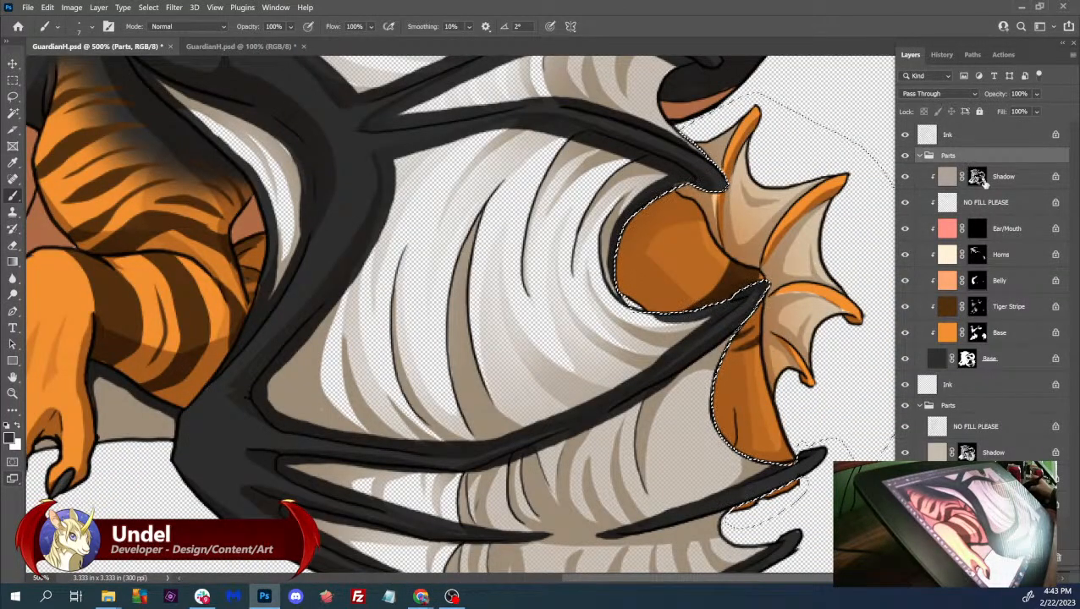
key(ctrl+v)
click(14, 64)
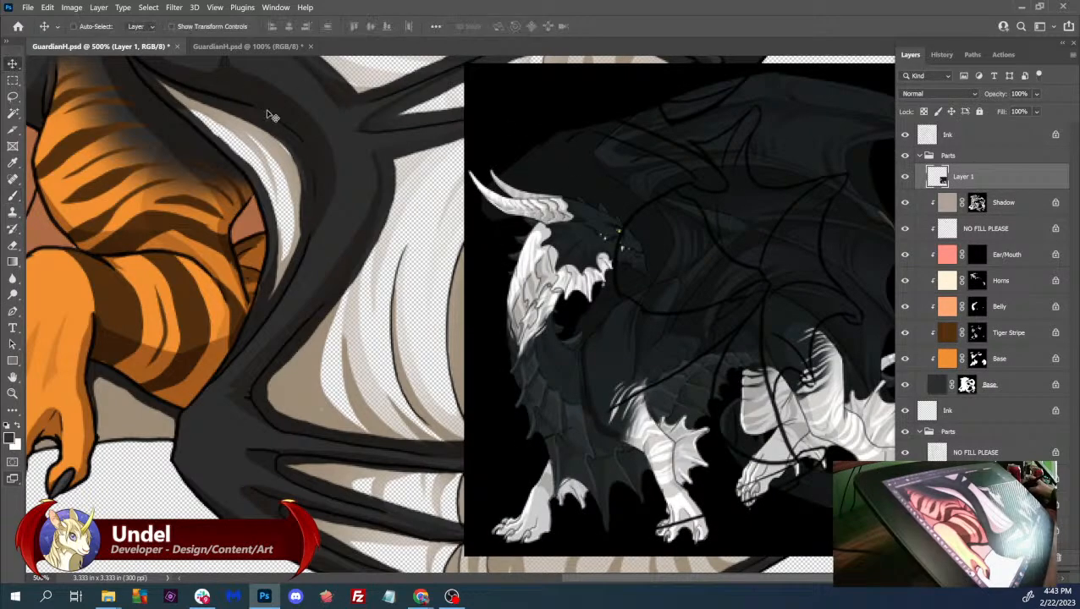
drag(637, 199, 236, 207)
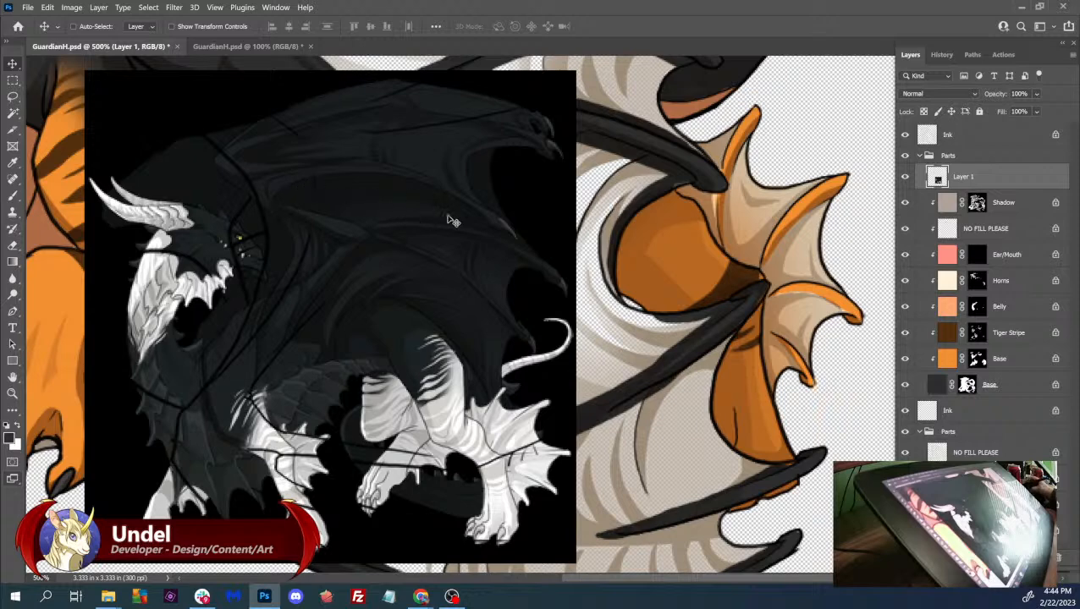
key(b)
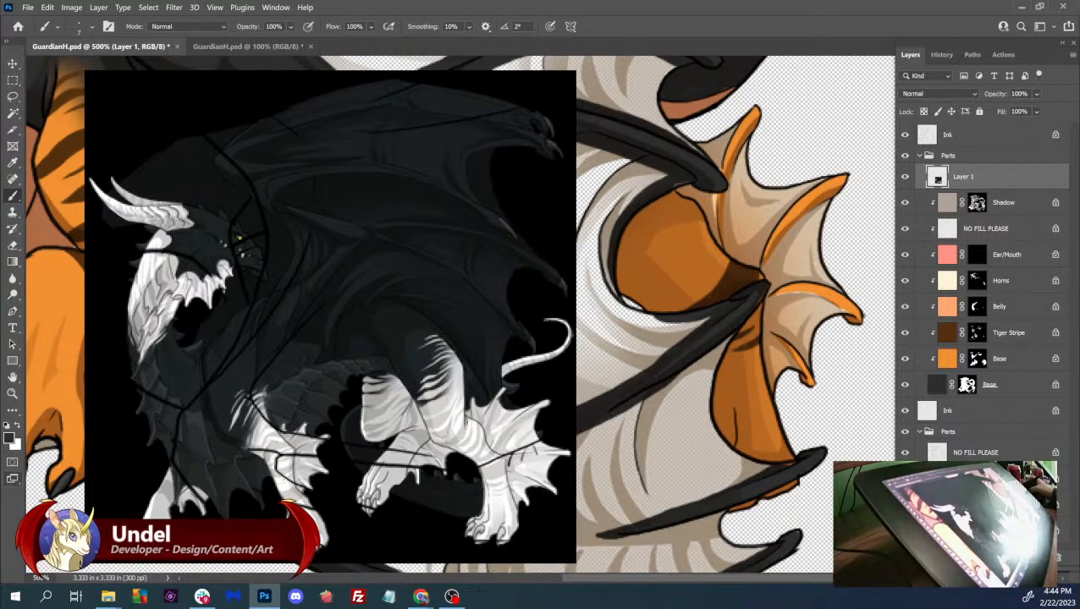
click(941, 55)
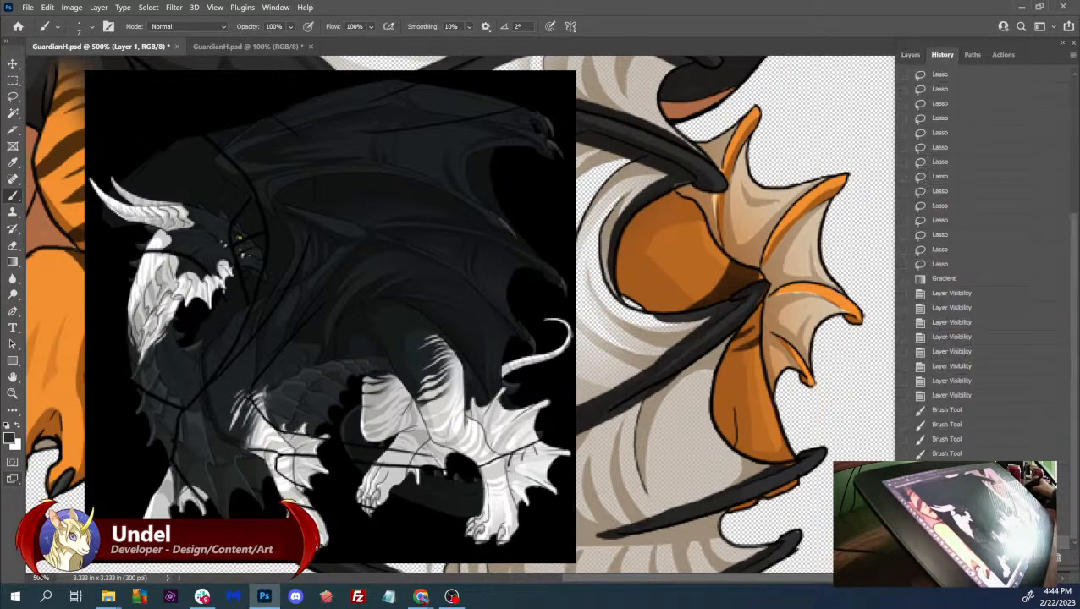
click(950, 526)
click(950, 512)
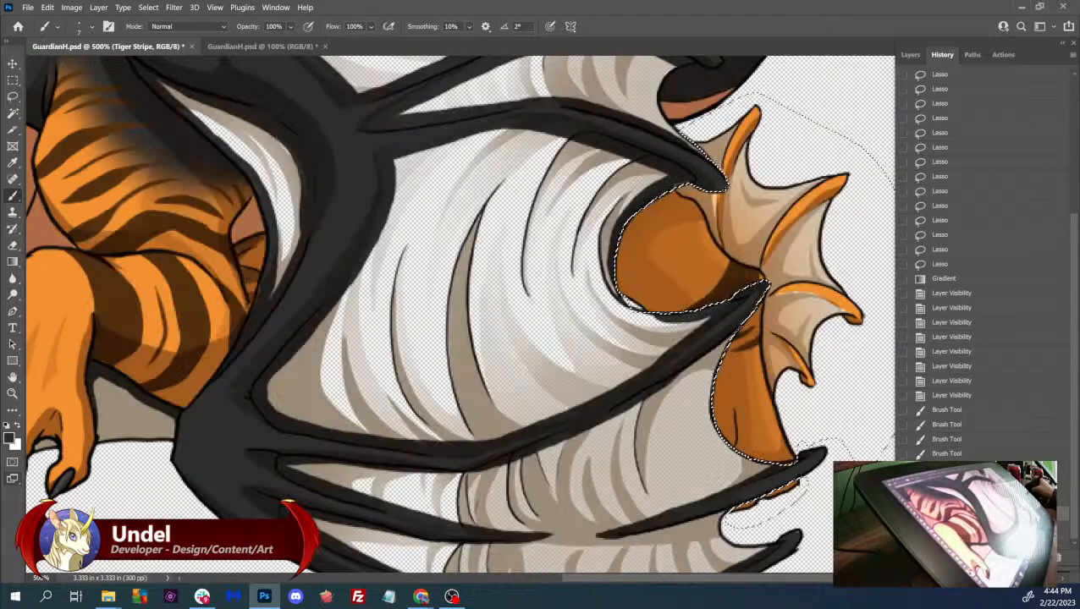
- Save the current hind leg selection as a new channel named "legga"
click(146, 7)
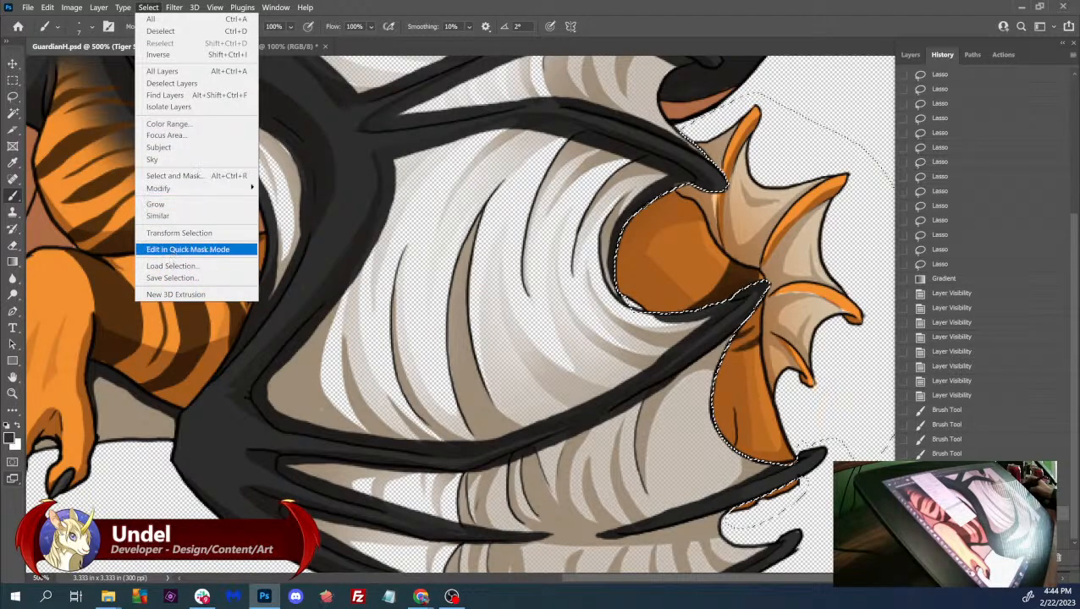
click(167, 278)
text(legga)
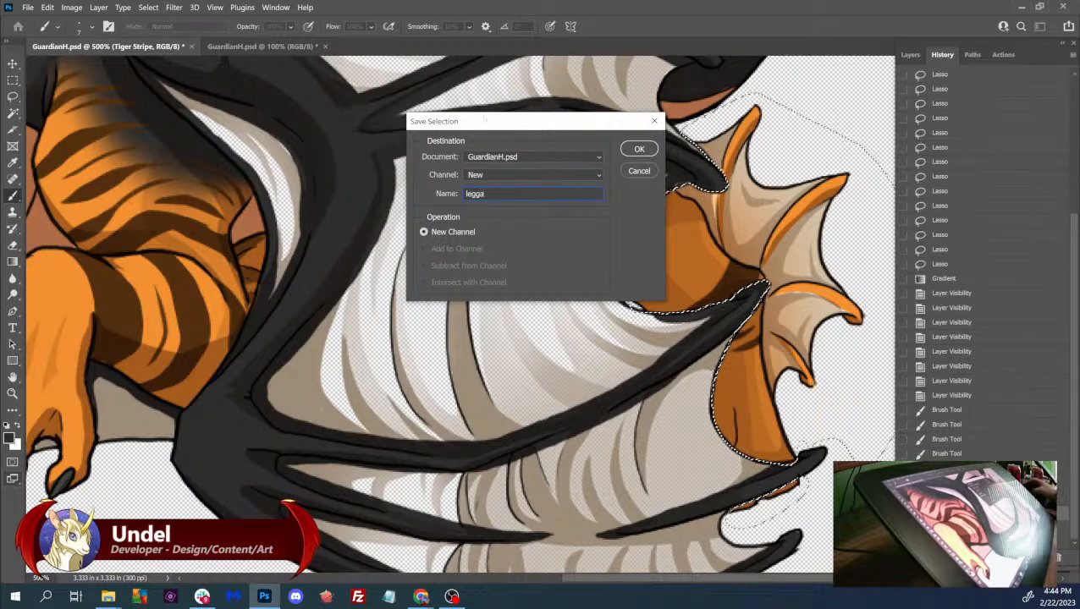
key(Return)
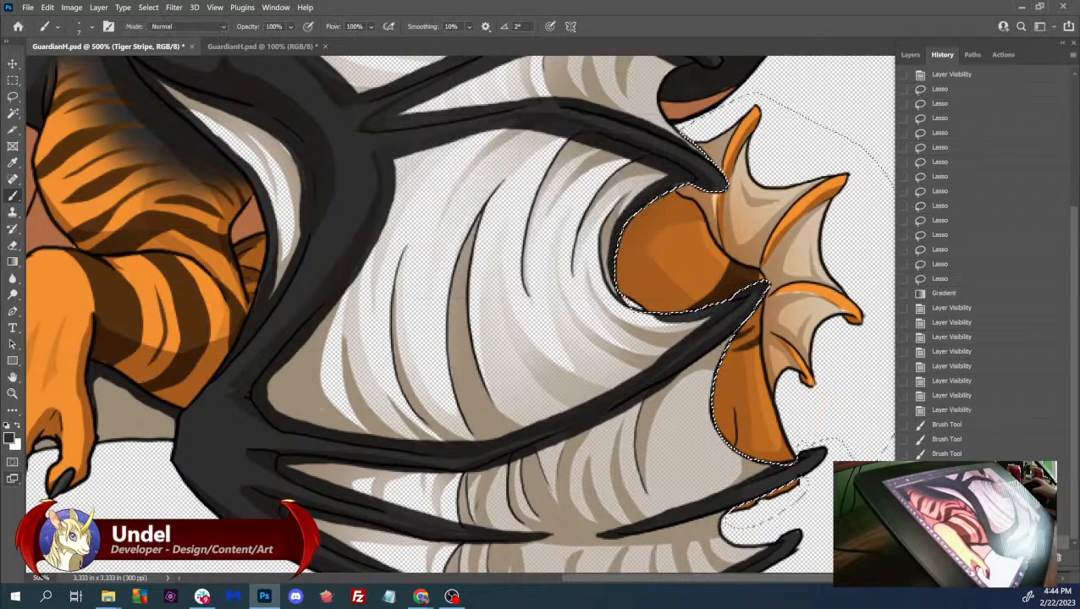
- Paste the copied dragon image as a reference, move it over the wing clear of the hind leg, and place its layer above Ink
click(909, 54)
key(ctrl+v)
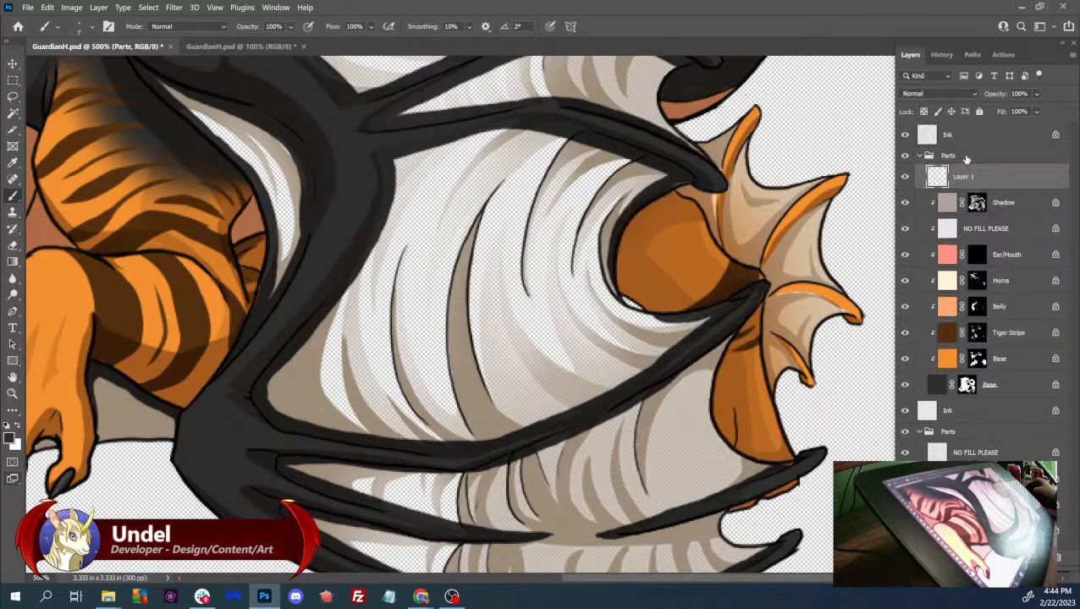
key(v)
mouse_move(682, 205)
mouse_down()
mouse_move(303, 200)
mouse_move(329, 203)
mouse_up()
drag(919, 188, 948, 129)
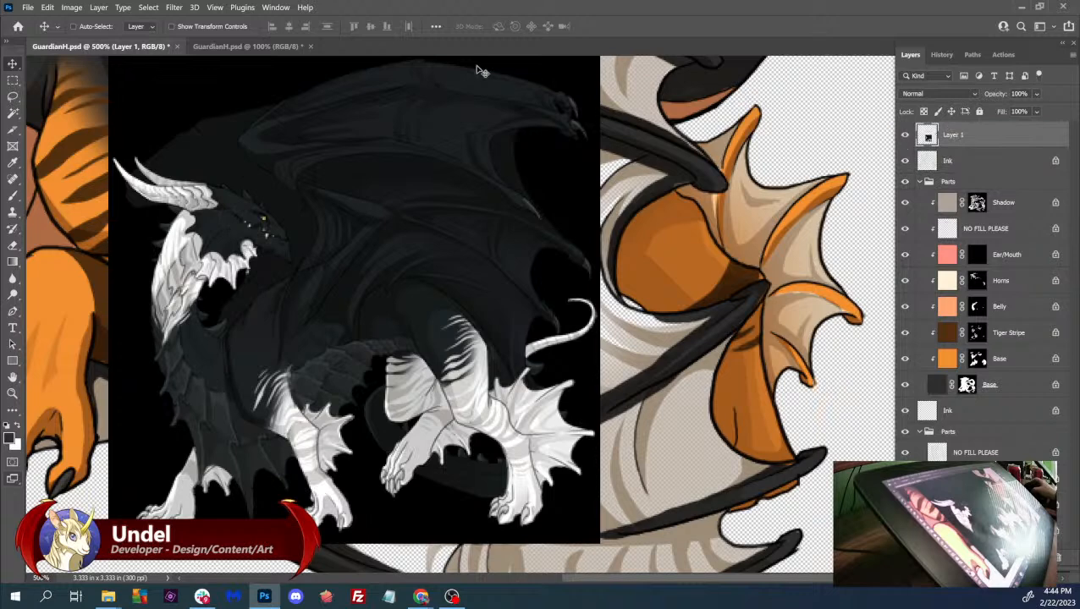
- Load the saved "legga" channel as a new selection around the hind leg
click(160, 7)
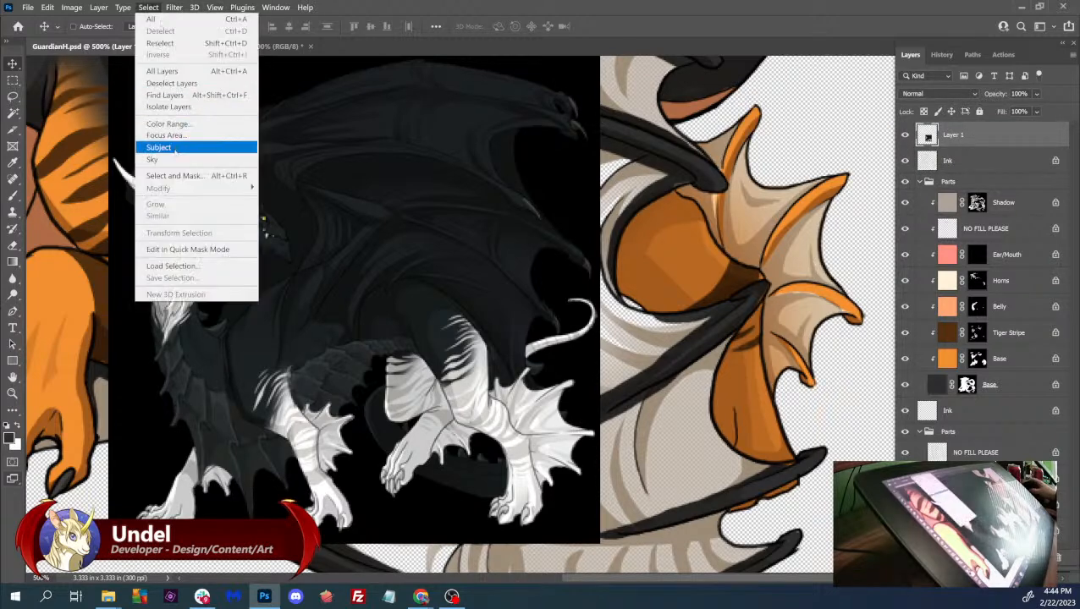
click(168, 267)
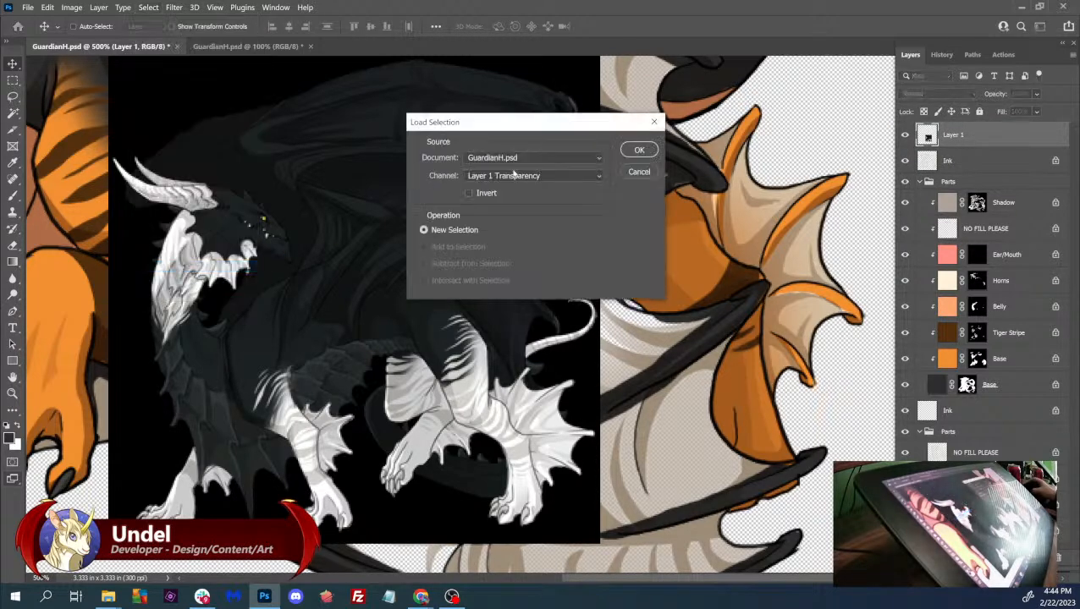
click(518, 176)
click(490, 221)
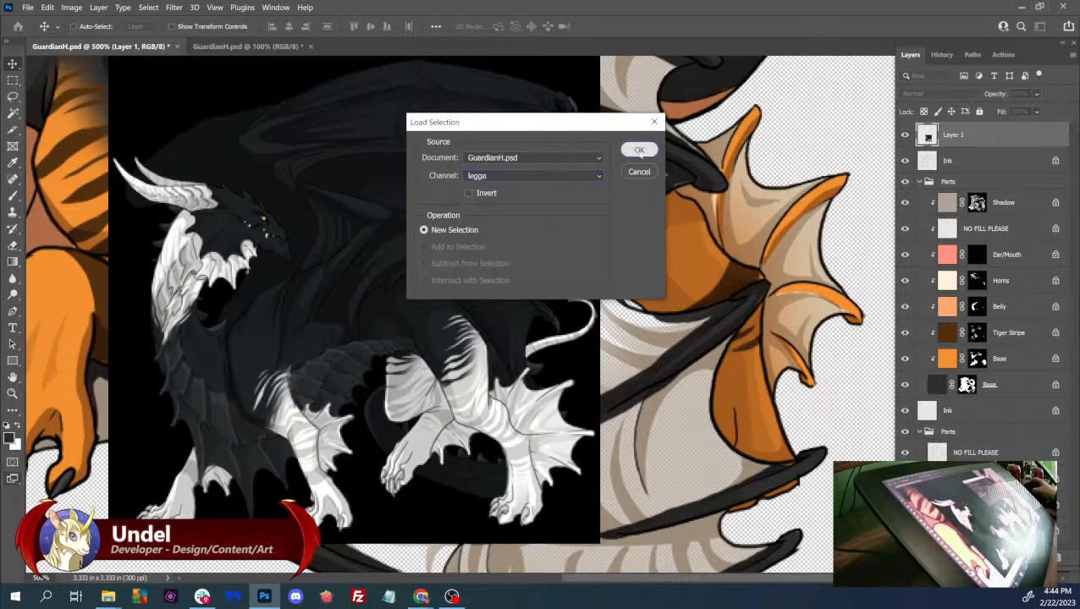
click(639, 152)
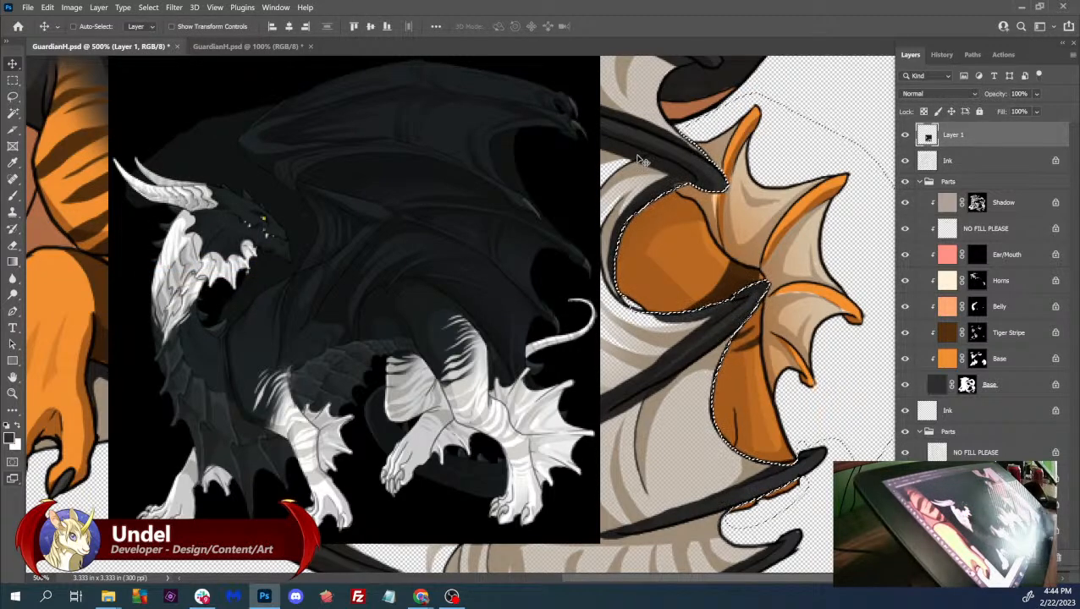
- Paint curved tiger stripes across the hind thigh on the Tiger Stripe layer mask, inside the loaded selection
click(976, 332)
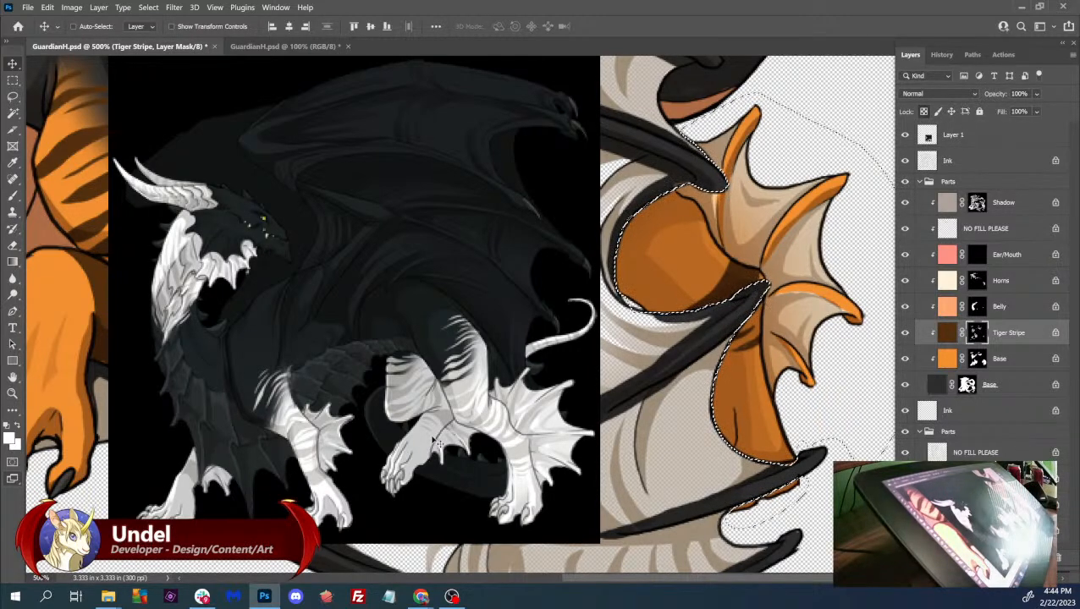
key(b)
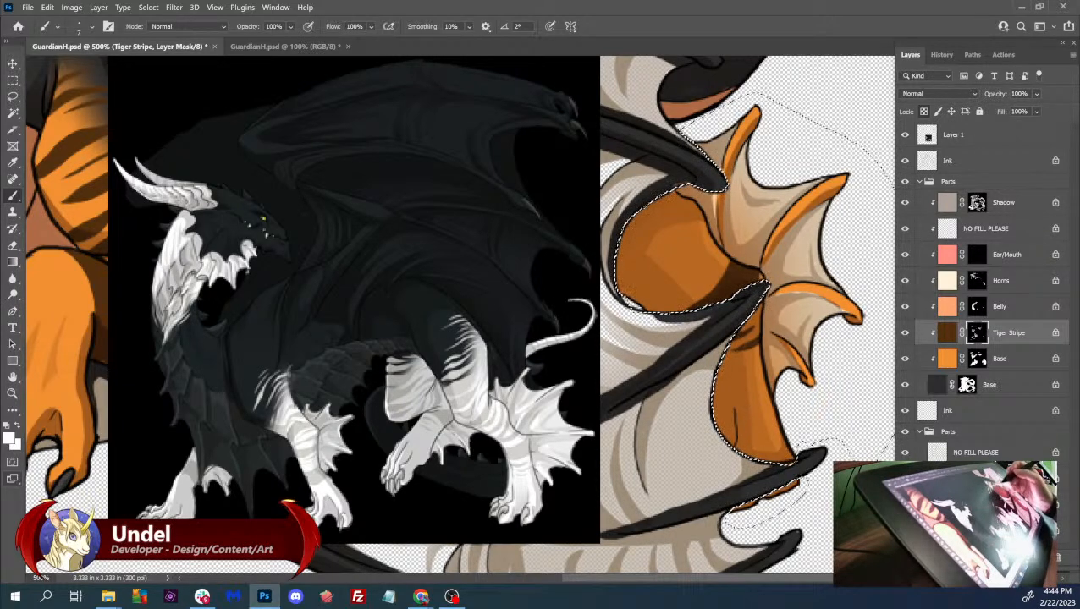
drag(805, 179, 756, 211)
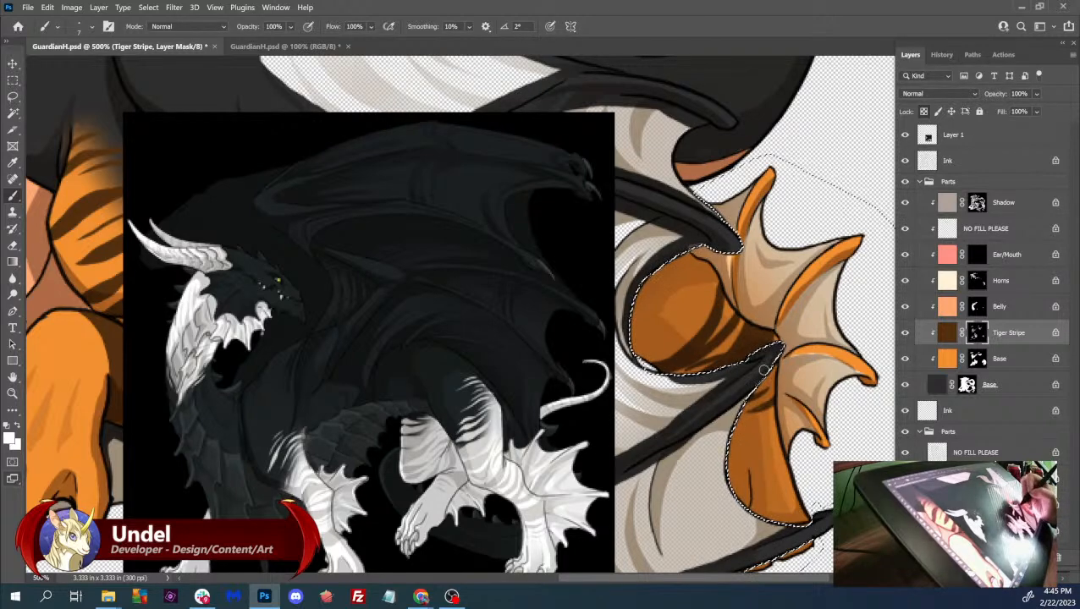
- Hide the pasted reference image and trim the thigh stripes on the Tiger Stripe mask, using black (000000) as the painting colour
click(906, 136)
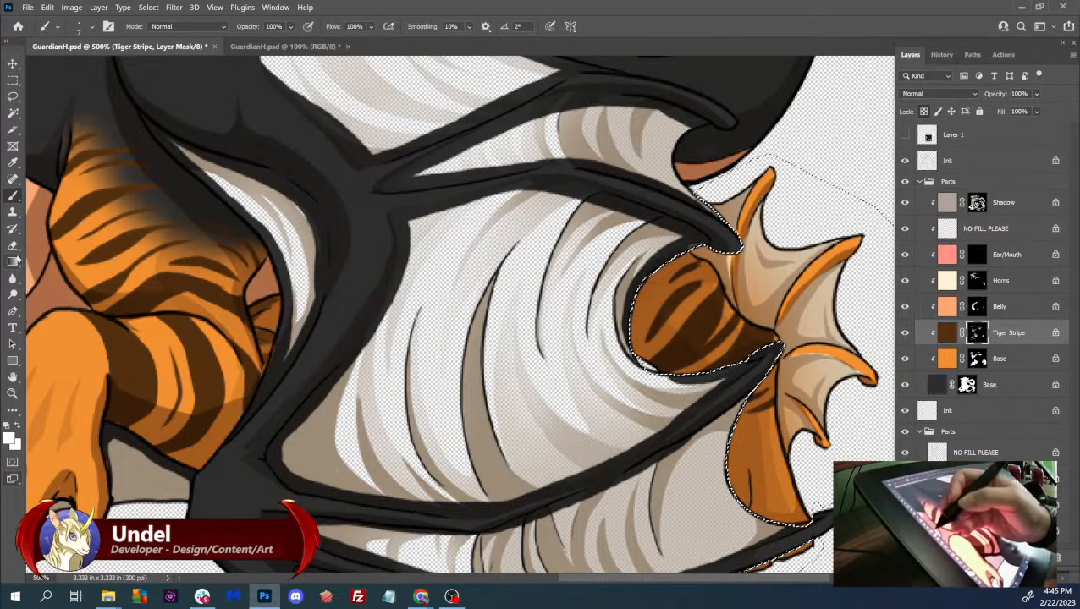
key(e)
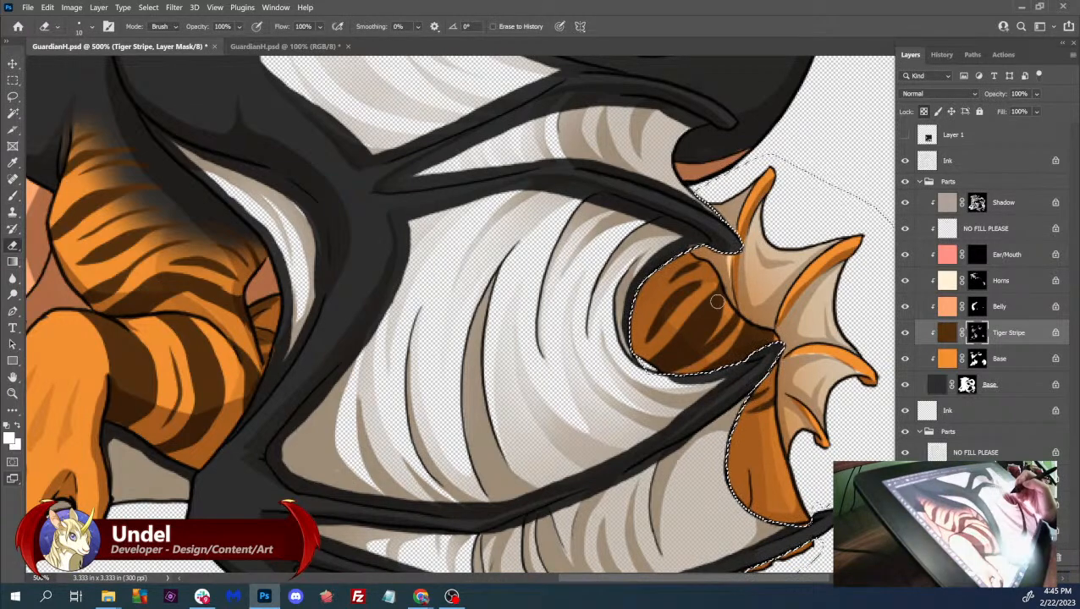
key(b)
click(8, 438)
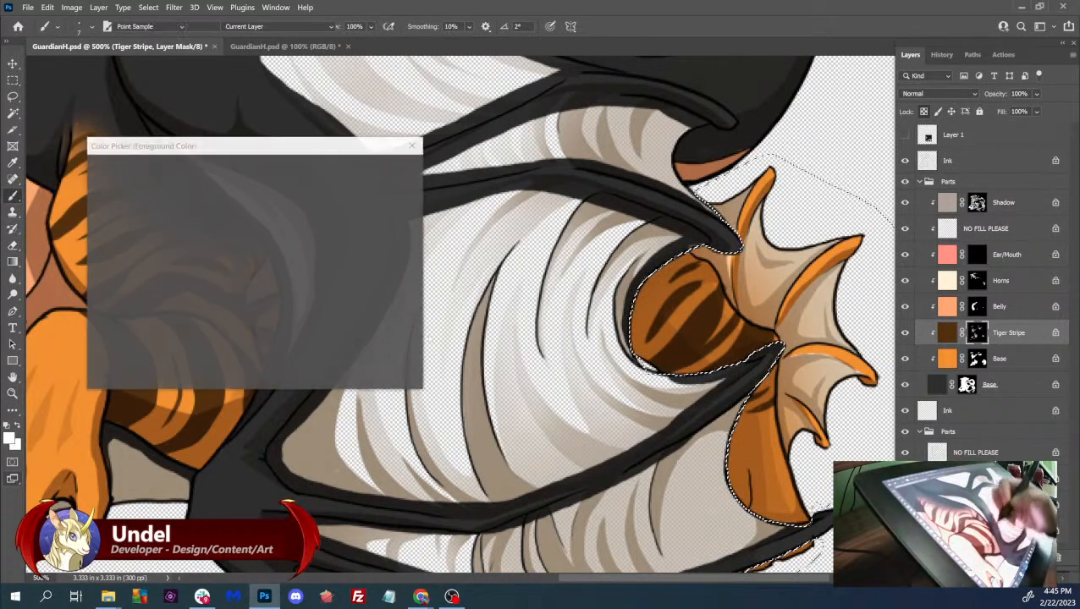
click(254, 335)
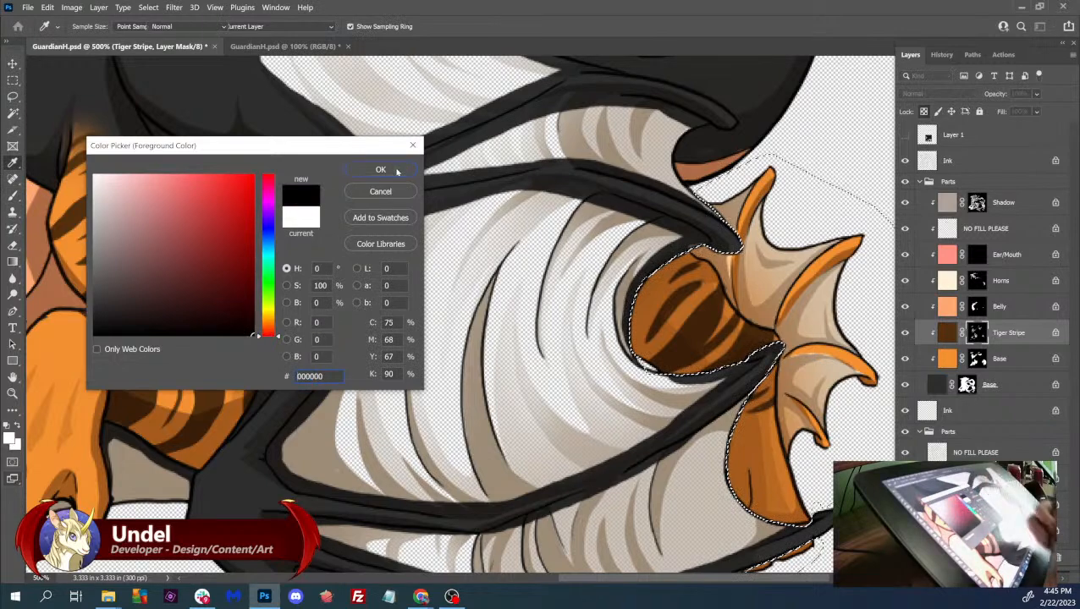
click(397, 172)
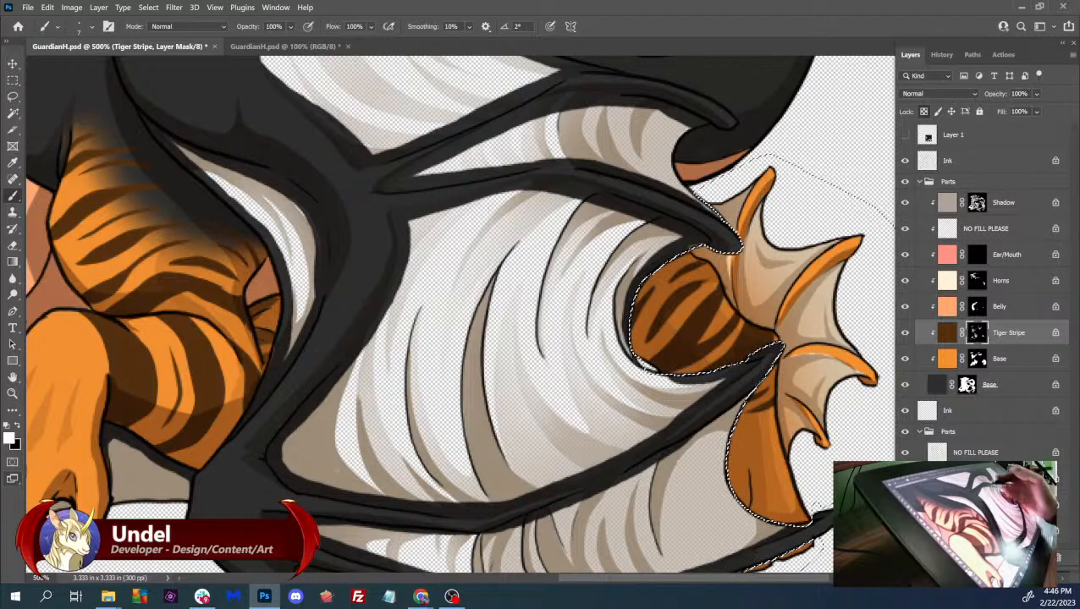
- Show the pasted reference layer again, then switch to Chrome and set the dragon preview's tertiary color to Caribbean
click(905, 134)
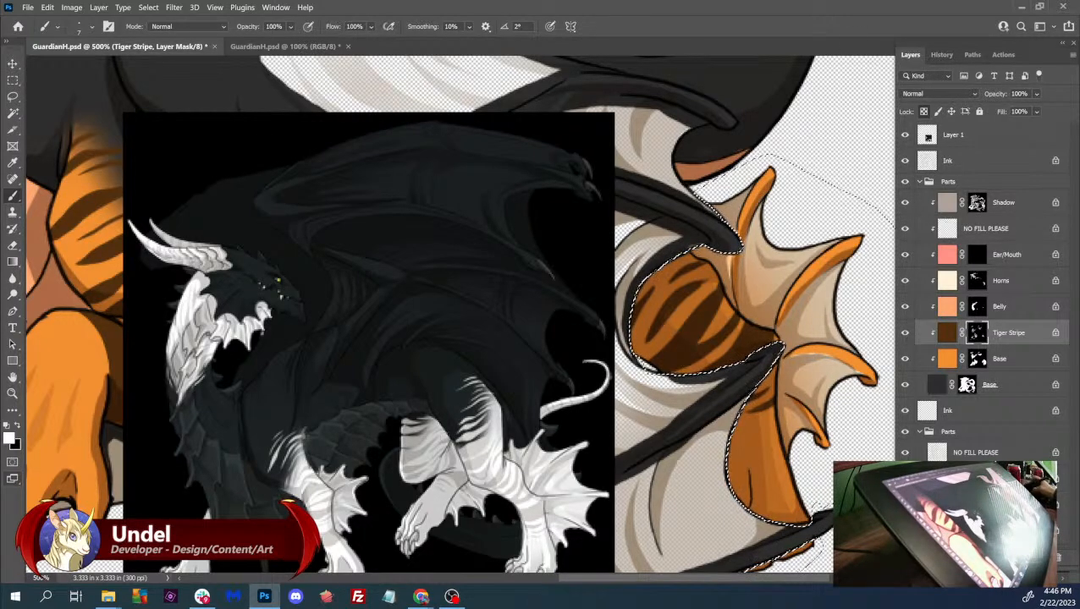
mouse_move(422, 594)
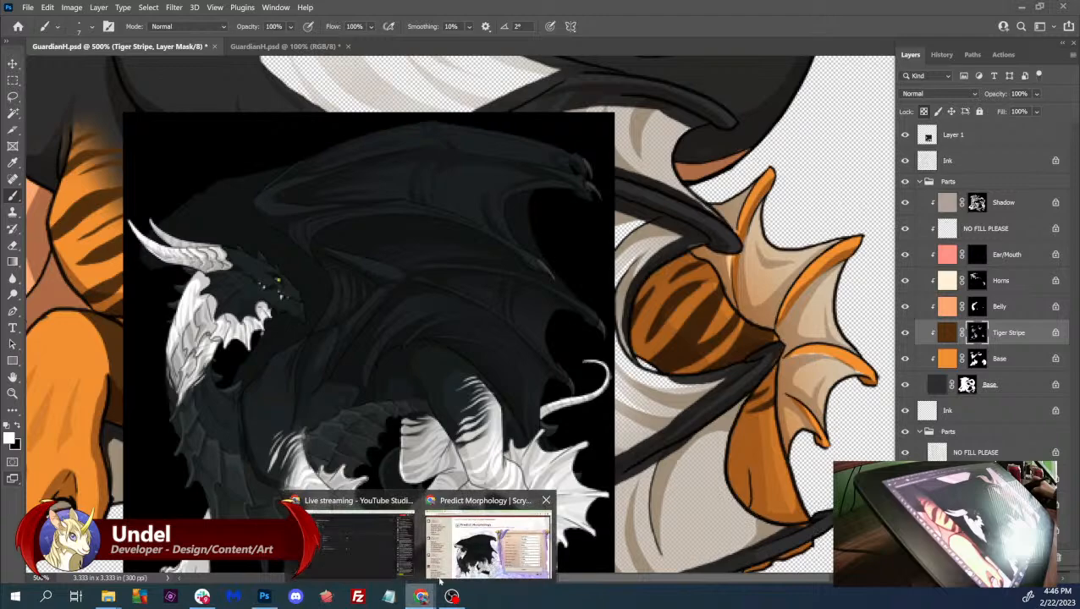
click(436, 572)
click(838, 420)
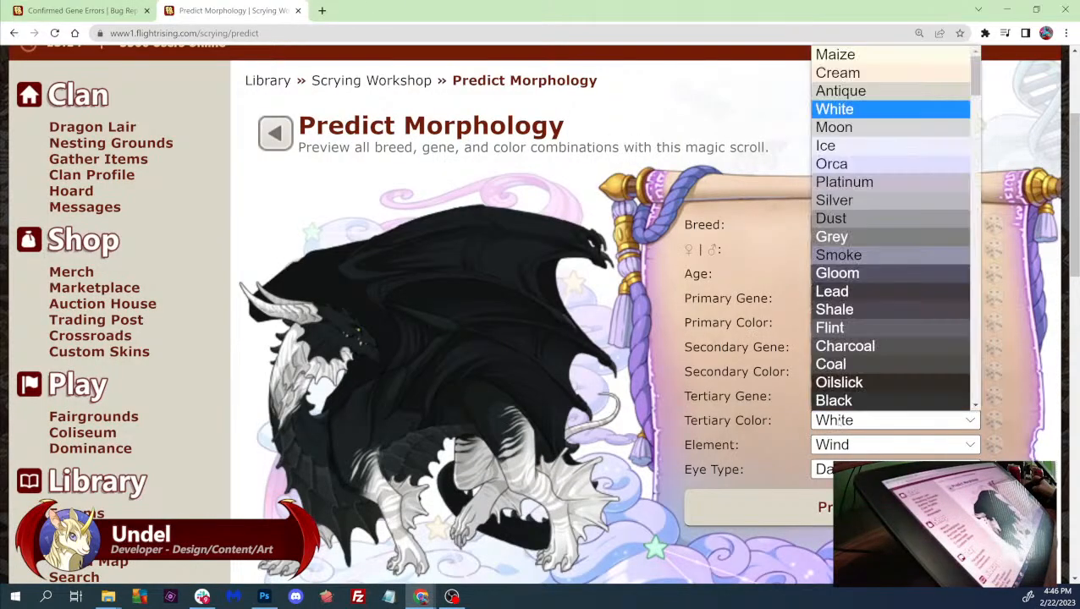
scroll(842, 398, down, 12)
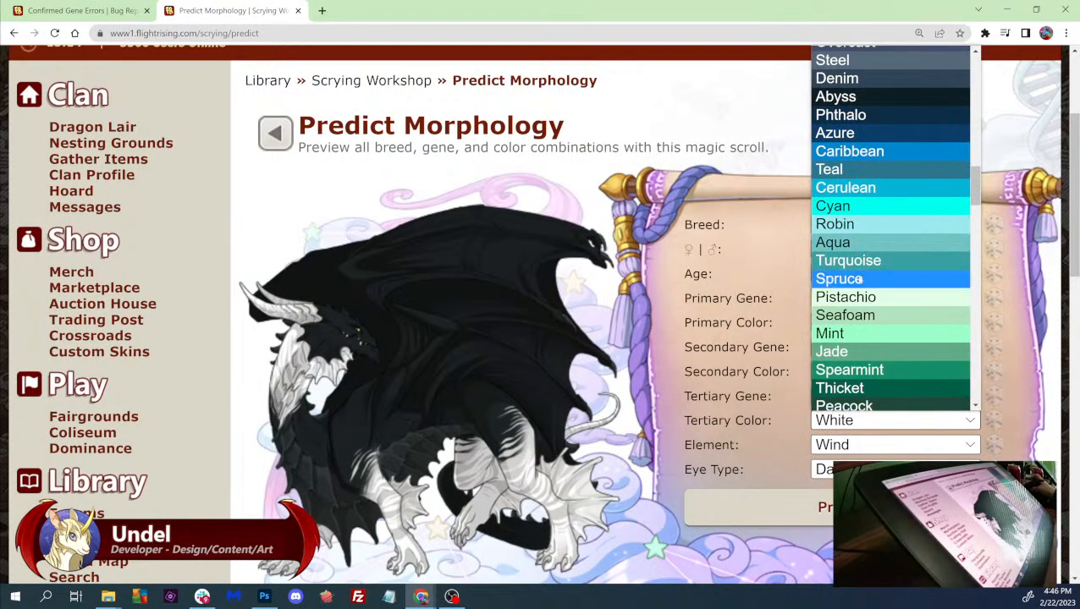
click(851, 151)
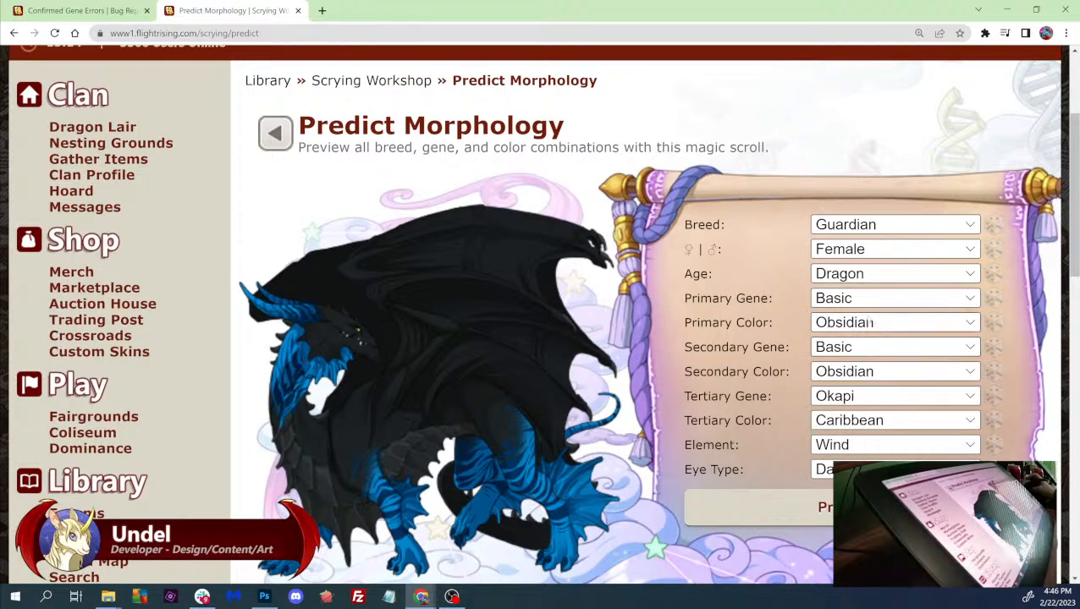
- Set the tertiary color of the Guardian dragon preview to Orca, keeping Okapi as the tertiary gene
click(862, 403)
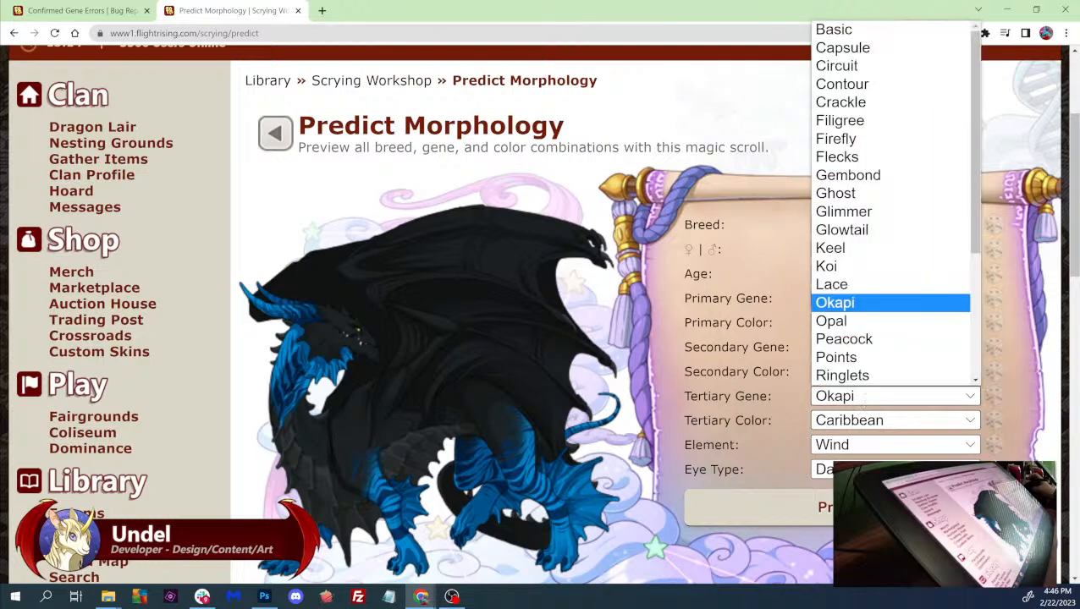
click(865, 398)
click(864, 418)
scroll(866, 308, up, 7)
scroll(865, 308, up, 3)
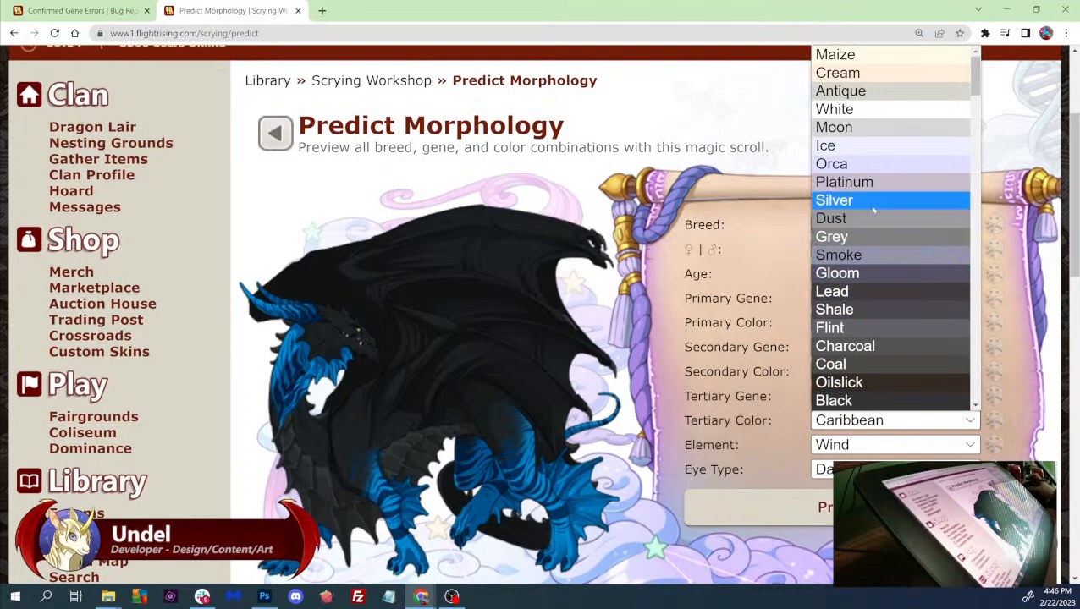
click(871, 166)
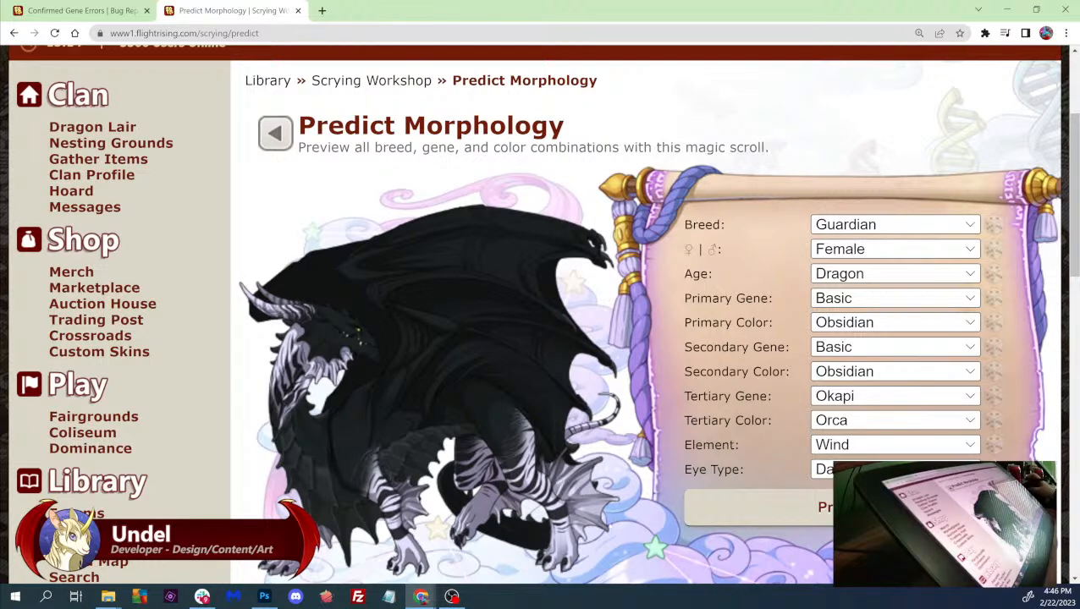
- Switch to Photoshop to examine the Tiger Stripe mask on its own, then compare the leg stripes with the Okapi preview in Chrome
click(265, 598)
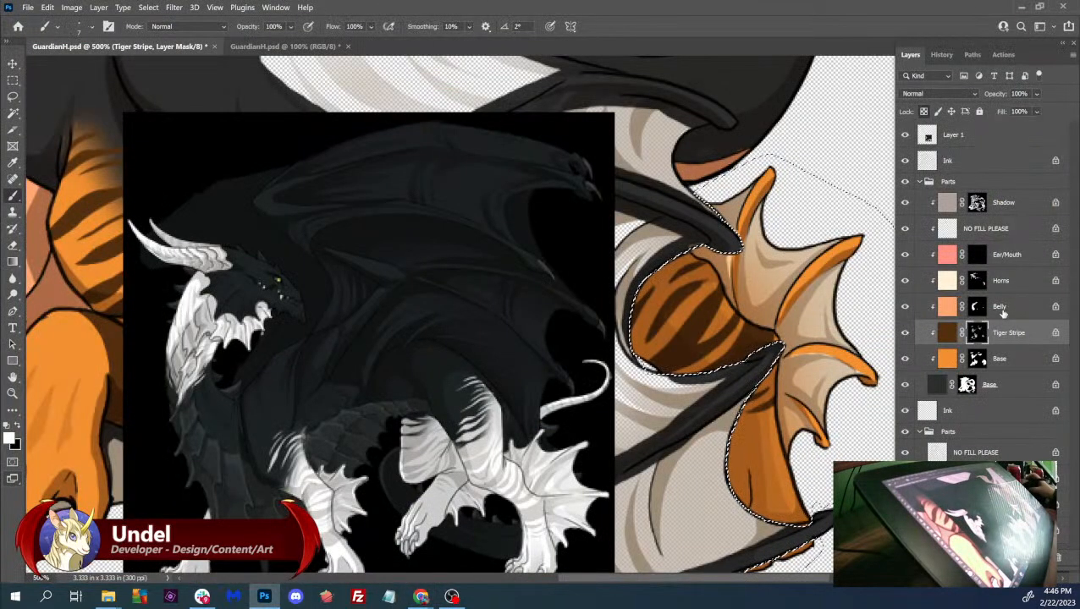
alt+click(977, 333)
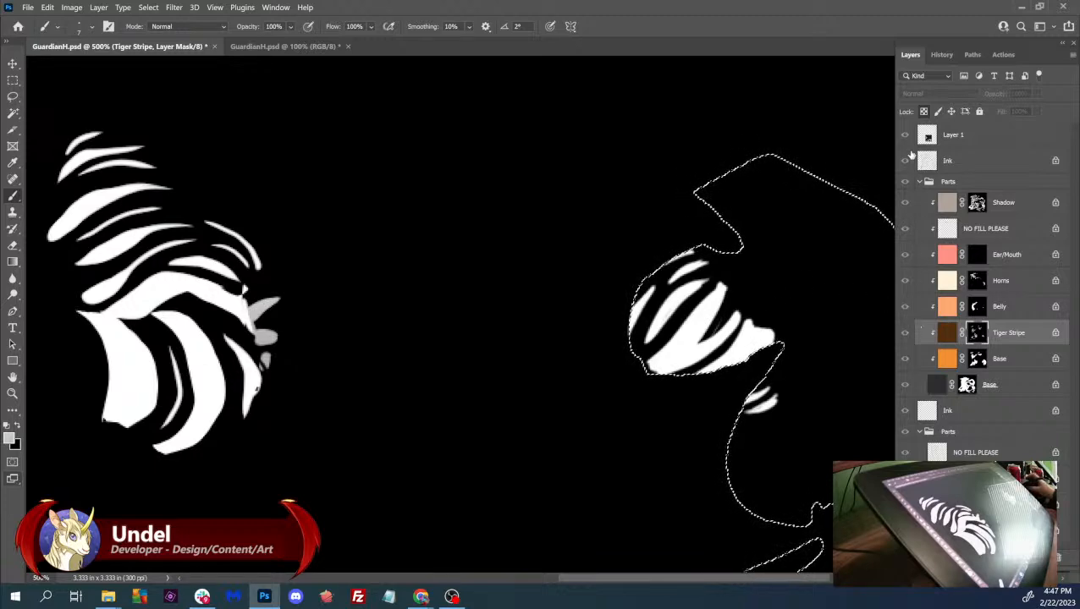
alt+click(978, 331)
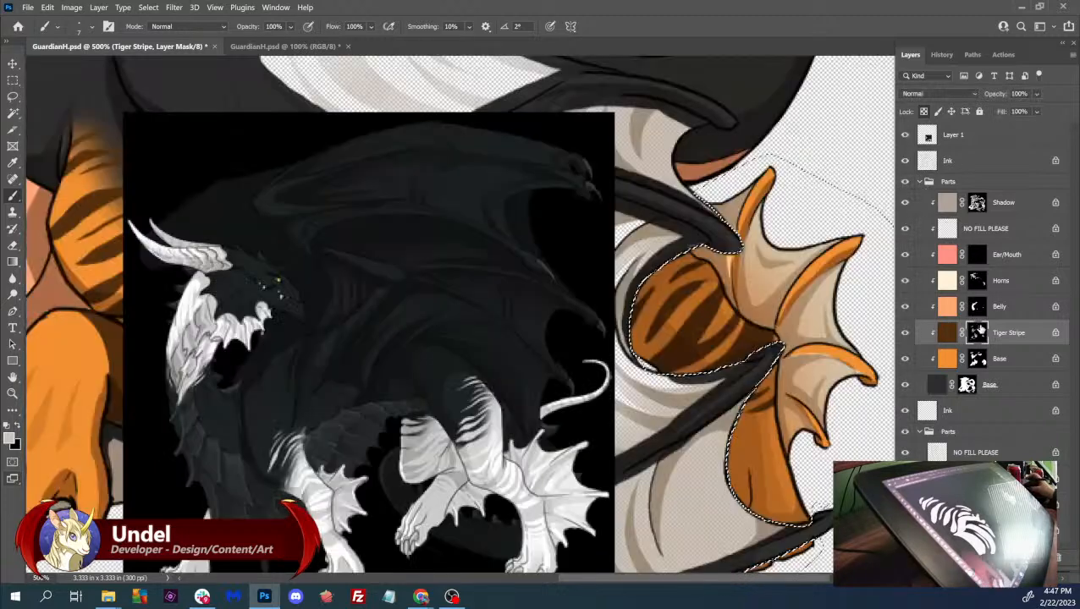
drag(708, 346, 626, 363)
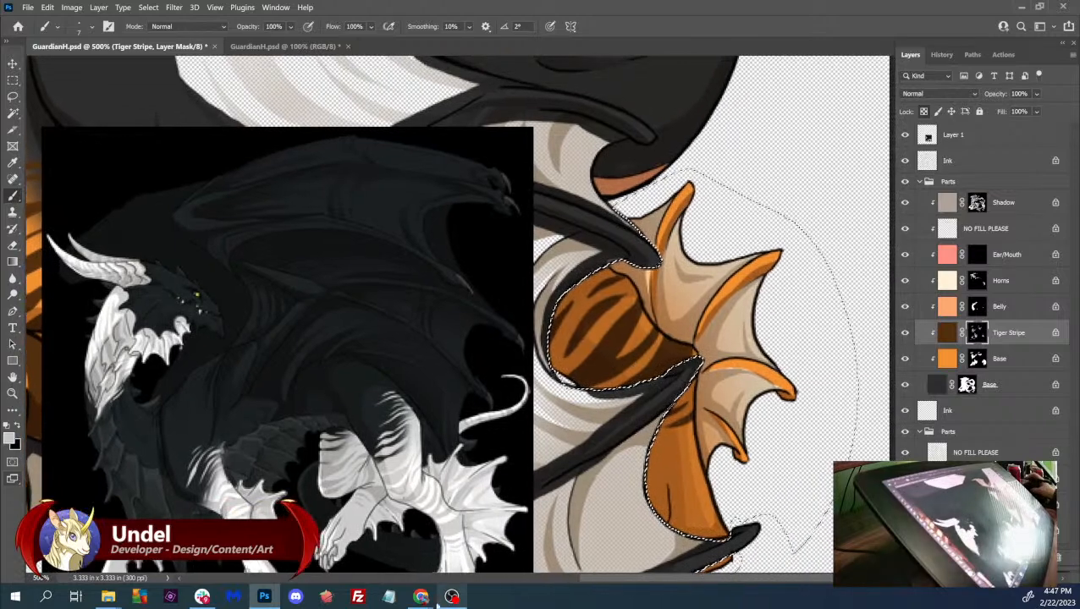
click(486, 542)
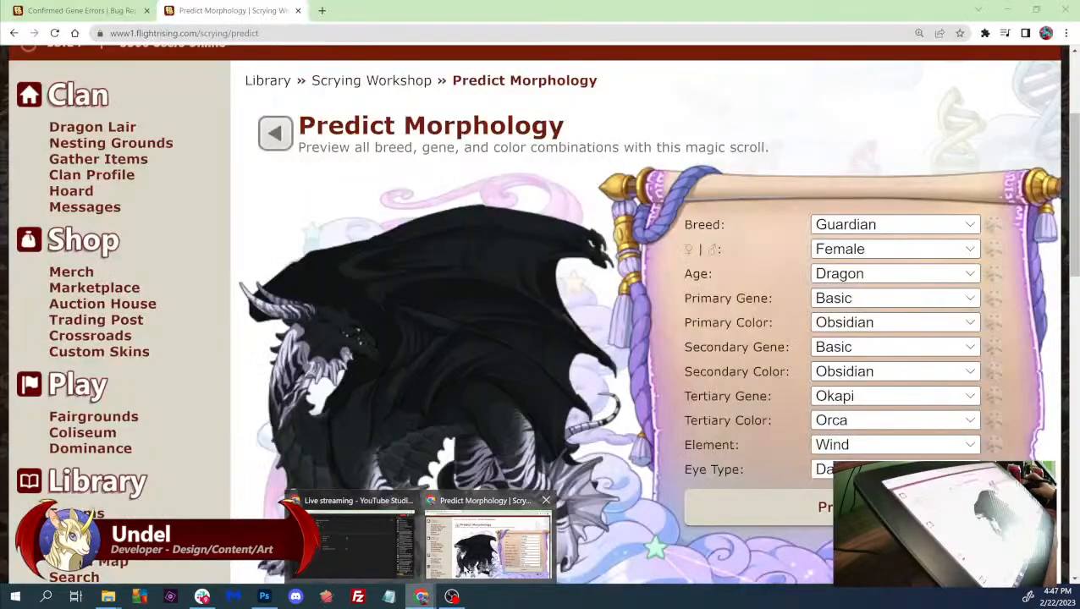
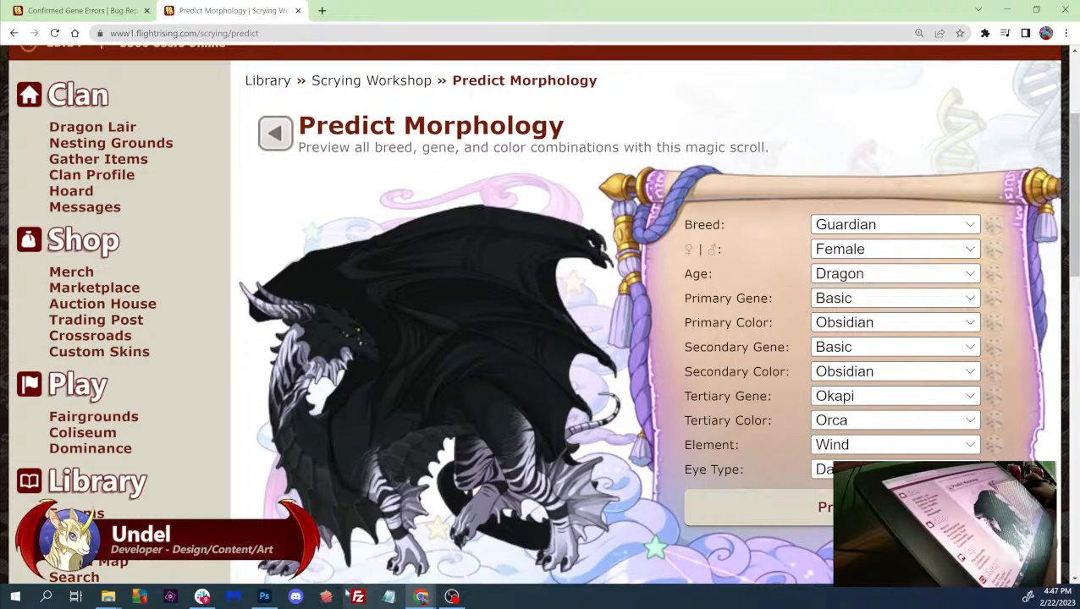
- Back in Photoshop, hide the Horns layer and paint stripes across the hind leg's fin on the Tiger Stripe mask
click(264, 597)
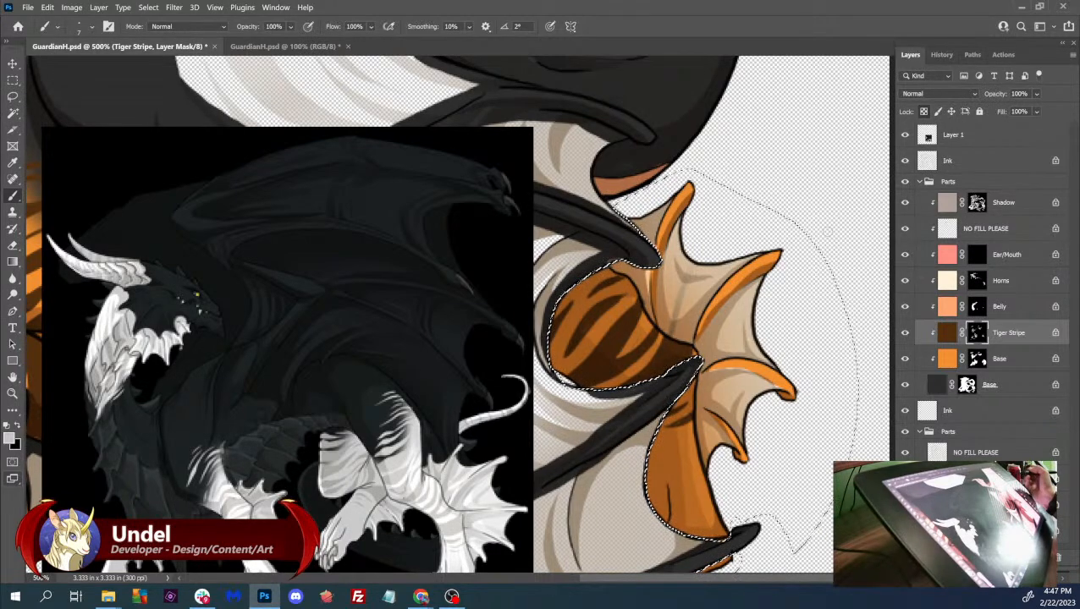
mouse_move(985, 284)
mouse_down()
mouse_move(997, 286)
mouse_move(982, 354)
mouse_move(999, 350)
mouse_move(986, 282)
mouse_up()
click(905, 280)
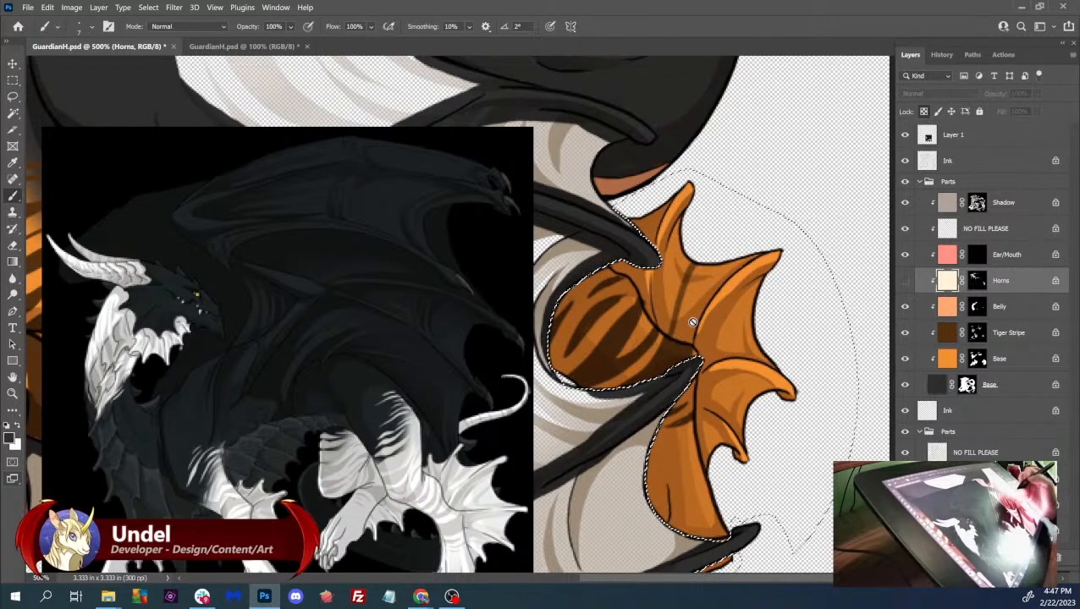
click(975, 335)
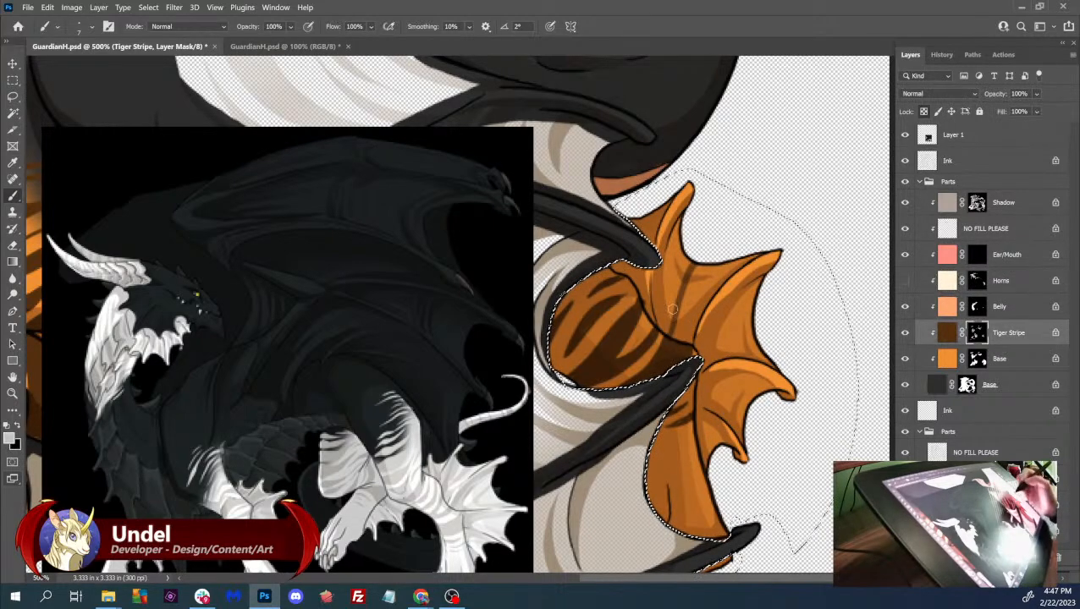
mouse_move(678, 322)
mouse_down()
mouse_move(709, 271)
mouse_move(684, 329)
mouse_up()
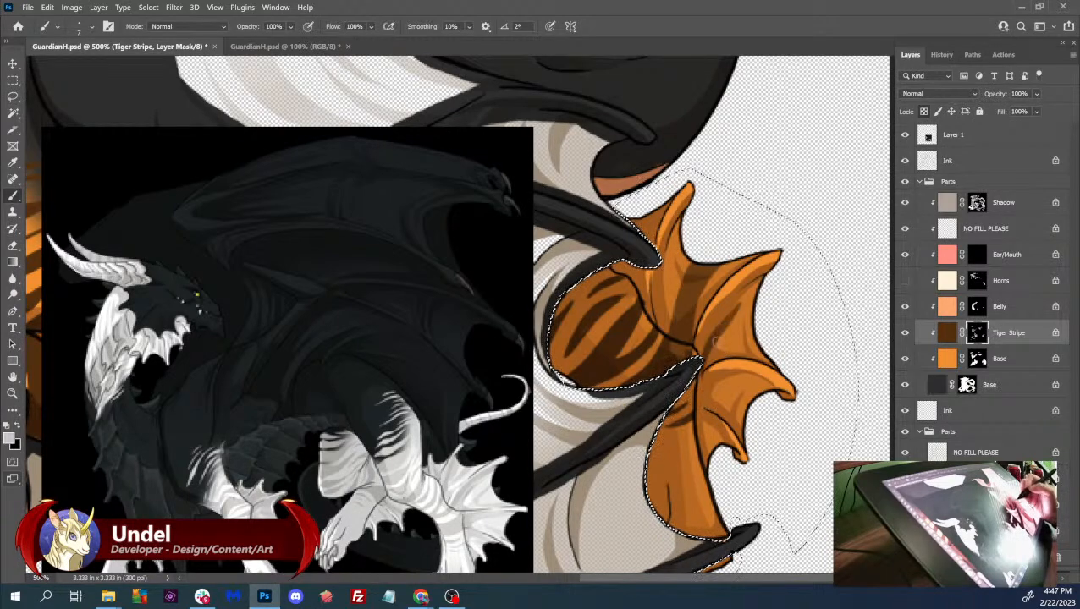
key(x)
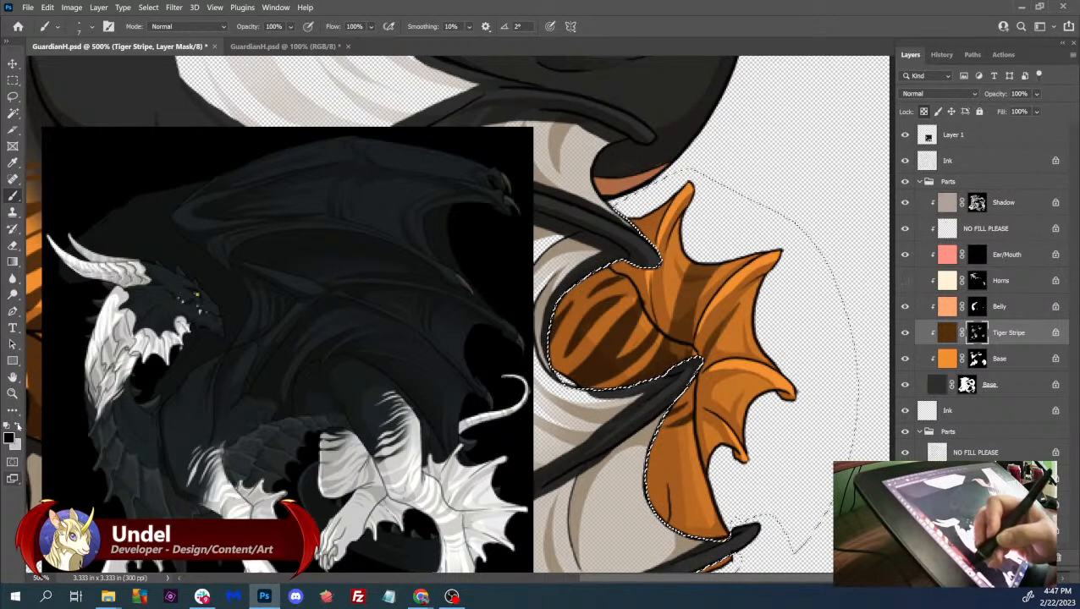
key(x)
drag(658, 318, 657, 298)
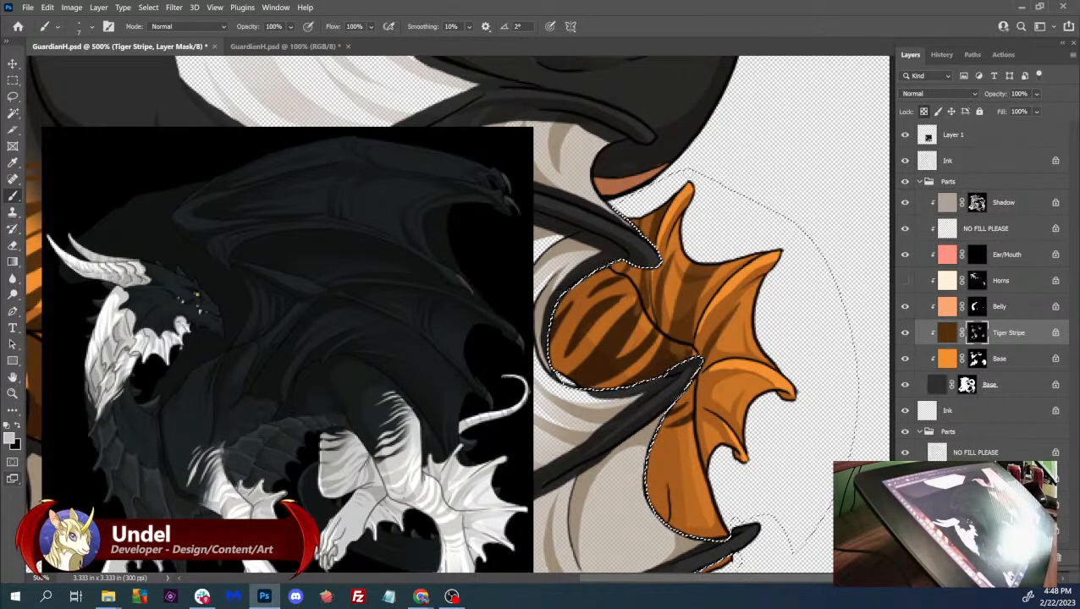
- Hide the pasted reference in Layer 1 and clear the hind leg selection, with the whole dragon in view
scroll(692, 178, down, 5)
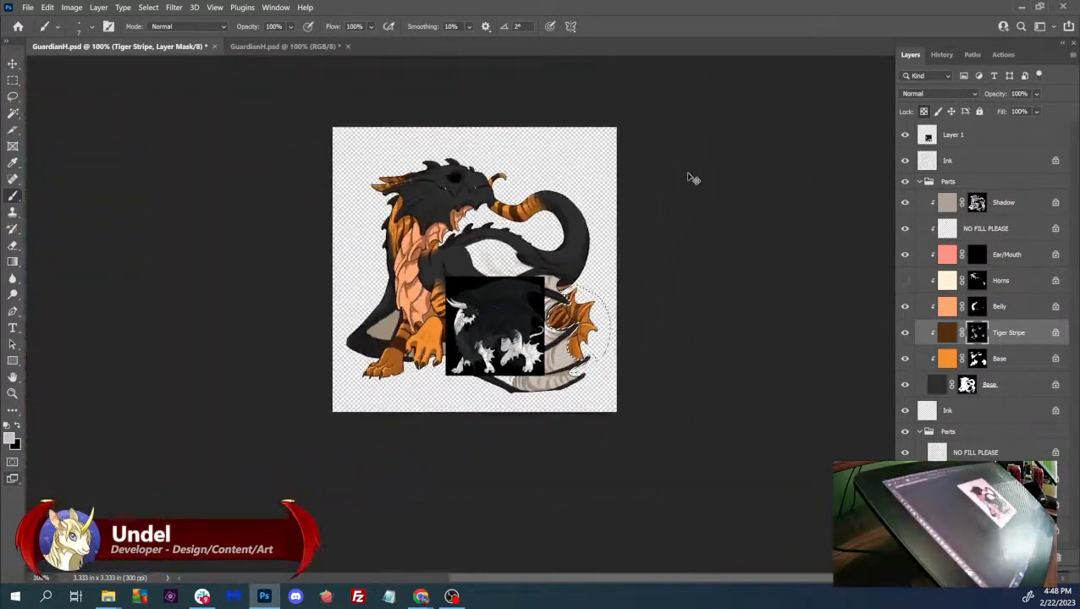
key(ctrl+plus)
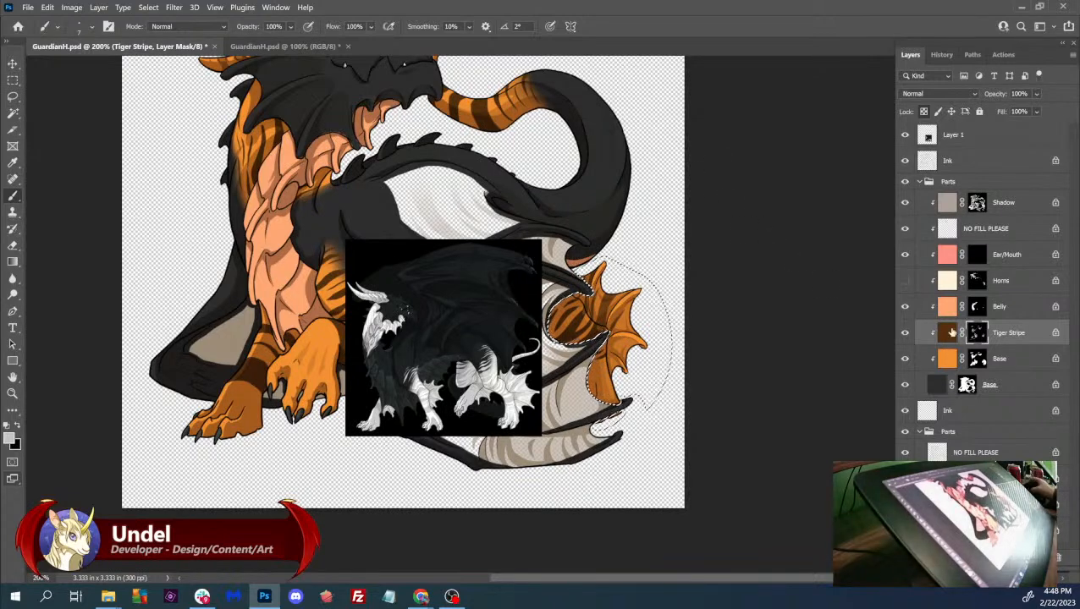
key(ctrl+2)
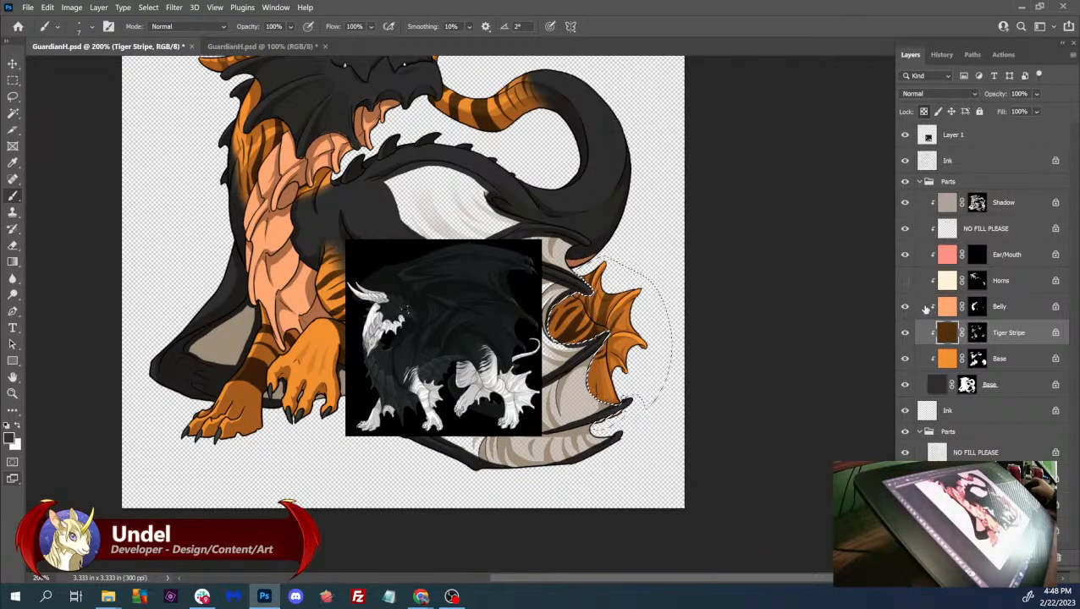
click(1017, 304)
click(904, 134)
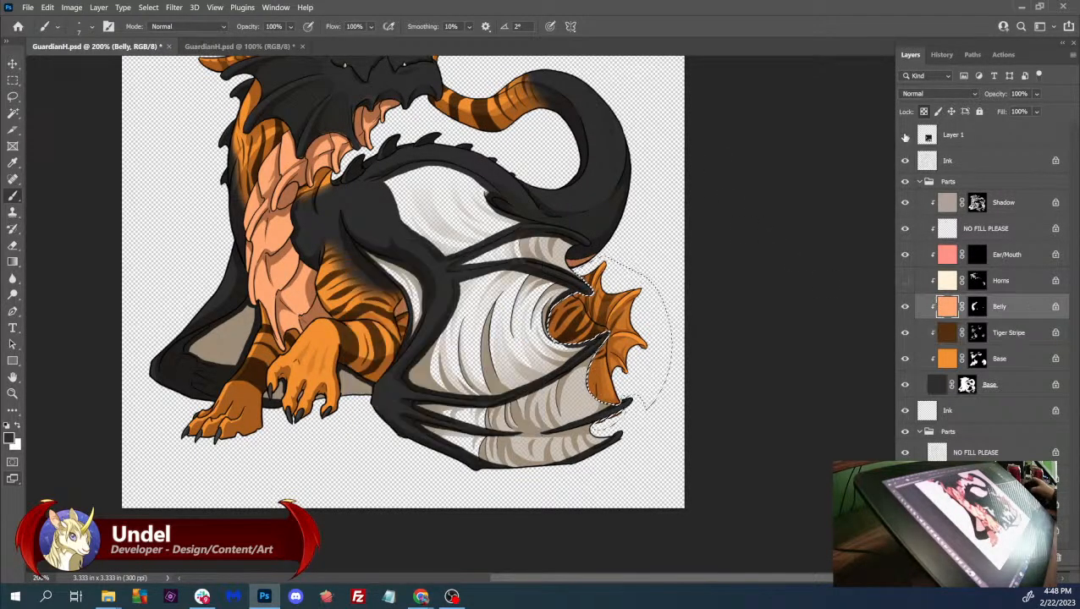
key(ctrl+d)
click(976, 163)
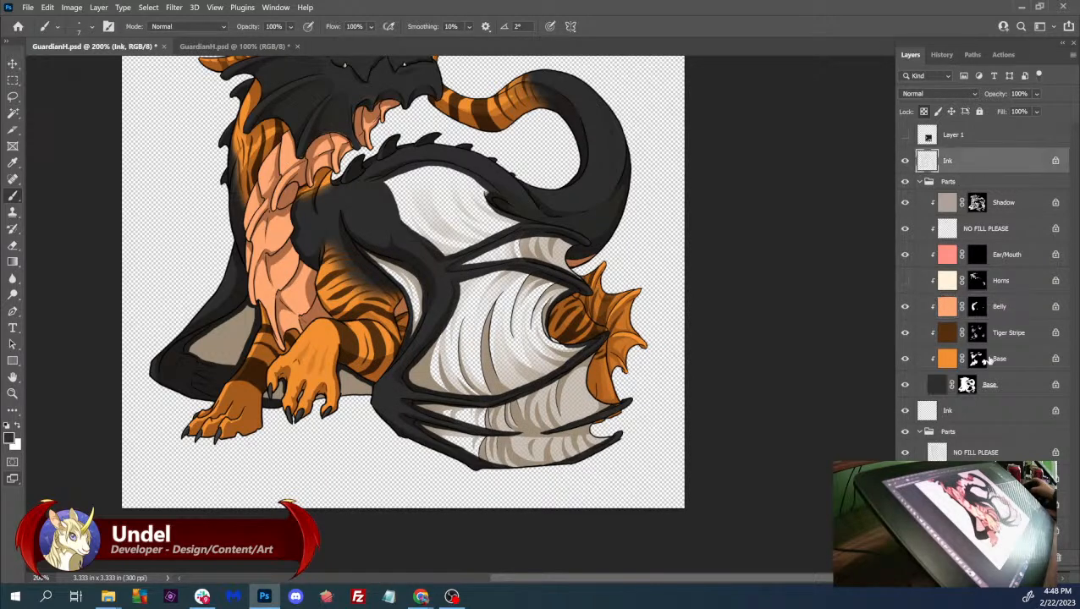
- Try moving the orange Base and Tiger Stripe layers out of the upper Parts group into the lower Parts group
click(1011, 359)
click(1007, 333)
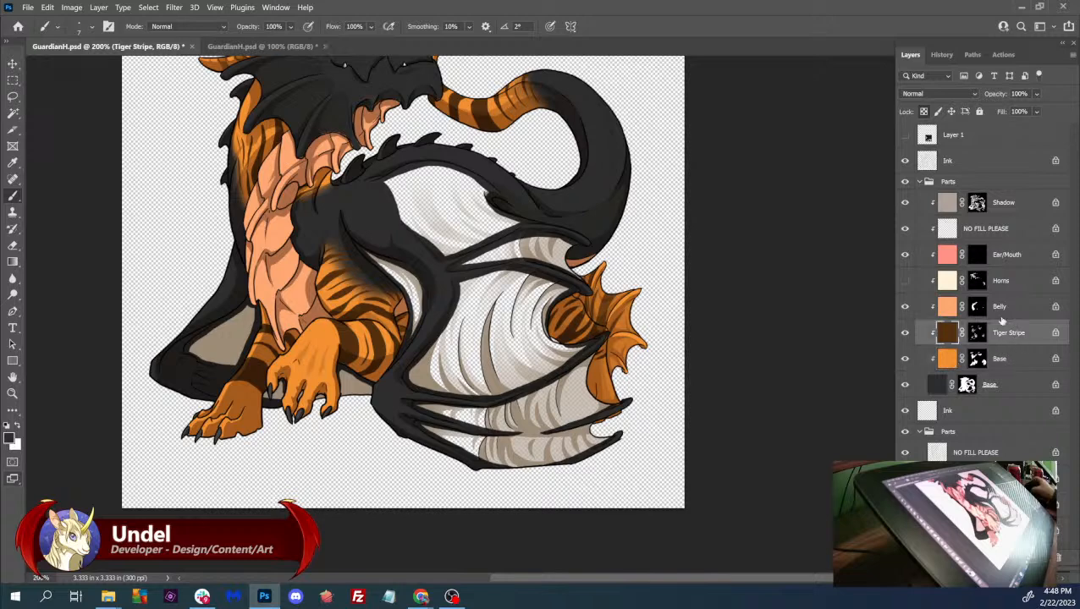
click(995, 360)
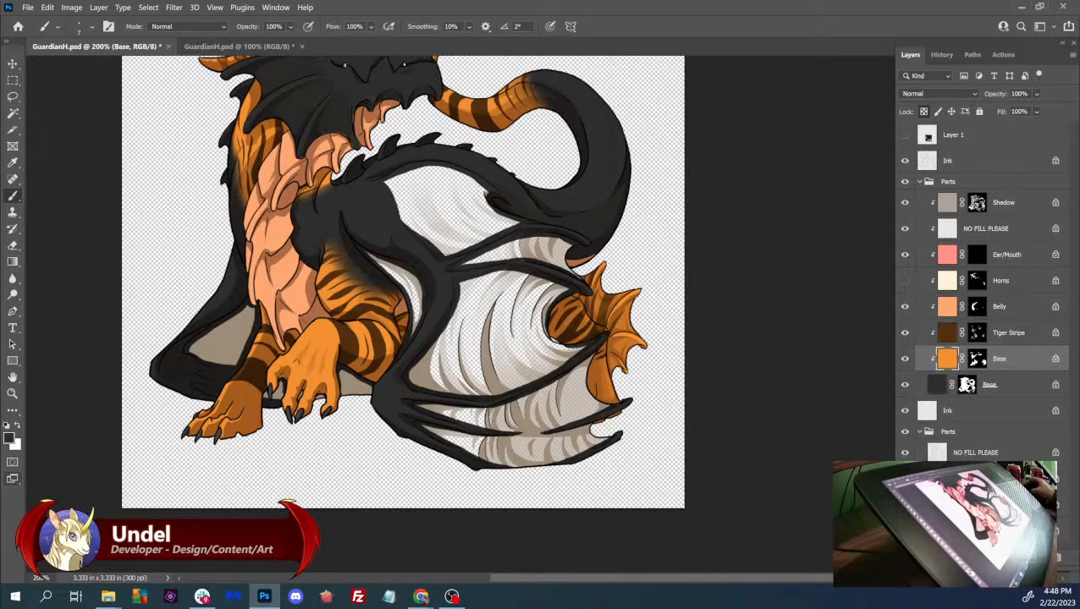
key(Delete)
drag(1006, 335, 998, 453)
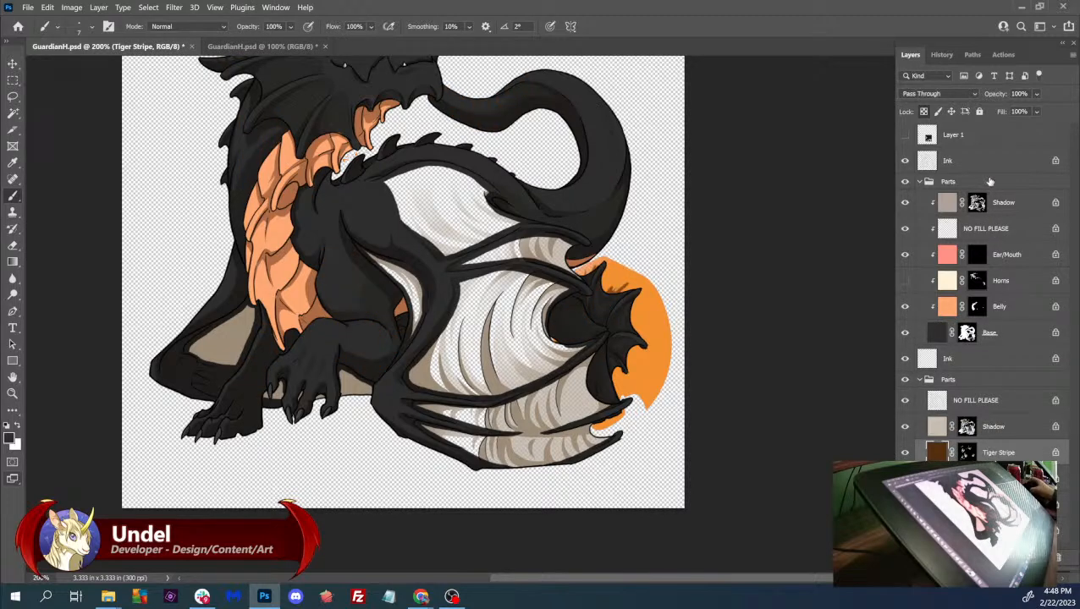
- Delete Layer 1, the upper Ink layer and the upper Parts group with its remaining layers
click(987, 181)
click(982, 162)
shift+click(1002, 334)
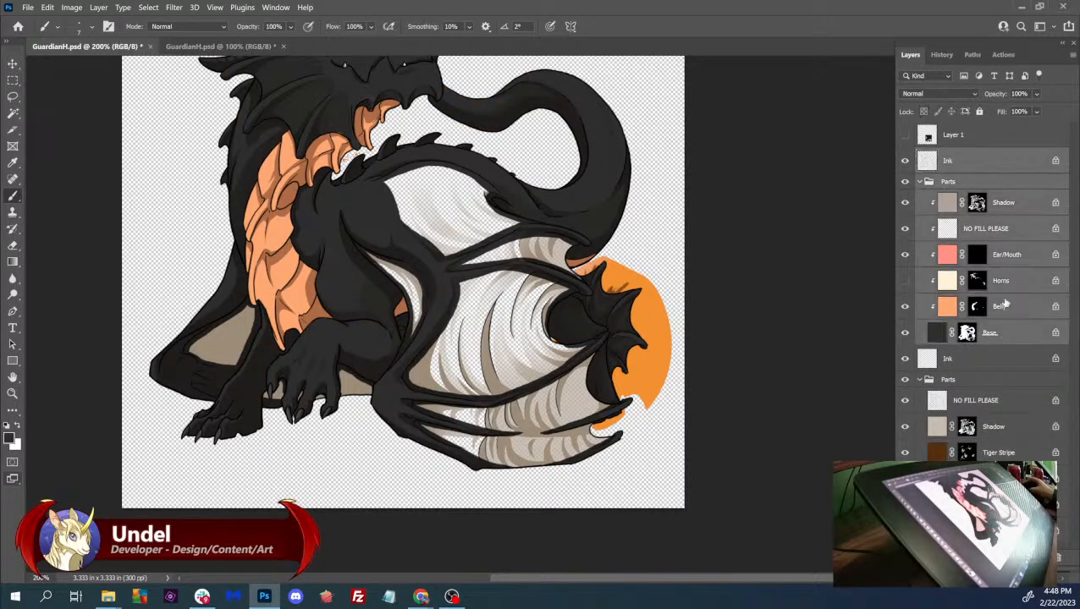
click(965, 138)
shift+click(986, 334)
drag(986, 335, 1061, 563)
- Clip one NO FILL PLEASE and Shadow pair to the Tiger Stripe layer and the other pair to the orange Base layer
click(1007, 176)
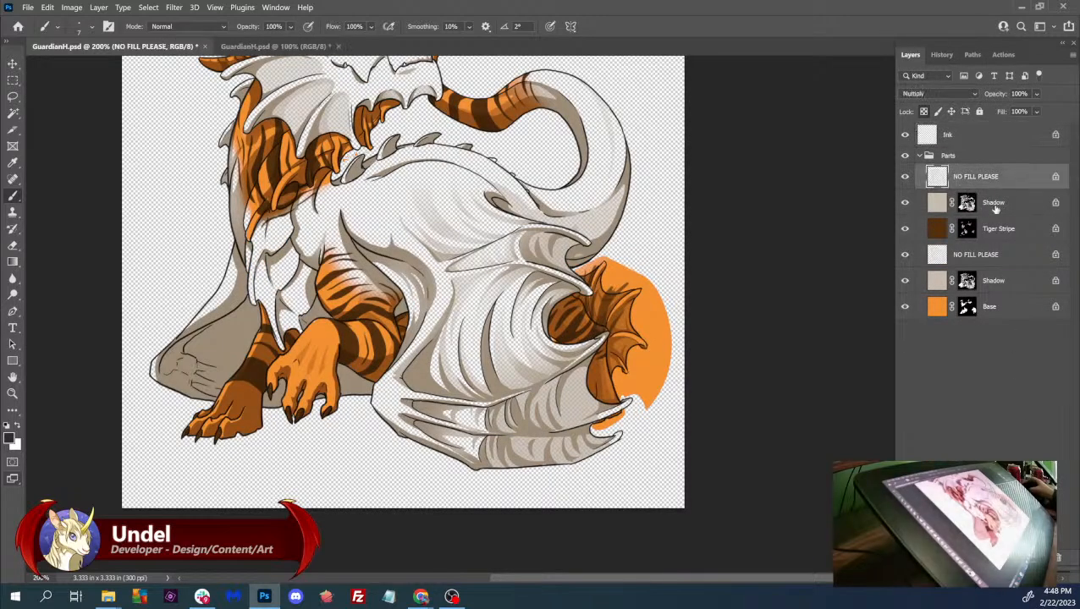
shift+click(994, 205)
key(ctrl+alt+g)
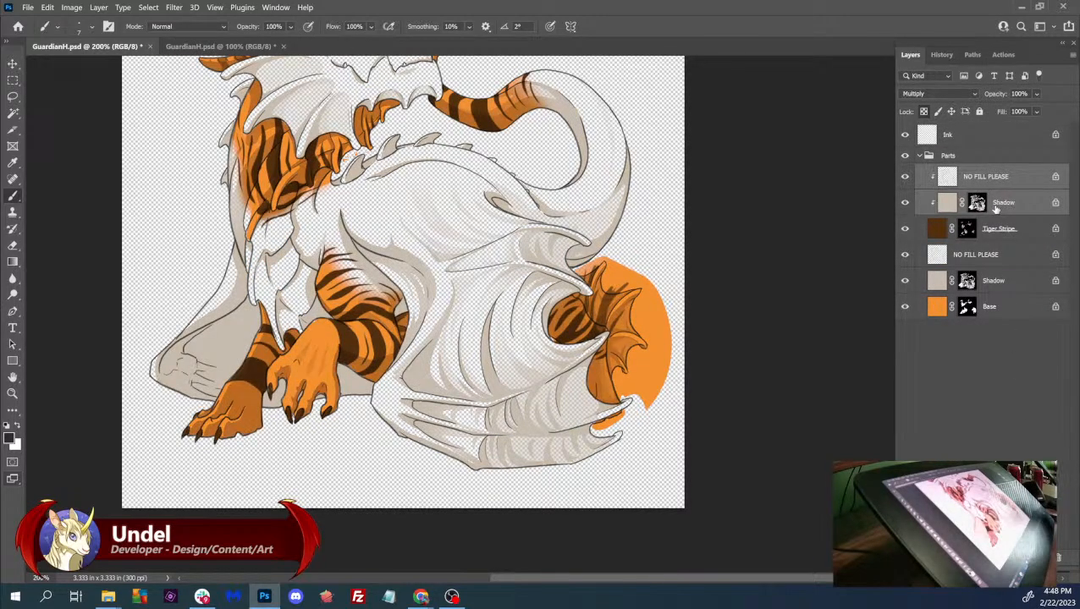
click(994, 256)
shift+click(992, 280)
key(ctrl+alt+g)
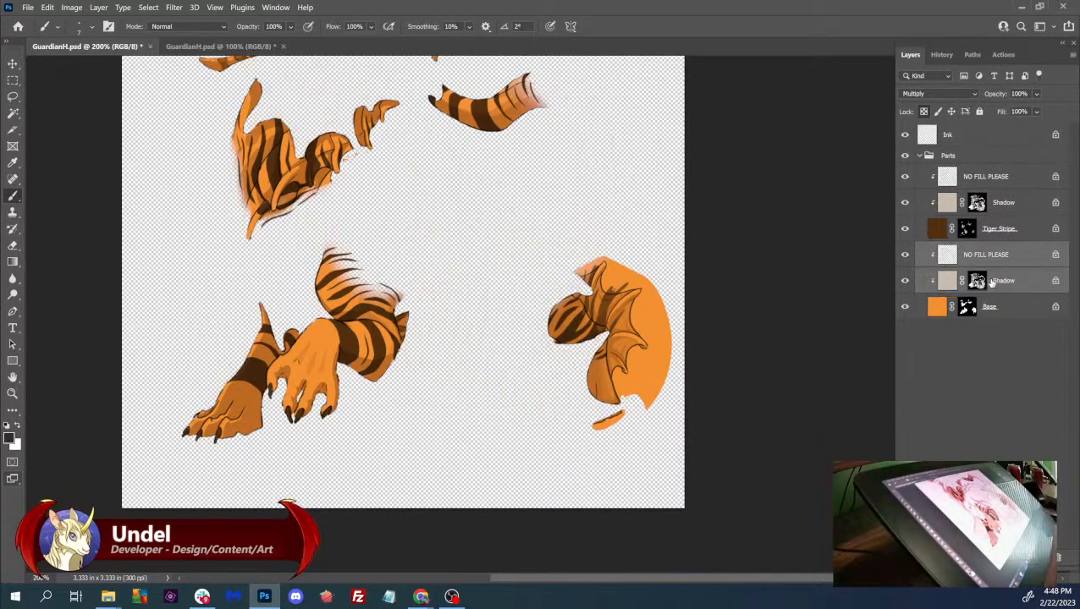
- Revert the layer moves, deletions and clipping by returning to an earlier Brush Tool state in the document history
click(970, 310)
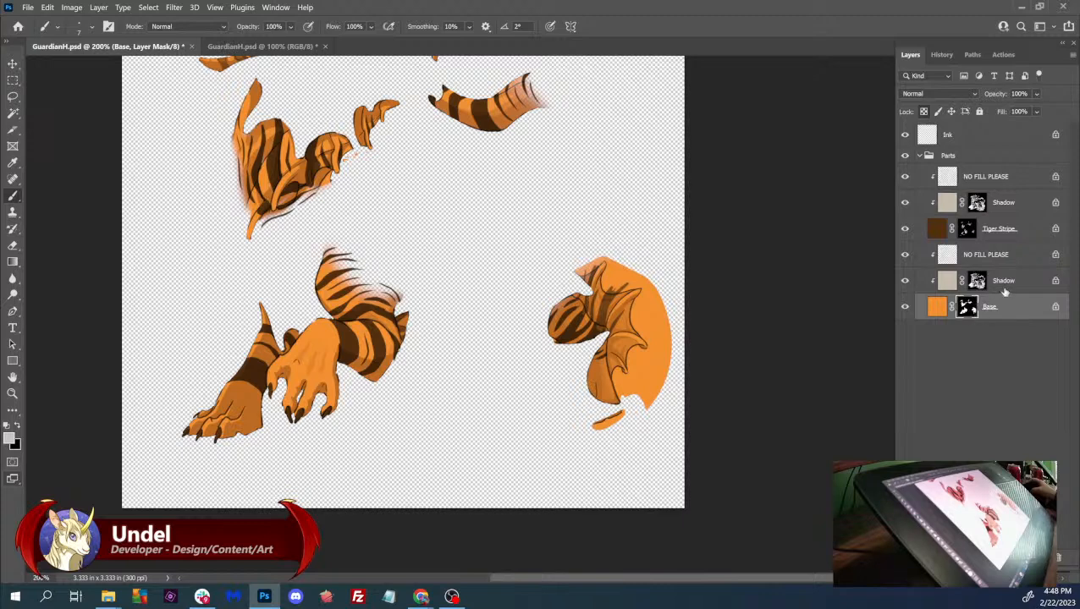
key(ctrl+z)
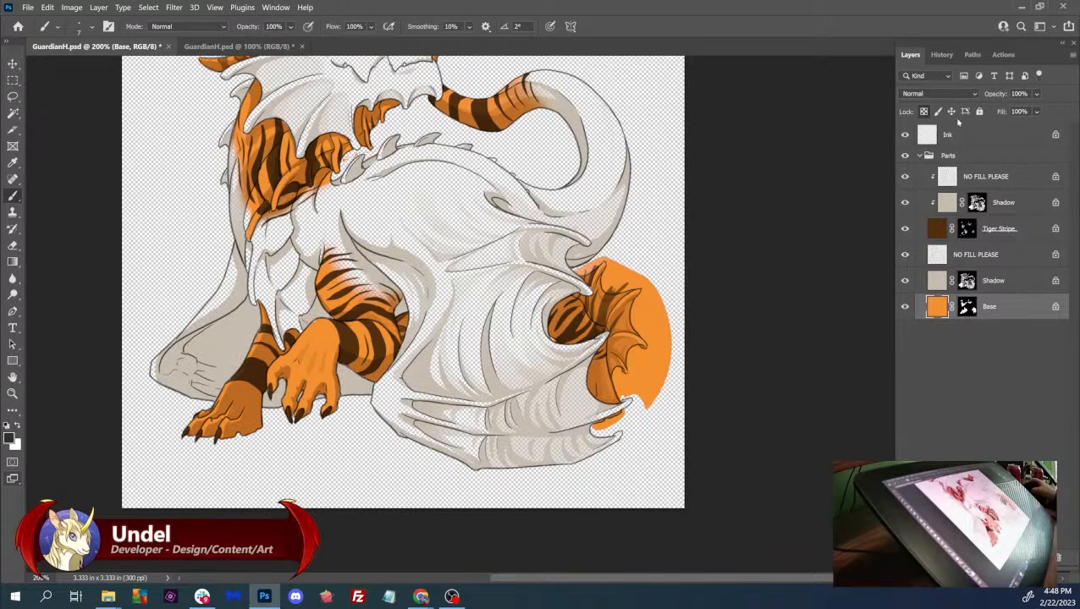
click(941, 56)
click(947, 382)
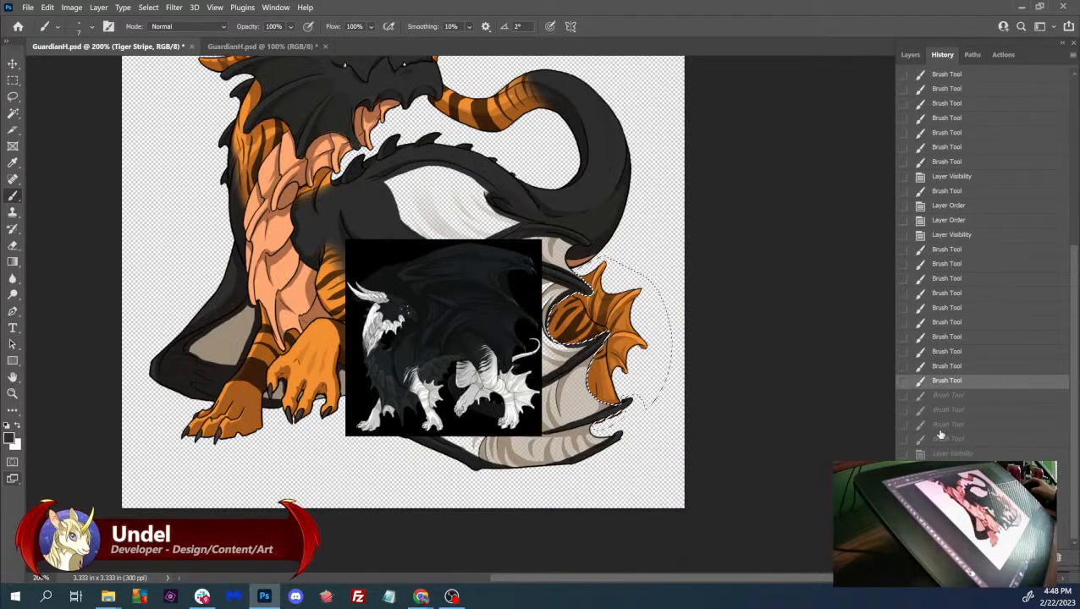
- Examine the dark Base layer's mask on its own, then return to the full-colour view
click(910, 55)
click(967, 390)
alt+click(967, 389)
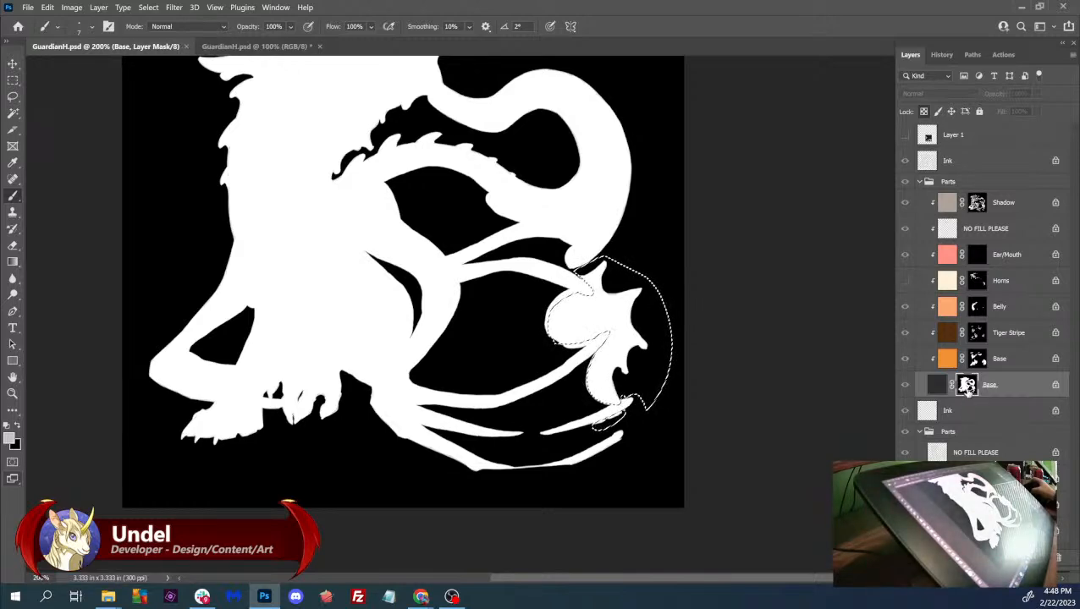
alt+click(968, 387)
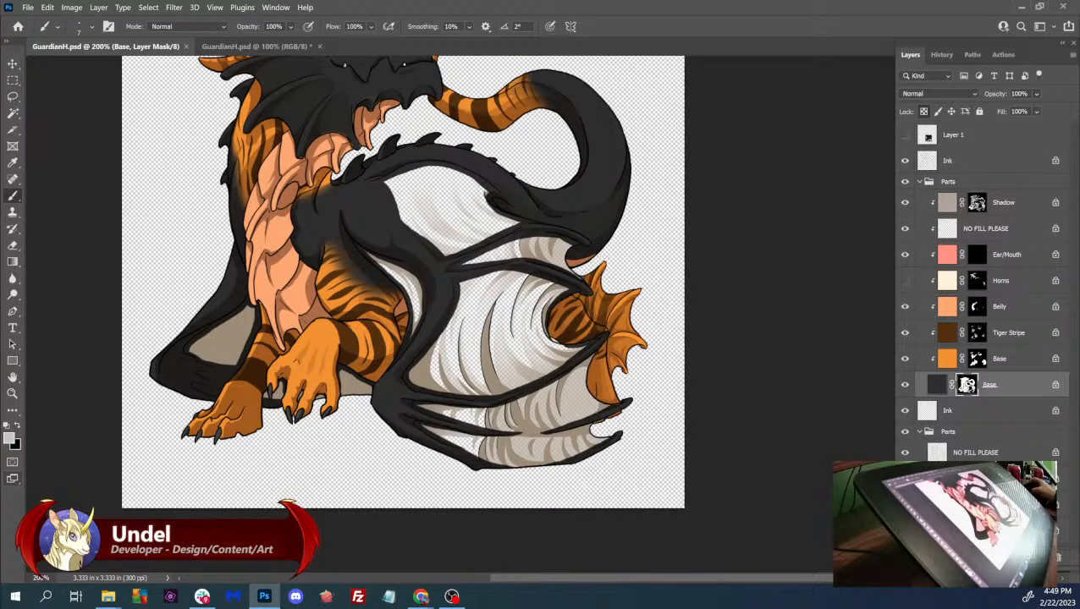
- Check the dark Base layer's mask again and load it as a selection around the dragon's body
alt+click(965, 386)
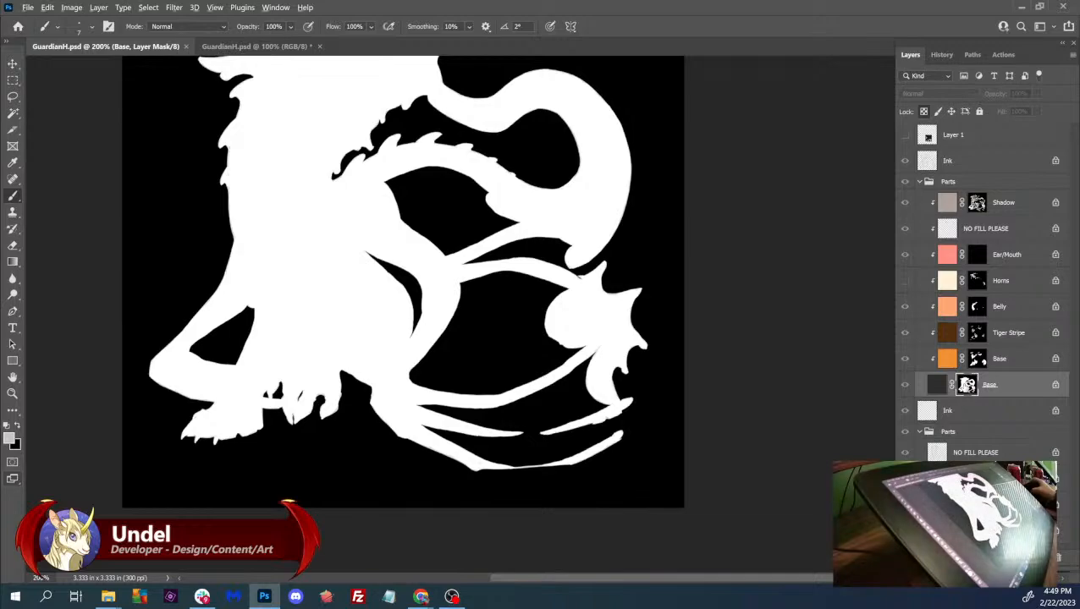
alt+click(964, 386)
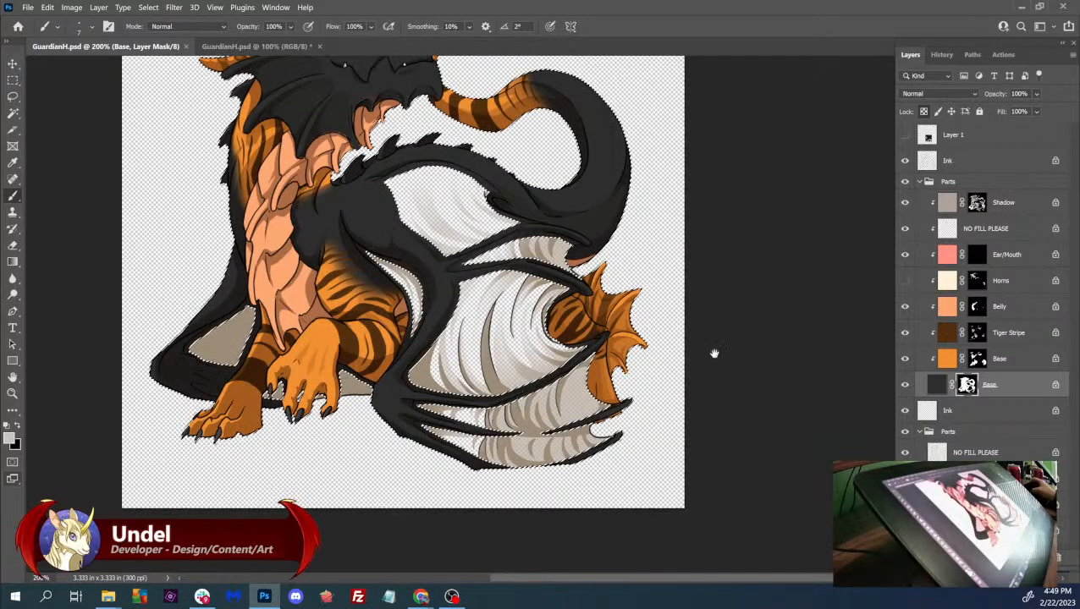
drag(736, 361, 733, 393)
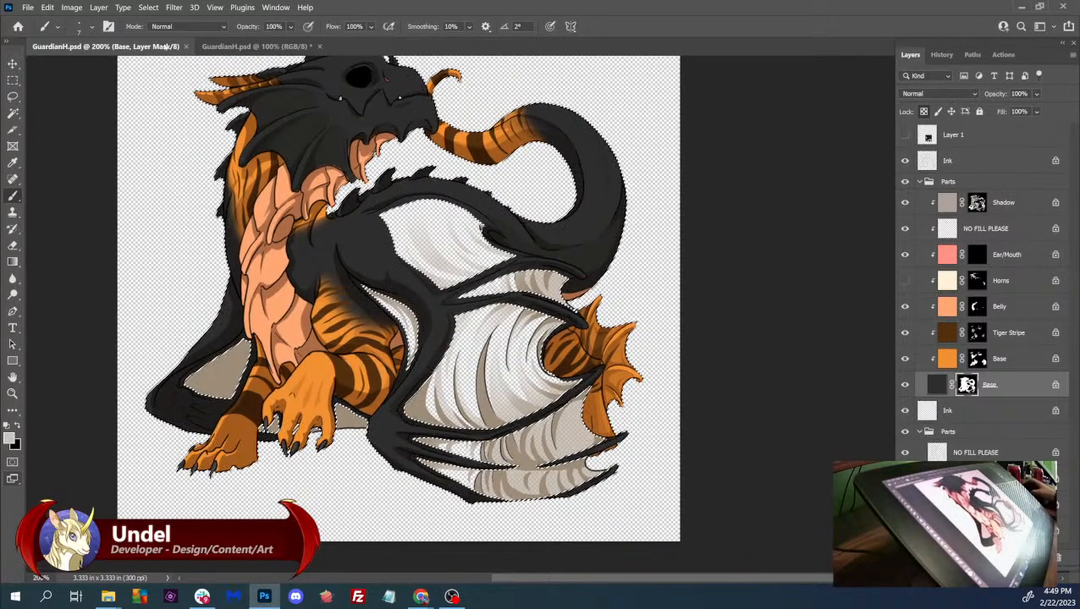
- Invert the body selection, paint black on the orange Base mask around the webbed hind foot to clear the spill outside the body, and deselect
click(149, 6)
click(170, 55)
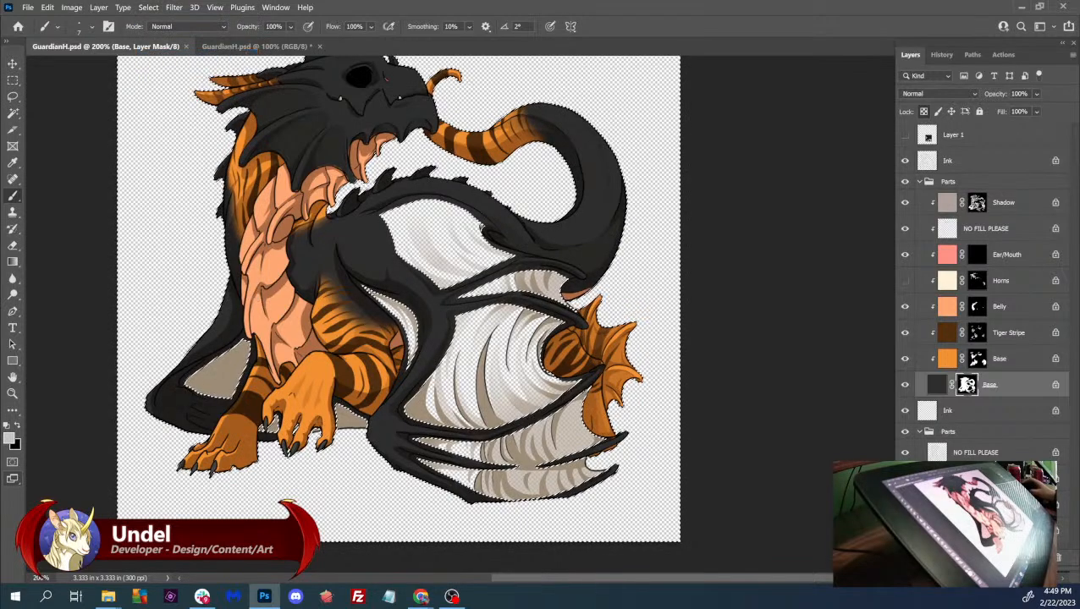
click(978, 359)
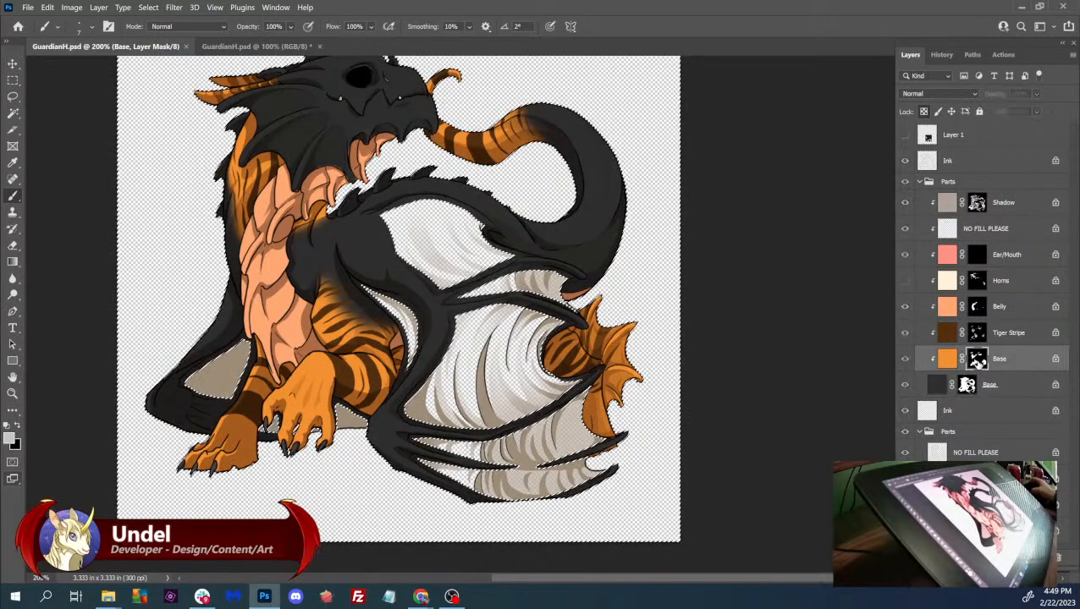
alt+click(977, 359)
key(x)
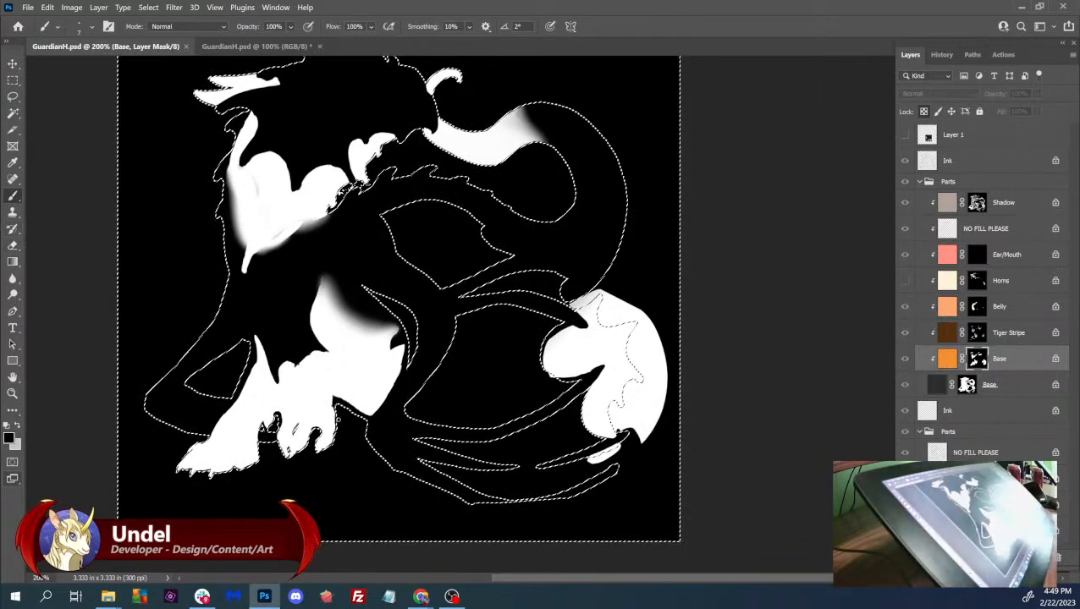
mouse_move(584, 296)
mouse_down()
mouse_move(636, 290)
mouse_move(636, 351)
mouse_move(650, 318)
mouse_move(658, 368)
mouse_move(656, 457)
mouse_move(643, 408)
mouse_move(605, 440)
mouse_up()
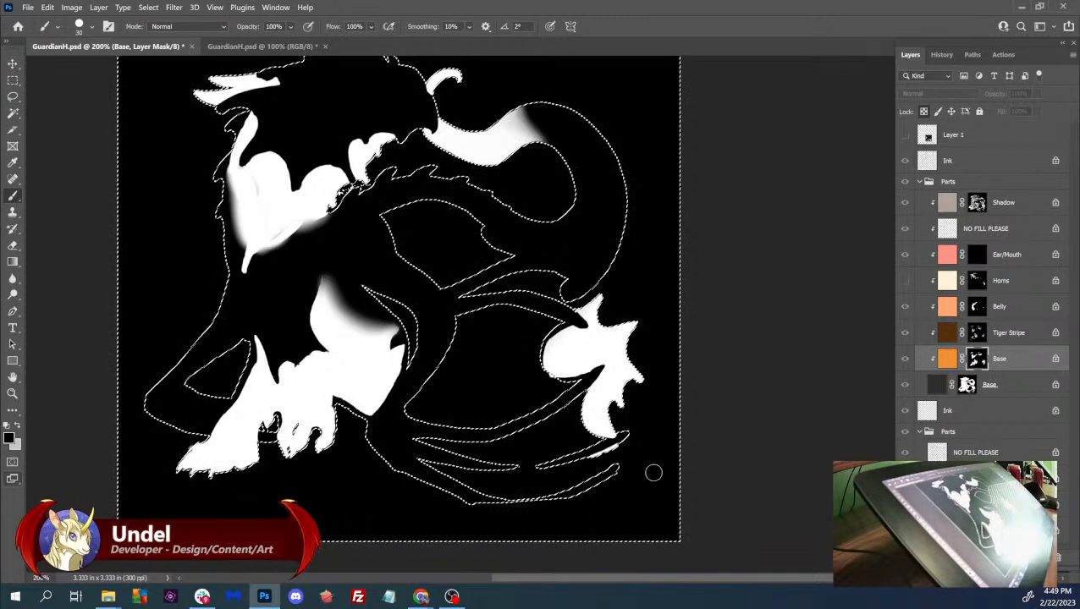
key(ctrl+d)
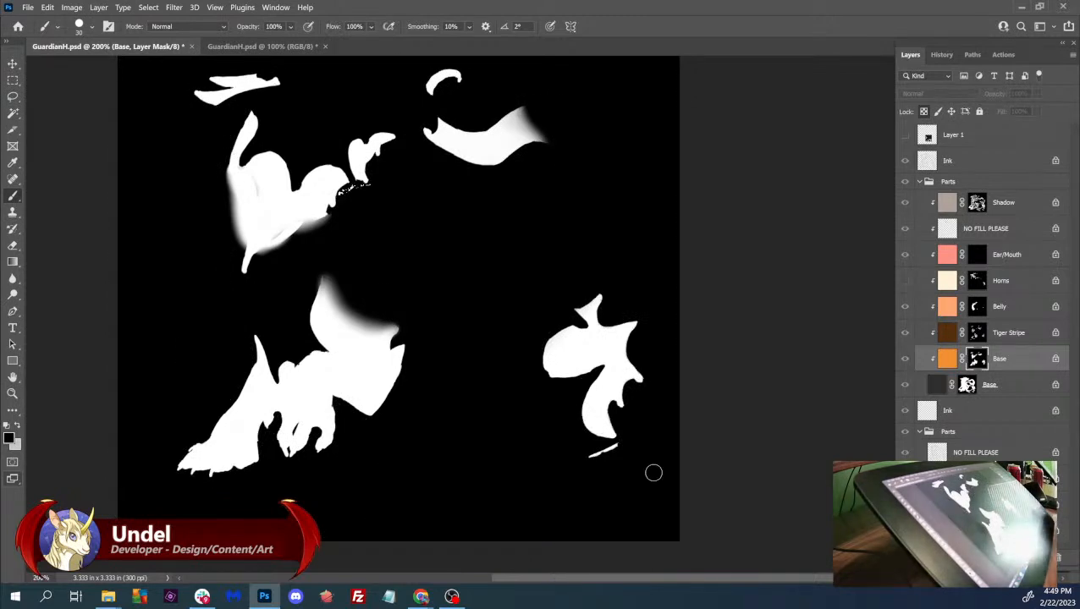
- Return to the full-colour view and turn off the red mask overlay
click(990, 385)
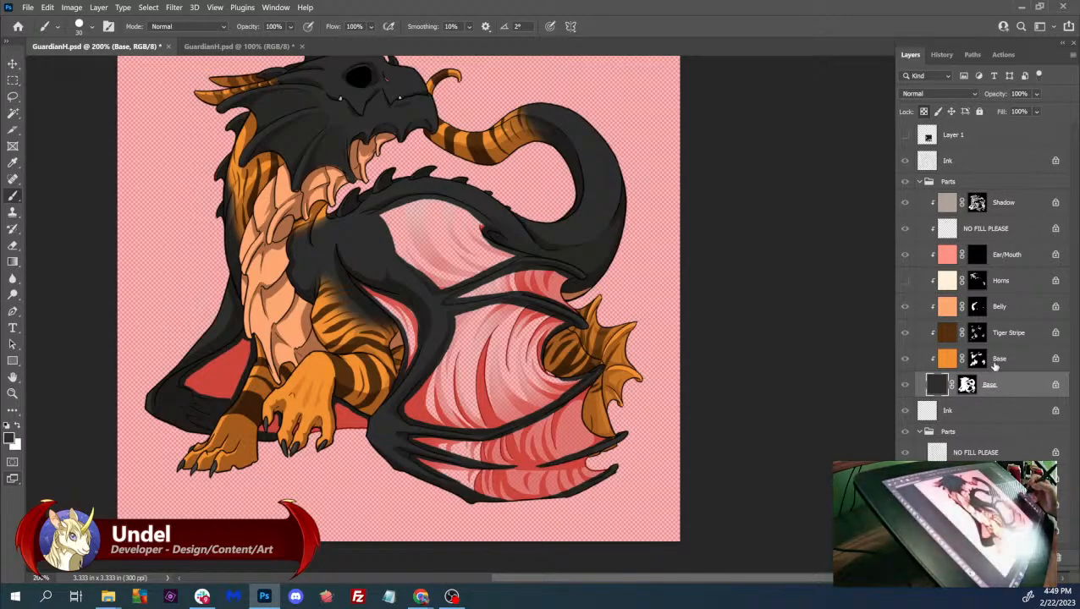
click(978, 360)
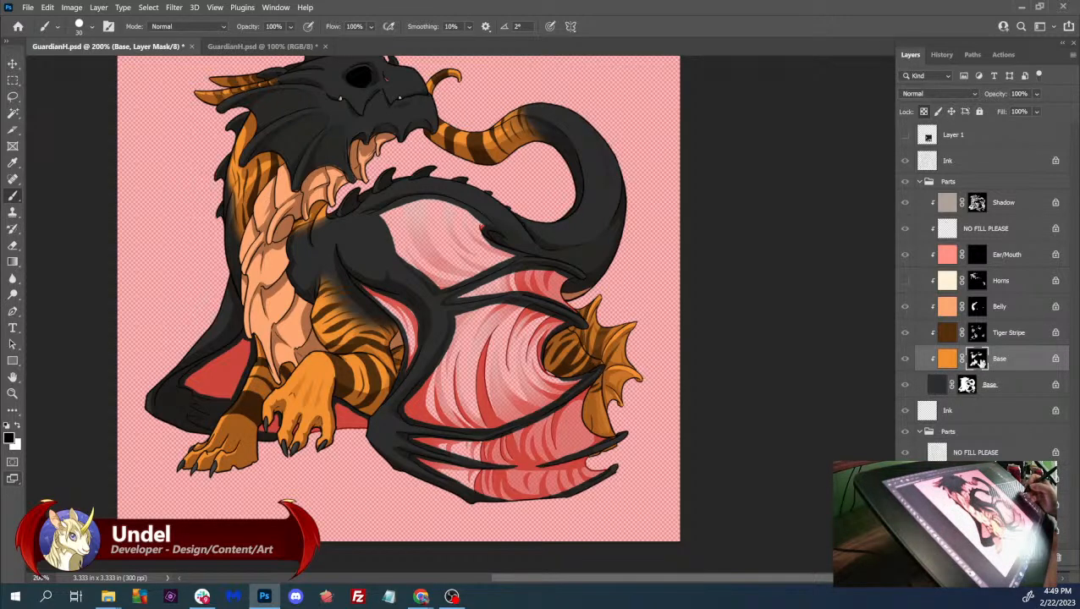
key(backslash)
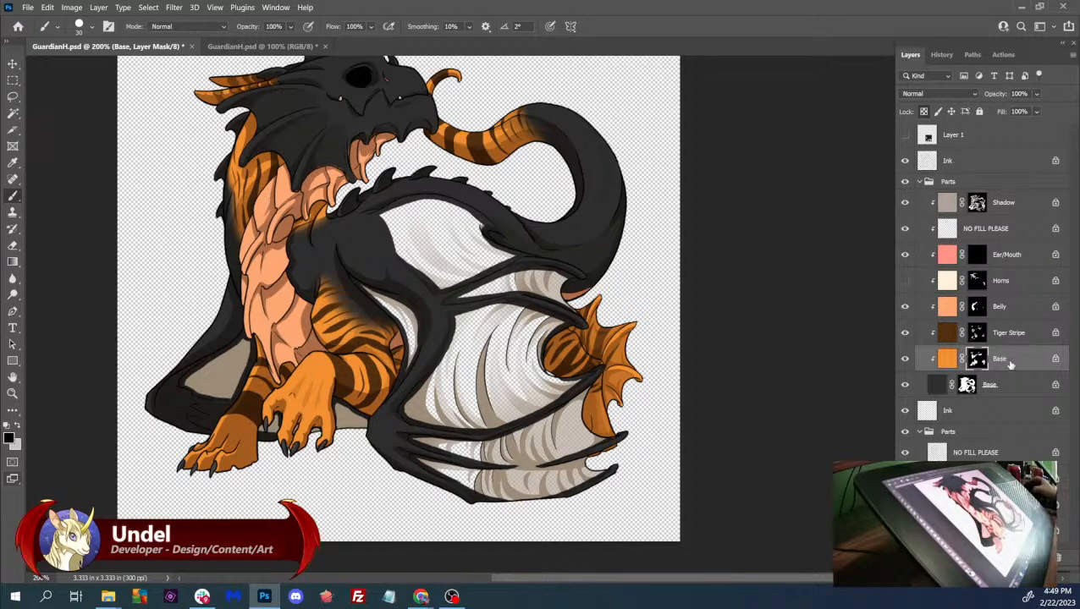
- Move the orange Base and Tiger Stripe layers into the lower Parts group, each beneath one of its Shadow layers
click(989, 386)
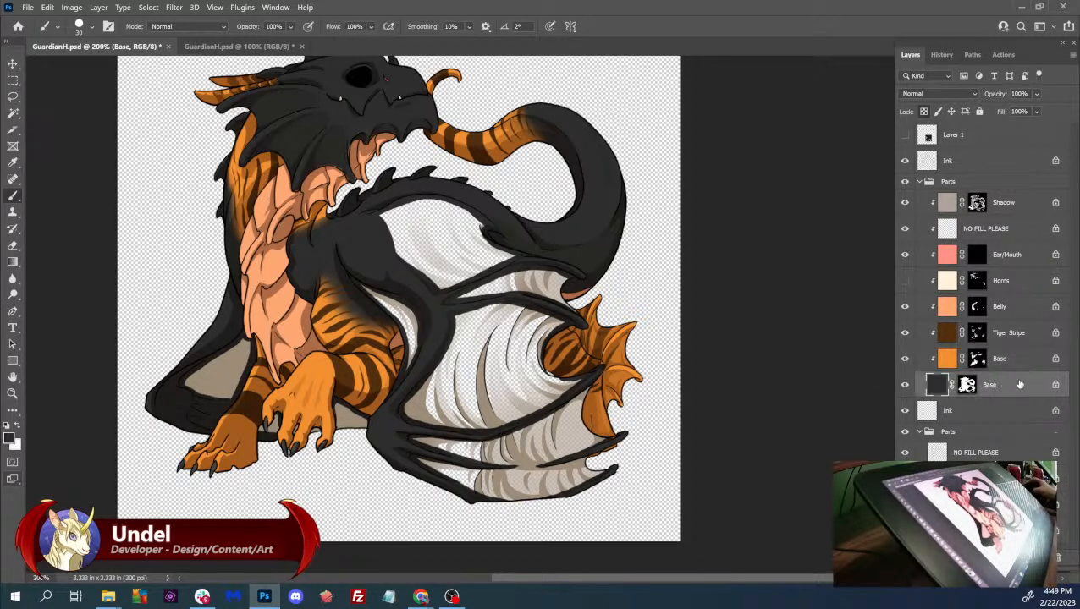
drag(1007, 364, 1006, 543)
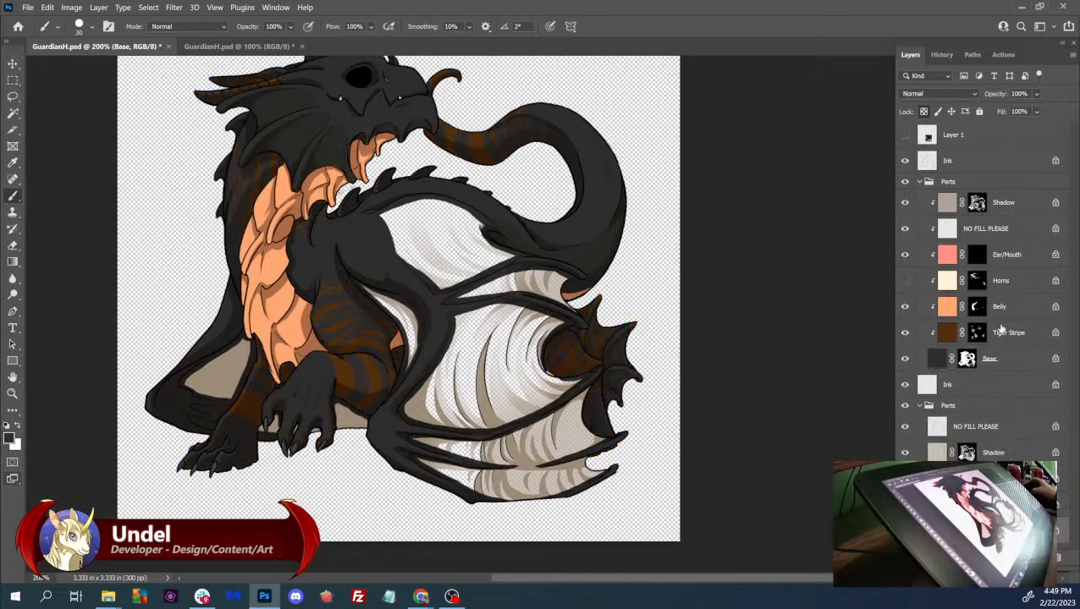
drag(1003, 337, 1003, 466)
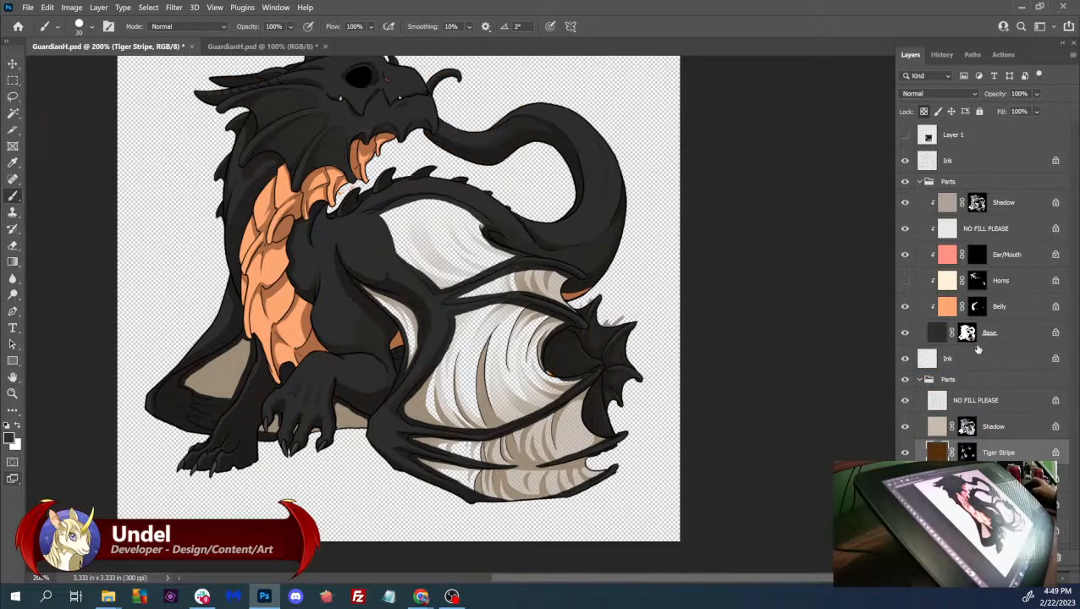
- Delete Layer 1, the upper Ink layer and the upper Parts group with its remaining layers down to the dark Base
click(987, 335)
shift+click(975, 164)
shift+click(986, 135)
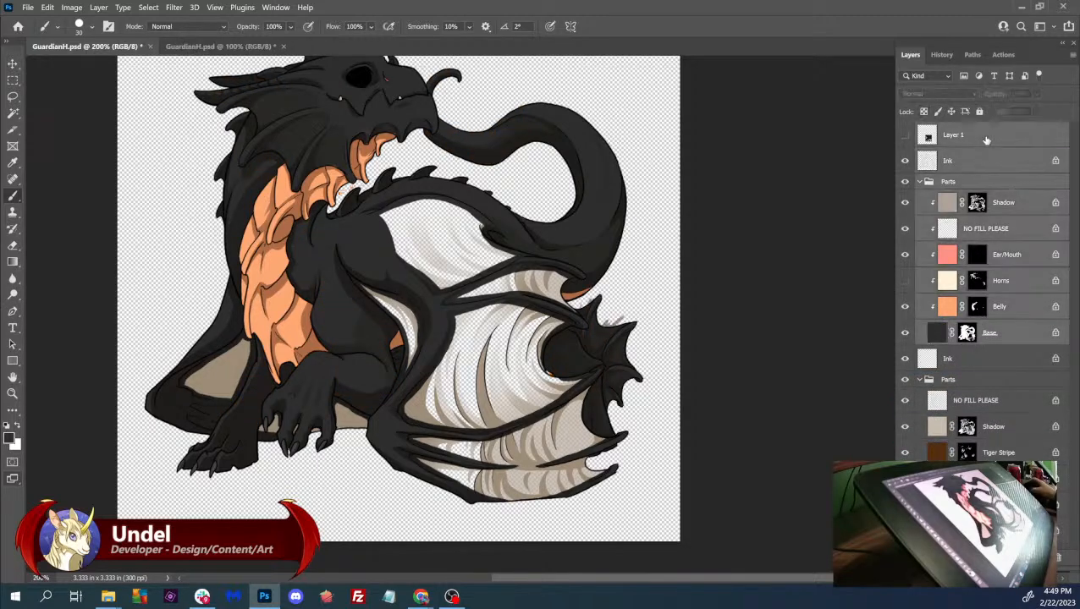
key(Delete)
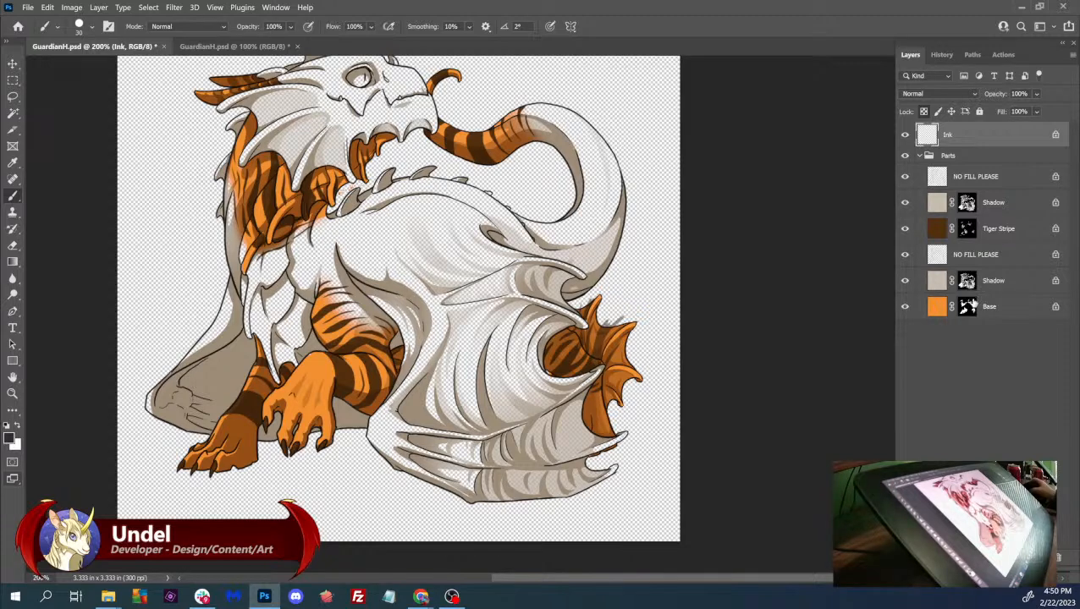
- Check the orange Base mask on its own, return to full colour and load the mask as a selection
alt+click(967, 308)
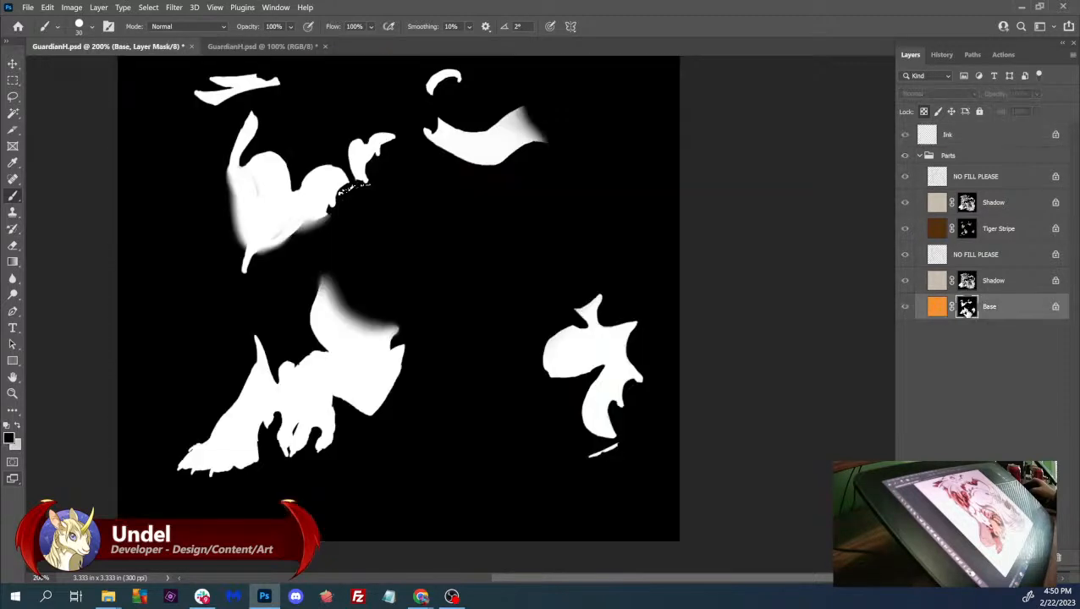
alt+click(967, 308)
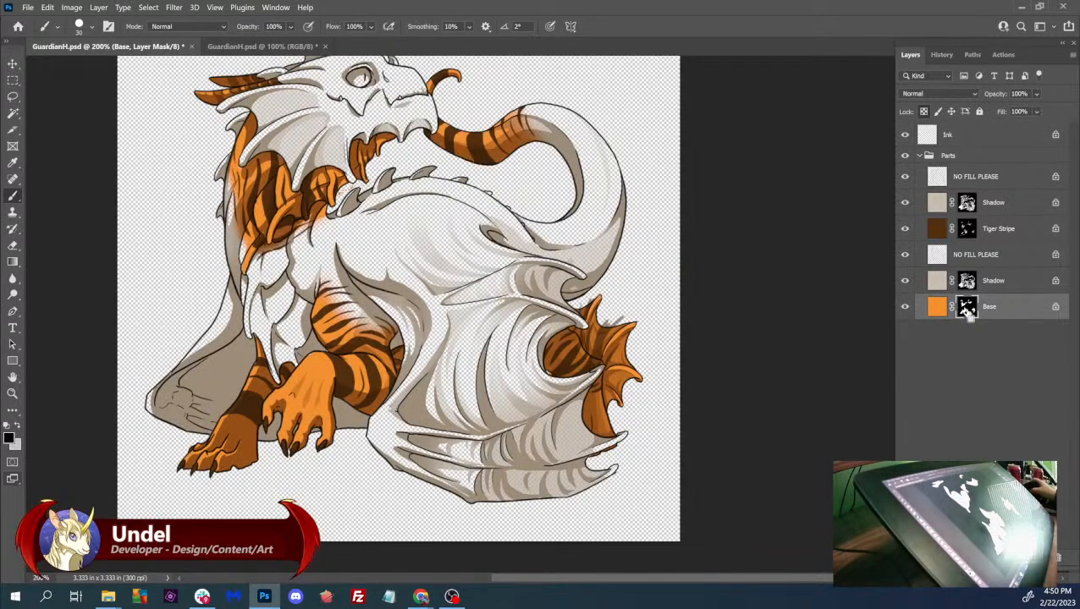
ctrl+click(967, 310)
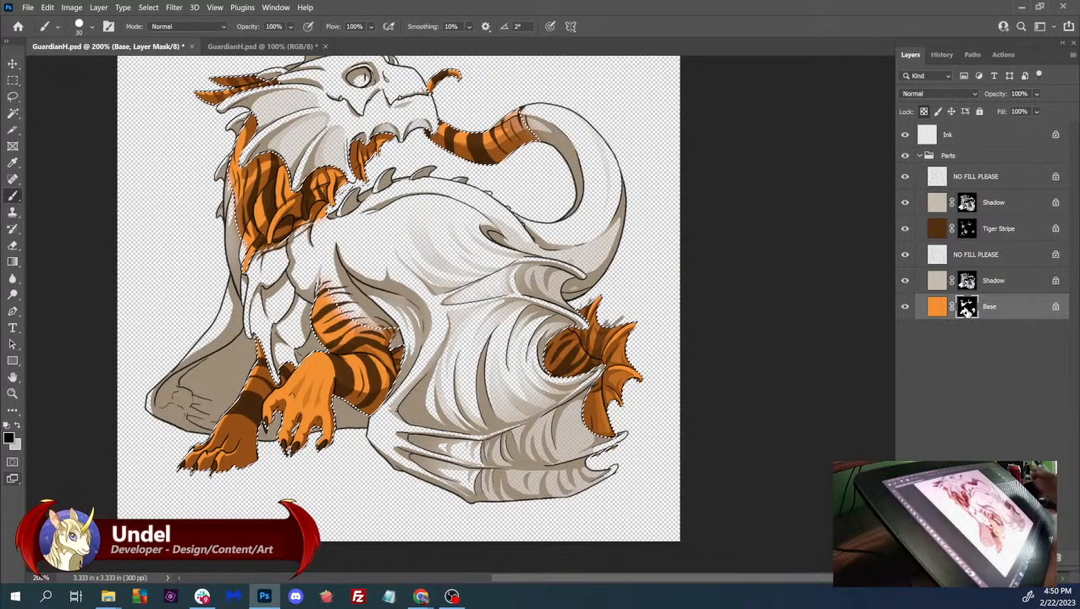
- Invert the selection, paint black on the Tiger Stripe mask to remove the stray marks beside the webbed hind foot, and deselect
click(968, 228)
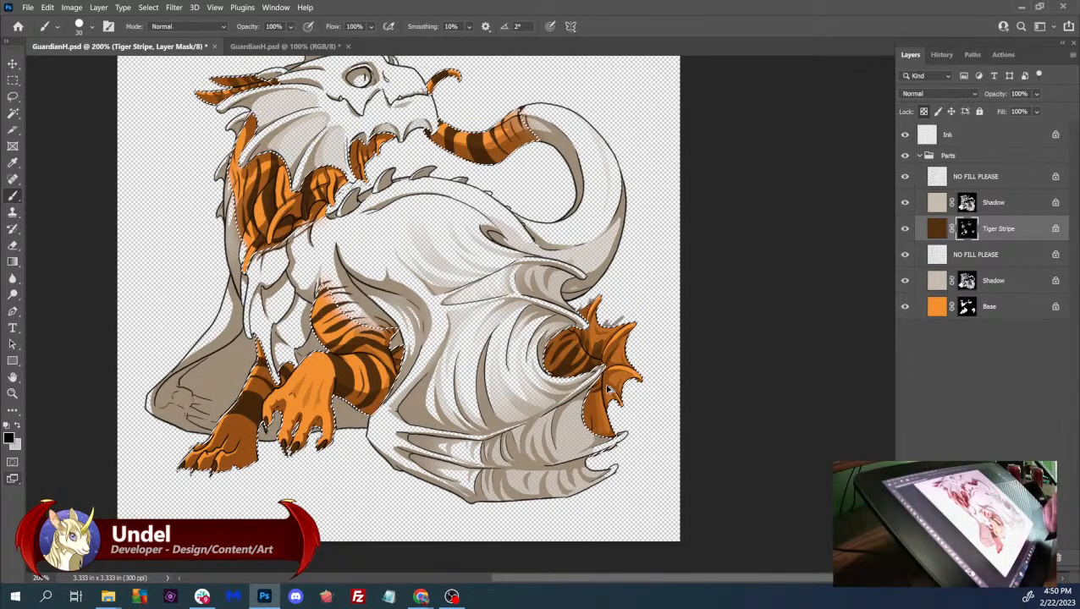
click(942, 55)
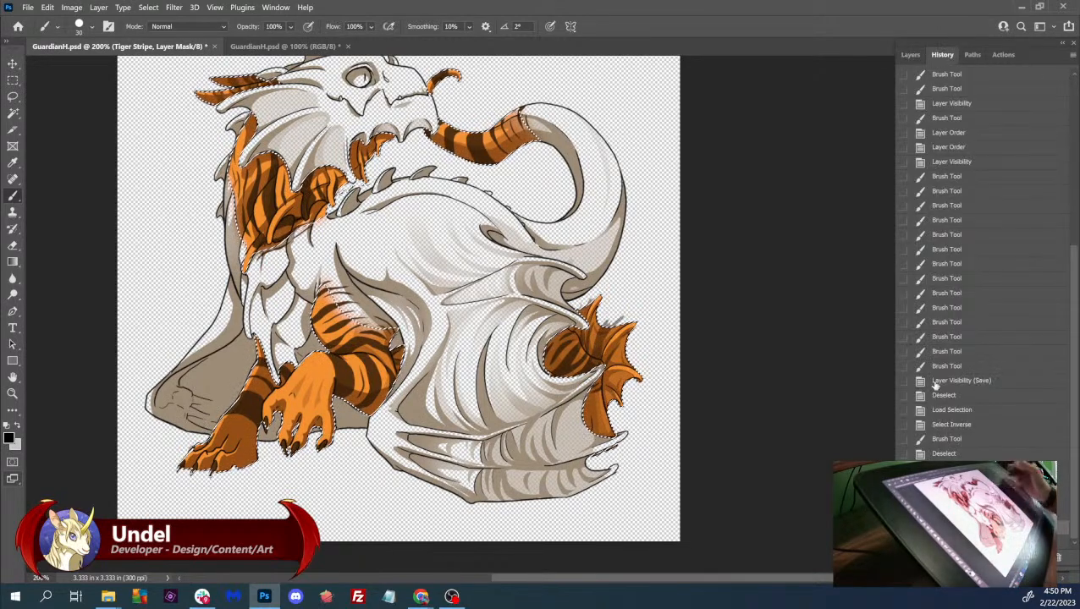
click(909, 54)
click(148, 7)
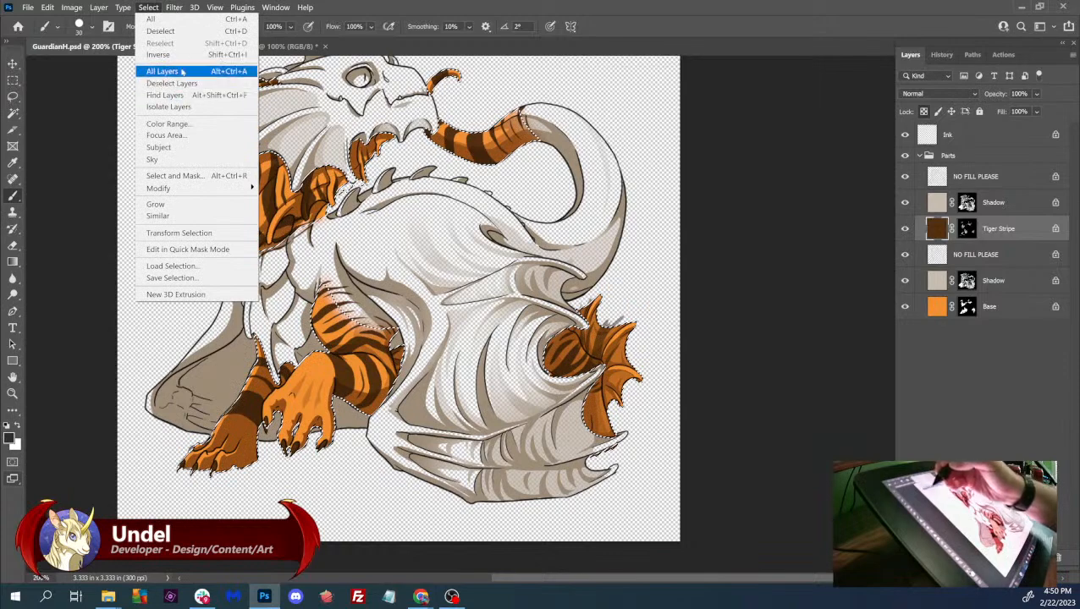
click(167, 55)
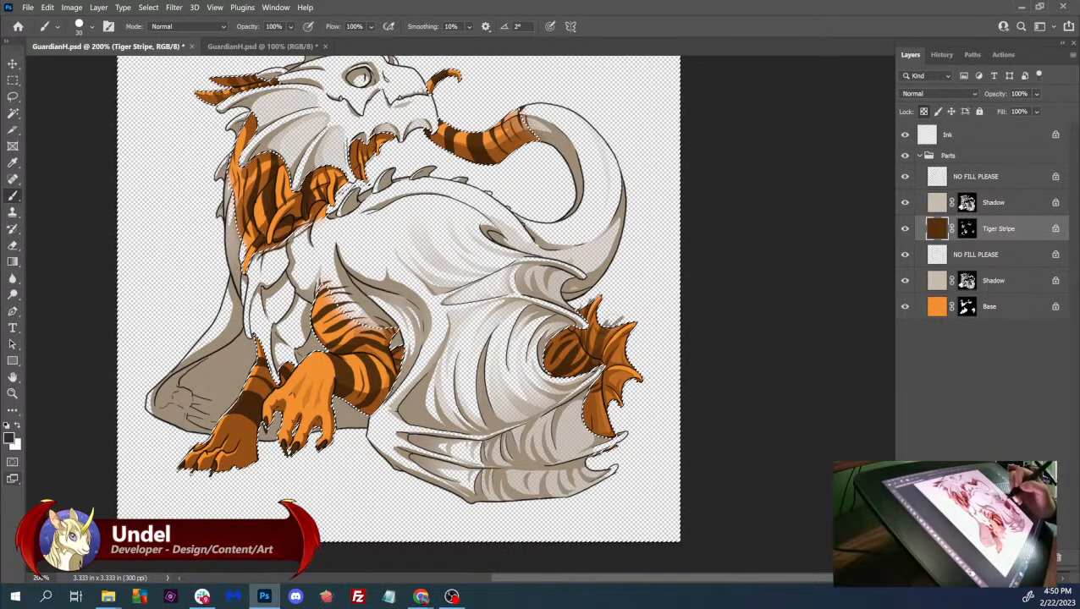
click(967, 229)
drag(623, 313, 611, 317)
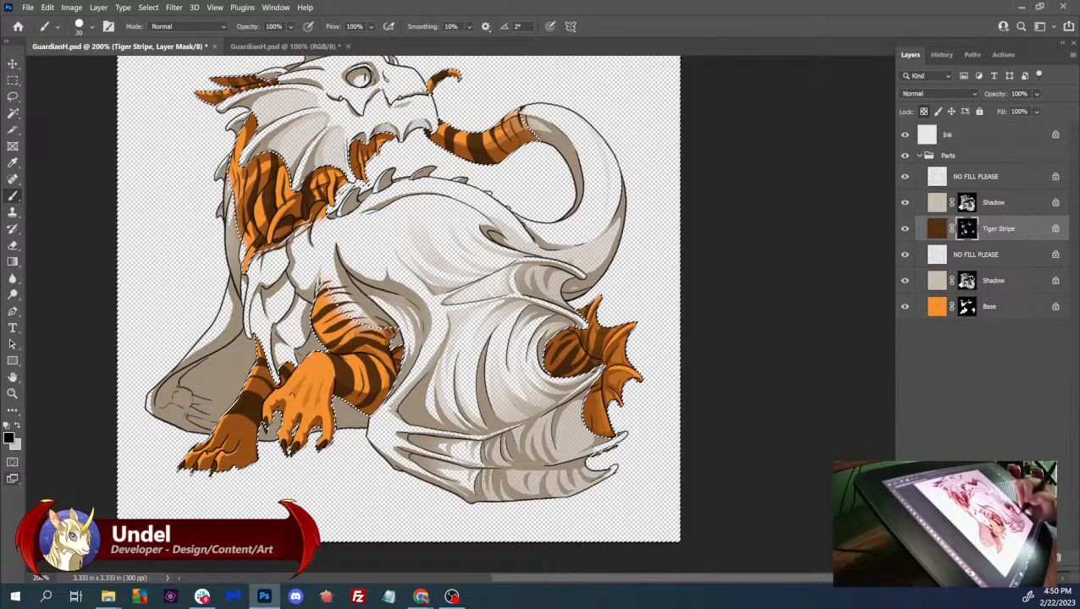
key(ctrl+d)
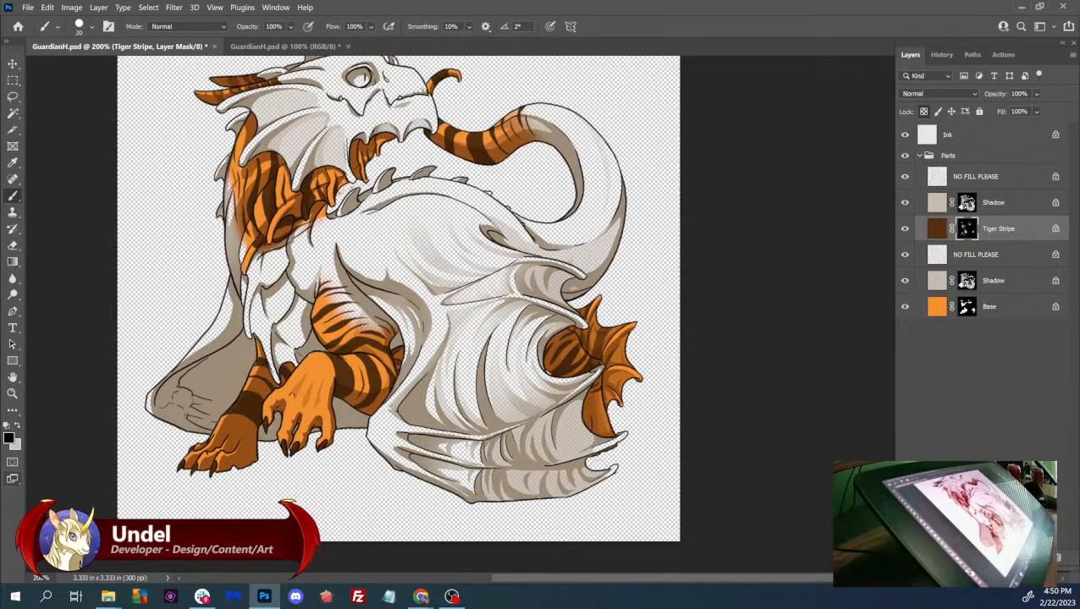
- Clip the lower NO FILL PLEASE and Shadow pair to the orange Base layer and the upper pair to the Tiger Stripe layer
click(986, 254)
shift+click(986, 280)
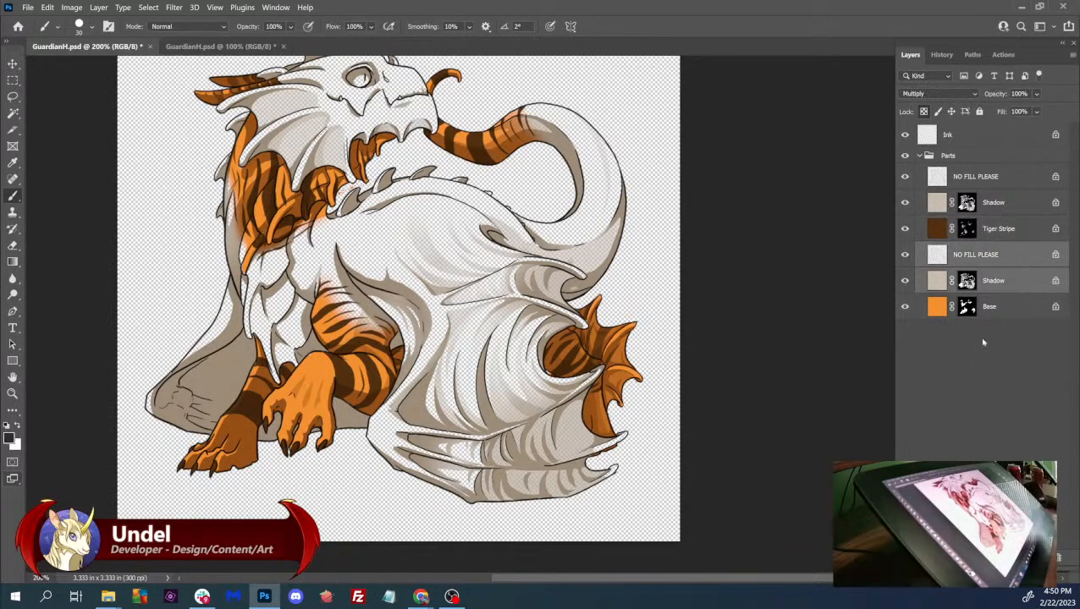
key(ctrl+alt+g)
click(976, 176)
shift+click(993, 202)
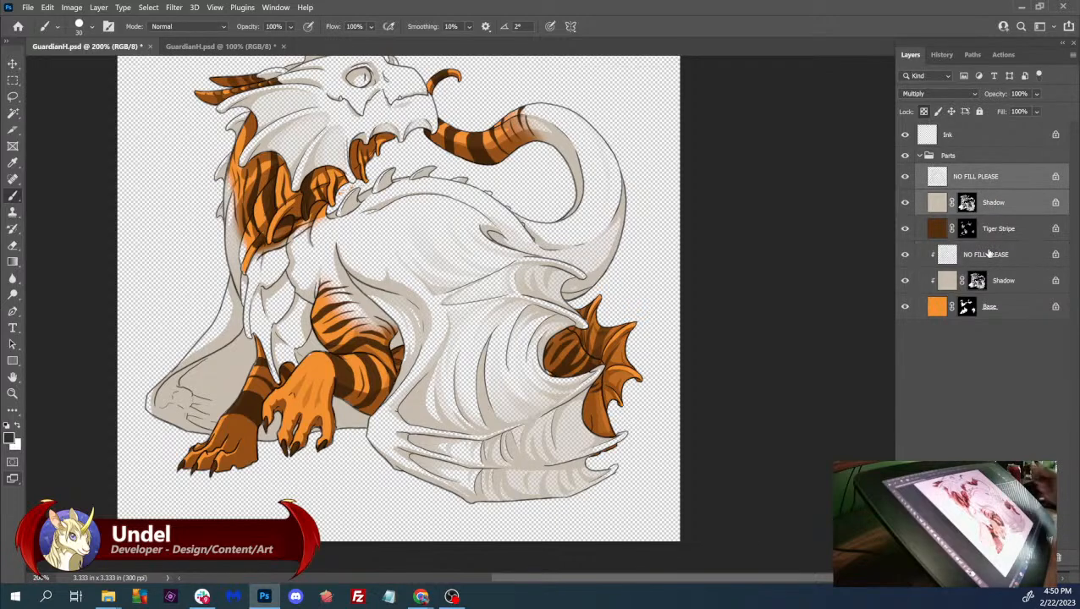
key(ctrl+alt+g)
- Compare the clipped stripe artwork with the upper NO FILL PLEASE layer hidden and shown
drag(697, 401, 708, 443)
click(905, 177)
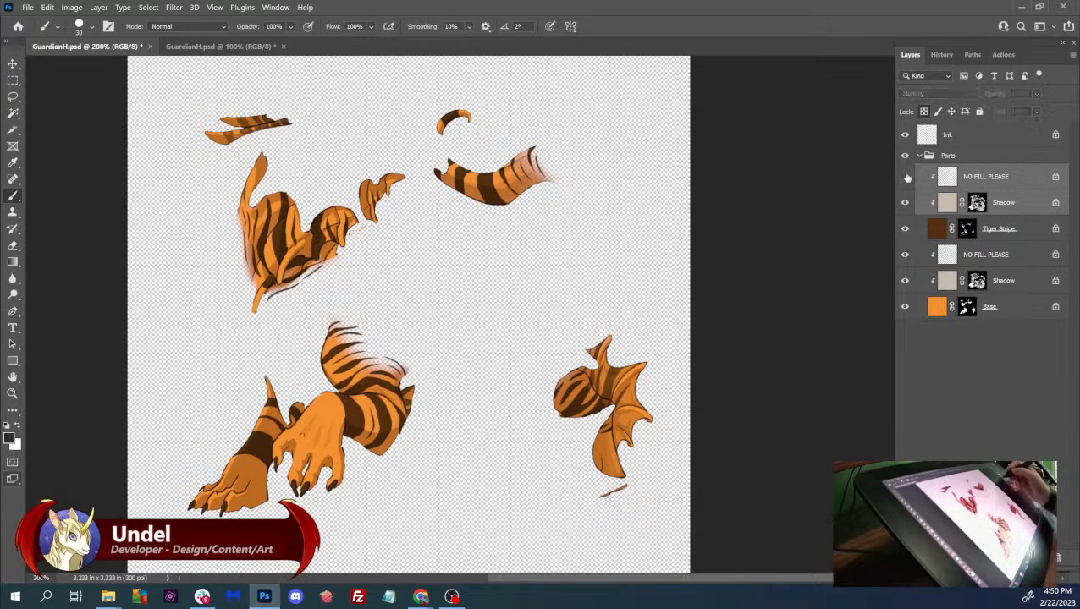
click(906, 177)
click(982, 177)
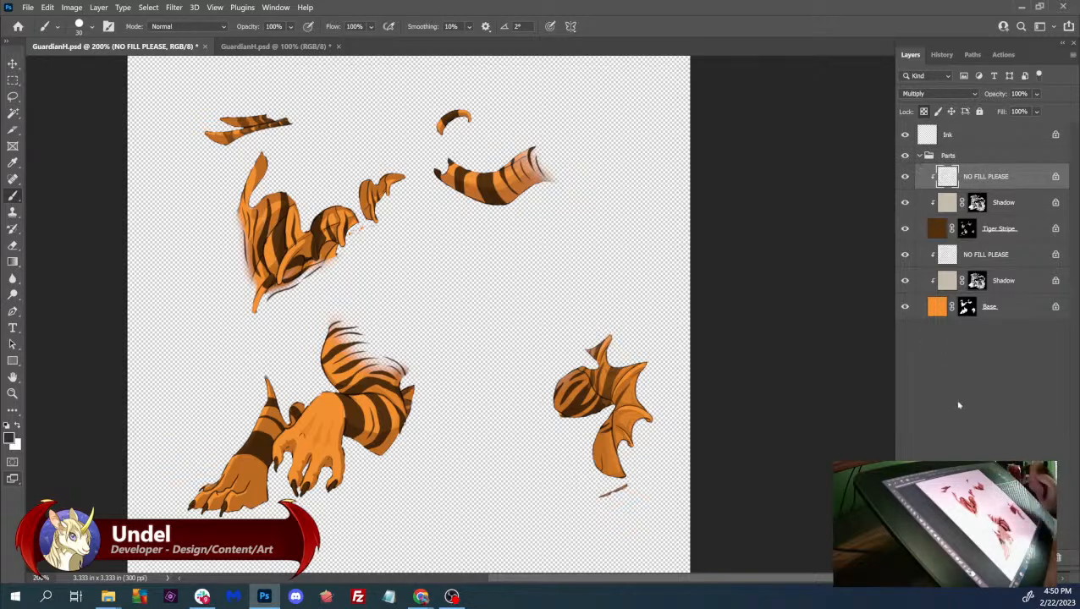
drag(395, 246, 444, 341)
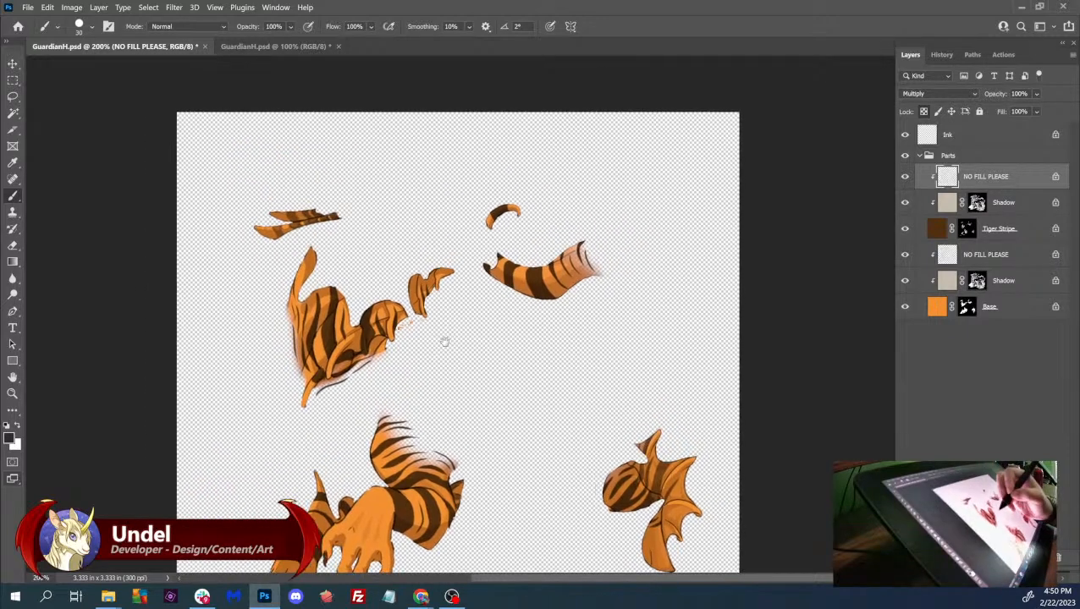
click(967, 306)
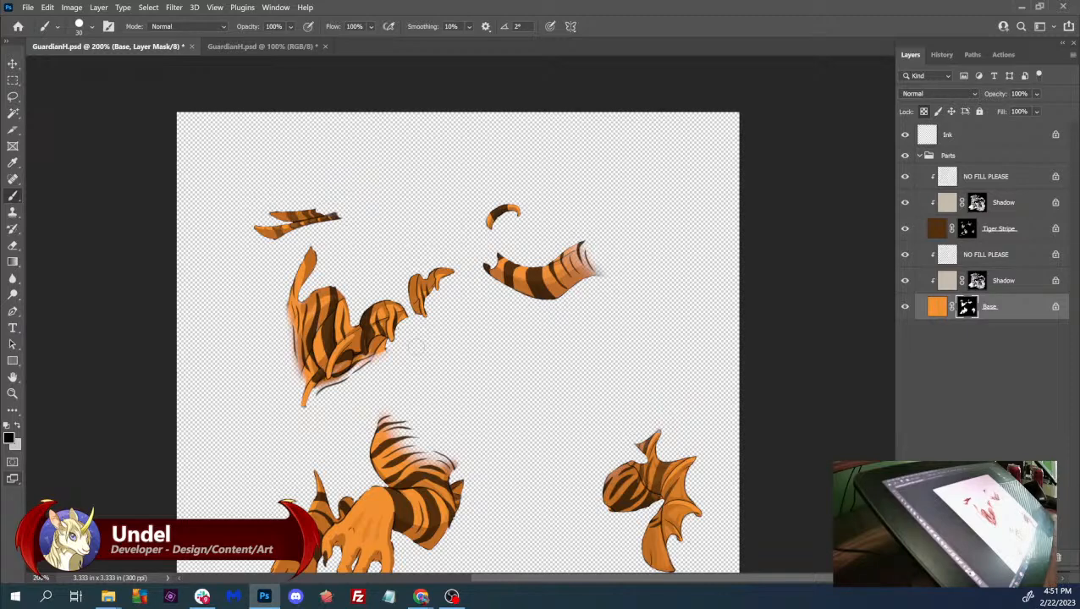
- Copy the line art from the Ink layer of the other open GuardianH.psd into the Ink layer of the tiger-stripe document
click(264, 47)
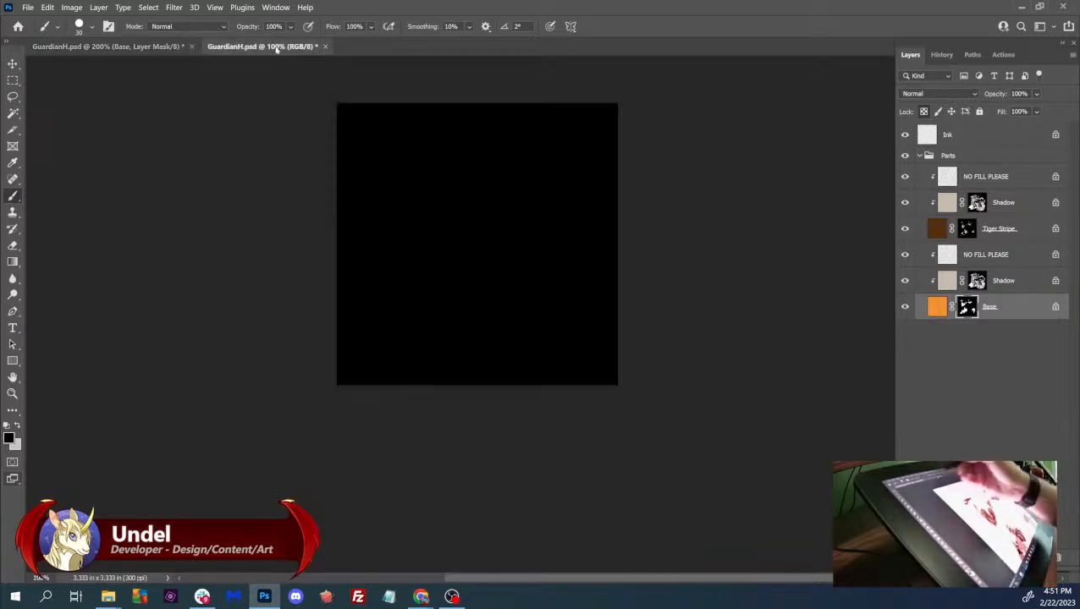
click(980, 164)
key(ctrl+a)
click(169, 46)
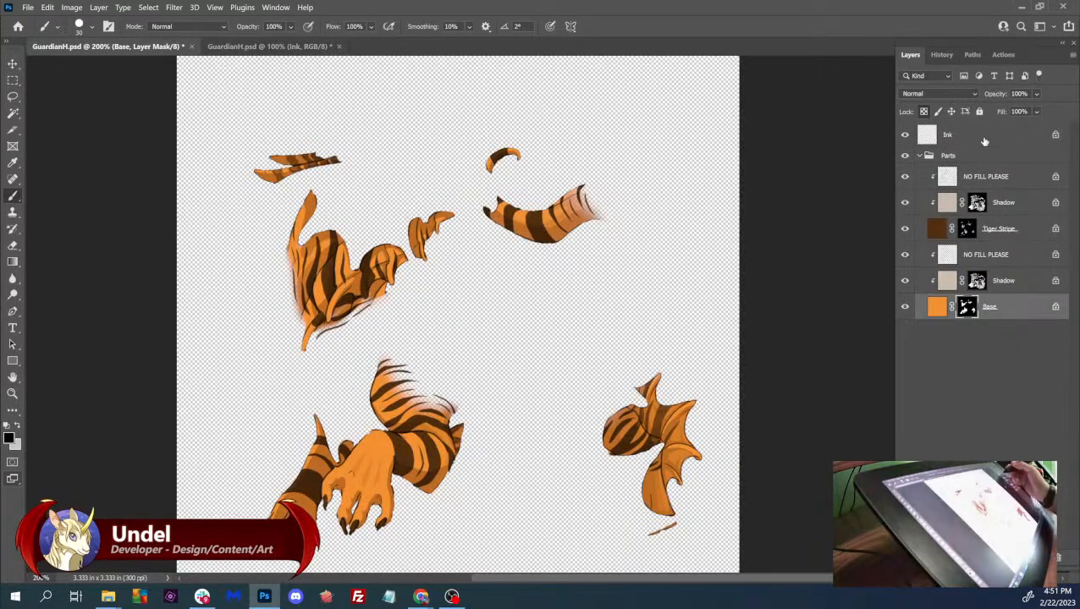
- Delete both clipped NO FILL PLEASE layers
click(1000, 177)
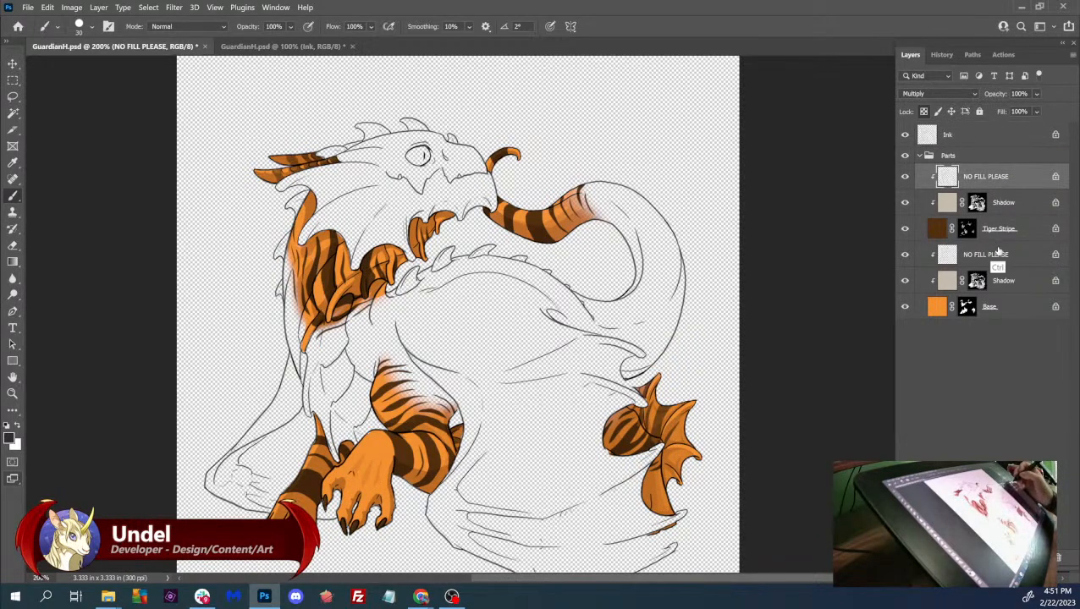
ctrl+click(1022, 265)
drag(1022, 264, 1058, 561)
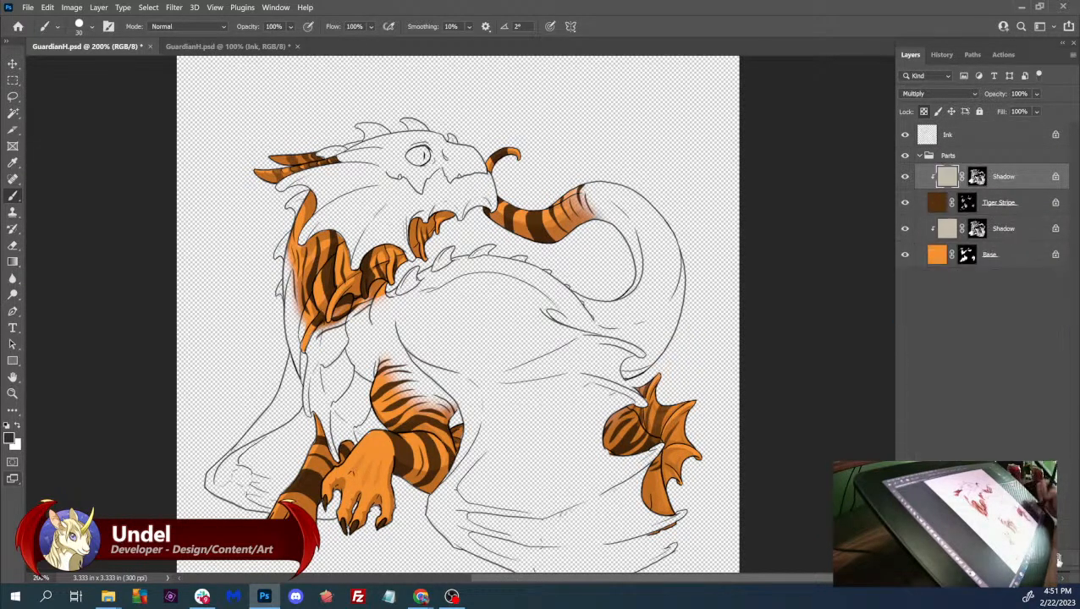
- Merge a copy of the two Shadow, Tiger Stripe and Base layers into one layer and select everything outside its artwork
shift+click(1008, 265)
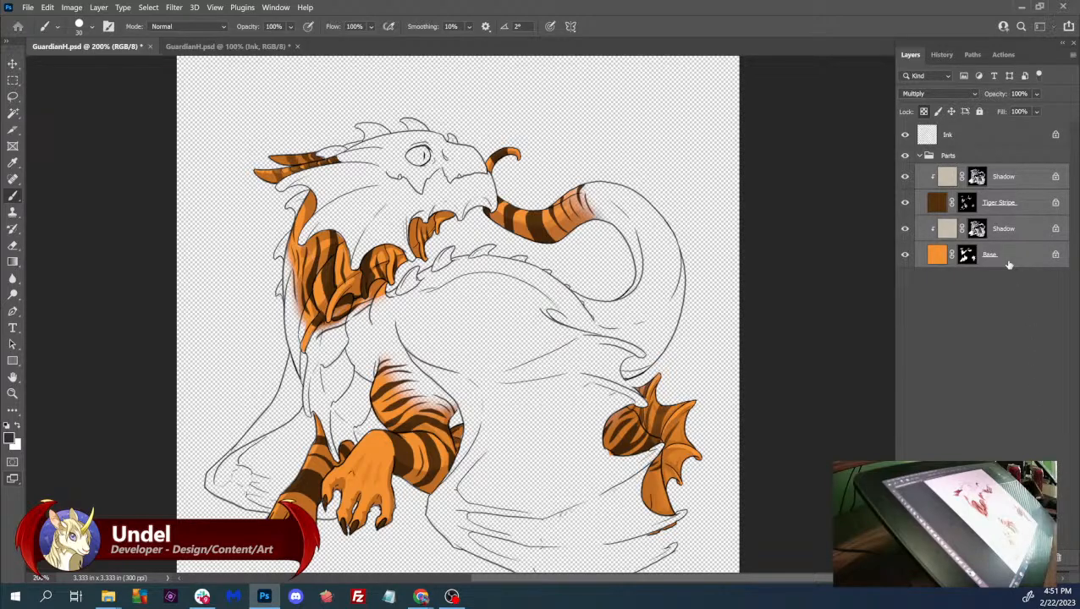
key(ctrl+j)
key(ctrl+e)
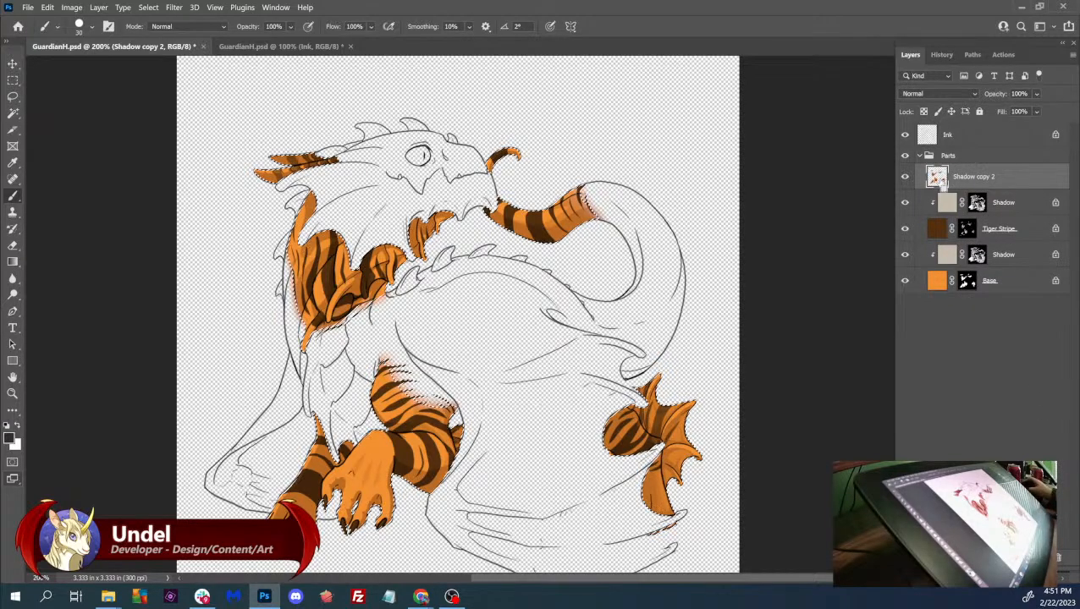
click(148, 7)
click(169, 56)
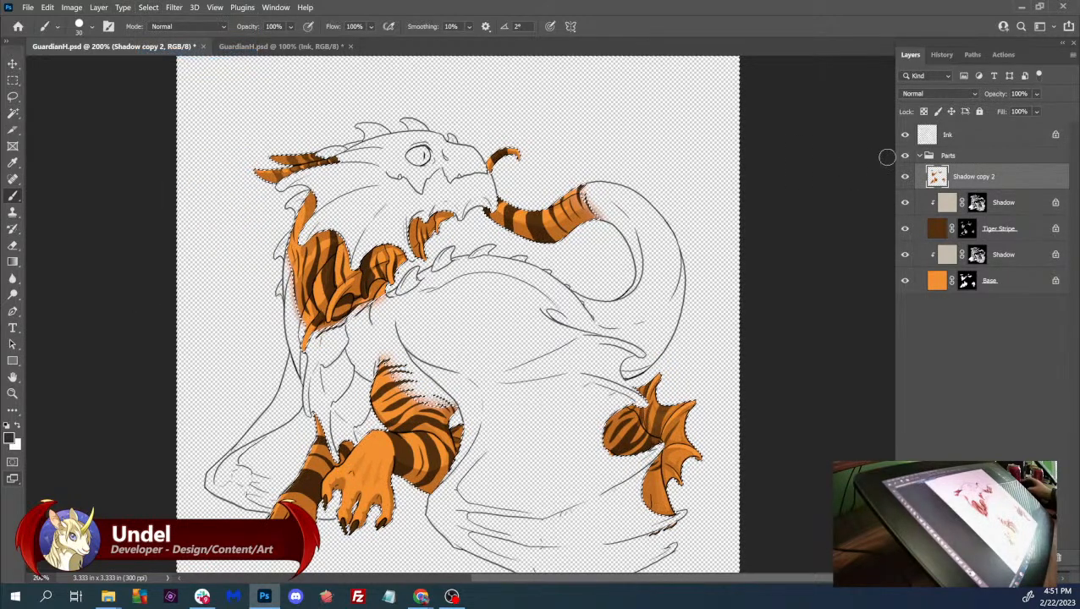
- Clear the Ink line art outside the selected stripe artwork, deselect, and delete the merged Shadow copy 2 layer
click(973, 137)
key(Delete)
key(ctrl+d)
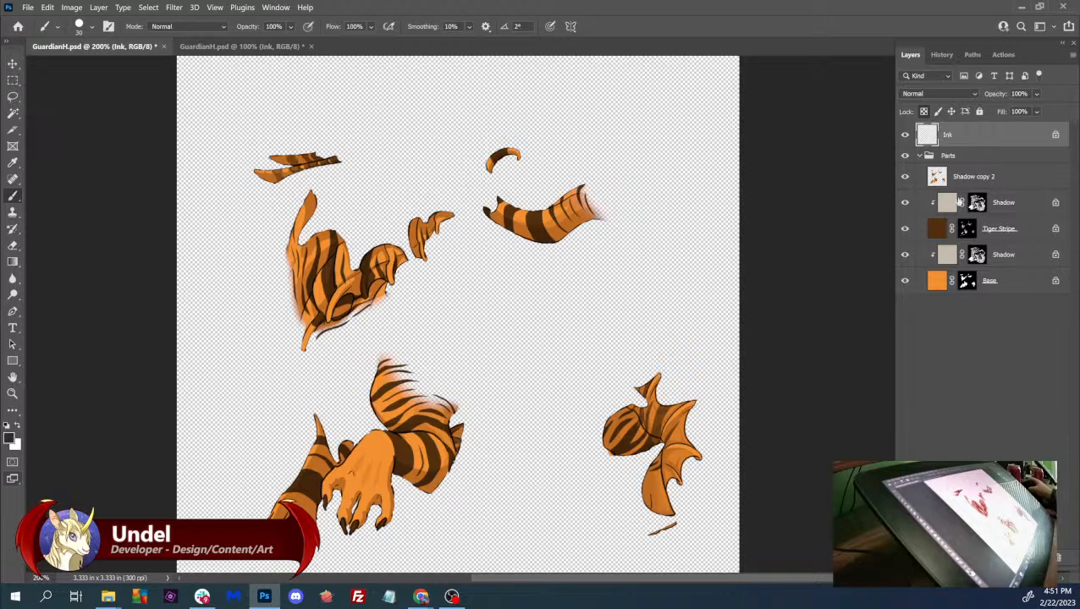
drag(1001, 178, 1058, 558)
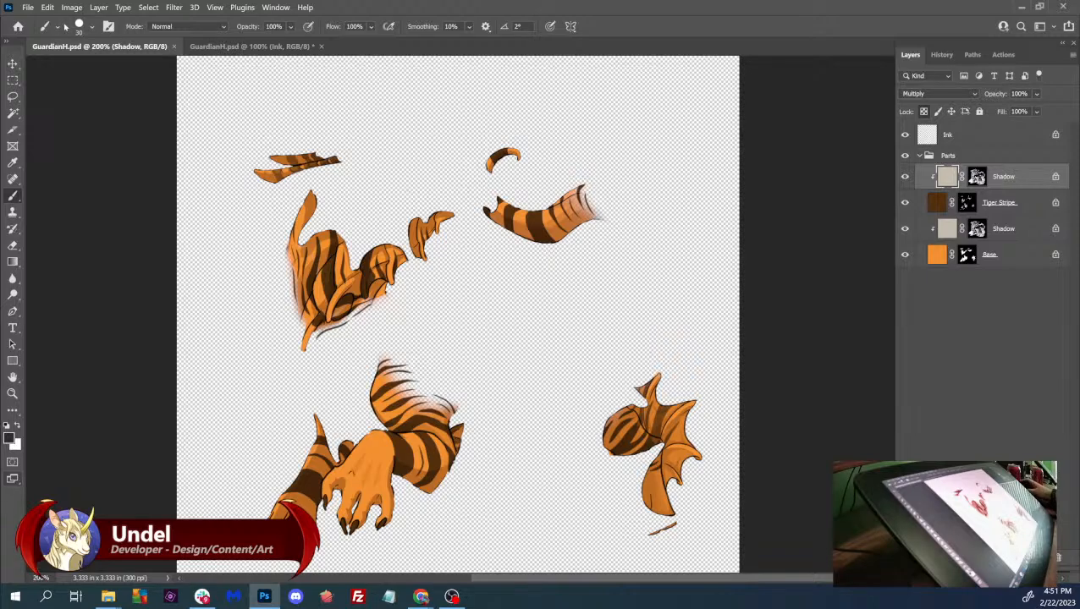
- Touch up the Base layer's mask in black at the lower edge of the rounded striped piece beside the webbed fins
key(ctrl+plus)
key(ctrl+plus)
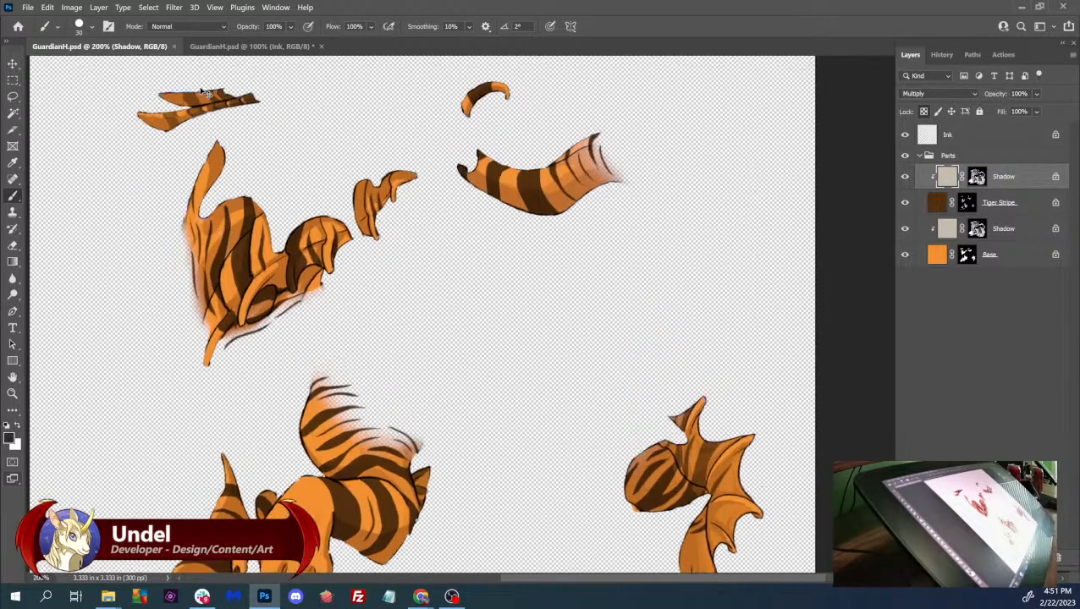
drag(745, 331, 651, 225)
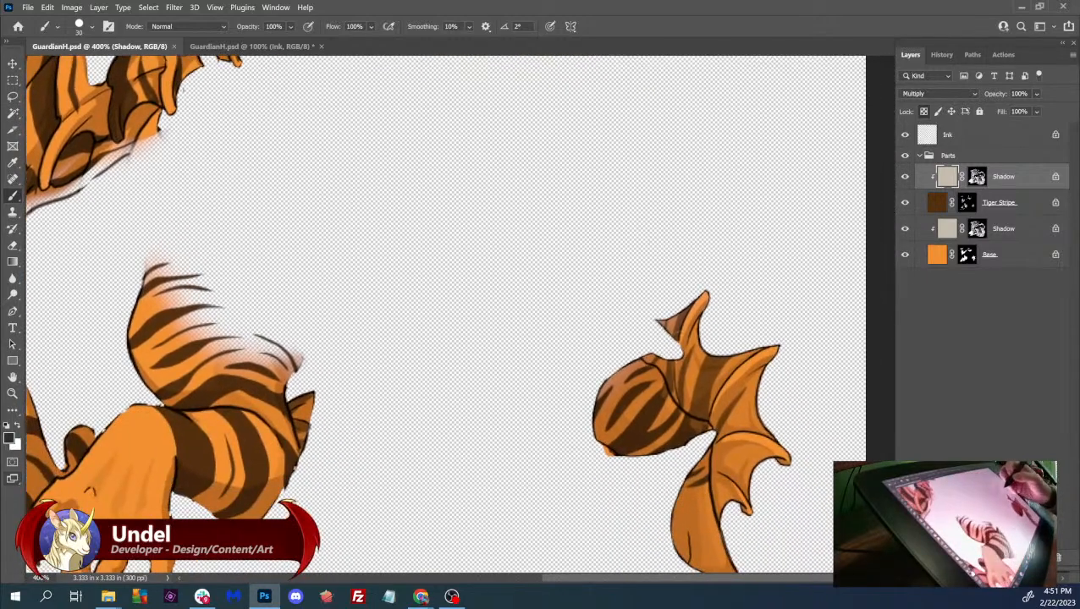
click(966, 254)
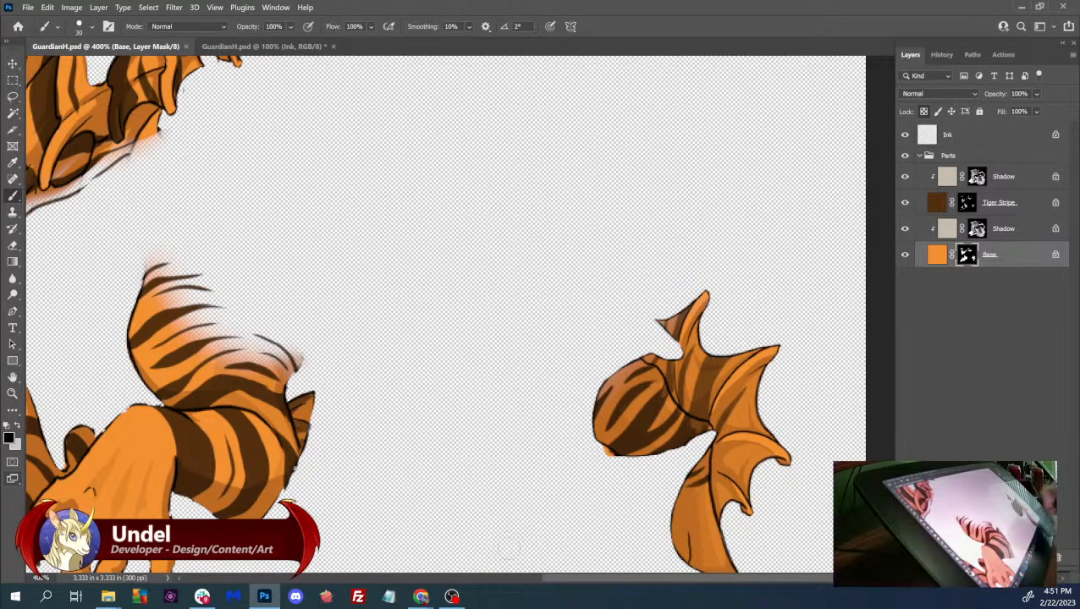
click(611, 447)
- Try a near-black brush dab on the Tiger Stripe layer with the Base layer hidden, and undo the dab
click(984, 206)
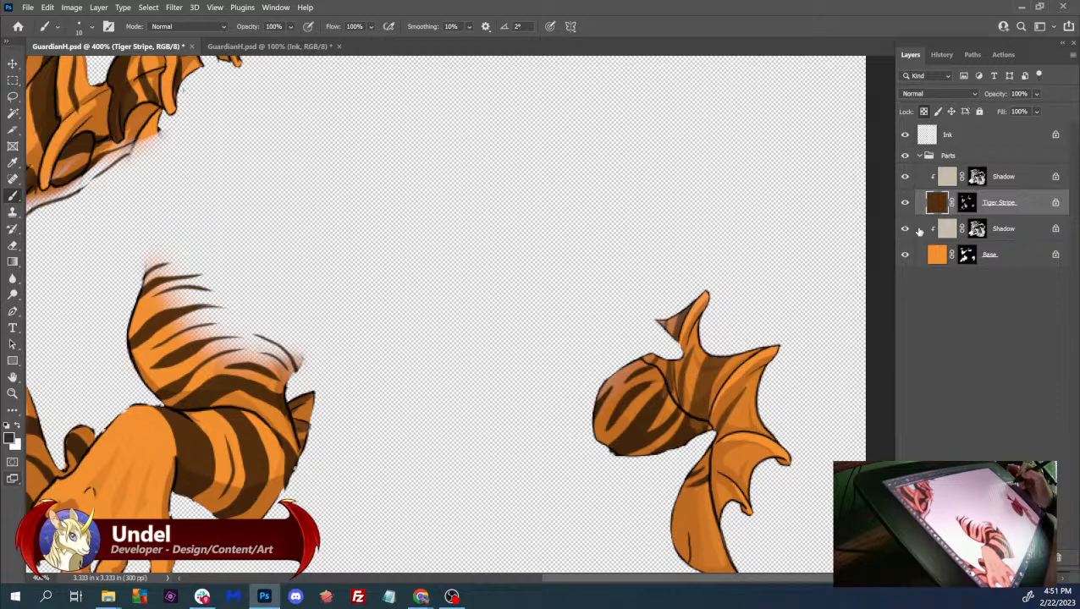
alt+click(907, 204)
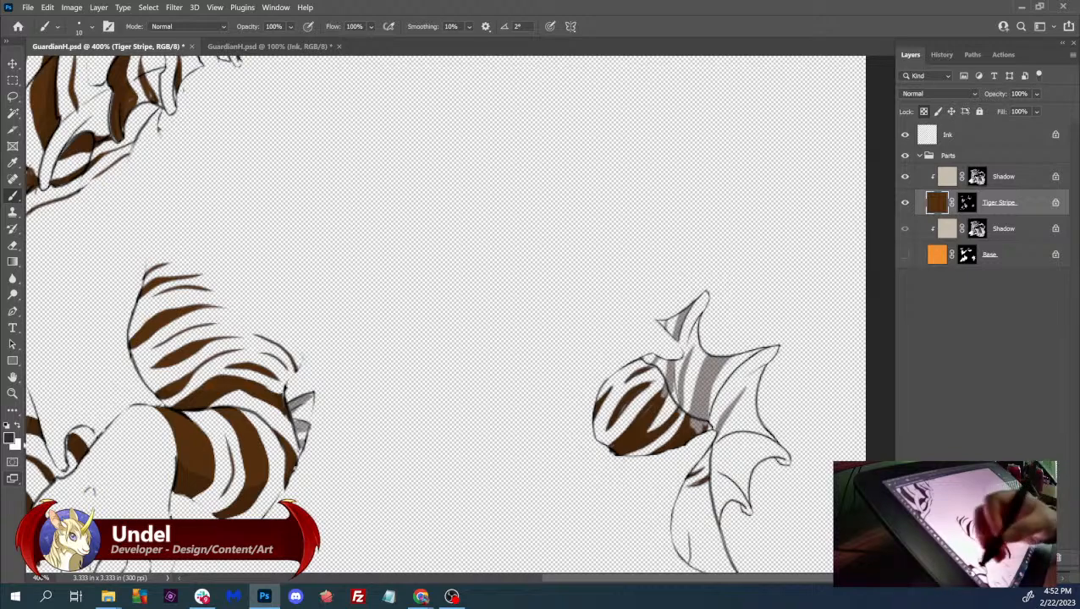
click(8, 437)
click(255, 336)
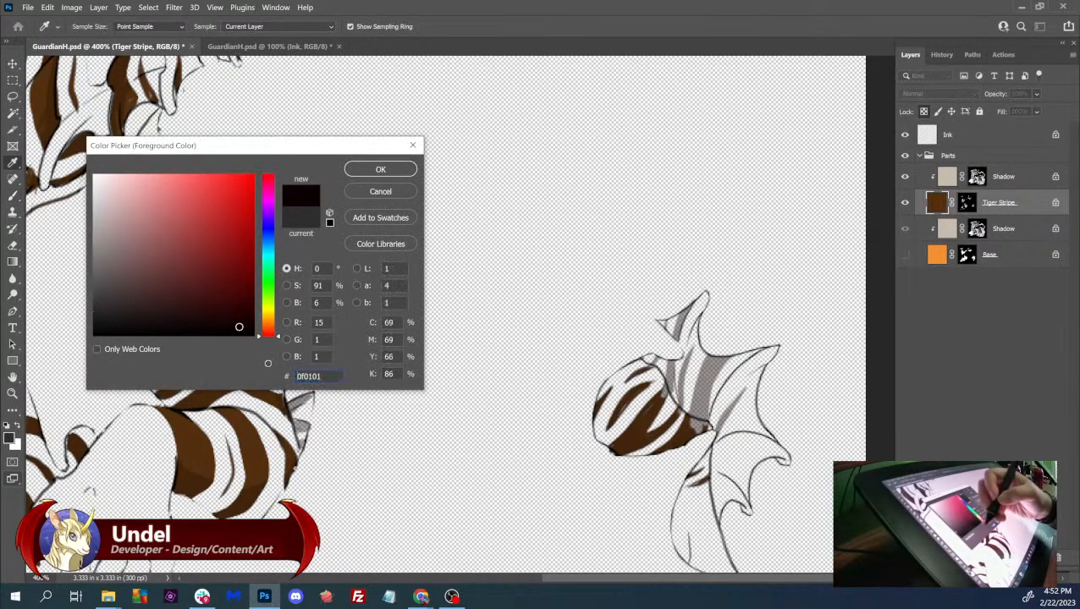
click(380, 169)
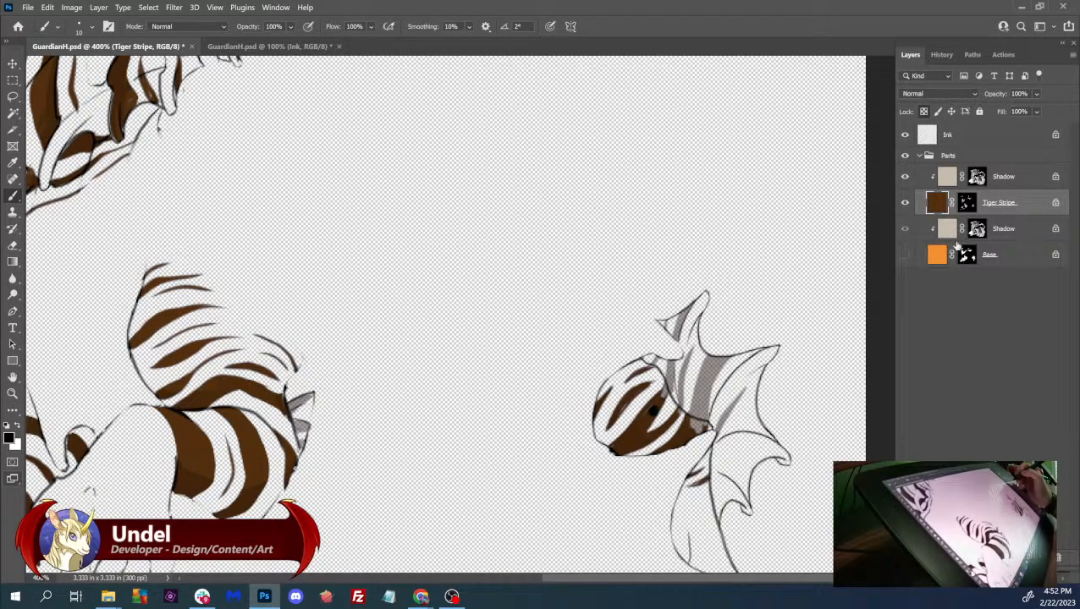
click(942, 54)
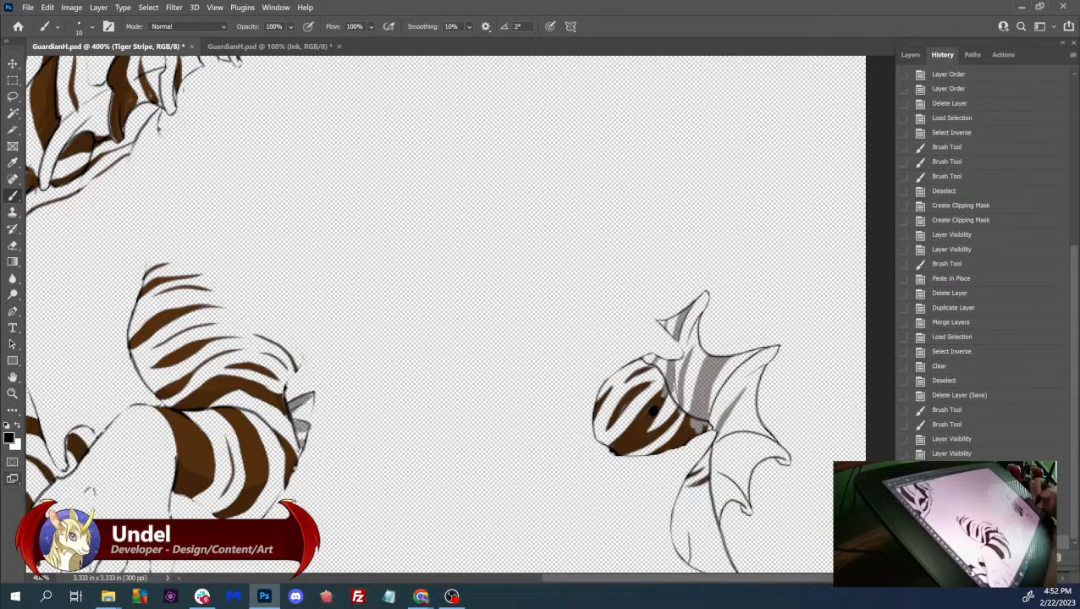
click(910, 55)
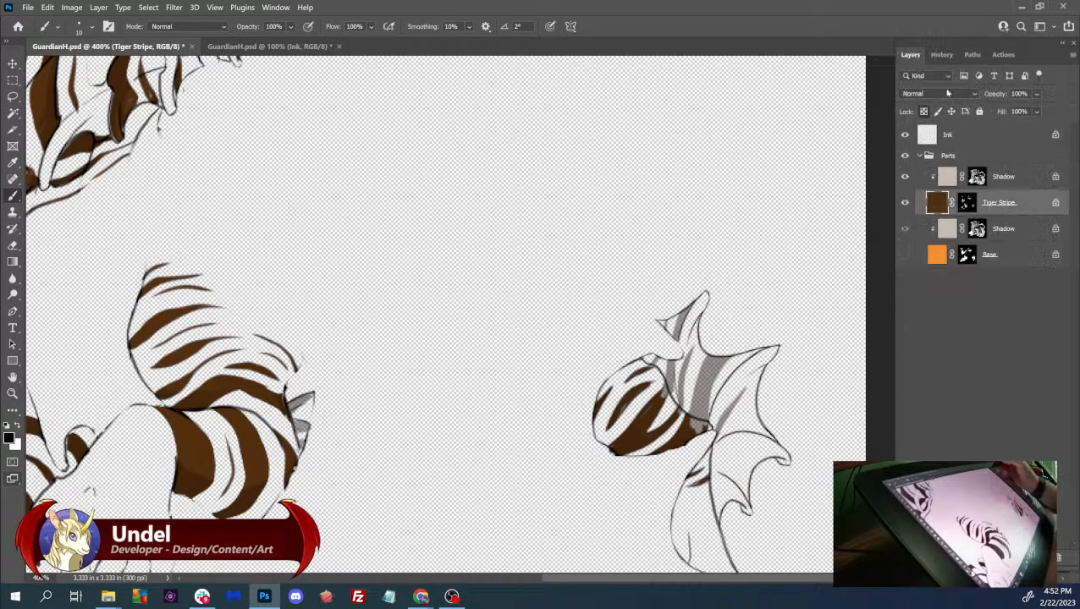
- Target the Tiger Stripe layer's mask and set the foreground colour to black for painting on it
click(966, 204)
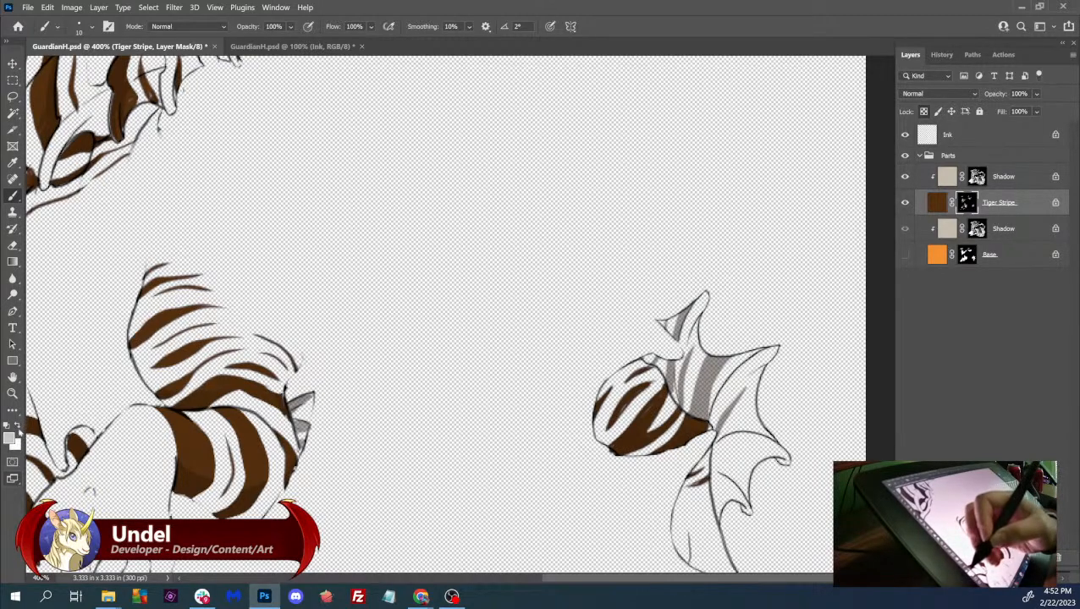
click(11, 435)
click(253, 335)
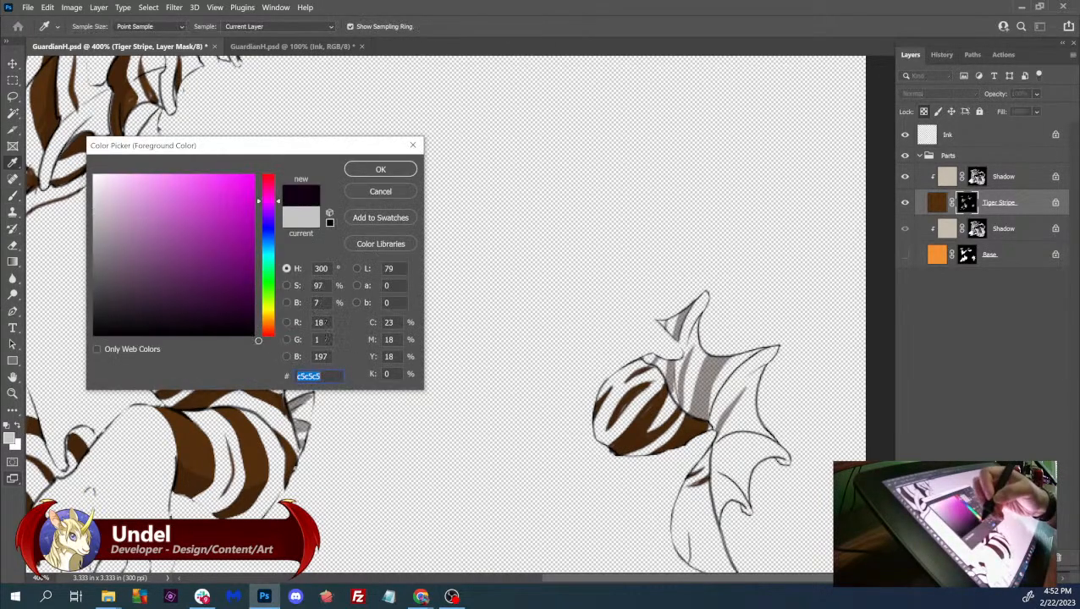
click(398, 169)
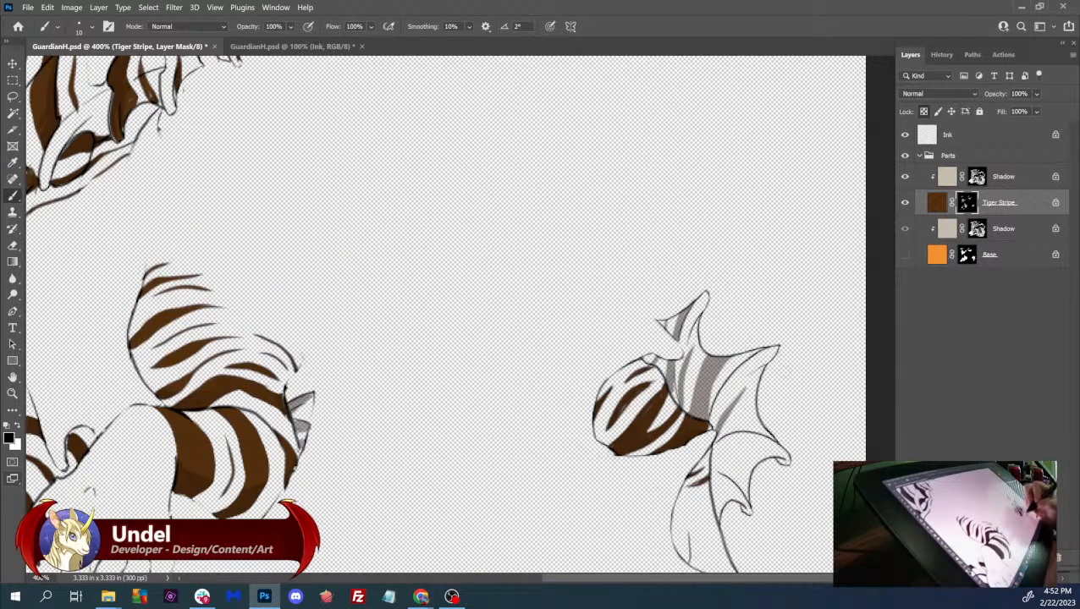
- Show the Base layer and paint out the stray orange on its mask along the lower edge of the rounded striped piece
click(1007, 254)
click(608, 456)
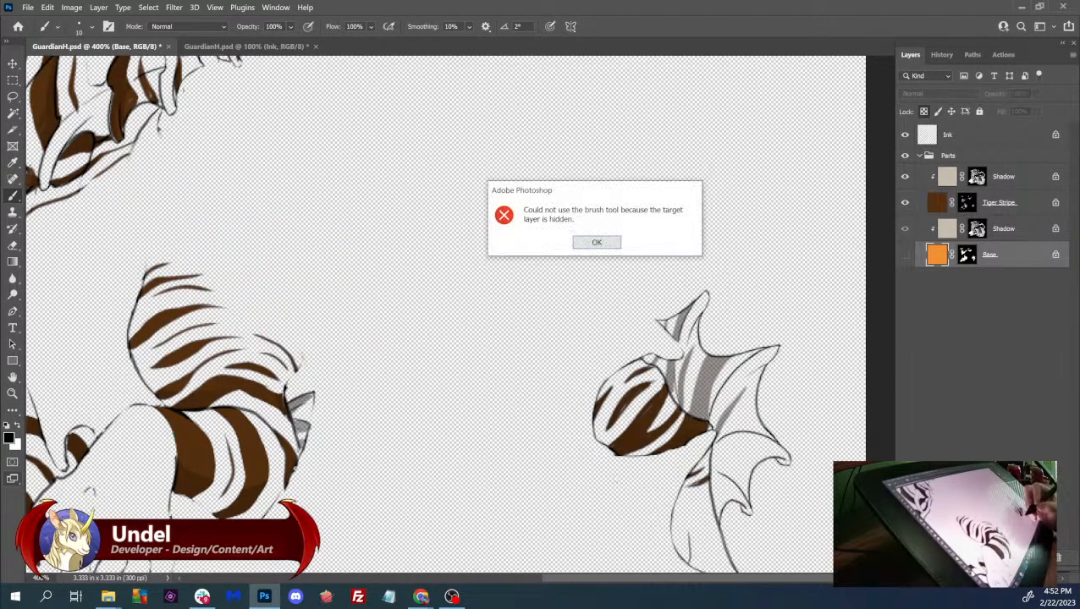
key(Return)
click(904, 254)
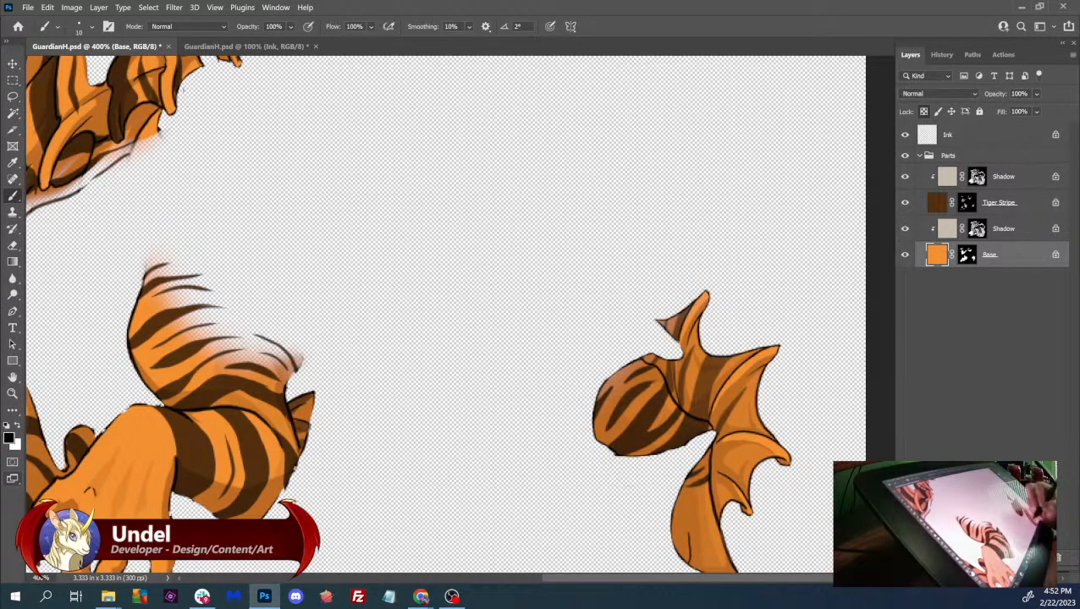
click(967, 256)
drag(611, 452, 620, 457)
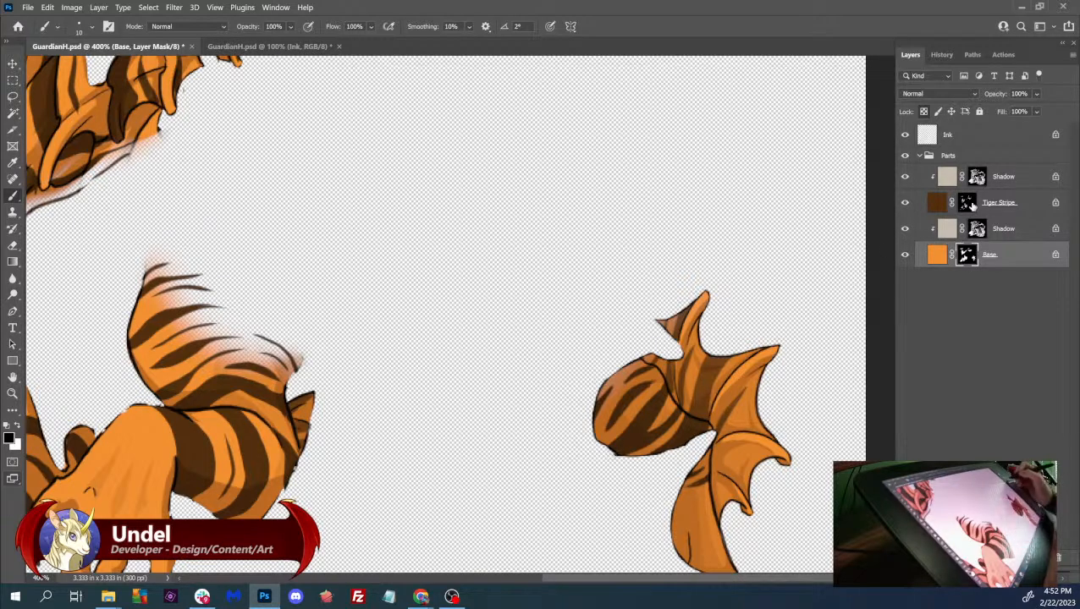
click(967, 205)
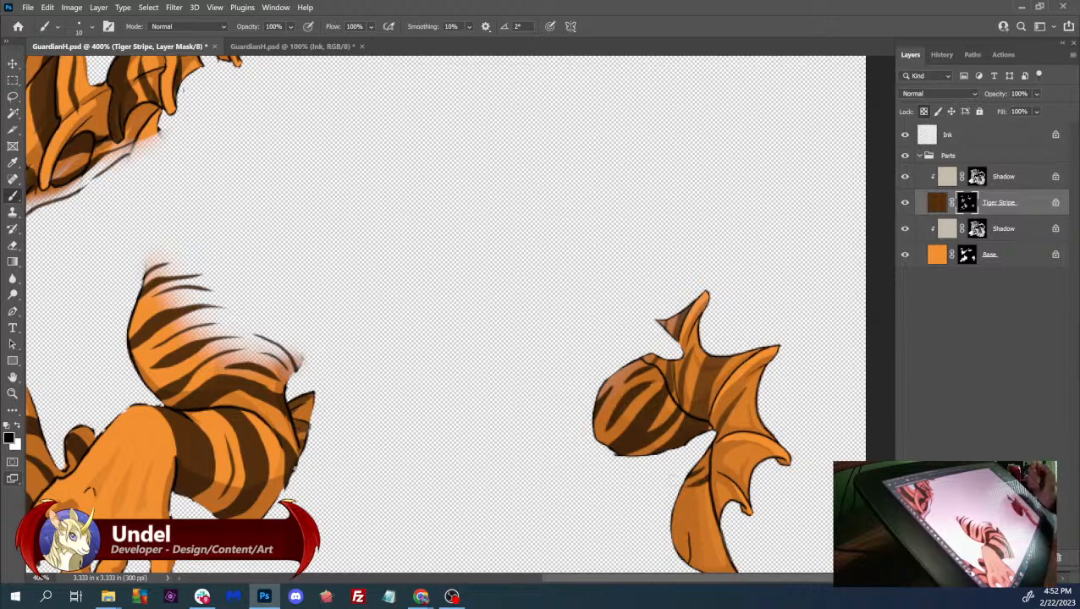
- Examine the edges of the whole stripe artwork at several magnifications for leftover stray pixels
key(ctrl+minus)
key(ctrl+minus)
key(ctrl+minus)
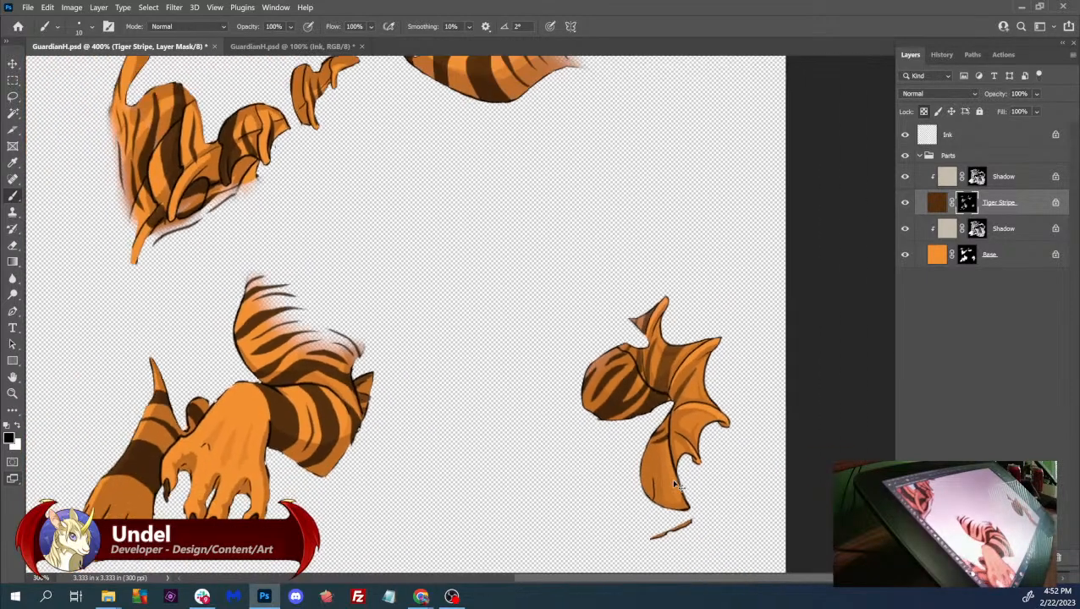
key(ctrl+plus)
key(ctrl+minus)
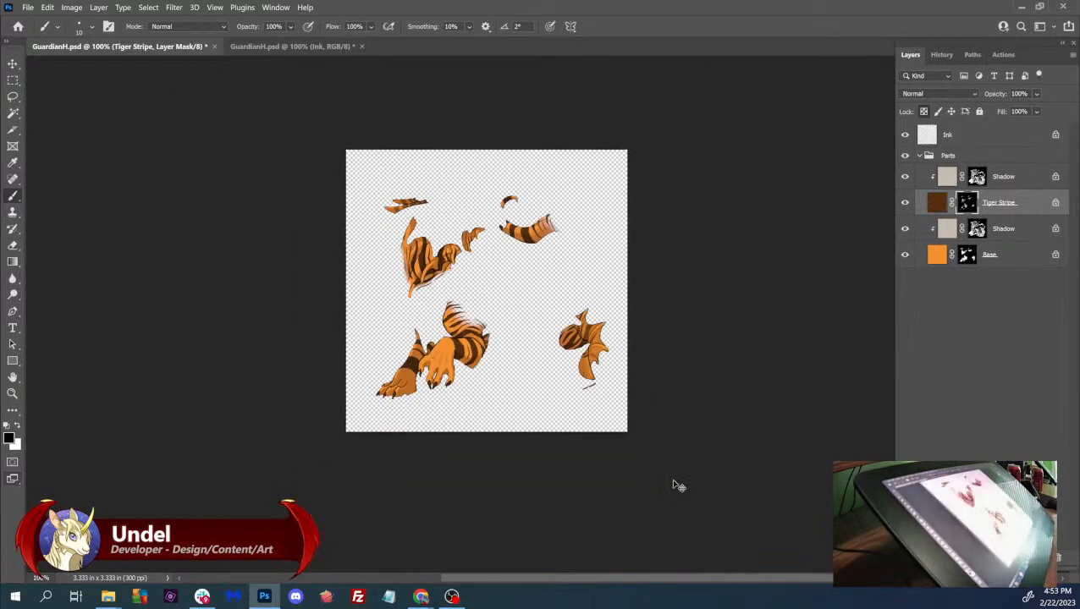
key(ctrl+plus)
key(ctrl+plus)
key(ctrl+minus)
drag(552, 48, 663, 233)
drag(674, 313, 651, 193)
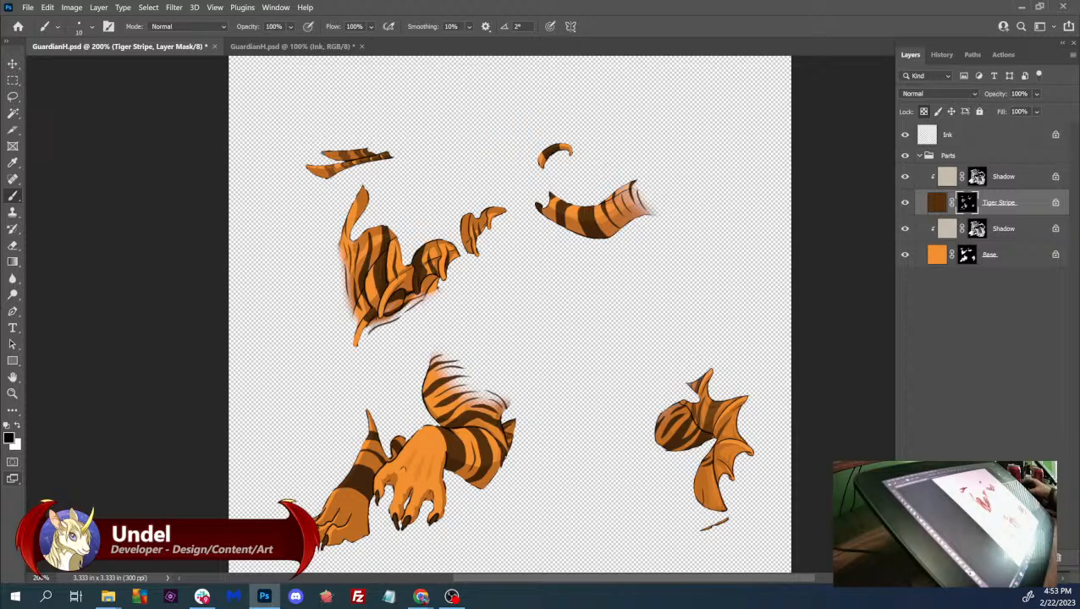
- Switch to Chrome and read the Imperial F Tapir entry in the Confirmed Gene Errors bug report
key(alt+Tab)
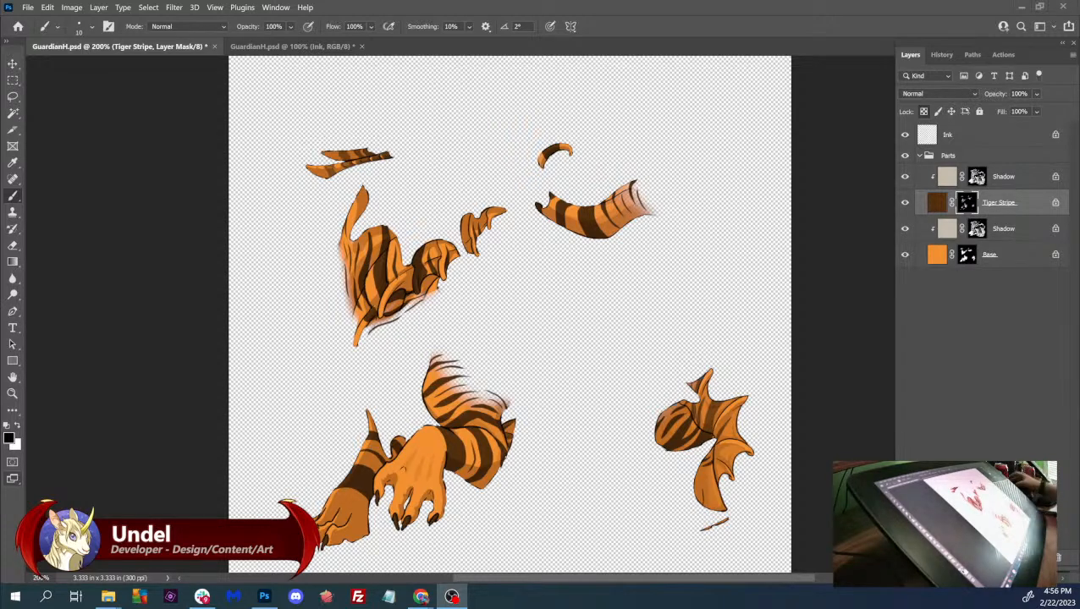
mouse_move(420, 597)
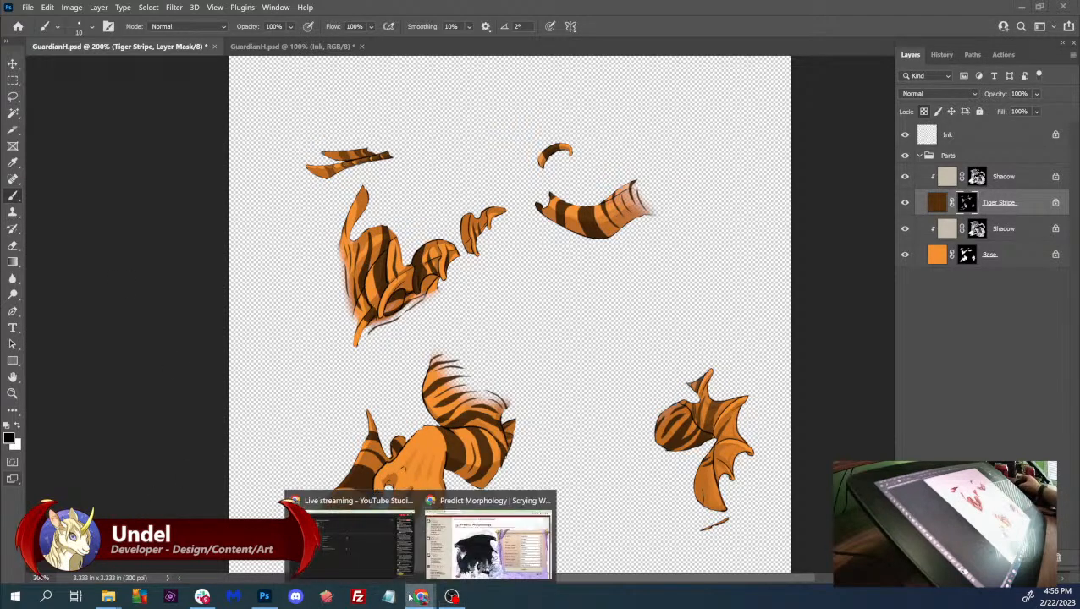
click(486, 537)
click(81, 11)
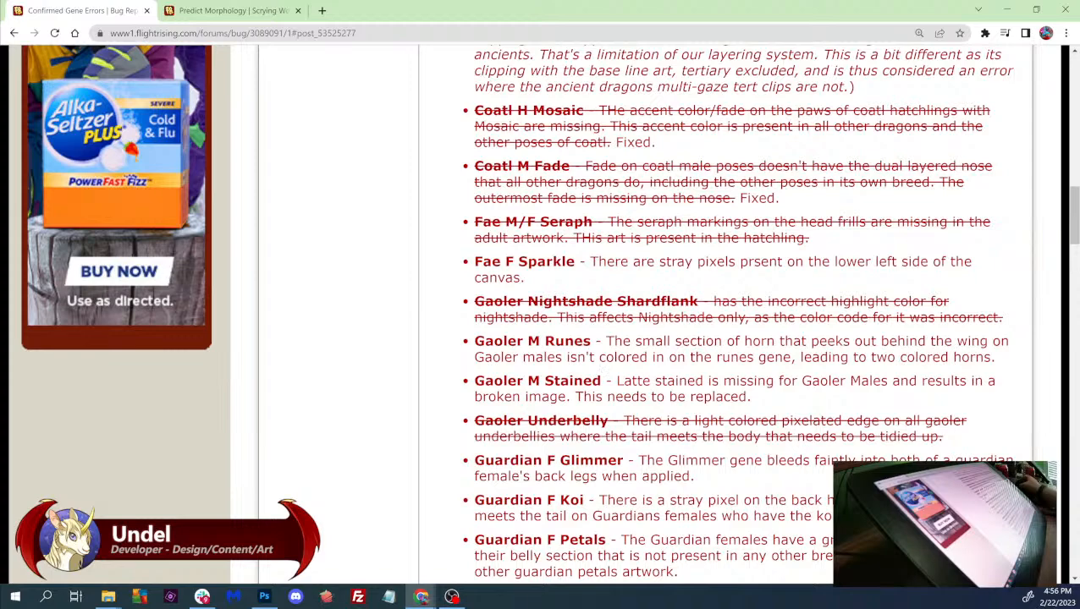
scroll(728, 313, down, 2)
scroll(728, 313, down, 2)
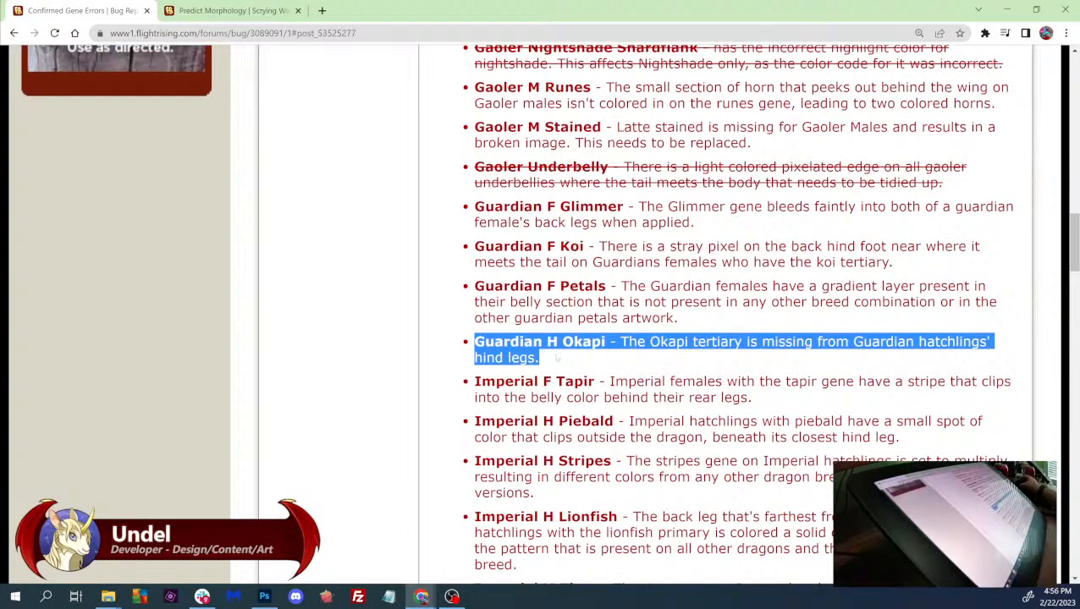
drag(474, 382, 752, 397)
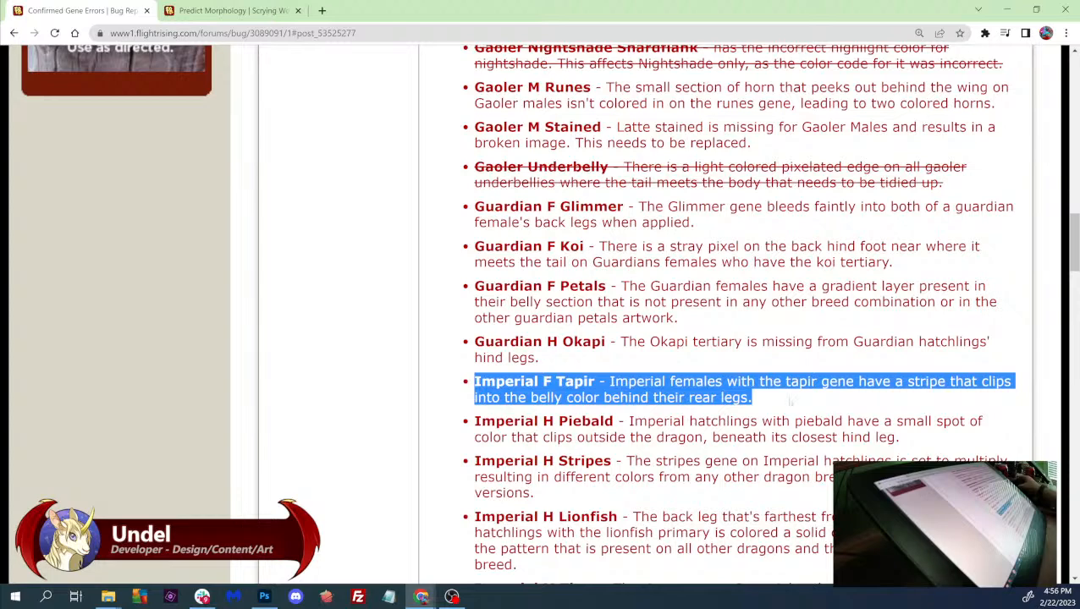
click(781, 399)
drag(752, 398, 476, 383)
click(761, 397)
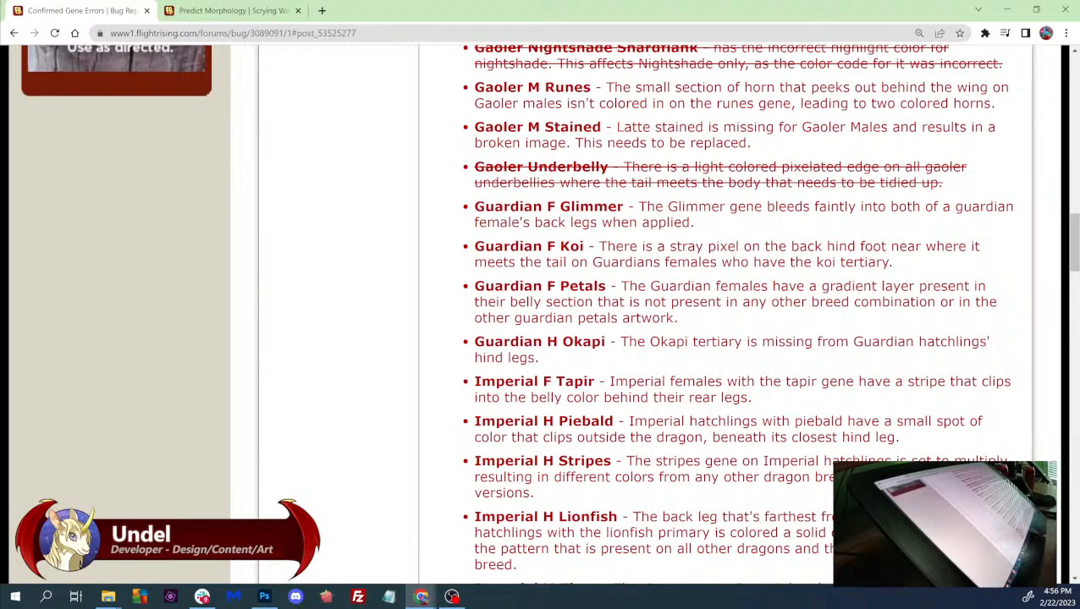
- In the Predict Morphology page, set the primary gene to Tapir and the tertiary gene to Basic
click(243, 11)
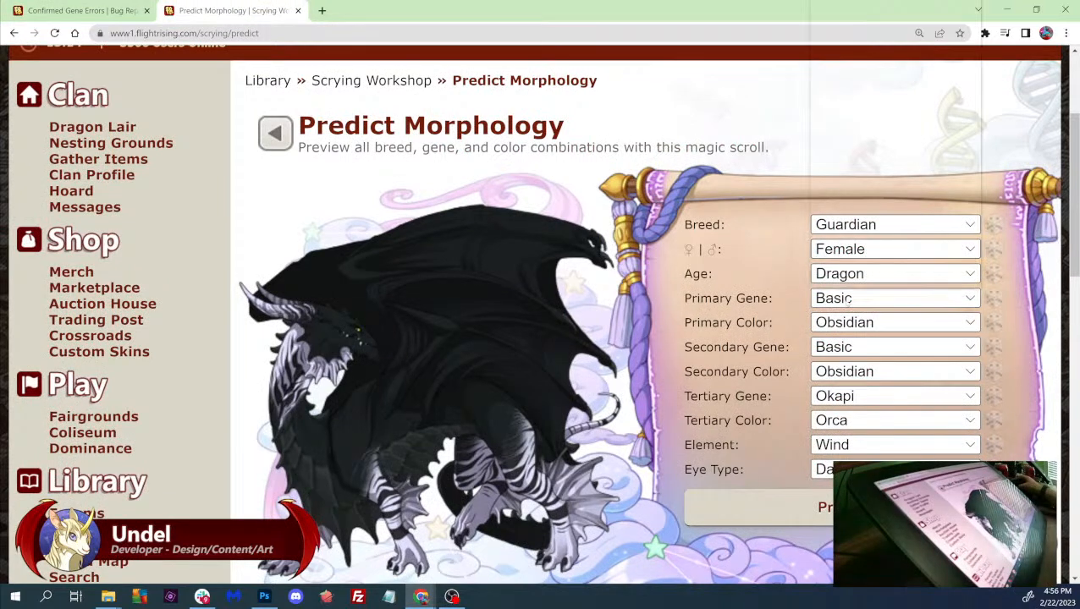
click(846, 300)
key(t)
key(Return)
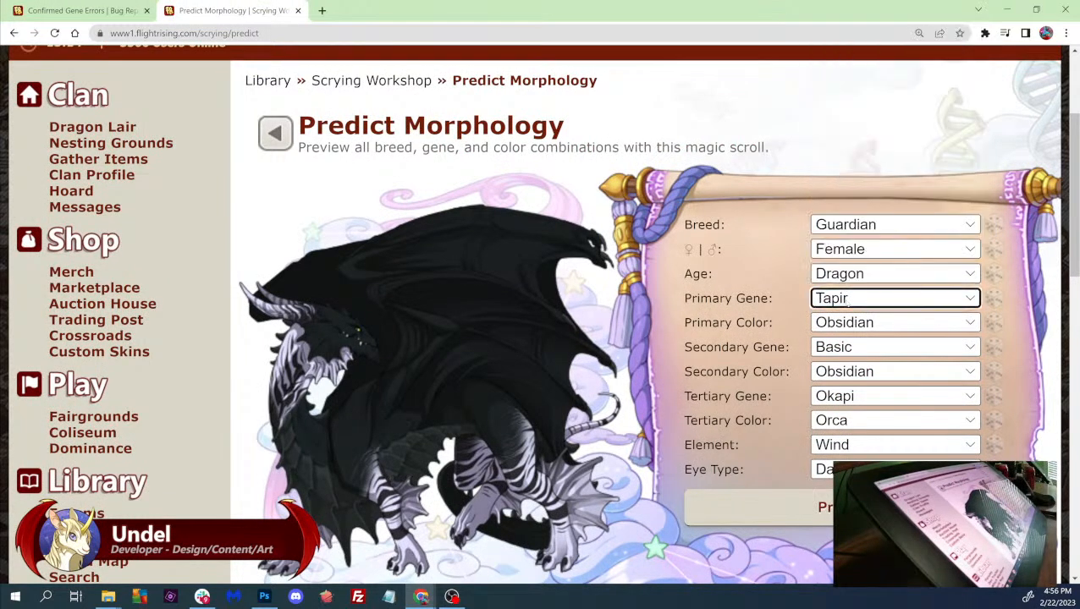
click(836, 399)
key(b)
key(Return)
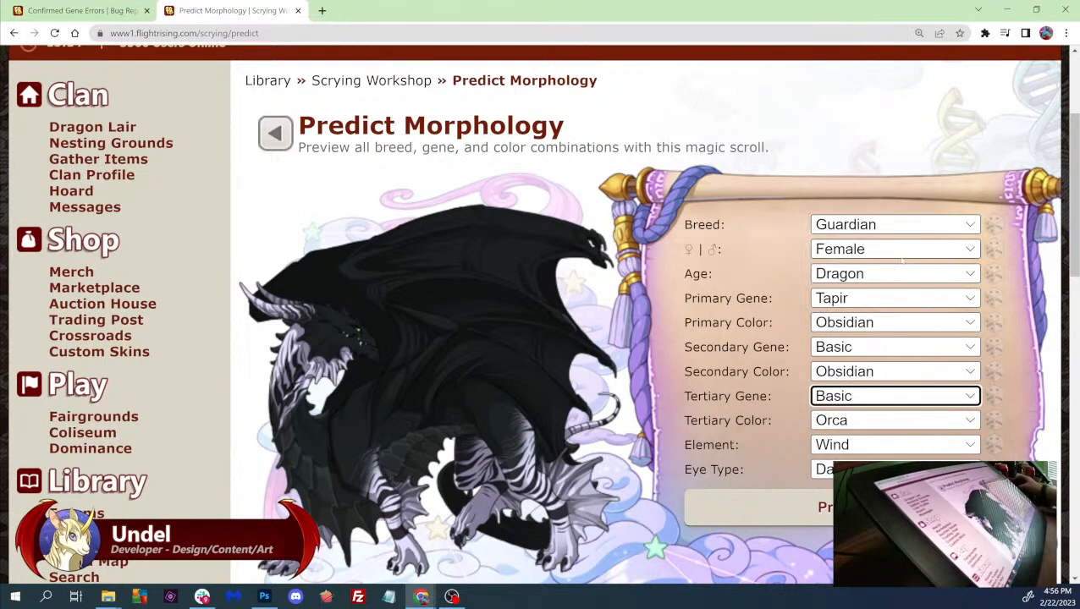
- Set the breed to Imperial with age Dragon, preview the dragon, and return to the Confirmed Gene Errors page
click(896, 227)
key(i)
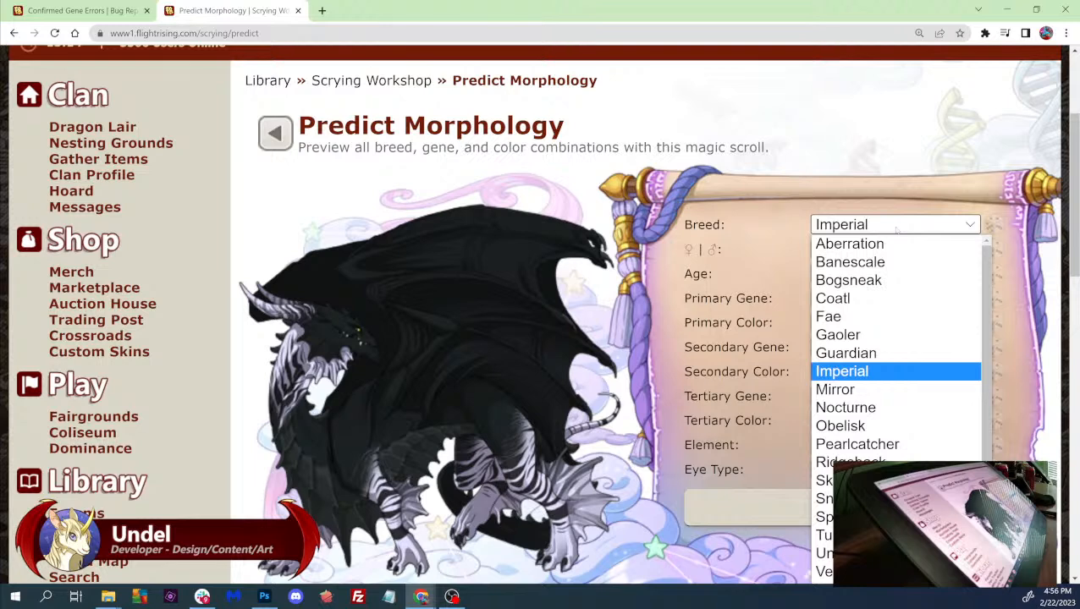
key(Return)
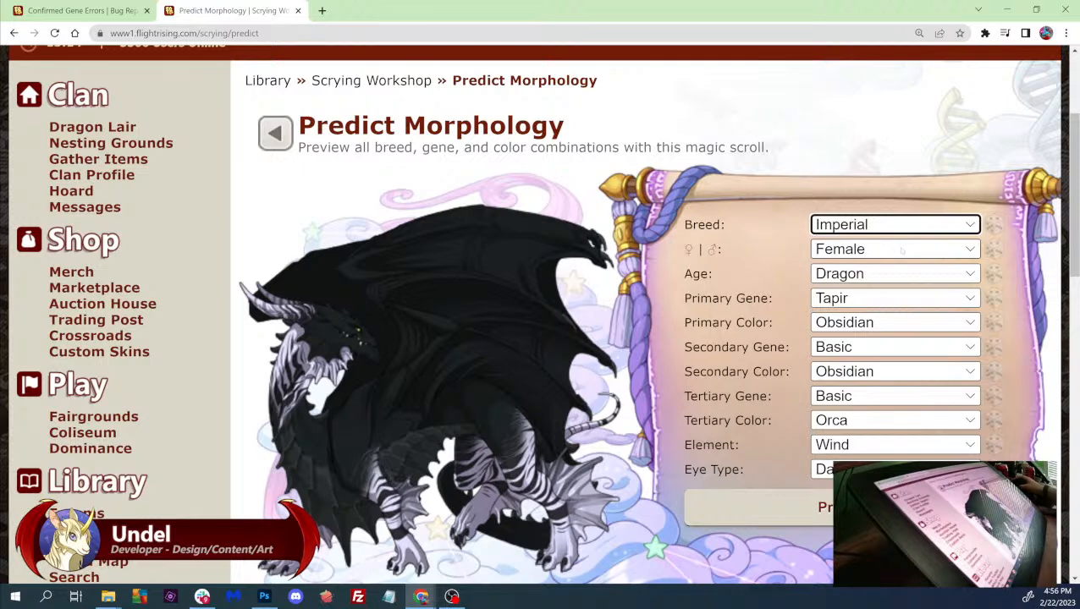
click(869, 277)
click(872, 279)
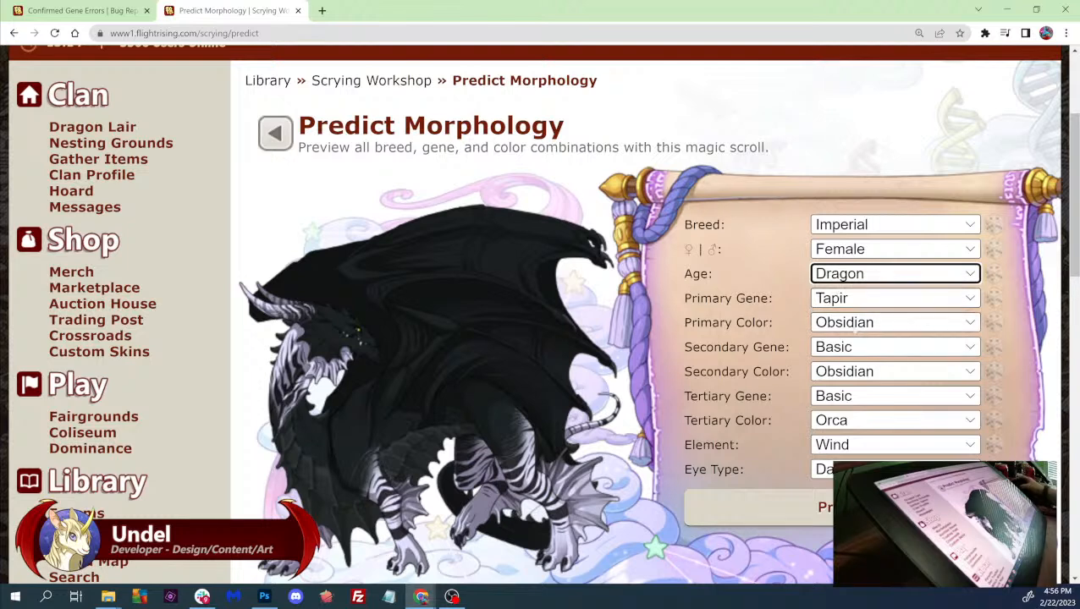
click(758, 507)
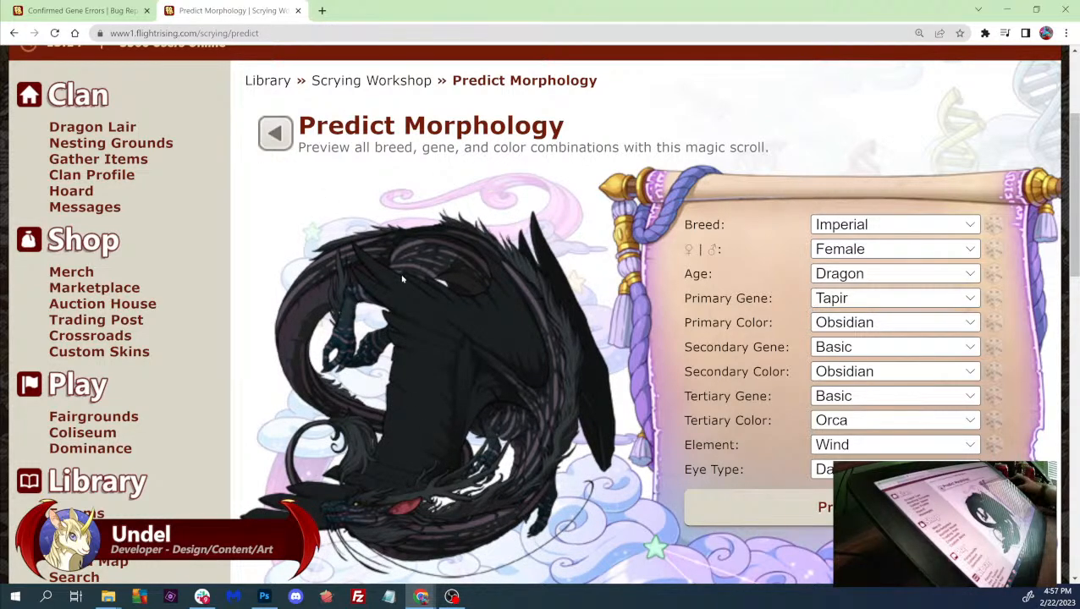
key(ctrl+shift+Tab)
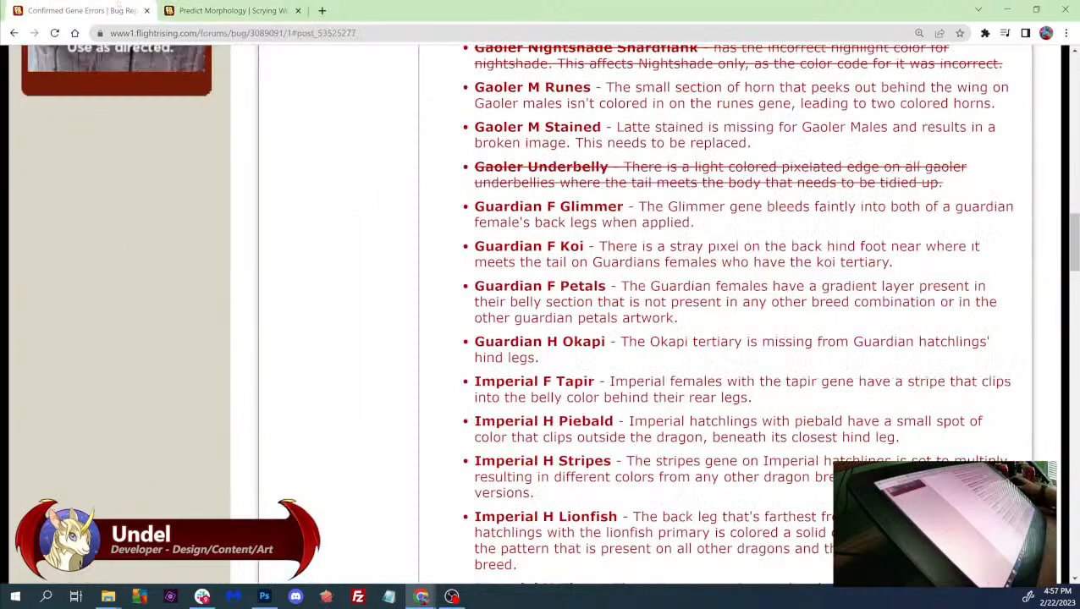
- Highlight the Imperial F Tapir description in the bug report, and preview the dragon in Predict Morphology with a Periwinkle primary color
drag(778, 400, 605, 382)
click(190, 6)
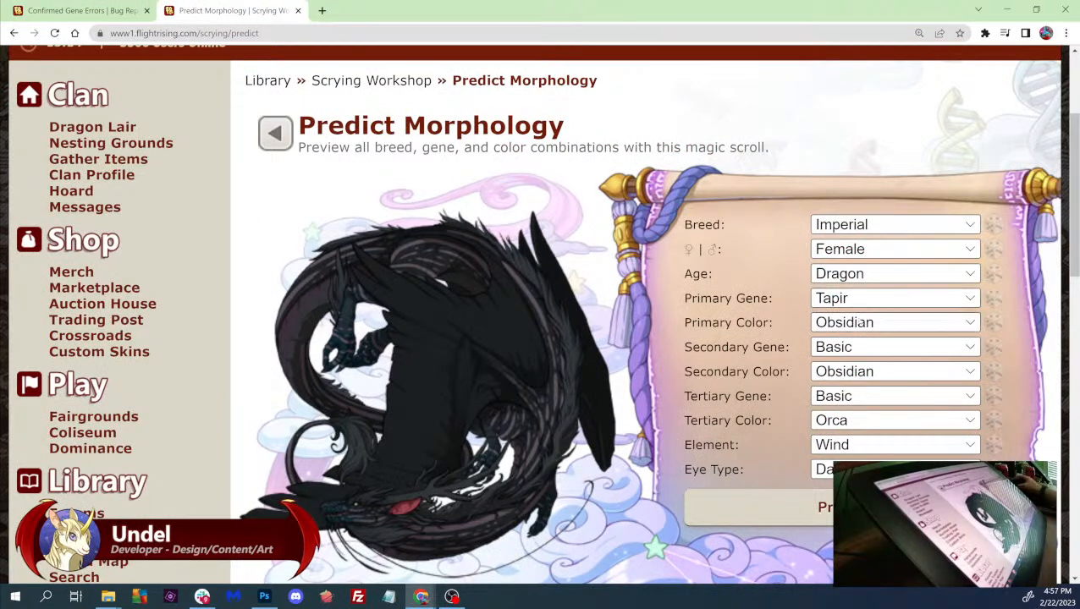
click(880, 322)
scroll(879, 203, down, 5)
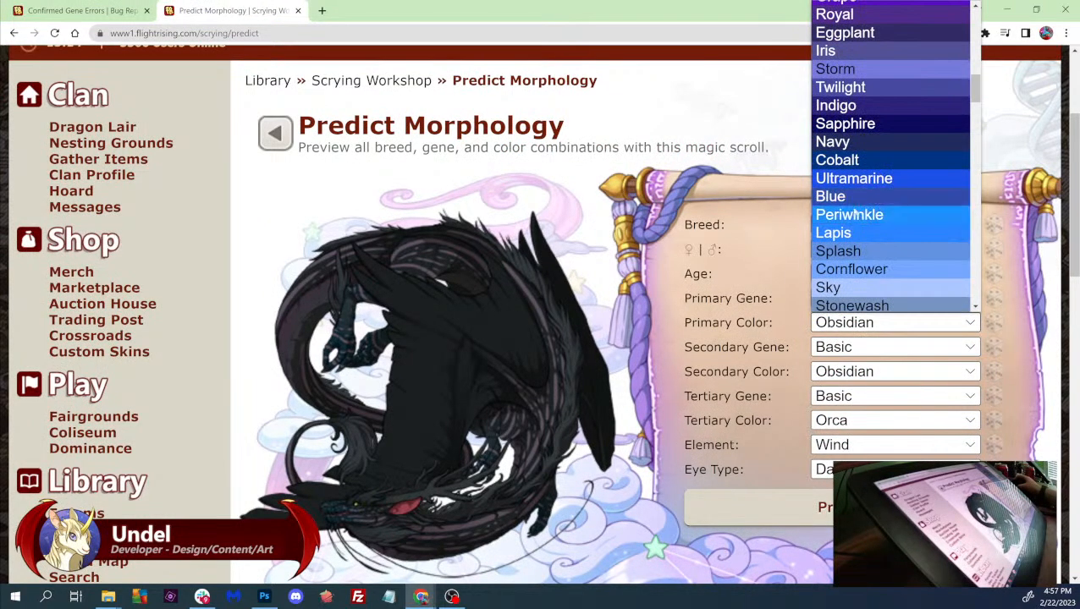
click(850, 214)
click(814, 517)
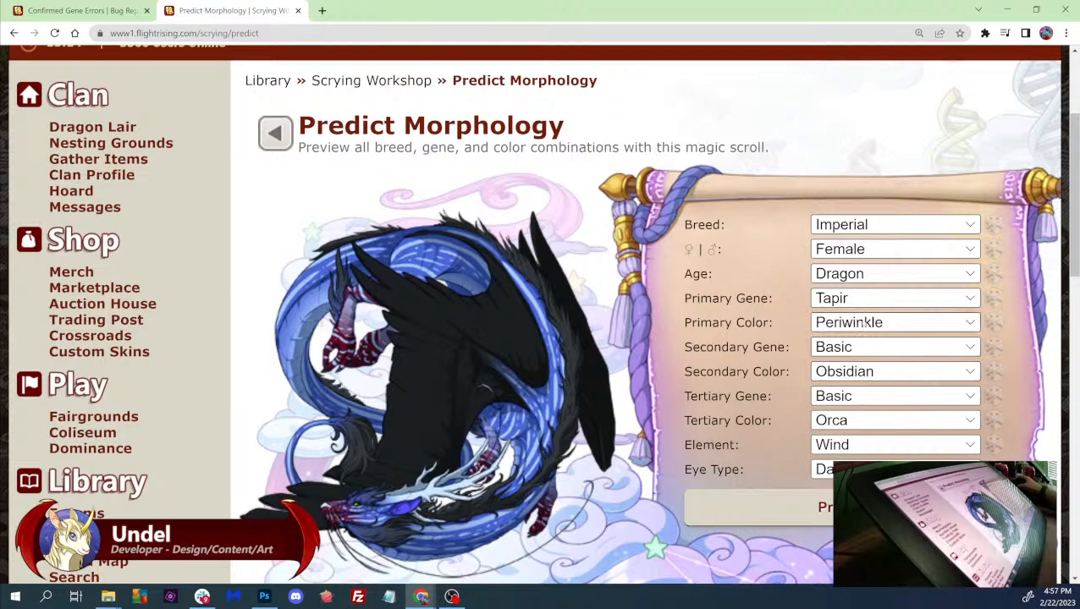
- Preview the dragon with a Twilight primary color and compare it with the Imperial F Tapir description in the bug report
click(863, 324)
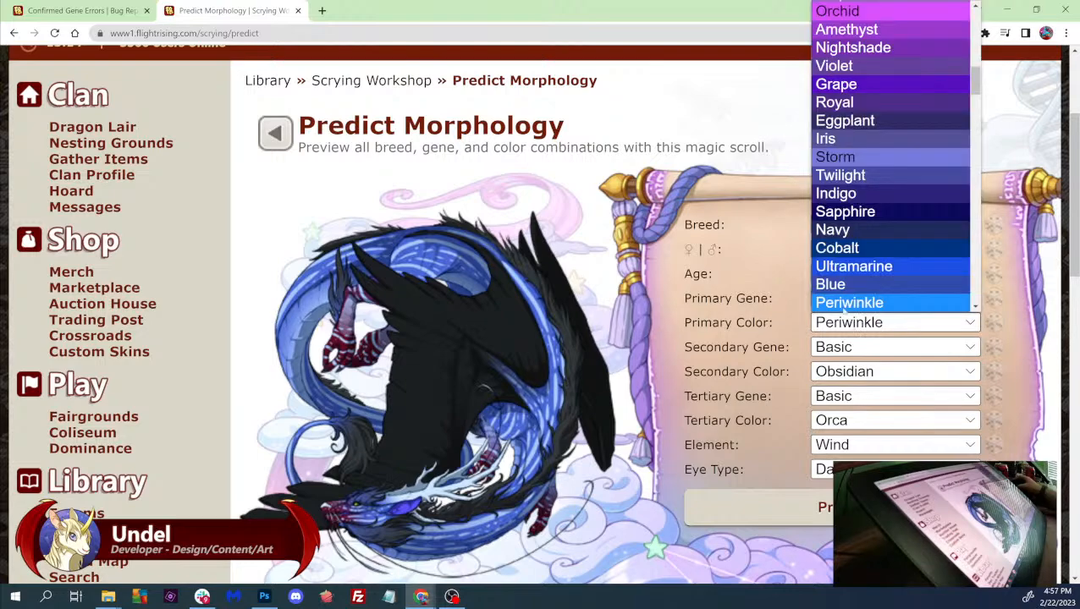
click(847, 178)
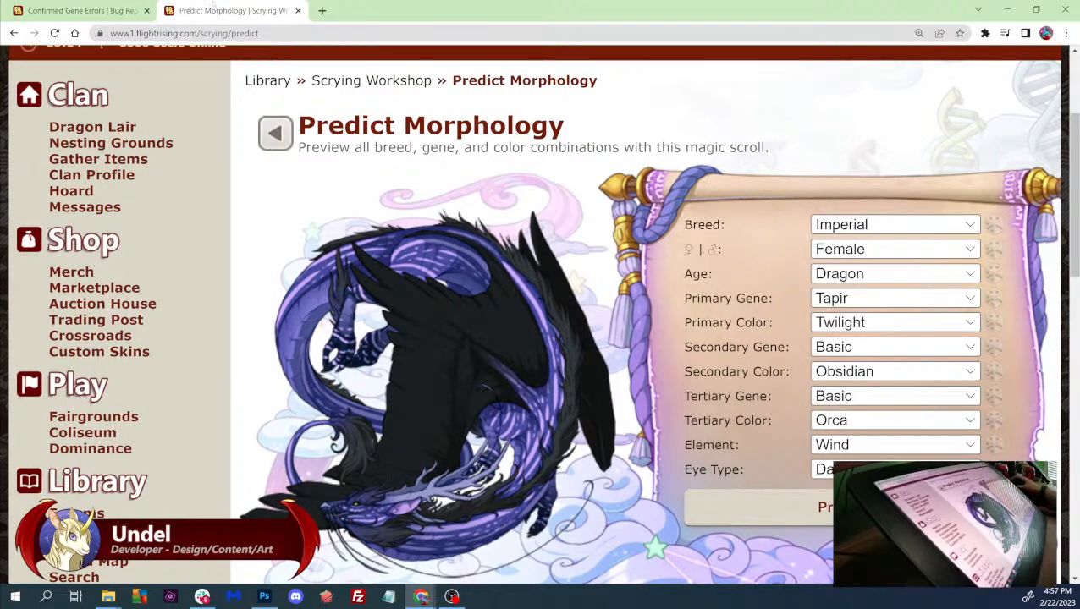
click(125, 6)
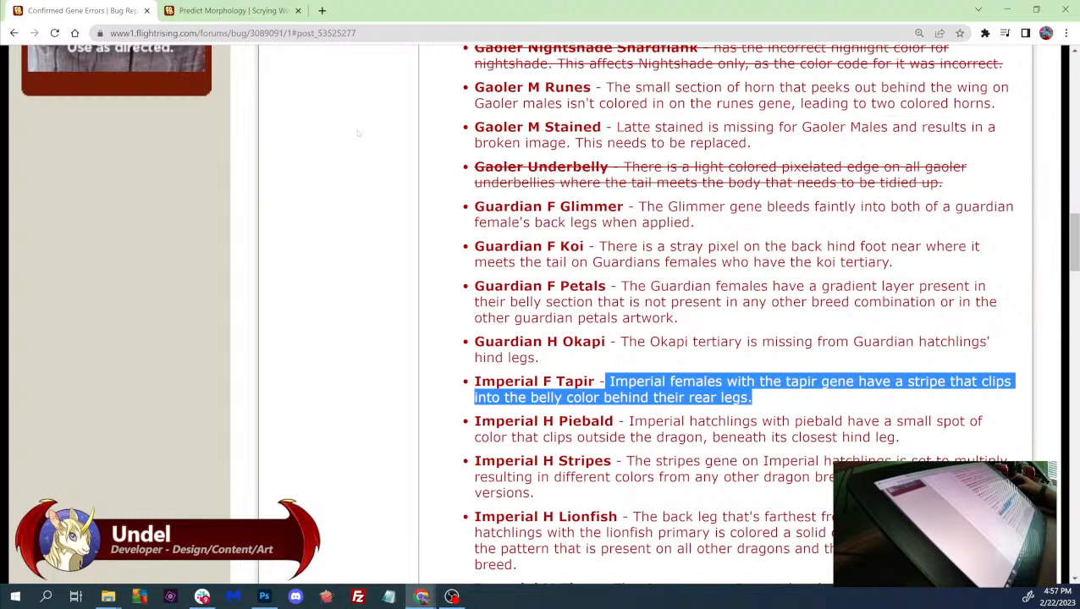
click(231, 10)
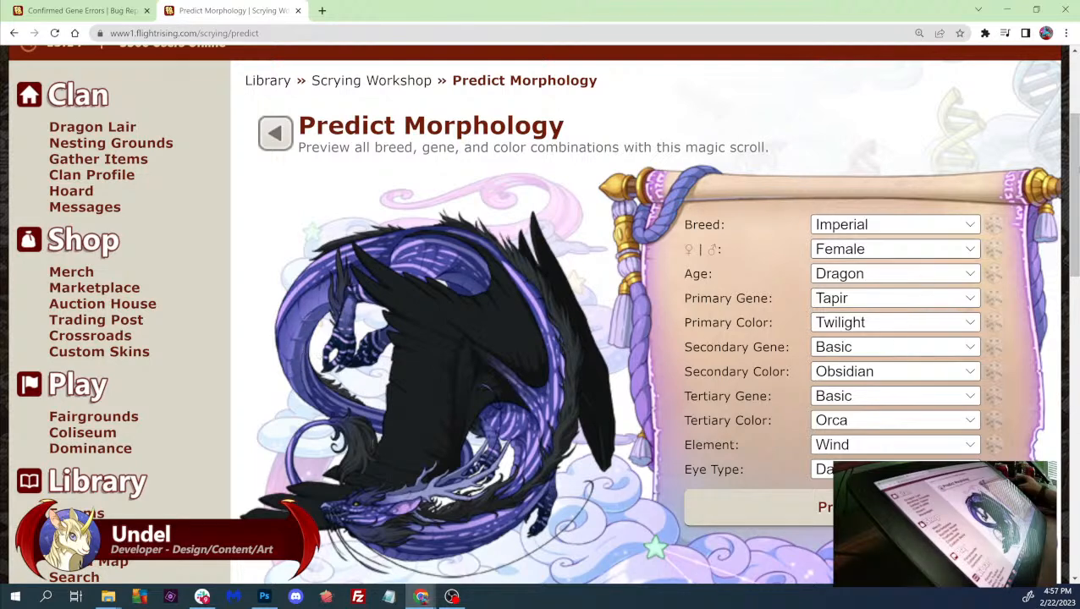
- Try Grape and settle on Orchid as the primary color, and preview the Imperial female again to look for the clipping stripe
click(846, 325)
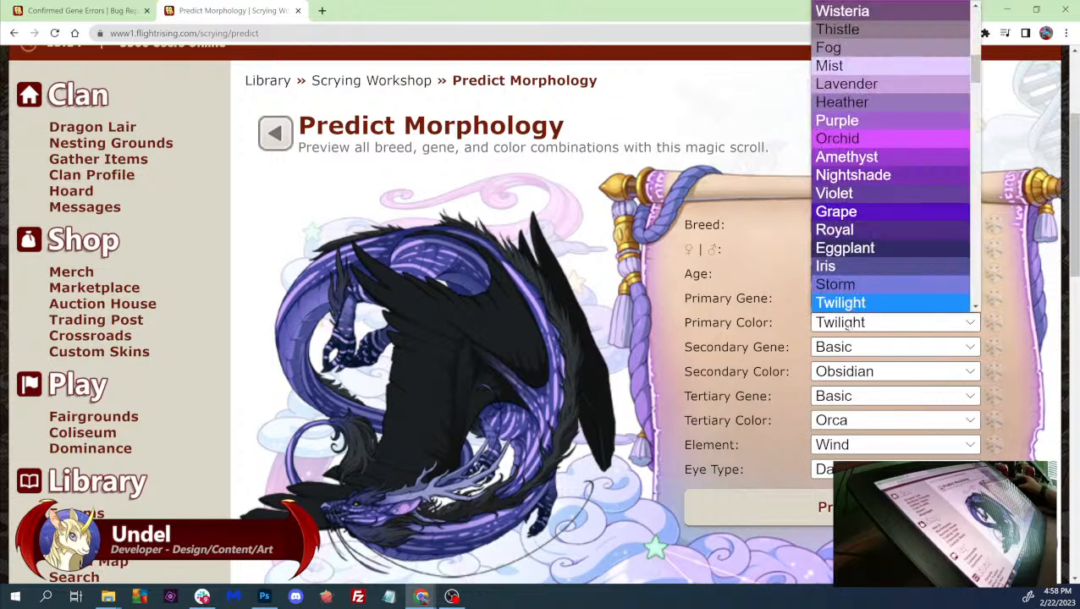
click(846, 215)
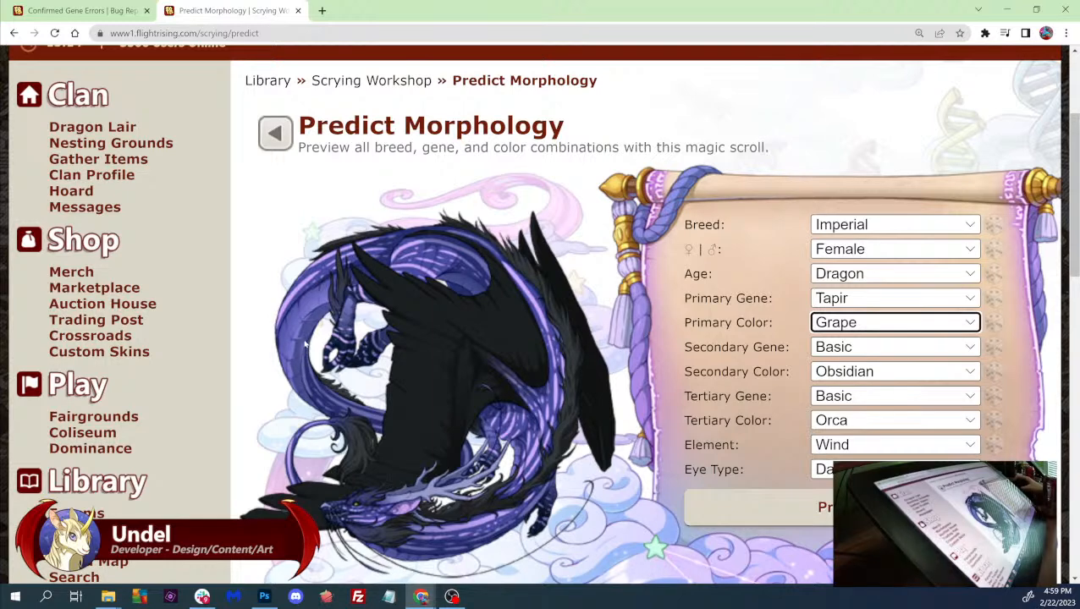
click(858, 328)
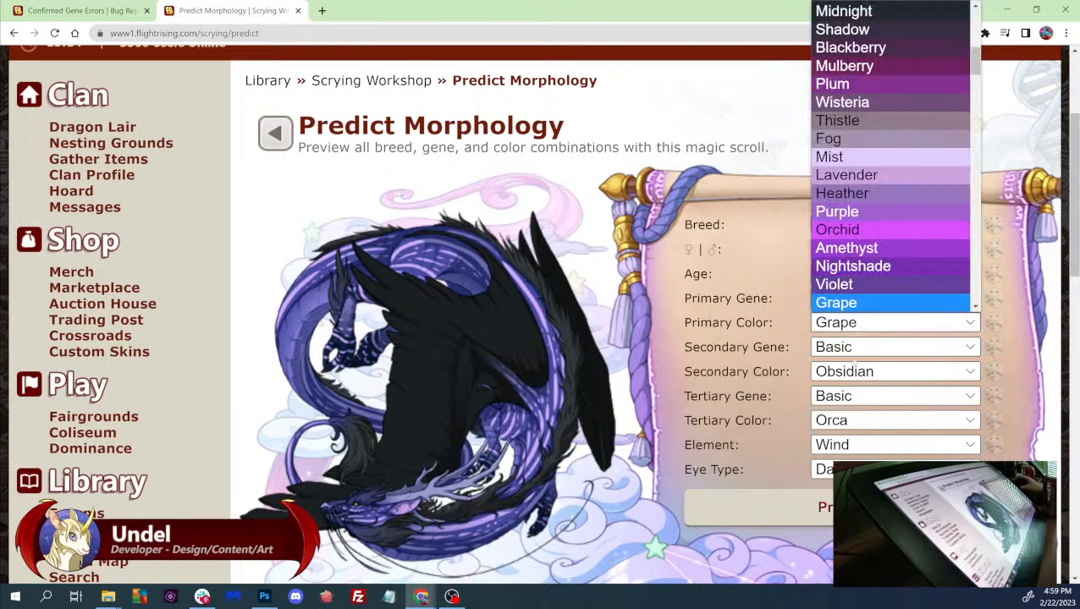
click(846, 230)
click(808, 506)
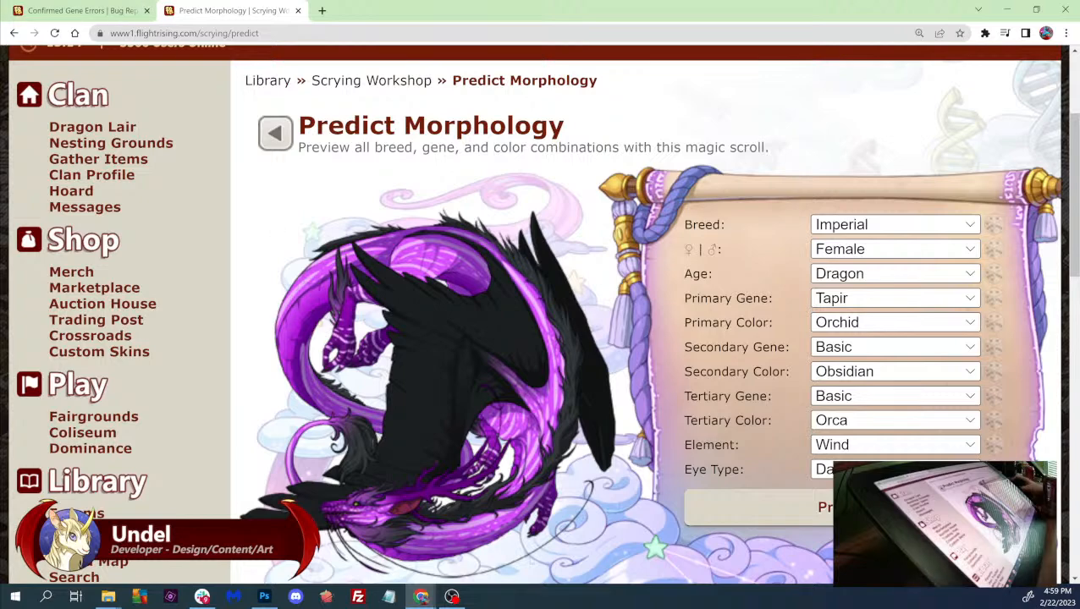
- Switch to Photoshop and close both GuardianH.psd documents without saving changes
click(263, 597)
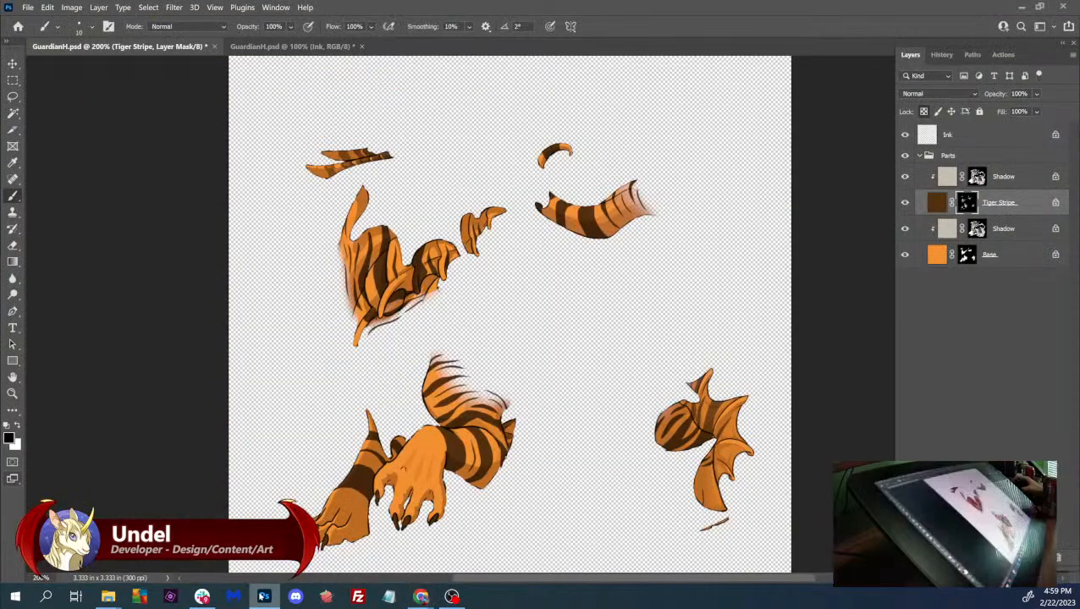
click(215, 46)
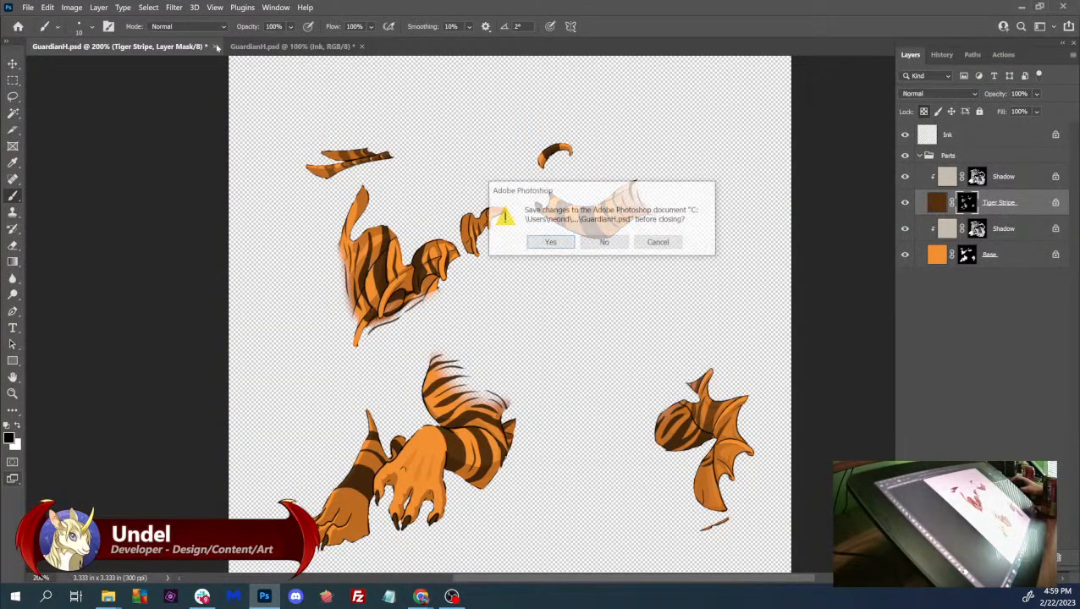
click(600, 244)
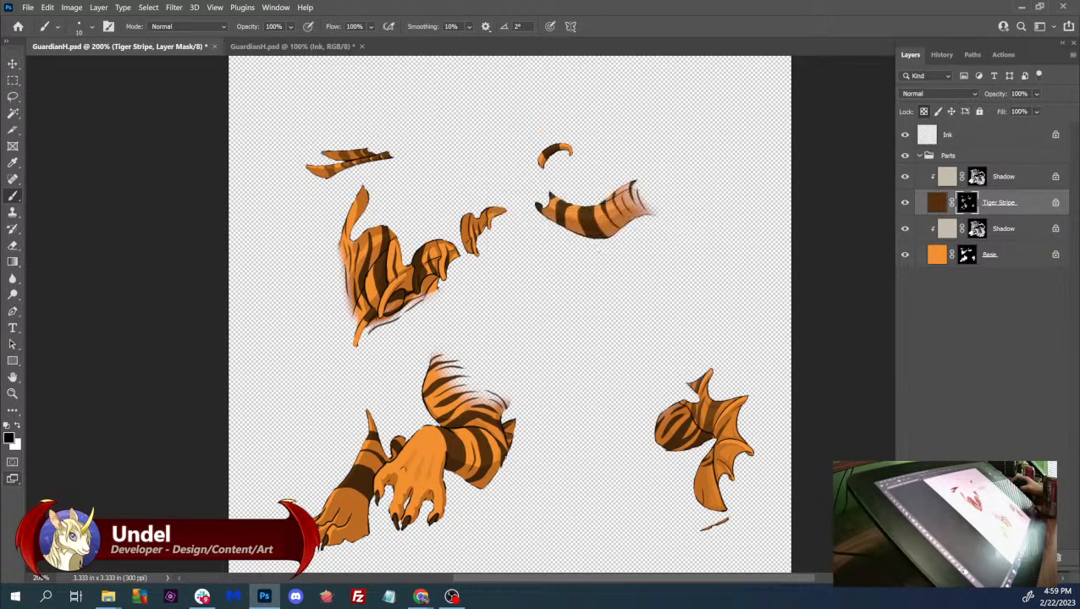
click(166, 46)
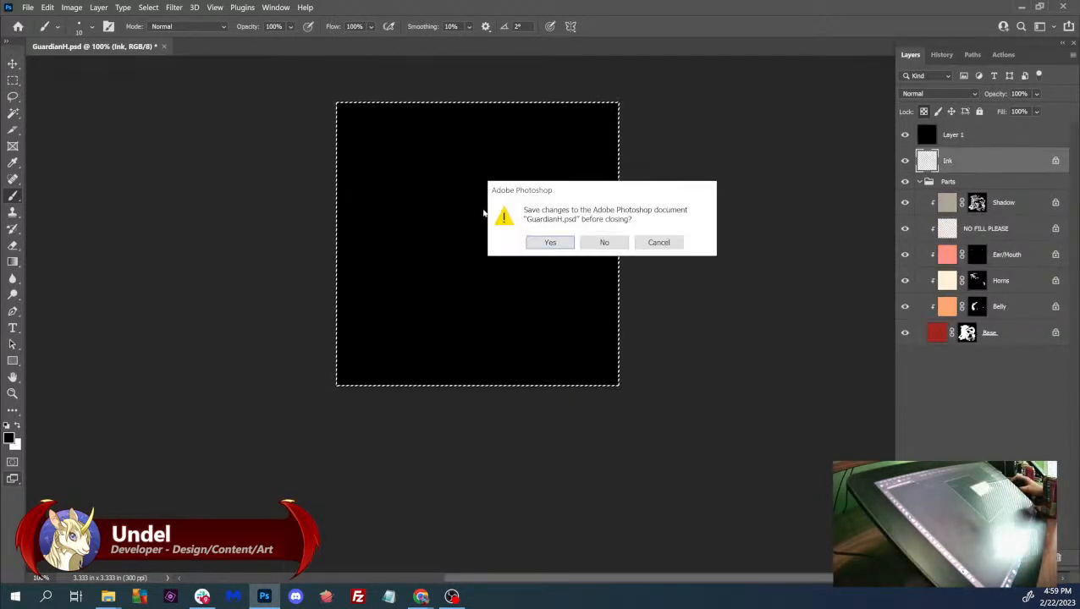
click(597, 241)
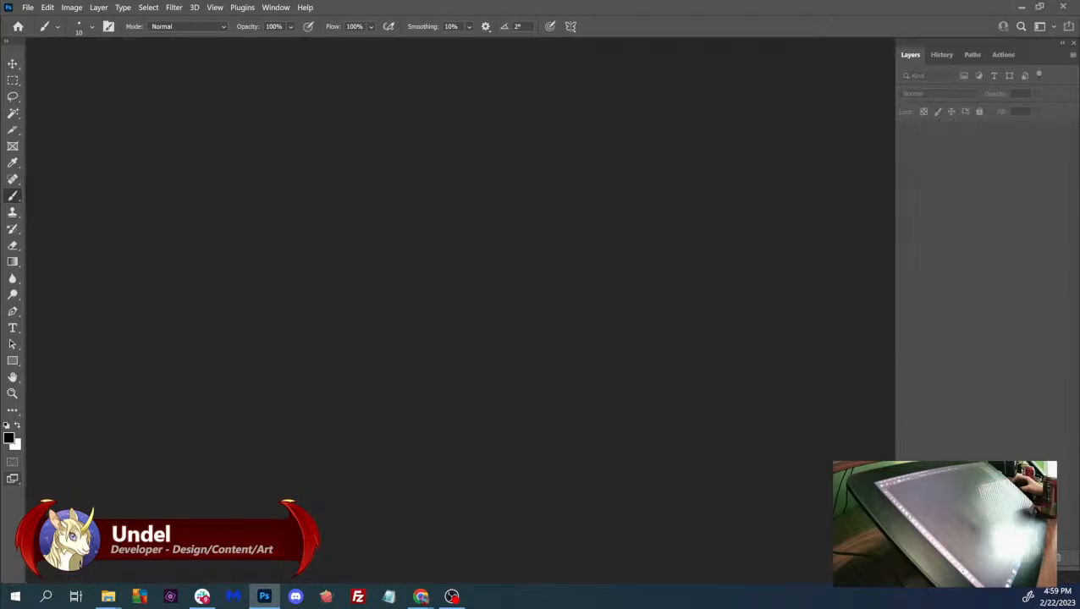
- Open ImperialF.psd and fill the stripes on the Tapir layer with black so they stand out
key(super+d)
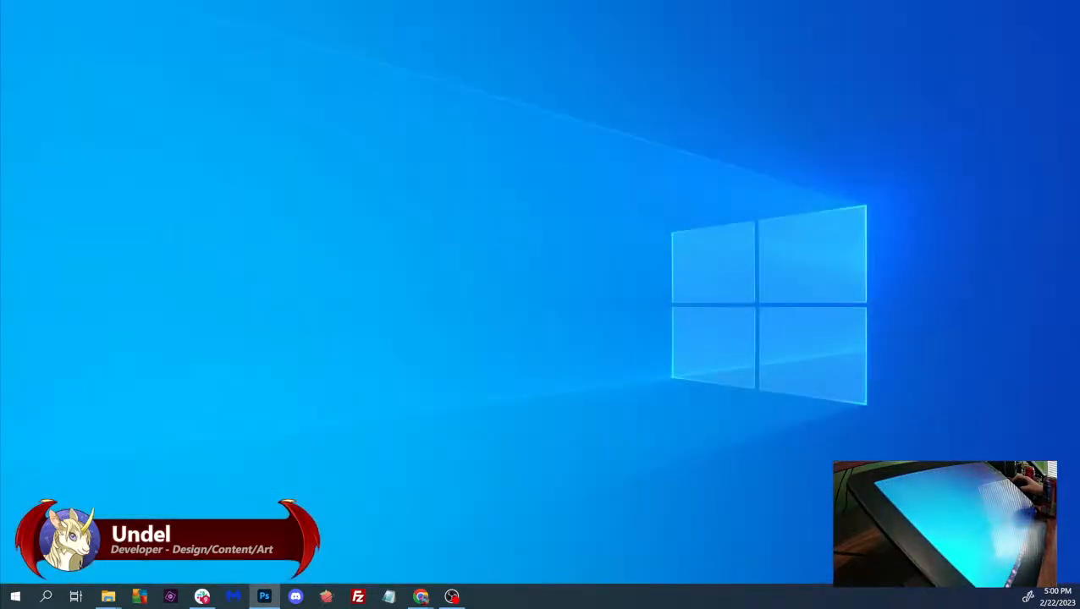
key(super+d)
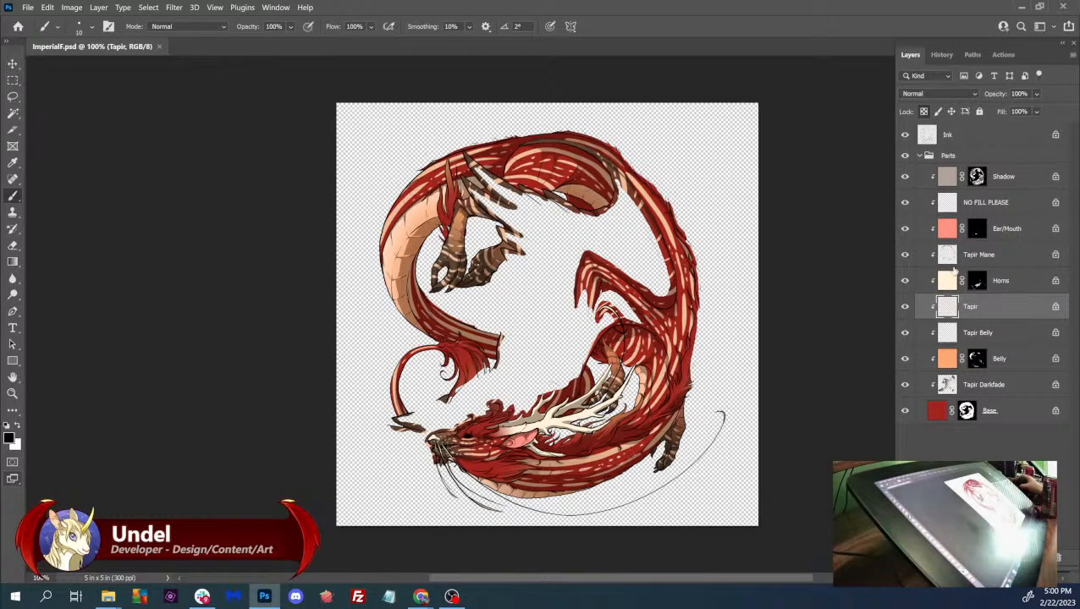
click(905, 306)
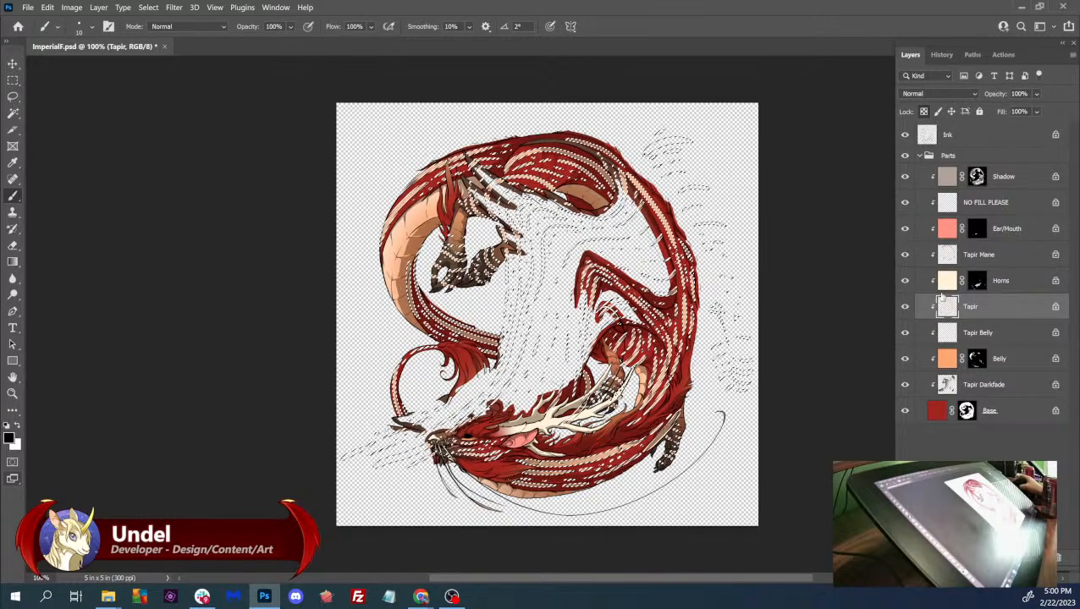
key(ctrl+d)
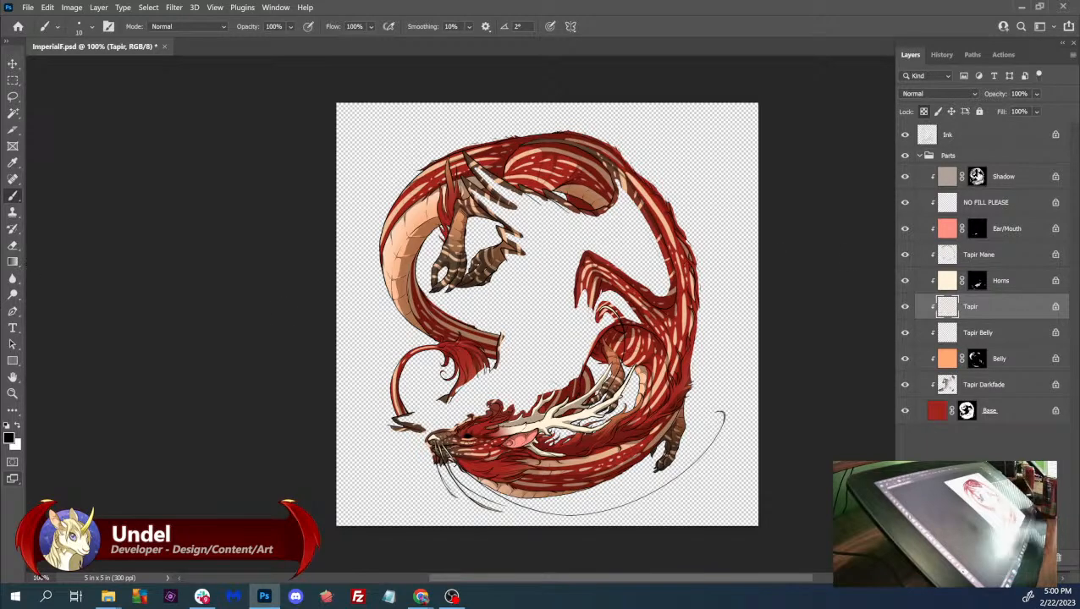
key(shift+F5)
key(Return)
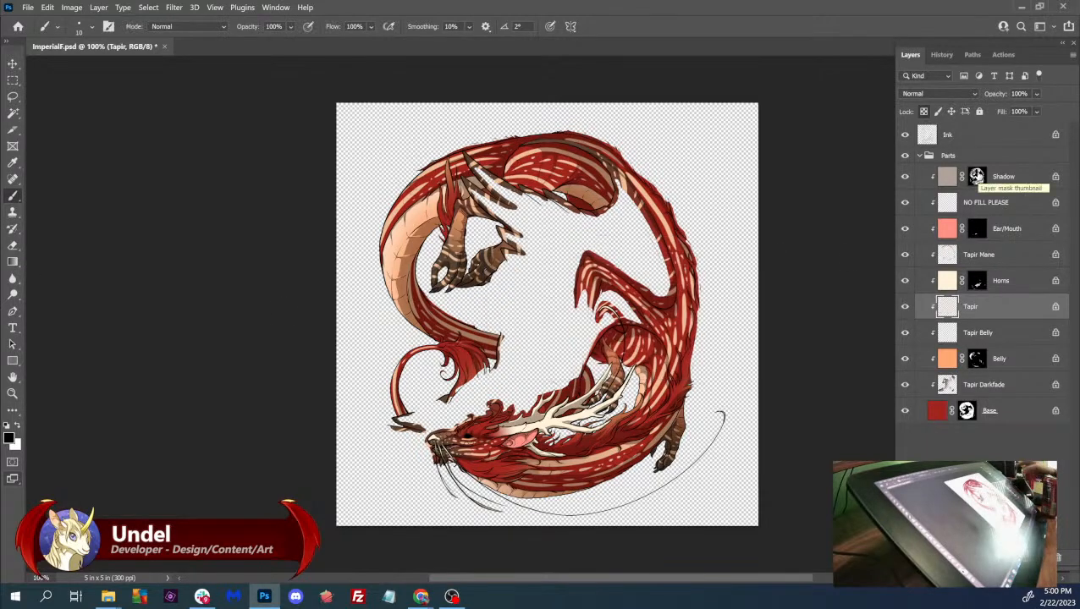
key(ctrl+plus)
key(ctrl+plus)
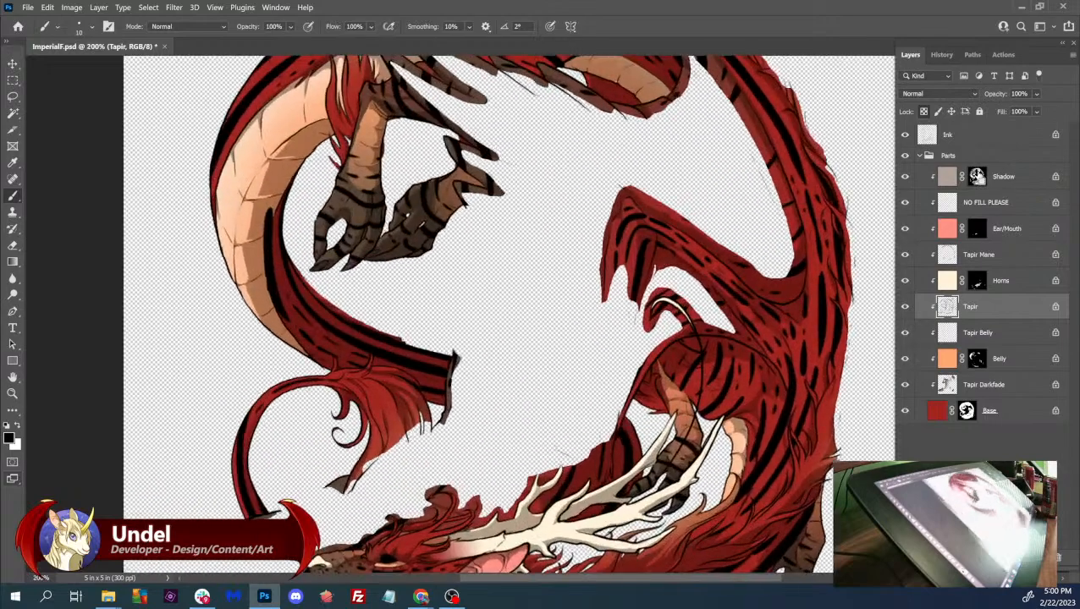
- Set the foreground color to a dark green and refill the stripes on the Tapir layer with it
drag(374, 289, 628, 391)
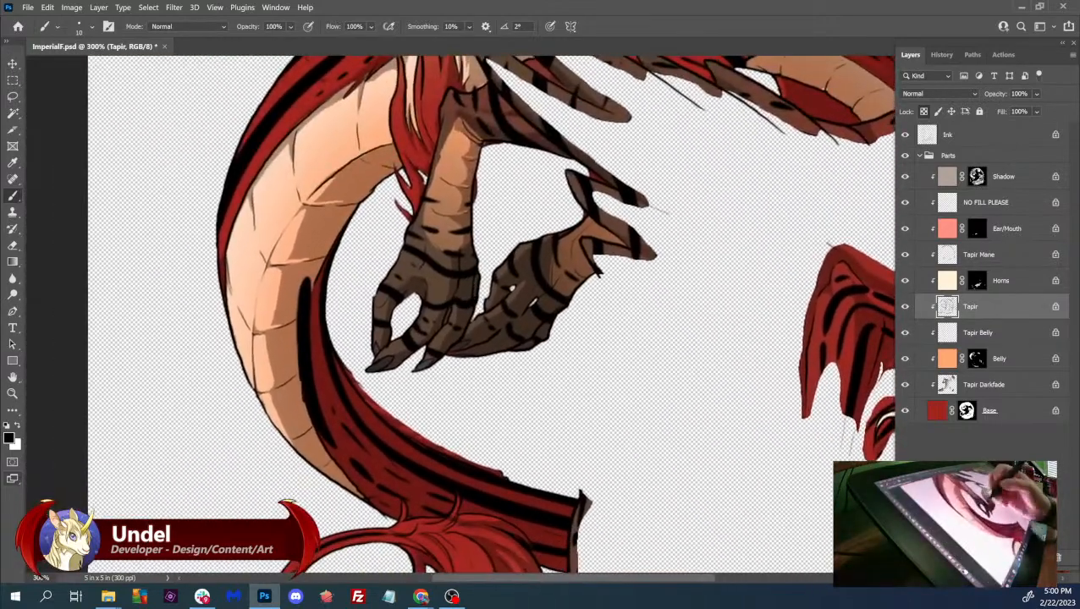
click(9, 437)
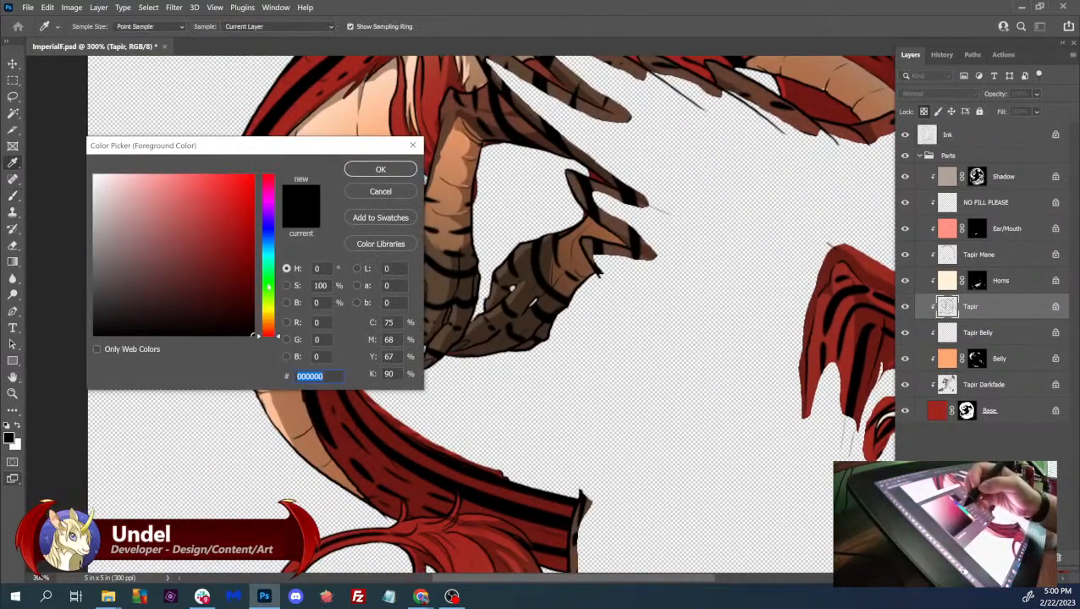
text(2a5e26)
click(380, 170)
drag(508, 126, 383, 172)
key(b)
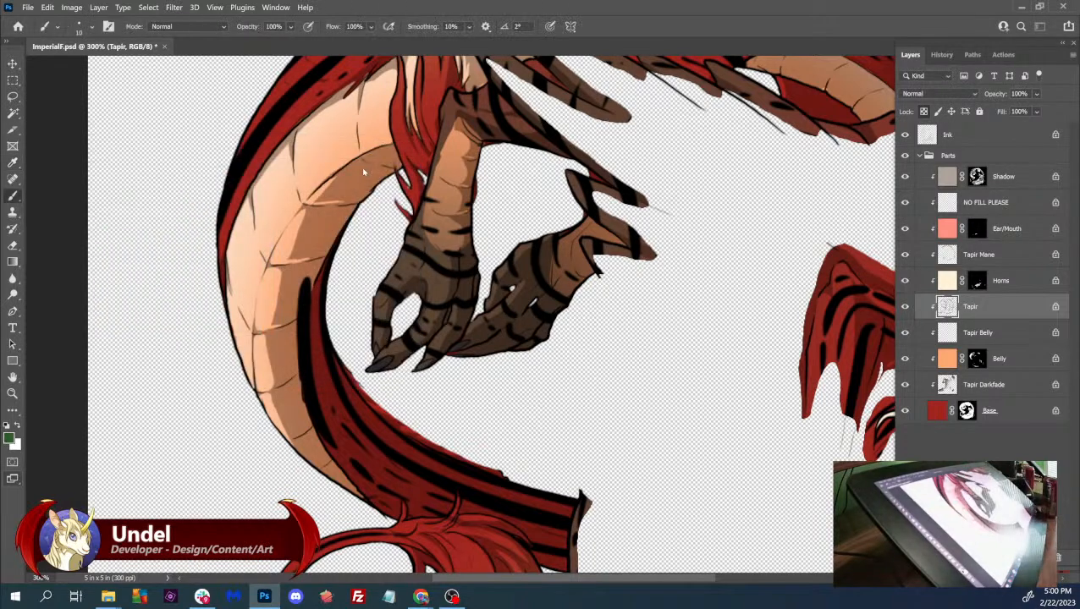
key(shift+F5)
key(Return)
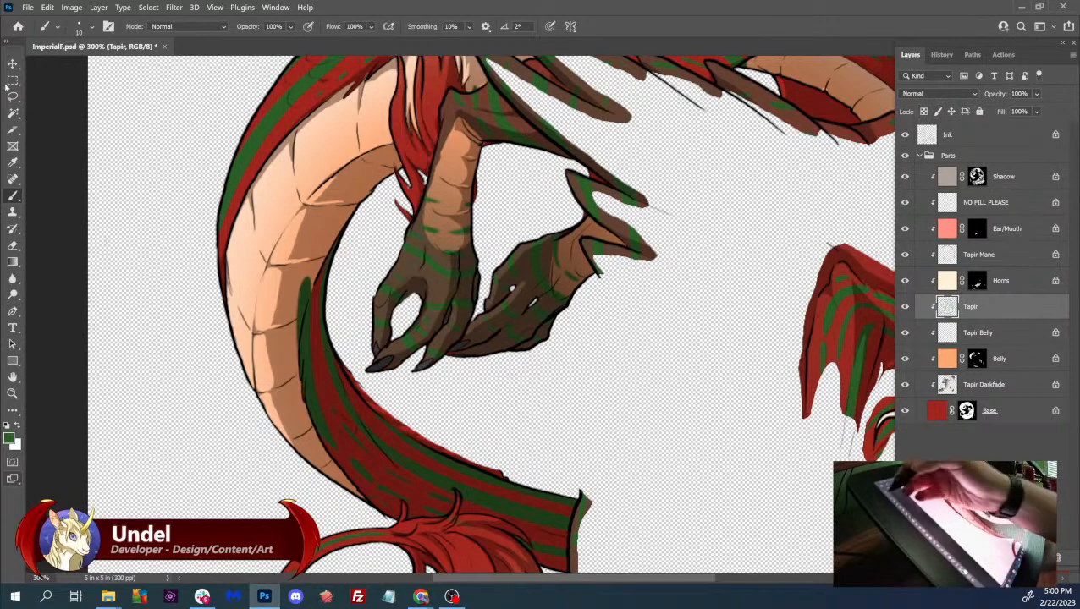
- Erase the tip of the Tapir stripe that overlaps the belly behind the rear legs, and lock the layer's transparent pixels
click(13, 245)
drag(300, 282, 298, 335)
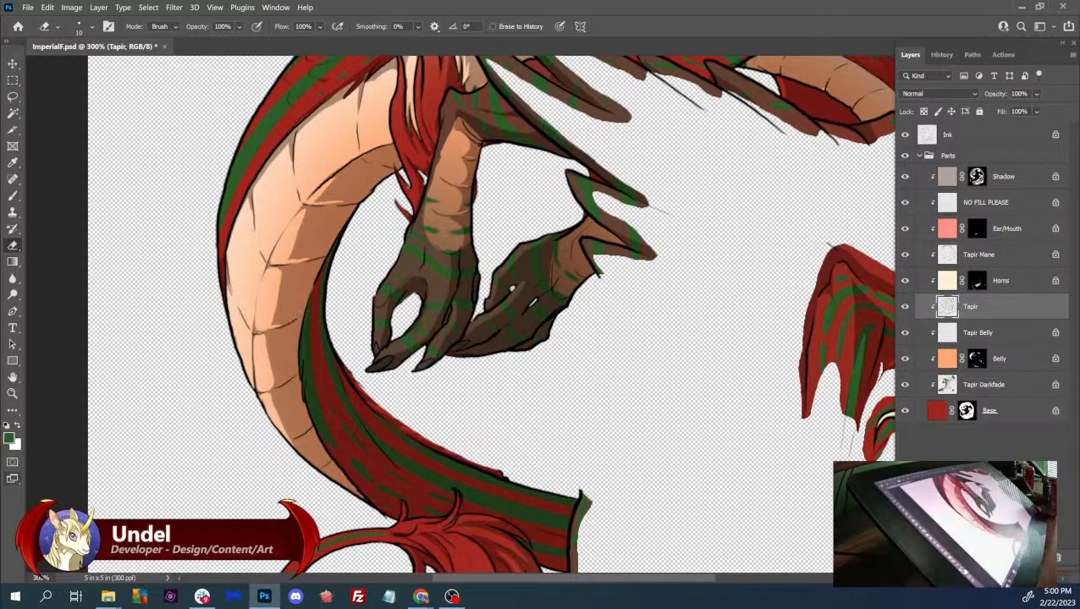
key(ctrl+minus)
key(ctrl+minus)
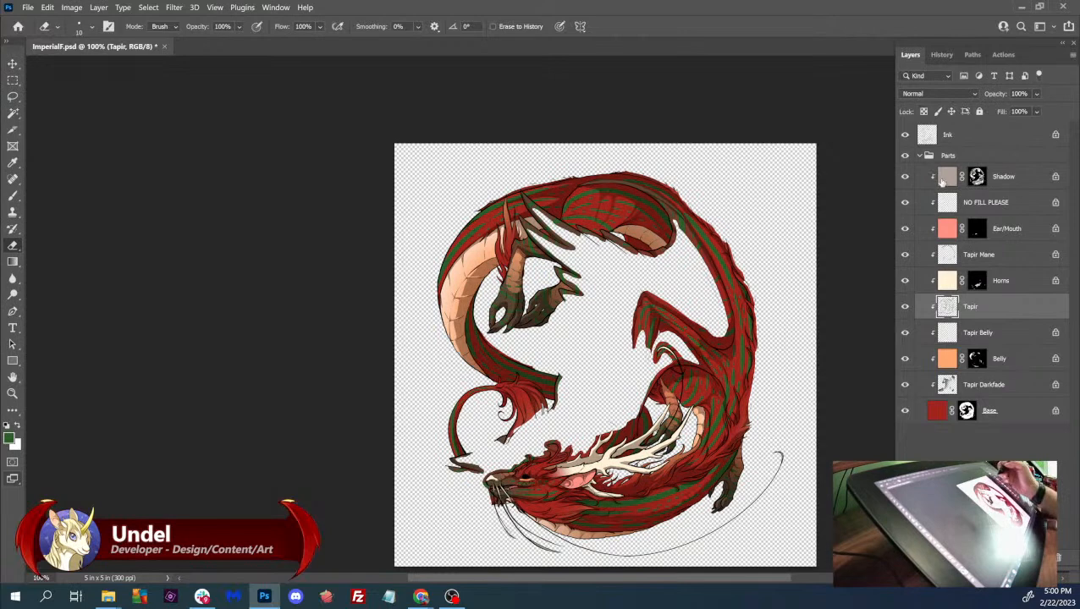
click(924, 113)
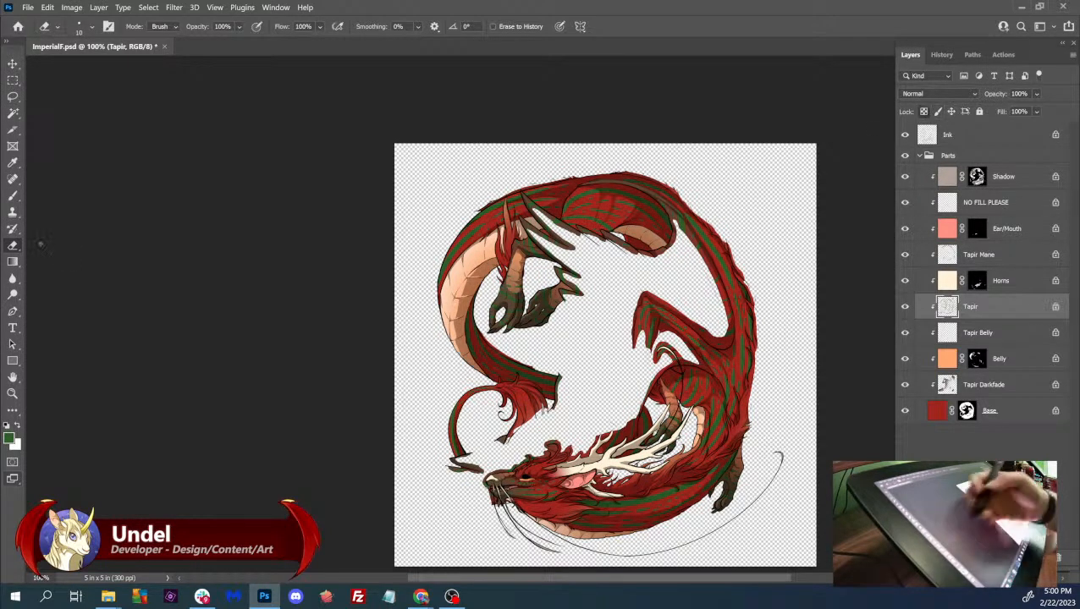
- Swap the foreground color to white and fill the stripes on the Tapir layer with it
key(b)
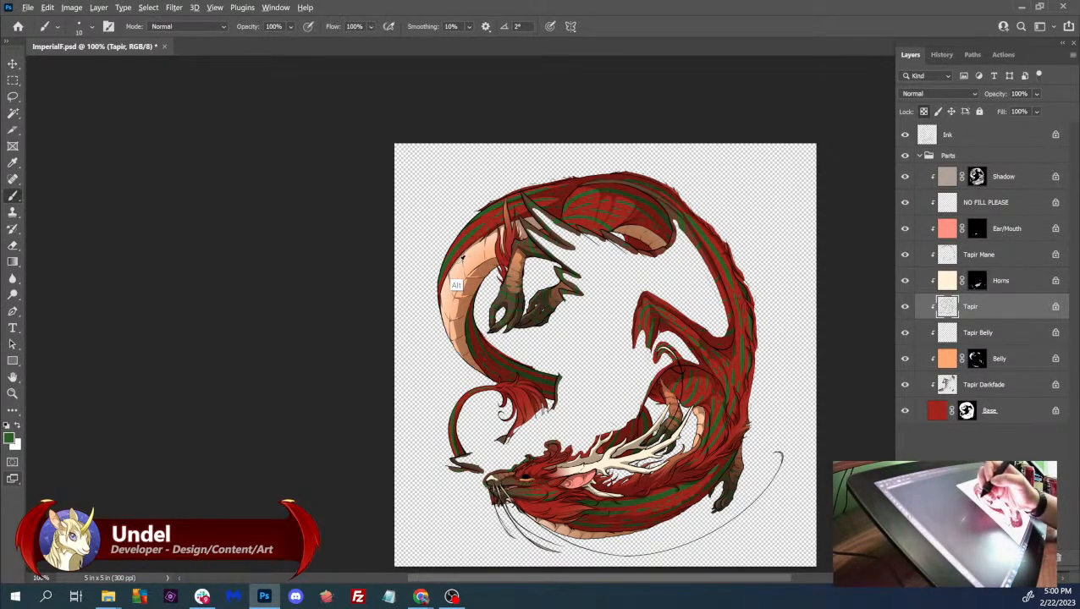
key(shift+BackSpace)
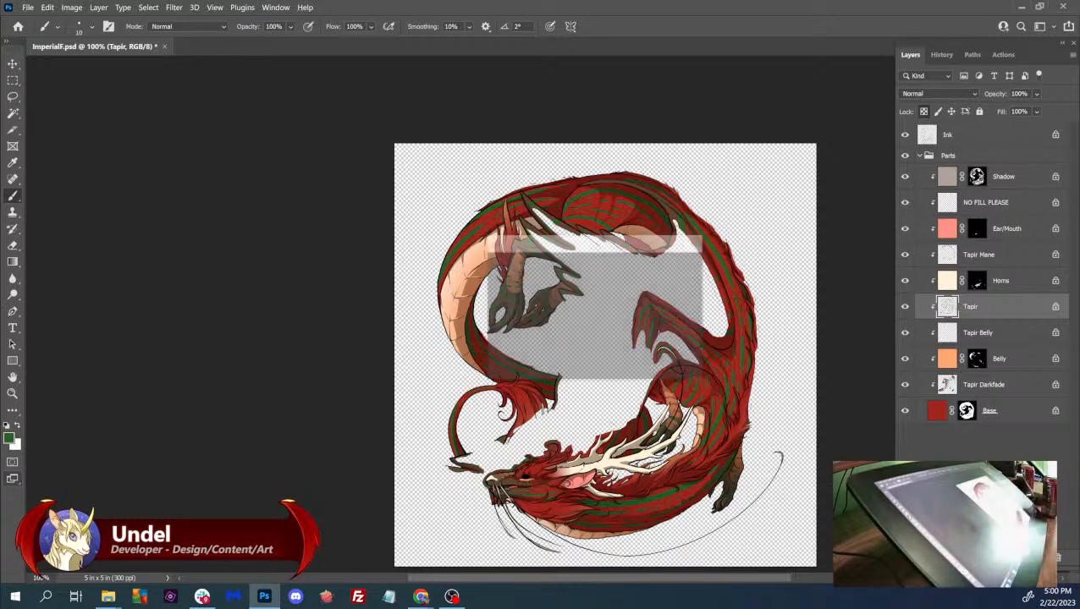
key(Return)
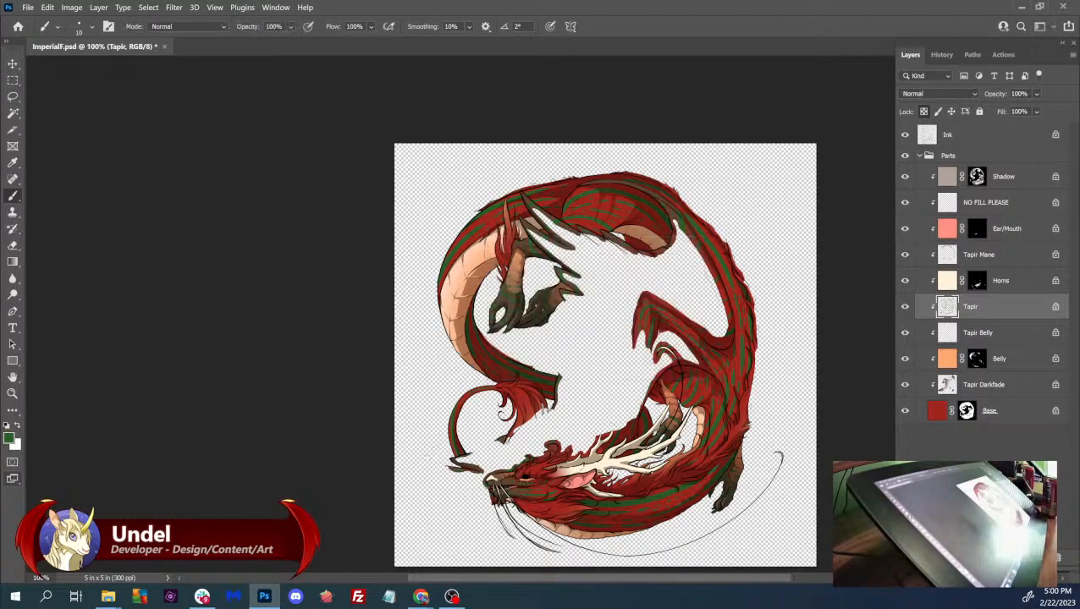
key(x)
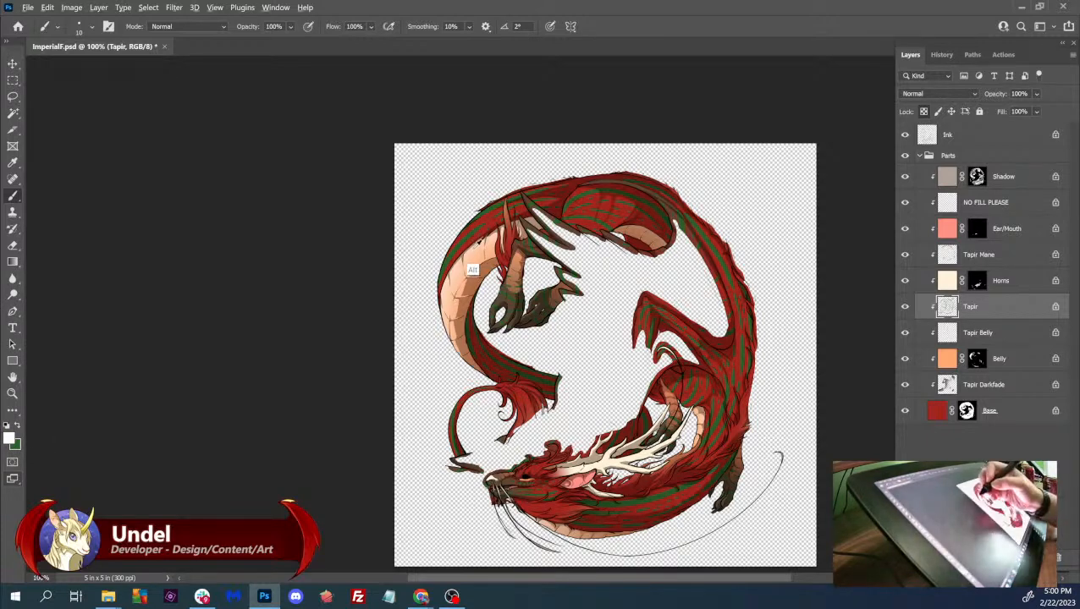
key(shift+BackSpace)
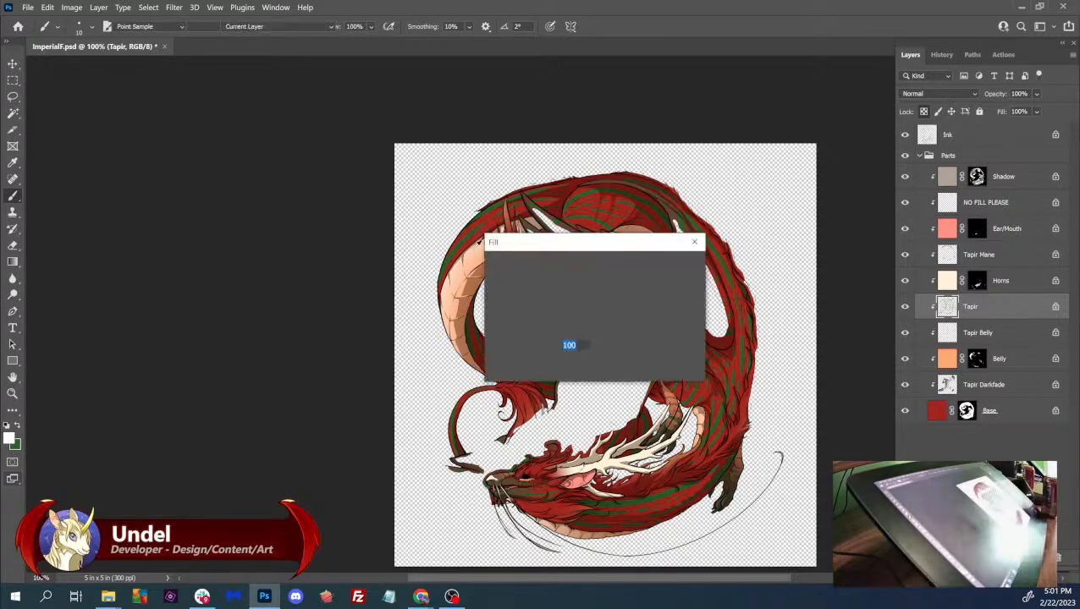
key(Return)
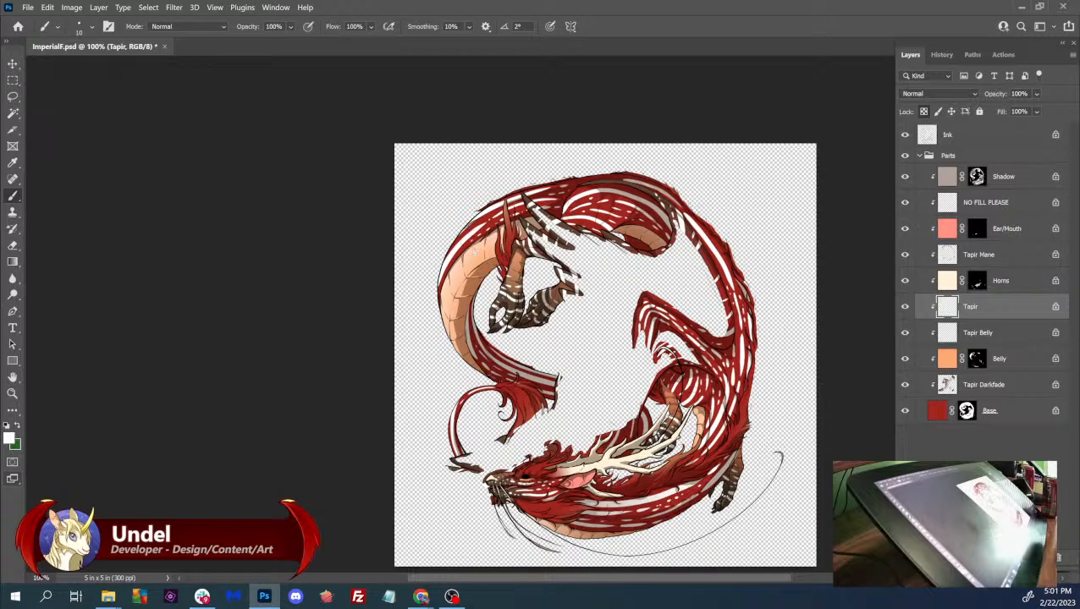
- Save ImperialF.psd and close it
key(ctrl+s)
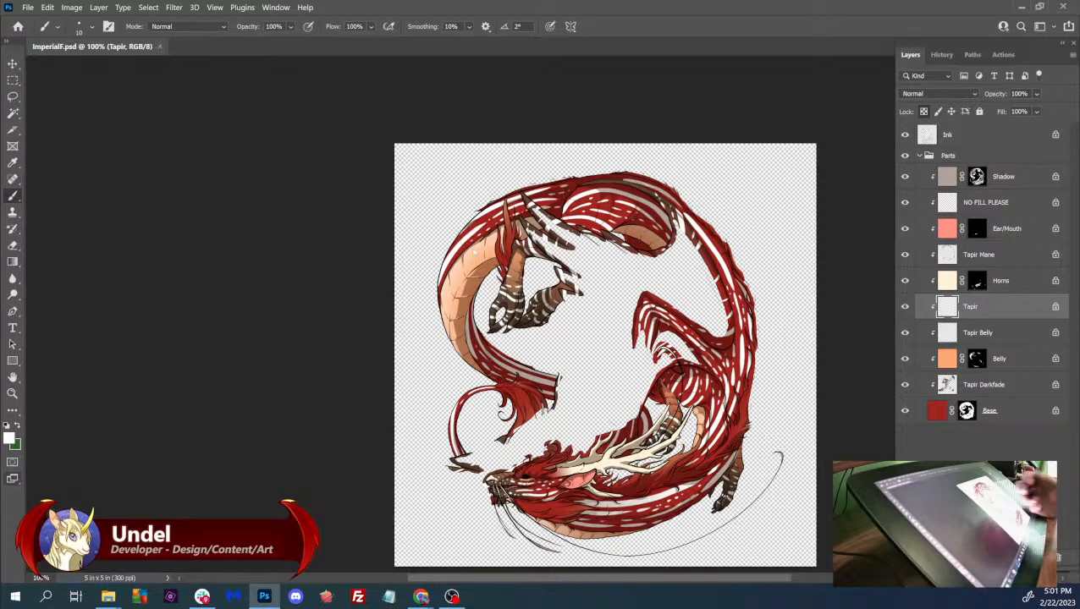
click(160, 48)
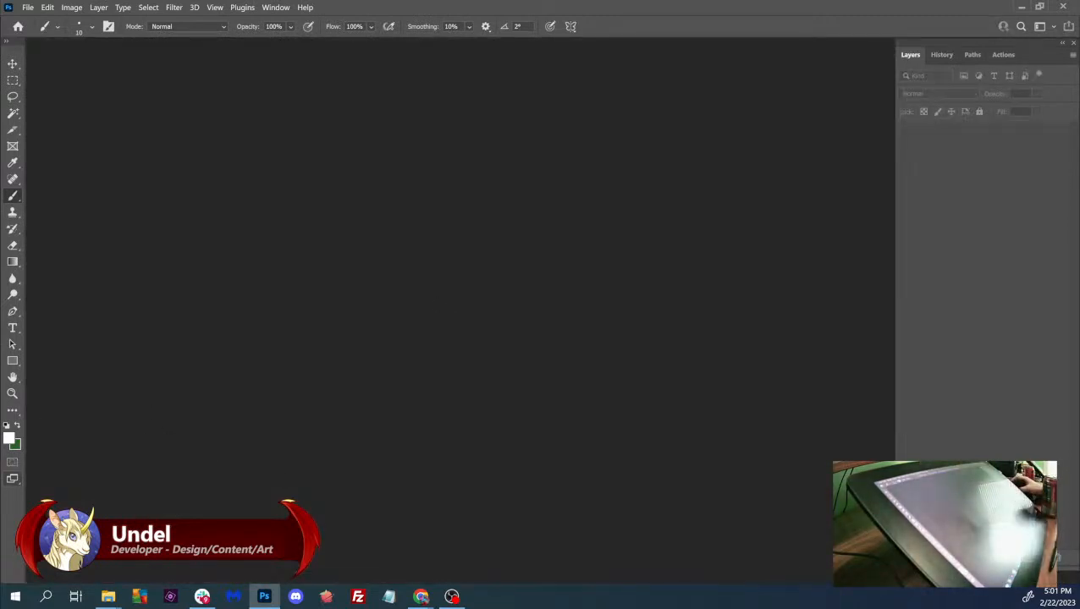
- Switch to Chrome and highlight the Imperial H Piebald entry in the Confirmed Gene Errors list
click(421, 597)
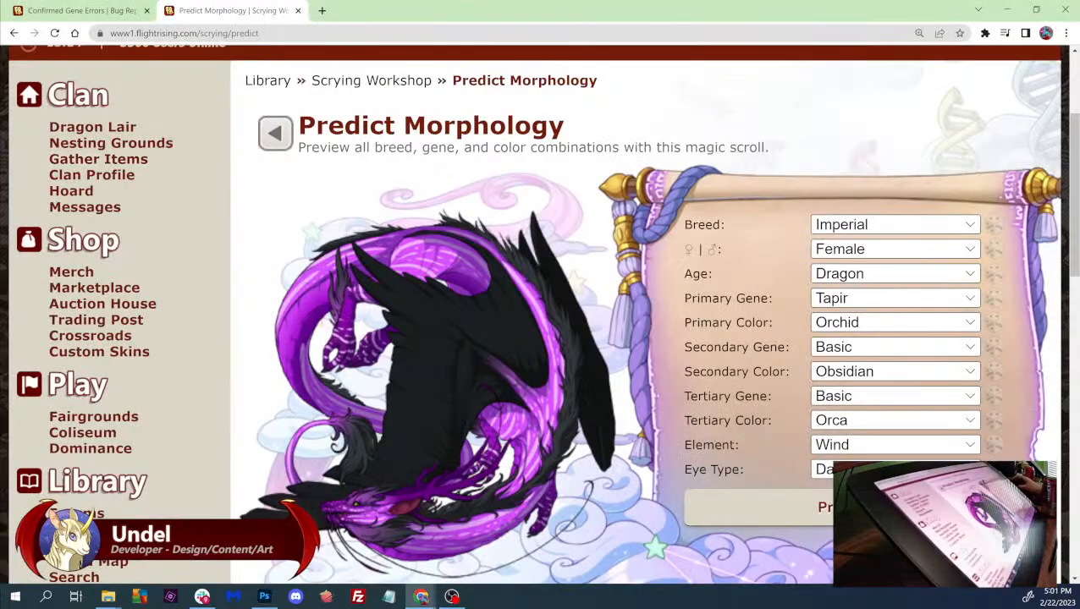
key(ctrl+1)
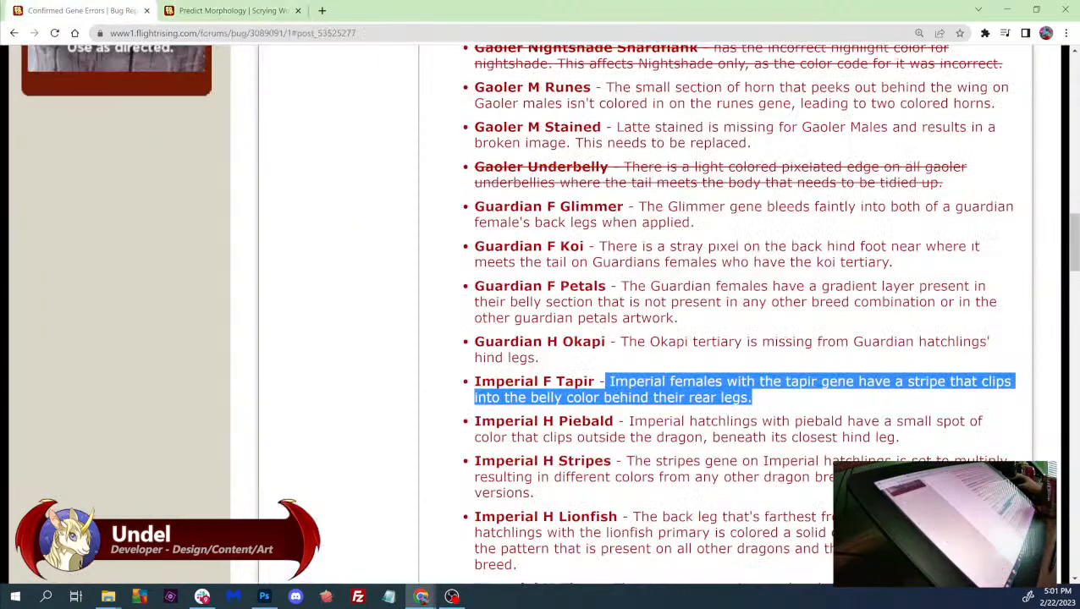
scroll(643, 313, down, 4)
scroll(643, 313, up, 10)
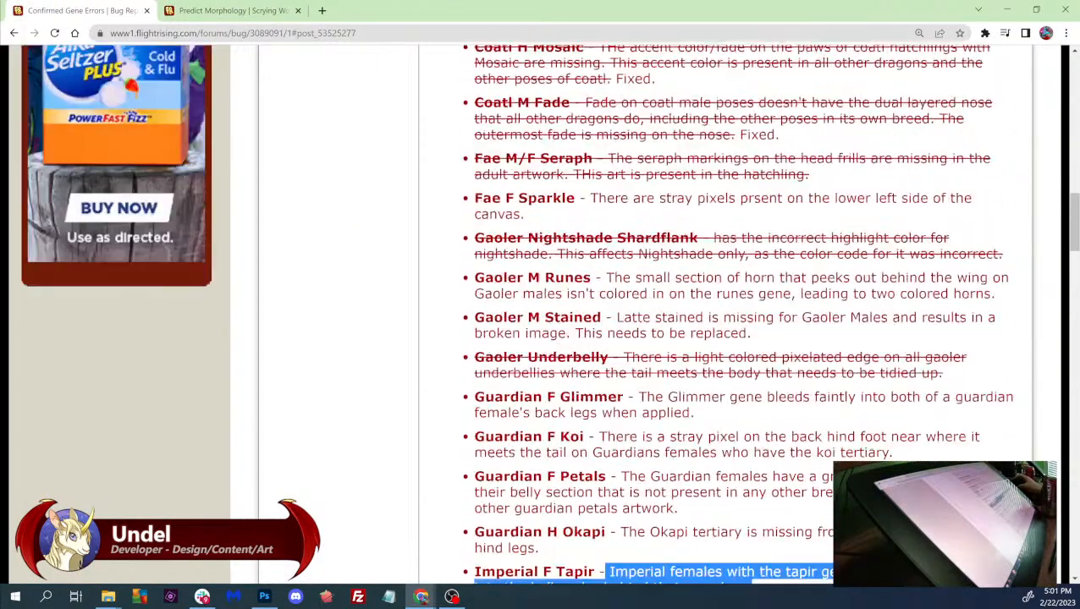
scroll(643, 313, down, 10)
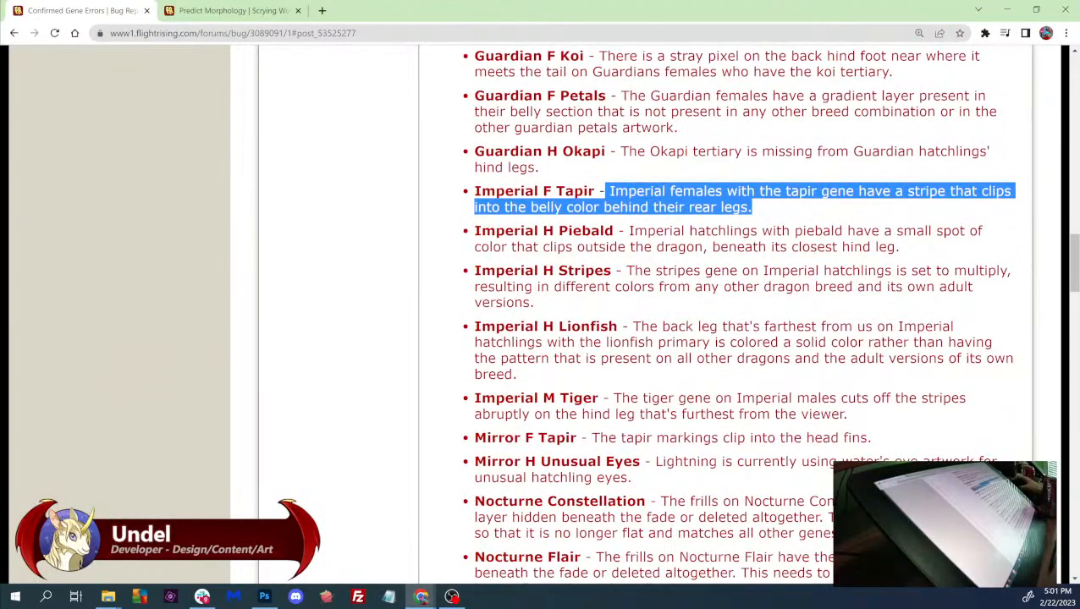
drag(480, 231, 914, 246)
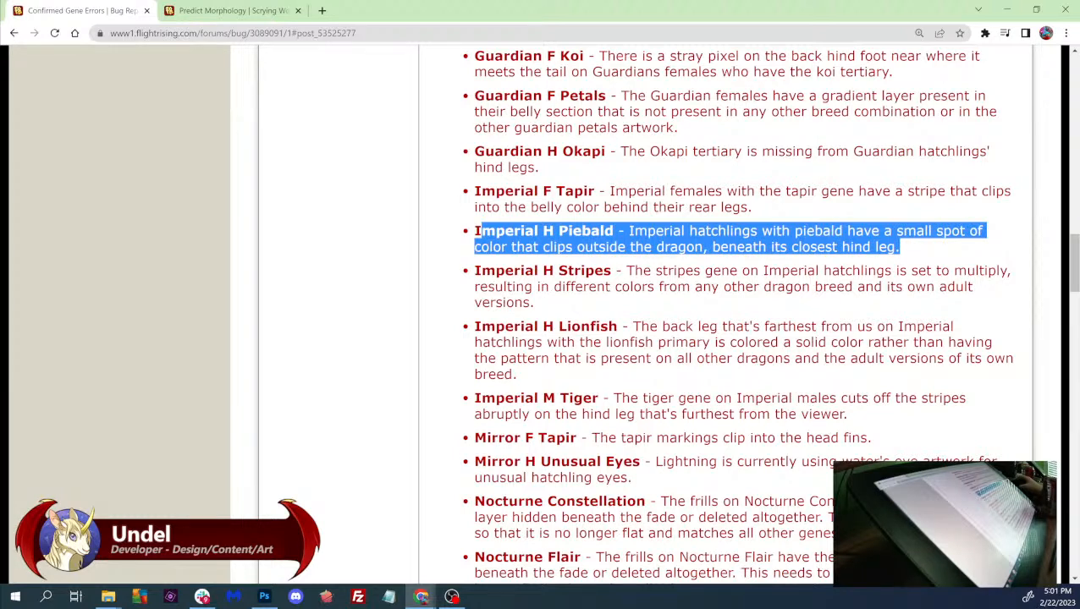
- Open the Piebald ImperialH.psd, select the Base layer, and lasso the stray spot beneath the closest hind leg
key(alt+Tab)
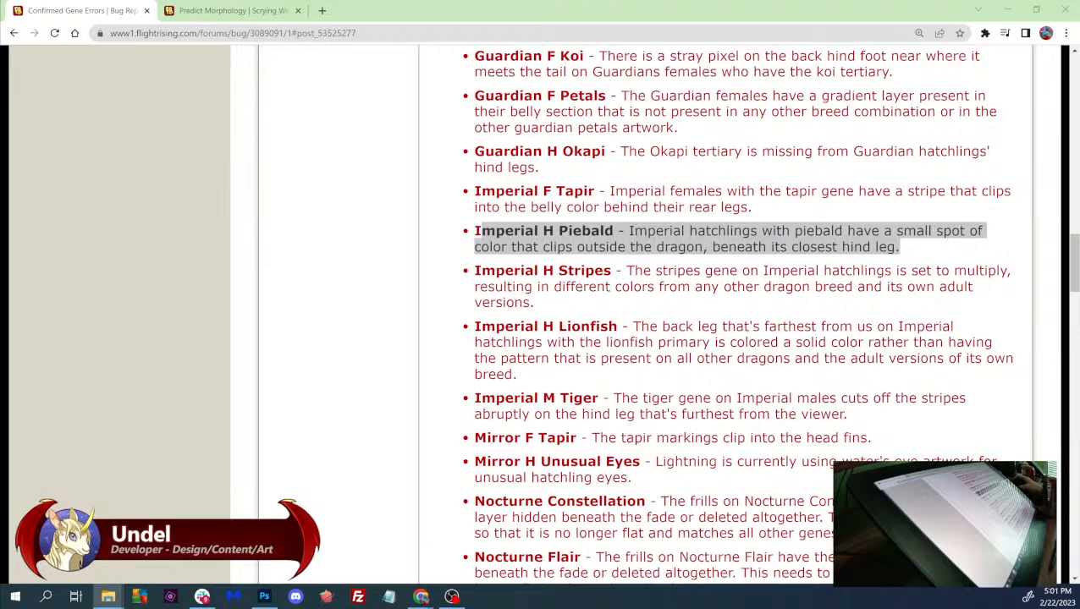
key(alt+Tab)
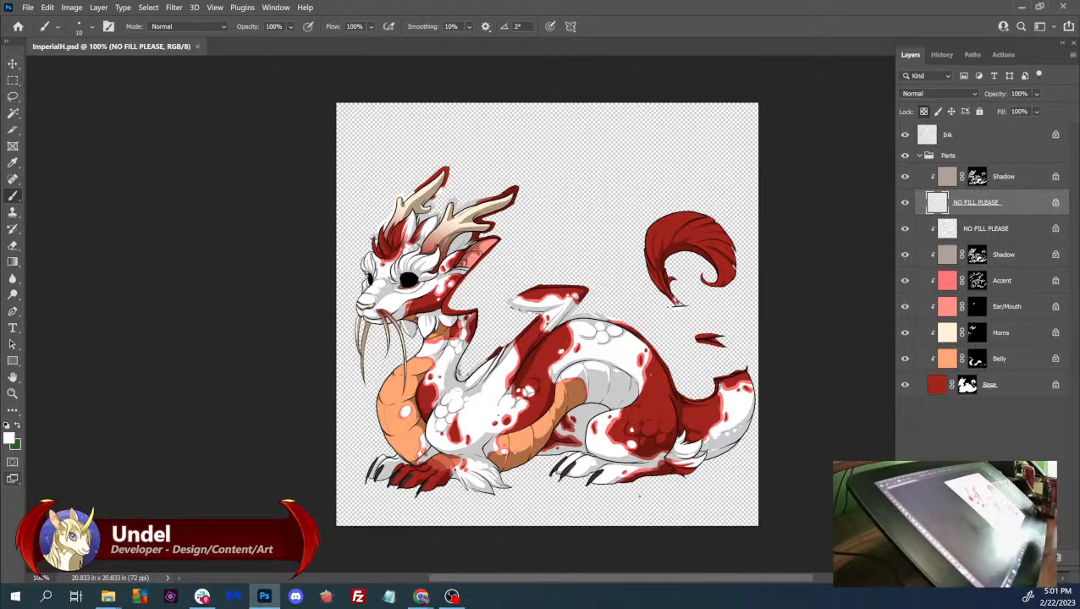
click(991, 393)
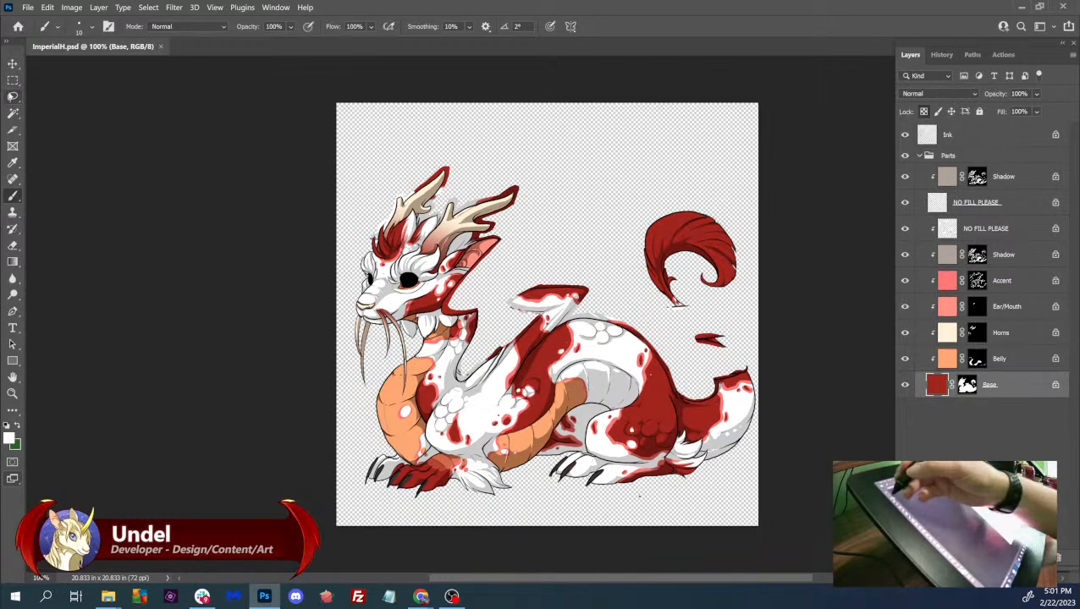
key(l)
drag(647, 490, 645, 491)
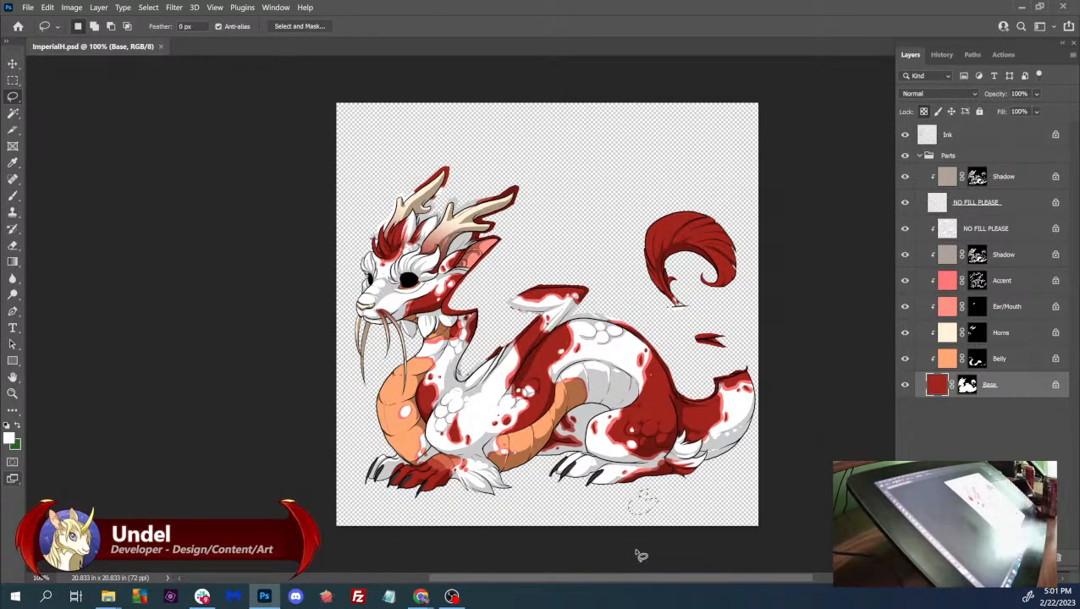
- Toggle the visibility of the Base, Ink and upper NO FILL PLEASE layers to check which one holds the stray spot
click(905, 385)
click(904, 385)
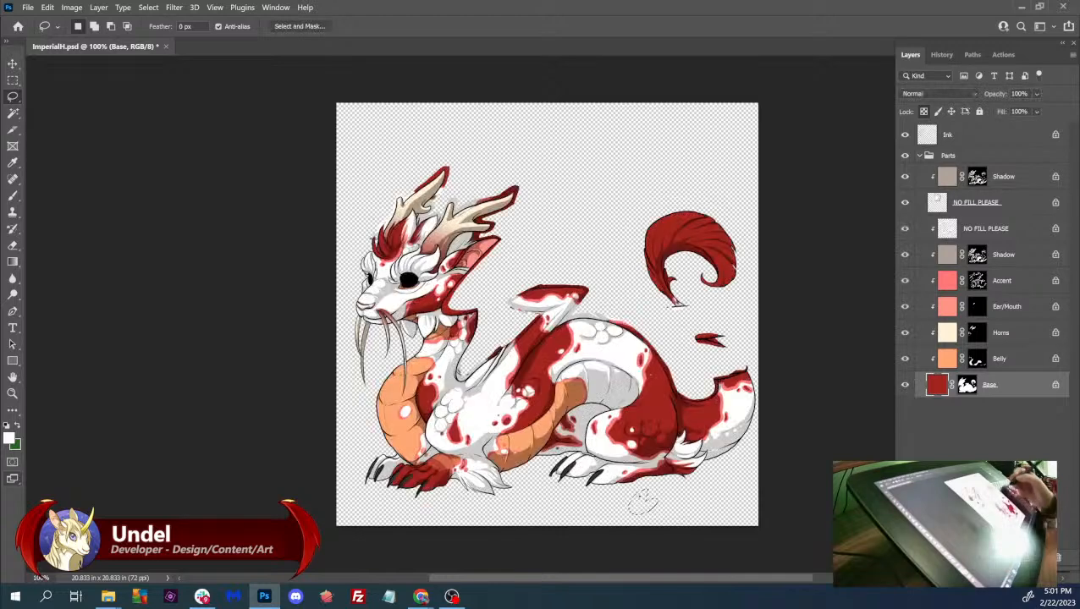
click(906, 136)
click(905, 135)
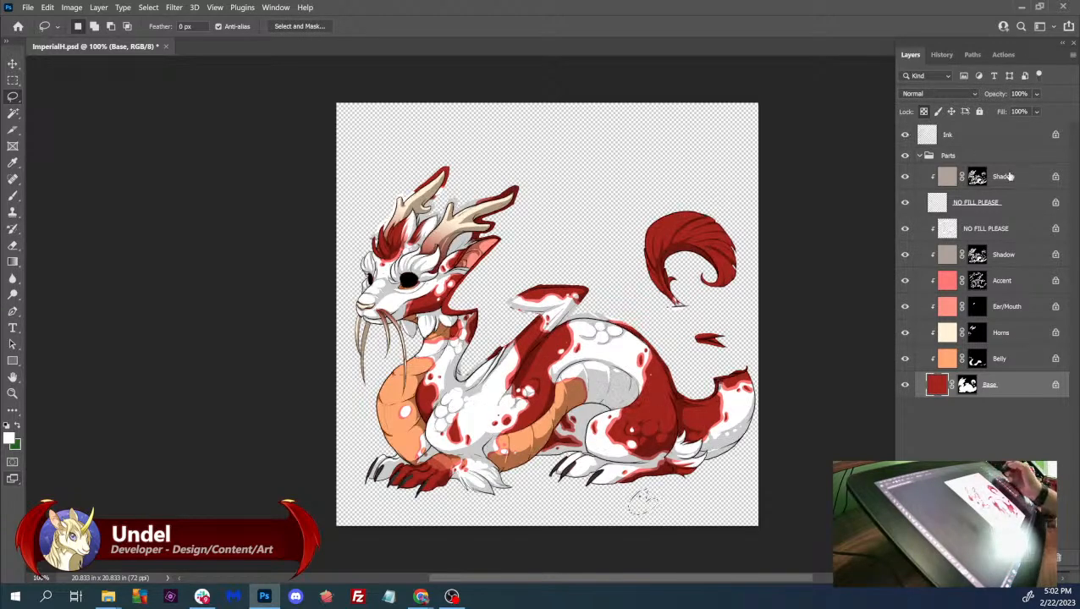
click(906, 203)
click(905, 203)
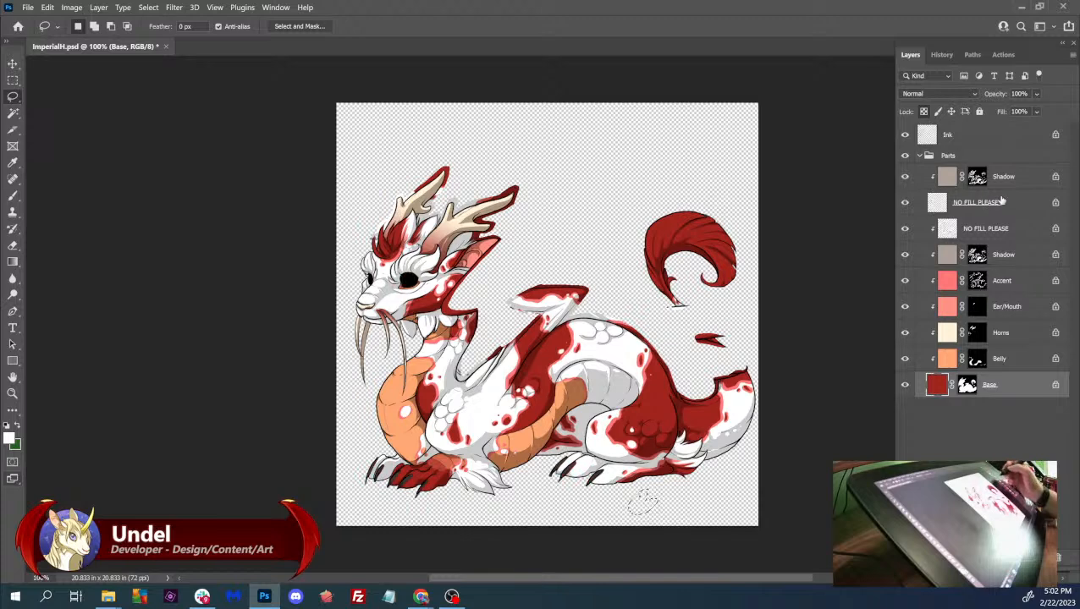
- Select the upper NO FILL PLEASE layer, try clipping it to the layer below, and release the clipping again
click(1014, 210)
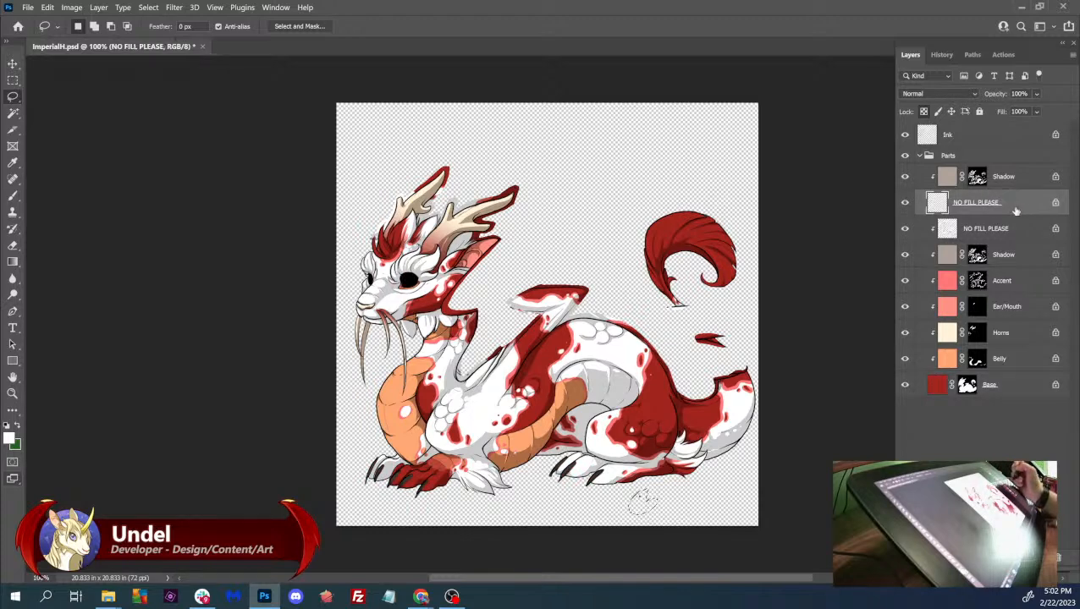
click(906, 203)
click(906, 203)
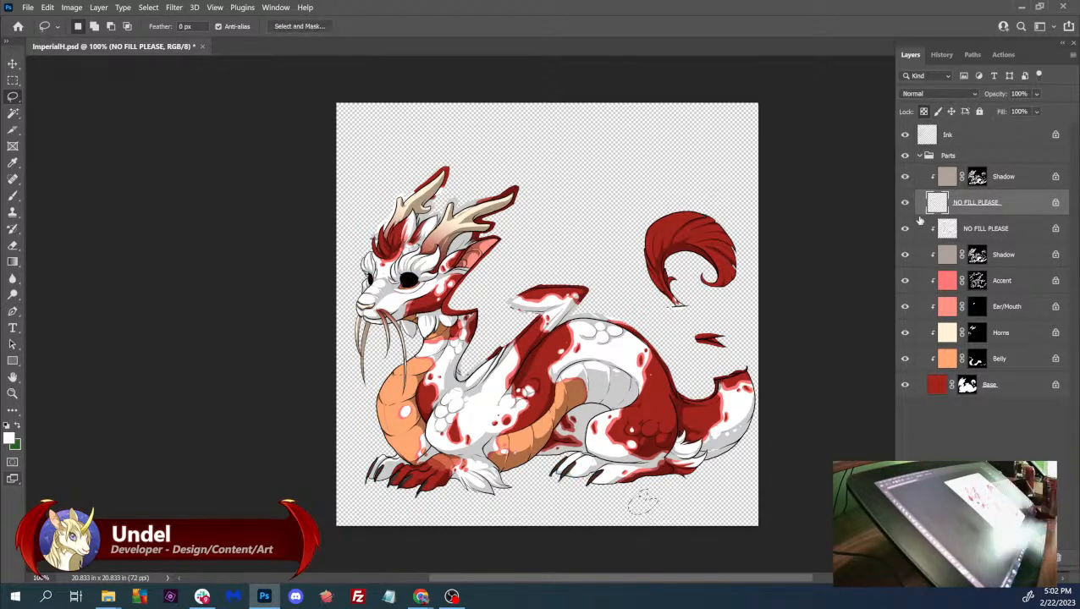
alt+click(920, 219)
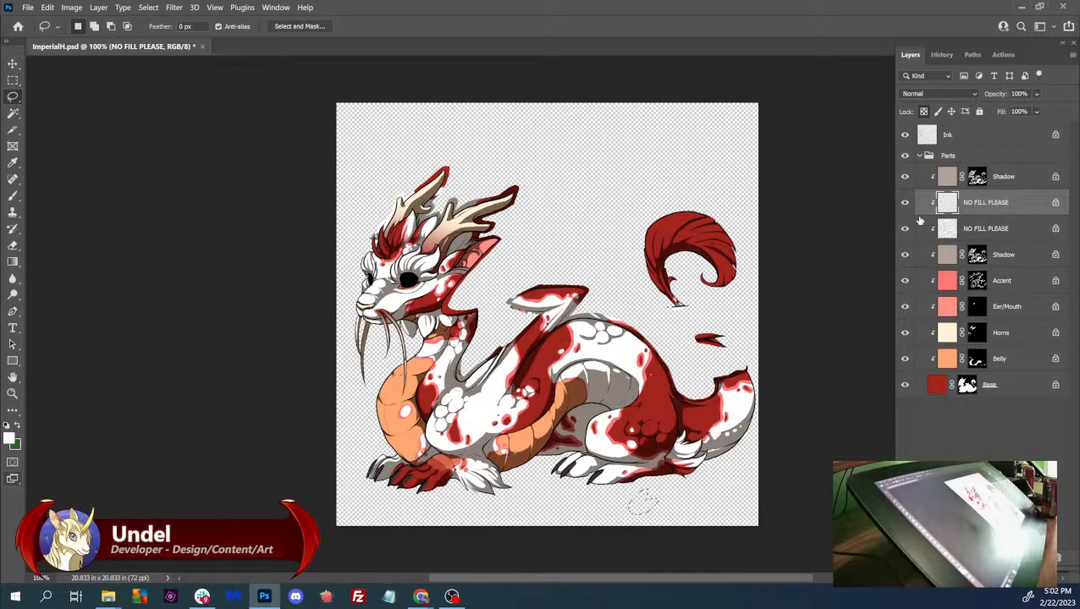
alt+click(920, 219)
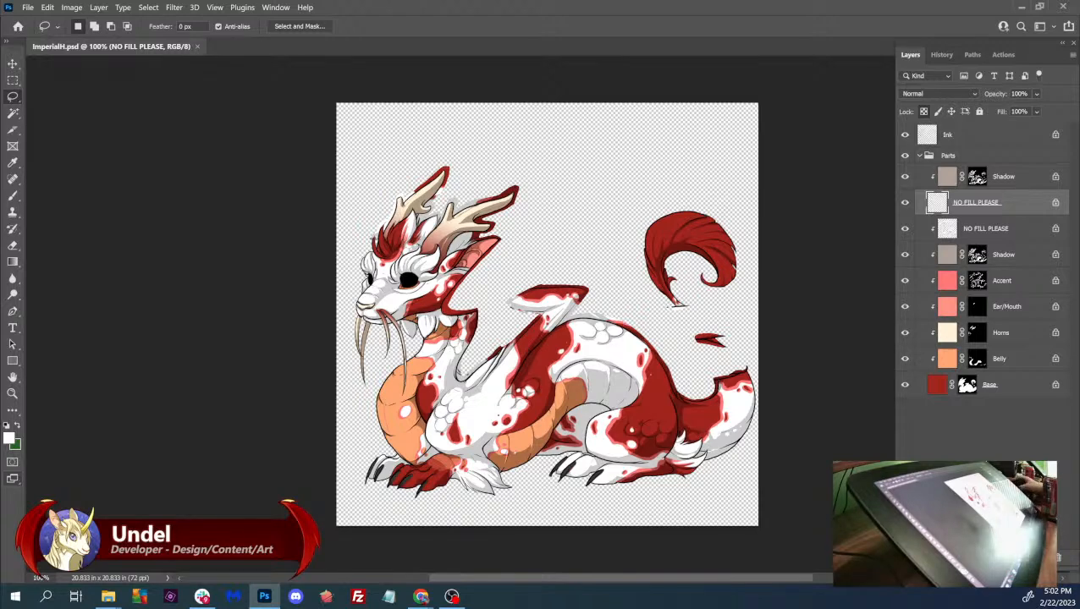
- Recheck the Imperial H Piebald entry in the Chrome error list, and close ImperialH.psd in Photoshop
mouse_move(423, 596)
click(478, 541)
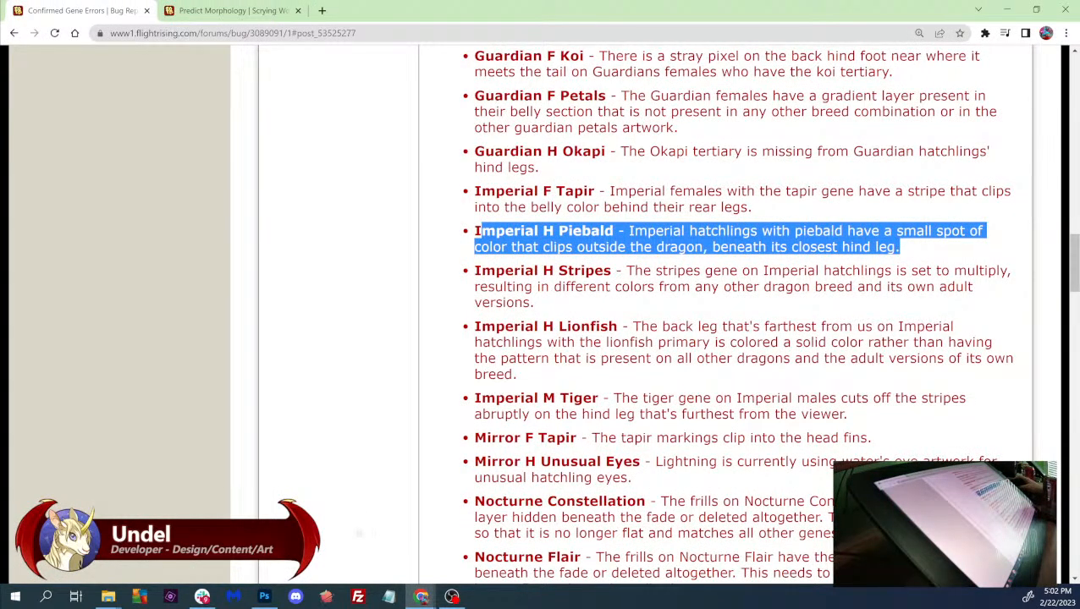
click(264, 596)
click(28, 7)
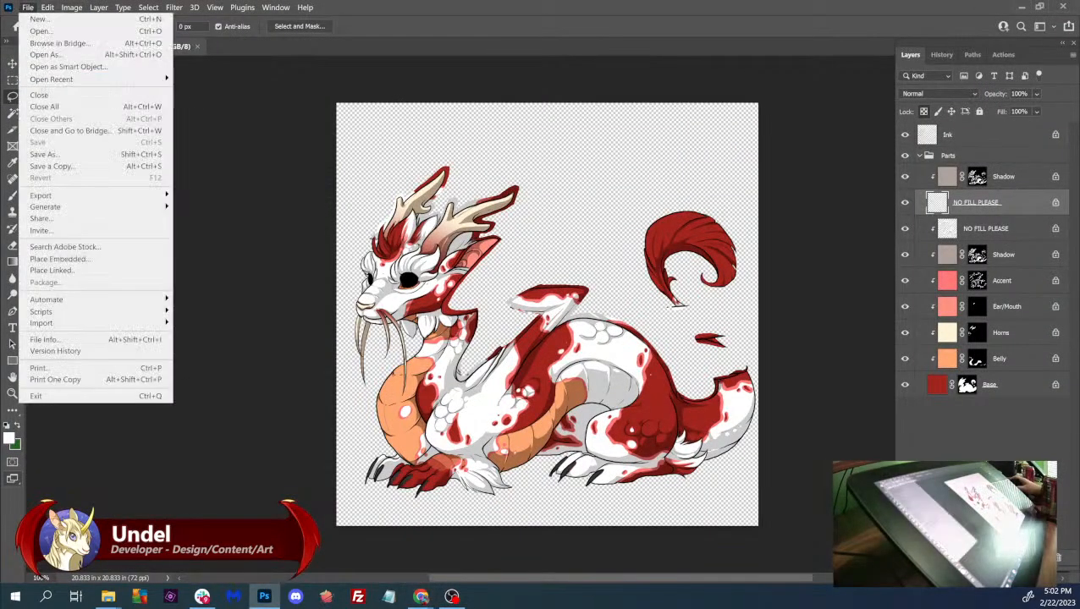
click(201, 68)
click(198, 48)
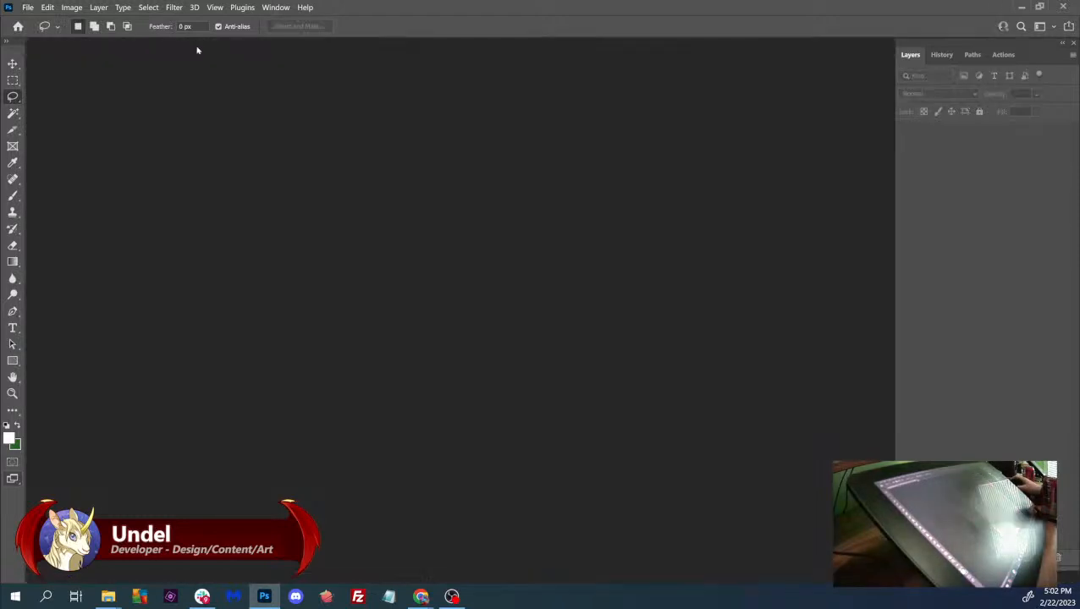
- Return to the error list in Chrome and highlight the Imperial H Stripes entry
mouse_move(420, 597)
click(489, 541)
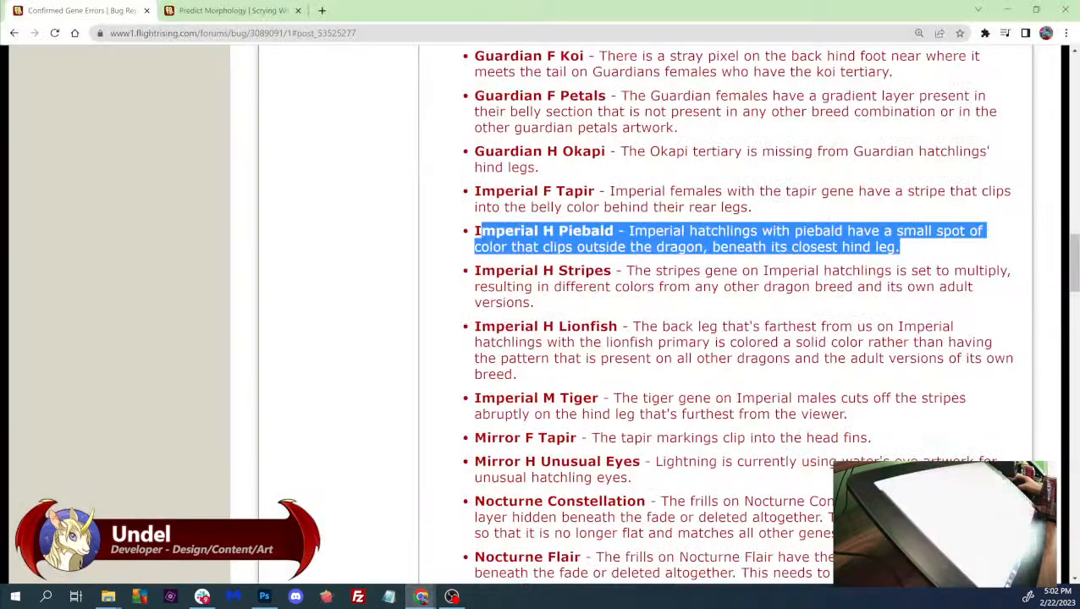
drag(537, 305, 472, 273)
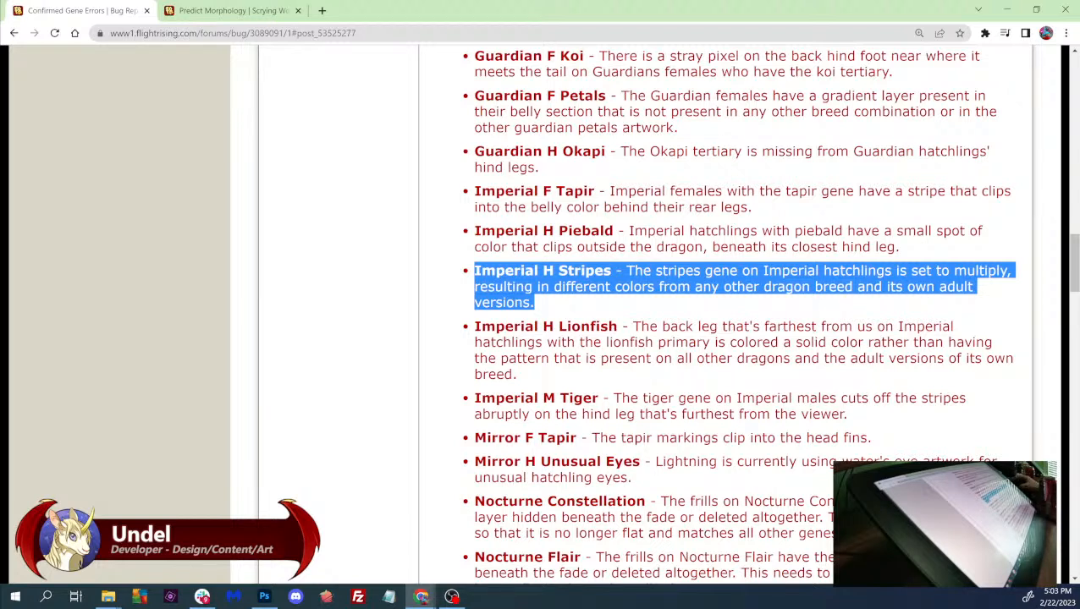
- Open GuardianH.psd in Photoshop to look over its Tiger Stripe and Shadow layers, and close it
key(alt+Tab)
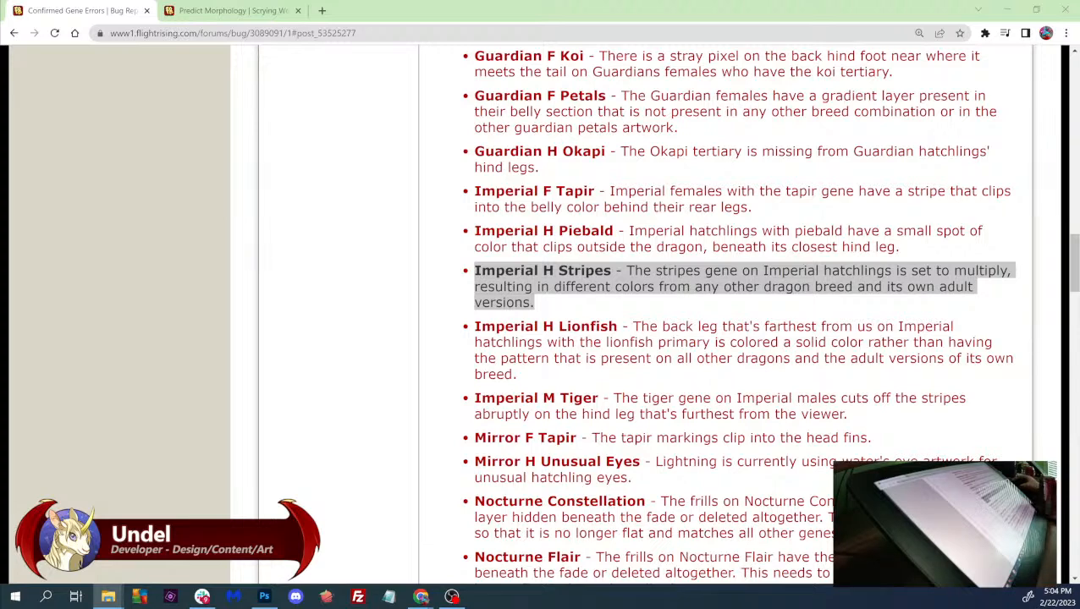
click(264, 596)
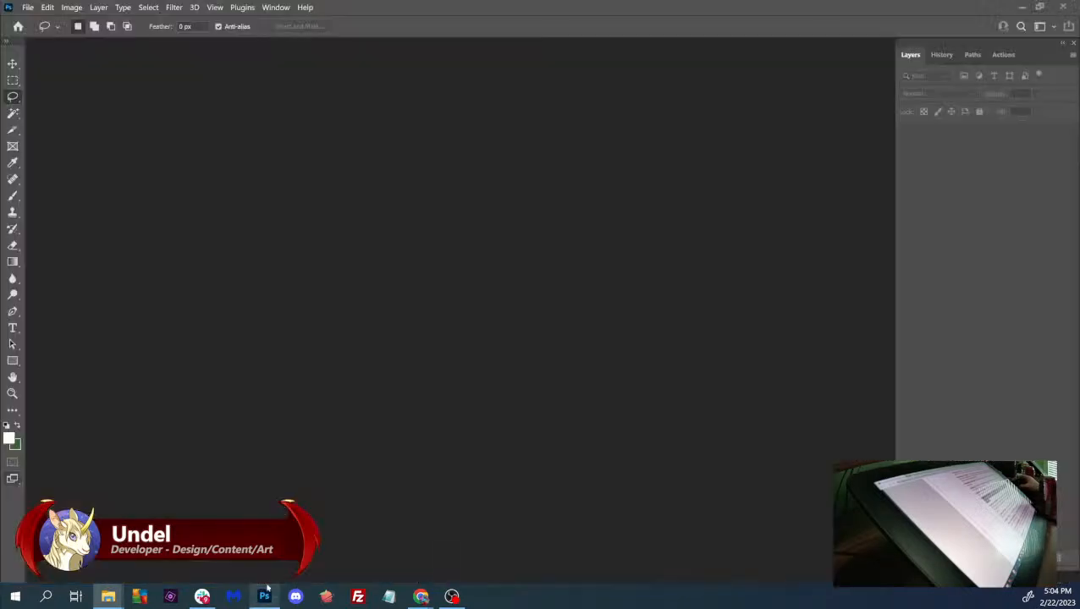
click(28, 8)
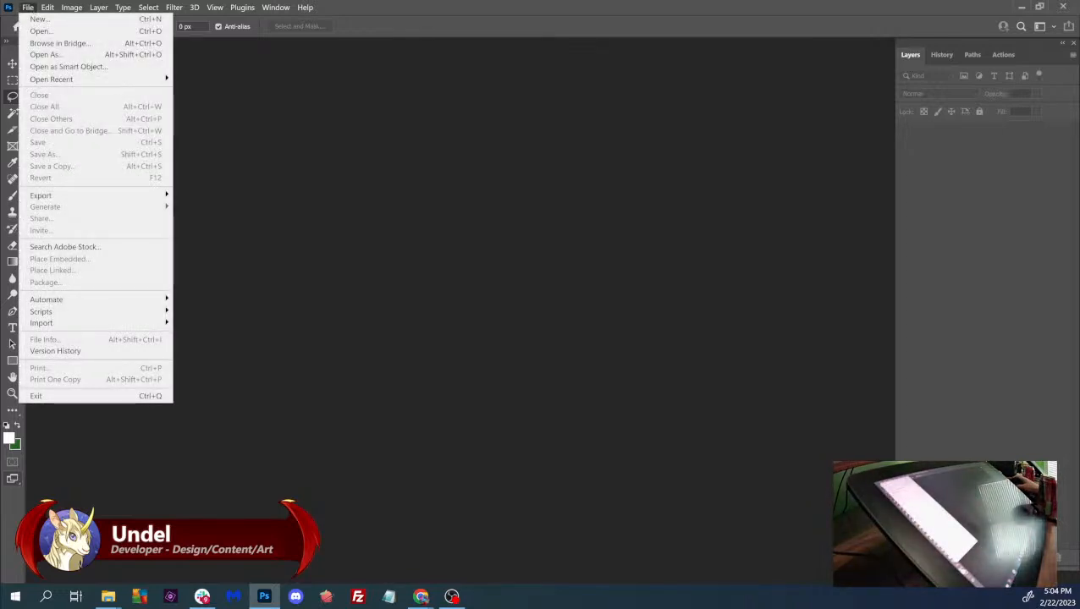
click(108, 597)
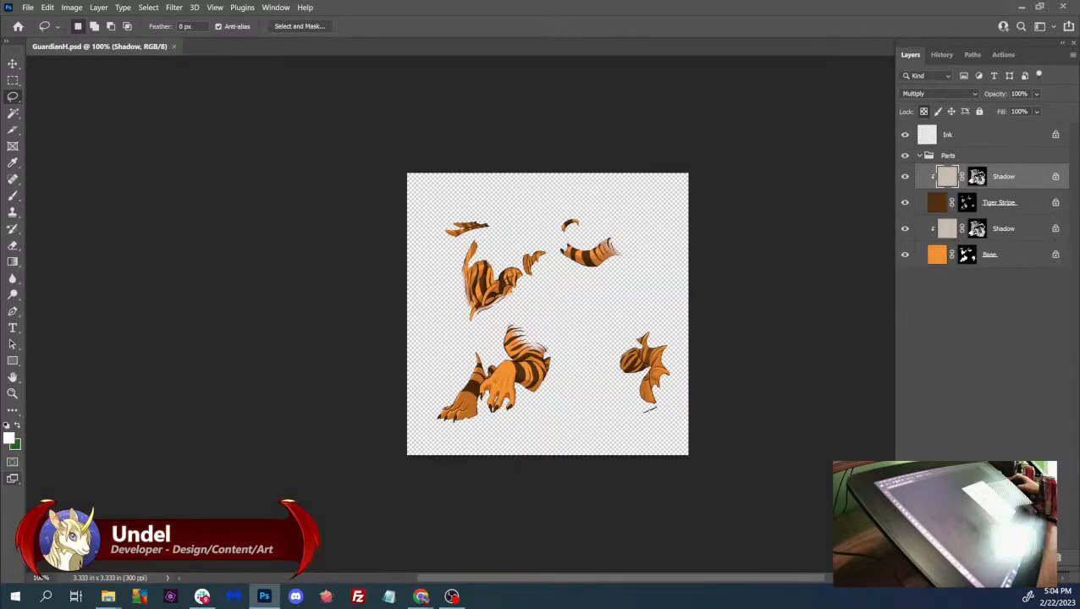
click(174, 47)
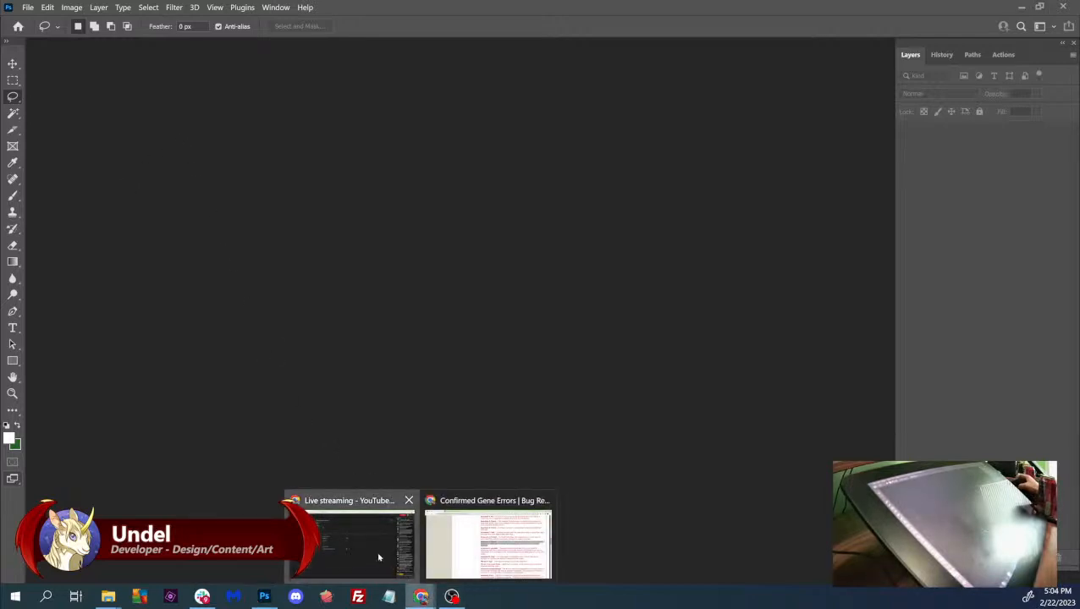
- Switch back to Chrome and highlight the Imperial H Lionfish entry in the error list
mouse_move(421, 597)
click(460, 555)
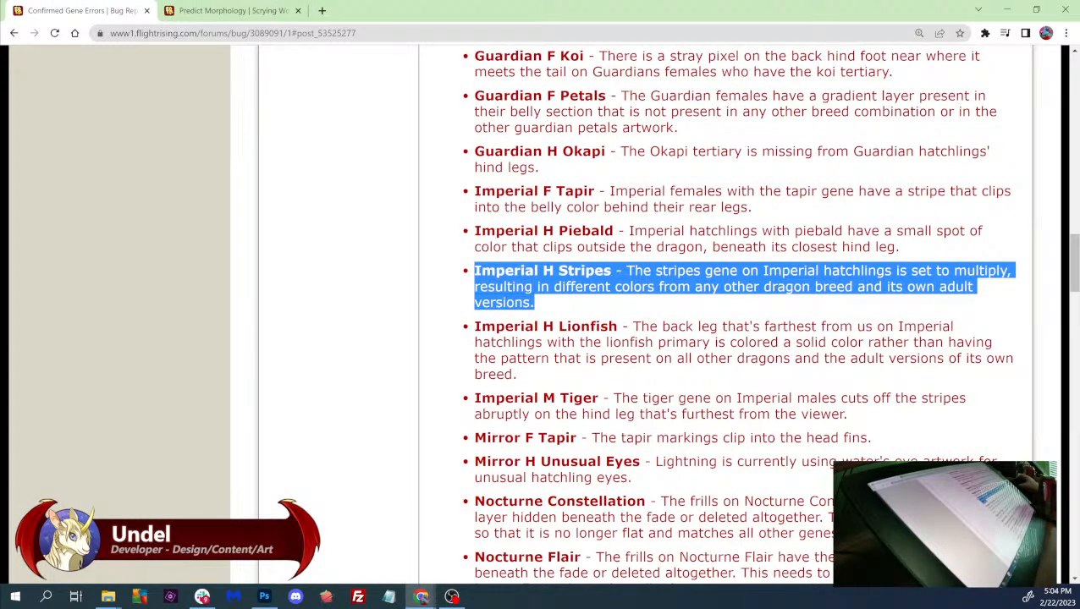
drag(532, 380, 475, 326)
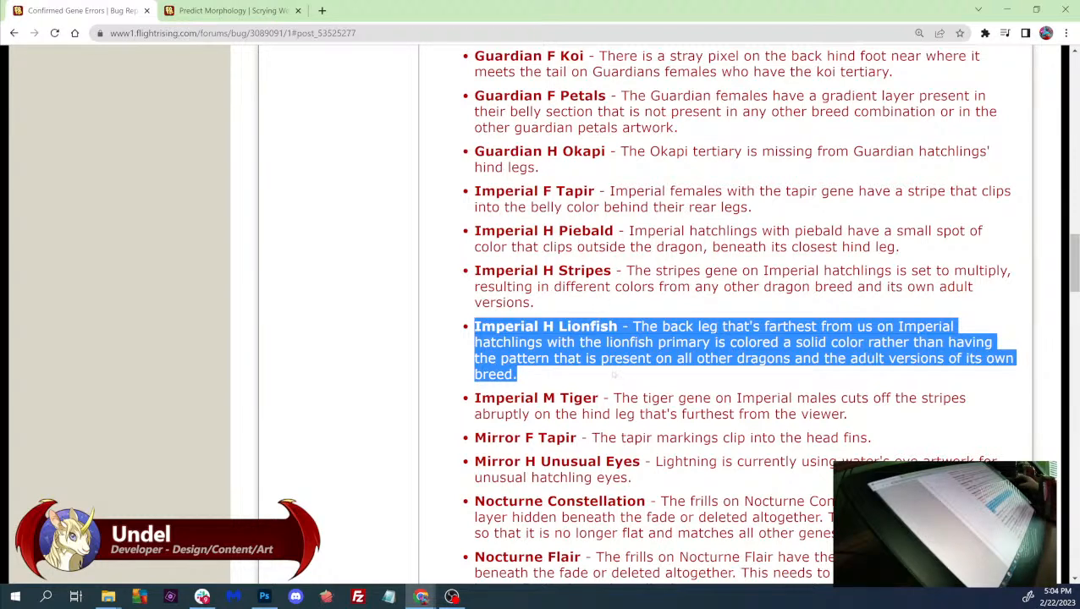
- Open the Lionfish ImperialH.psd in Photoshop and examine the farthest back leg at 300% zoom
click(264, 596)
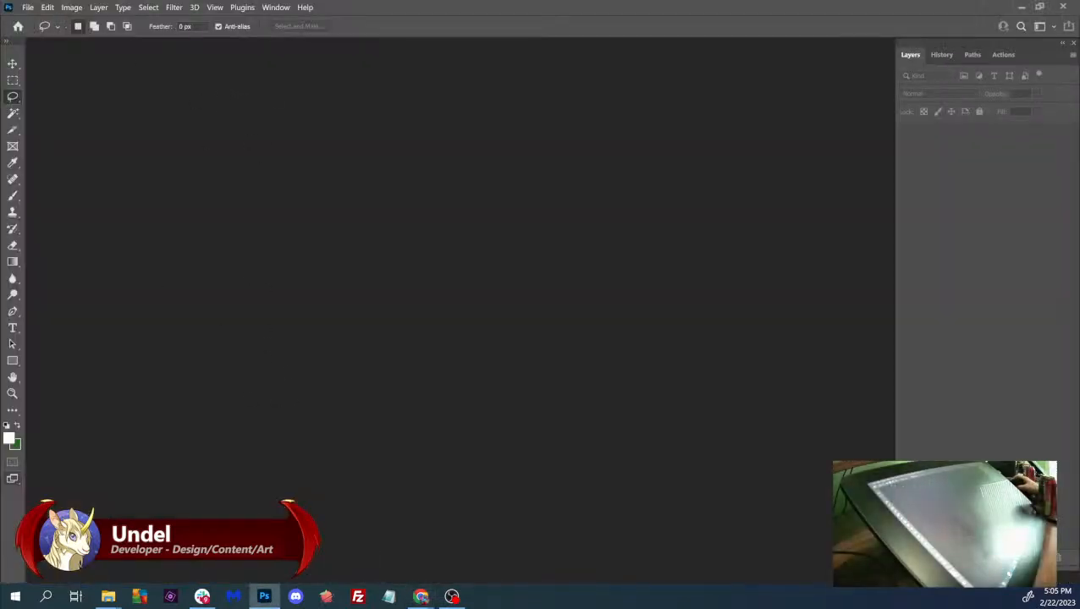
click(108, 596)
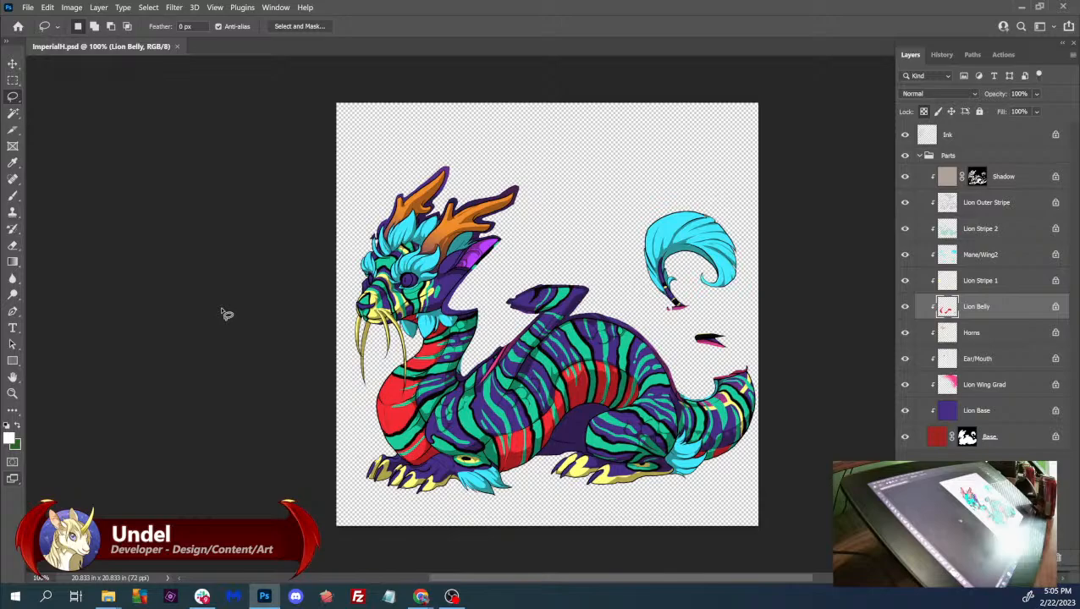
key(ctrl+minus)
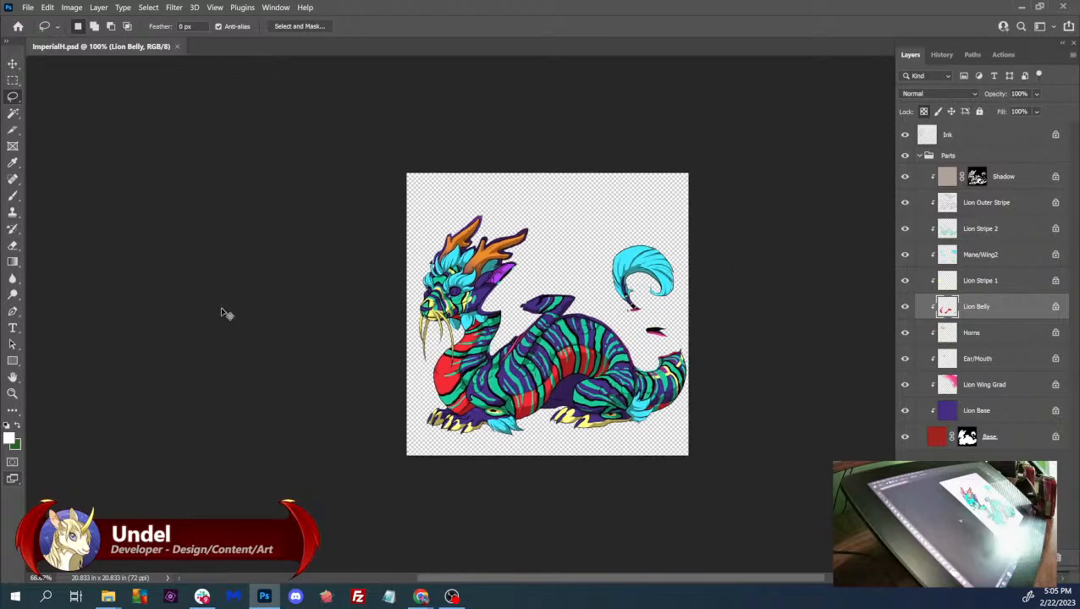
key(ctrl+plus)
key(ctrl+plus)
key(ctrl+plus)
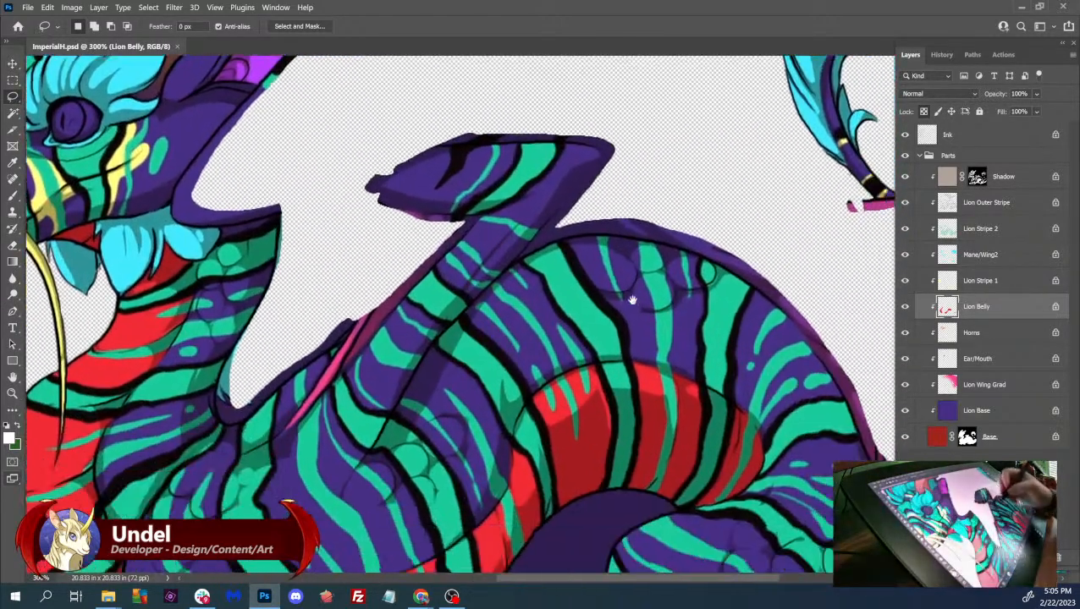
drag(632, 300, 448, 51)
drag(671, 283, 701, 353)
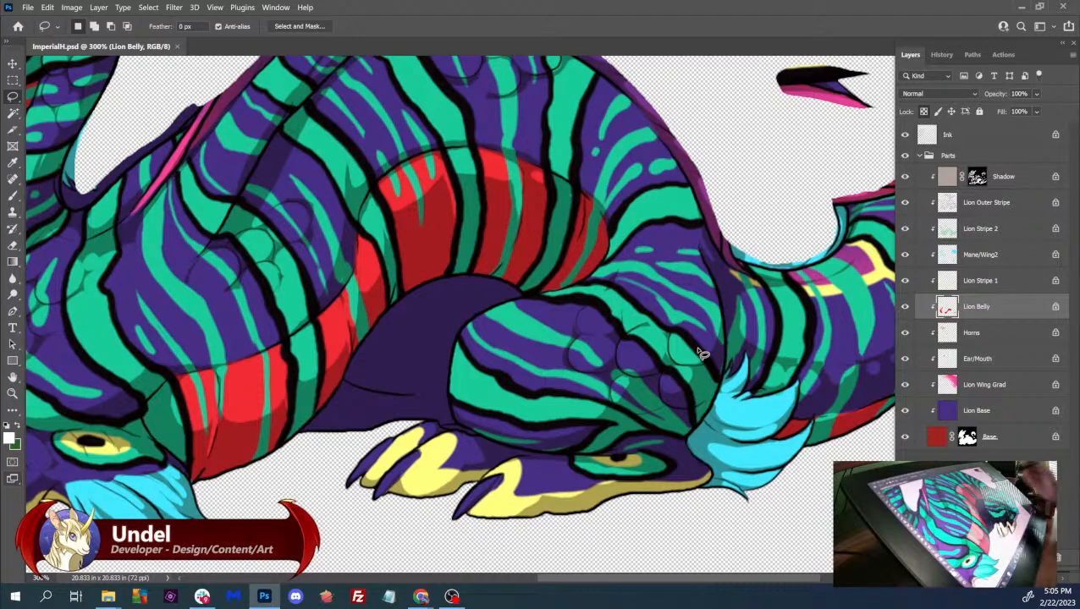
- Toggle the Lion Stripe 2 and Lion Outer Stripe layers off and on to check which stripes each holds around the back legs
click(904, 230)
click(905, 230)
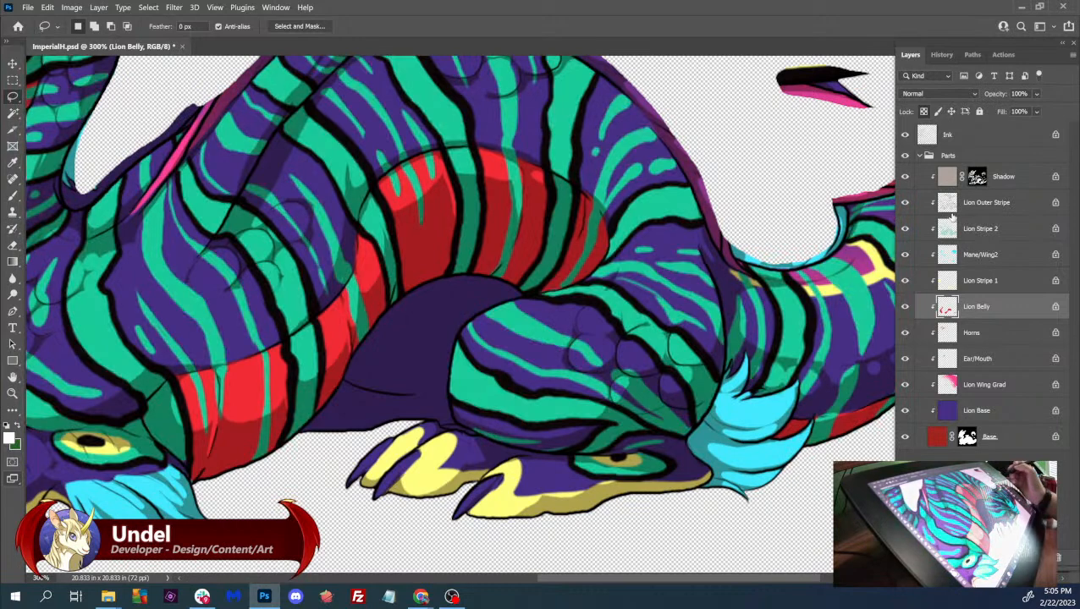
click(904, 204)
click(904, 204)
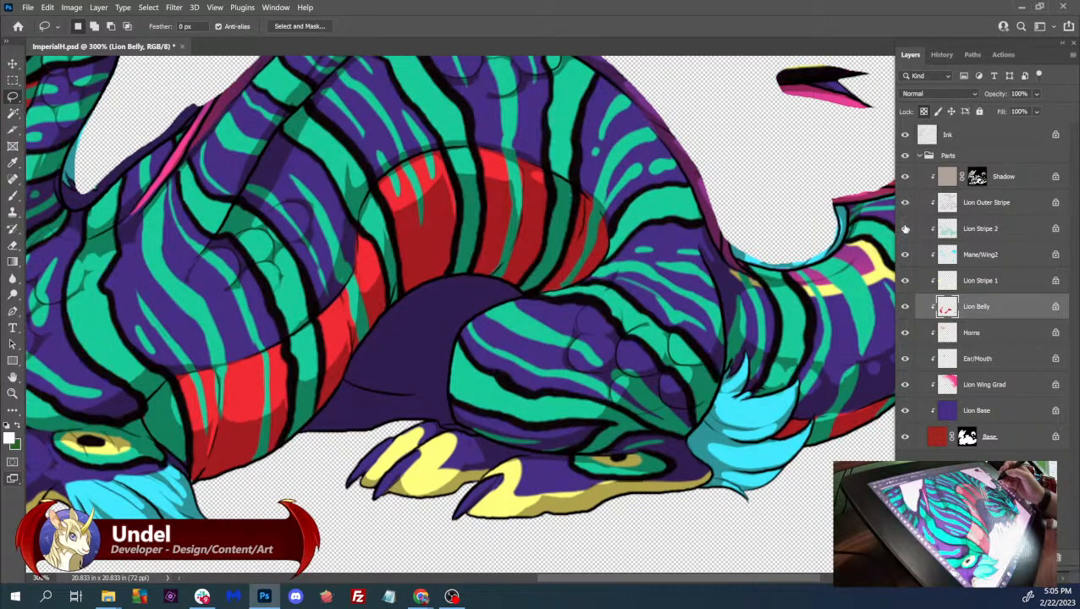
click(904, 230)
click(905, 230)
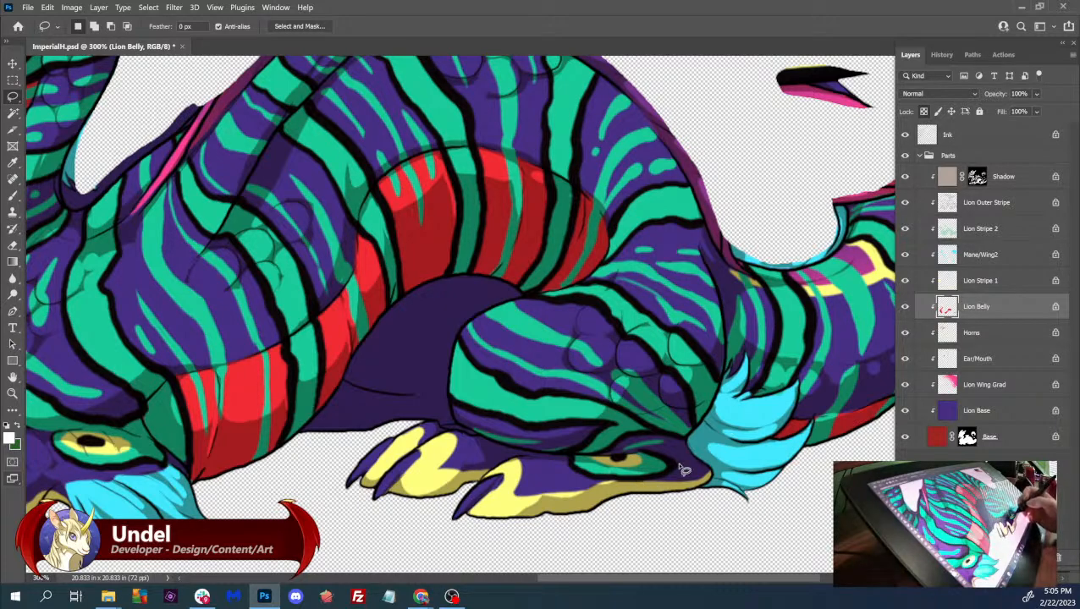
mouse_move(684, 455)
mouse_down()
mouse_move(976, 376)
mouse_move(1009, 379)
mouse_move(656, 465)
mouse_move(1047, 447)
mouse_up()
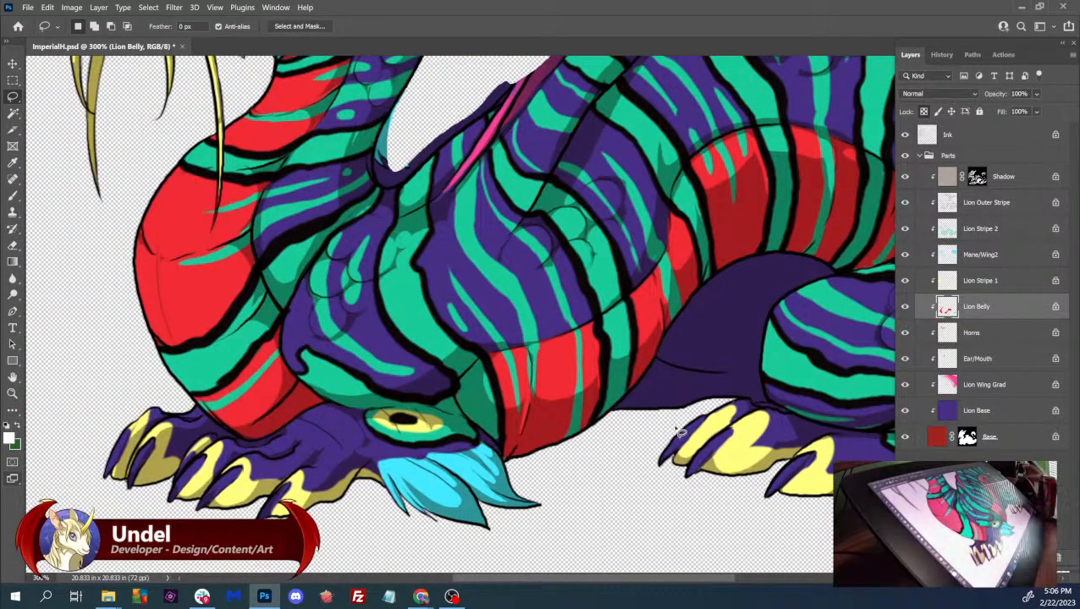
- Switch to the Predict Morphology page in Chrome and preview the female Imperial dragon with the Lionfish primary gene
mouse_move(420, 596)
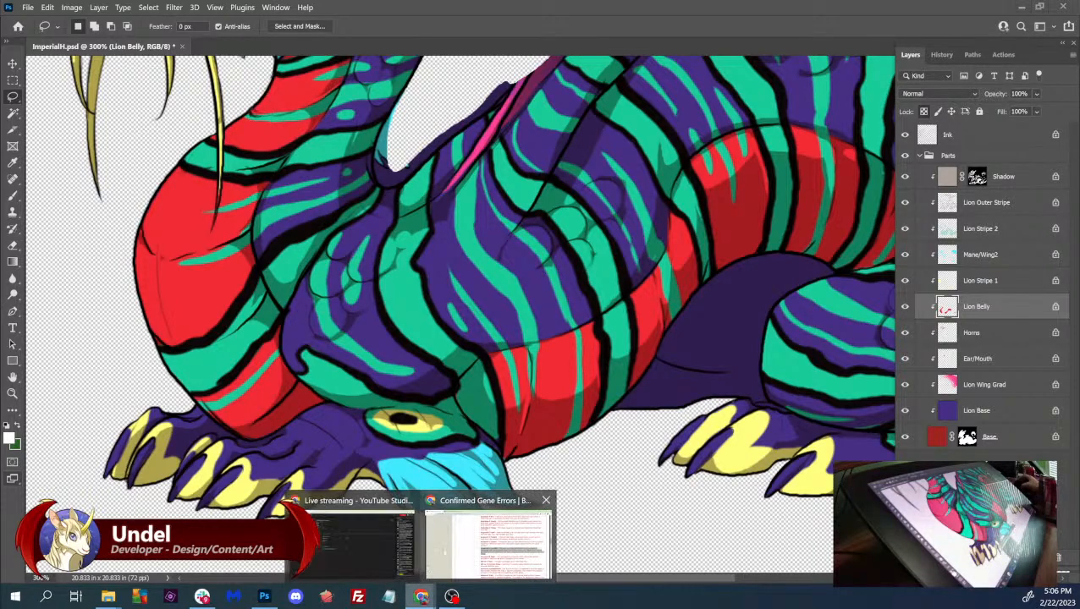
click(485, 542)
click(226, 10)
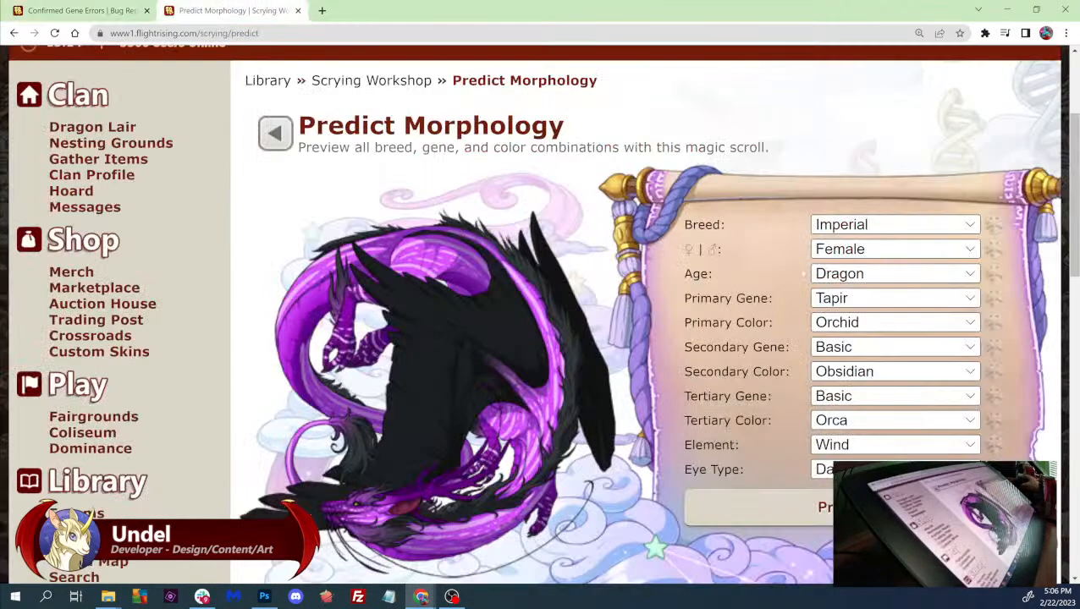
click(833, 298)
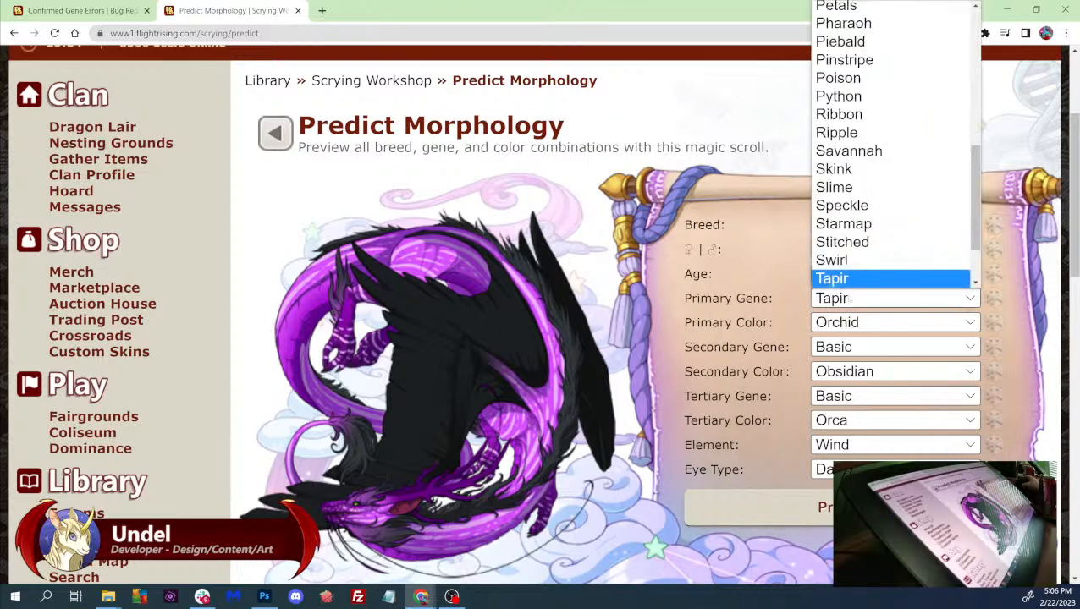
key(l)
key(i)
key(Return)
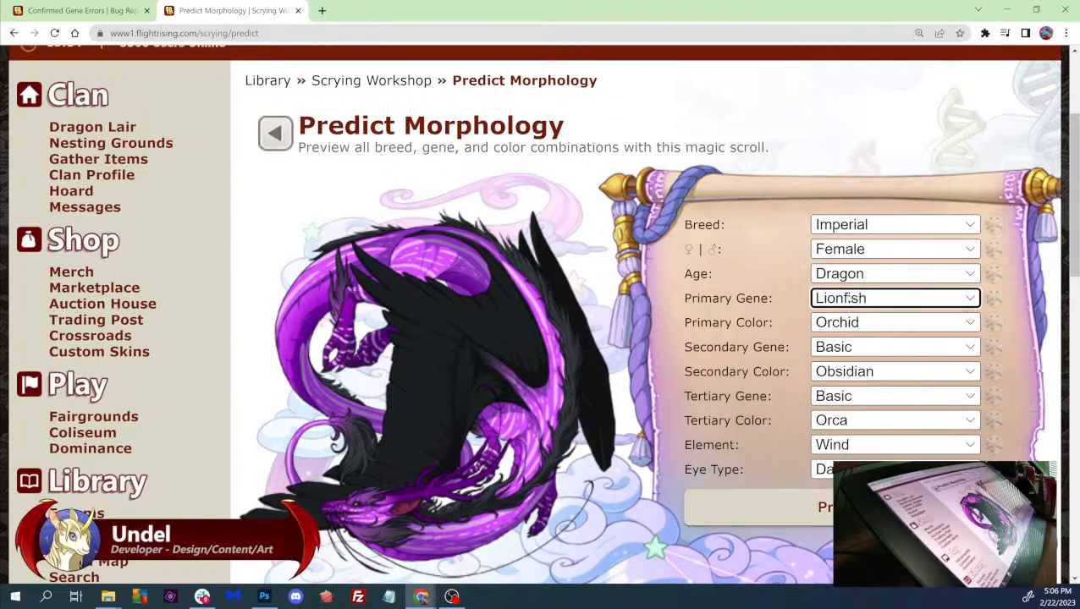
click(770, 522)
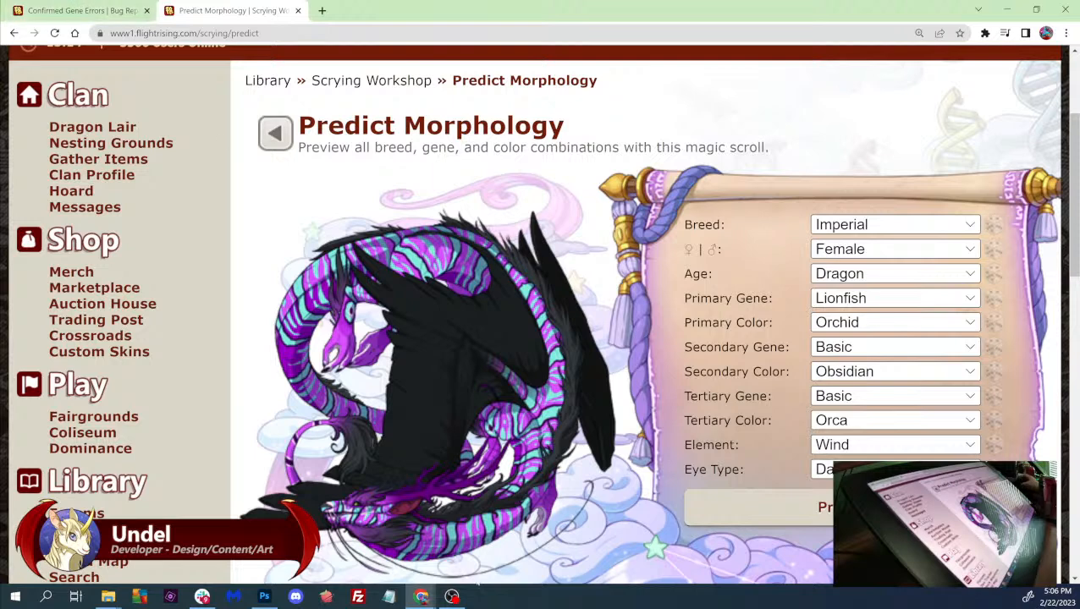
mouse_move(427, 600)
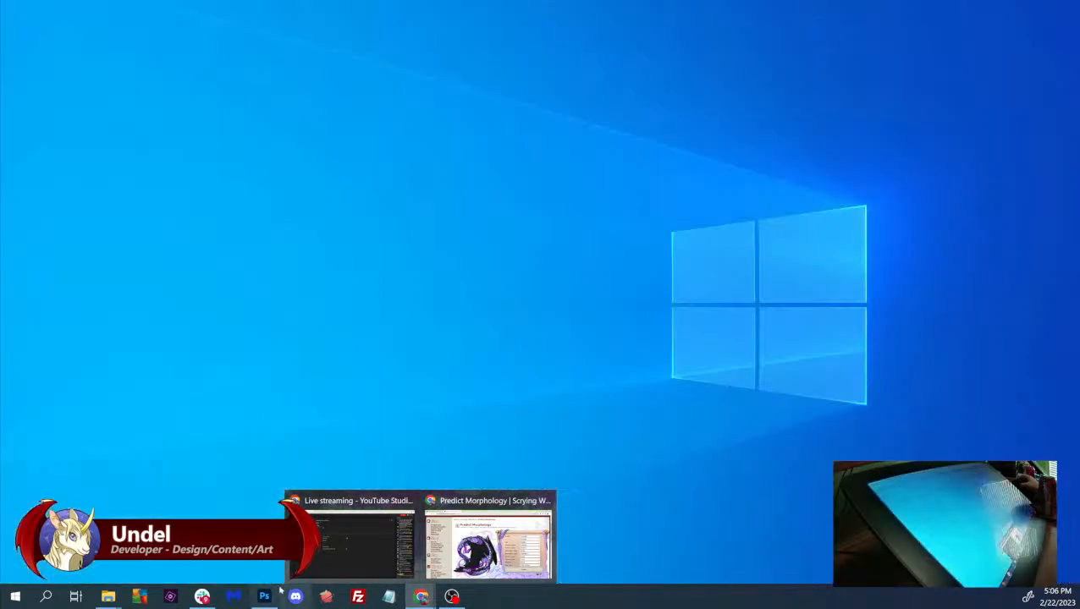
- Return to Photoshop and add a new layer directly above Lion Stripe 2 in ImperialH.psd
click(266, 596)
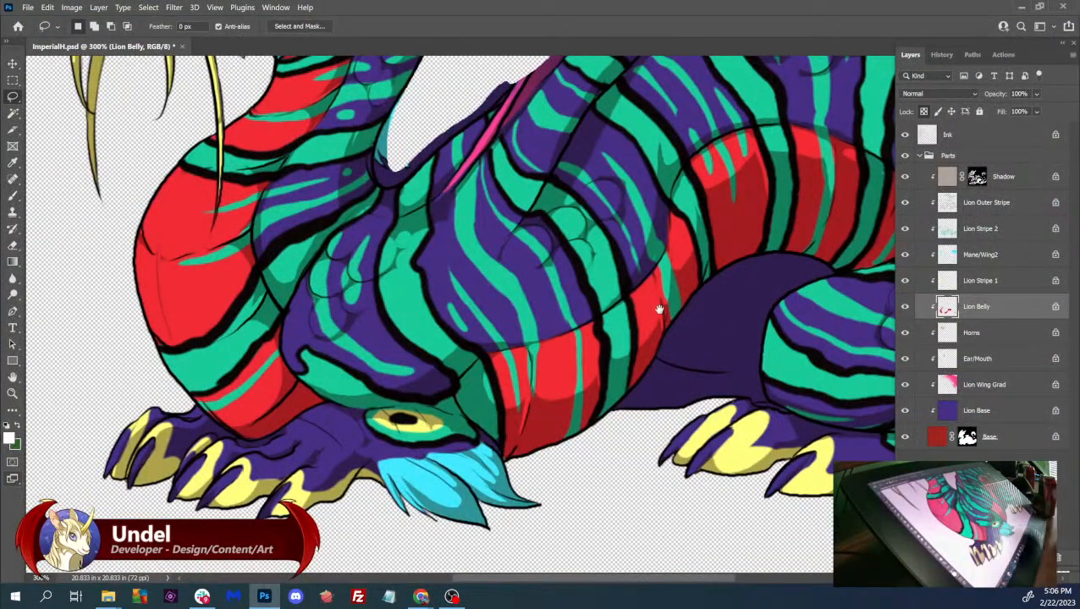
drag(640, 468, 466, 443)
click(969, 203)
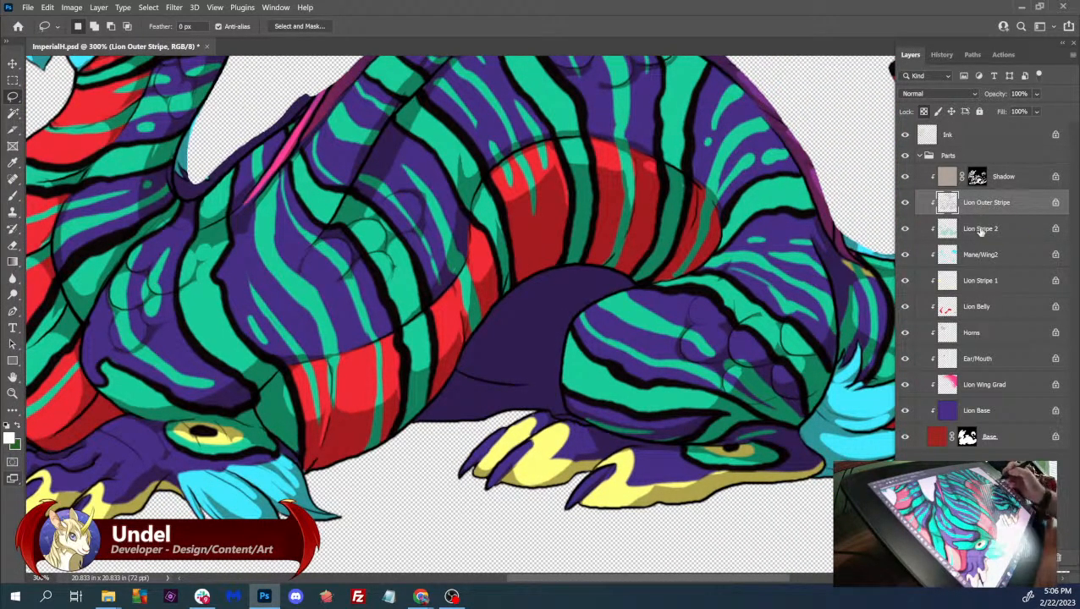
click(978, 231)
click(1072, 56)
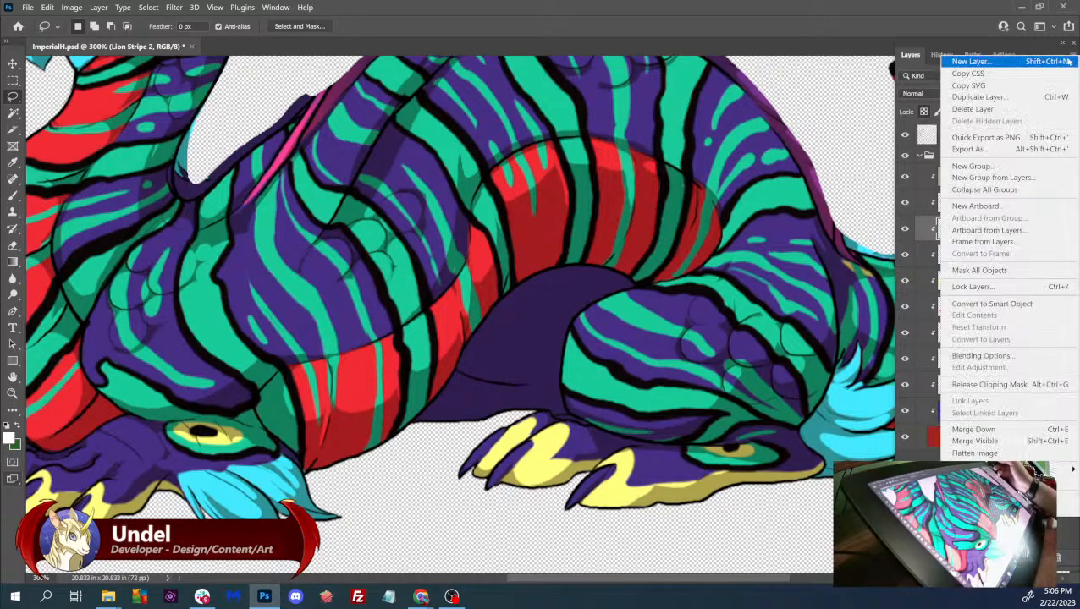
click(1059, 64)
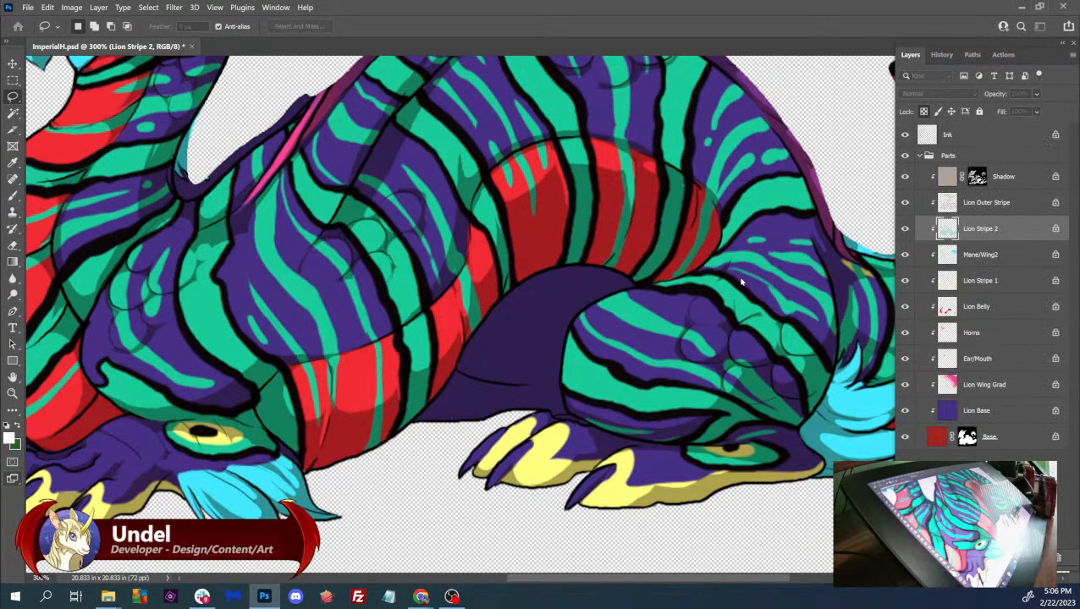
key(Return)
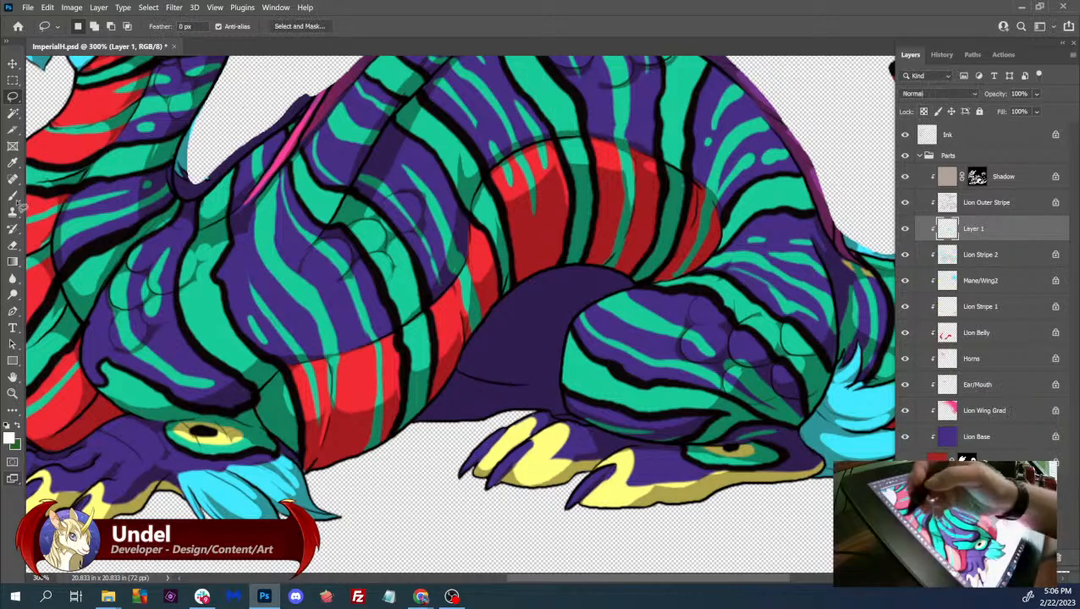
- Set the Eyedropper to sample All Layers and make the teal stripe color the foreground color for the Brush
key(b)
drag(470, 333, 541, 356)
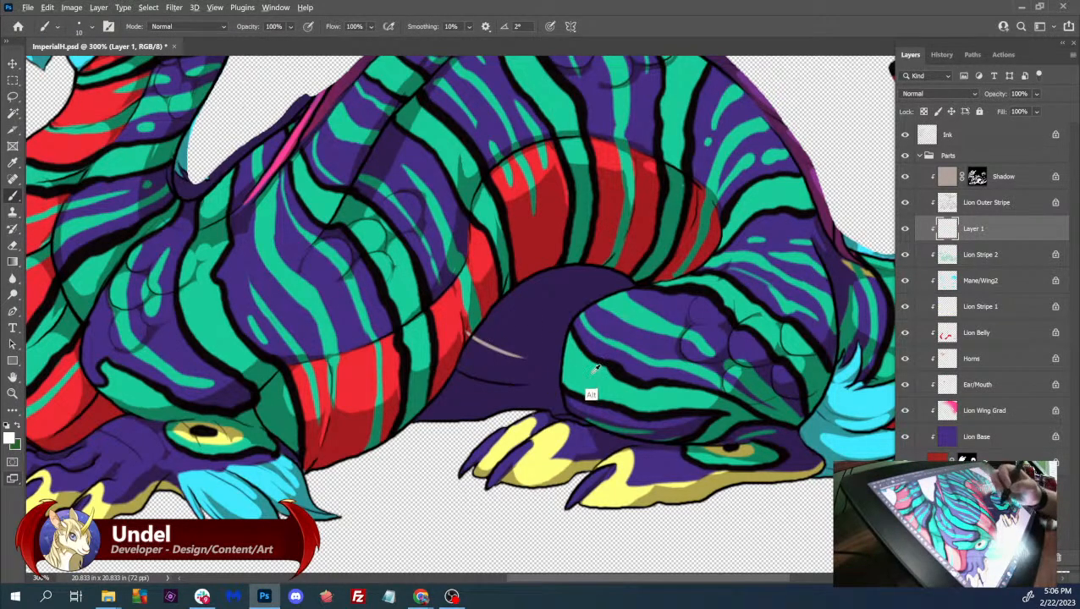
click(12, 163)
click(263, 27)
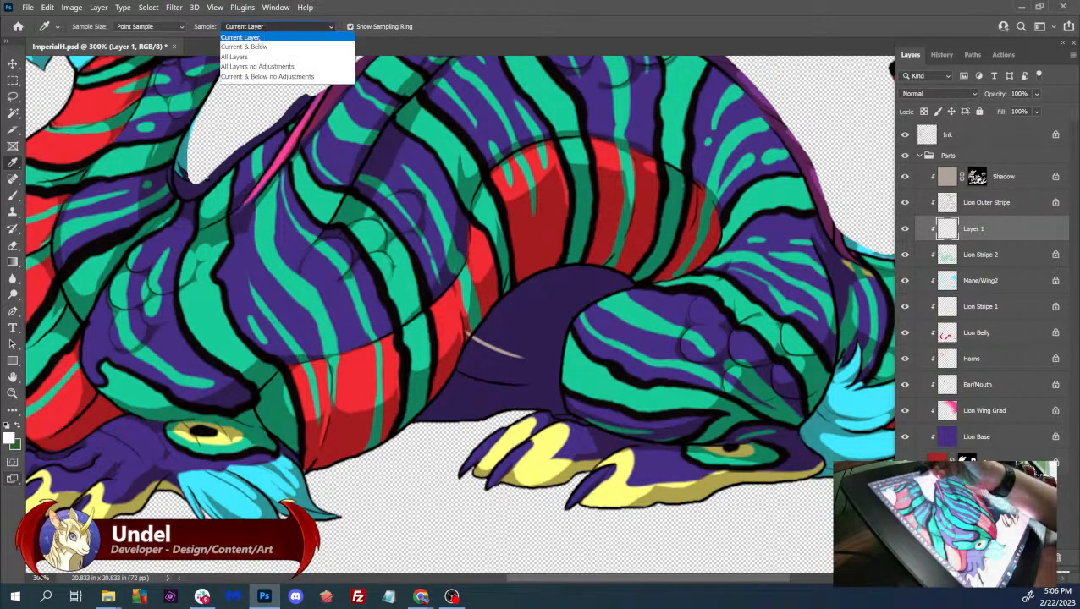
click(241, 56)
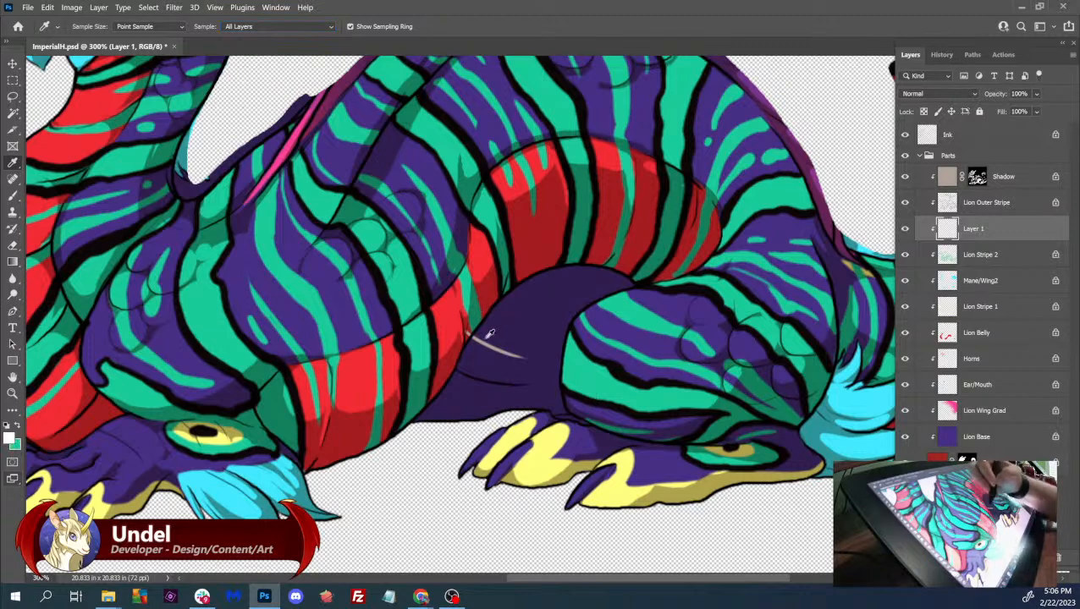
key(b)
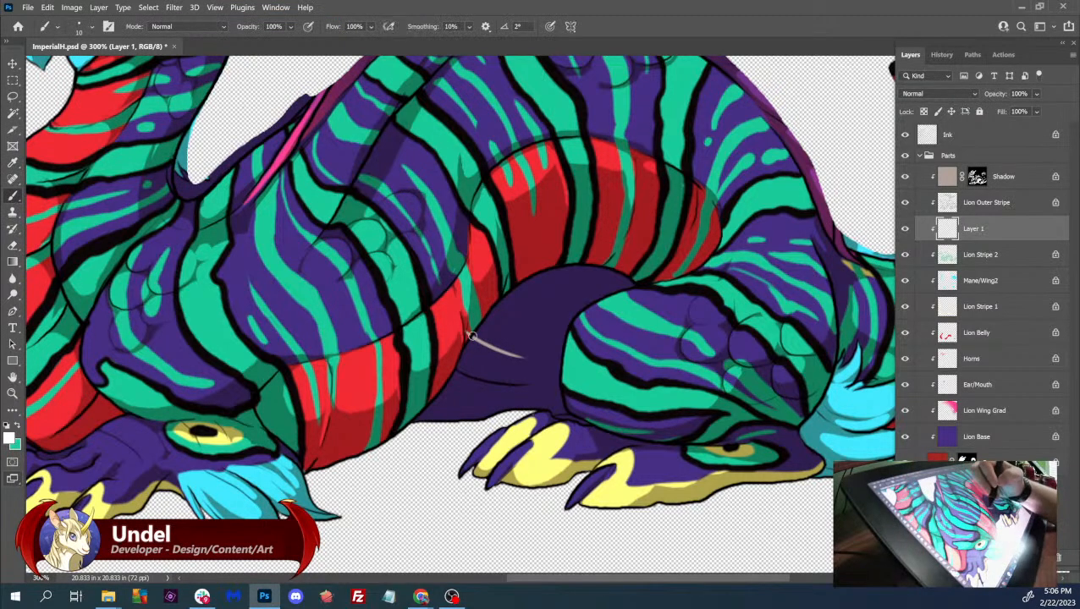
click(17, 425)
- Paint teal Lionfish stripes across the farthest back leg on the new layer with the 10 px Brush
mouse_move(522, 354)
mouse_down()
mouse_move(466, 333)
mouse_move(559, 370)
mouse_move(460, 315)
mouse_move(508, 346)
mouse_move(562, 357)
mouse_move(470, 310)
mouse_move(493, 300)
mouse_move(583, 343)
mouse_up()
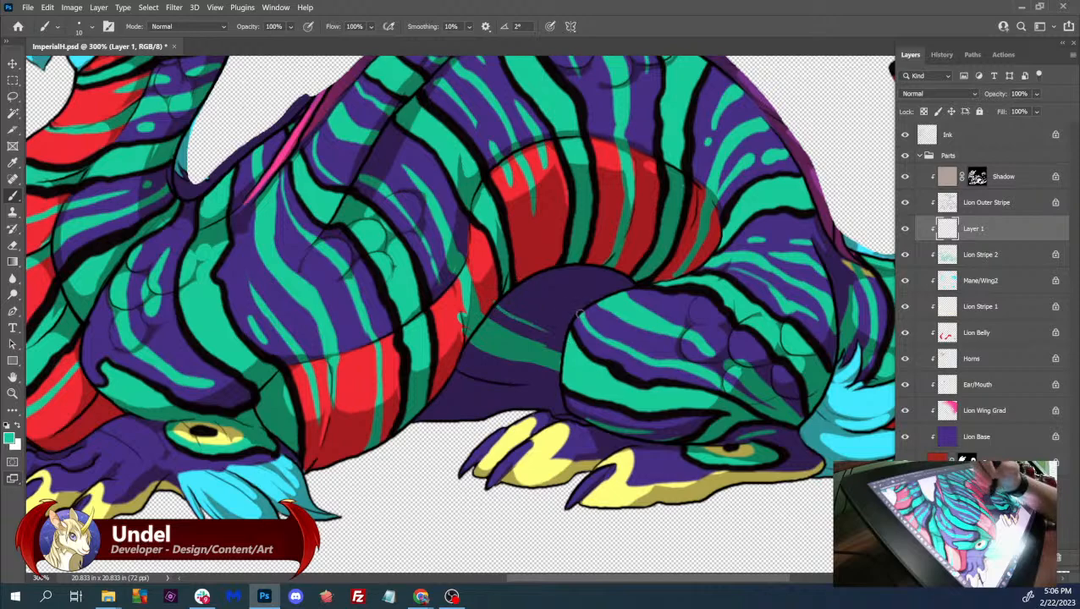
mouse_move(519, 278)
mouse_down()
mouse_move(562, 315)
mouse_move(524, 268)
mouse_move(560, 291)
mouse_move(571, 271)
mouse_move(578, 292)
mouse_move(547, 277)
mouse_move(579, 309)
mouse_up()
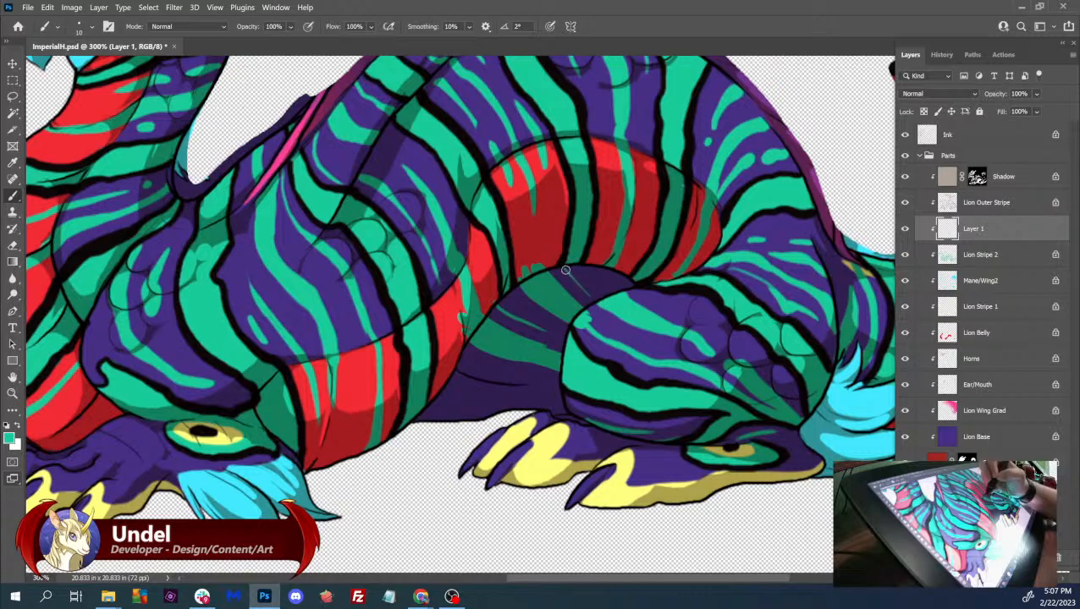
mouse_move(573, 279)
mouse_down()
mouse_move(607, 311)
mouse_move(596, 283)
mouse_move(623, 305)
mouse_move(595, 283)
mouse_move(616, 260)
mouse_move(638, 292)
mouse_up()
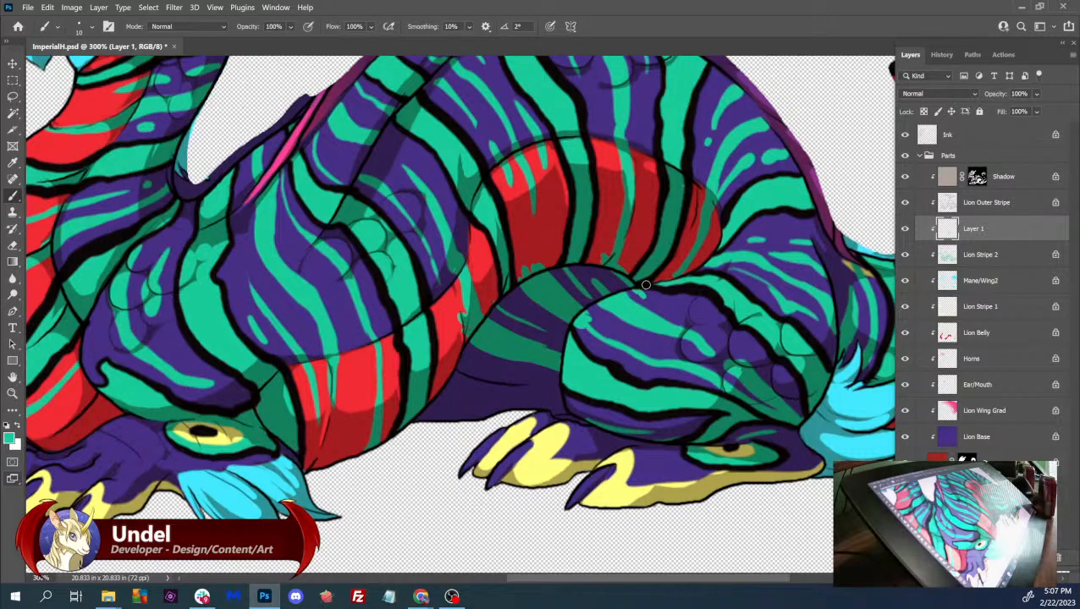
mouse_move(503, 372)
mouse_down()
mouse_move(459, 373)
mouse_move(499, 376)
mouse_up()
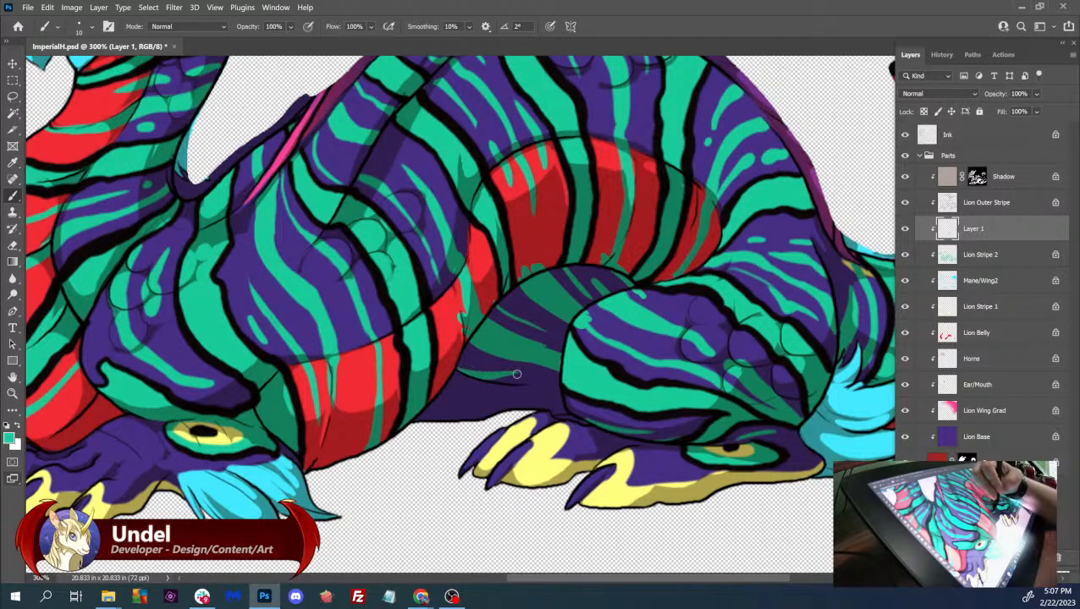
key(e)
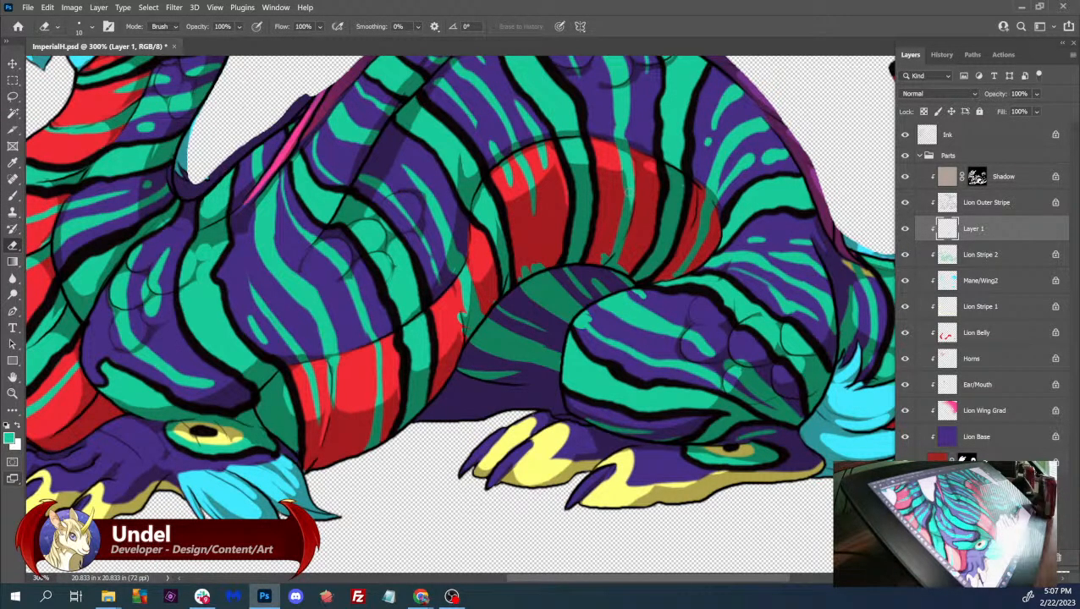
key(b)
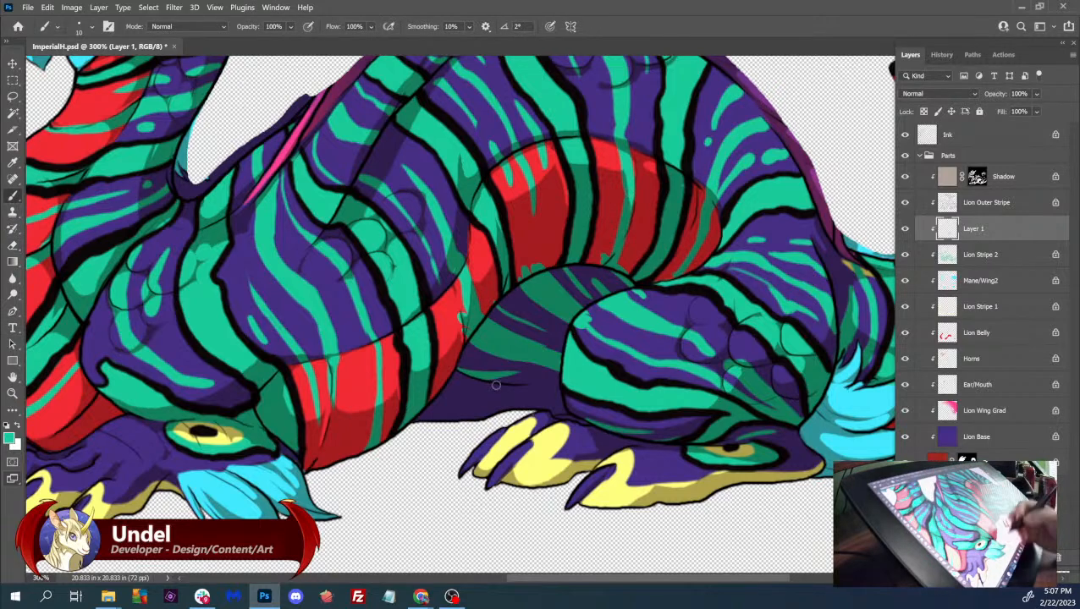
drag(442, 390, 478, 390)
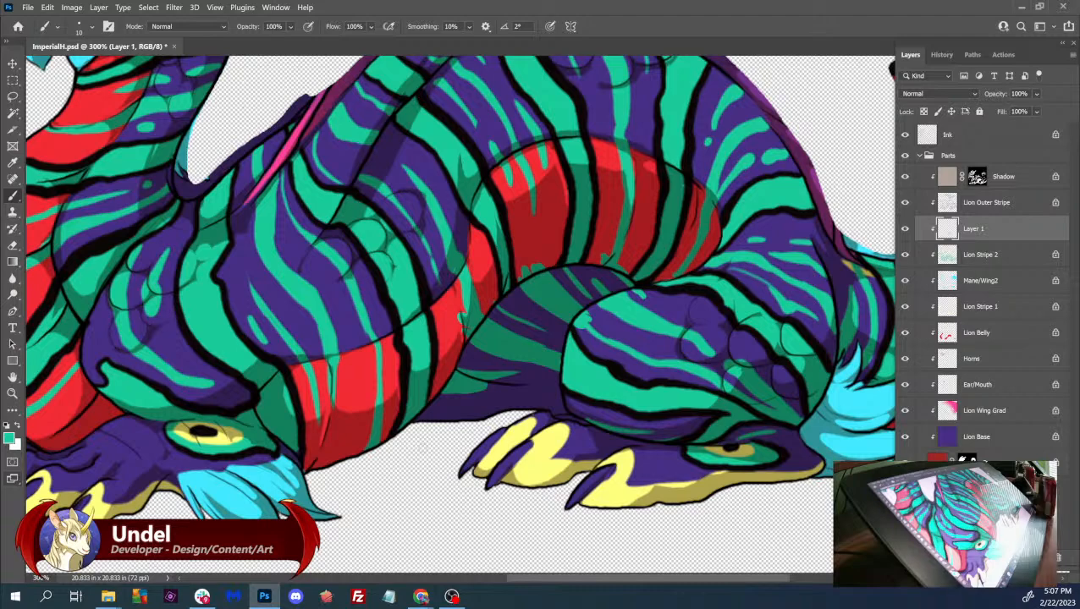
- Lasso and delete the teal spill over the belly and the near back leg, and merge the new layer into Lion Stripe 2
key(l)
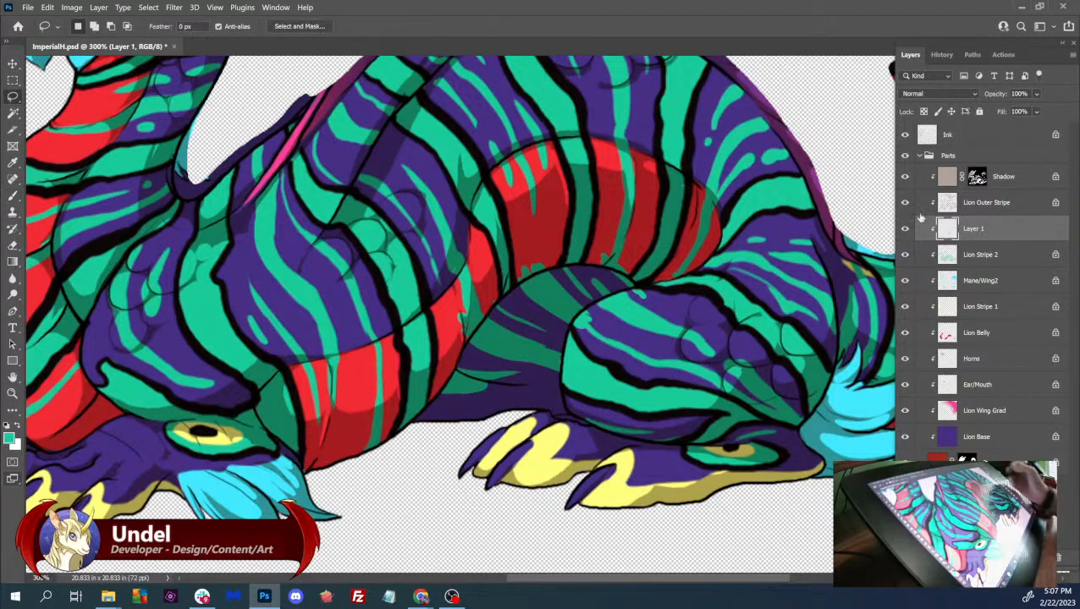
mouse_move(442, 391)
mouse_down()
mouse_move(502, 302)
mouse_move(597, 253)
mouse_move(428, 292)
mouse_move(377, 410)
mouse_up()
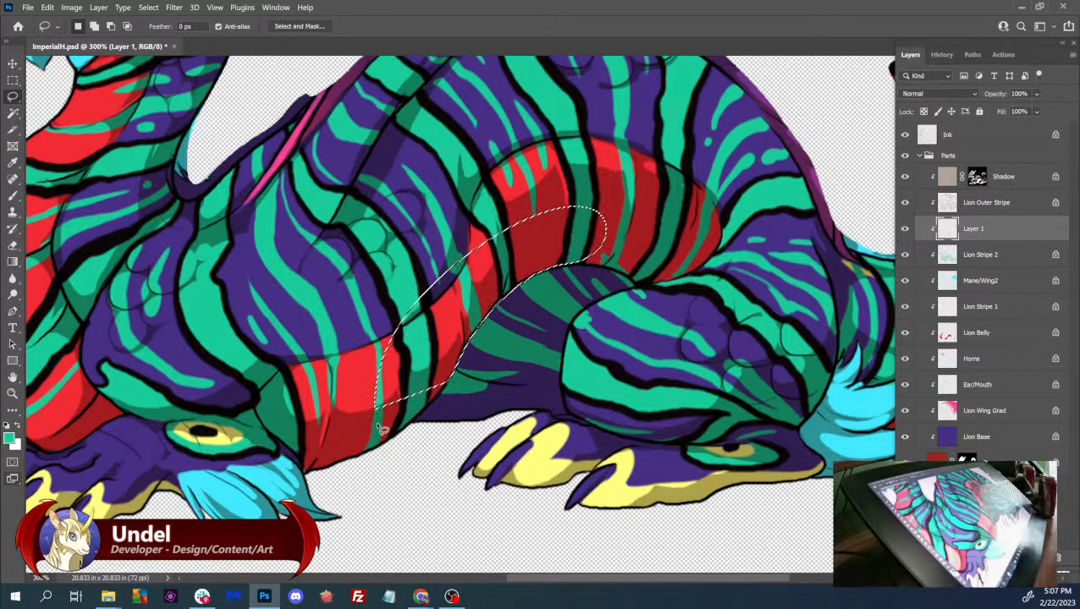
click(617, 243)
mouse_move(617, 243)
mouse_down()
mouse_move(599, 267)
mouse_move(637, 288)
mouse_move(617, 240)
mouse_up()
key(Delete)
key(ctrl+d)
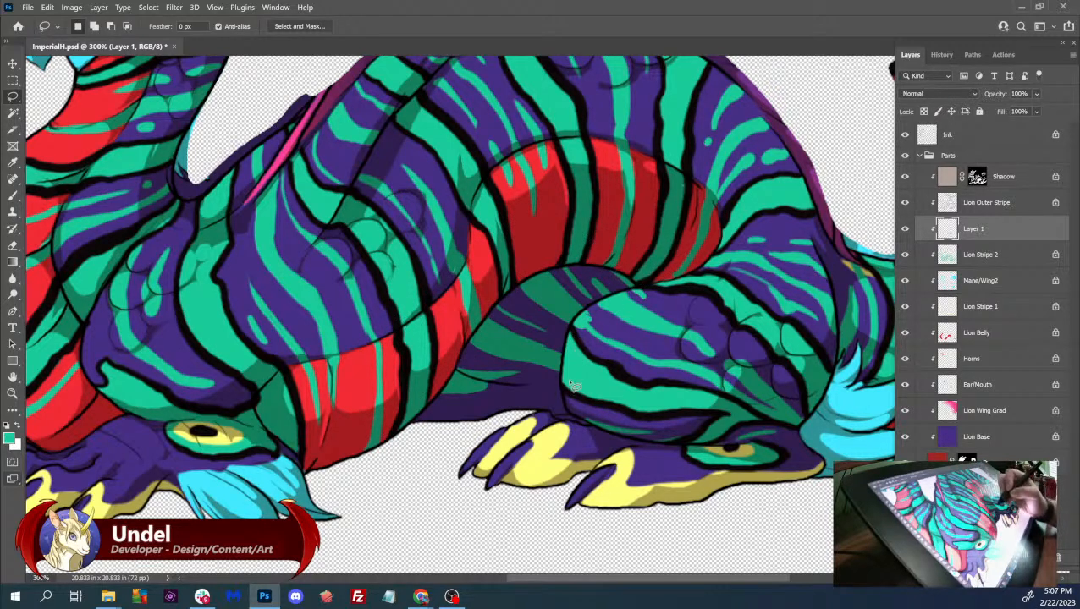
mouse_move(569, 385)
mouse_down()
mouse_move(581, 314)
mouse_move(636, 290)
mouse_move(670, 292)
mouse_move(682, 314)
mouse_move(654, 345)
mouse_up()
click(779, 301)
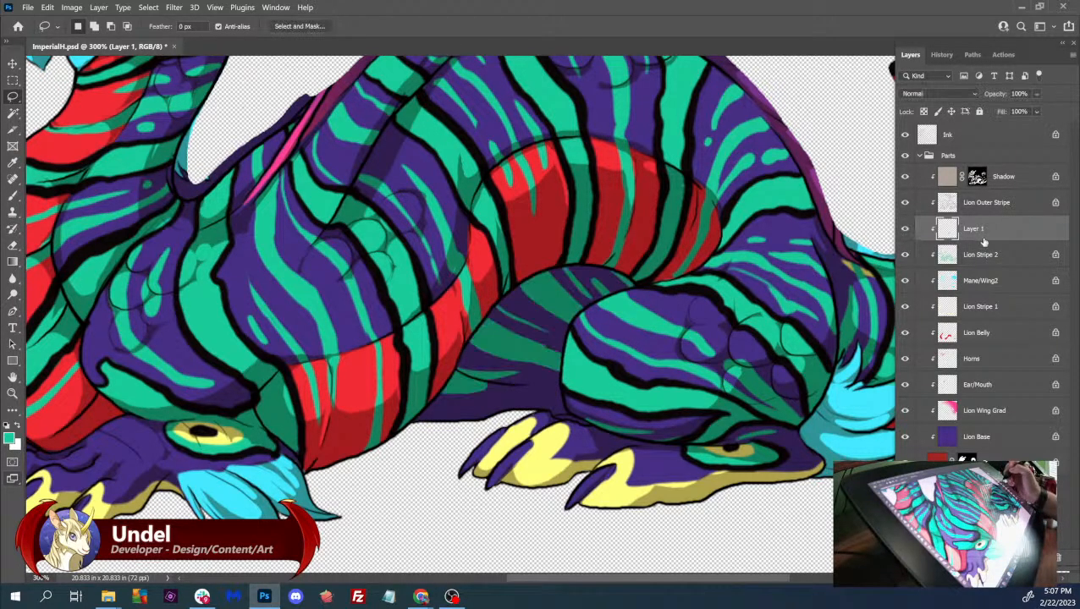
key(ctrl+e)
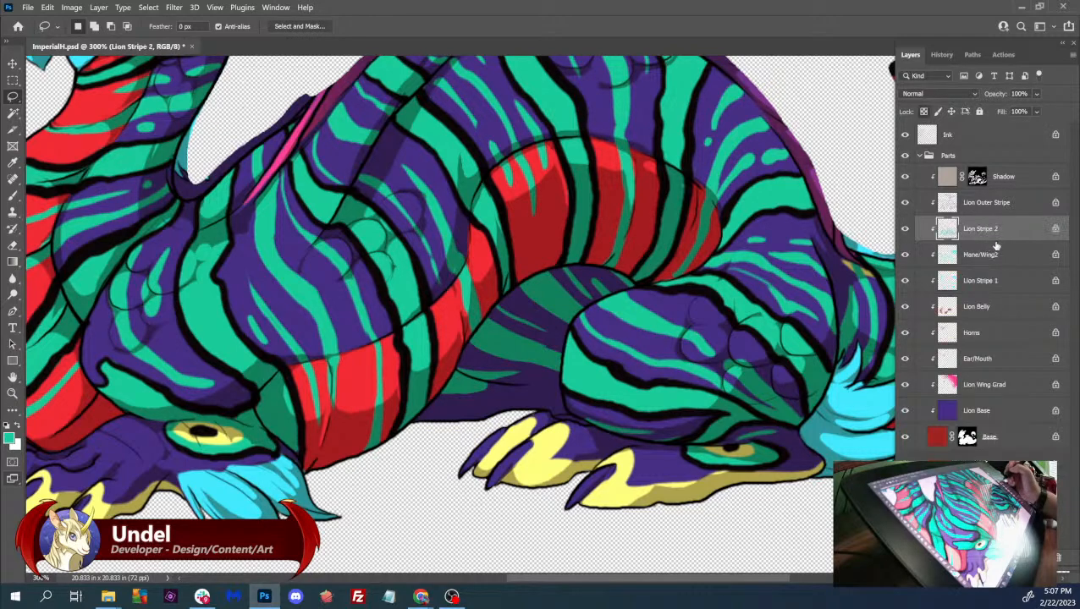
- Sample black and paint outlines along the teal stripes of the farthest back leg on Lion Outer Stripe with the 10 px Brush
click(985, 204)
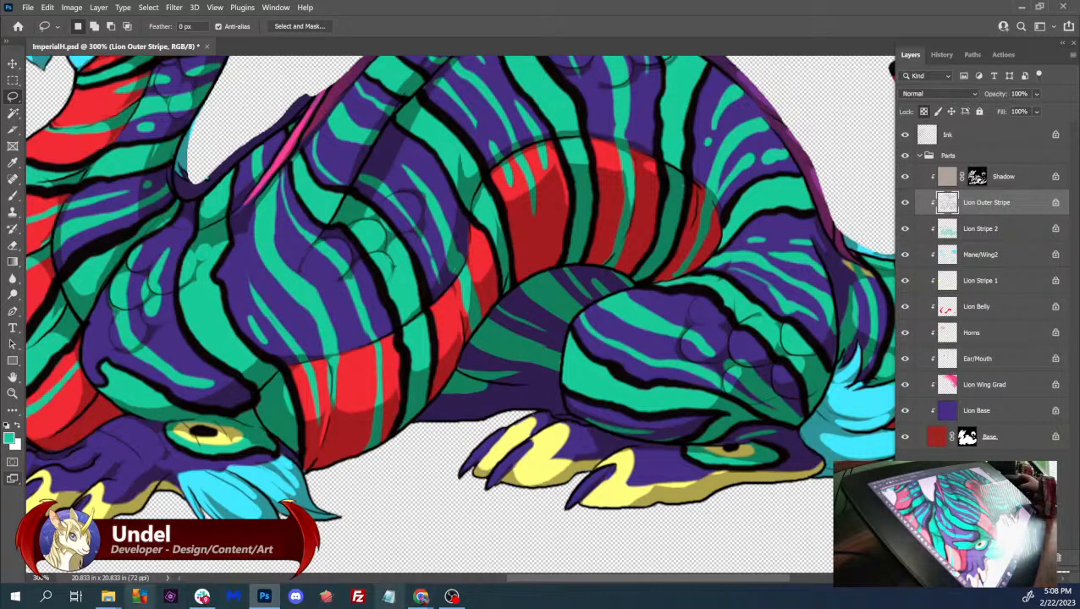
key(alt+Tab)
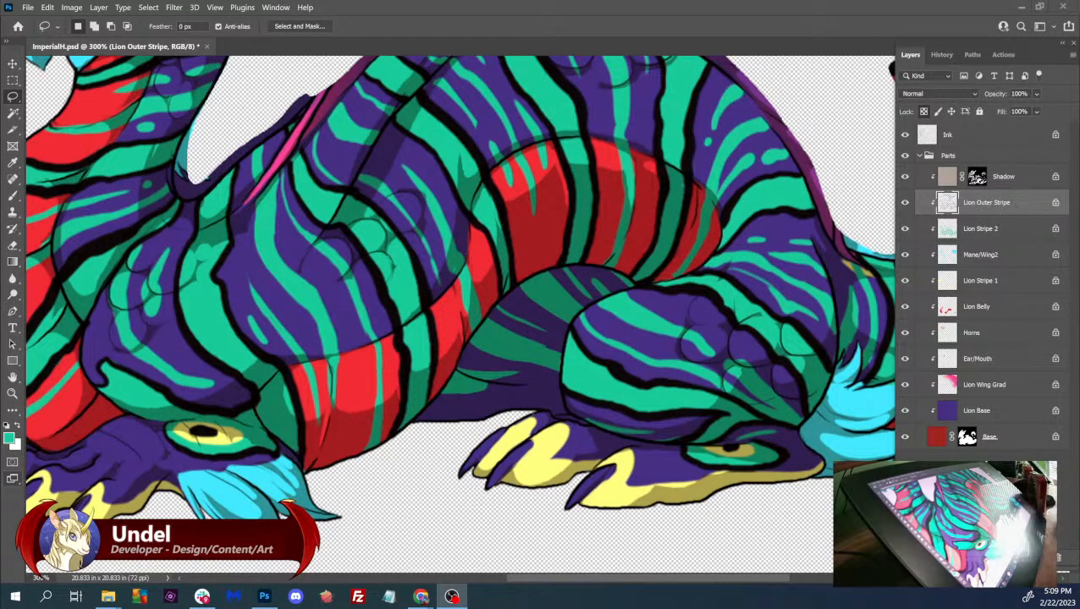
click(970, 204)
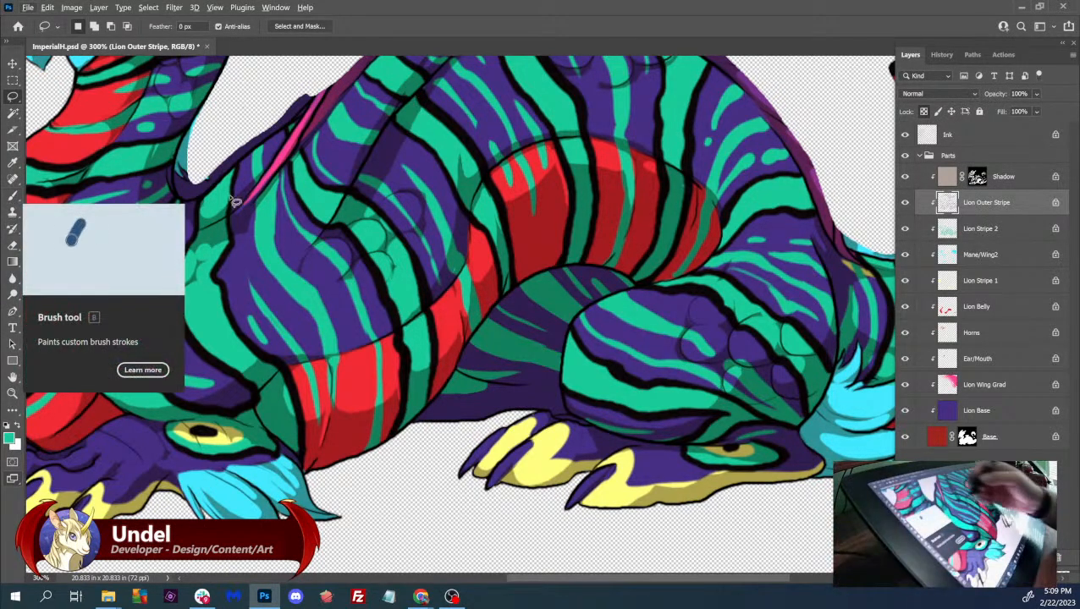
click(13, 195)
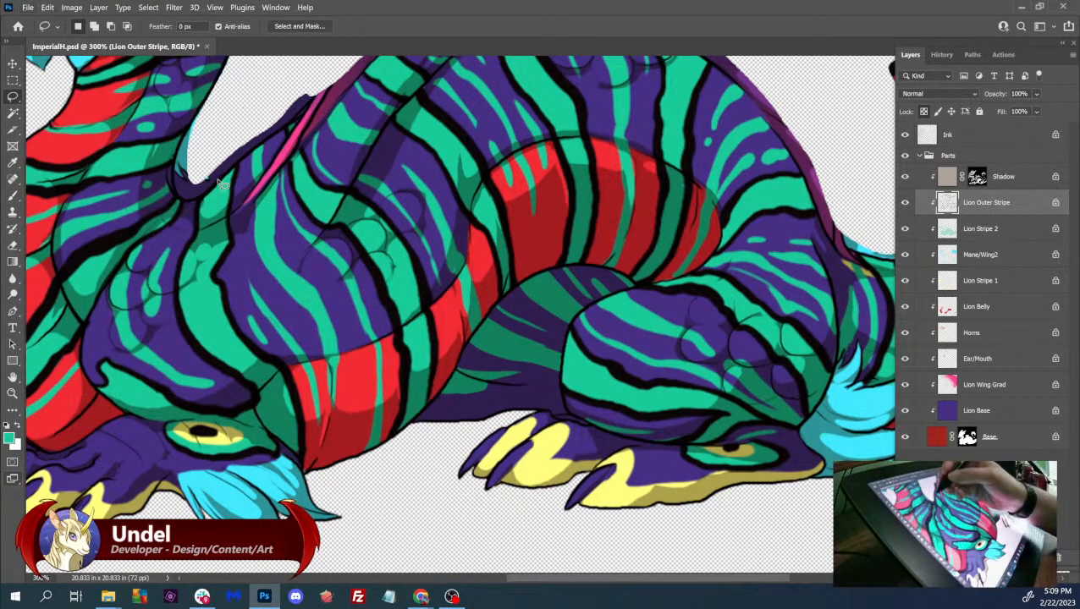
alt+click(617, 381)
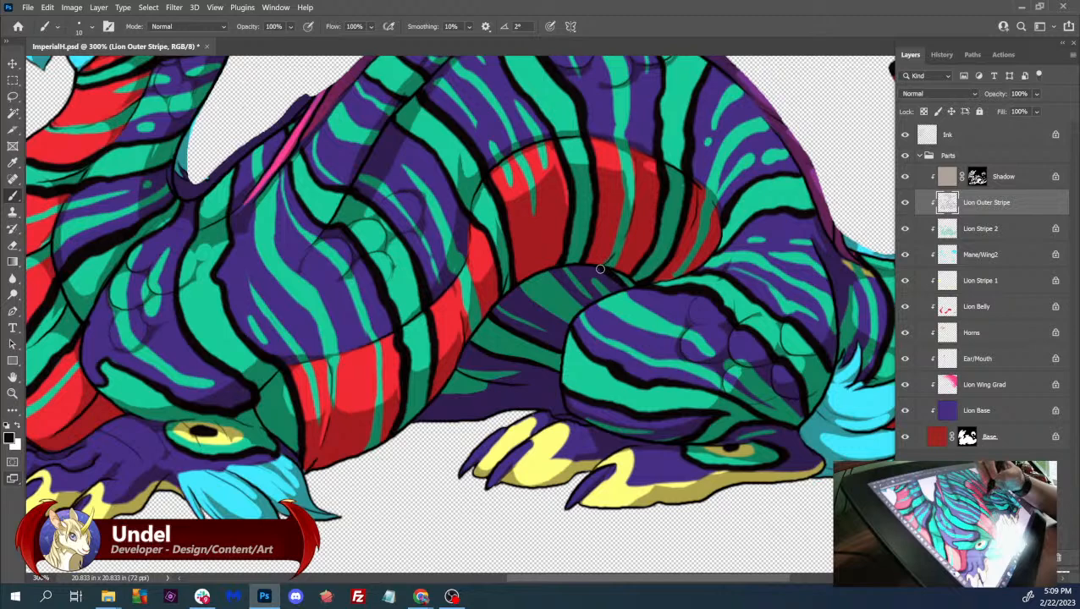
mouse_move(433, 395)
mouse_down()
mouse_move(488, 385)
mouse_move(432, 399)
mouse_up()
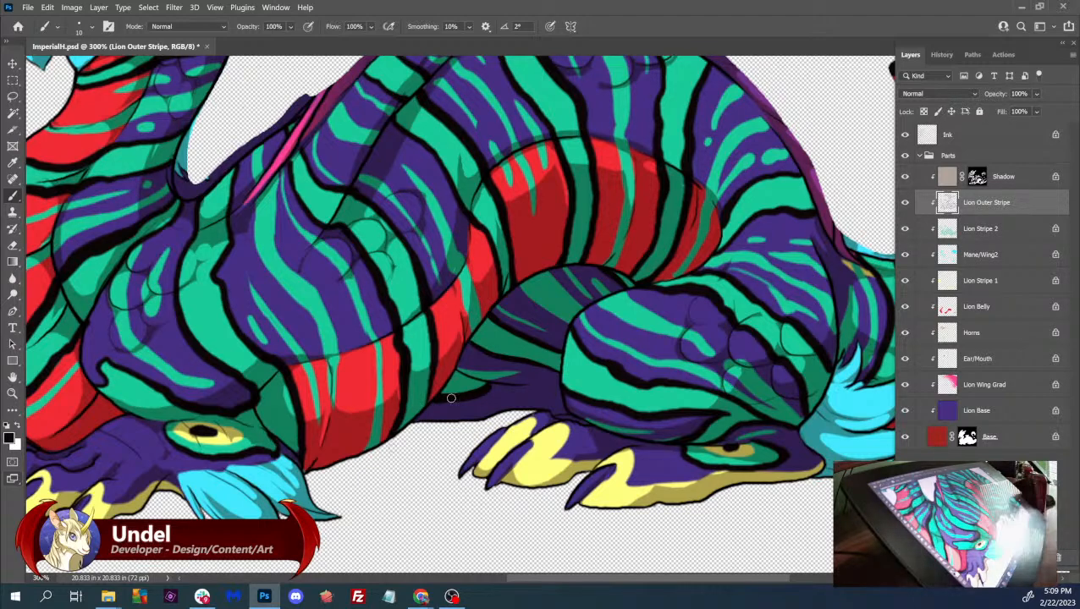
- Toggle Lion Stripe 1 to see what it contains, and clean up the farthest back leg's teal stripes on Lion Stripe 2 with the Eraser
click(978, 283)
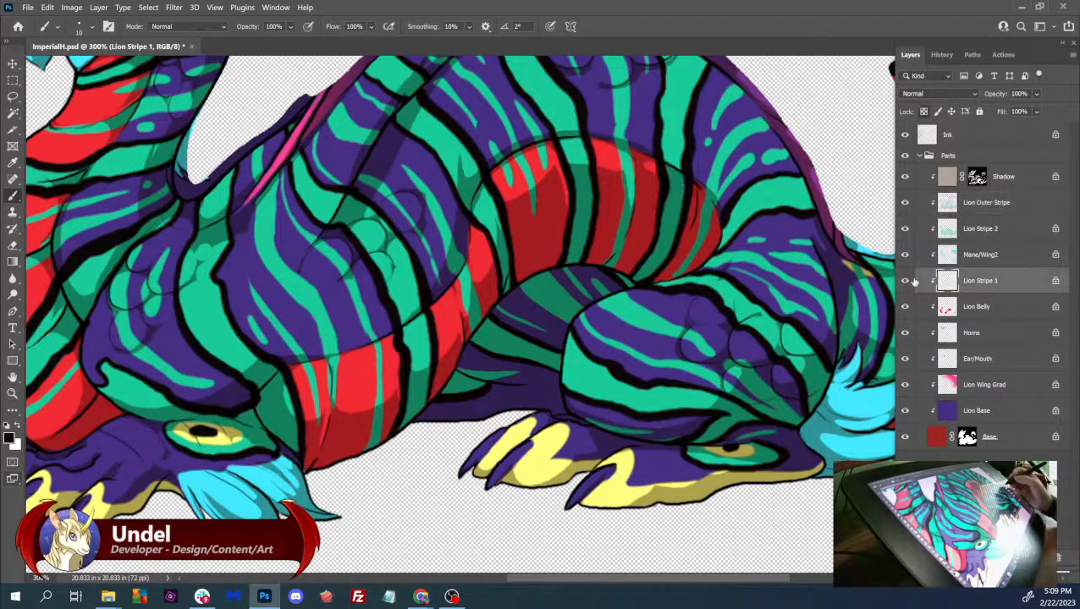
click(904, 281)
click(903, 281)
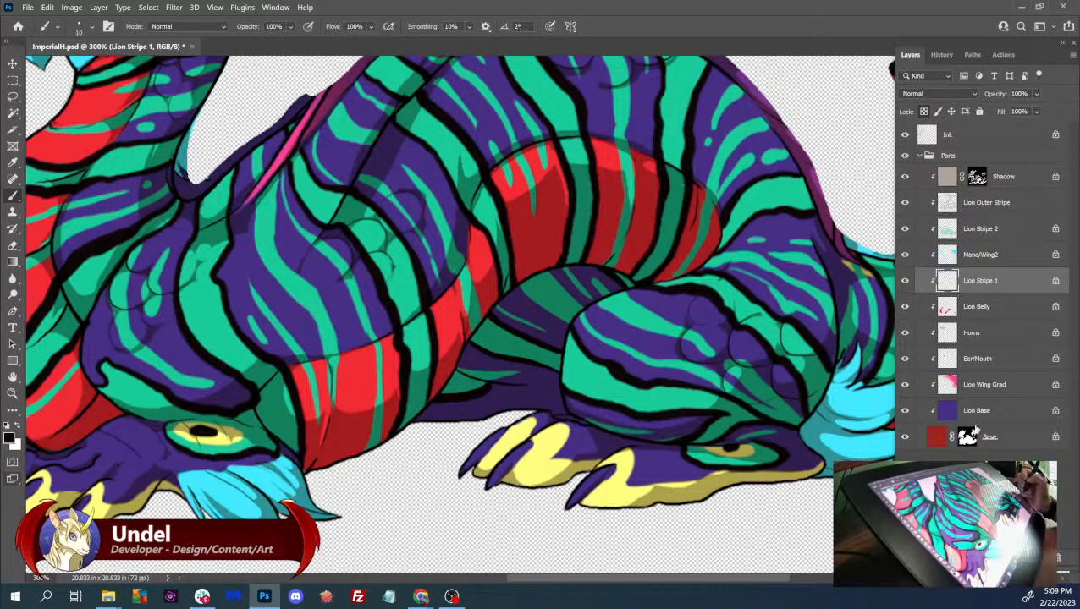
click(982, 233)
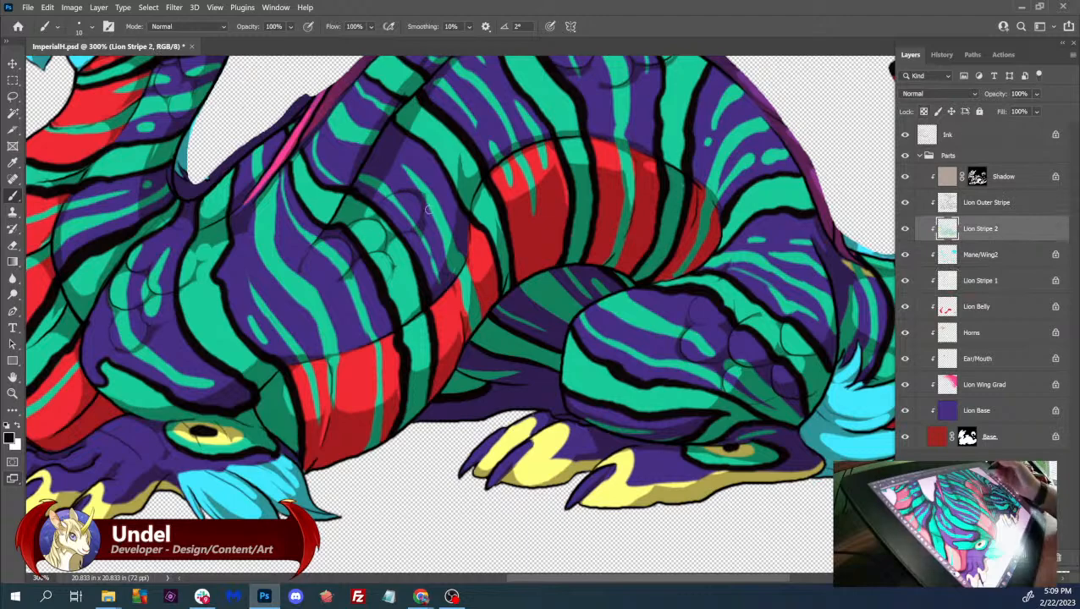
click(13, 246)
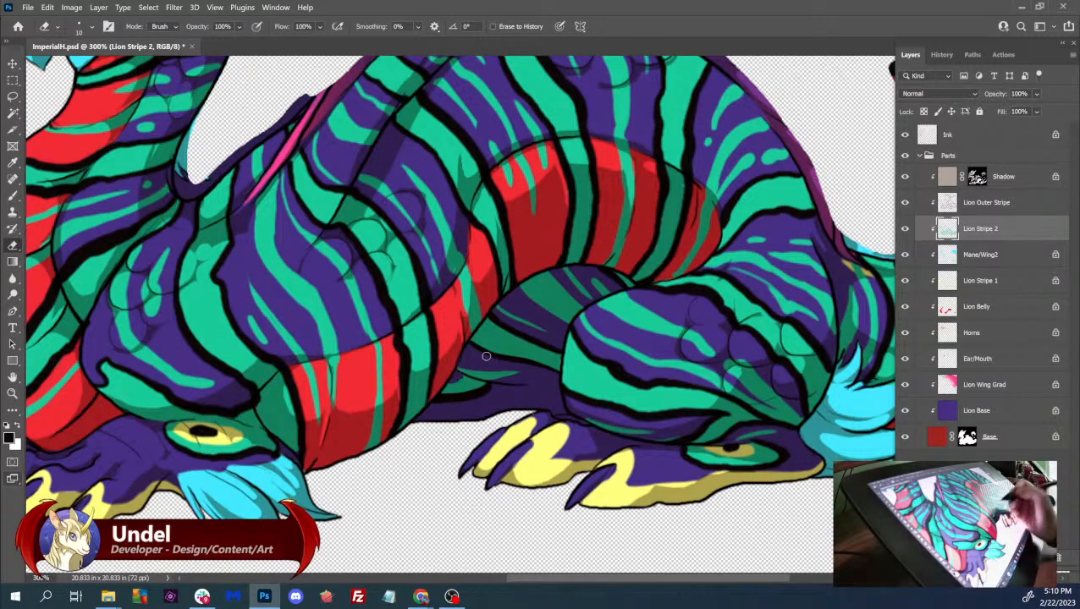
key(b)
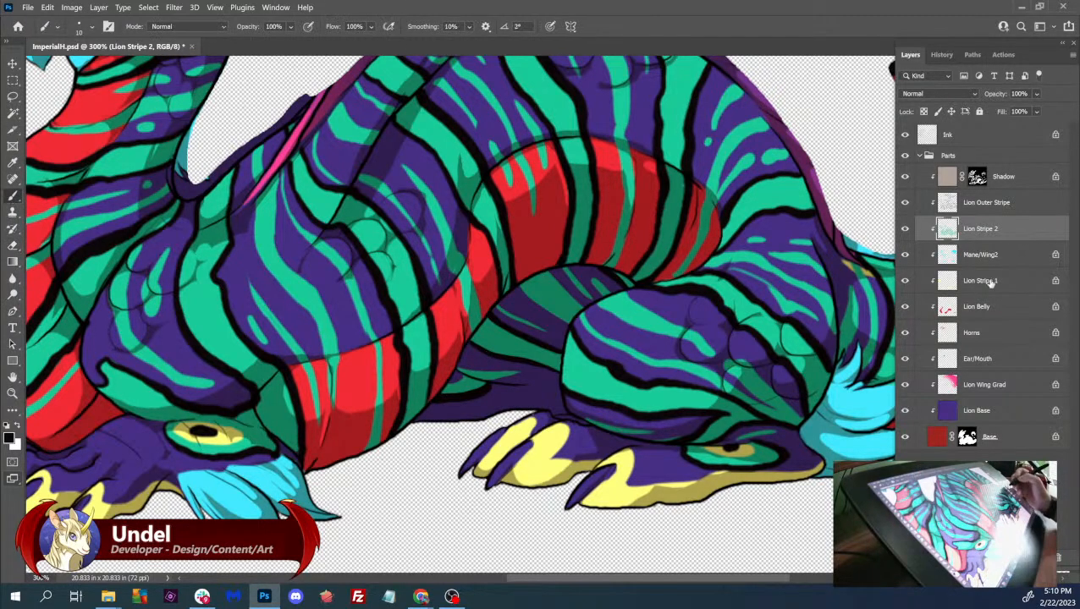
- Sample the claw yellow and paint it along the underside and ankle of the farthest back leg on Lion Stripe 1
click(987, 284)
click(992, 234)
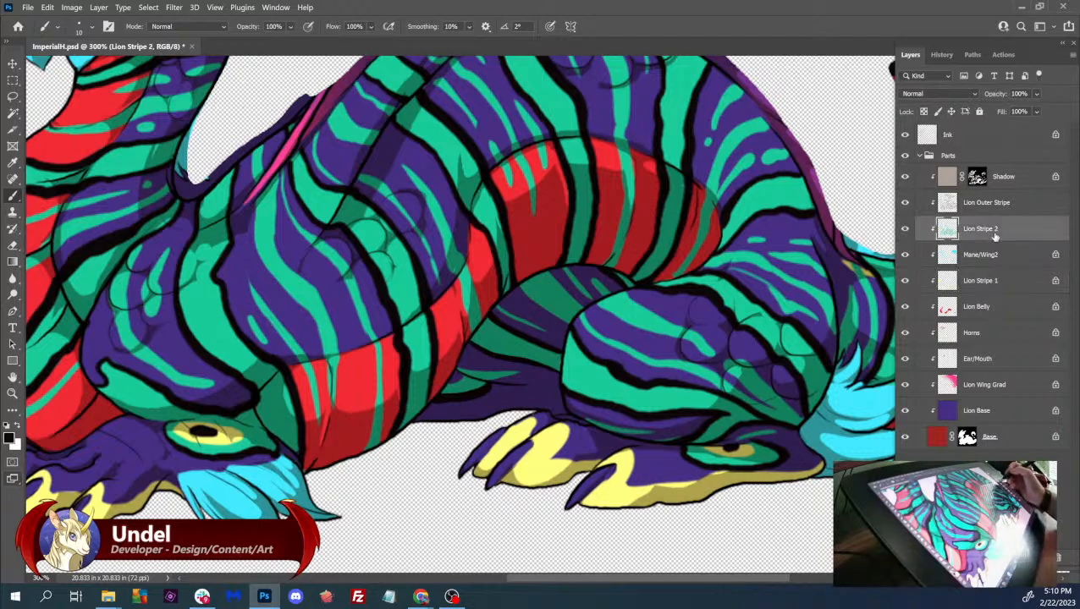
click(1001, 211)
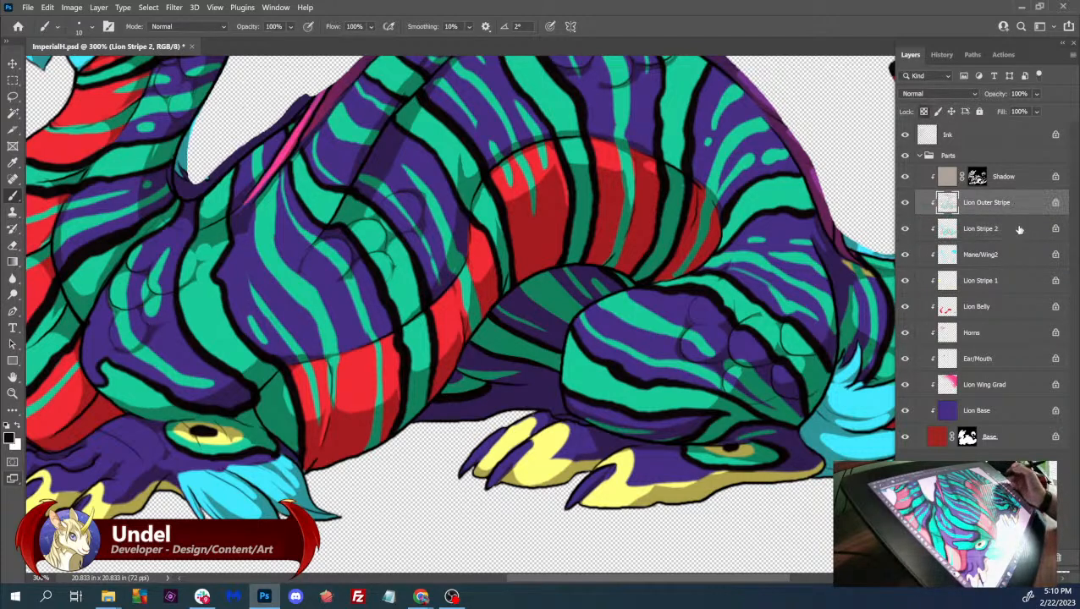
click(1004, 288)
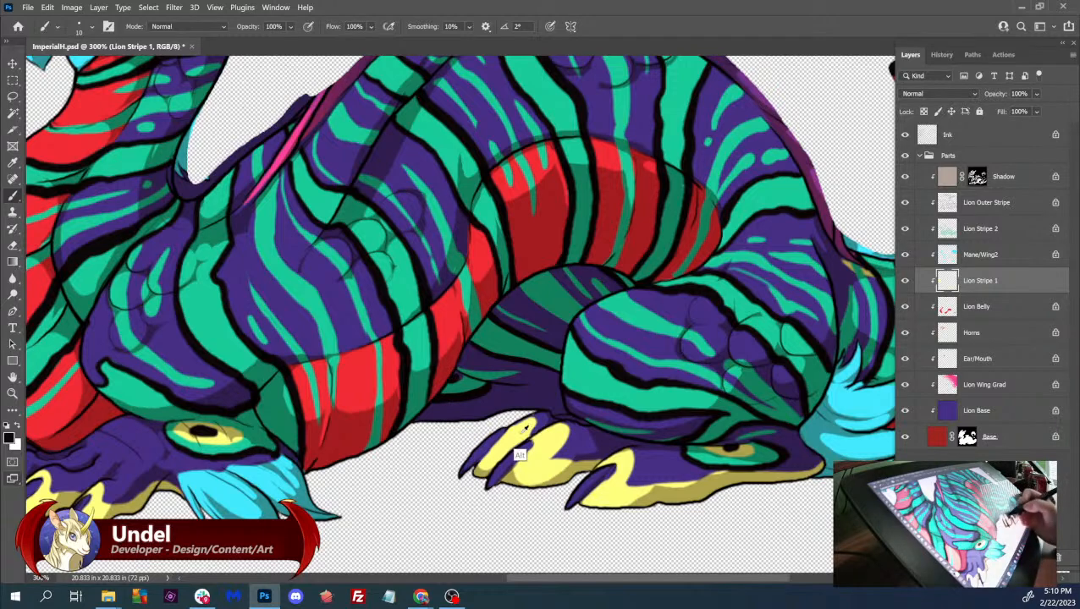
alt+click(508, 457)
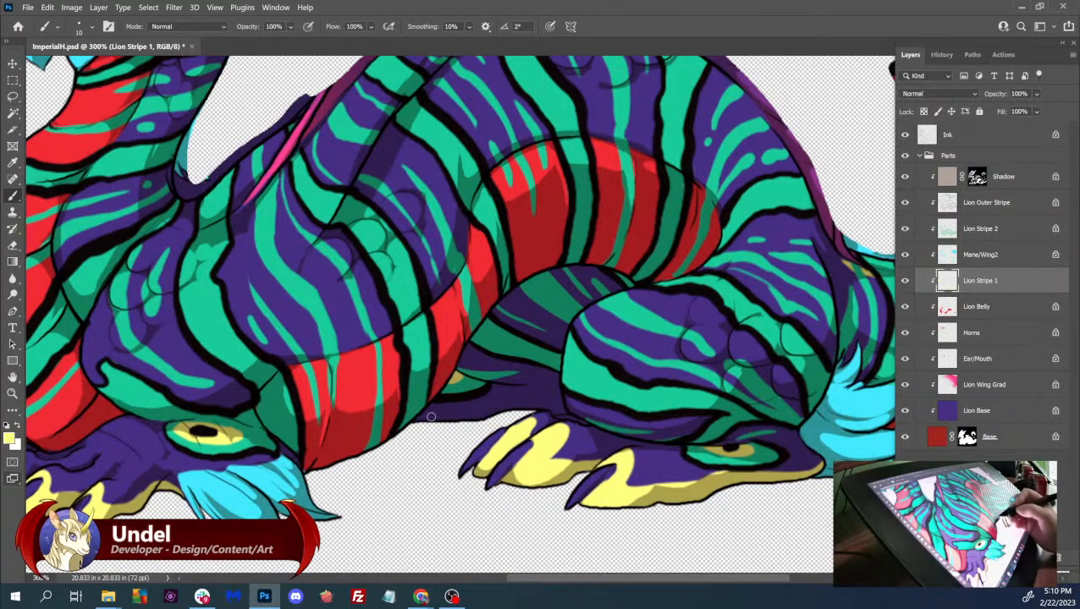
drag(423, 421, 562, 408)
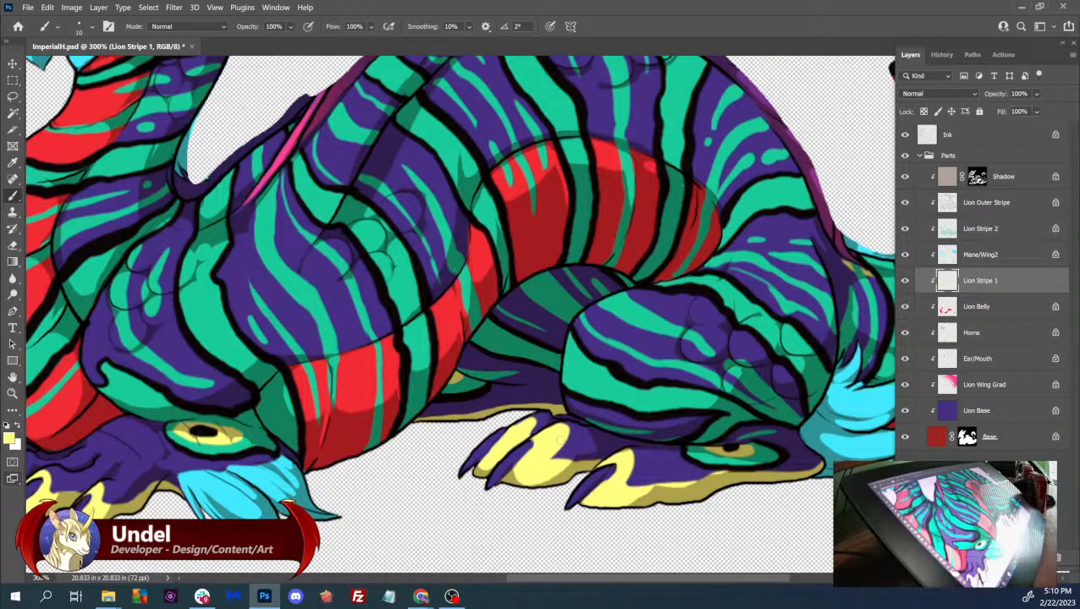
- Sample the bright teal from the near back leg and refine the stripes on the farthest back leg's upper thigh on Lion Stripe 2
click(986, 230)
click(993, 284)
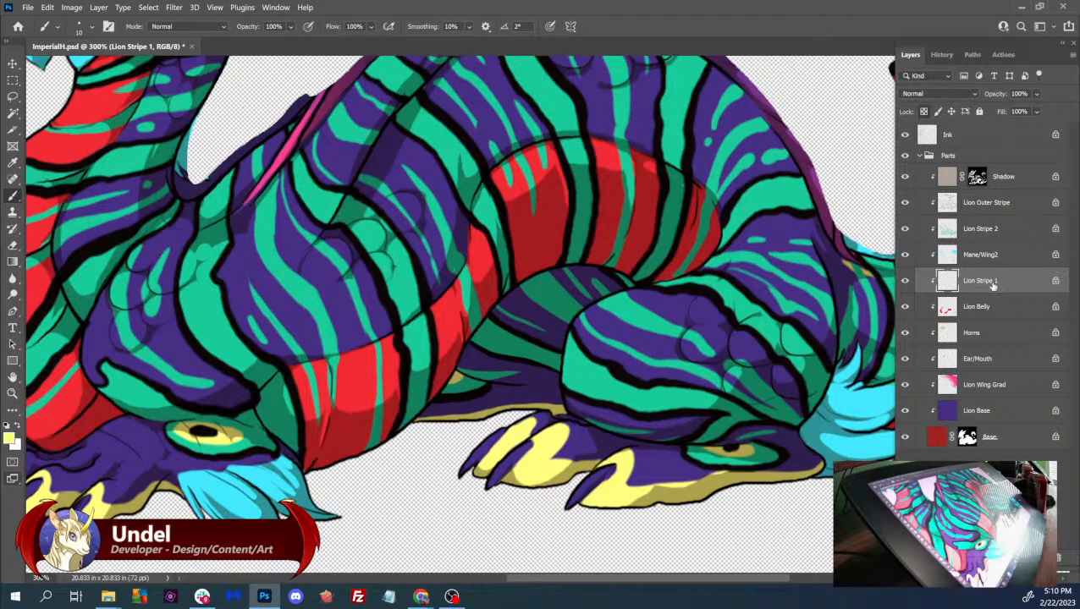
click(974, 231)
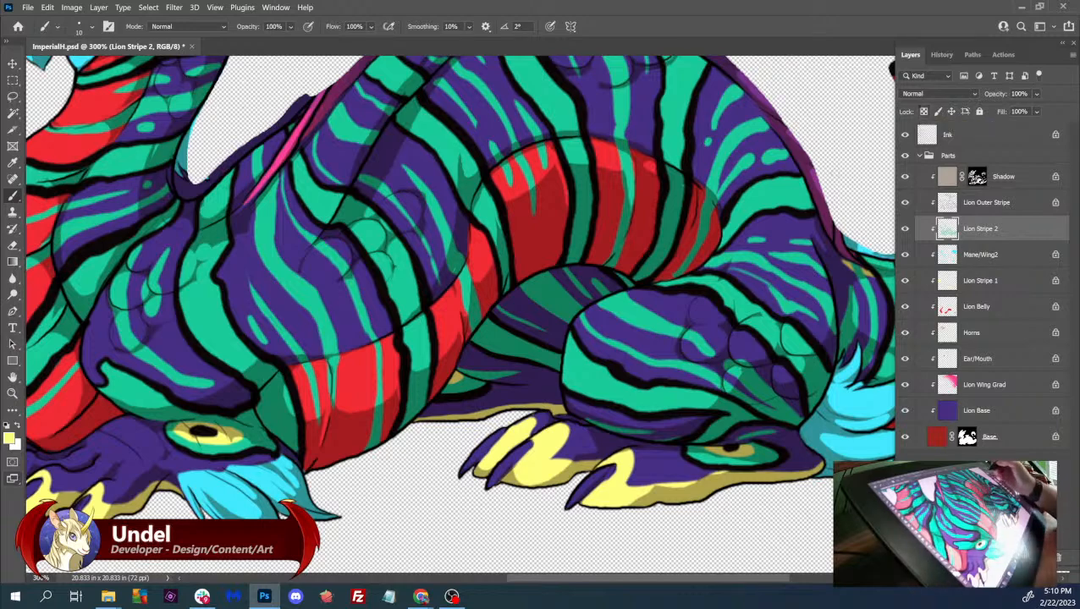
key(e)
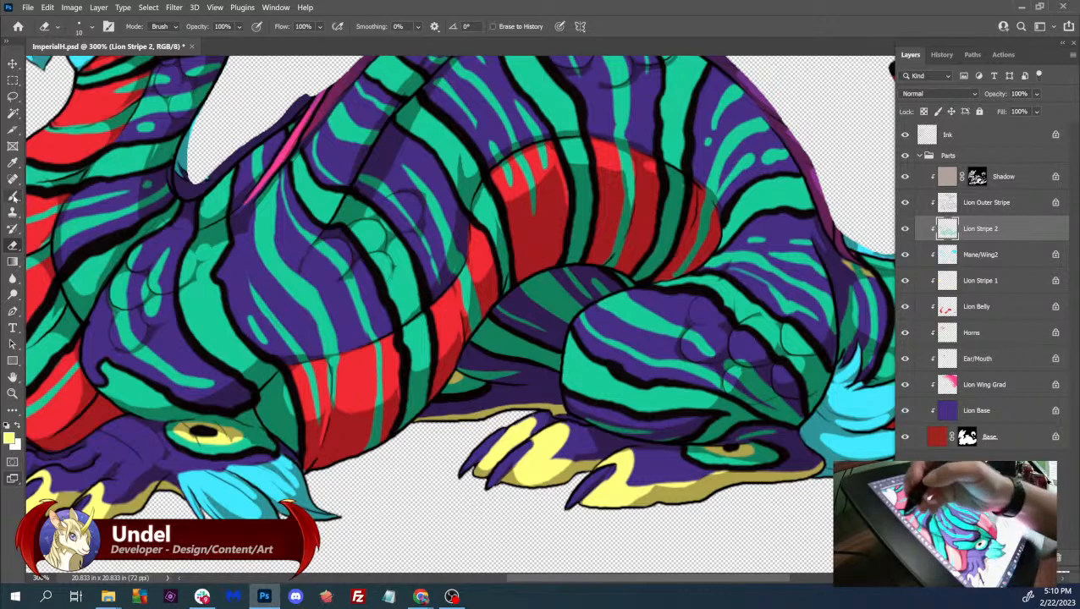
key(b)
alt+click(571, 296)
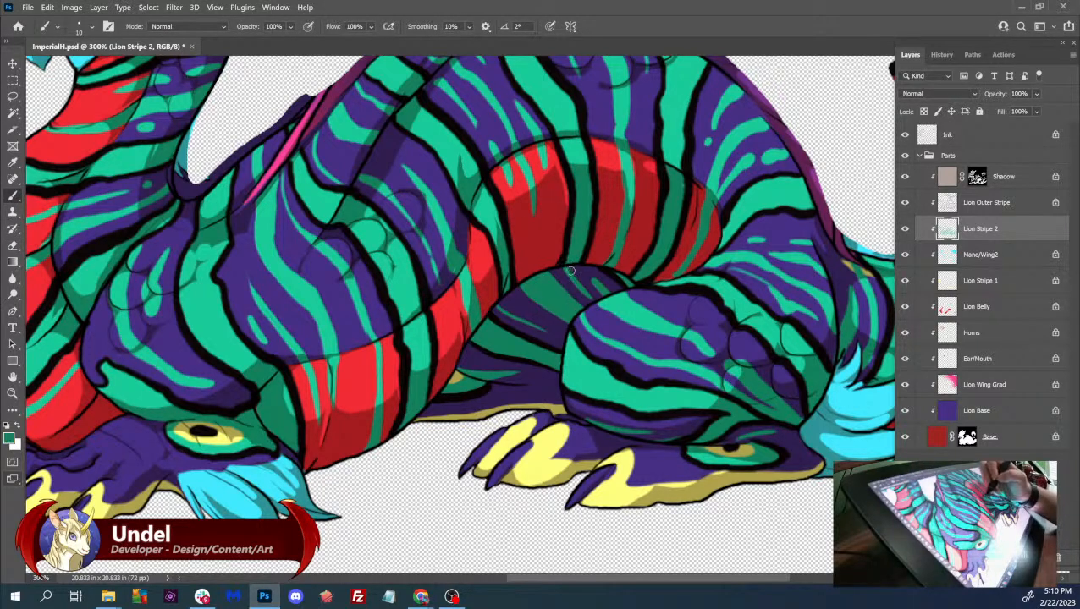
key(alt)
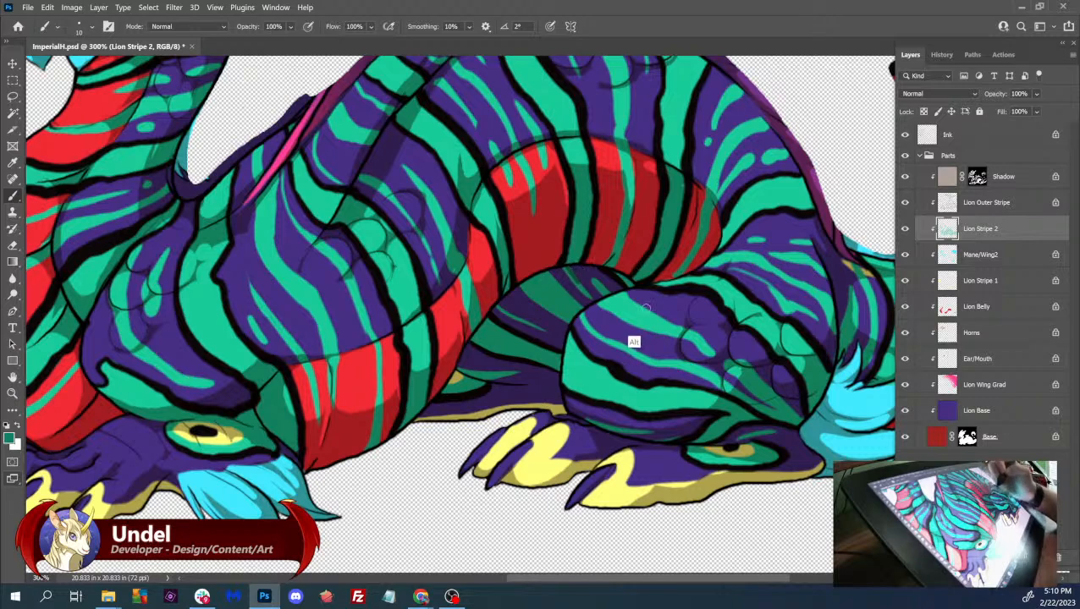
alt+click(642, 313)
drag(571, 270, 580, 286)
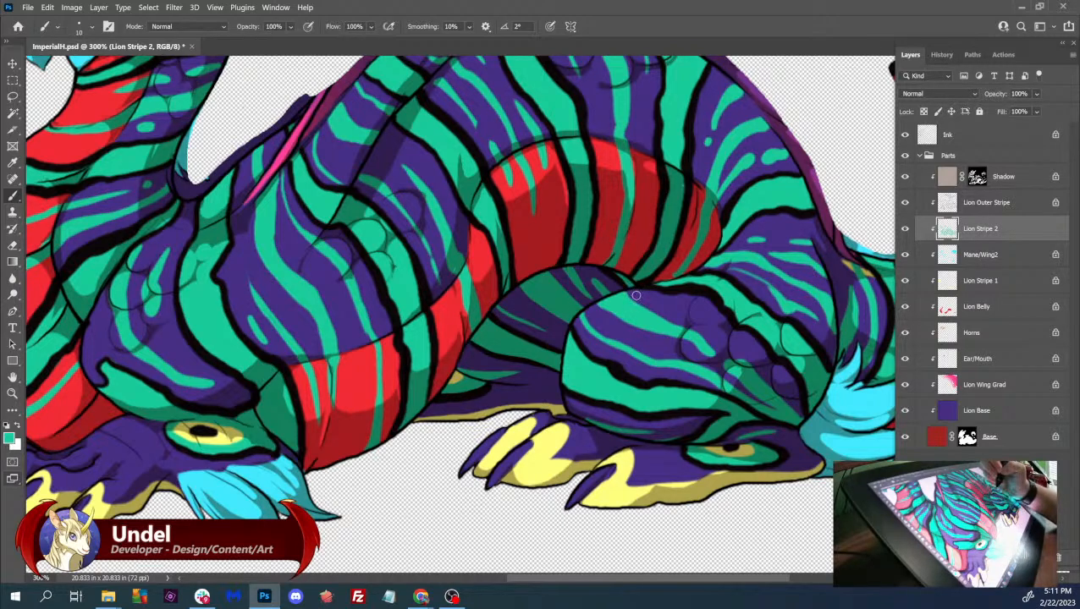
- Touch up the thigh stripes and paint a small teal accent mark in the purple area of the farthest back leg
key(e)
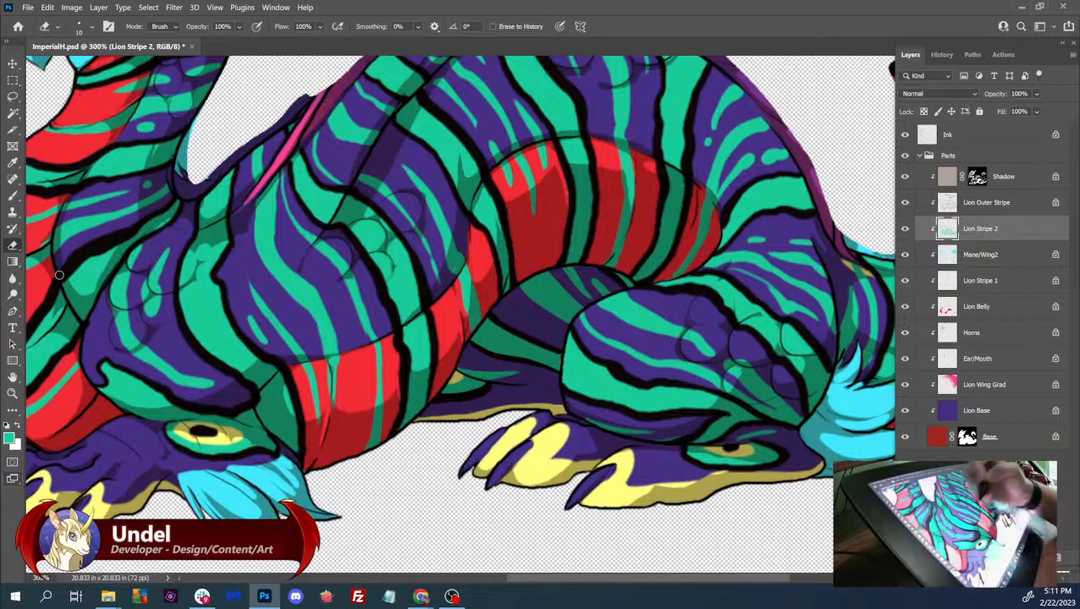
click(12, 195)
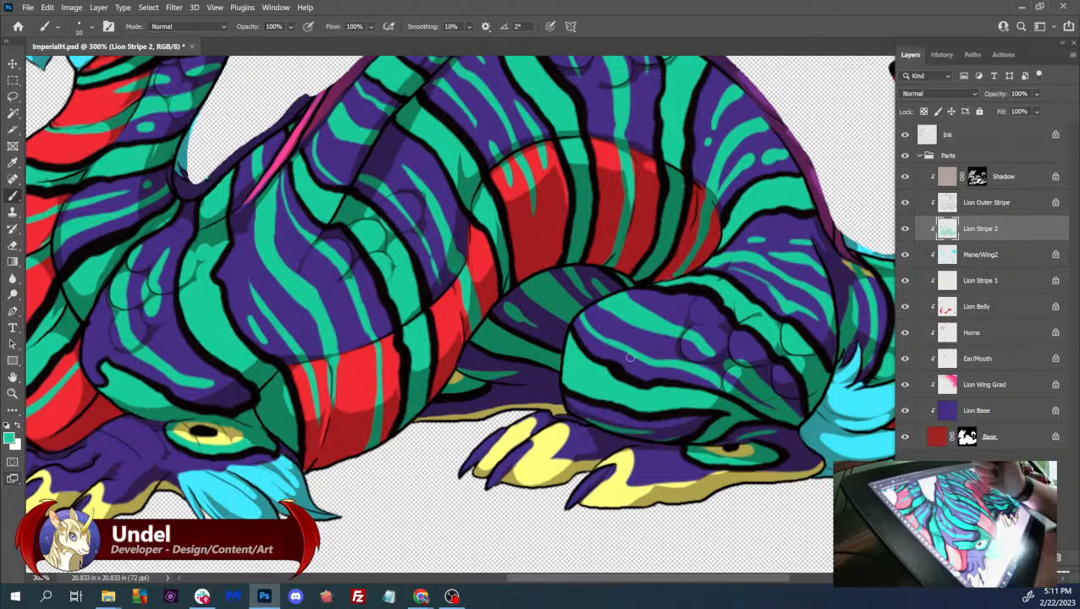
drag(804, 212, 783, 261)
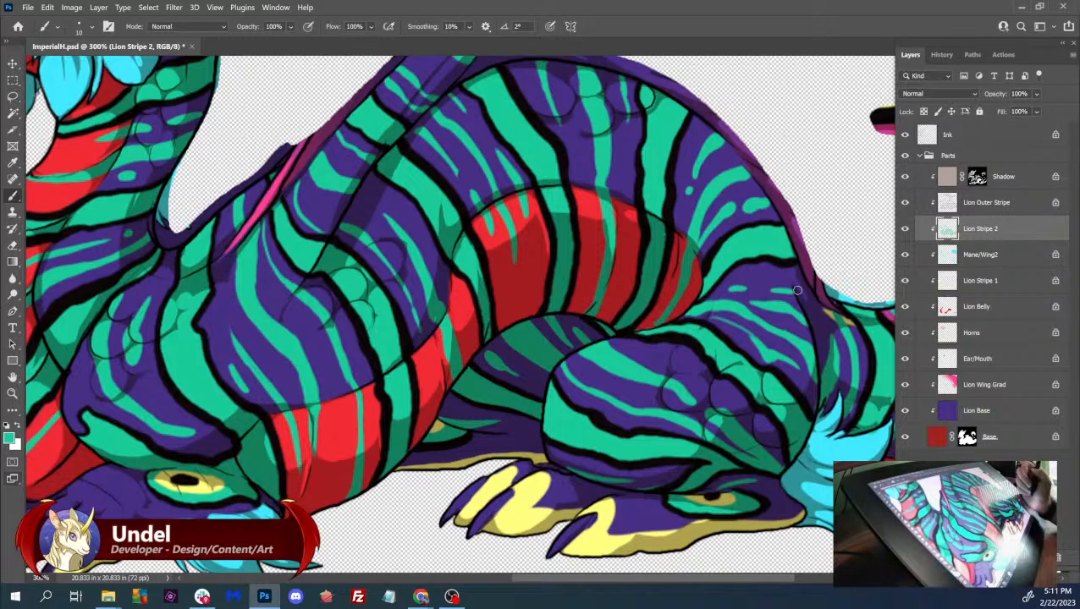
drag(797, 290, 800, 295)
- View the whole hatchling at 100%, then save and close ImperialH.psd
key(ctrl+1)
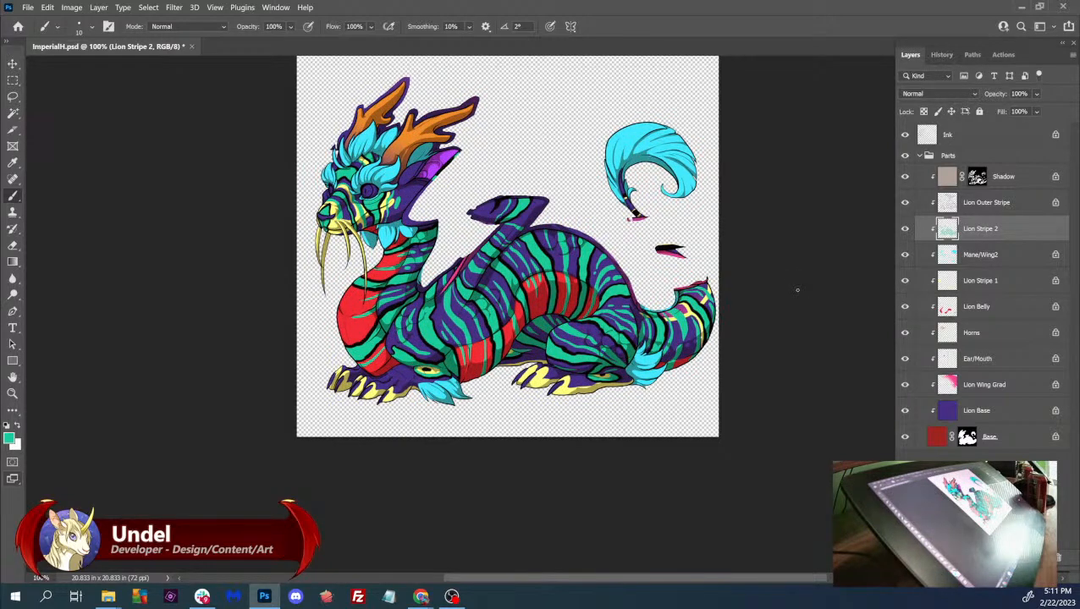
key(ctrl+s)
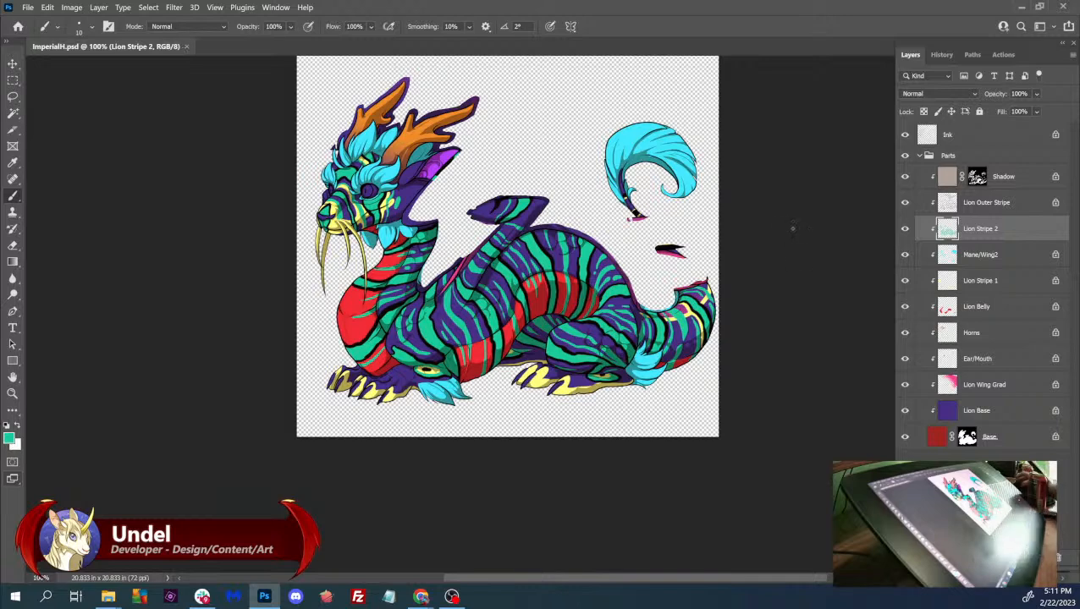
click(187, 47)
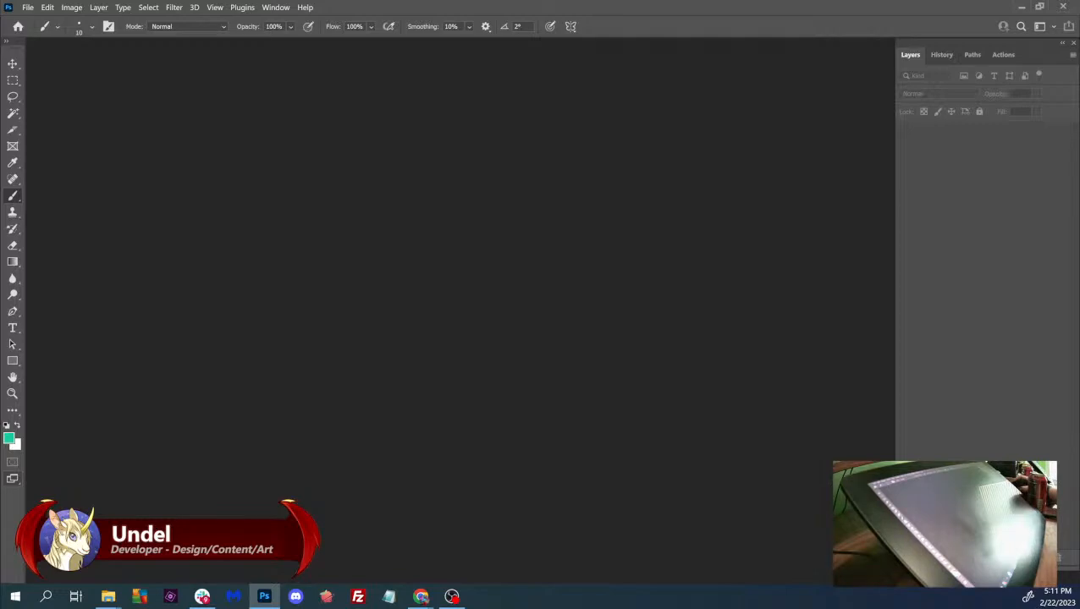
- Switch to Chrome's Confirmed Gene Errors thread and highlight the Imperial M Tiger entry as the next error
click(452, 597)
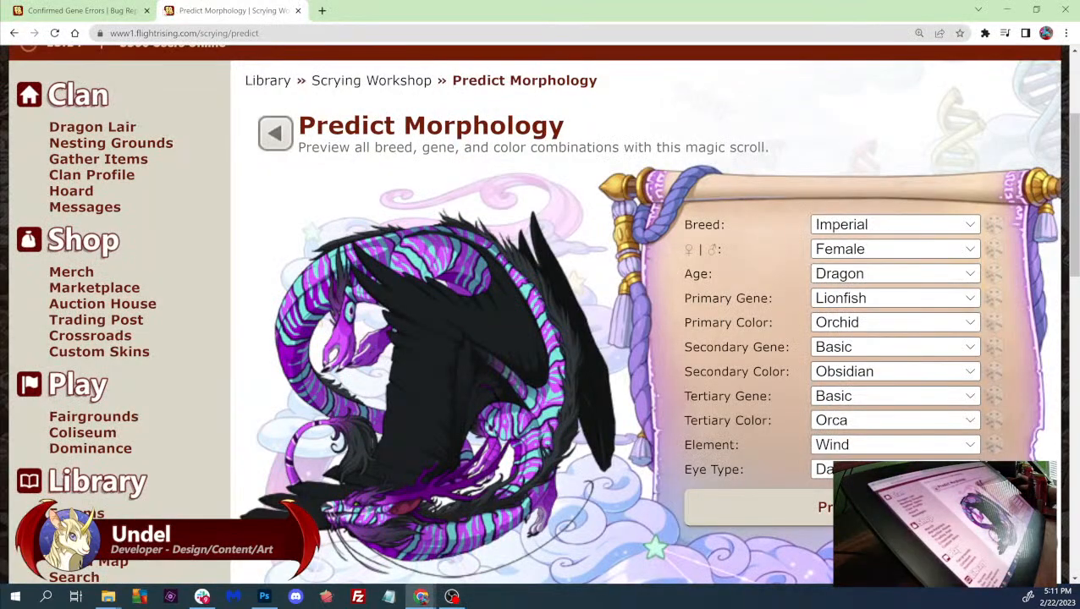
click(80, 10)
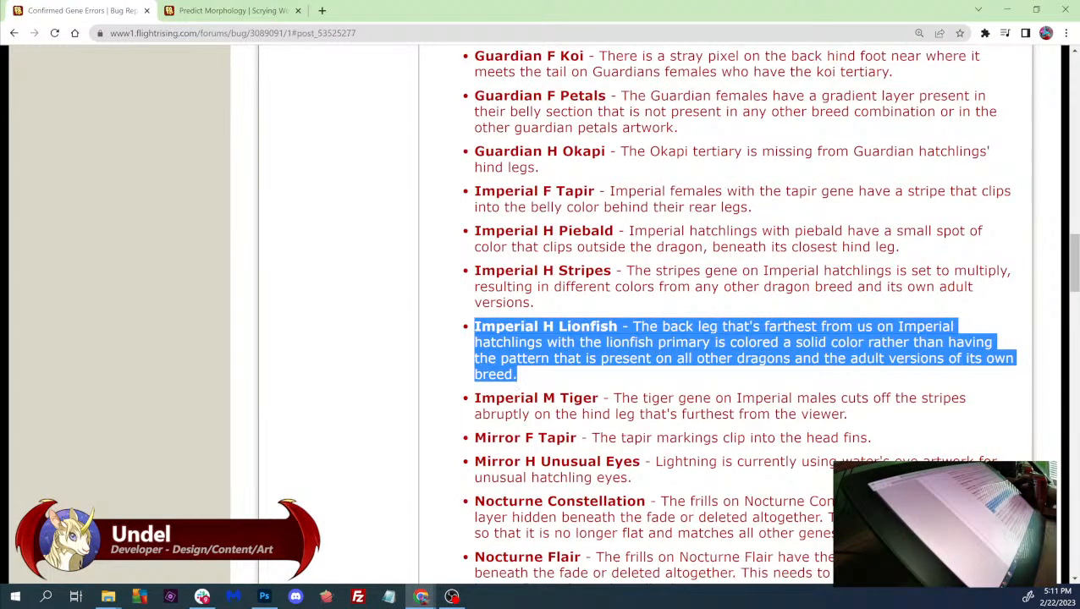
drag(474, 397, 877, 409)
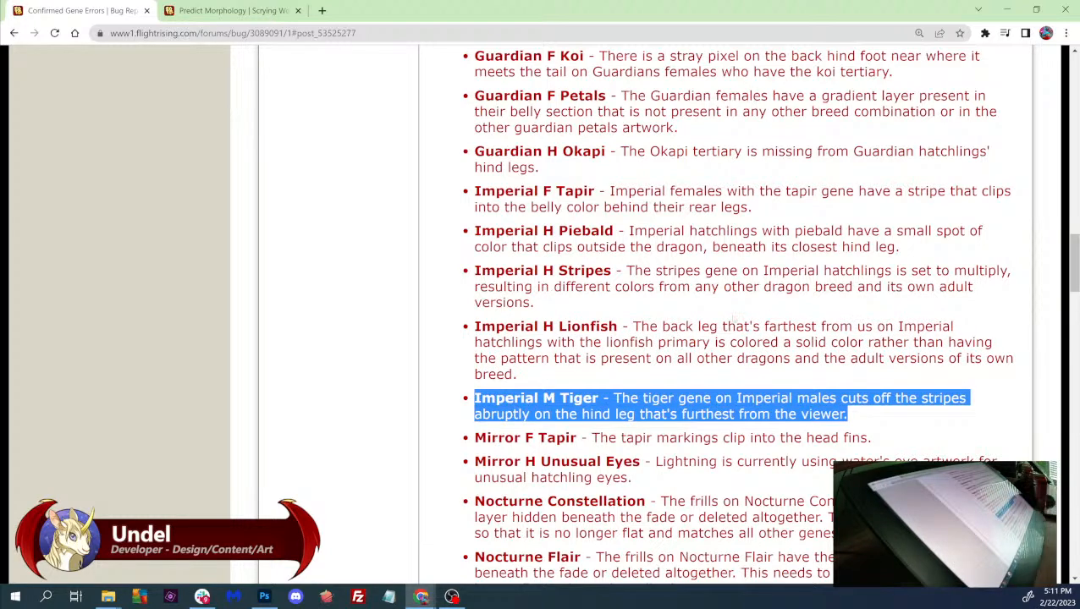
- Reduce the forum page zoom to 110% and look over the list of confirmed gene errors from its beginning to the Imperial entries
key(ctrl+minus)
key(ctrl+minus)
key(ctrl+minus)
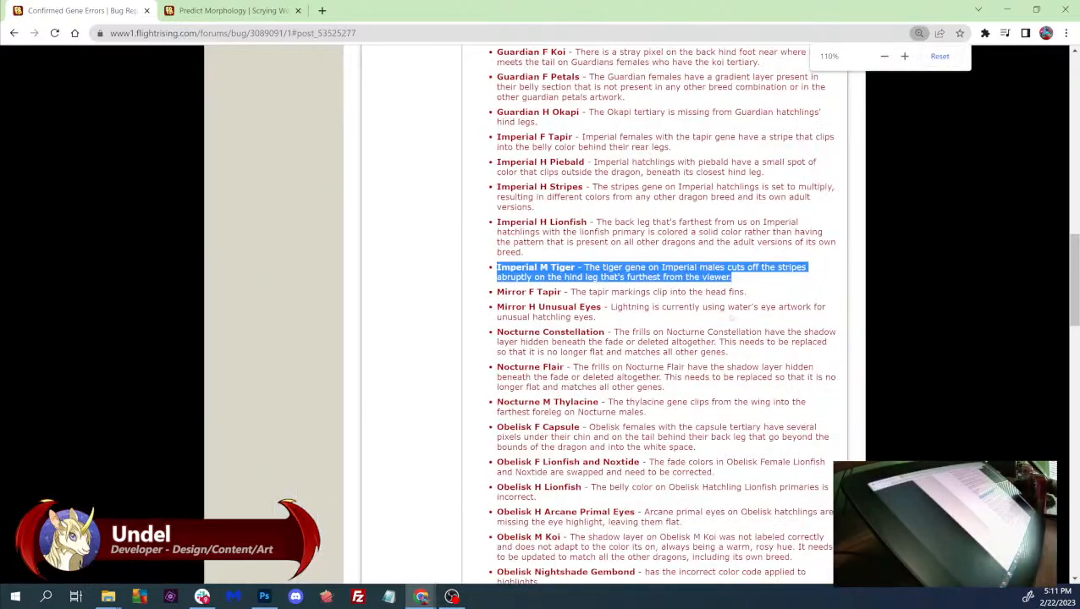
scroll(660, 314, up, 3)
scroll(660, 313, up, 10)
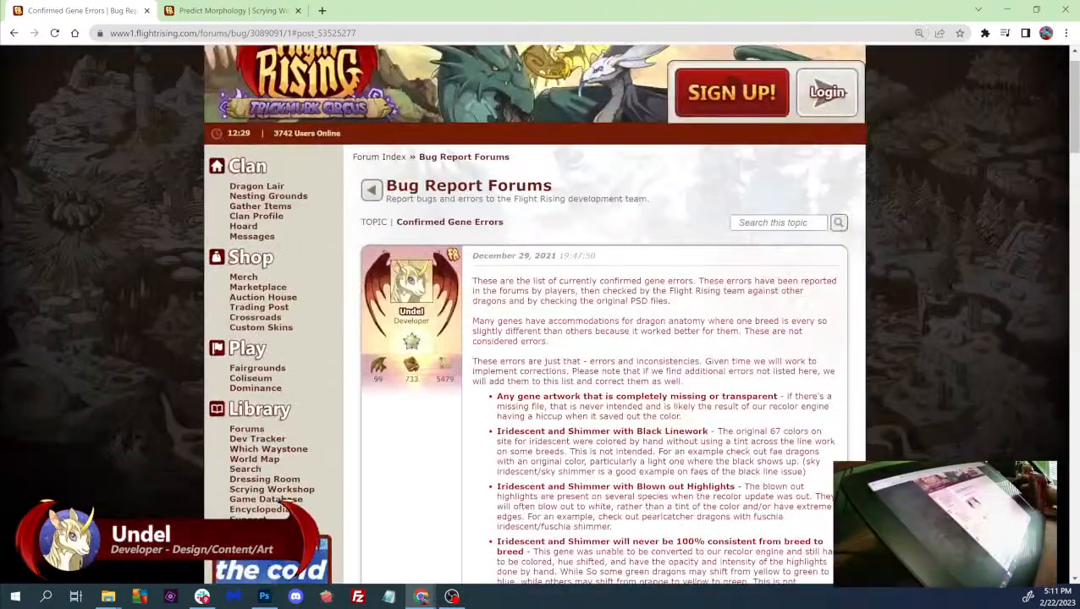
scroll(660, 313, down, 15)
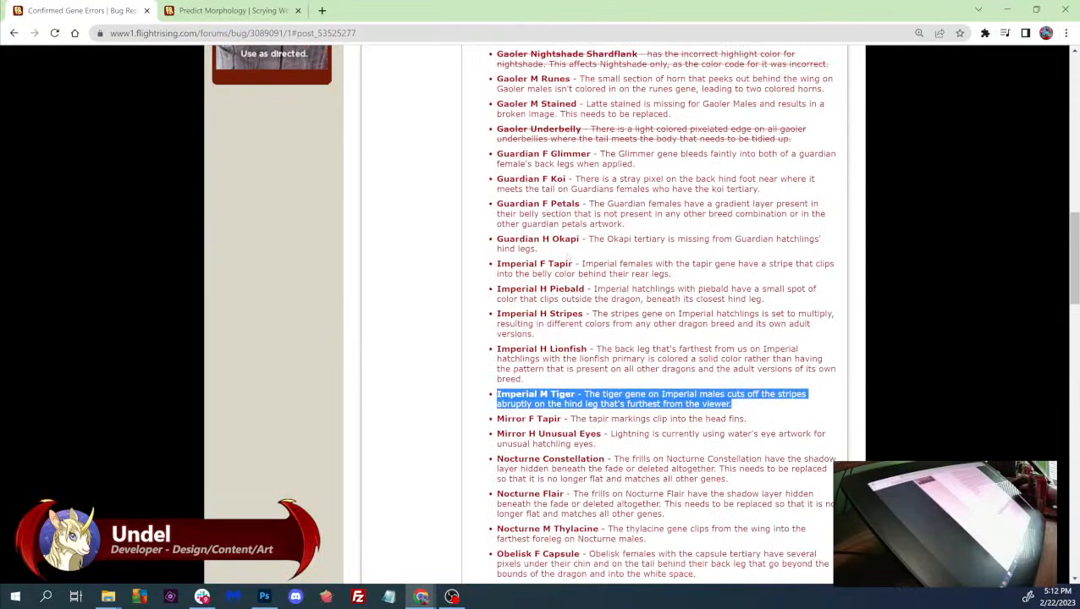
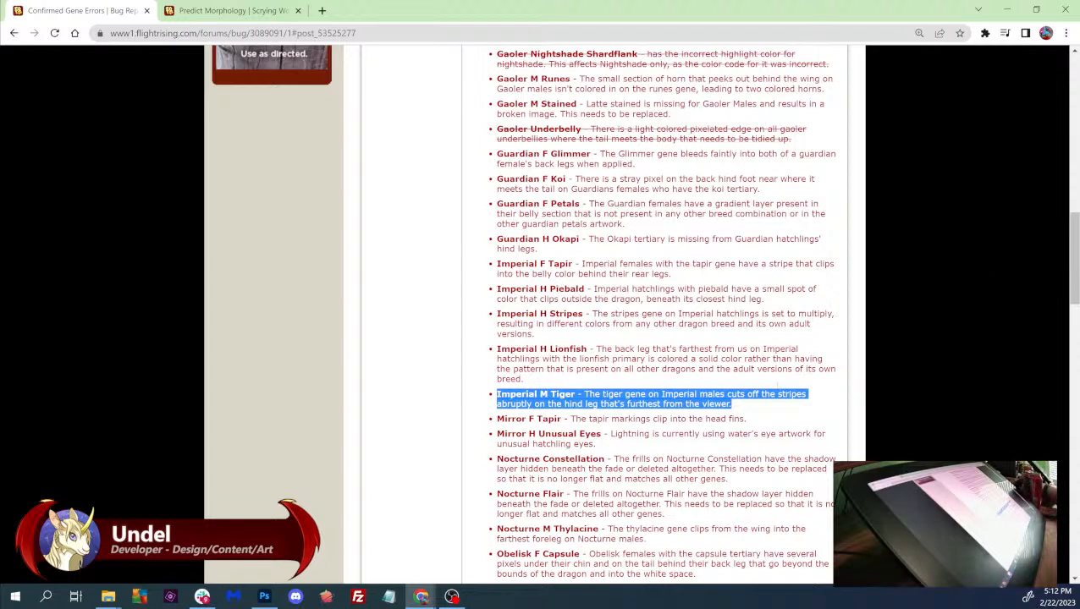
- Review the Imperial entries in the confirmed gene errors list and highlight the Imperial M Tiger entry
drag(746, 406, 499, 240)
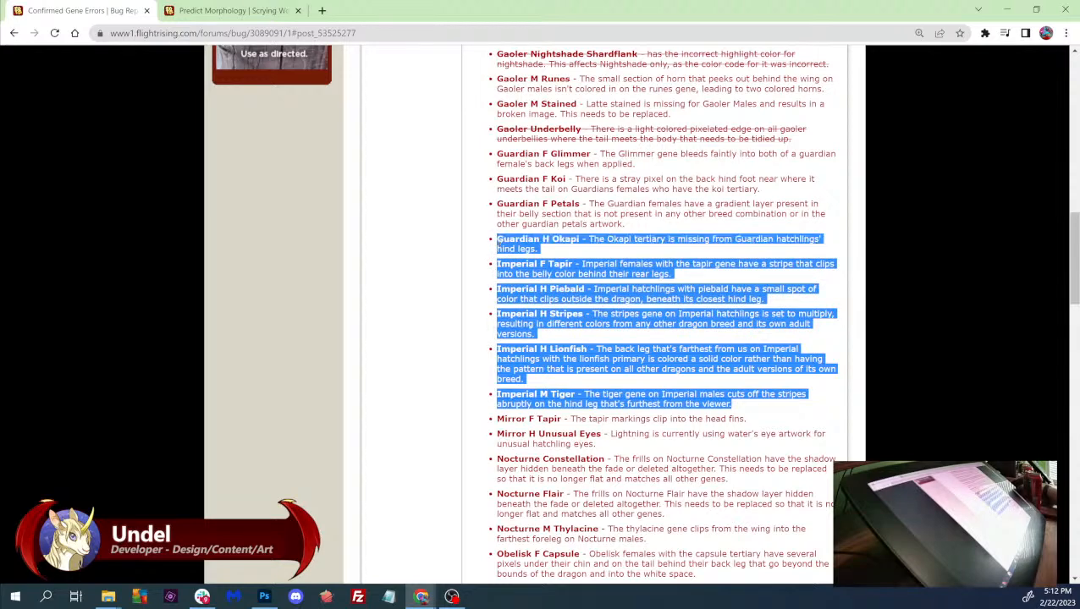
click(738, 407)
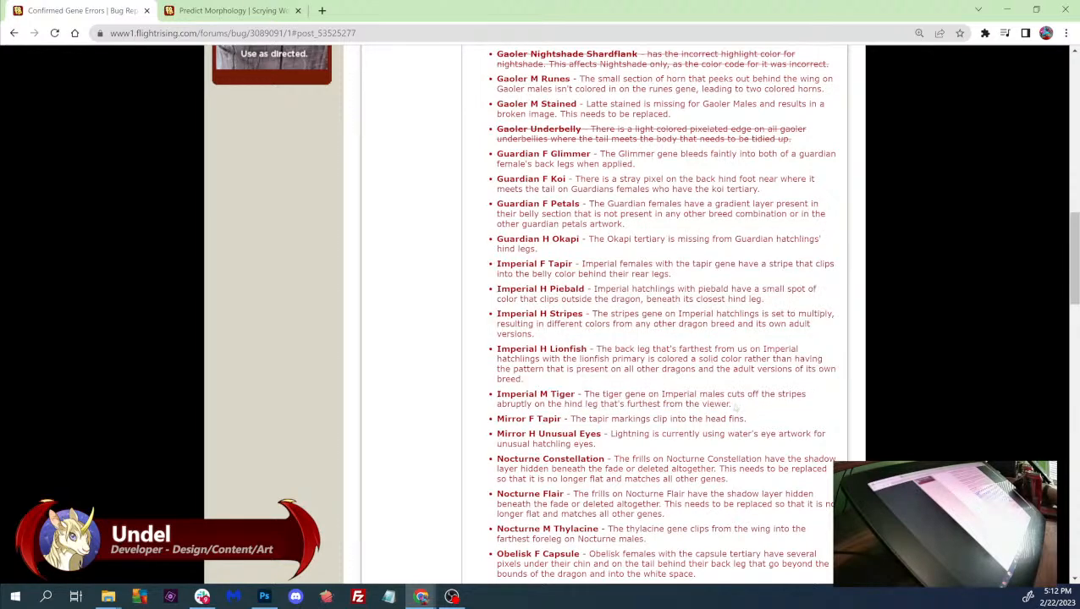
drag(738, 407, 507, 290)
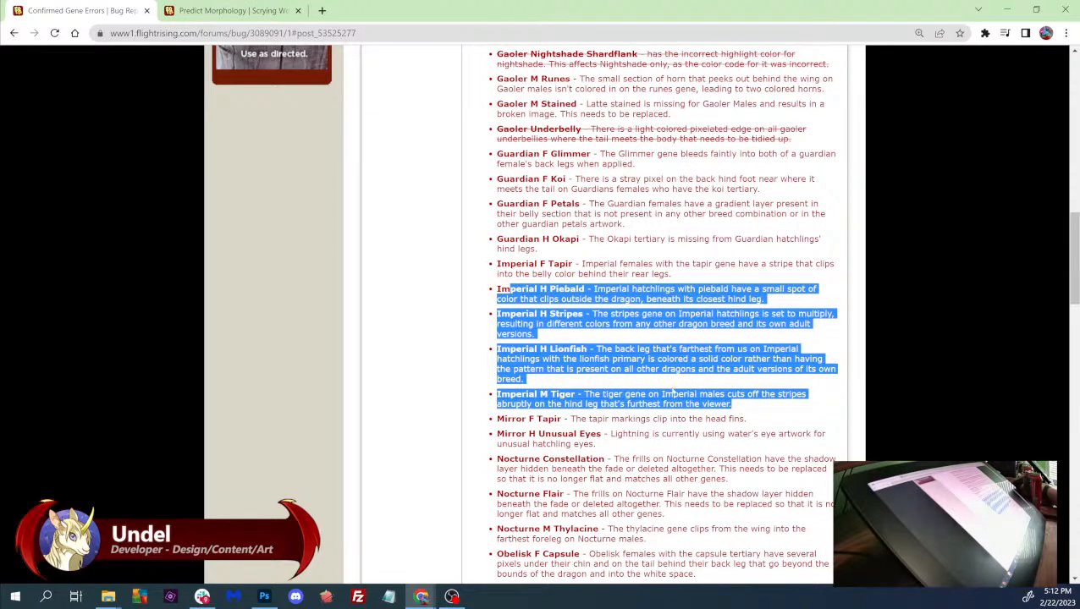
click(735, 406)
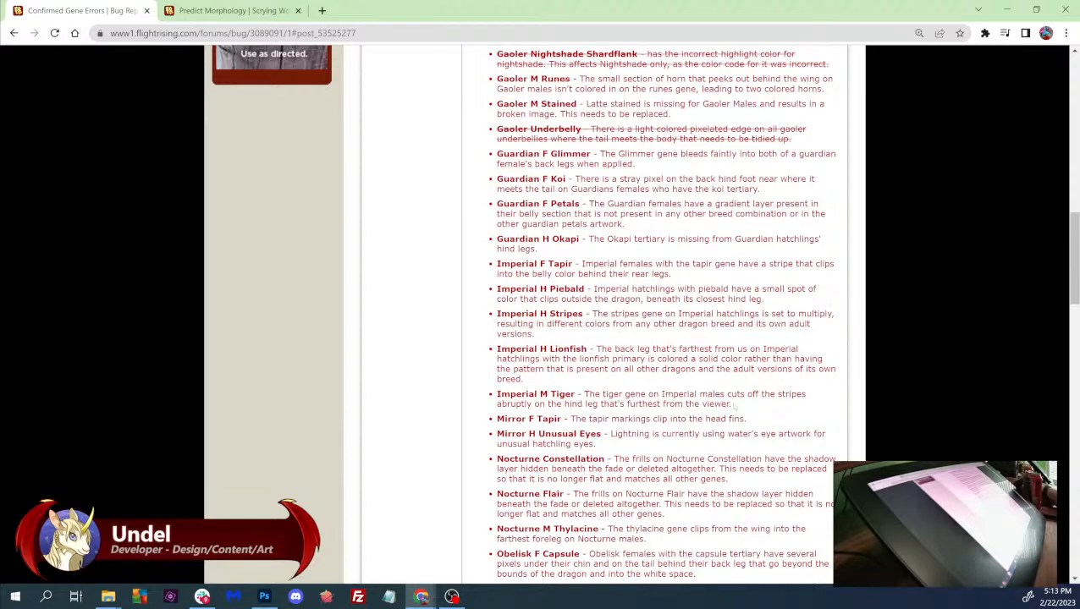
drag(497, 394, 732, 405)
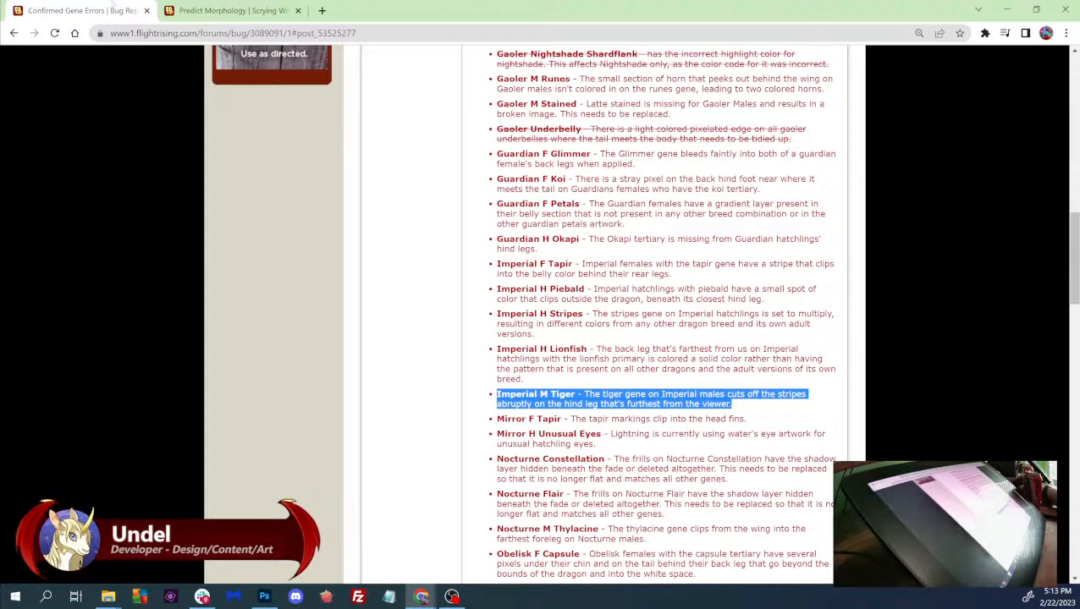
- In Predict Morphology, preview an Imperial Male dragon with the Tiger primary gene
click(229, 10)
click(725, 176)
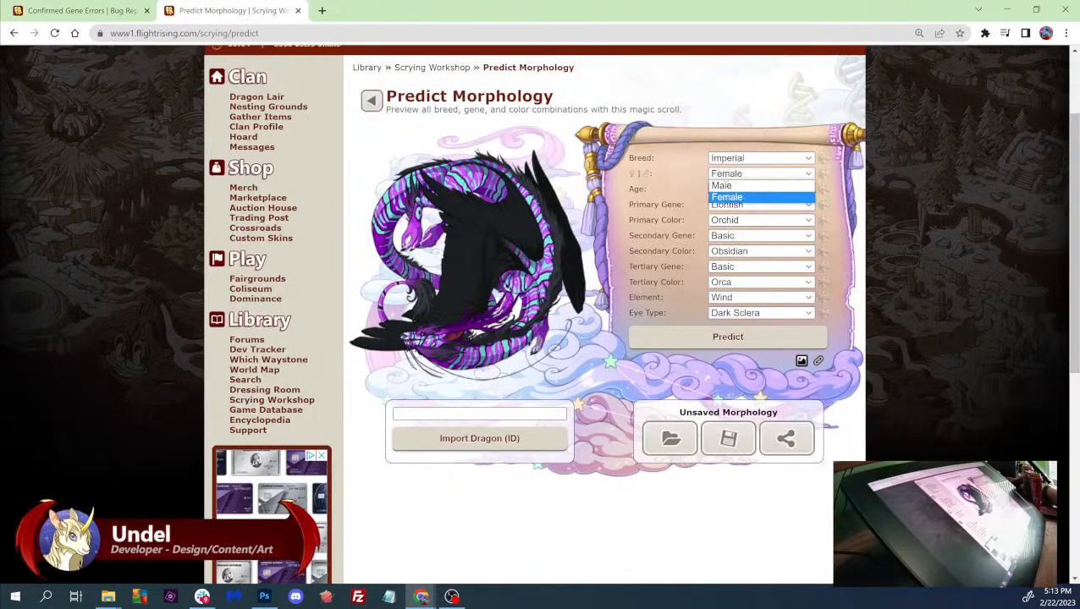
click(726, 186)
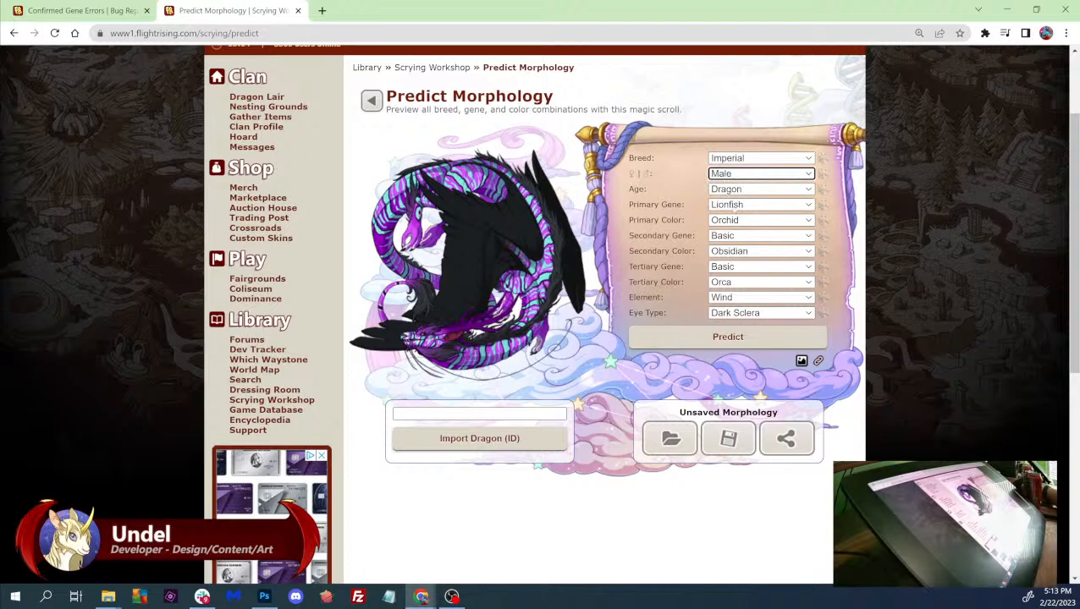
click(760, 204)
scroll(757, 381, down, 3)
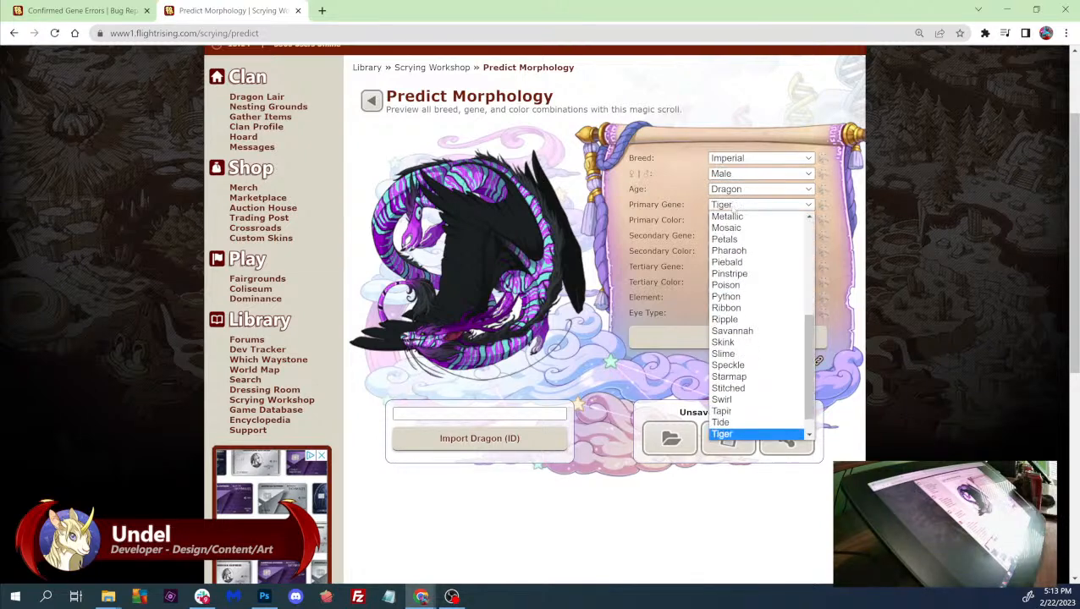
click(744, 434)
click(728, 337)
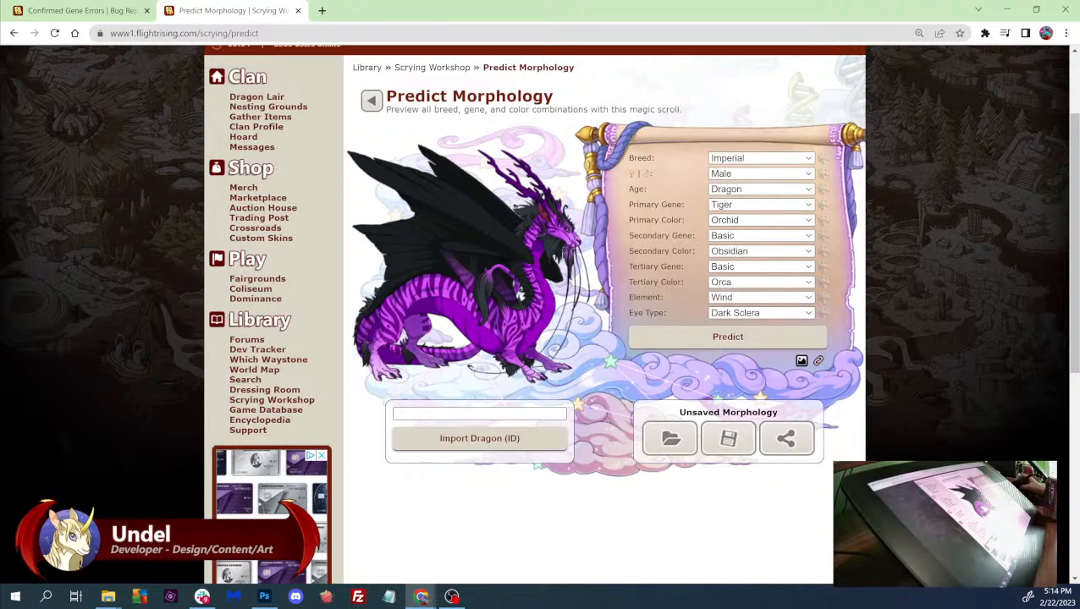
- Open ImperialM.psd in Photoshop and show it in full screen mode with the menu bar
mouse_move(109, 596)
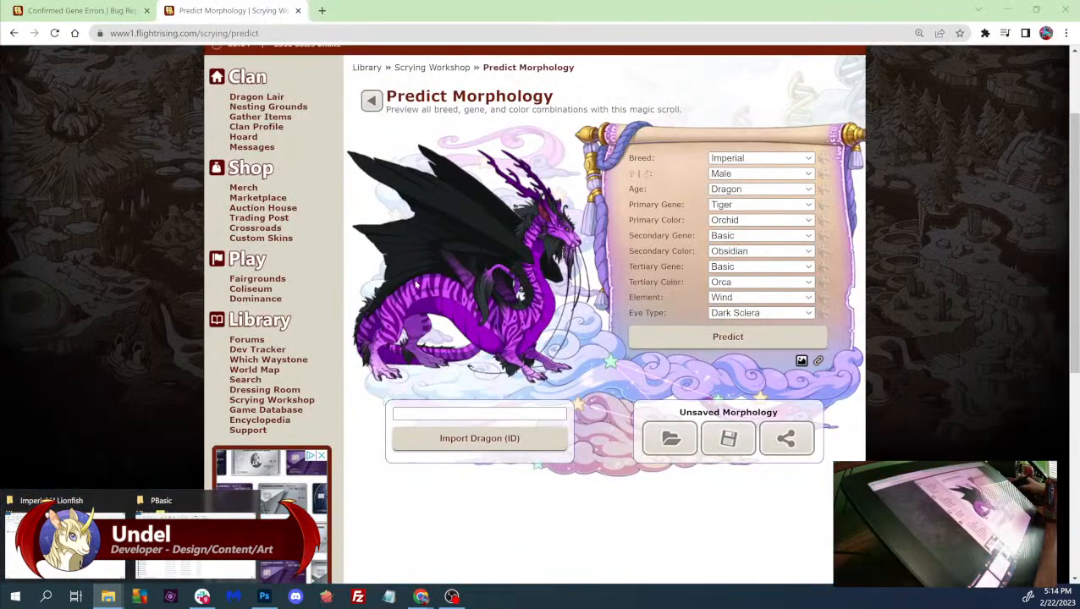
click(126, 501)
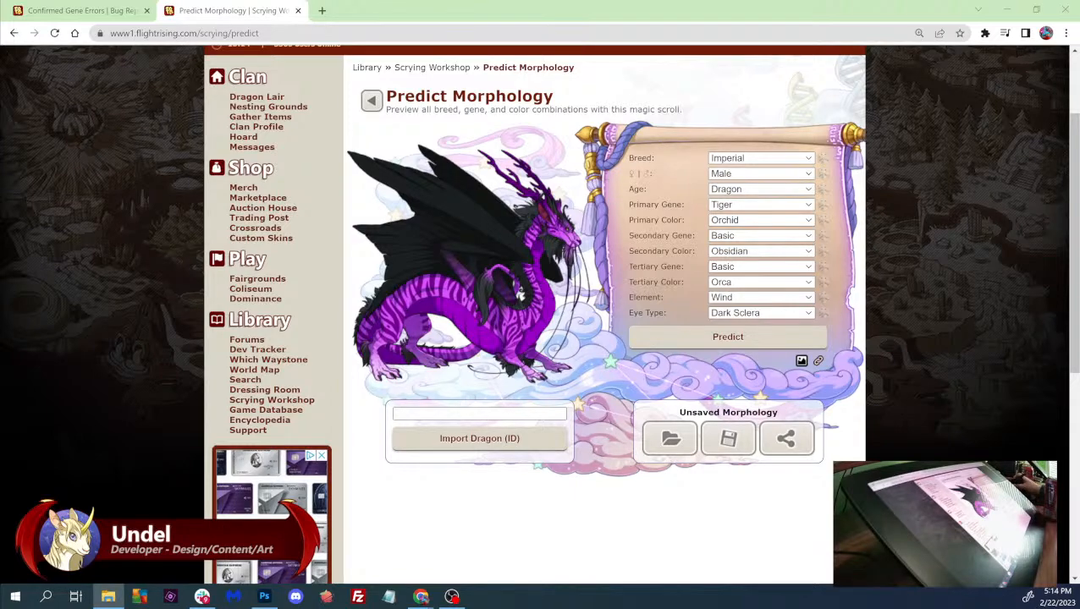
key(alt+Tab)
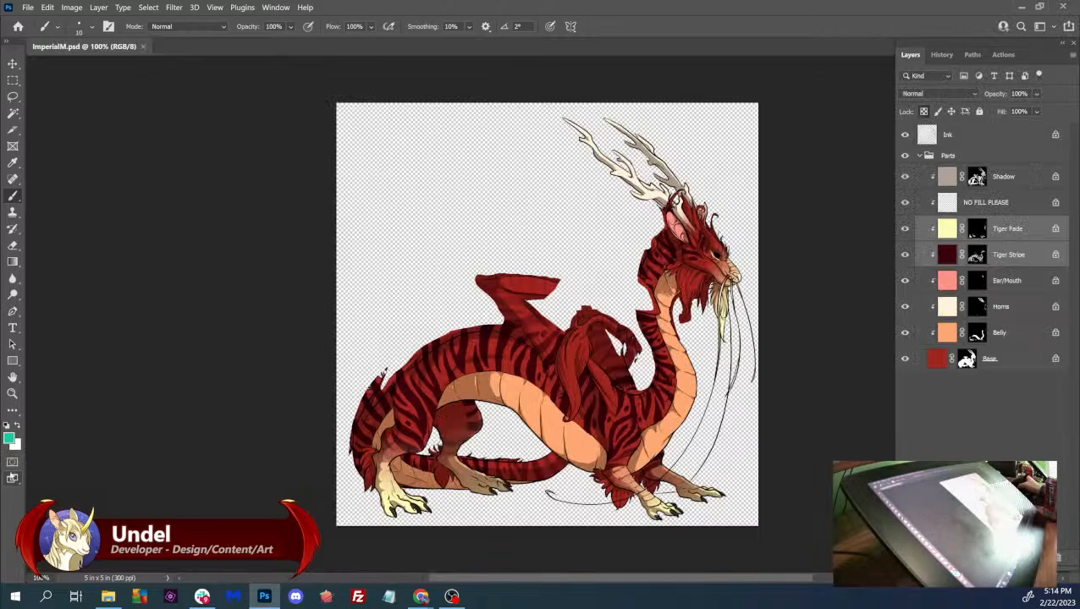
right_click(12, 479)
click(44, 475)
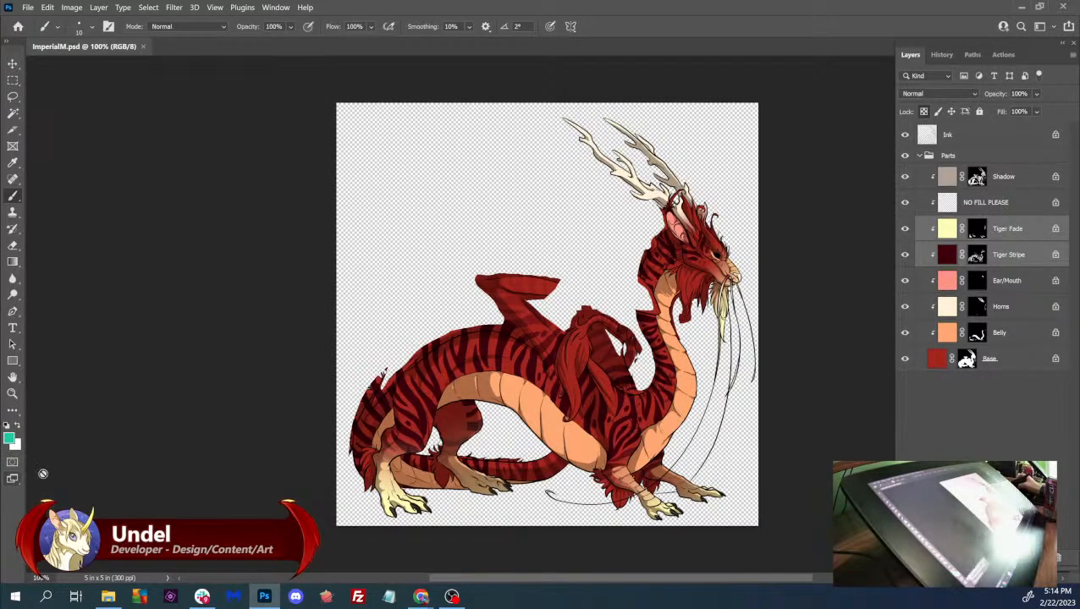
click(88, 484)
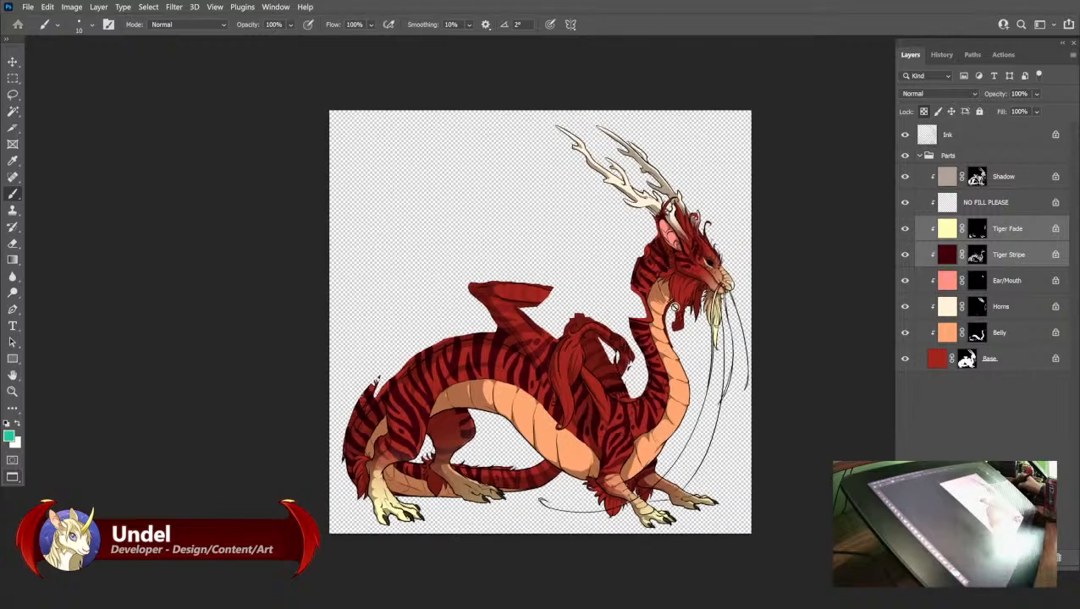
- Check the Tiger Fade, Tiger Stripe, Horns and Belly layers by toggling their visibility, leaving only Tiger Fade hidden
click(906, 229)
click(907, 230)
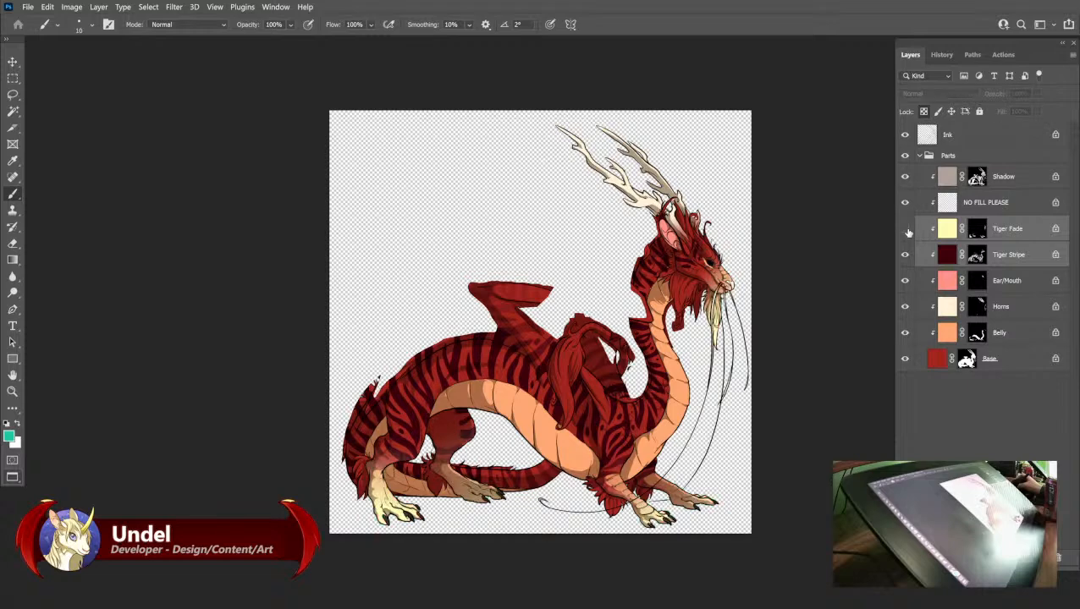
click(906, 230)
click(904, 247)
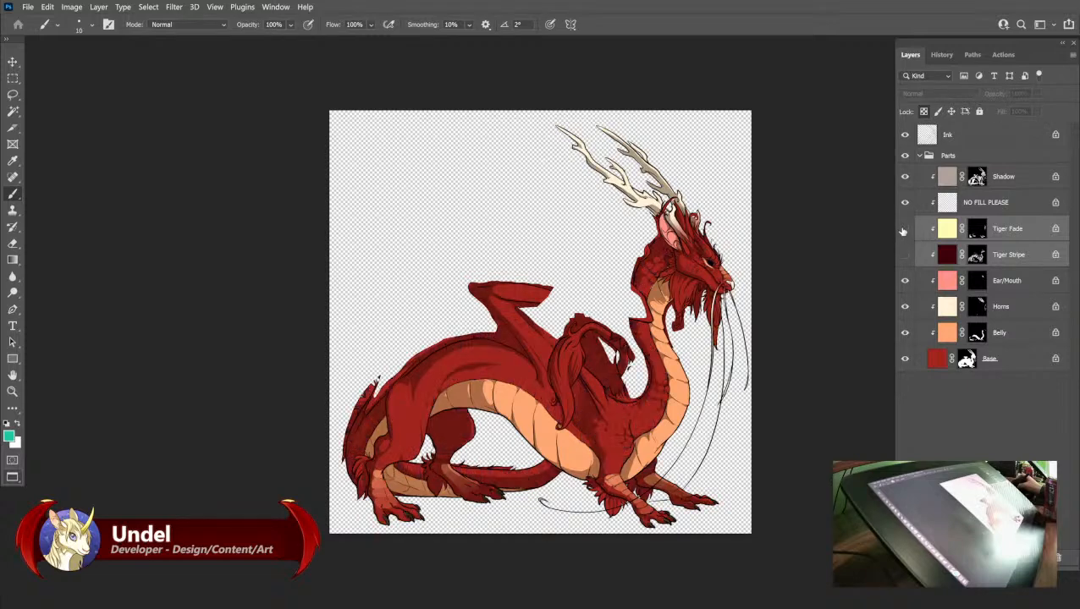
click(903, 230)
click(904, 231)
click(904, 307)
click(905, 307)
click(905, 306)
click(904, 306)
click(905, 332)
click(905, 333)
click(905, 333)
click(904, 334)
click(905, 254)
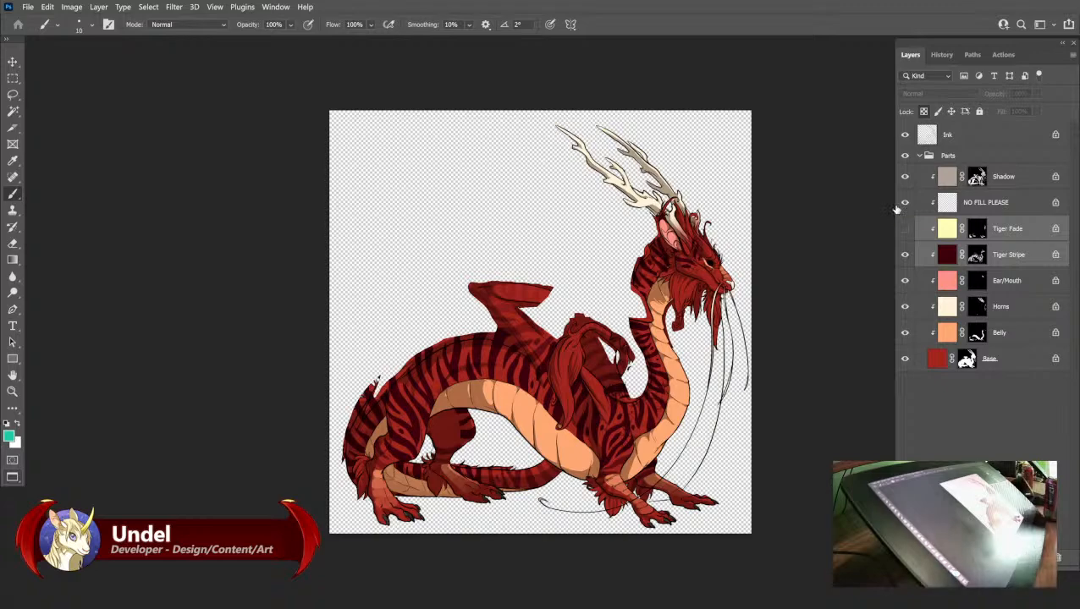
- On the Tiger Stripe layer mask, paint white to extend the cut-off stripes across the thigh of the farthest hind leg
key(ctrl+plus)
key(ctrl+plus)
key(ctrl+plus)
key(ctrl+plus)
key(ctrl+plus)
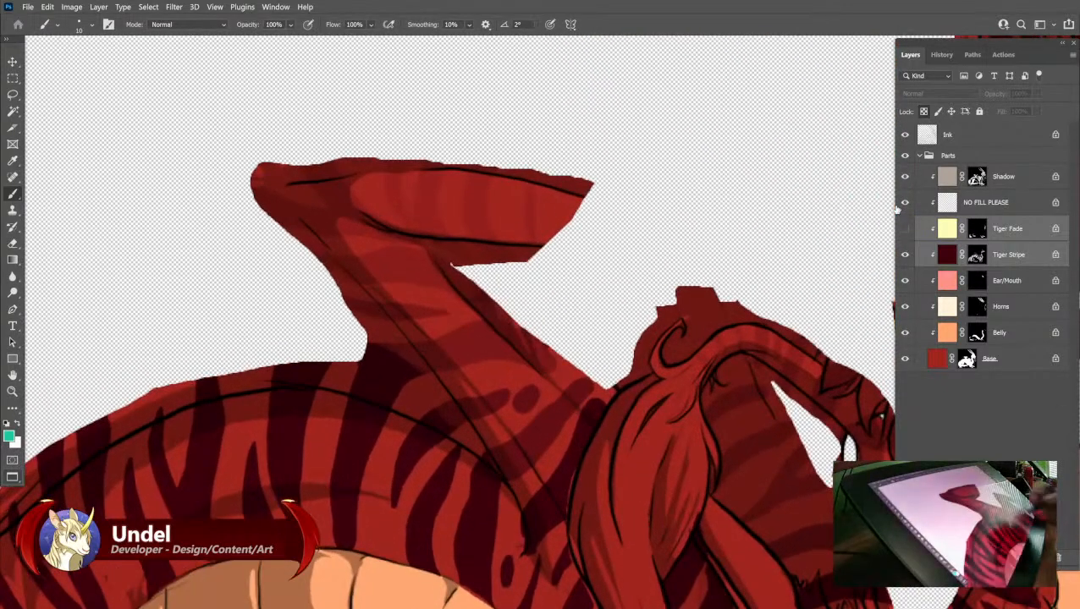
right_click(479, 432)
click(559, 320)
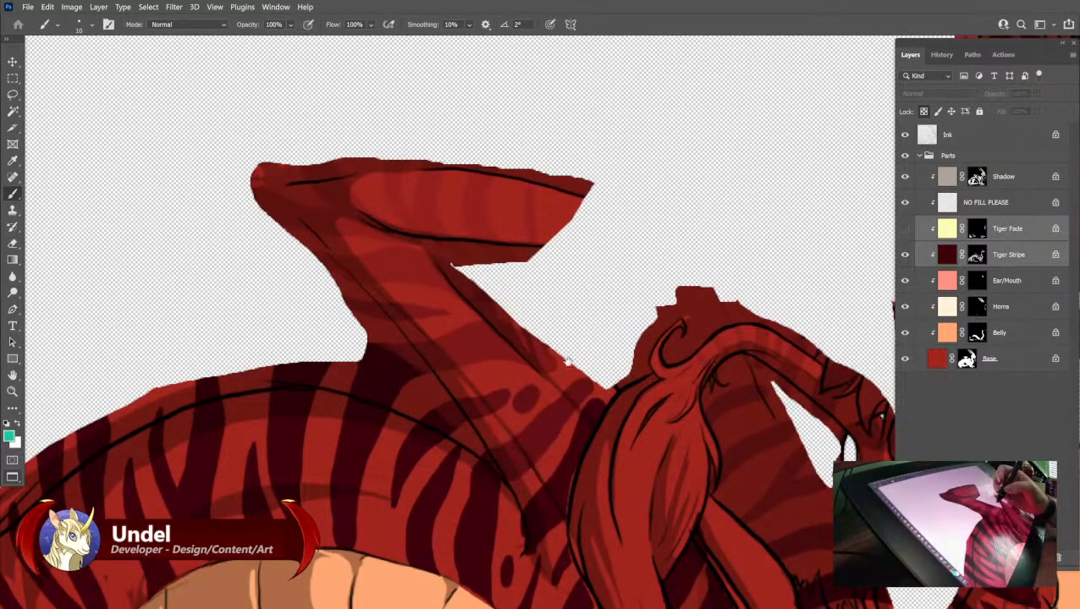
drag(568, 360, 626, 76)
drag(483, 491, 496, 373)
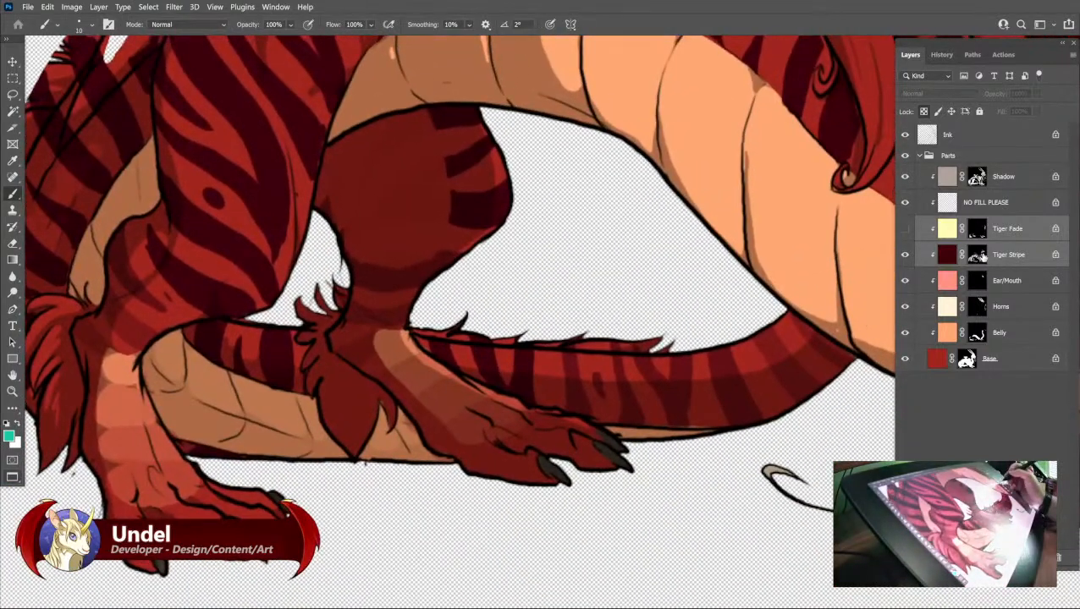
click(978, 255)
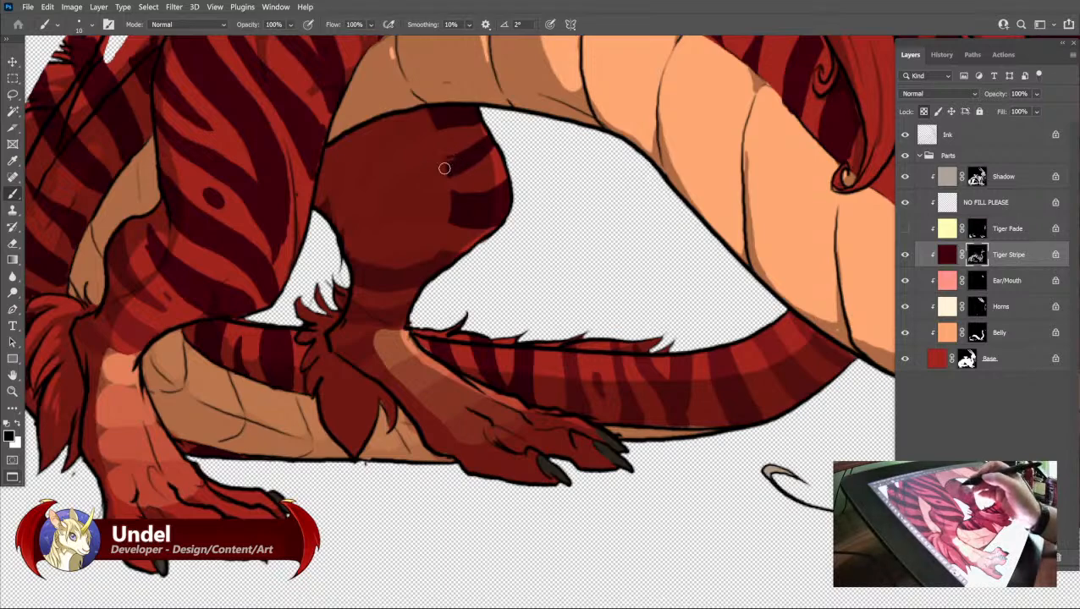
key(x)
mouse_move(464, 152)
mouse_down()
mouse_move(406, 175)
mouse_move(371, 220)
mouse_move(373, 245)
mouse_move(374, 218)
mouse_move(368, 233)
mouse_move(372, 222)
mouse_move(370, 230)
mouse_move(411, 218)
mouse_move(463, 221)
mouse_move(458, 196)
mouse_move(427, 188)
mouse_move(458, 171)
mouse_move(399, 196)
mouse_move(465, 169)
mouse_move(422, 177)
mouse_move(448, 160)
mouse_move(386, 198)
mouse_move(370, 227)
mouse_move(376, 213)
mouse_move(370, 225)
mouse_move(452, 209)
mouse_move(398, 212)
mouse_move(446, 197)
mouse_move(422, 193)
mouse_move(477, 195)
mouse_up()
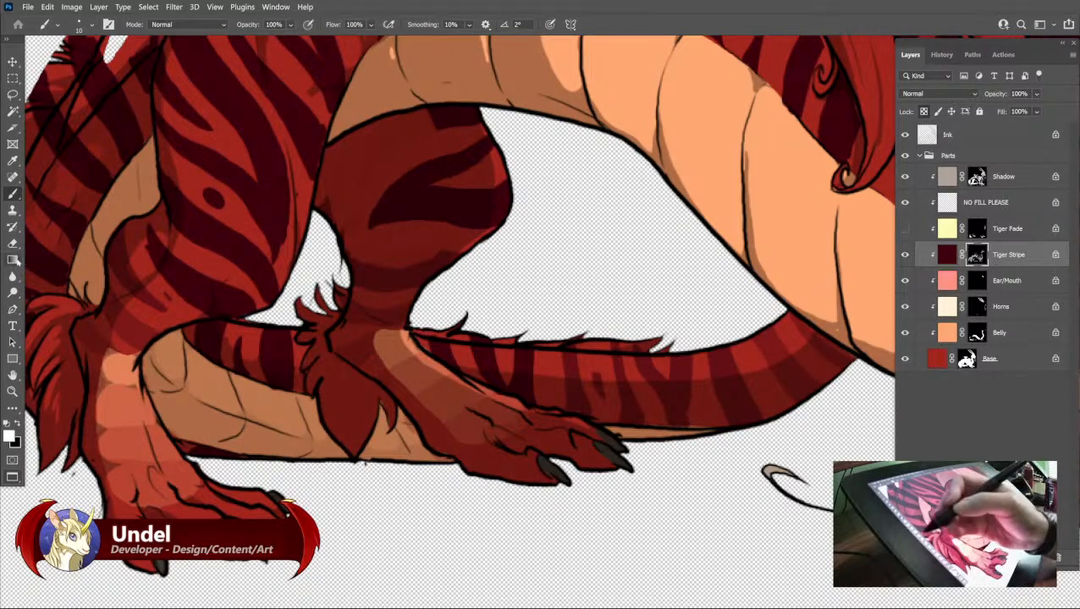
- Refine the extended thigh stripes and paint further tapered stripes across the upper part of the farthest hind leg
click(17, 424)
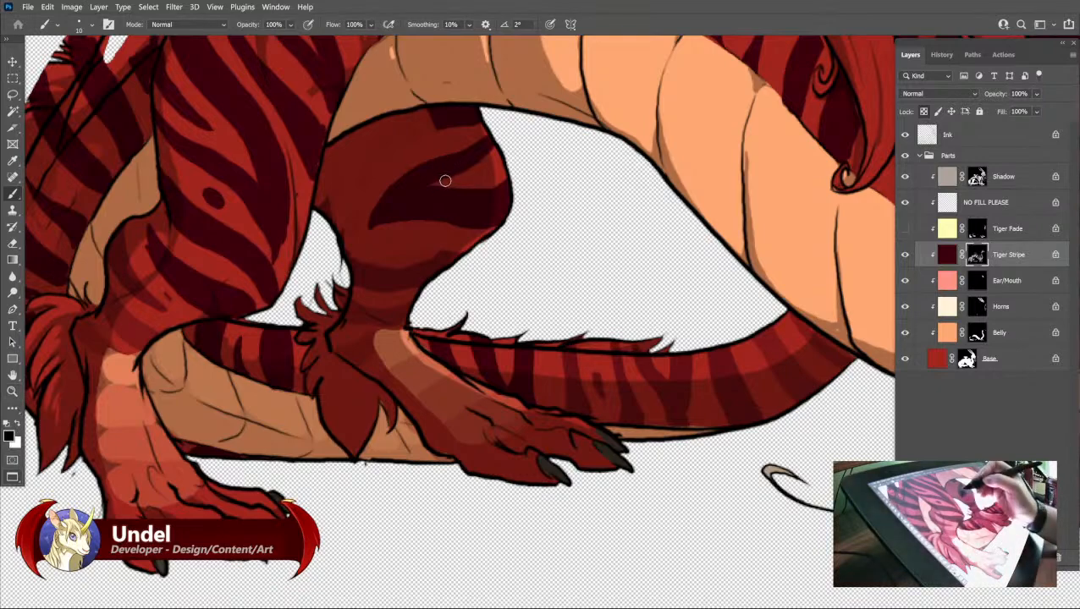
key(x)
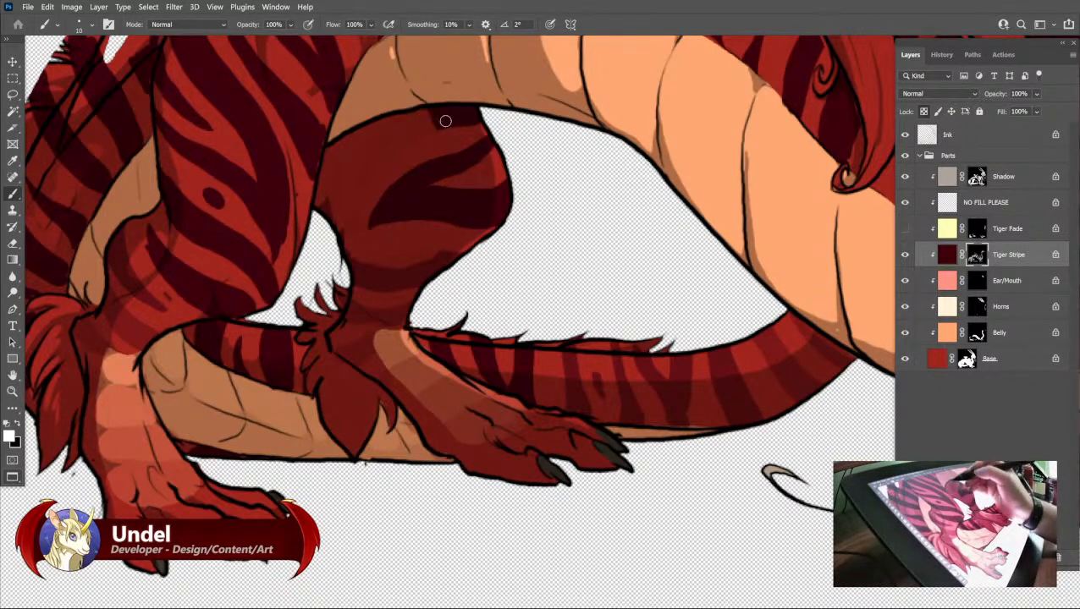
drag(424, 125, 364, 188)
mouse_move(391, 124)
mouse_down()
mouse_move(362, 194)
mouse_move(375, 150)
mouse_move(365, 173)
mouse_move(424, 118)
mouse_move(387, 150)
mouse_up()
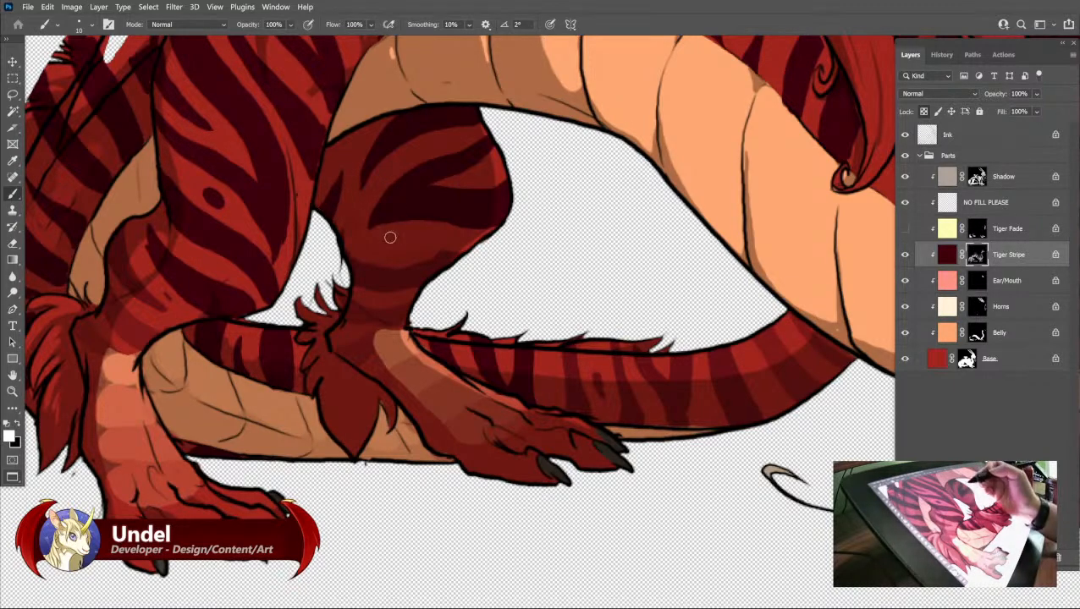
- View the Tiger Stripe mask alone and repaint the small stripe at the thigh's rear edge with the sampled grey
alt+click(976, 254)
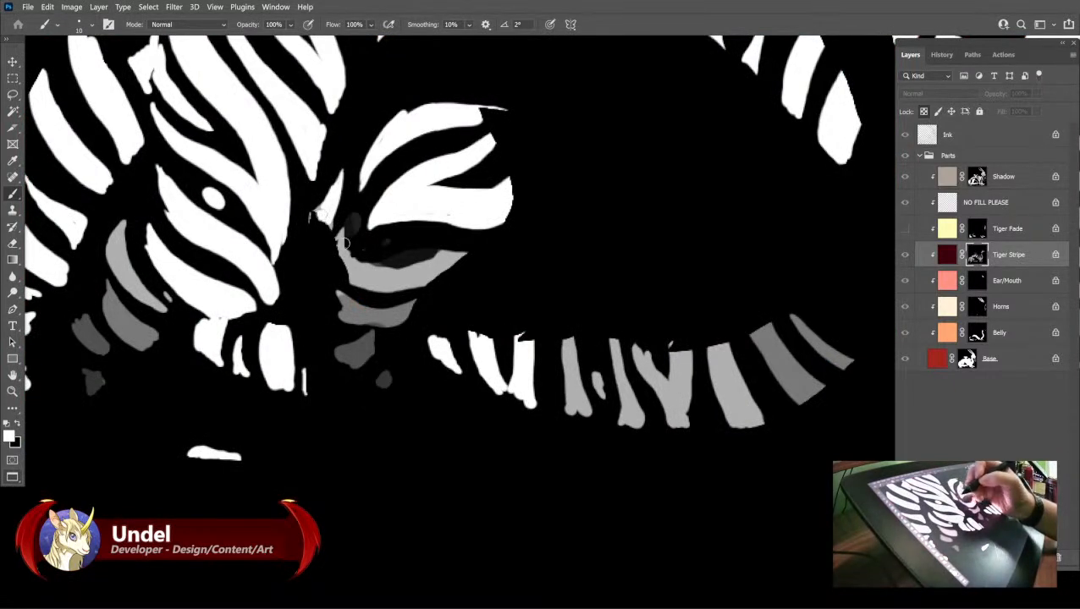
alt+click(344, 272)
mouse_move(317, 213)
mouse_down()
mouse_move(337, 205)
mouse_move(324, 201)
mouse_move(340, 173)
mouse_move(343, 188)
mouse_up()
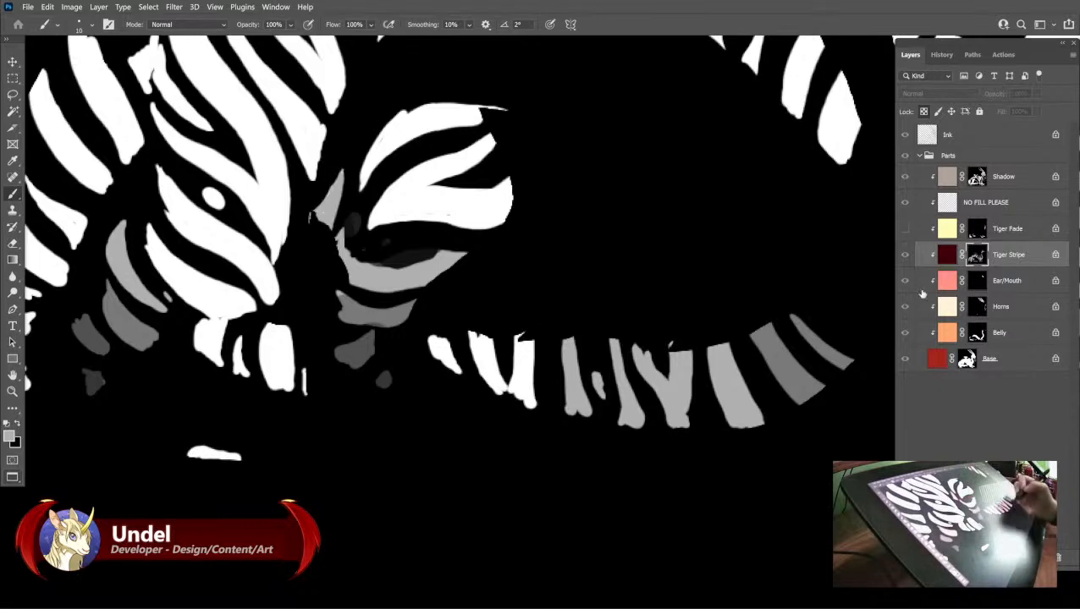
alt+click(975, 255)
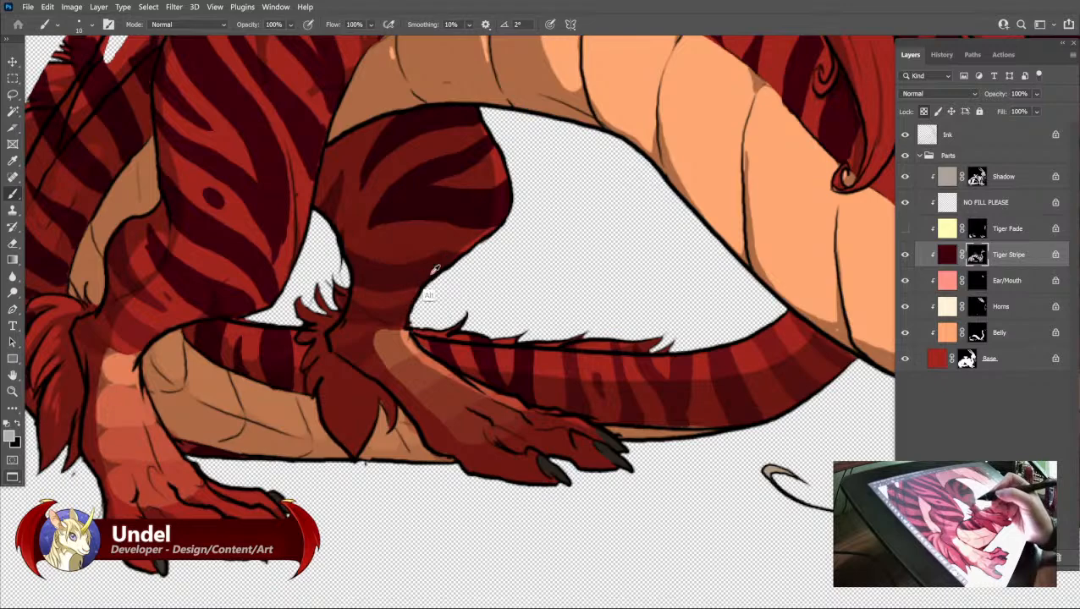
- Look at the brush stroke history, then examine the stripes on the dragon's chest and front legs
click(942, 54)
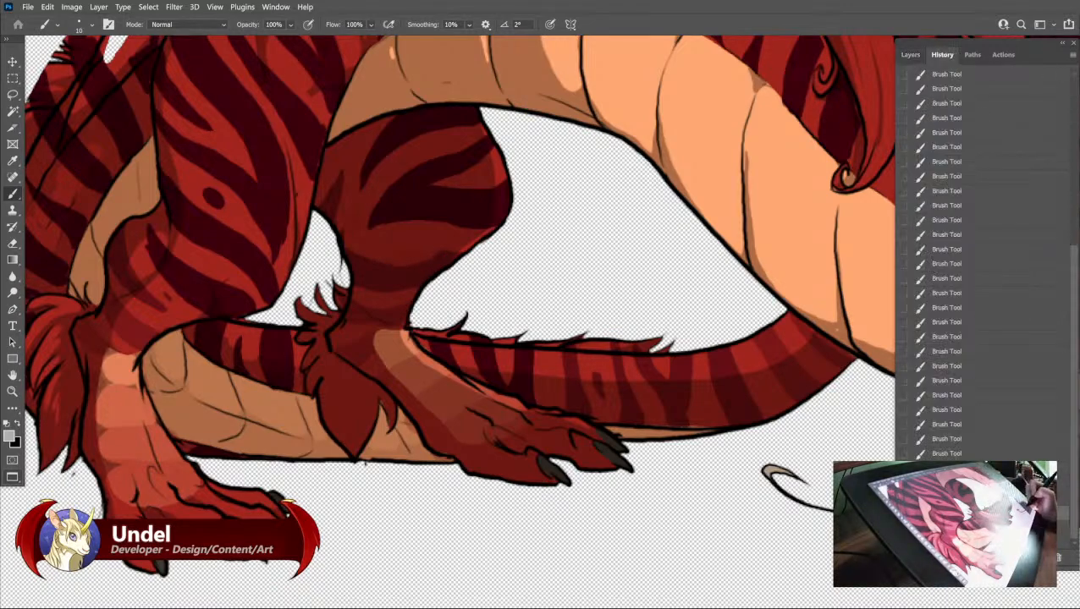
click(909, 54)
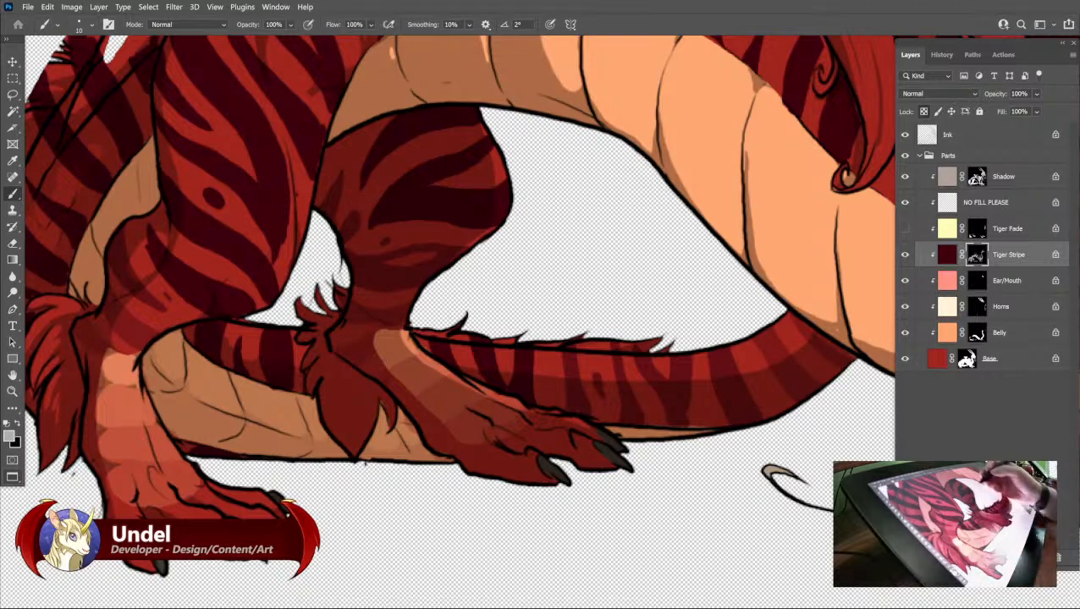
scroll(674, 383, right, 5)
scroll(631, 415, right, 5)
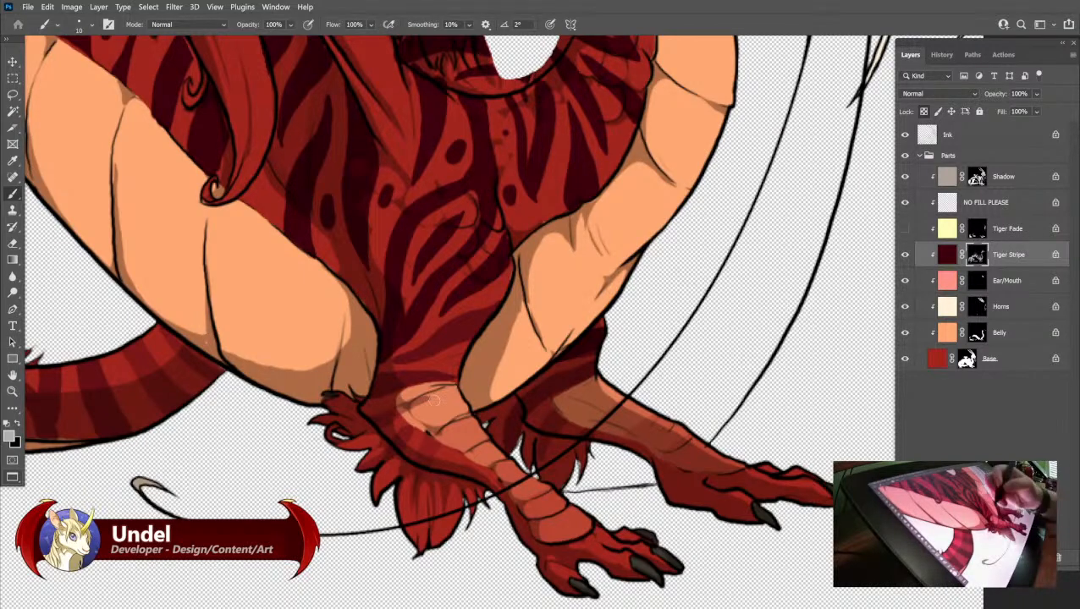
drag(535, 393, 606, 315)
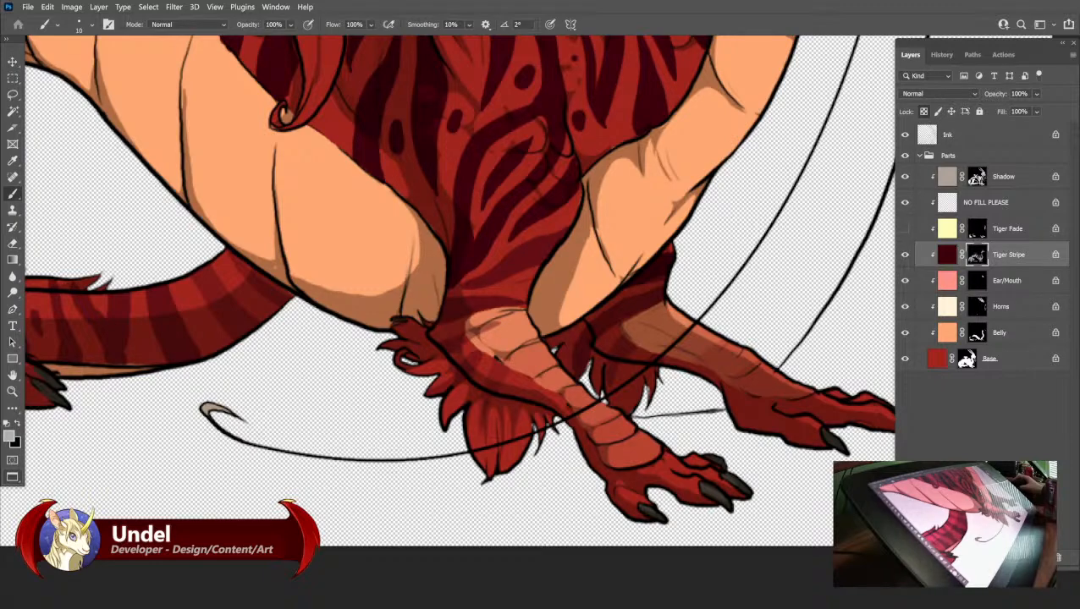
- Switch to the browser's Predict Morphology page and preview the female Imperial with Tiger, setting the primary color to Orca
key(alt+Tab)
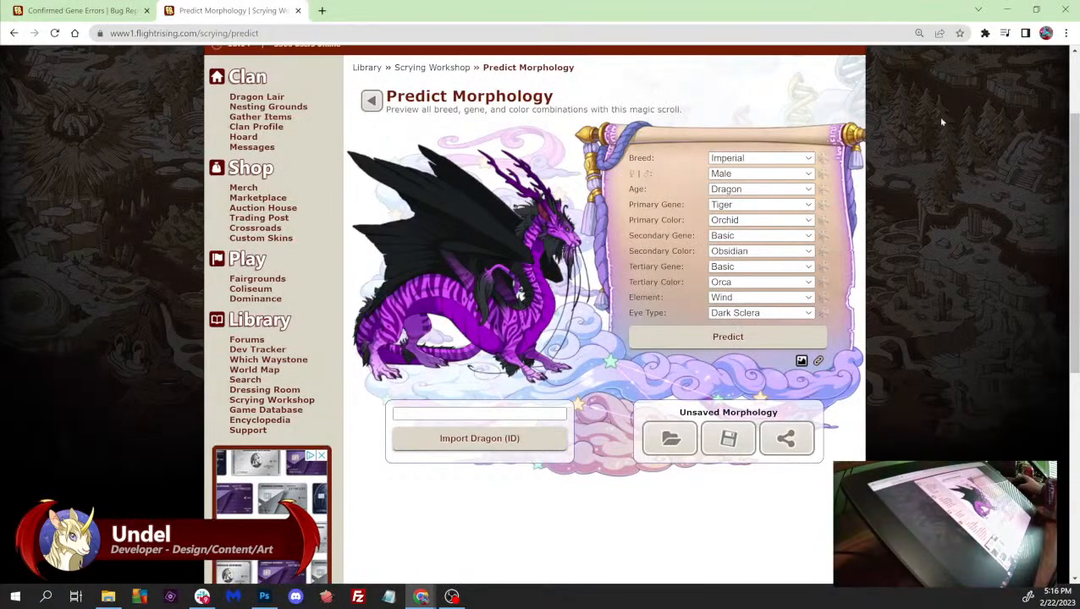
click(755, 174)
click(728, 195)
click(727, 337)
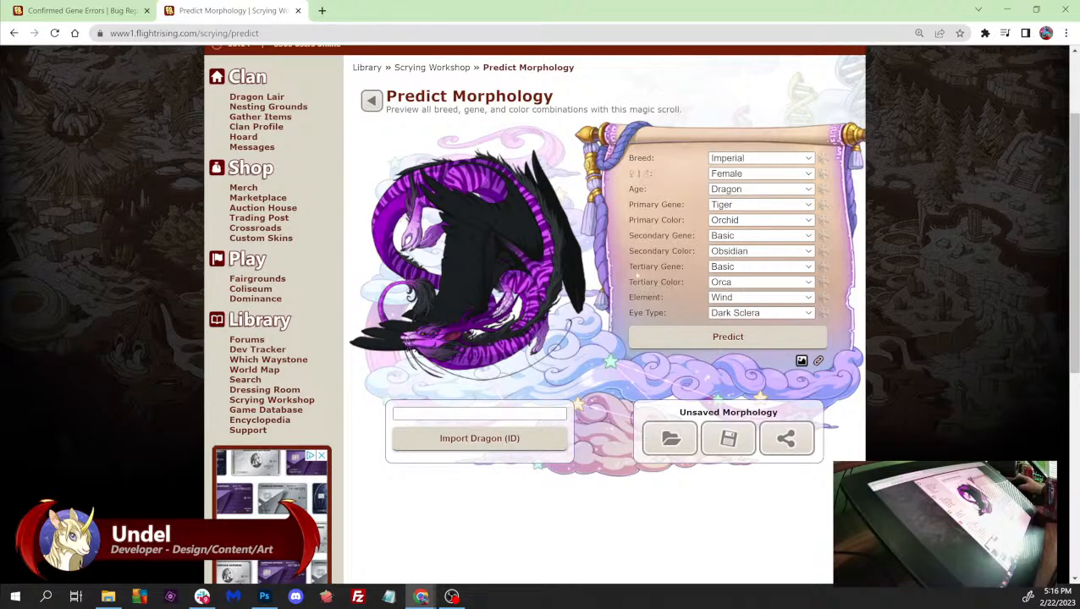
click(760, 220)
scroll(723, 279, up, 5)
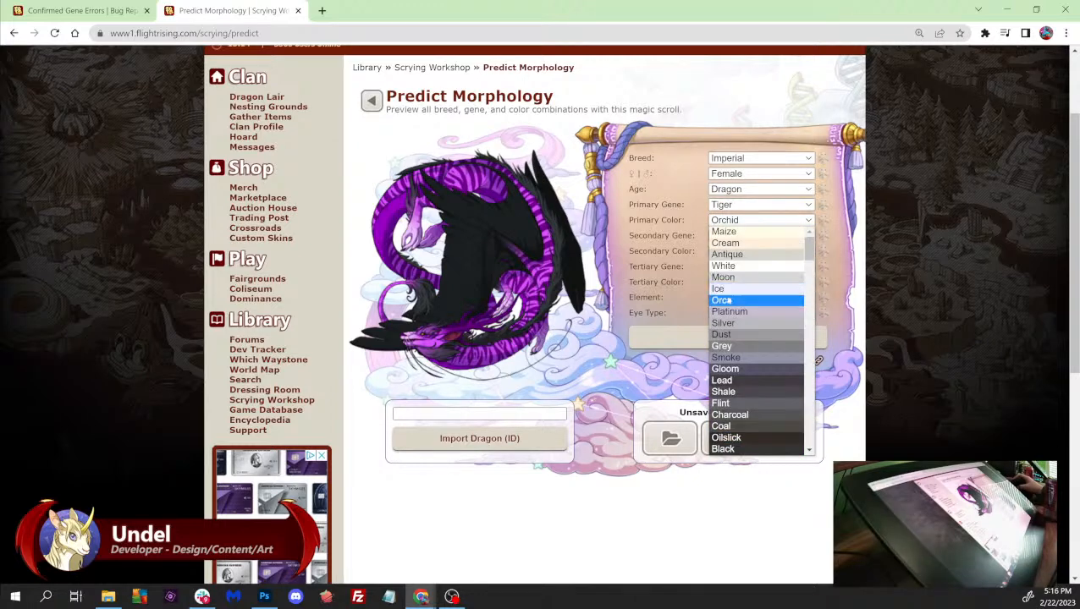
click(722, 301)
click(706, 337)
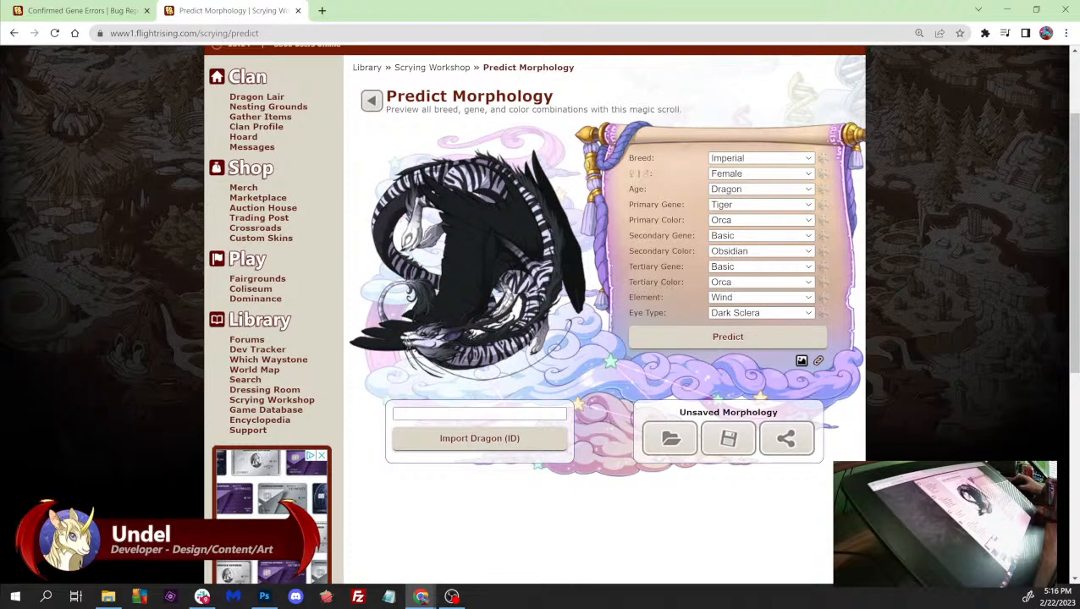
- Set the age to Hatchling and preview the Tiger gene on the Imperial hatchling
click(726, 174)
click(728, 191)
click(732, 188)
click(732, 213)
click(660, 340)
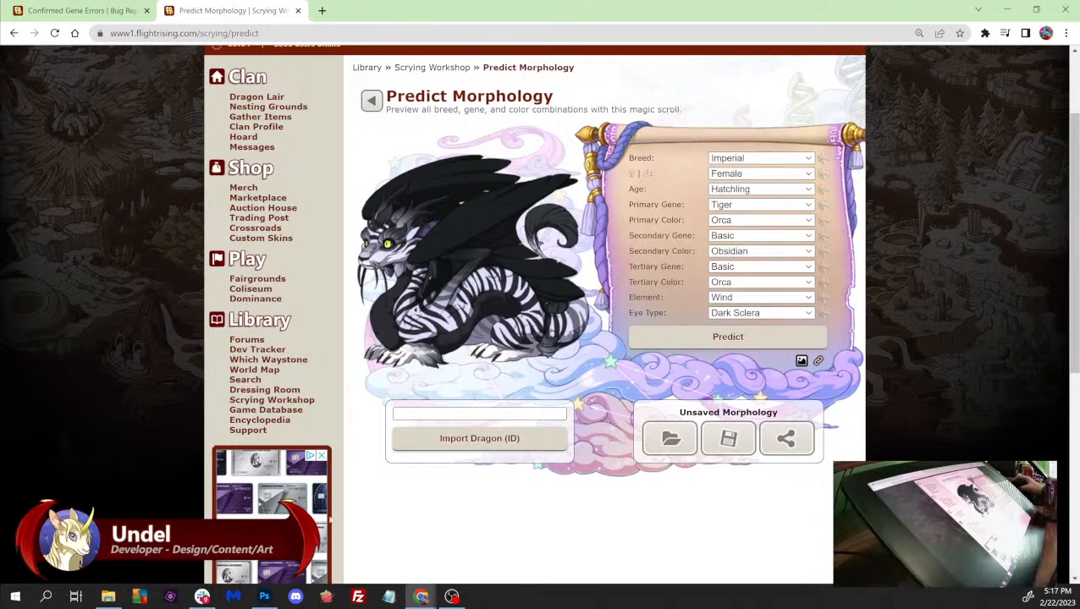
- Return to Photoshop and, on the Tiger Stripe mask, paint with black over the upper edge of the nearest front leg's scales
click(264, 597)
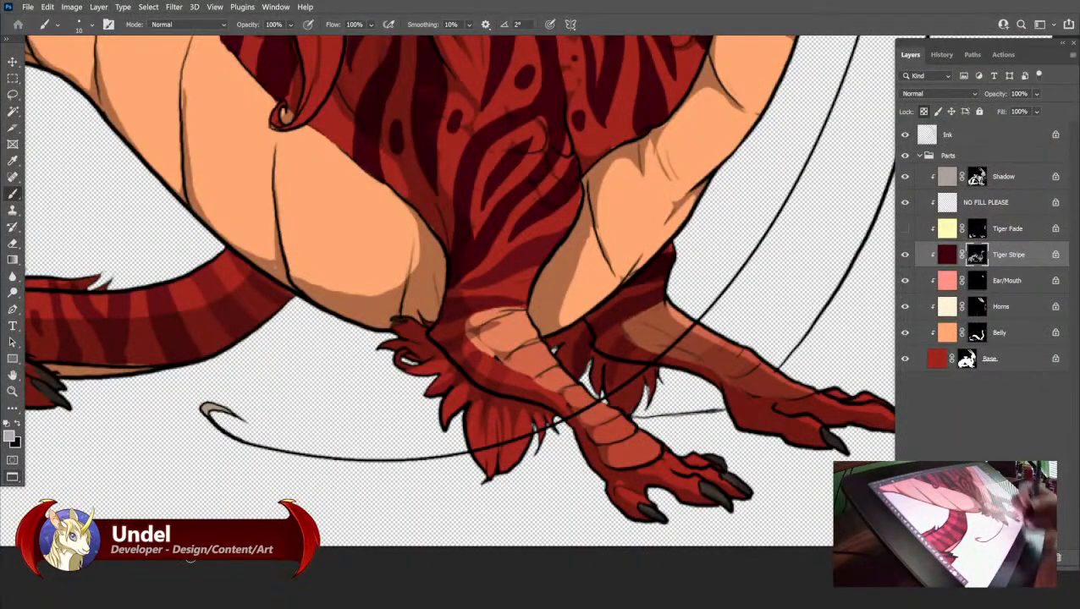
click(17, 424)
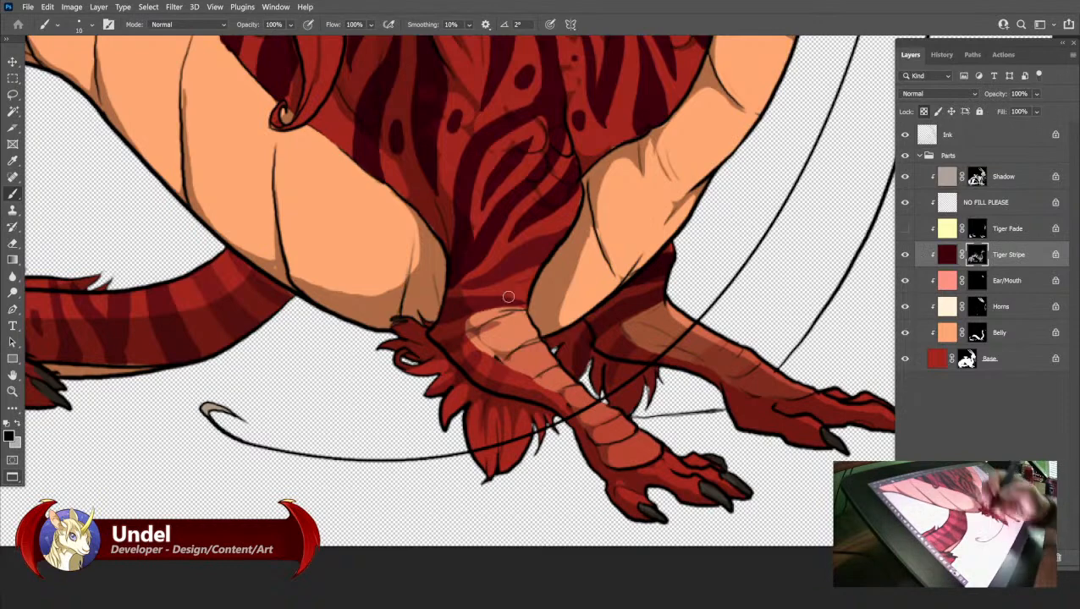
drag(474, 339, 481, 328)
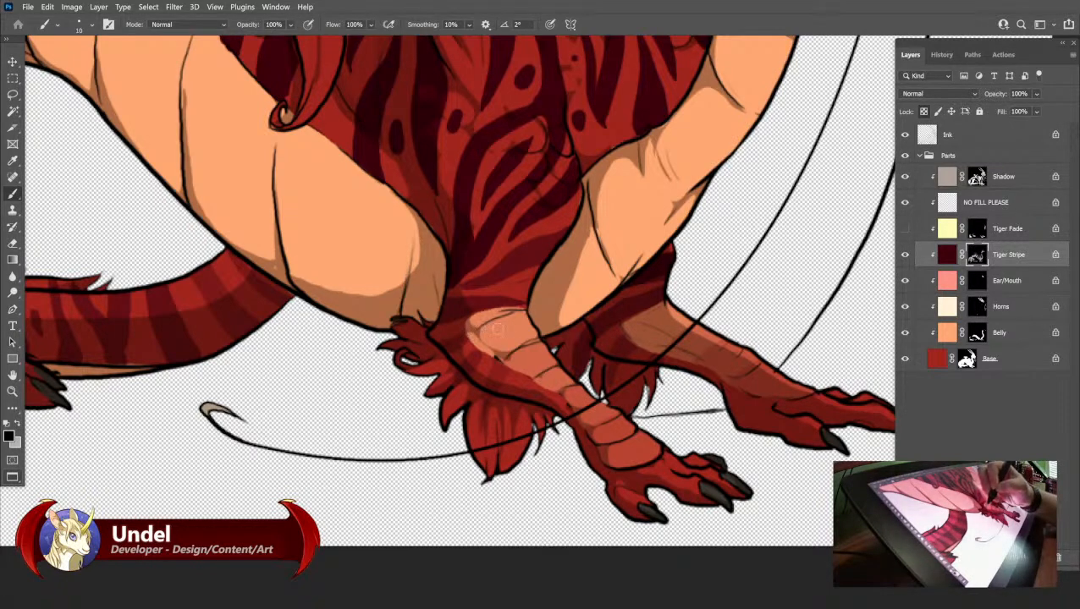
- Make the Tiger Fade layer visible, check the front feet, and save the document
click(905, 230)
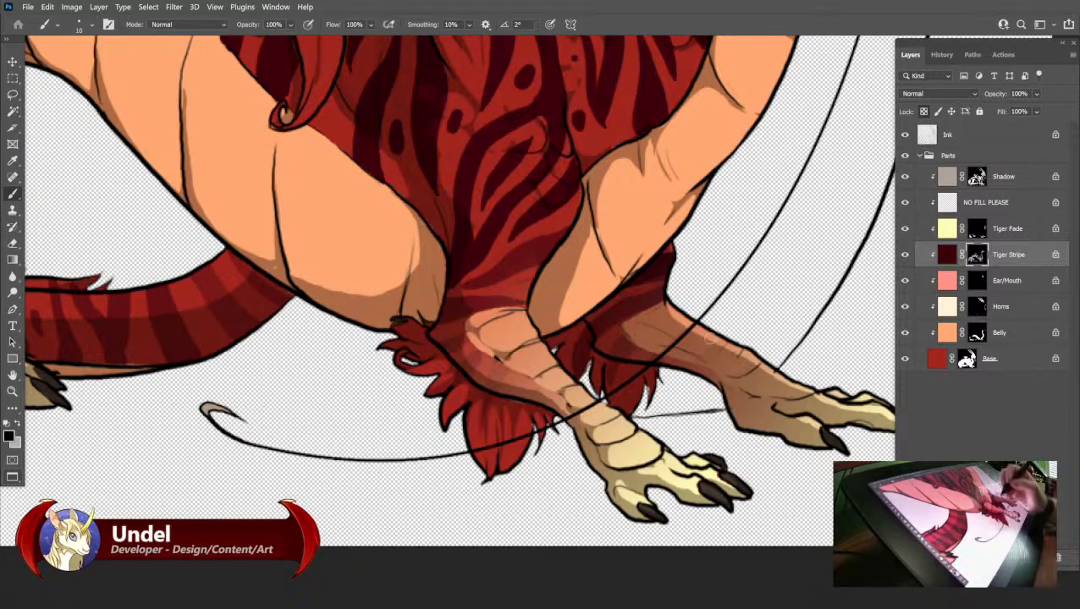
drag(474, 398, 685, 407)
drag(372, 415, 174, 319)
drag(693, 348, 633, 336)
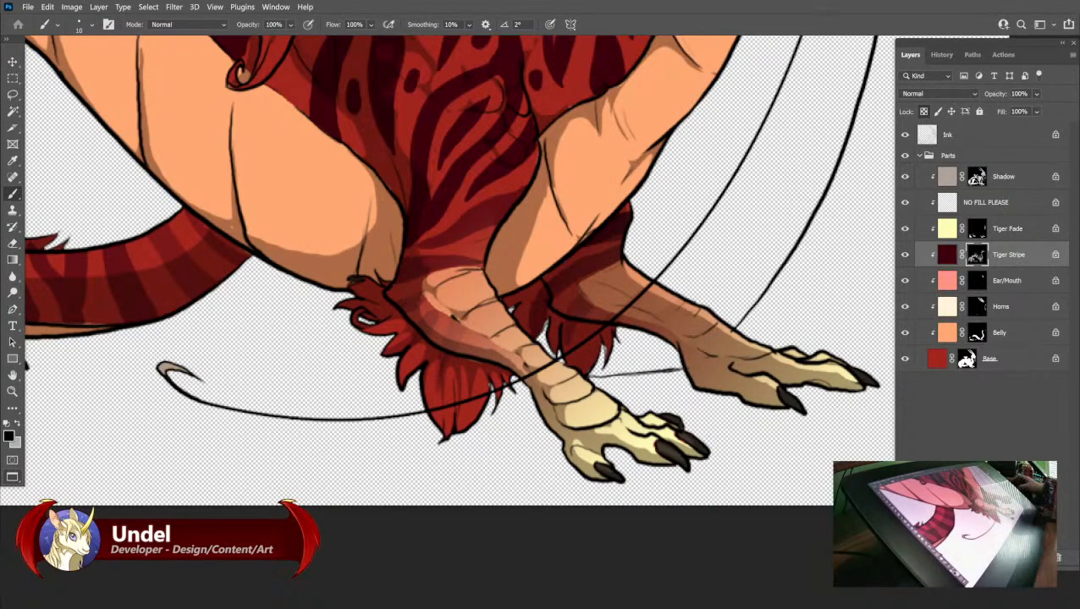
click(28, 6)
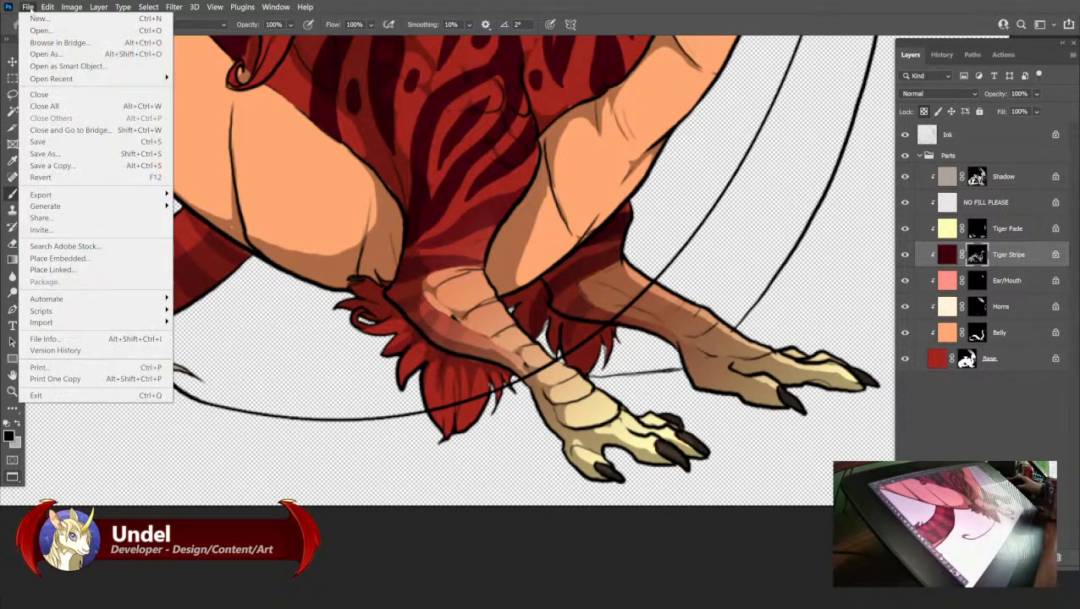
click(76, 138)
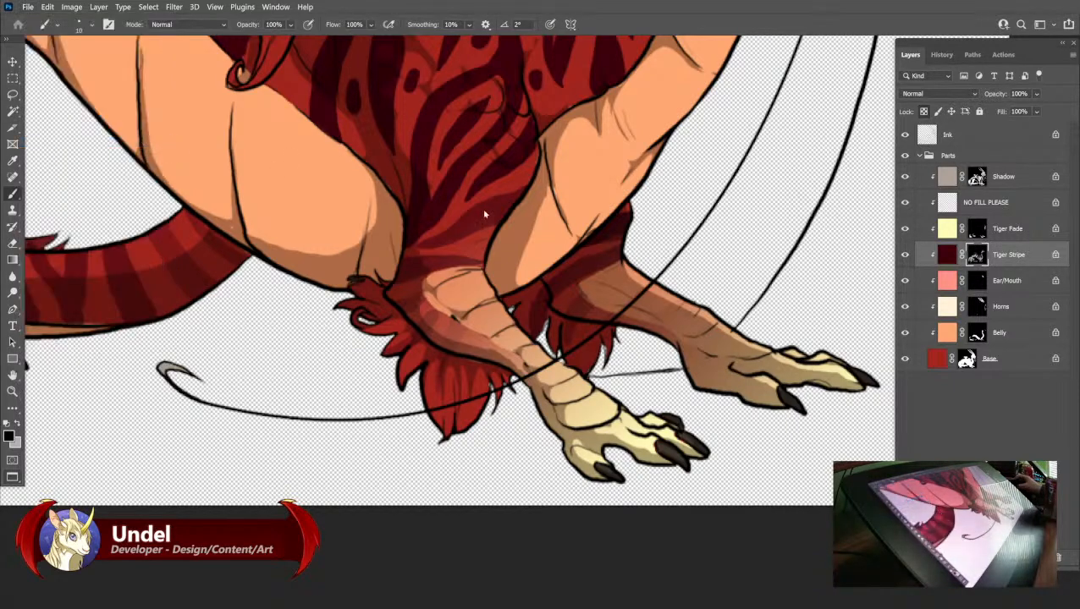
click(937, 55)
click(912, 56)
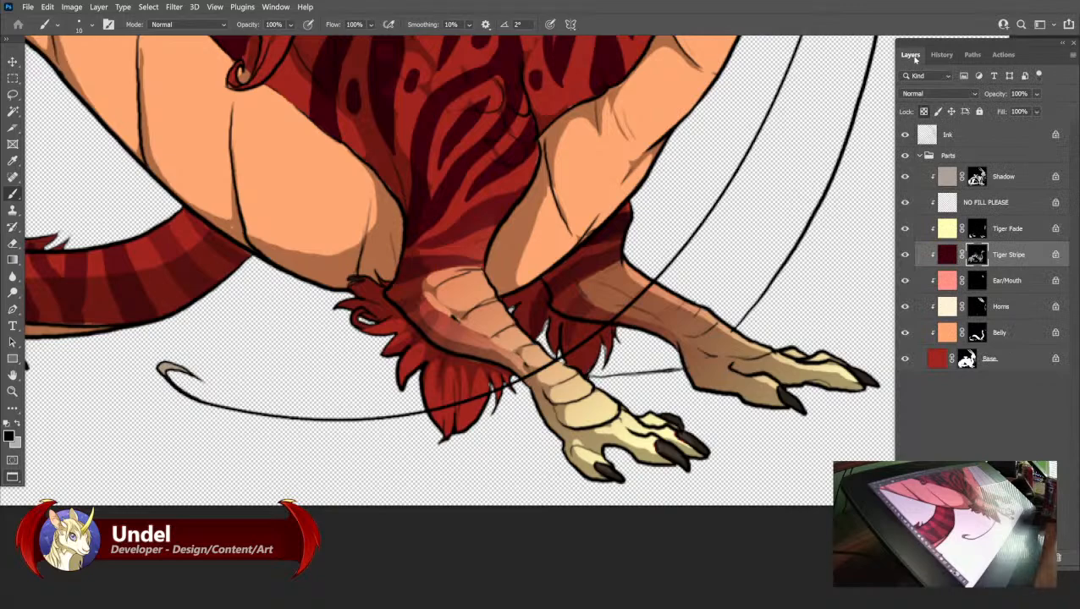
click(1007, 230)
click(1009, 256)
key(alt+bracketright)
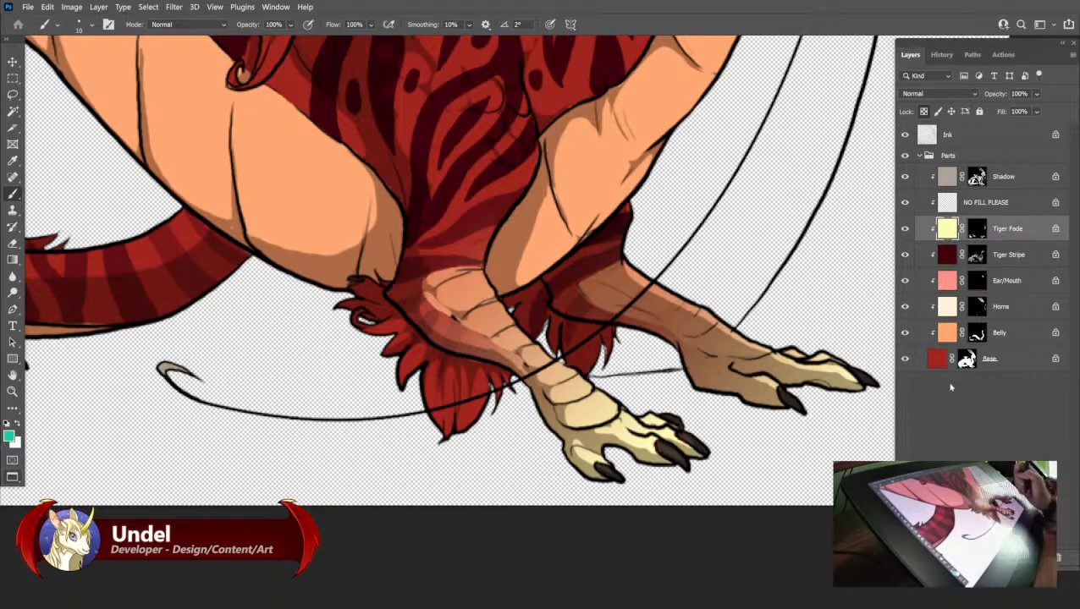
- Exit Photoshop and start it again
click(30, 8)
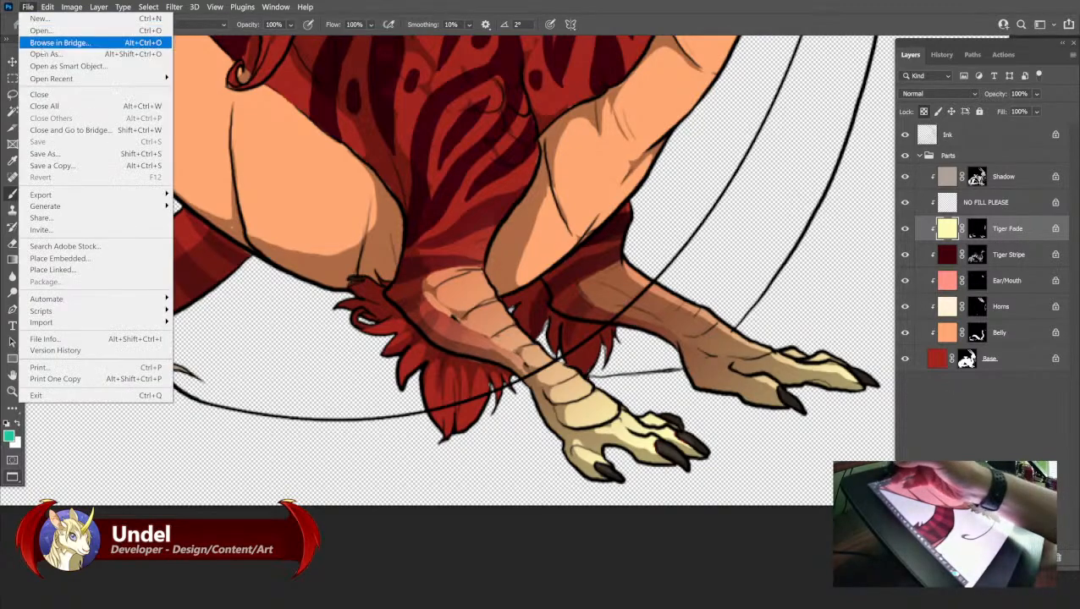
click(67, 394)
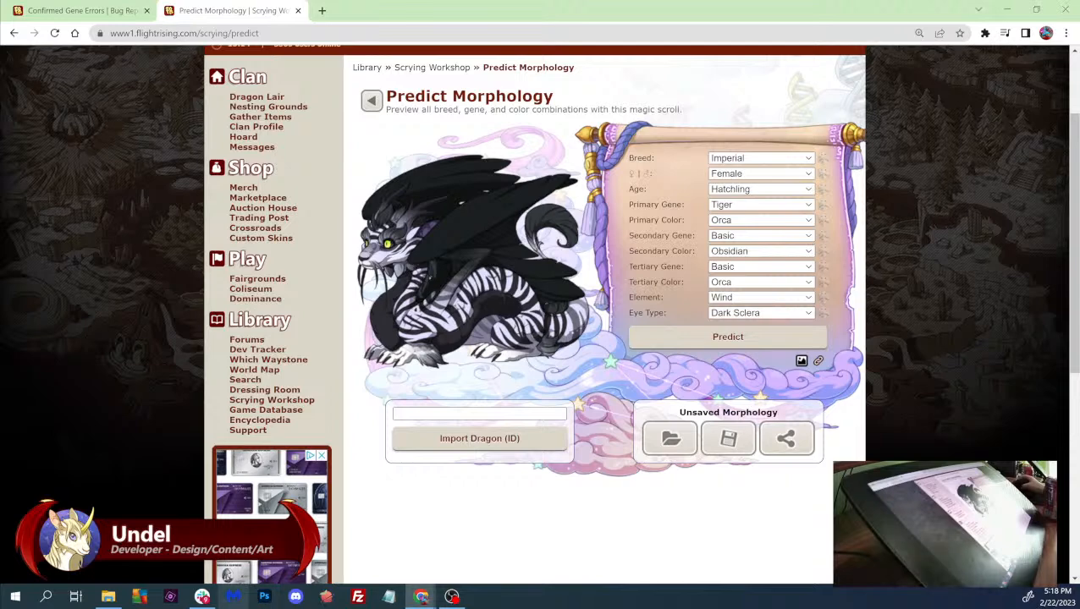
click(263, 598)
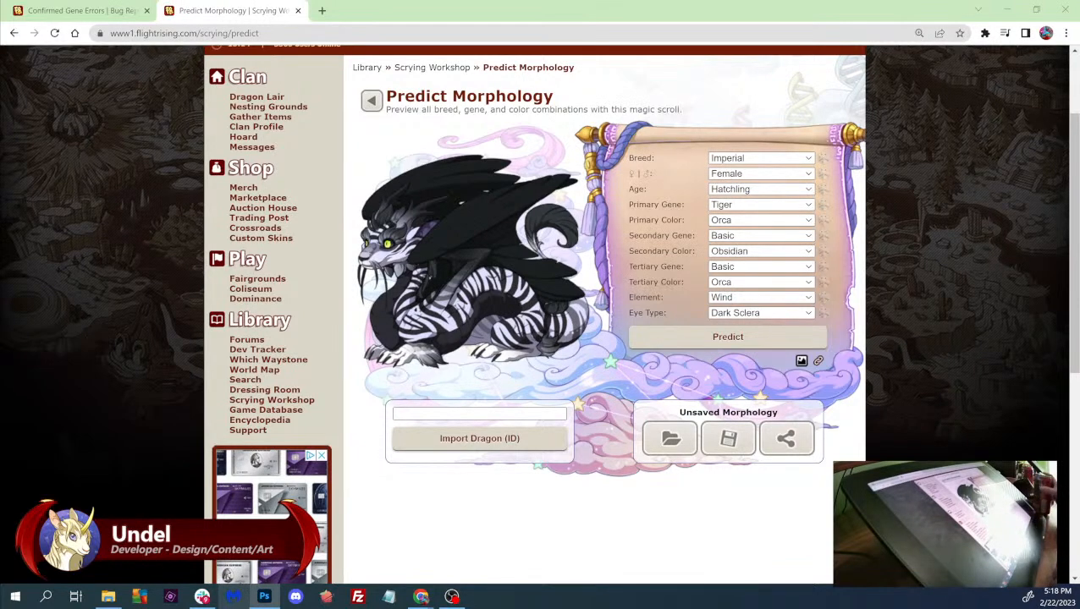
key(alt+Tab)
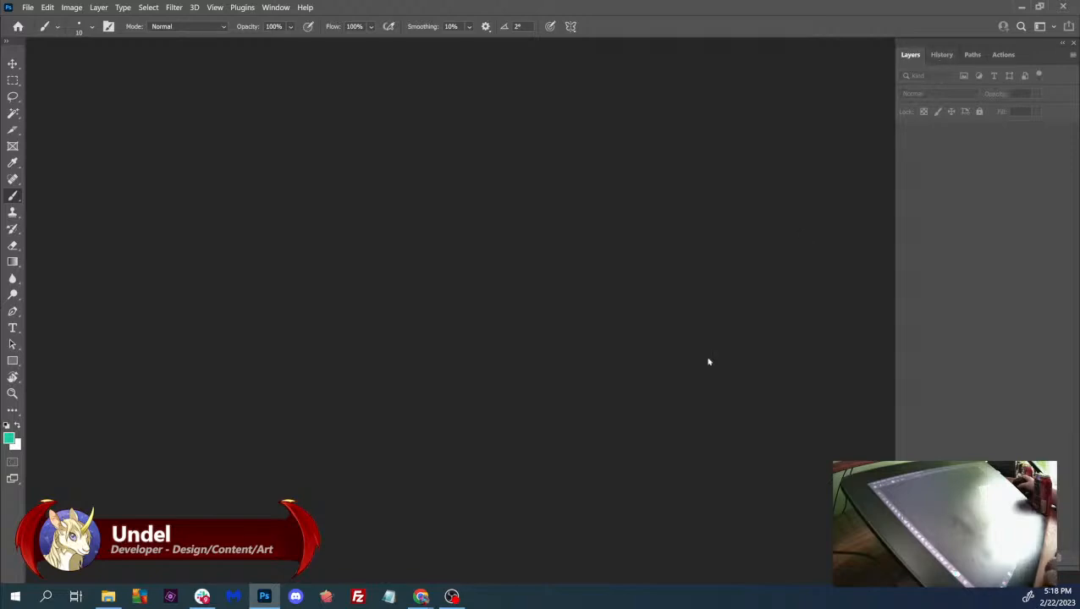
- Reopen ImperialM.psd to check the saved artwork and close it again
click(46, 8)
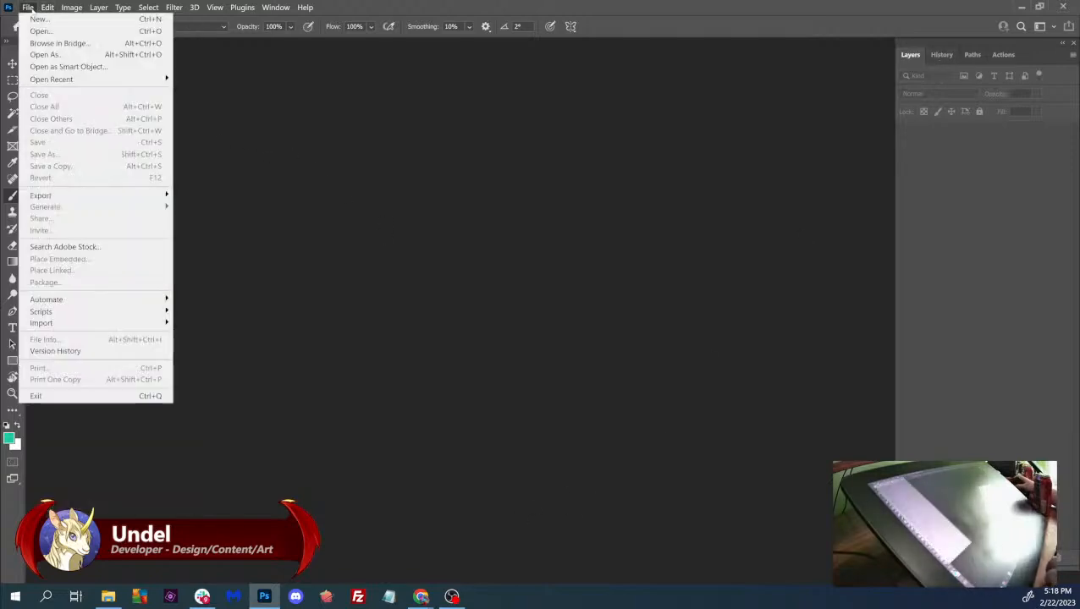
click(76, 66)
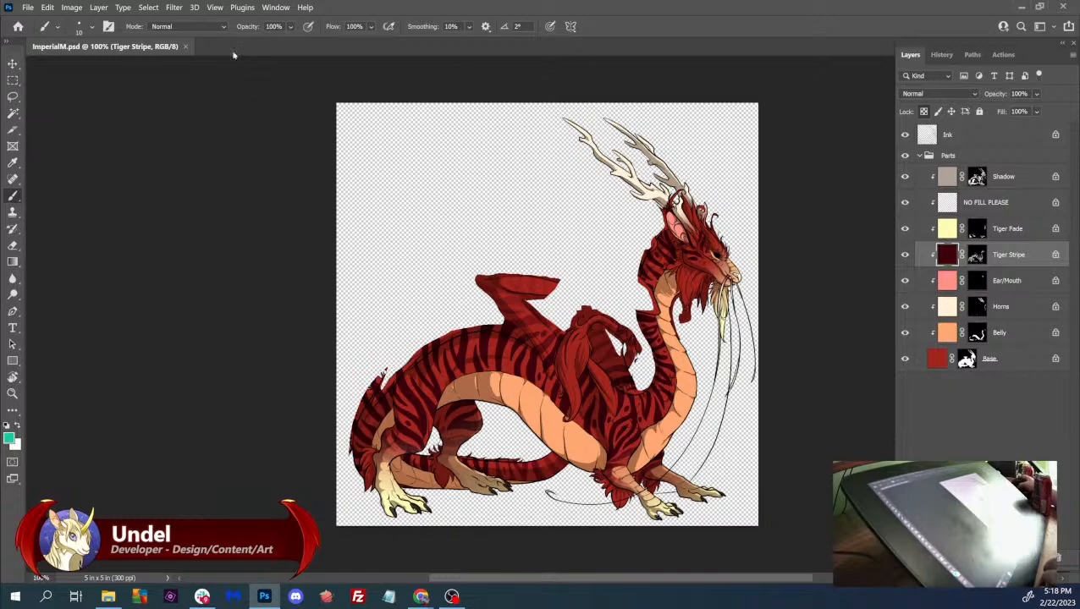
click(183, 48)
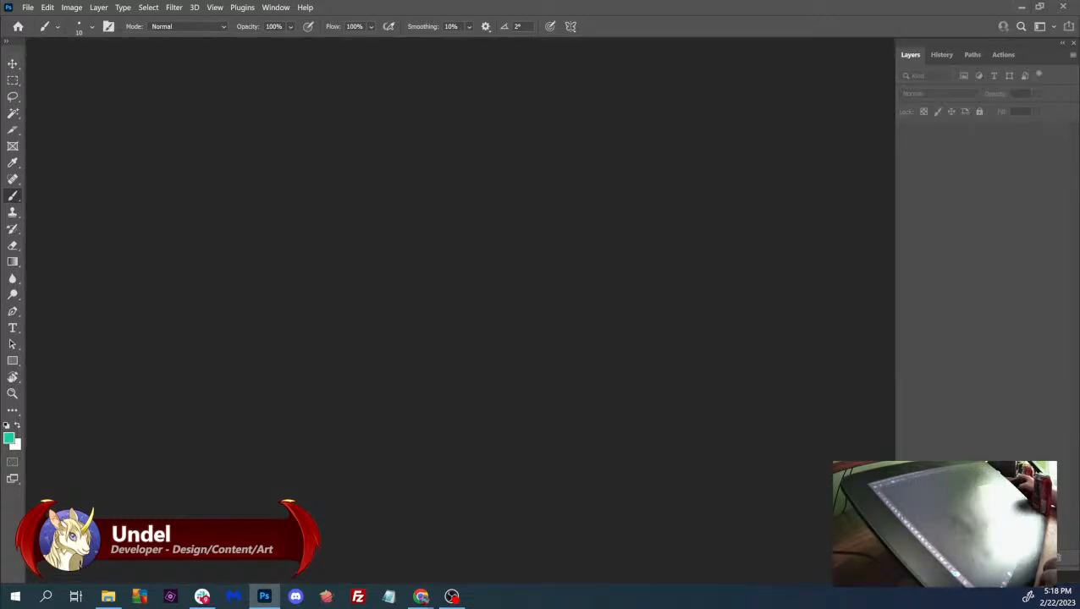
- Switch to the browser's Confirmed Gene Errors list and highlight the Mirror F Tapir entry
key(alt+Tab)
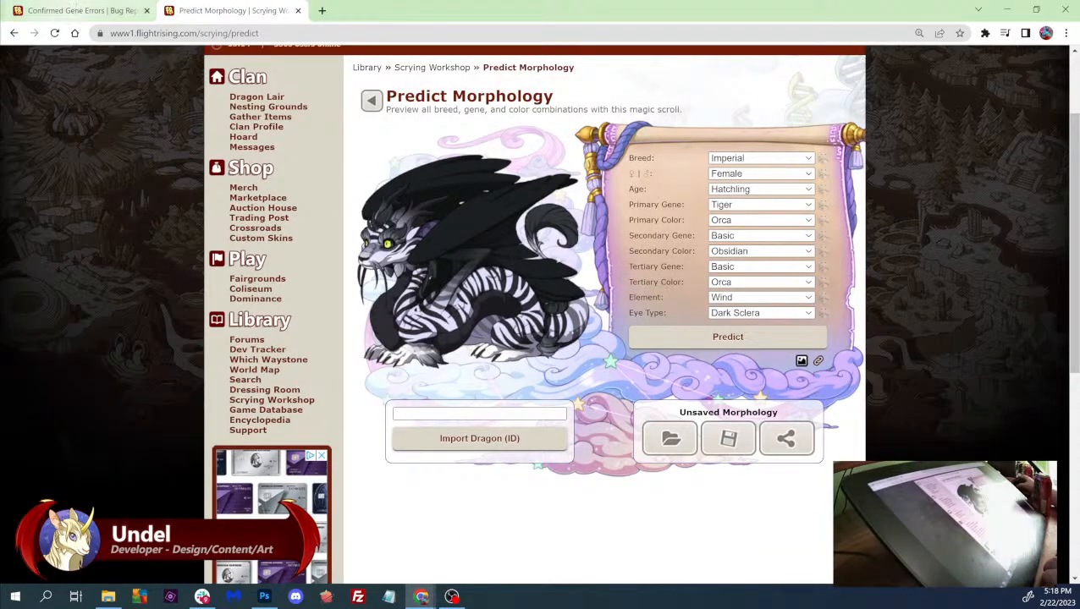
click(80, 11)
drag(746, 419, 496, 418)
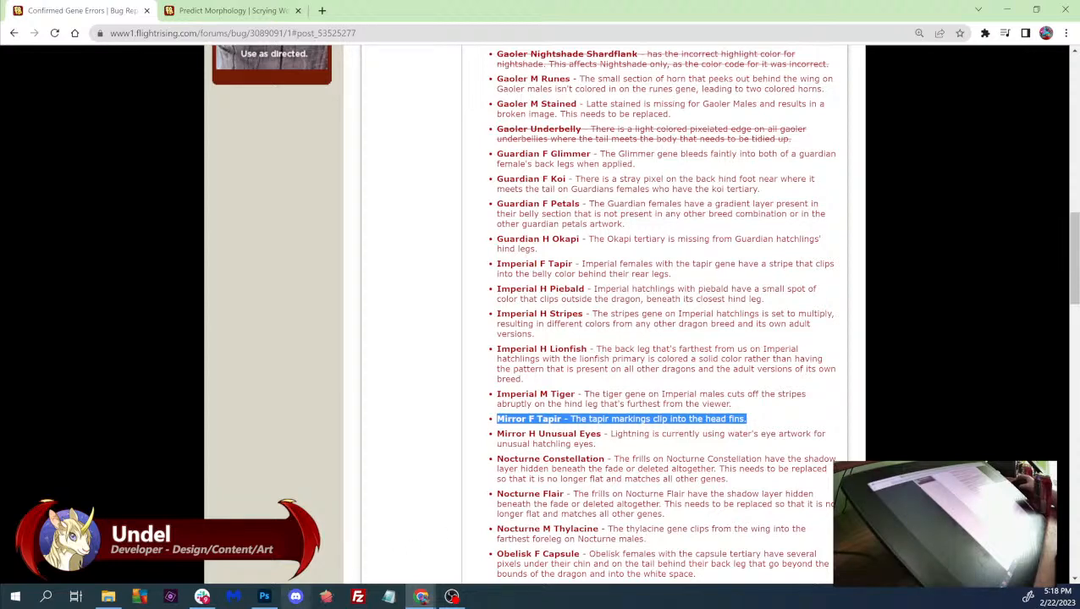
- In Predict Morphology, set the breed to Mirror, age to Dragon and primary gene to Tapir, and preview the female
click(241, 10)
click(727, 159)
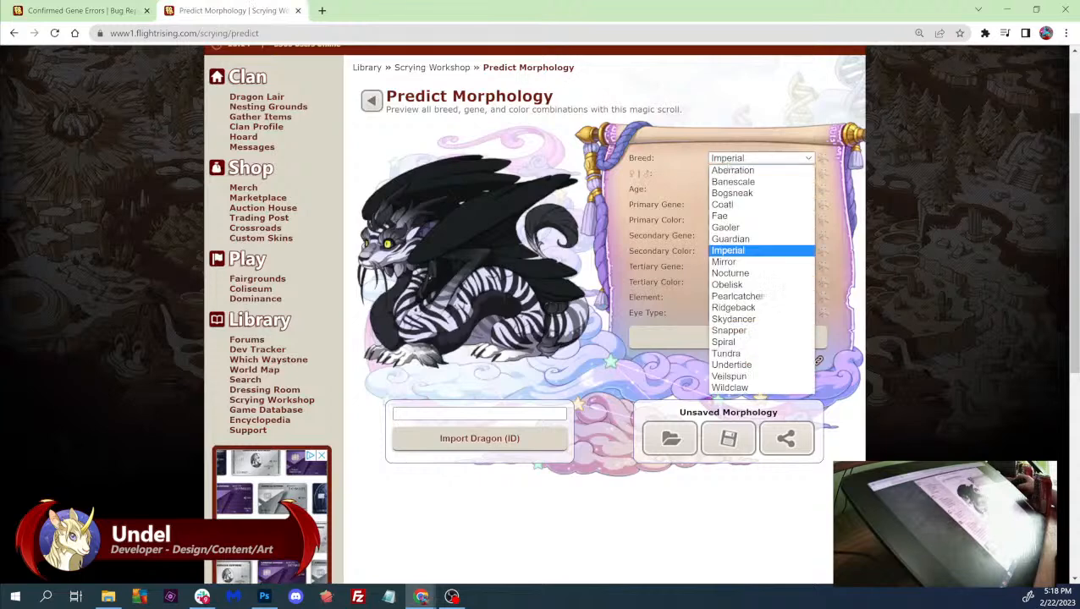
click(736, 255)
click(730, 190)
click(732, 201)
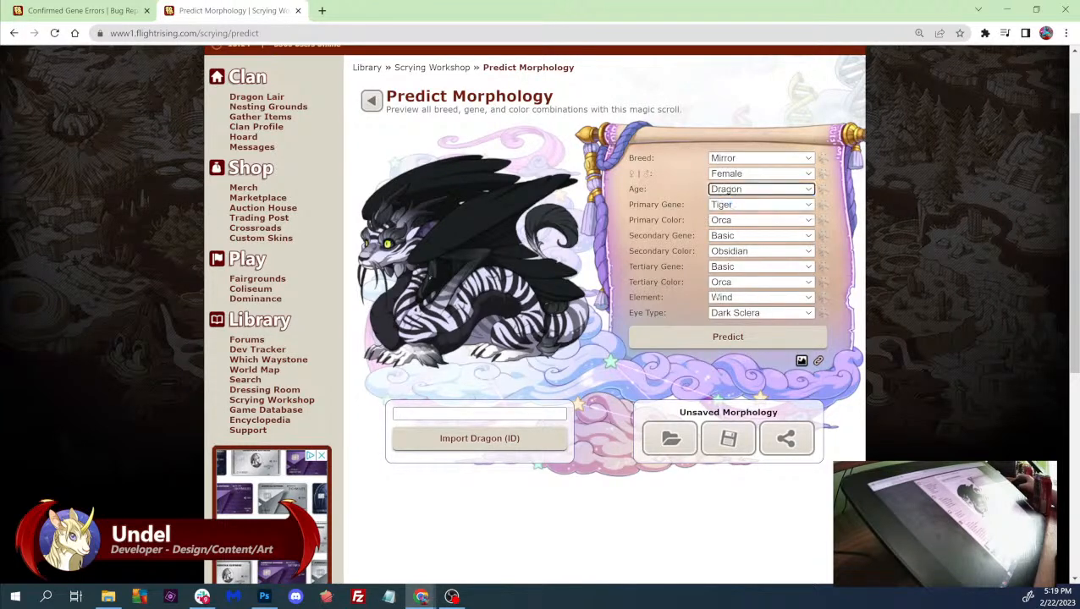
click(728, 205)
key(Up)
key(Return)
click(729, 338)
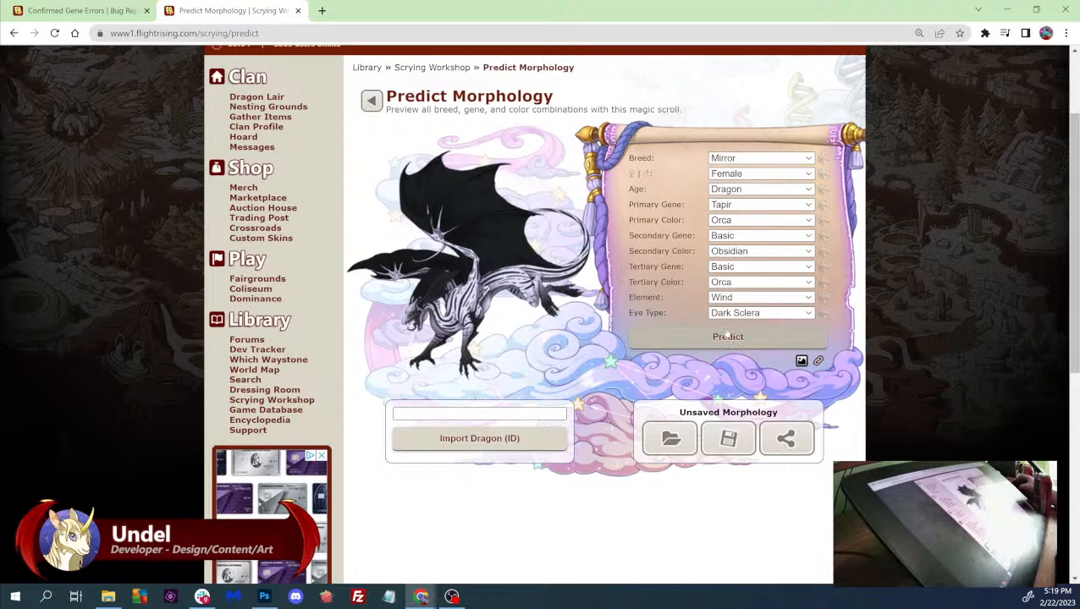
- Look through the primary color choices for the female Mirror preview
click(759, 220)
scroll(743, 319, down, 5)
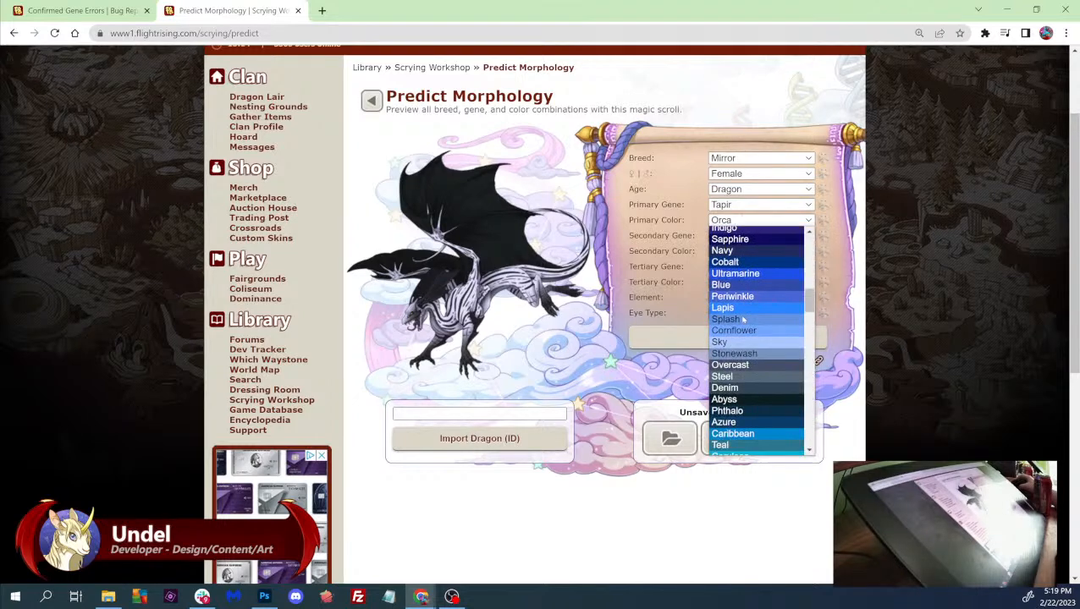
- Set the Mirror female's primary color to Mint and examine the predicted Tapir markings around the head fins
scroll(743, 319, down, 4)
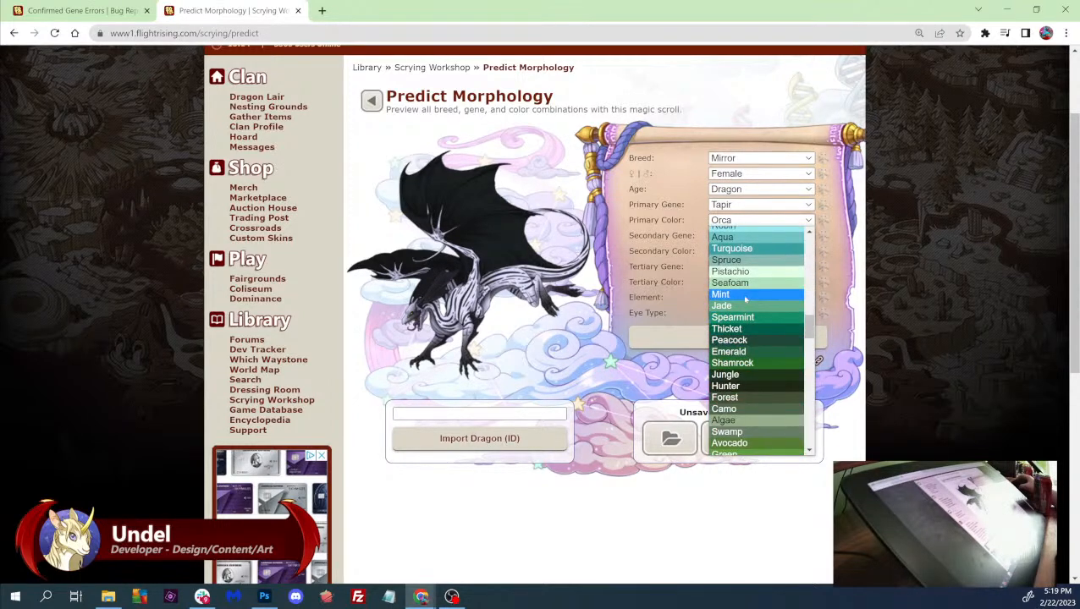
click(745, 300)
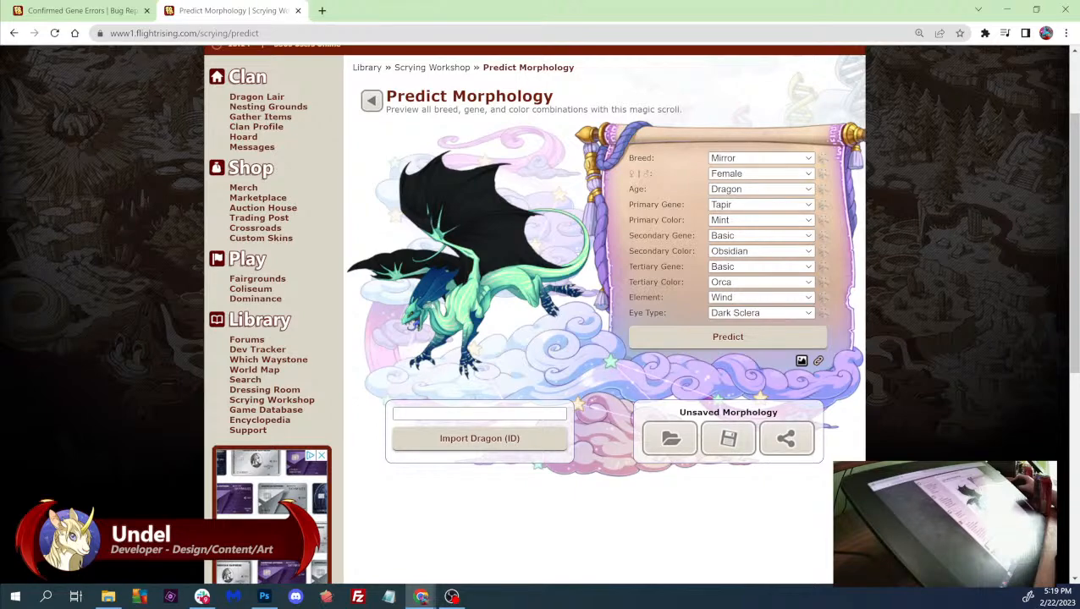
key(ctrl+plus)
key(ctrl+plus)
key(ctrl+plus)
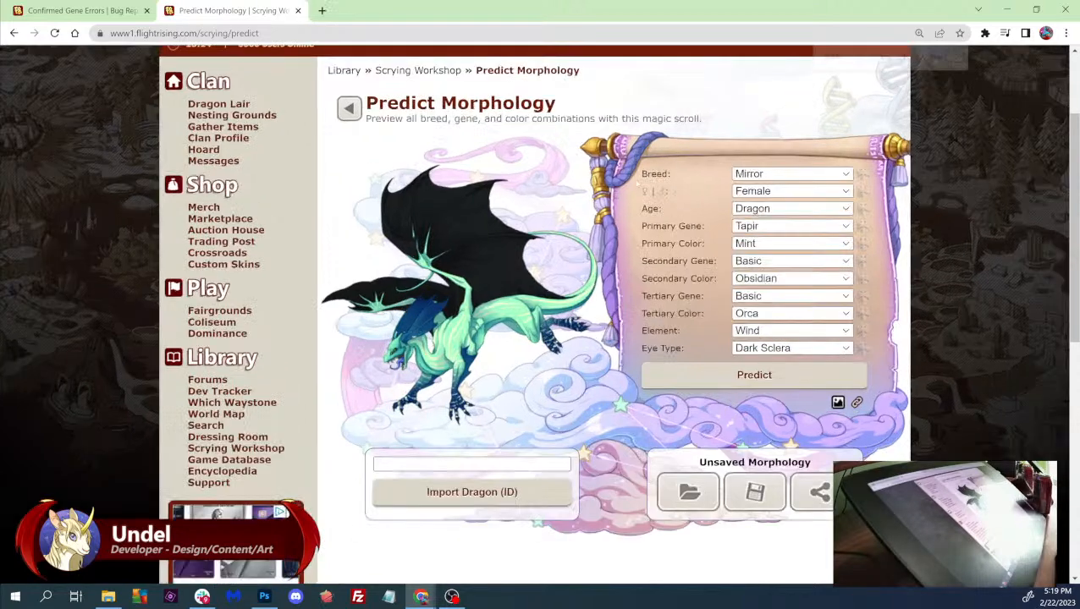
key(ctrl+plus)
scroll(399, 265, down, 3)
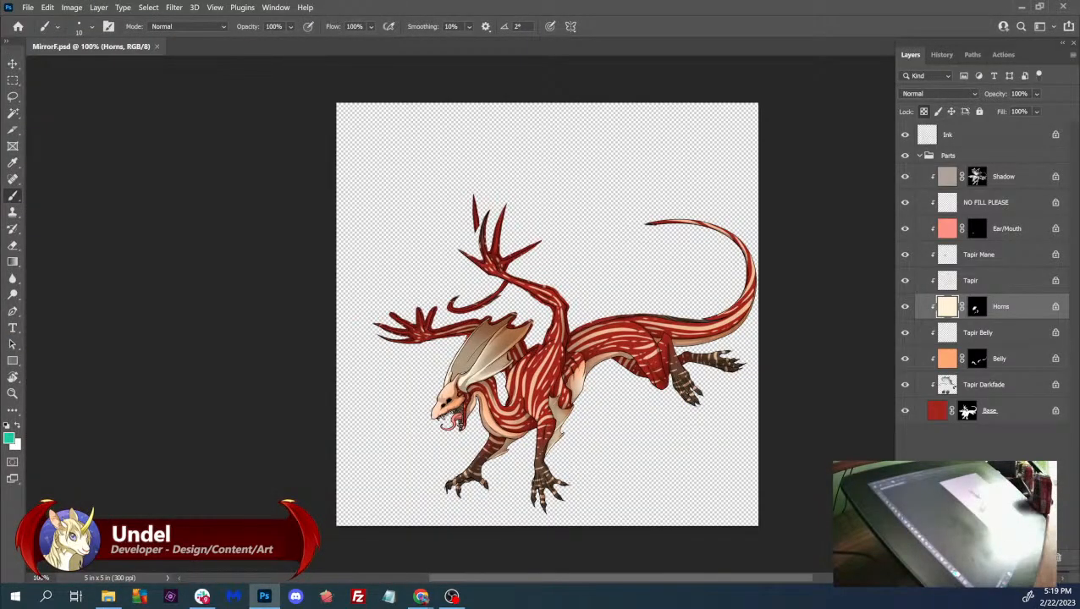
- Switch to Photoshop, check the head markings in MirrorF.psd by toggling the Tapir layer's visibility, and make that layer active
scroll(546, 310, up, 4)
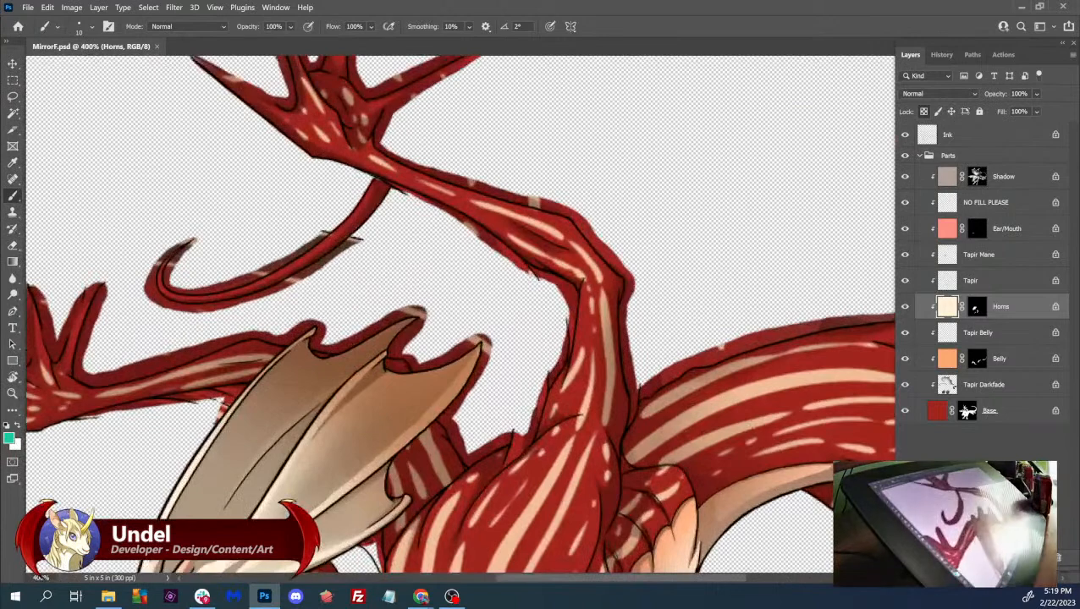
drag(565, 401, 668, 90)
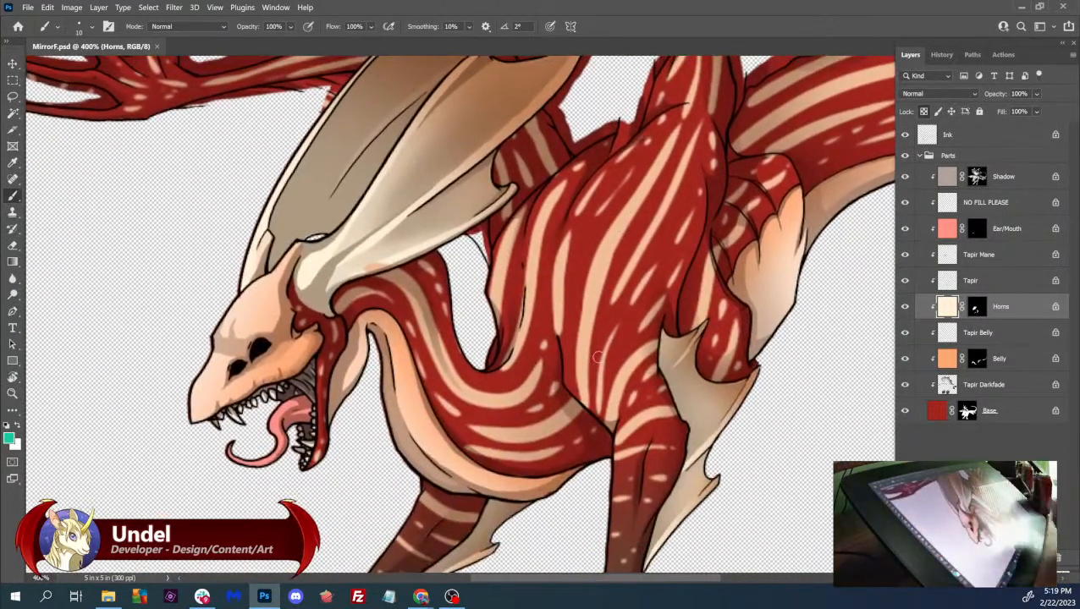
click(970, 336)
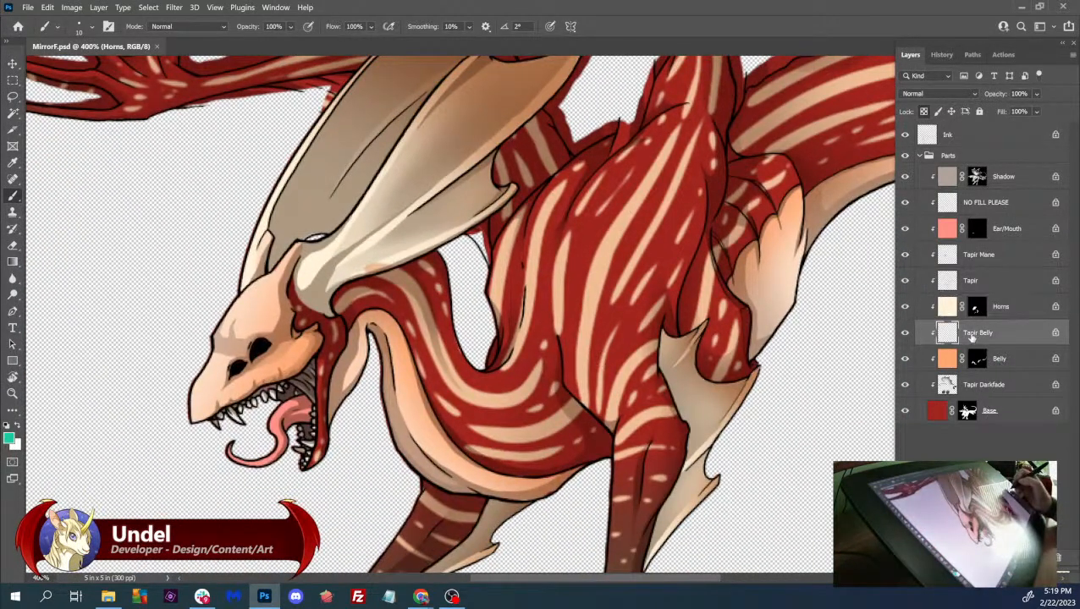
click(904, 280)
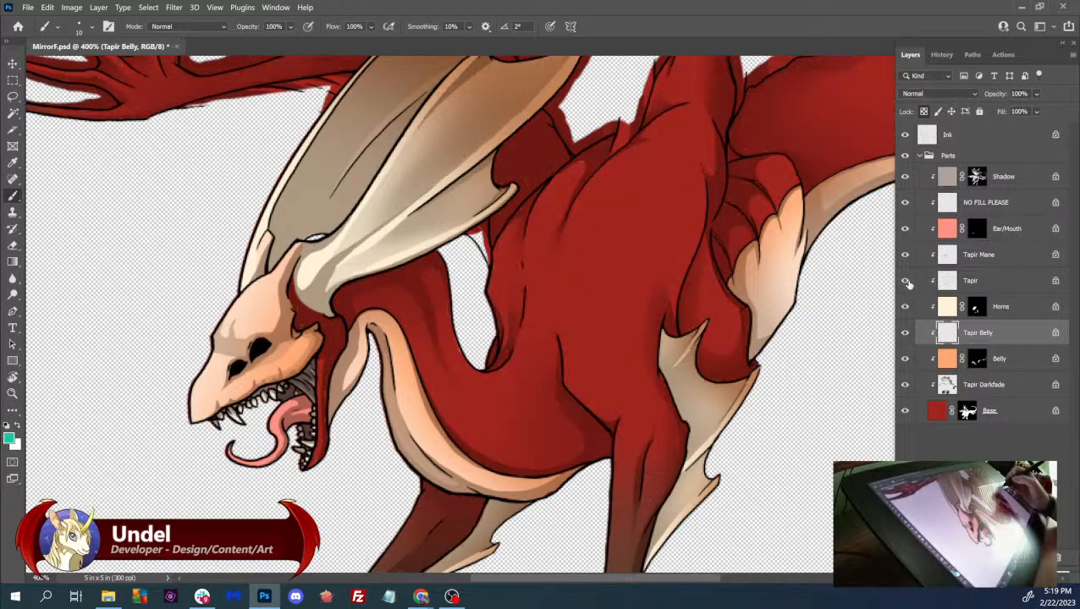
click(904, 280)
click(970, 280)
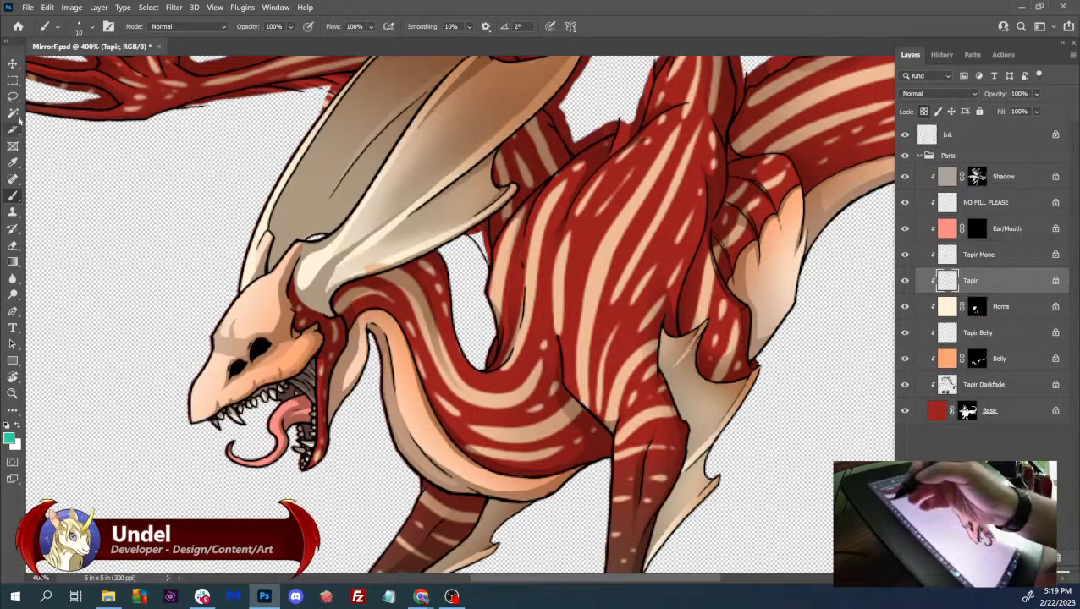
- Lasso the area along the lower edge of the head fin above the neck, and save and close MirrorF.psd
key(l)
mouse_move(404, 269)
mouse_down()
mouse_move(391, 250)
mouse_move(354, 269)
mouse_move(372, 284)
mouse_move(413, 254)
mouse_up()
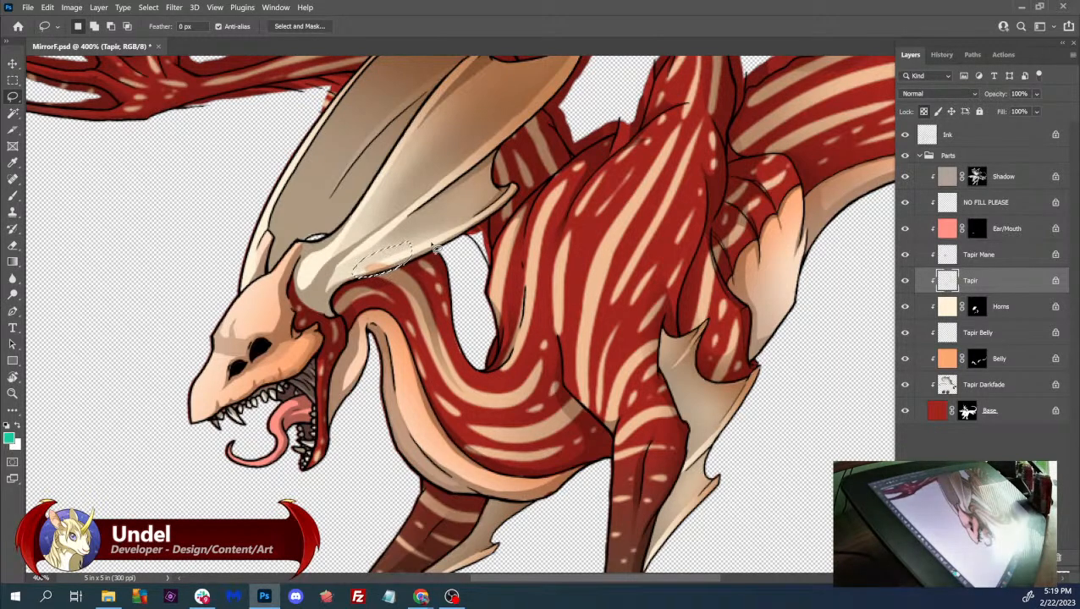
key(ctrl+s)
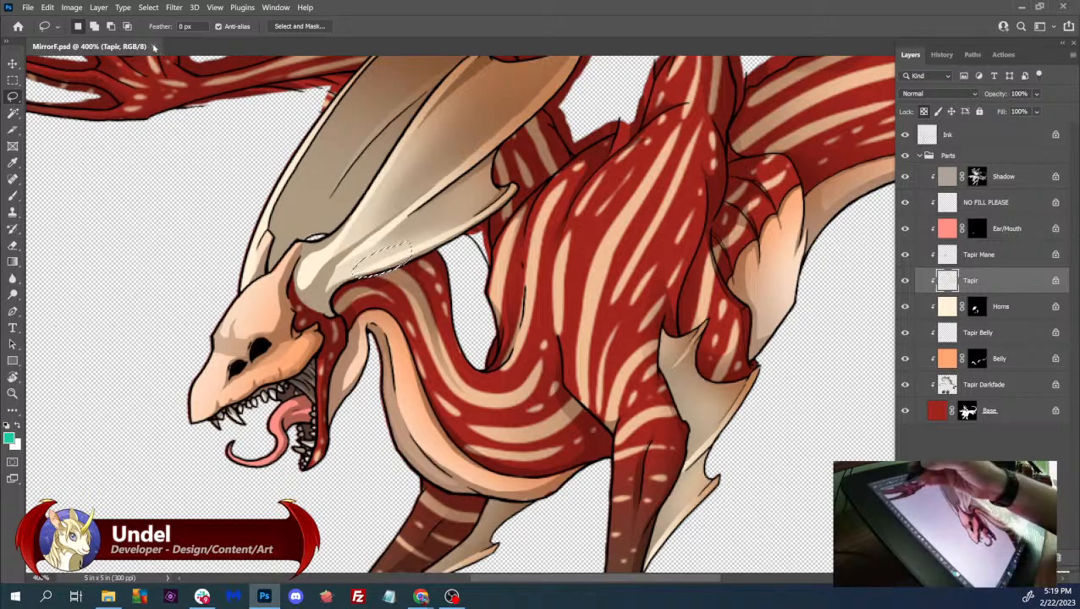
click(156, 46)
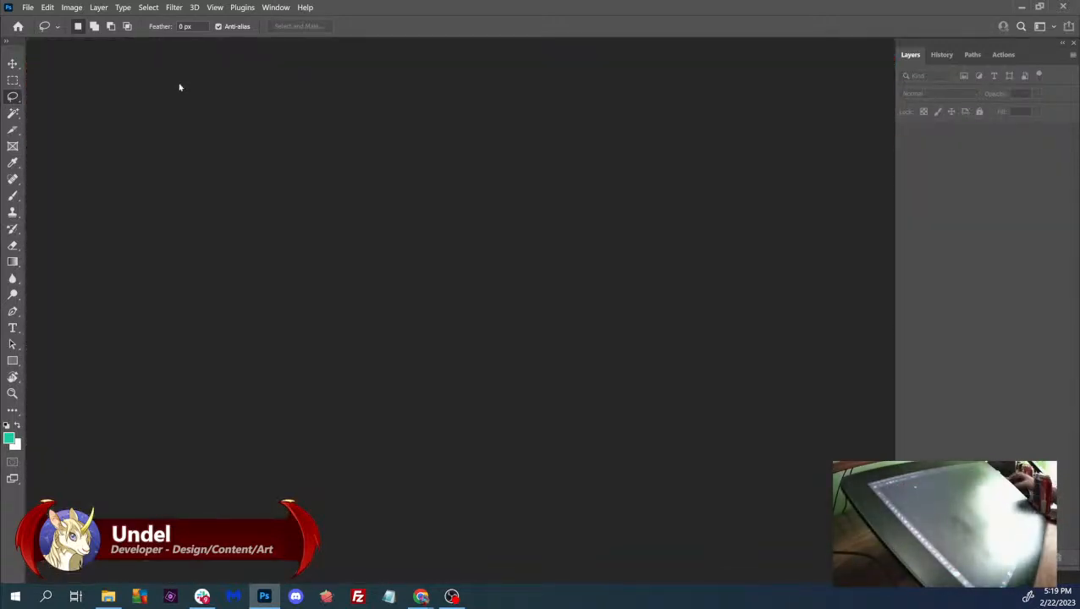
- Switch to Chrome and read the Mirror H Unusual Eyes entry in the Confirmed Gene Errors list
mouse_move(420, 595)
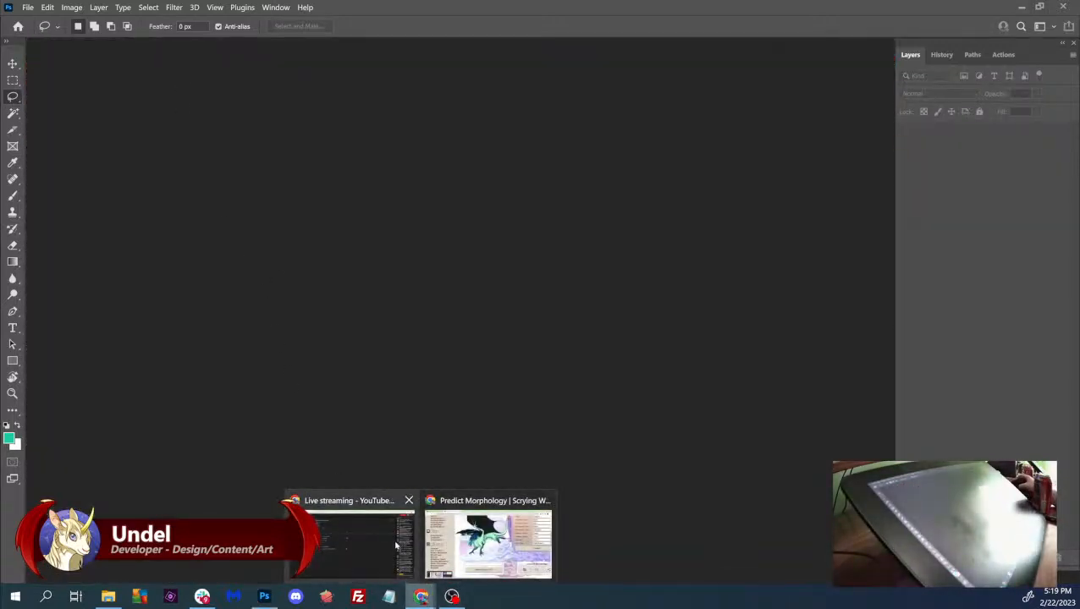
click(457, 531)
key(ctrl+shift+Tab)
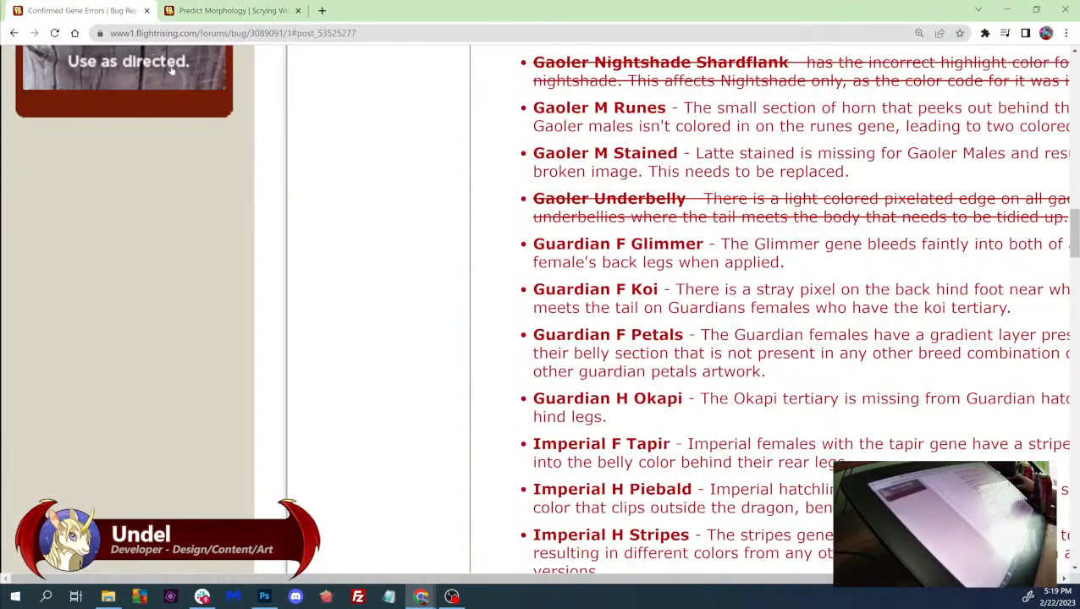
scroll(542, 310, down, 9)
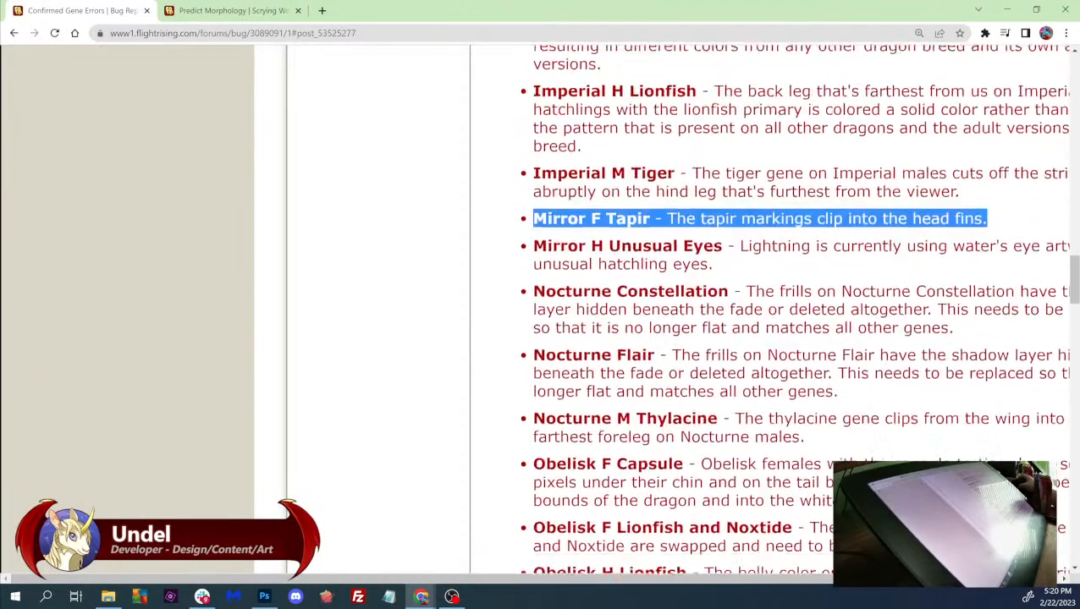
key(ctrl+minus)
key(ctrl+minus)
key(ctrl+minus)
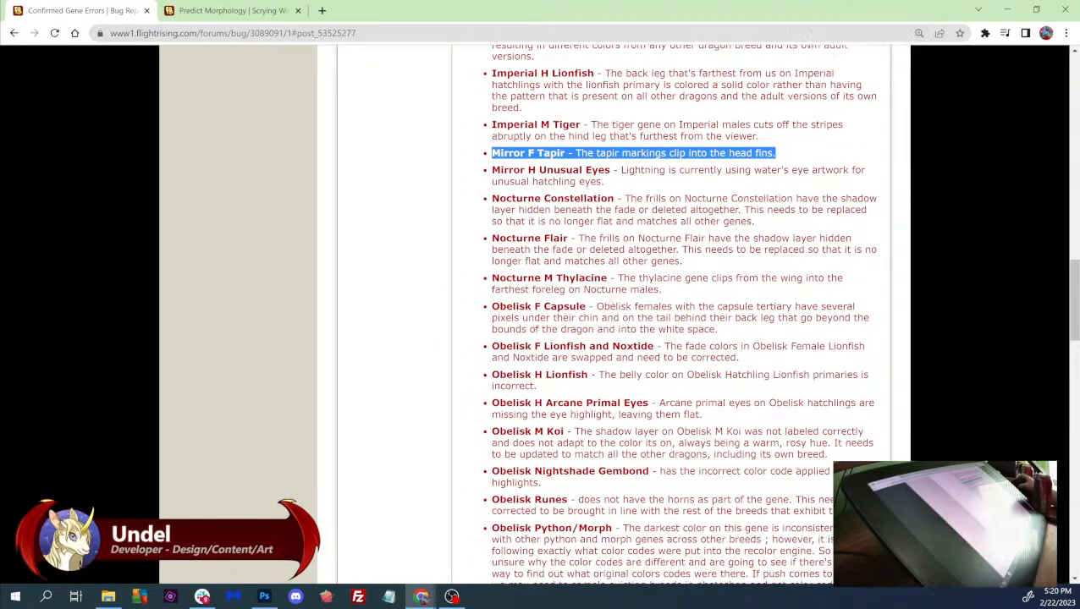
drag(604, 182, 488, 168)
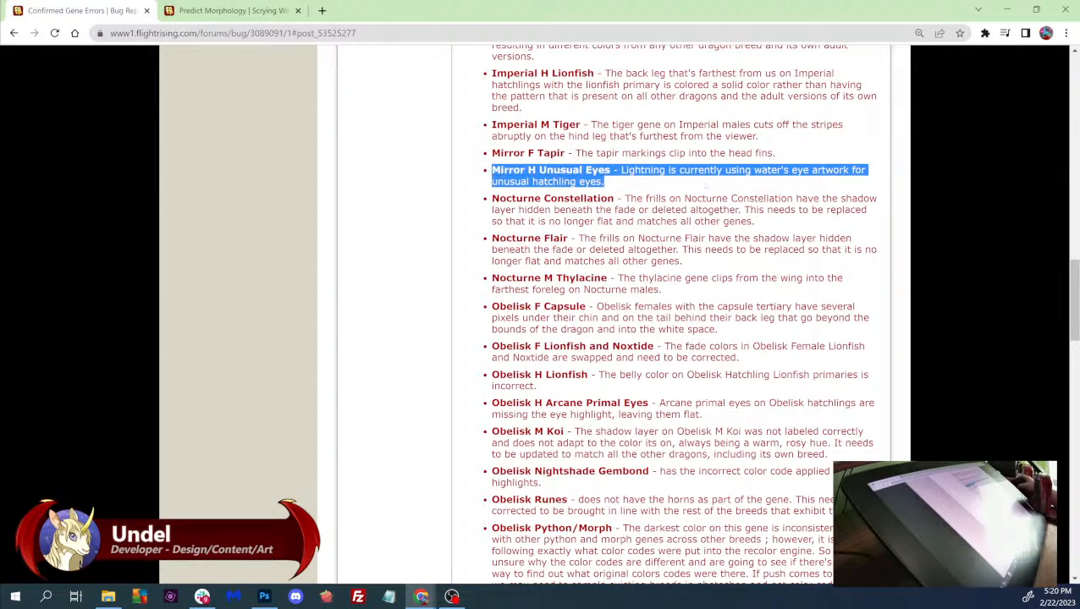
click(607, 185)
drag(605, 182, 492, 168)
click(606, 181)
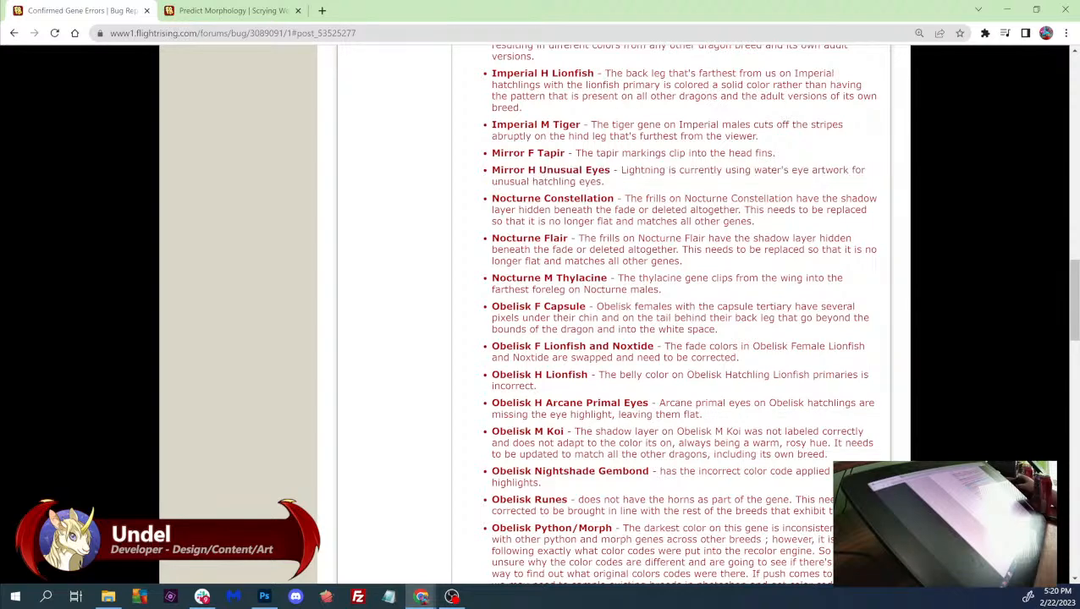
- Highlight the Nocturne Constellation entry about the missing frill shadow layer in the gene errors list
scroll(705, 405, up, 3)
scroll(705, 405, down, 2)
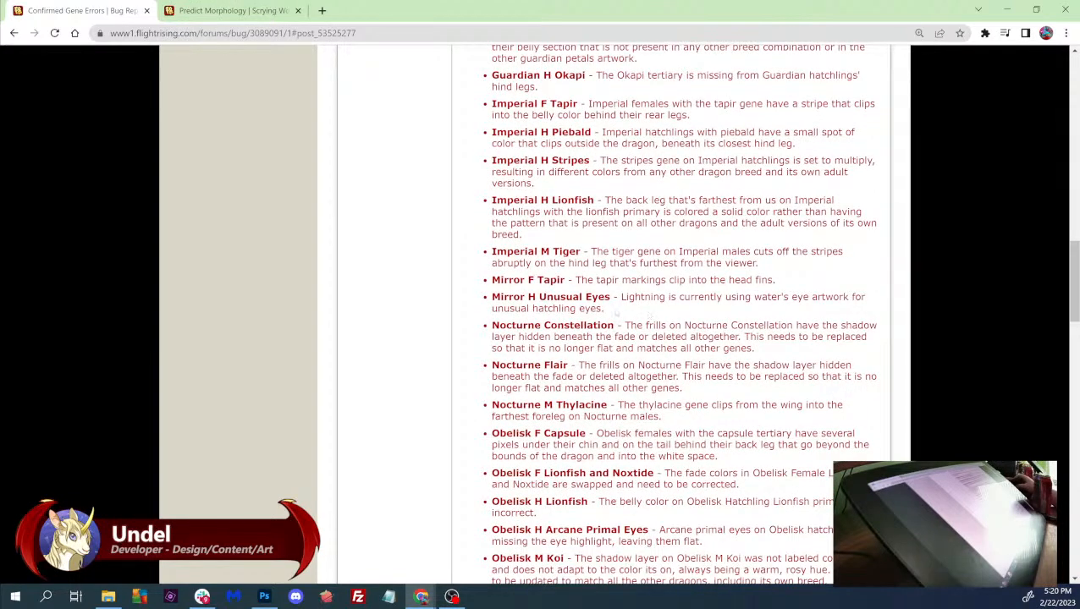
drag(773, 355, 491, 326)
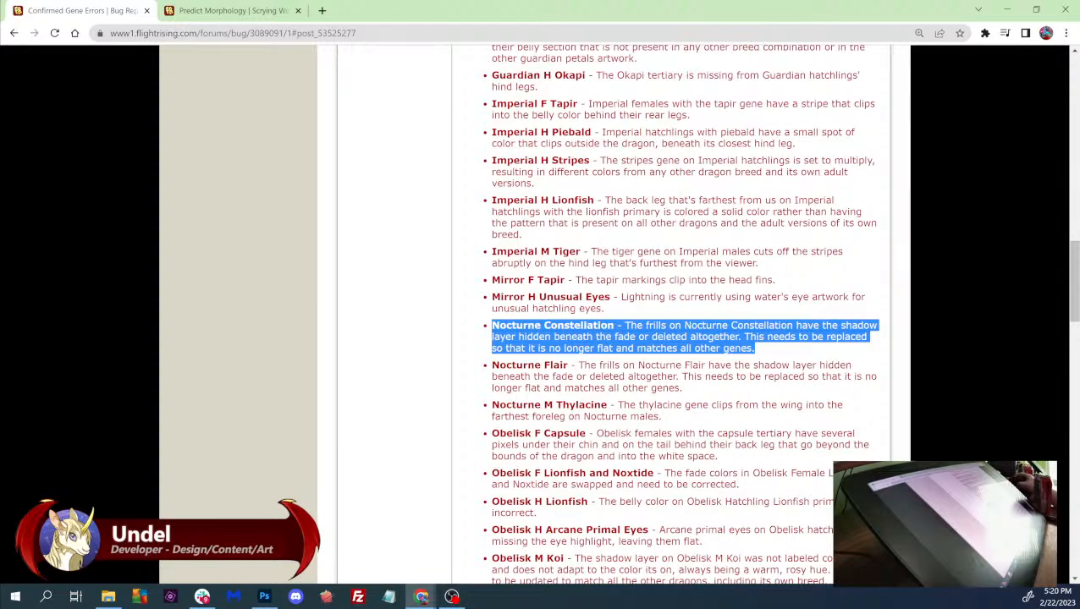
- Set the breed to Nocturne in Predict Morphology and recheck the highlighted entry in the gene errors list
key(ctrl+Tab)
scroll(592, 338, up, 5)
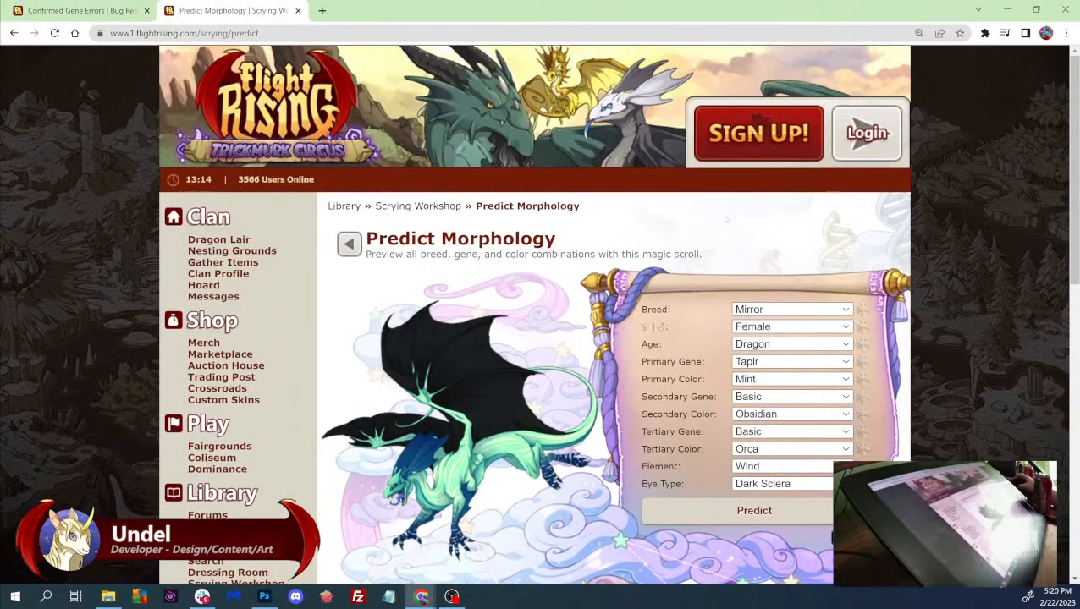
click(791, 310)
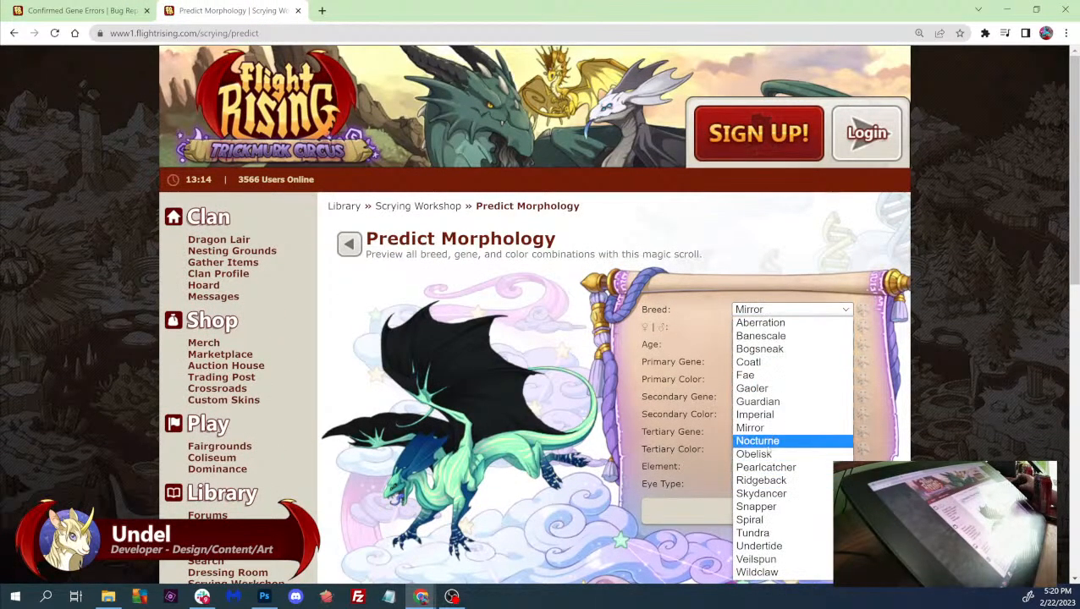
click(758, 441)
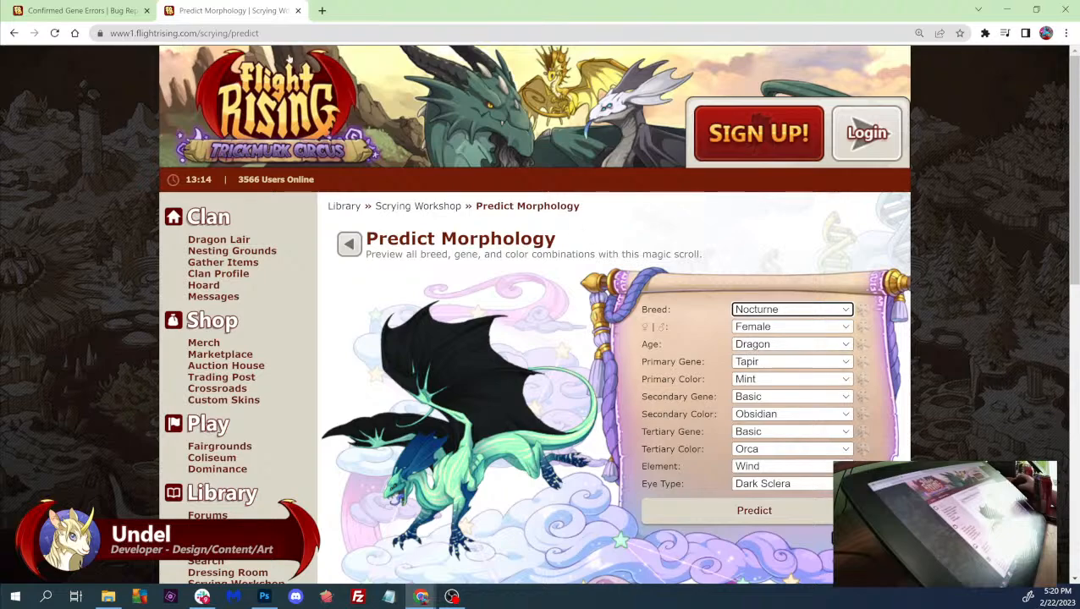
key(ctrl+Tab)
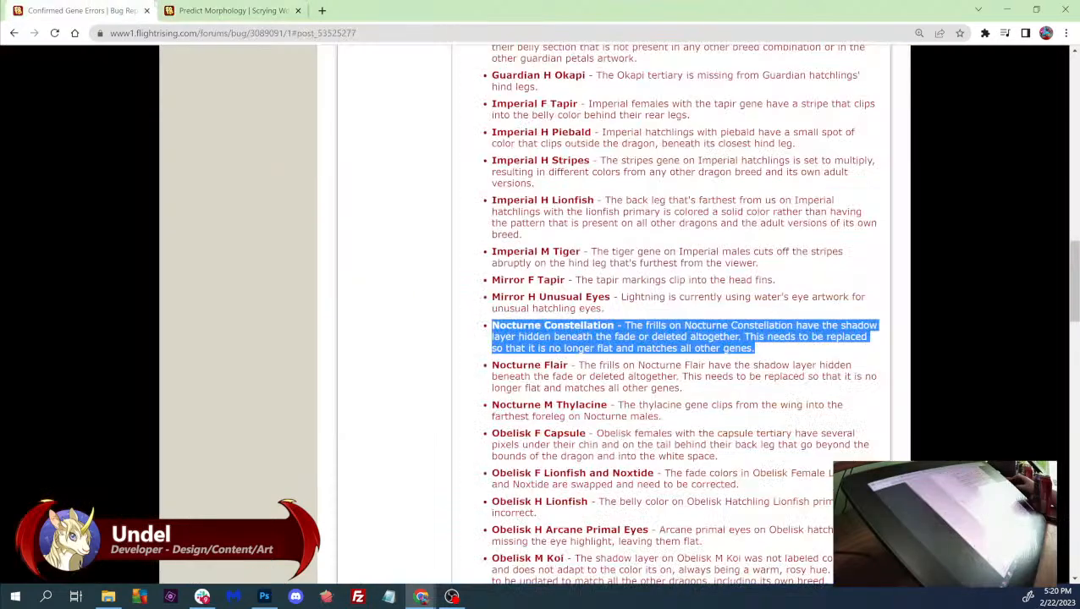
key(ctrl+Tab)
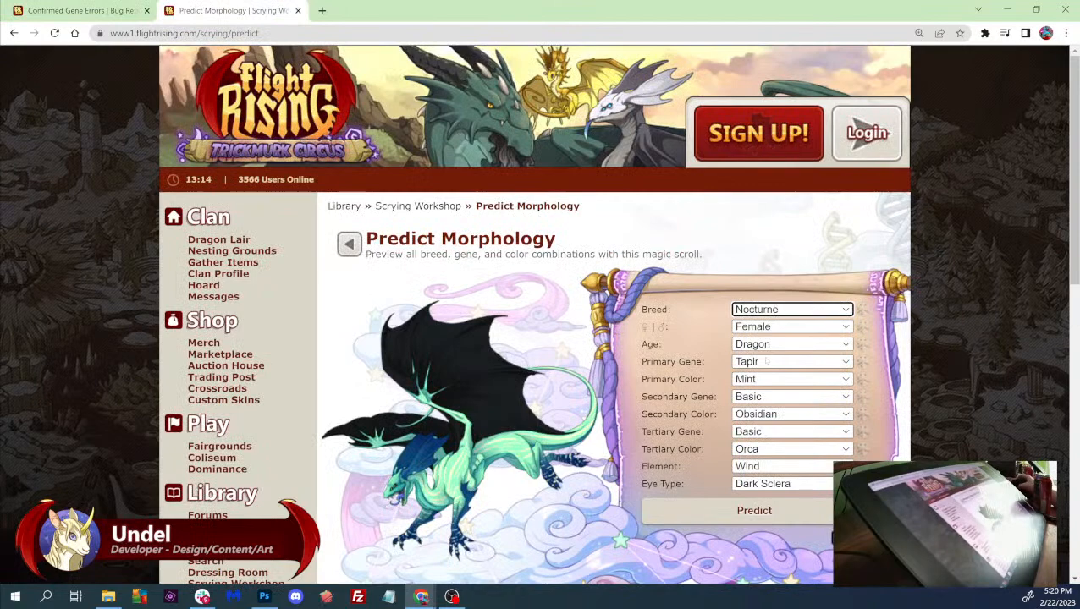
- Set the Nocturne's primary gene to Basic and its primary color to Obsidian
click(766, 360)
scroll(762, 237, up, 5)
click(759, 118)
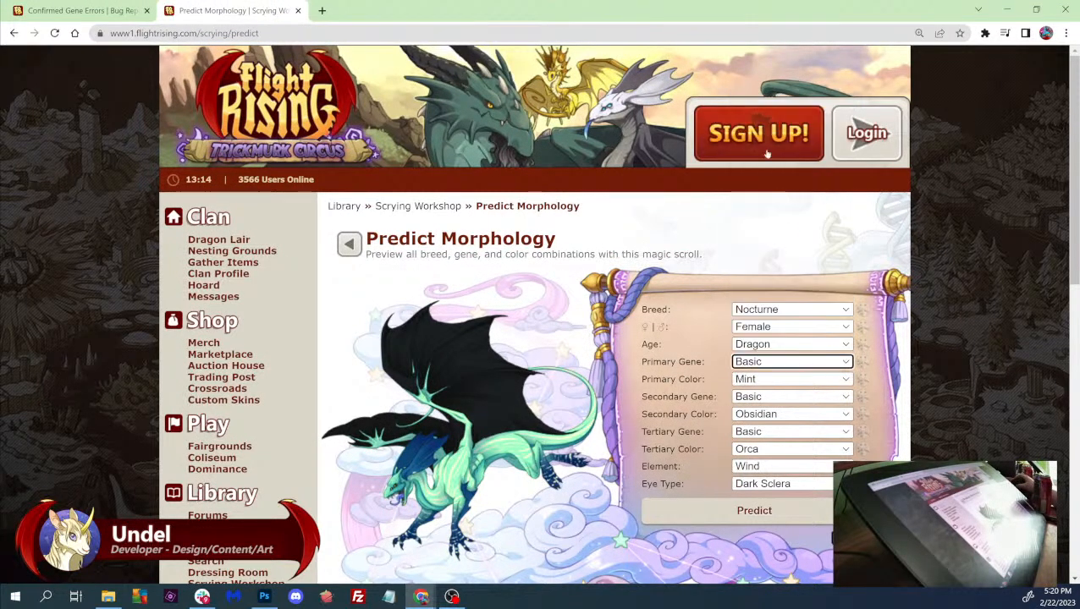
click(767, 381)
text(ob)
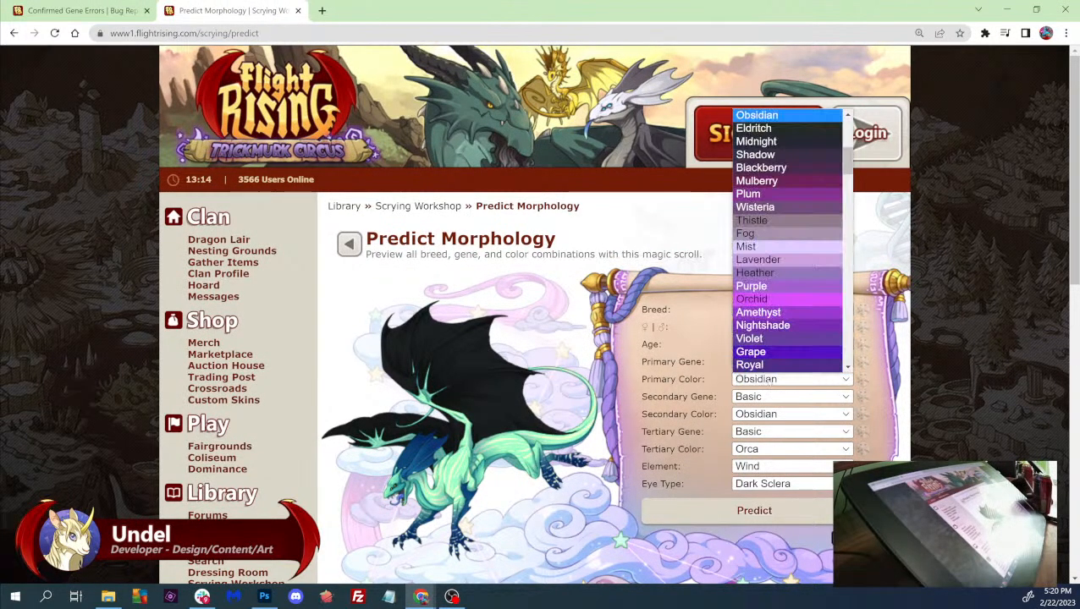
key(Return)
- Set the secondary gene to Constellation in White and generate the Nocturne's prediction
click(763, 397)
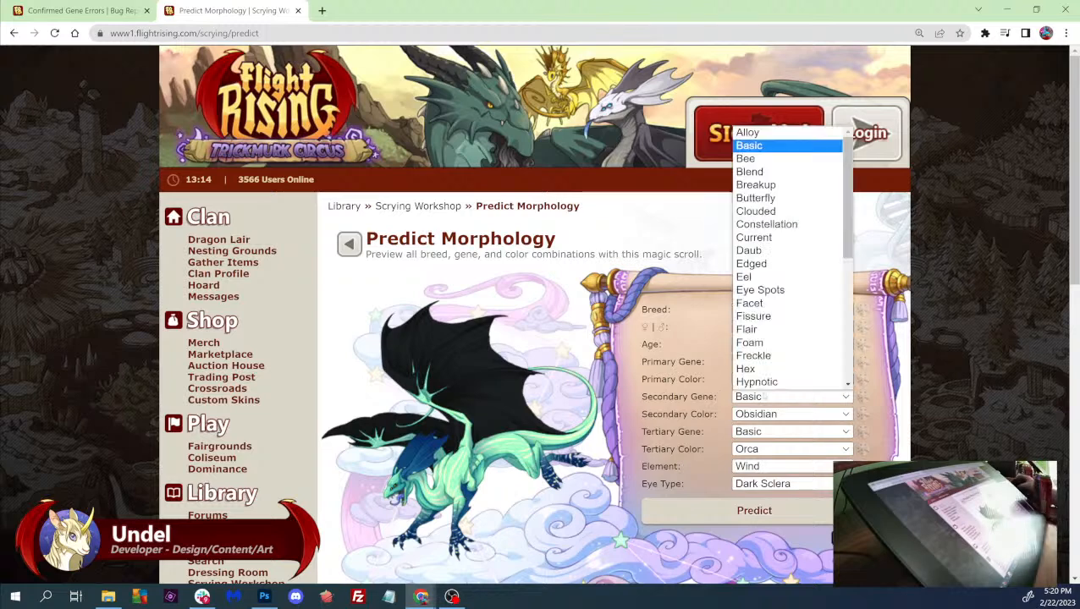
click(764, 396)
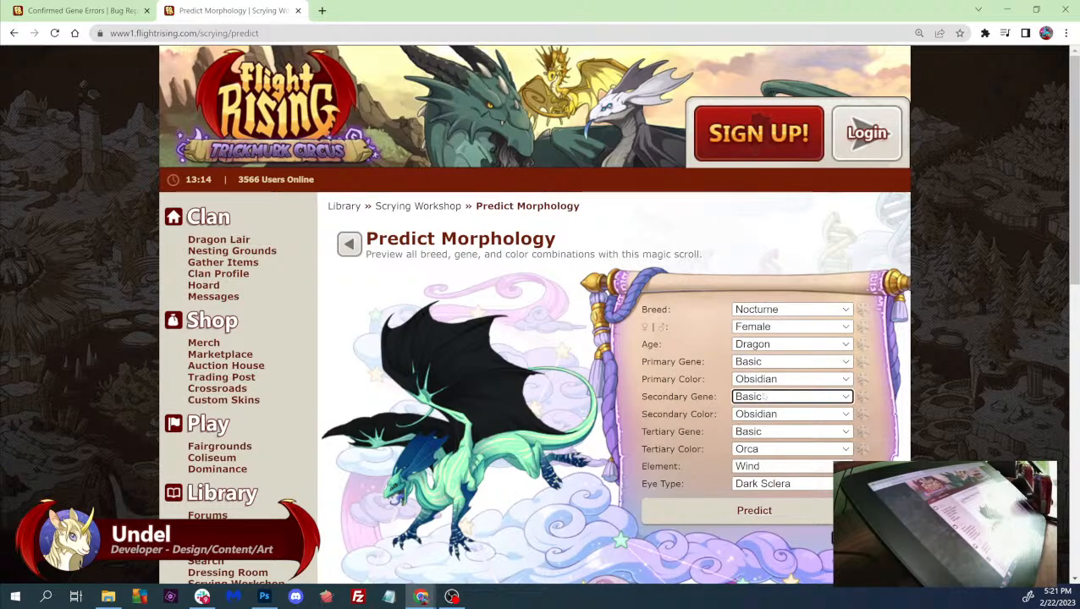
click(764, 397)
text(con)
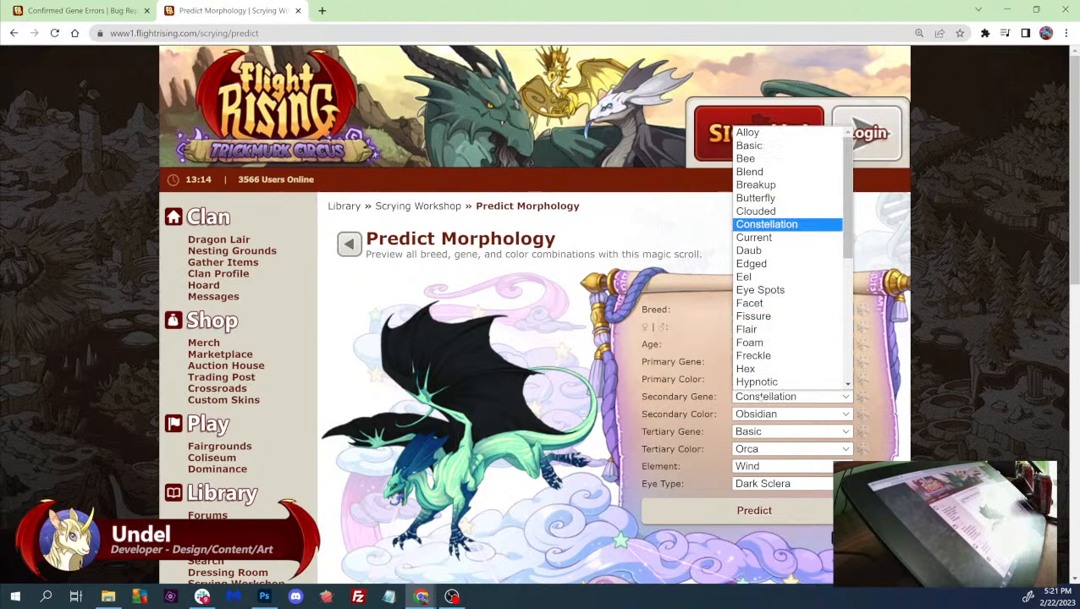
key(Return)
click(738, 414)
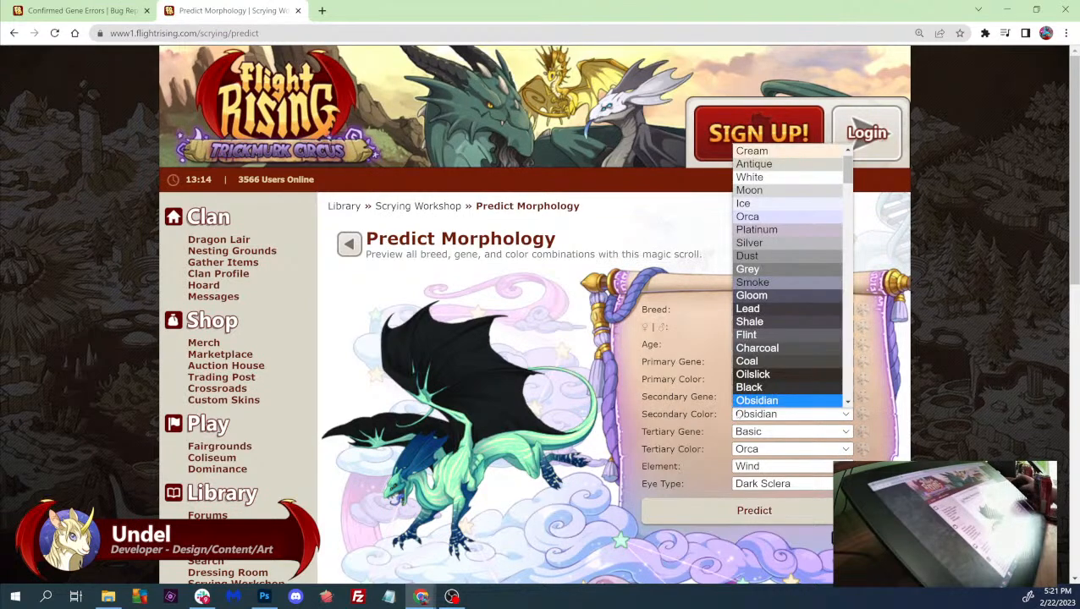
text(white)
key(Return)
click(761, 508)
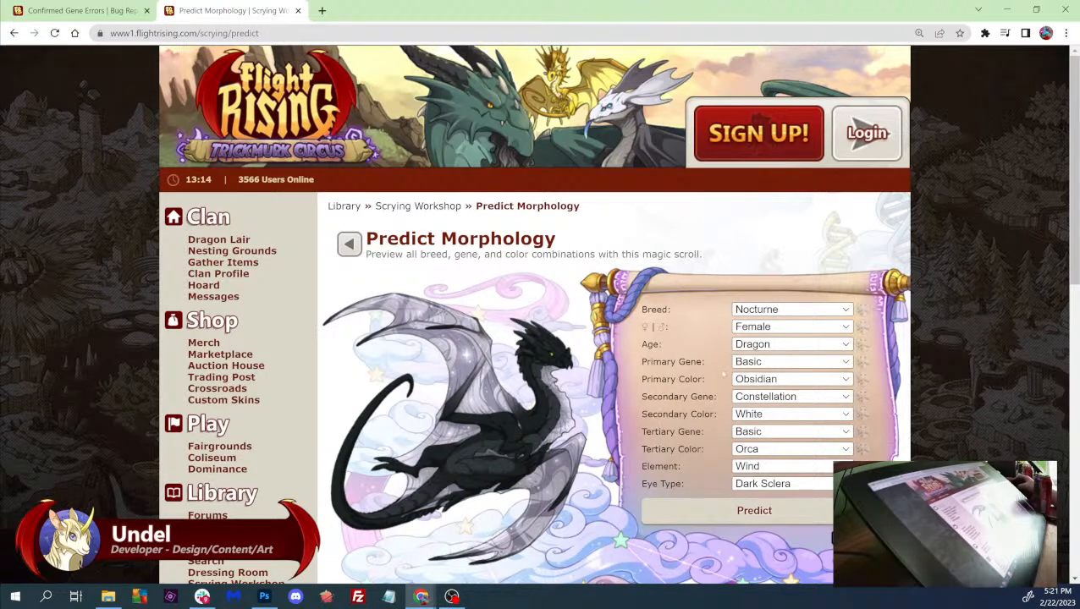
- Change the secondary color to Lapis, regenerate the prediction, and return to the Confirmed Gene Errors list
click(787, 414)
scroll(755, 329, down, 5)
click(749, 302)
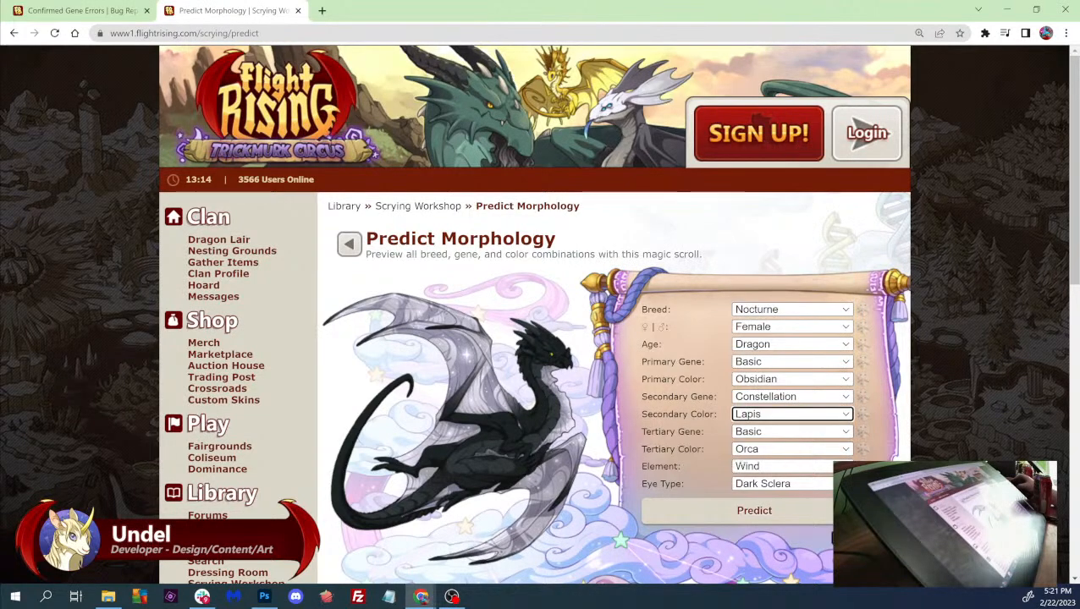
click(733, 511)
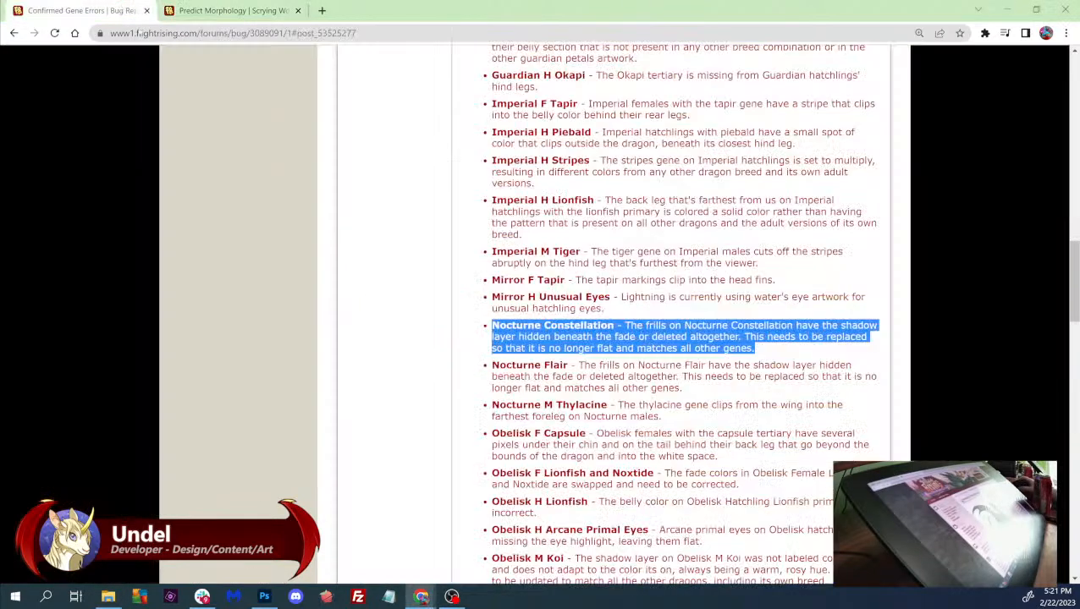
click(102, 10)
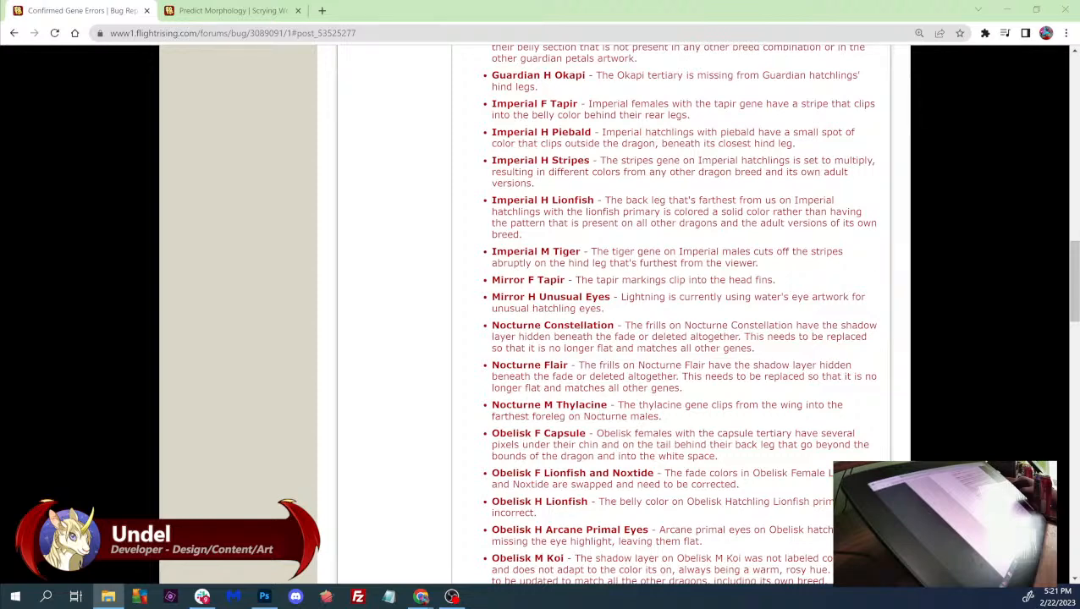
- Switch to Photoshop and inspect the Shadow layer's effect and its mask in the Constellation NocturneM artwork
key(alt+Tab)
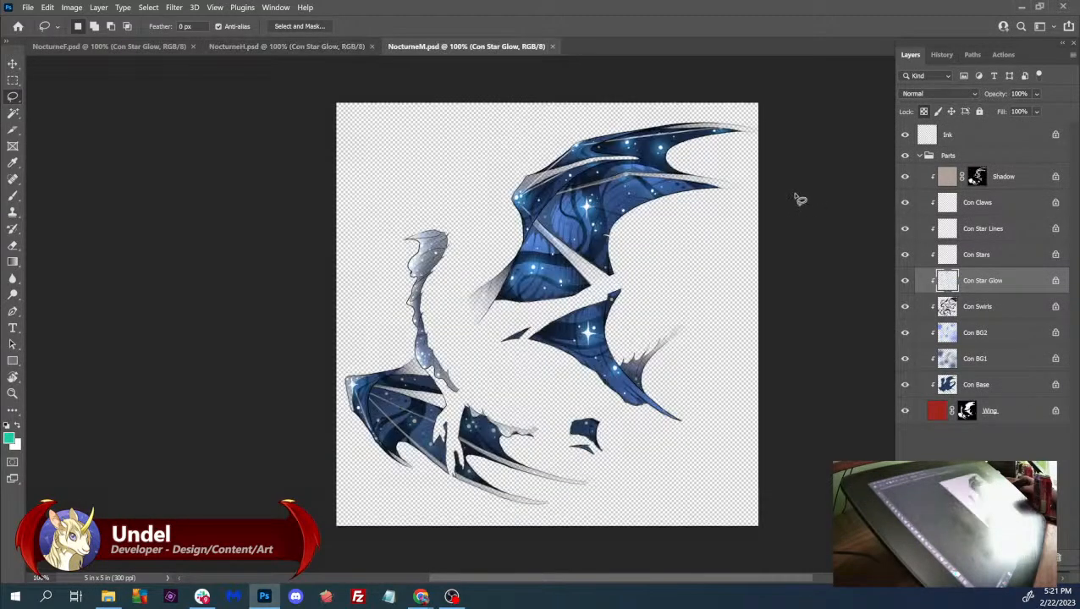
click(905, 176)
click(904, 176)
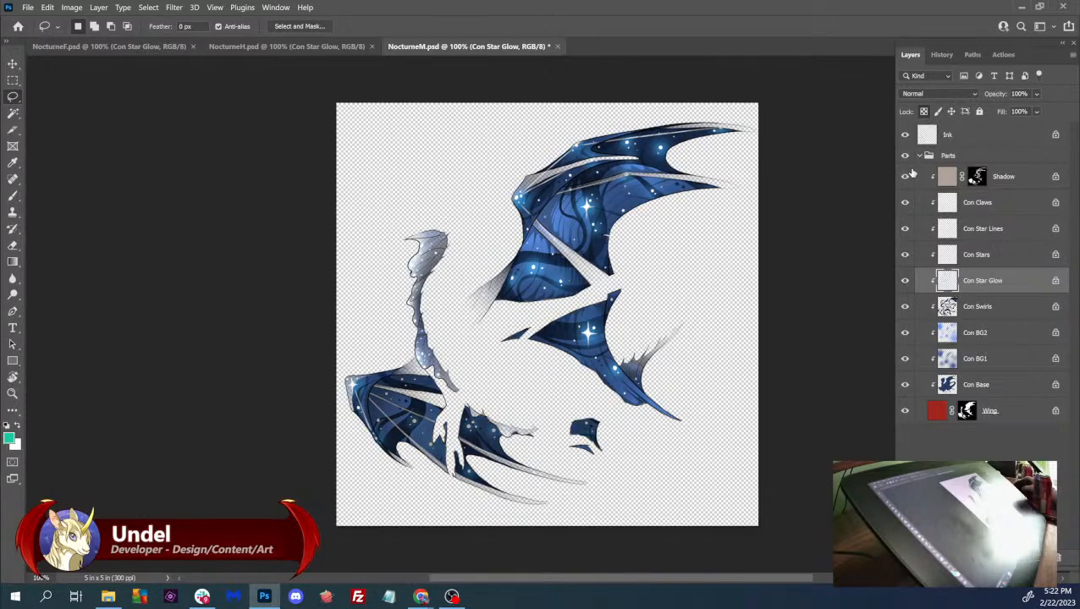
ctrl+click(974, 177)
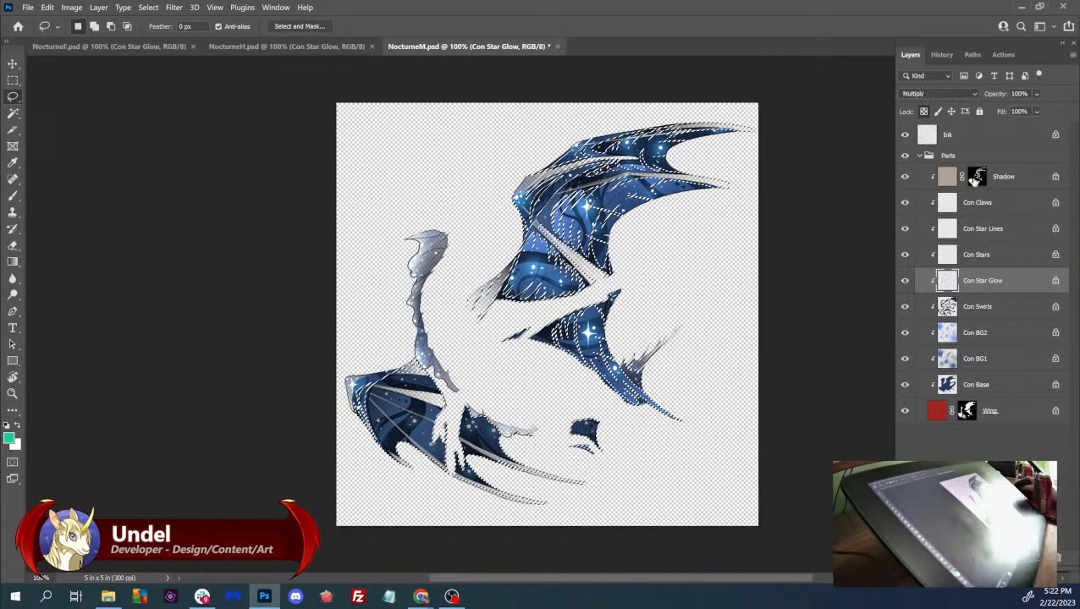
alt+click(974, 177)
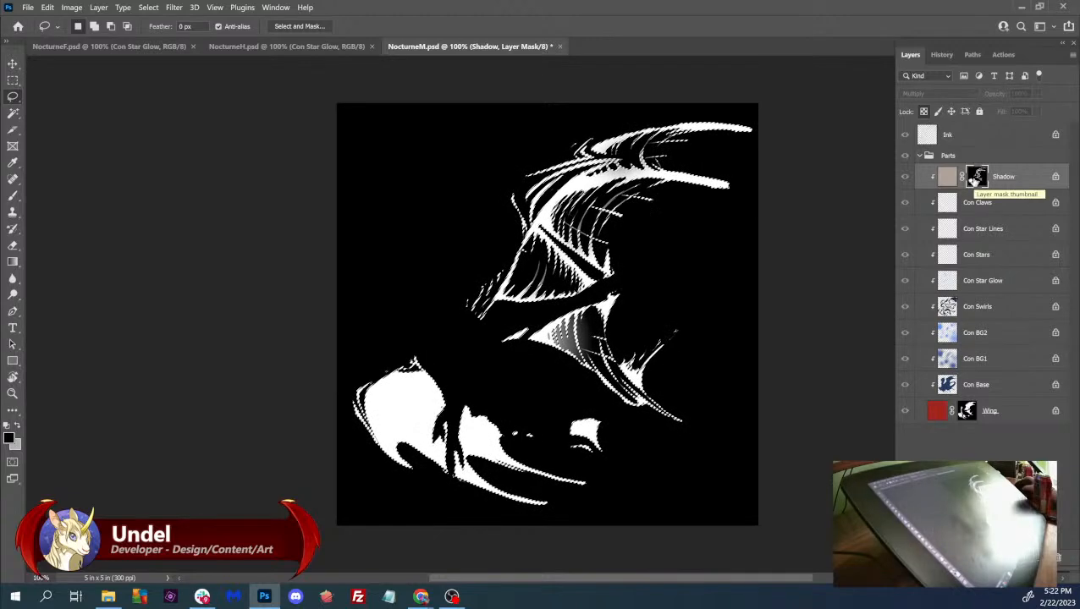
key(ctrl+d)
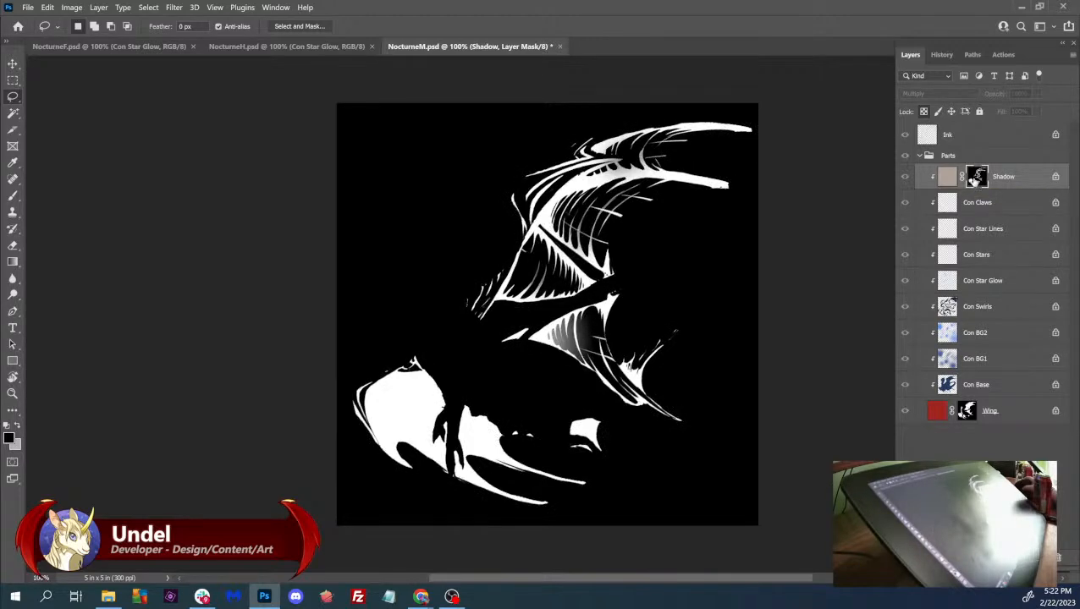
alt+click(974, 177)
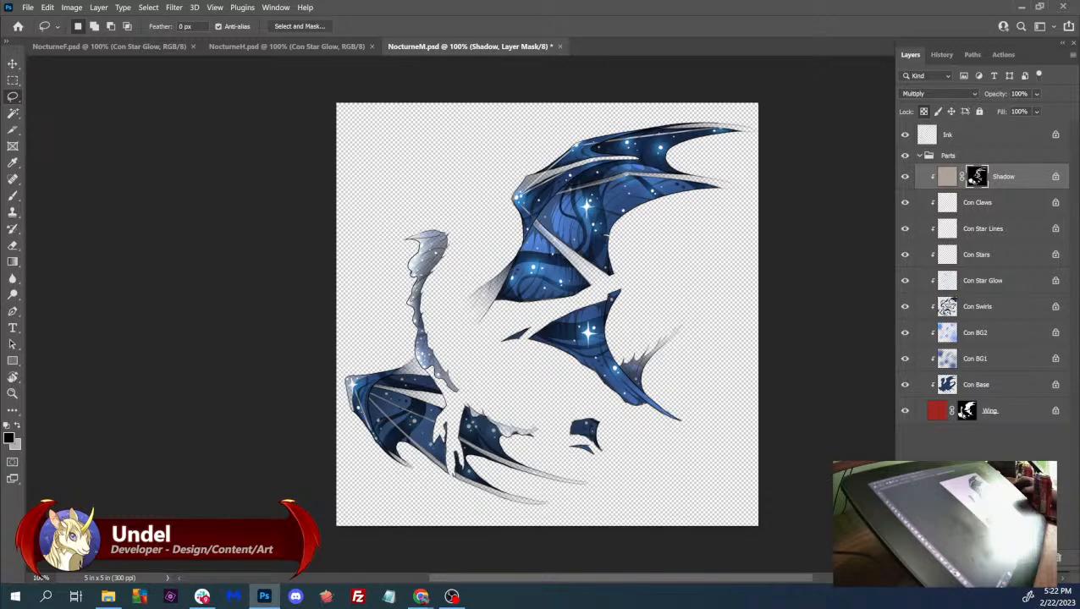
- Open the plain red-winged NocturneF.psd, NocturneH.psd and NocturneM.psd as references, closing the NocturneF body artwork
key(alt+Tab)
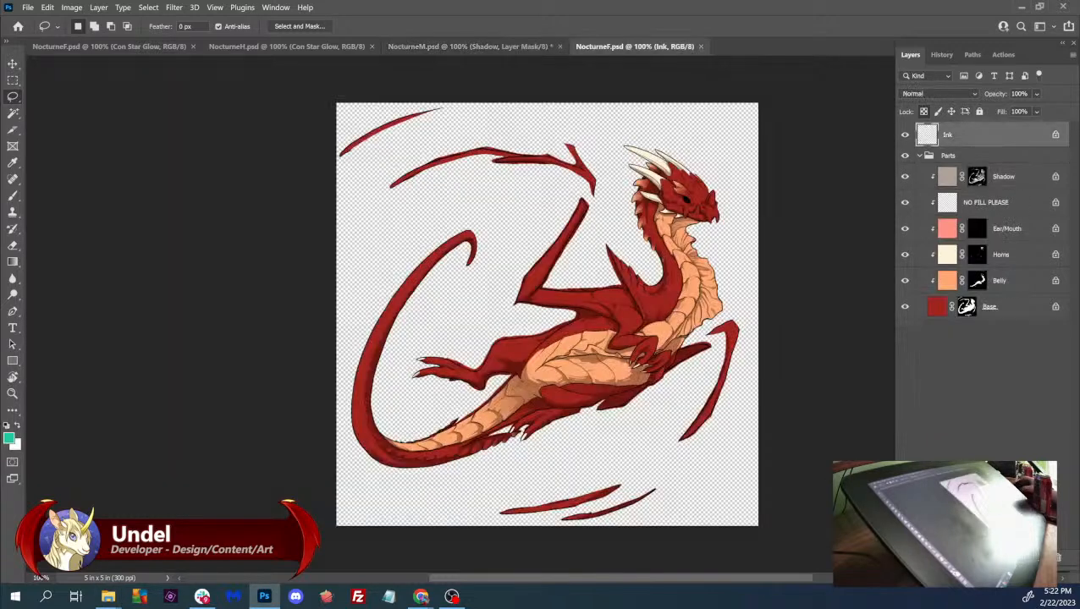
click(700, 46)
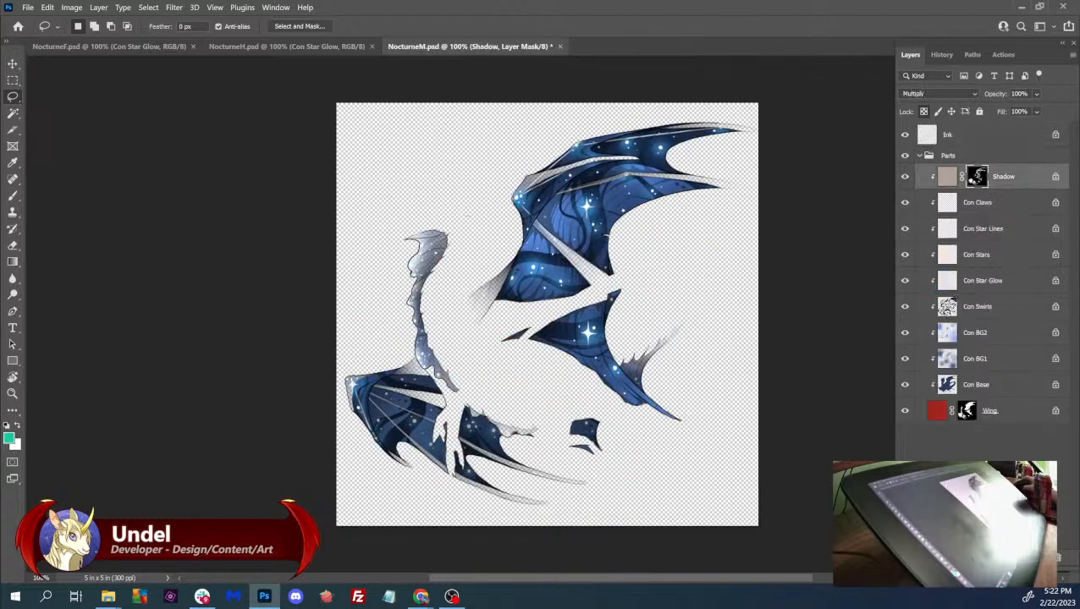
key(alt+Tab)
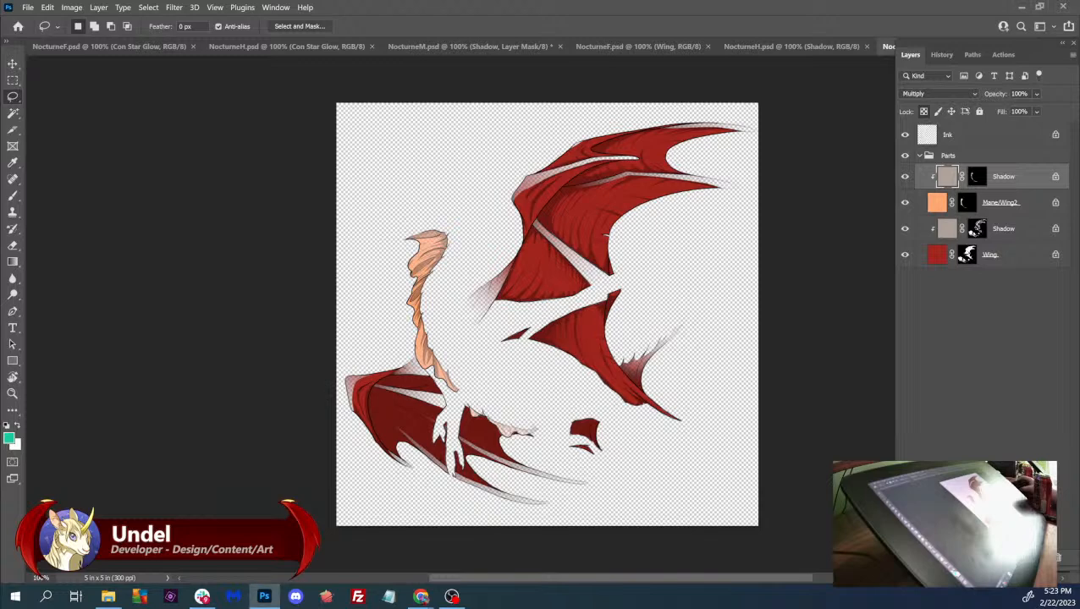
key(alt+Tab)
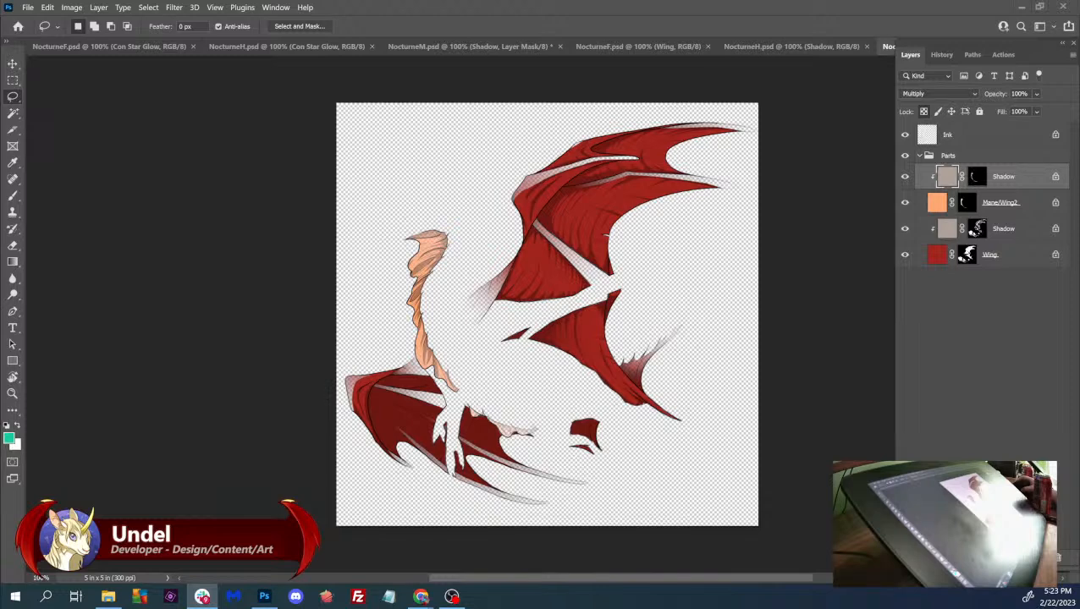
- Undock the Layers panel so it clears the open document titles, and bring the red-winged NocturneM.psd to the front
click(490, 47)
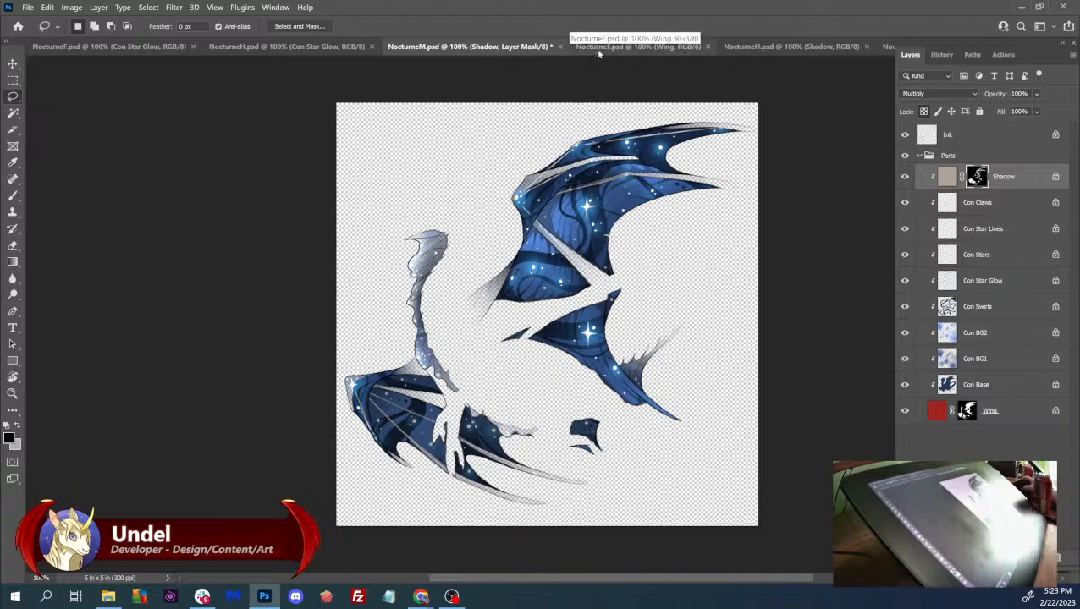
click(73, 7)
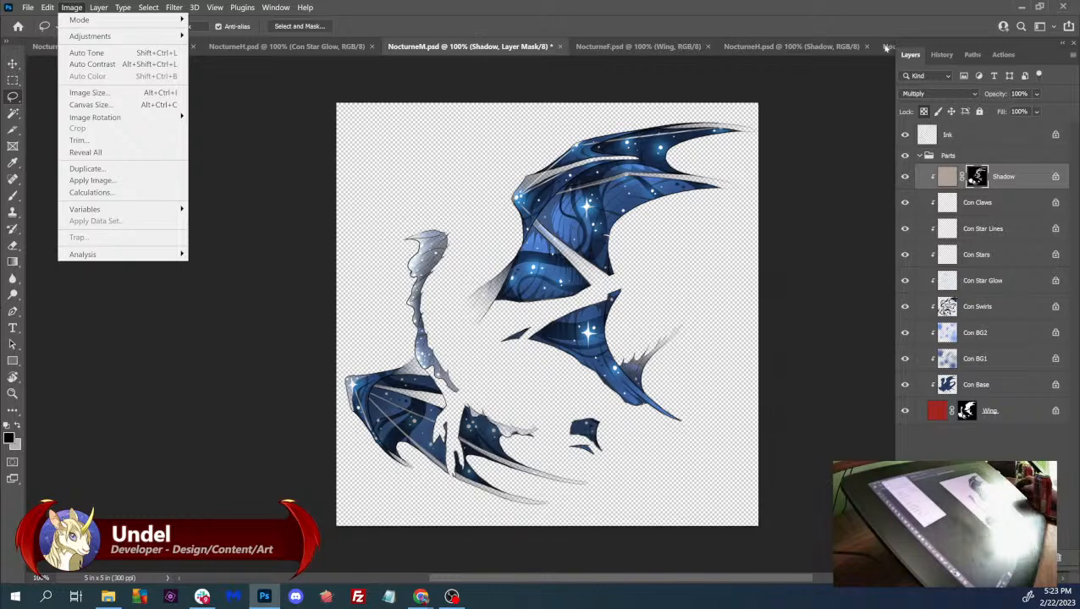
click(886, 46)
click(501, 47)
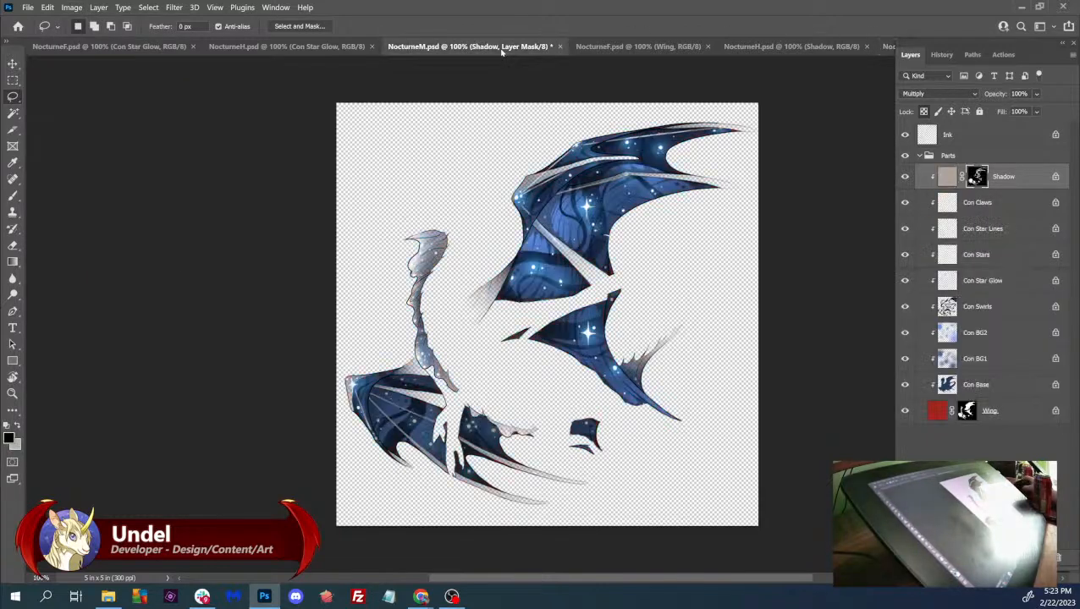
drag(911, 41, 836, 87)
click(950, 47)
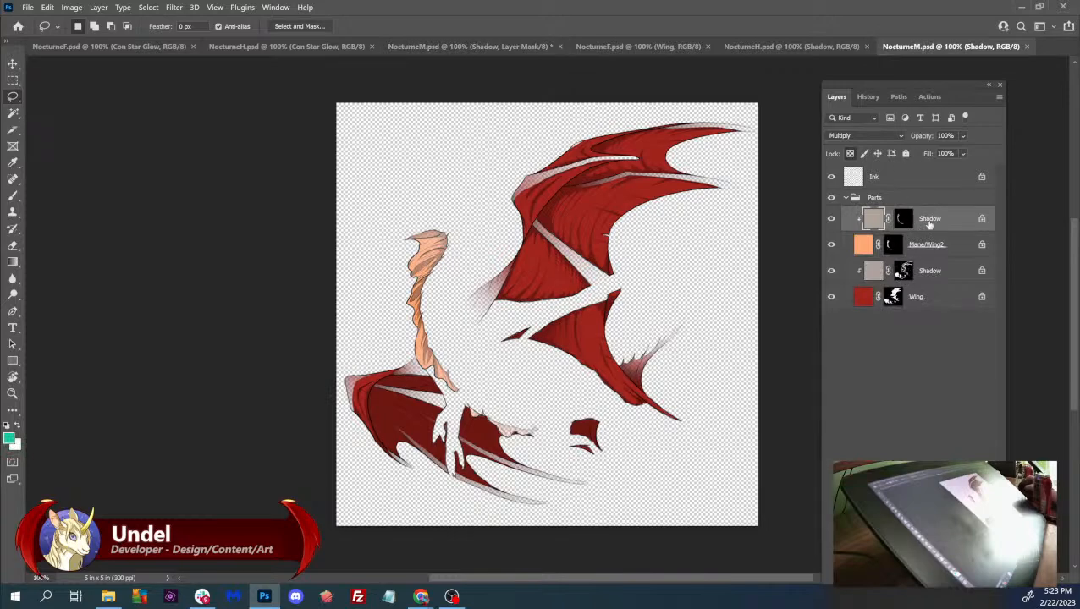
- Copy the whole mask of the Shadow layer above Mane/Wing2 and paste it into the Constellation NocturneM.psd as a new layer
click(830, 219)
click(830, 219)
click(830, 219)
click(830, 219)
click(903, 219)
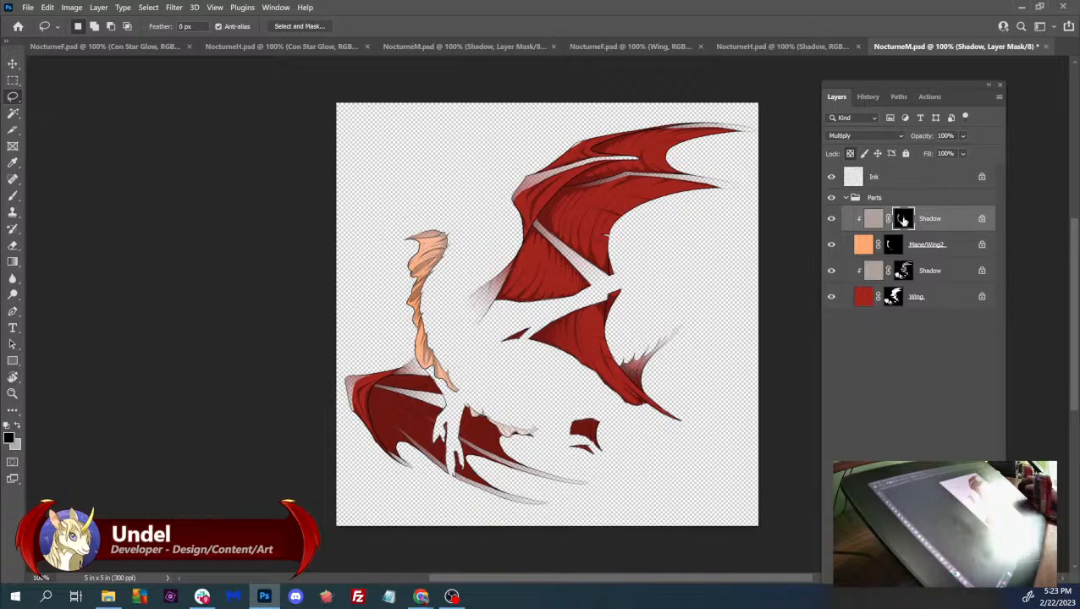
alt+click(903, 219)
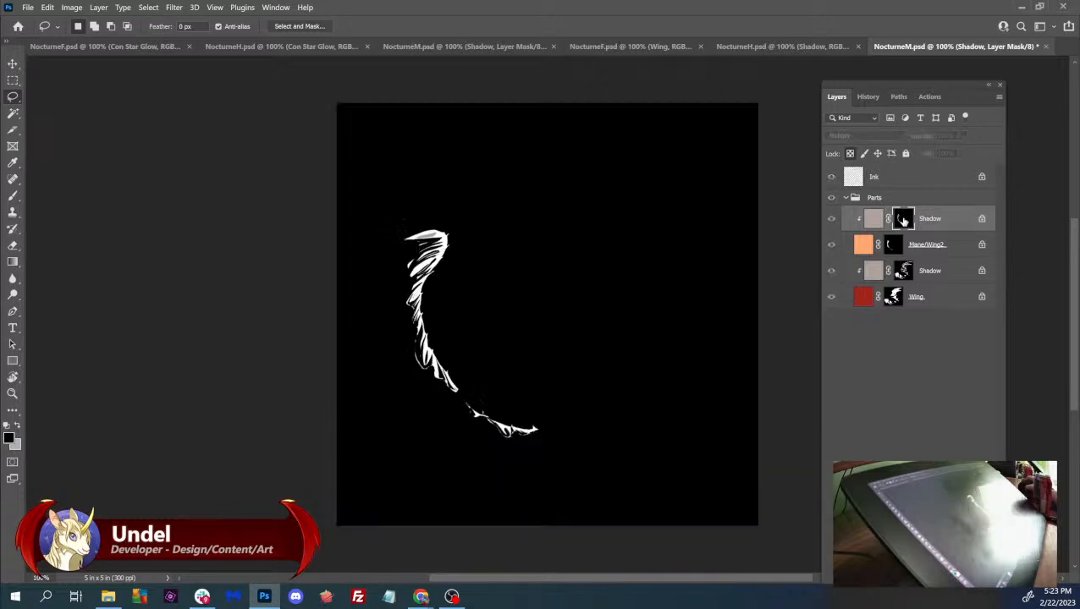
key(ctrl+a)
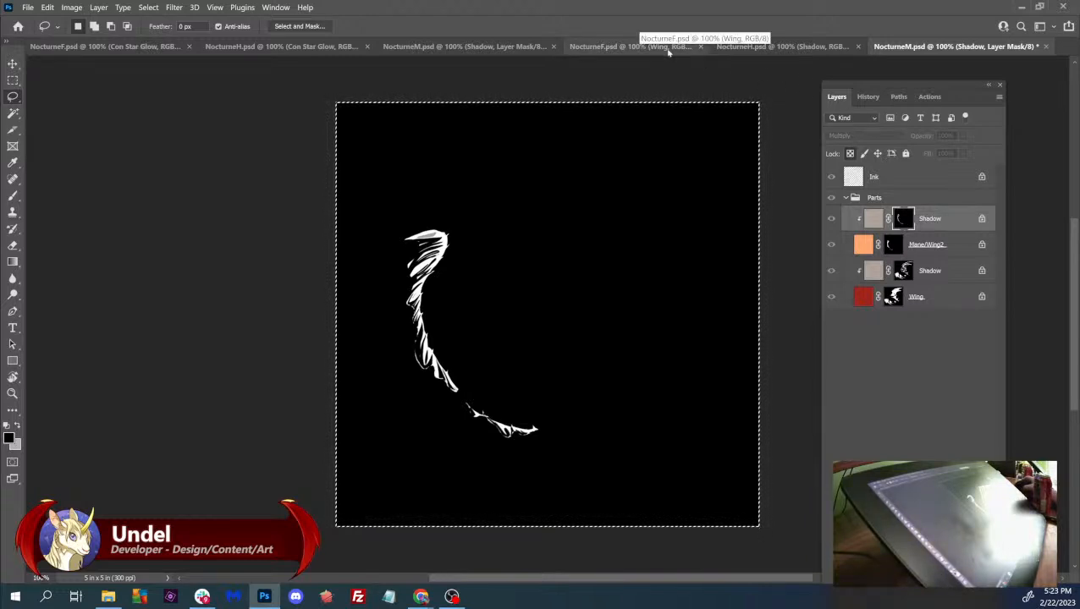
click(478, 49)
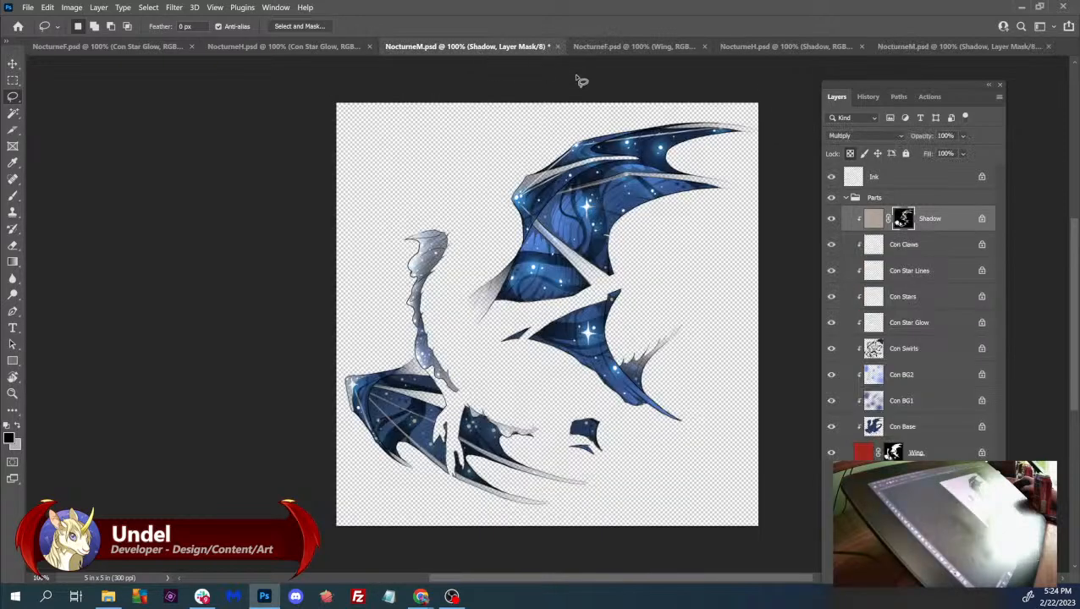
key(ctrl+v)
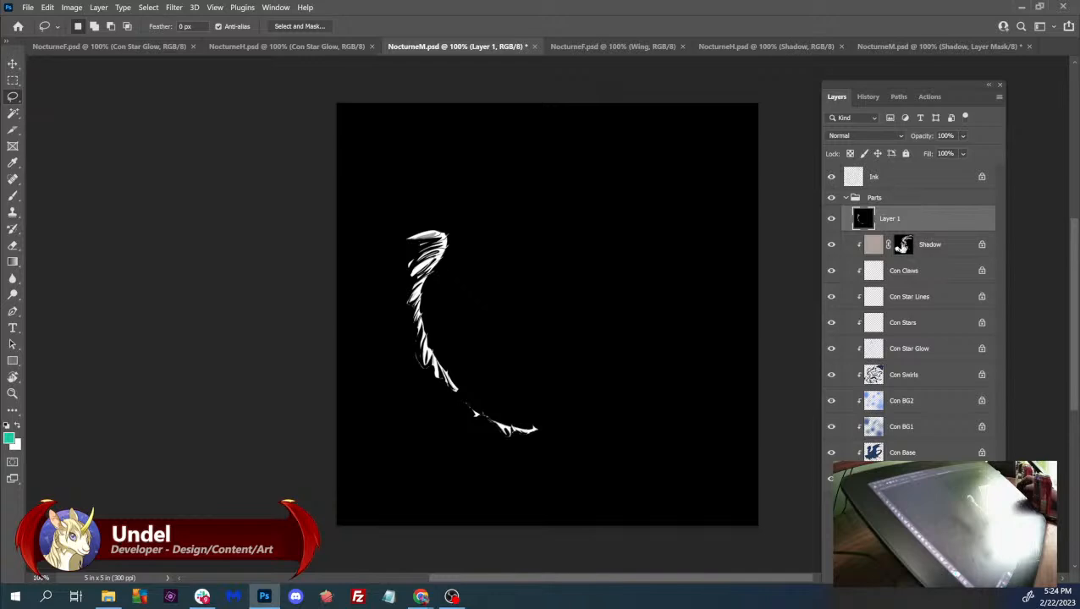
- Copy the entire Shadow mask of the Constellation file and paste it as a new layer above the pasted mane shadow
click(903, 245)
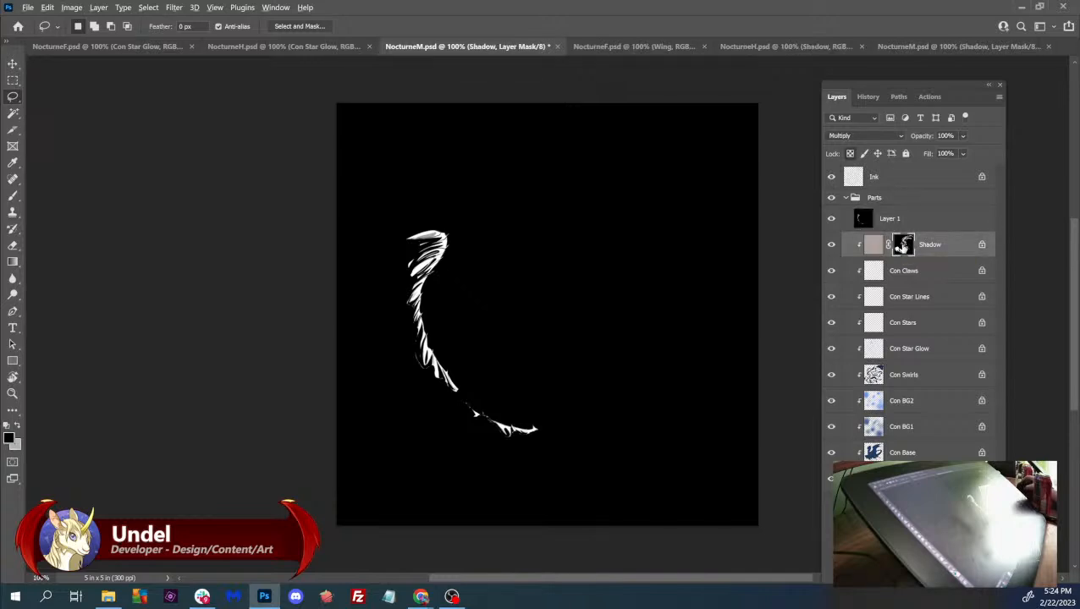
alt+click(903, 245)
key(ctrl+a)
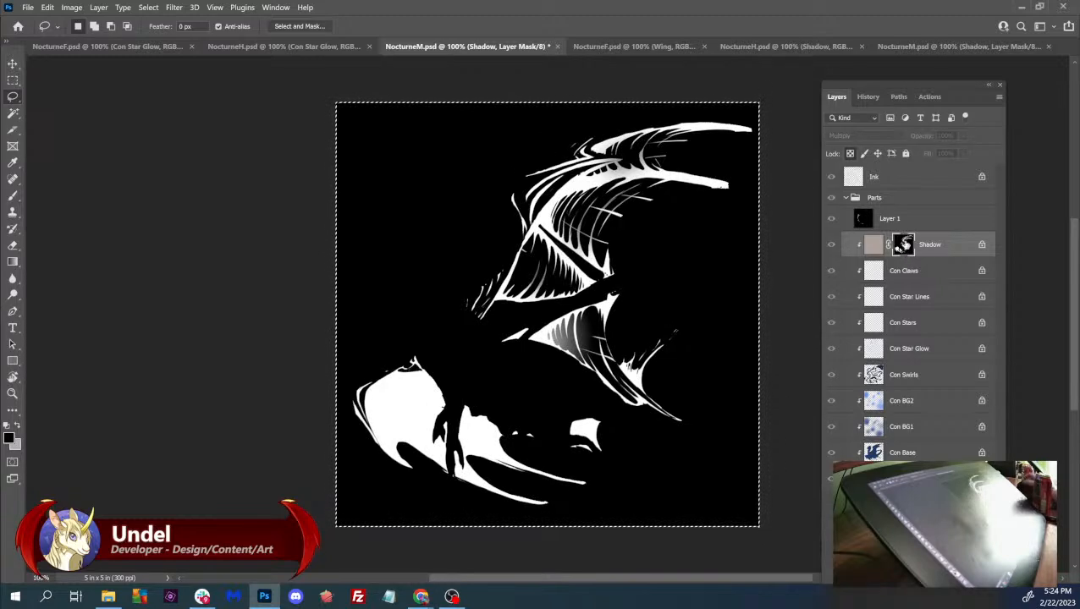
key(ctrl+x)
click(935, 218)
key(ctrl+v)
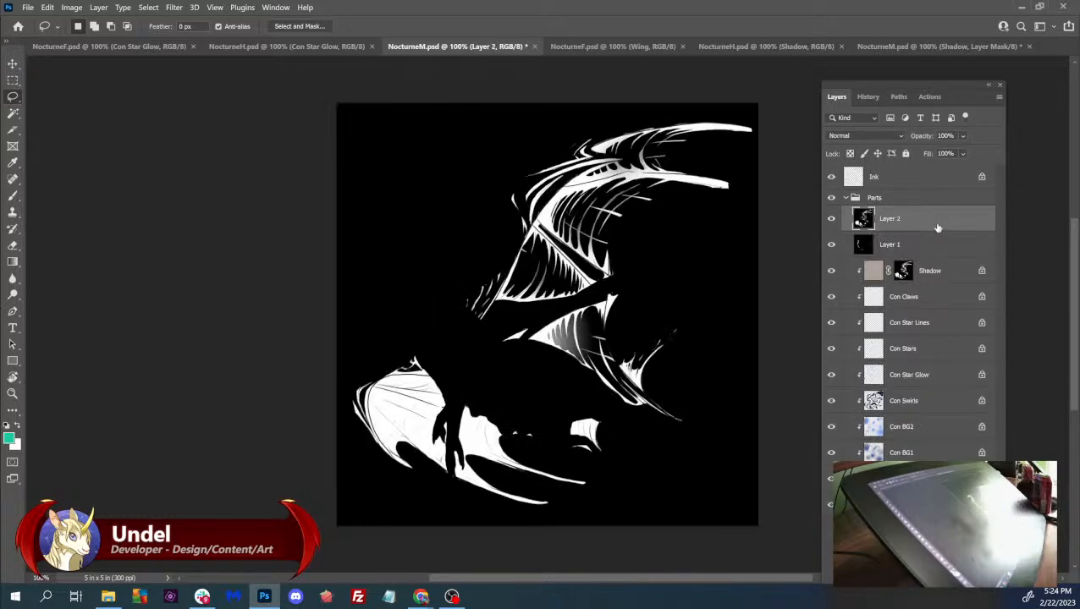
- Merge the pasted wing shadow layer onto the mane shadow layer using Screen blending, and select the whole merged image
click(881, 137)
click(833, 242)
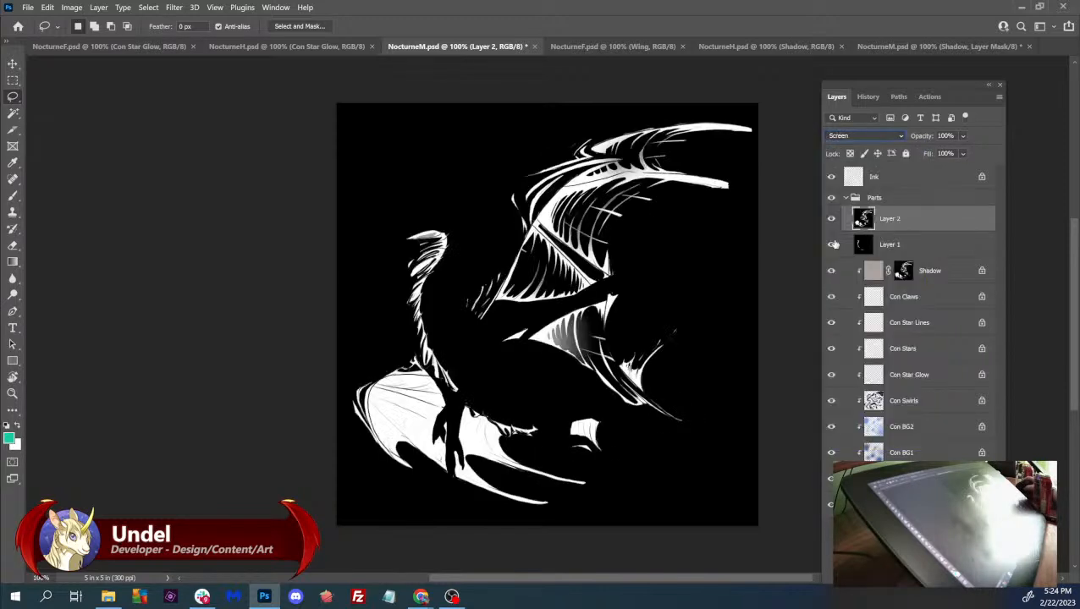
click(831, 220)
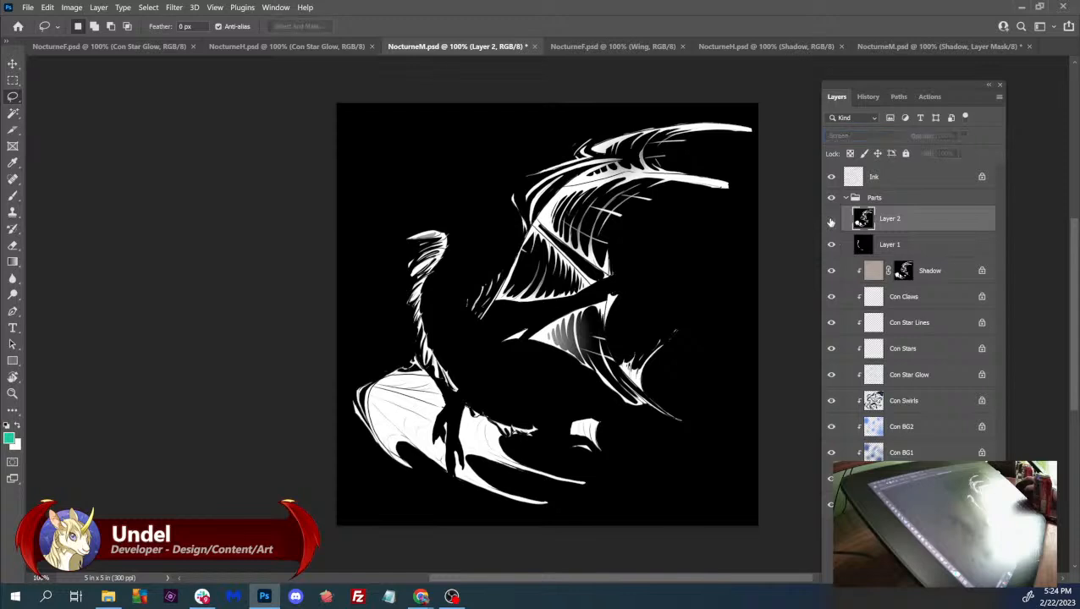
click(831, 220)
click(860, 136)
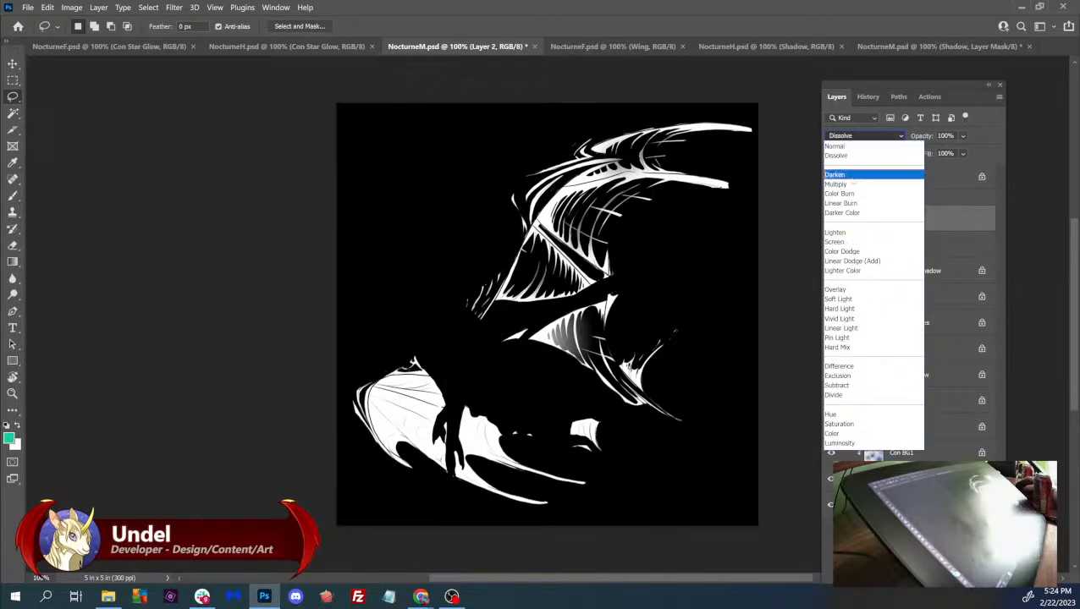
click(840, 243)
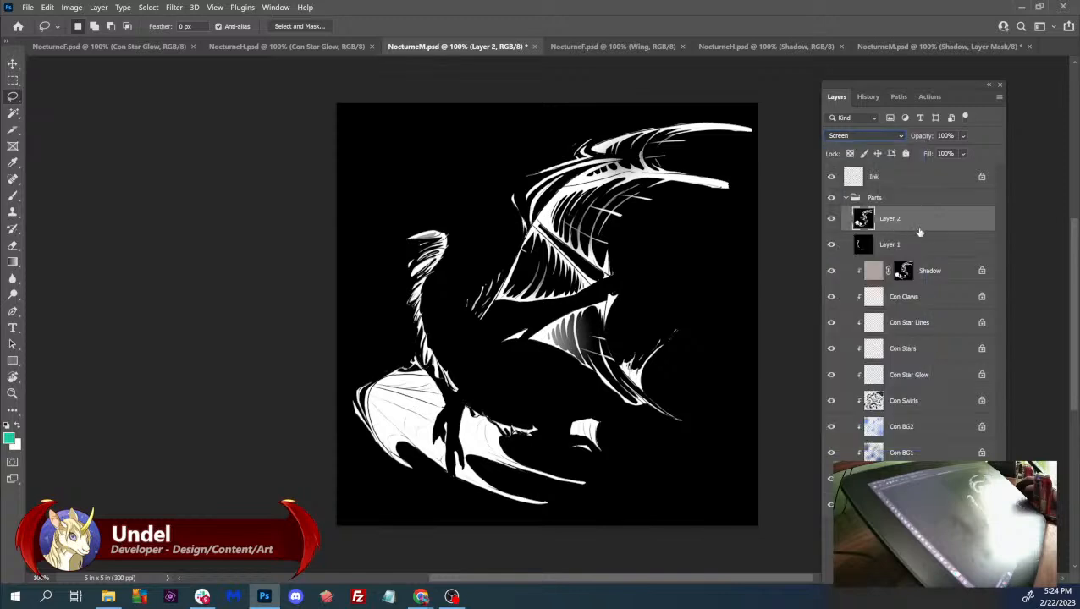
key(ctrl+e)
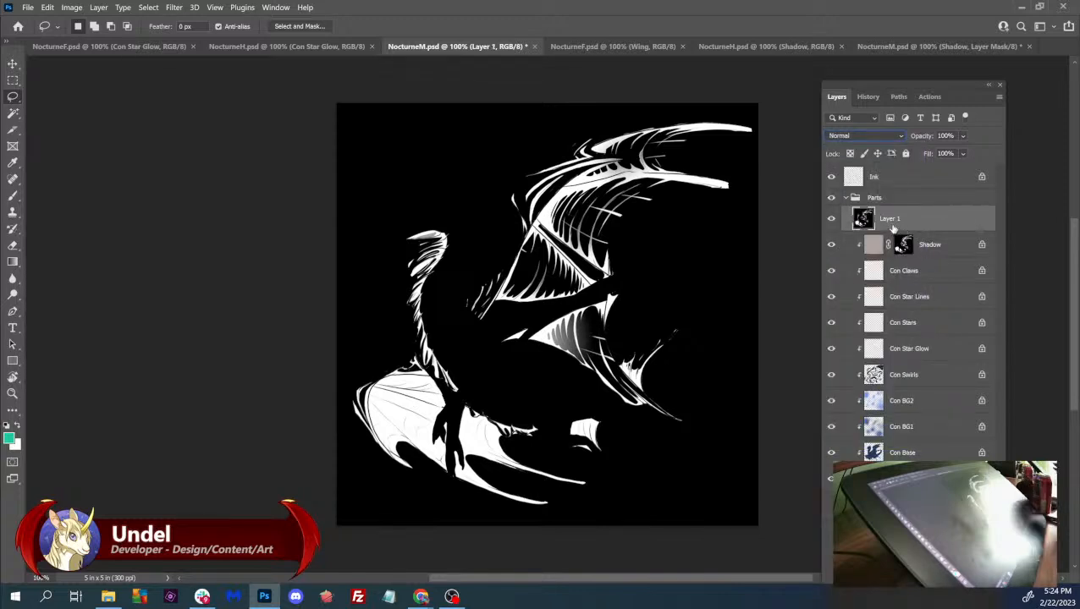
key(ctrl+a)
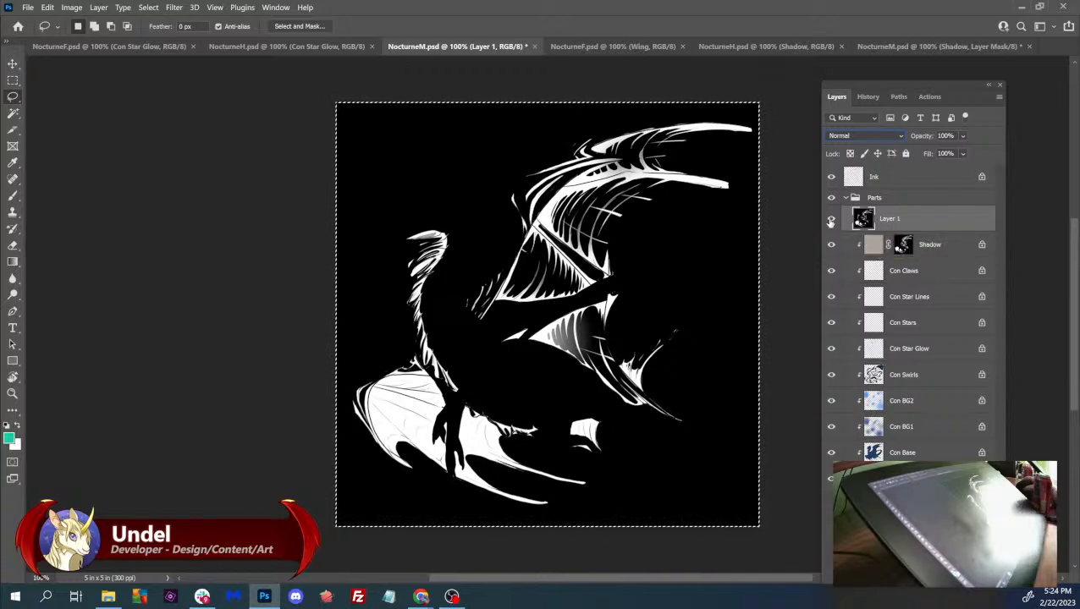
click(830, 218)
alt+click(904, 244)
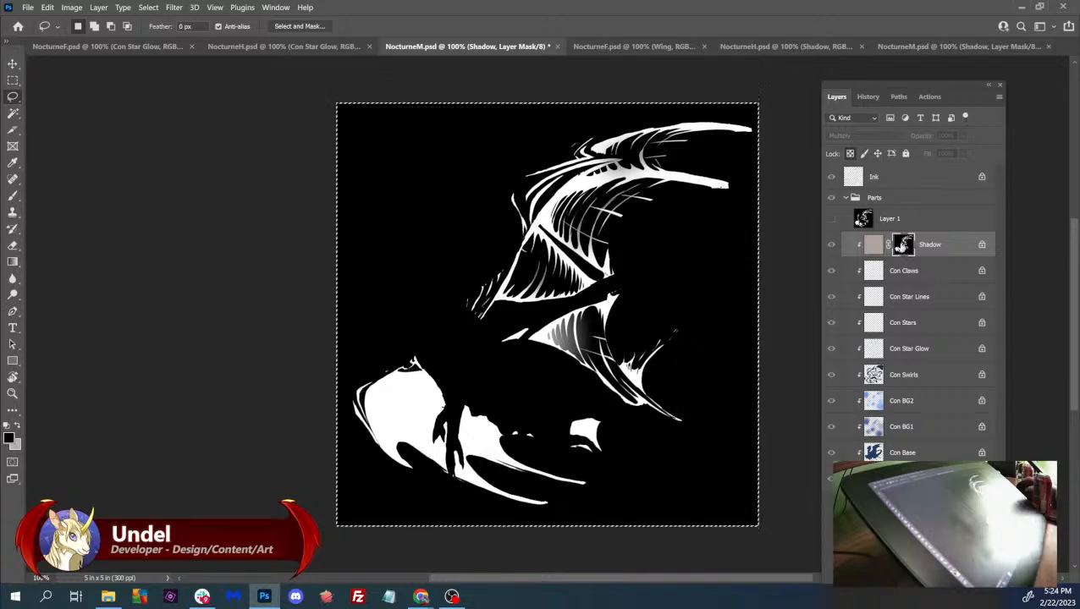
click(832, 219)
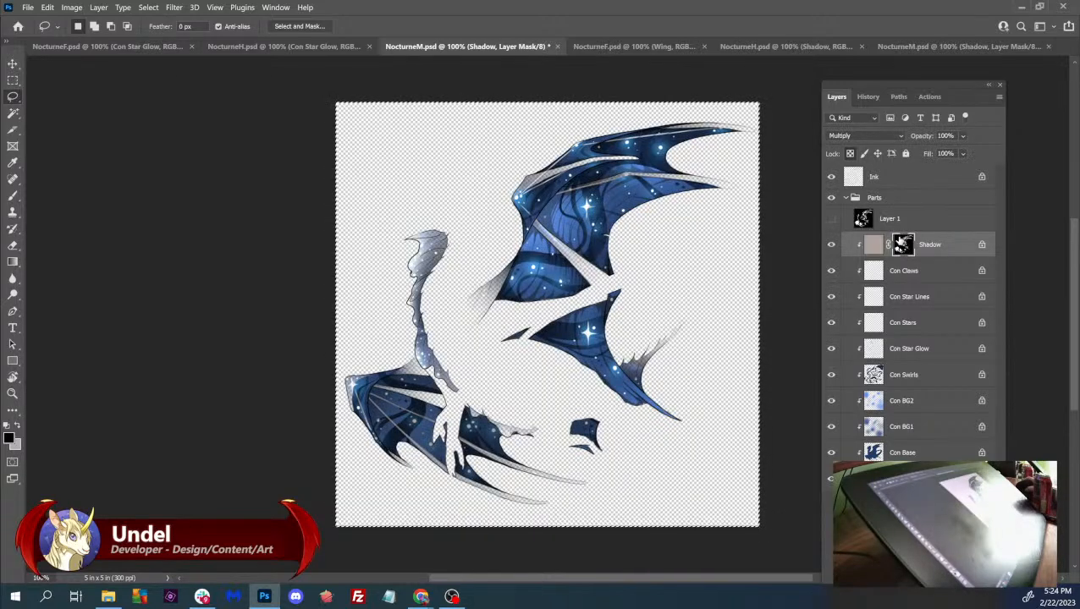
right_click(902, 245)
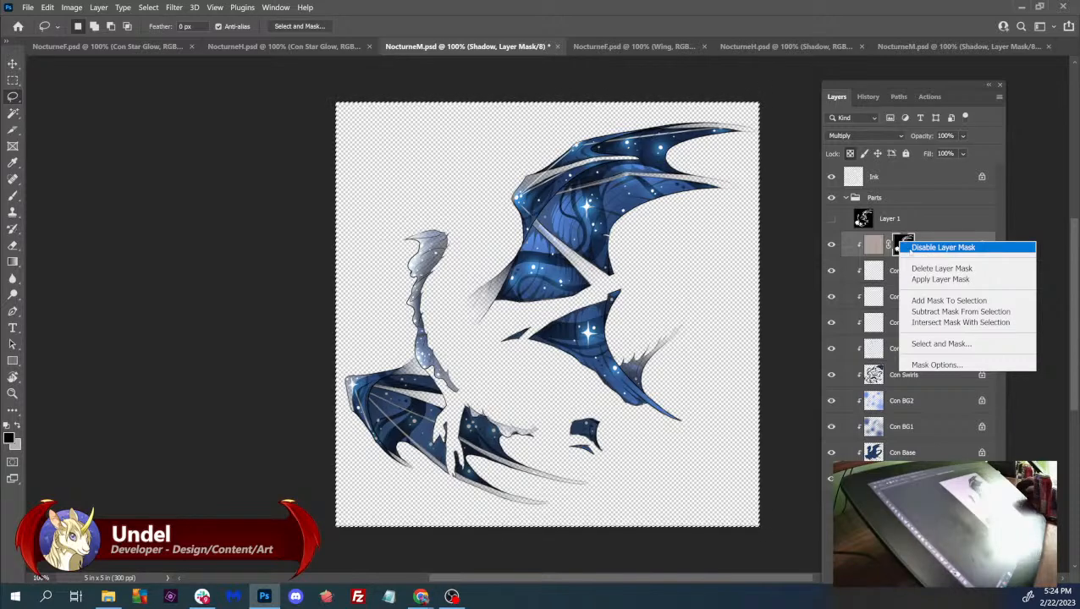
click(864, 221)
click(830, 219)
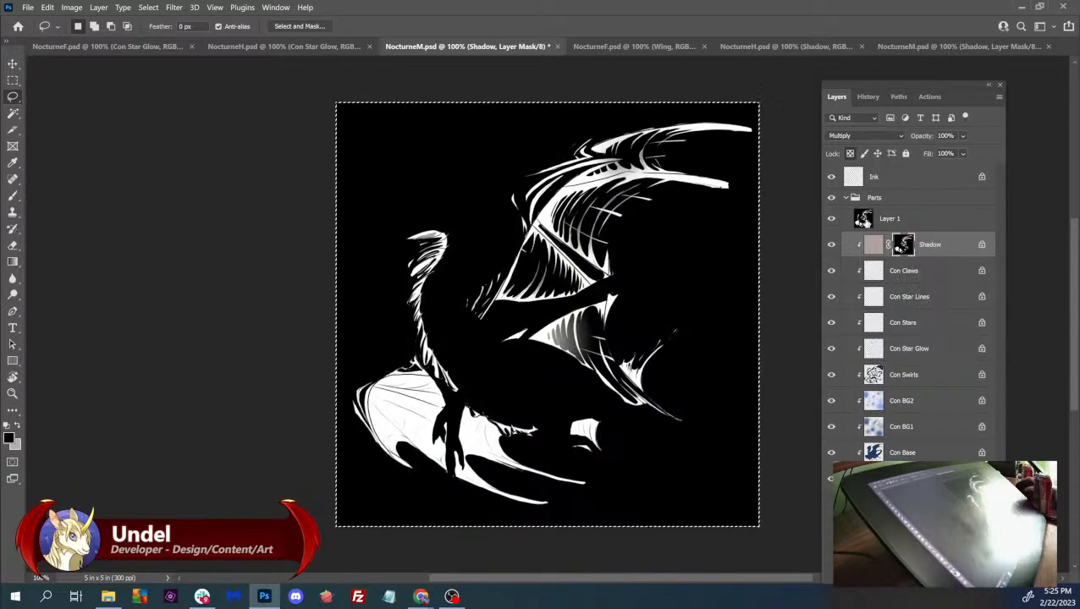
- Copy the merged shadow layer, hide it, and paste its contents into the Shadow layer's mask
click(862, 220)
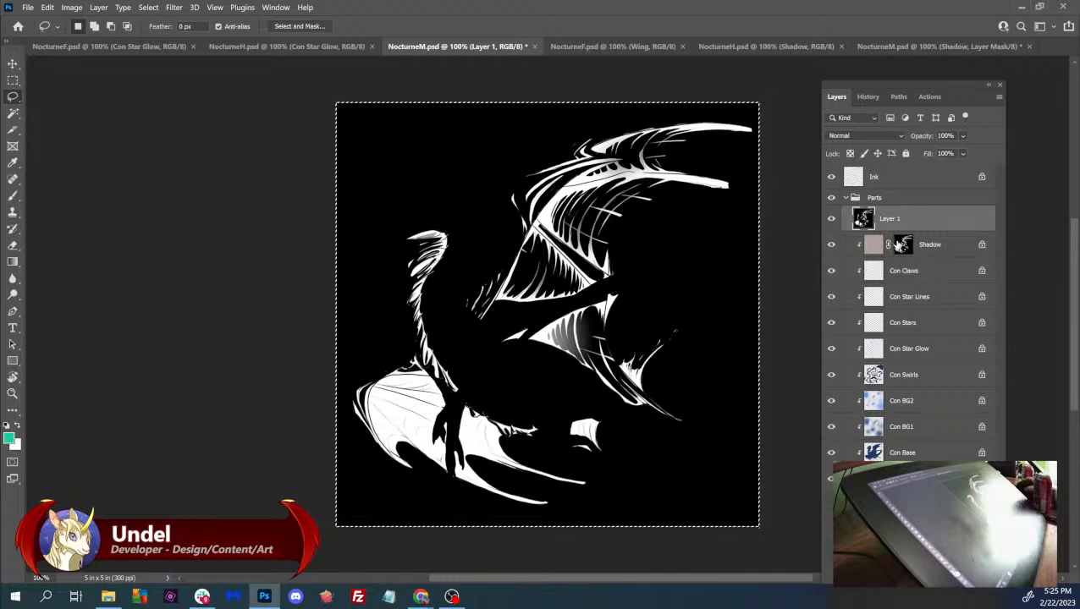
click(830, 220)
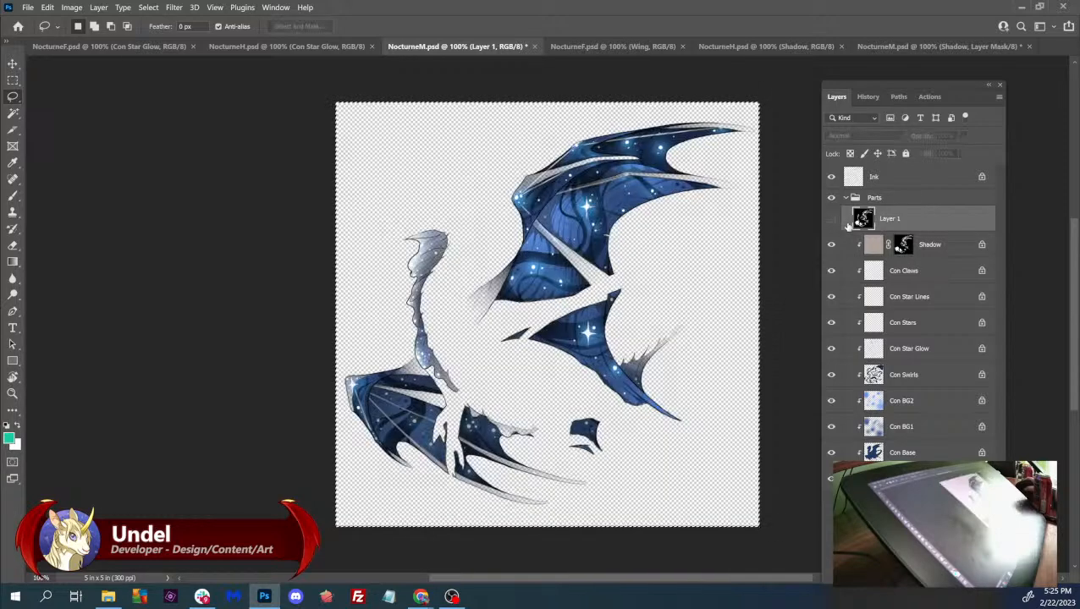
click(902, 245)
alt+click(902, 245)
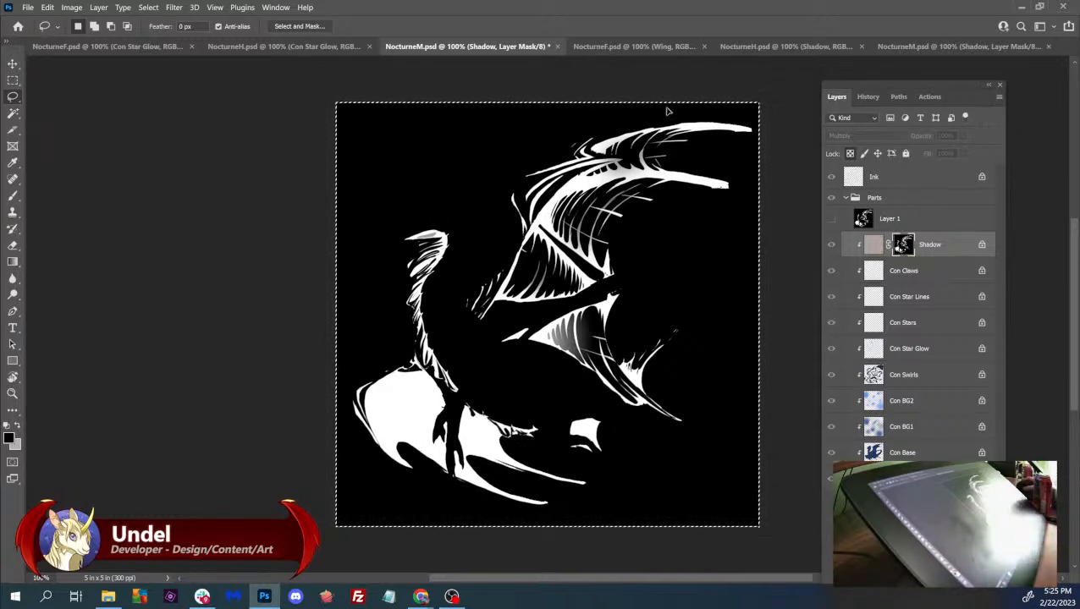
- Switch to Chrome and search Google in a new tab for "can you paste into a mask layer photoshop"
mouse_move(420, 596)
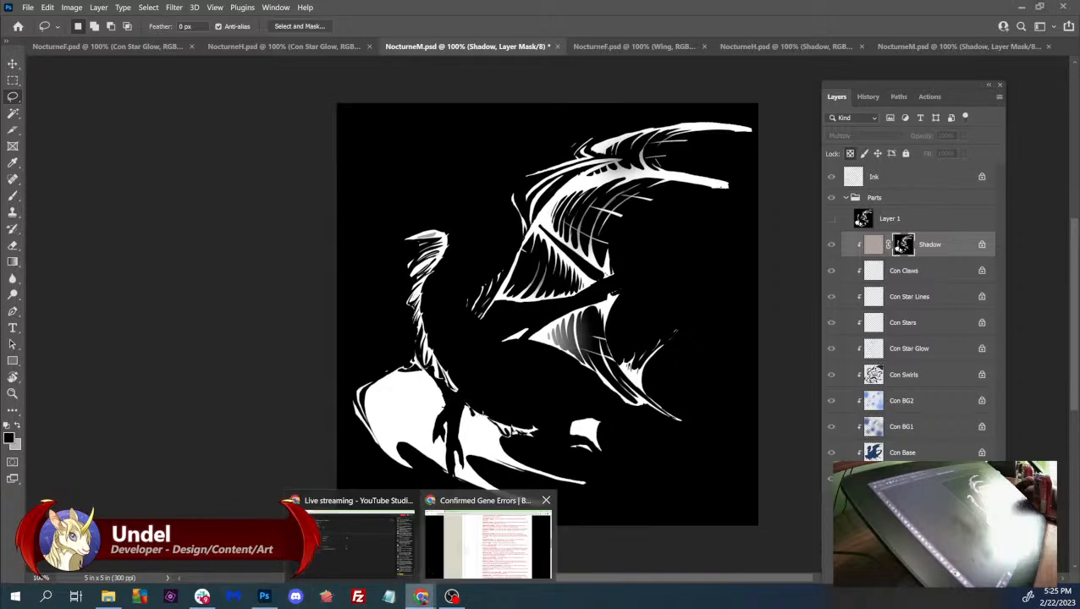
click(487, 541)
click(322, 10)
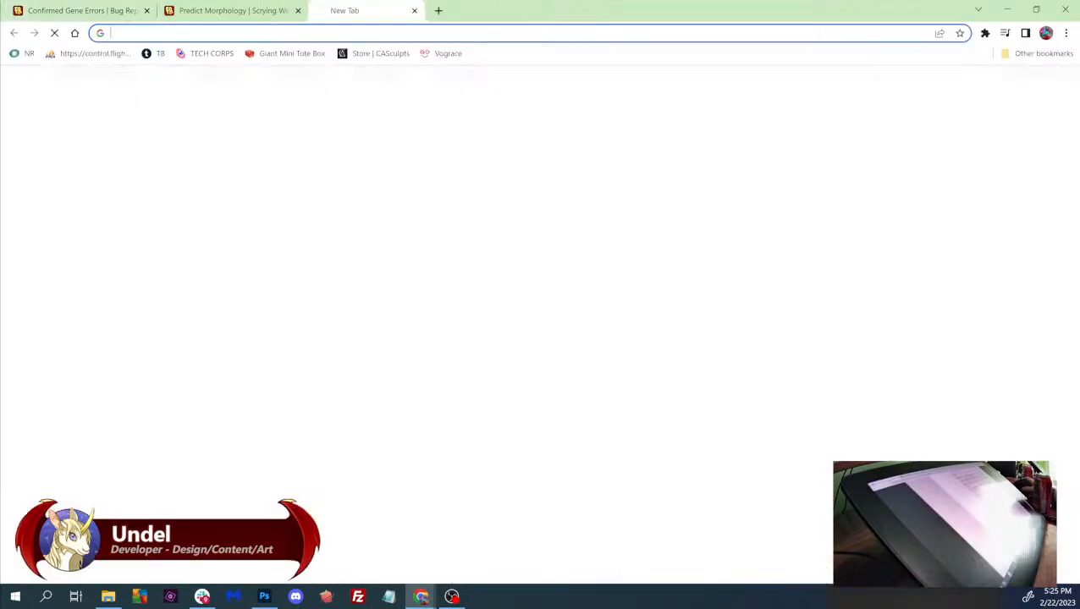
text(can you paint into a mask layer photoshop)
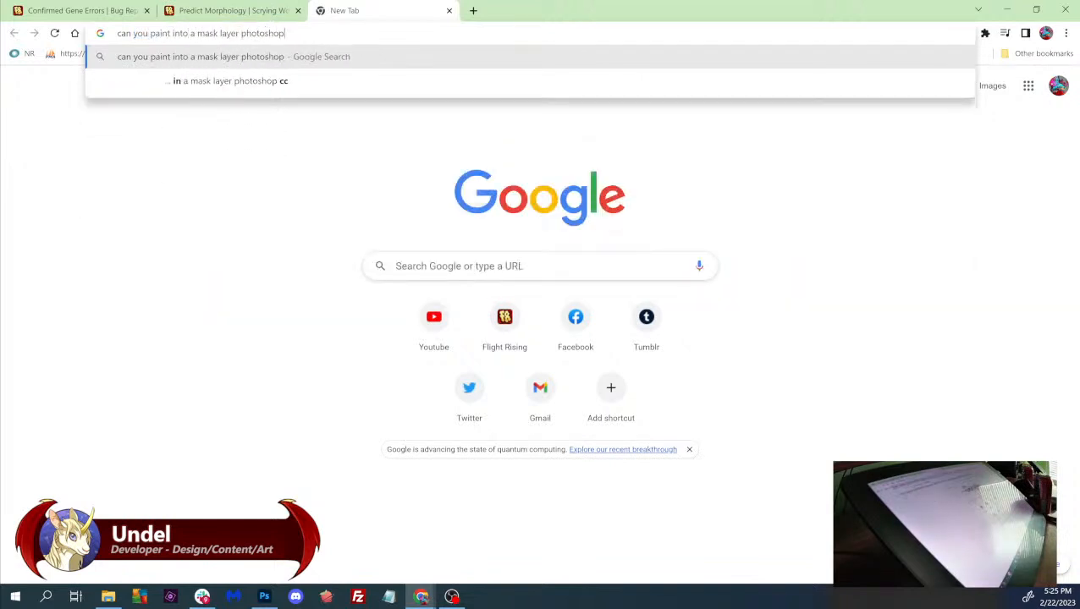
drag(171, 33, 159, 33)
text(ste)
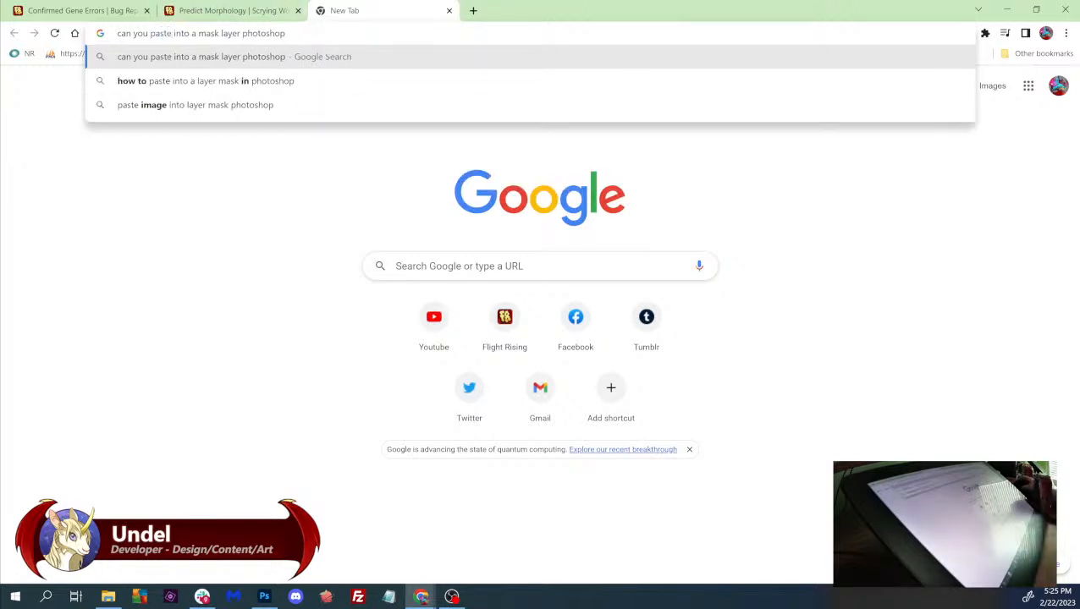
key(Return)
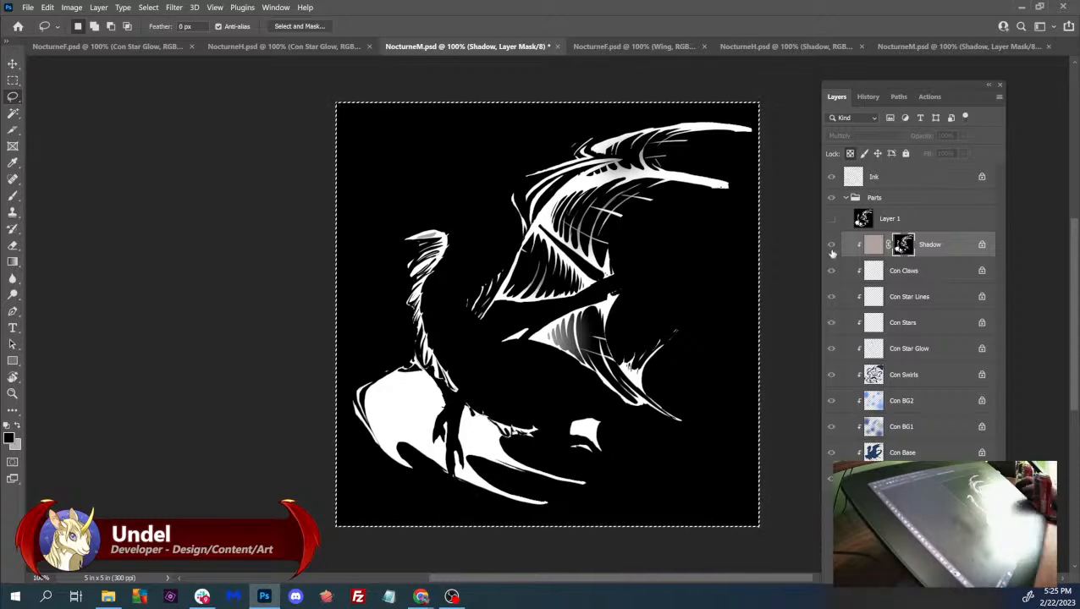
- Back in Photoshop, copy Layer 1 again, hide it, and paste it in place into the Shadow layer's mask
click(865, 220)
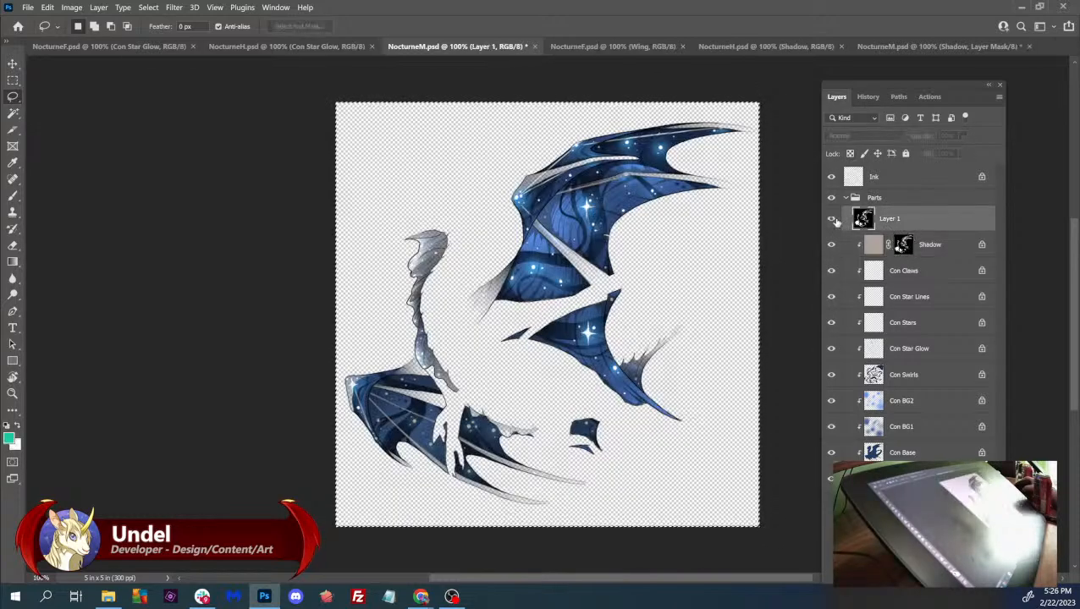
click(832, 219)
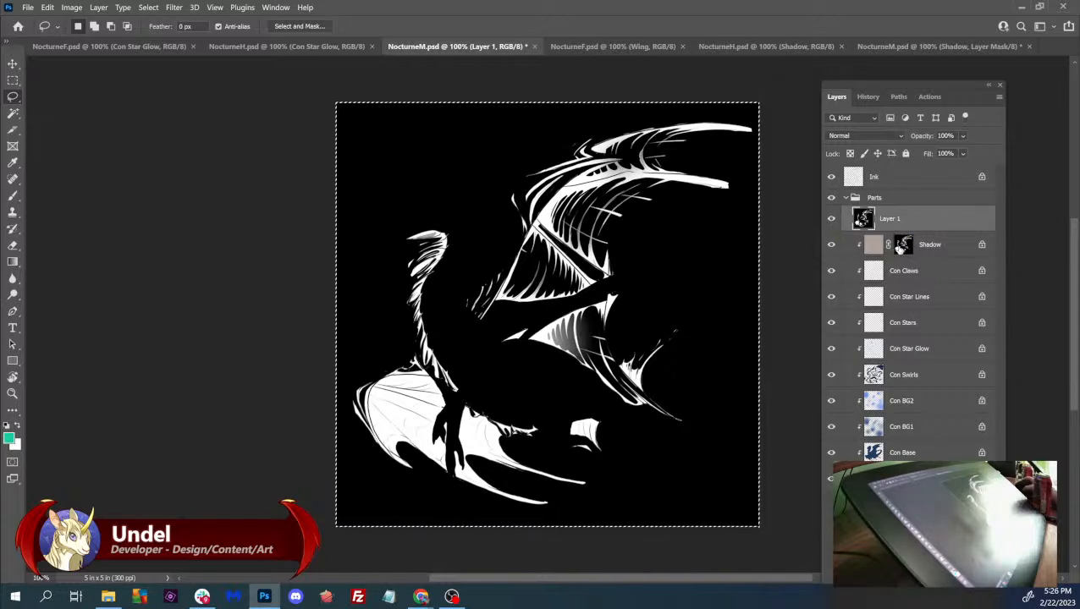
click(47, 7)
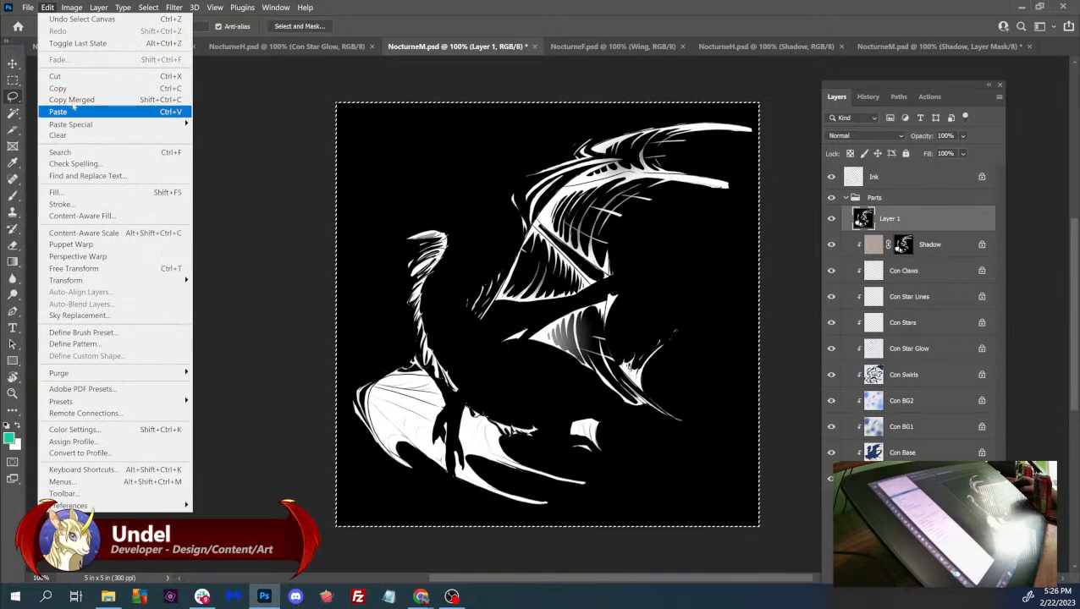
click(114, 88)
click(903, 245)
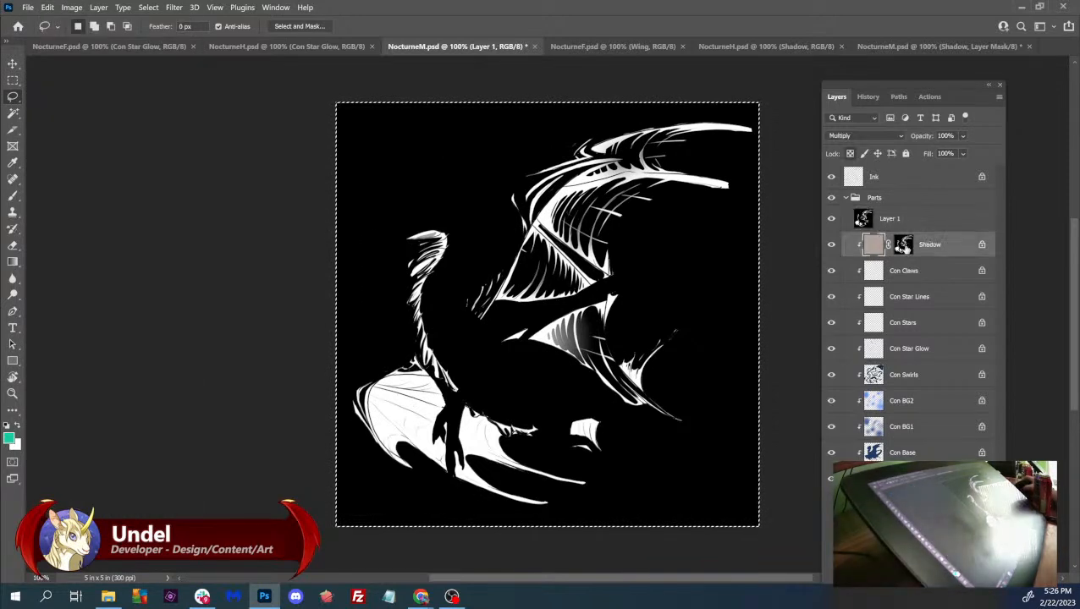
click(828, 219)
alt+click(899, 246)
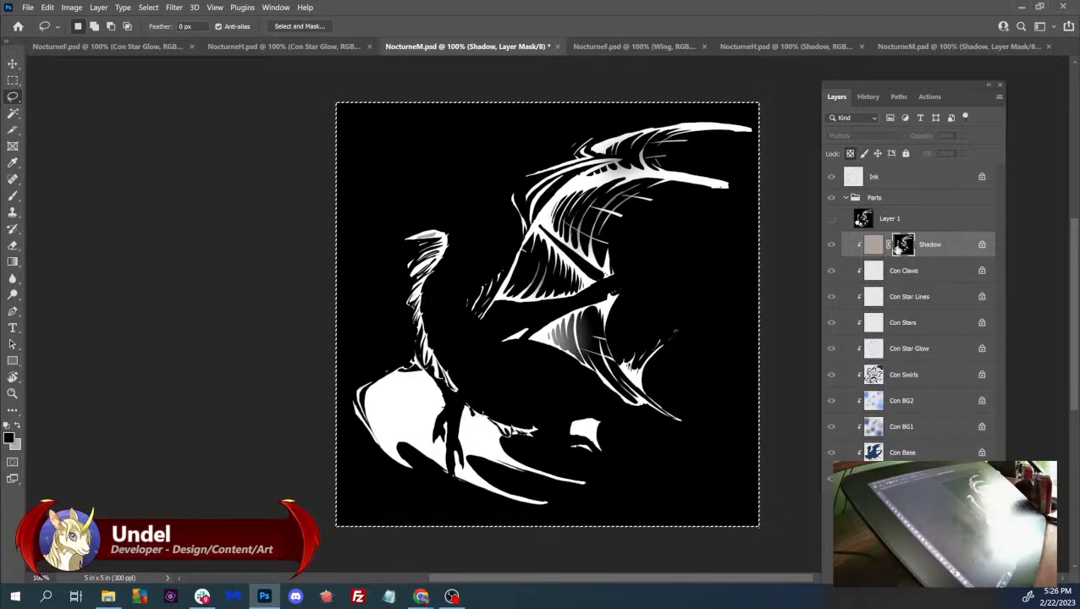
click(877, 99)
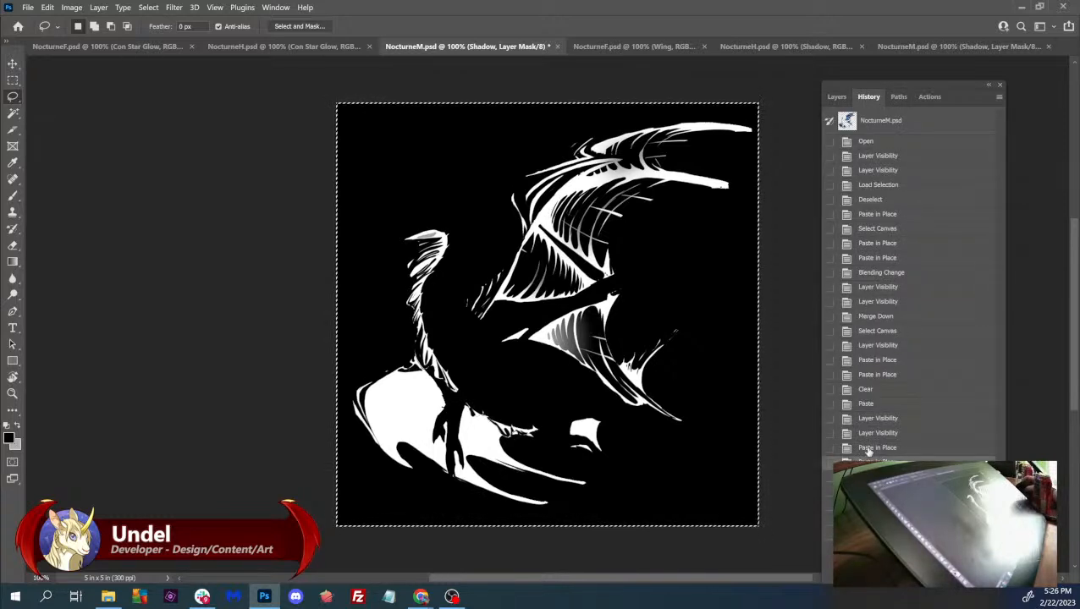
click(835, 99)
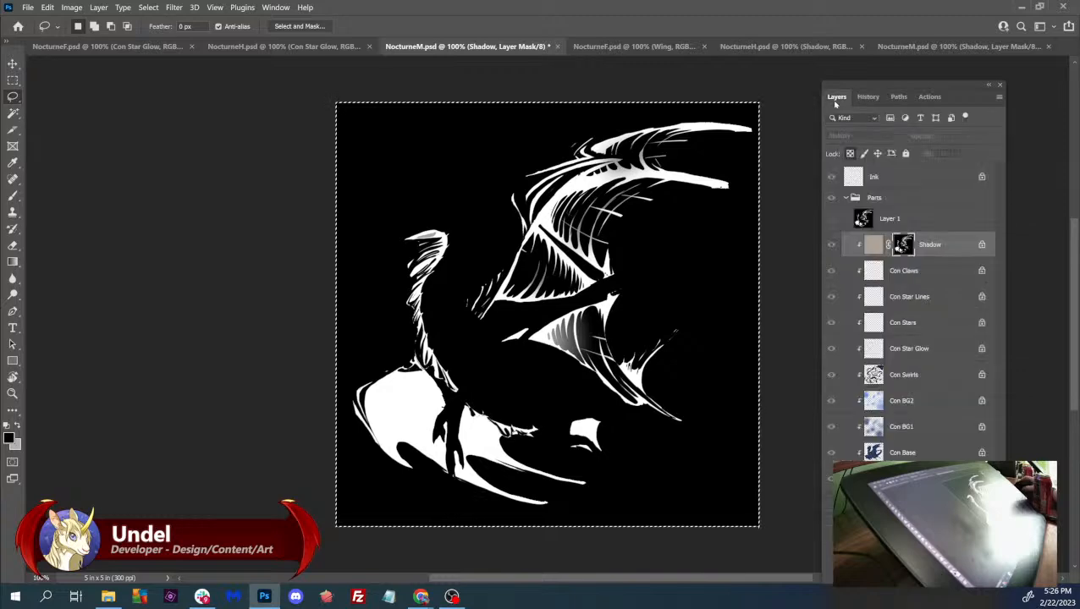
- Delete the leftover Layer 1 above Shadow and save the Constellation NocturneM.psd
click(865, 221)
drag(897, 222, 917, 212)
drag(956, 86, 992, 20)
drag(944, 155, 1004, 552)
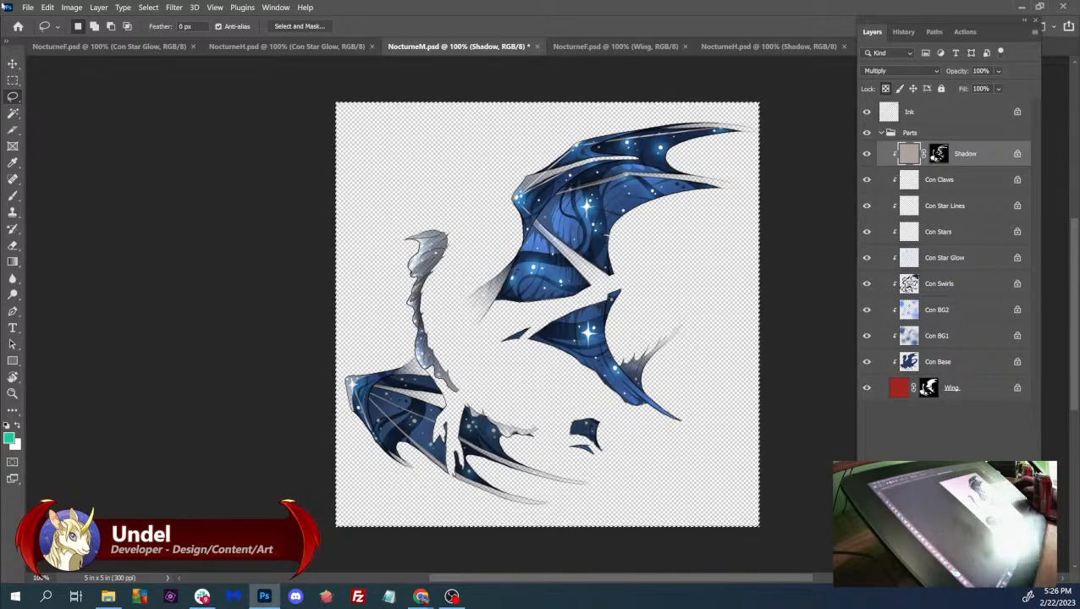
click(26, 7)
click(51, 137)
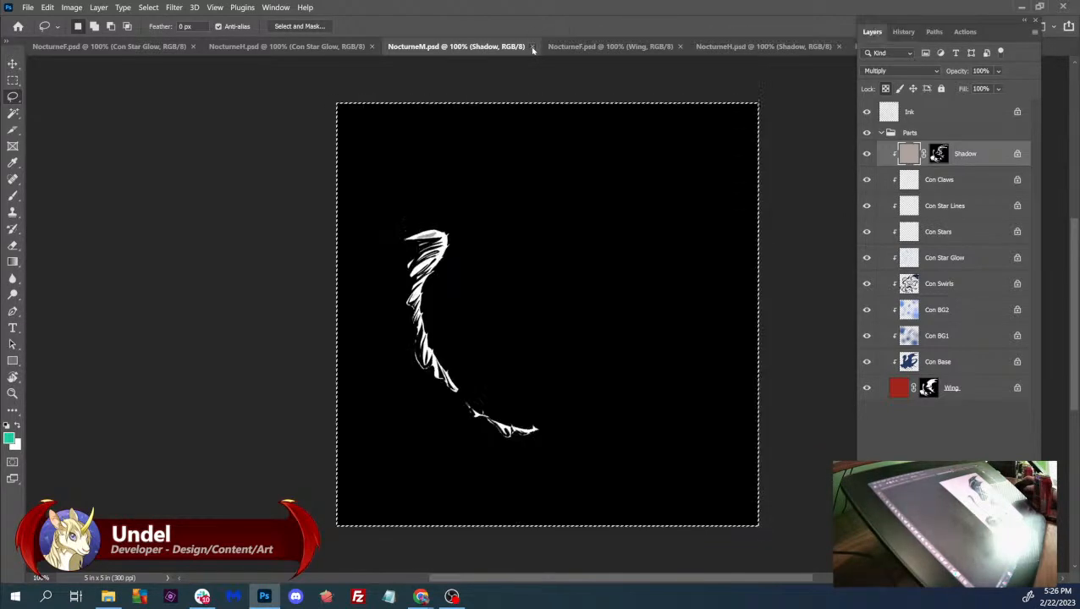
- Close the Constellation NocturneM.psd and the base NocturneM.psd, discarding the changes to the base file
click(533, 50)
drag(913, 24, 935, 32)
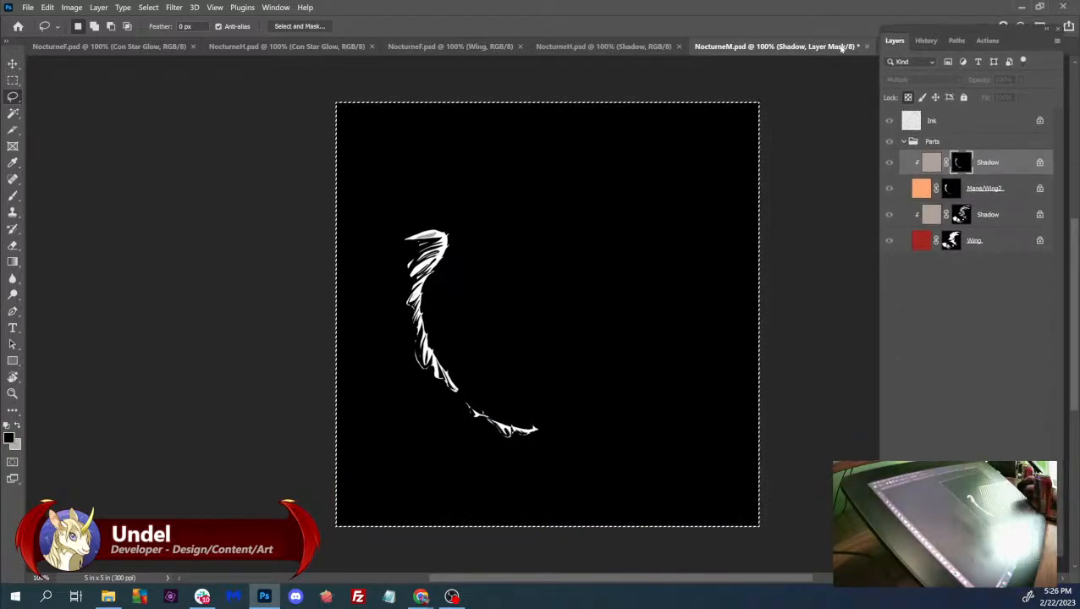
click(865, 47)
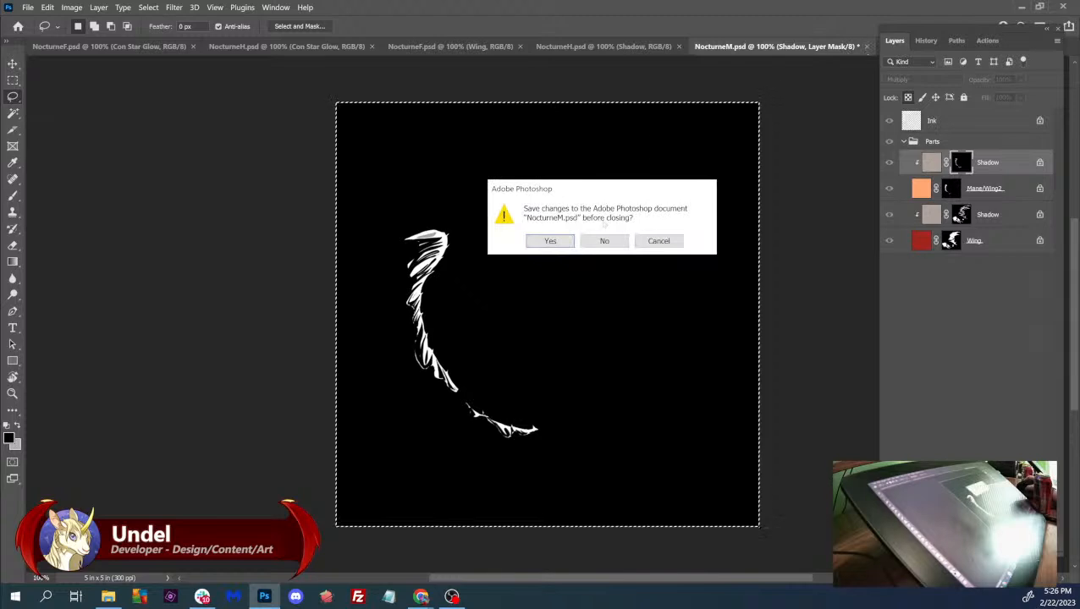
click(604, 241)
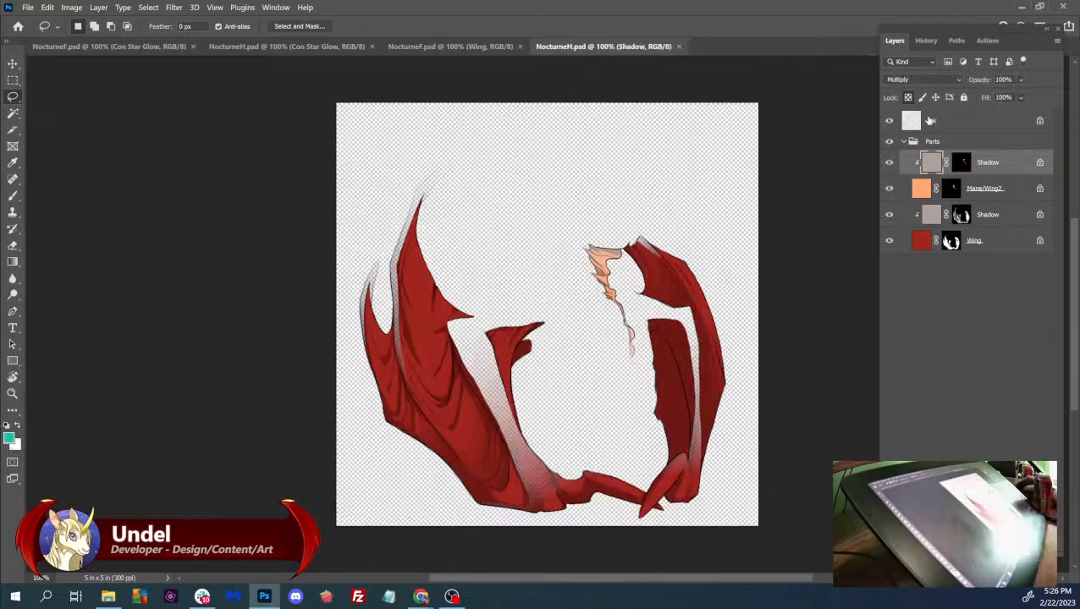
- Copy the whole mask of the Shadow layer above Mane/Wing2 in NocturneH.psd and paste it as a new layer above Shadow in the Constellation NocturneH.psd
click(960, 162)
alt+click(961, 163)
key(ctrl+a)
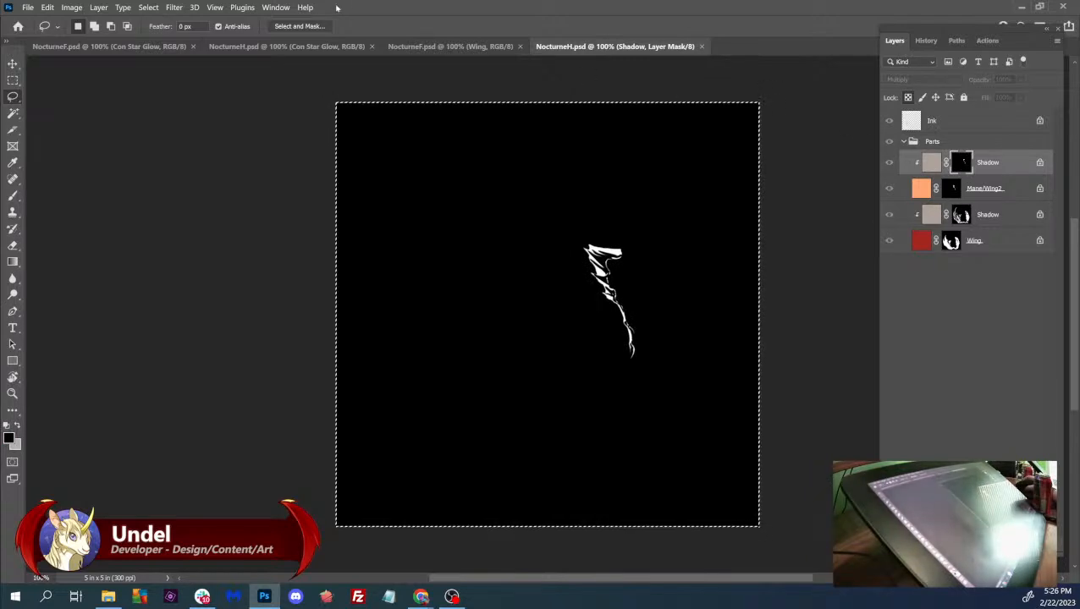
click(287, 46)
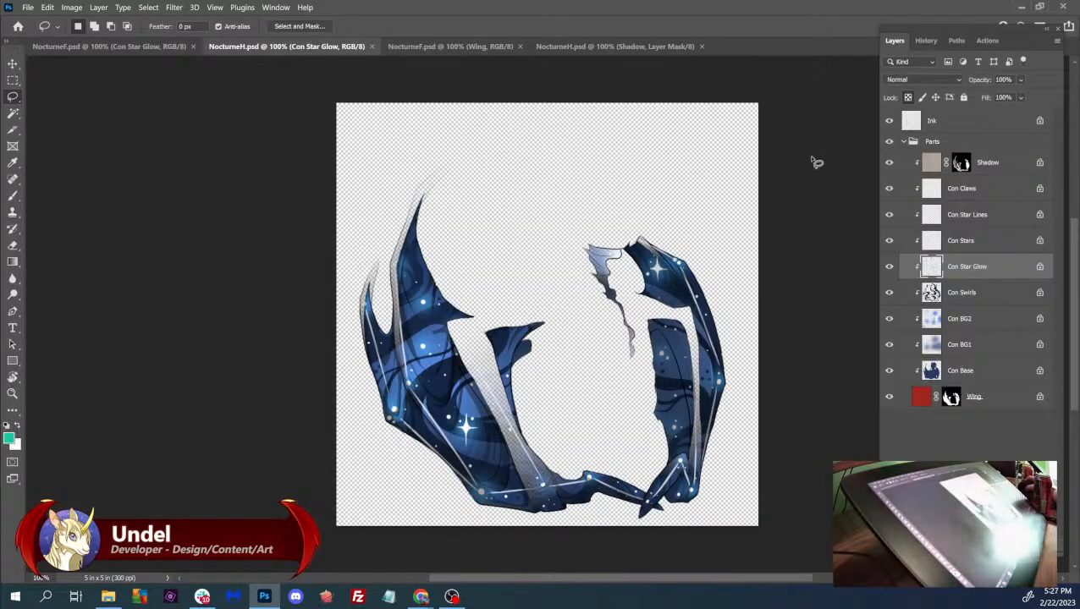
click(995, 162)
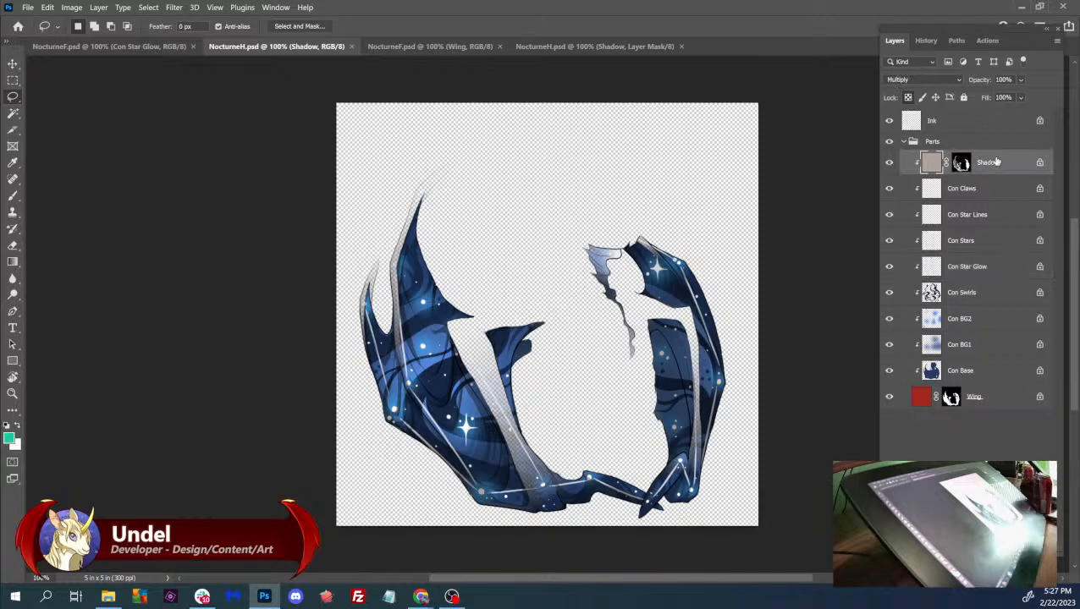
key(ctrl+v)
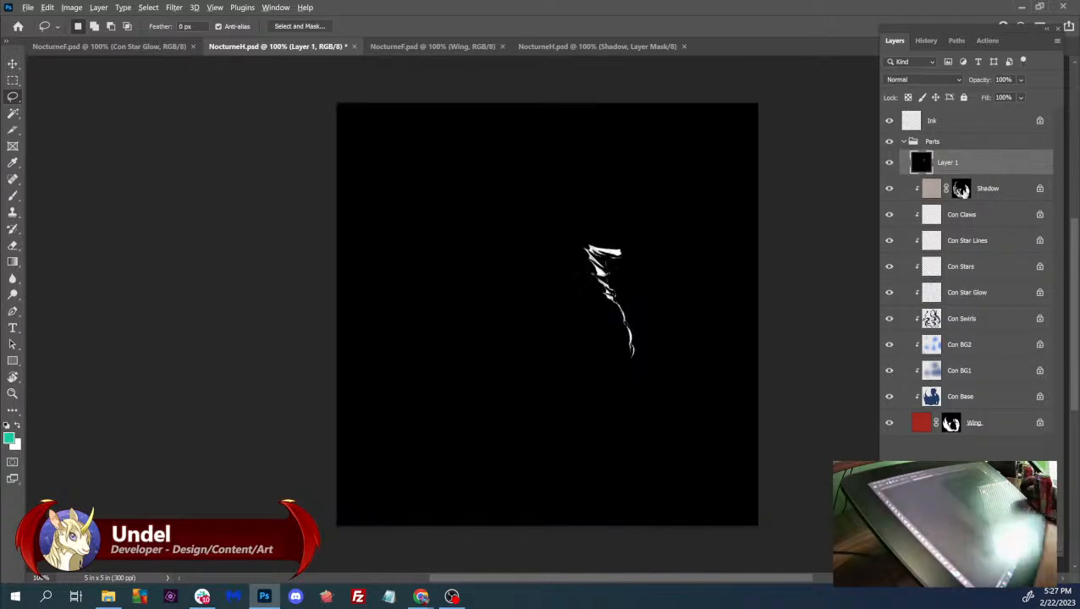
- Copy the entire Shadow mask in the Constellation NocturneH.psd and paste it as a new layer above Layer 1
alt+click(960, 189)
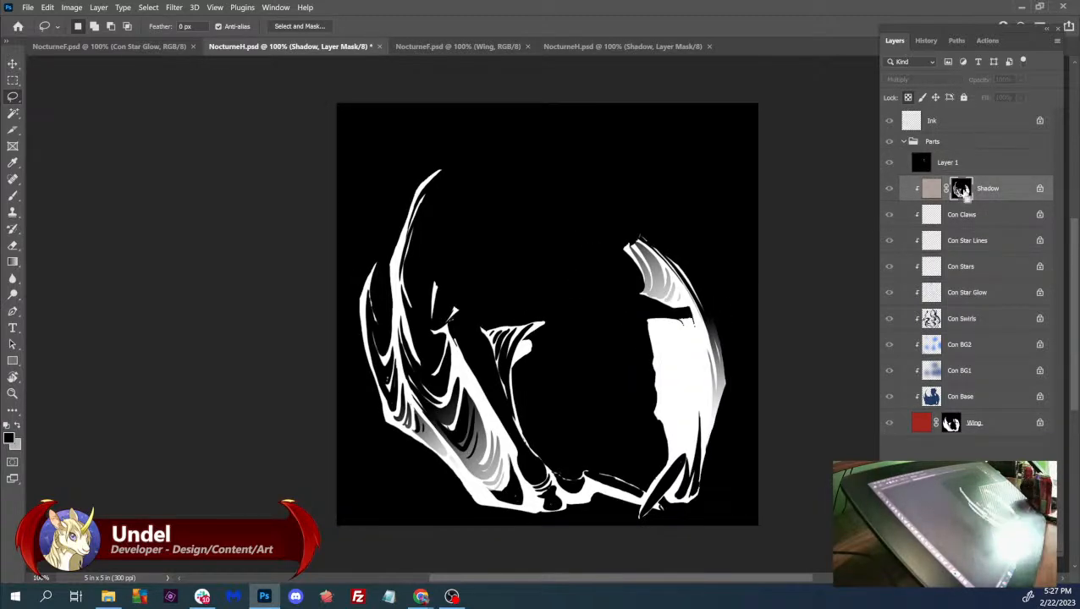
key(ctrl+a)
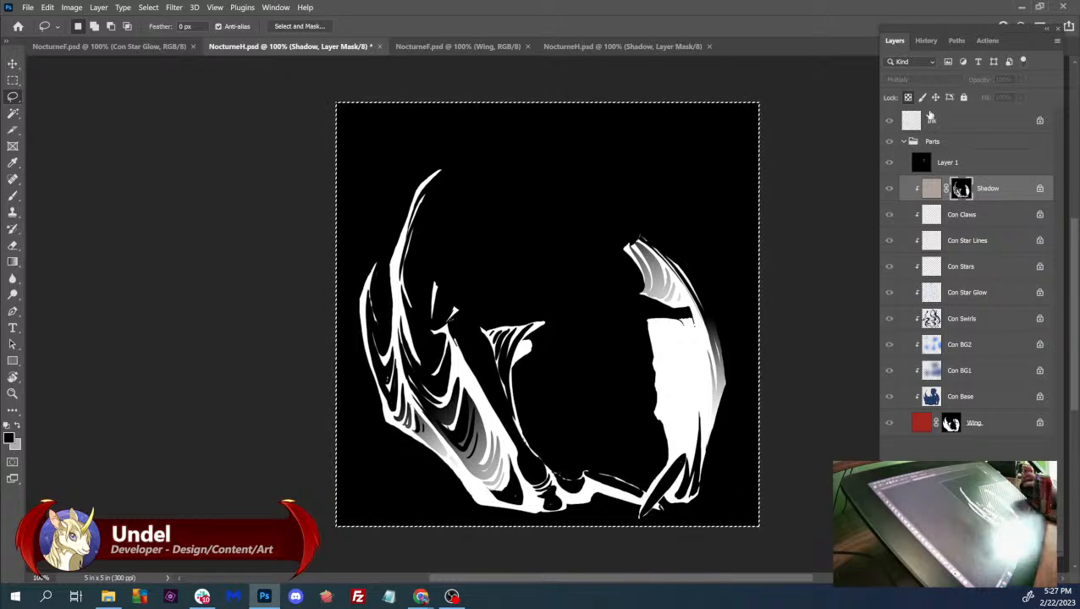
click(951, 164)
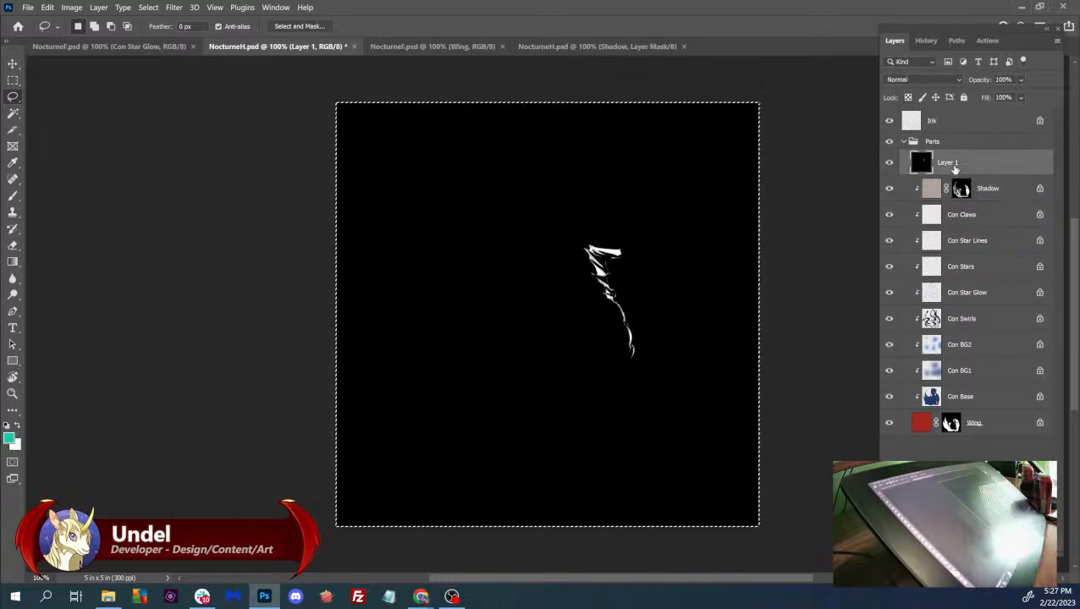
key(ctrl+v)
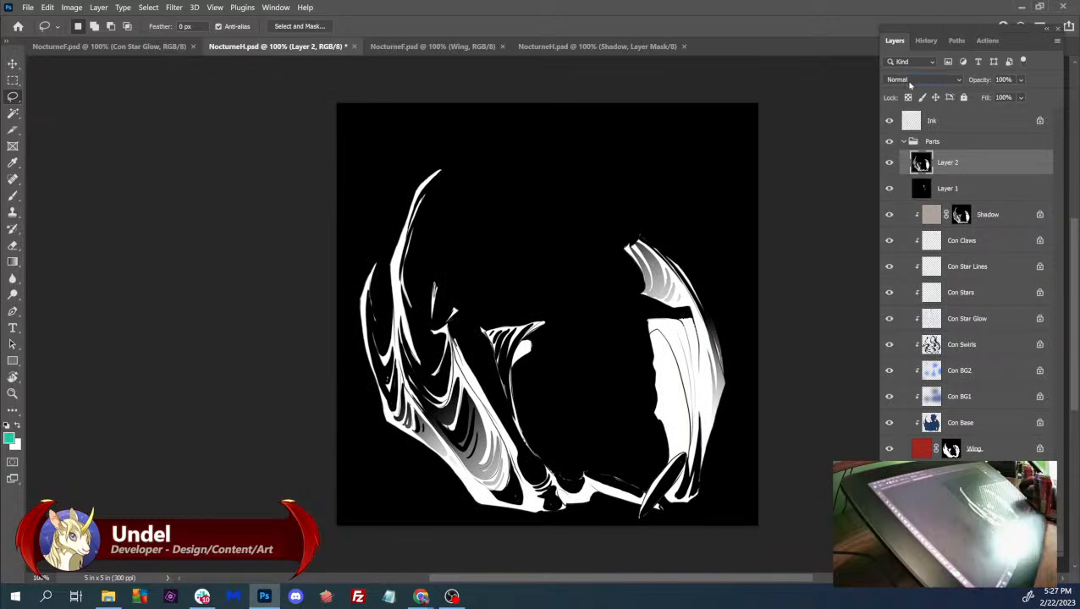
- Set Layer 2 to Screen blending, merge it down onto Layer 1, and select the whole canvas
click(908, 80)
click(957, 184)
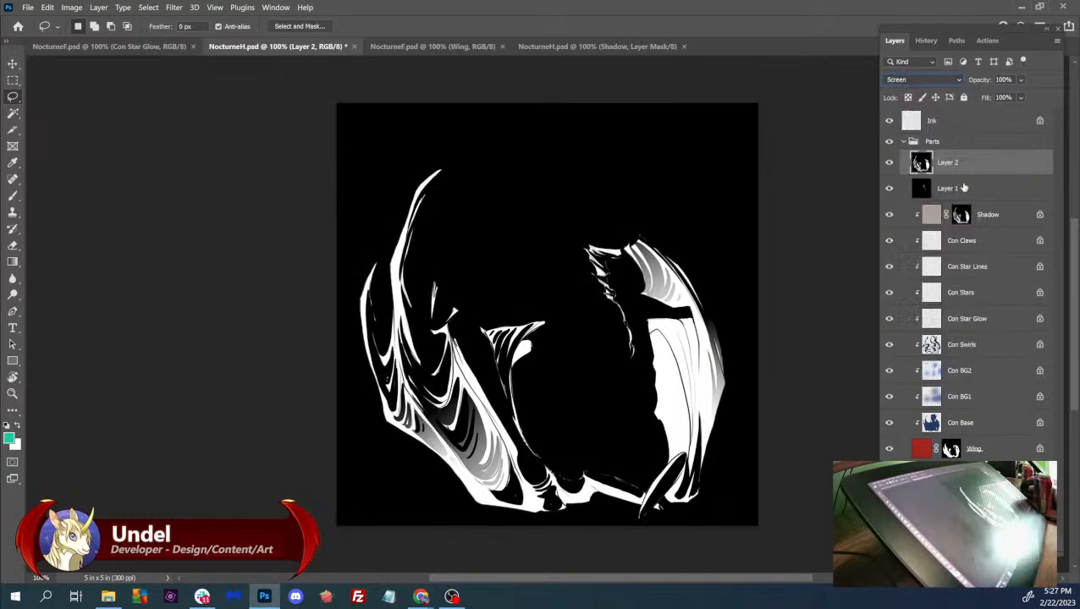
key(ctrl+e)
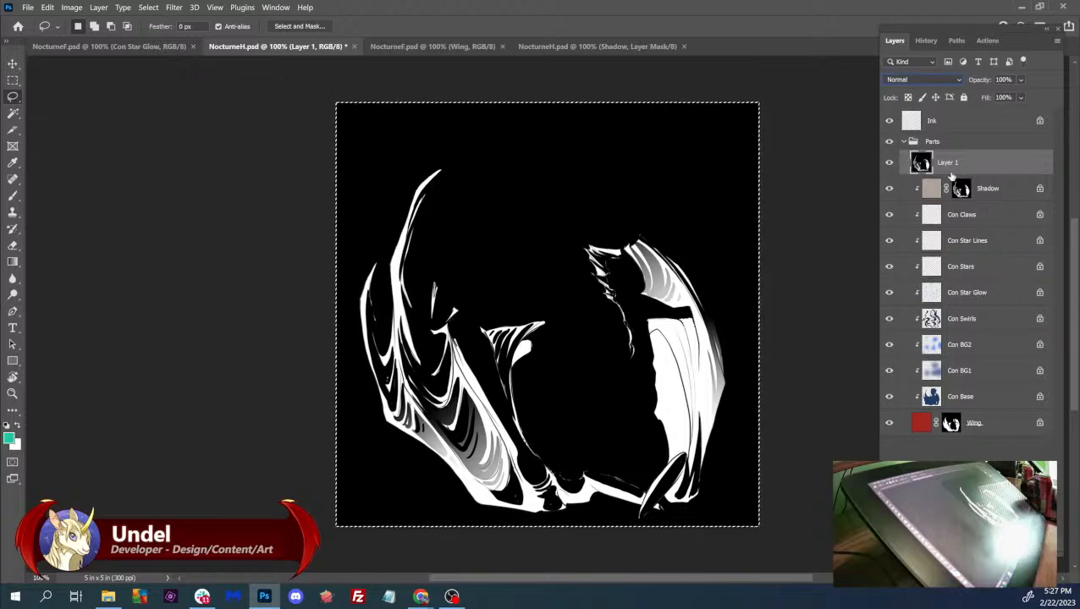
- Try to paste the hidden merged shadow image into the Shadow layer's mask, undo the stray paste, and check the mask
click(889, 162)
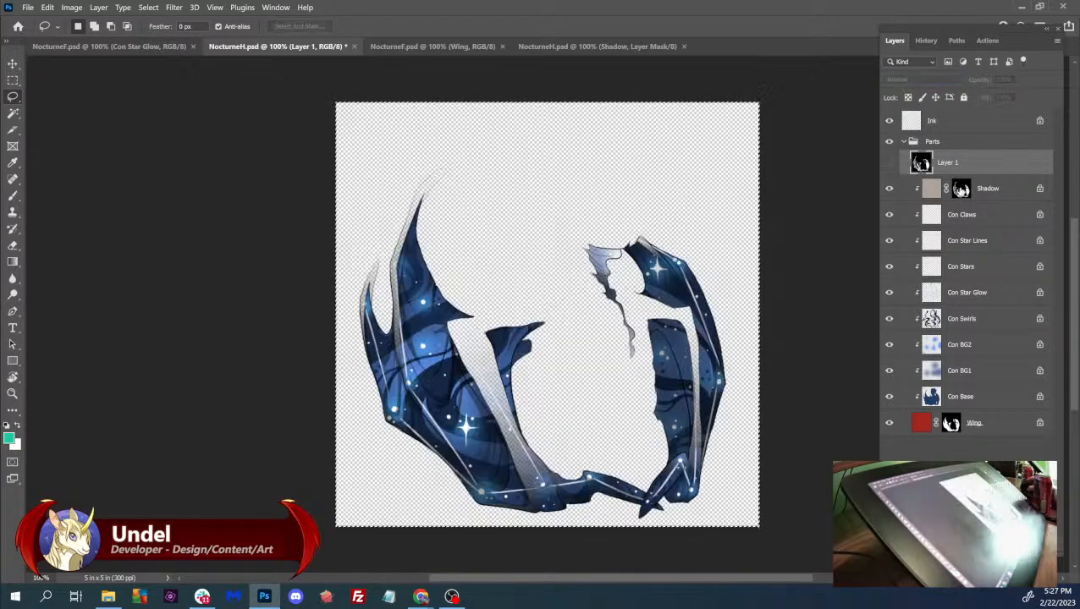
click(959, 188)
key(ctrl+z)
key(ctrl+z)
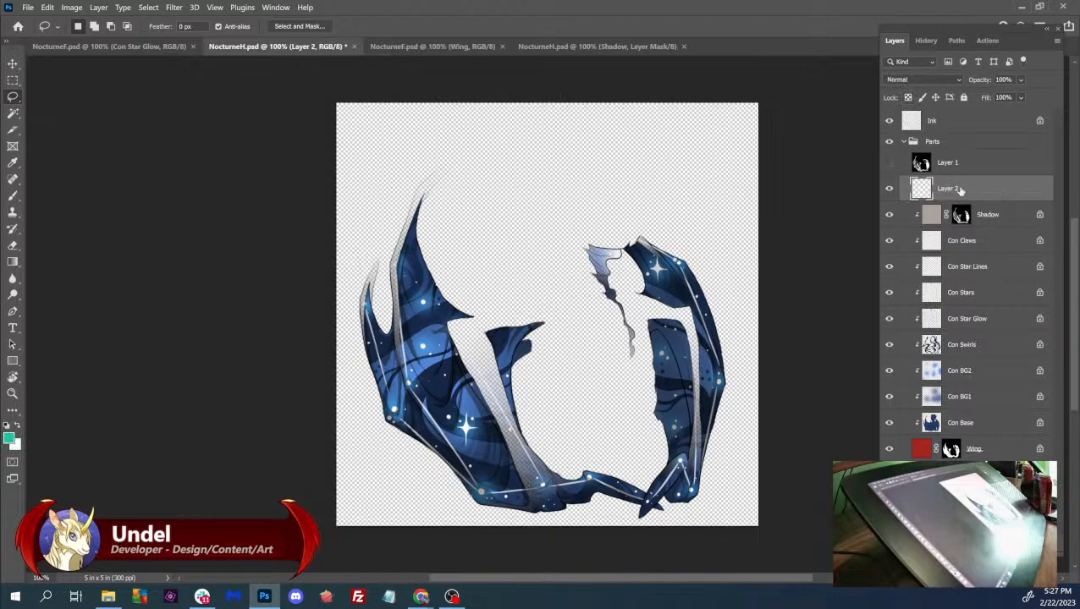
key(ctrl+shift+z)
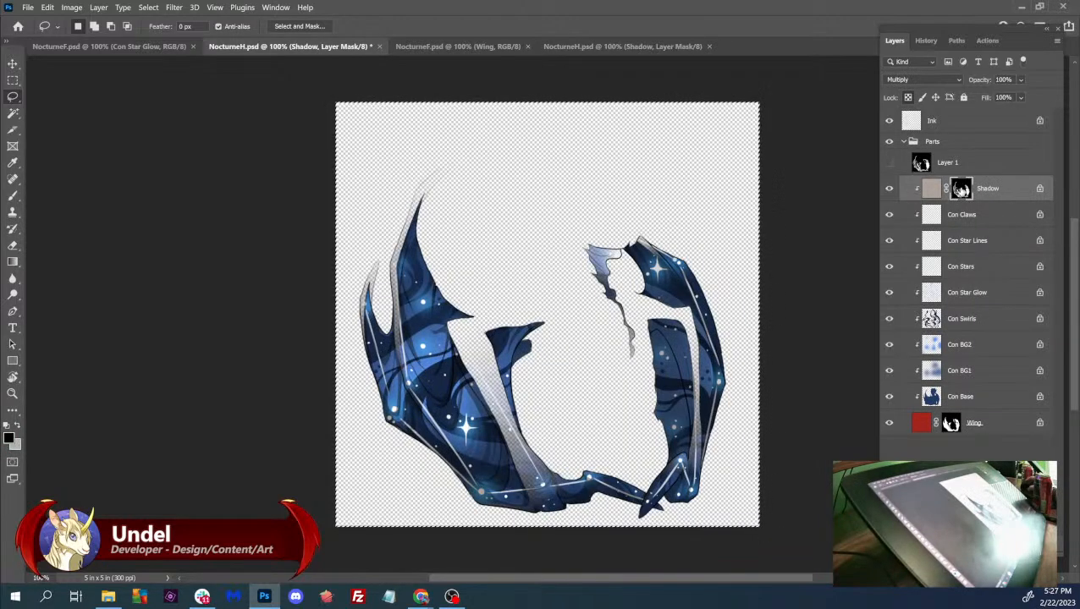
alt+click(961, 189)
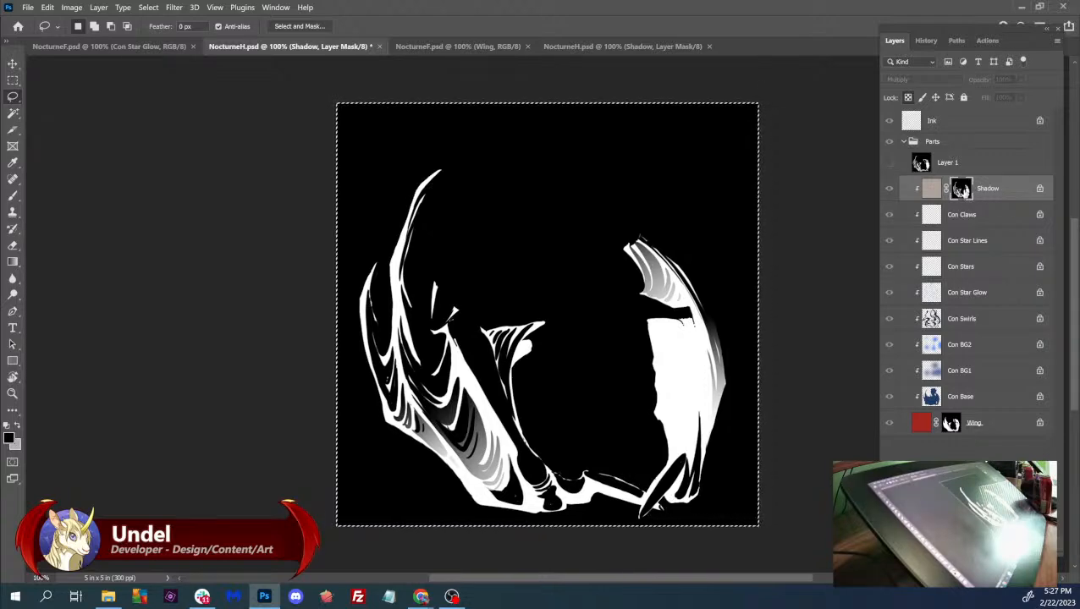
alt+click(961, 188)
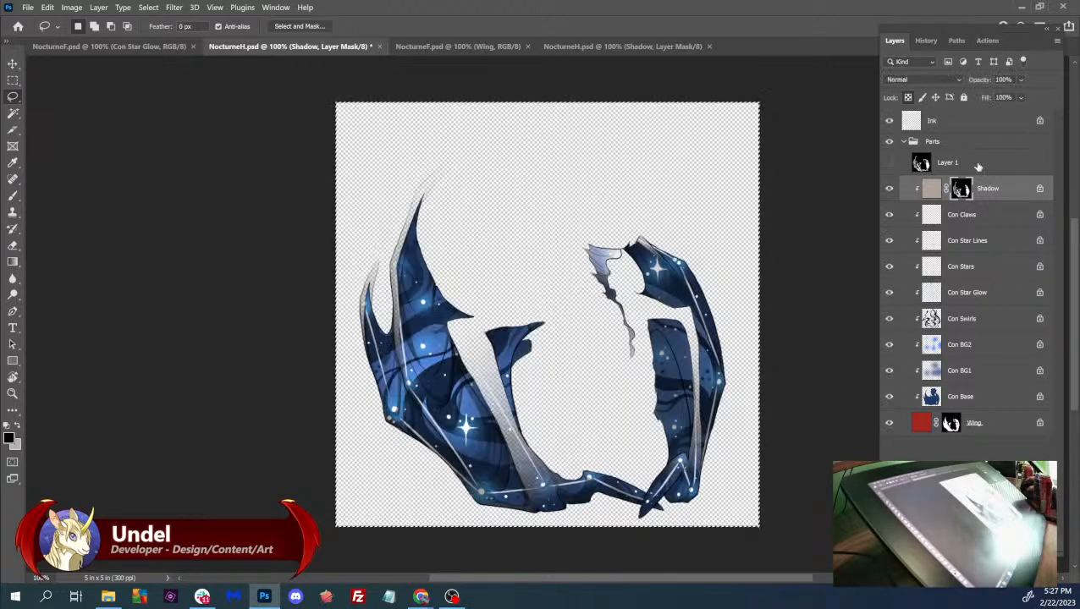
- Copy the whole merged Layer 1 image into the Shadow layer's mask in the Constellation NocturneH.psd, hiding Layer 1 to view the mask
click(978, 164)
click(890, 165)
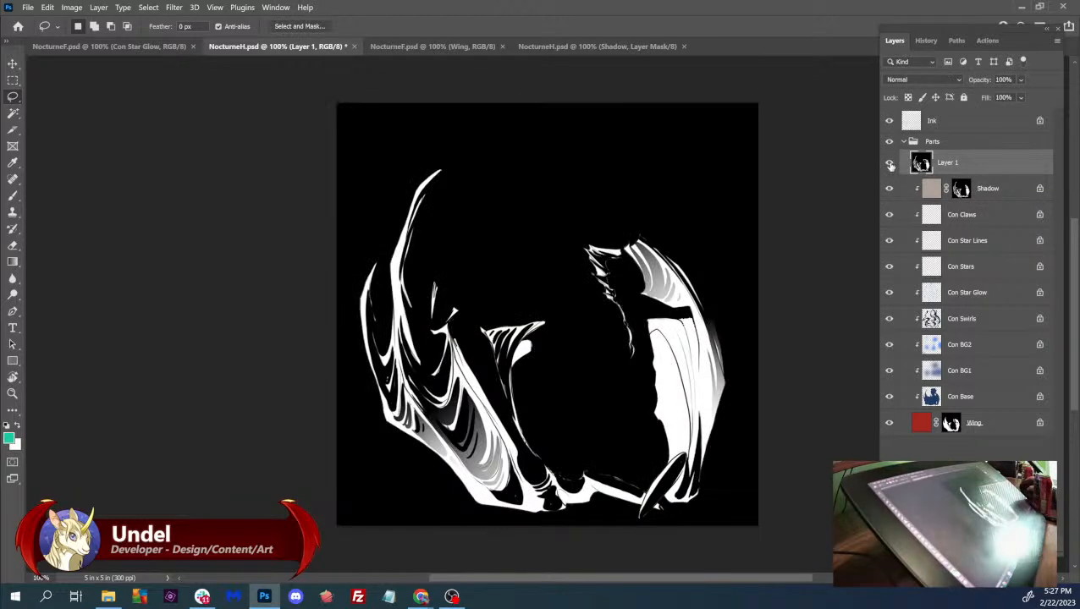
click(949, 189)
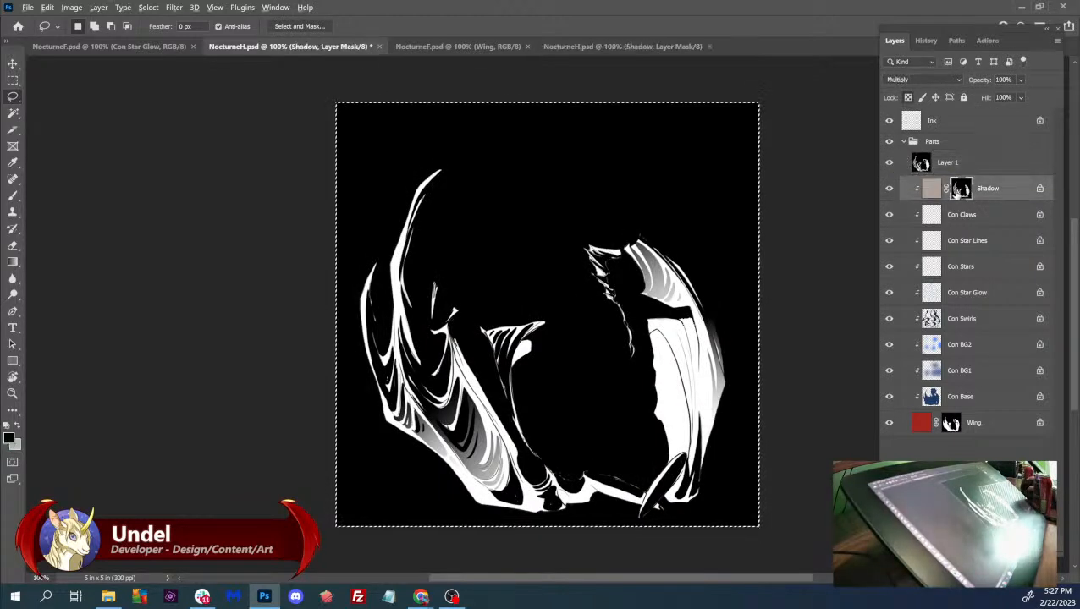
click(889, 167)
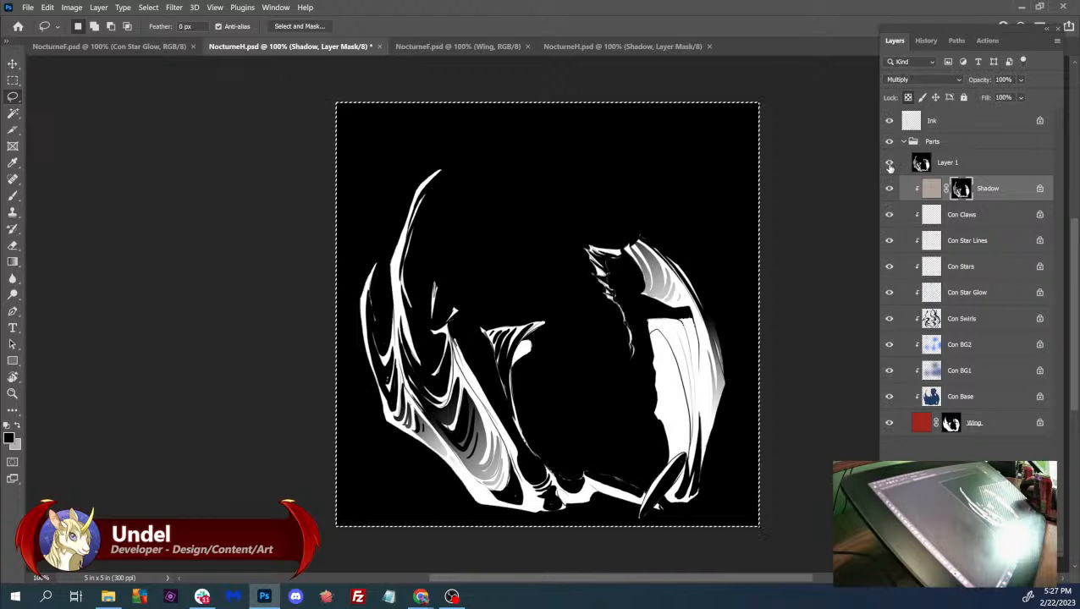
click(891, 166)
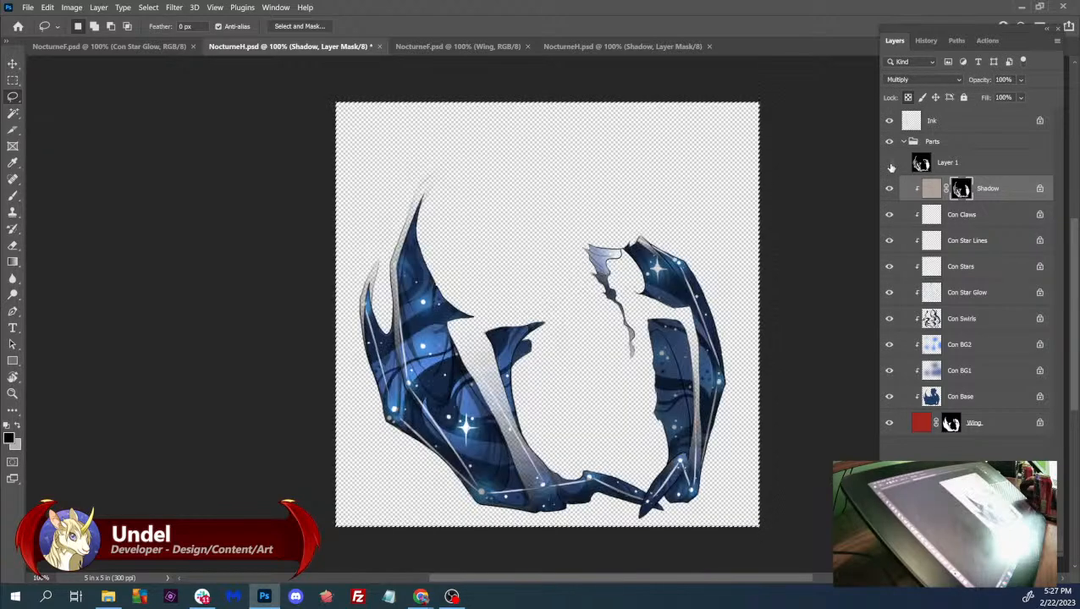
alt+click(961, 191)
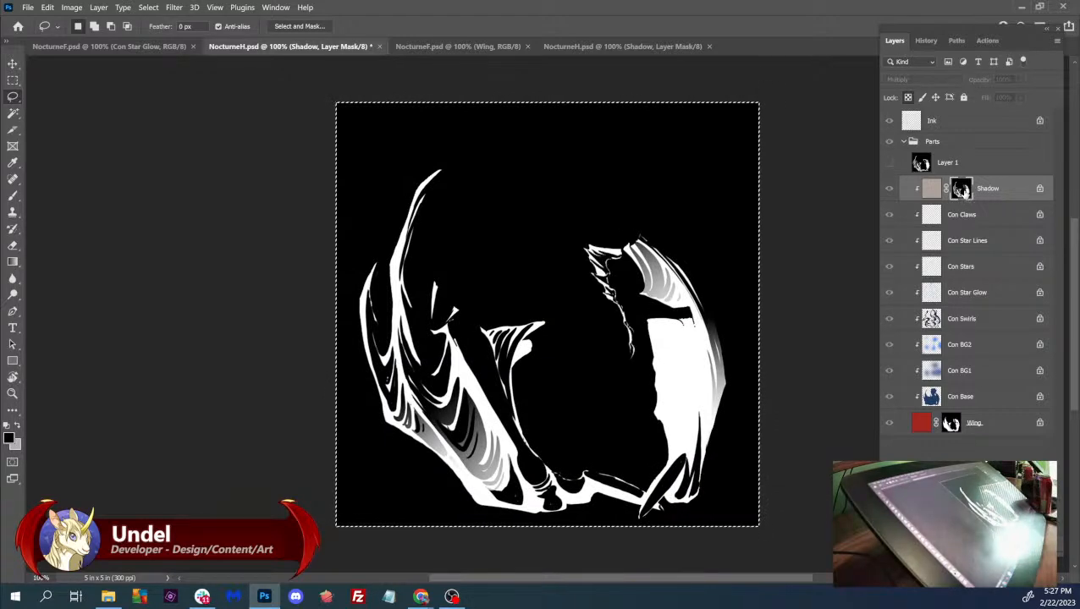
- Delete Layer 1, inspect the updated Shadow mask on its own, and return to the normal artwork view
click(948, 163)
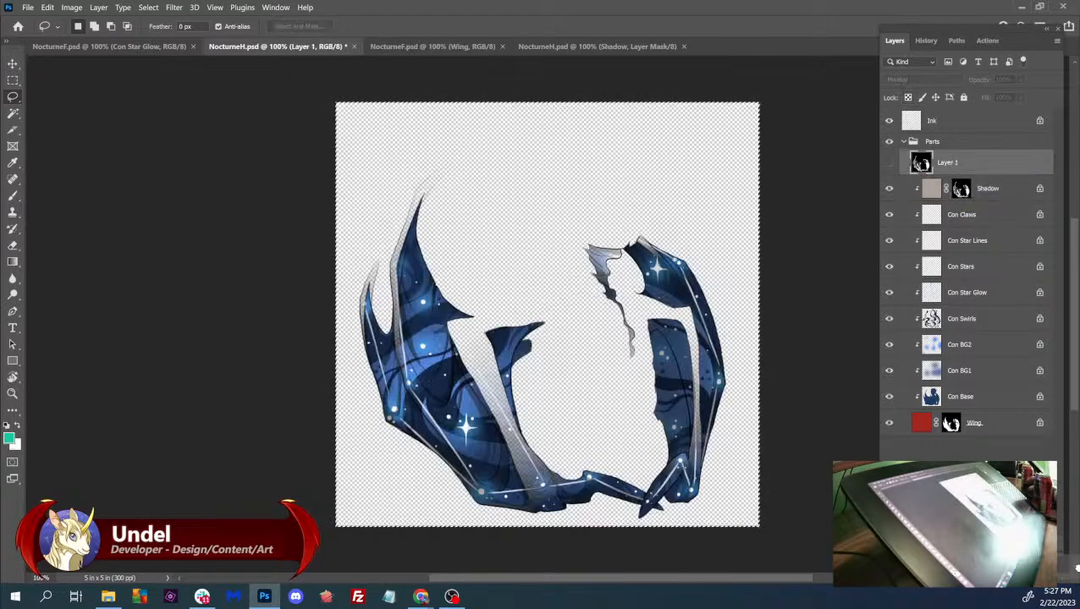
key(Delete)
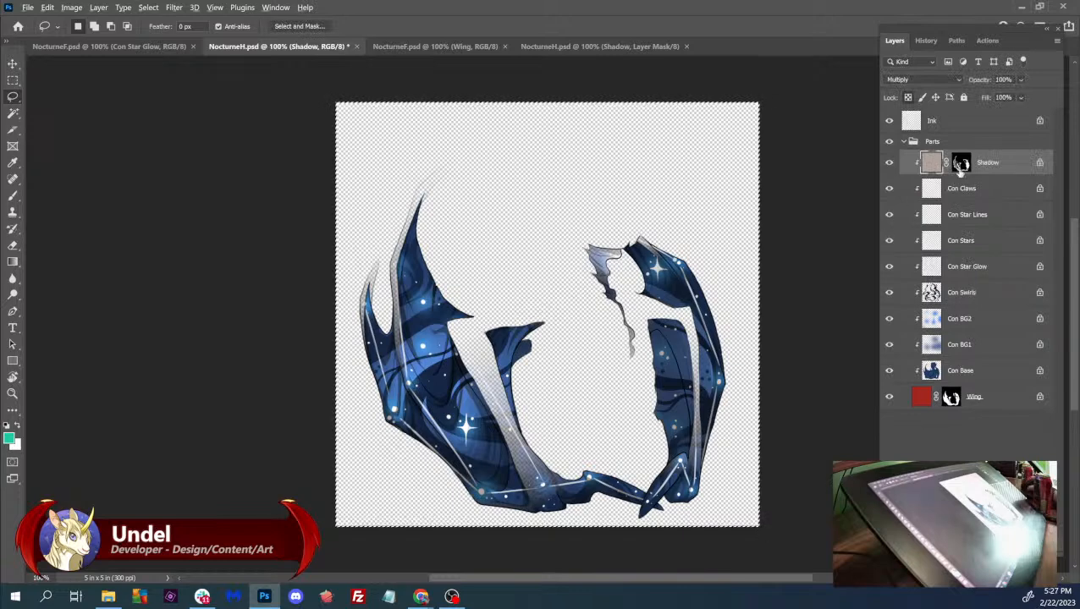
alt+click(960, 164)
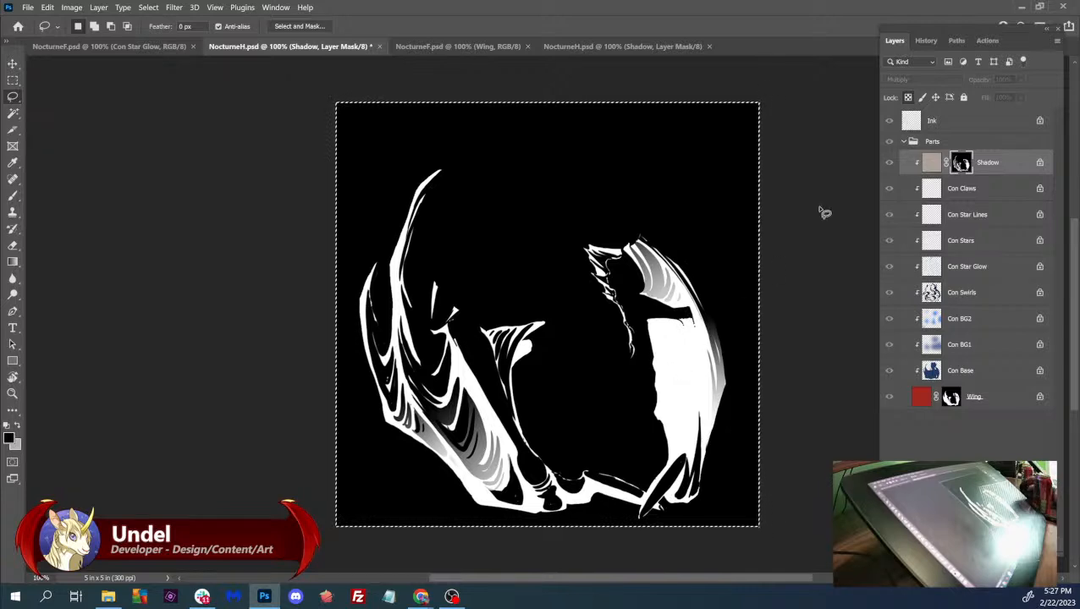
click(936, 167)
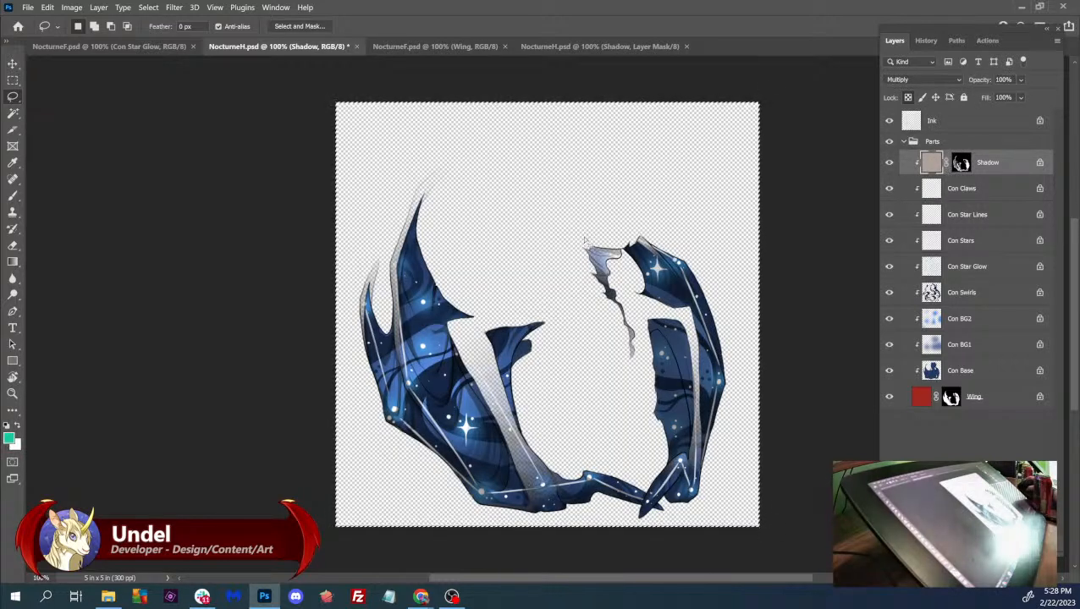
- Save and close the Constellation NocturneH.psd, and close the source NocturneH.psd as well
click(32, 7)
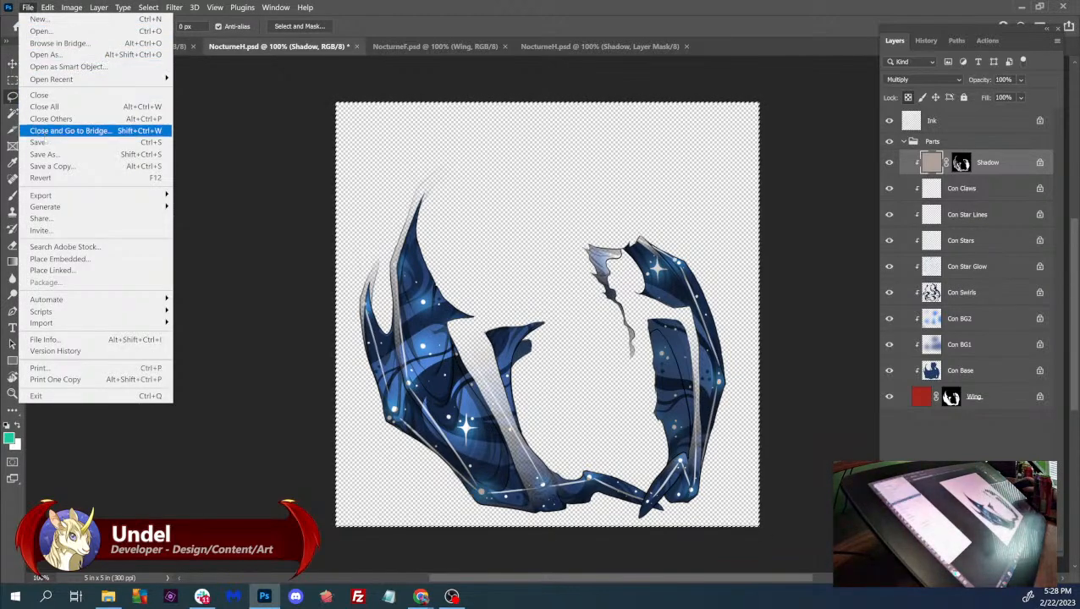
click(38, 143)
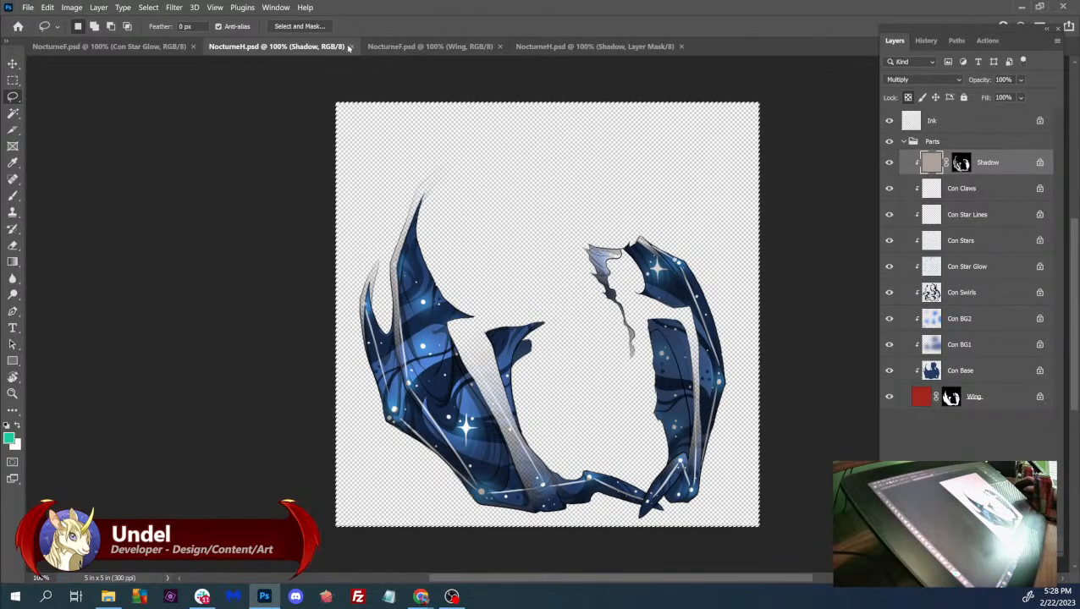
click(351, 47)
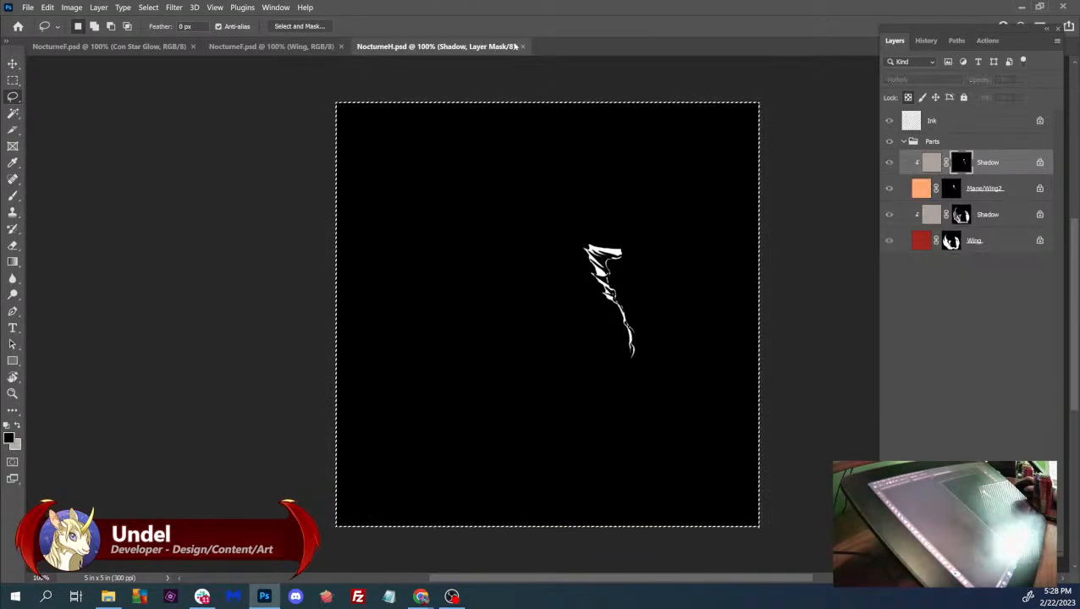
click(524, 47)
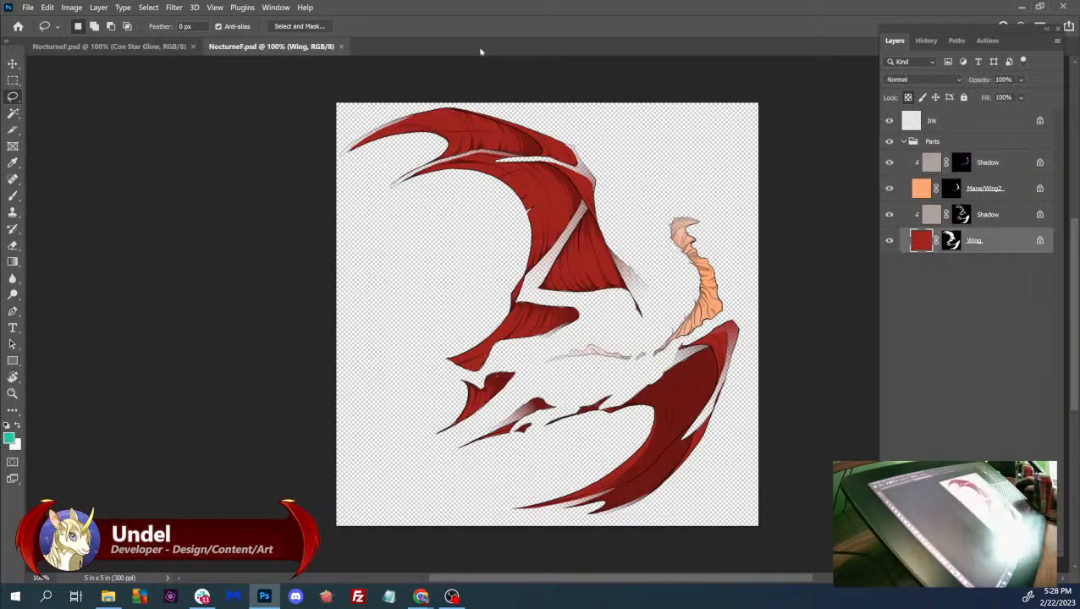
- Copy the whole mask of the Shadow layer above Mane/Wing2 in NocturneF.psd and paste it as a new layer above Shadow in the Constellation NocturneF.psd
click(962, 163)
alt+click(961, 163)
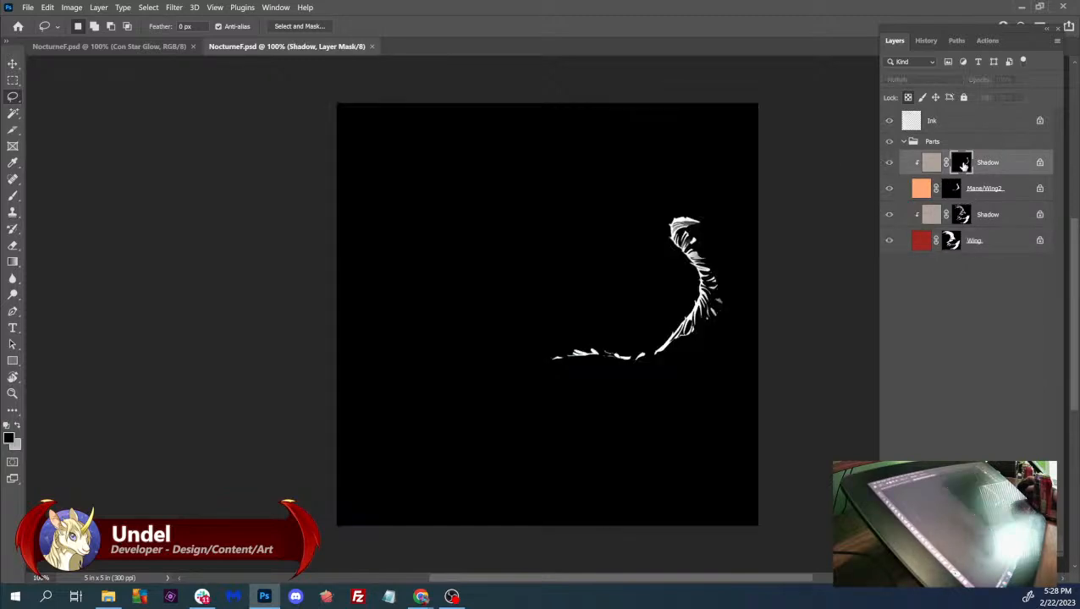
key(ctrl+a)
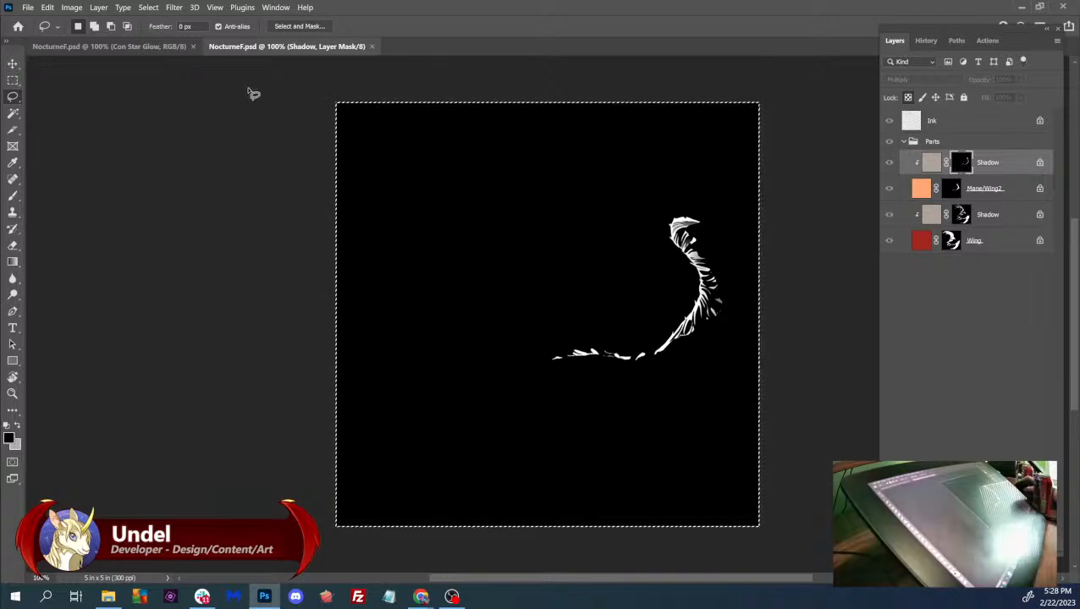
click(179, 47)
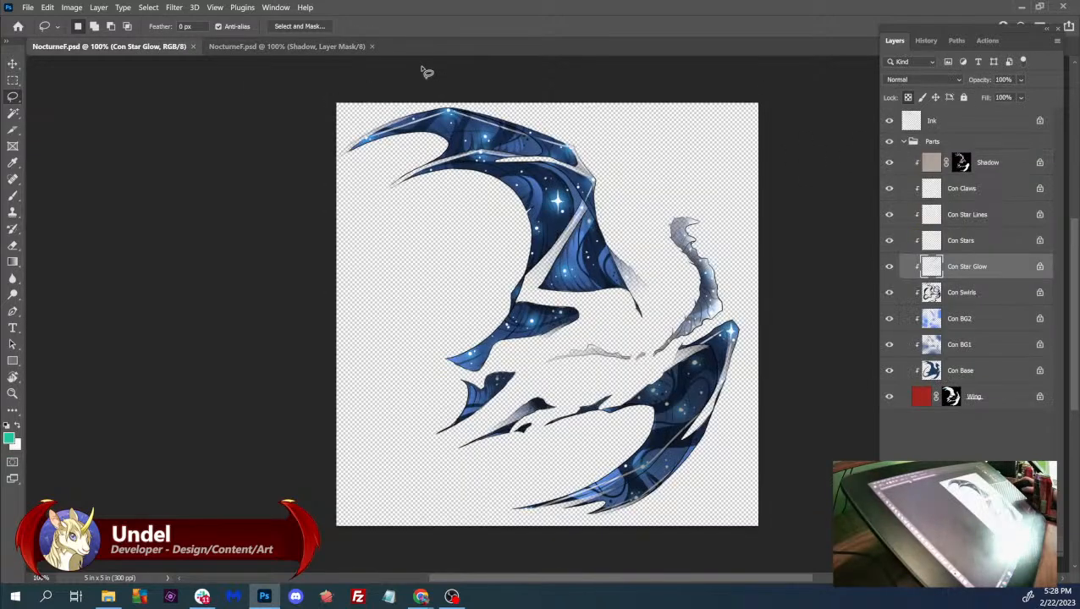
click(979, 162)
key(ctrl+shift+alt+n)
key(ctrl+v)
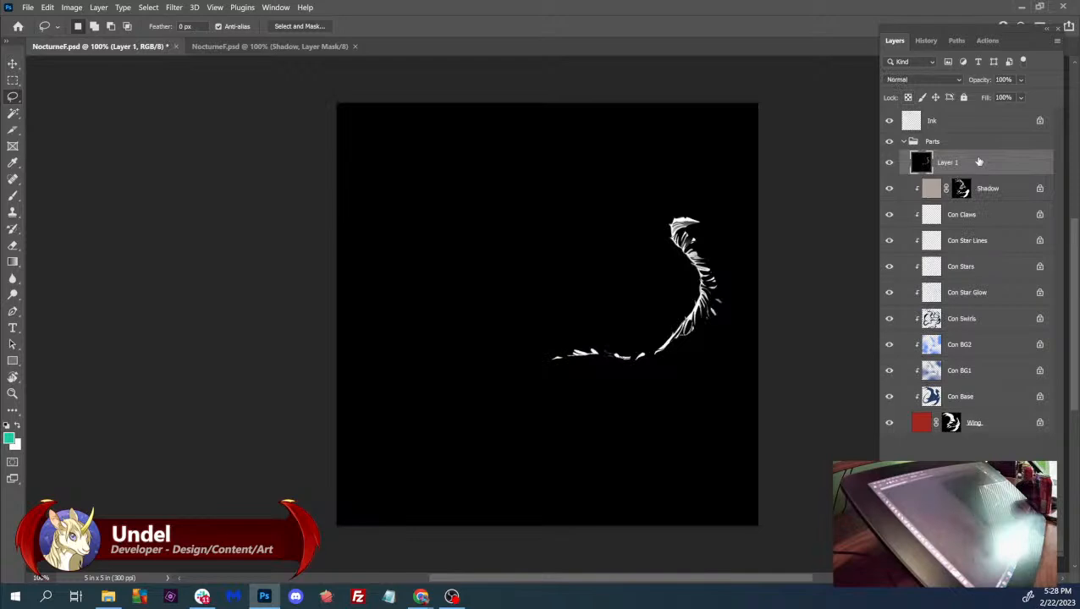
- Copy the entire Shadow mask in the Constellation NocturneF.psd and paste it as a new layer above Layer 1
click(962, 189)
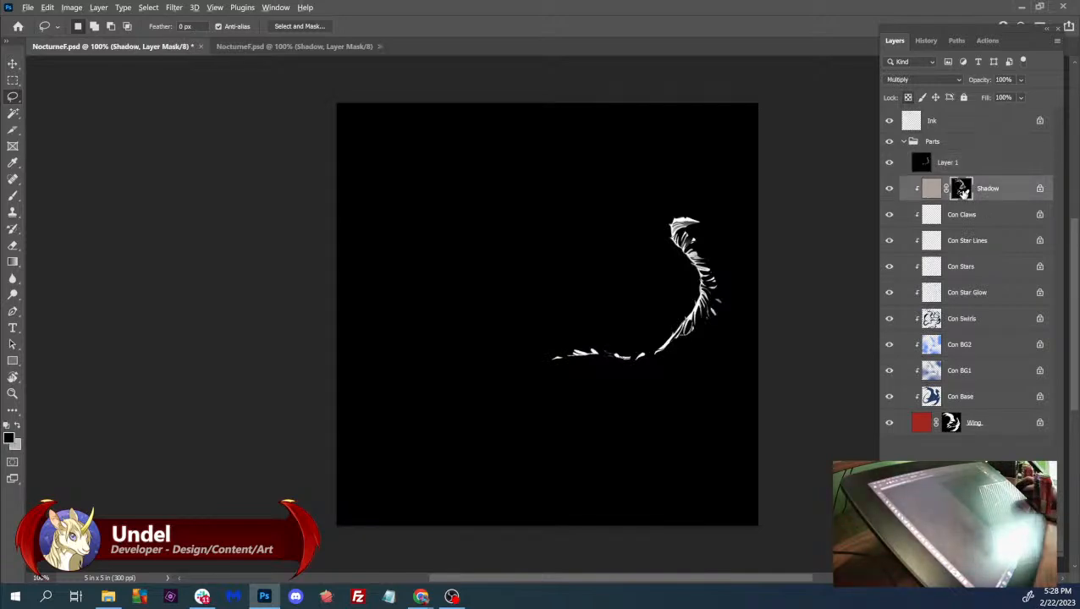
alt+click(962, 188)
key(ctrl+a)
key(ctrl+c)
click(962, 162)
key(ctrl+v)
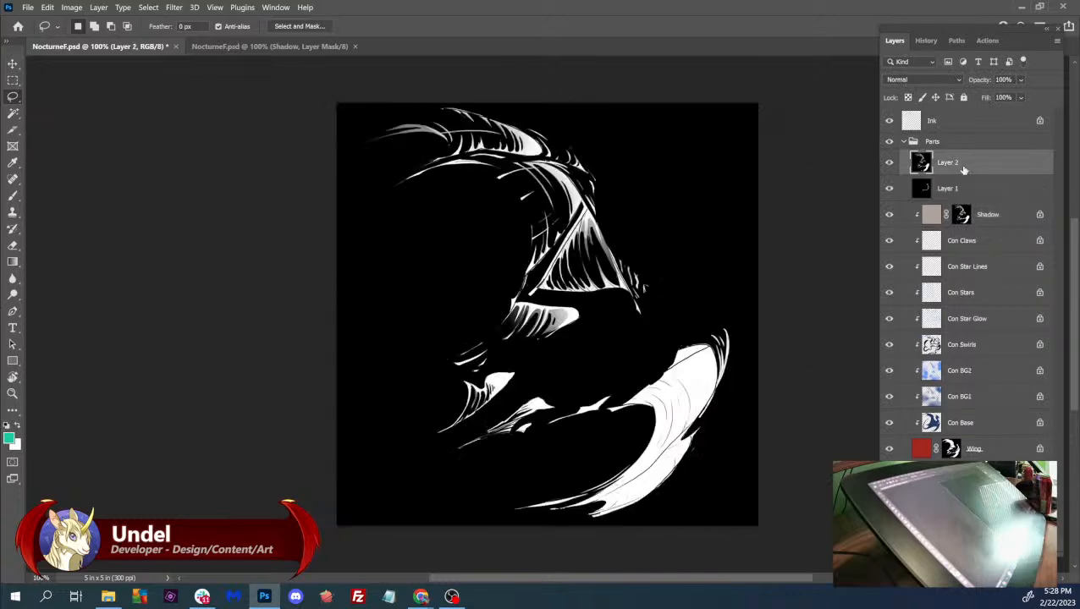
- Set Layer 2 to Screen blending and merge it down onto Layer 1
click(941, 81)
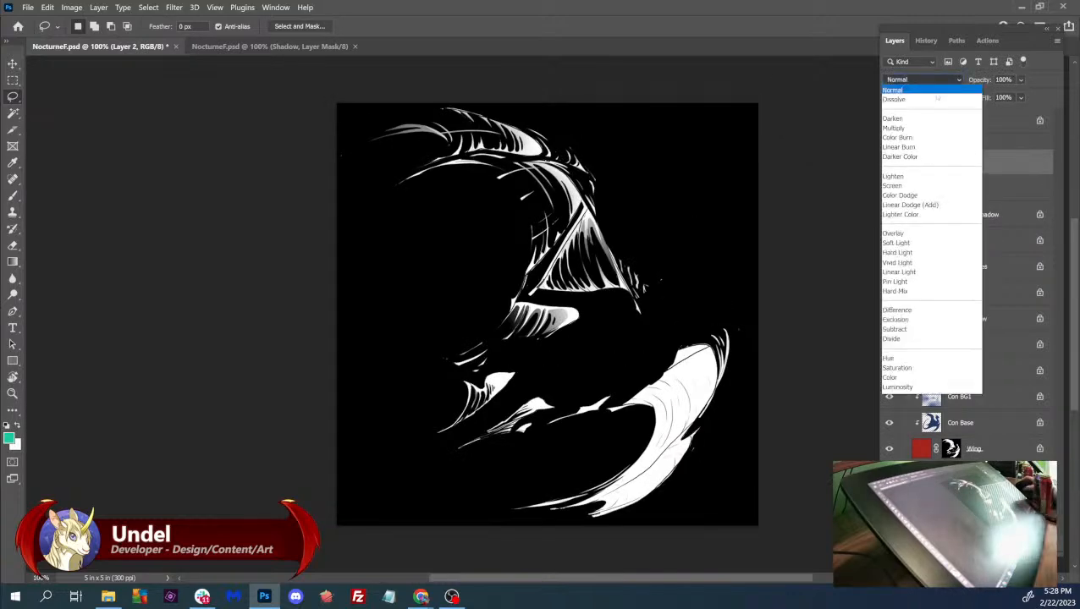
click(912, 181)
key(ctrl+e)
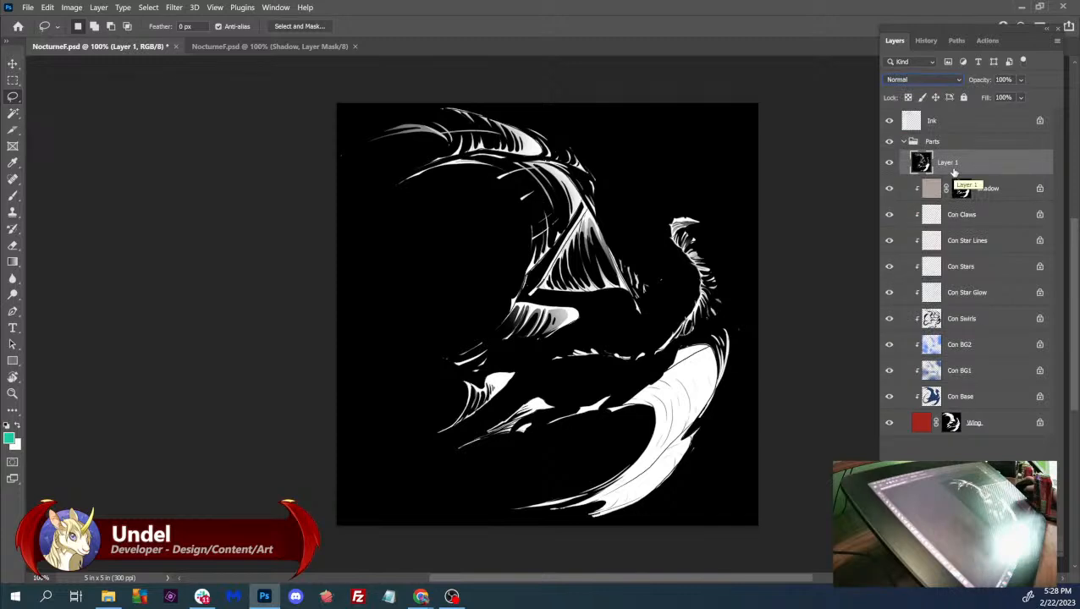
- Copy the whole merged Layer 1 image into the Shadow layer's mask in the Constellation NocturneF.psd and delete Layer 1
key(v)
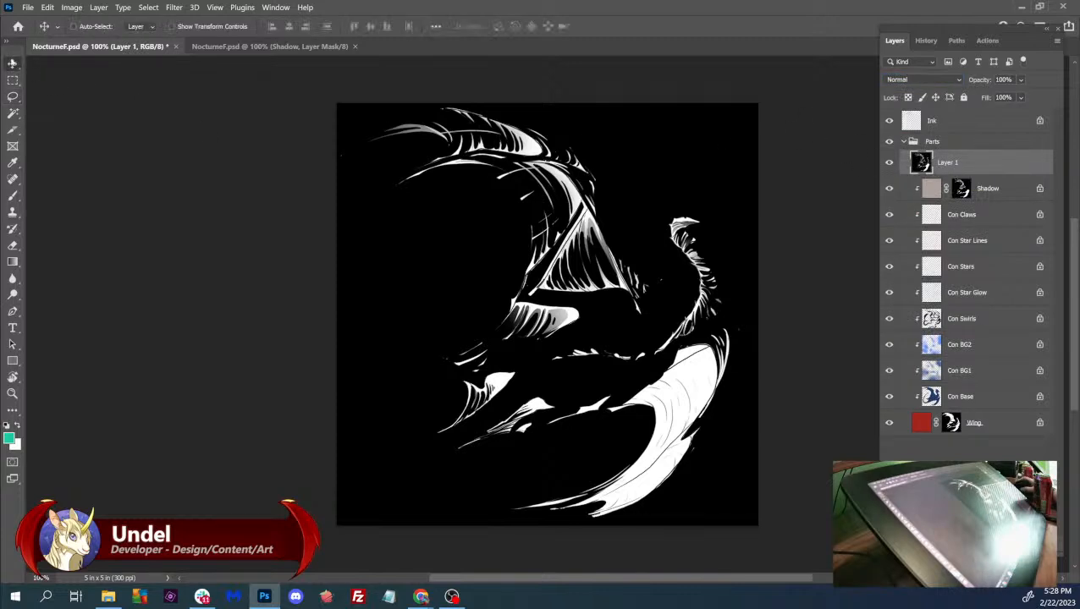
key(ctrl+a)
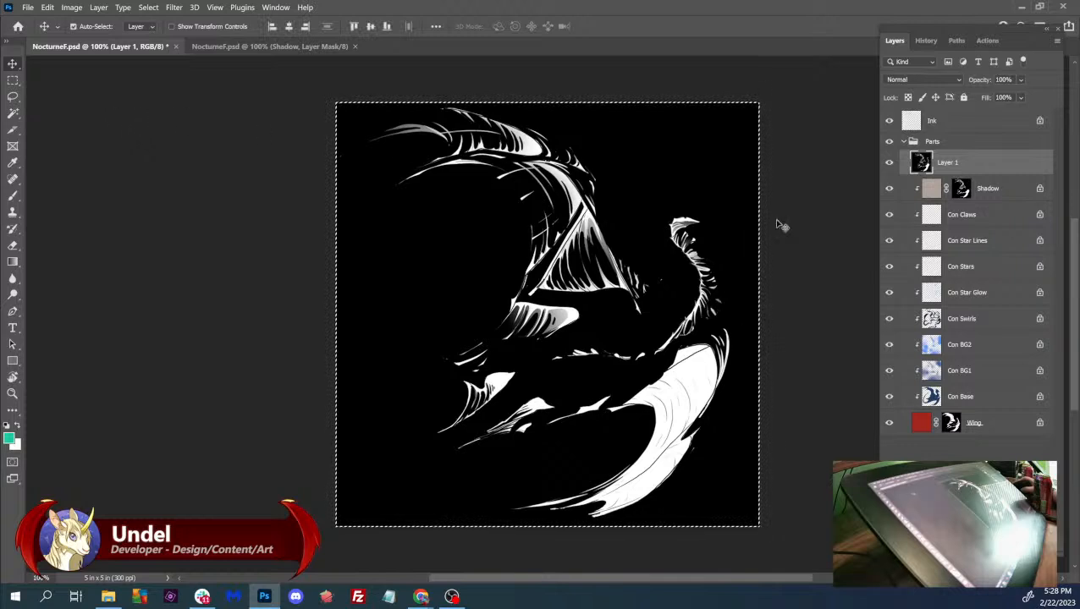
click(962, 191)
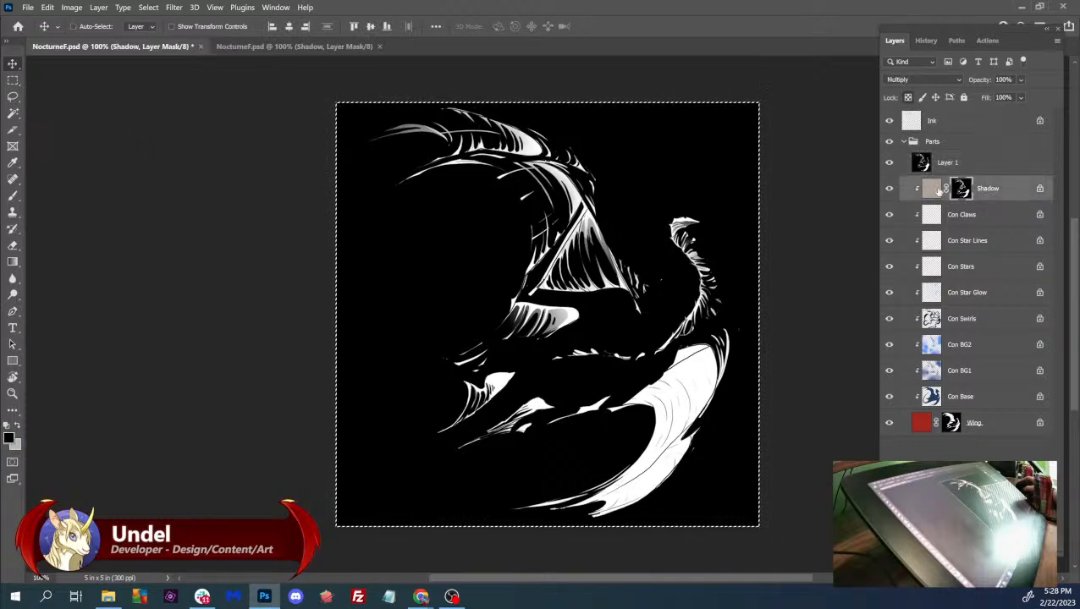
alt+click(957, 194)
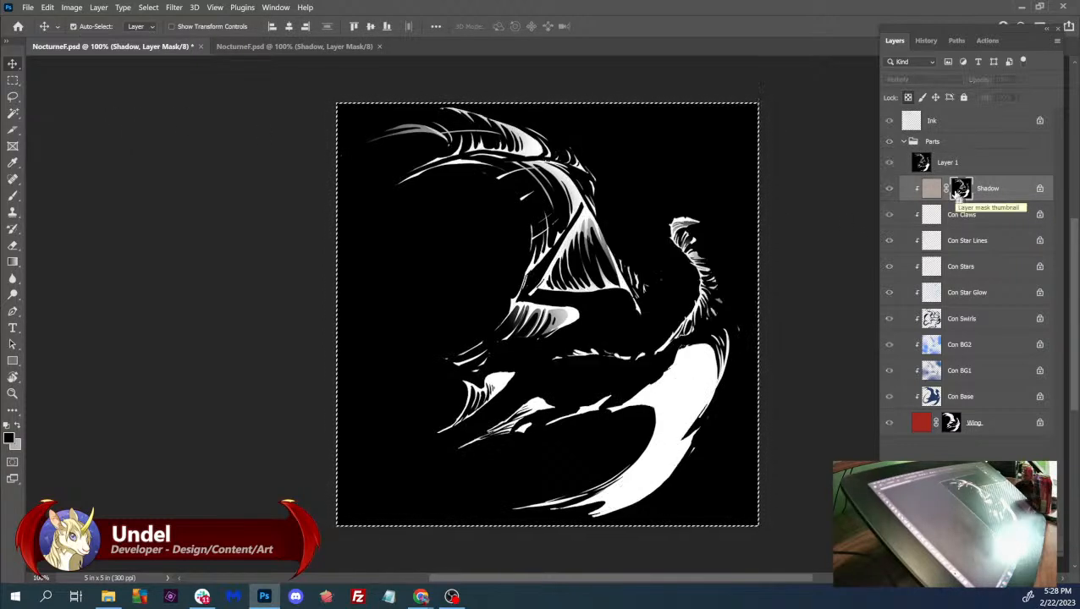
click(952, 162)
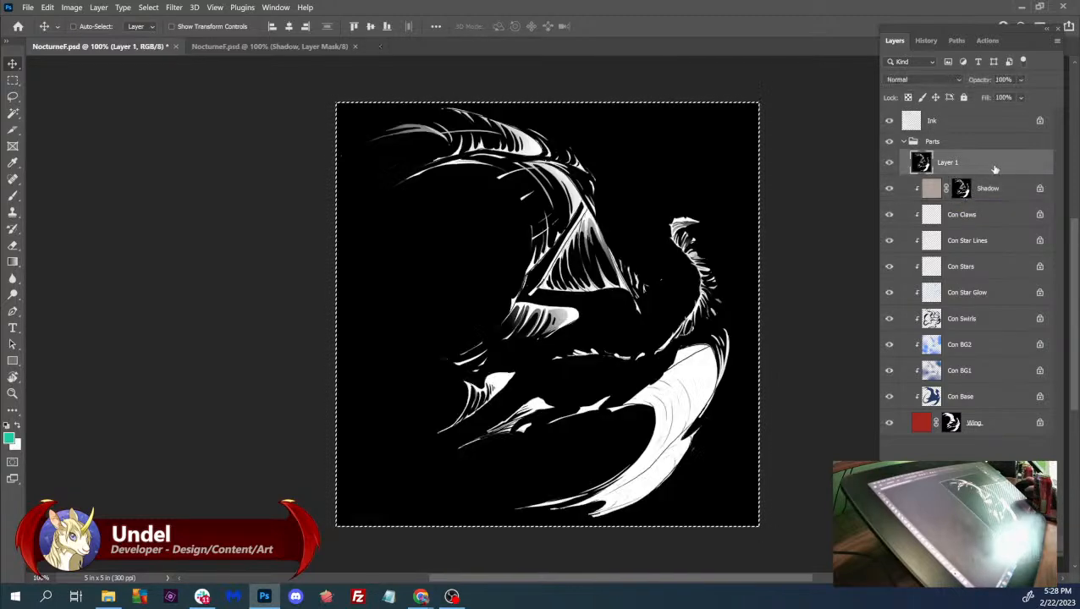
key(Delete)
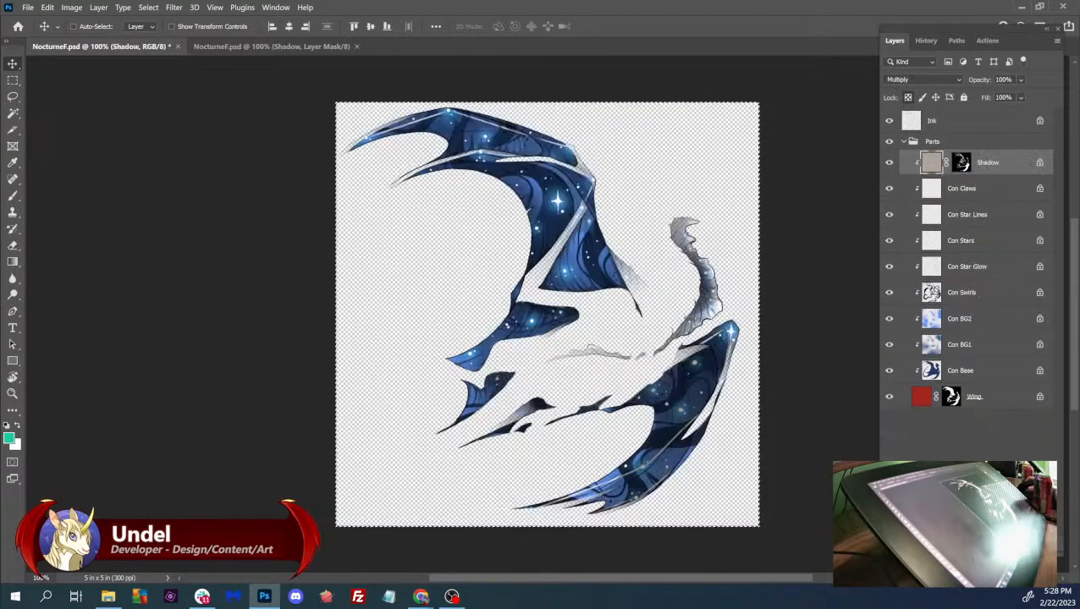
- Save and close the Constellation NocturneF.psd, and close the source NocturneF.psd as well
click(28, 7)
click(40, 144)
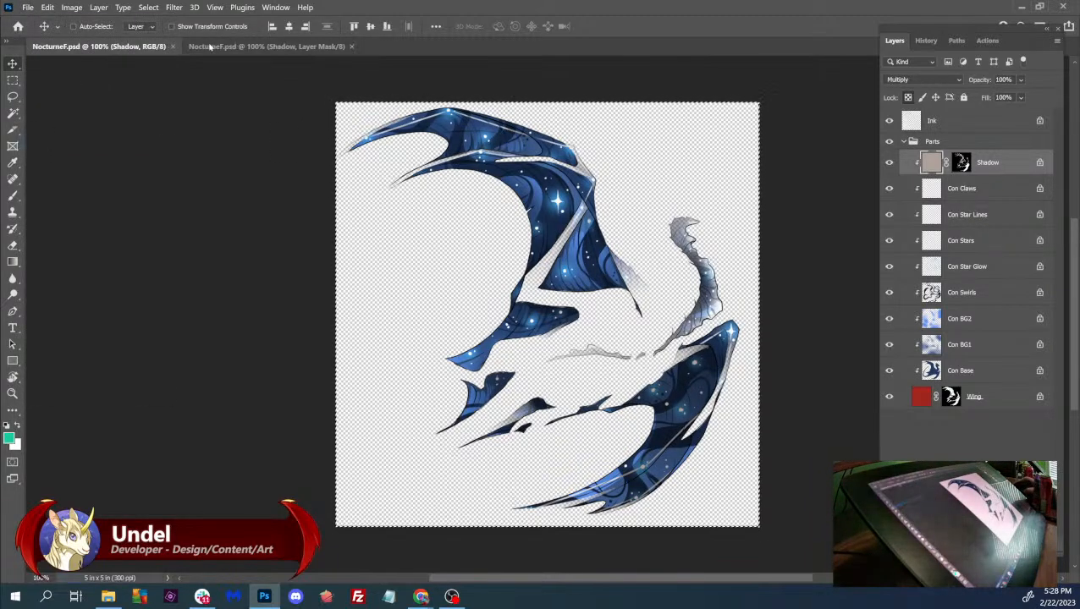
click(178, 45)
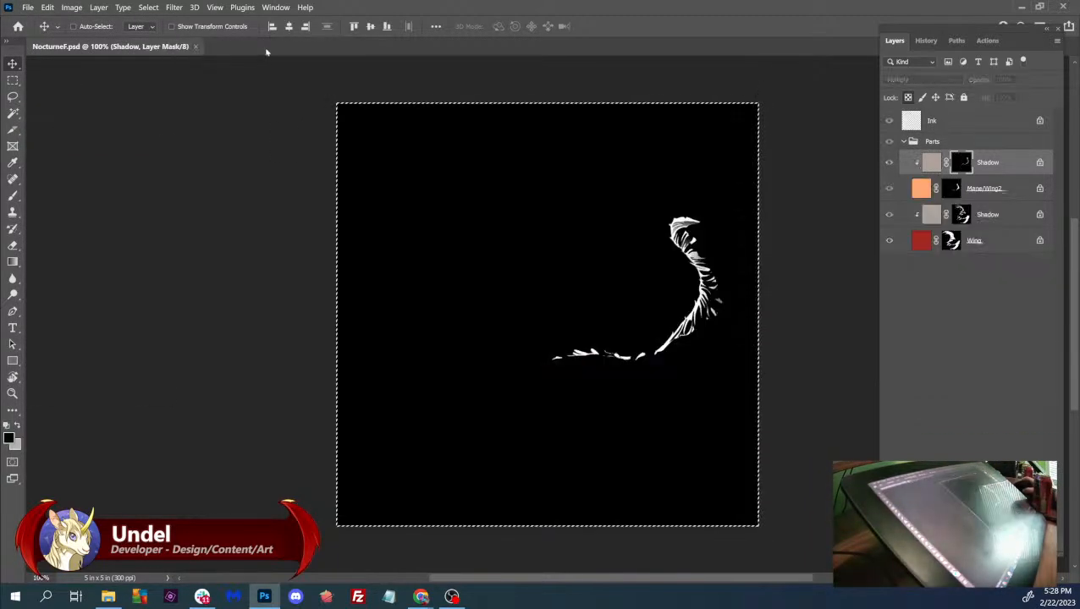
click(194, 46)
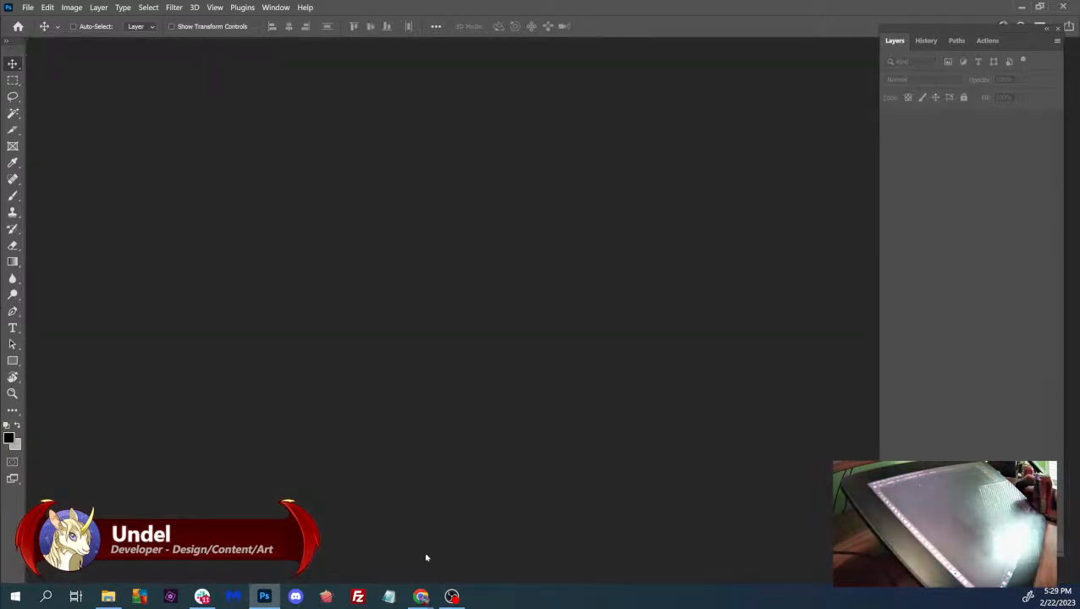
- Switch to Chrome, close the Google search page, read the Nocturne Flair entry in the Confirmed Gene Errors list, and return to Photoshop
mouse_move(421, 592)
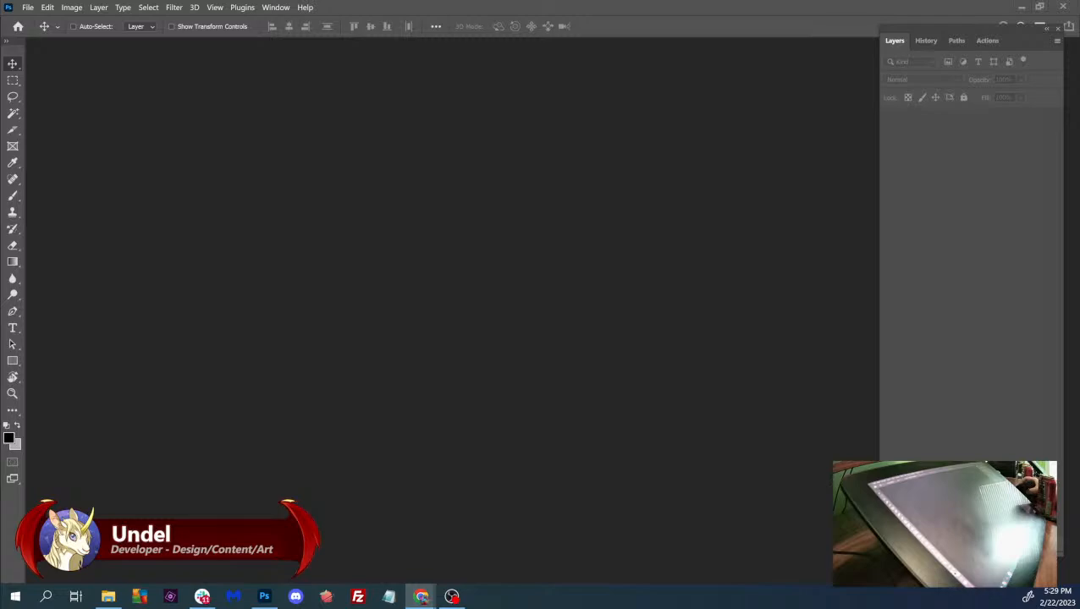
click(421, 597)
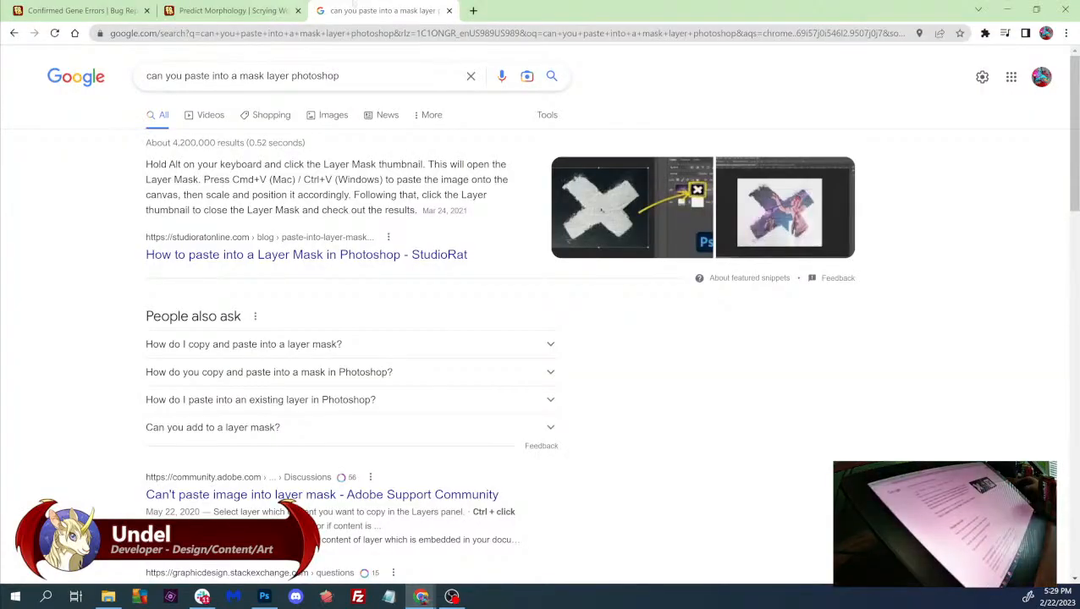
click(450, 11)
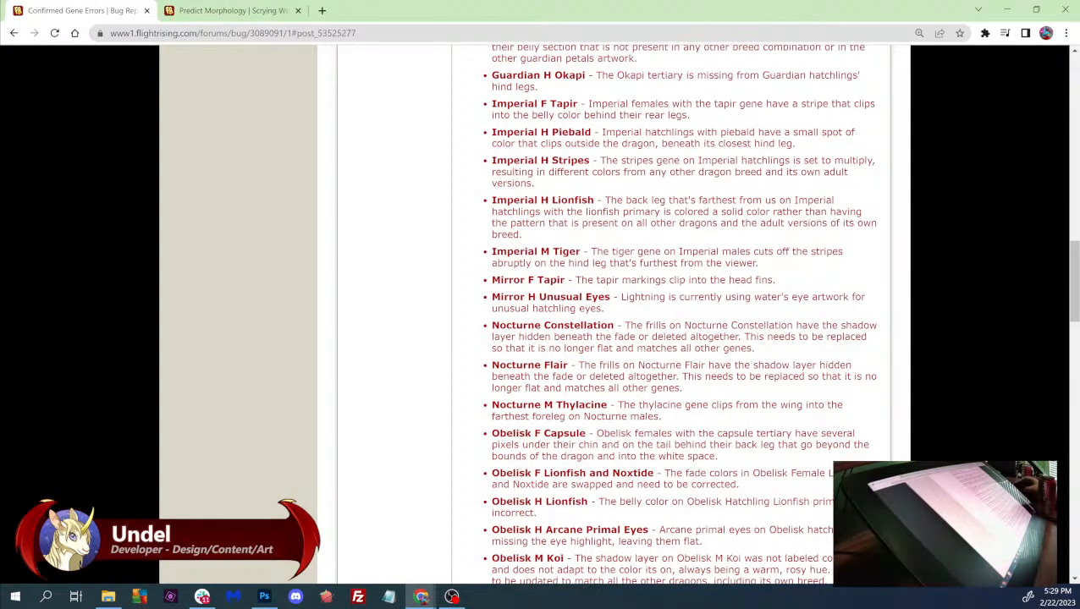
drag(492, 364, 682, 388)
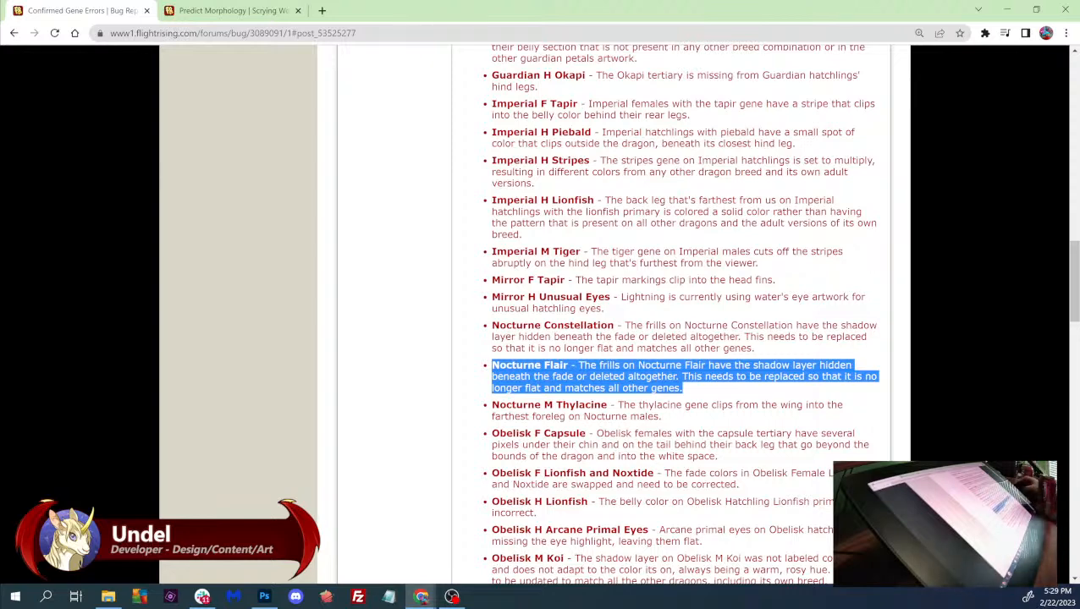
click(1006, 8)
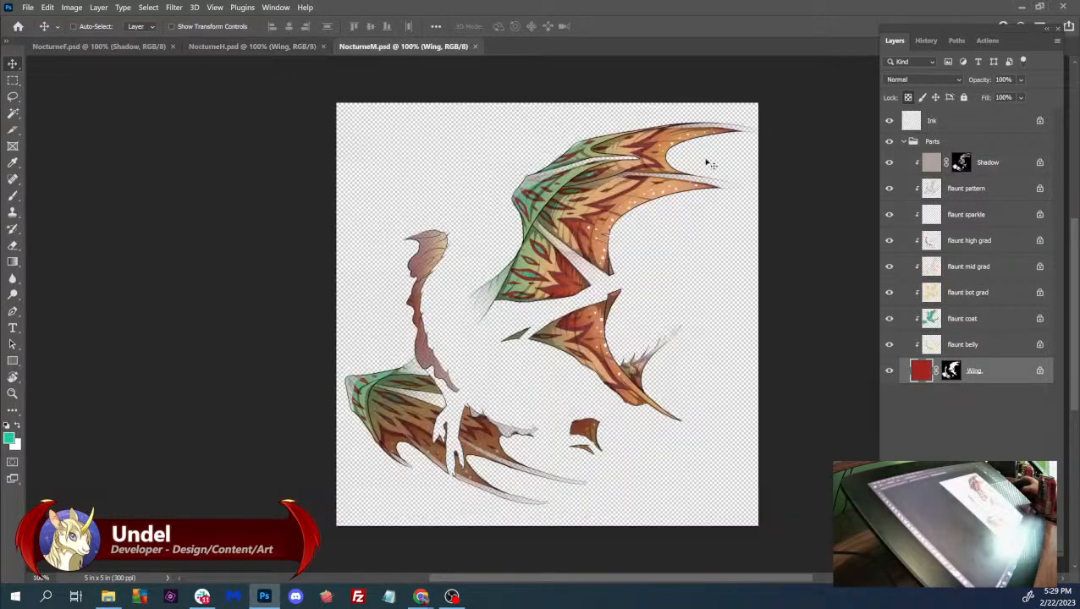
- Paste the copied shadow mask into the Shadow layer's mask in the Flair NocturneF.psd, and save and close the file
click(127, 47)
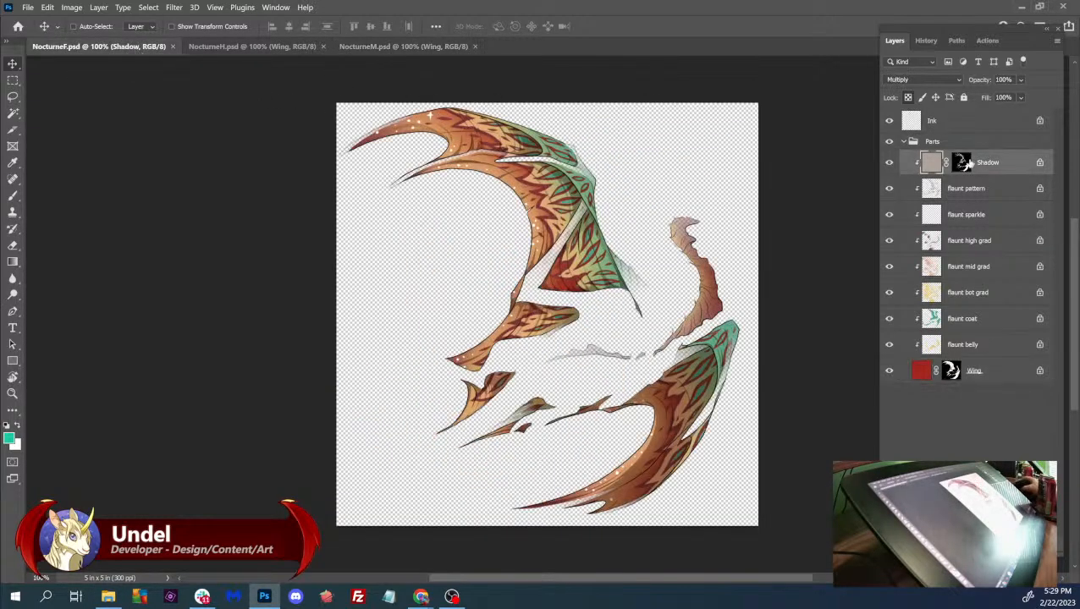
click(962, 163)
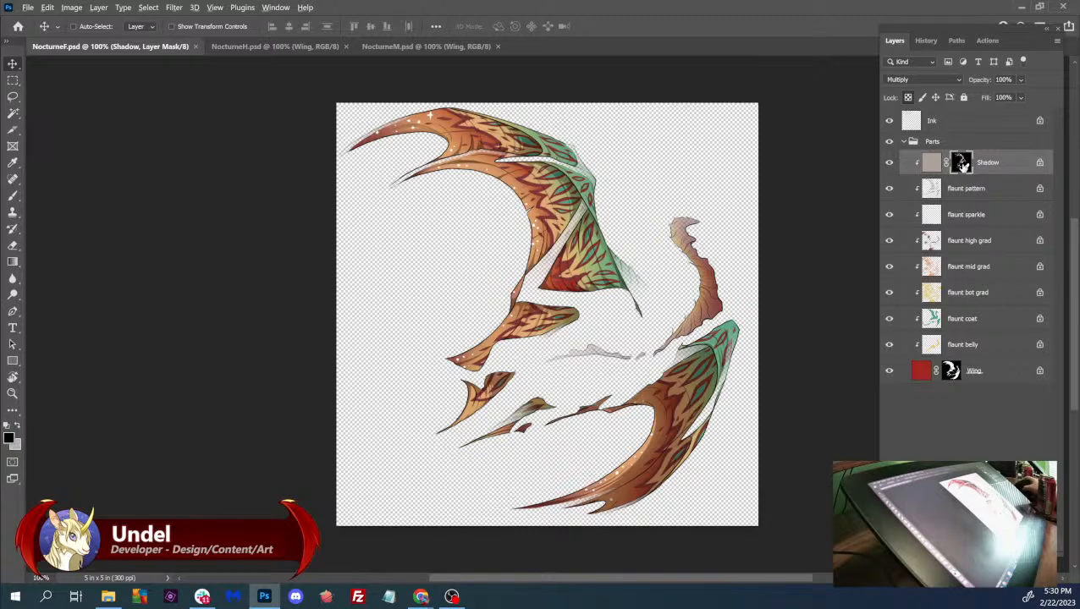
alt+click(962, 163)
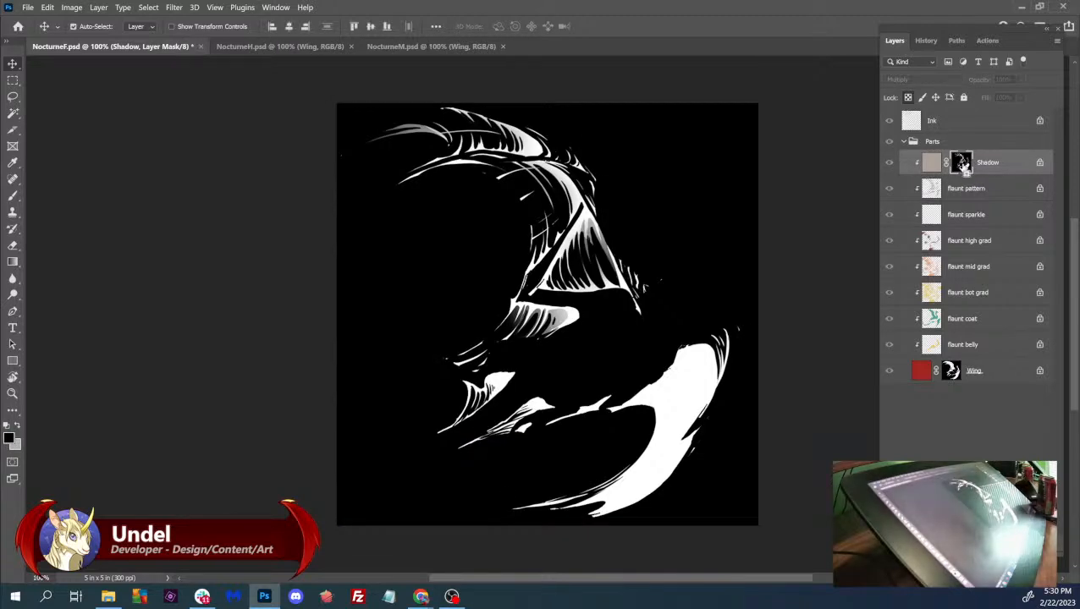
key(ctrl+v)
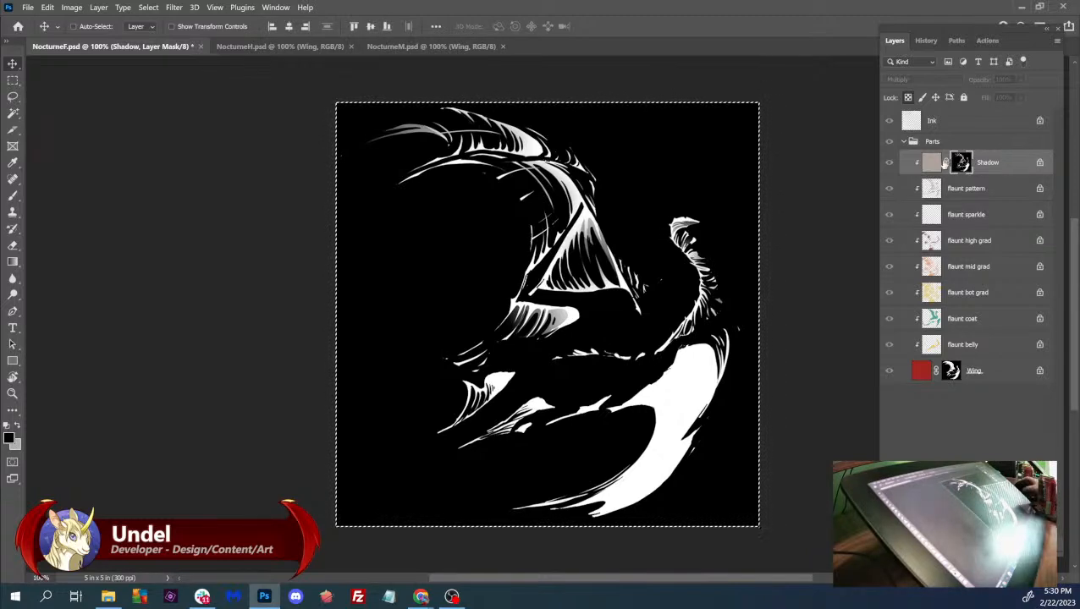
click(931, 163)
key(ctrl+s)
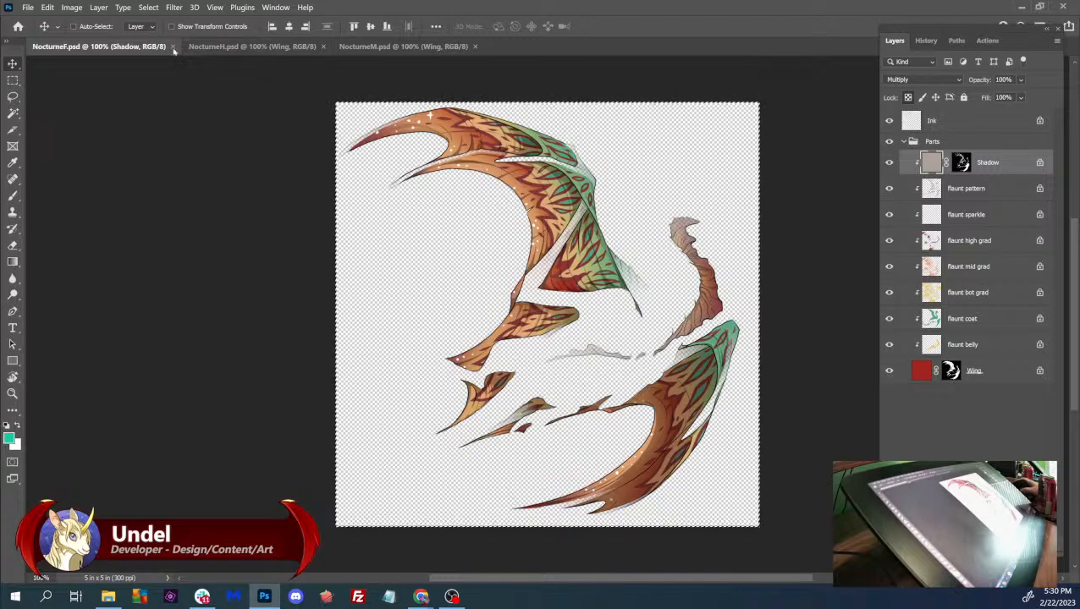
click(172, 47)
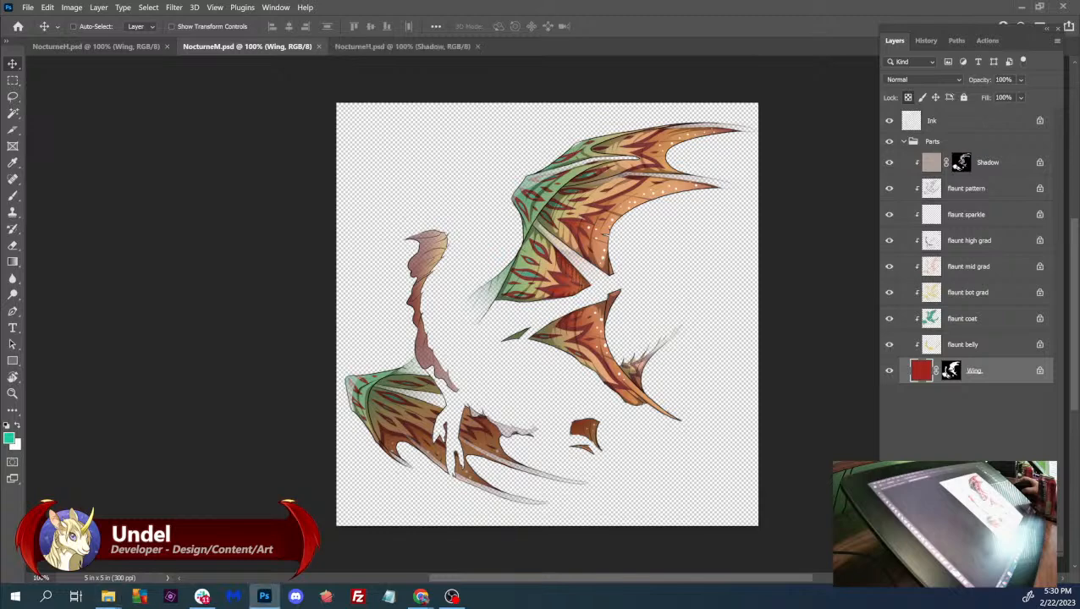
- Copy the entire Shadow layer mask from the Constellation NocturneH.psd and close that file
click(563, 47)
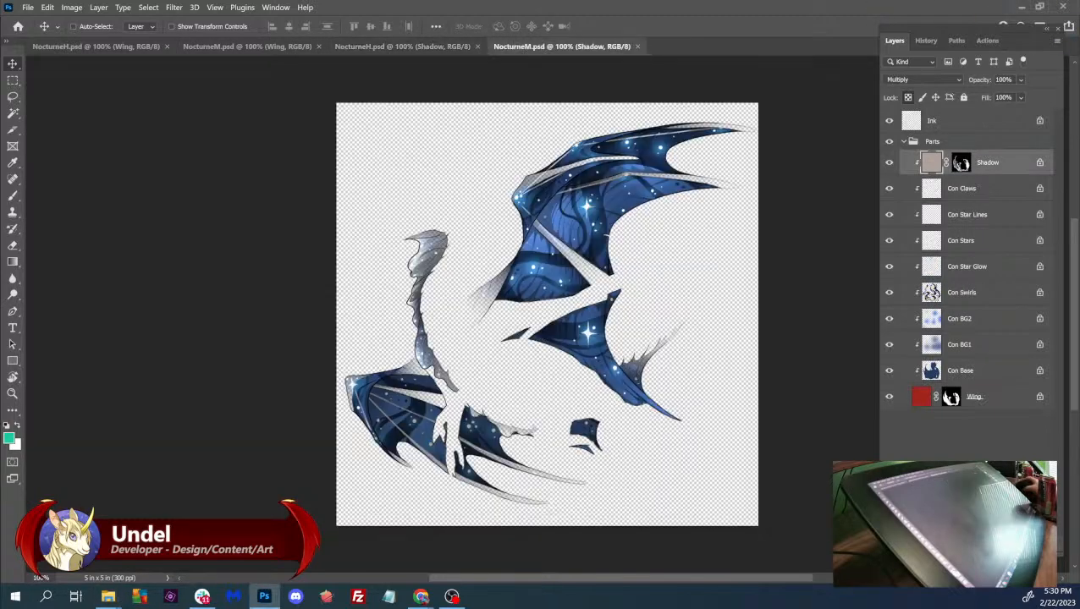
click(415, 46)
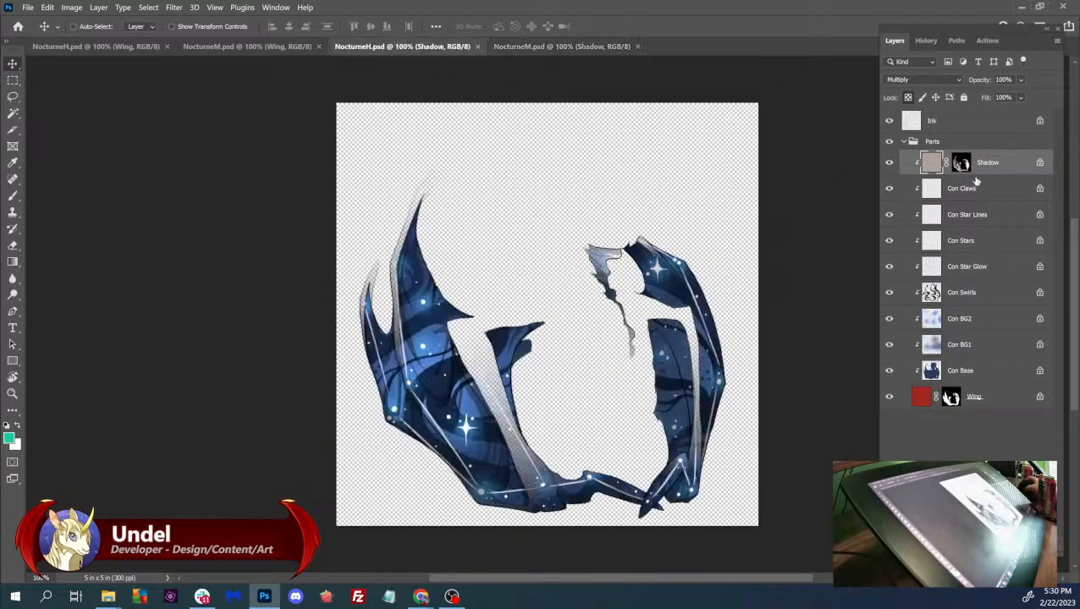
alt+click(962, 165)
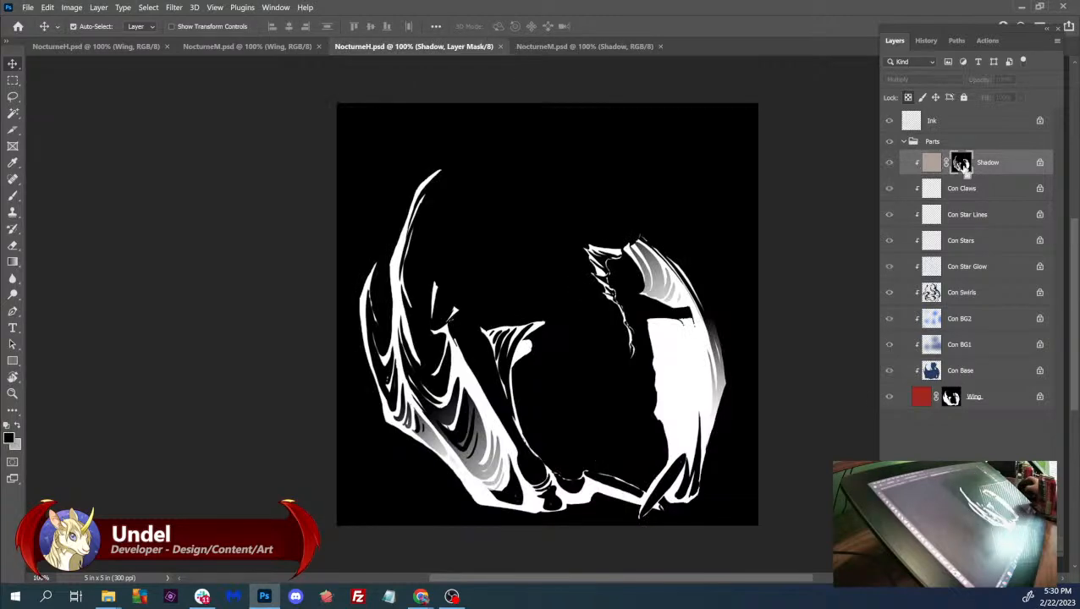
key(ctrl+a)
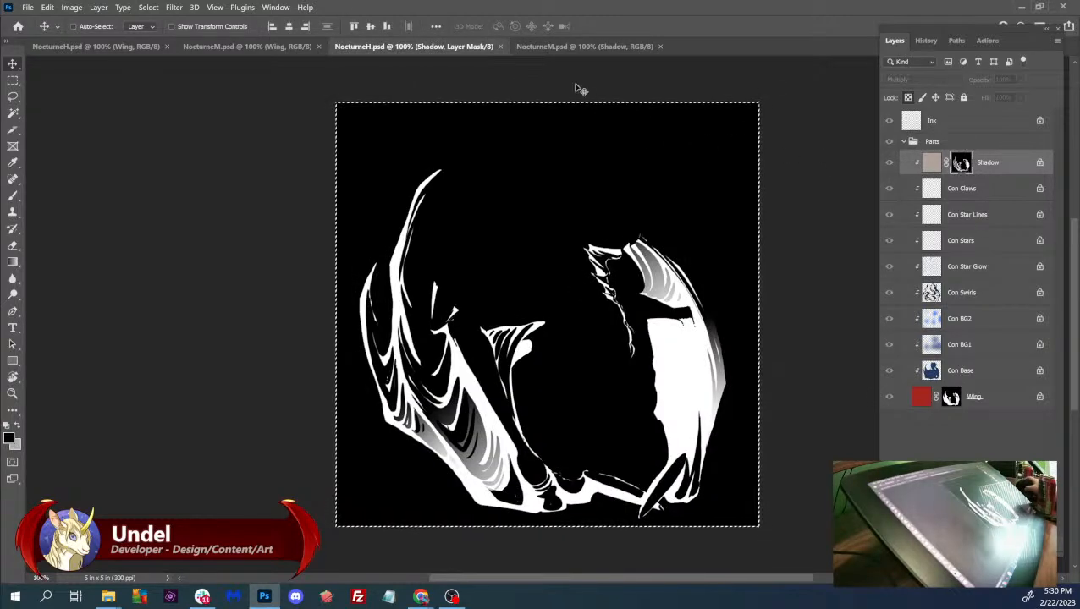
click(500, 46)
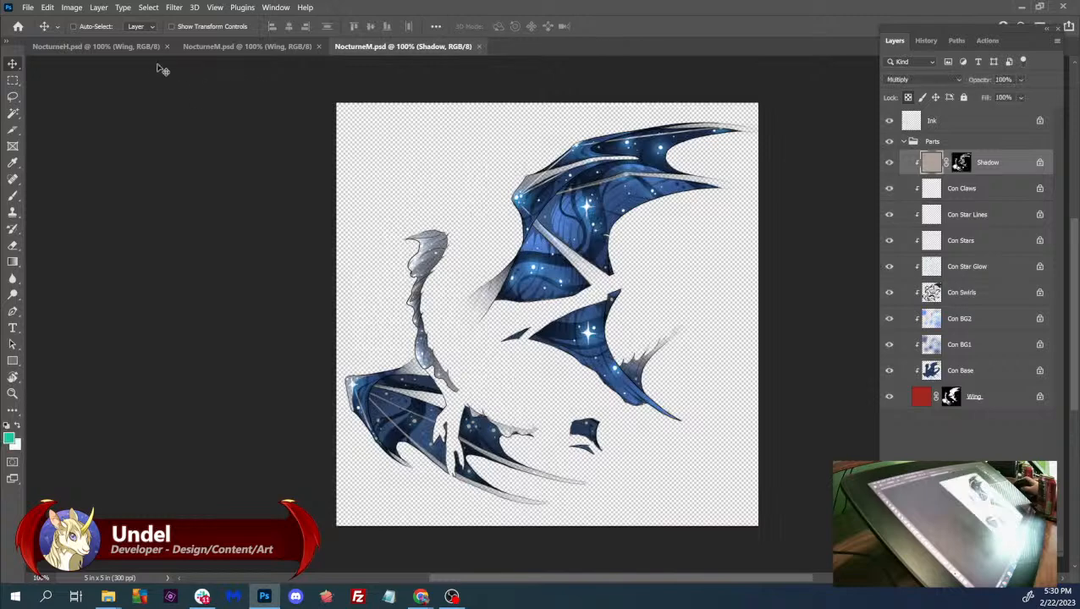
- Paste the copied mask into the Shadow layer's mask in the Flair NocturneH.psd, deselect, and save and close the file
click(131, 47)
alt+click(960, 163)
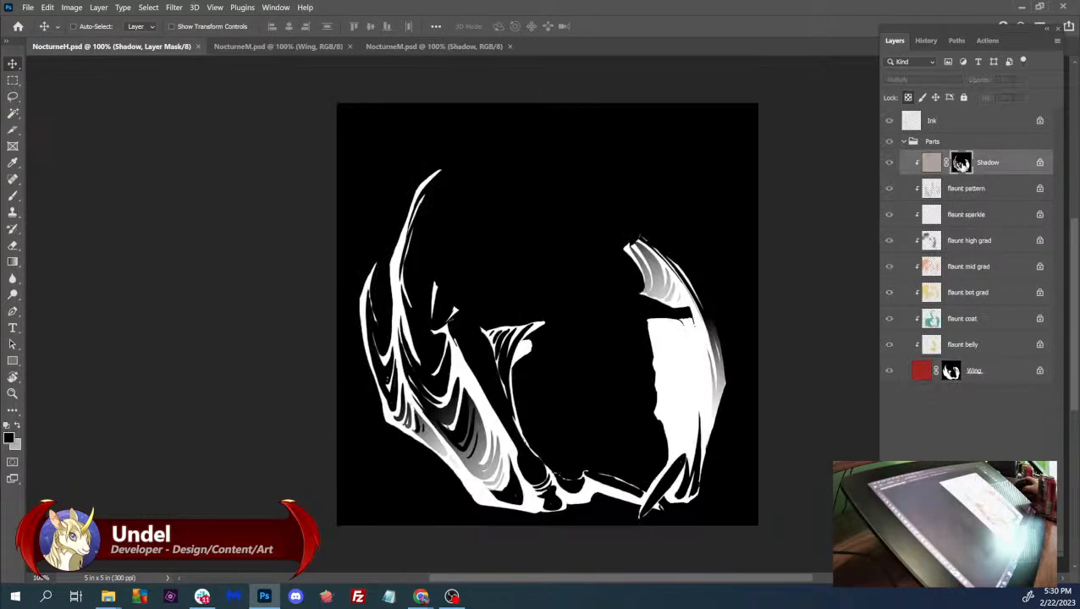
key(ctrl+v)
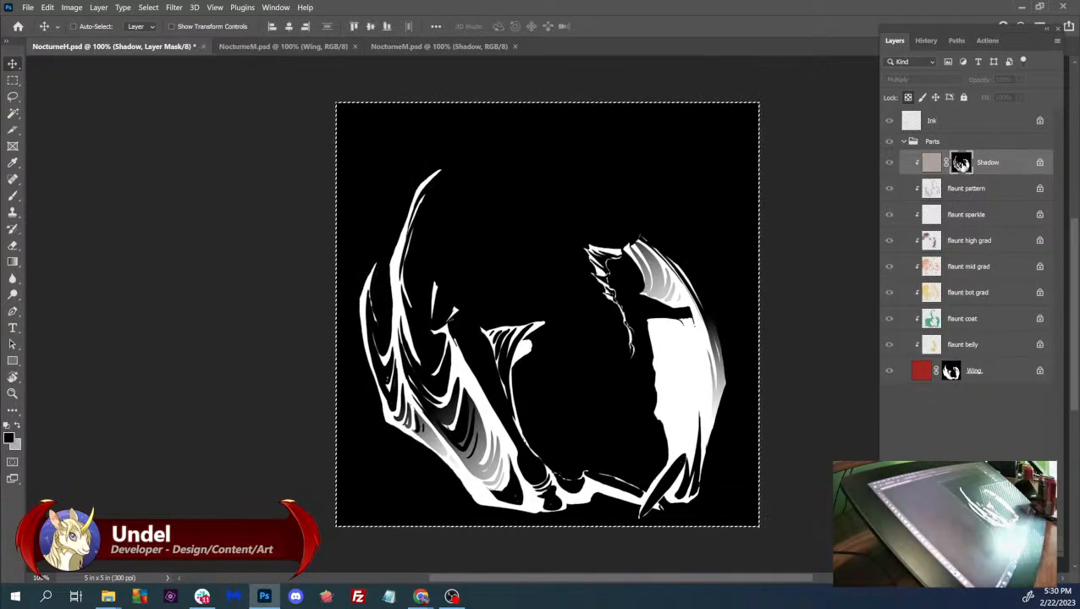
key(ctrl+d)
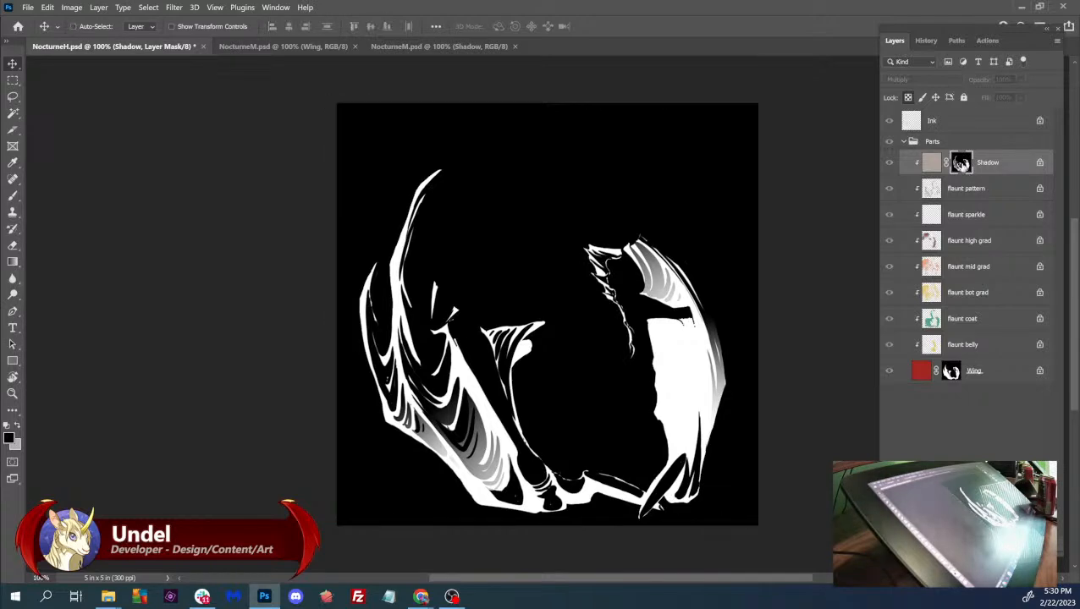
click(933, 161)
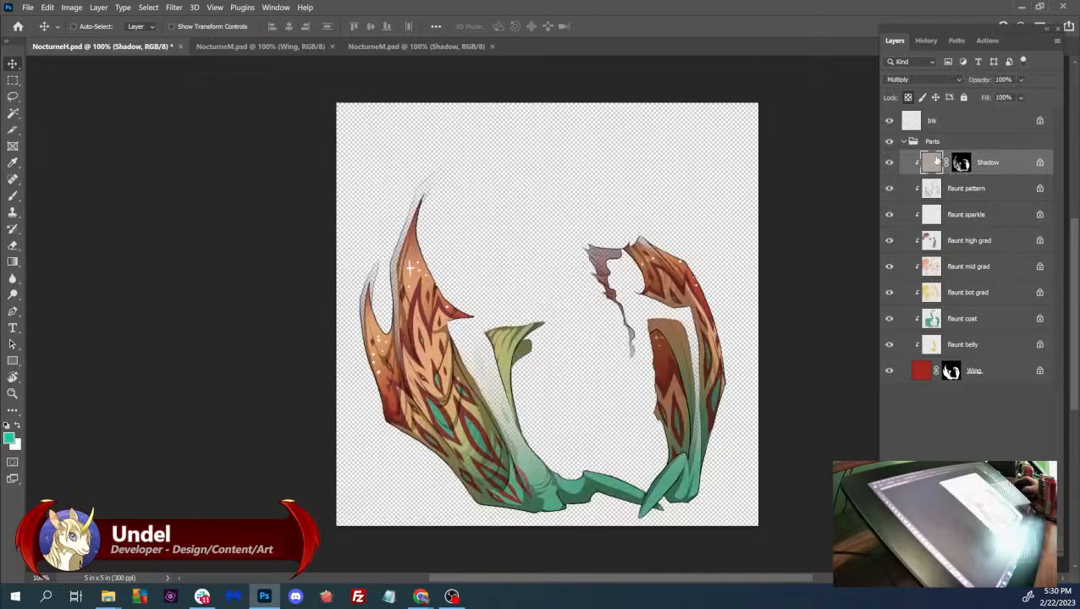
key(ctrl+s)
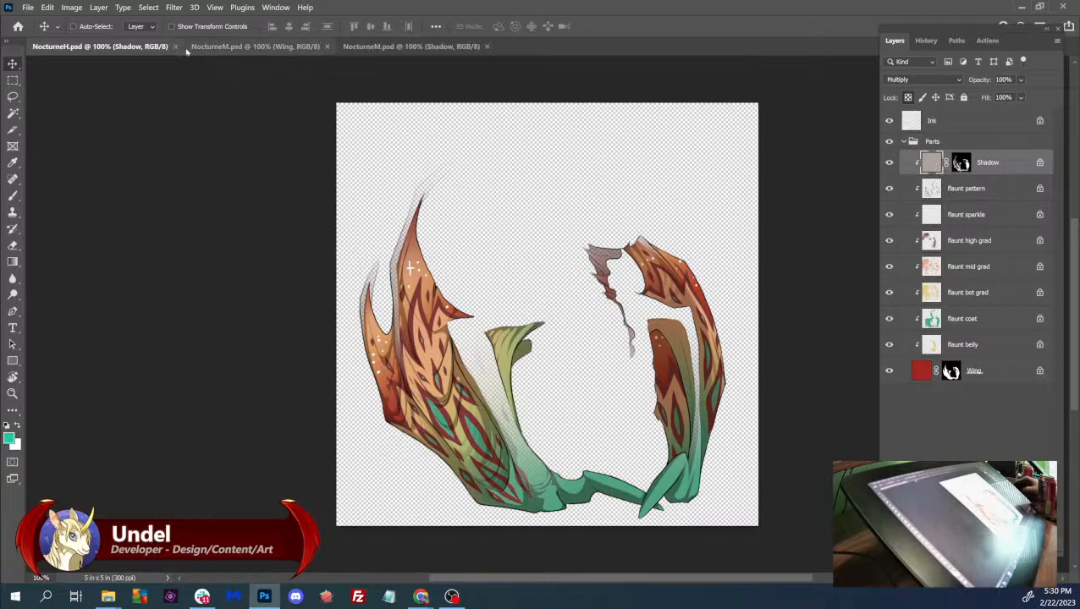
click(175, 46)
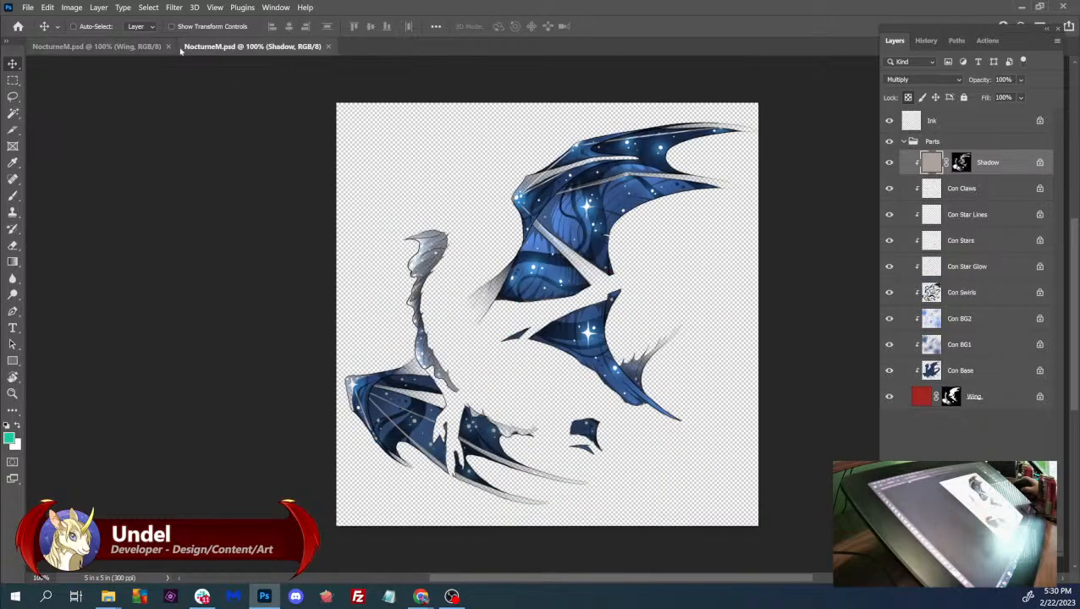
- Copy the entire Shadow layer mask from the Constellation NocturneM.psd and close that file
alt+click(959, 163)
key(ctrl+a)
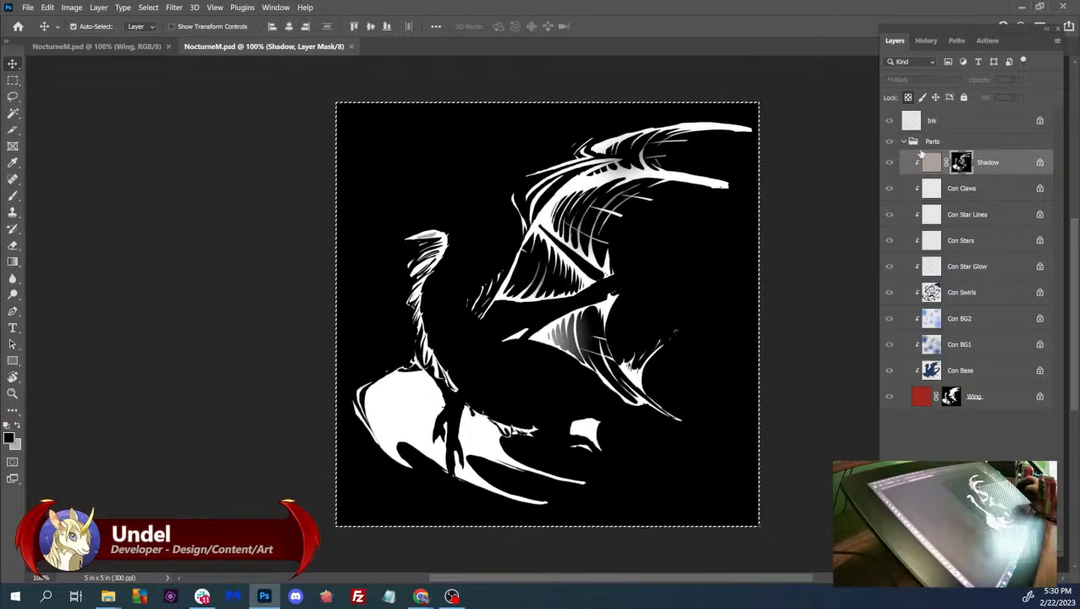
click(351, 46)
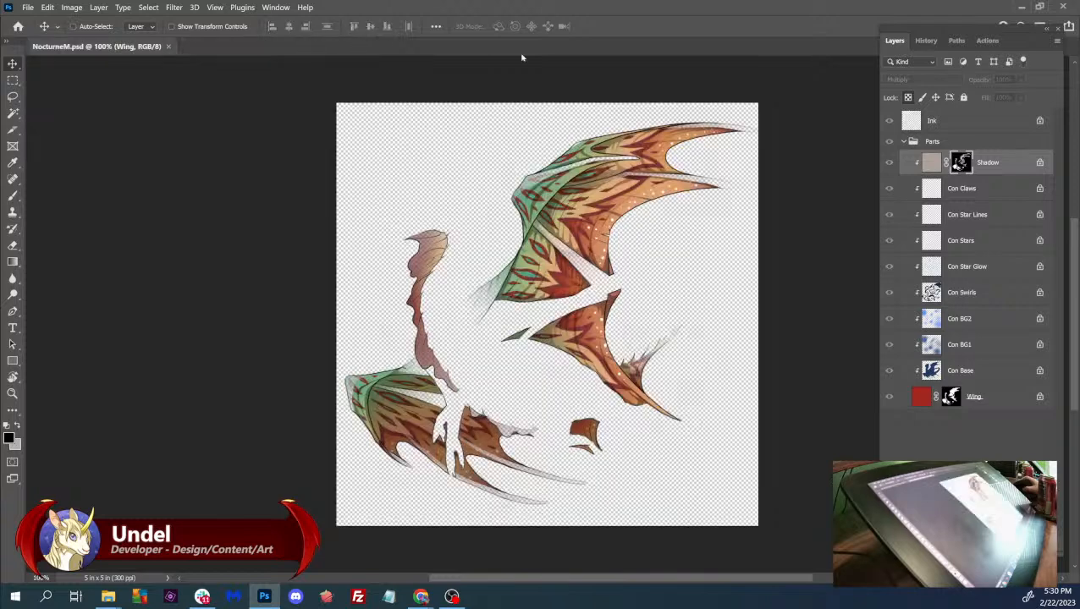
- Paste the copied mask into the Shadow layer's mask in the Flair NocturneM.psd, and save and close the file
alt+click(959, 162)
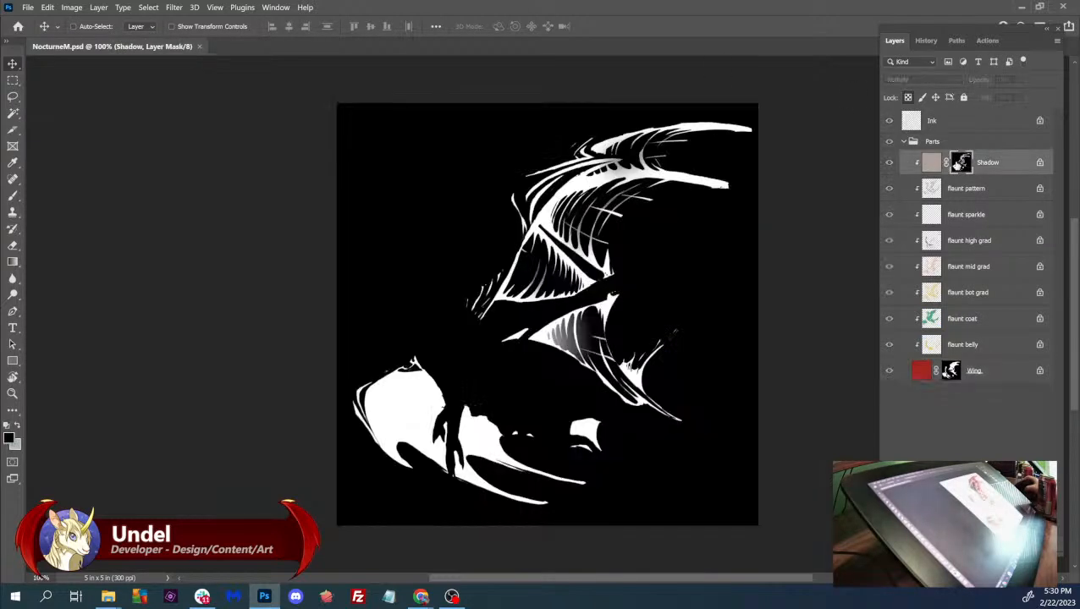
key(ctrl+a)
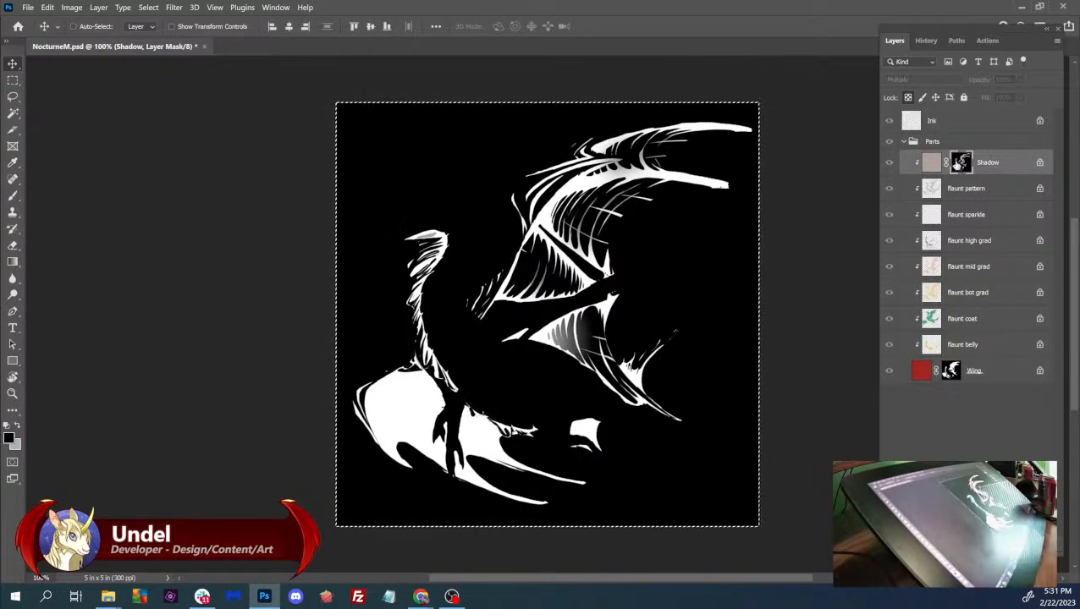
alt+click(961, 163)
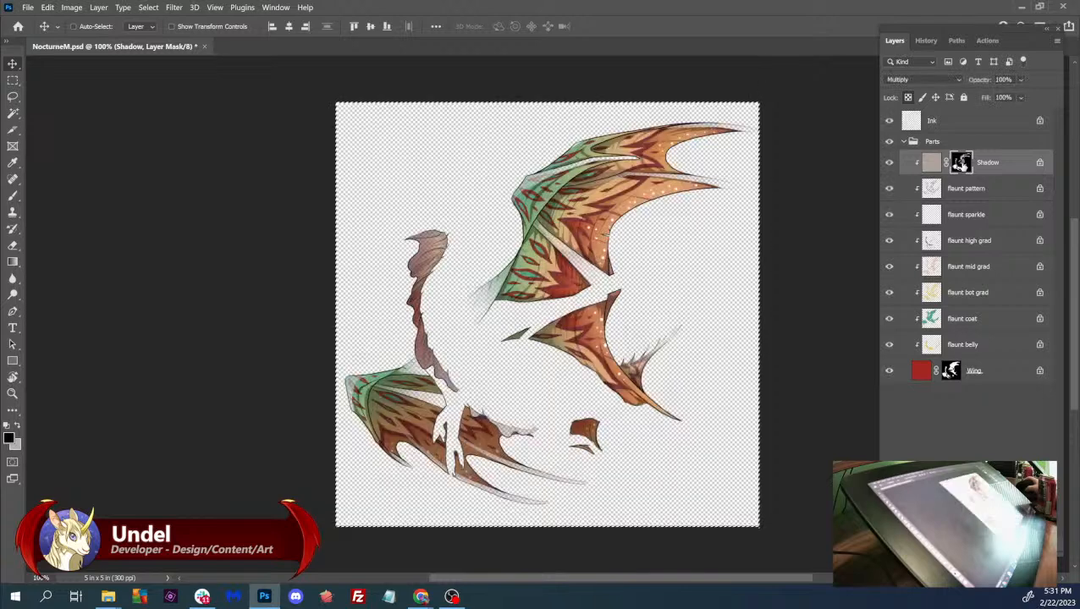
key(ctrl+s)
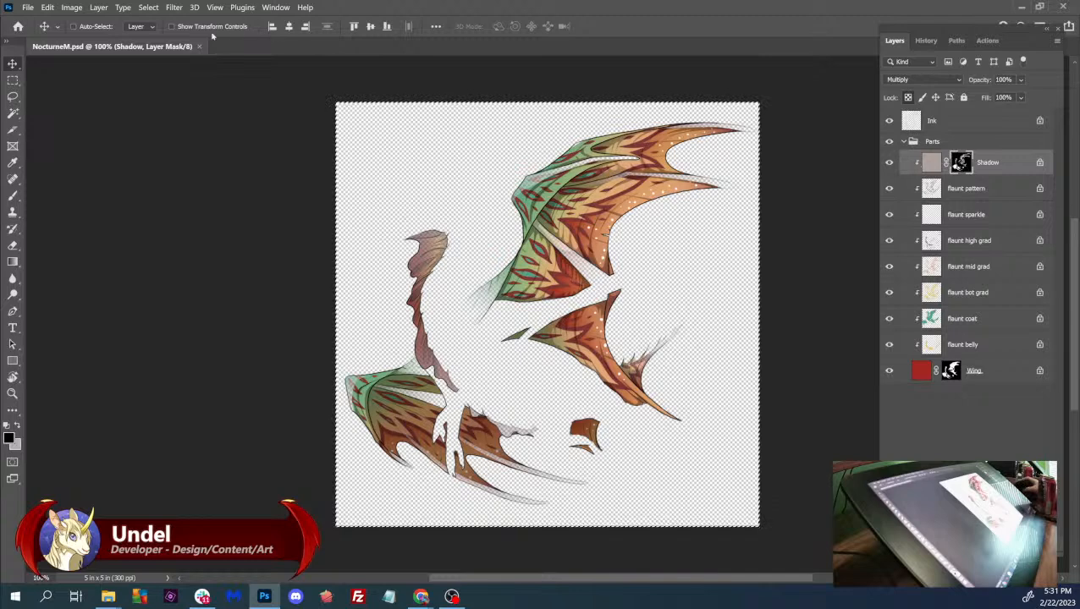
click(28, 7)
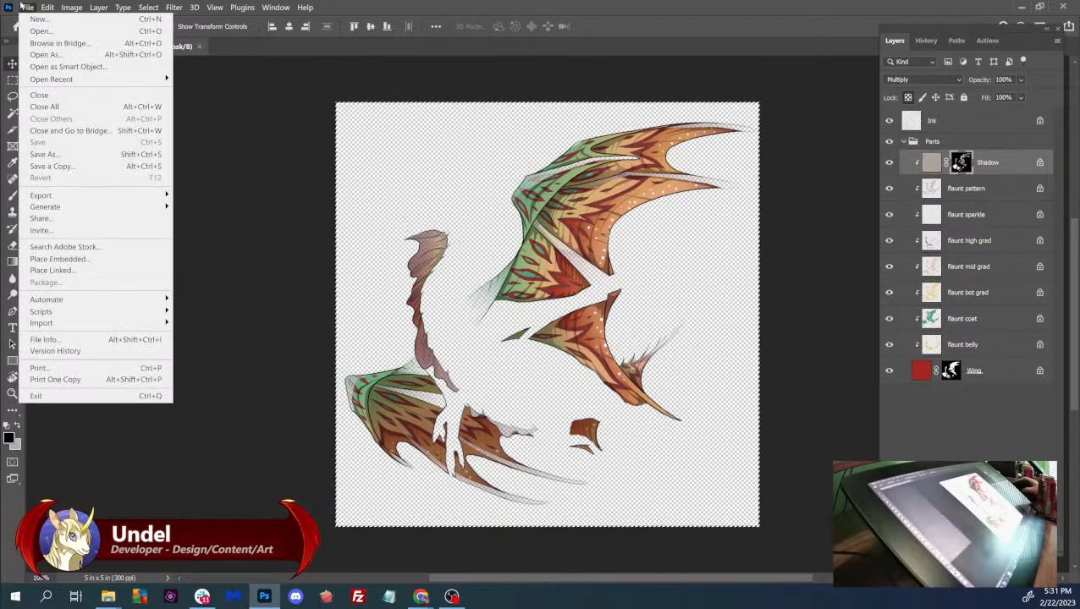
click(261, 75)
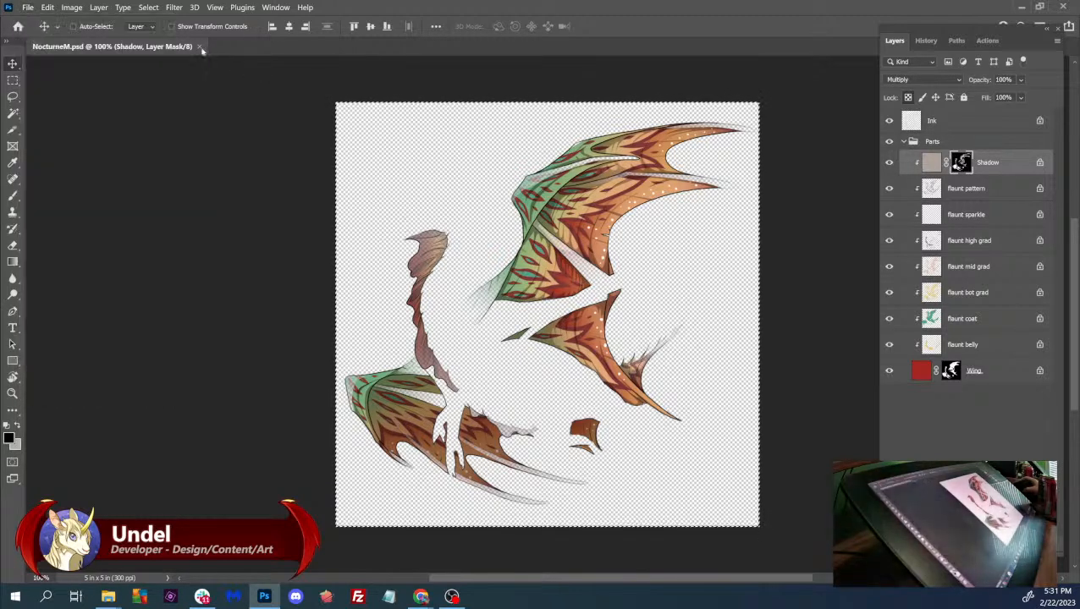
key(ctrl+w)
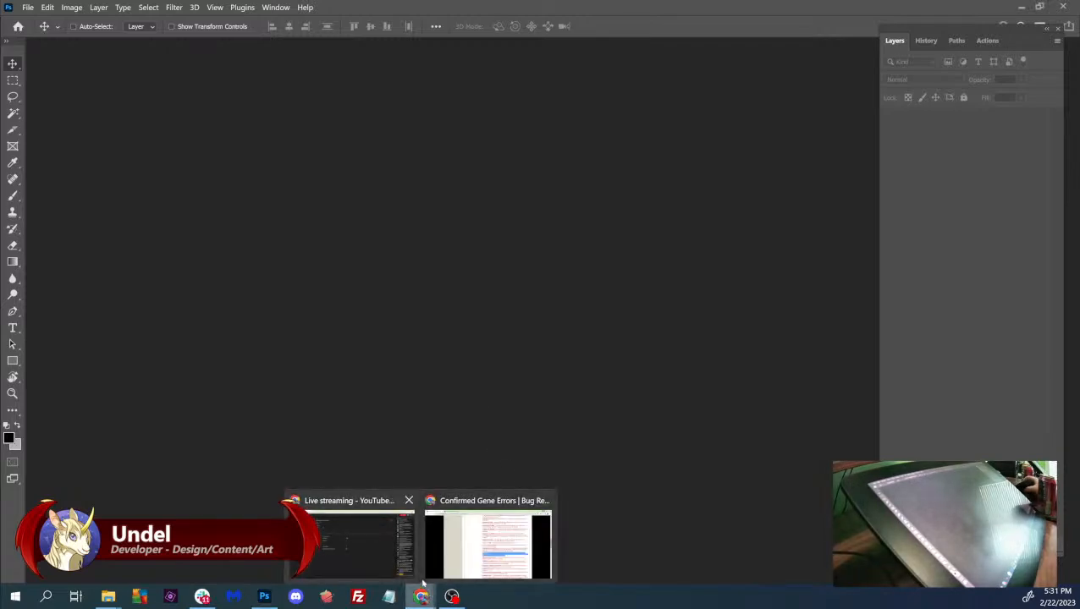
- Switch to Chrome, read the Nocturne M Thylacine entry in the Confirmed Gene Errors list, and open the Predict Morphology page
click(486, 542)
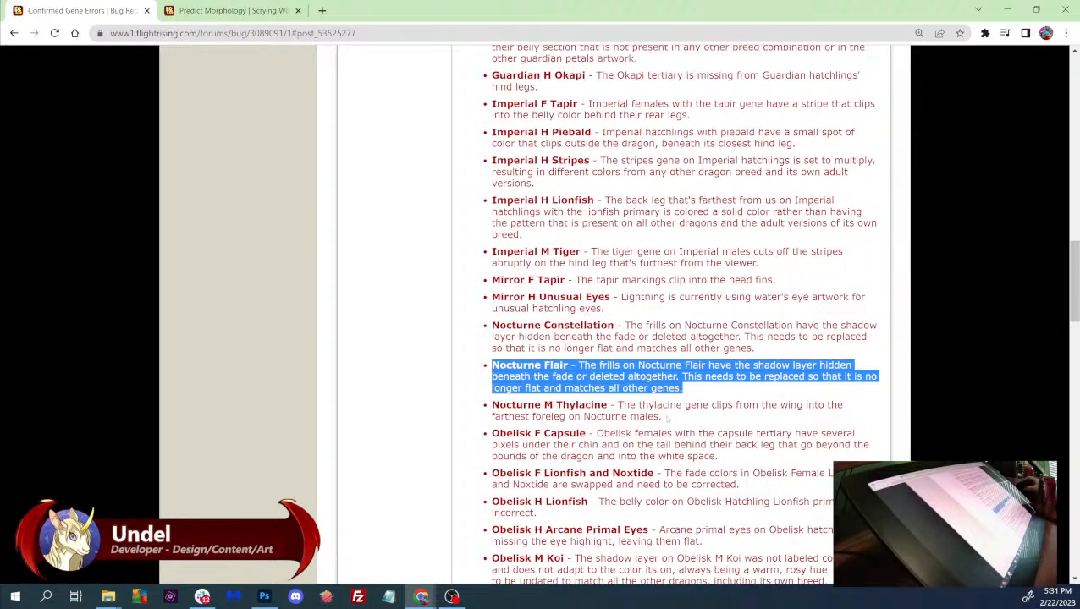
drag(666, 418, 491, 407)
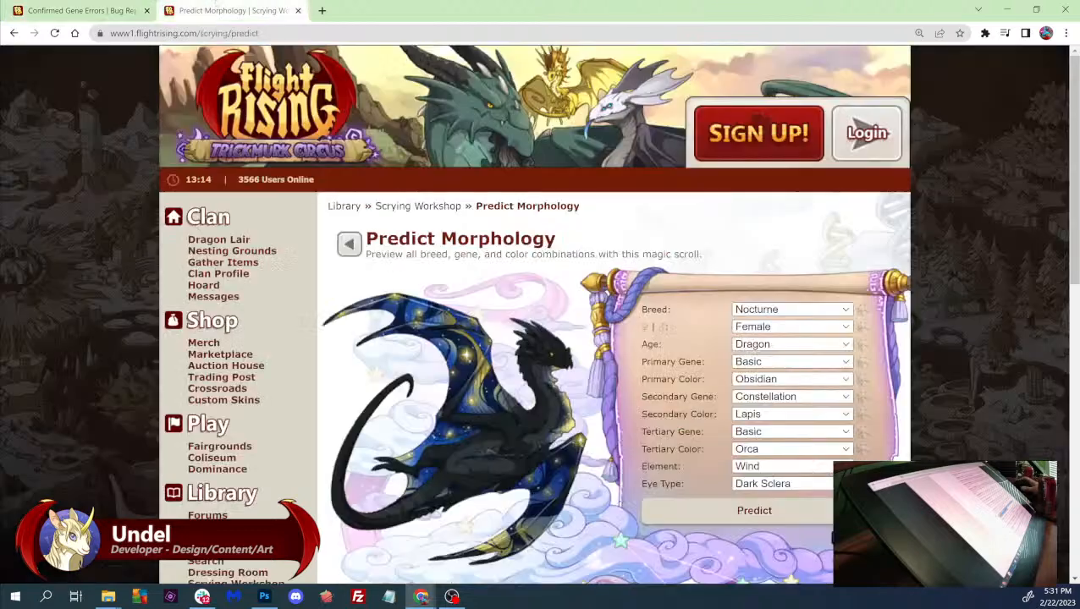
click(227, 10)
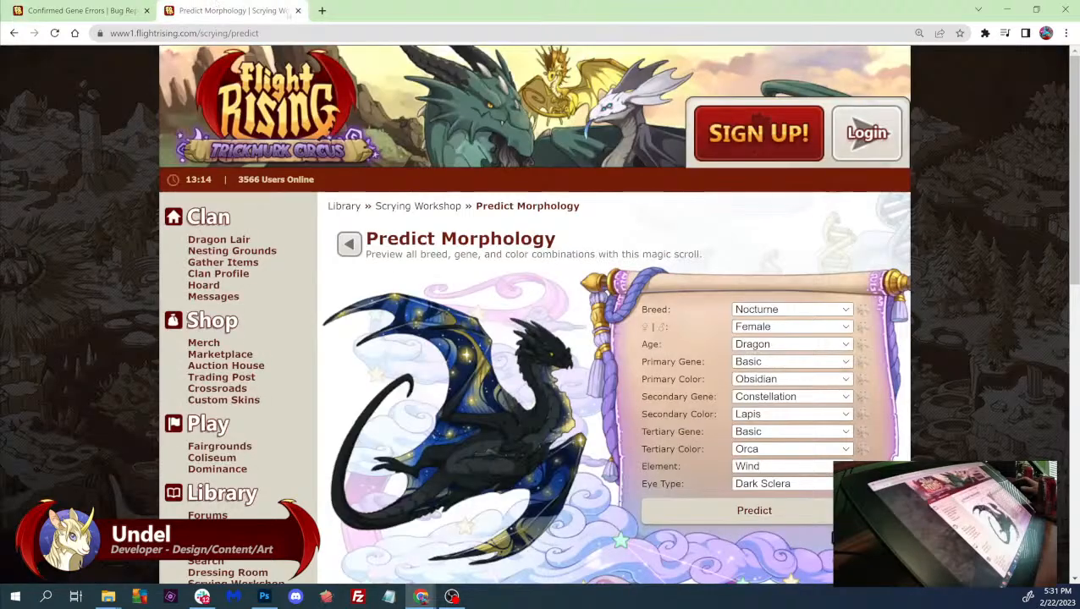
- Set the predicted Nocturne dragon to Male and its secondary gene to Basic
click(791, 327)
click(753, 339)
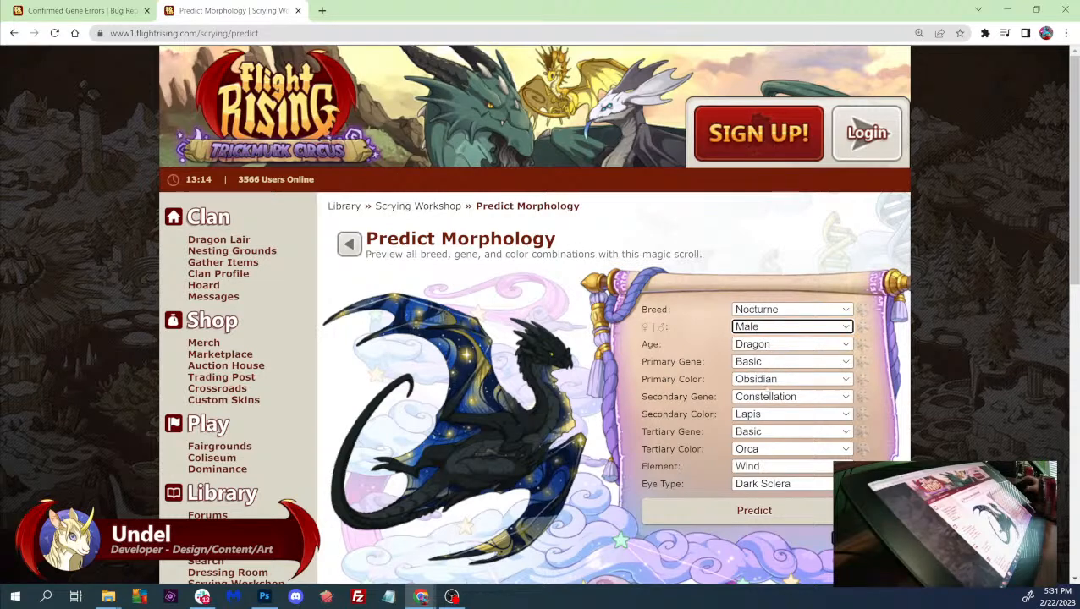
click(766, 396)
key(b)
key(Return)
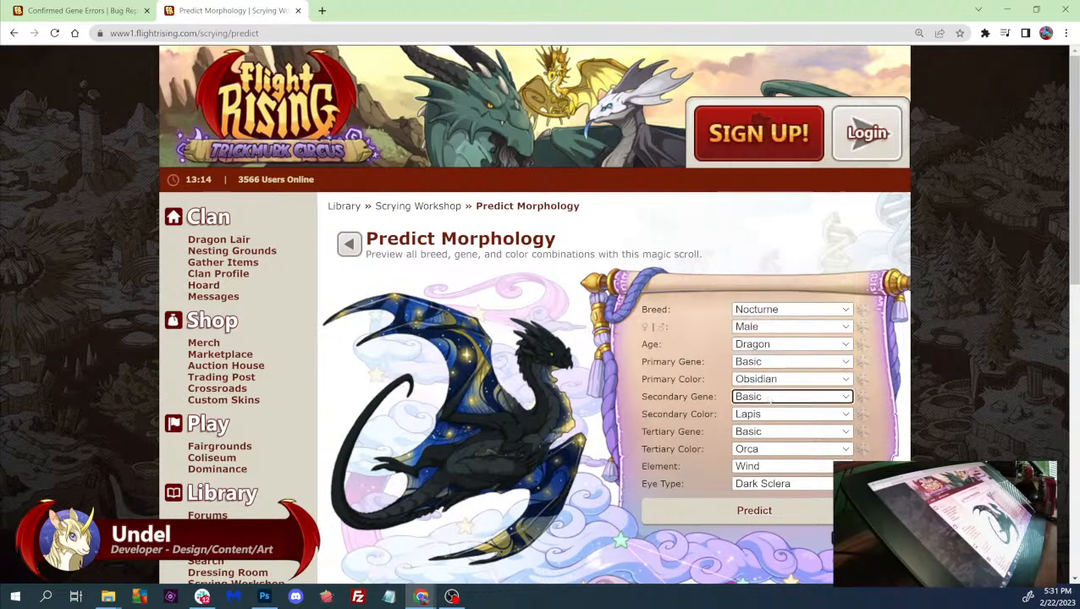
- Set the predicted dragon's secondary color to Obsidian and its tertiary gene to Thylacine
click(769, 414)
key(o)
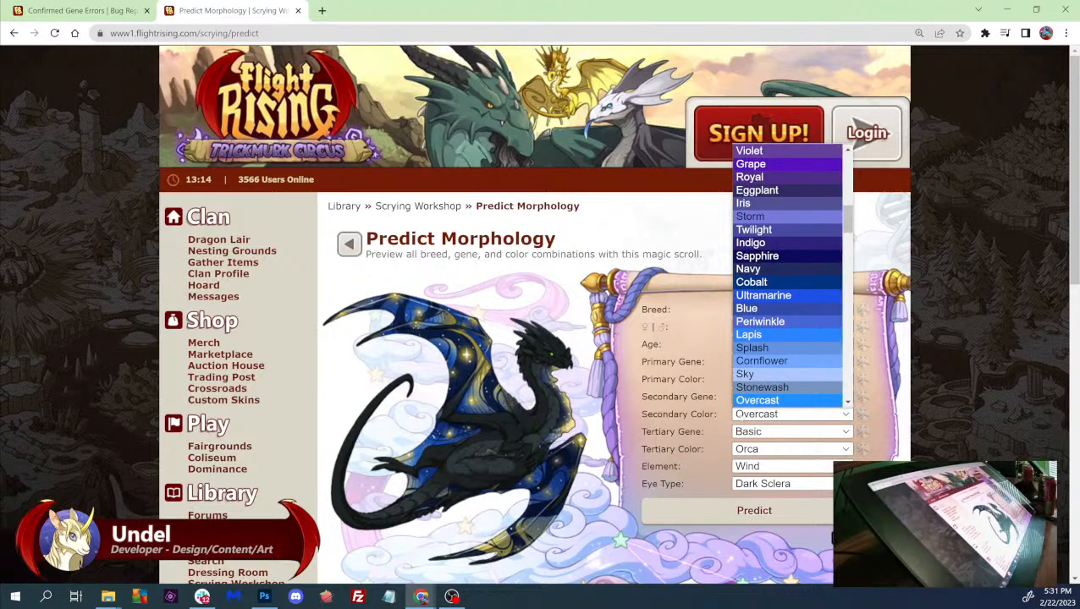
key(o)
key(Return)
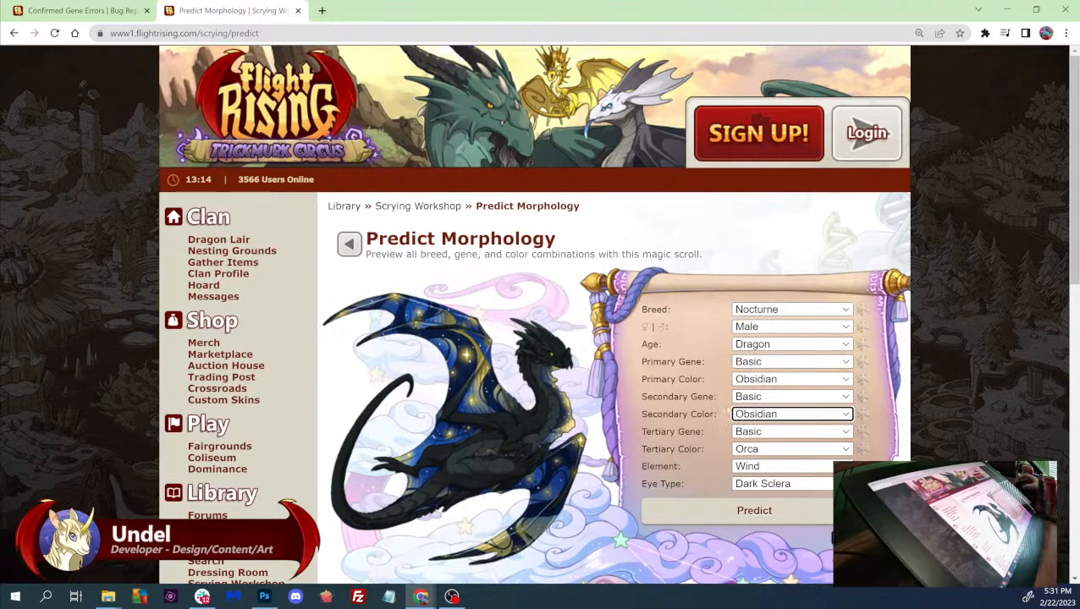
click(754, 433)
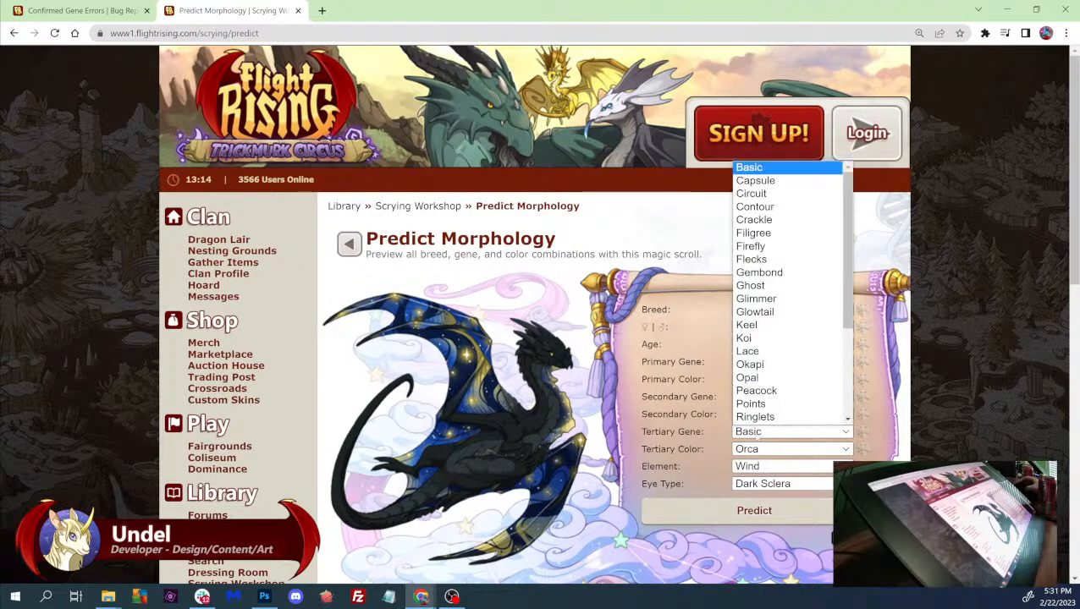
key(t)
key(Return)
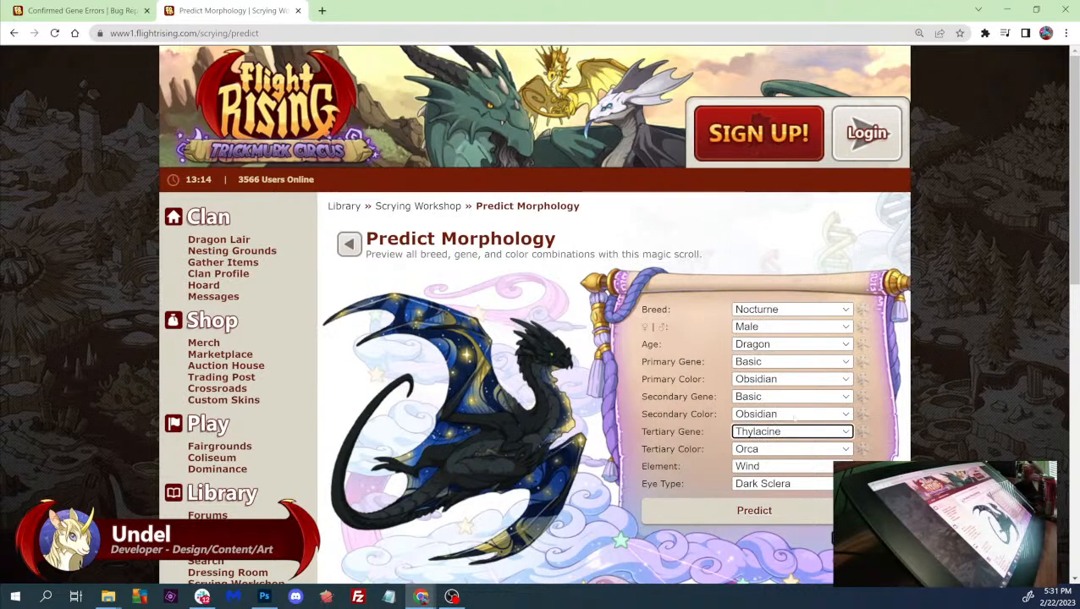
- Set the predicted dragon's tertiary color to White and generate the prediction
click(755, 450)
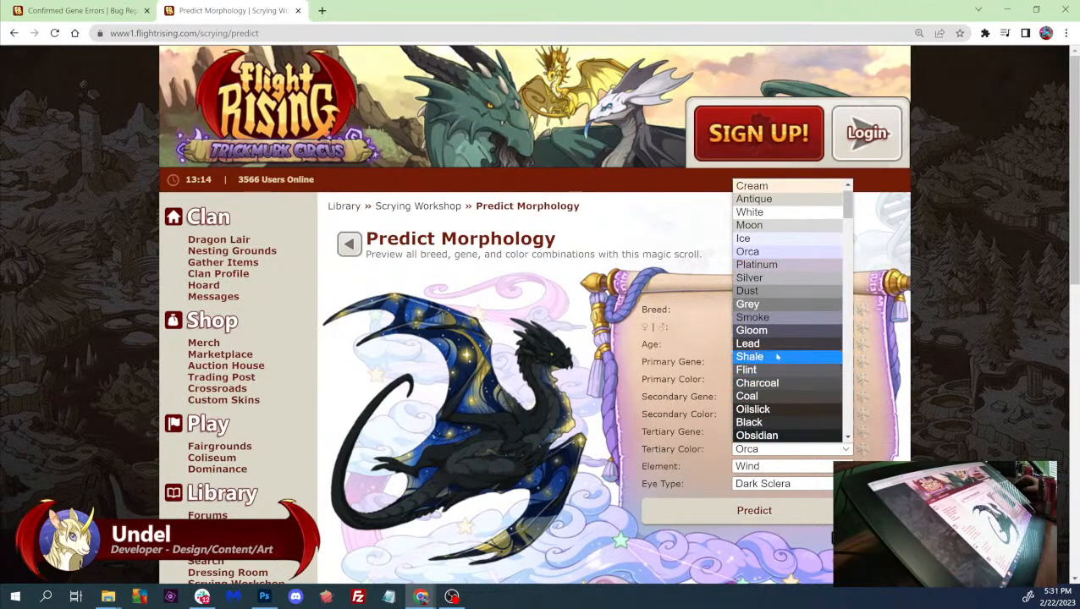
click(765, 213)
click(711, 512)
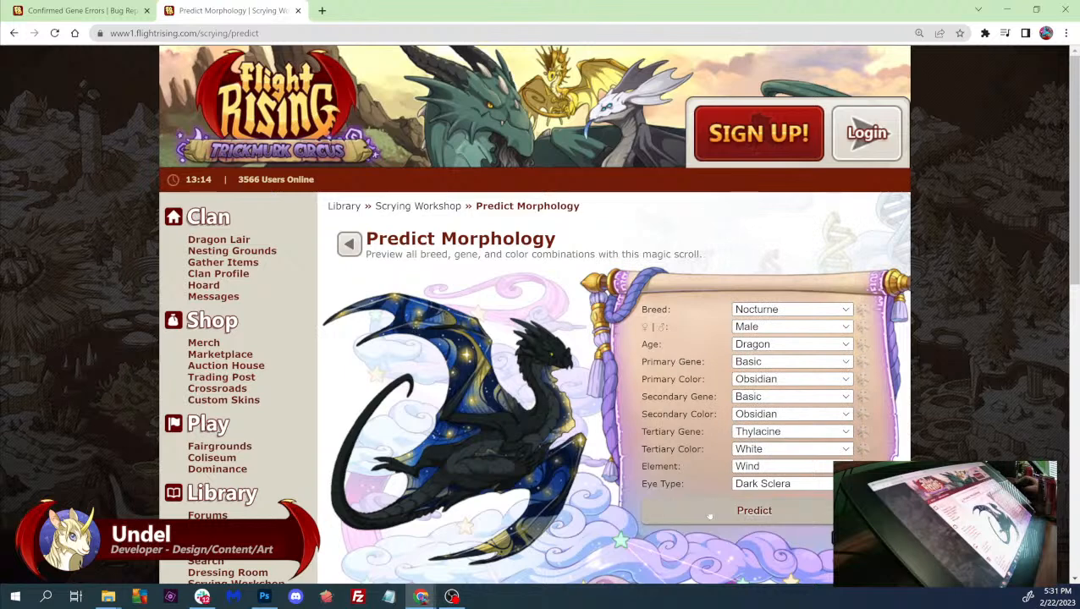
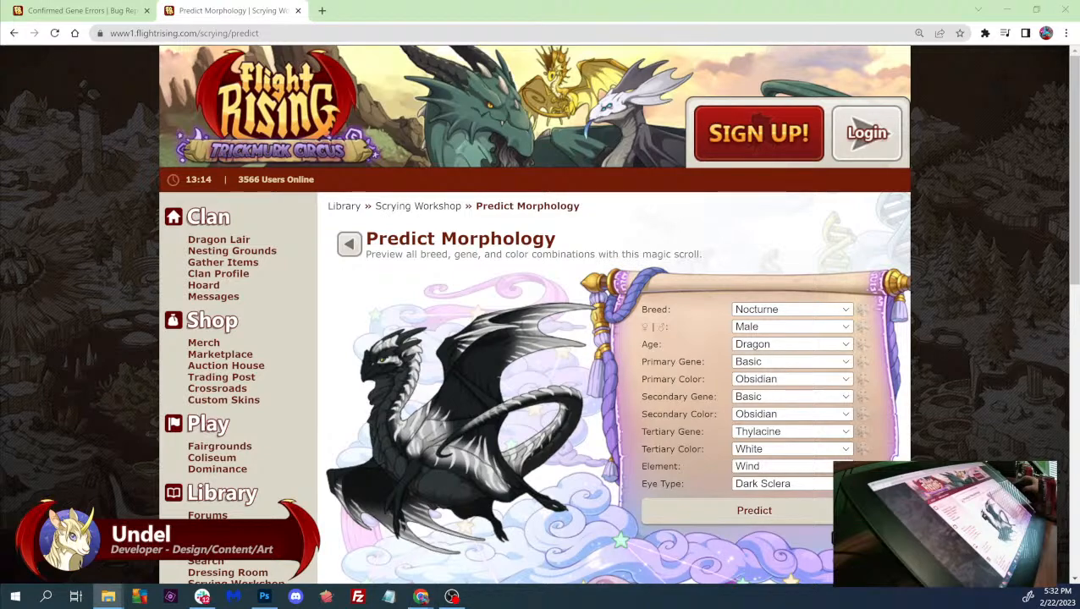
- Switch to Photoshop and add a new layer below Thy Bot in NocturneM.psd, filled with the green foreground color
click(264, 597)
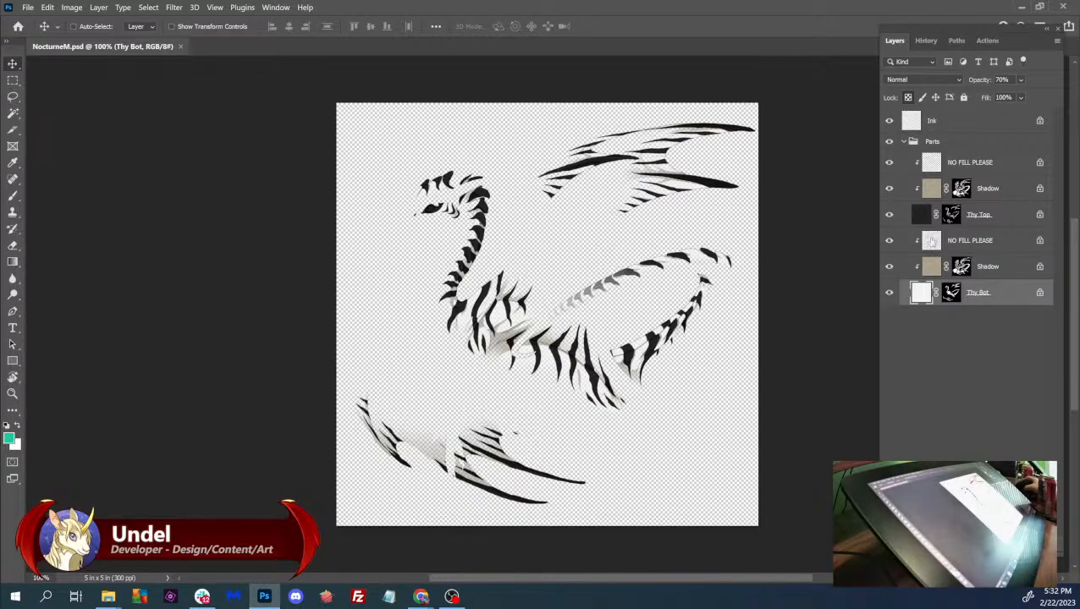
right_click(931, 240)
key(Escape)
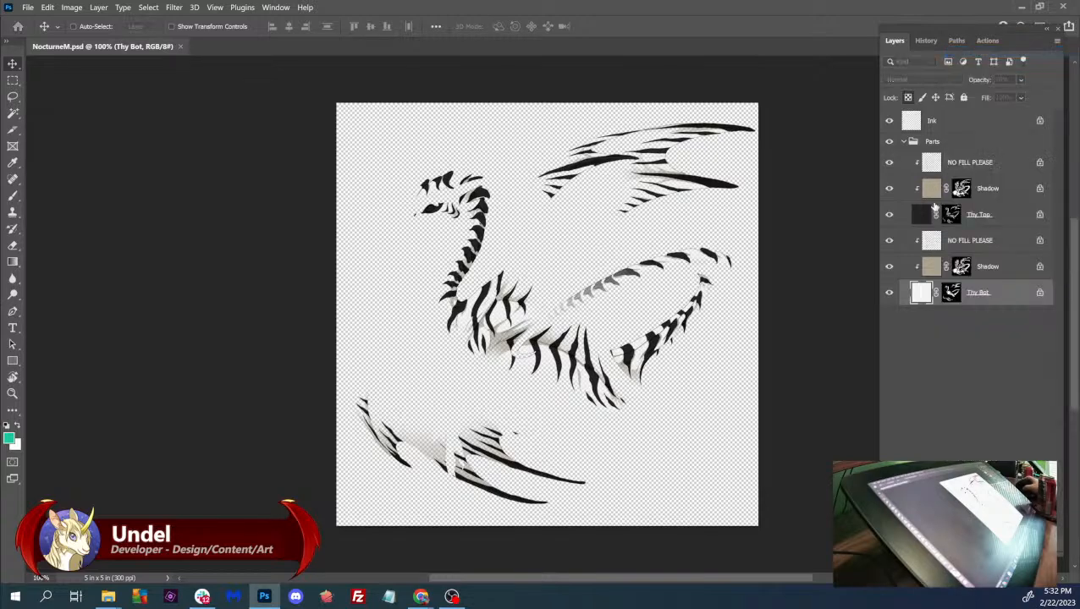
key(Return)
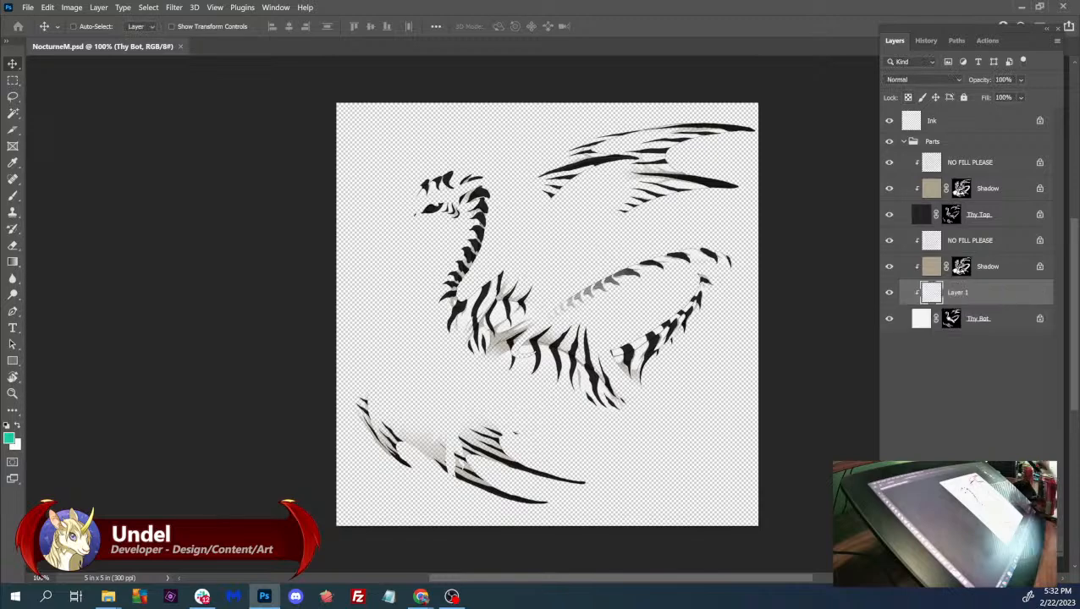
drag(971, 318, 959, 327)
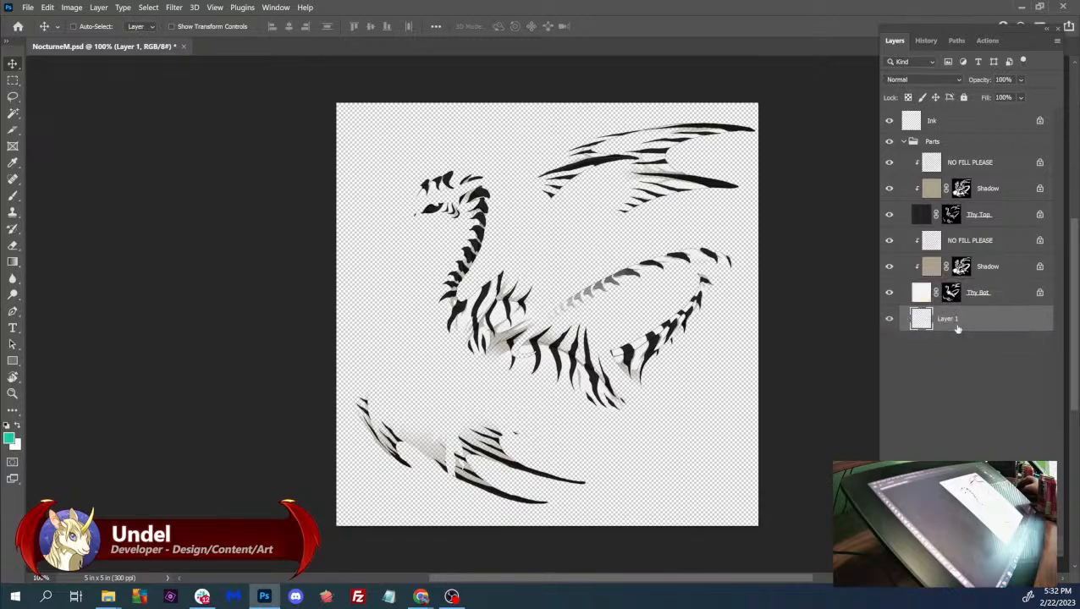
key(shift+F5)
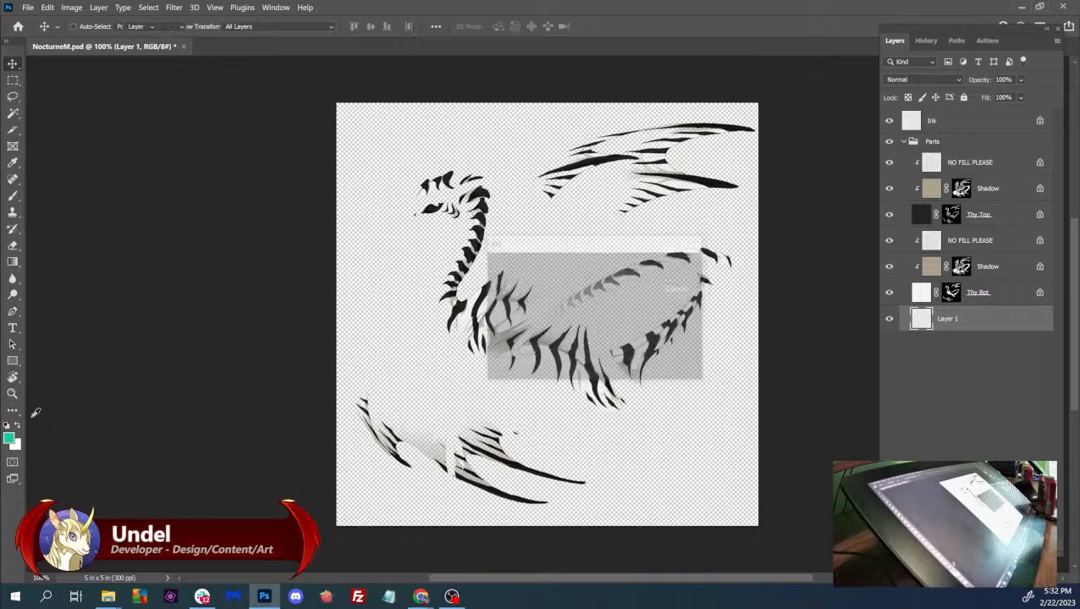
key(Return)
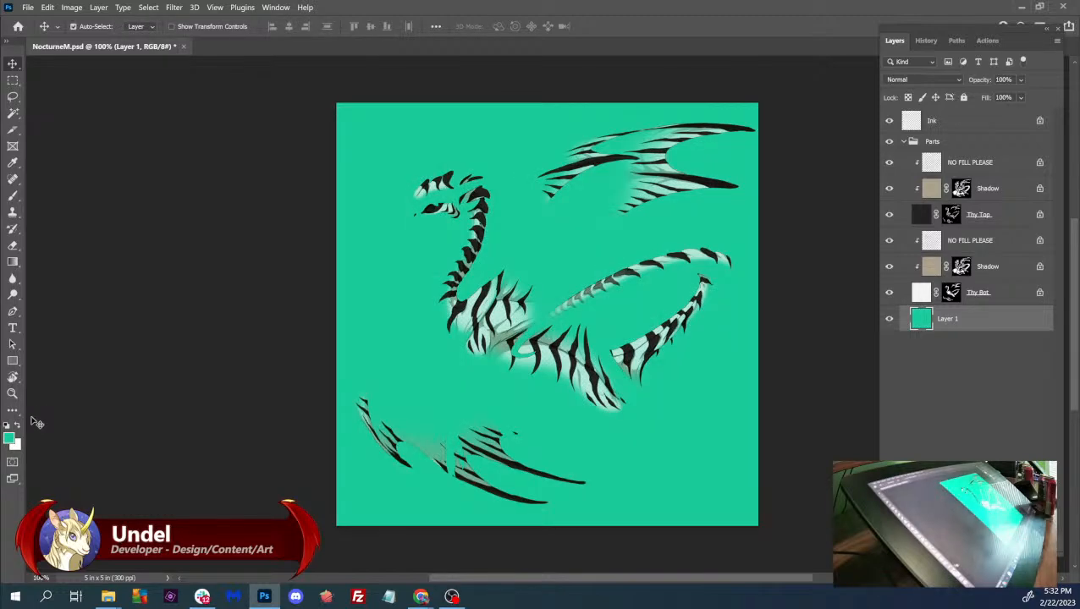
- Paint black on the Thy Top layer's mask to remove the dark wing stripe where it clips into the farthest foreleg
key(ctrl+plus)
key(ctrl+plus)
key(ctrl+plus)
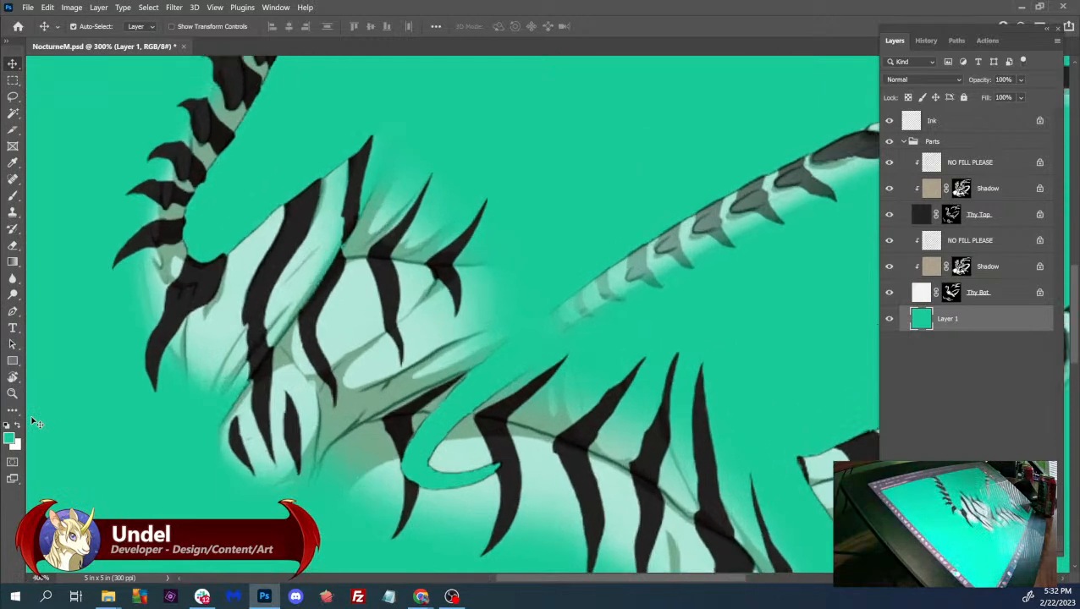
drag(397, 555, 650, 207)
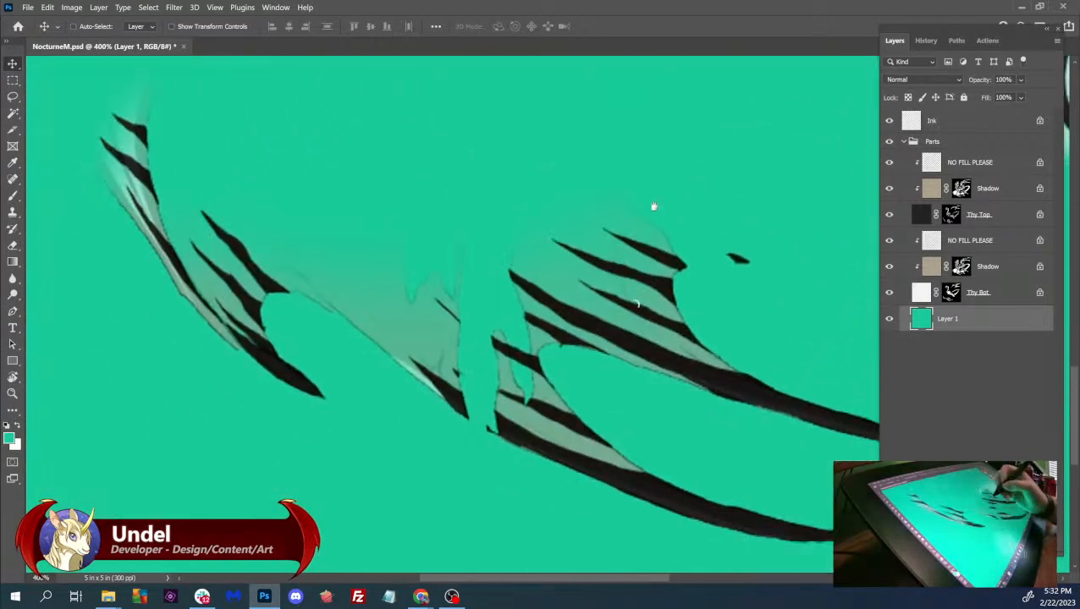
right_click(635, 306)
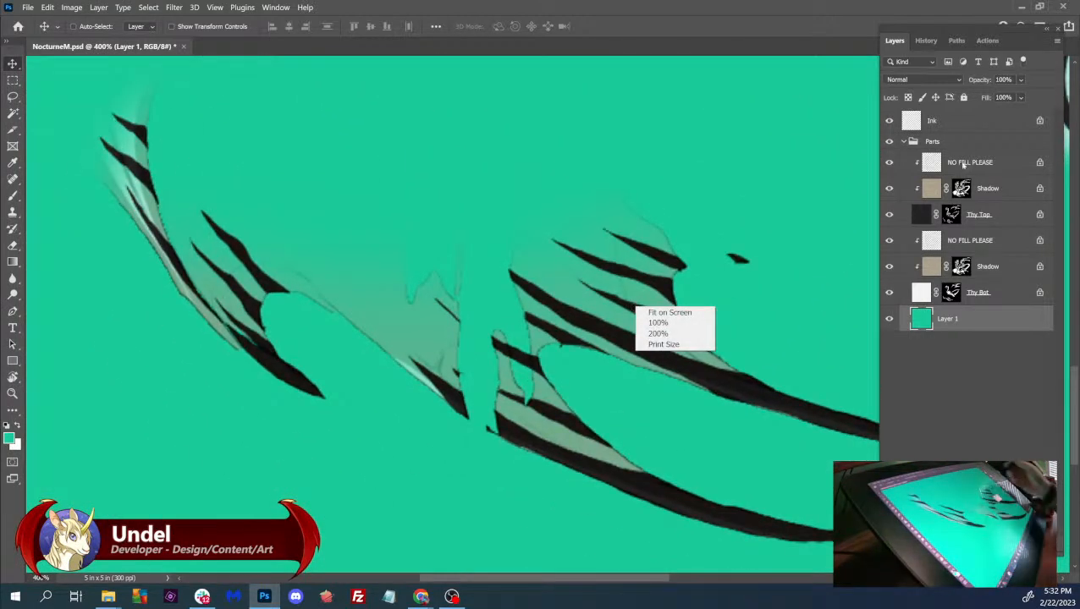
click(951, 215)
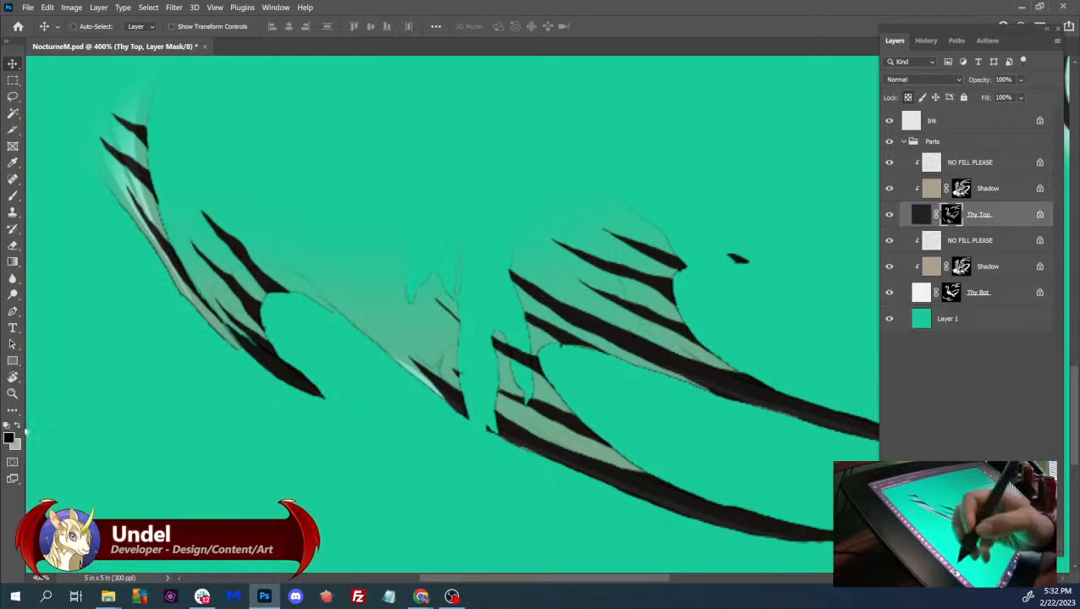
click(13, 194)
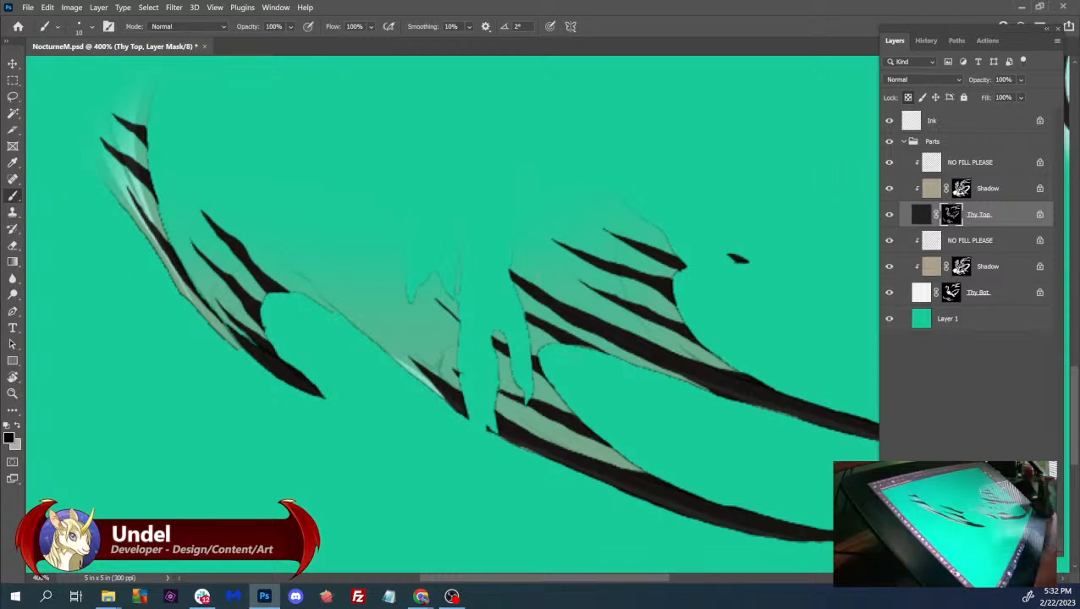
drag(499, 439, 539, 430)
key(ctrl+z)
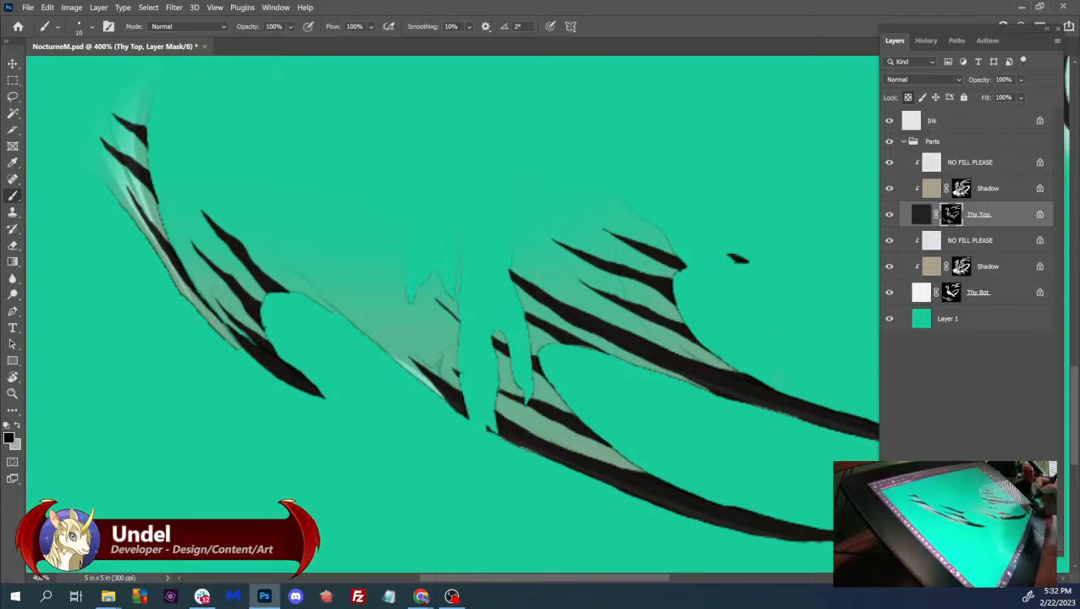
- Delete the green backdrop layer from NocturneM.psd and close the file
key(ctrl+minus)
key(ctrl+minus)
key(ctrl+minus)
drag(743, 385, 668, 501)
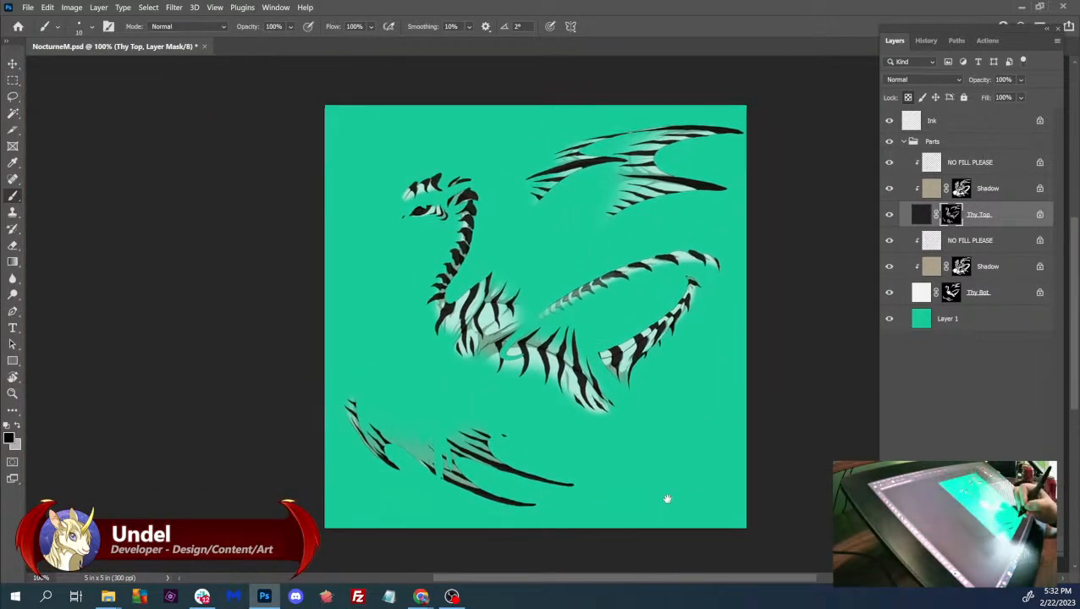
drag(988, 322, 1040, 576)
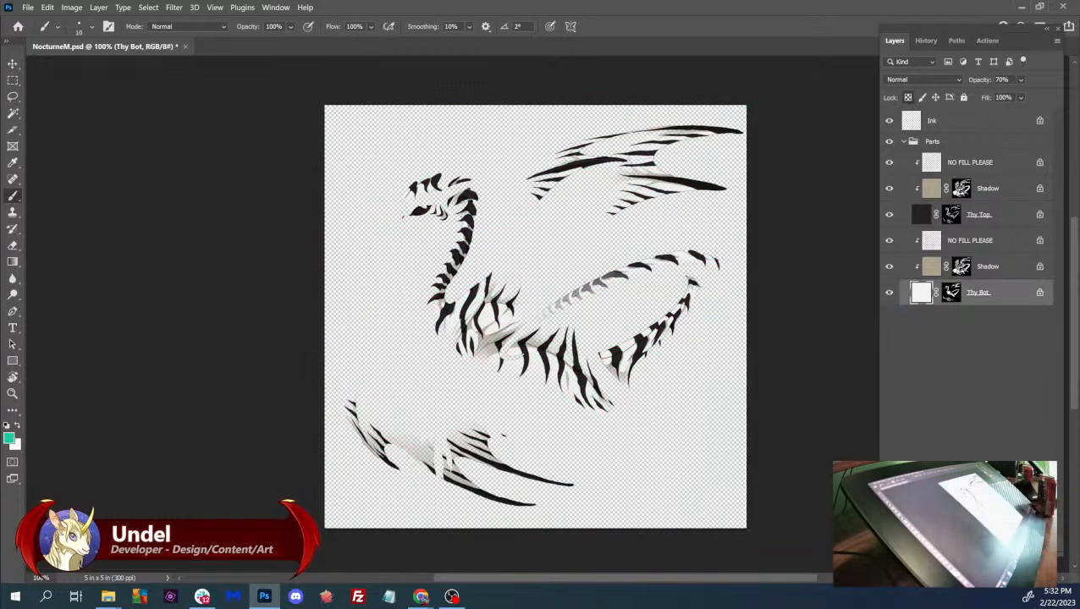
click(185, 46)
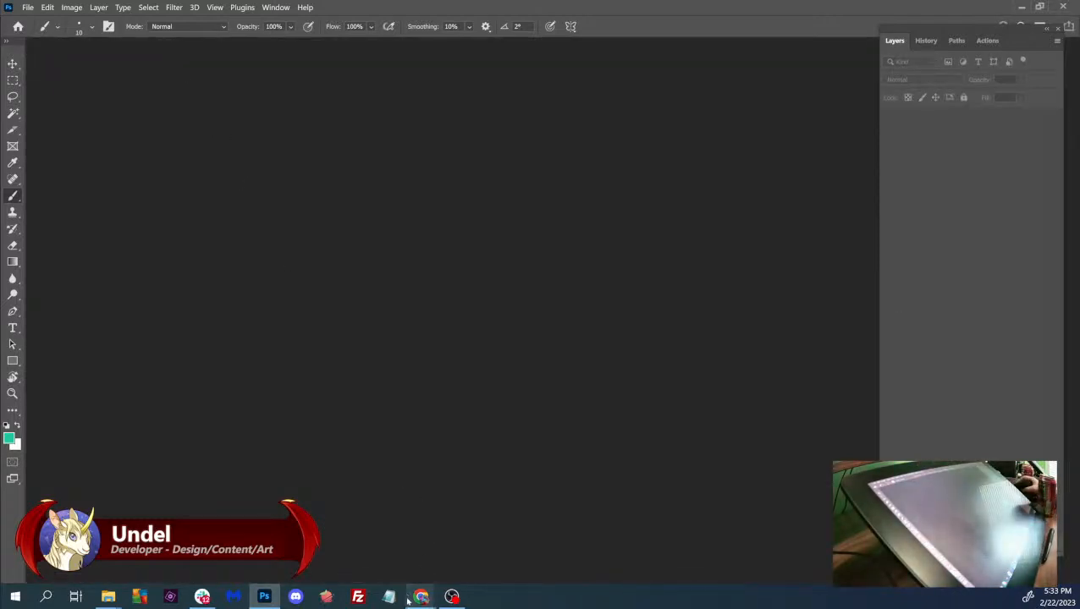
- Switch to Chrome and read the Obelisk F Capsule entry in the Confirmed Gene Errors list
mouse_move(418, 597)
click(486, 538)
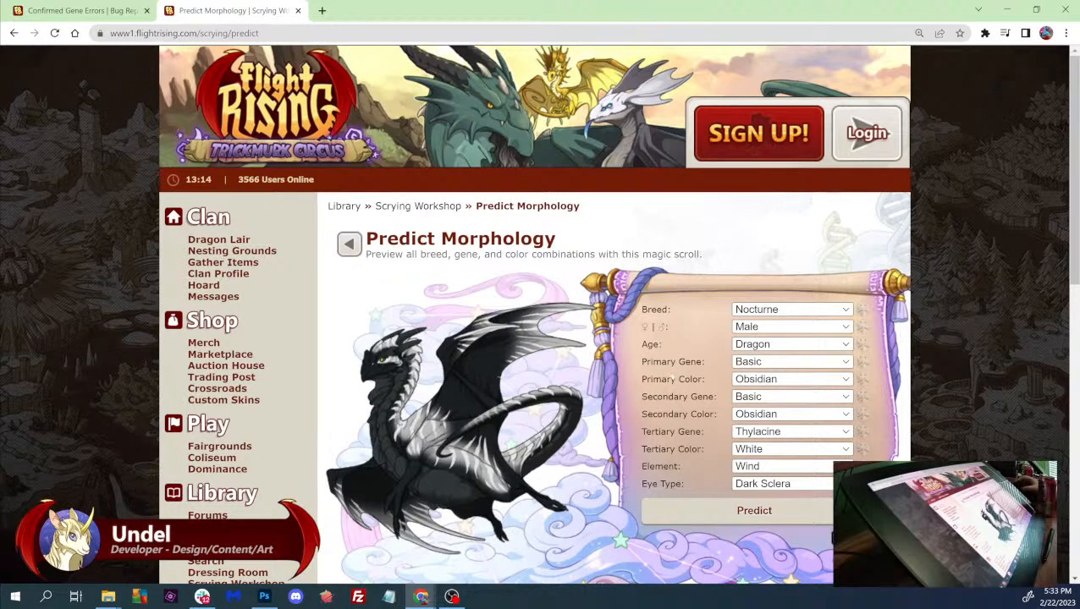
click(80, 11)
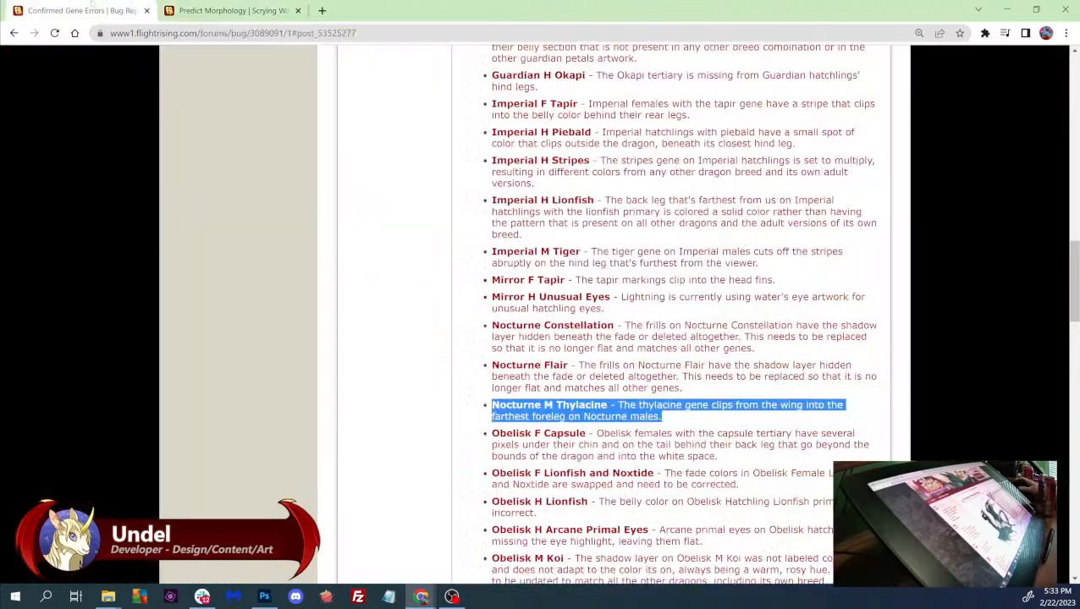
scroll(614, 313, down, 1)
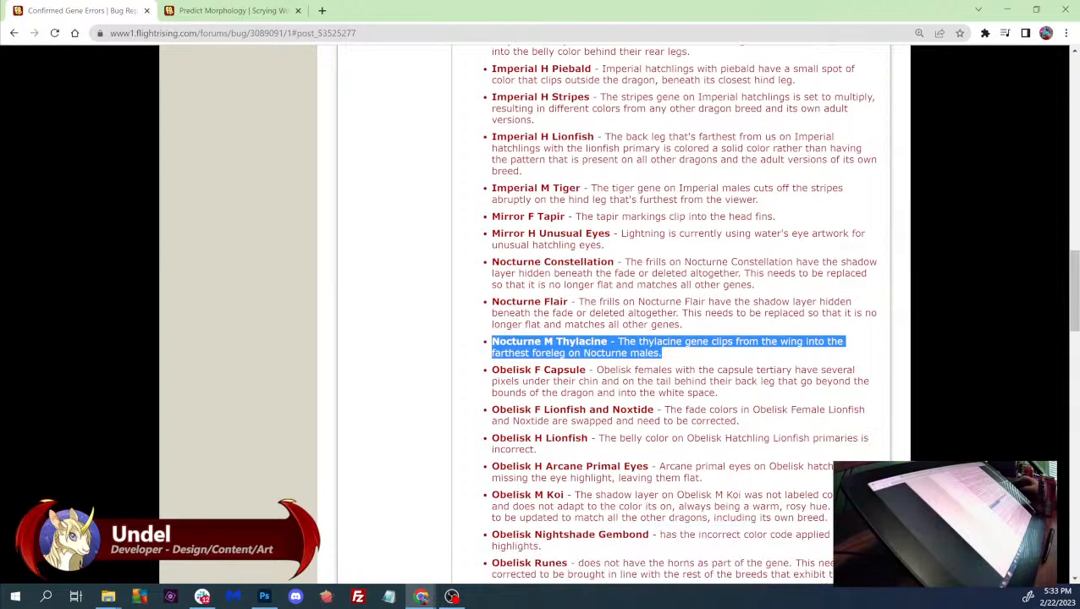
drag(493, 369, 719, 394)
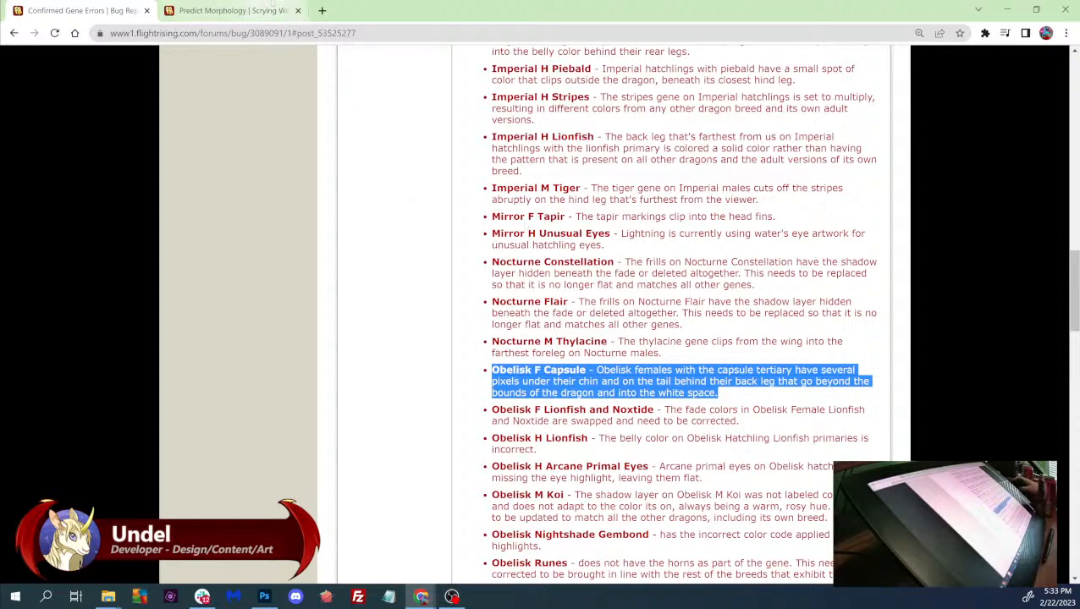
- Predict a female Obelisk dragon with the Capsule tertiary gene on the Predict Morphology page
click(237, 11)
click(790, 310)
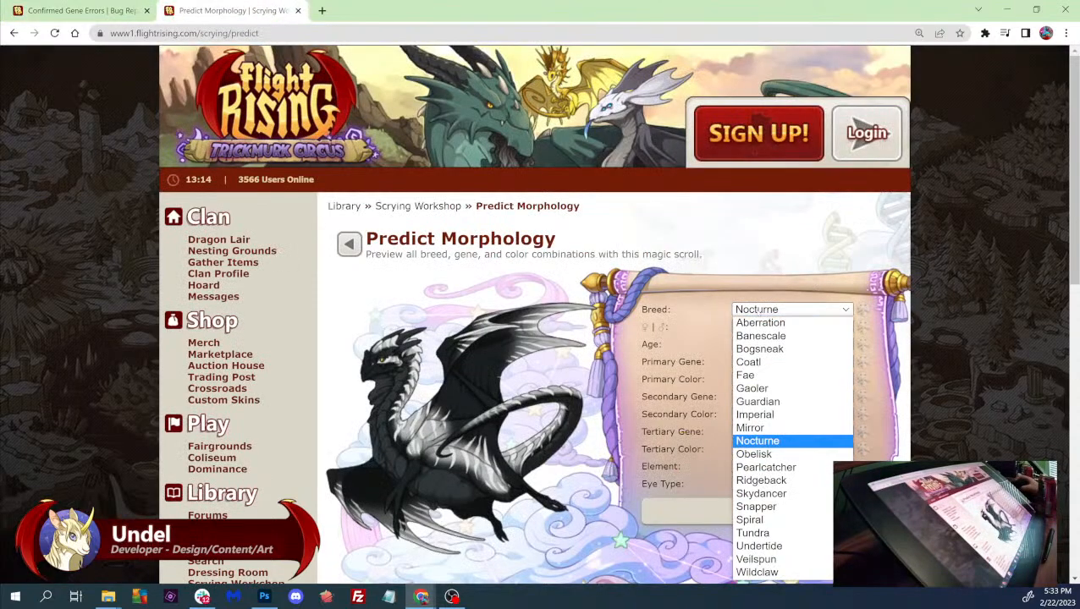
click(753, 453)
click(764, 329)
click(762, 350)
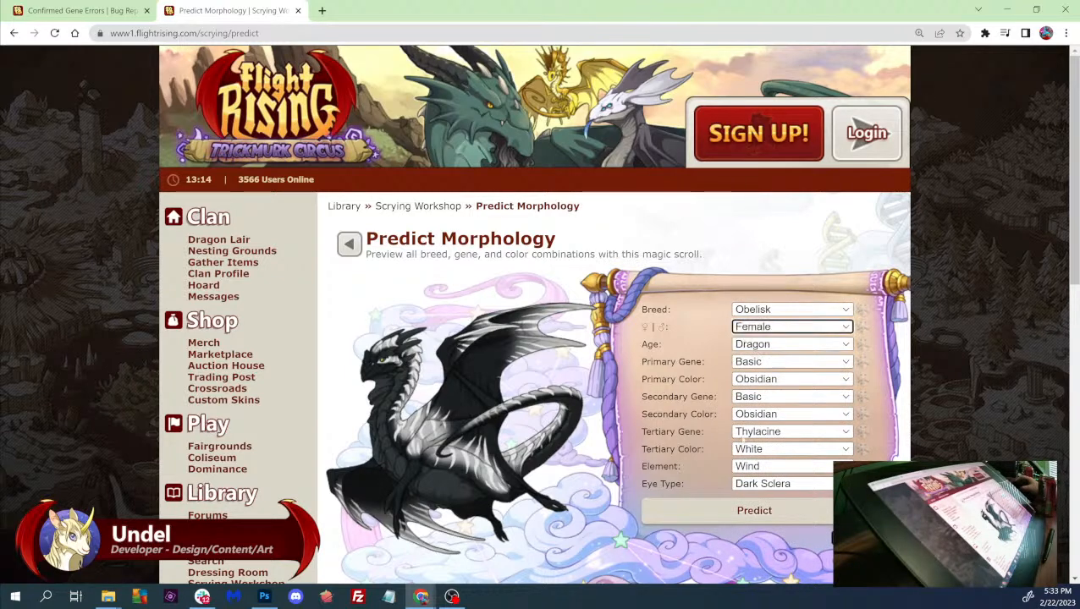
click(748, 432)
key(c)
key(Return)
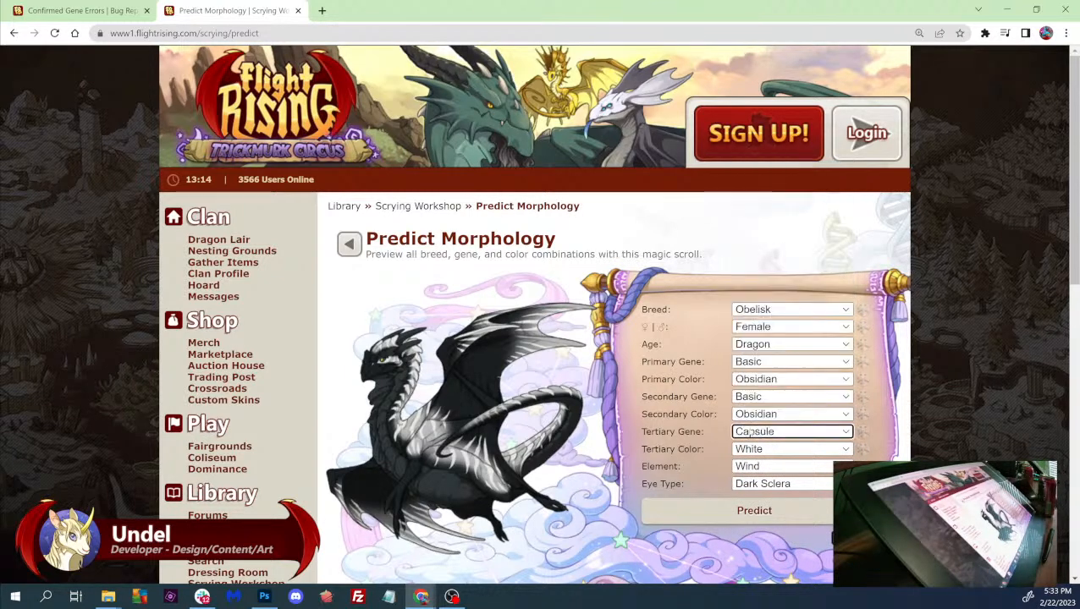
click(745, 510)
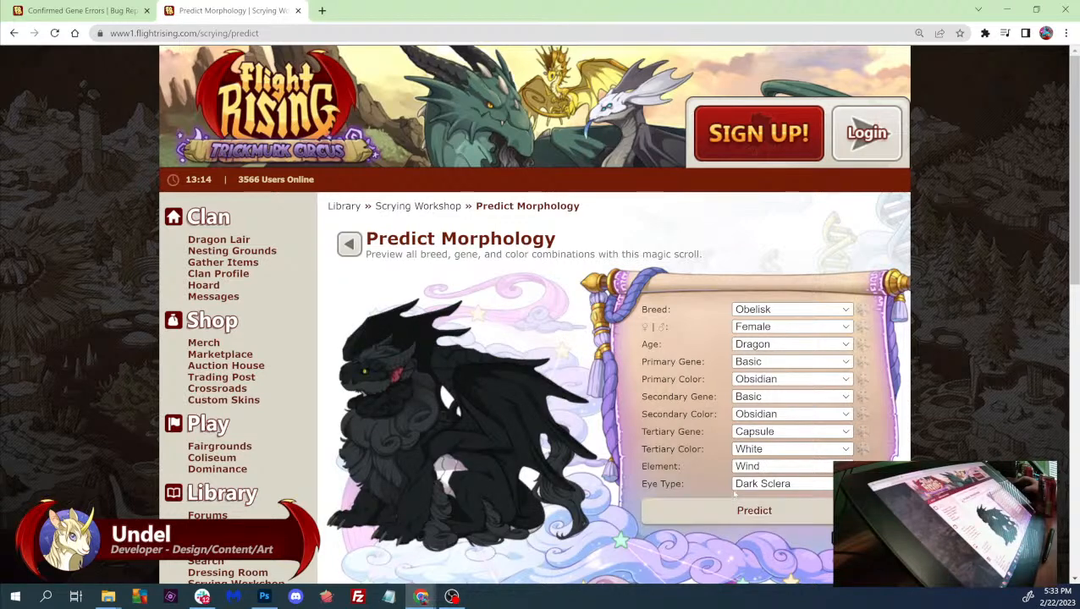
- Set the predicted Obelisk's tertiary color to Radioactive and generate the prediction again
click(768, 449)
scroll(769, 350, down, 5)
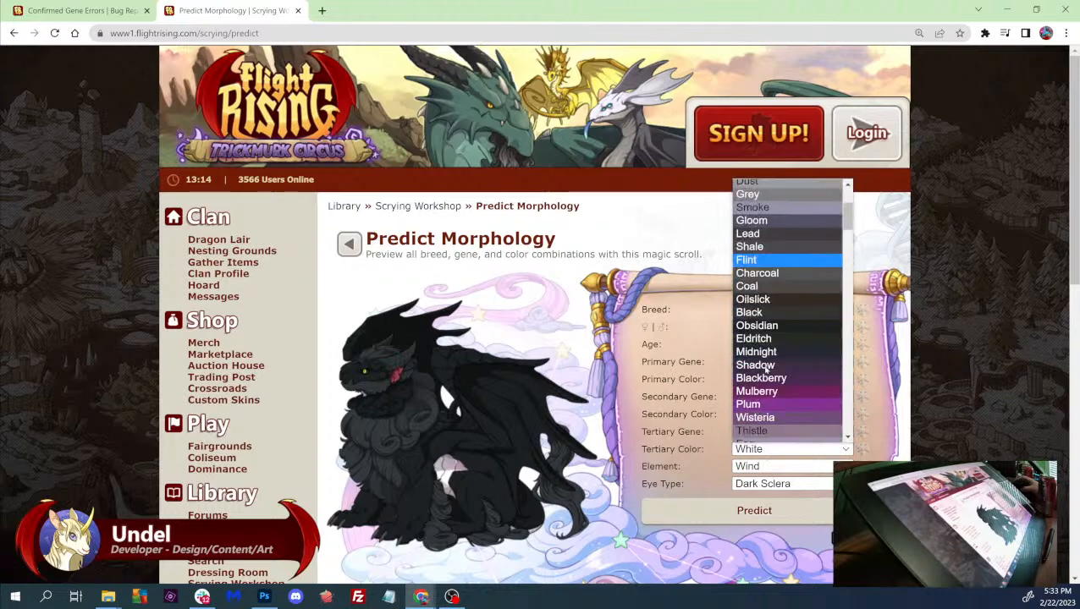
scroll(769, 349, down, 6)
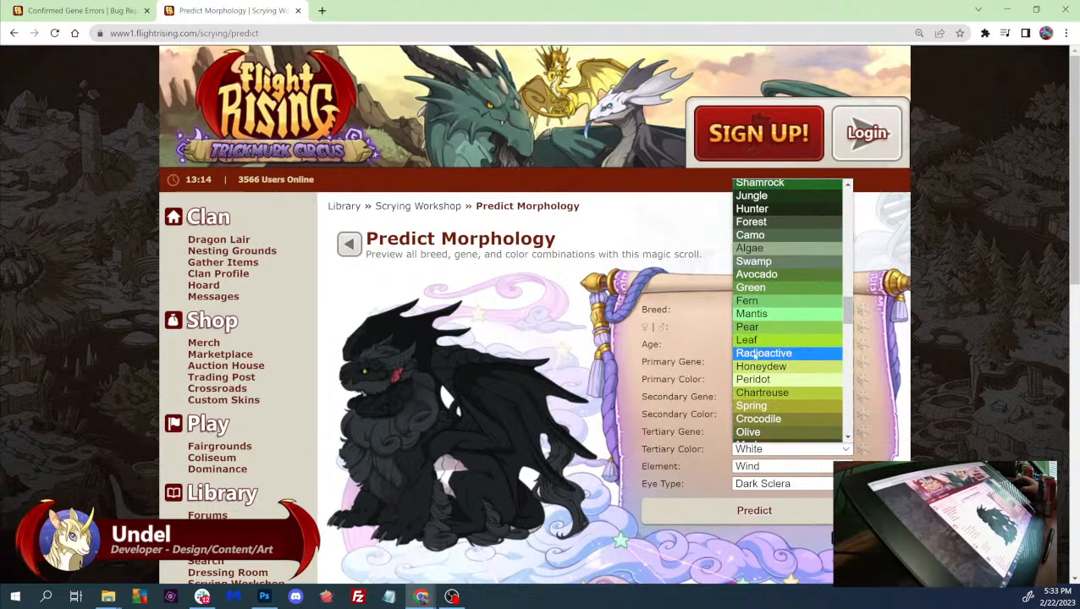
click(761, 350)
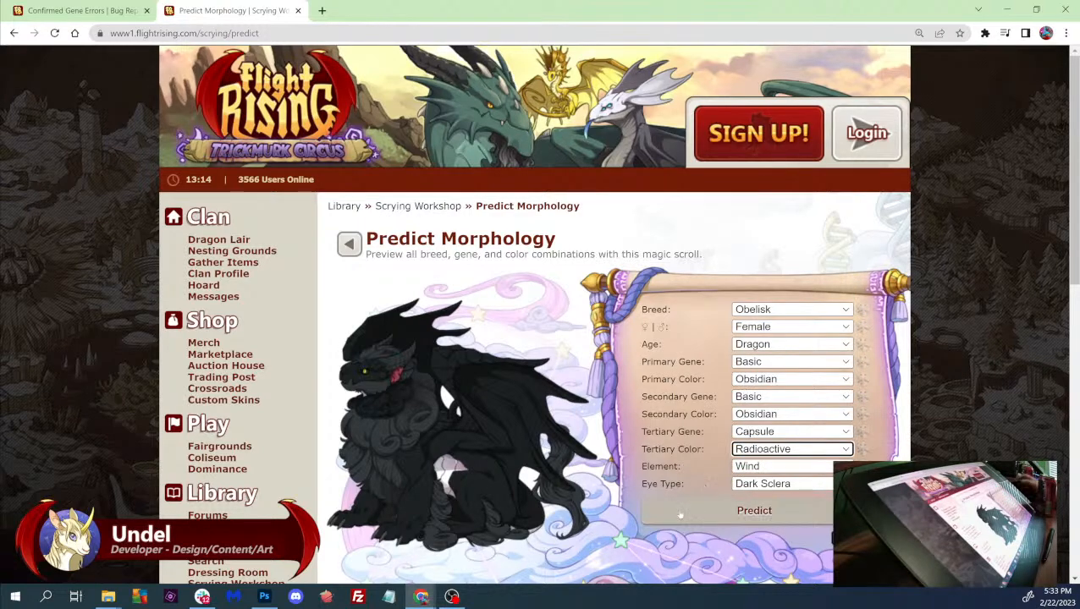
click(679, 512)
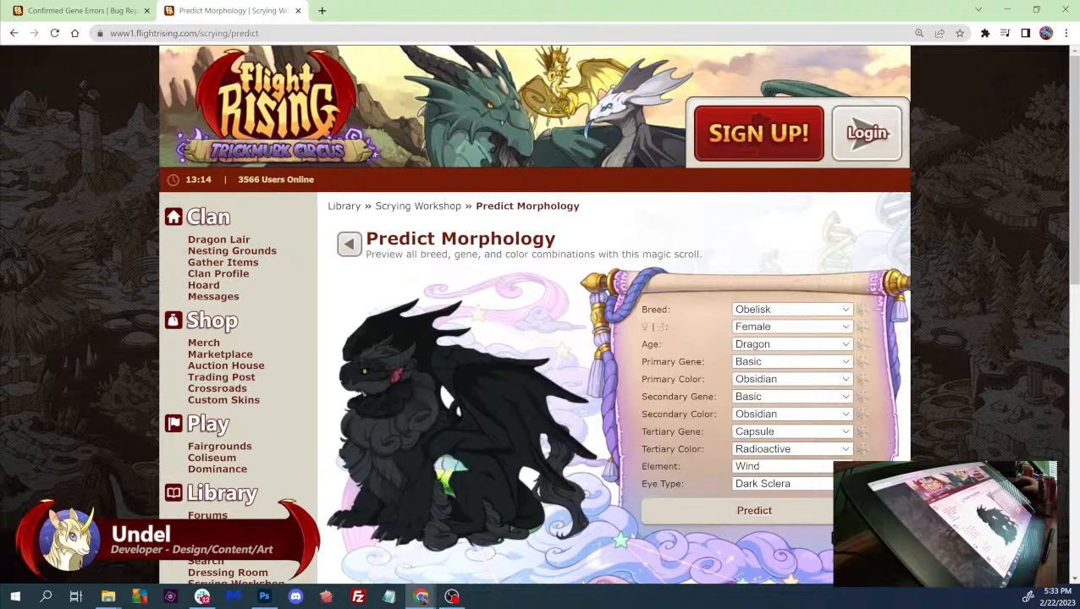
- Examine the Obelisk preview up close under the chin and around the tail behind the back leg for stray Capsule pixels
key(ctrl+plus)
key(ctrl+plus)
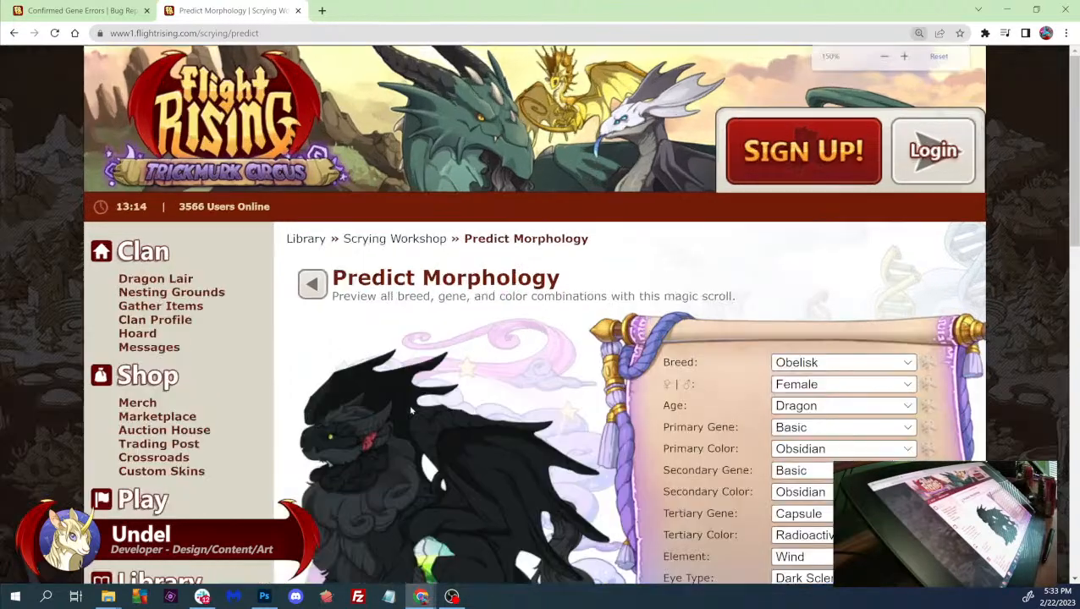
key(ctrl+plus)
scroll(564, 389, down, 2)
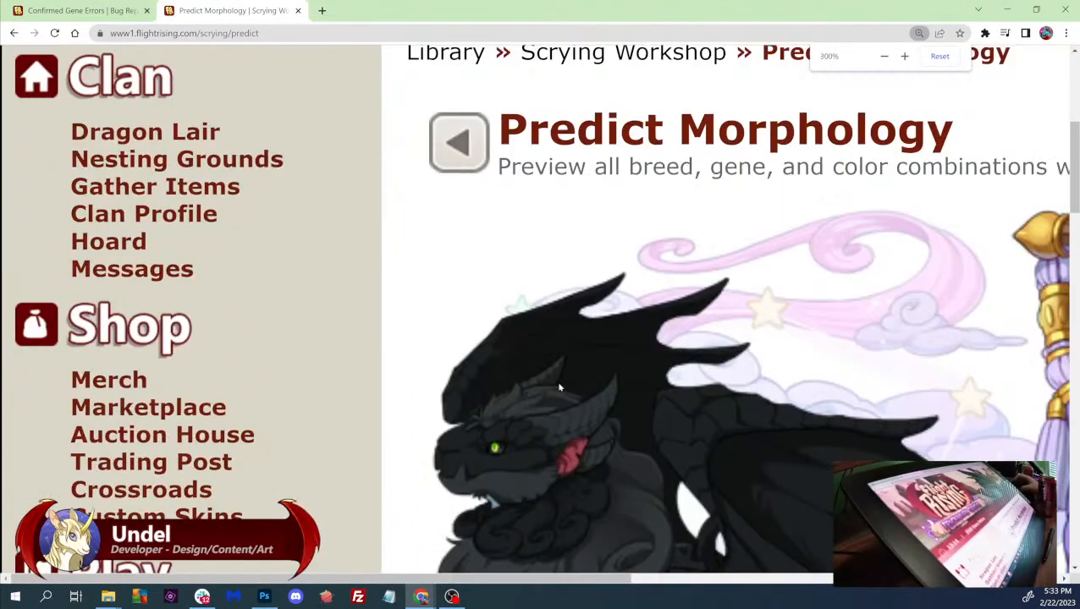
key(ctrl+plus)
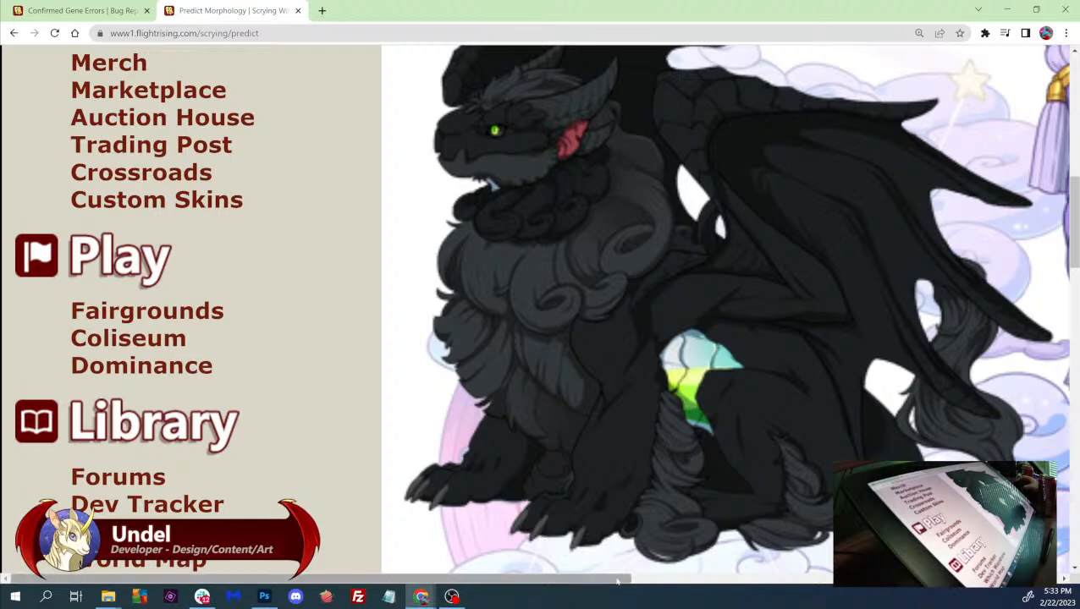
scroll(758, 519, right, 5)
scroll(534, 316, left, 2)
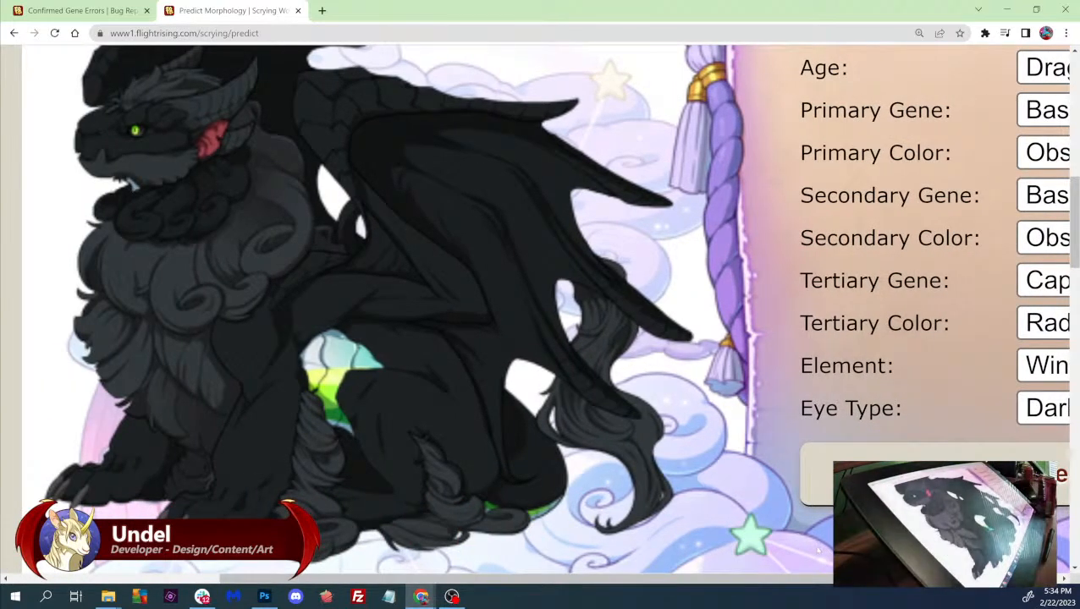
key(ctrl+minus)
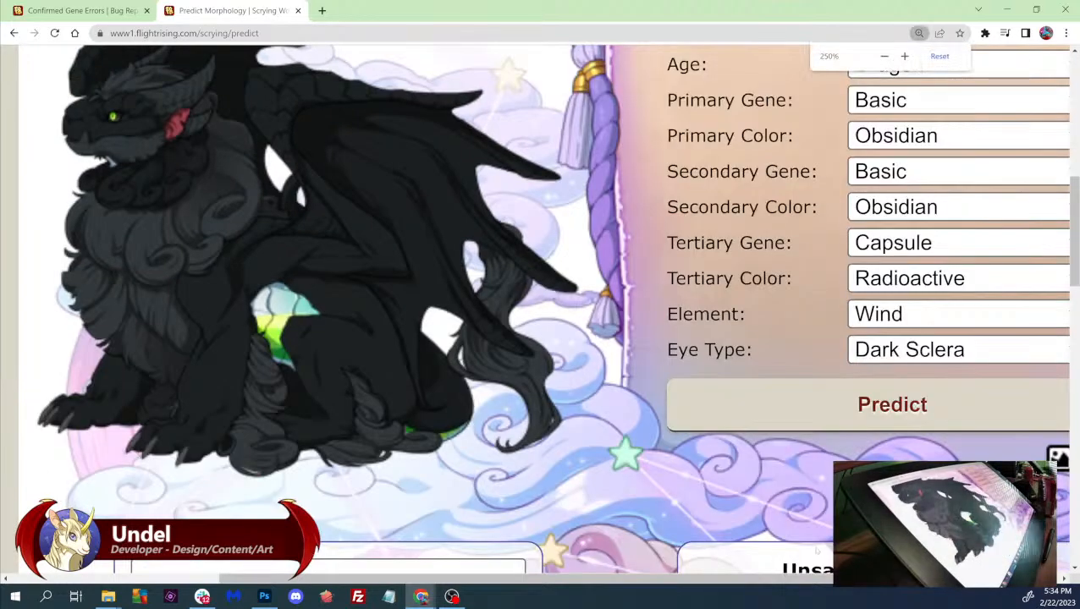
key(space)
click(349, 399)
key(space)
key(space)
key(space)
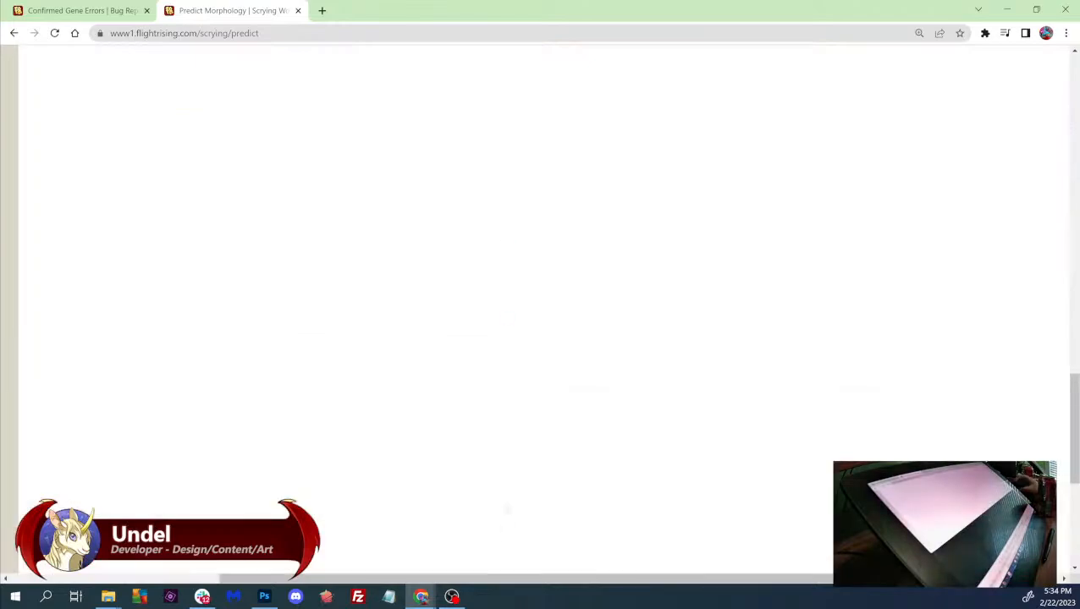
scroll(517, 387, up, 15)
scroll(517, 387, down, 2)
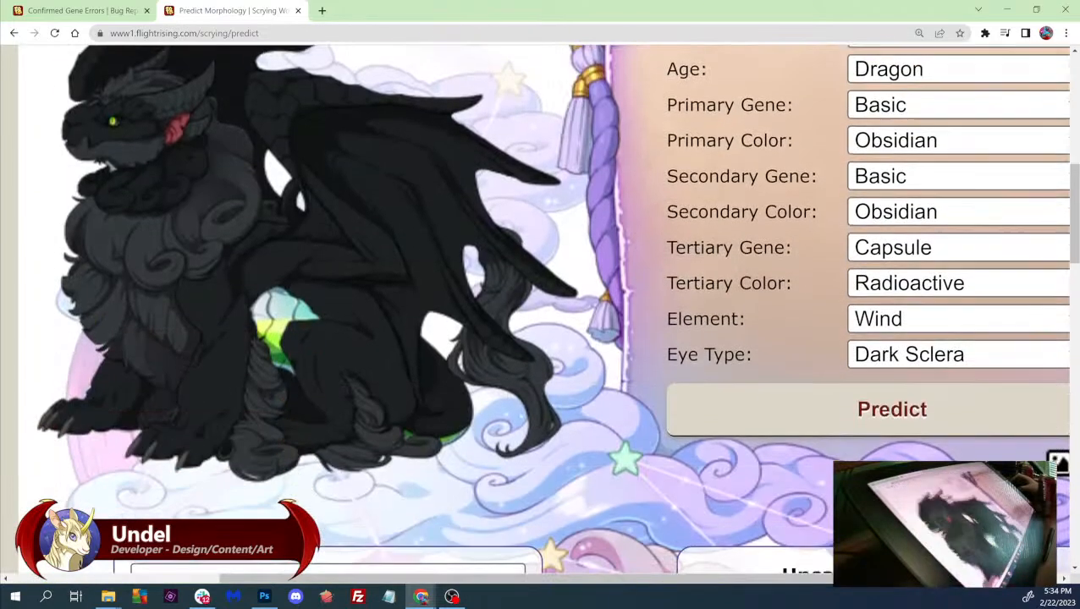
- Set the predicted Obelisk's tertiary gene to Underbelly and generate the prediction again
drag(514, 579, 609, 579)
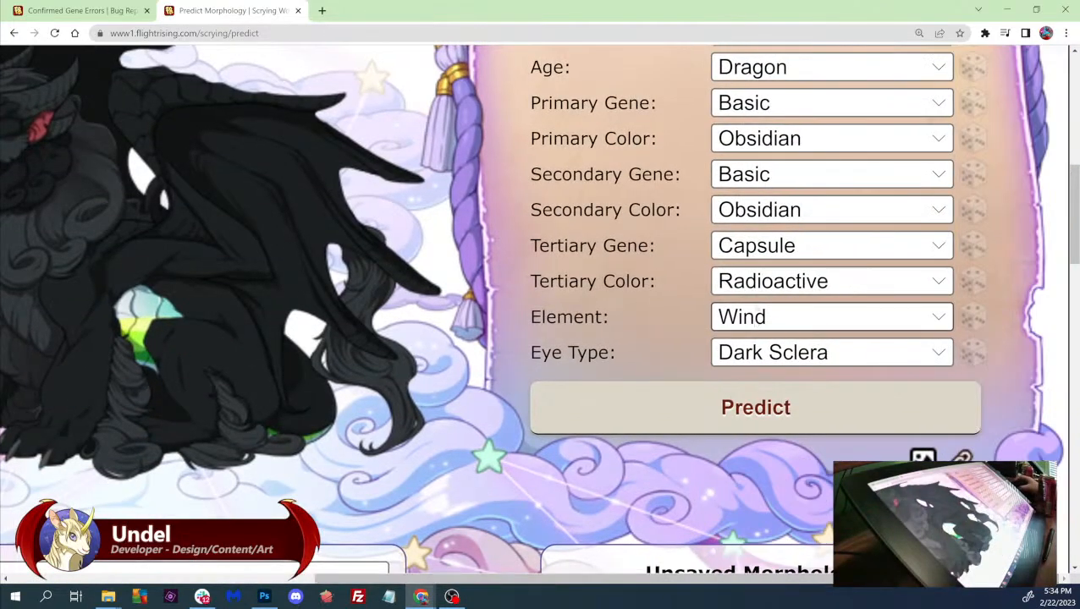
click(813, 245)
scroll(777, 404, down, 6)
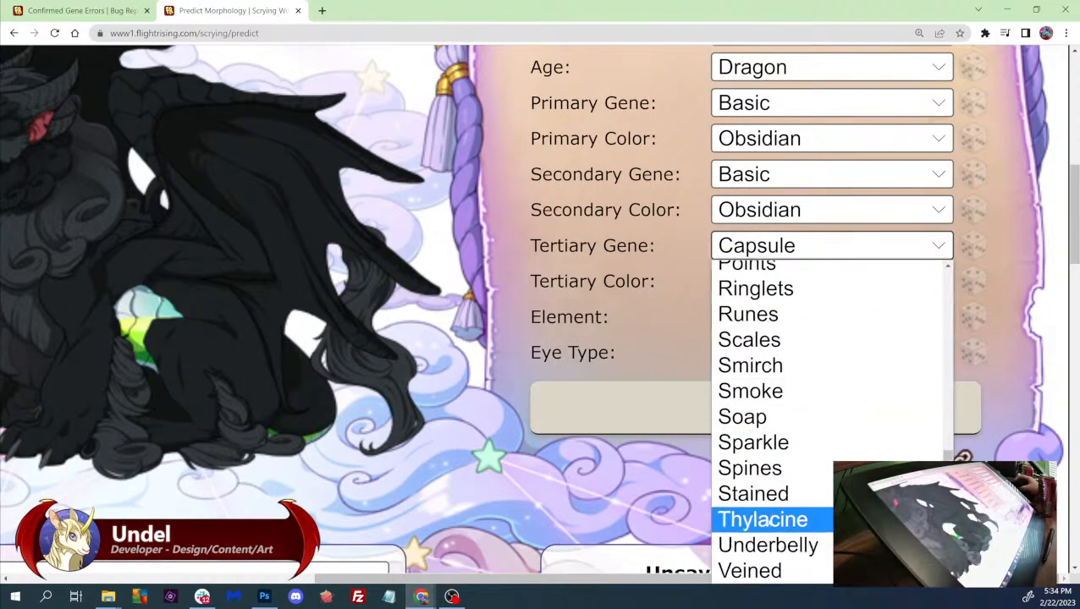
click(766, 545)
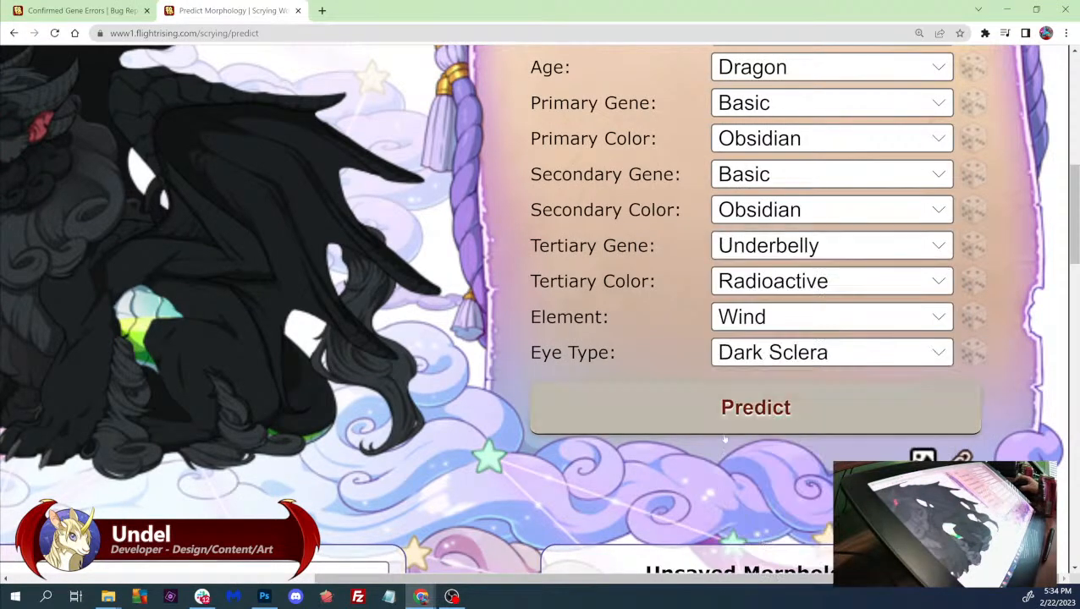
scroll(325, 391, down, 10)
scroll(543, 342, up, 15)
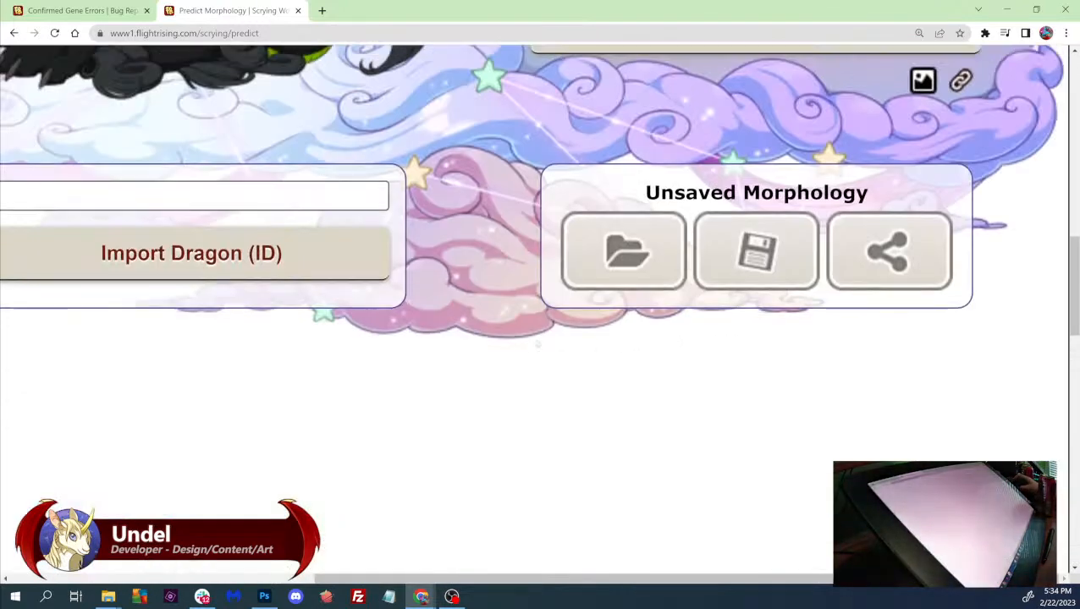
key(ctrl+minus)
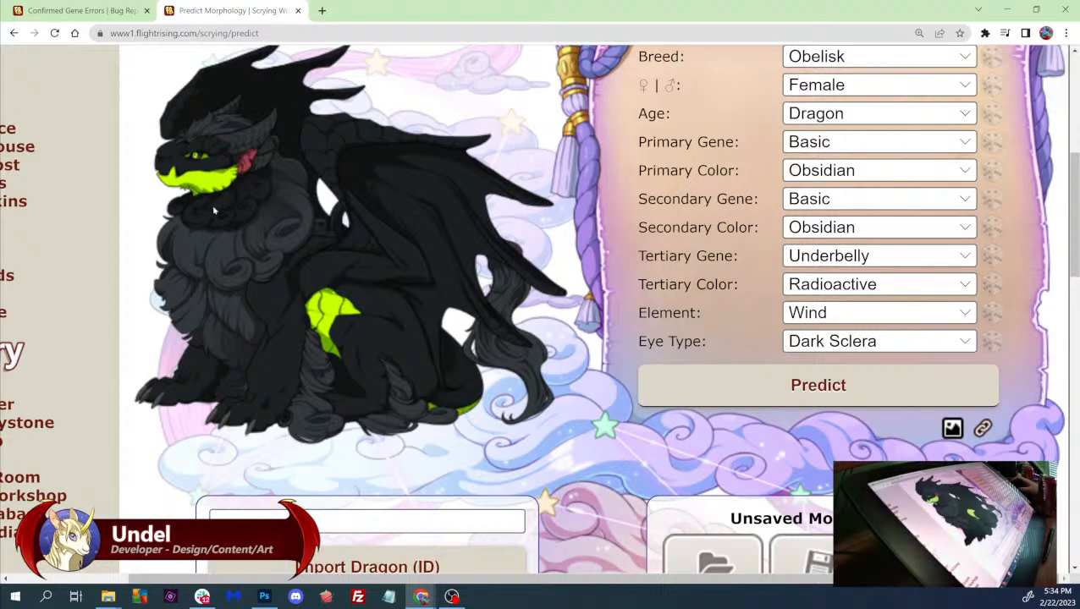
- Reread the full Obelisk F Capsule entry in the Confirmed Gene Errors list
click(80, 10)
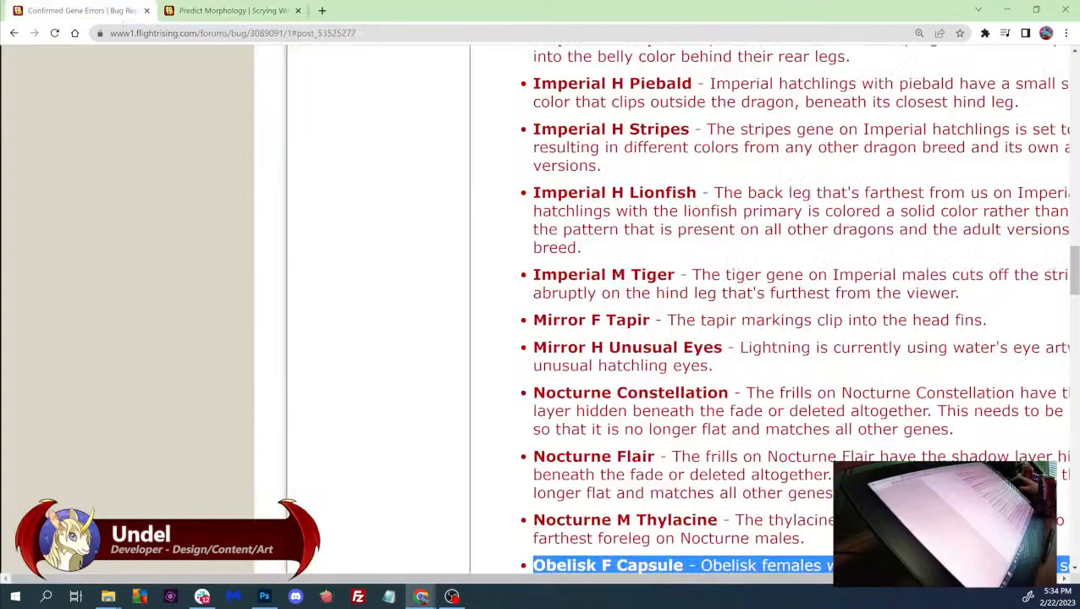
scroll(535, 582, down, 2)
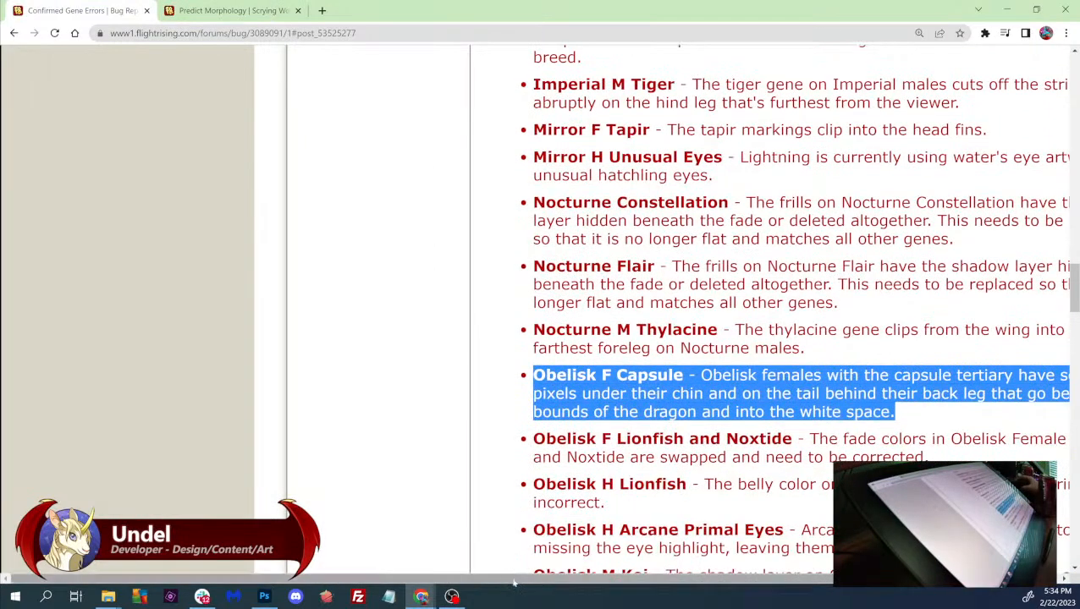
scroll(535, 582, right, 1)
scroll(535, 582, right, 3)
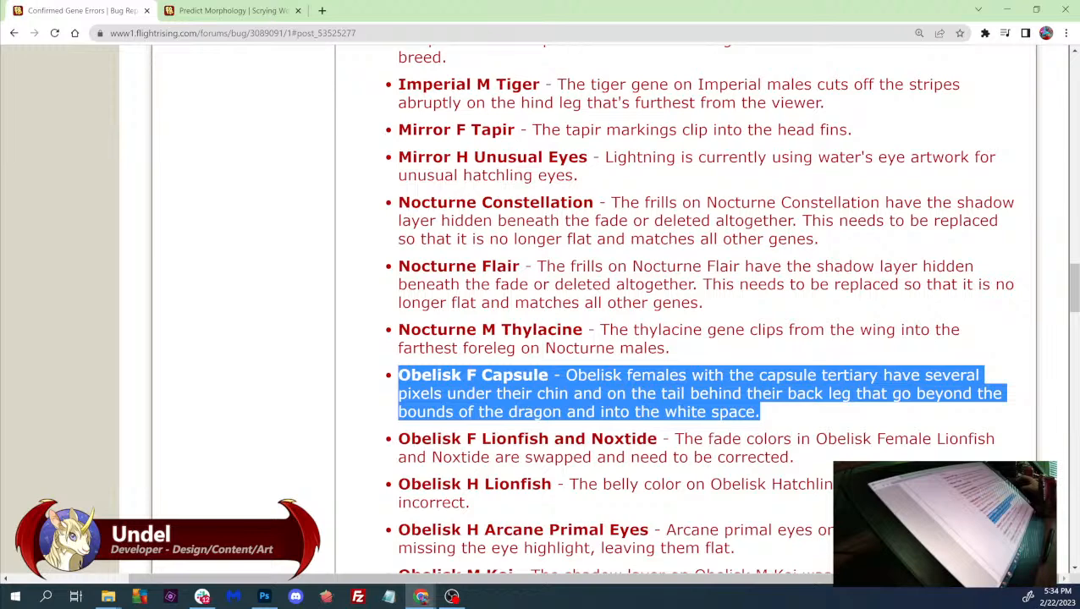
- Set the Obelisk's tertiary color to Obsidian on the Predict Morphology page and generate the prediction again
click(232, 11)
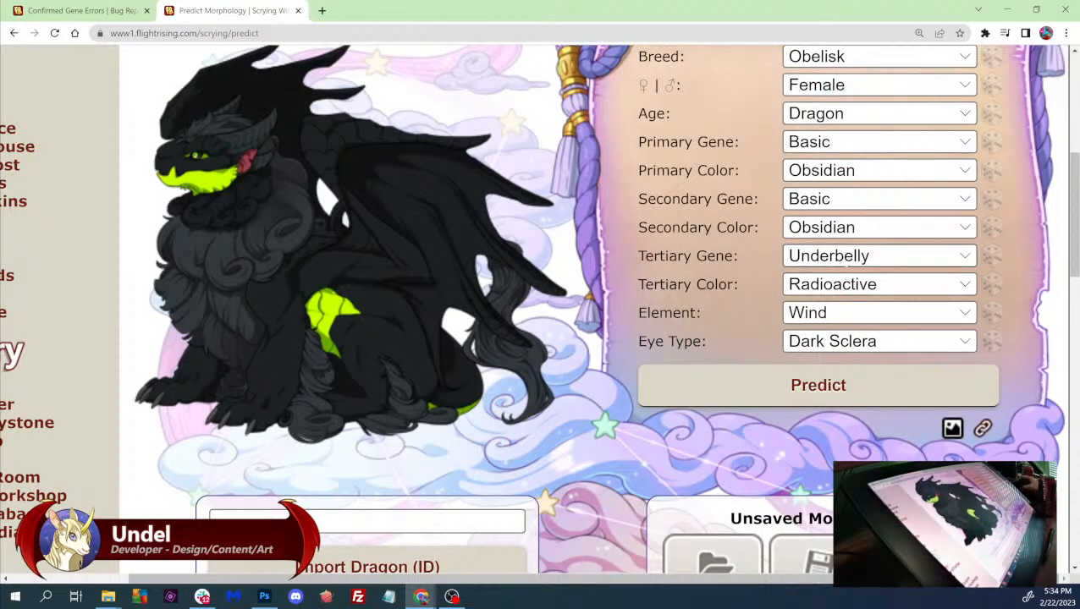
click(849, 256)
key(Escape)
click(854, 290)
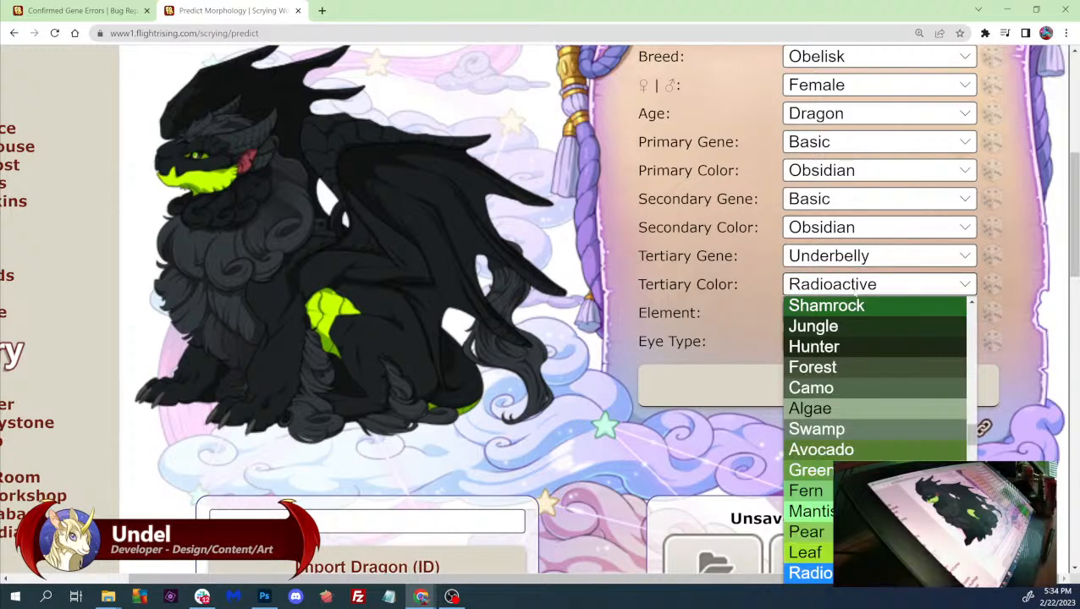
key(Escape)
click(810, 387)
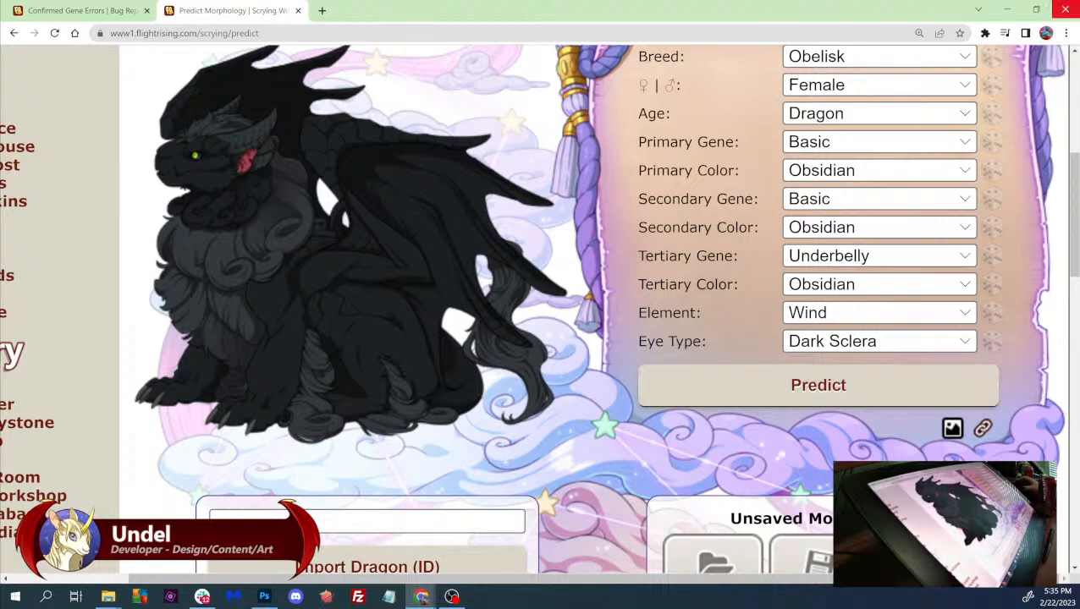
- Switch to Photoshop and check the extent of ObeliskF.psd's Glass layer by loading its pixels as a selection, then deselect
click(1009, 9)
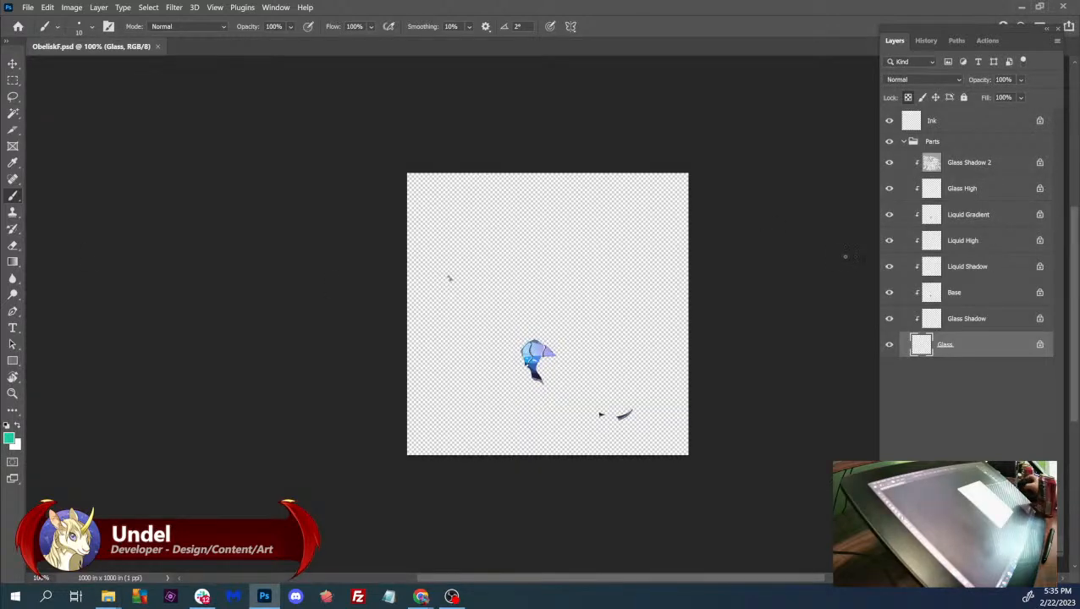
key(ctrl+minus)
key(ctrl+plus)
key(ctrl+plus)
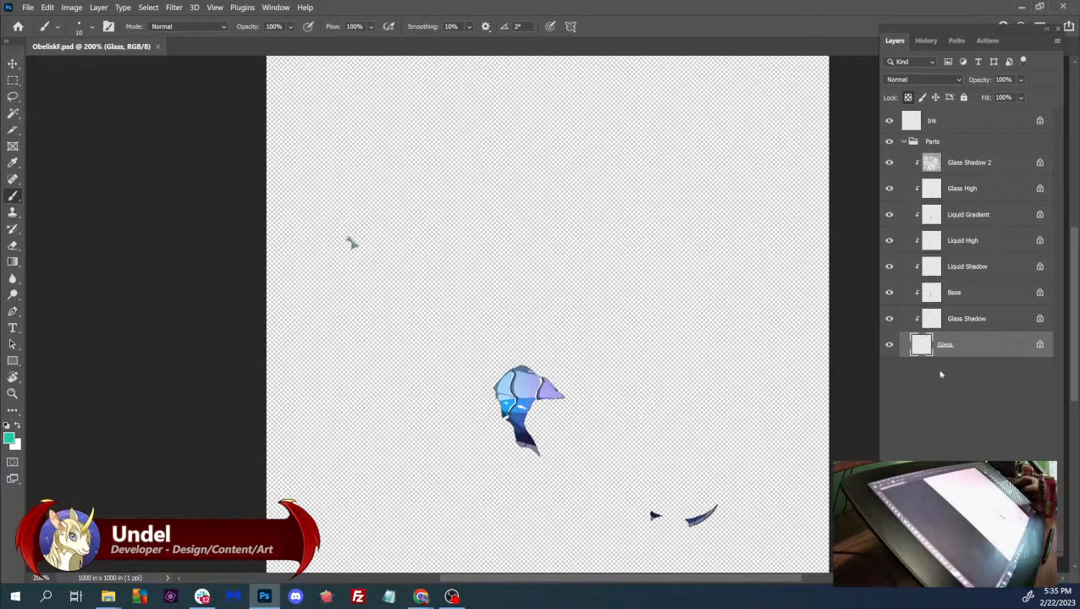
ctrl+click(923, 352)
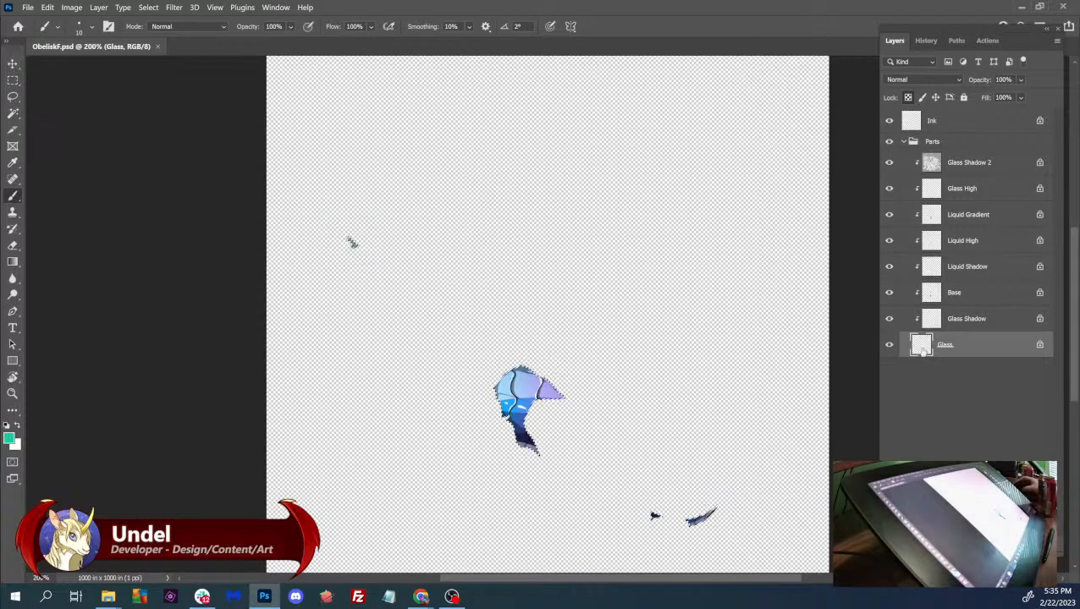
click(1054, 41)
click(1045, 50)
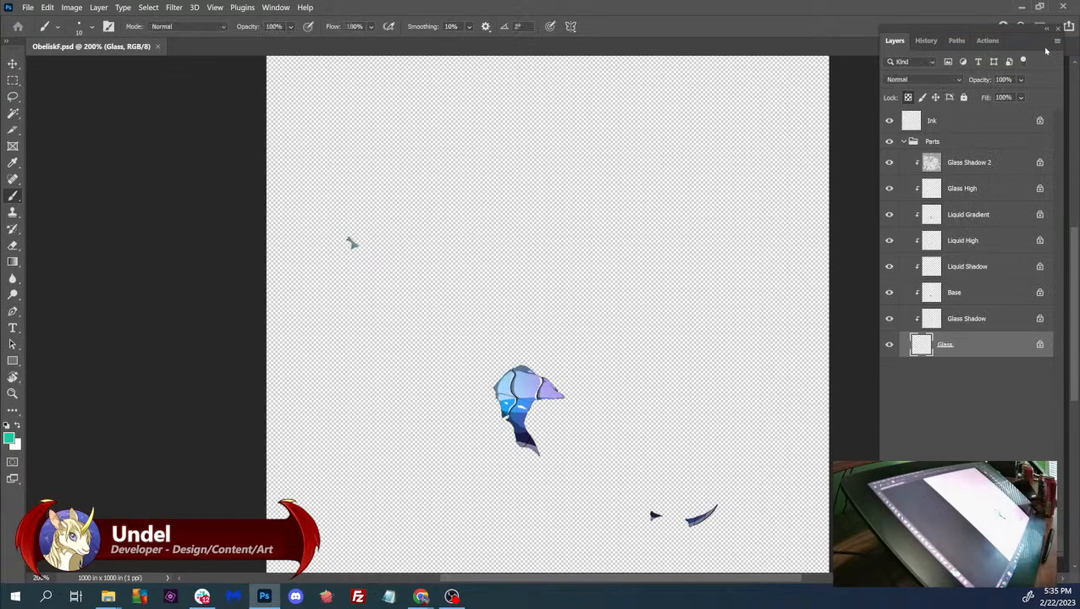
- Add a new layer beneath the Glass layer and fill it with the green foreground color as a backdrop
drag(973, 345, 974, 387)
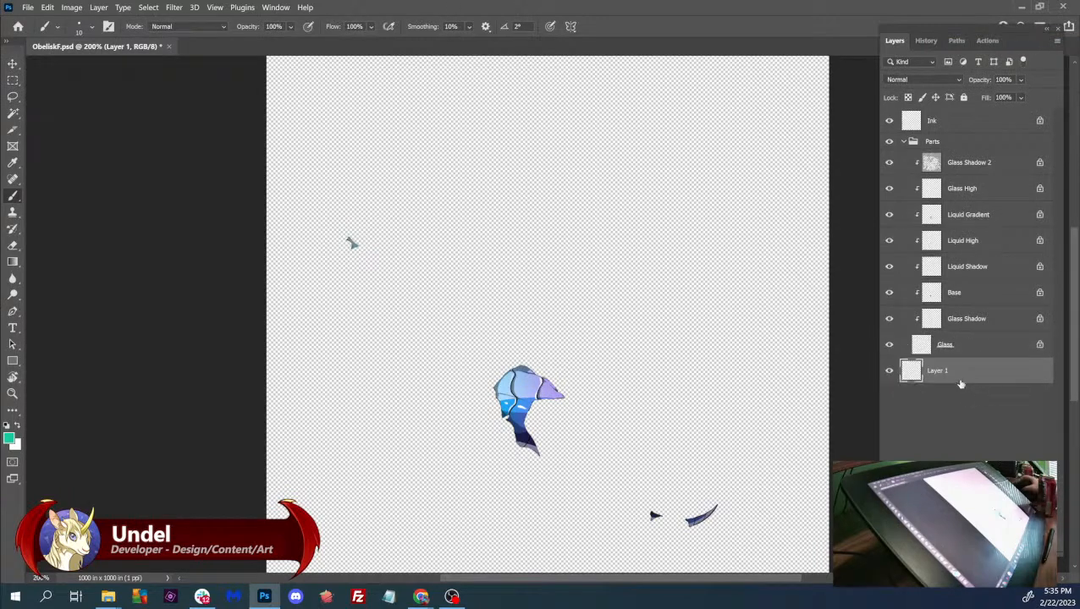
key(shift+F5)
key(Return)
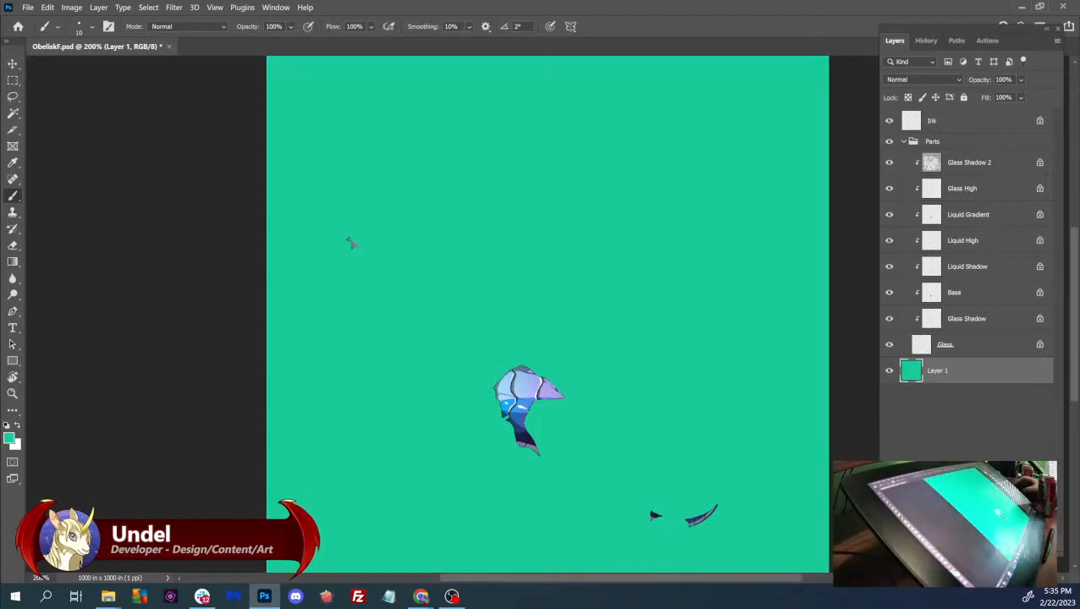
- Fill the Glass layer with pure red (ff0000) to check its edges against the backdrop, then undo the fill
click(936, 345)
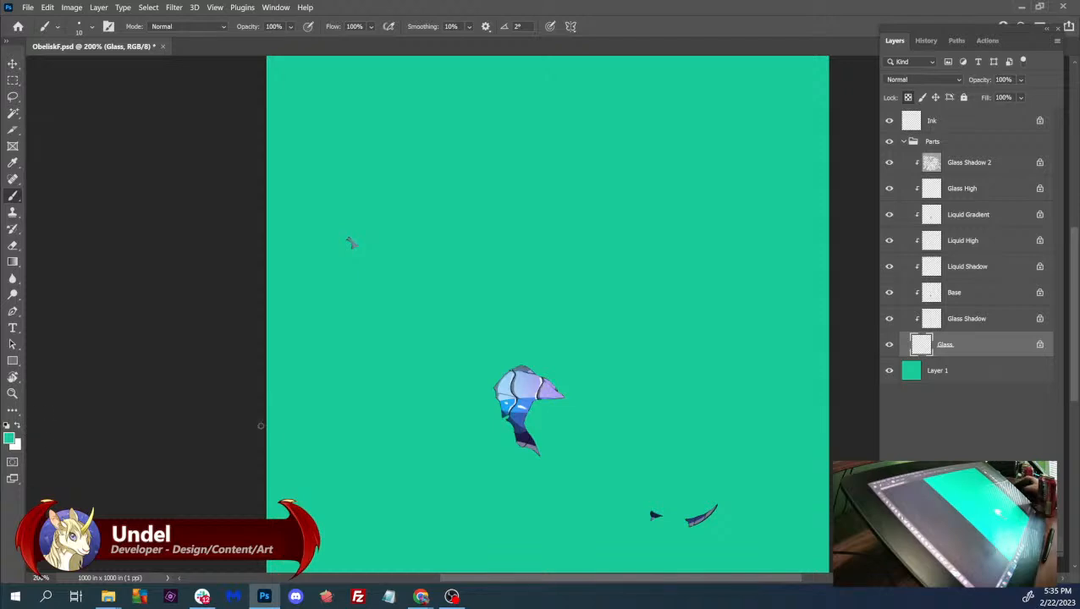
click(10, 439)
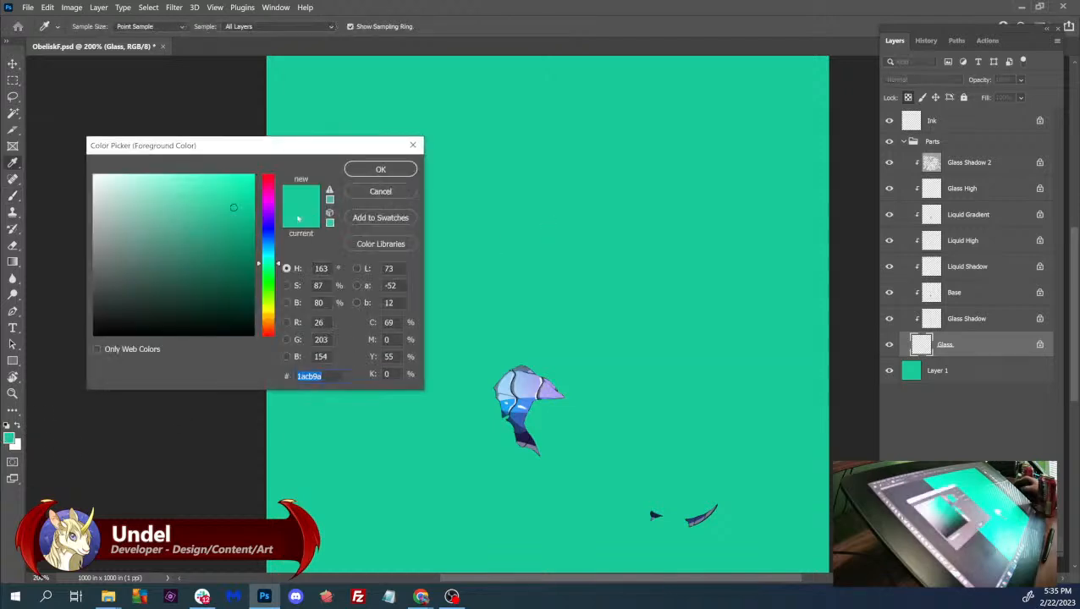
click(262, 175)
drag(228, 185, 257, 173)
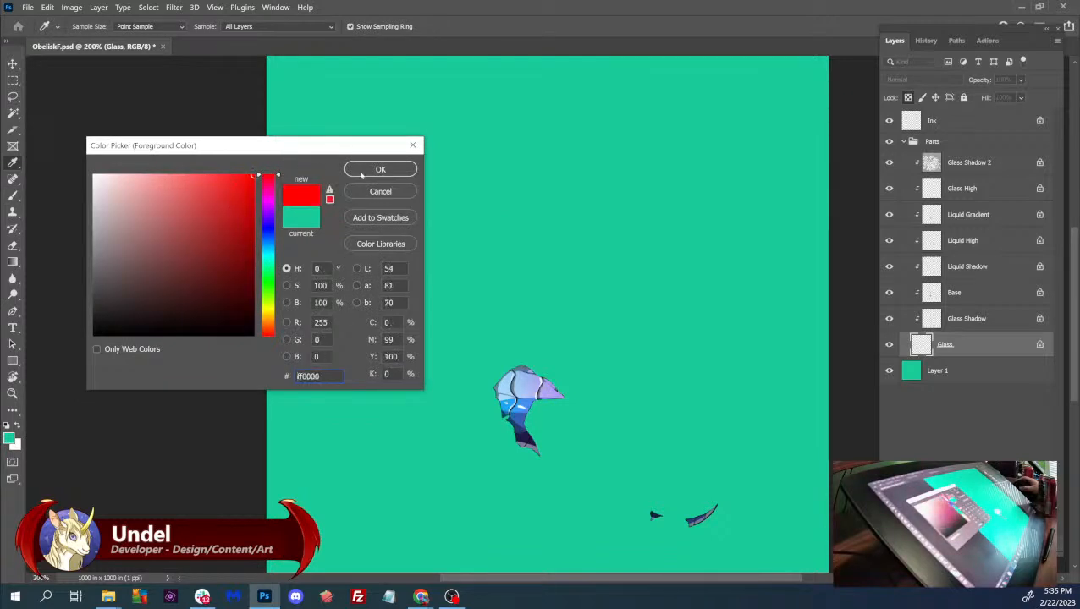
click(368, 174)
key(alt+BackSpace)
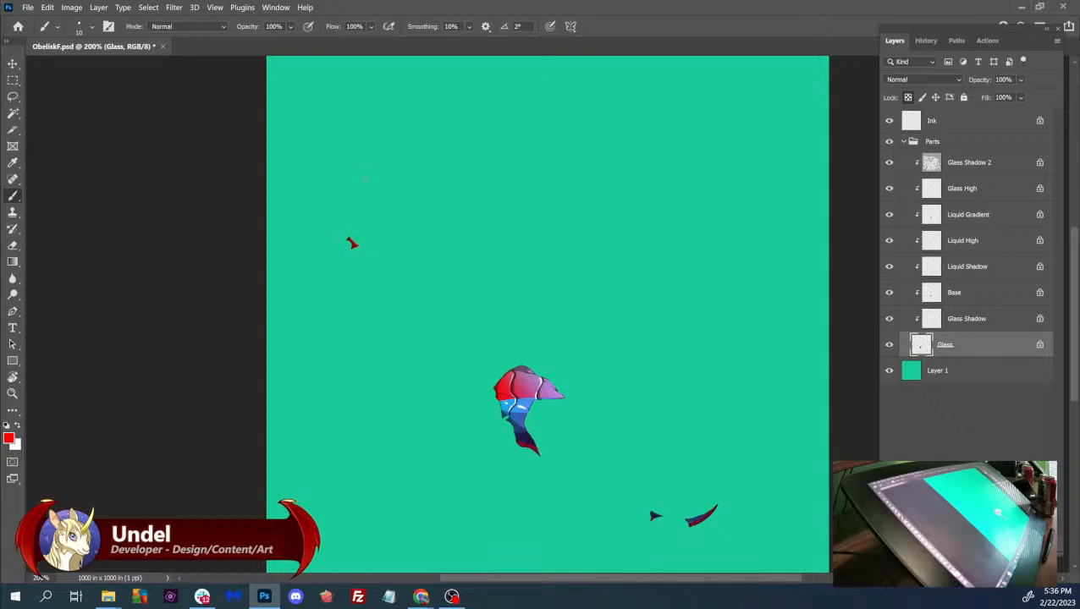
key(ctrl+z)
key(ctrl+shift+z)
key(ctrl+z)
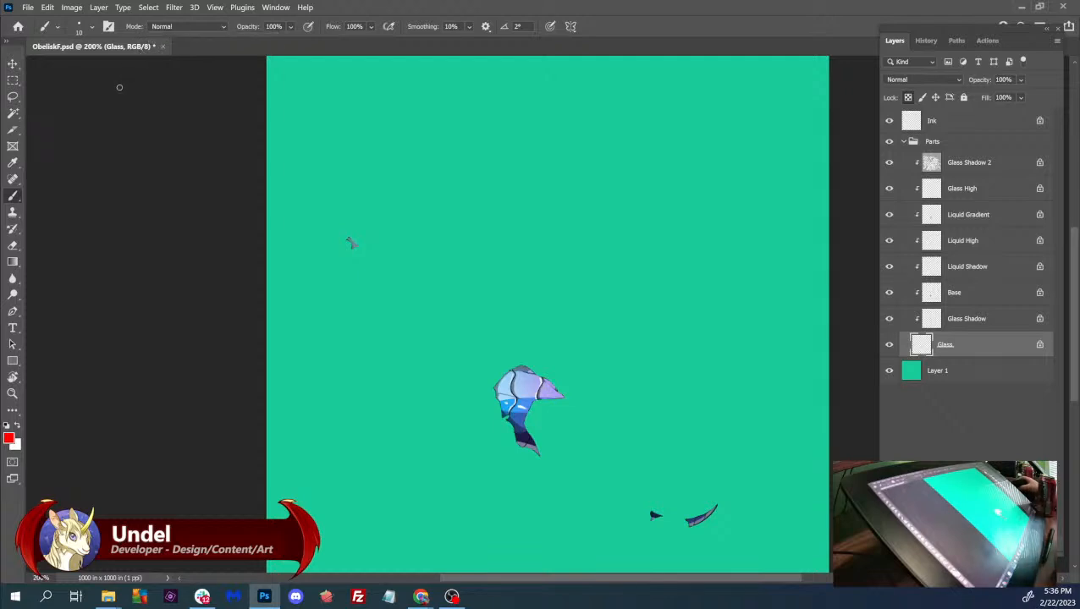
- Close ObeliskF.psd without saving the changes and switch back to Chrome
click(163, 46)
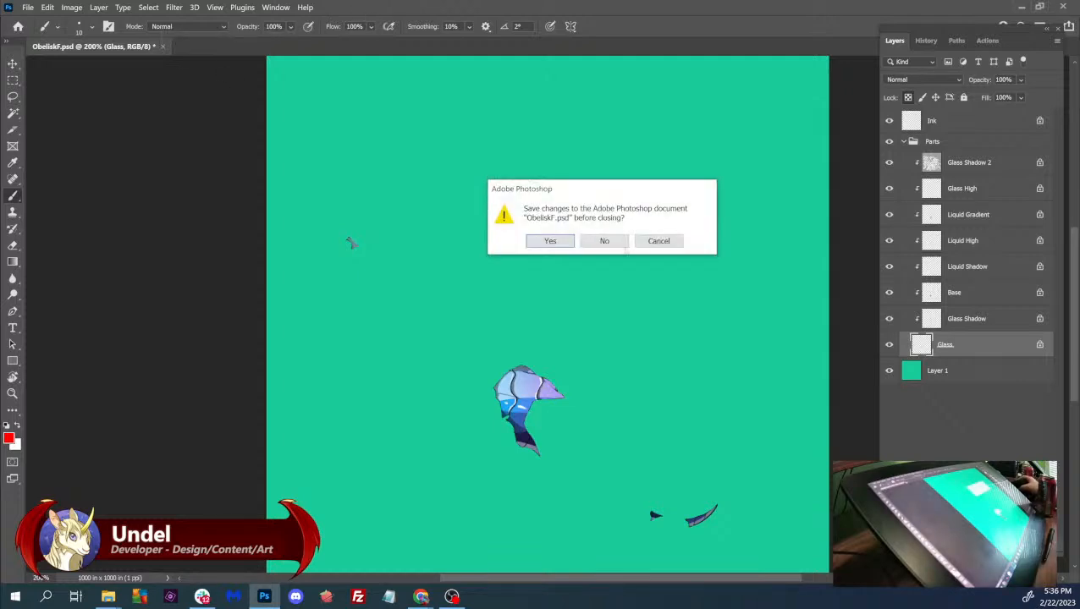
click(604, 241)
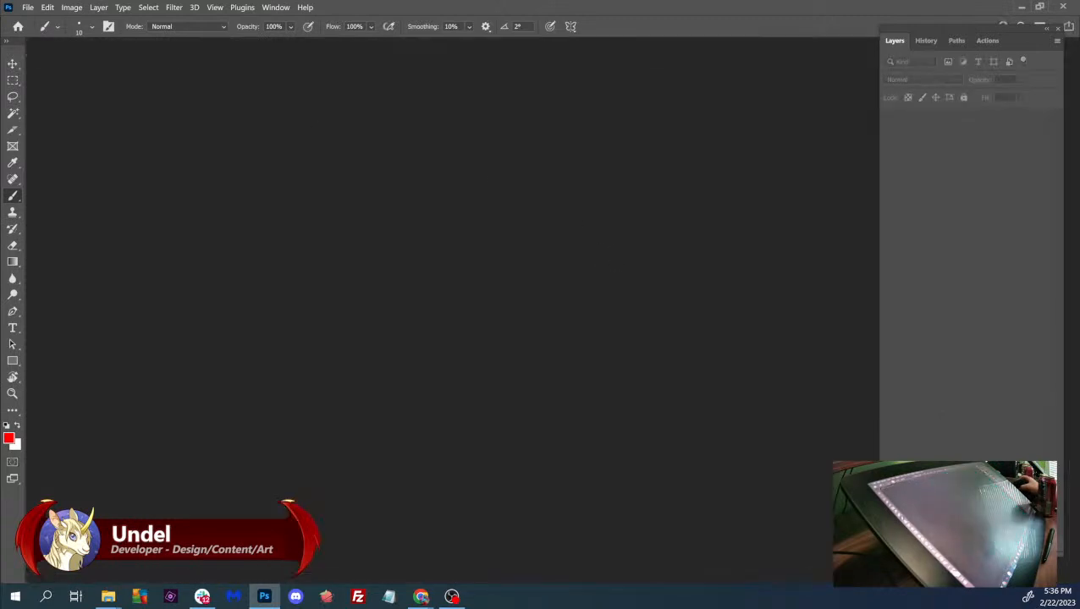
key(alt+Tab)
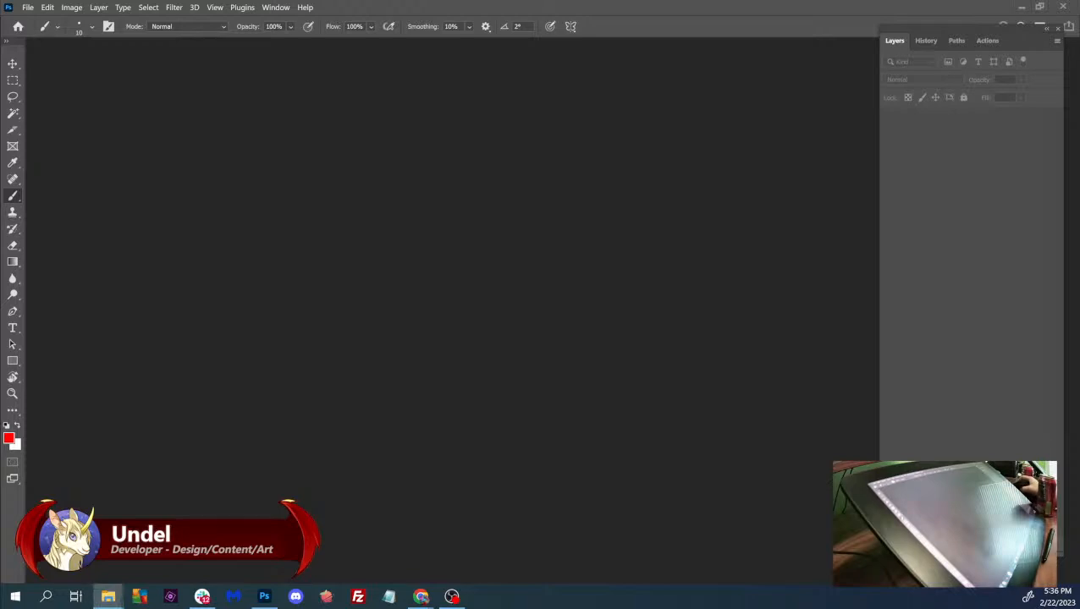
key(alt+Tab)
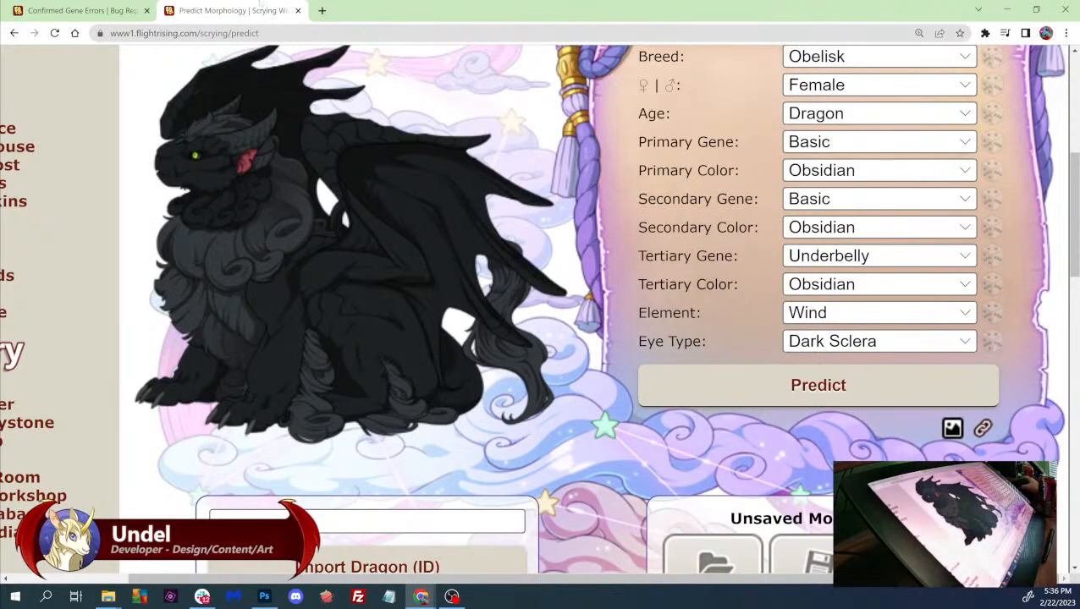
- Read the Obelisk F Lionfish and Noxtide entry in the Confirmed Gene Errors list, highlighting its text
click(90, 11)
scroll(702, 310, down, 1)
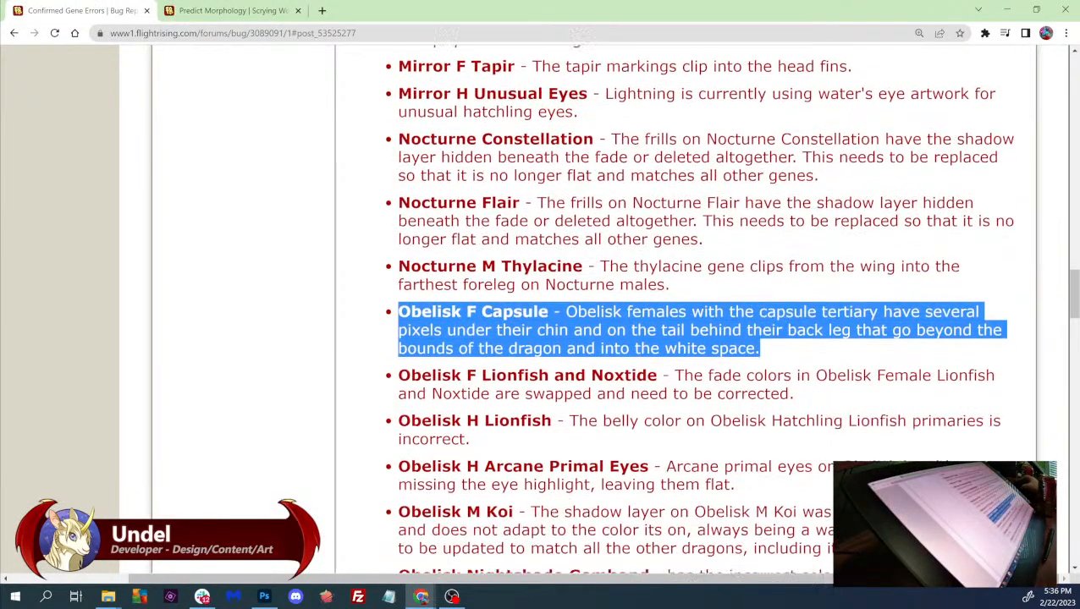
drag(410, 374, 793, 394)
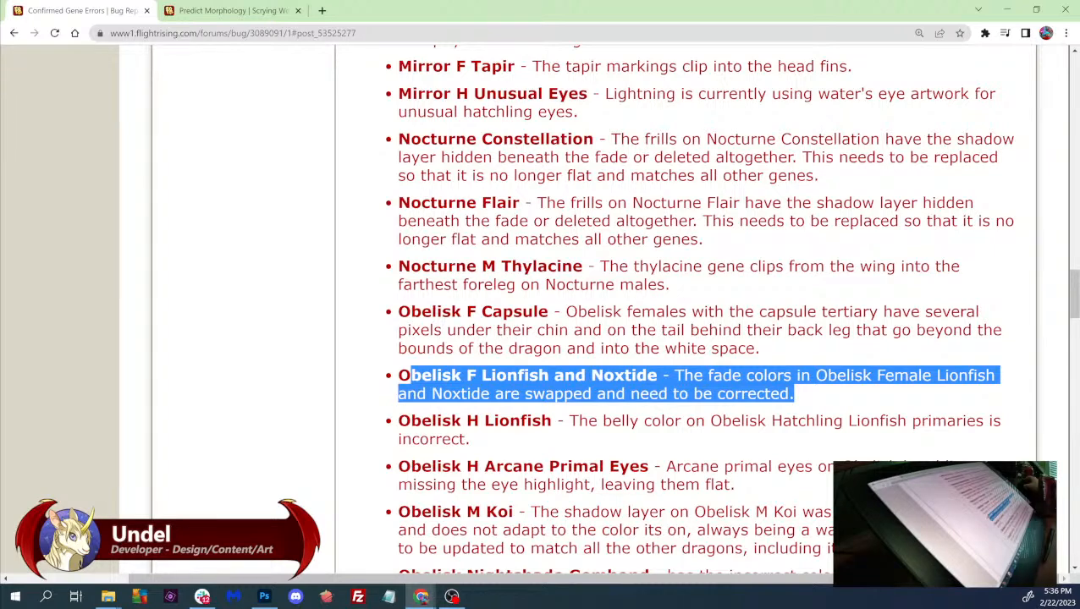
- Set the predicted female Obelisk's primary gene to Lionfish and its secondary gene to Noxtide
click(208, 10)
scroll(829, 283, up, 2)
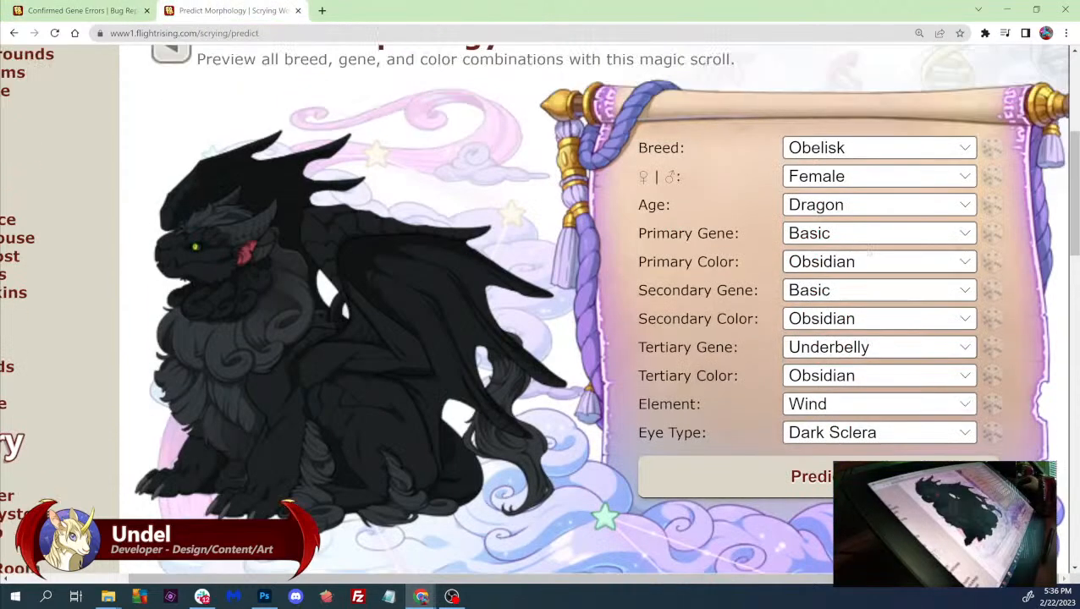
click(819, 271)
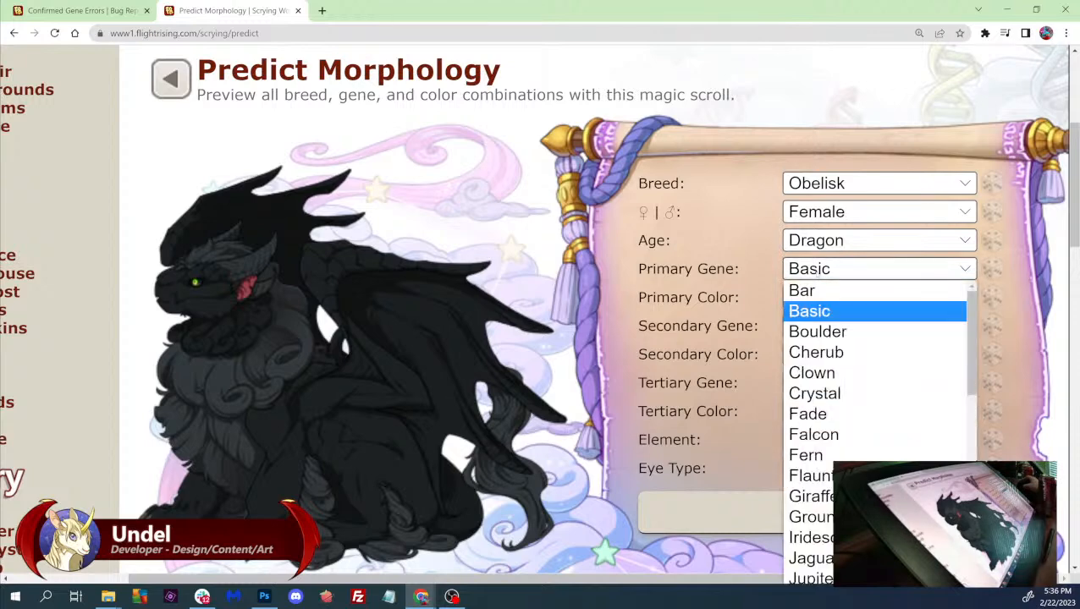
text(li)
key(Return)
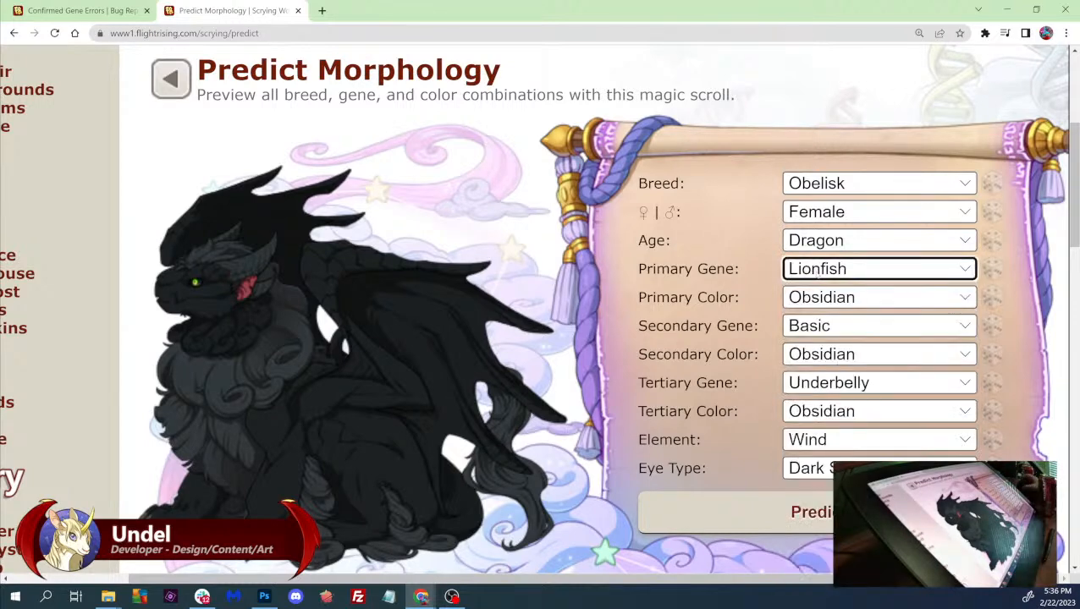
click(819, 328)
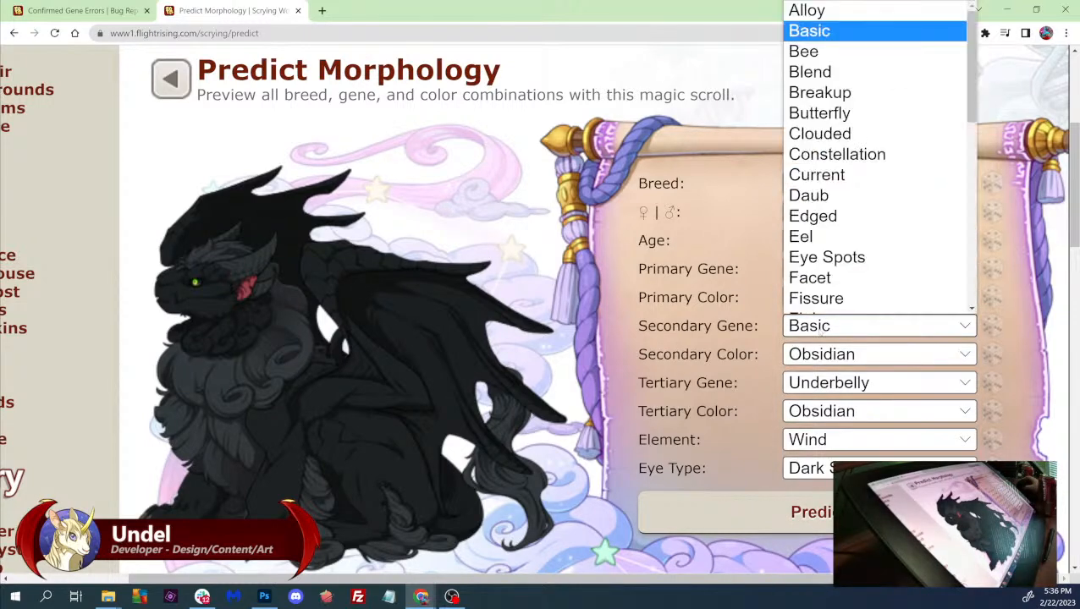
text(no)
key(Return)
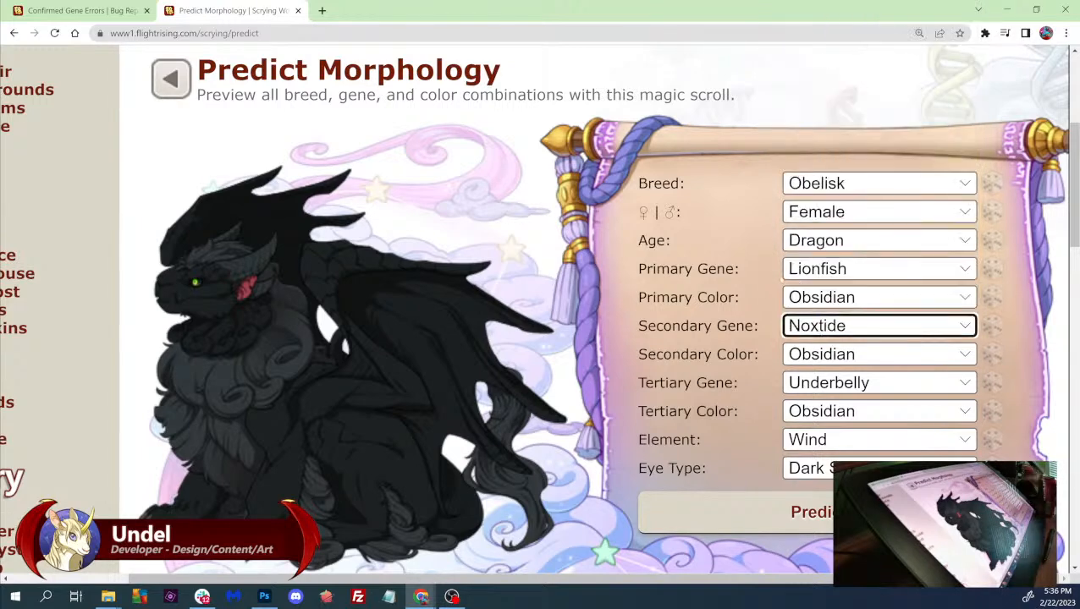
- Predict the Obelisk with Lionfish and Noxtide, and set its primary and secondary colors to Eggplant
click(734, 508)
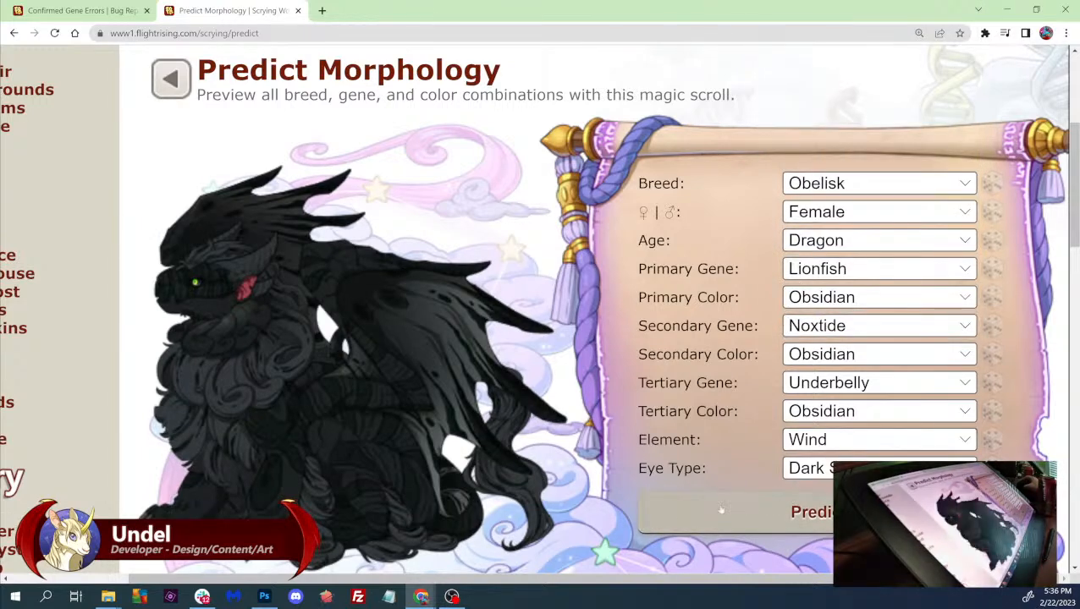
click(872, 297)
scroll(853, 200, down, 5)
scroll(853, 200, down, 1)
click(853, 179)
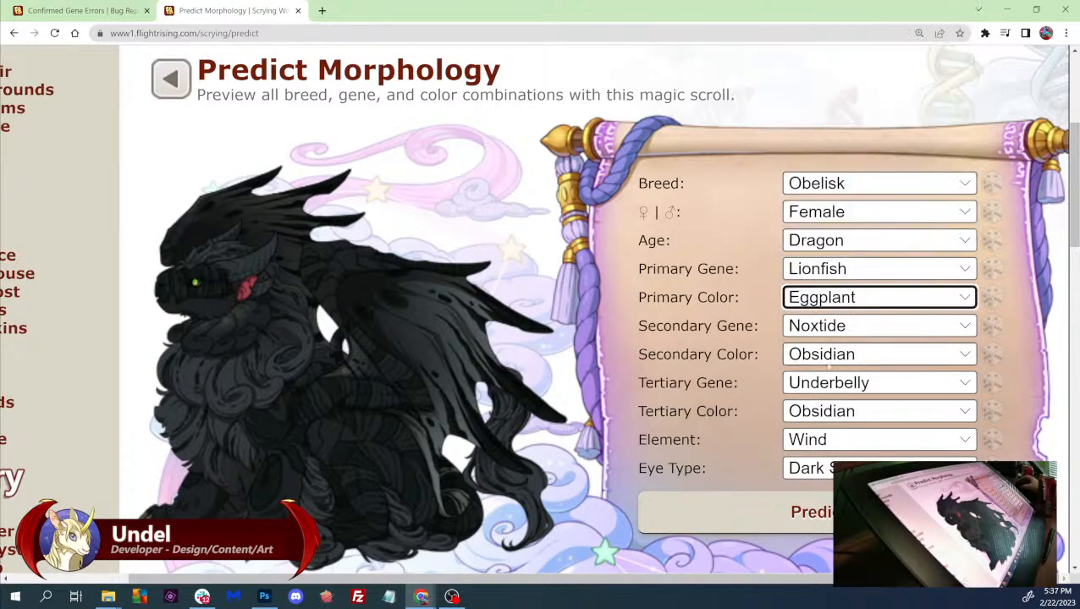
click(828, 353)
scroll(846, 203, down, 3)
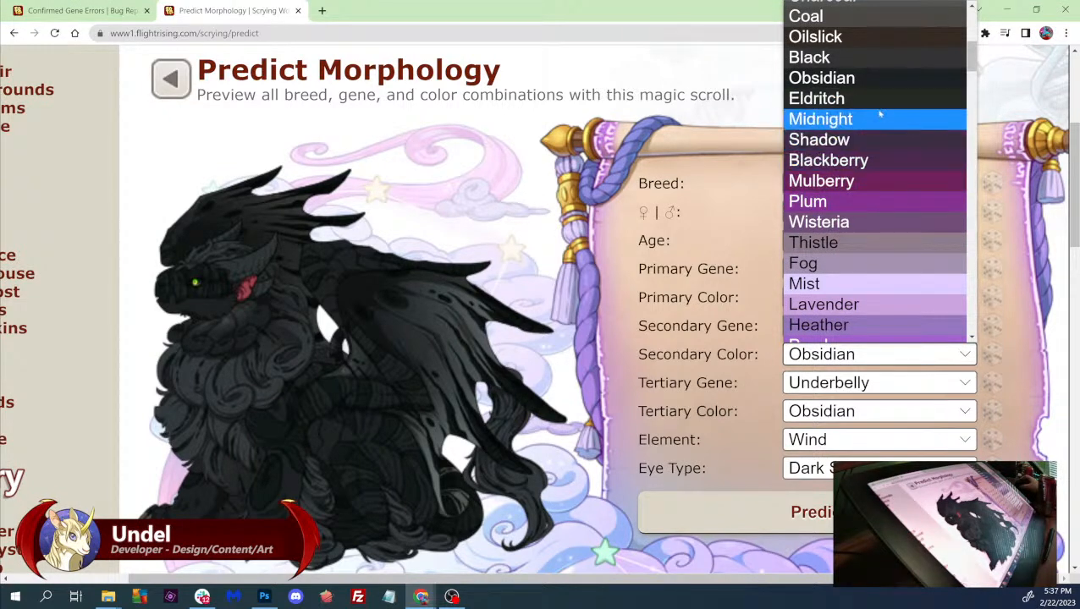
key(e)
key(Return)
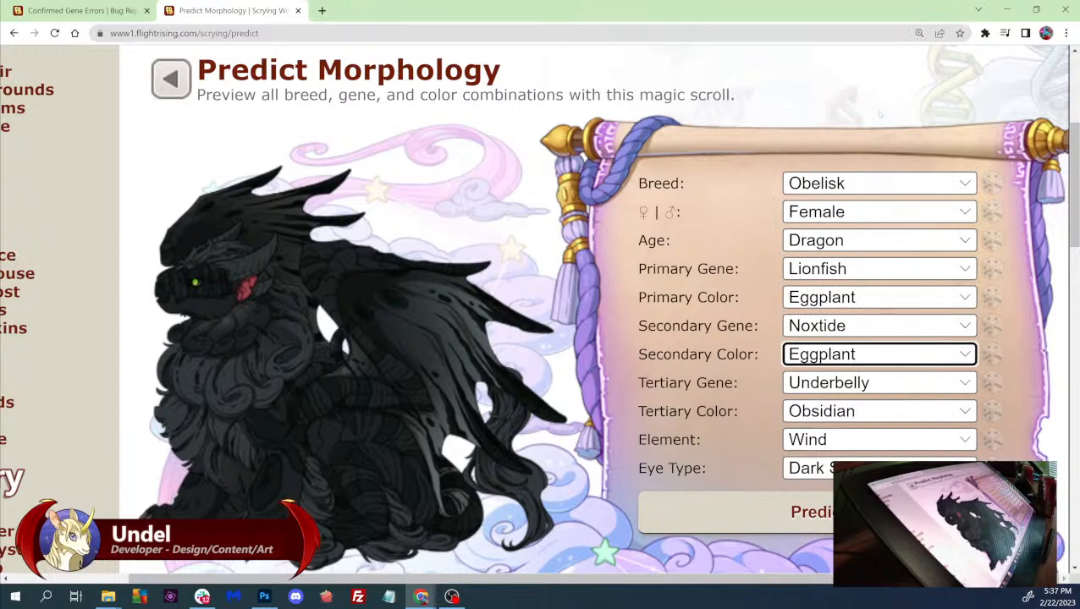
- Set the tertiary gene to Basic and predict the female Obelisk again
click(880, 383)
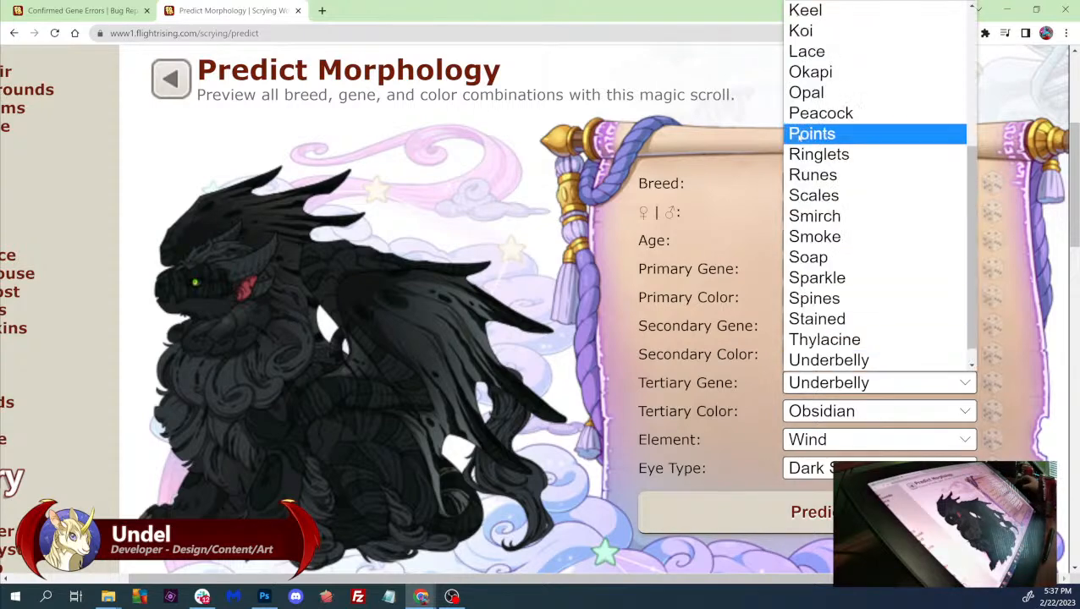
scroll(846, 93, up, 4)
click(811, 10)
click(682, 515)
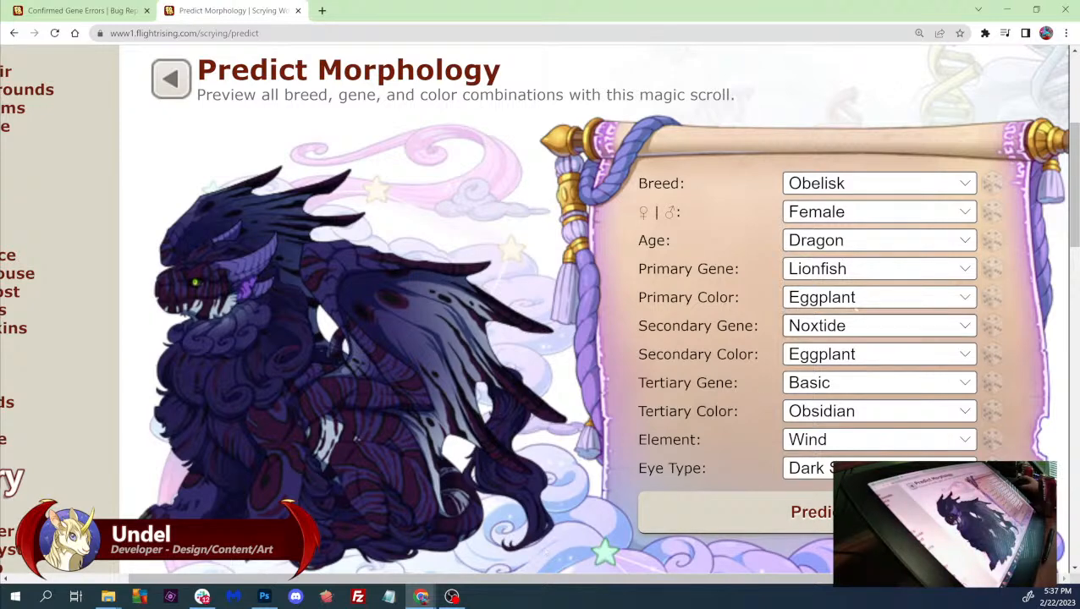
- Preview the same Lionfish and Noxtide combination on a male Obelisk for comparison, and return the prediction to Female
click(833, 213)
click(835, 237)
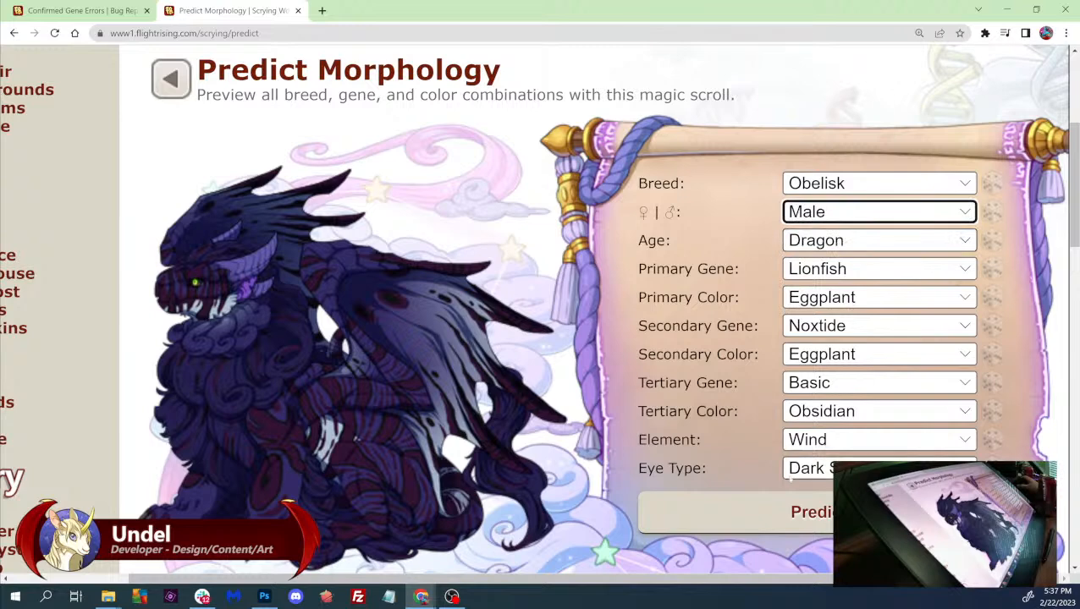
click(718, 518)
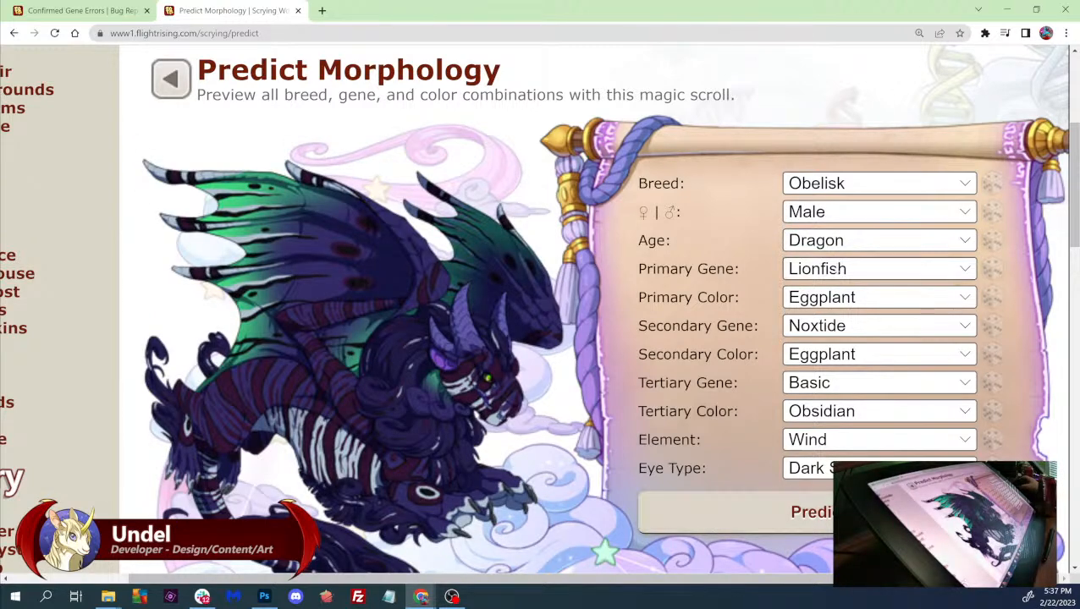
click(855, 182)
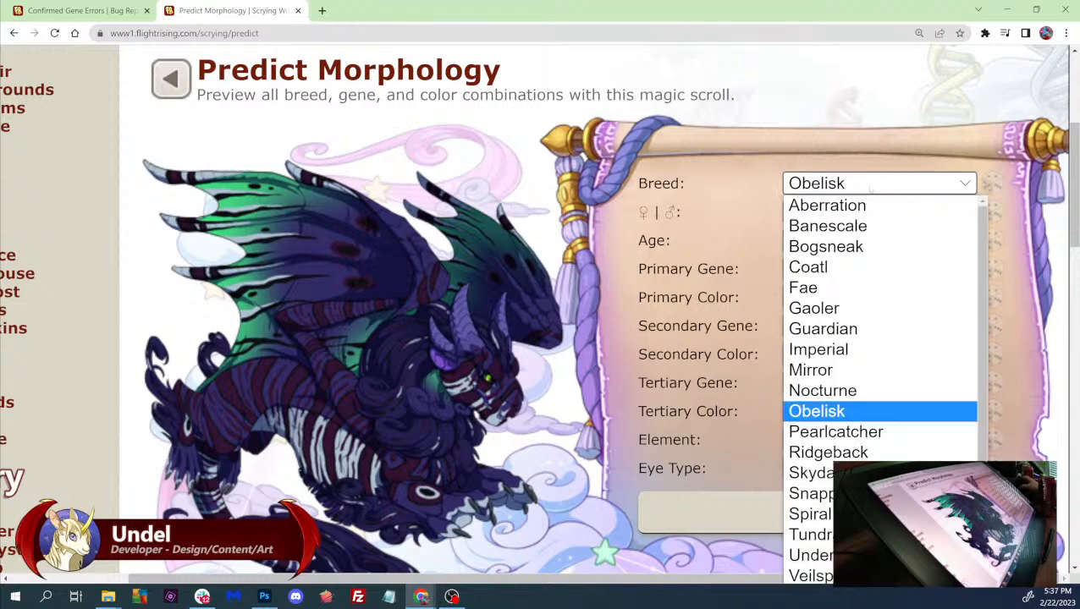
click(811, 411)
click(811, 214)
click(812, 254)
click(778, 516)
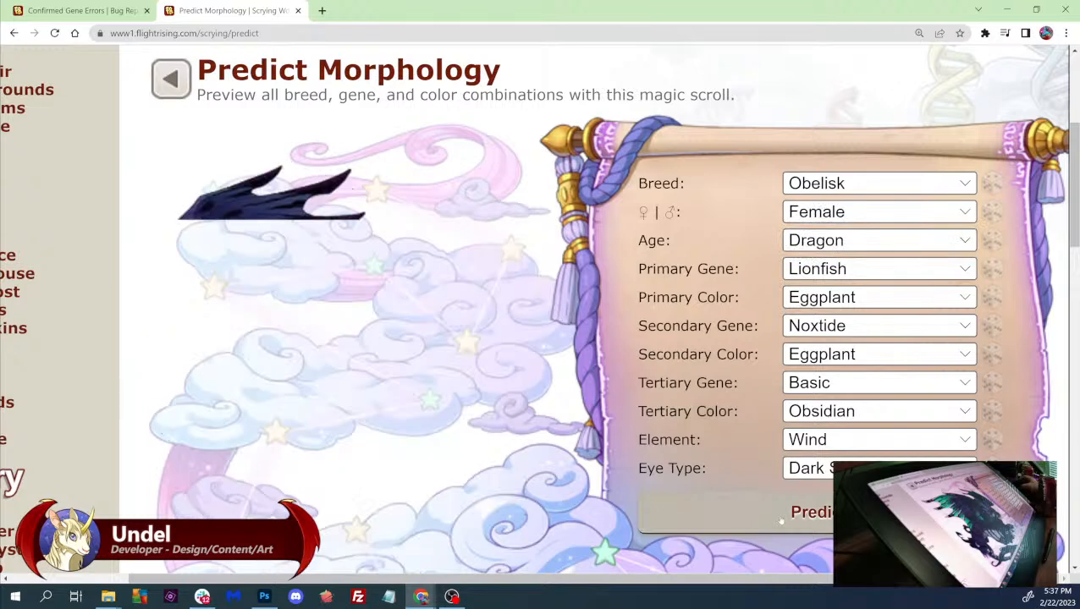
- Set the age to Hatchling and predict the Obelisk's appearance
click(854, 240)
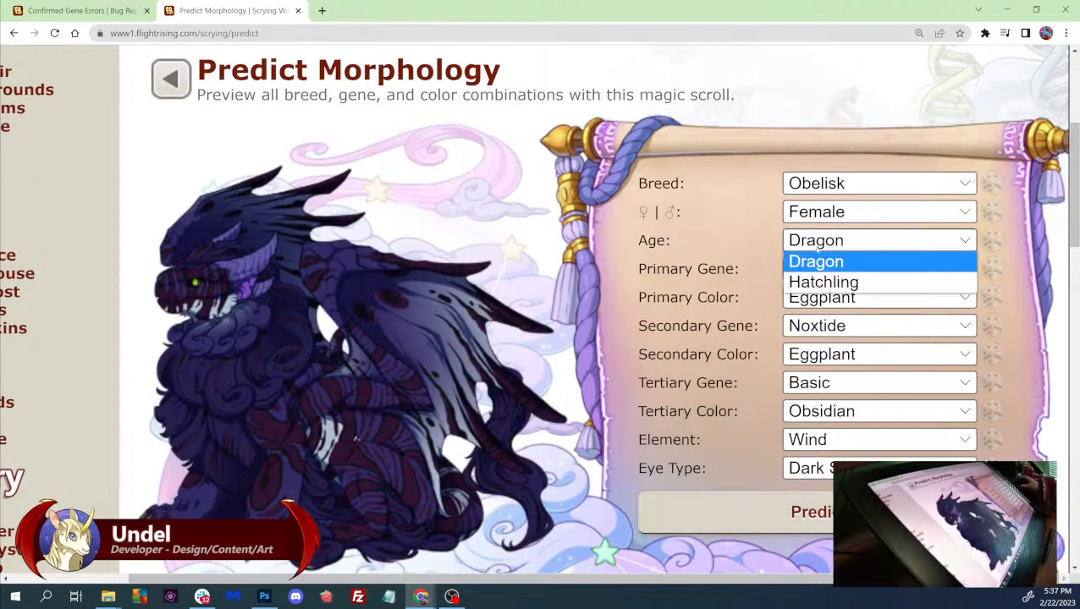
click(820, 282)
click(797, 512)
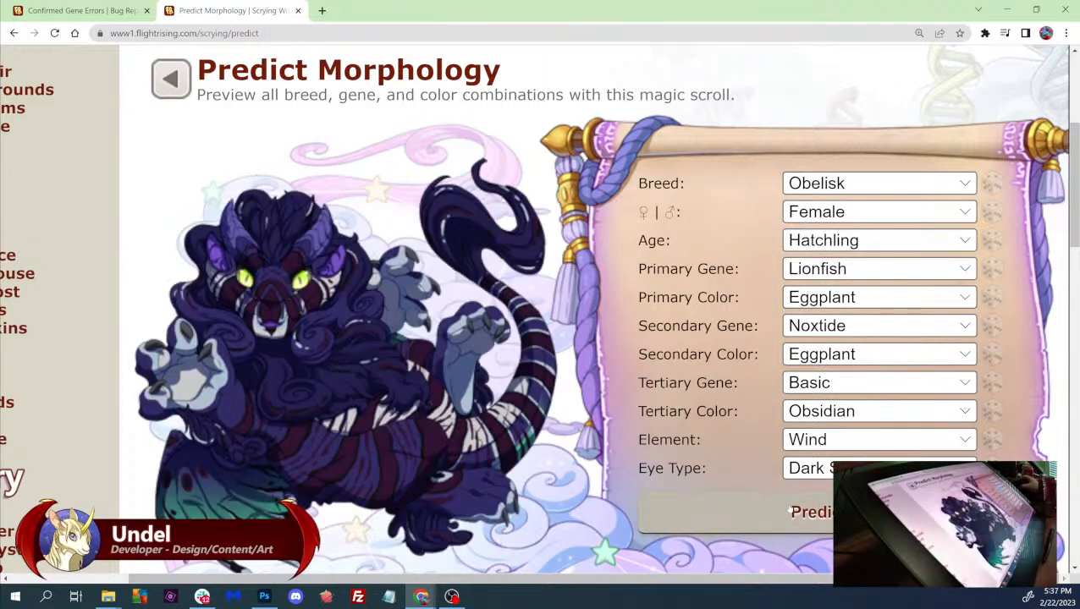
- Change the breed to Banescale and predict the hatchling
click(856, 194)
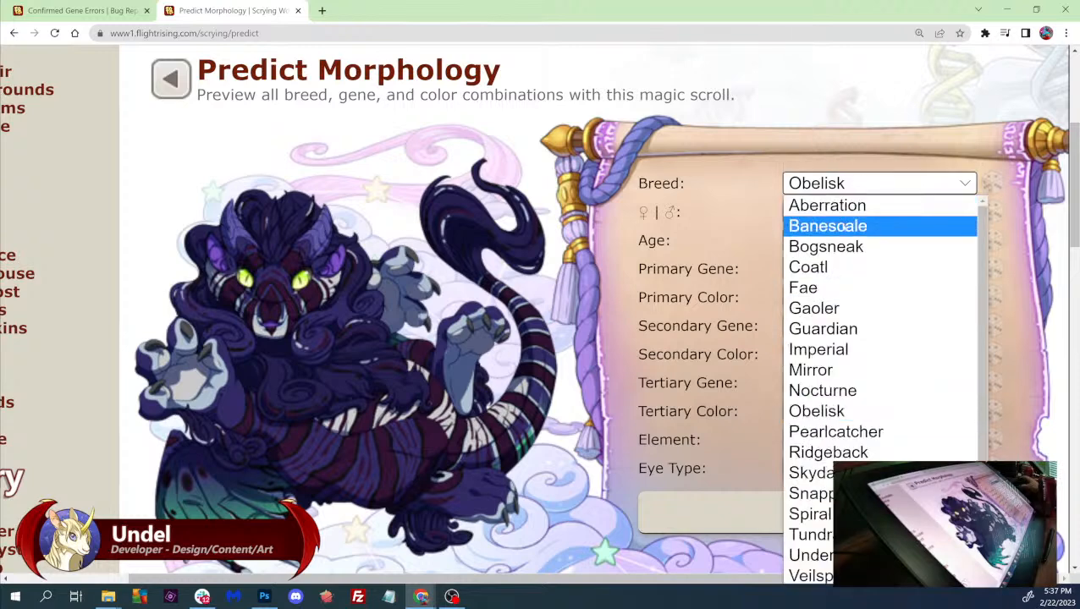
click(855, 224)
click(771, 520)
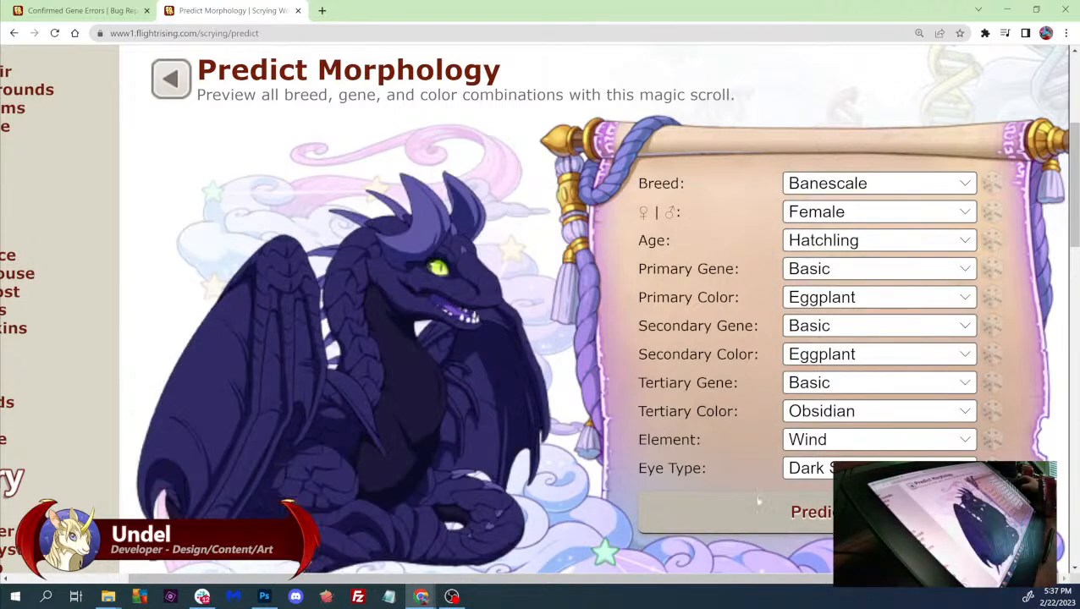
- Predict a Bogsneak hatchling with the primary gene Lionfish and the secondary gene Noxtide
click(849, 185)
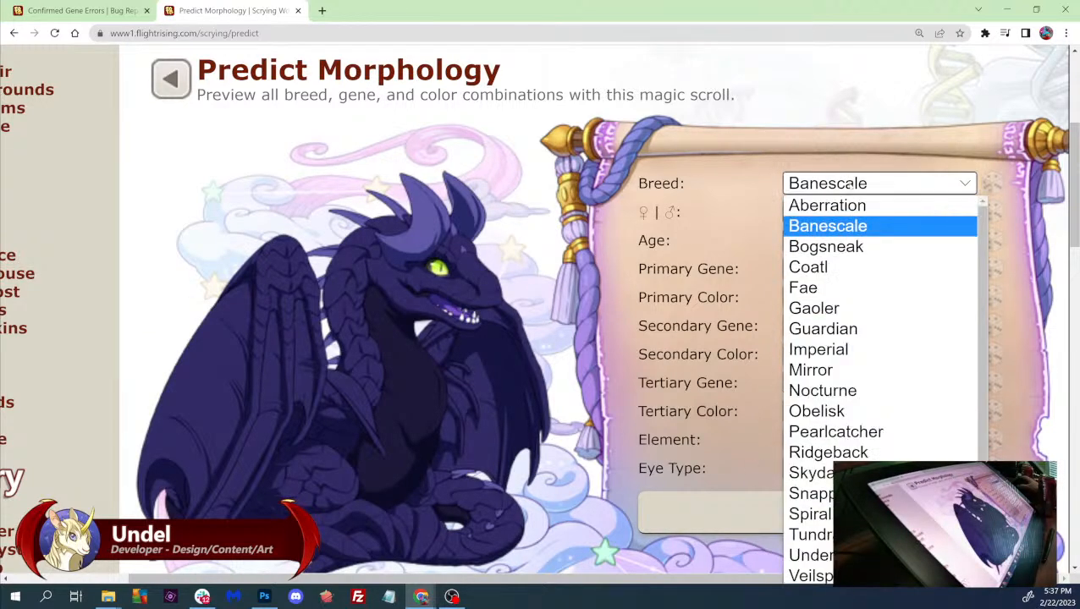
click(821, 246)
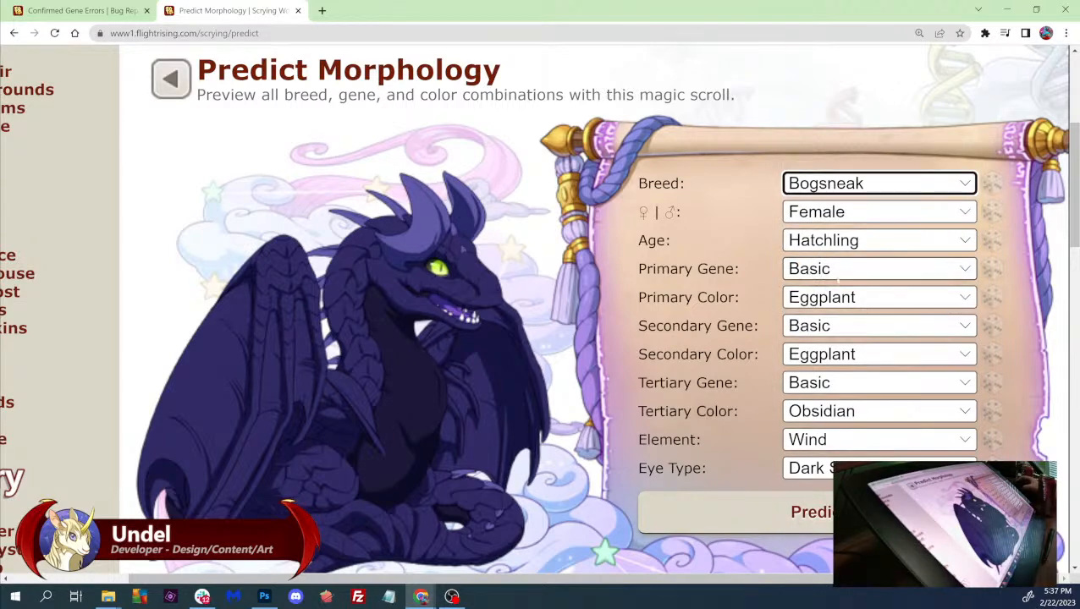
click(842, 271)
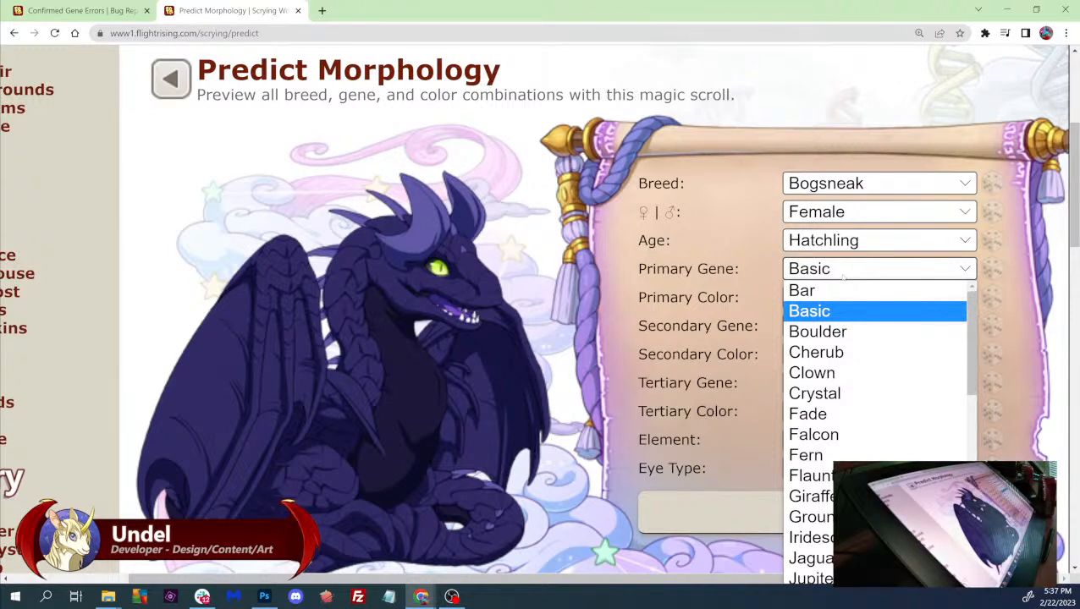
text(li)
key(Return)
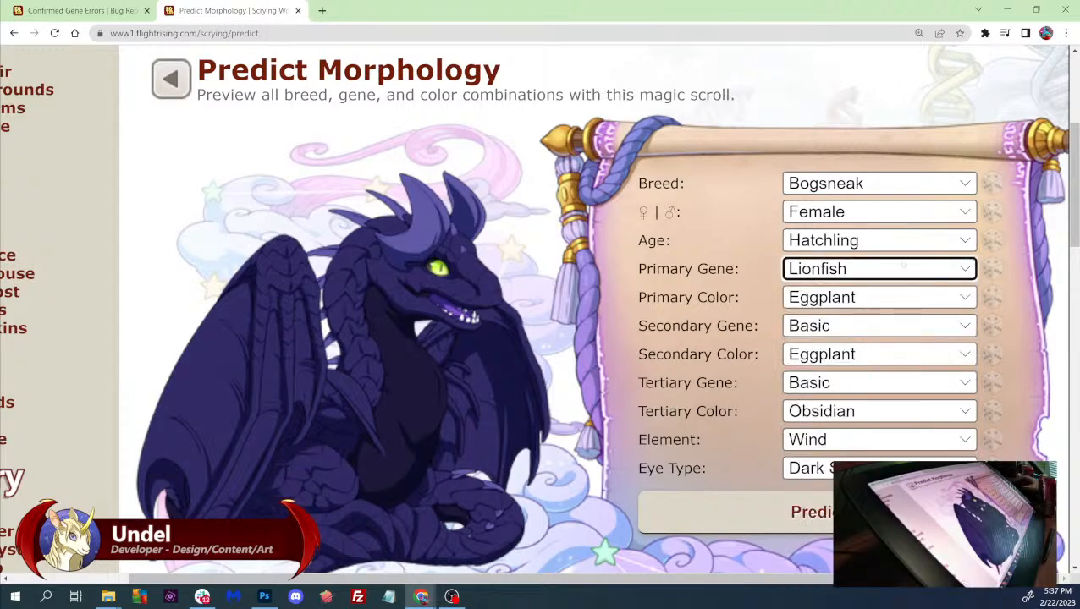
click(837, 328)
text(no)
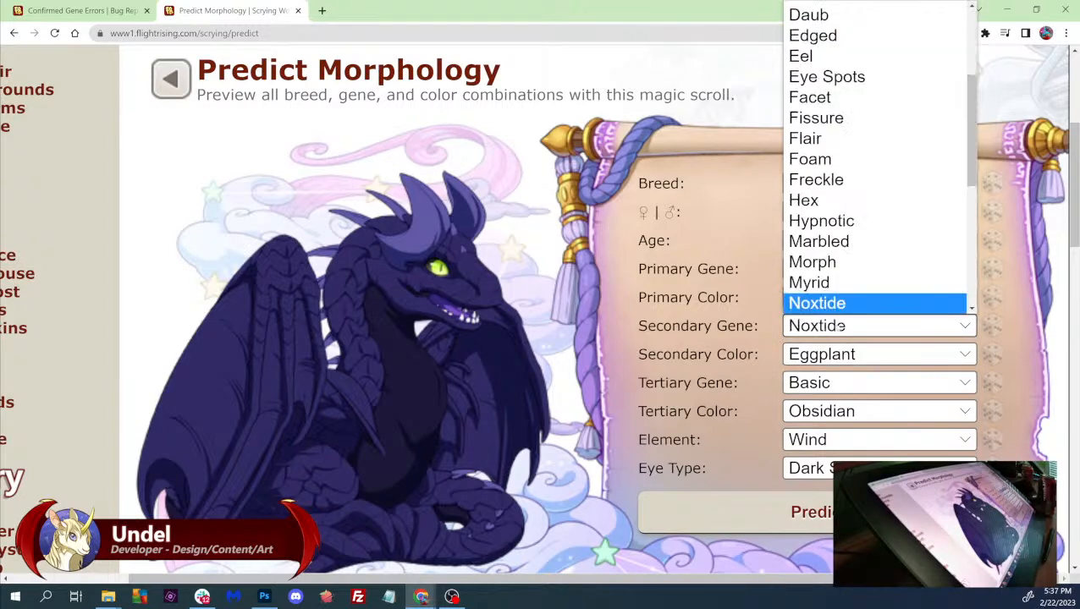
key(Return)
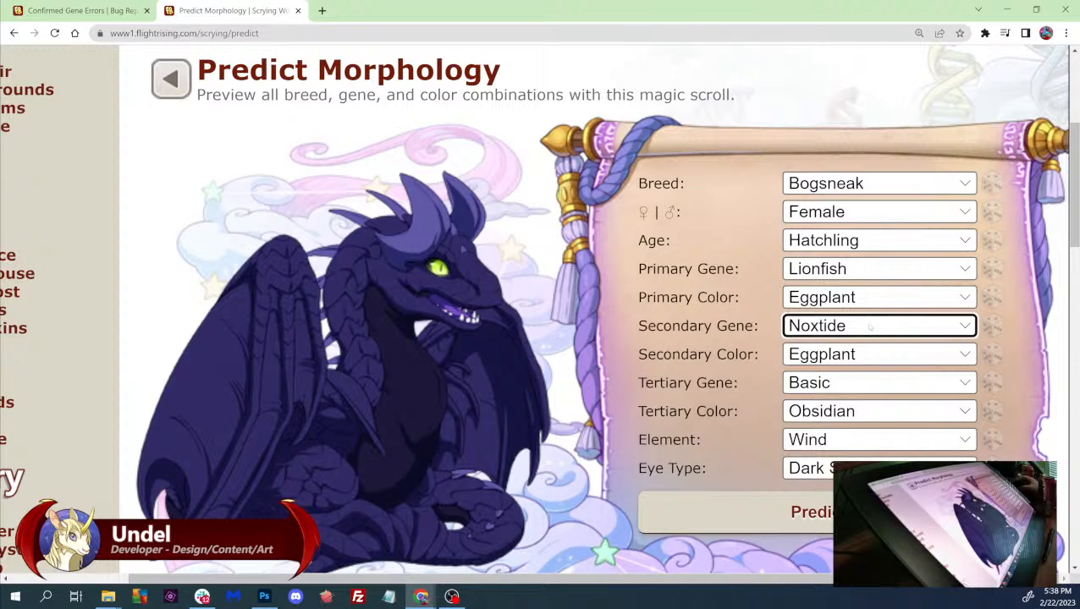
click(744, 500)
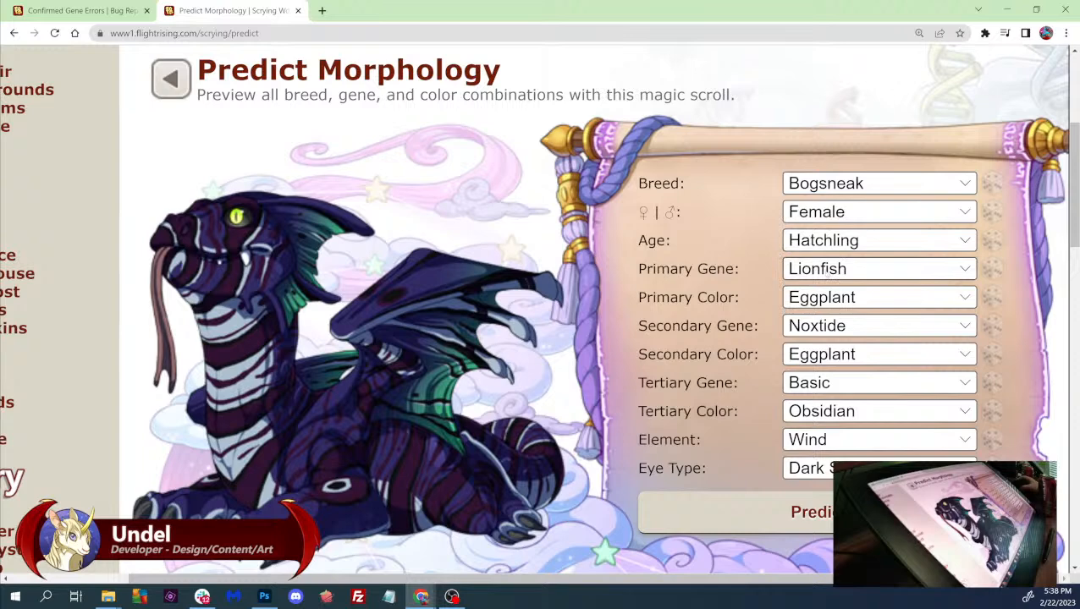
- Examine the enlarged image of the predicted Bogsneak hatchling, and close it to return to the prediction form
click(823, 269)
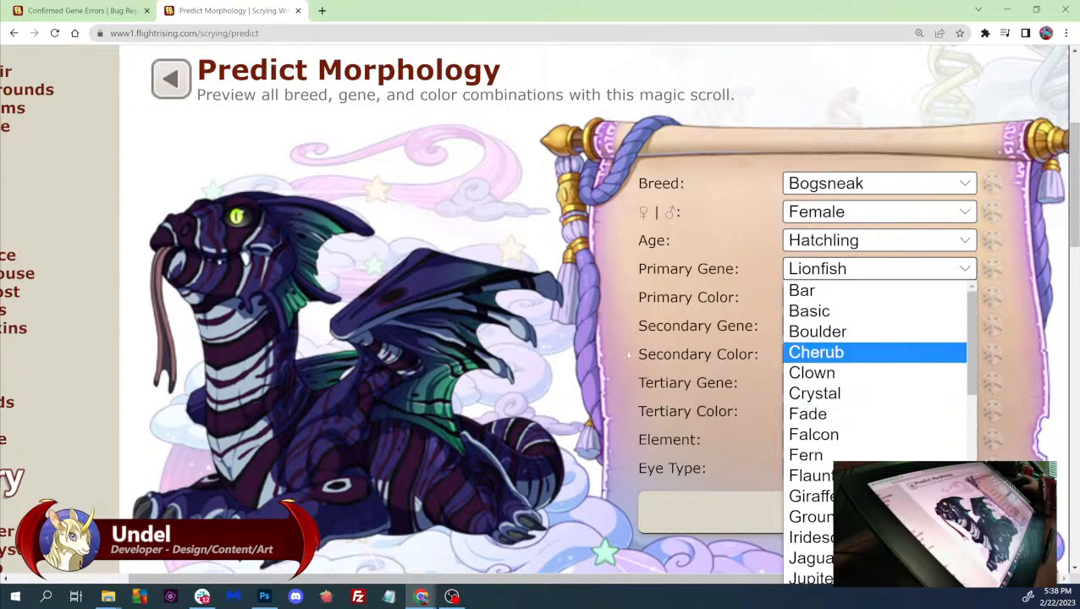
key(Escape)
click(807, 513)
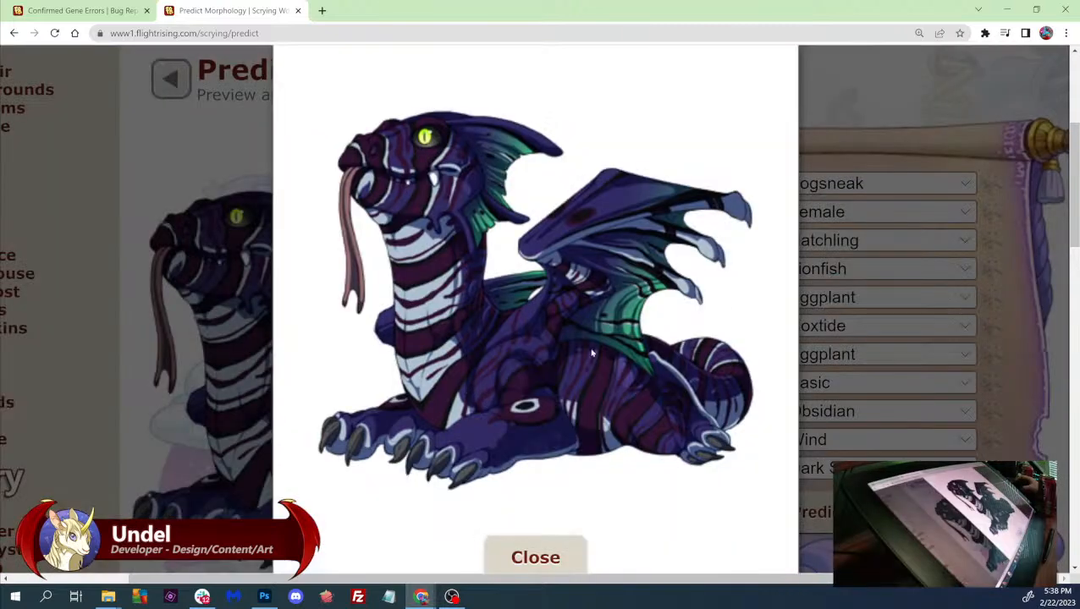
click(535, 557)
scroll(488, 361, down, 2)
scroll(488, 360, up, 2)
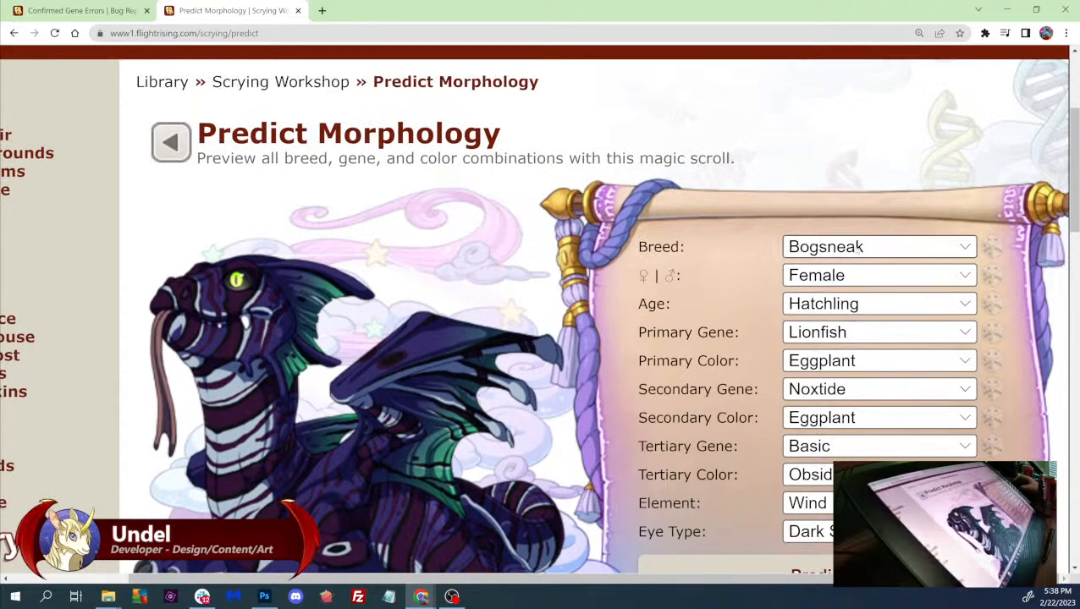
- Set the breed to Obelisk and the age to Dragon, and predict the female's appearance
click(880, 246)
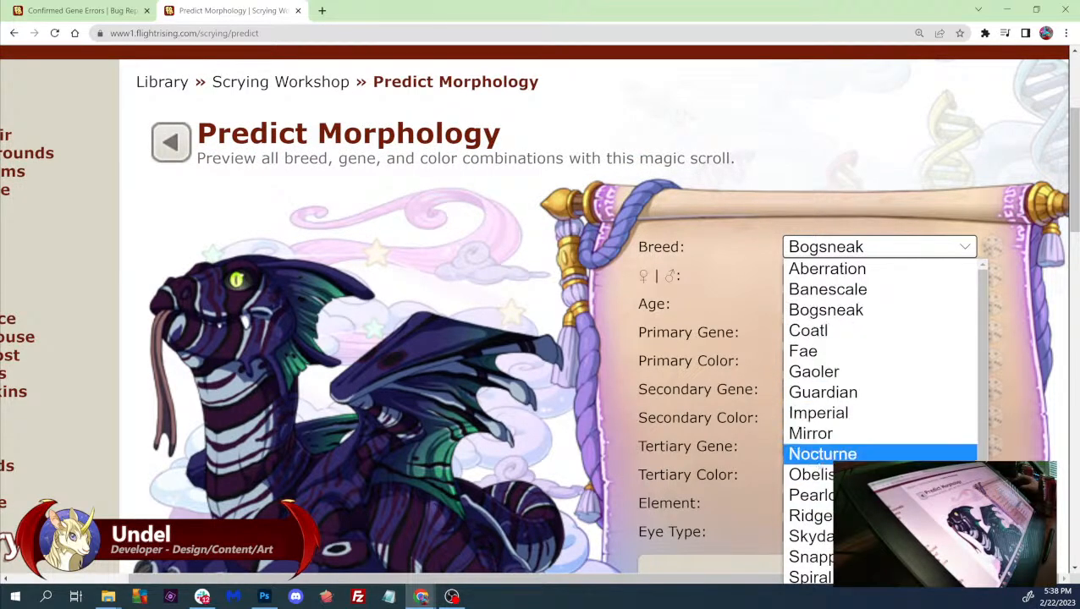
click(811, 475)
scroll(826, 305, down, 2)
click(826, 176)
click(816, 198)
click(745, 445)
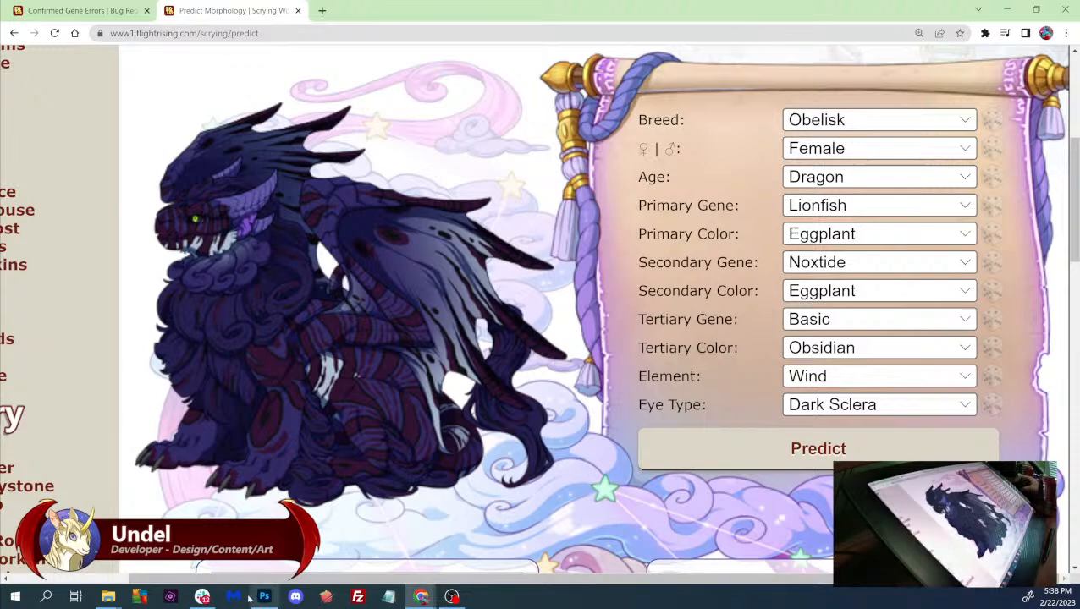
- Switch to Photoshop and open the two ObeliskF.psd and two ObeliskM.psd Lionfish files
mouse_move(261, 599)
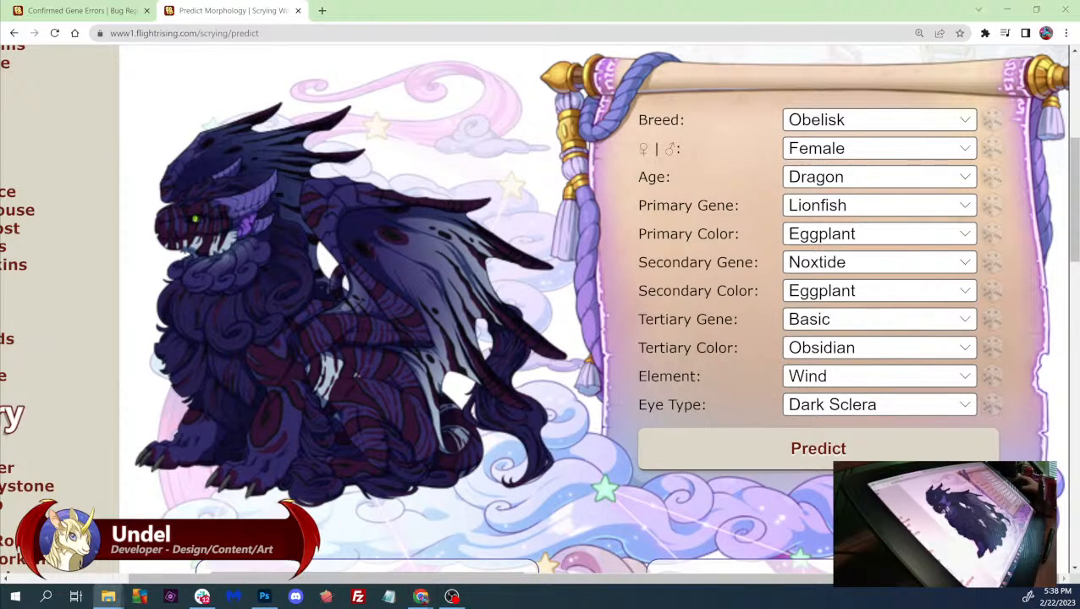
key(alt+Tab)
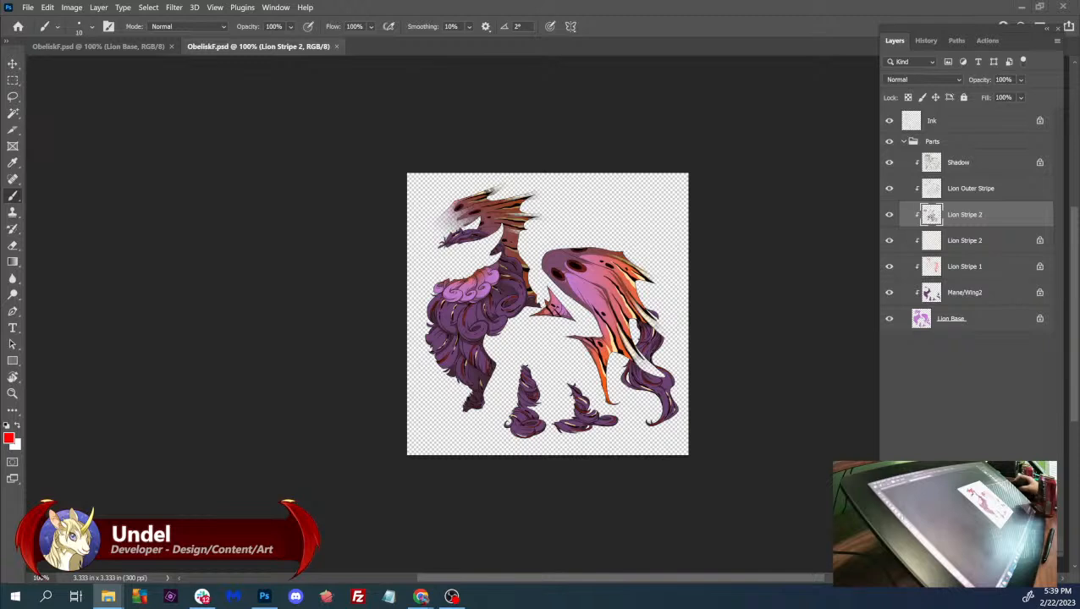
key(alt+Tab)
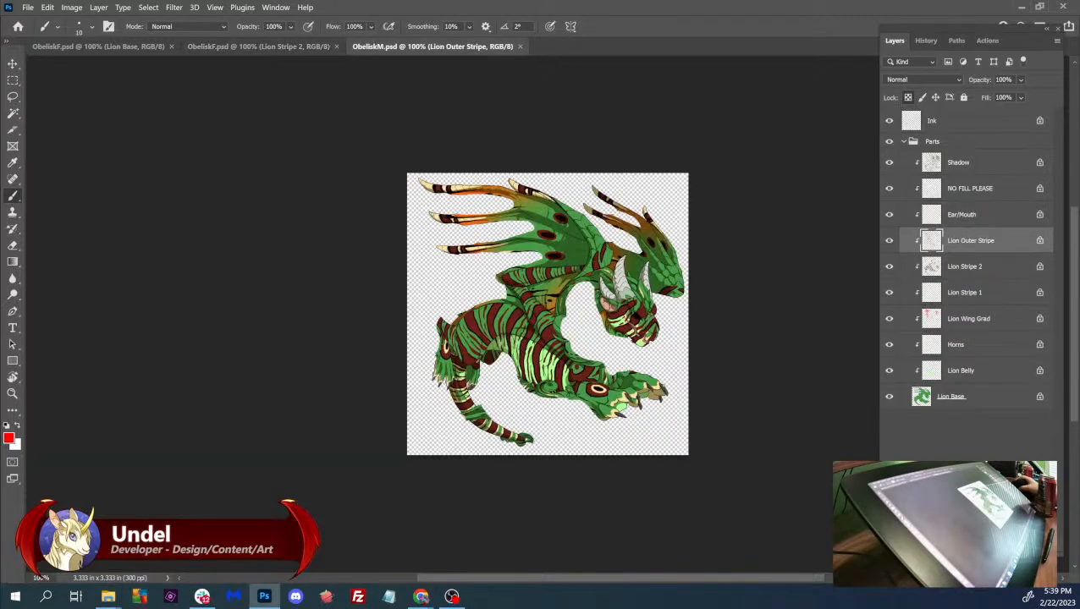
key(alt+Tab)
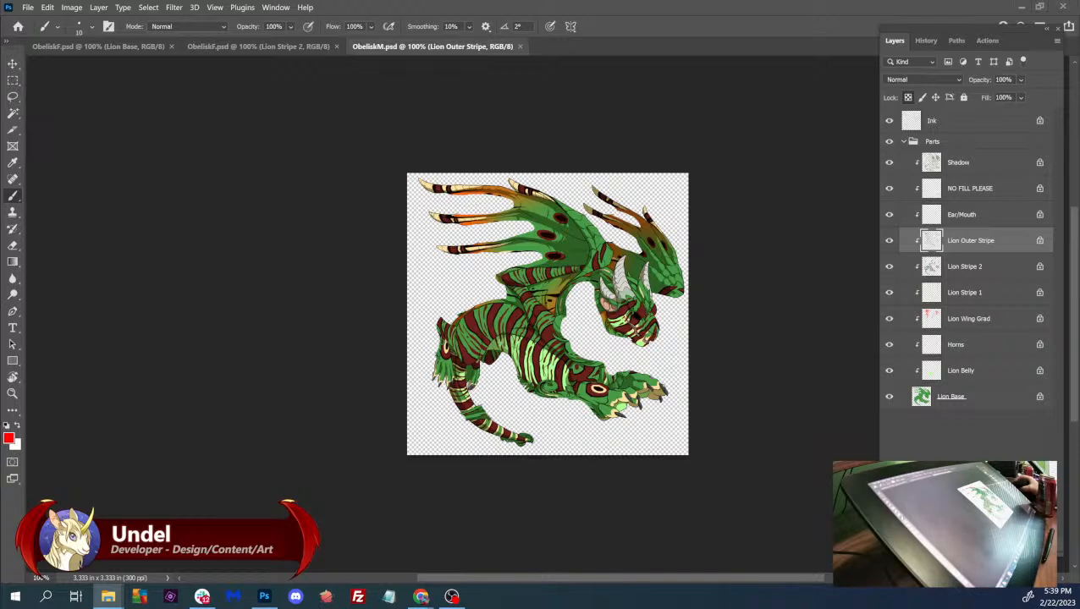
key(alt+Tab)
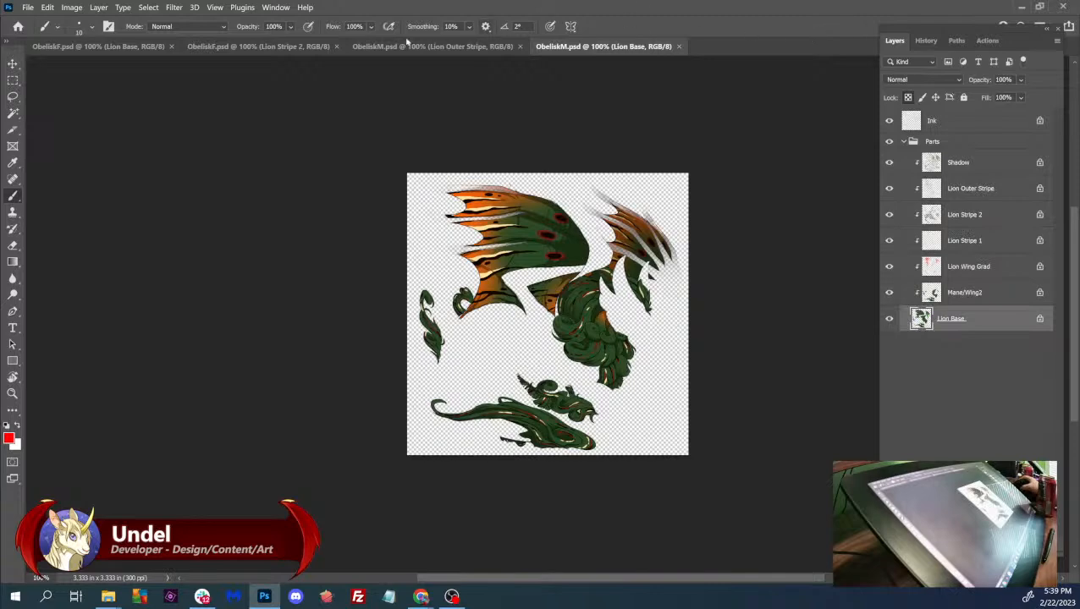
- Compare the artwork and layers of the two ObeliskF.psd documents by alternating between them
click(259, 46)
click(96, 48)
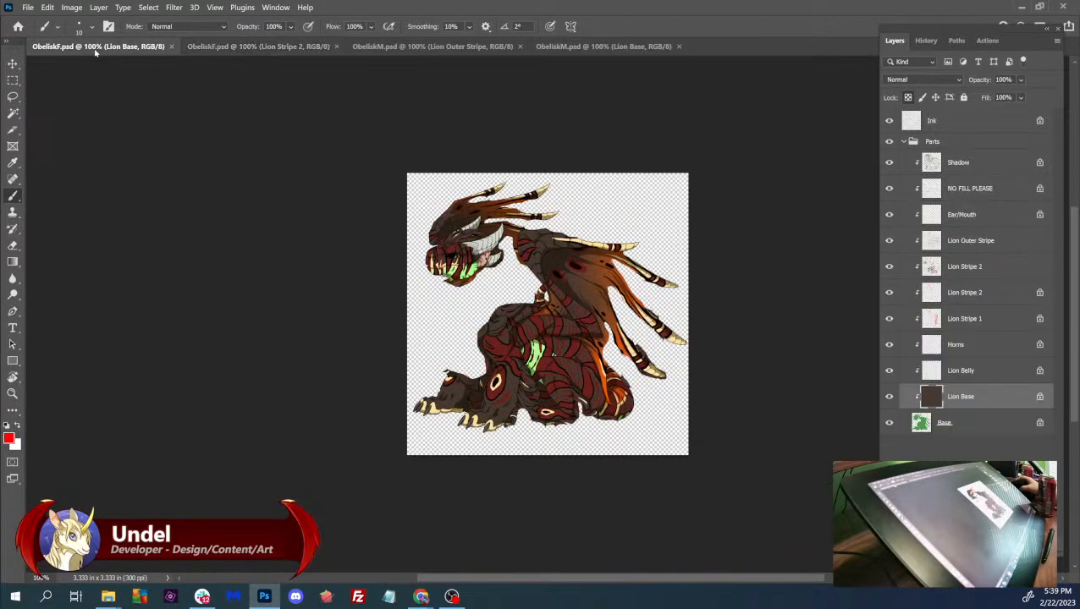
click(211, 48)
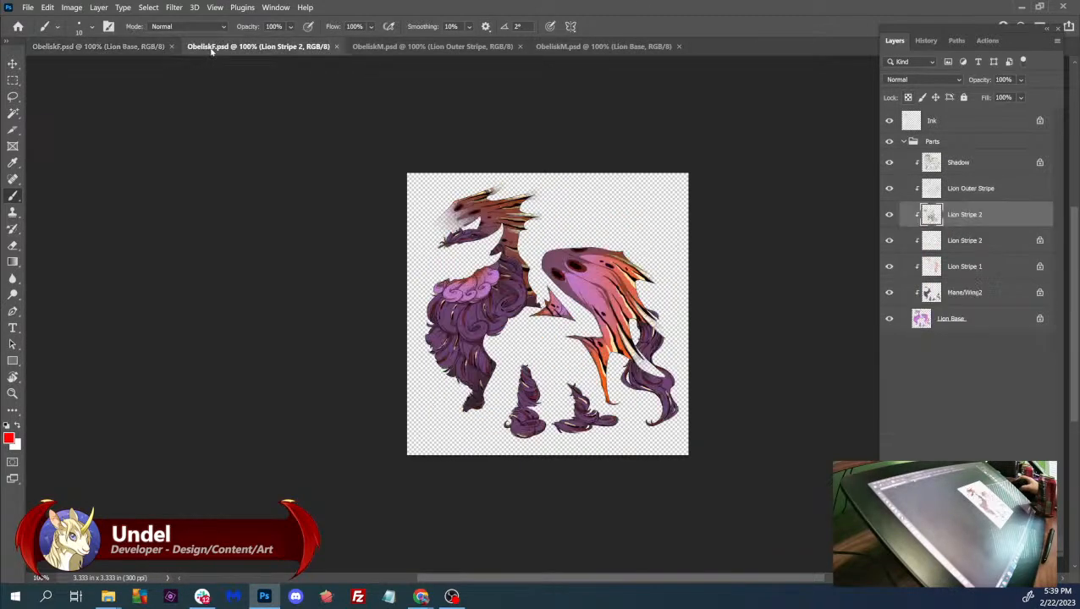
click(127, 48)
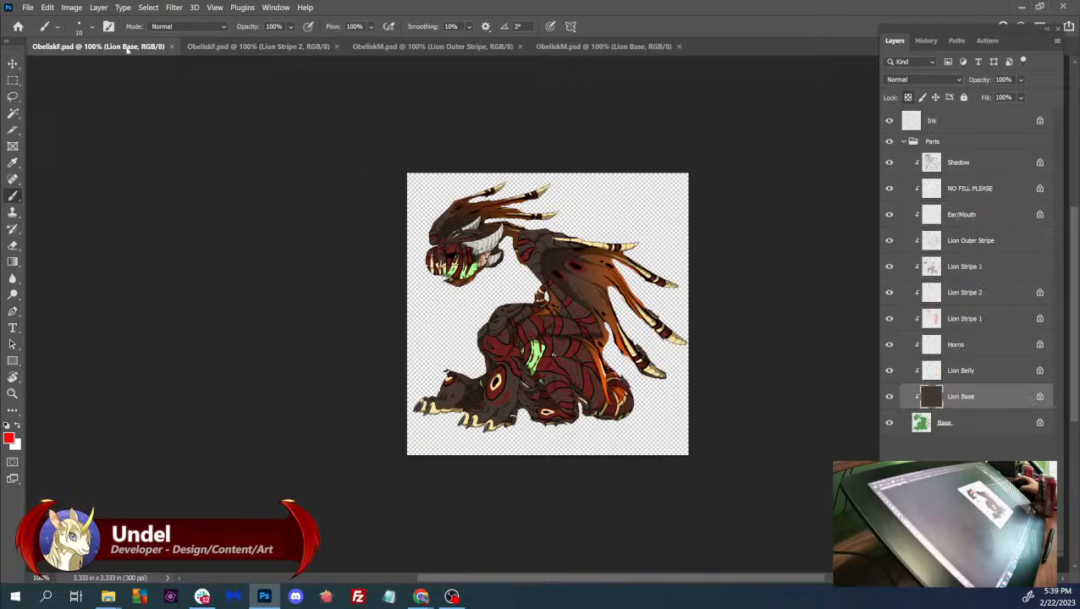
click(216, 47)
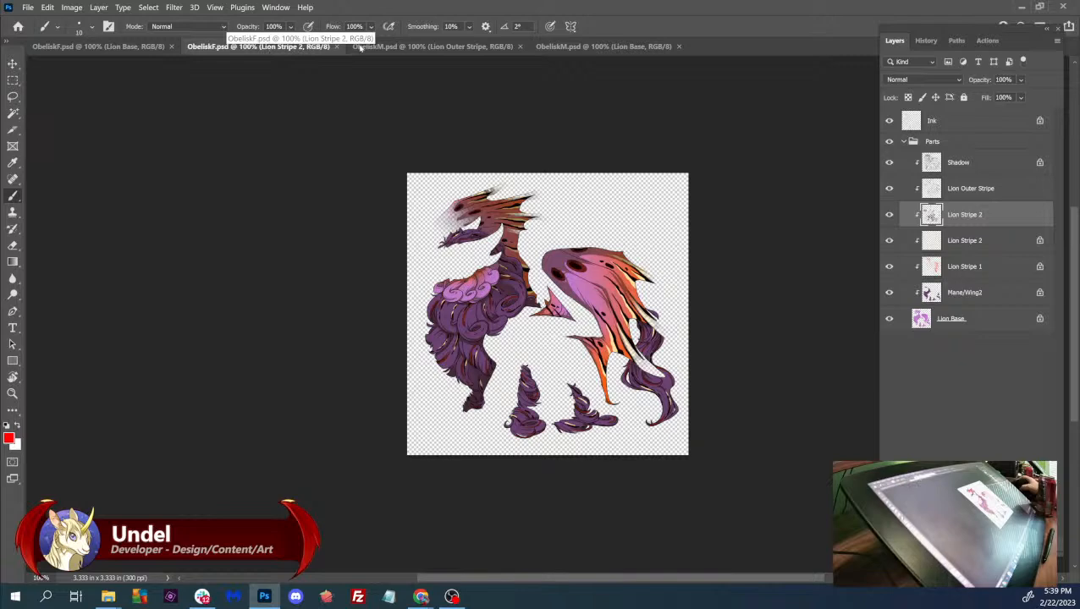
- Float the body ObeliskF.psd and ObeliskM.psd documents side by side, and select the Lion Base layer in ObeliskM
drag(102, 47, 118, 82)
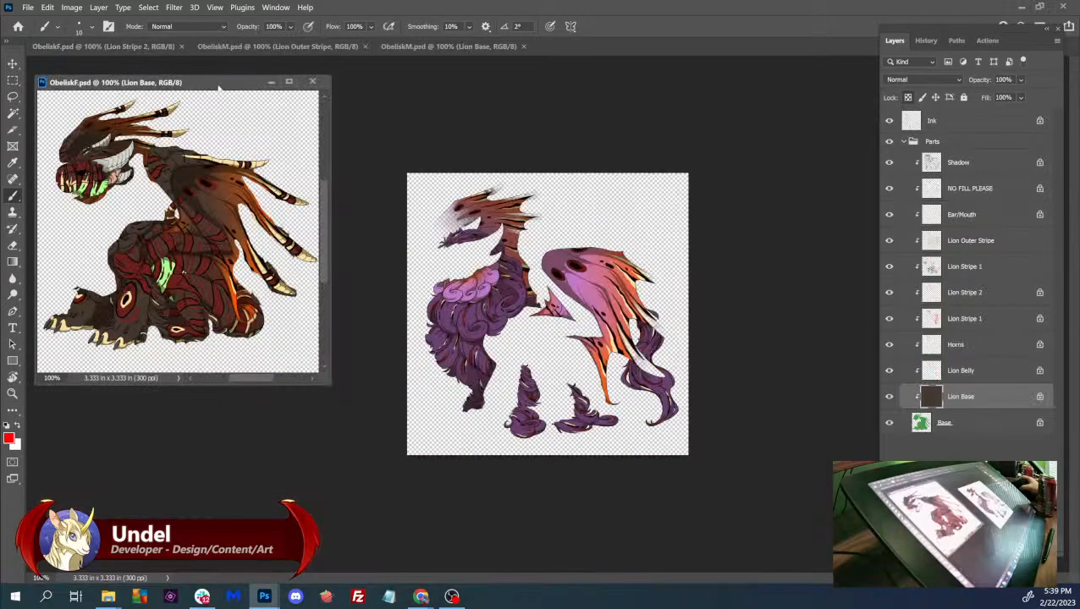
drag(324, 48, 616, 124)
drag(251, 89, 401, 131)
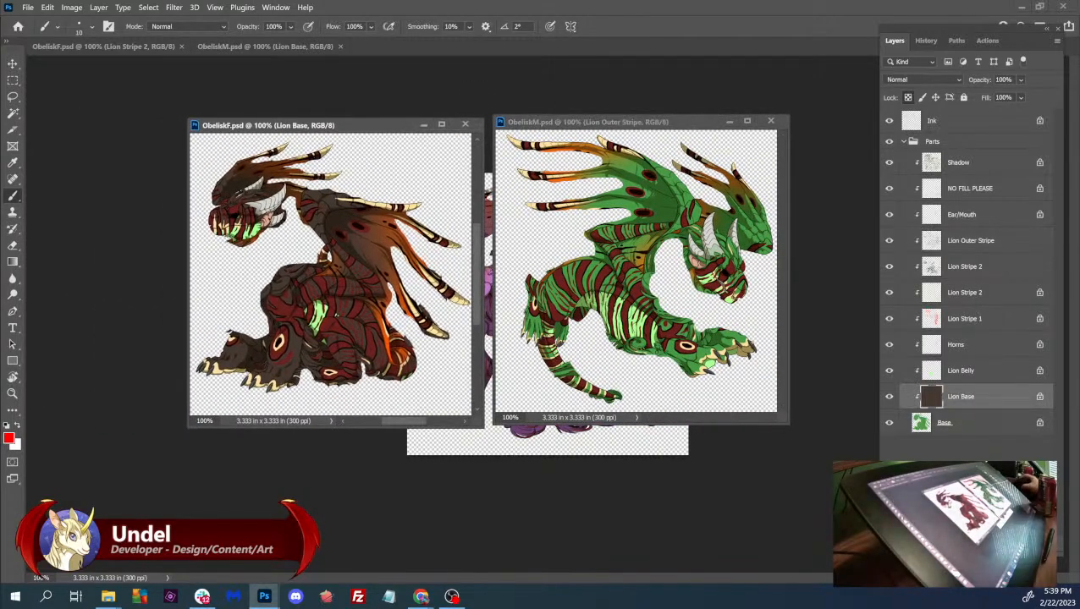
click(579, 121)
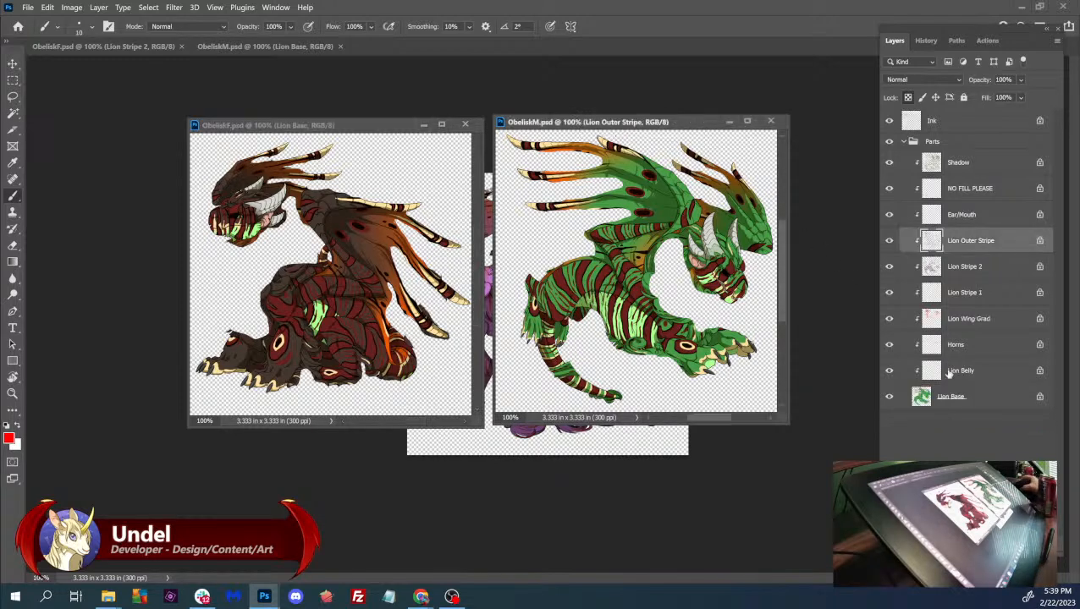
click(906, 396)
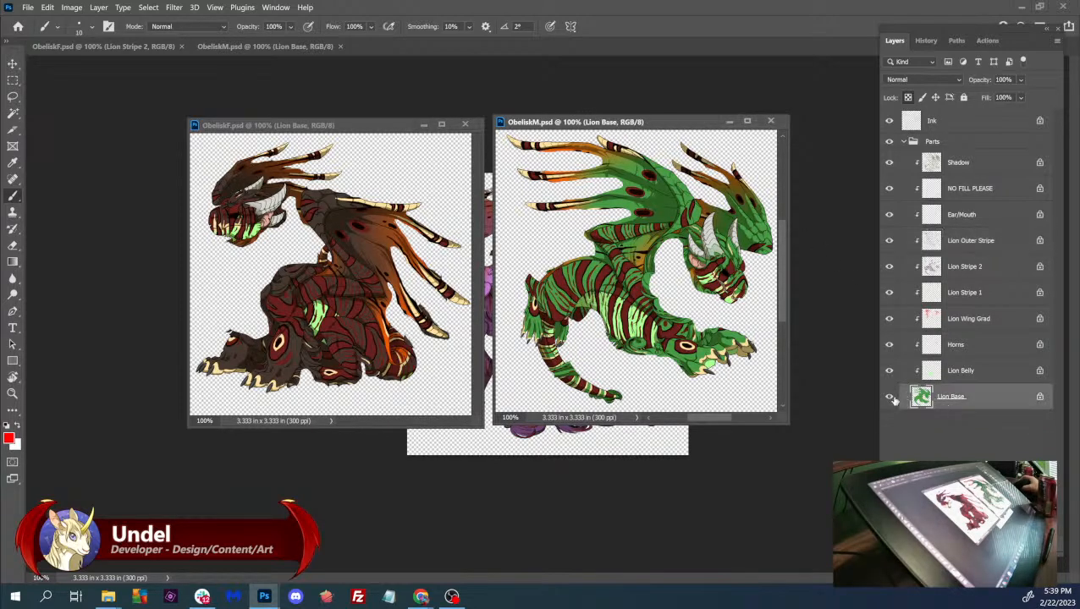
- Merge ObeliskF's clipped Lion Base layer into the Base layer below and rename the merged layer Lion Base
click(394, 121)
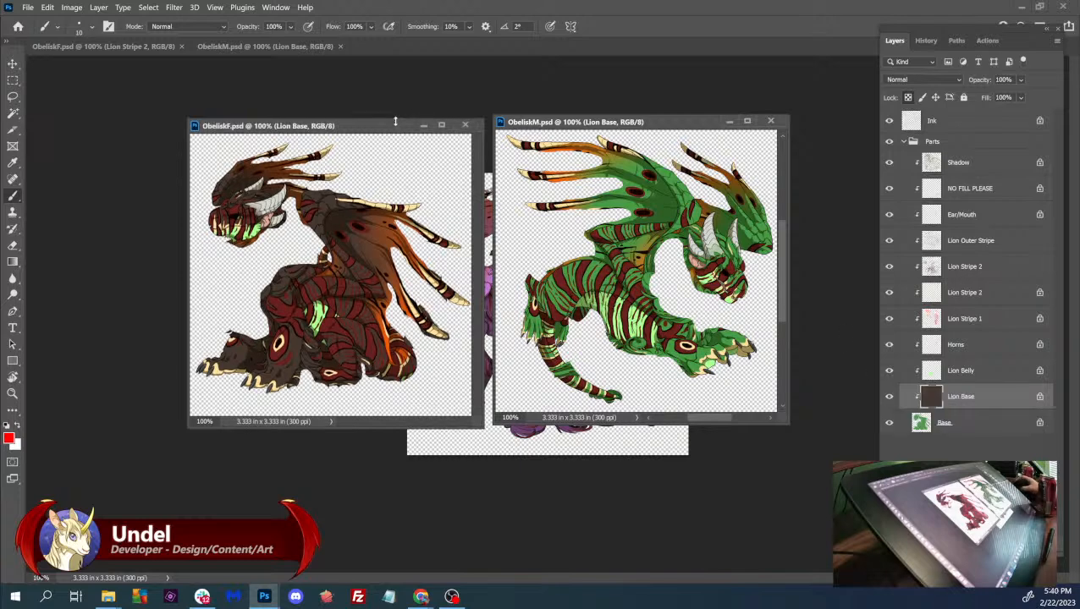
key(ctrl+e)
double_click(944, 397)
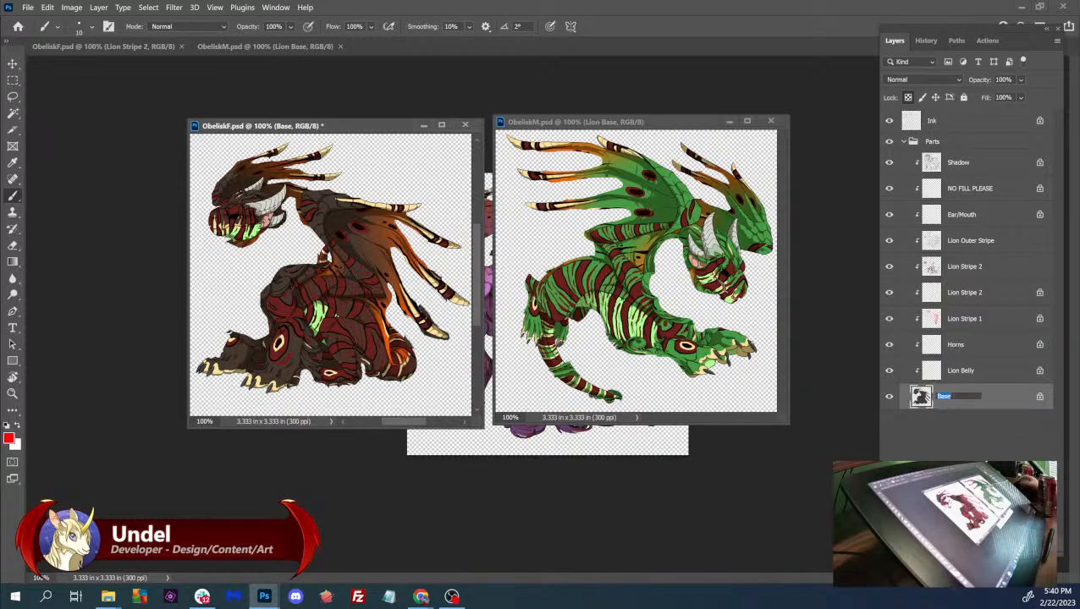
text(Lion Base)
- Compare the Lion Belly and Horns layers of ObeliskM and ObeliskF by toggling their visibility off and on
click(669, 123)
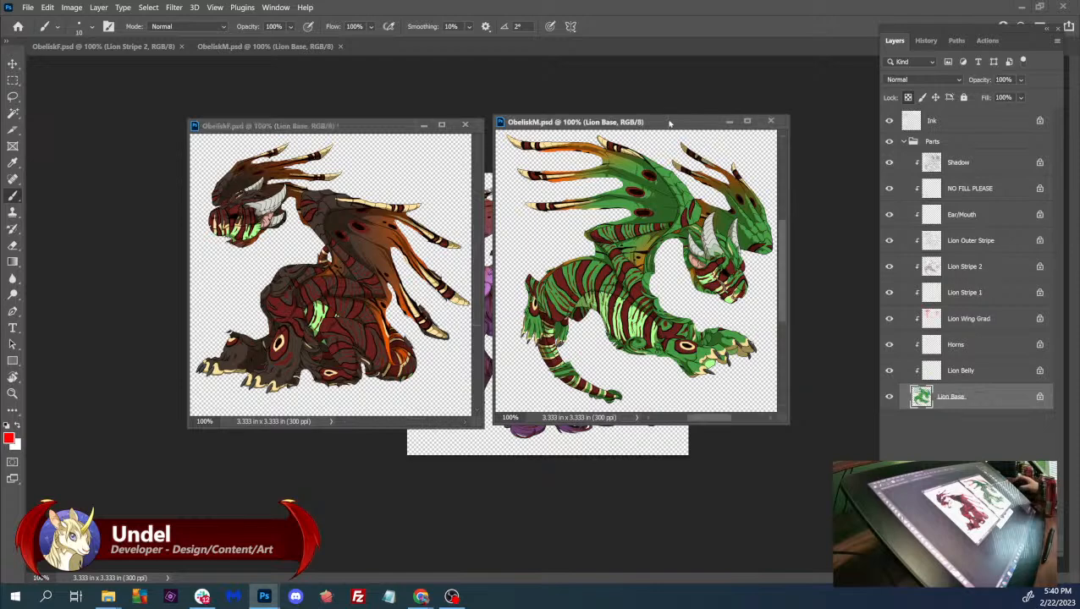
click(941, 372)
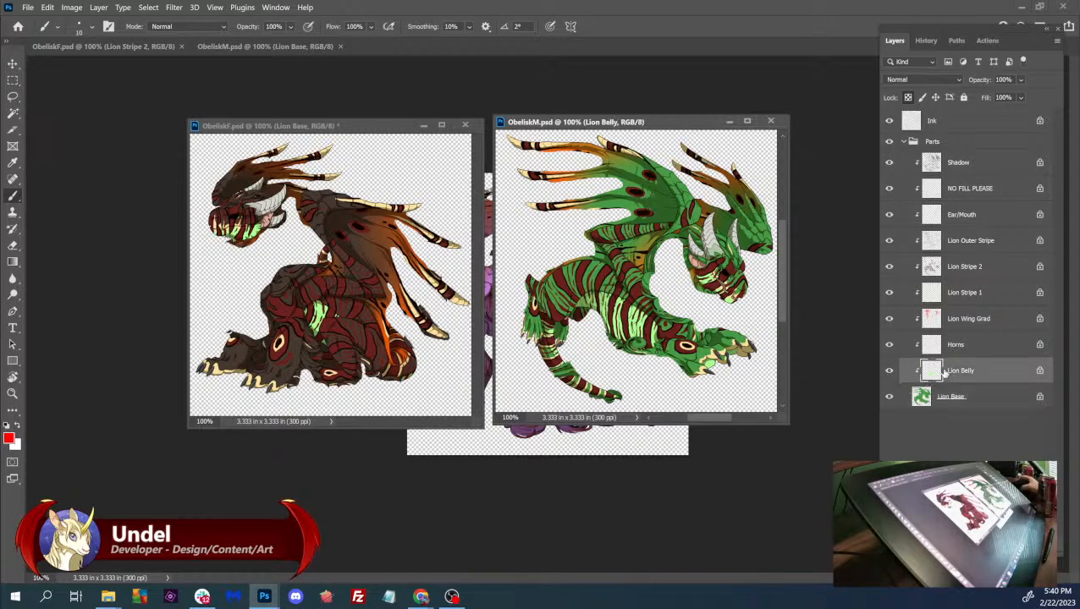
click(889, 372)
click(889, 372)
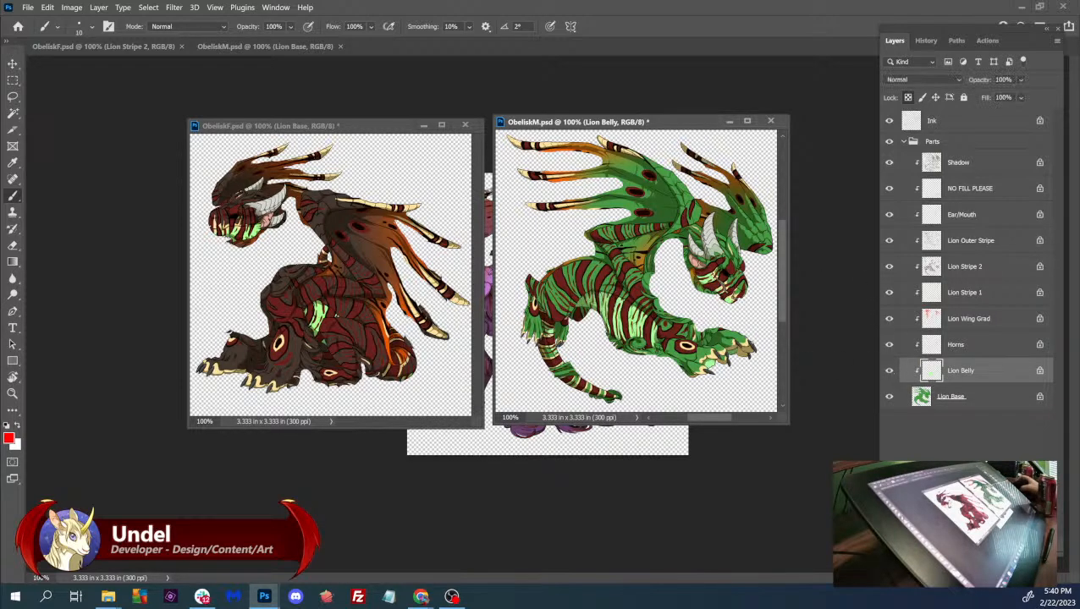
click(332, 125)
click(889, 372)
click(888, 373)
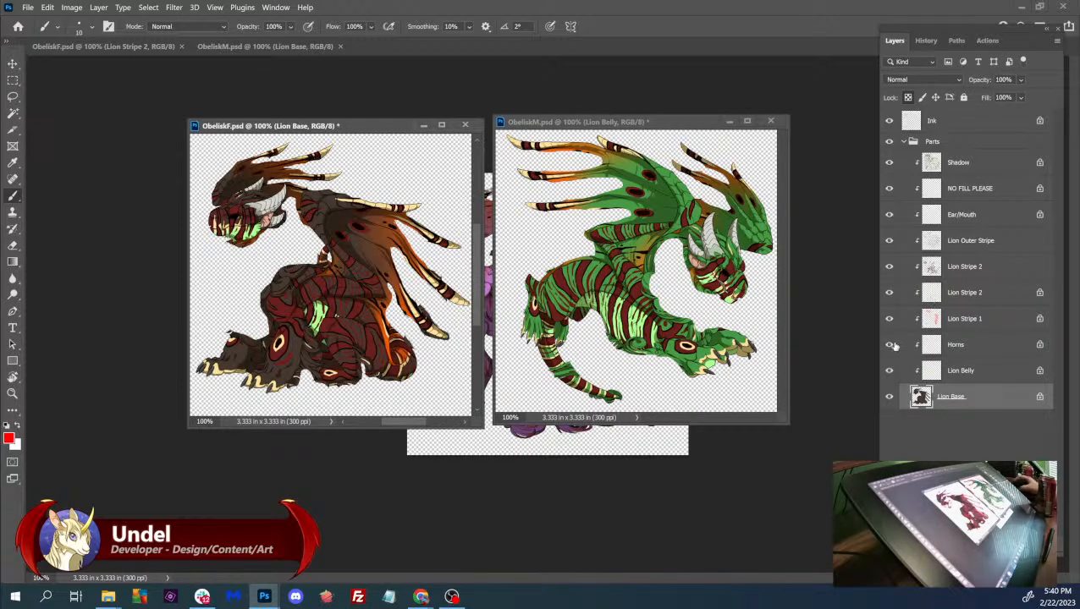
click(688, 124)
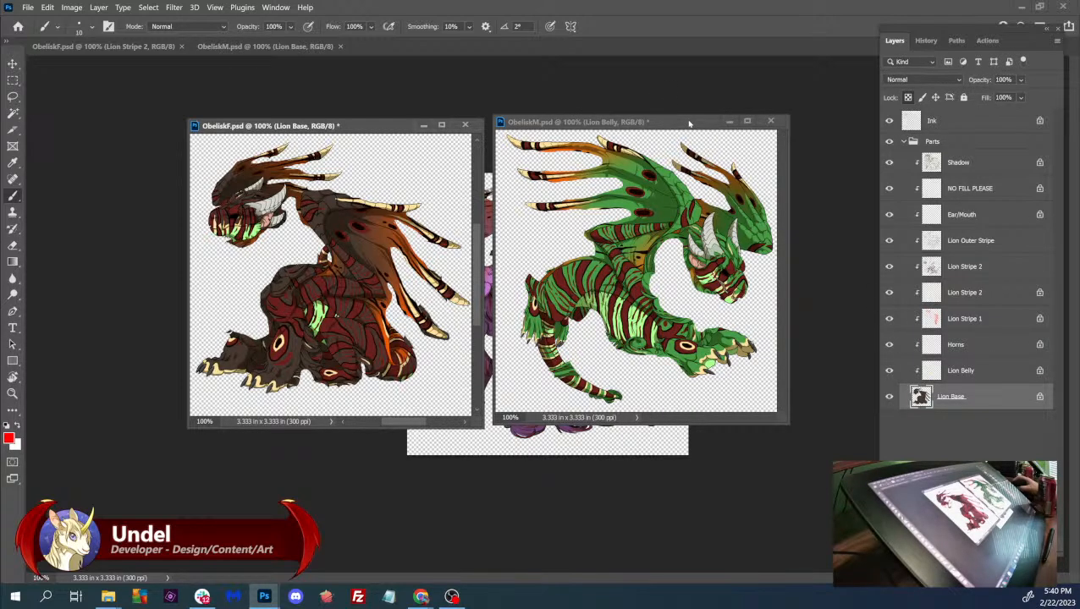
click(889, 345)
click(889, 345)
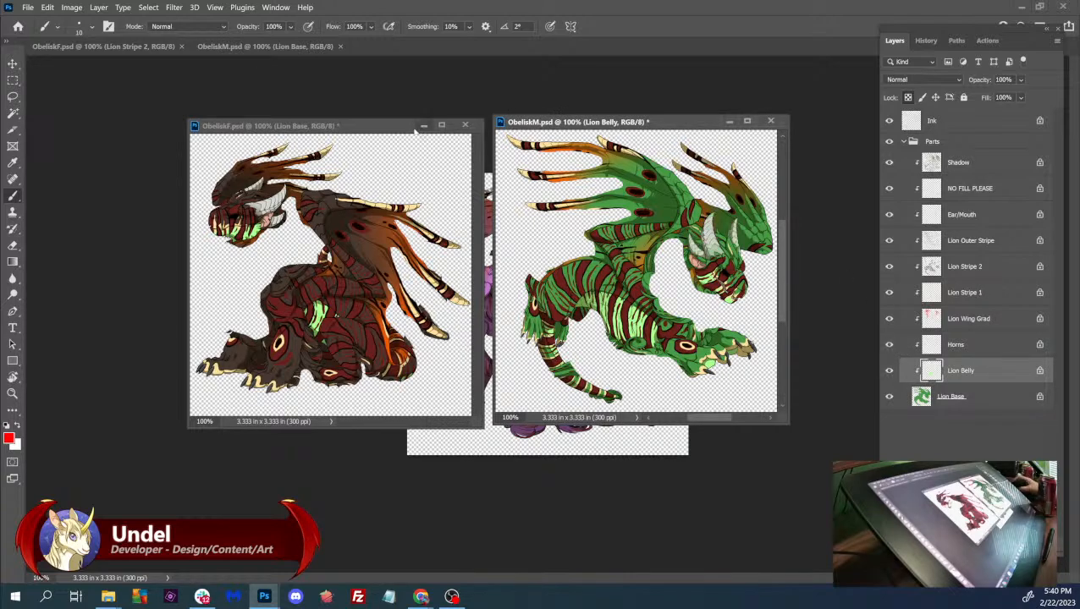
- Compare ObeliskM's Lion Wing Grad layer with ObeliskF's red Lion Stripe 1 layer by toggling each one's visibility
click(931, 319)
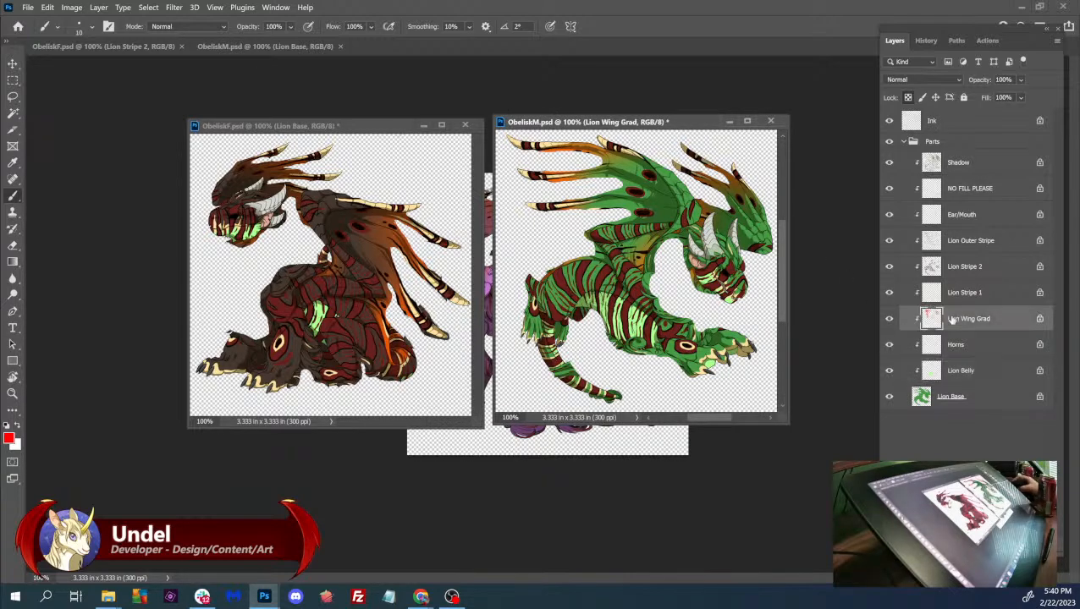
click(888, 318)
click(889, 318)
key(ctrl+Tab)
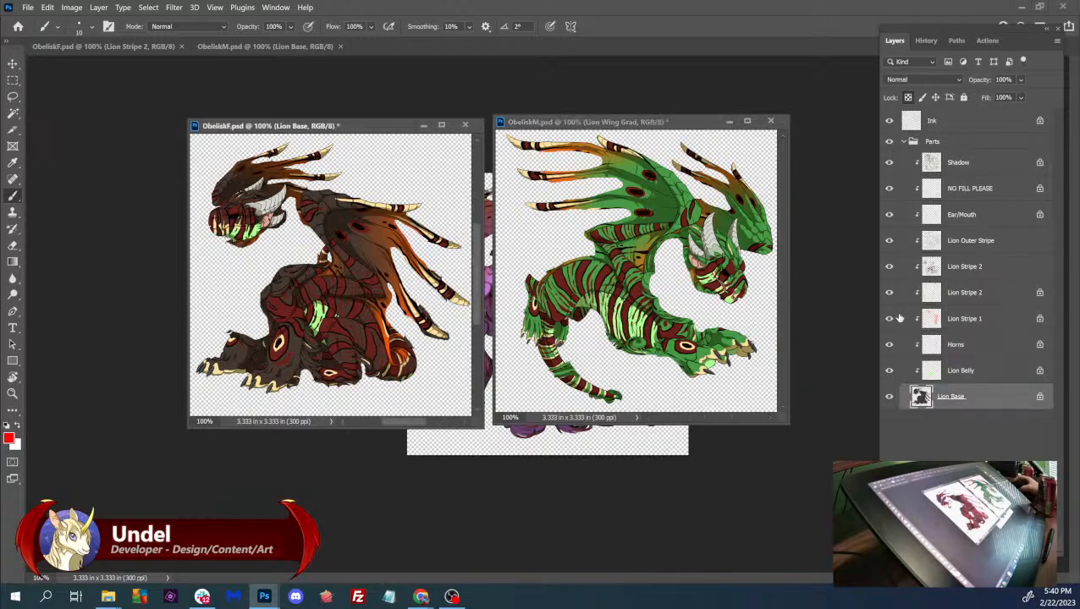
click(888, 318)
click(889, 318)
- Copy the layer name Lion Wing Grad from ObeliskM and give it to ObeliskF's Lion Stripe 1 layer
click(628, 125)
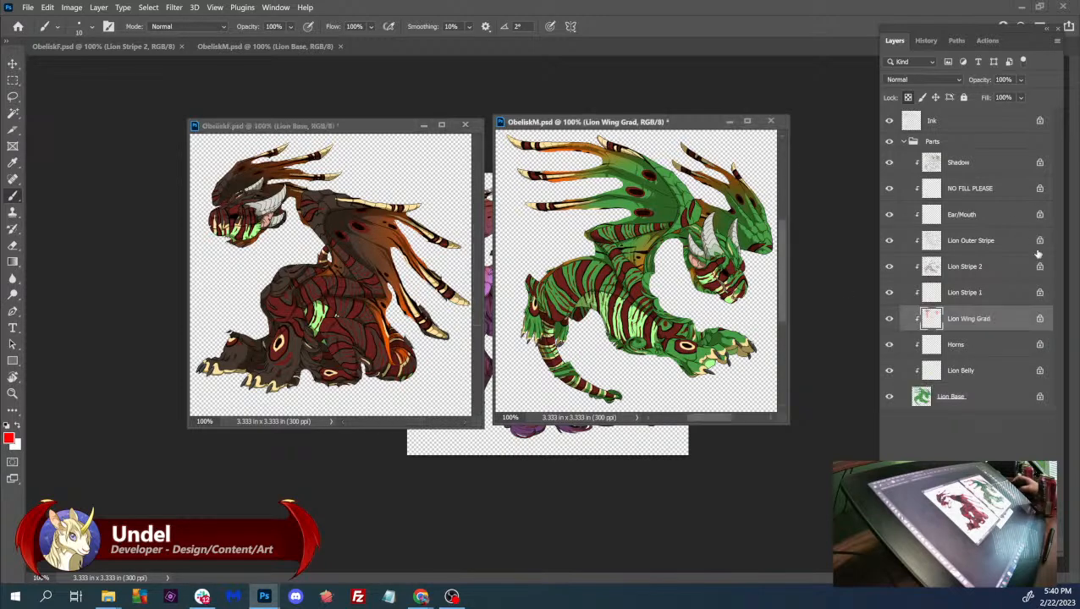
double_click(966, 318)
key(ctrl+c)
click(373, 125)
double_click(952, 318)
key(ctrl+v)
key(Return)
- Compare ObeliskF's lower Lion Stripe 2 layer with ObeliskM's Lion Stripe 1 layer by toggling each one's visibility
click(889, 292)
click(889, 292)
click(889, 292)
click(888, 292)
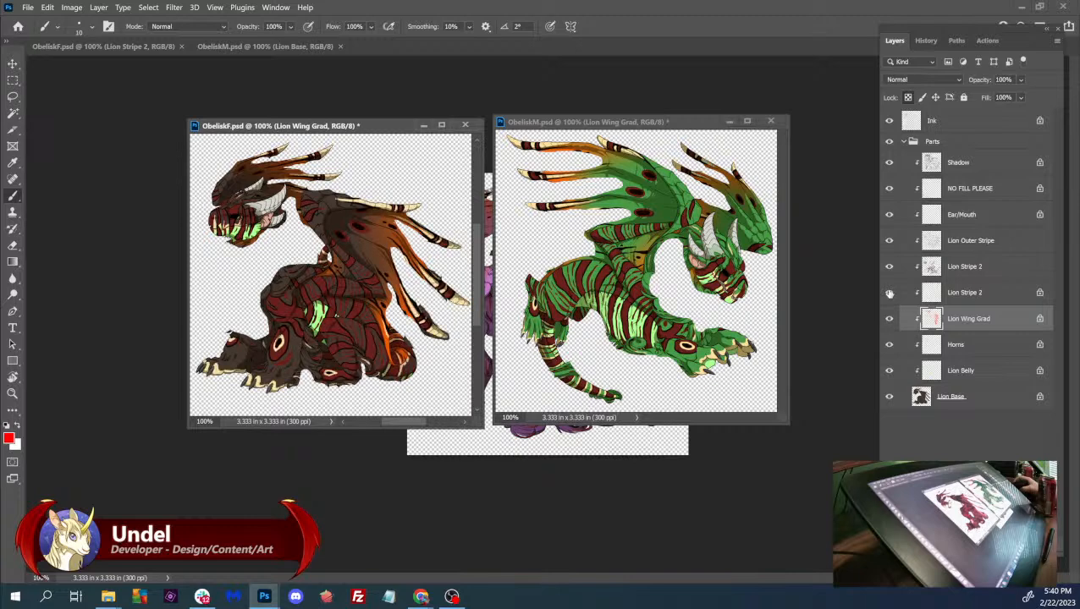
click(686, 127)
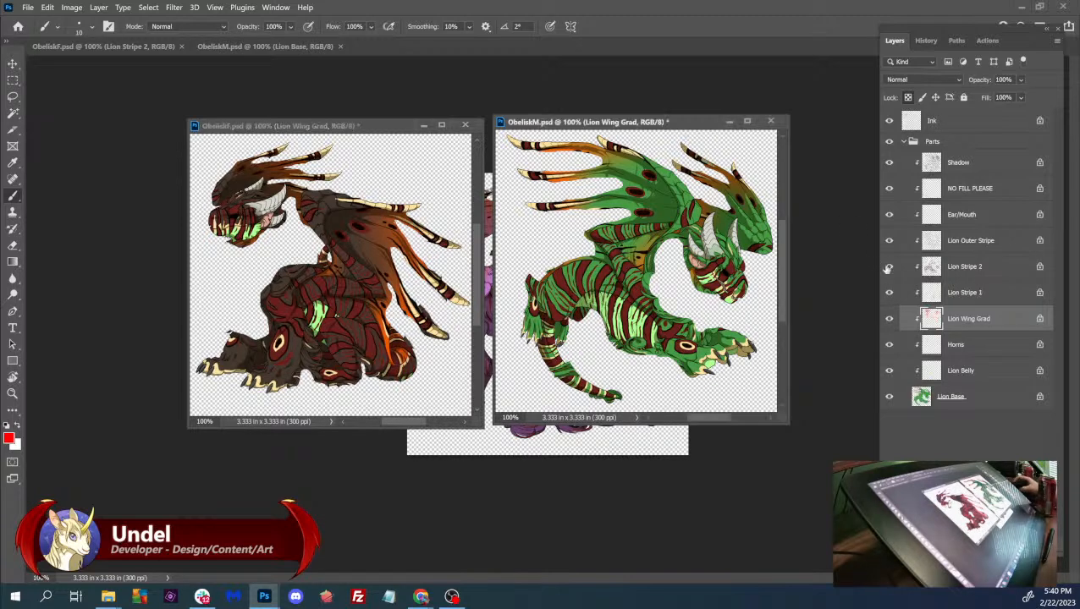
click(889, 292)
click(888, 292)
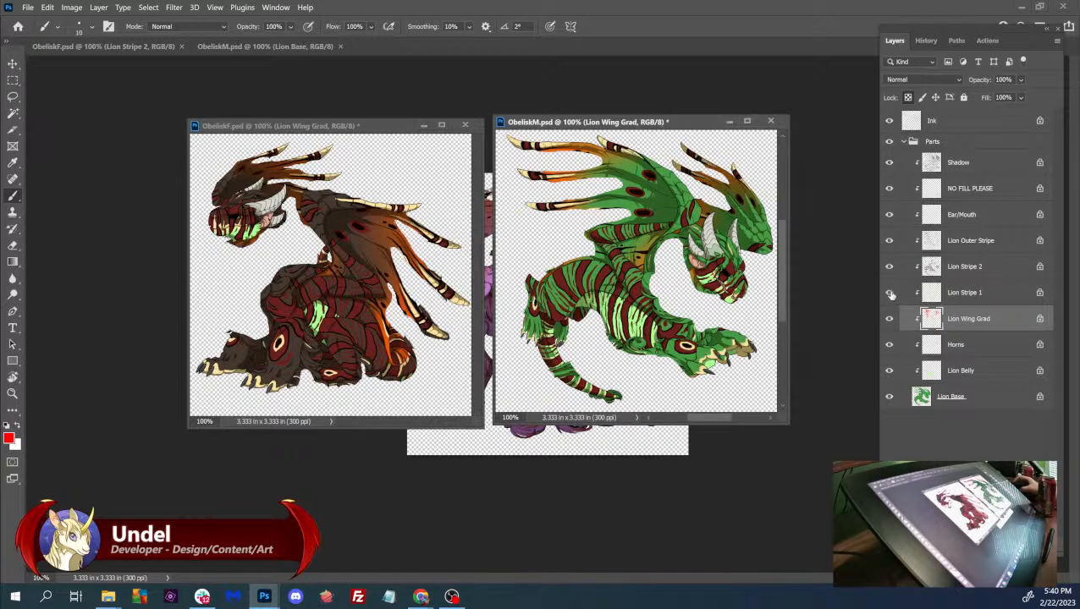
- Copy the layer name Lion Stripe 1 from ObeliskM and give it to ObeliskF's lower Lion Stripe 2 layer
double_click(953, 293)
key(ctrl+c)
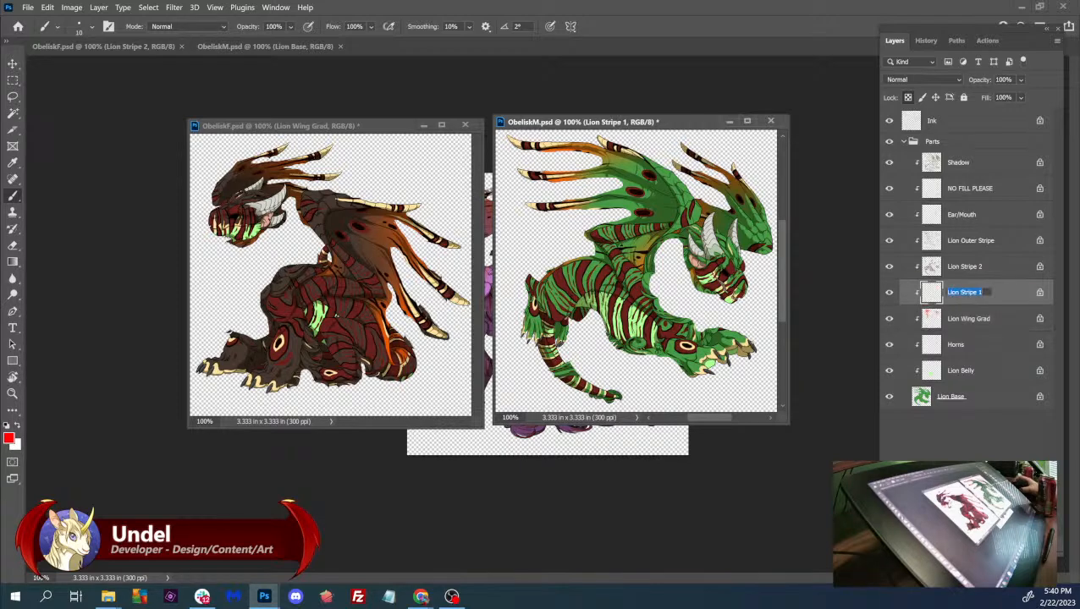
click(396, 129)
double_click(965, 292)
key(ctrl+v)
key(Return)
- Lock the transparent pixels of the Lion Stripe 2 and Lion Outer Stripe layers in the body ObeliskF document
click(956, 326)
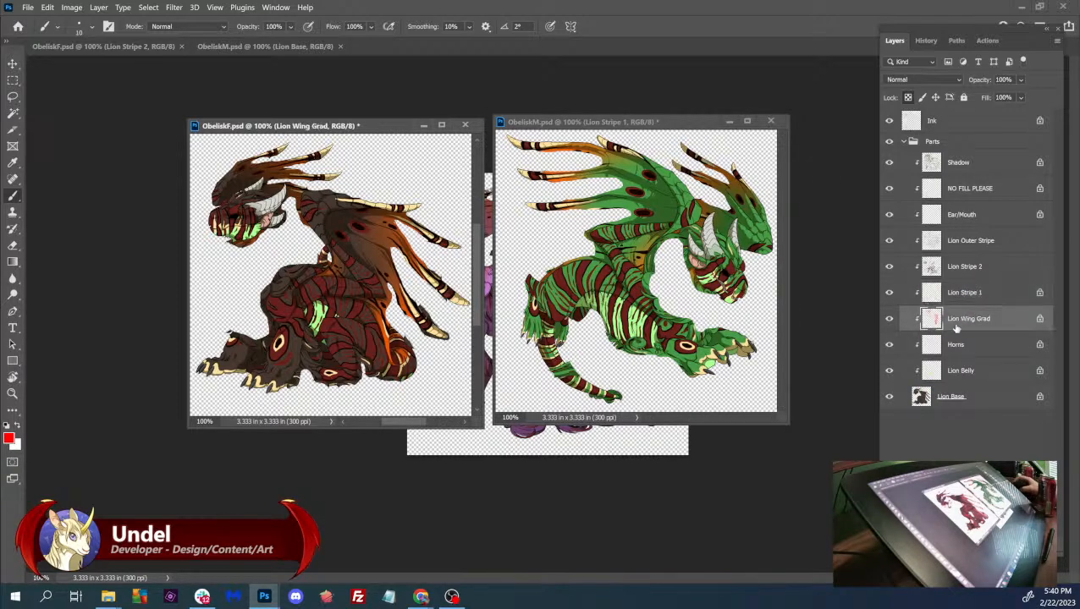
click(977, 266)
click(971, 242)
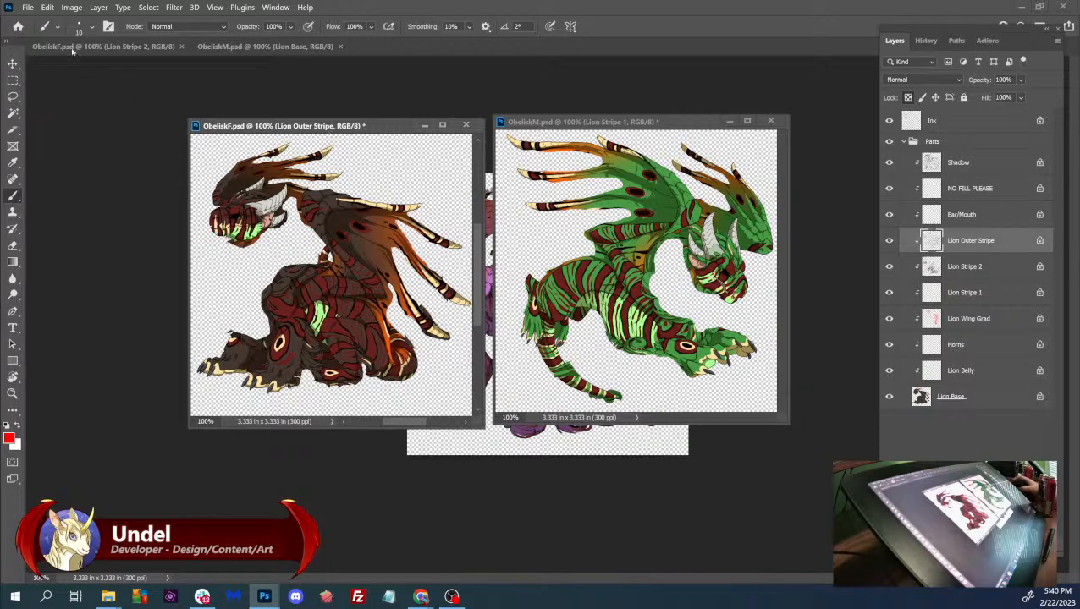
- Save and close the body ObeliskF.psd, and close the body ObeliskM.psd without saving its changes
click(28, 7)
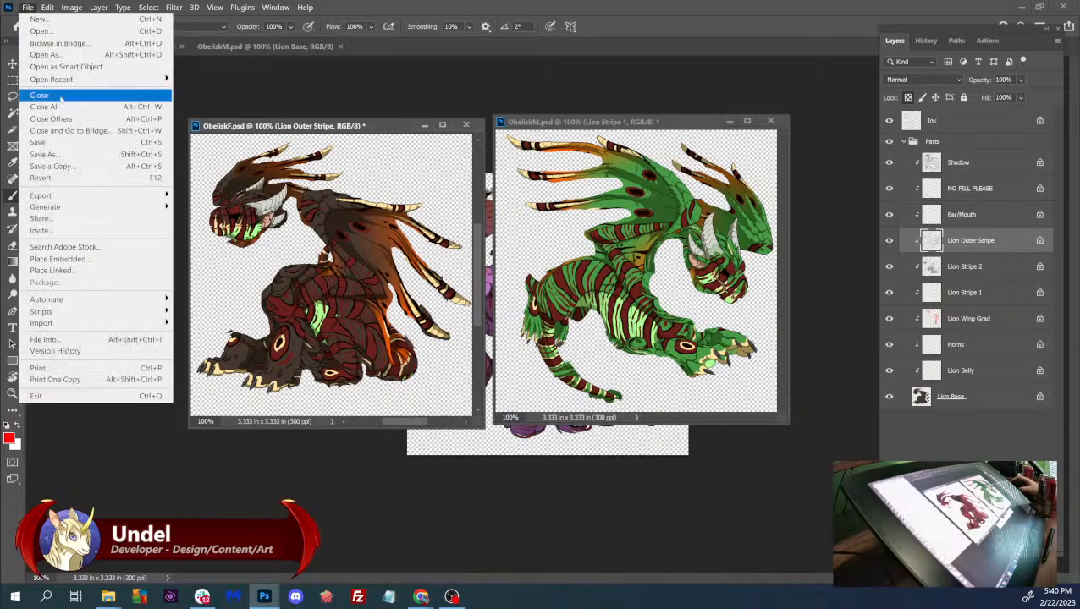
click(37, 142)
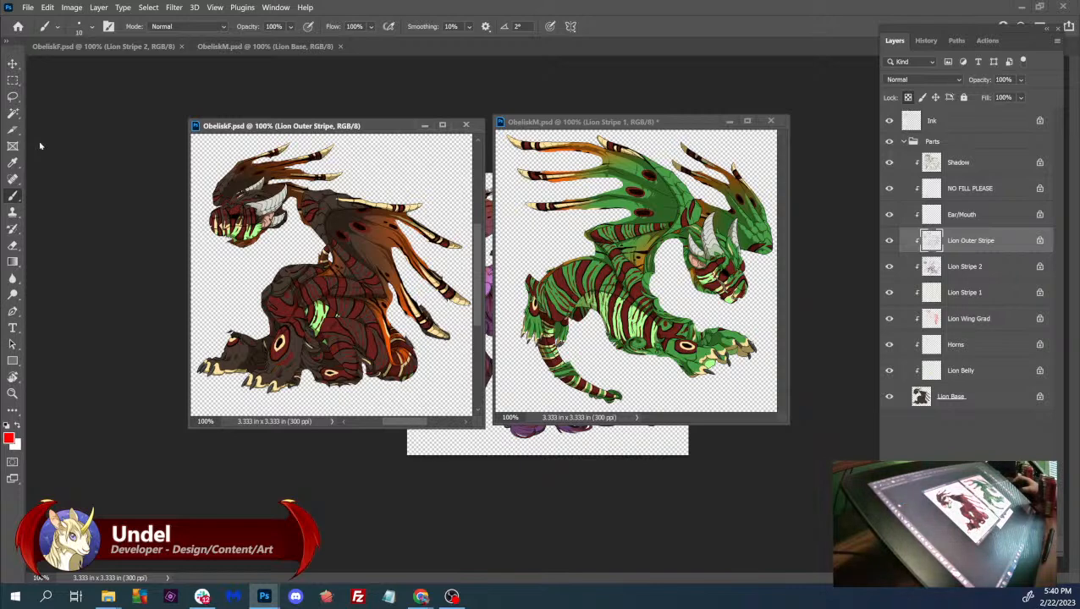
click(467, 126)
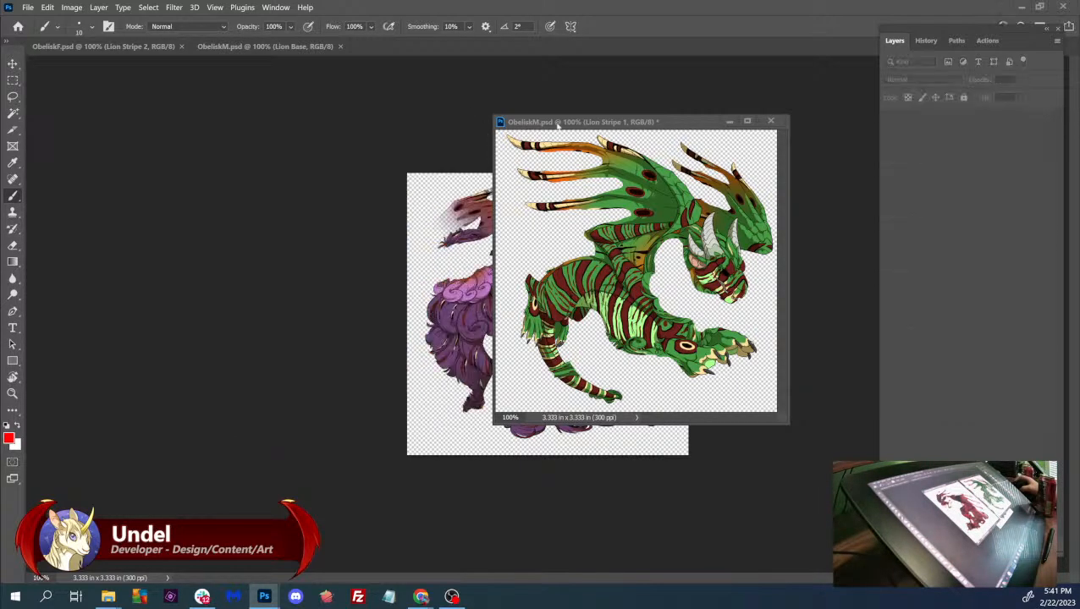
click(770, 122)
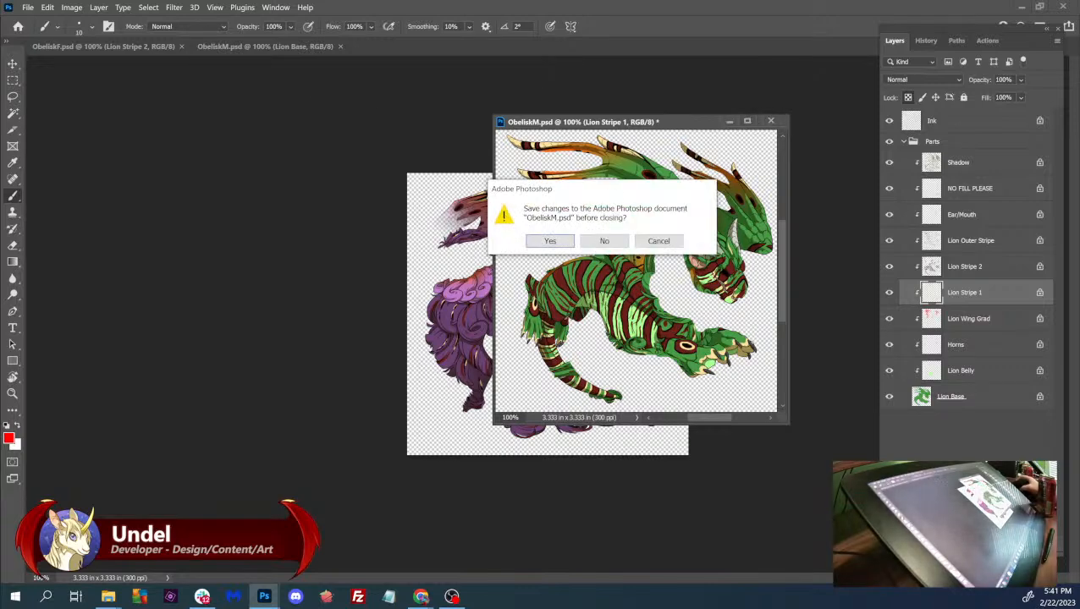
click(604, 240)
- Float the mane ObeliskF.psd and ObeliskM.psd side by side, and rename ObeliskF's Lion Stripe 1 layer Lion Wing Grad to match ObeliskM
drag(158, 48, 154, 84)
drag(148, 48, 565, 100)
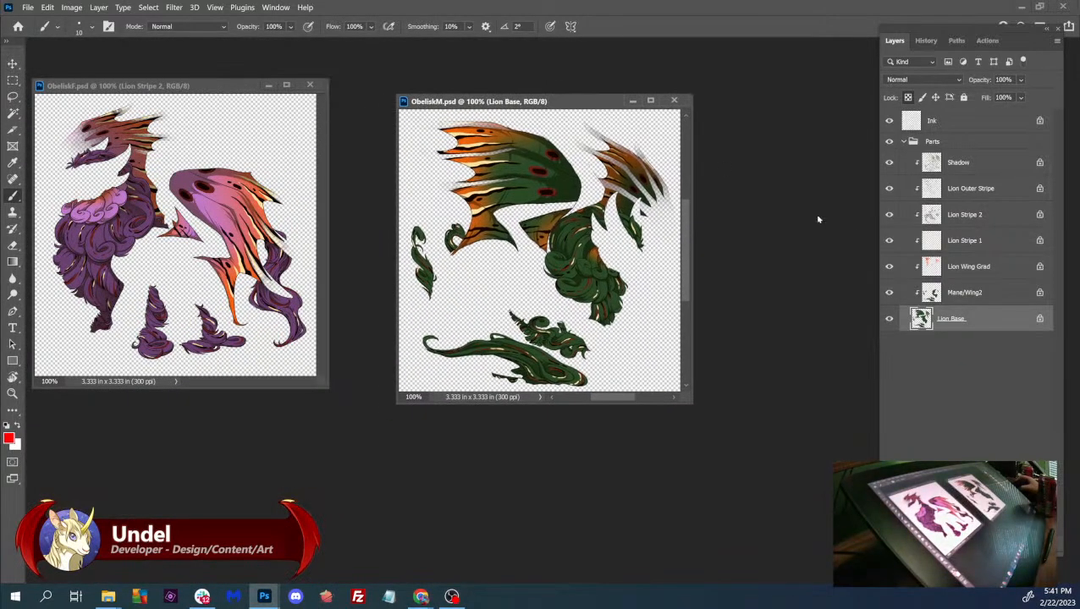
double_click(968, 266)
key(ctrl+c)
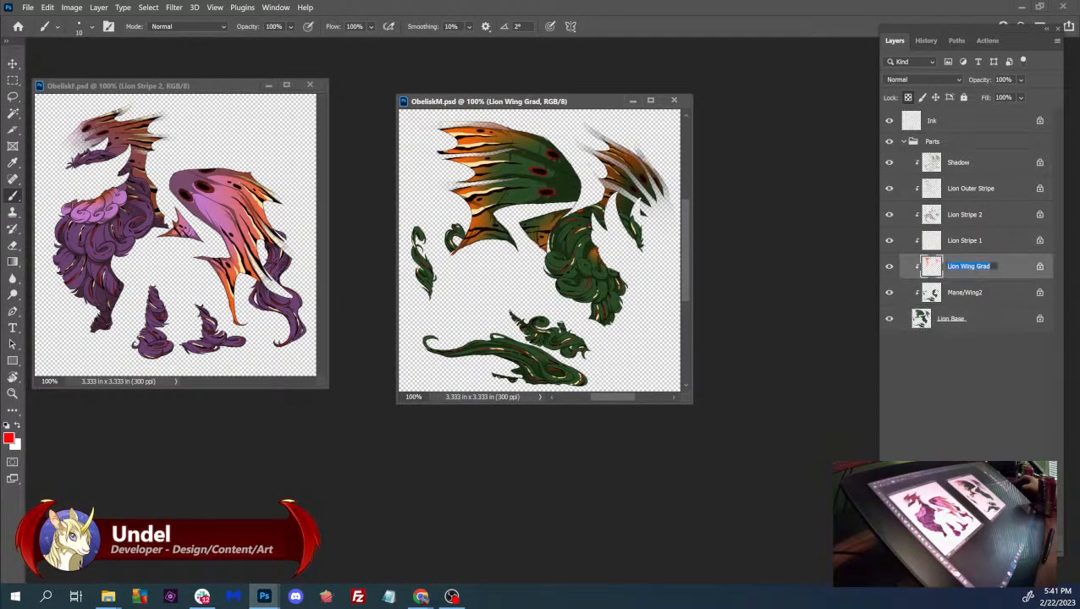
click(205, 85)
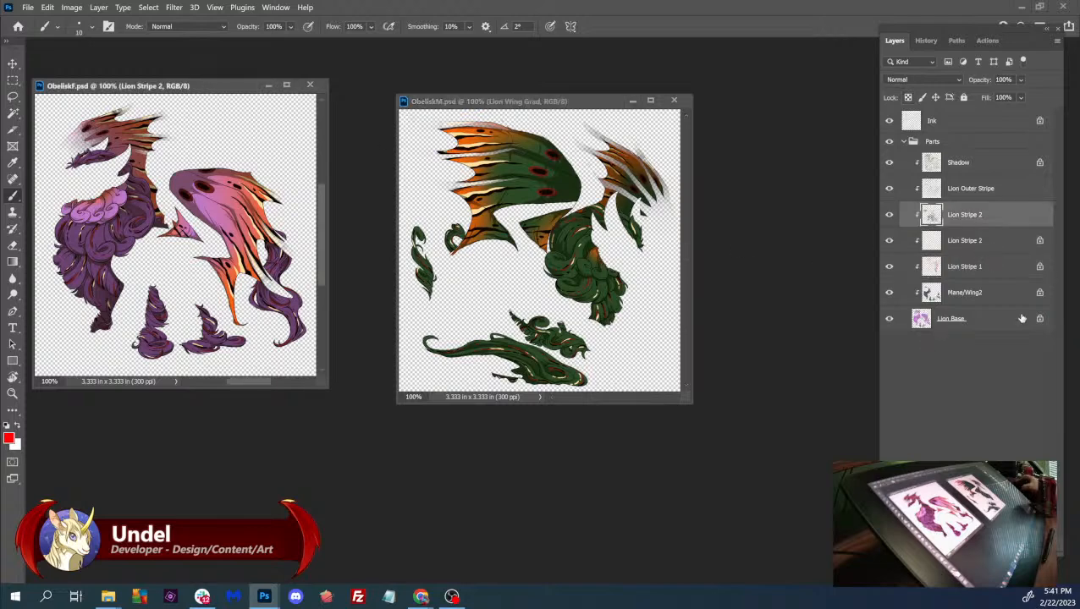
double_click(965, 266)
key(ctrl+v)
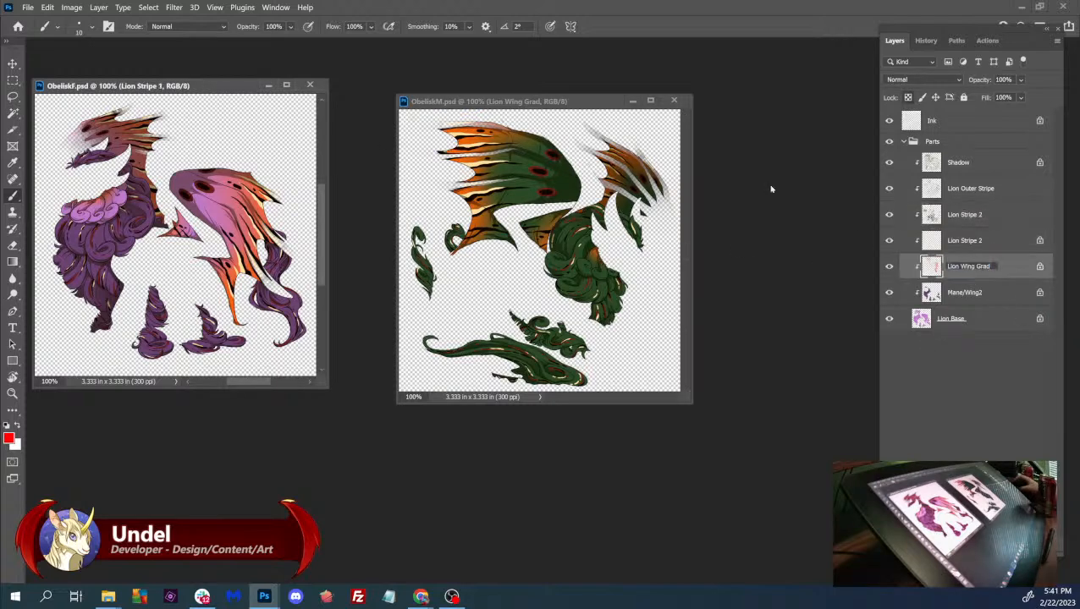
- Rename the lower Lion Stripe 2 layer of the mane ObeliskF document Lion Stripe 1
double_click(965, 240)
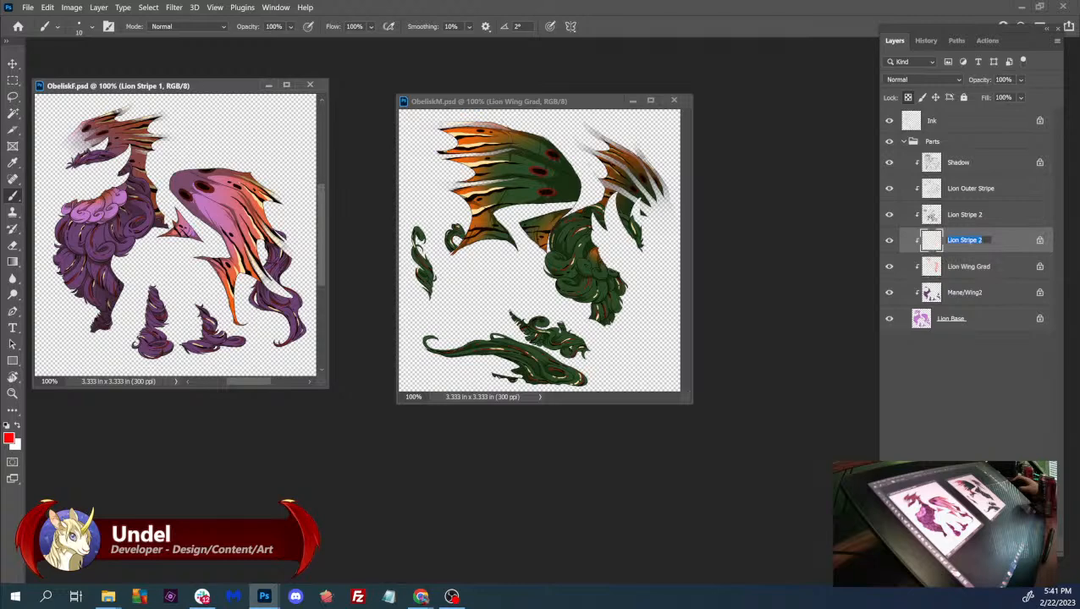
key(End)
key(shift+Left)
key(Return)
- Lock the transparent pixels of the mane ObeliskF document's Lion Stripe 2 and Lion Outer Stripe layers
click(999, 267)
click(995, 212)
click(992, 191)
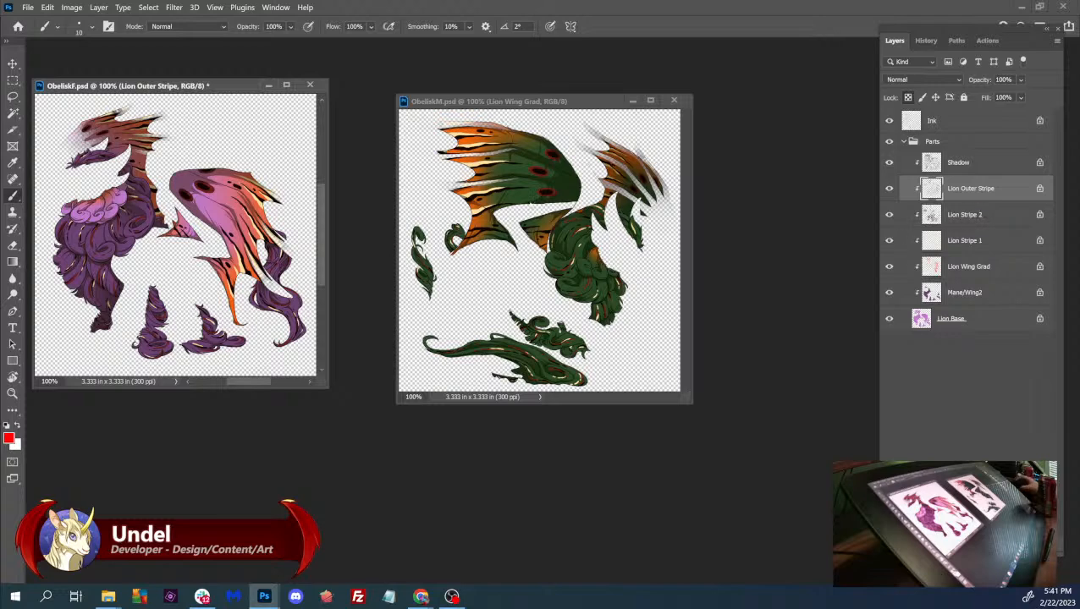
- Close the mane ObeliskF.psd with its changes saved, and close the mane ObeliskM.psd
click(311, 86)
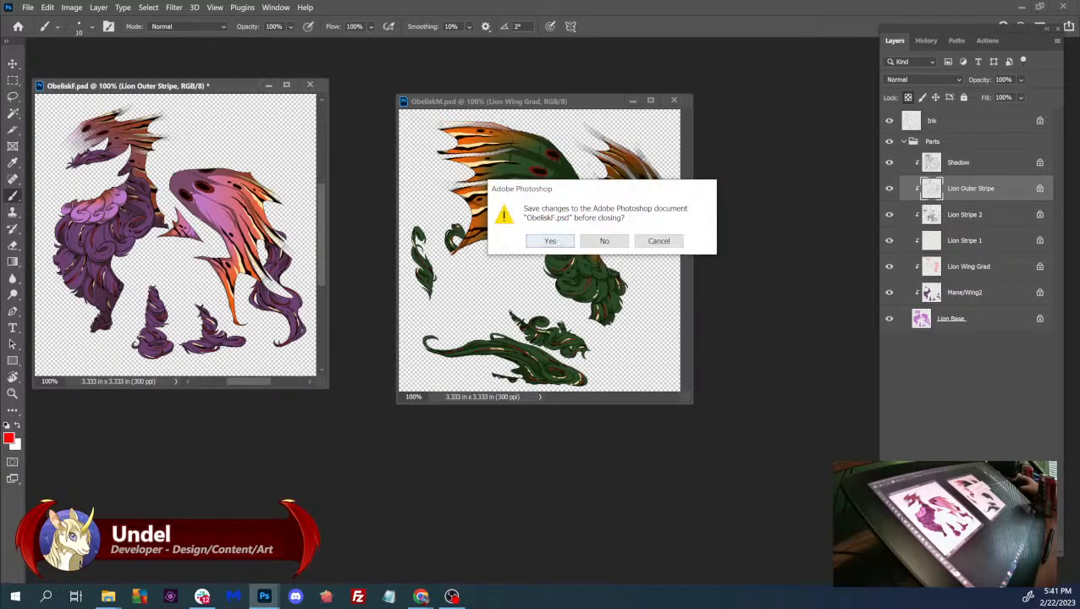
click(550, 241)
click(673, 100)
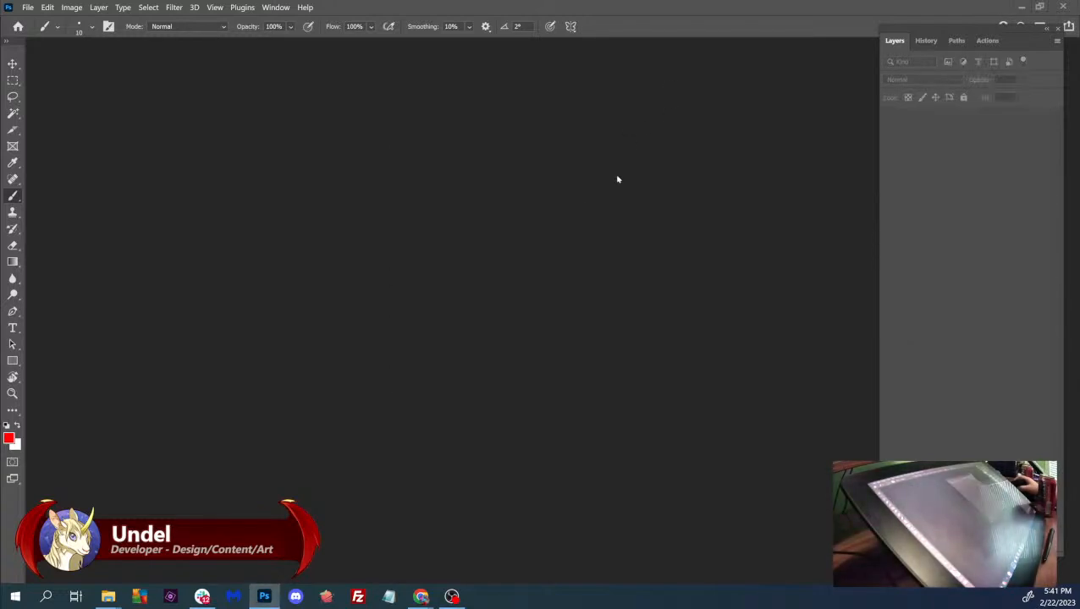
- Switch to the Predict Morphology page in Chrome
mouse_move(425, 599)
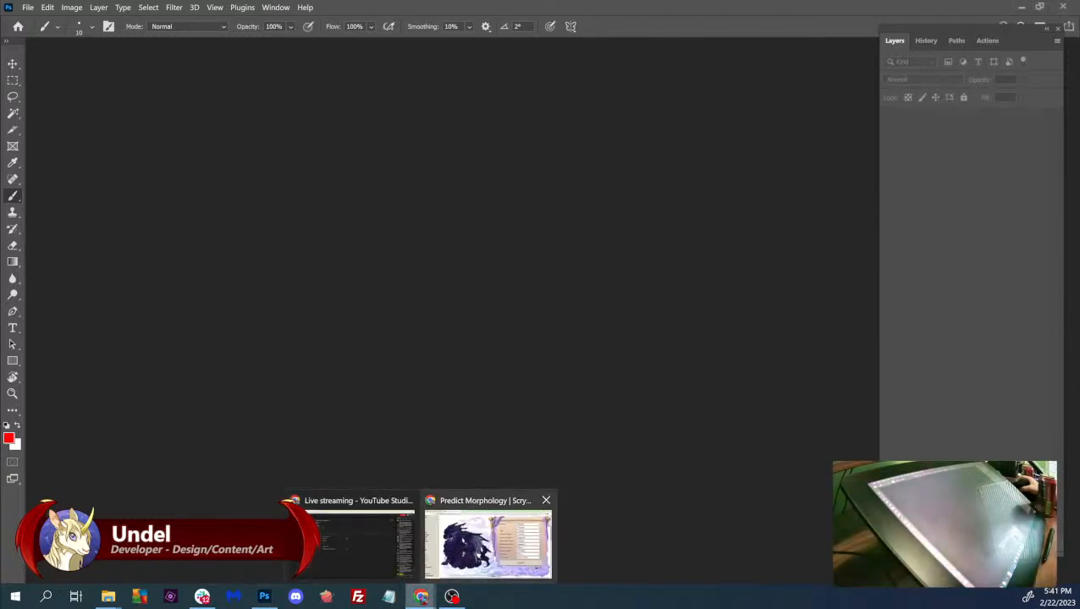
click(474, 533)
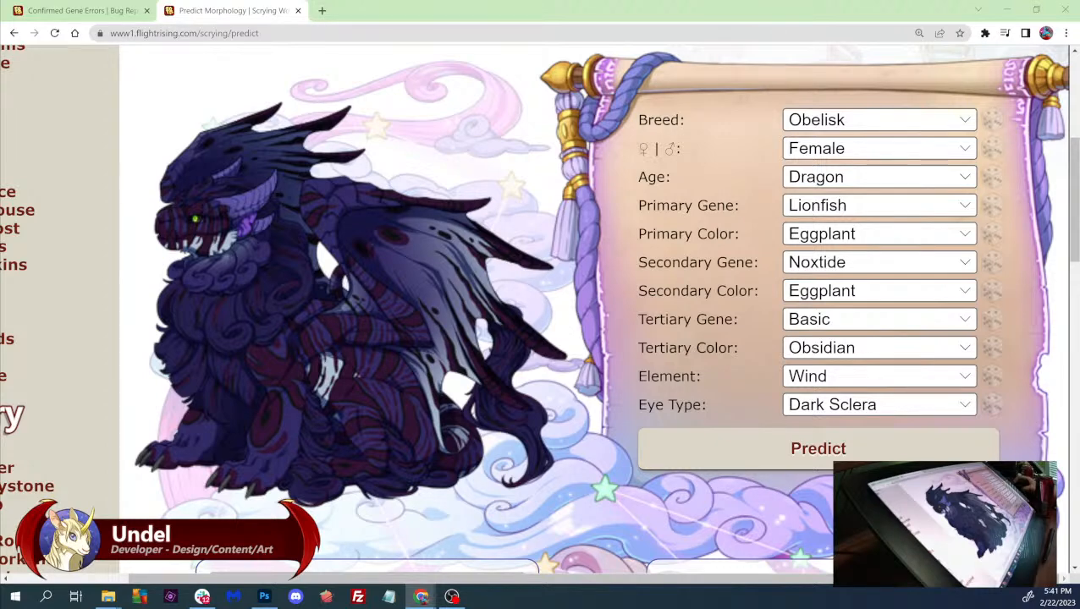
key(super+d)
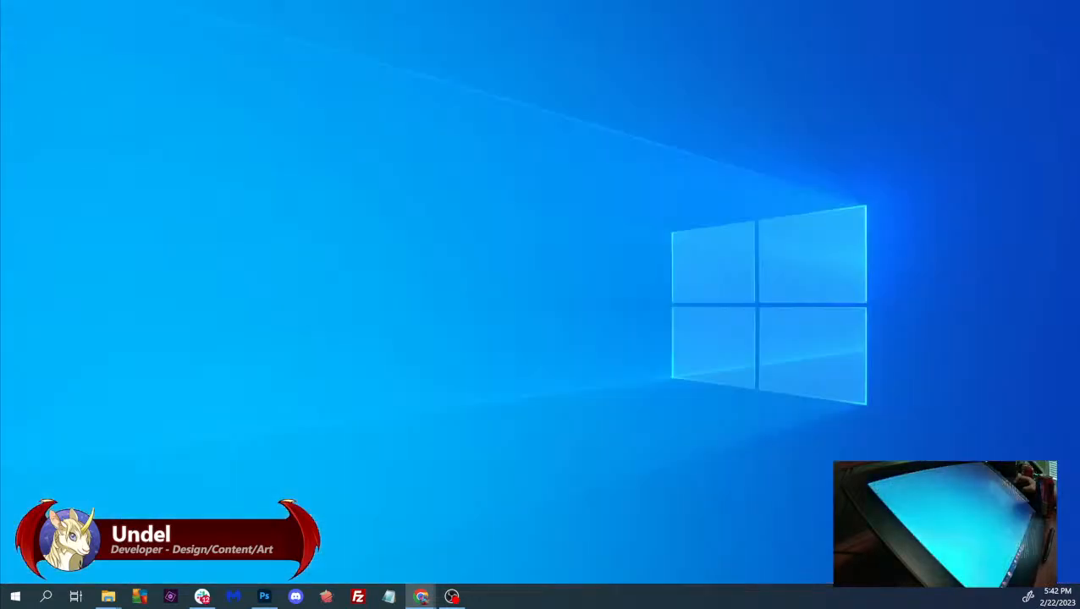
key(super+d)
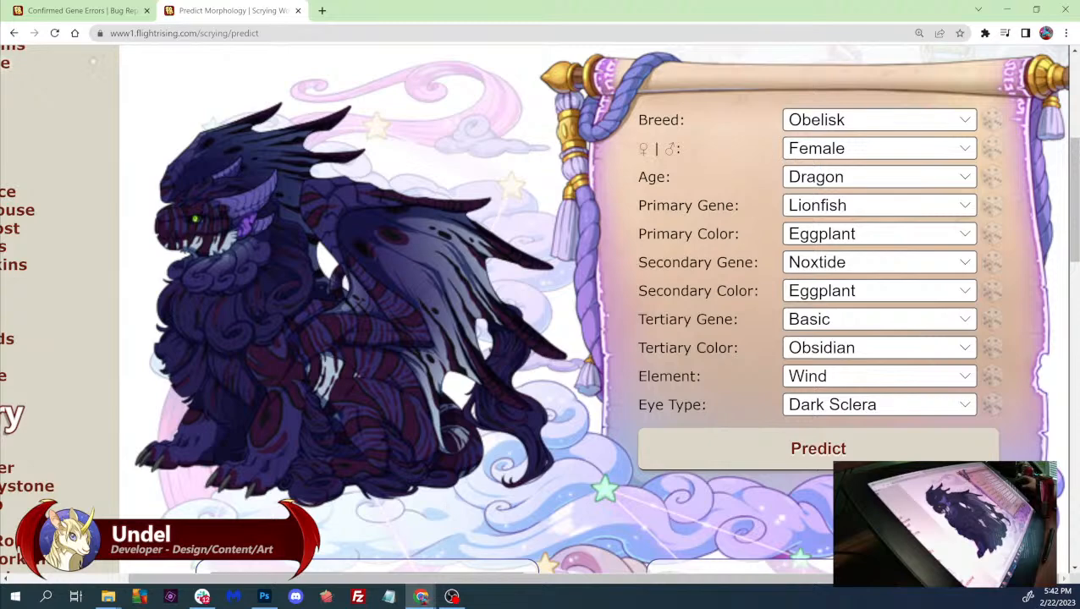
- Go to the Confirmed Gene Errors page and highlight the Obelisk H Lionfish entry about the hatchling's belly color
key(ctrl+shift+Tab)
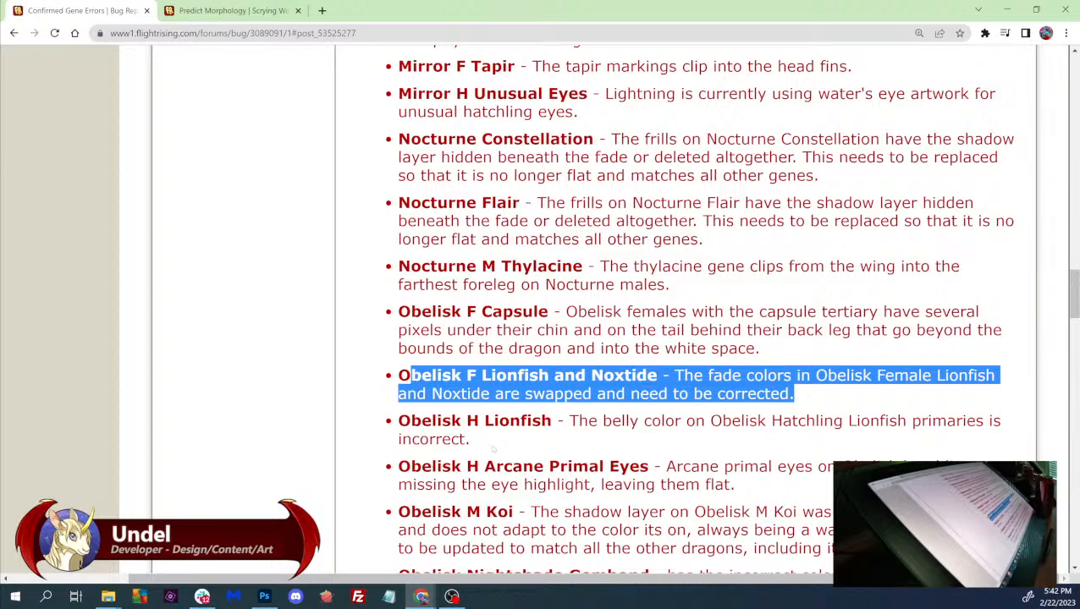
drag(492, 449, 405, 422)
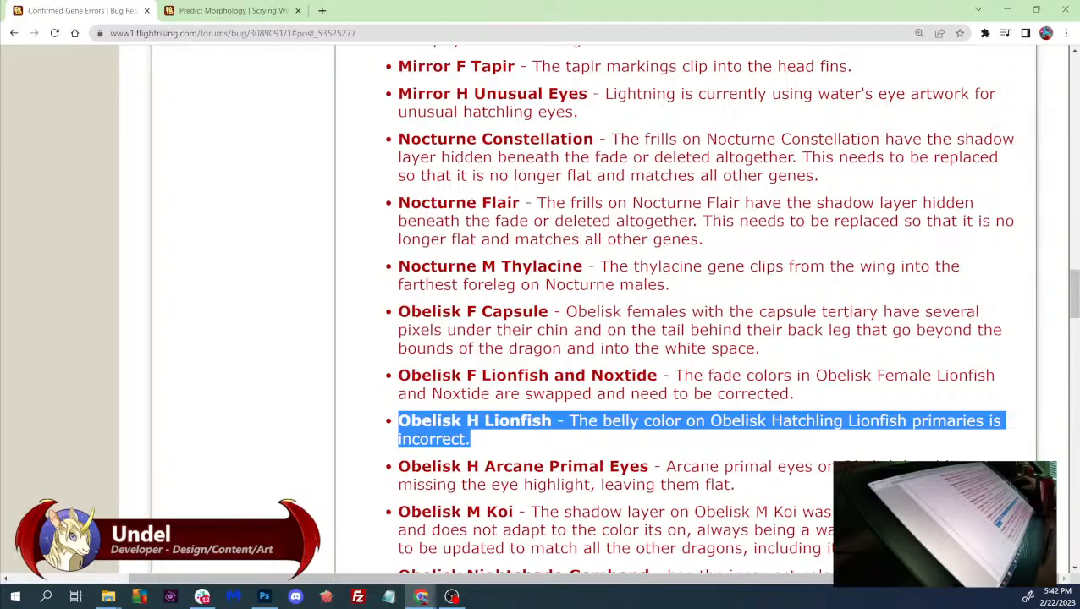
mouse_move(542, 441)
mouse_down()
mouse_move(434, 270)
mouse_move(484, 274)
mouse_move(494, 279)
mouse_move(482, 285)
mouse_move(483, 313)
mouse_move(464, 308)
mouse_move(435, 391)
mouse_move(435, 436)
mouse_move(398, 388)
mouse_up()
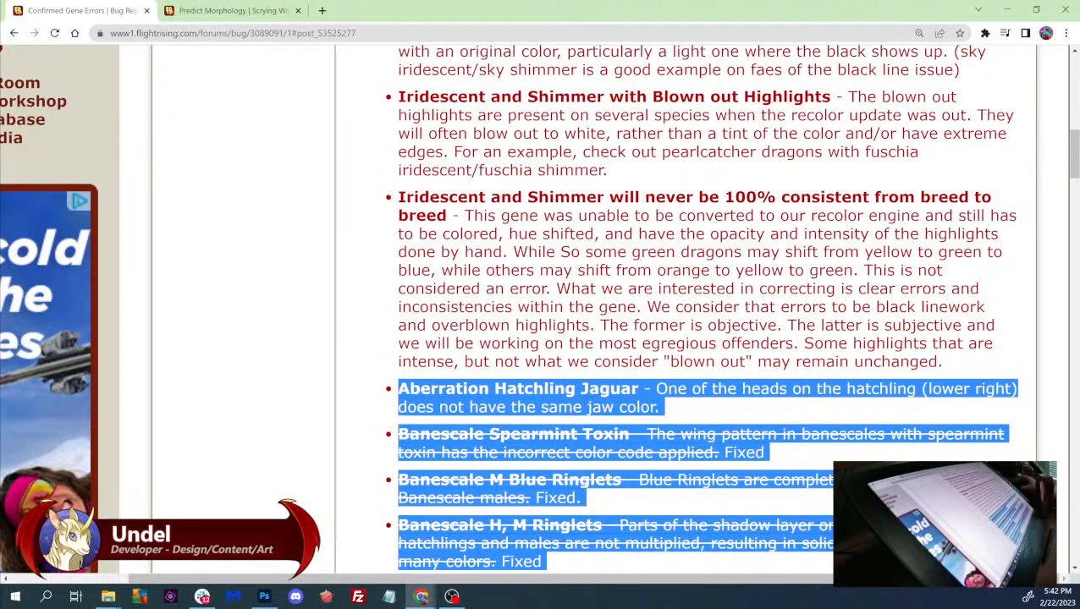
mouse_move(398, 388)
mouse_down()
mouse_move(518, 388)
mouse_move(398, 388)
mouse_up()
drag(930, 584, 473, 375)
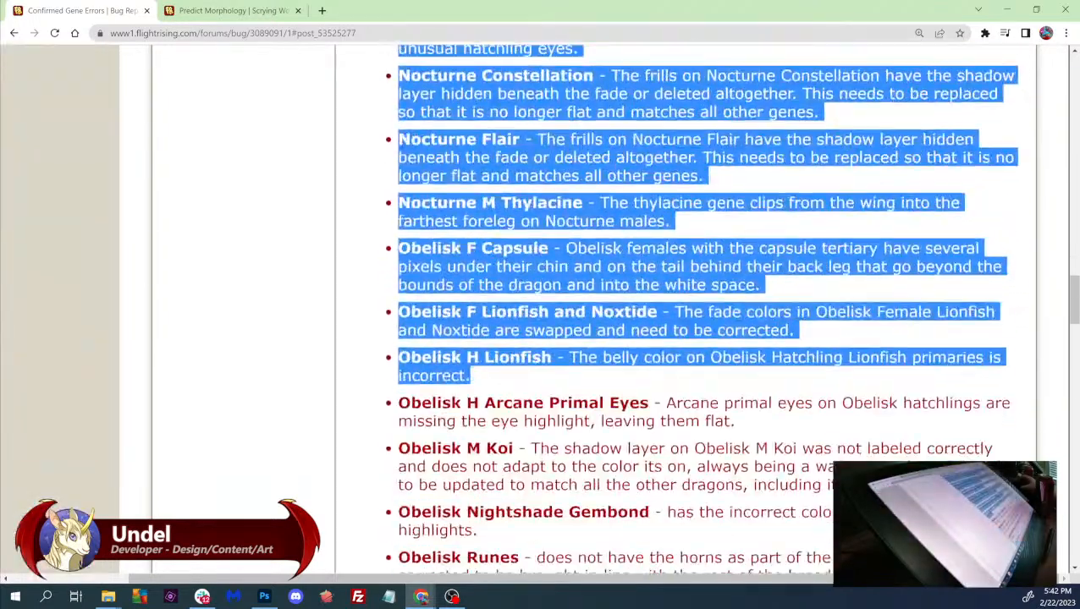
click(474, 376)
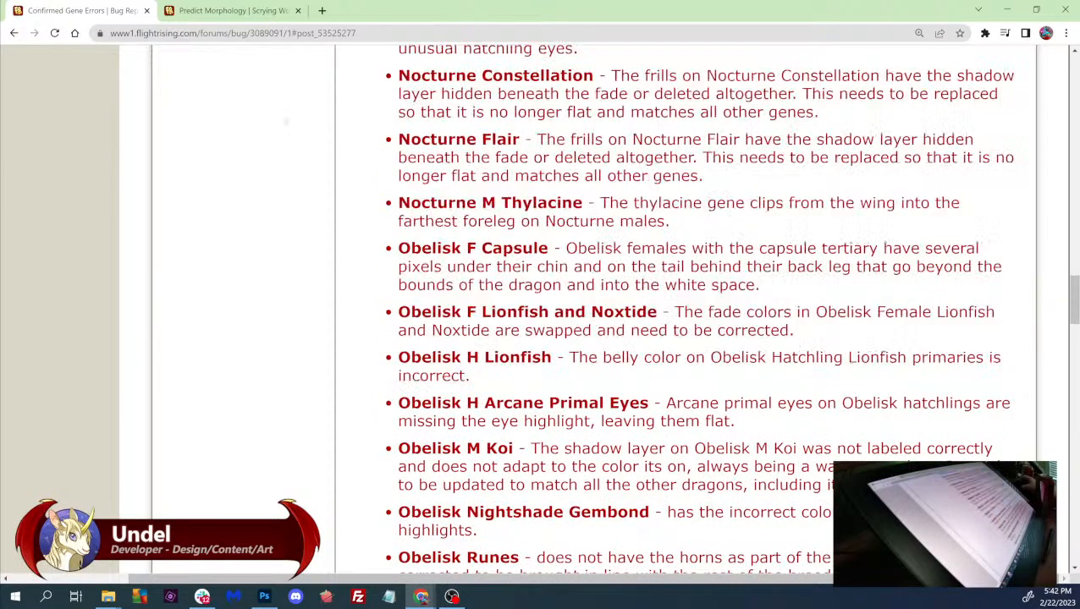
drag(479, 376, 398, 358)
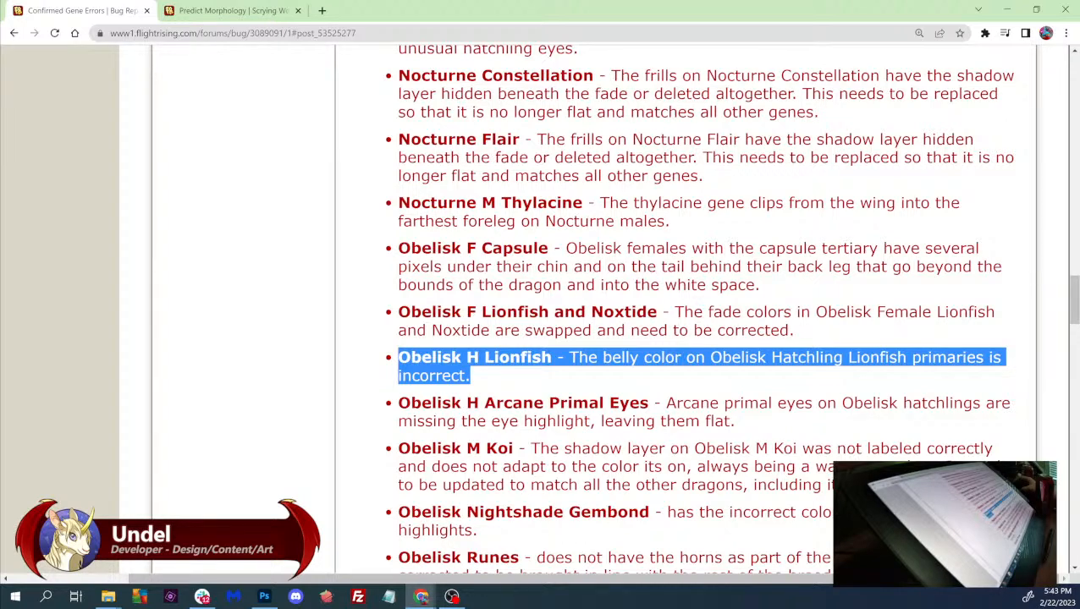
- Switch to Photoshop, hide the Mane/Wing2 layer of the mane ObeliskM.psd to check it, and close that document without saving
key(alt+Tab)
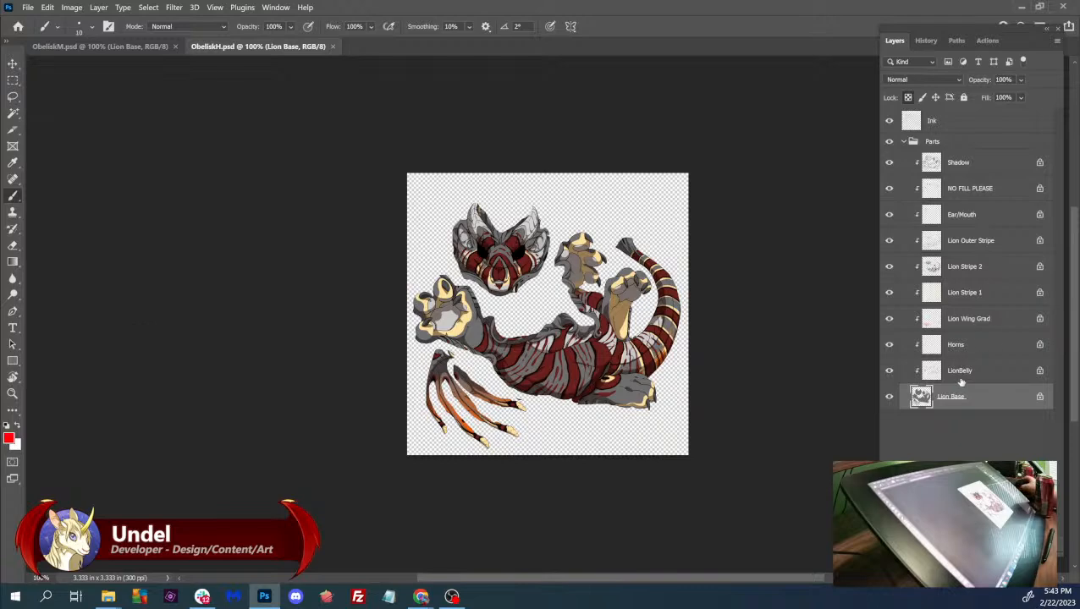
click(164, 46)
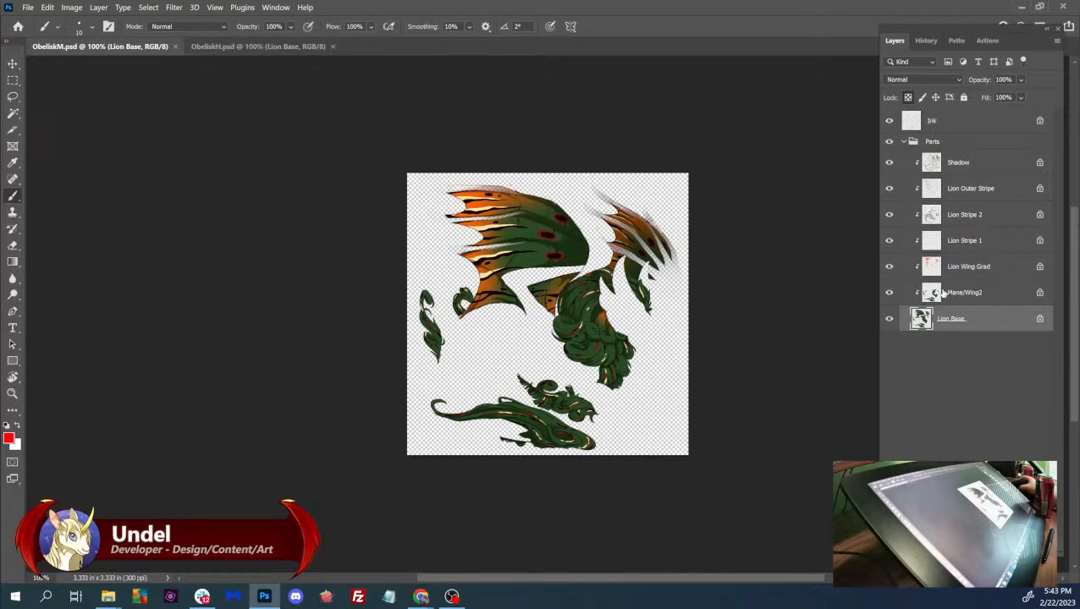
click(889, 292)
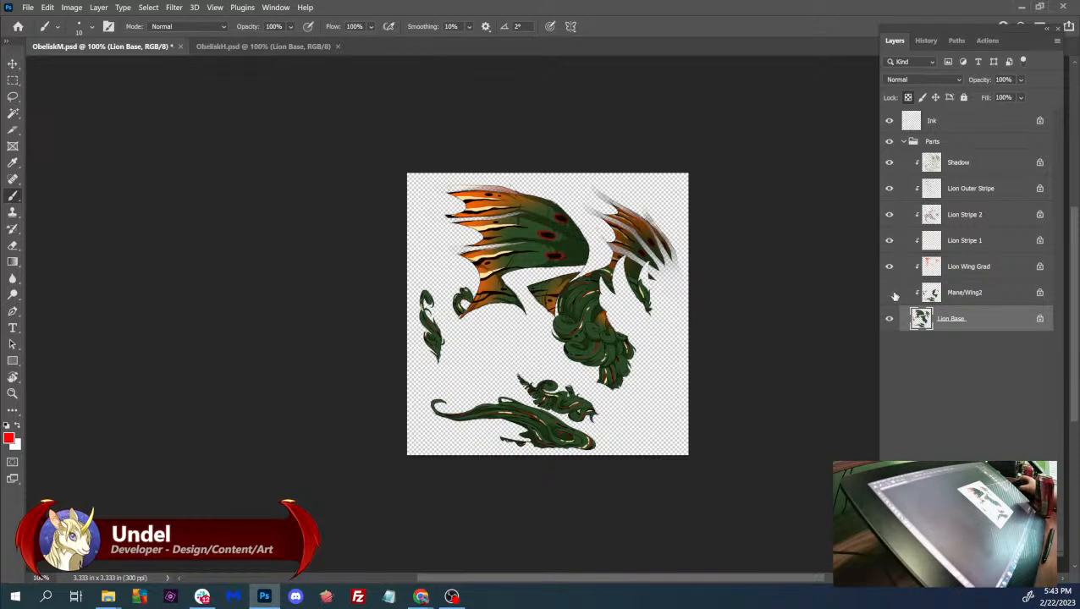
click(179, 48)
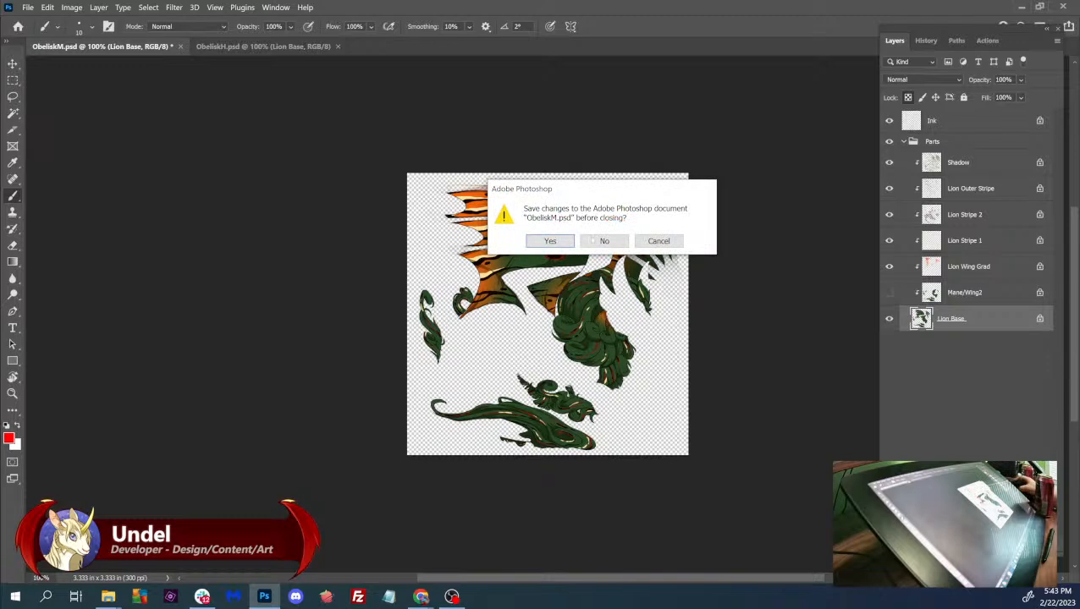
click(605, 241)
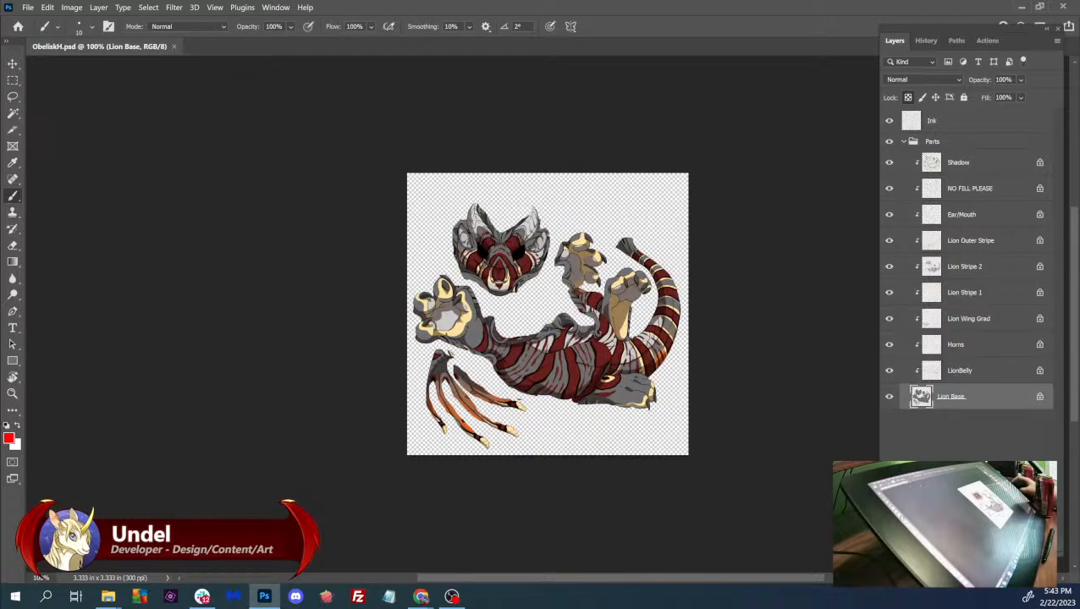
- Open the body ObeliskM.psd for reference and rename the LionBelly layer of ObeliskH.psd Lion Belly
key(alt+Tab)
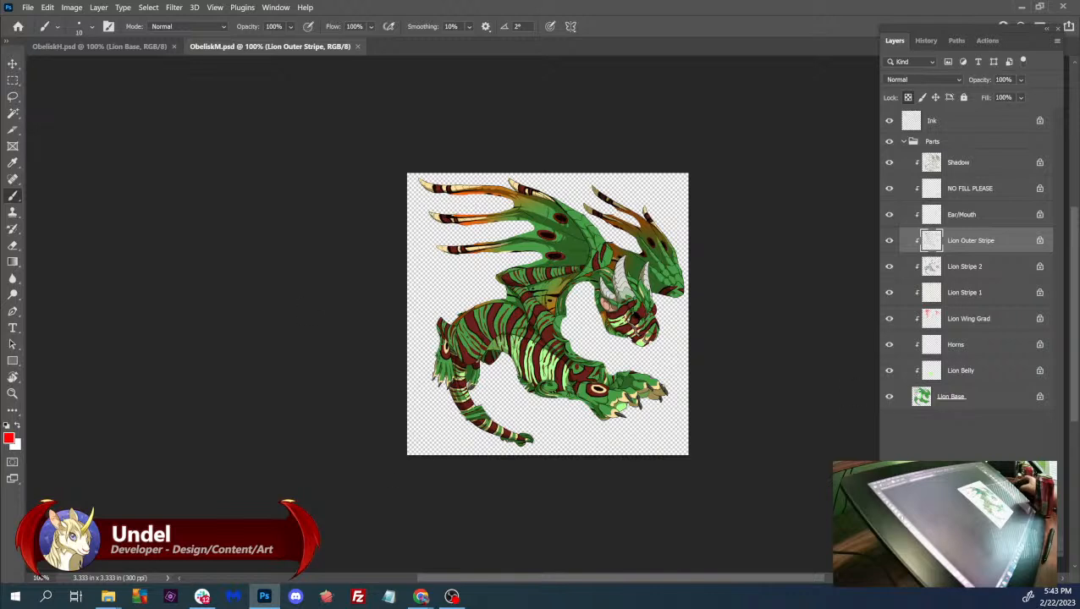
click(154, 48)
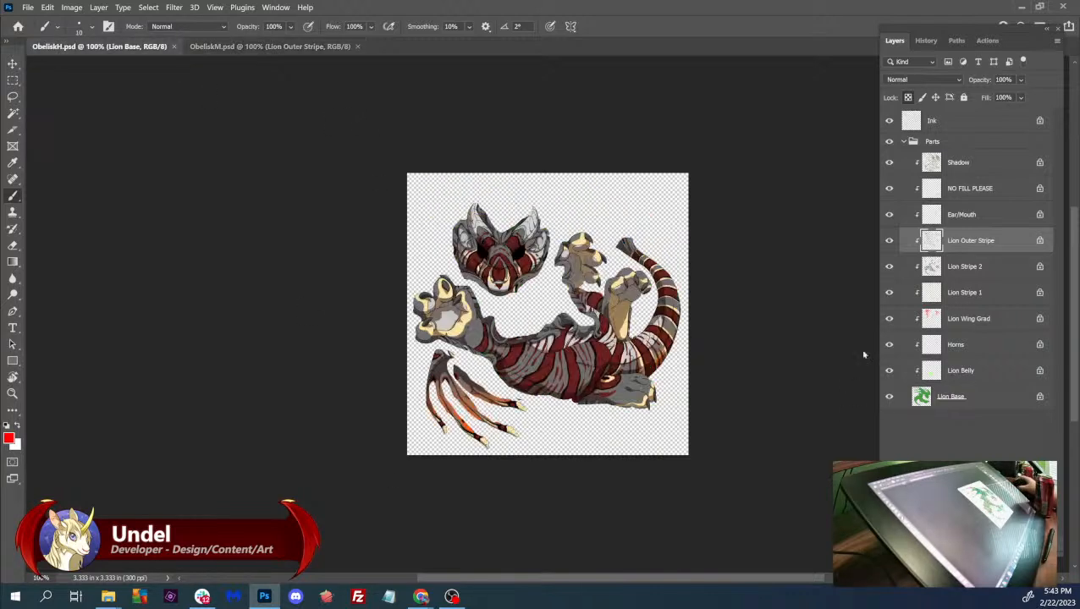
click(962, 373)
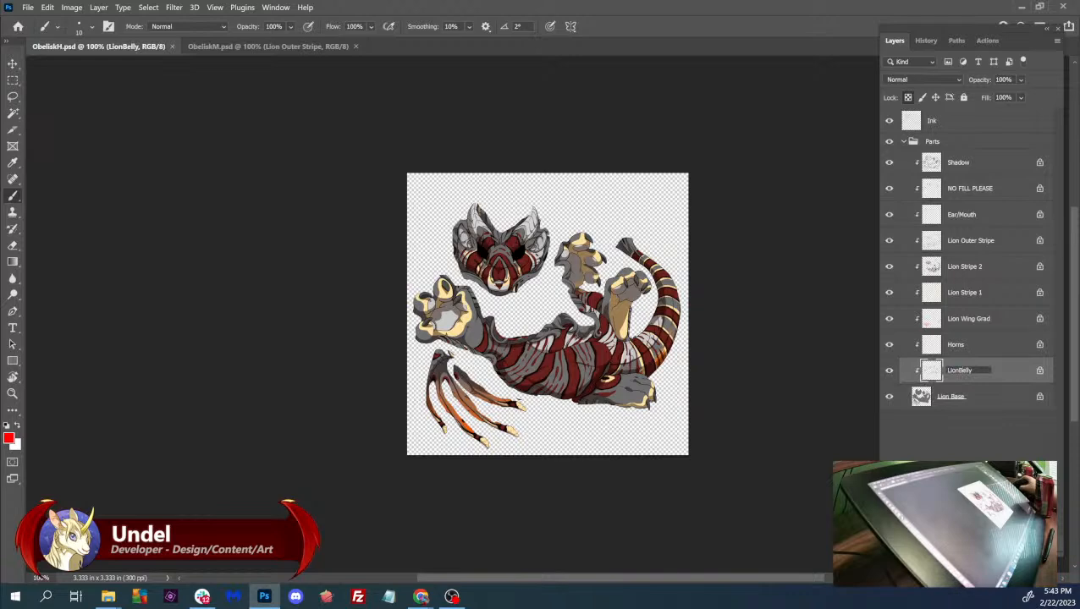
click(971, 401)
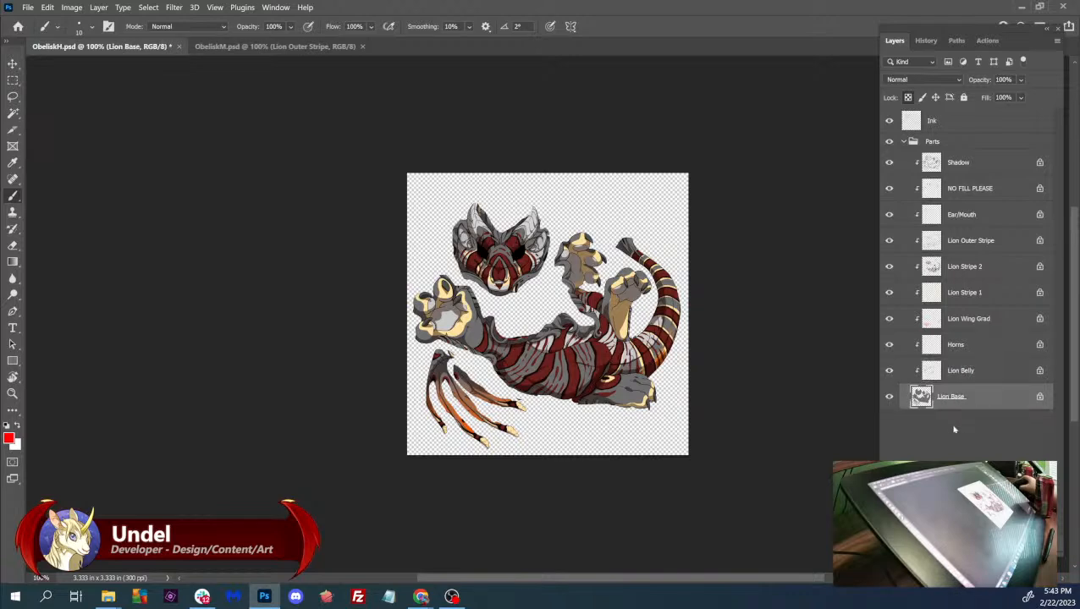
- Save ObeliskH.psd, and close both it and the body ObeliskM.psd
click(28, 6)
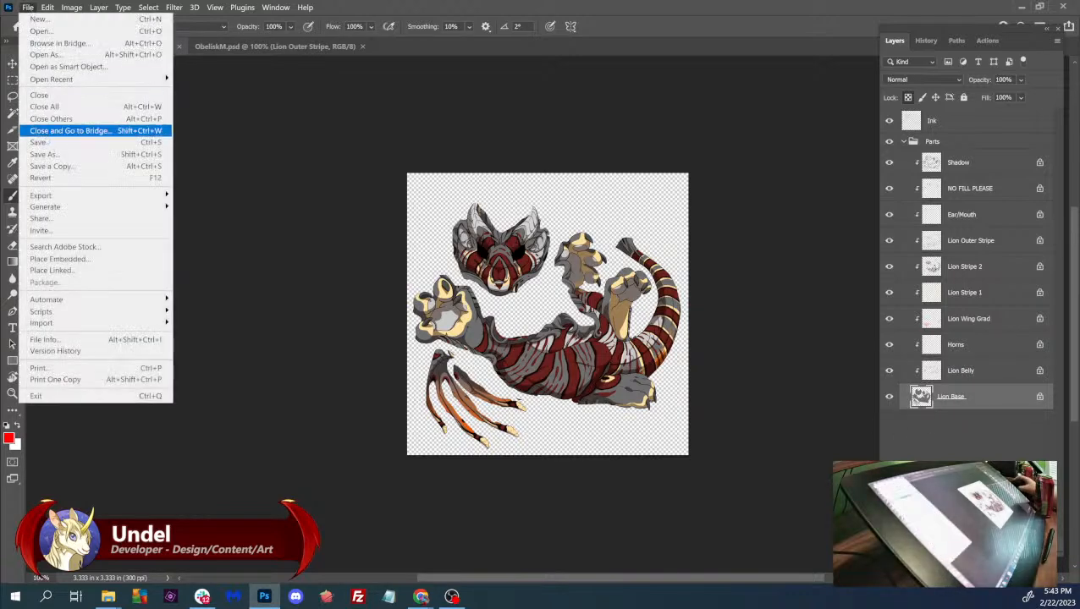
click(50, 142)
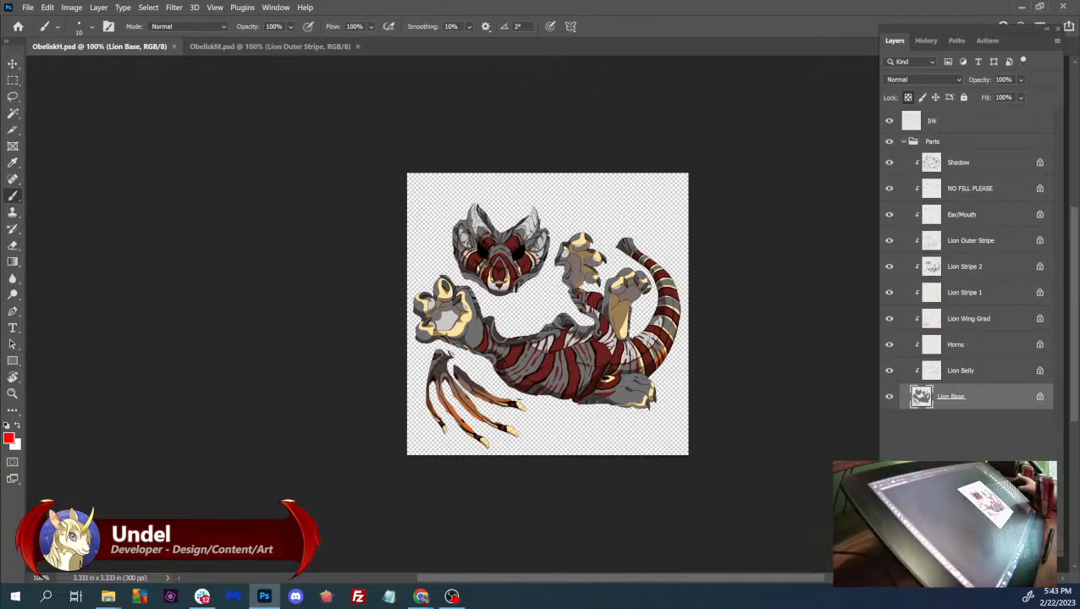
click(174, 48)
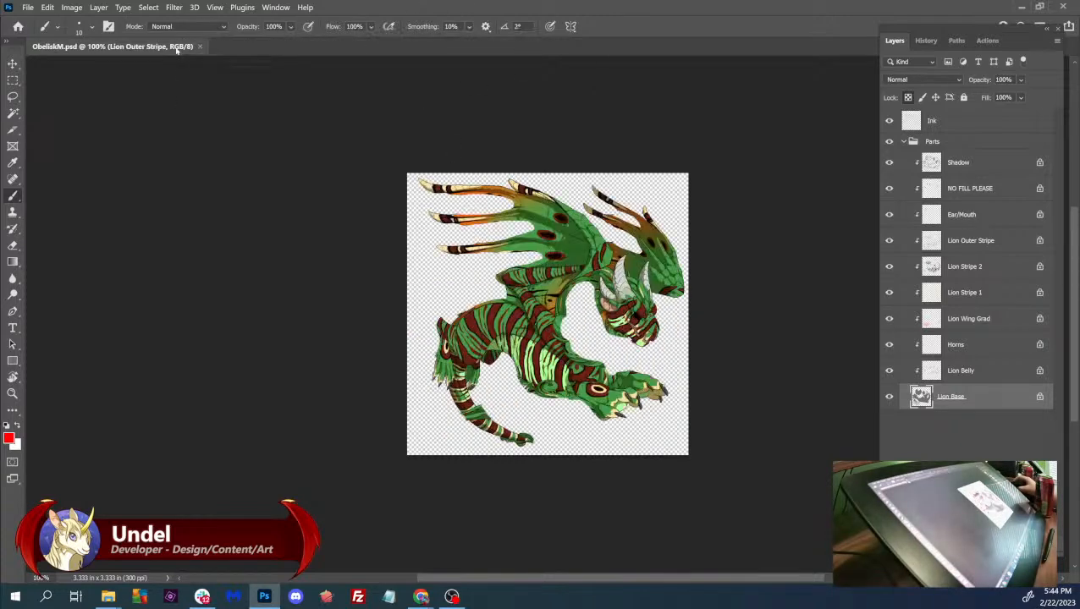
click(200, 48)
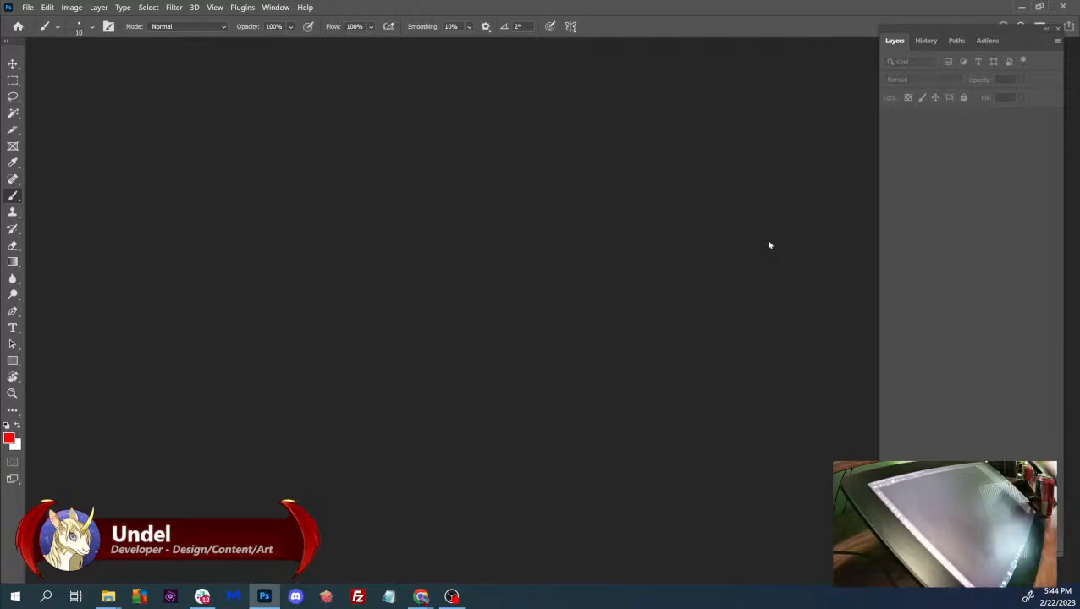
- Check the Obelisk H Lionfish entry in Chrome again, minimize the browser, and switch to File Explorer
mouse_move(421, 597)
click(452, 550)
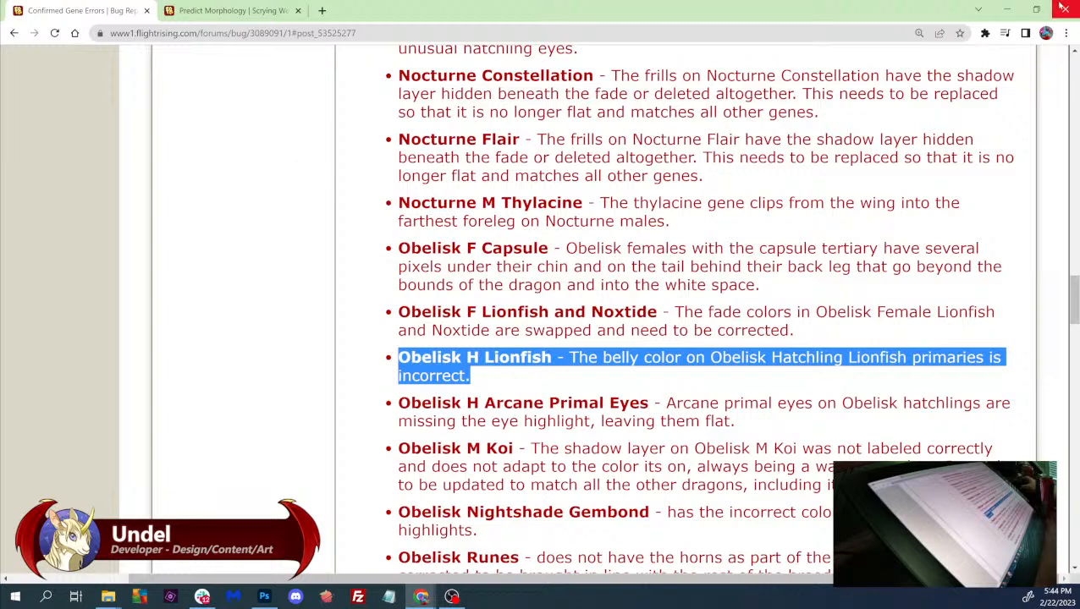
click(1008, 9)
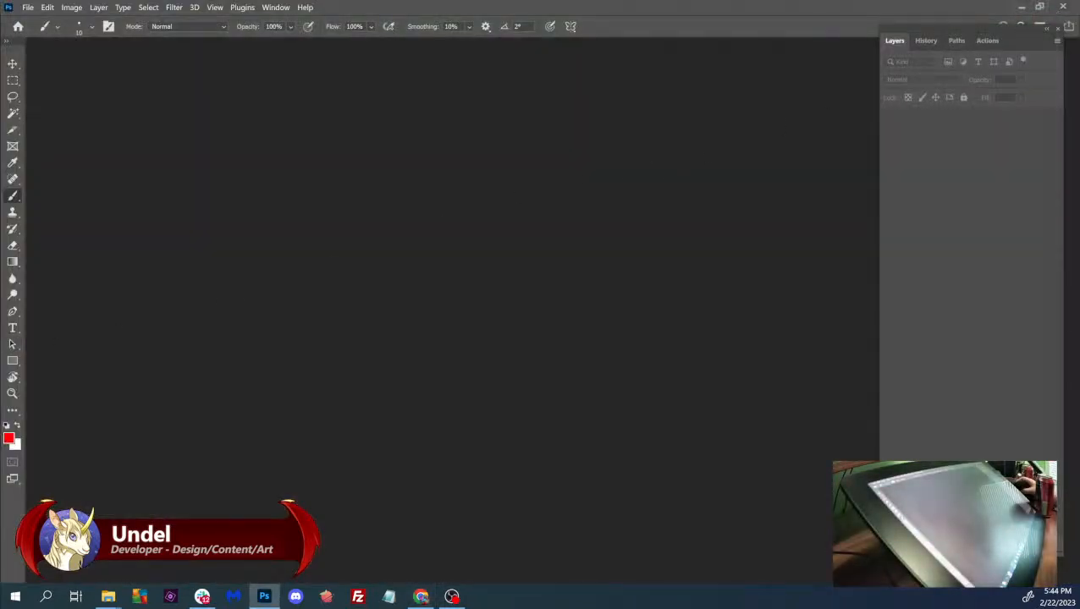
click(109, 596)
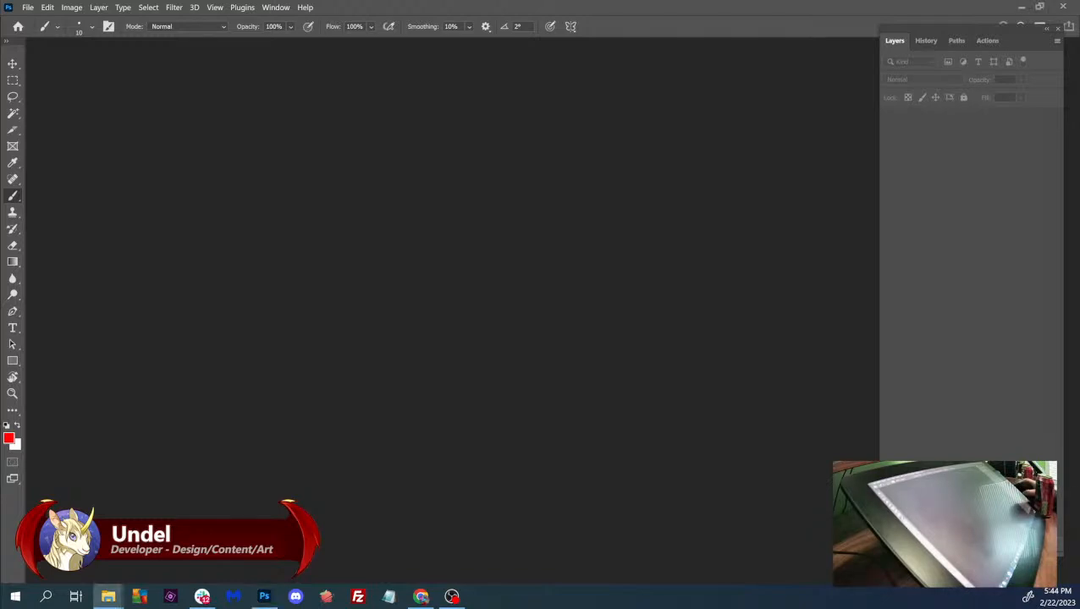